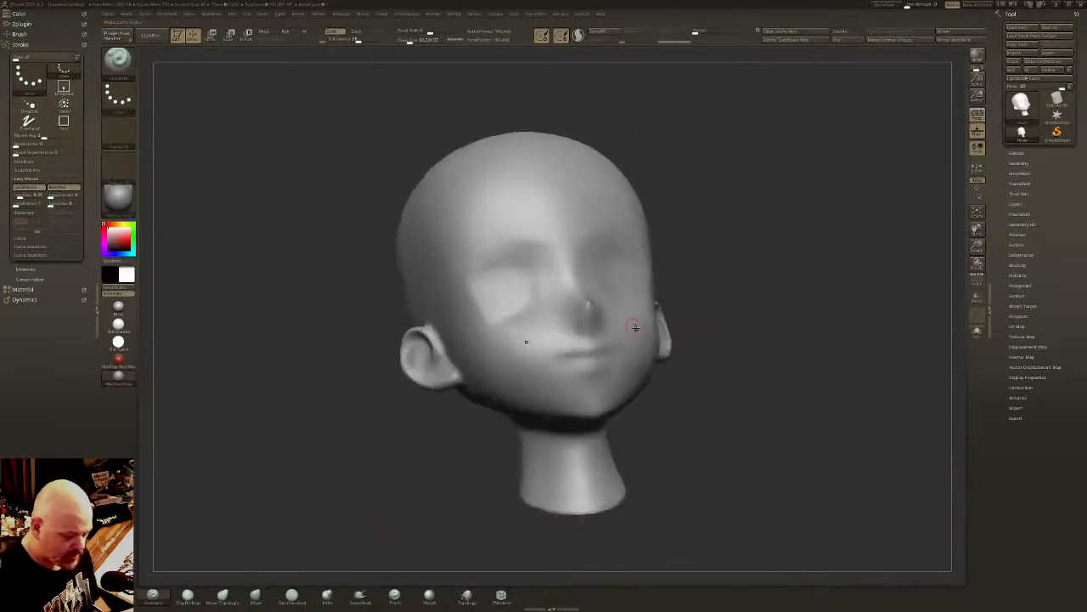
# - Inspect the head's mesh density with the polyframe display, hide it again and open the Geometry settings
pyautogui.click(977, 278)
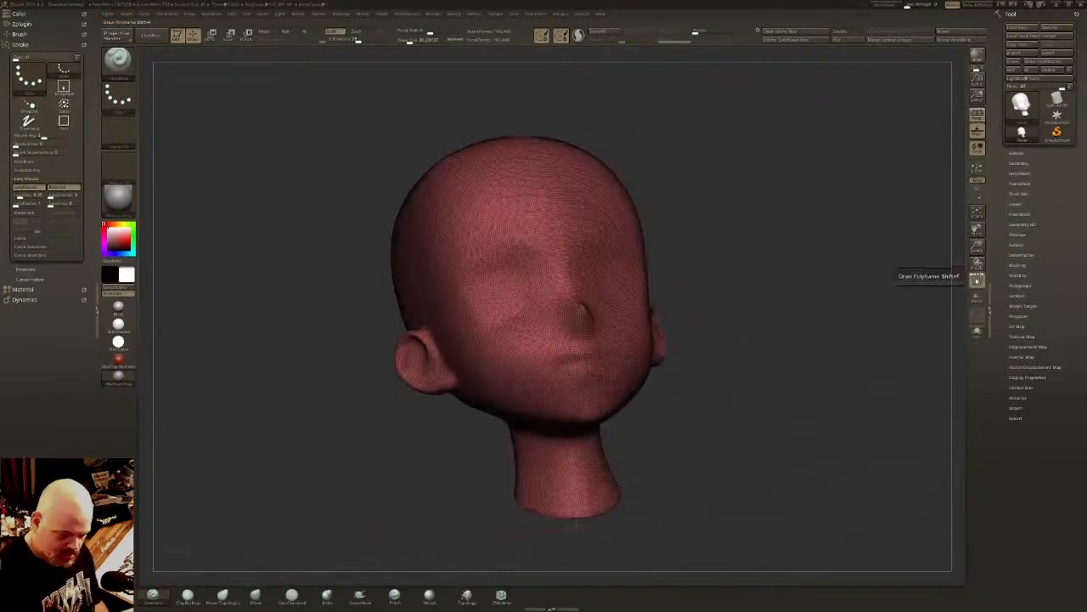
pyautogui.click(976, 278)
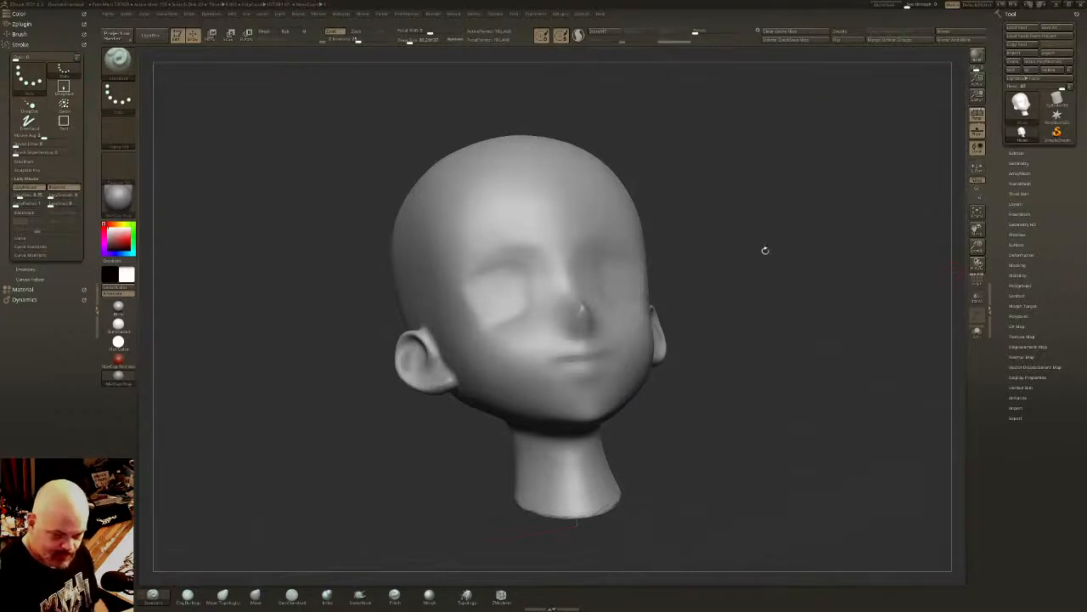
pyautogui.click(1023, 163)
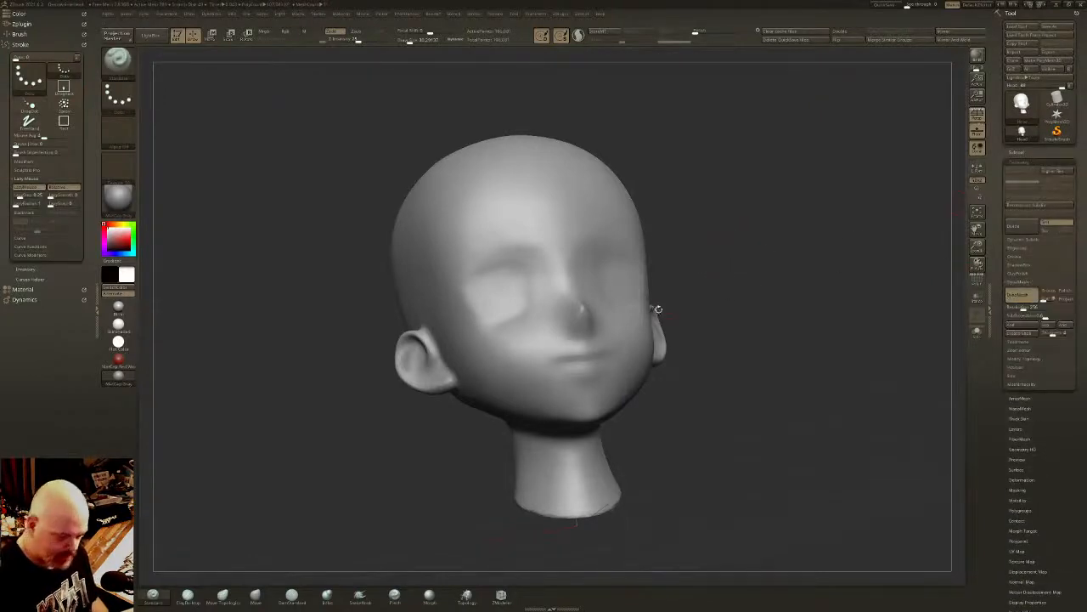
# - Carve the parting line of the mouth from the center out to the corners with the DamStandard brush
pyautogui.moveTo(663, 309); pyautogui.dragTo(648, 290)
pyautogui.moveTo(648, 289)
pyautogui.keyDown('ctrl'); pyautogui.mouseDown(button='right')
pyautogui.moveTo(646, 327)
pyautogui.moveTo(642, 262)
pyautogui.mouseUp(button='right'); pyautogui.keyUp('ctrl')
pyautogui.click(291, 597)
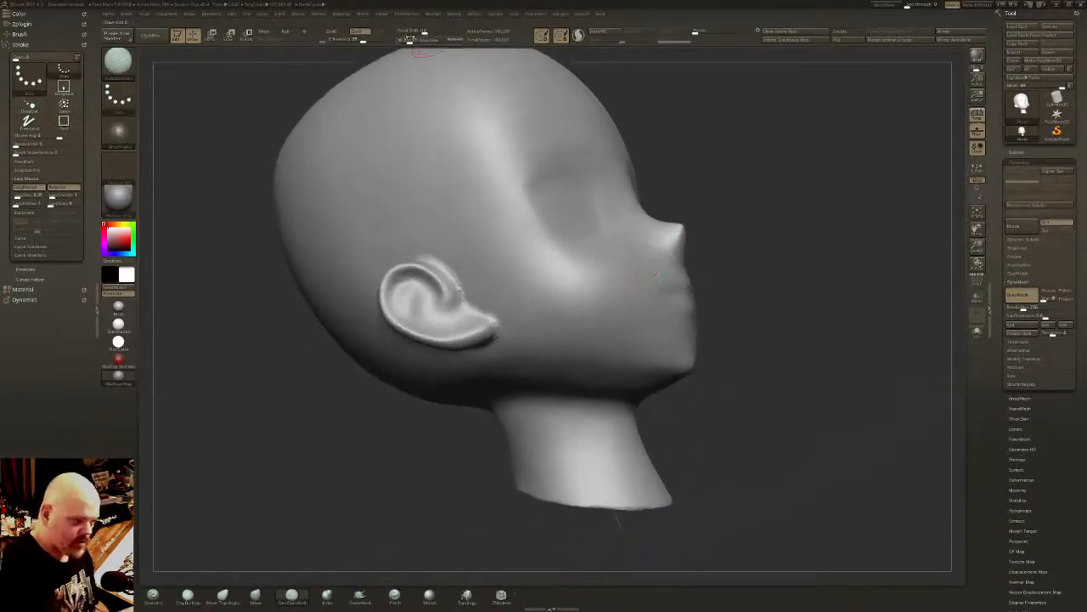
pyautogui.moveTo(587, 77)
pyautogui.mouseDown(button='right')
pyautogui.moveTo(694, 281)
pyautogui.moveTo(633, 270)
pyautogui.moveTo(637, 281)
pyautogui.moveTo(646, 268)
pyautogui.mouseUp(button='right')
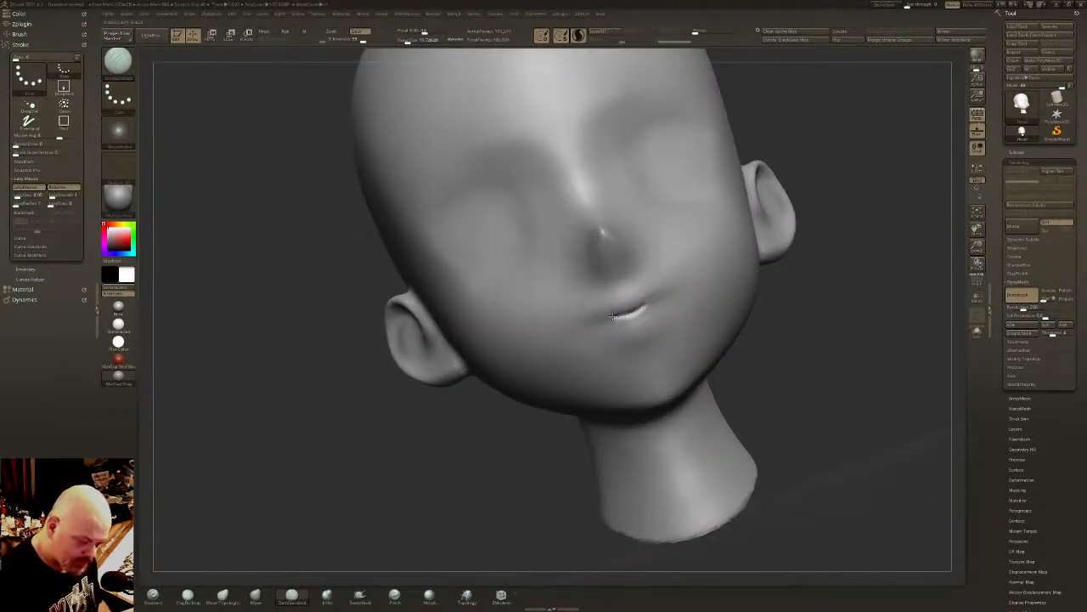
pyautogui.moveTo(610, 320); pyautogui.dragTo(587, 335)
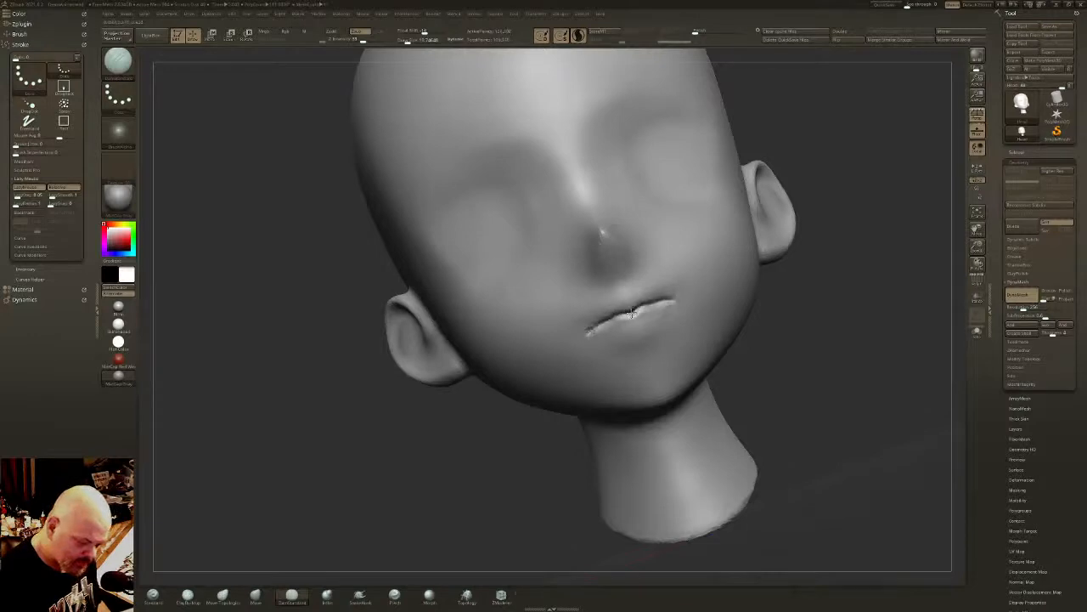
pyautogui.hotkey('ctrl', 'z')
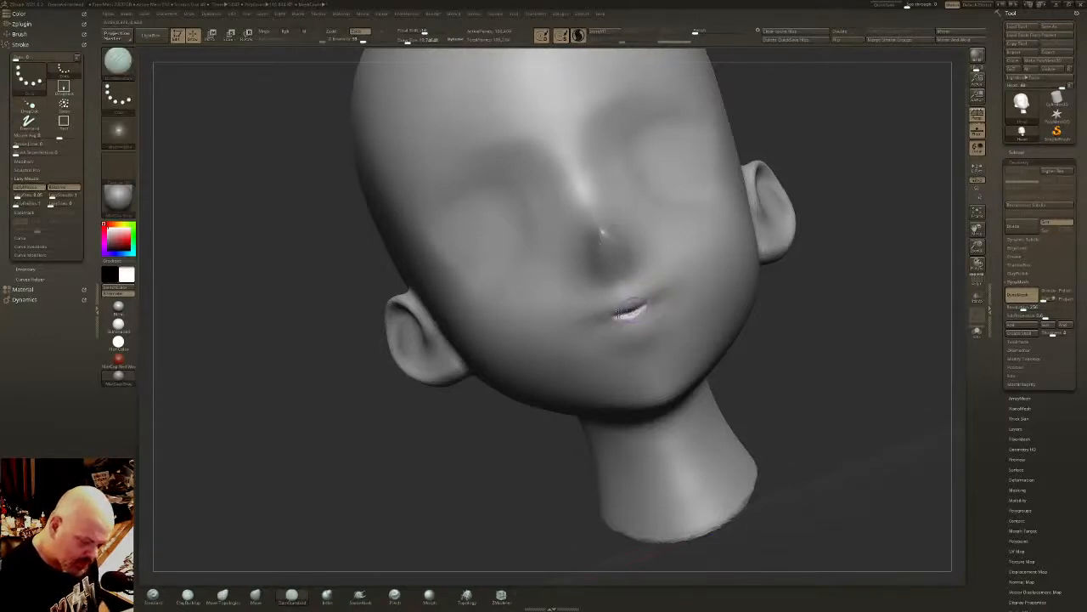
pyautogui.moveTo(600, 328)
pyautogui.mouseDown()
pyautogui.moveTo(620, 316)
pyautogui.moveTo(601, 330)
pyautogui.mouseUp()
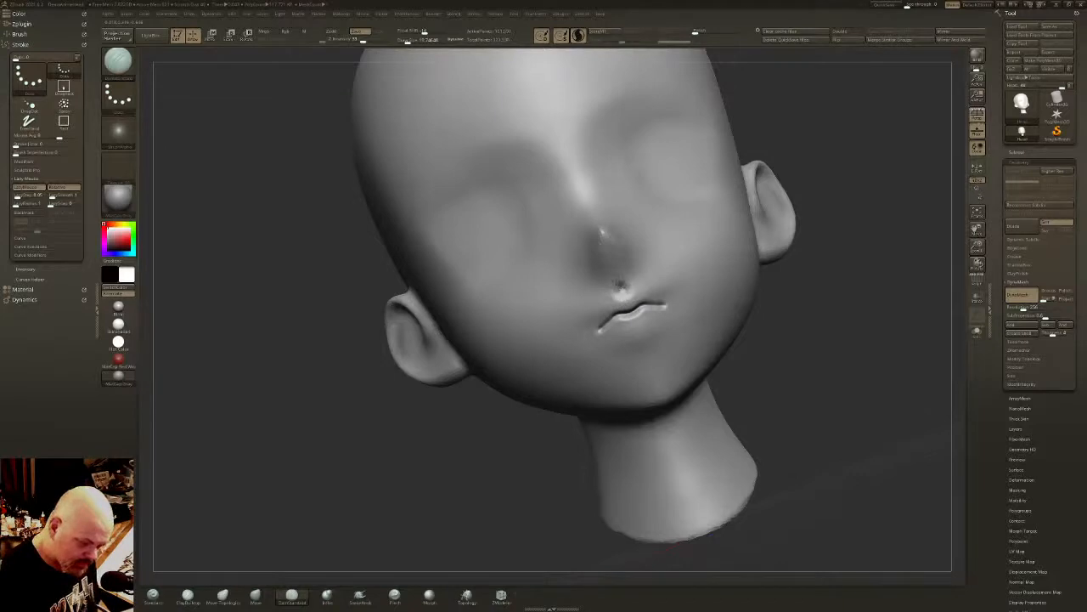
# - Carve the philtrum below the nose and define the upper and lower lip contours with the DamStandard brush
pyautogui.moveTo(624, 271); pyautogui.dragTo(629, 297, button='right')
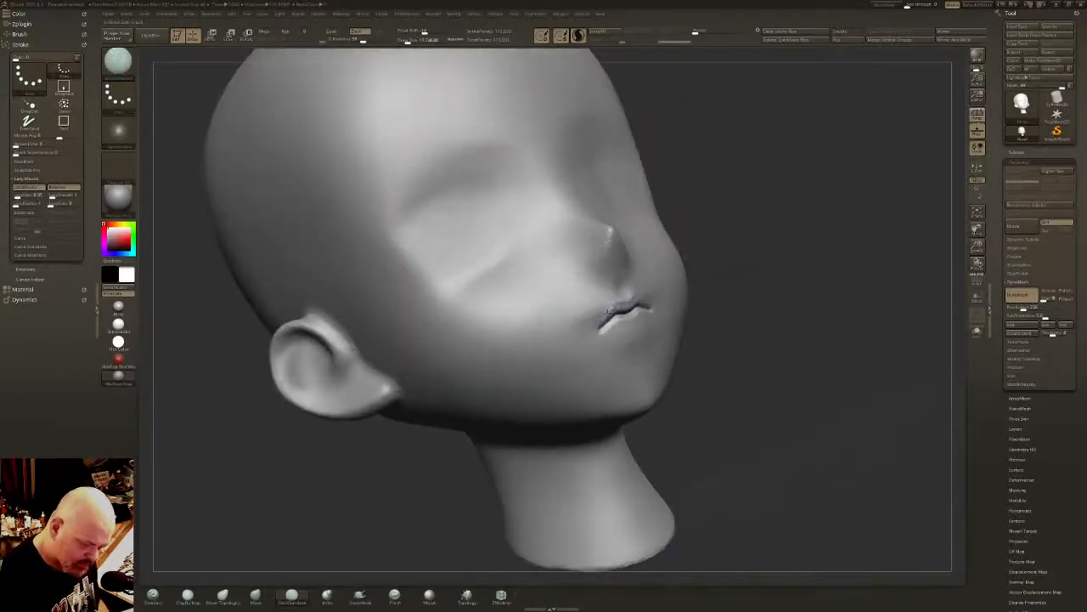
pyautogui.moveTo(613, 302)
pyautogui.mouseDown()
pyautogui.moveTo(603, 327)
pyautogui.moveTo(627, 301)
pyautogui.mouseUp()
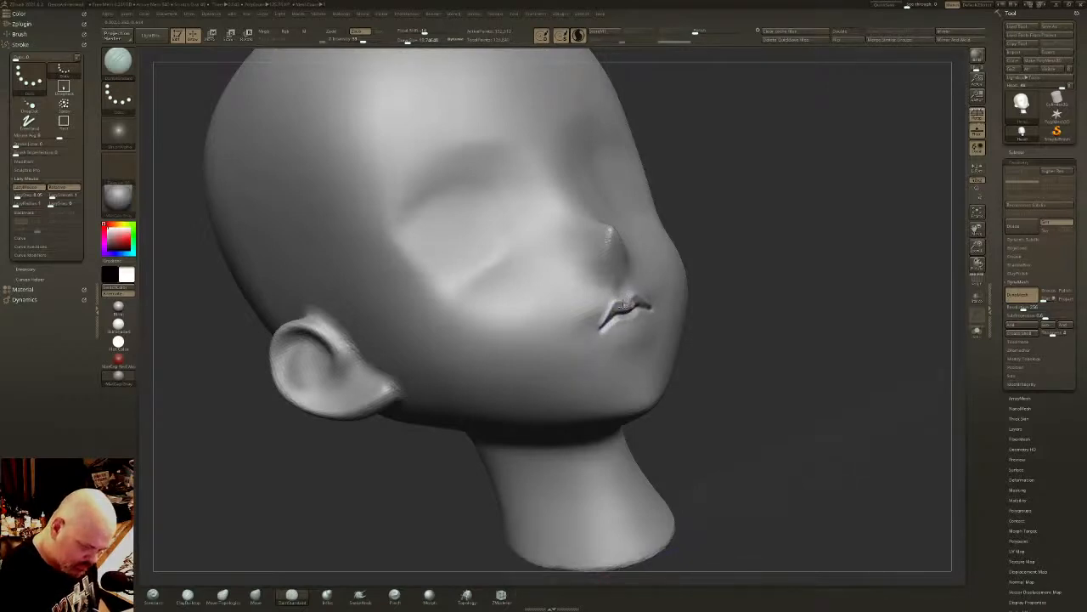
pyautogui.moveTo(617, 314)
pyautogui.mouseDown()
pyautogui.moveTo(602, 329)
pyautogui.moveTo(633, 307)
pyautogui.moveTo(605, 330)
pyautogui.moveTo(636, 329)
pyautogui.moveTo(607, 329)
pyautogui.moveTo(636, 318)
pyautogui.mouseUp()
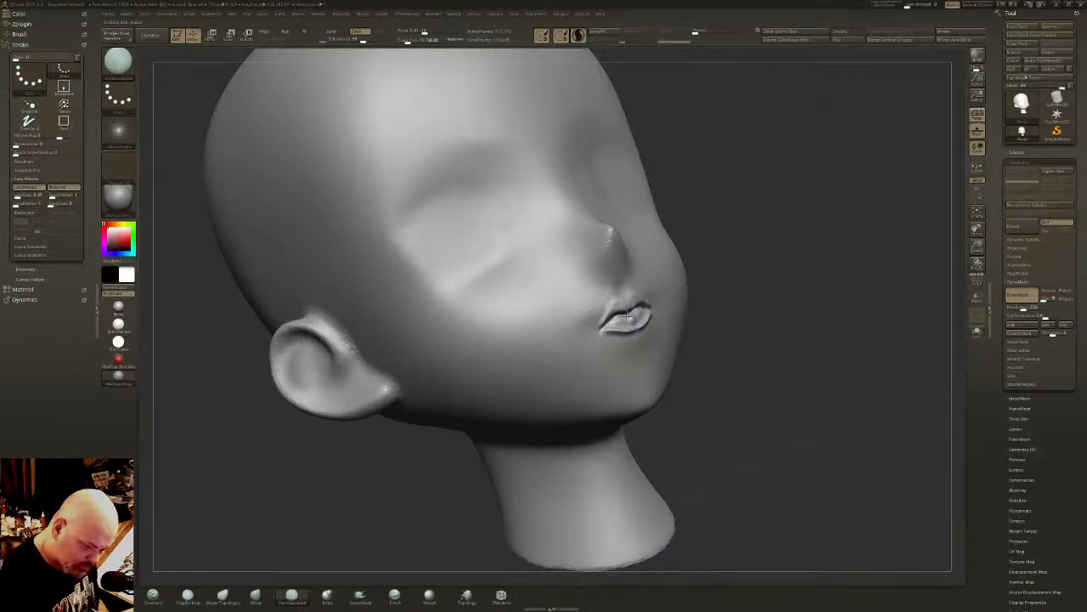
pyautogui.keyDown('shift'); pyautogui.moveTo(620, 323); pyautogui.dragTo(631, 320); pyautogui.keyUp('shift')
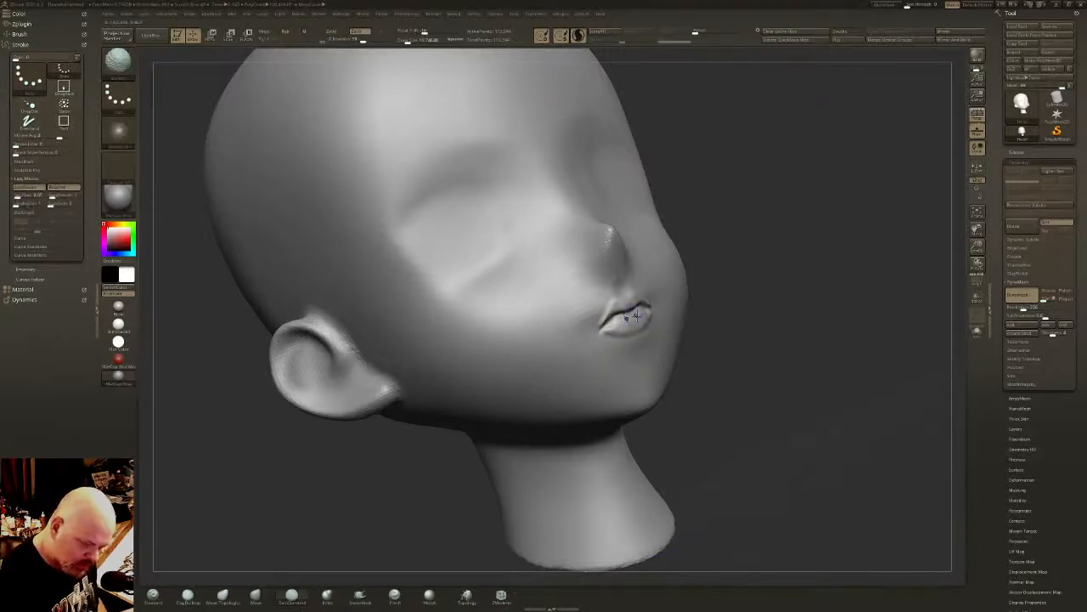
pyautogui.moveTo(635, 318)
pyautogui.mouseDown(button='right')
pyautogui.moveTo(660, 315)
pyautogui.moveTo(658, 280)
pyautogui.moveTo(648, 335)
pyautogui.moveTo(617, 374)
pyautogui.moveTo(599, 327)
pyautogui.mouseUp(button='right')
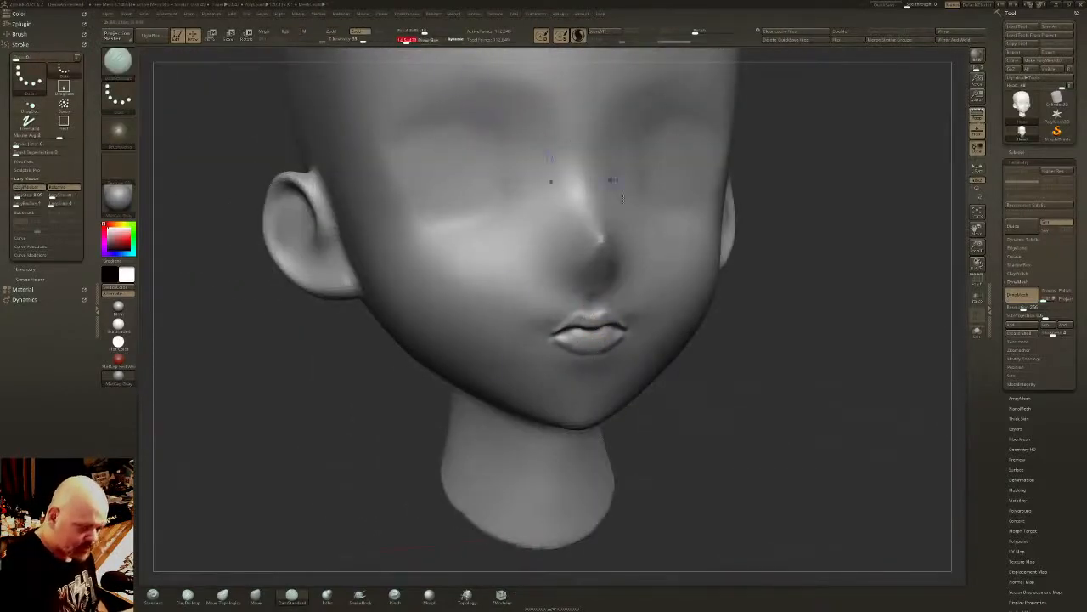
# - Carve a curved crease beneath the lower lip with a resized brush, and smooth it into the chin and lower cheeks
pyautogui.moveTo(406, 42); pyautogui.dragTo(408, 41)
pyautogui.moveTo(514, 316); pyautogui.dragTo(561, 289, button='right')
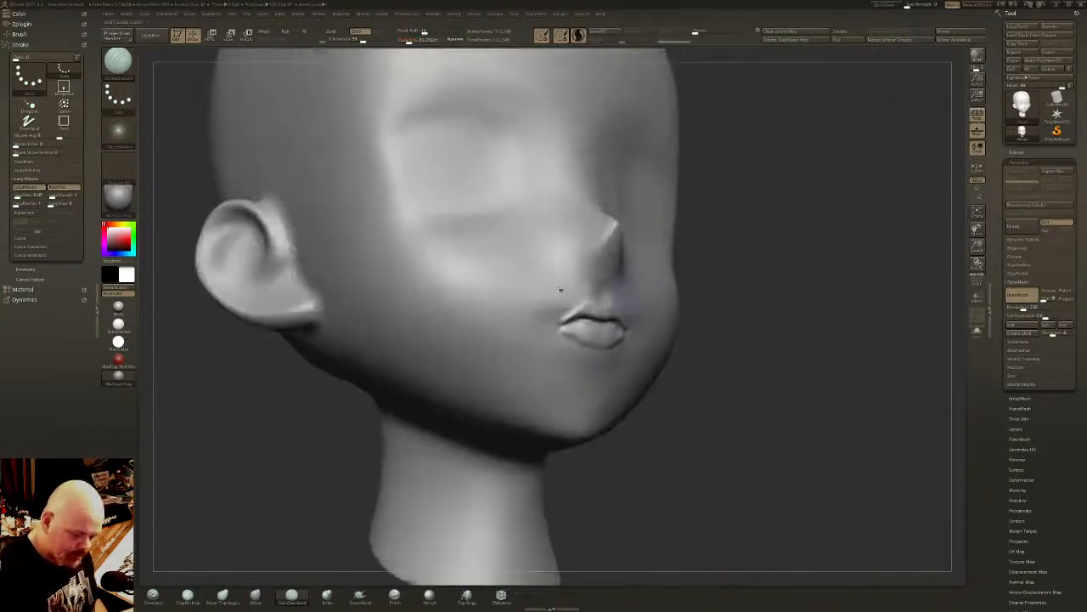
pyautogui.moveTo(592, 353); pyautogui.dragTo(520, 378)
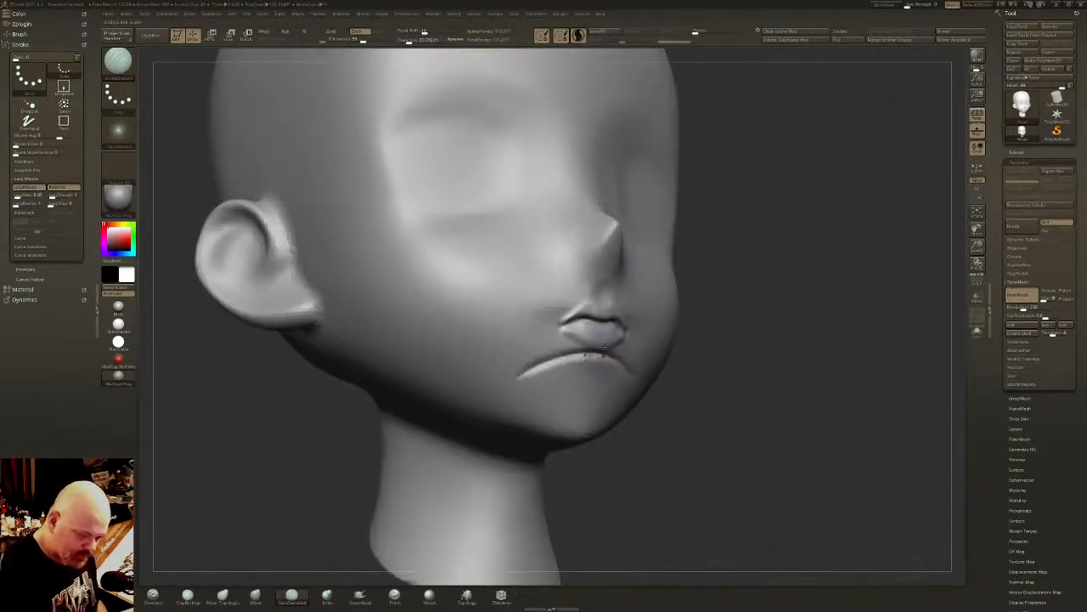
pyautogui.moveTo(605, 350)
pyautogui.keyDown('shift'); pyautogui.mouseDown()
pyautogui.moveTo(527, 378)
pyautogui.moveTo(576, 352)
pyautogui.mouseUp(); pyautogui.keyUp('shift')
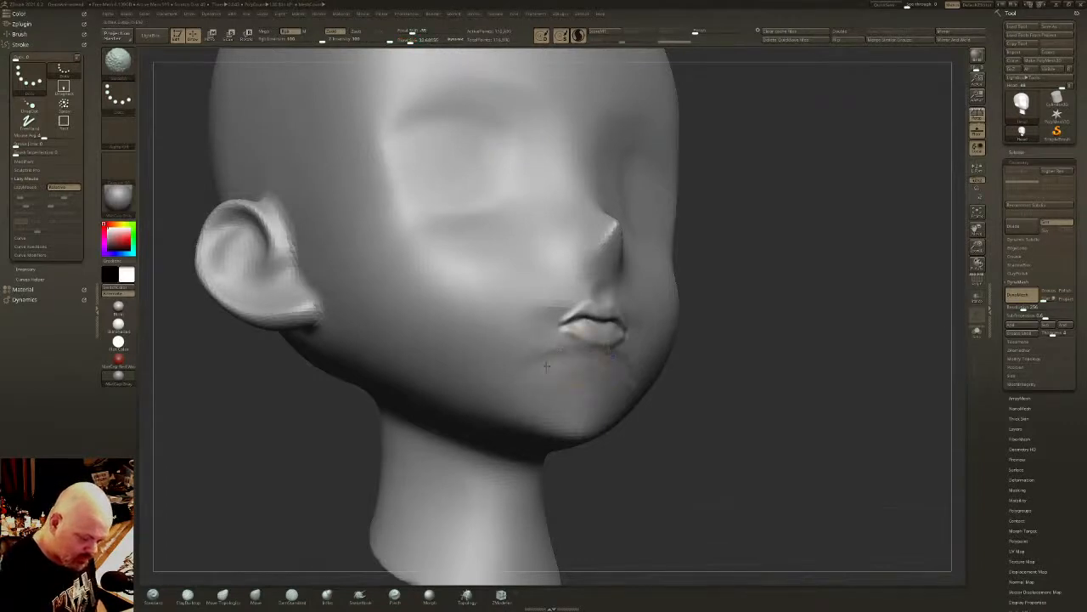
pyautogui.keyDown('shift'); pyautogui.moveTo(509, 262); pyautogui.dragTo(606, 360, button='right'); pyautogui.keyUp('shift')
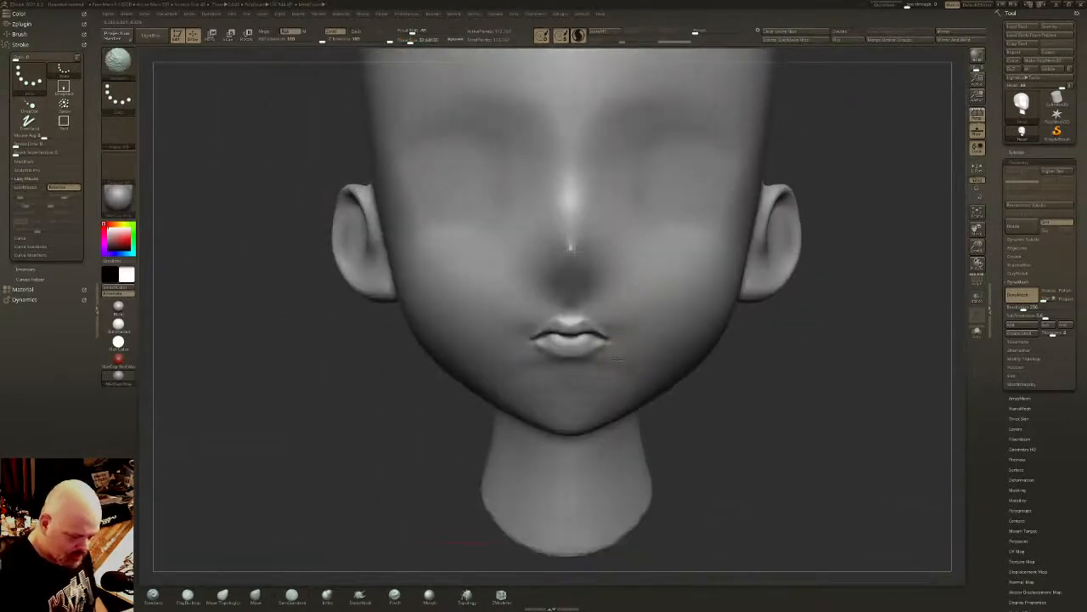
pyautogui.moveTo(572, 364)
pyautogui.mouseDown()
pyautogui.moveTo(625, 390)
pyautogui.moveTo(679, 365)
pyautogui.moveTo(618, 388)
pyautogui.moveTo(572, 372)
pyautogui.mouseUp()
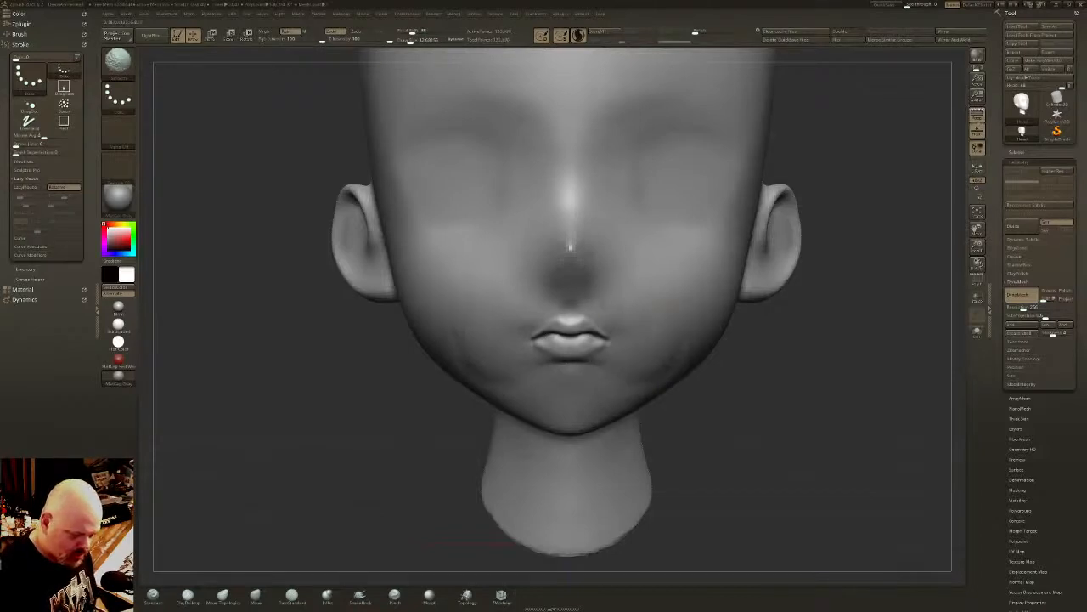
pyautogui.keyDown('alt'); pyautogui.moveTo(643, 303); pyautogui.dragTo(649, 349, button='right'); pyautogui.keyUp('alt')
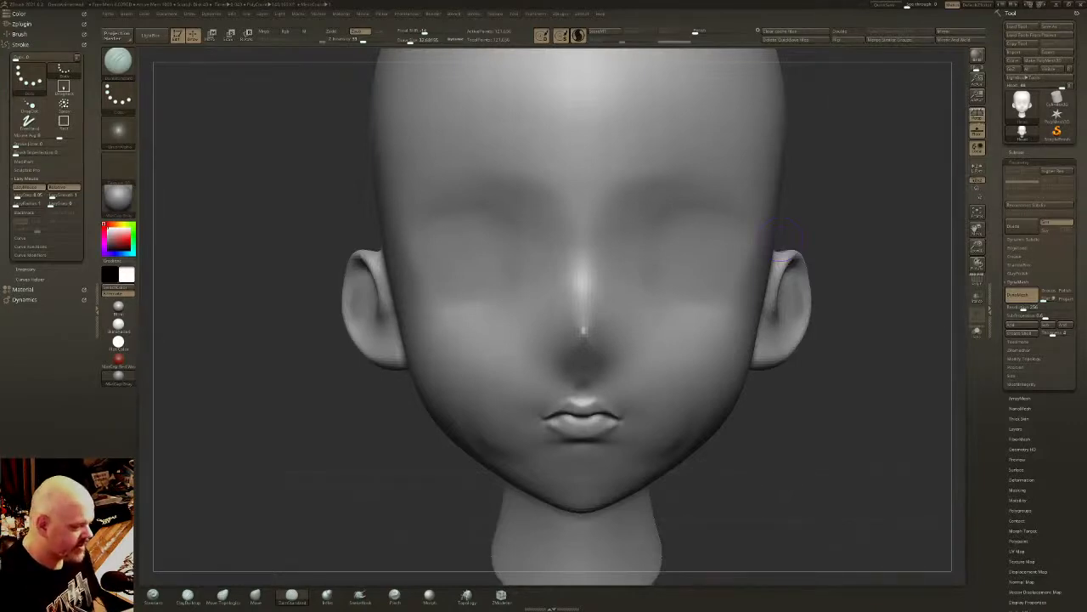
# - Reshape the lips and mouth corners in profile with the Move brush, adjusting the brush size for the area
pyautogui.moveTo(713, 248); pyautogui.dragTo(679, 343, button='right')
pyautogui.click(253, 595)
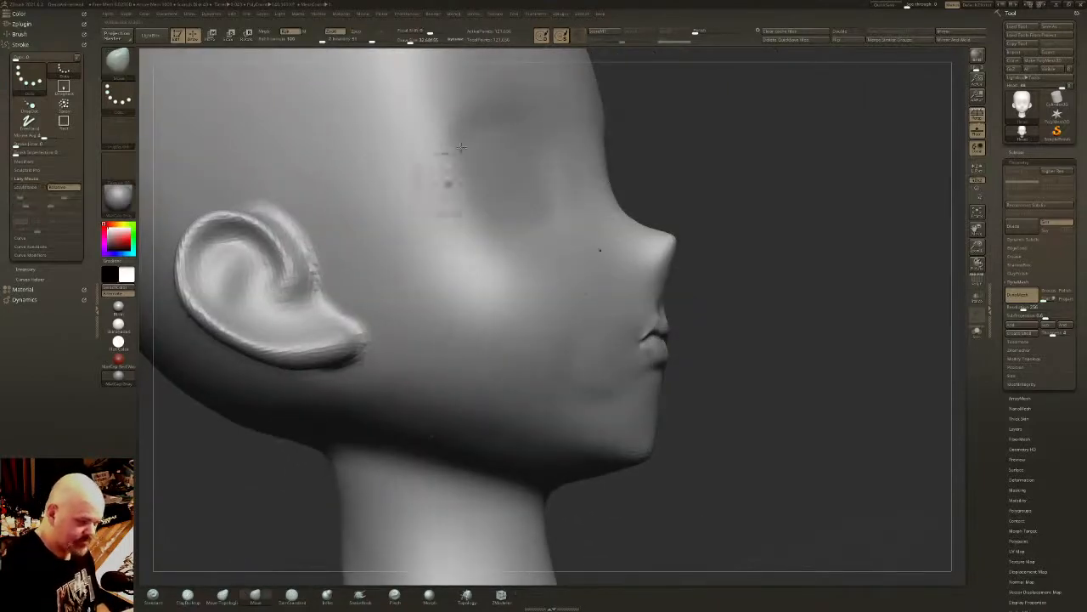
pyautogui.click(413, 39)
pyautogui.moveTo(643, 255); pyautogui.dragTo(660, 332, button='right')
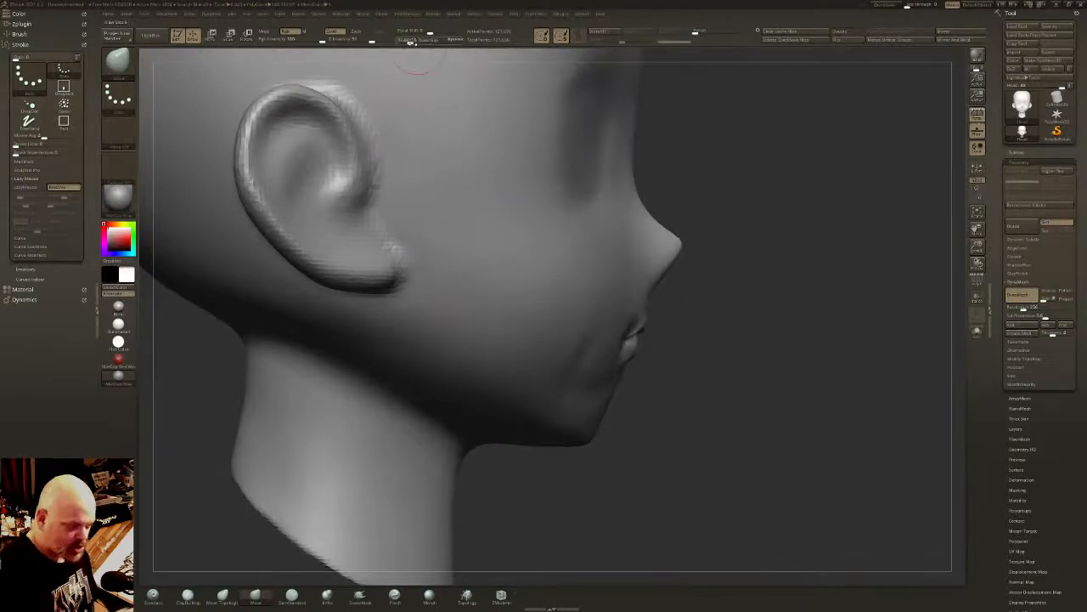
pyautogui.click(408, 39)
pyautogui.moveTo(624, 337); pyautogui.dragTo(605, 360)
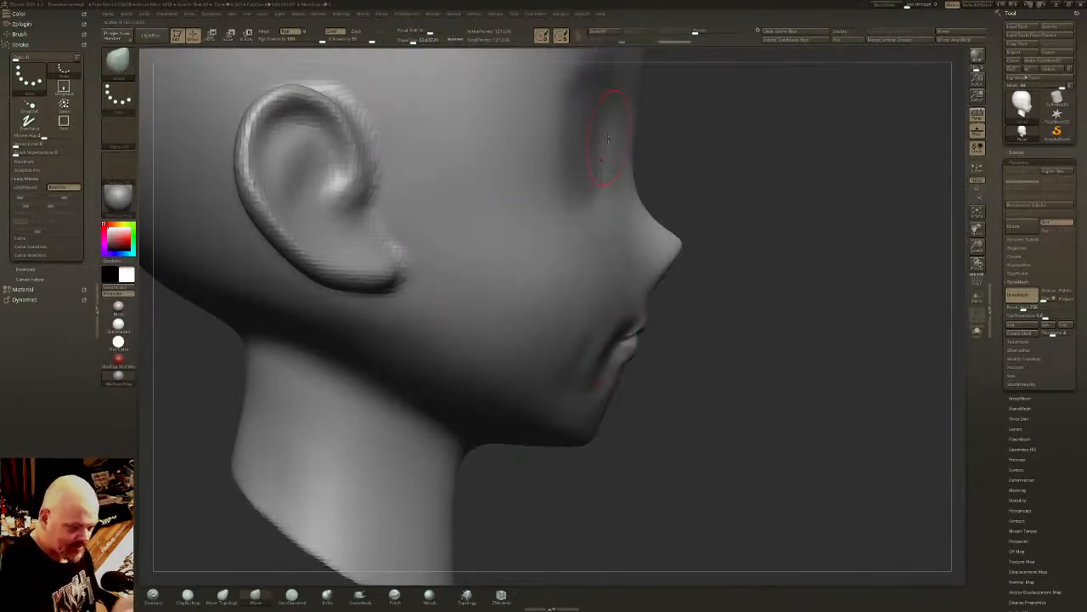
pyautogui.moveTo(603, 174); pyautogui.dragTo(544, 200, button='right')
pyautogui.keyDown('shift'); pyautogui.moveTo(650, 343); pyautogui.dragTo(656, 339); pyautogui.keyUp('shift')
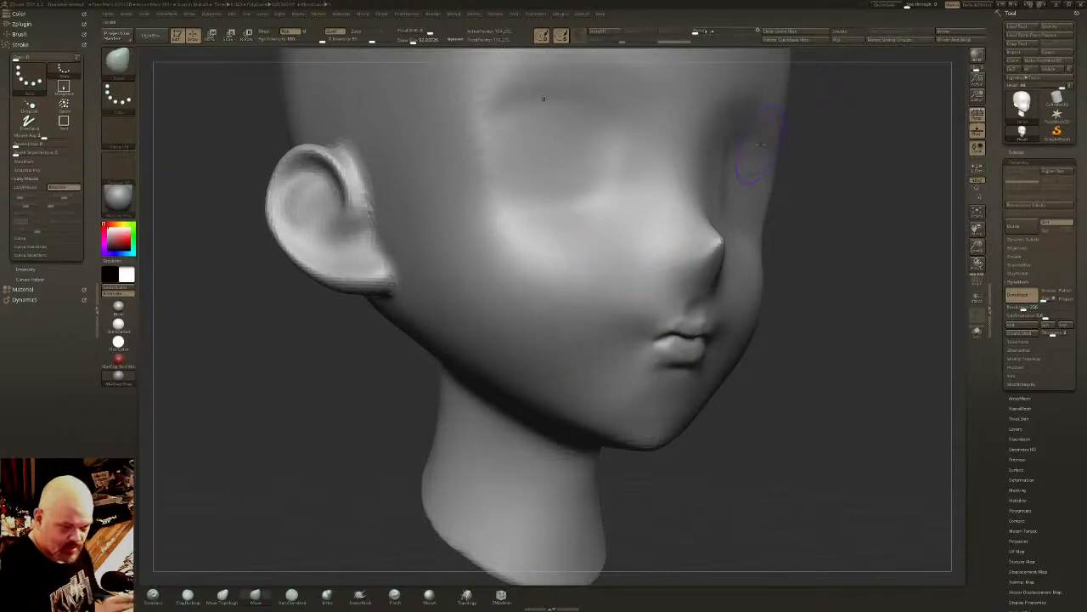
# - Smooth the surface between the cheek and the mouth corner
pyautogui.click(717, 28)
pyautogui.moveTo(519, 195); pyautogui.dragTo(561, 214, button='right')
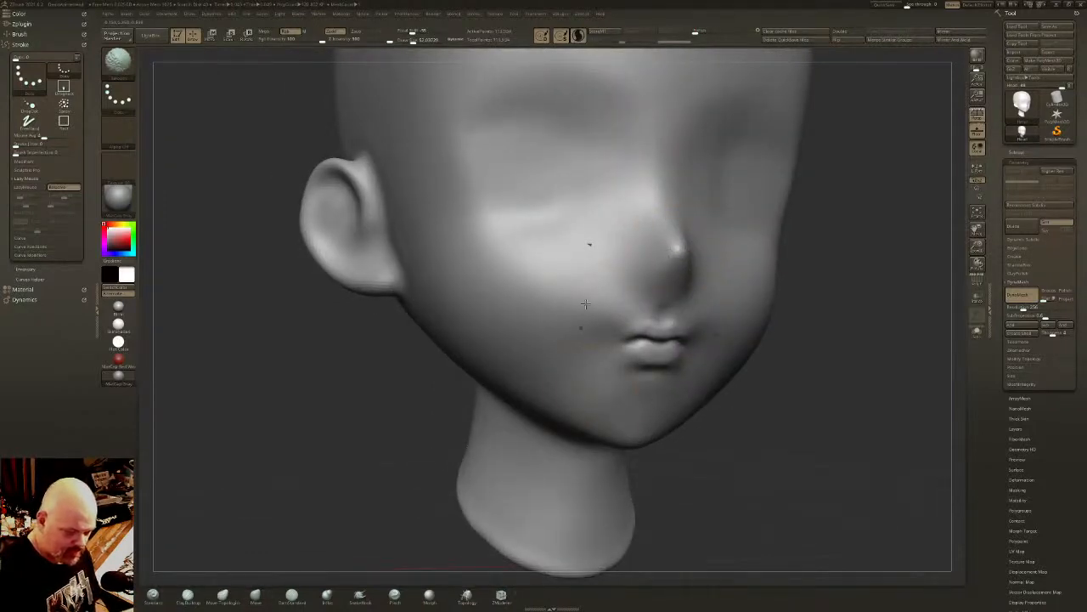
pyautogui.moveTo(602, 289)
pyautogui.keyDown('shift'); pyautogui.mouseDown(button='right')
pyautogui.moveTo(684, 297)
pyautogui.moveTo(663, 275)
pyautogui.moveTo(525, 399)
pyautogui.mouseUp(button='right'); pyautogui.keyUp('shift')
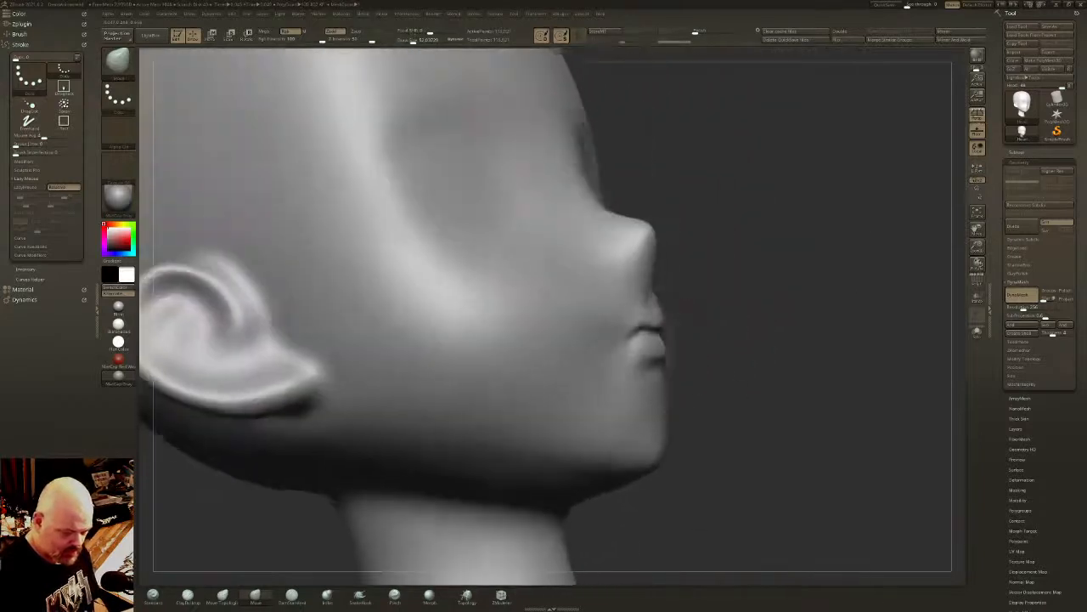
# - Build up volume along the upper lip out to the mouth corner with a small ClayBuildup brush, and blend it in
pyautogui.click(188, 596)
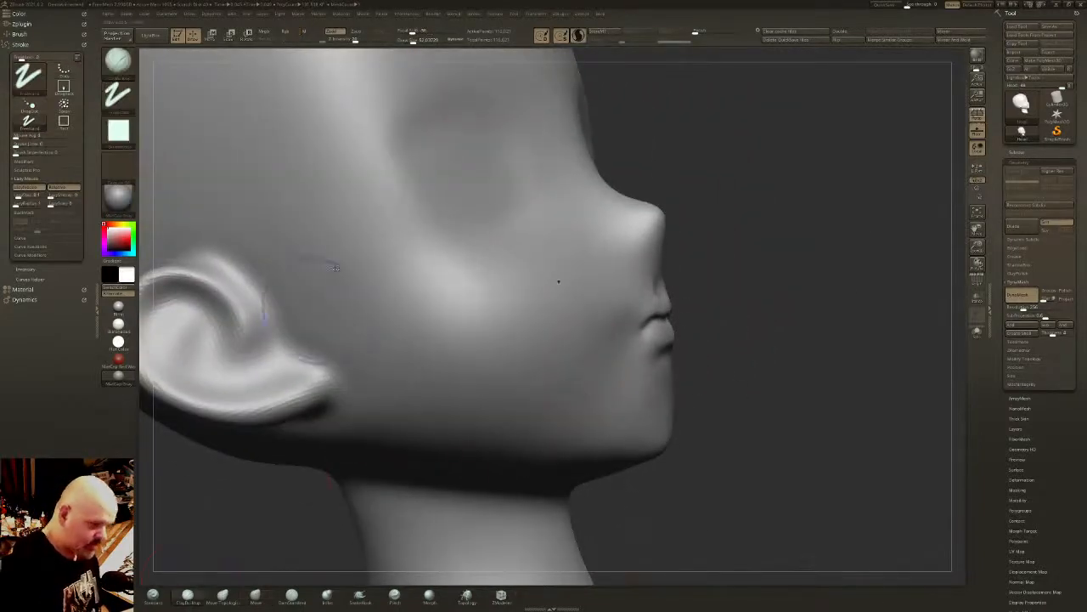
pyautogui.moveTo(417, 41); pyautogui.dragTo(407, 41)
pyautogui.moveTo(720, 289)
pyautogui.keyDown('alt'); pyautogui.mouseDown(button='right')
pyautogui.moveTo(706, 317)
pyautogui.moveTo(651, 351)
pyautogui.mouseUp(button='right'); pyautogui.keyUp('alt')
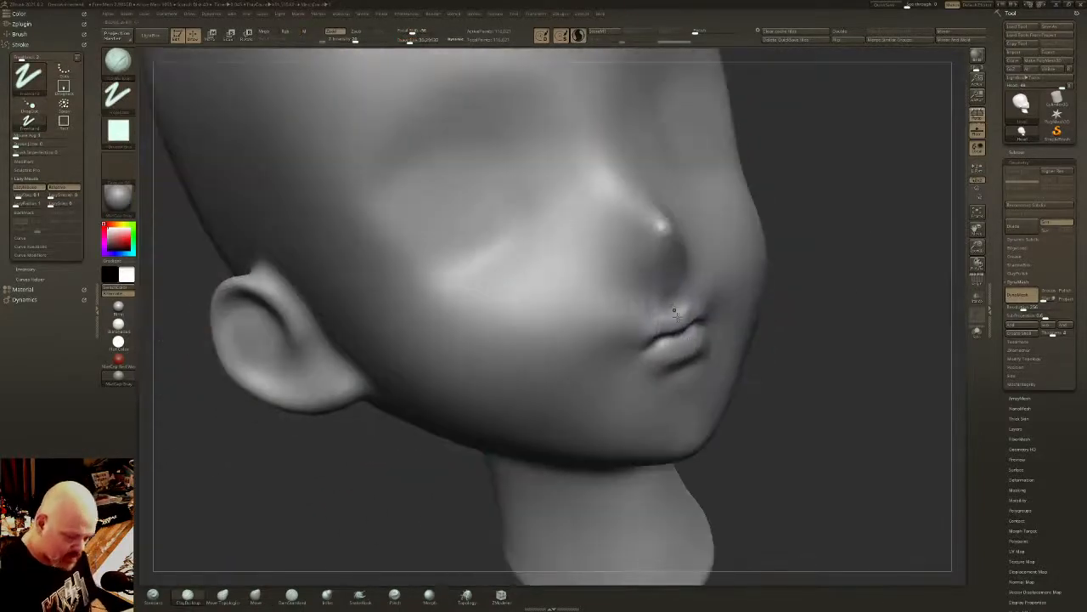
pyautogui.moveTo(661, 346)
pyautogui.mouseDown()
pyautogui.moveTo(686, 345)
pyautogui.moveTo(670, 345)
pyautogui.moveTo(675, 322)
pyautogui.moveTo(658, 324)
pyautogui.moveTo(646, 347)
pyautogui.moveTo(668, 345)
pyautogui.moveTo(659, 329)
pyautogui.moveTo(637, 357)
pyautogui.mouseUp()
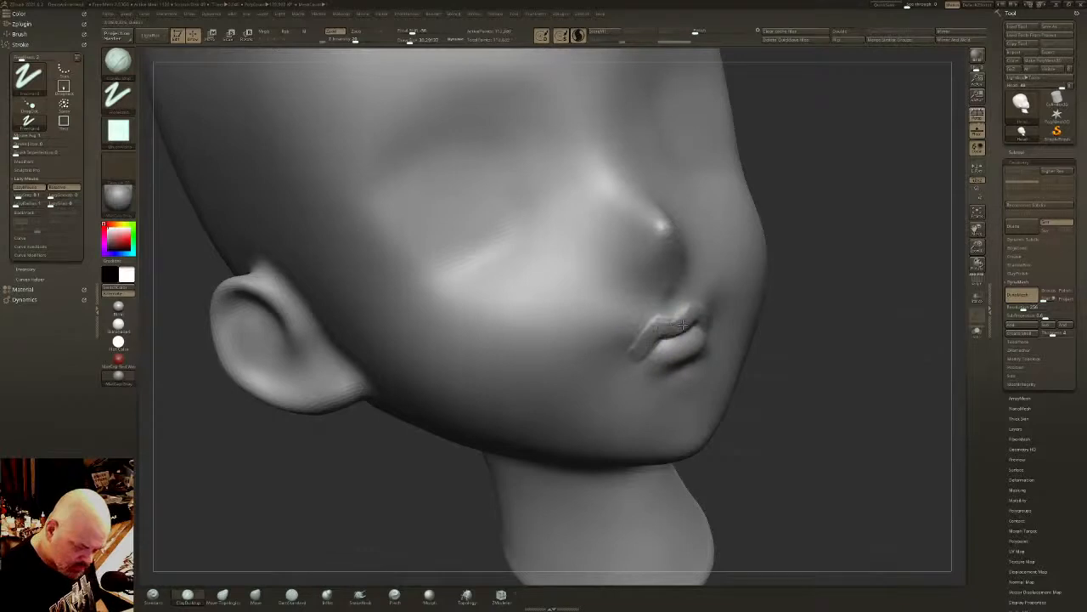
pyautogui.moveTo(683, 324); pyautogui.dragTo(667, 325)
pyautogui.moveTo(679, 322)
pyautogui.mouseDown(button='right')
pyautogui.moveTo(711, 315)
pyautogui.moveTo(687, 314)
pyautogui.mouseUp(button='right')
# - Recarve the parting line between the lips and extend it past the mouth corners with the DamStandard brush
pyautogui.keyDown('ctrl'); pyautogui.moveTo(275, 572); pyautogui.dragTo(338, 561); pyautogui.keyUp('ctrl')
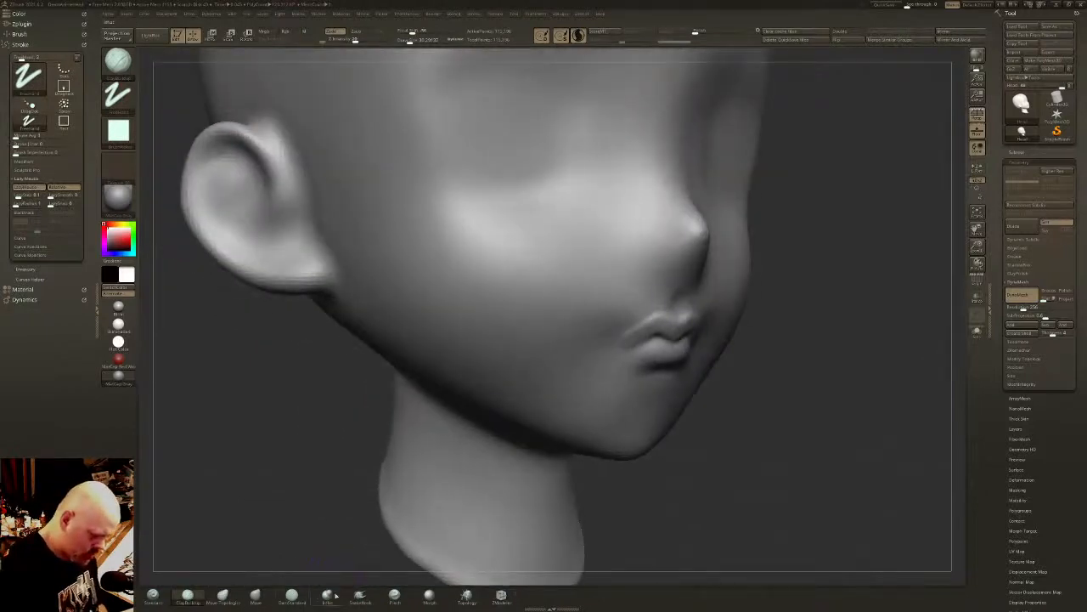
pyautogui.click(291, 595)
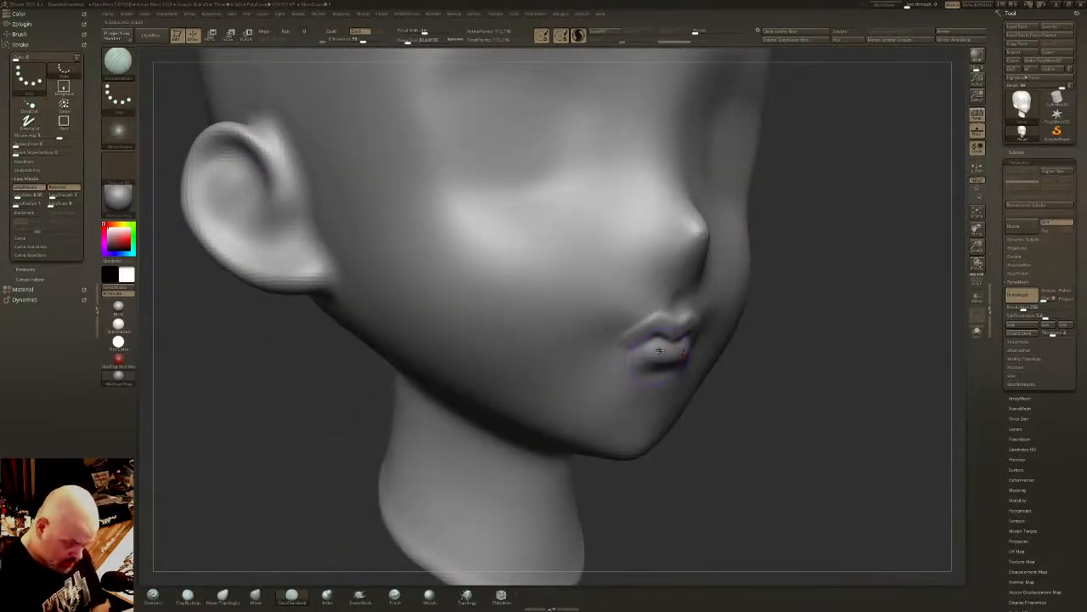
pyautogui.moveTo(659, 350); pyautogui.dragTo(677, 342, button='right')
pyautogui.moveTo(663, 338)
pyautogui.mouseDown()
pyautogui.moveTo(633, 342)
pyautogui.moveTo(649, 342)
pyautogui.moveTo(635, 365)
pyautogui.moveTo(656, 370)
pyautogui.moveTo(630, 360)
pyautogui.mouseUp()
pyautogui.moveTo(643, 350); pyautogui.dragTo(671, 345, button='right')
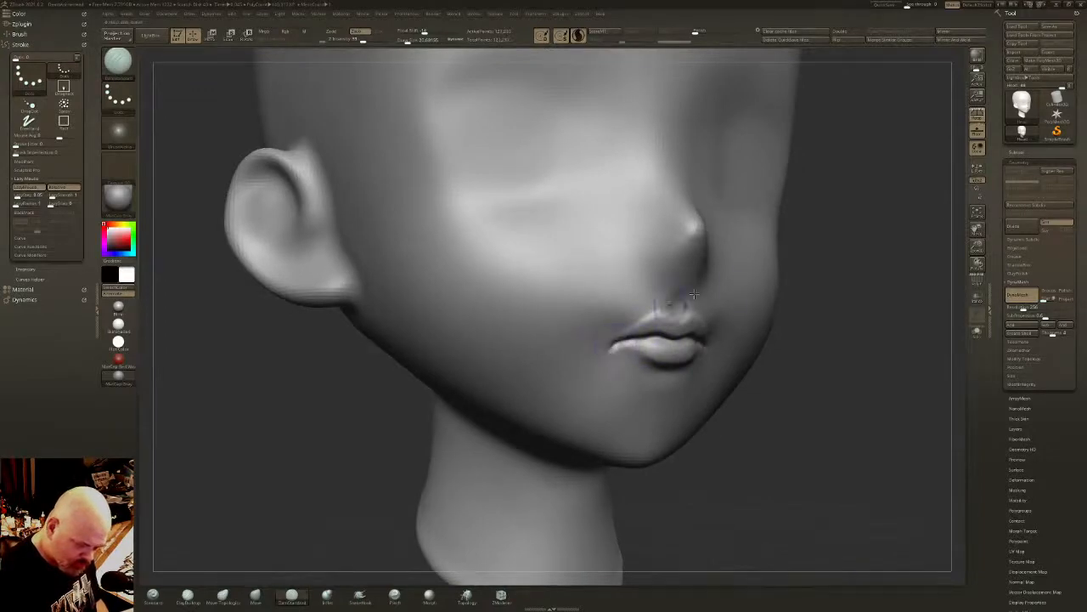
# - Carve the nostrils beneath the nose tip and outline the nostril wings with the DamStandard brush
pyautogui.moveTo(631, 338)
pyautogui.keyDown('shift'); pyautogui.mouseDown(button='right')
pyautogui.moveTo(726, 309)
pyautogui.moveTo(673, 308)
pyautogui.moveTo(663, 402)
pyautogui.mouseUp(button='right'); pyautogui.keyUp('shift')
pyautogui.moveTo(654, 359); pyautogui.dragTo(657, 363)
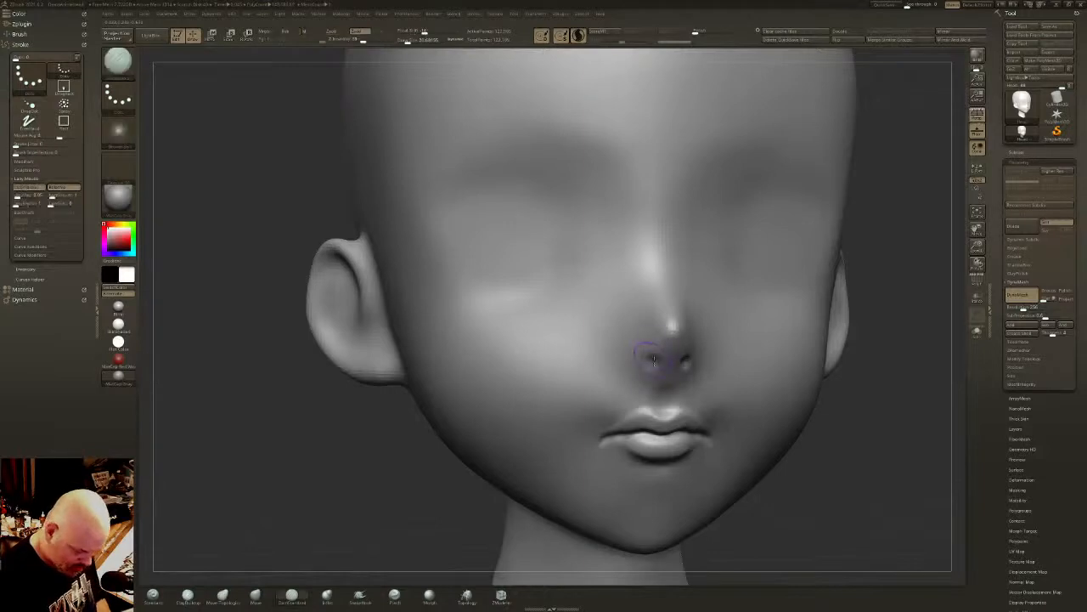
pyautogui.moveTo(657, 361); pyautogui.dragTo(659, 351, button='right')
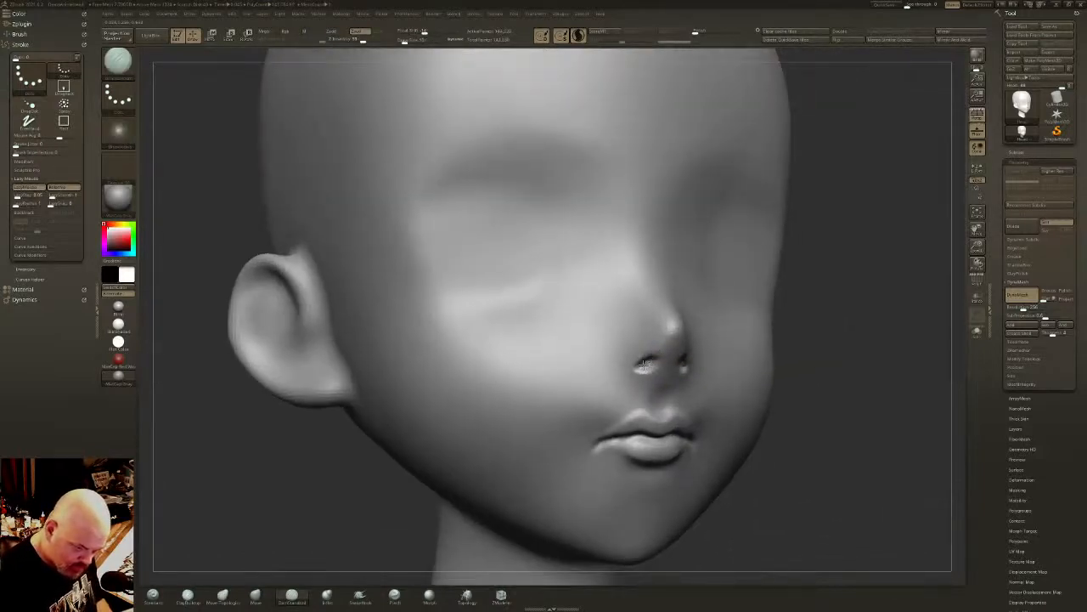
pyautogui.moveTo(643, 365)
pyautogui.mouseDown()
pyautogui.moveTo(654, 367)
pyautogui.moveTo(618, 360)
pyautogui.moveTo(621, 369)
pyautogui.moveTo(615, 357)
pyautogui.moveTo(628, 328)
pyautogui.moveTo(624, 369)
pyautogui.moveTo(632, 318)
pyautogui.mouseUp()
pyautogui.moveTo(615, 367)
pyautogui.keyDown('shift'); pyautogui.mouseDown()
pyautogui.moveTo(607, 342)
pyautogui.moveTo(606, 363)
pyautogui.mouseUp(); pyautogui.keyUp('shift')
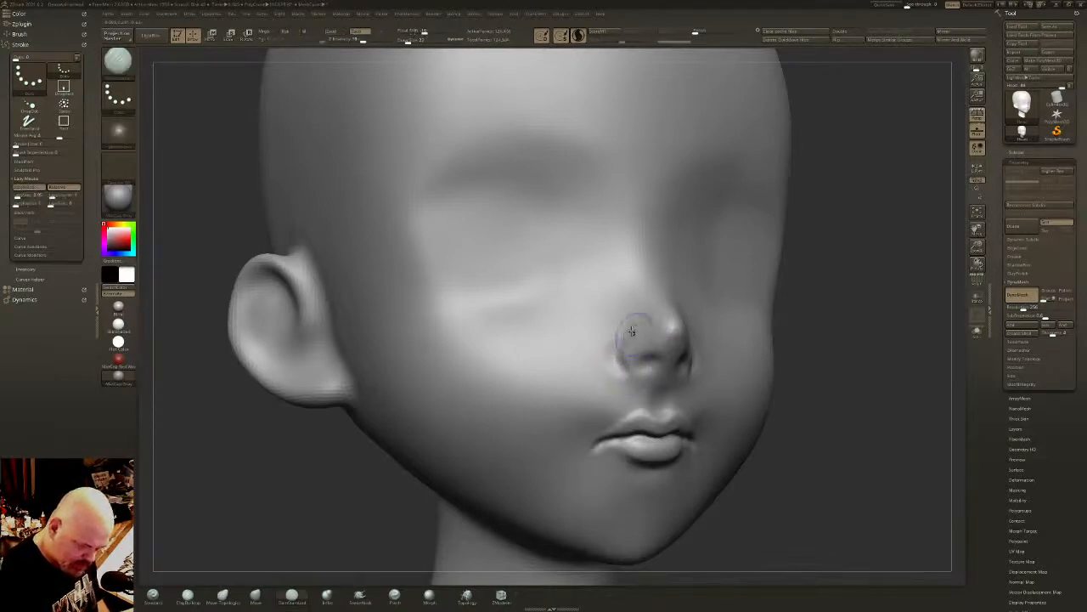
pyautogui.moveTo(636, 326)
pyautogui.mouseDown()
pyautogui.moveTo(624, 369)
pyautogui.moveTo(636, 315)
pyautogui.moveTo(619, 352)
pyautogui.moveTo(620, 327)
pyautogui.mouseUp()
pyautogui.moveTo(716, 327); pyautogui.dragTo(652, 334, button='right')
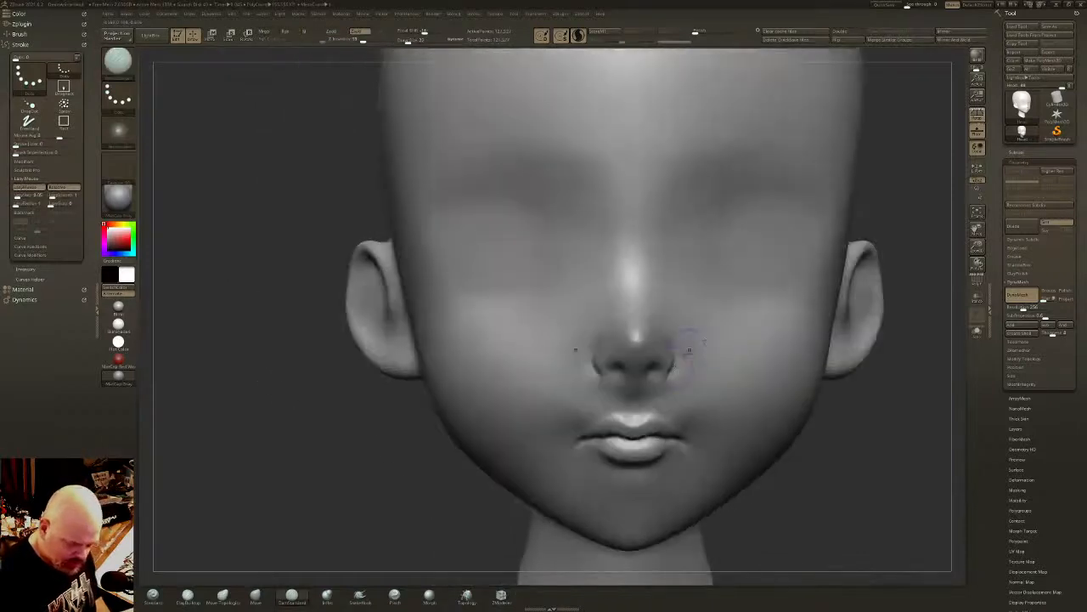
# - Carve the crease above the nostril wing beside the nose tip with the DamStandard brush and smooth it into the nose
pyautogui.keyDown('shift'); pyautogui.moveTo(603, 378); pyautogui.dragTo(617, 382); pyautogui.keyUp('shift')
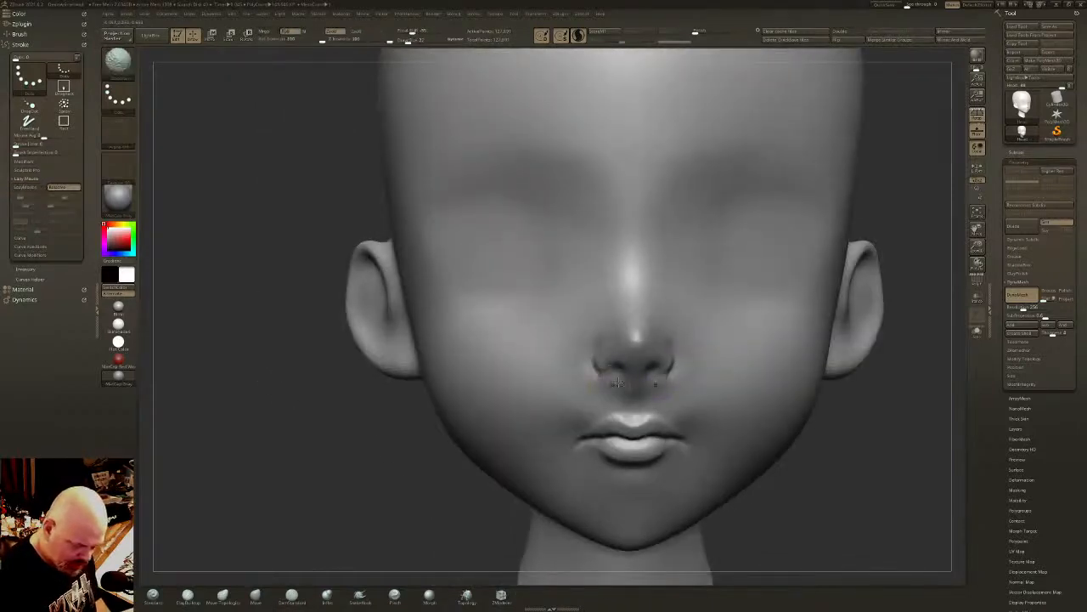
pyautogui.moveTo(707, 319); pyautogui.dragTo(644, 310, button='right')
pyautogui.moveTo(654, 322); pyautogui.dragTo(661, 327)
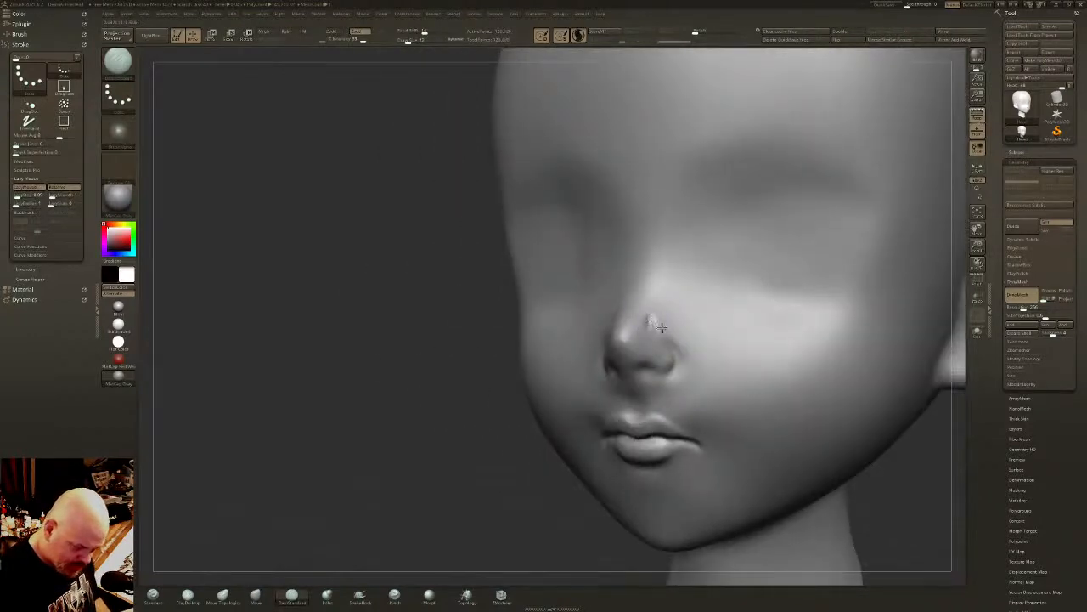
pyautogui.press('shift')
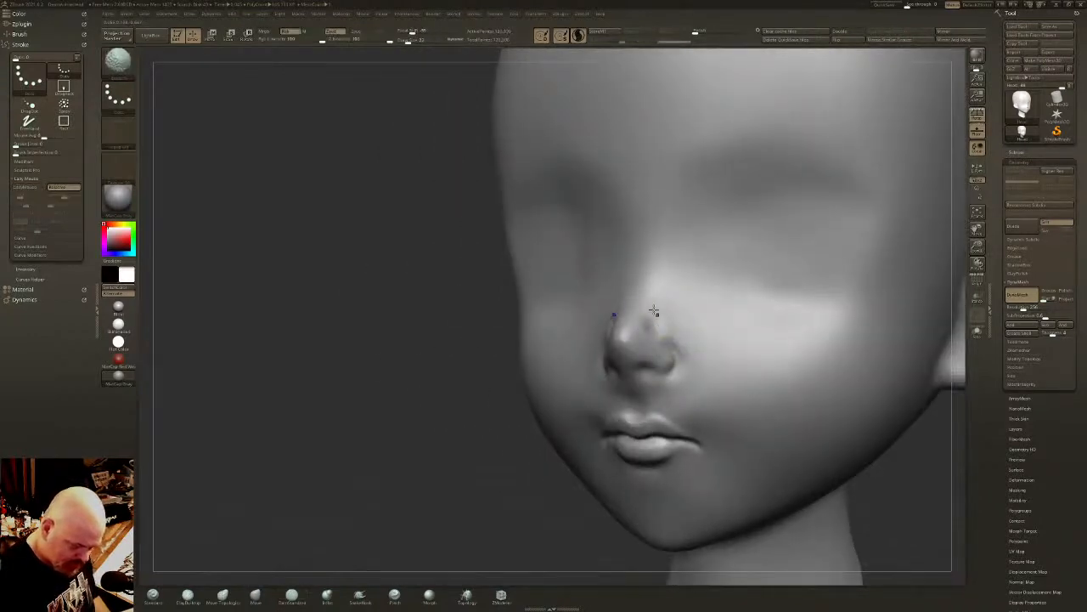
pyautogui.moveTo(655, 311); pyautogui.dragTo(629, 345, button='right')
pyautogui.keyDown('shift'); pyautogui.moveTo(628, 332); pyautogui.dragTo(646, 315); pyautogui.keyUp('shift')
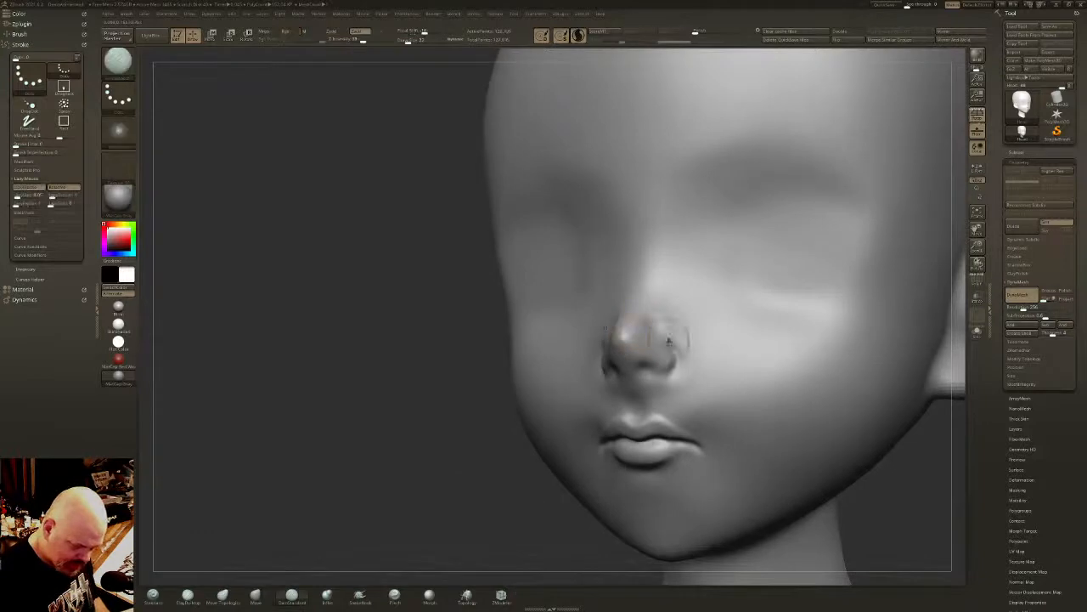
# - Build up the rims and inner edges of the nostrils with a smaller ClayBuildup brush and soften the strokes
pyautogui.click(187, 596)
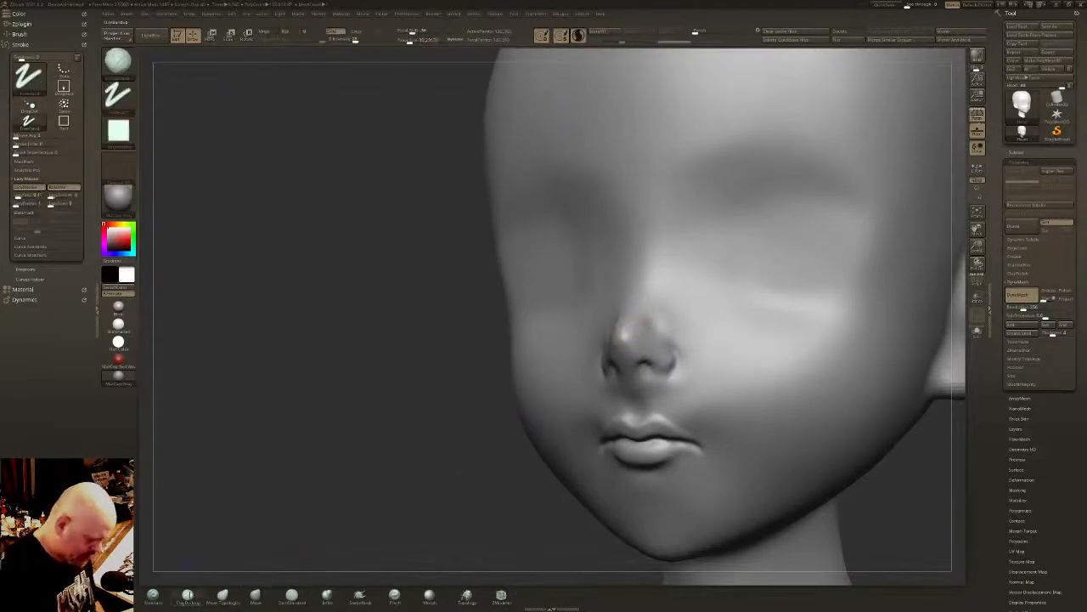
pyautogui.moveTo(412, 41); pyautogui.dragTo(406, 41)
pyautogui.moveTo(686, 347); pyautogui.dragTo(667, 355, button='right')
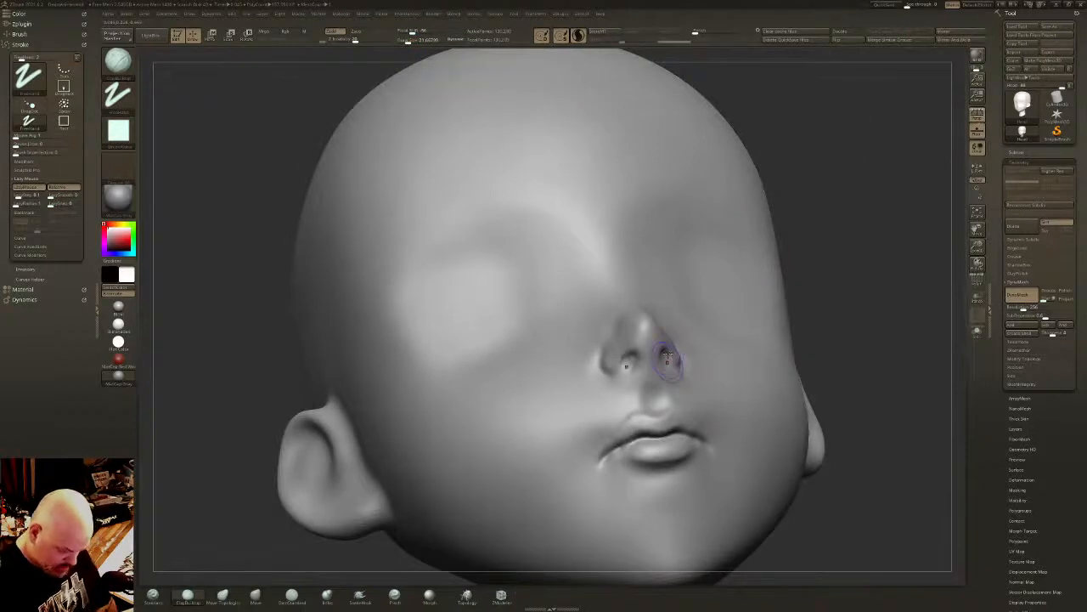
pyautogui.keyDown('alt'); pyautogui.moveTo(669, 354); pyautogui.dragTo(670, 363); pyautogui.keyUp('alt')
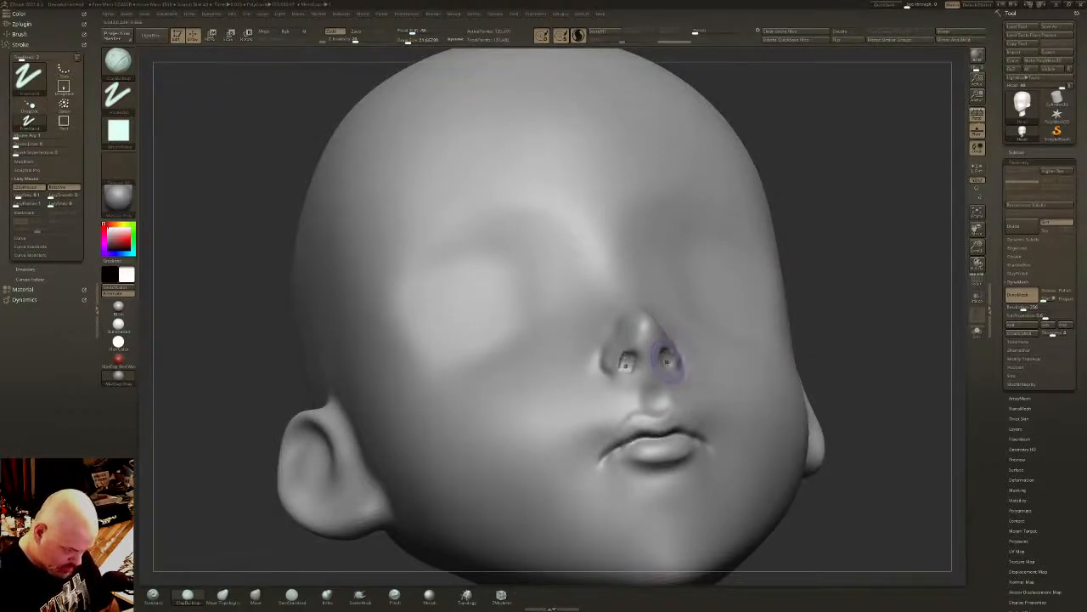
pyautogui.moveTo(648, 352); pyautogui.dragTo(671, 363, button='right')
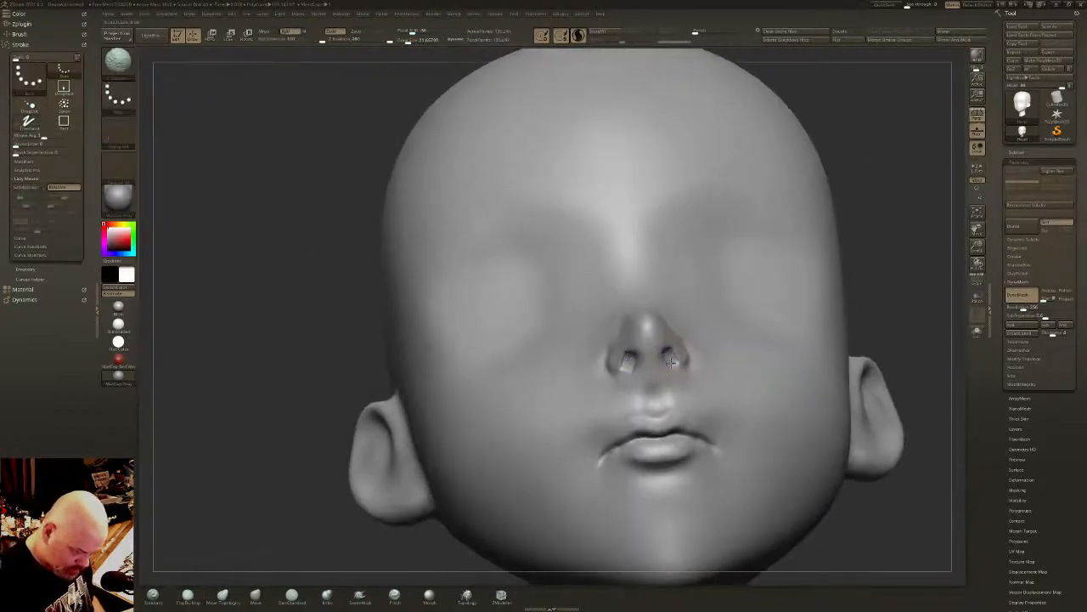
pyautogui.keyDown('alt'); pyautogui.moveTo(668, 351); pyautogui.dragTo(670, 356); pyautogui.keyUp('alt')
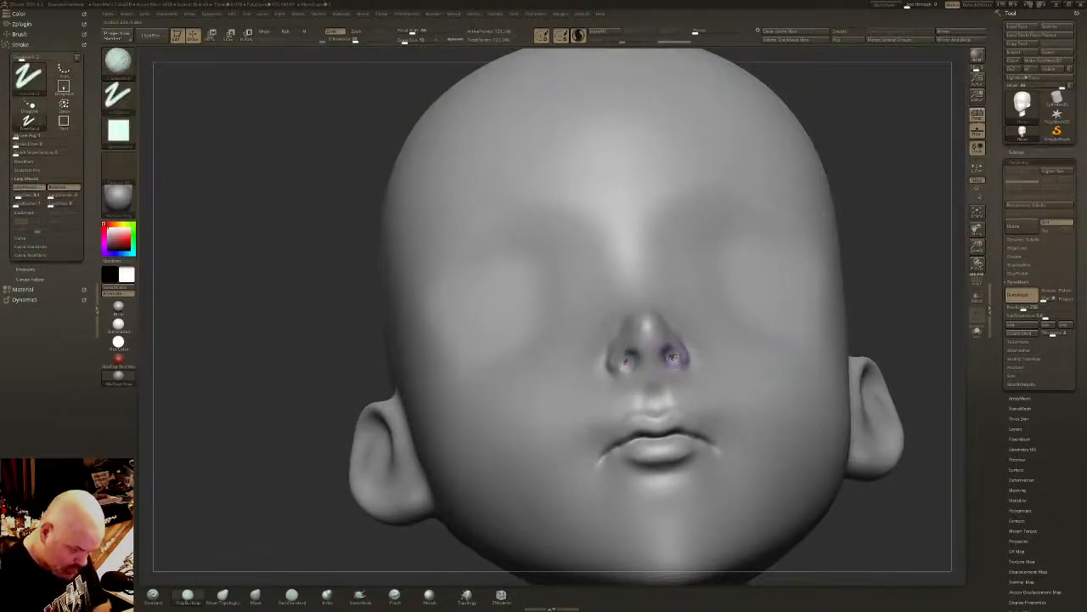
pyautogui.moveTo(671, 357); pyautogui.dragTo(669, 358, button='right')
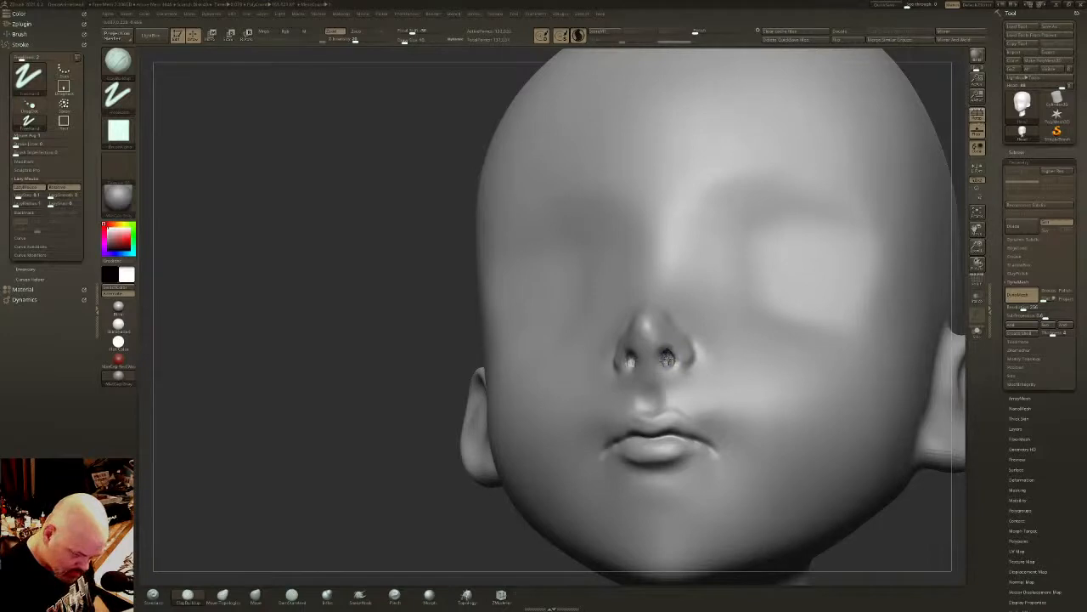
pyautogui.press('shift')
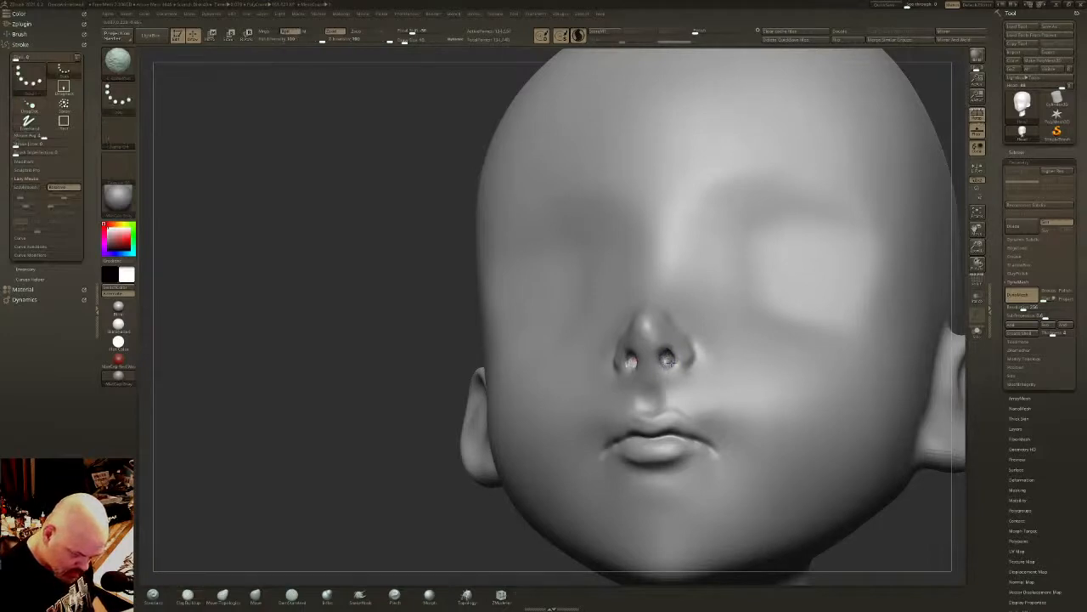
pyautogui.keyDown('shift'); pyautogui.moveTo(669, 360); pyautogui.dragTo(536, 392, button='right'); pyautogui.keyUp('shift')
# - Pull the nose tip forward in profile with the Move brush, and soften and reshape the nostril wing behind it
pyautogui.press('shift')
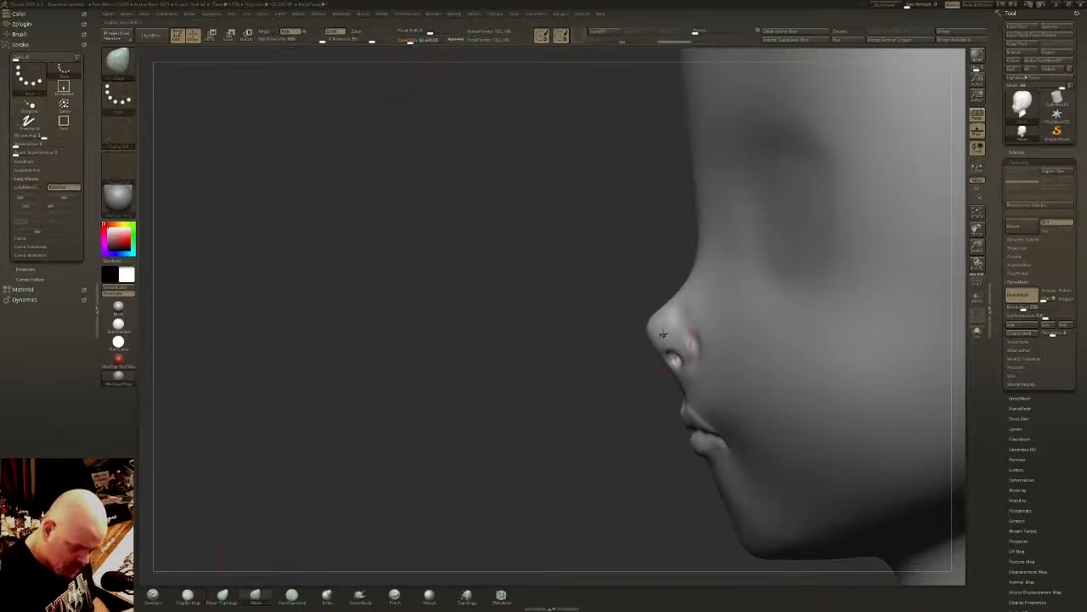
pyautogui.moveTo(665, 332); pyautogui.dragTo(653, 334)
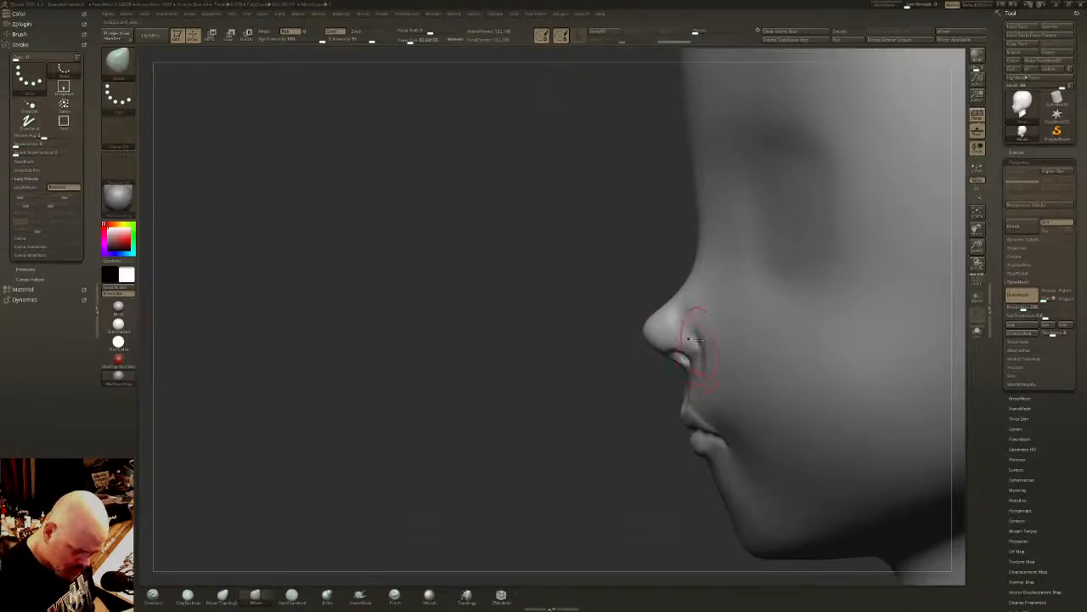
pyautogui.press('shift')
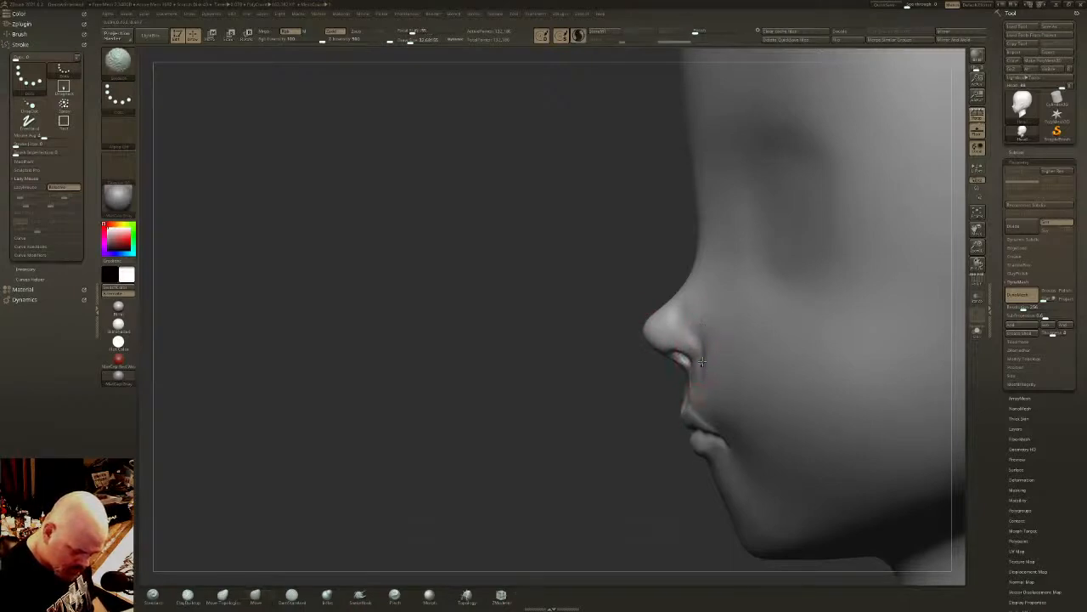
pyautogui.keyDown('shift'); pyautogui.moveTo(703, 332); pyautogui.dragTo(703, 327); pyautogui.keyUp('shift')
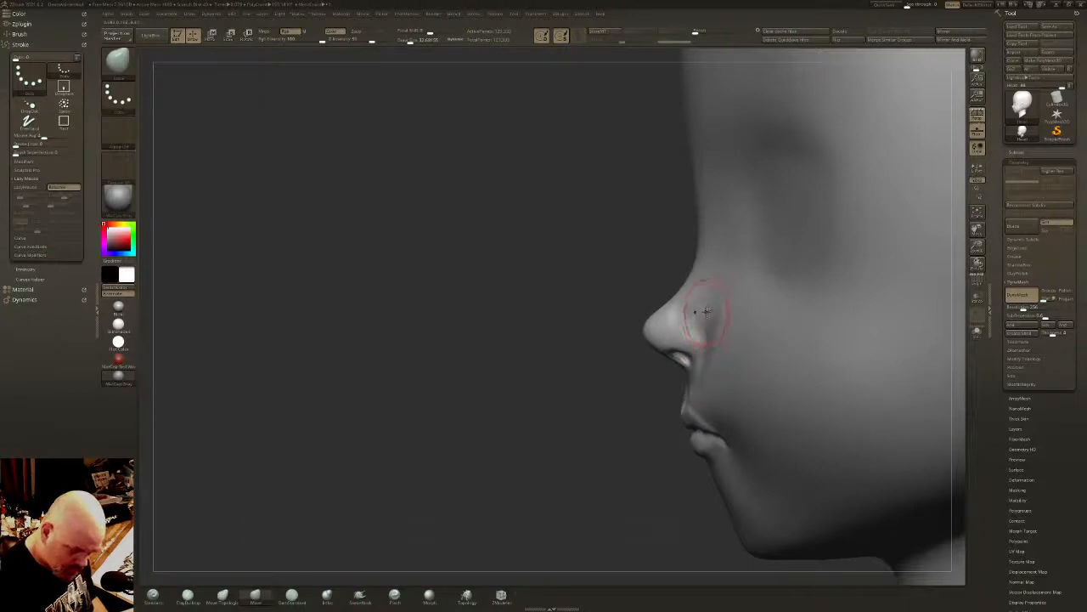
pyautogui.keyDown('shift'); pyautogui.moveTo(710, 363); pyautogui.dragTo(711, 325); pyautogui.keyUp('shift')
pyautogui.moveTo(711, 324); pyautogui.dragTo(723, 328, button='right')
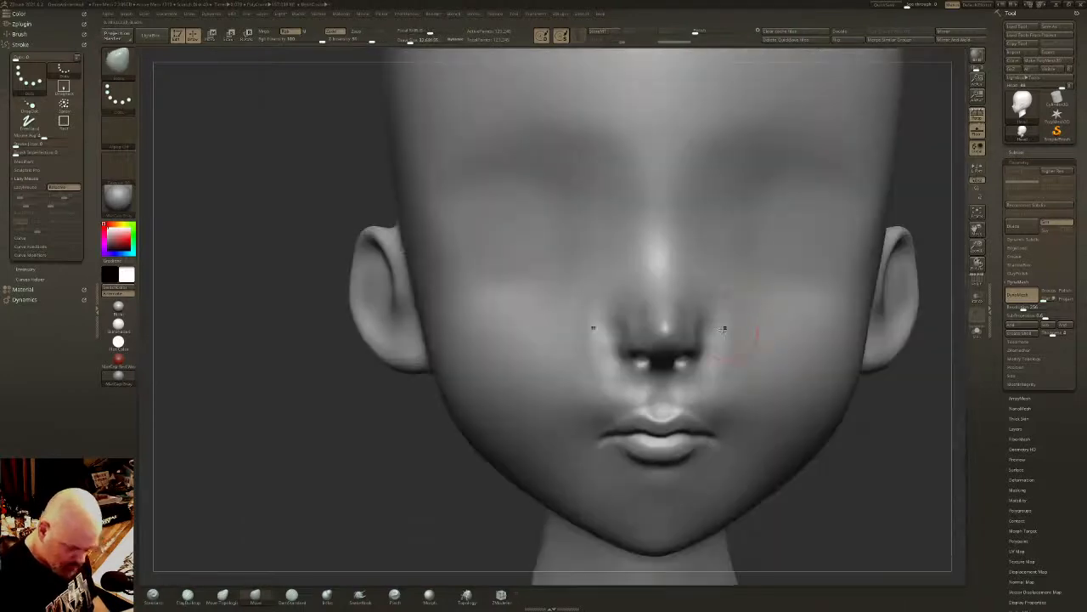
# - Adjust the width of the nostril wings from the front and smooth their transition into the cheeks
pyautogui.keyDown('shift'); pyautogui.moveTo(684, 365); pyautogui.dragTo(702, 379); pyautogui.keyUp('shift')
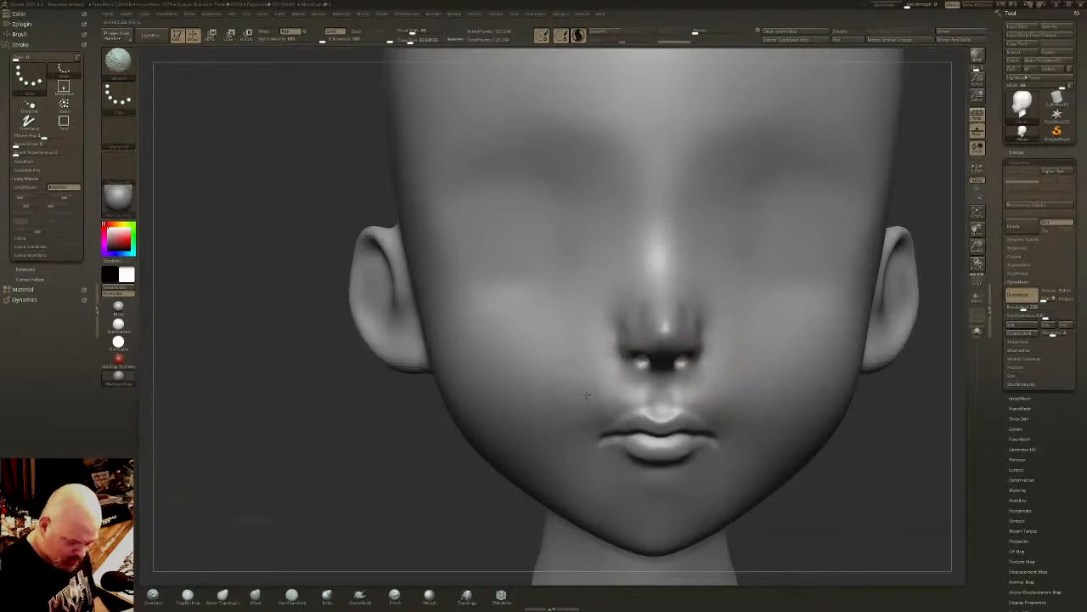
pyautogui.moveTo(699, 340)
pyautogui.keyDown('ctrl'); pyautogui.mouseDown(button='right')
pyautogui.moveTo(749, 267)
pyautogui.moveTo(714, 286)
pyautogui.mouseUp(button='right'); pyautogui.keyUp('ctrl')
pyautogui.moveTo(645, 286); pyautogui.dragTo(700, 293, button='right')
pyautogui.keyDown('ctrl'); pyautogui.moveTo(701, 293); pyautogui.dragTo(704, 384, button='right'); pyautogui.keyUp('ctrl')
pyautogui.moveTo(704, 384); pyautogui.dragTo(765, 381, button='right')
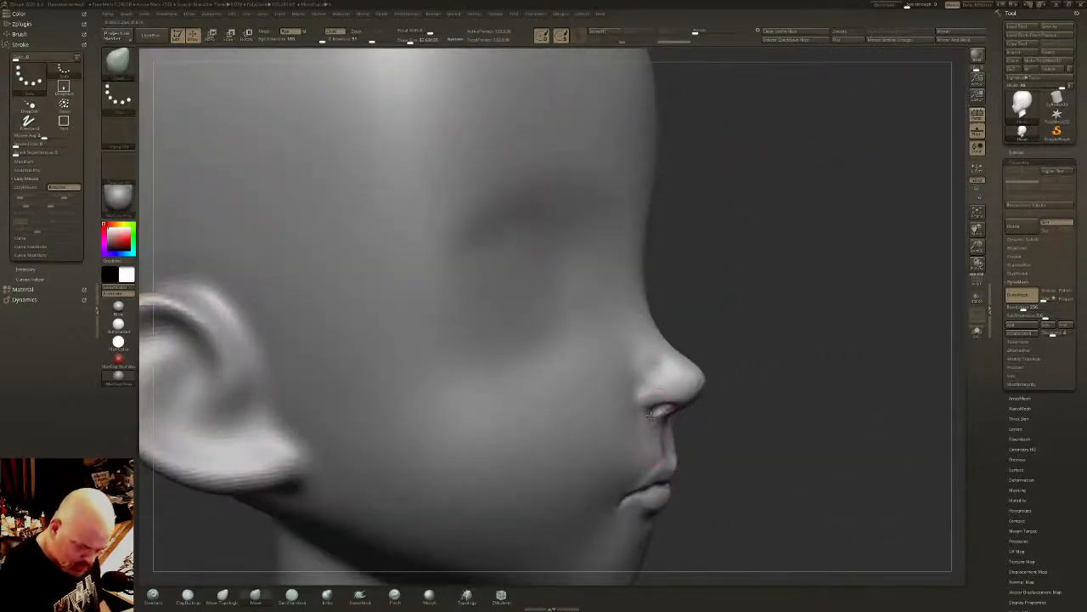
# - Reshape the nostril openings and the lower edge of the wings from the side and below with the Move brush
pyautogui.moveTo(659, 409)
pyautogui.mouseDown()
pyautogui.moveTo(654, 420)
pyautogui.moveTo(660, 415)
pyautogui.mouseUp()
pyautogui.keyDown('ctrl'); pyautogui.moveTo(655, 420); pyautogui.dragTo(653, 378, button='right'); pyautogui.keyUp('ctrl')
pyautogui.moveTo(653, 378)
pyautogui.mouseDown(button='right')
pyautogui.moveTo(638, 359)
pyautogui.moveTo(672, 368)
pyautogui.moveTo(664, 312)
pyautogui.mouseUp(button='right')
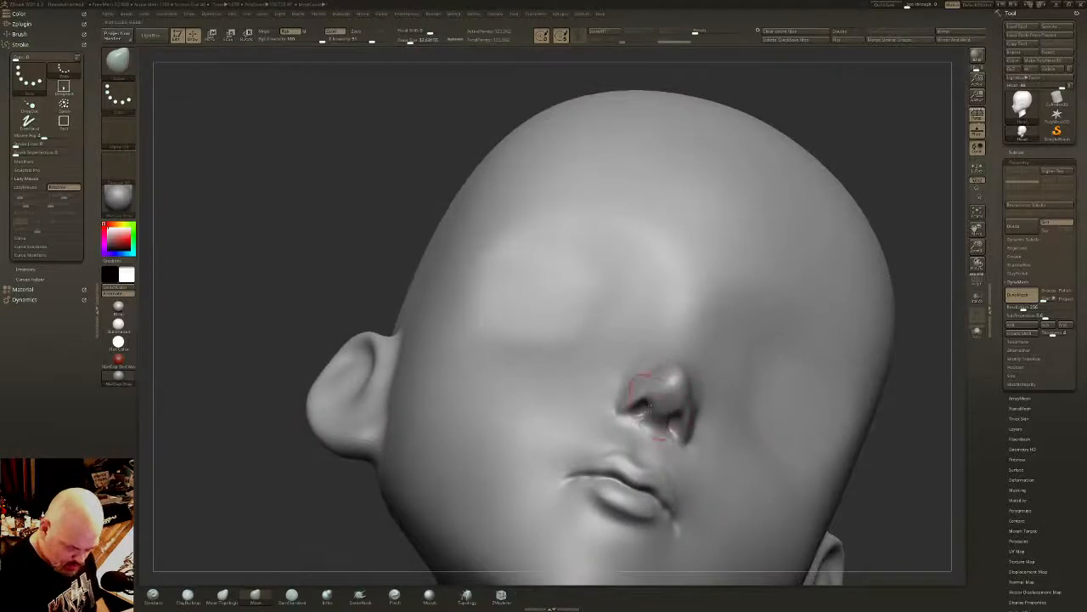
pyautogui.moveTo(636, 421); pyautogui.dragTo(632, 409)
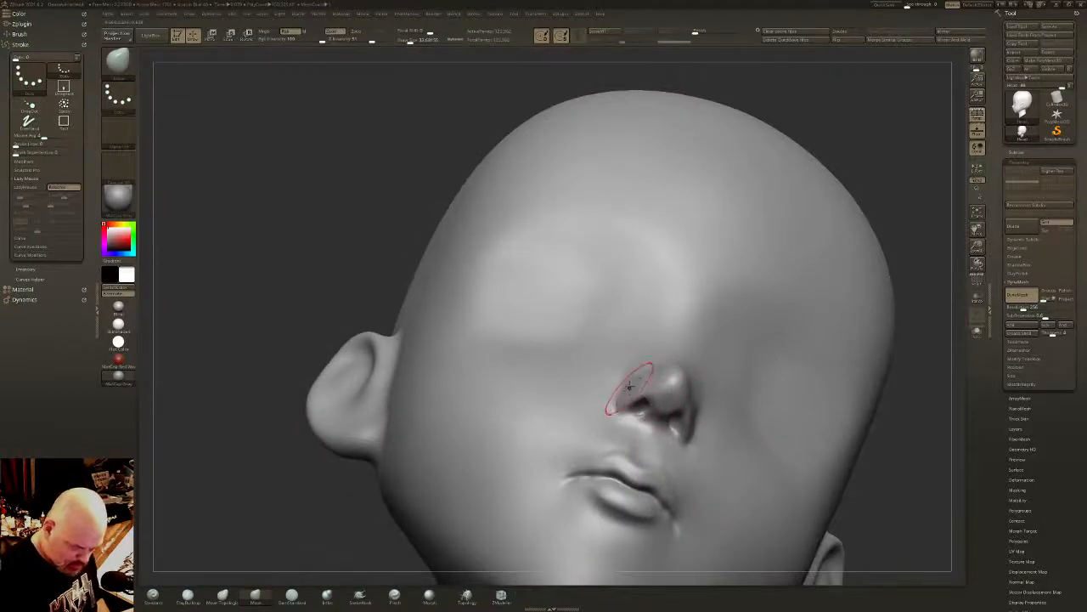
pyautogui.keyDown('shift'); pyautogui.moveTo(630, 387); pyautogui.dragTo(609, 337, button='right'); pyautogui.keyUp('shift')
# - Build up rounded nostril wings beside the nose tip with the ClayBuildup brush and smooth the added volume
pyautogui.click(188, 599)
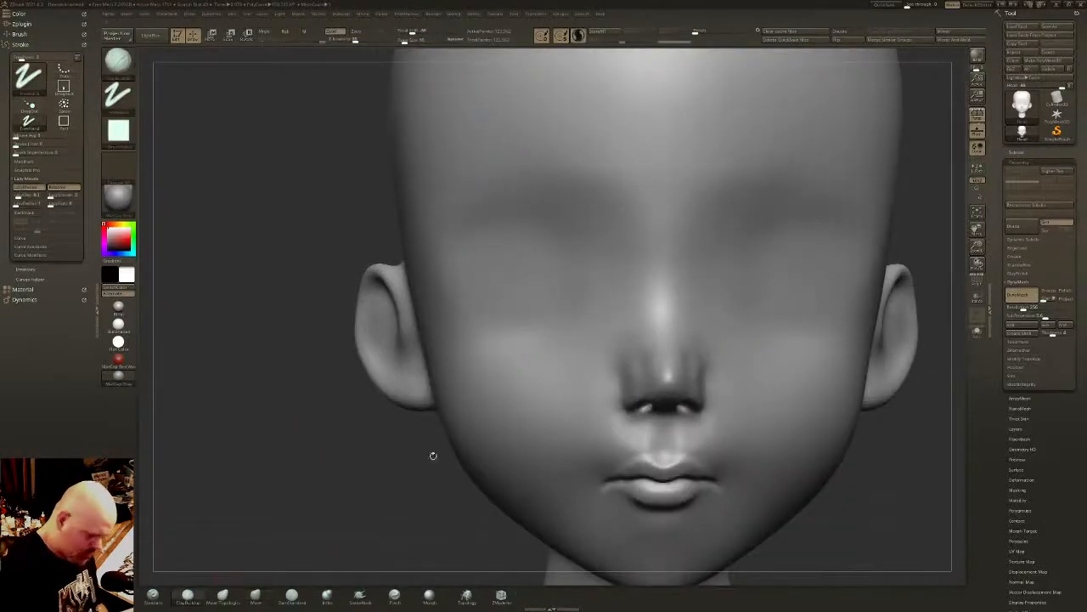
pyautogui.moveTo(433, 455); pyautogui.dragTo(611, 373)
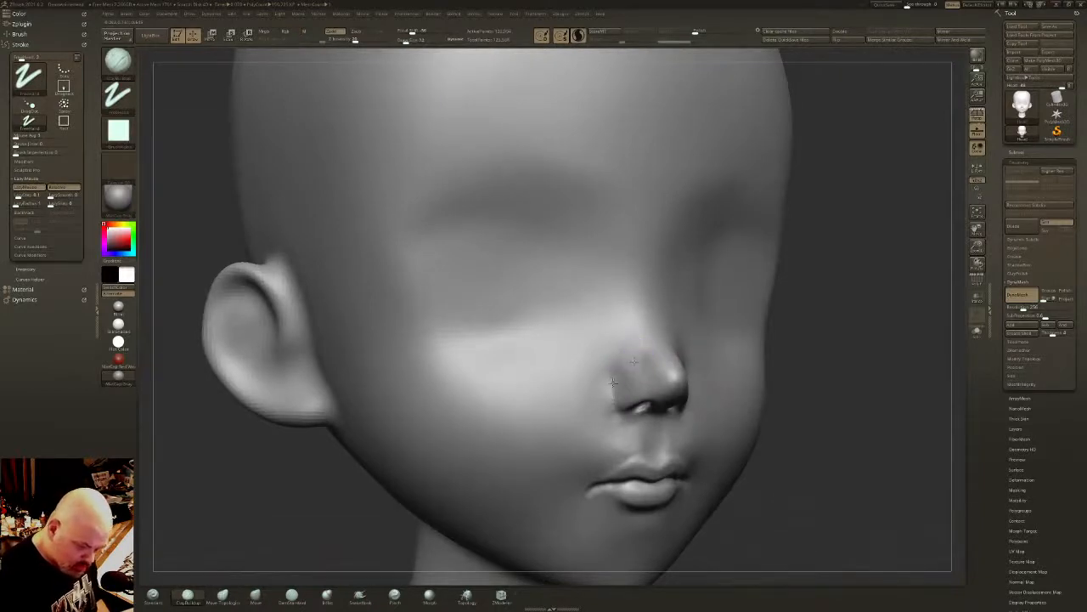
pyautogui.moveTo(613, 383); pyautogui.dragTo(631, 355)
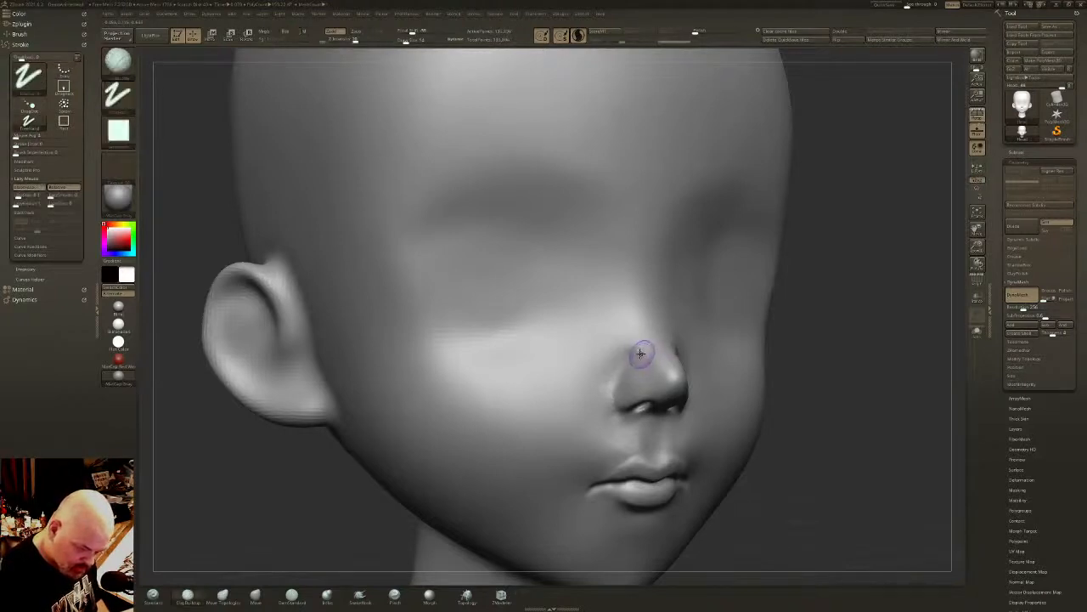
pyautogui.moveTo(641, 354)
pyautogui.keyDown('shift'); pyautogui.mouseDown()
pyautogui.moveTo(631, 345)
pyautogui.moveTo(638, 366)
pyautogui.mouseUp(); pyautogui.keyUp('shift')
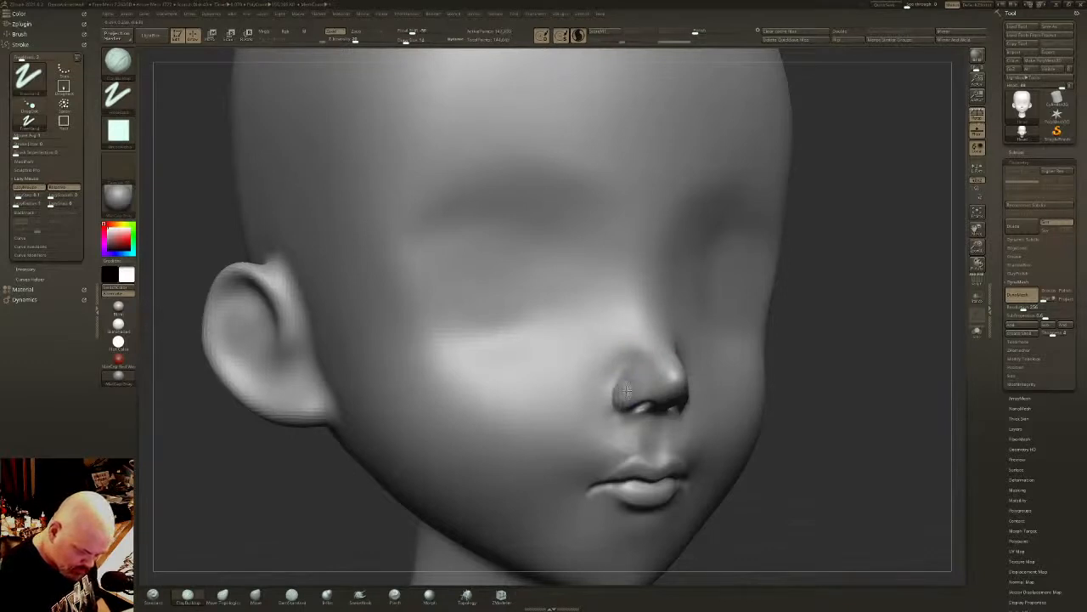
pyautogui.press('shift')
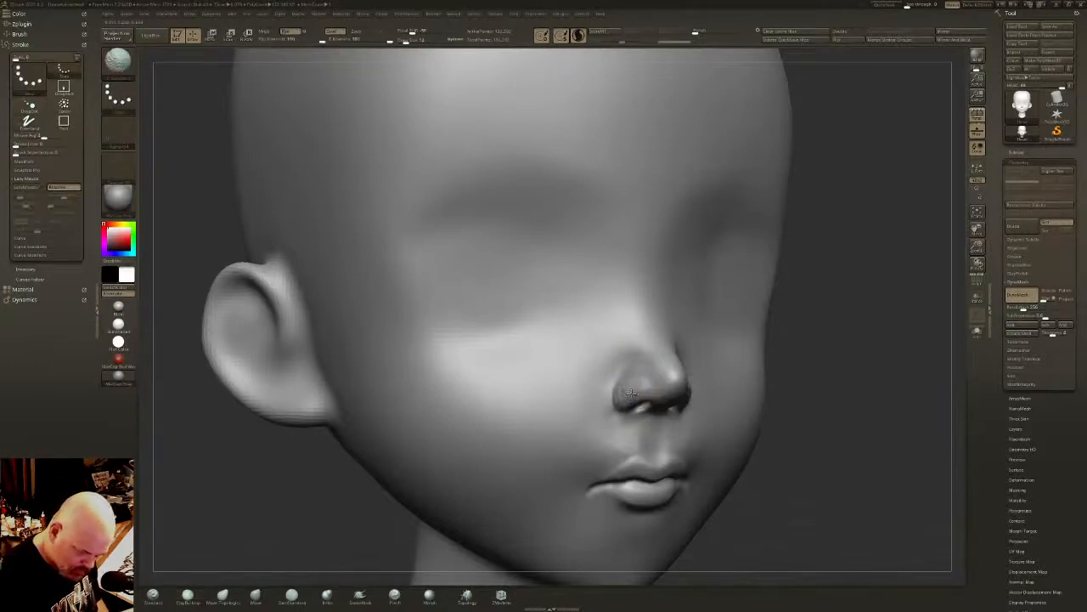
pyautogui.moveTo(655, 335)
pyautogui.mouseDown(button='right')
pyautogui.moveTo(682, 320)
pyautogui.moveTo(686, 378)
pyautogui.mouseUp(button='right')
pyautogui.press('shift')
# - Thicken the outer rims and base of the nostril wings with ClayBuildup strokes and blend them into the cheek
pyautogui.keyDown('shift'); pyautogui.moveTo(685, 384); pyautogui.dragTo(693, 398); pyautogui.keyUp('shift')
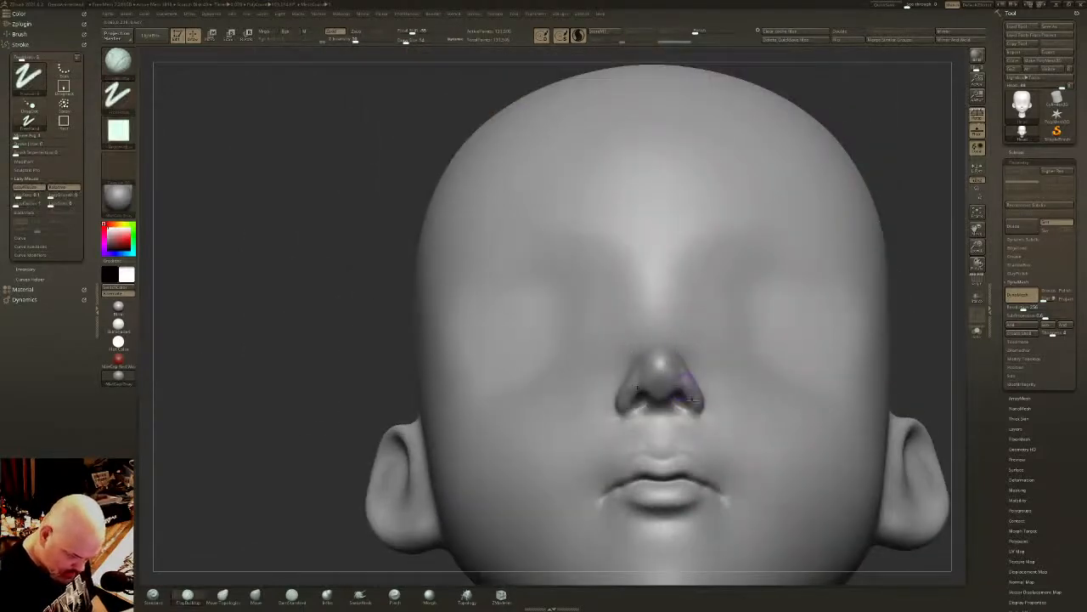
pyautogui.press('shift')
pyautogui.moveTo(695, 382); pyautogui.dragTo(684, 365, button='right')
pyautogui.moveTo(684, 366); pyautogui.dragTo(685, 379)
pyautogui.moveTo(672, 416)
pyautogui.mouseDown()
pyautogui.moveTo(690, 398)
pyautogui.moveTo(677, 415)
pyautogui.mouseUp()
pyautogui.press('shift')
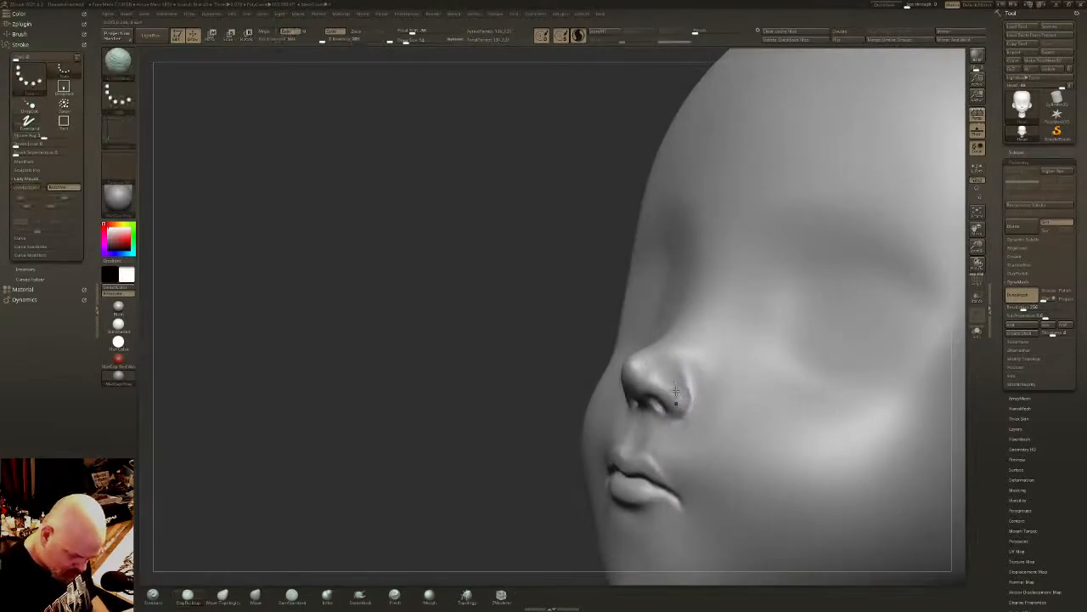
pyautogui.moveTo(675, 392)
pyautogui.mouseDown(button='right')
pyautogui.moveTo(689, 424)
pyautogui.moveTo(624, 374)
pyautogui.mouseUp(button='right')
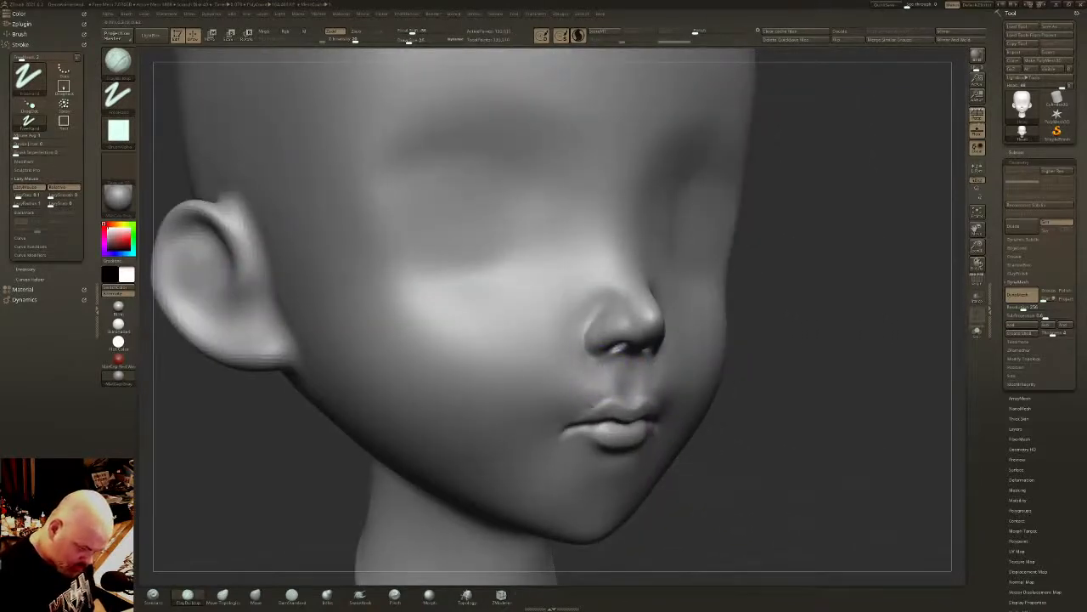
# - Refine and smooth the area beneath the nostrils and the creases between the nostril wings and the nose tip
pyautogui.moveTo(587, 397)
pyautogui.mouseDown()
pyautogui.moveTo(592, 373)
pyautogui.moveTo(567, 376)
pyautogui.moveTo(592, 374)
pyautogui.moveTo(584, 392)
pyautogui.mouseUp()
pyautogui.moveTo(595, 386)
pyautogui.mouseDown(button='right')
pyautogui.moveTo(629, 370)
pyautogui.moveTo(639, 347)
pyautogui.mouseUp(button='right')
pyautogui.keyDown('shift'); pyautogui.moveTo(630, 374); pyautogui.dragTo(604, 371); pyautogui.keyUp('shift')
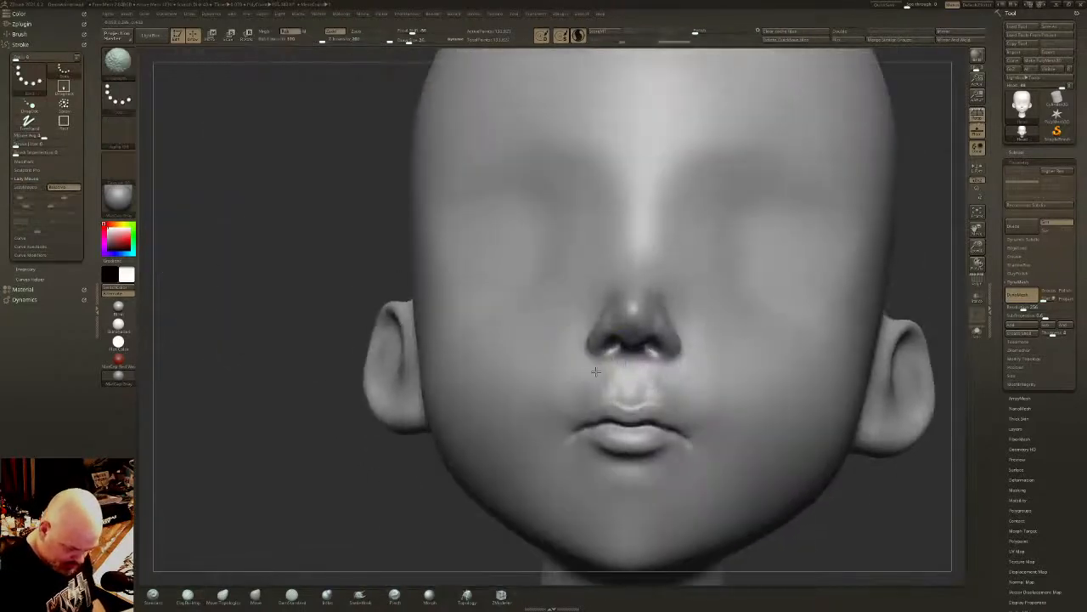
pyautogui.moveTo(654, 355); pyautogui.dragTo(677, 377, button='right')
pyautogui.keyDown('alt'); pyautogui.moveTo(609, 341); pyautogui.dragTo(585, 382, button='right'); pyautogui.keyUp('alt')
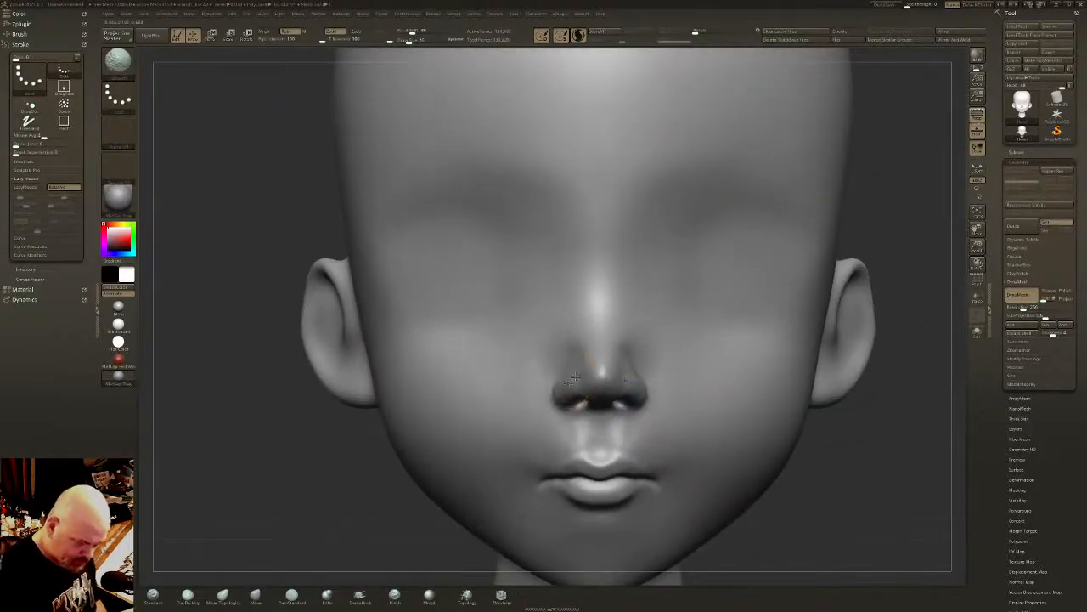
pyautogui.keyDown('shift'); pyautogui.moveTo(578, 379); pyautogui.dragTo(583, 365); pyautogui.keyUp('shift')
# - Build up the side of the nose bridge from the brow down to the nostril wing with ClayBuildup and smooth it
pyautogui.moveTo(617, 332); pyautogui.dragTo(605, 349, button='right')
pyautogui.moveTo(605, 348)
pyautogui.keyDown('ctrl'); pyautogui.mouseDown(button='right')
pyautogui.moveTo(602, 322)
pyautogui.moveTo(605, 357)
pyautogui.moveTo(722, 366)
pyautogui.mouseUp(button='right'); pyautogui.keyUp('ctrl')
pyautogui.moveTo(616, 365)
pyautogui.mouseDown()
pyautogui.moveTo(617, 379)
pyautogui.moveTo(601, 351)
pyautogui.mouseUp()
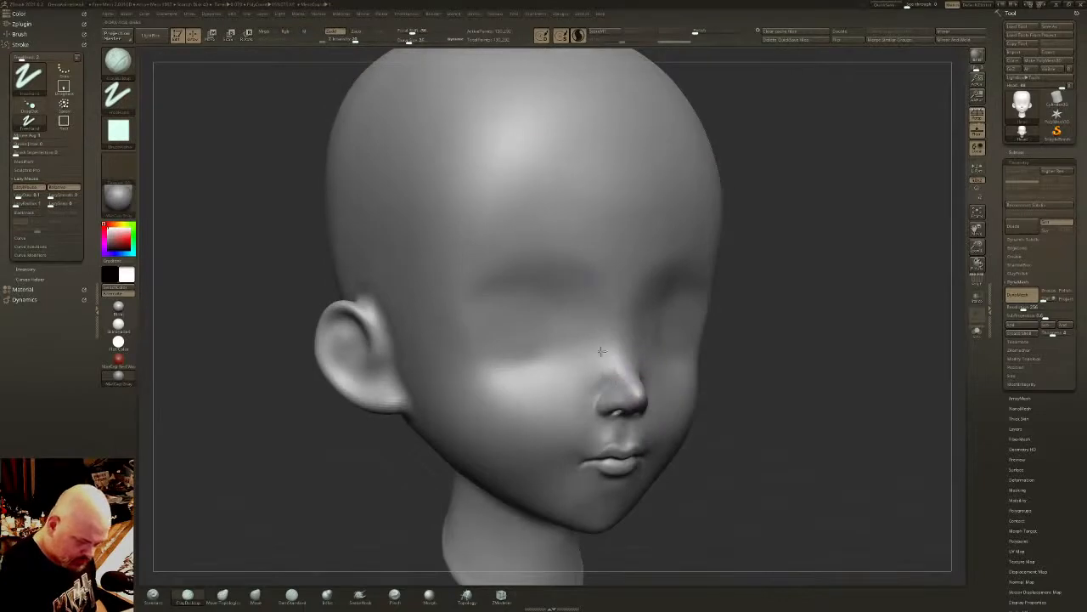
pyautogui.keyDown('shift'); pyautogui.moveTo(604, 308); pyautogui.dragTo(608, 365); pyautogui.keyUp('shift')
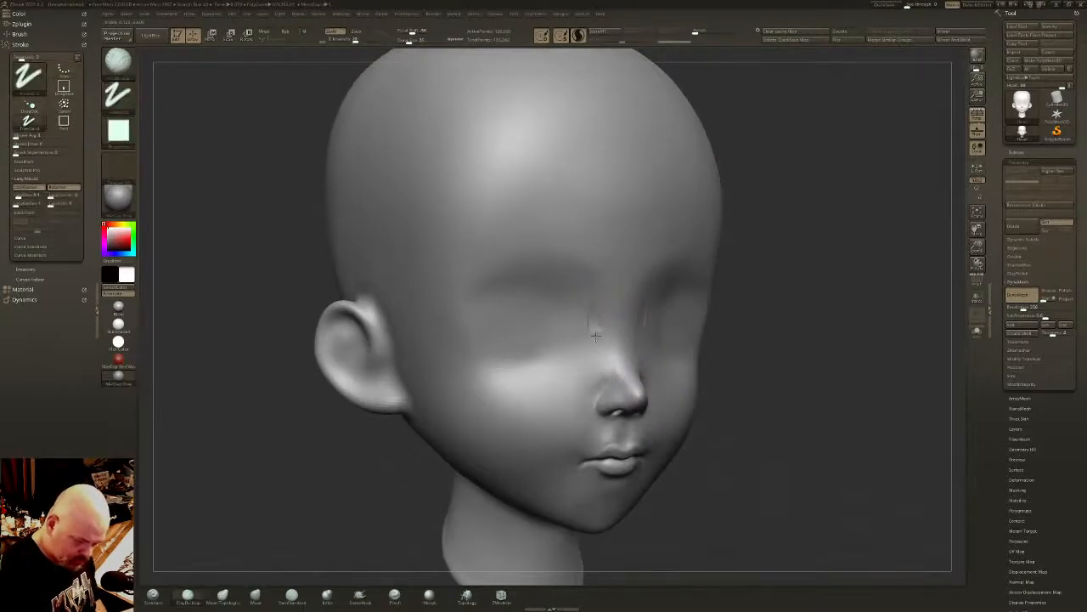
pyautogui.moveTo(595, 323)
pyautogui.mouseDown()
pyautogui.moveTo(606, 379)
pyautogui.moveTo(602, 367)
pyautogui.mouseUp()
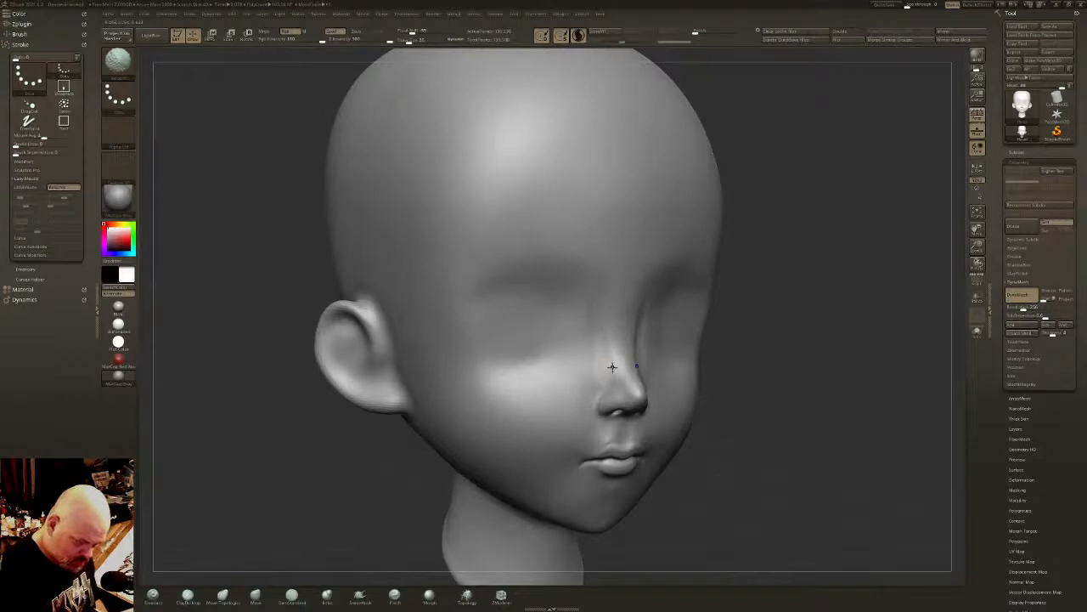
pyautogui.keyDown('shift'); pyautogui.moveTo(613, 367); pyautogui.dragTo(606, 351); pyautogui.keyUp('shift')
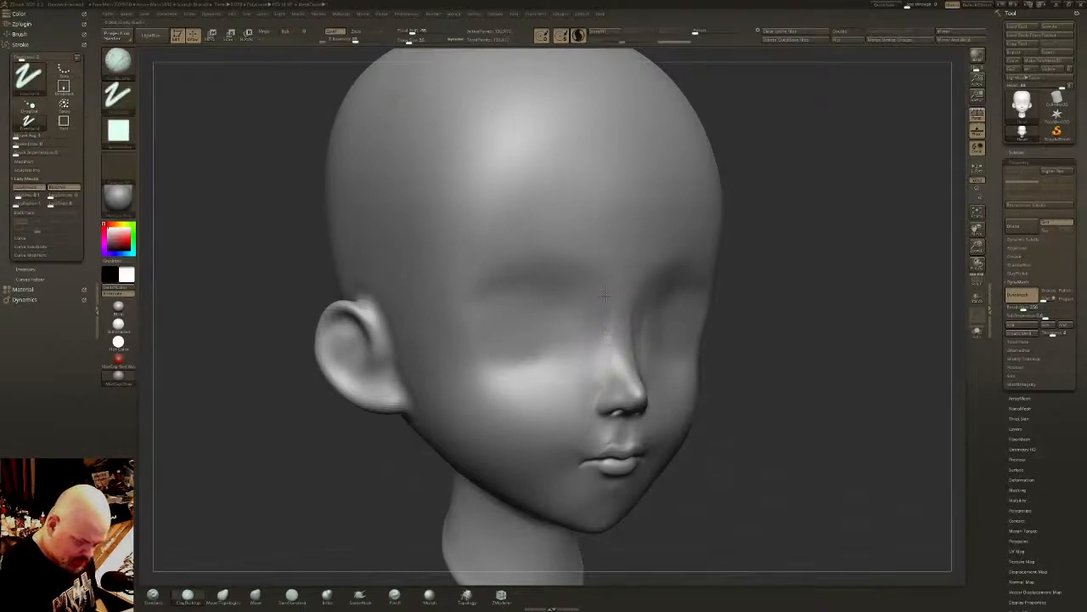
pyautogui.keyDown('shift'); pyautogui.moveTo(607, 330); pyautogui.dragTo(609, 345); pyautogui.keyUp('shift')
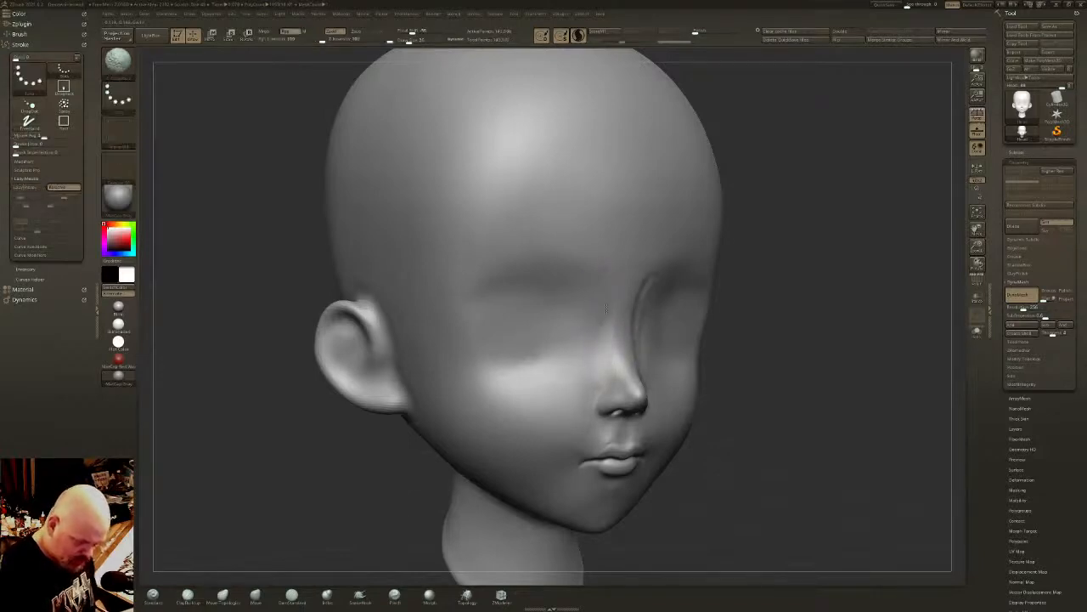
# - Smooth the sides of the nose bridge and blend them into the inner eye sockets and brow
pyautogui.keyDown('shift'); pyautogui.moveTo(602, 361); pyautogui.dragTo(704, 344, button='right'); pyautogui.keyUp('shift')
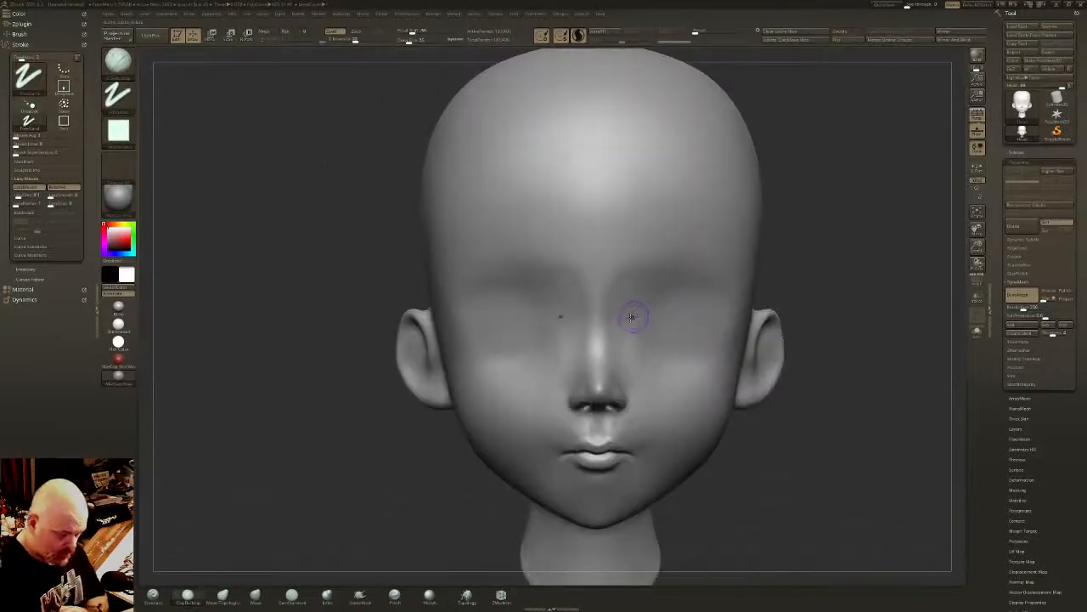
pyautogui.press('shift')
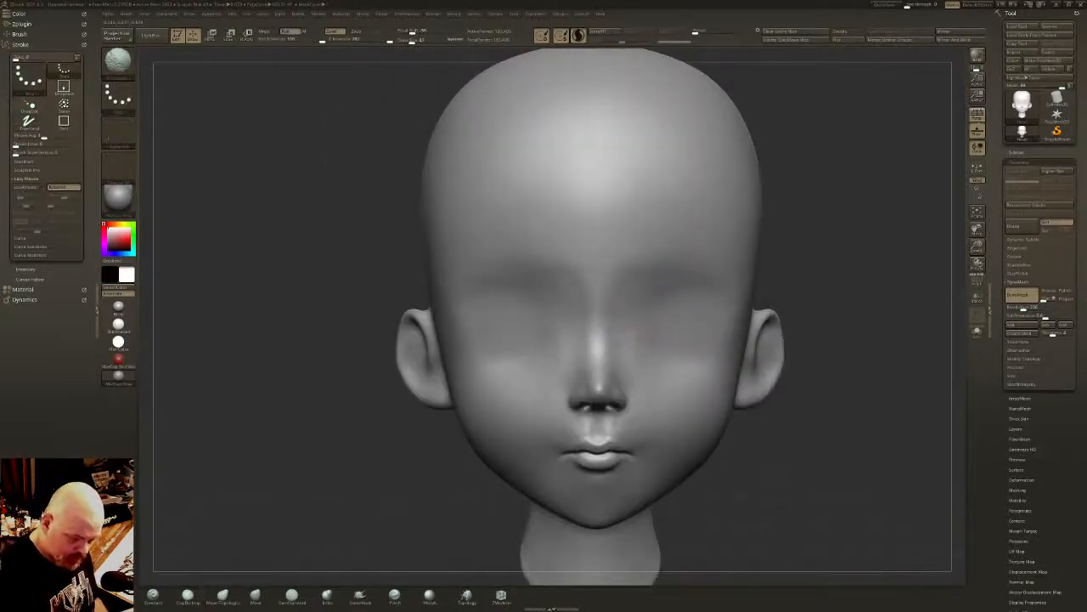
pyautogui.moveTo(650, 307)
pyautogui.mouseDown(button='right')
pyautogui.moveTo(706, 340)
pyautogui.moveTo(786, 341)
pyautogui.moveTo(586, 305)
pyautogui.mouseUp(button='right')
pyautogui.press('shift')
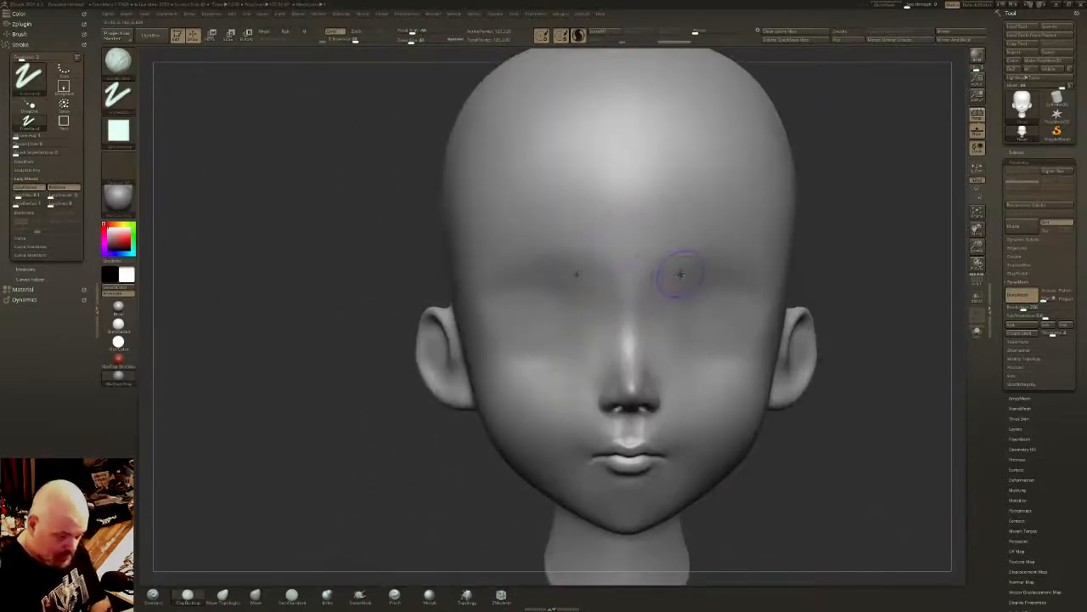
pyautogui.moveTo(733, 342)
pyautogui.mouseDown(button='right')
pyautogui.moveTo(612, 284)
pyautogui.moveTo(692, 344)
pyautogui.mouseUp(button='right')
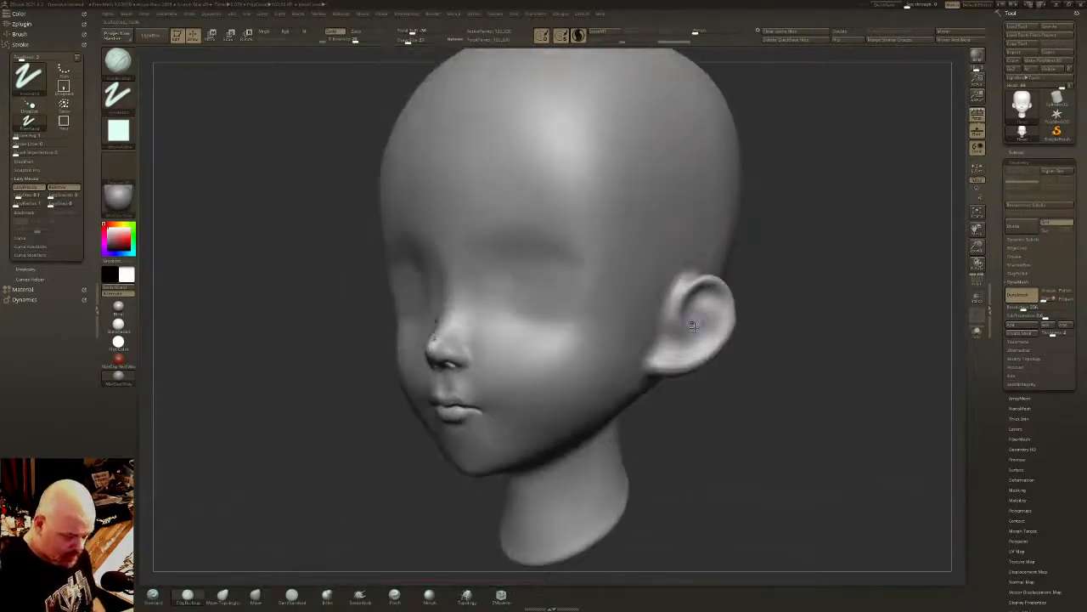
pyautogui.moveTo(605, 351)
pyautogui.mouseDown(button='right')
pyautogui.moveTo(648, 312)
pyautogui.moveTo(609, 344)
pyautogui.moveTo(602, 299)
pyautogui.moveTo(620, 303)
pyautogui.mouseUp(button='right')
pyautogui.press('b')
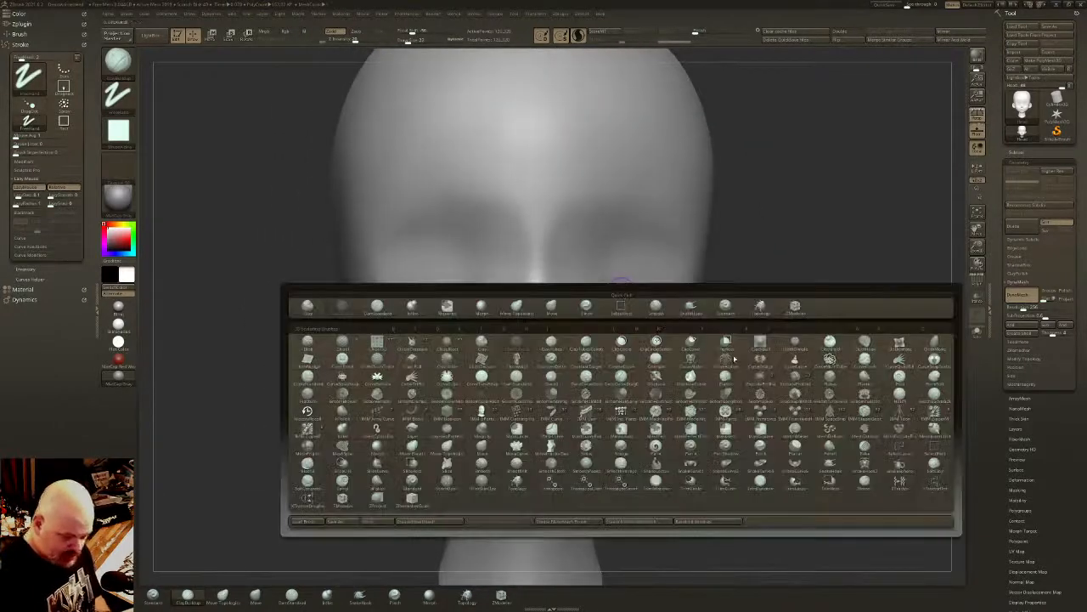
pyautogui.click(795, 412)
pyautogui.press('m')
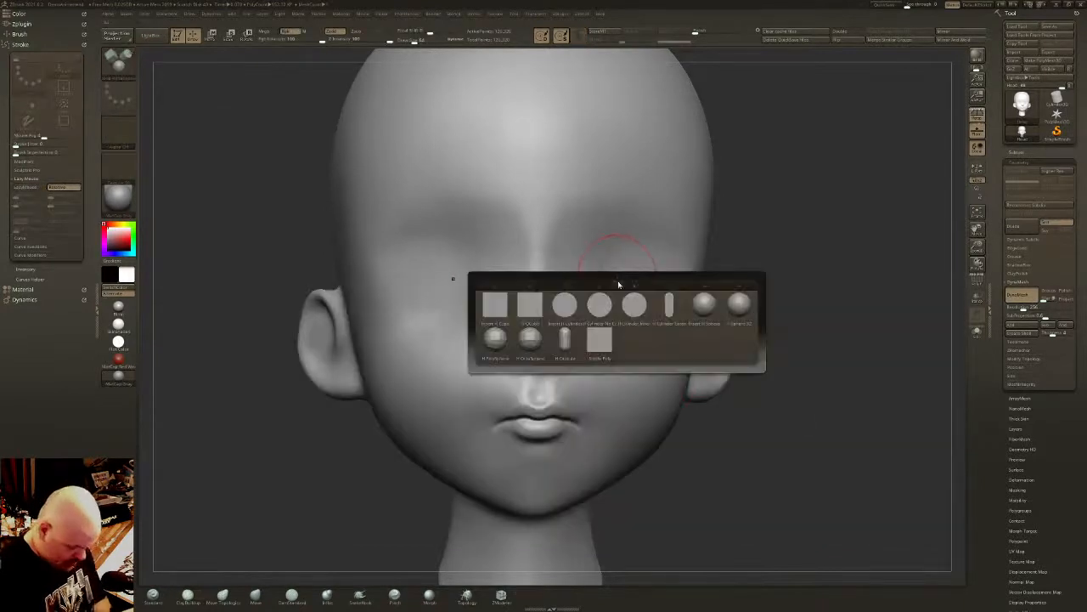
pyautogui.click(740, 314)
pyautogui.moveTo(614, 277); pyautogui.dragTo(614, 336)
pyautogui.moveTo(629, 340)
pyautogui.keyDown('shift'); pyautogui.mouseDown(button='right')
pyautogui.moveTo(668, 352)
pyautogui.moveTo(653, 318)
pyautogui.moveTo(685, 298)
pyautogui.moveTo(648, 278)
pyautogui.moveTo(697, 277)
pyautogui.moveTo(747, 252)
pyautogui.moveTo(737, 273)
pyautogui.moveTo(692, 284)
pyautogui.mouseUp(button='right'); pyautogui.keyUp('shift')
pyautogui.press('w')
pyautogui.press('q')
pyautogui.press('w')
pyautogui.hotkey('ctrl', 'z')
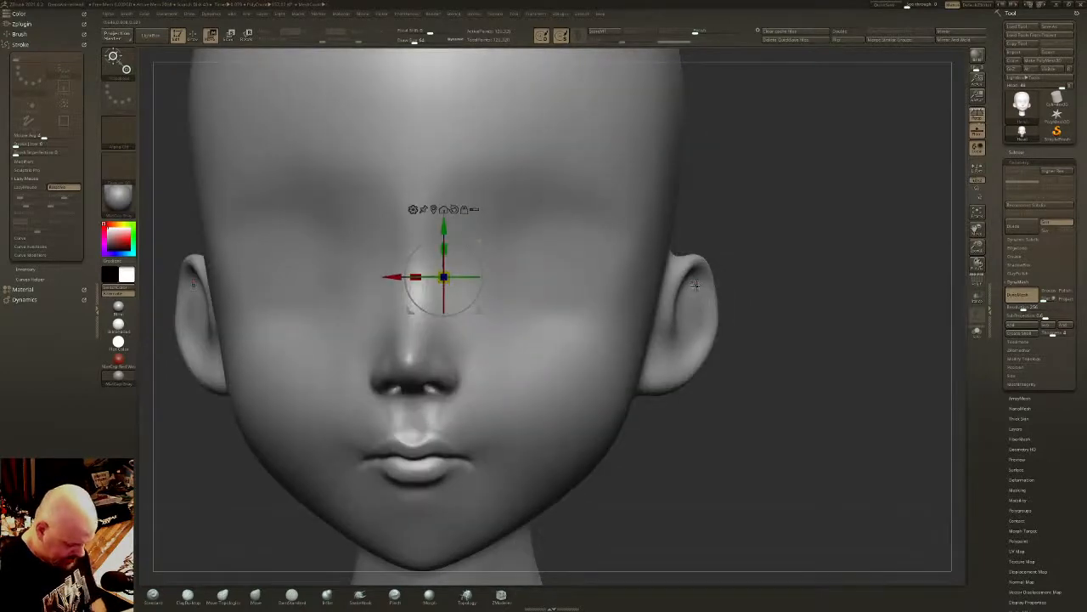
pyautogui.press('q')
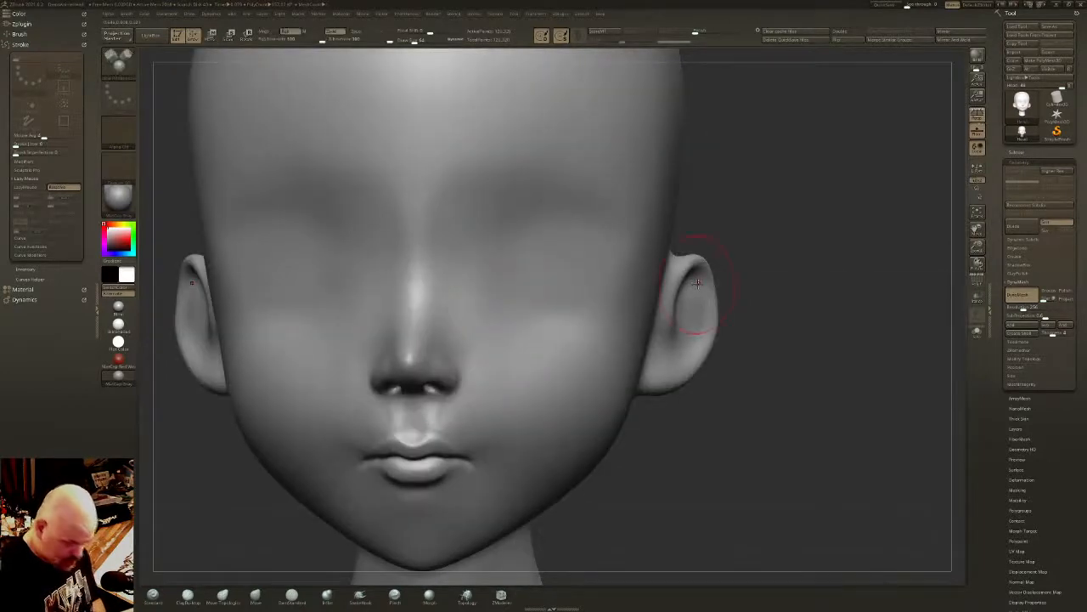
# - Insert a mirrored pair of spheres over the eye sockets with the primitives insert-mesh brush to serve as eyeballs
pyautogui.press('b')
pyautogui.click(836, 406)
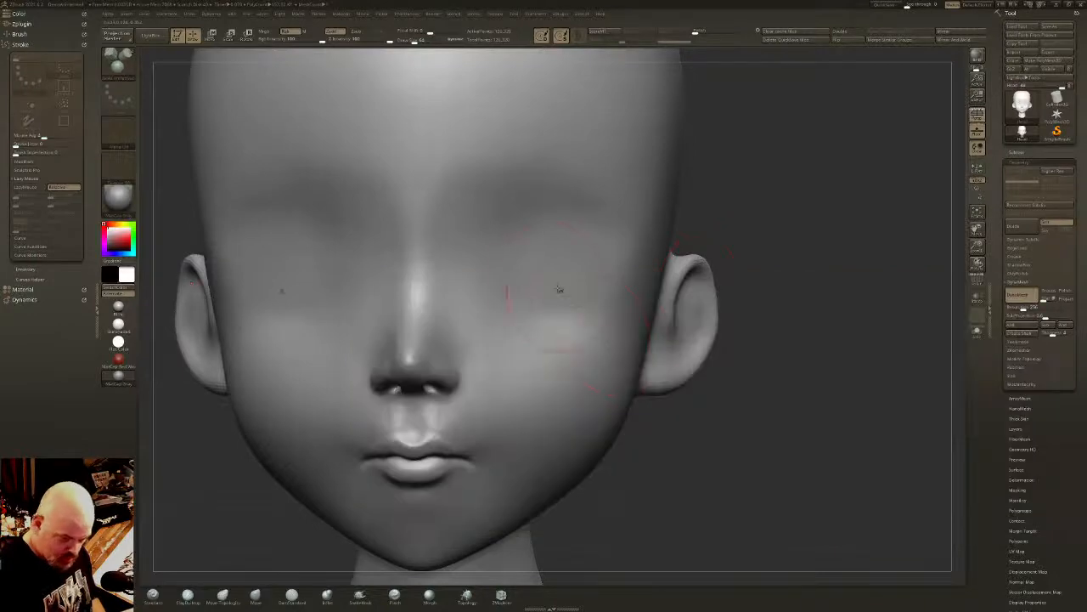
pyautogui.press('m')
pyautogui.click(670, 312)
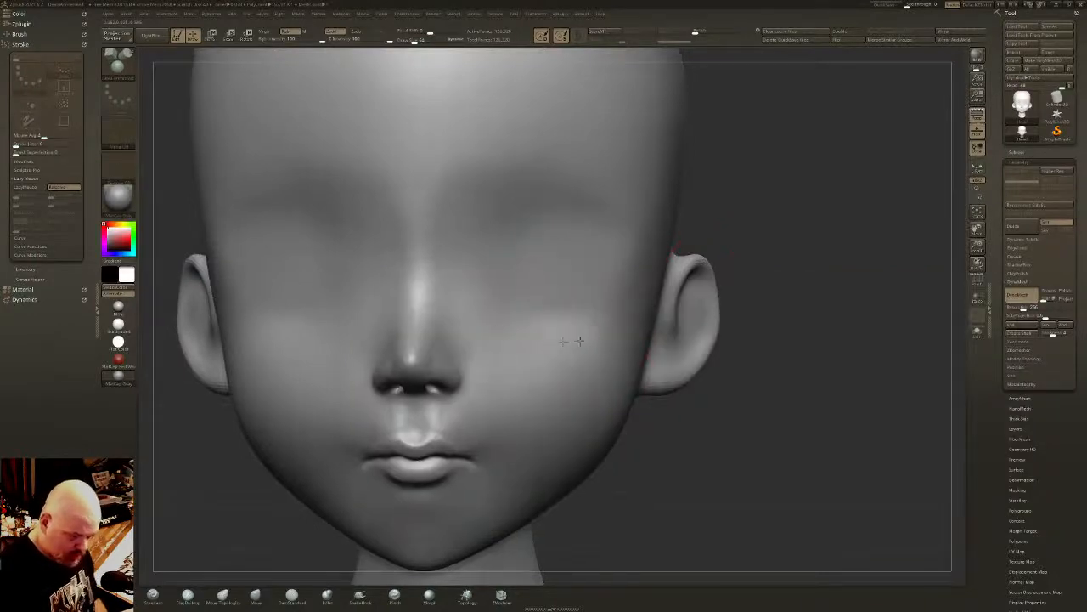
pyautogui.keyDown('alt'); pyautogui.moveTo(578, 340); pyautogui.dragTo(643, 323, button='right'); pyautogui.keyUp('alt')
pyautogui.keyDown('ctrl'); pyautogui.moveTo(643, 323); pyautogui.dragTo(649, 272, button='right'); pyautogui.keyUp('ctrl')
pyautogui.moveTo(651, 257); pyautogui.dragTo(653, 308)
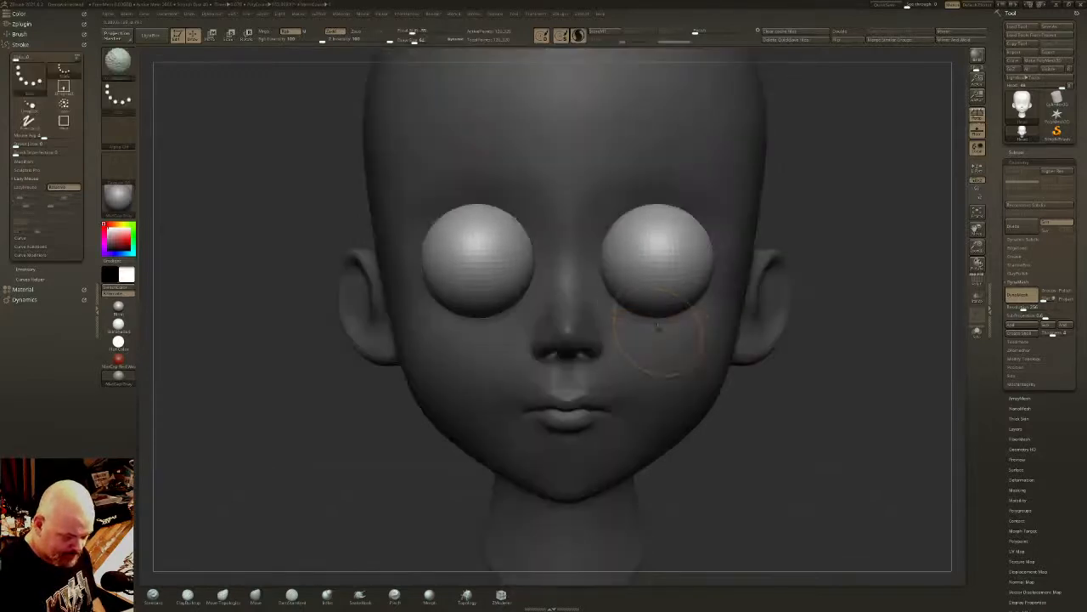
pyautogui.hotkey('ctrl', 'z')
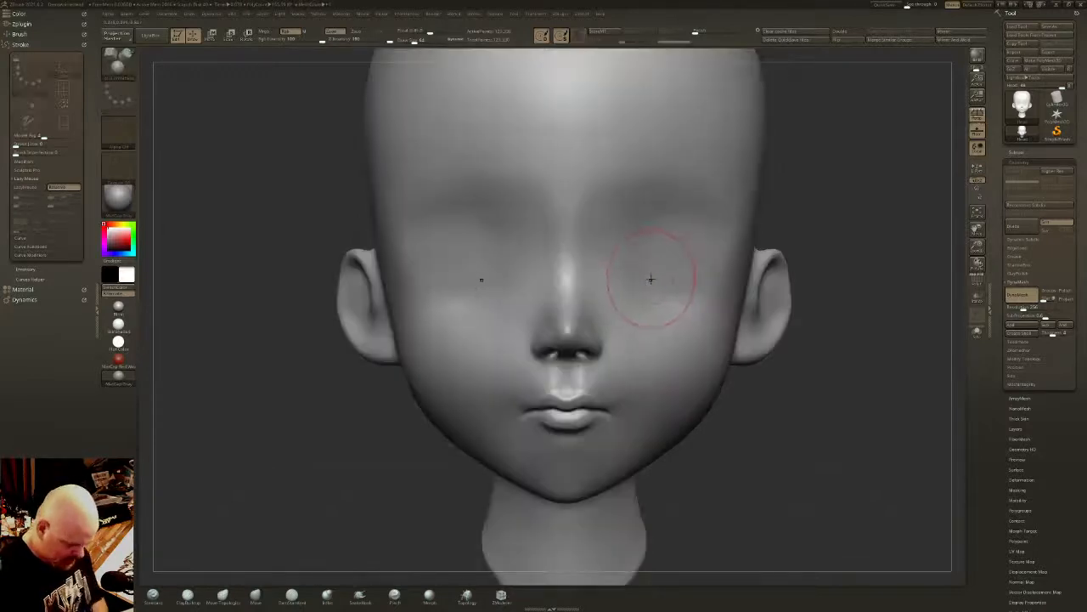
pyautogui.press('m')
pyautogui.click(529, 338)
pyautogui.moveTo(655, 255); pyautogui.dragTo(654, 316)
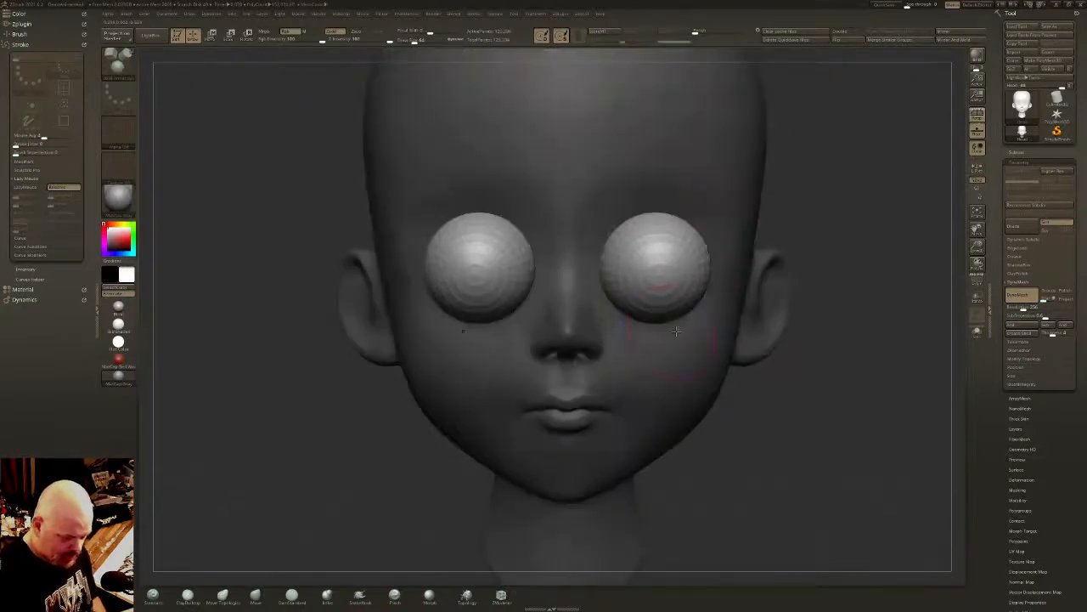
# - Center the transform gizmo on the inserted eye spheres and reset its orientation
pyautogui.moveTo(655, 318); pyautogui.dragTo(723, 333, button='right')
pyautogui.press('w')
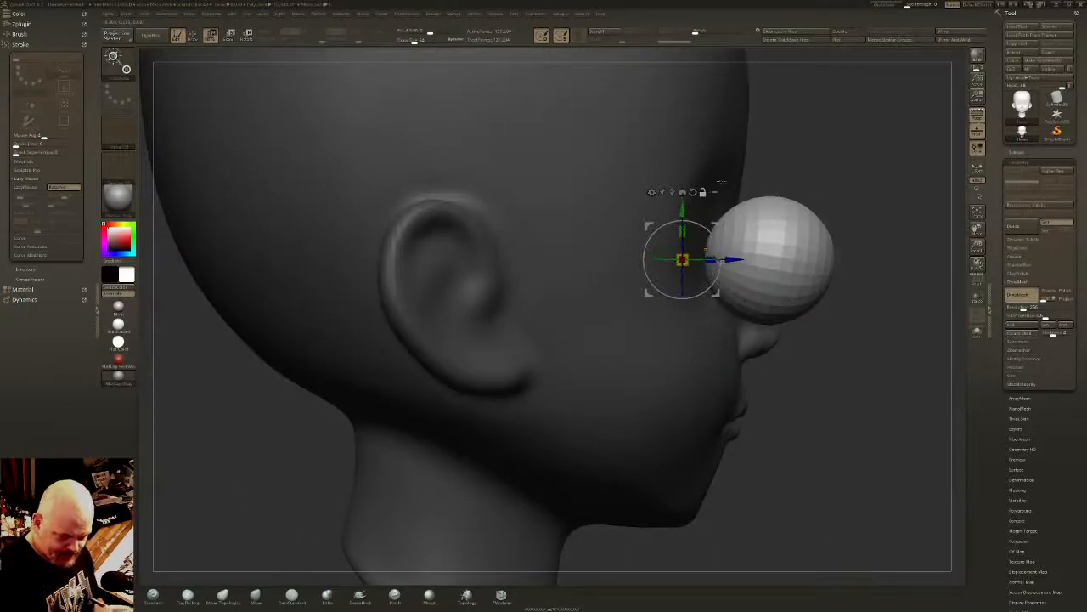
pyautogui.click(672, 192)
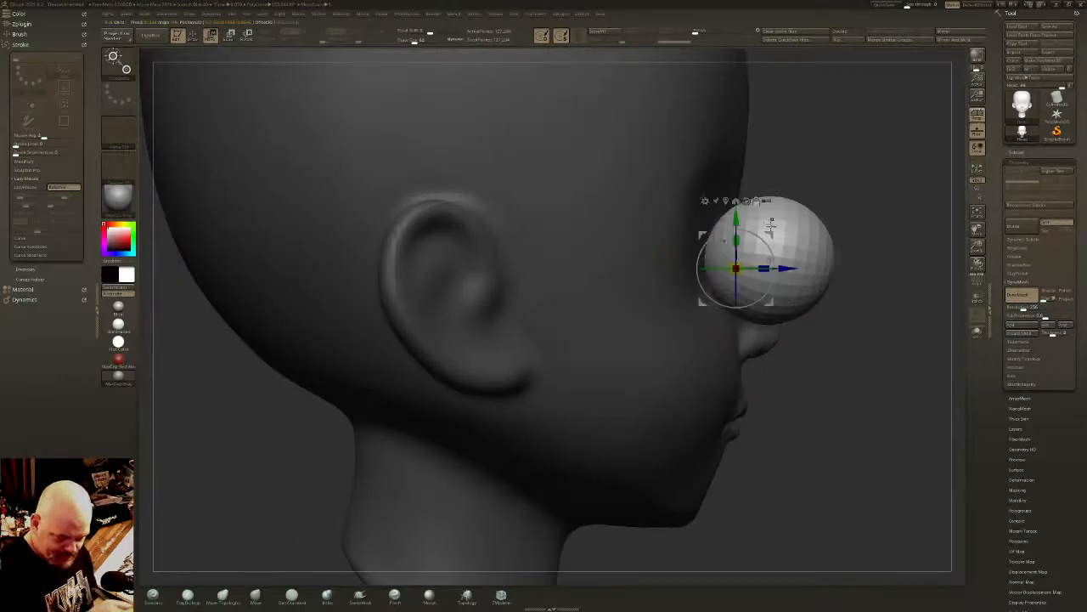
pyautogui.moveTo(757, 234); pyautogui.dragTo(785, 222, button='right')
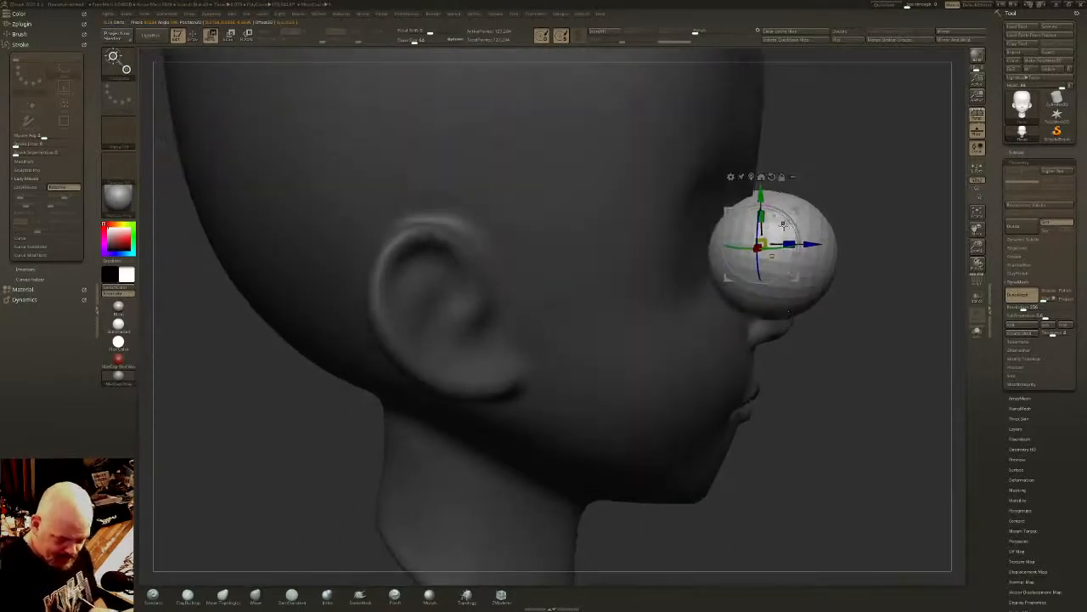
pyautogui.moveTo(793, 223); pyautogui.dragTo(789, 220)
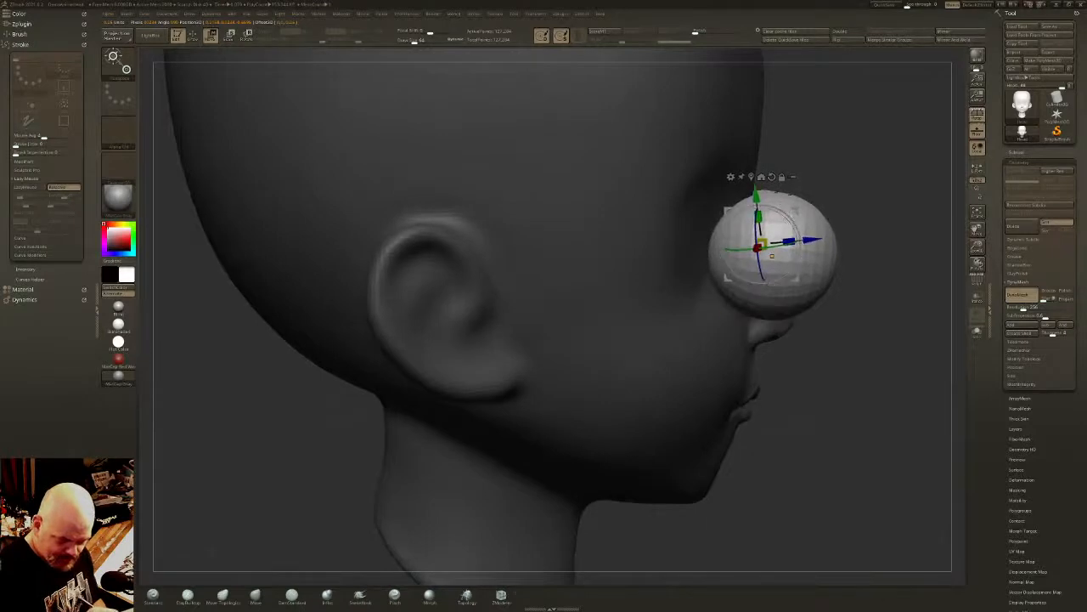
pyautogui.click(771, 176)
pyautogui.moveTo(805, 214); pyautogui.dragTo(770, 258, button='right')
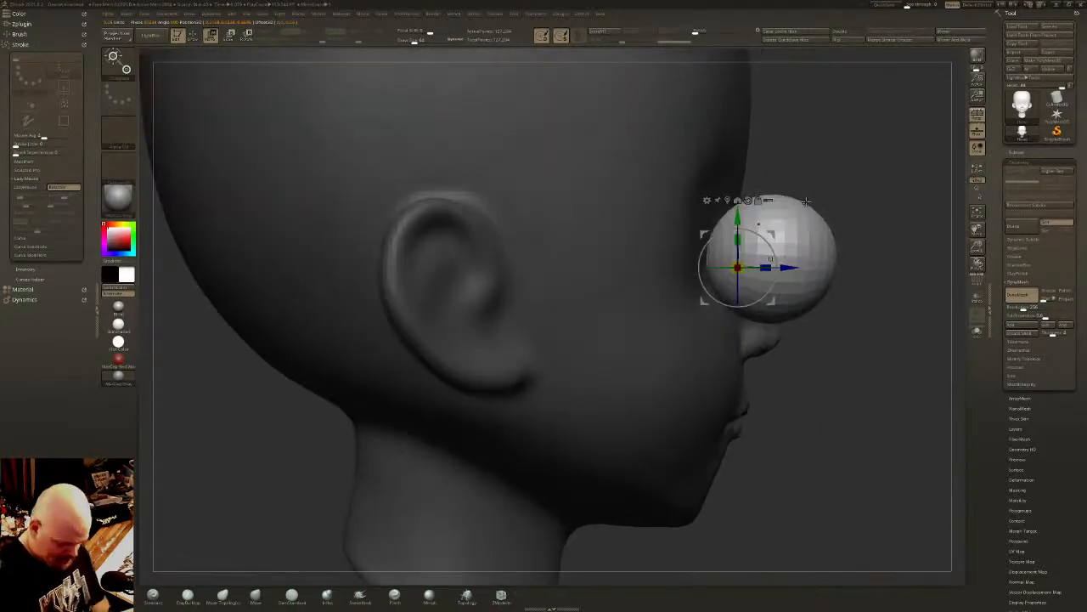
pyautogui.moveTo(805, 200); pyautogui.dragTo(777, 232, button='right')
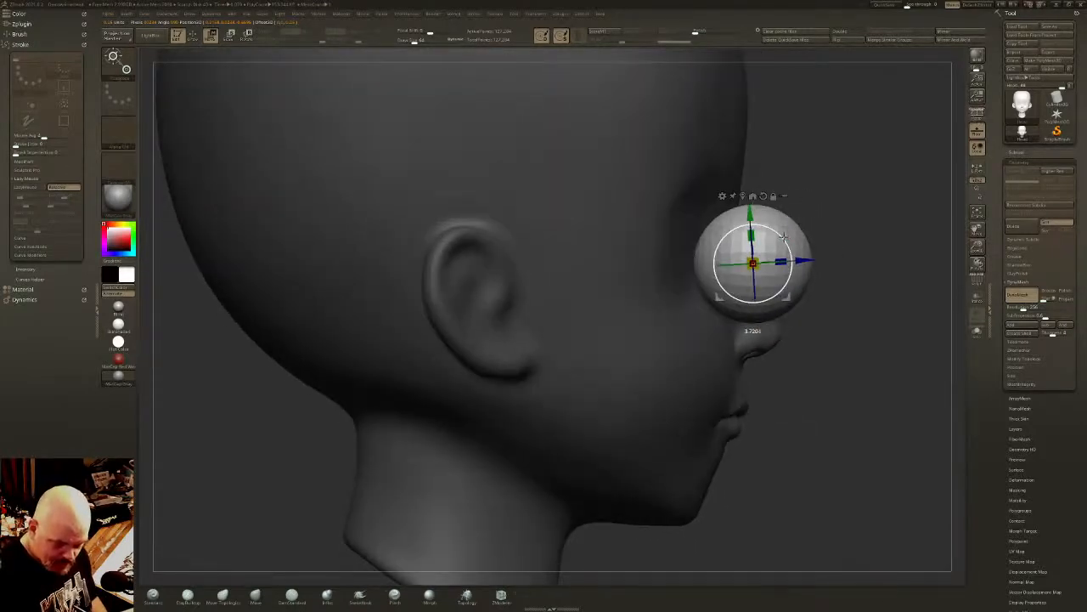
# - Move the eye spheres back into the head's eye sockets, raise them slightly and adjust their sideways spacing
pyautogui.moveTo(792, 240); pyautogui.dragTo(706, 312)
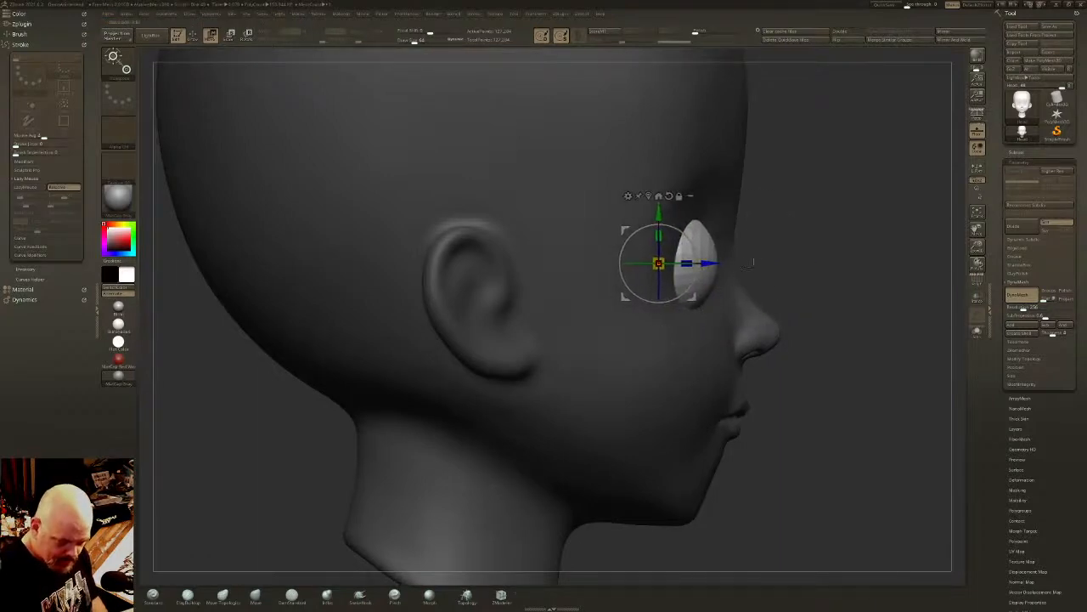
pyautogui.keyDown('shift'); pyautogui.moveTo(798, 280); pyautogui.dragTo(741, 274, button='right'); pyautogui.keyUp('shift')
pyautogui.moveTo(659, 201); pyautogui.dragTo(659, 195)
pyautogui.moveTo(664, 204); pyautogui.dragTo(687, 238, button='right')
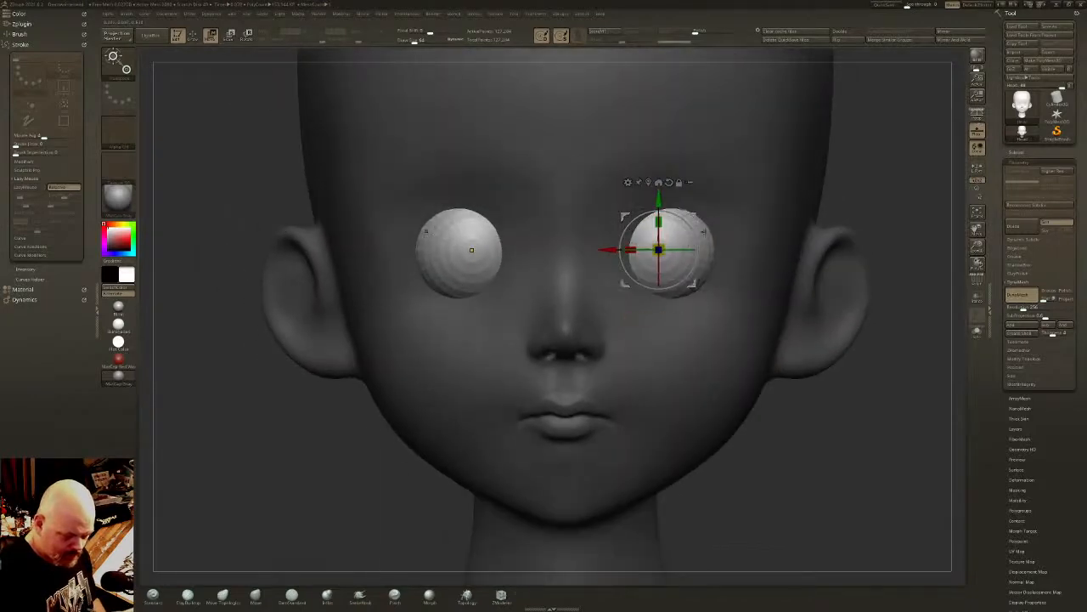
pyautogui.moveTo(694, 217); pyautogui.dragTo(696, 210)
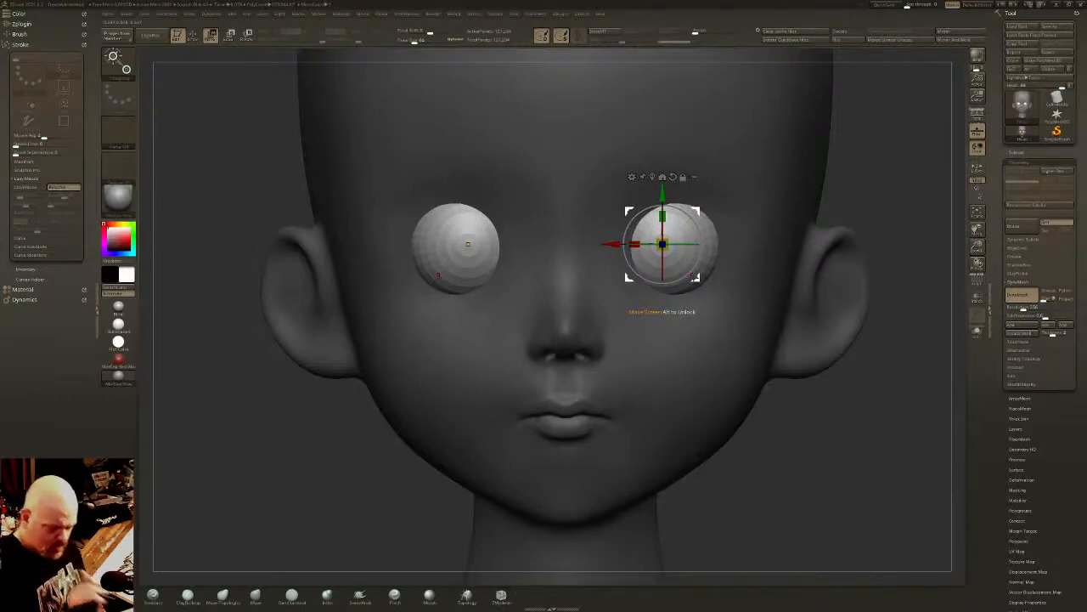
pyautogui.moveTo(695, 211); pyautogui.dragTo(691, 209)
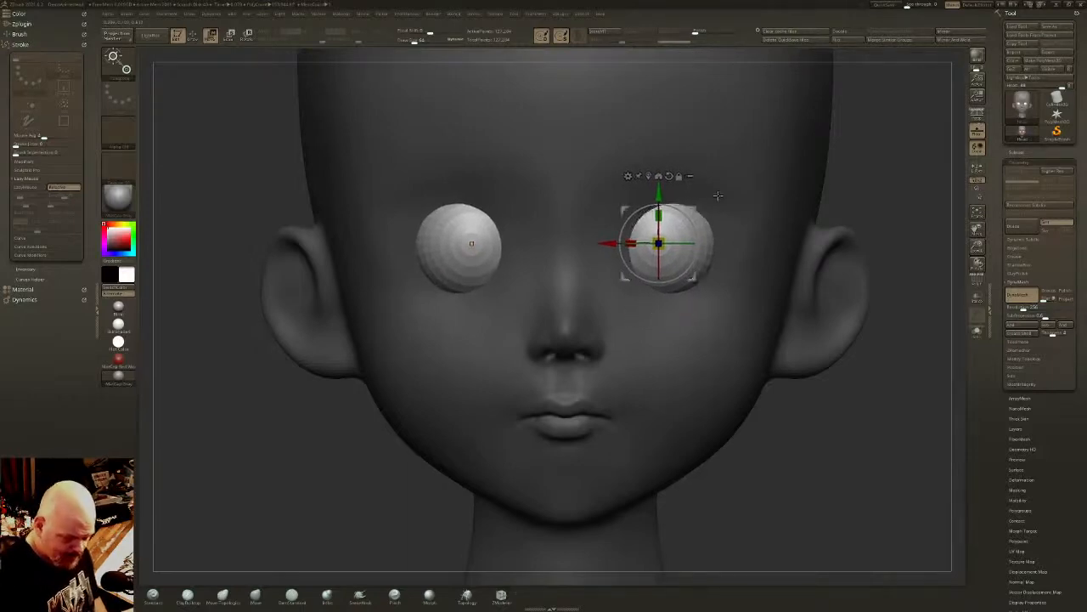
pyautogui.moveTo(726, 204)
pyautogui.mouseDown(button='right')
pyautogui.moveTo(811, 222)
pyautogui.moveTo(807, 182)
pyautogui.mouseUp(button='right')
pyautogui.press('q')
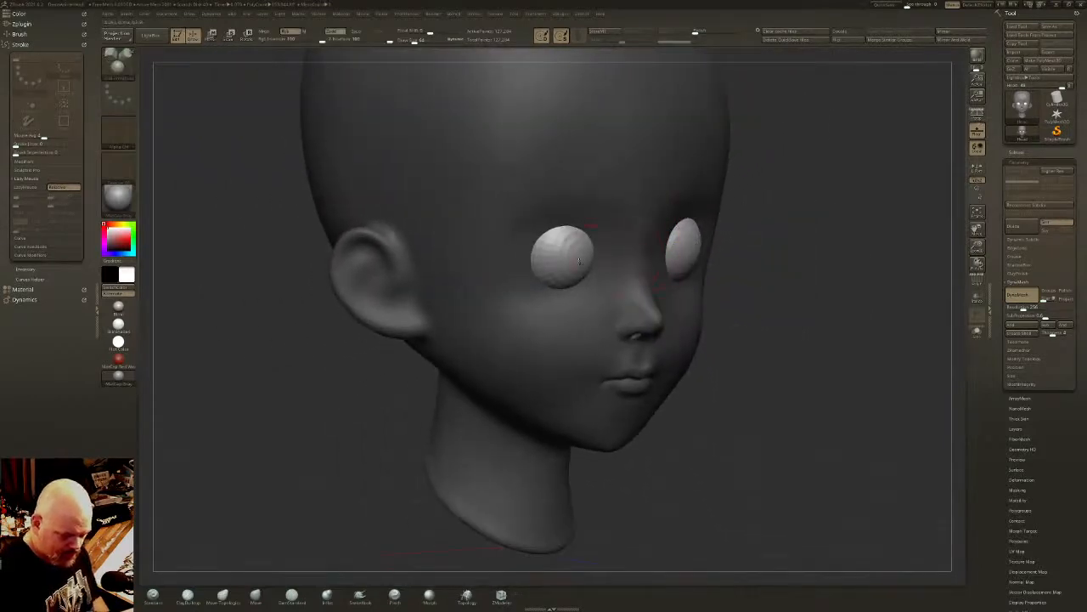
# - Isolate the eye spheres by visibility and split them off the head into their own subtool
pyautogui.hotkey('ctrl', 'i')
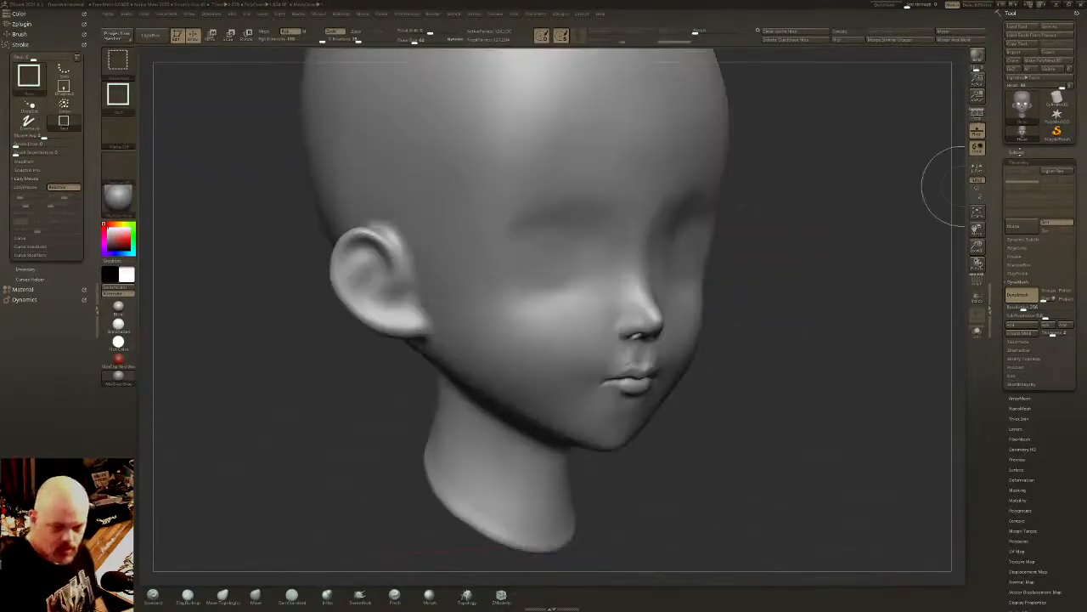
pyautogui.click(1020, 153)
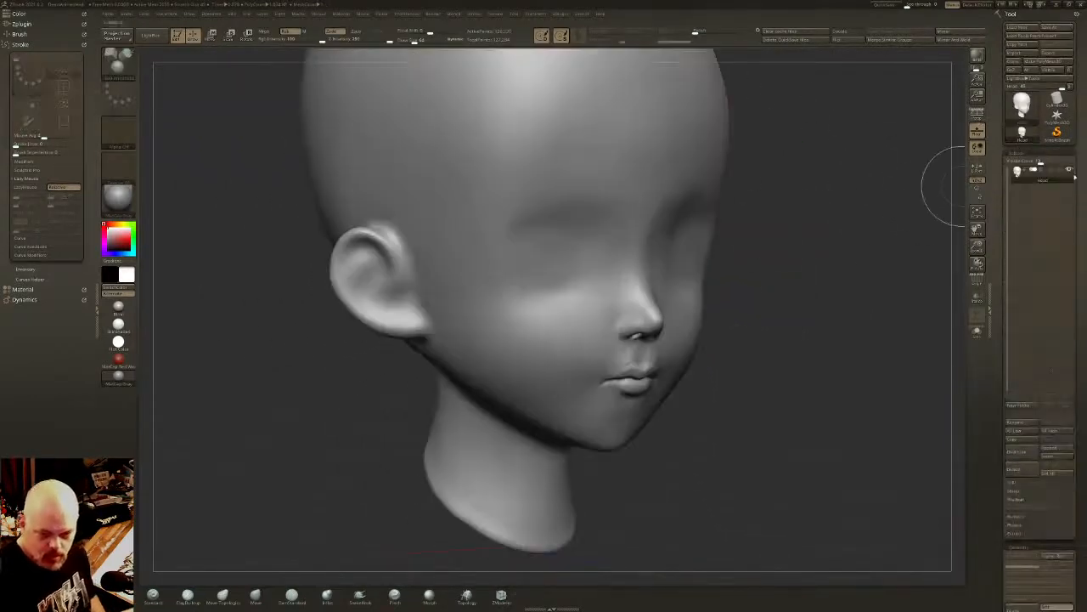
pyautogui.click(1017, 487)
pyautogui.click(1028, 491)
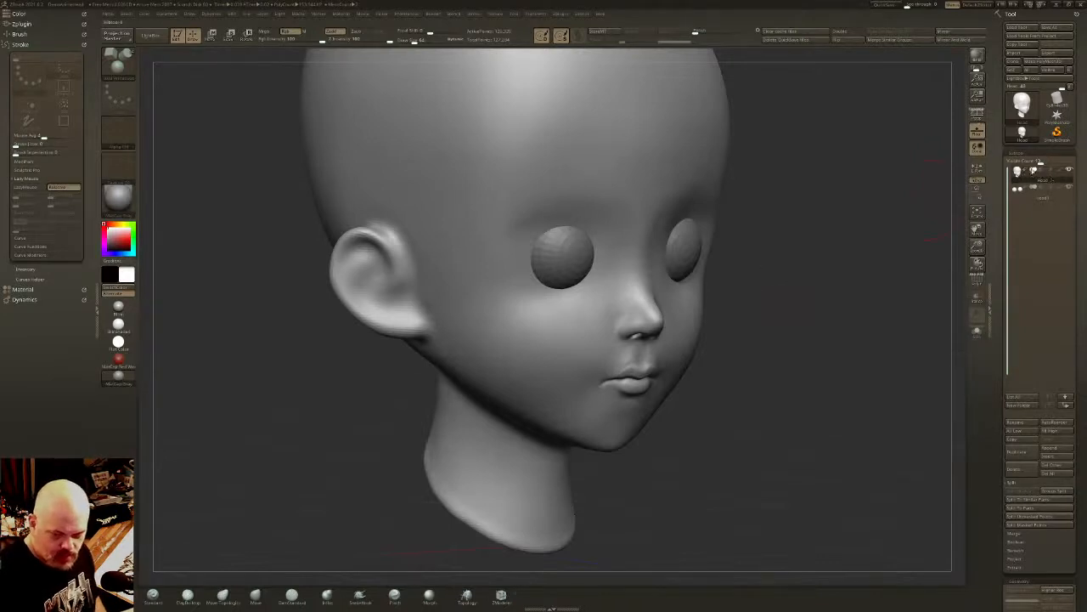
# - Reshape the head around the inner eyes, nose bridge and brow with an enlarged Move brush to expose more of the eyeballs
pyautogui.keyDown('shift'); pyautogui.moveTo(838, 270); pyautogui.dragTo(718, 263, button='right'); pyautogui.keyUp('shift')
pyautogui.click(248, 597)
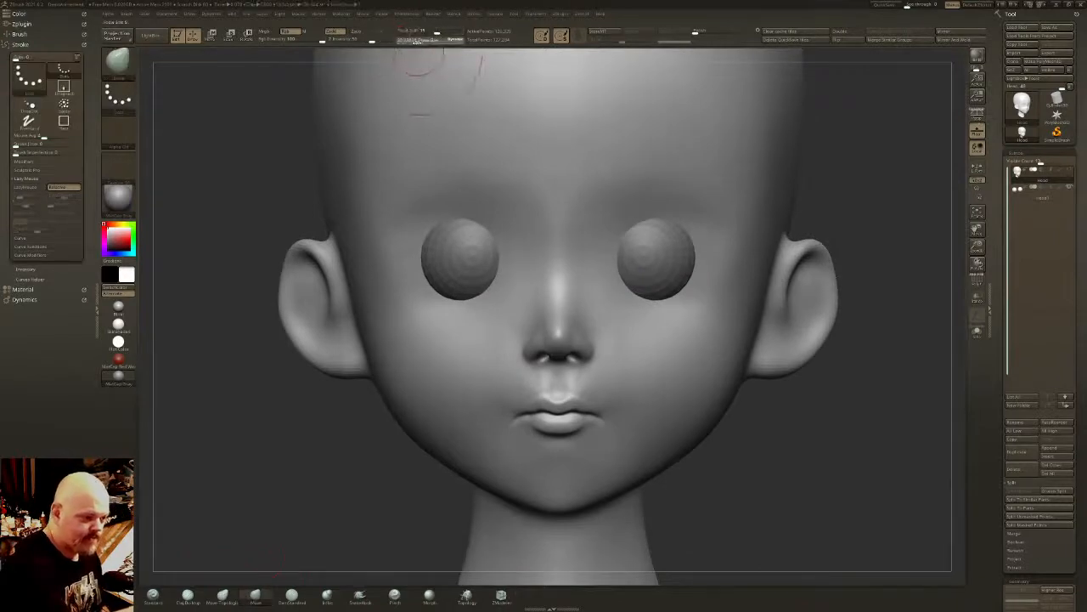
pyautogui.moveTo(416, 40); pyautogui.dragTo(438, 40)
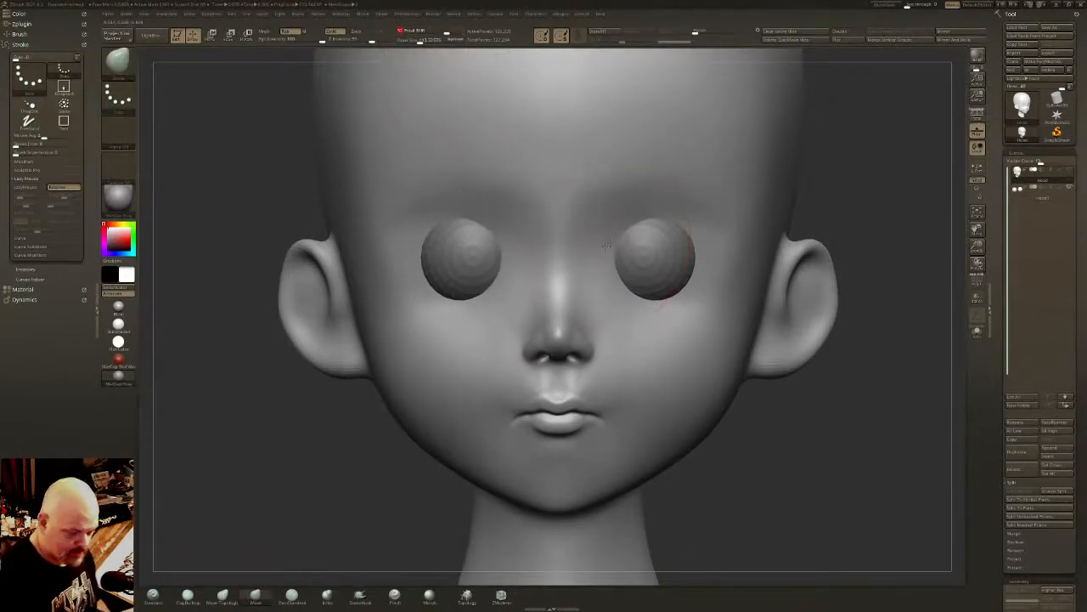
pyautogui.moveTo(607, 246)
pyautogui.mouseDown()
pyautogui.moveTo(590, 279)
pyautogui.moveTo(598, 301)
pyautogui.mouseUp()
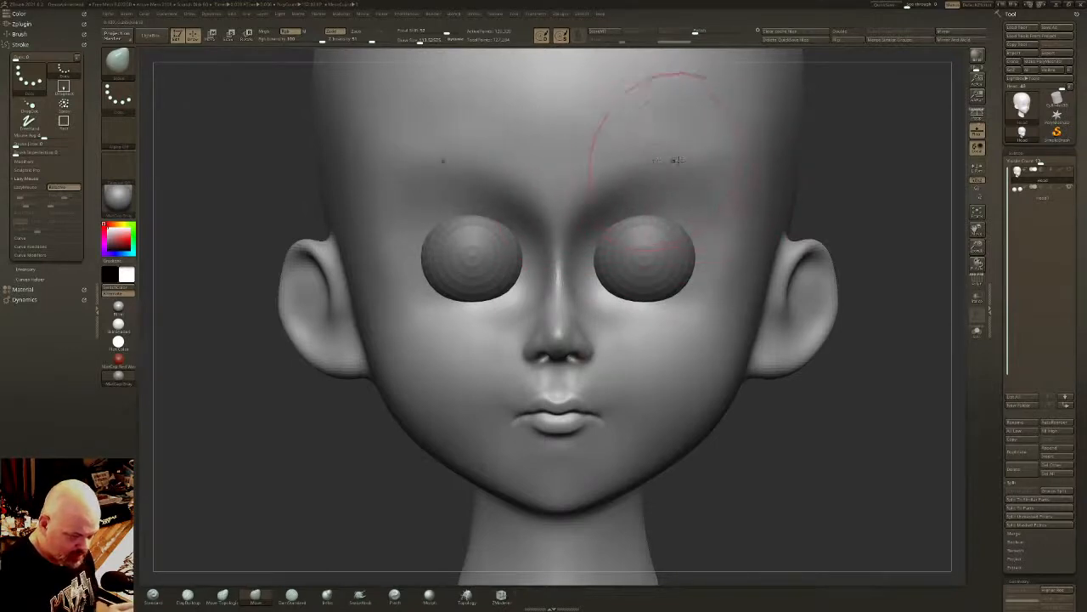
pyautogui.moveTo(700, 164); pyautogui.dragTo(728, 174, button='right')
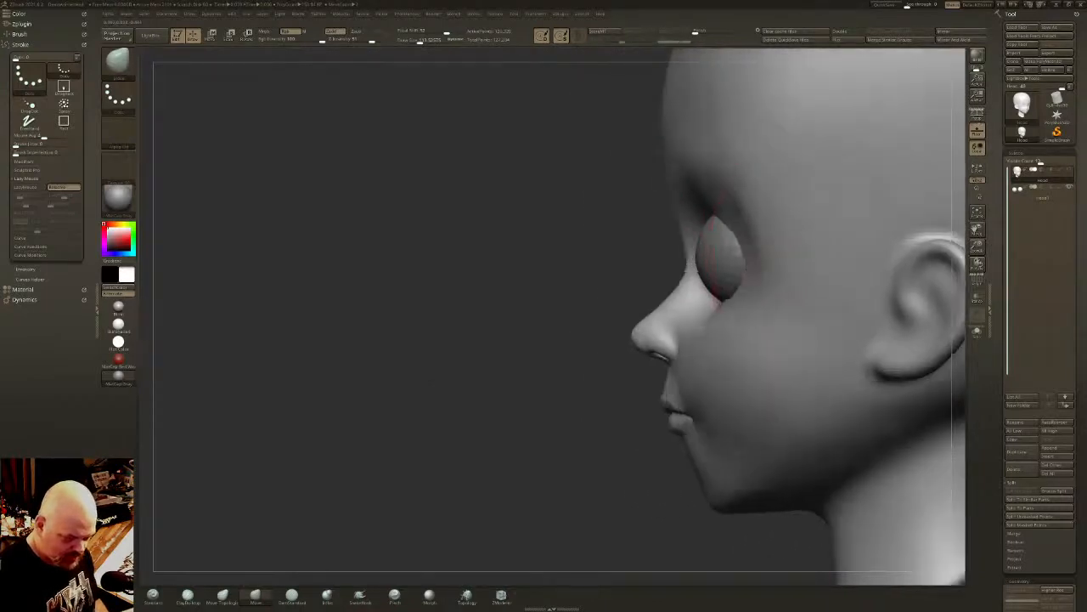
# - Adjust the outer eye socket and the upper cheek below the eyeball from the side with the Move brush
pyautogui.moveTo(758, 274); pyautogui.dragTo(777, 277, button='right')
pyautogui.moveTo(730, 303)
pyautogui.keyDown('alt'); pyautogui.mouseDown(button='right')
pyautogui.moveTo(705, 311)
pyautogui.moveTo(723, 311)
pyautogui.mouseUp(button='right'); pyautogui.keyUp('alt')
pyautogui.keyDown('alt'); pyautogui.moveTo(689, 382); pyautogui.dragTo(669, 373, button='right'); pyautogui.keyUp('alt')
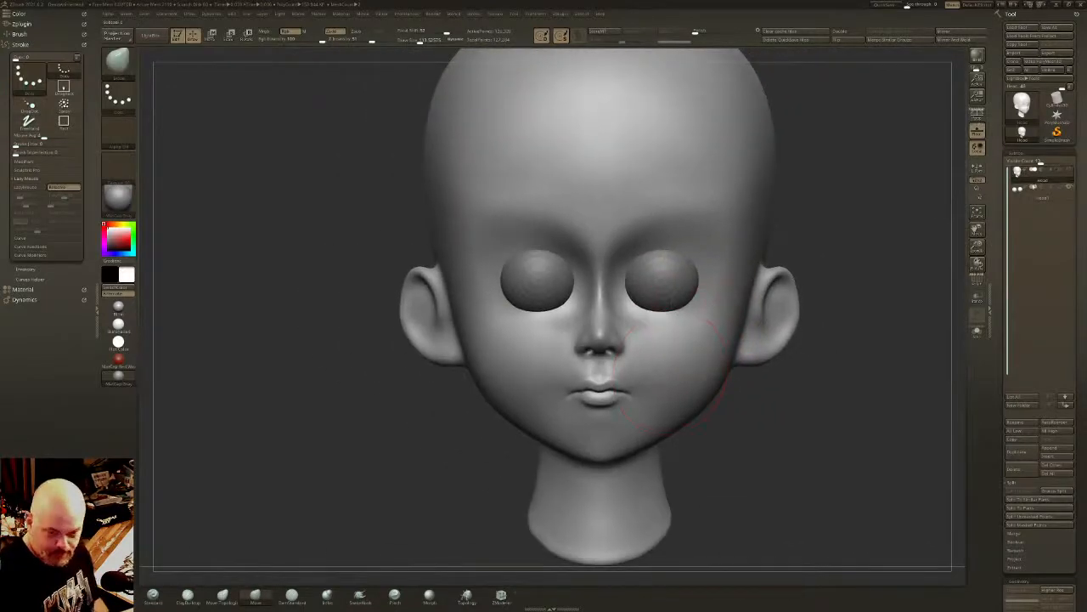
# - Mask the upper part of both eyeballs with the MaskLasso brush, shaping the mask edge as an arched upper eyelid
pyautogui.click(1038, 194)
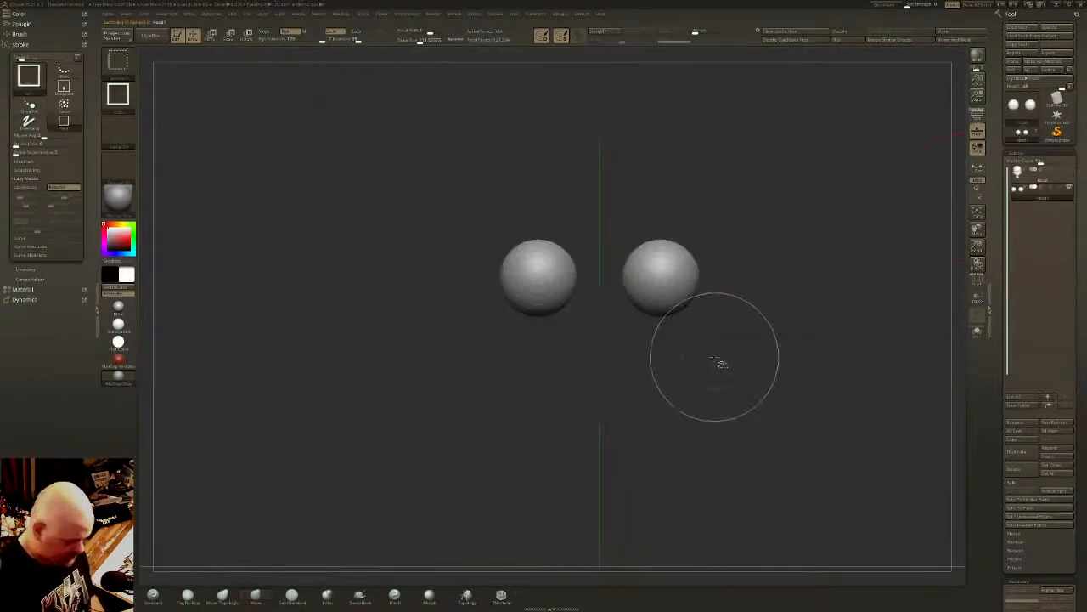
pyautogui.hotkey('ctrl', 'd')
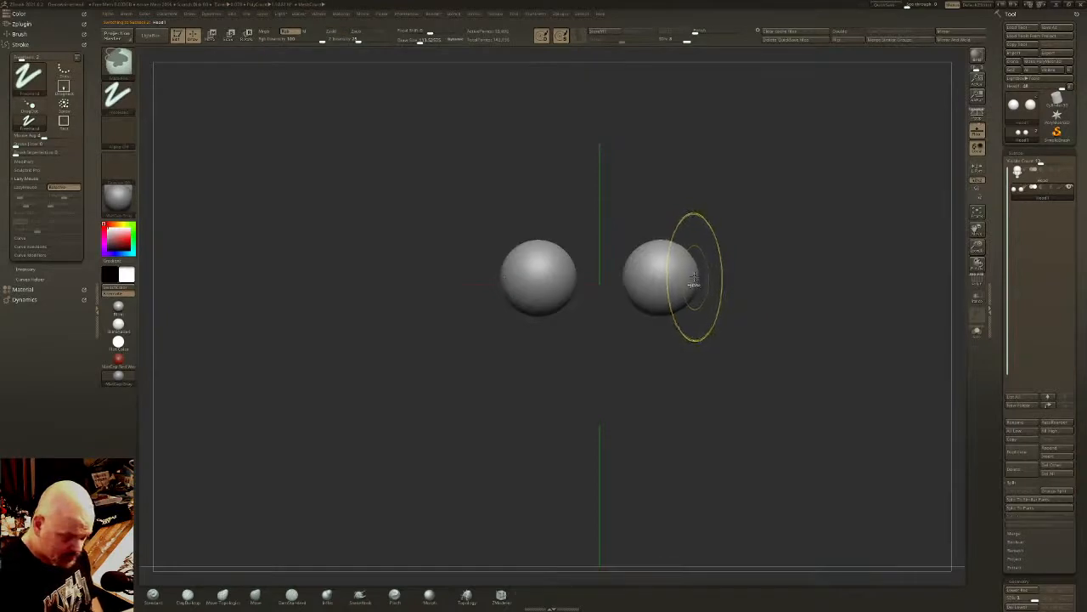
pyautogui.moveTo(601, 202)
pyautogui.keyDown('ctrl'); pyautogui.mouseDown()
pyautogui.moveTo(709, 240)
pyautogui.moveTo(716, 274)
pyautogui.moveTo(546, 276)
pyautogui.mouseUp(); pyautogui.keyUp('ctrl')
pyautogui.hotkey('ctrl', 'z')
pyautogui.keyDown('ctrl'); pyautogui.click(119, 64); pyautogui.keyUp('ctrl')
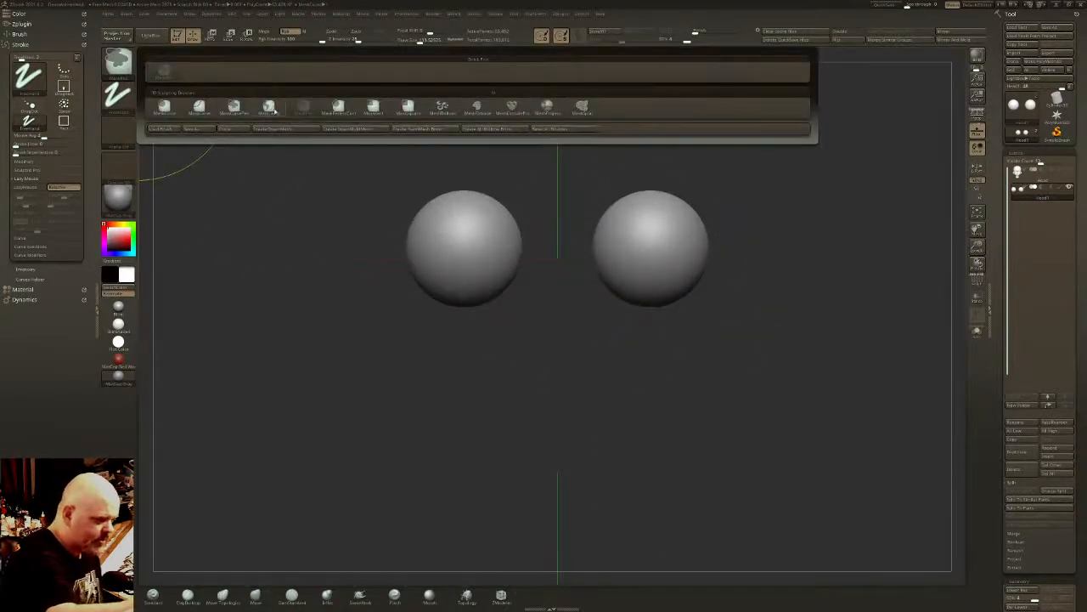
pyautogui.click(271, 108)
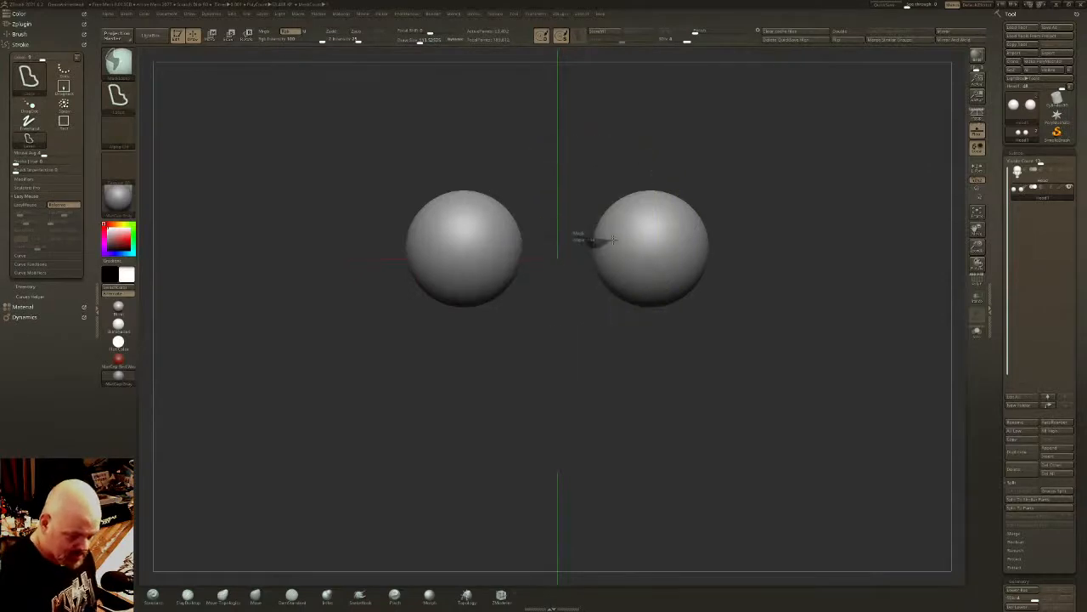
pyautogui.moveTo(671, 231)
pyautogui.keyDown('ctrl'); pyautogui.mouseDown()
pyautogui.moveTo(726, 252)
pyautogui.moveTo(569, 170)
pyautogui.mouseUp(); pyautogui.keyUp('ctrl')
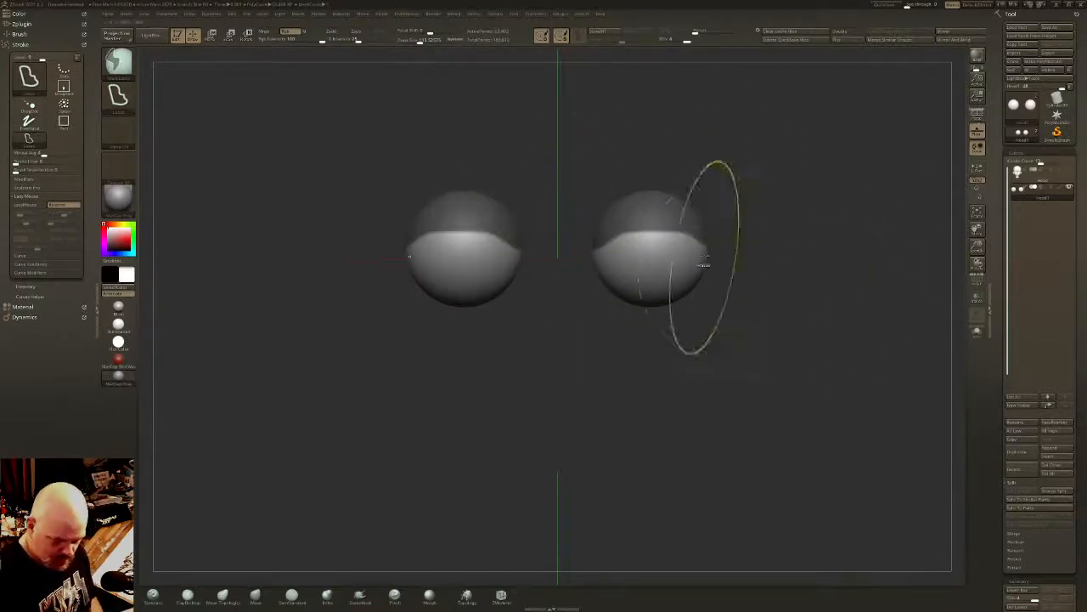
# - Extract the masked upper area of the eyeballs as separate eyelid shells, adjusting the extract thickness before accepting
pyautogui.scroll(-3, 1024, 435)
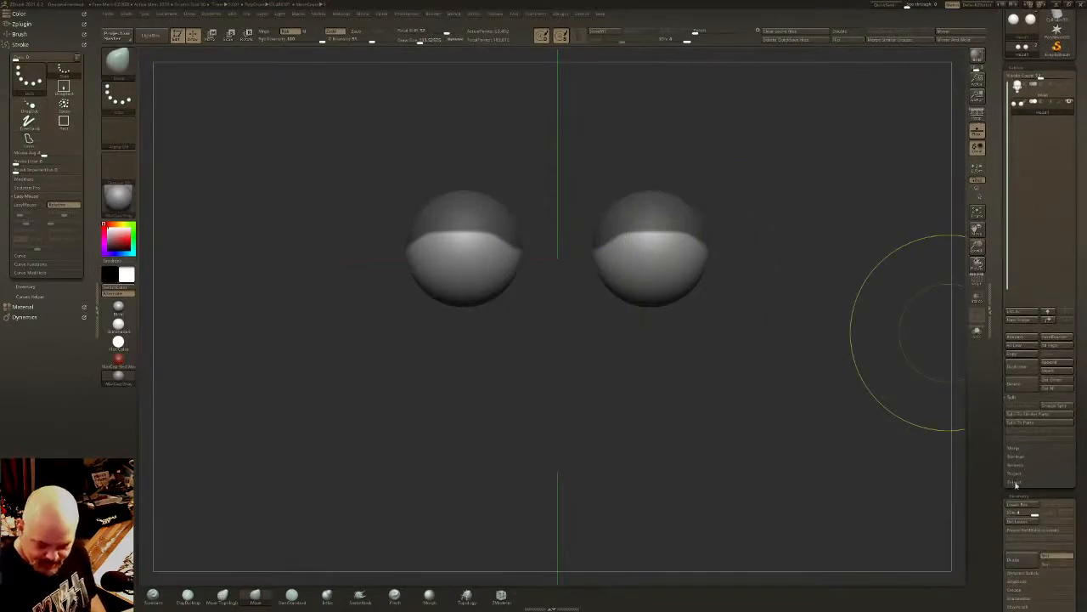
pyautogui.click(1016, 483)
pyautogui.click(1015, 451)
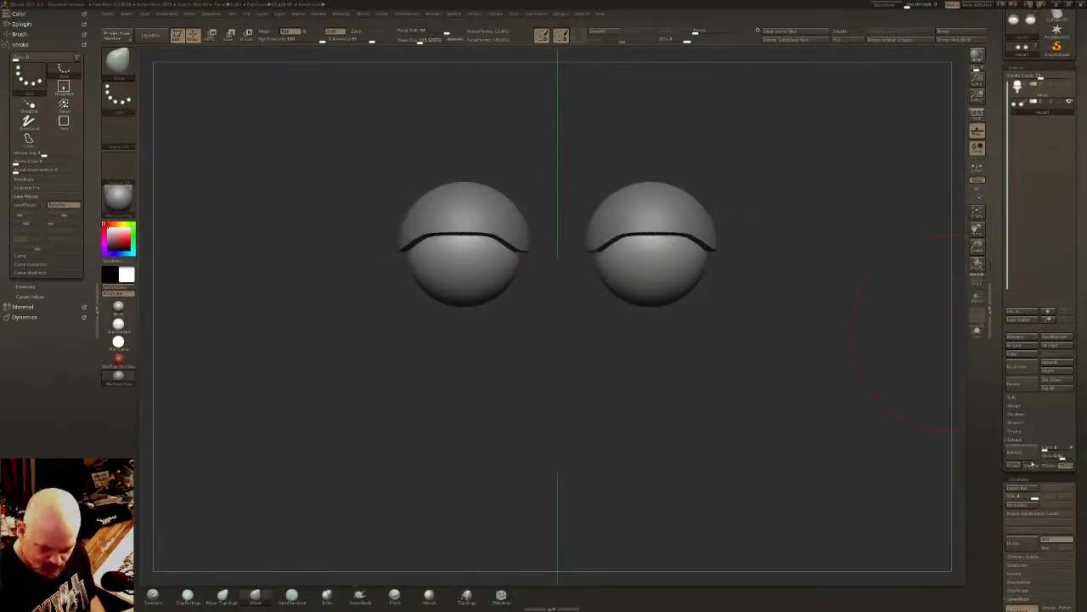
pyautogui.click(1062, 457)
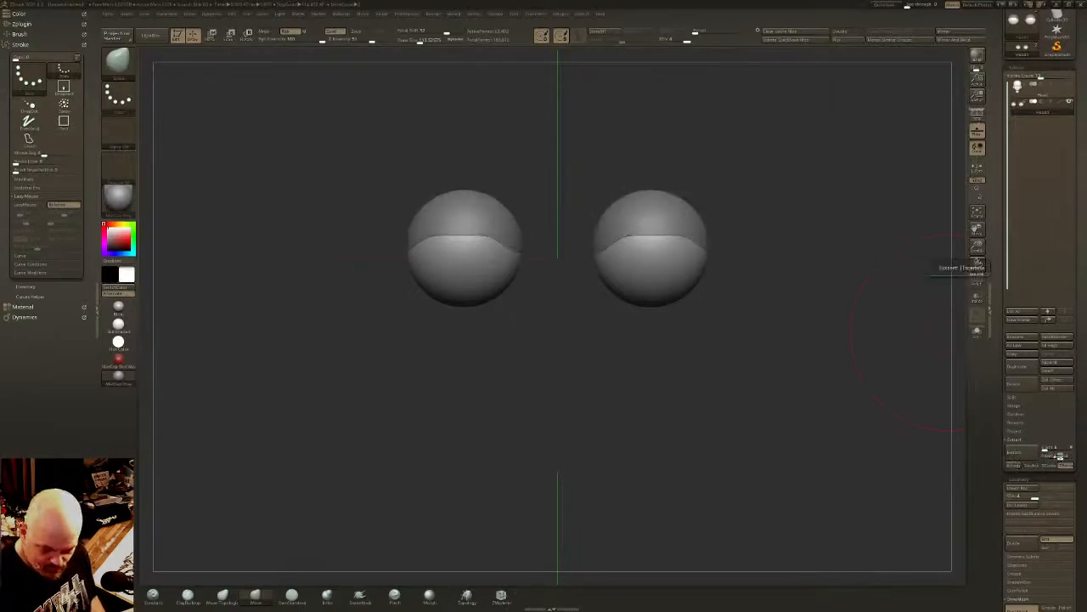
pyautogui.moveTo(1062, 456); pyautogui.dragTo(1063, 456)
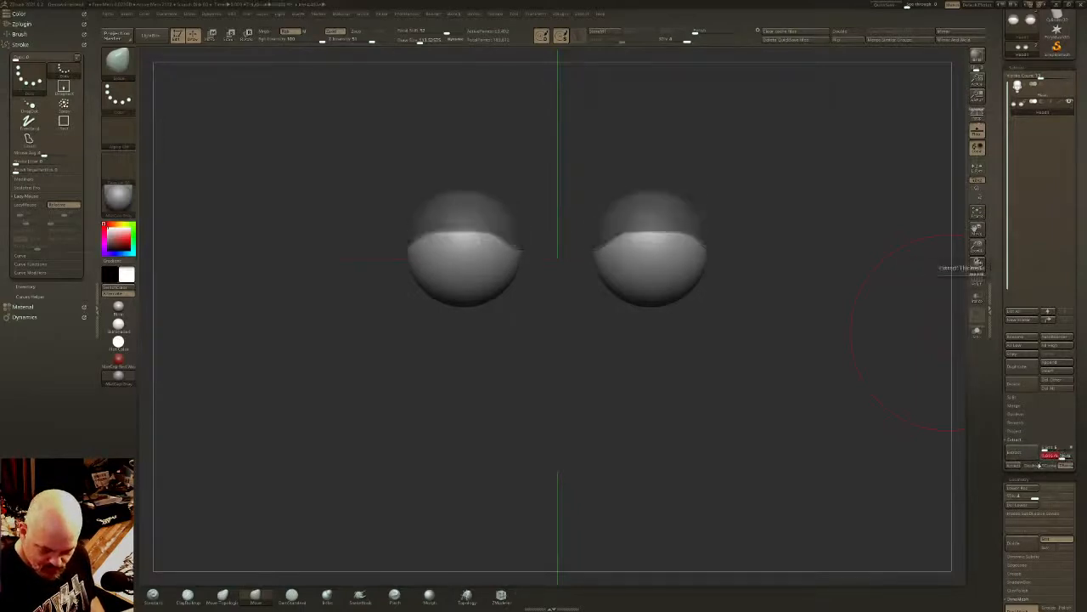
pyautogui.click(1014, 466)
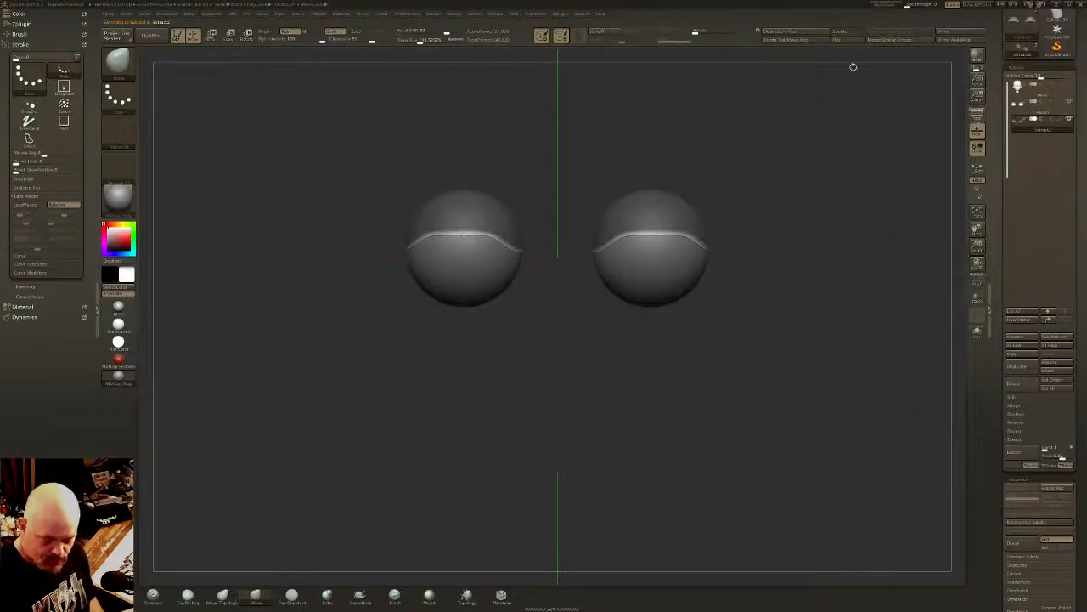
# - Clear the mask on the extracted upper eyelids and inflate them slightly outward with the gizmo
pyautogui.keyDown('ctrl'); pyautogui.click(746, 144); pyautogui.keyUp('ctrl')
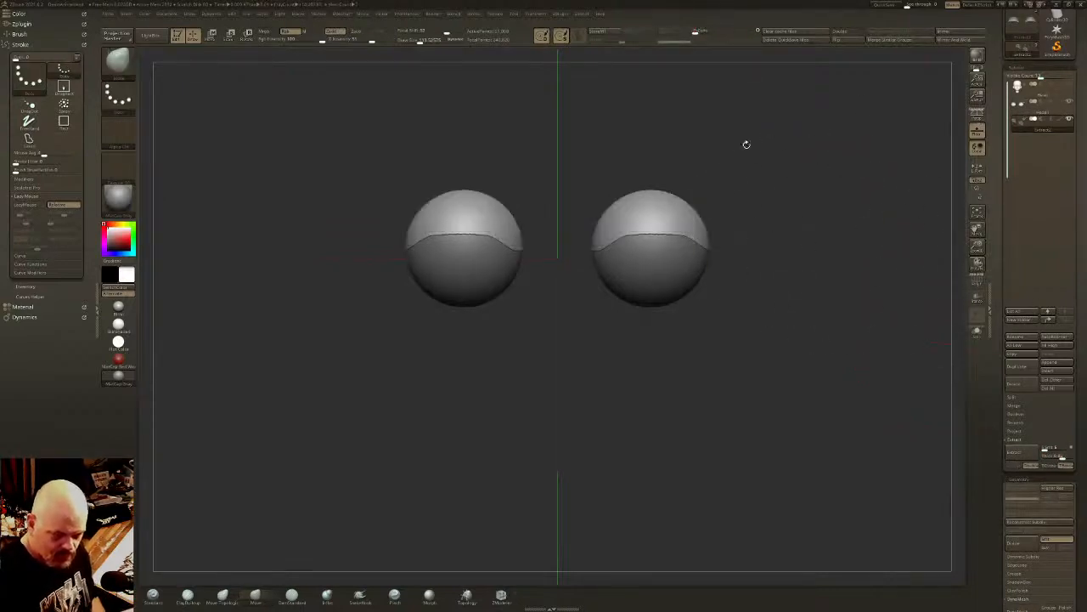
pyautogui.press('w')
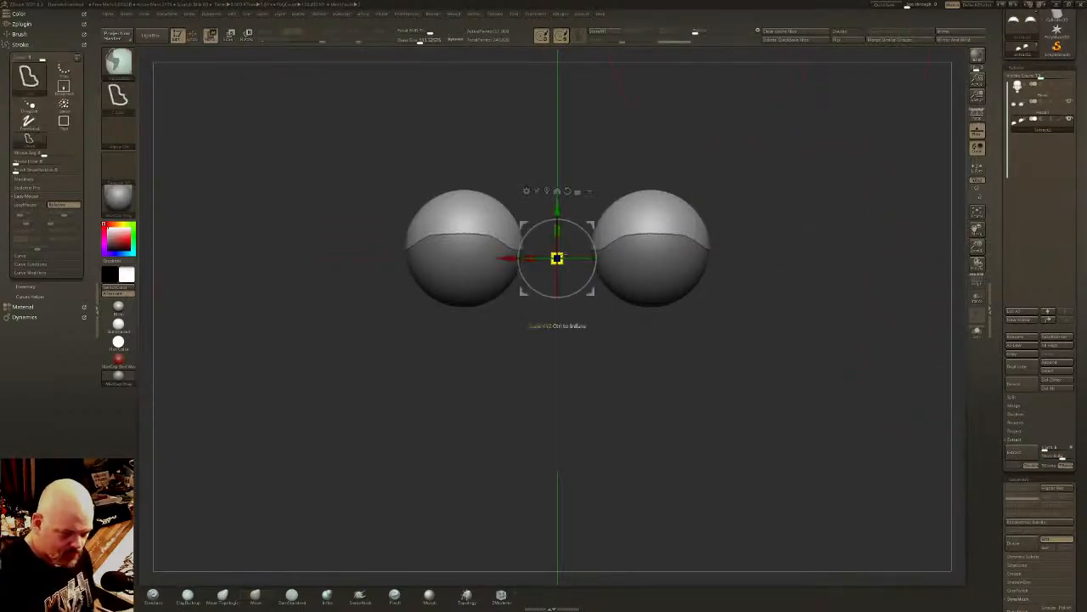
pyautogui.keyDown('ctrl'); pyautogui.moveTo(558, 258); pyautogui.dragTo(578, 240); pyautogui.keyUp('ctrl')
pyautogui.press('q')
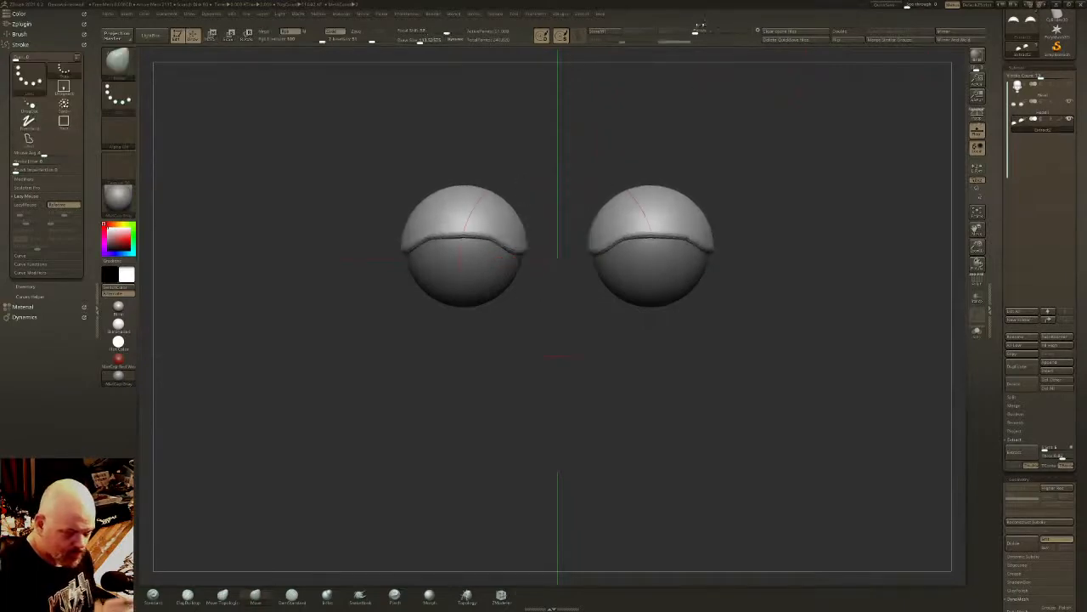
# - Polish the edges of the upper eyelids and convert them to DynaMesh
pyautogui.moveTo(696, 32); pyautogui.dragTo(707, 32)
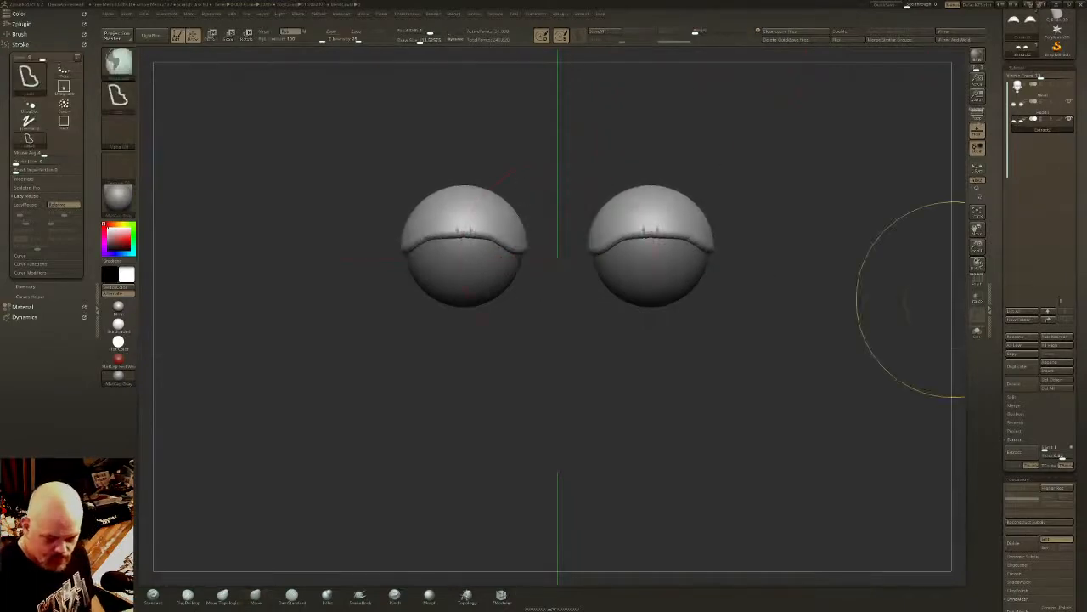
pyautogui.scroll(-5, 1074, 256)
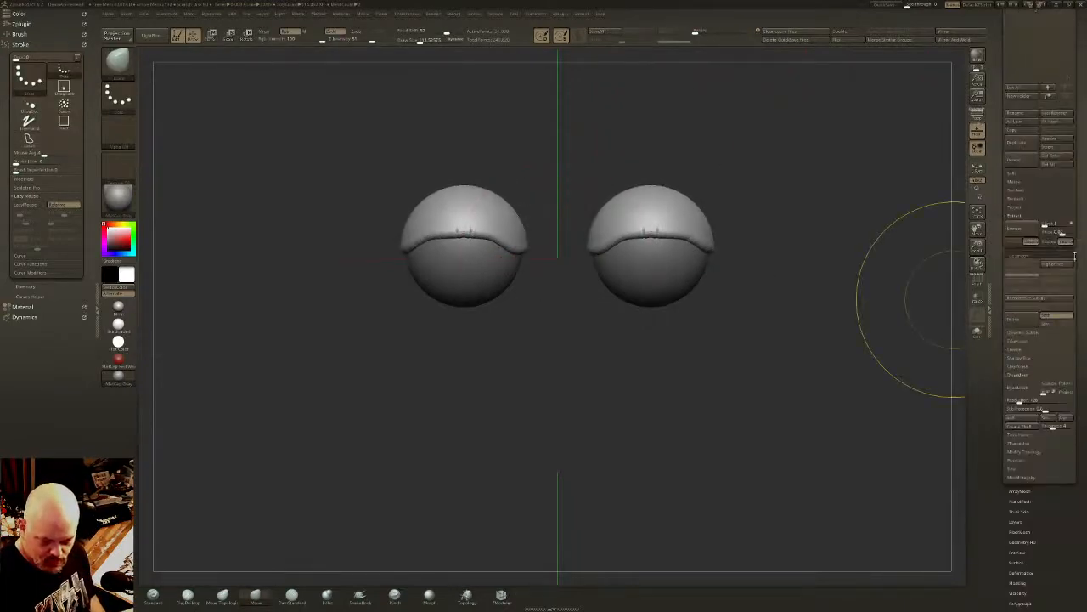
pyautogui.click(1017, 387)
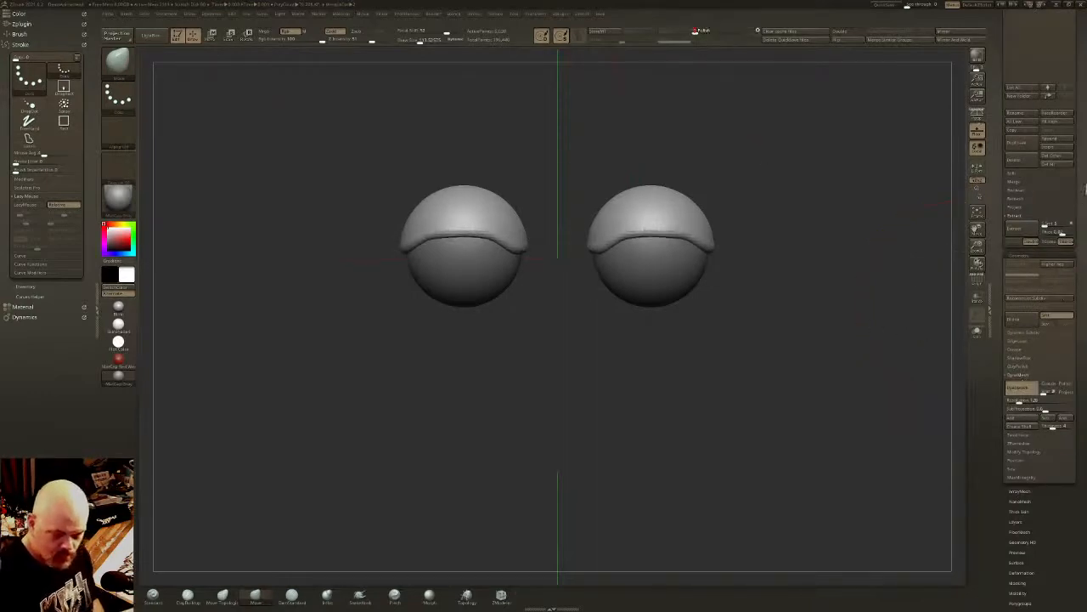
# - Place the upper eyelids directly below the head in the subtool order and merge them down into the head
pyautogui.scroll(5, 1044, 254)
pyautogui.hotkey('ctrl', 'Up')
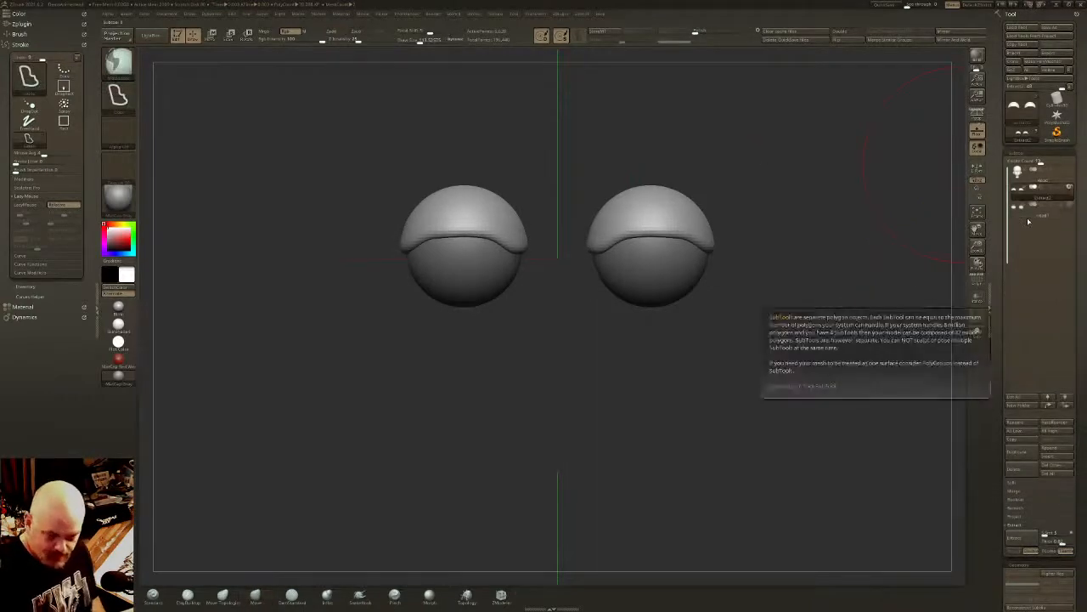
pyautogui.press('Up')
pyautogui.click(1022, 494)
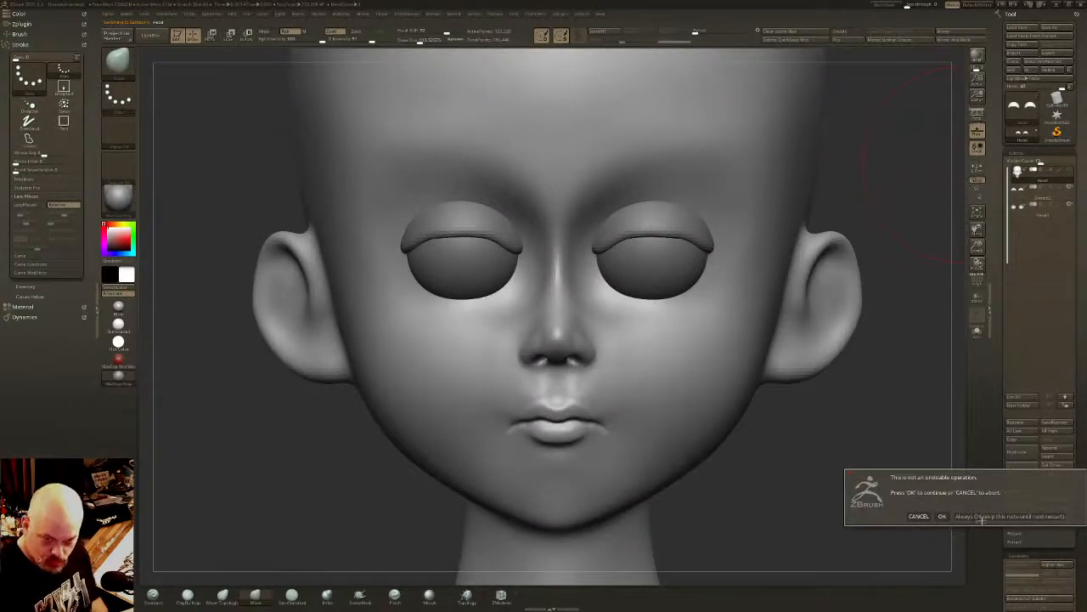
pyautogui.click(981, 516)
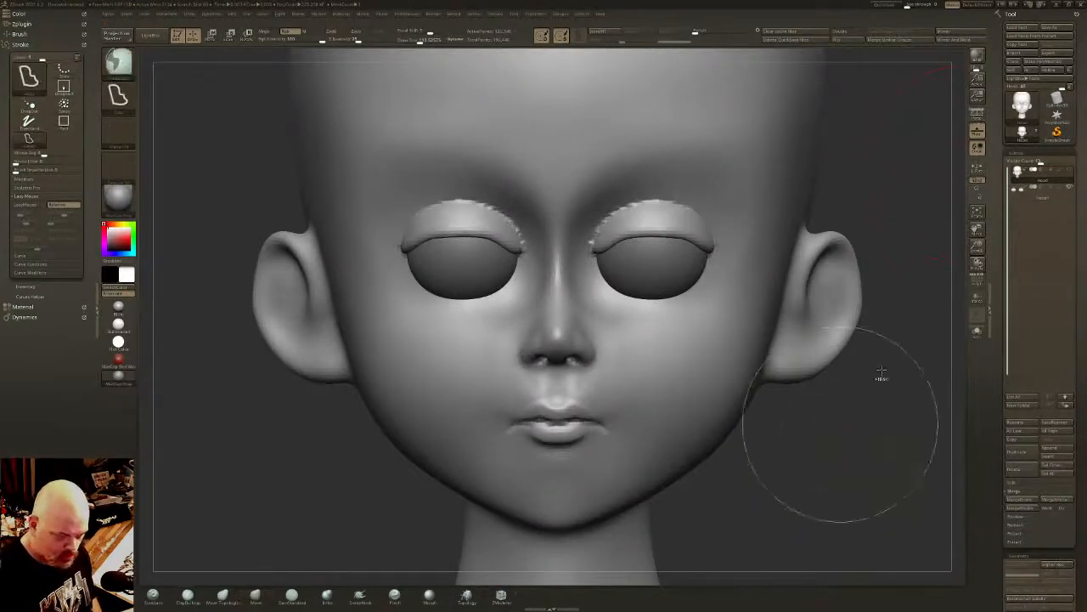
# - Remesh the head with a higher DynaMesh resolution and smooth the upper eyelids into the sockets with a smaller brush
pyautogui.keyDown('ctrl'); pyautogui.moveTo(872, 382); pyautogui.dragTo(743, 389); pyautogui.keyUp('ctrl')
pyautogui.moveTo(1053, 382); pyautogui.dragTo(1056, 222)
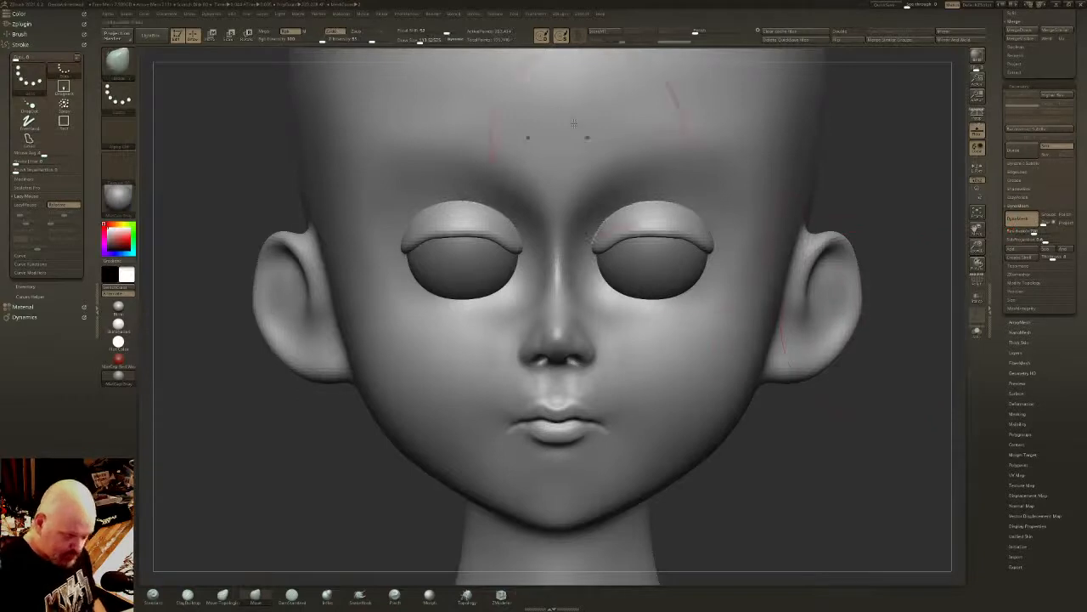
pyautogui.click(411, 41)
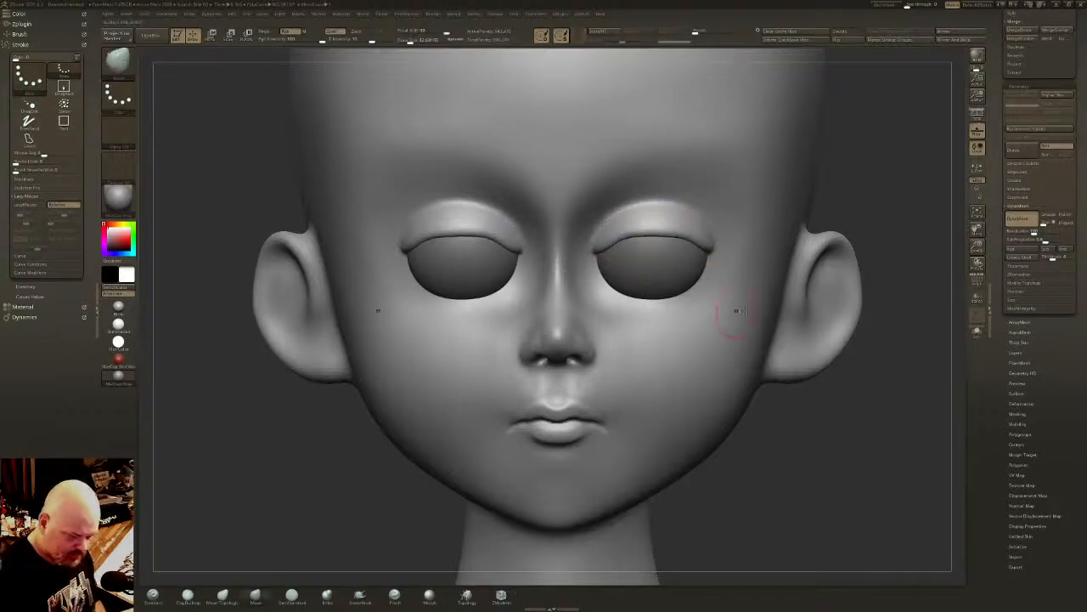
# - Mask the lower part of both eyeballs along a curved lid line and extract it as separate lower eyelids
pyautogui.moveTo(1084, 164); pyautogui.dragTo(1081, 510)
pyautogui.click(1043, 197)
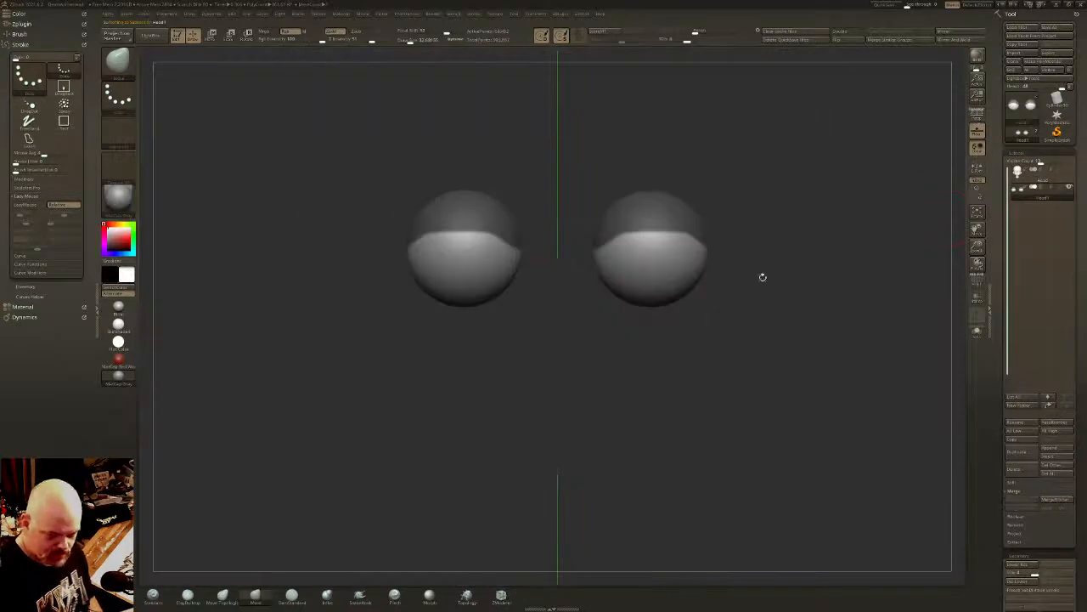
pyautogui.hotkey('ctrl', 'shift', 'a')
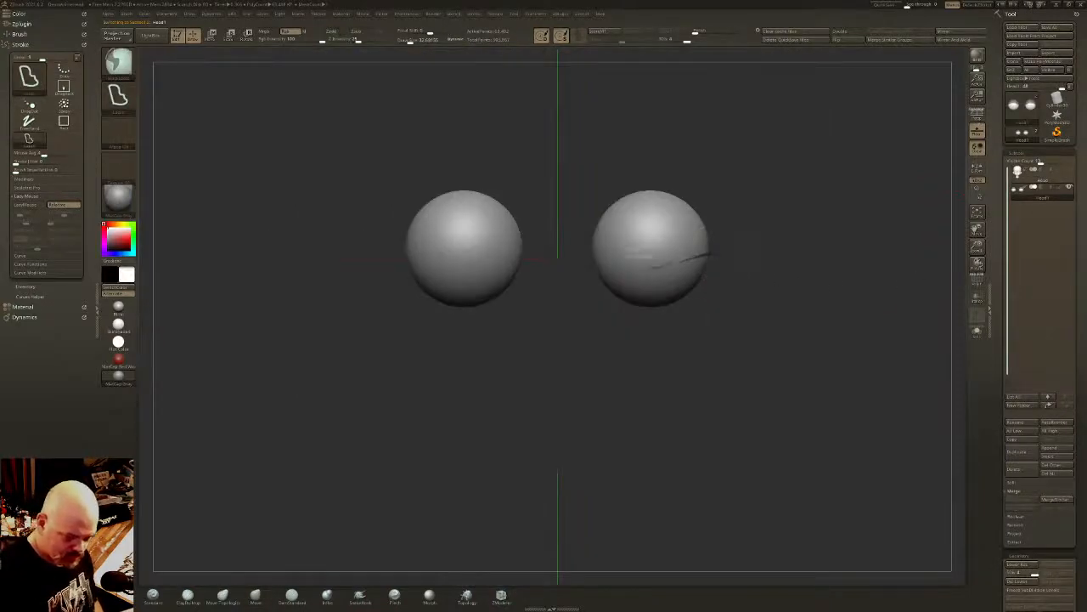
pyautogui.keyDown('ctrl'); pyautogui.moveTo(653, 265); pyautogui.dragTo(578, 250); pyautogui.keyUp('ctrl')
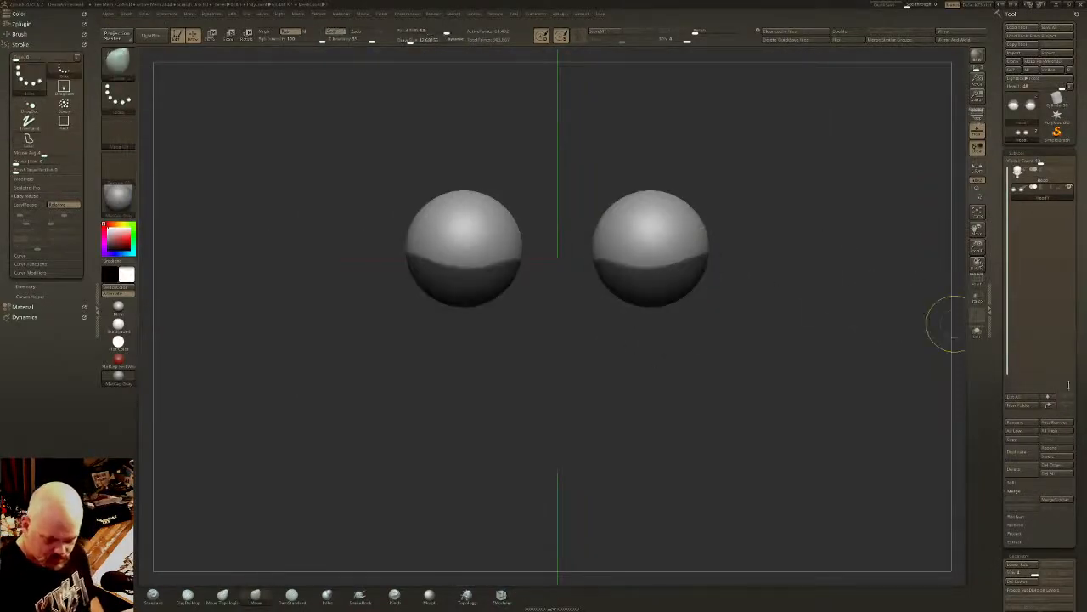
pyautogui.click(1013, 542)
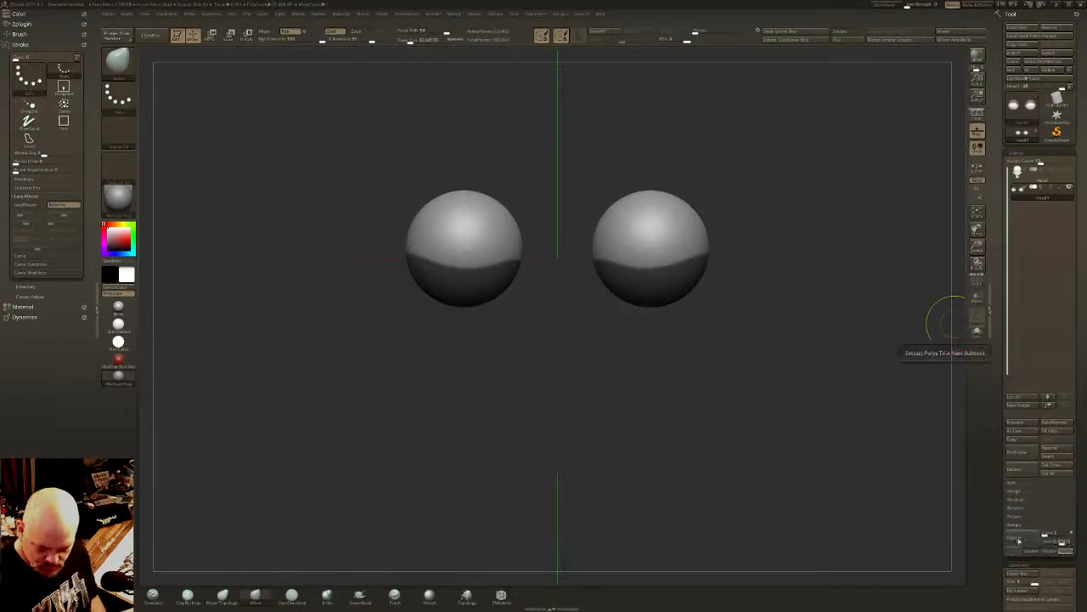
pyautogui.click(1022, 542)
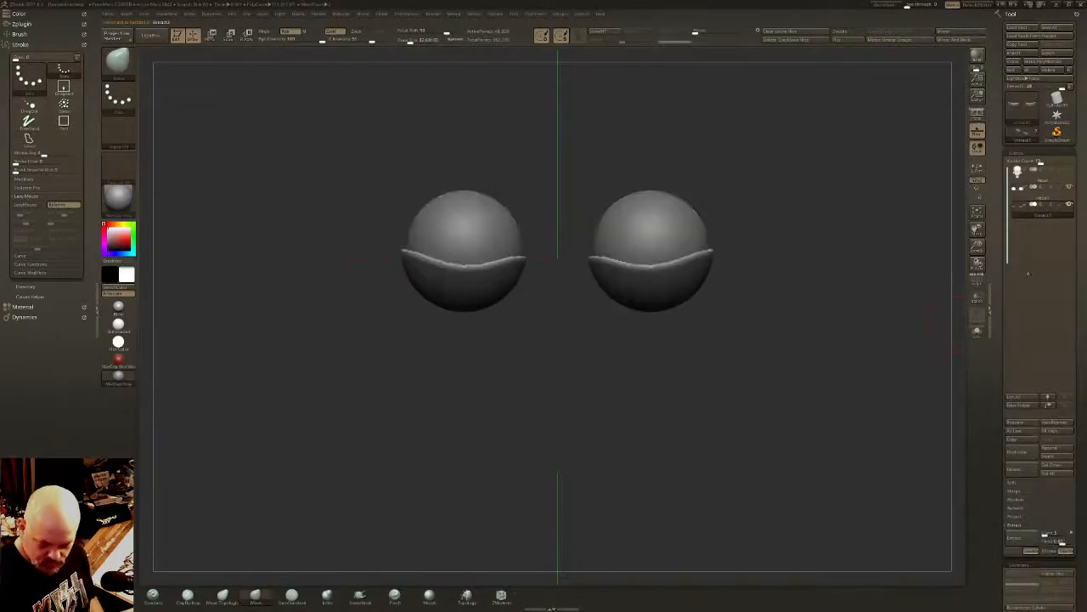
# - Place the lower eyelids directly below the head in the subtool order and merge them down into the head
pyautogui.hotkey('ctrl', 'shift', 'Up')
pyautogui.hotkey('ctrl', 'shift', 'Up')
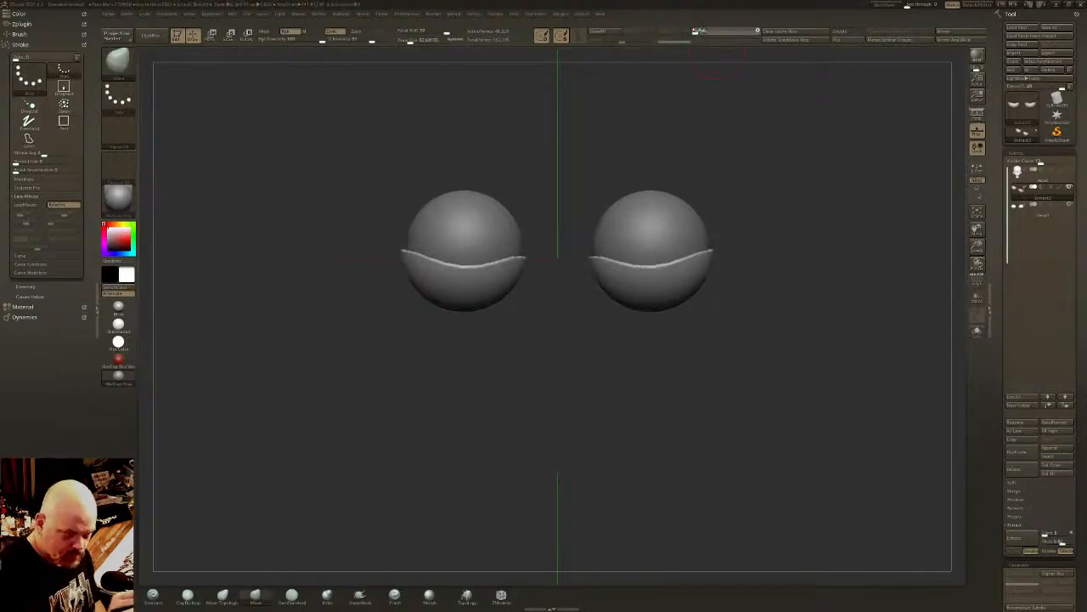
pyautogui.click(1050, 182)
pyautogui.click(1018, 492)
pyautogui.click(1025, 500)
pyautogui.press('Return')
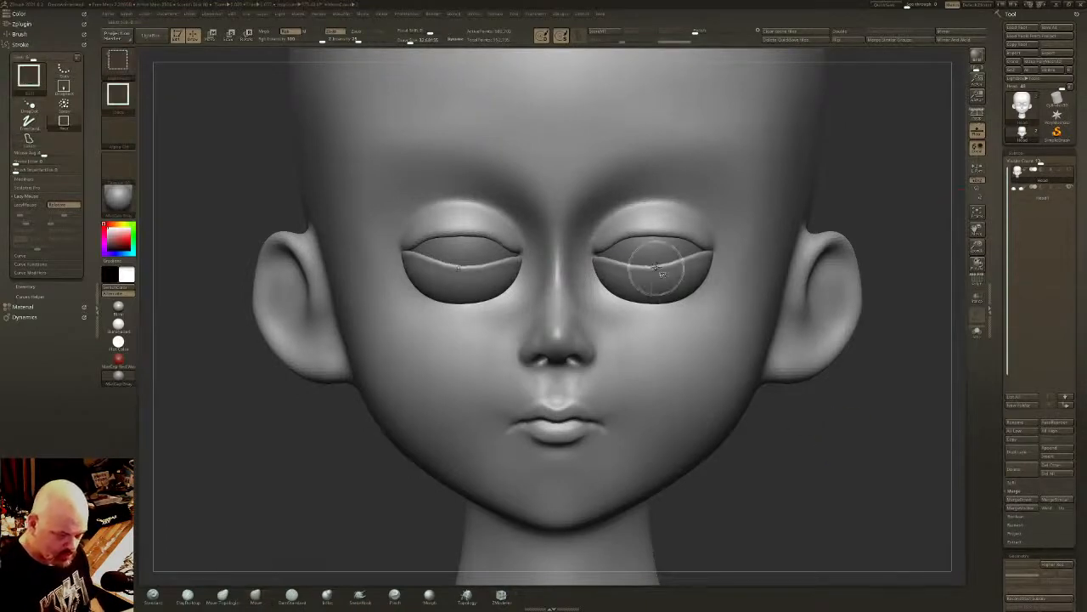
# - Set up the Move Topological brush with a larger draw size for adjusting the eyelids
pyautogui.click(223, 600)
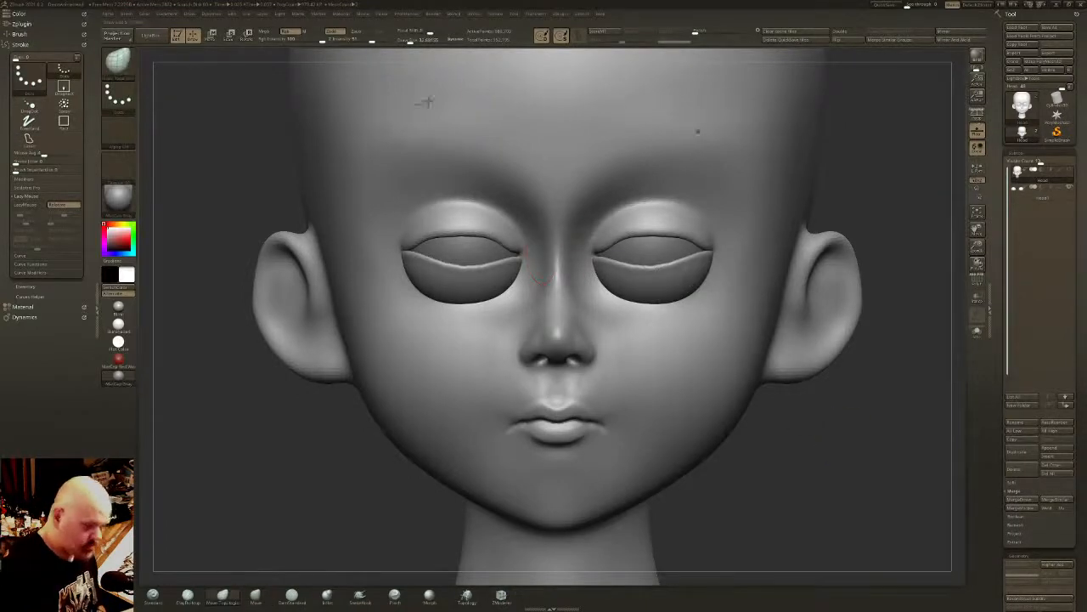
pyautogui.moveTo(410, 41); pyautogui.dragTo(418, 41)
pyautogui.moveTo(649, 247); pyautogui.dragTo(586, 257, button='right')
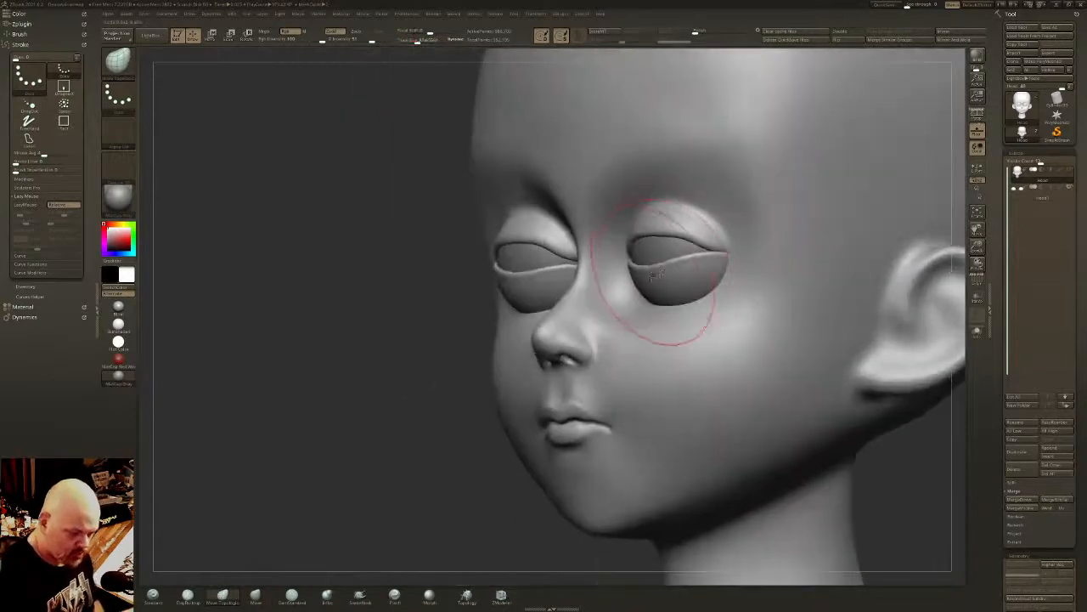
pyautogui.press('w')
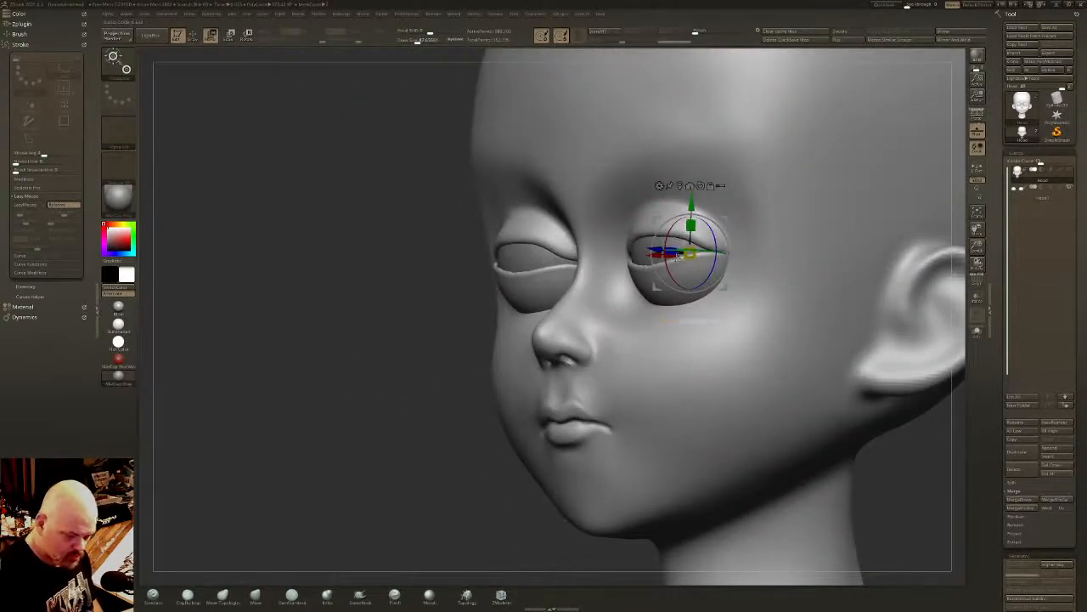
pyautogui.press('q')
# - Check the head's polygroups with the wireframe display by isolating the lower eyelids, and restore the full view
pyautogui.click(980, 281)
pyautogui.keyDown('ctrl'); pyautogui.keyDown('shift'); pyautogui.click(682, 302); pyautogui.keyUp('shift'); pyautogui.keyUp('ctrl')
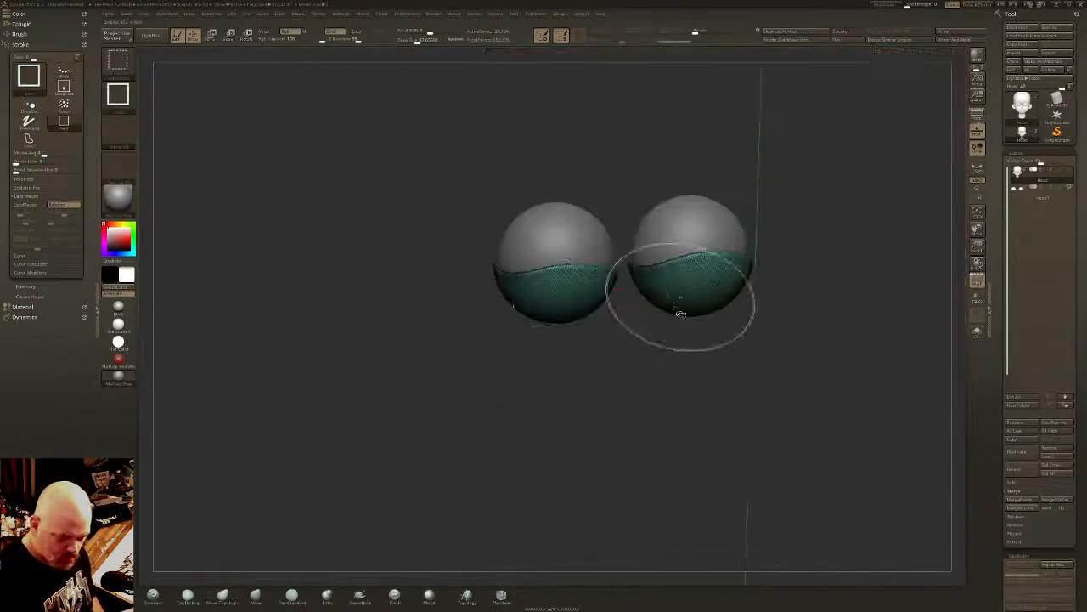
pyautogui.keyDown('ctrl'); pyautogui.click(393, 448); pyautogui.keyUp('ctrl')
pyautogui.keyDown('ctrl'); pyautogui.keyDown('shift'); pyautogui.click(389, 465); pyautogui.keyUp('shift'); pyautogui.keyUp('ctrl')
pyautogui.keyDown('ctrl'); pyautogui.click(389, 469); pyautogui.keyUp('ctrl')
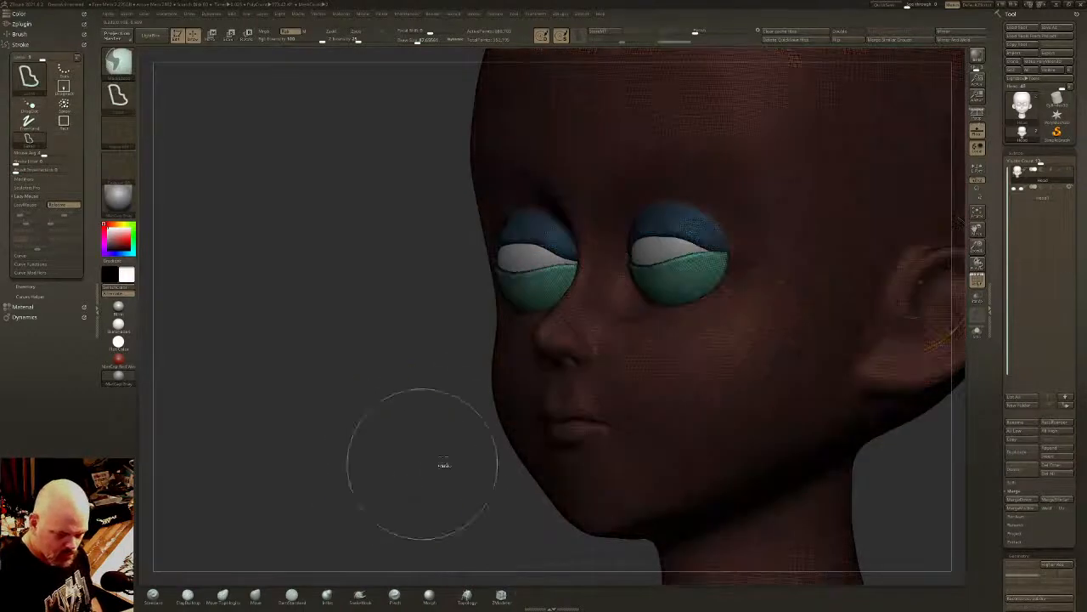
pyautogui.click(977, 282)
# - Mask the head around the eyelids by polygroup, invert the mask, and show the head subtool on its own
pyautogui.press('w')
pyautogui.moveTo(671, 236); pyautogui.dragTo(666, 258)
pyautogui.hotkey('ctrl', 'z')
pyautogui.press('q')
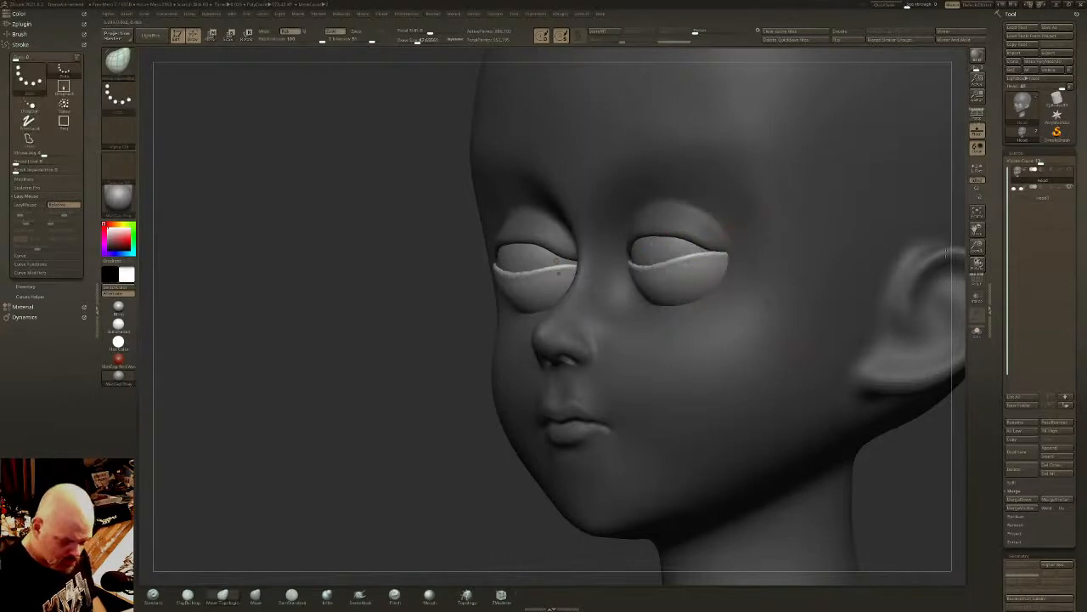
pyautogui.hotkey('ctrl', 'i')
pyautogui.click(977, 331)
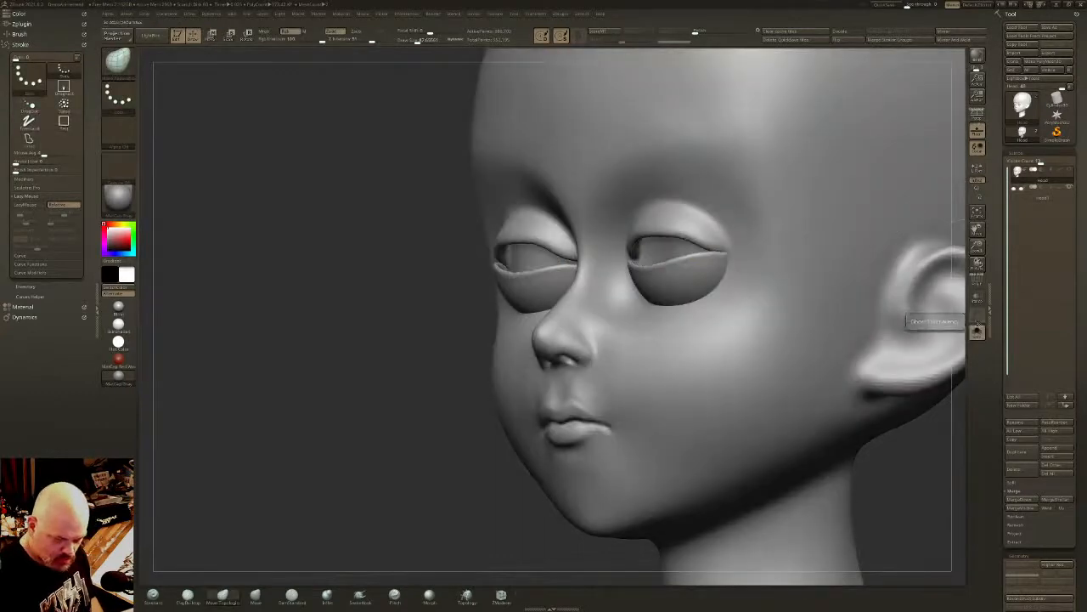
# - Isolate the lower eyelids by polygroup, then show the whole head with everything except the lower eyelids masked
pyautogui.keyDown('ctrl'); pyautogui.keyDown('shift'); pyautogui.click(680, 276); pyautogui.keyUp('shift'); pyautogui.keyUp('ctrl')
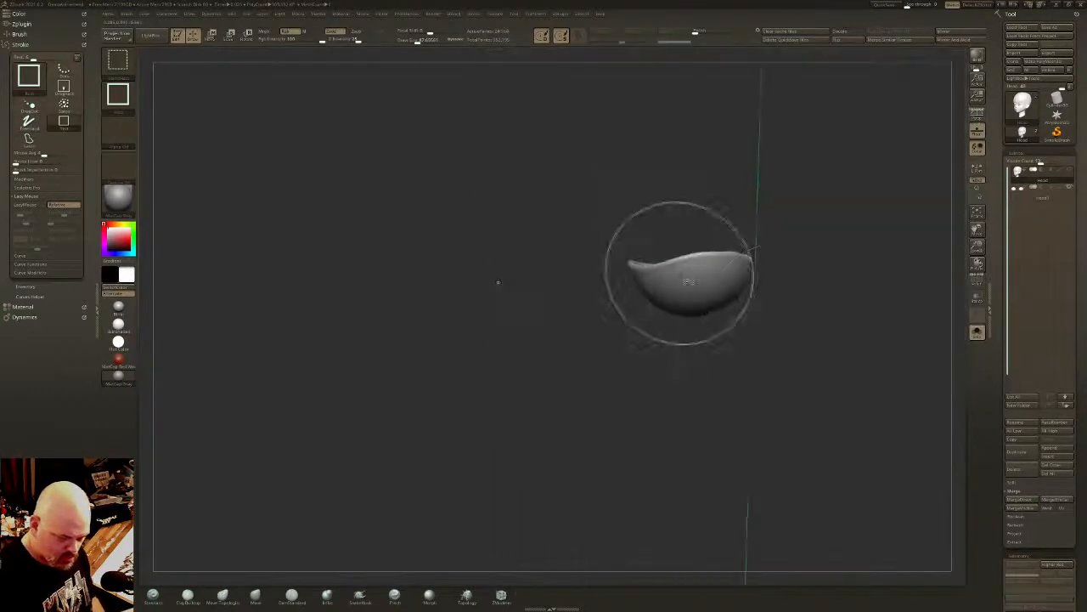
pyautogui.keyDown('ctrl'); pyautogui.keyDown('shift'); pyautogui.click(434, 299); pyautogui.keyUp('shift'); pyautogui.keyUp('ctrl')
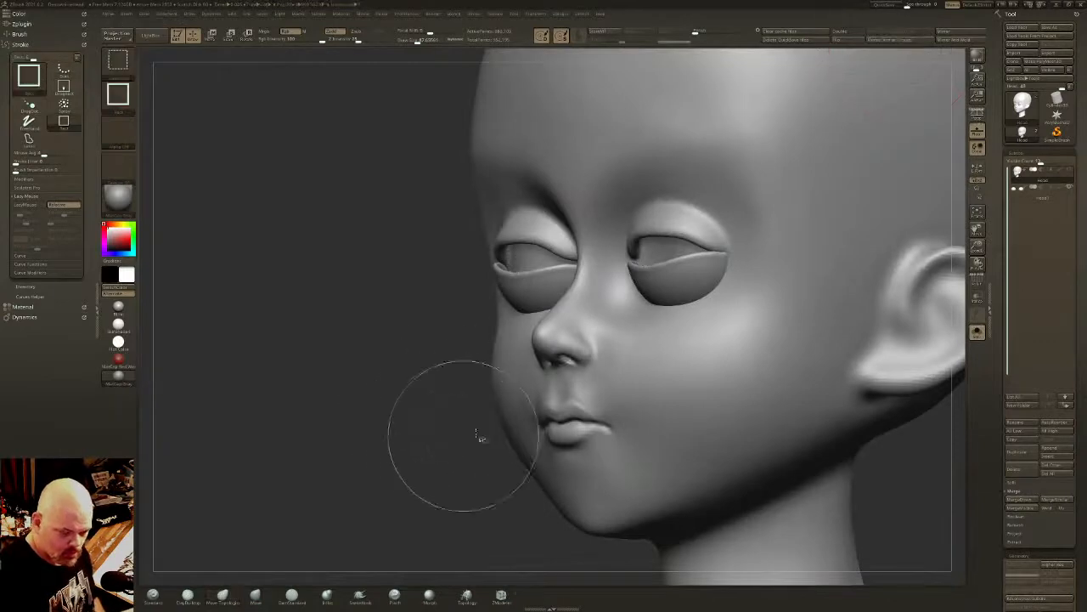
pyautogui.keyDown('ctrl'); pyautogui.keyDown('shift'); pyautogui.click(684, 270); pyautogui.keyUp('shift'); pyautogui.keyUp('ctrl')
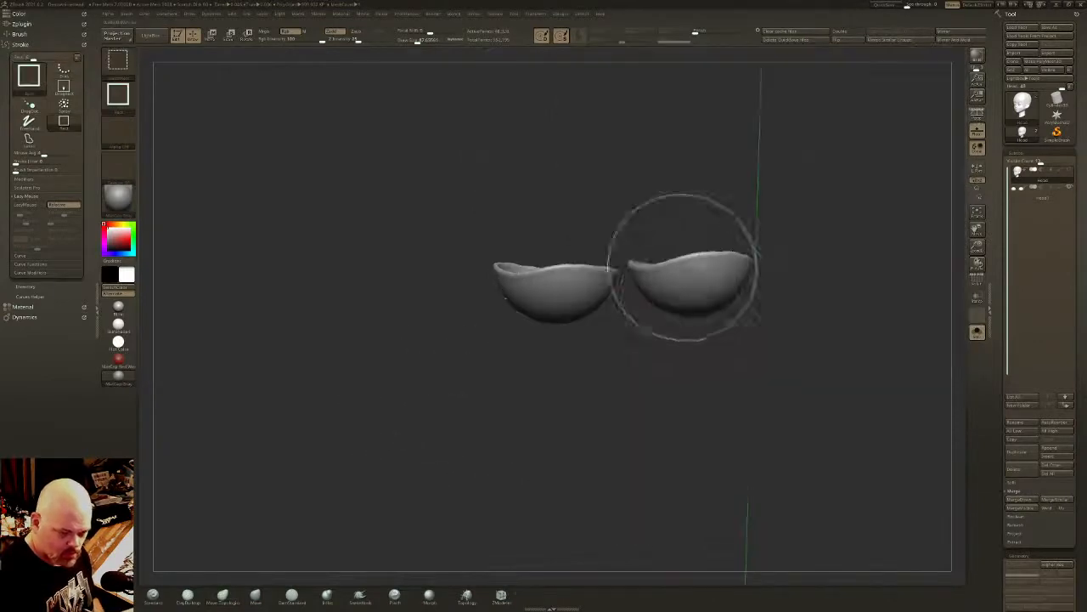
pyautogui.keyDown('ctrl'); pyautogui.keyDown('shift'); pyautogui.click(739, 212); pyautogui.keyUp('shift'); pyautogui.keyUp('ctrl')
pyautogui.keyDown('ctrl'); pyautogui.click(924, 469); pyautogui.keyUp('ctrl')
pyautogui.click(977, 332)
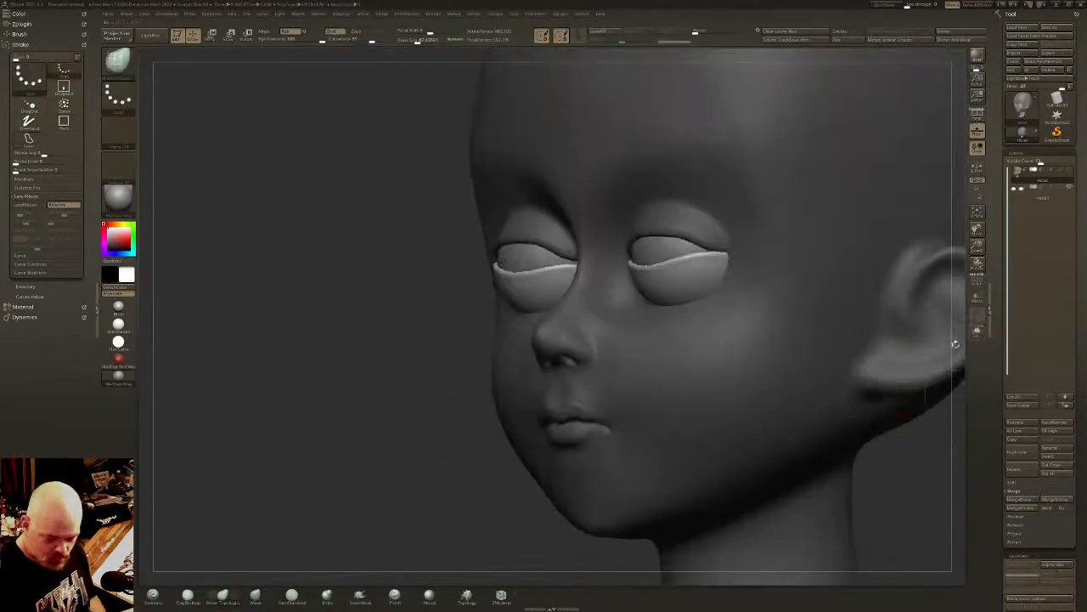
# - Rotate the unmasked lower eyelids downward around the eyeballs with the gizmo, and clear the mask
pyautogui.press('w')
pyautogui.moveTo(668, 226); pyautogui.dragTo(674, 267)
pyautogui.press('q')
pyautogui.moveTo(650, 344); pyautogui.dragTo(726, 357, button='right')
pyautogui.press('w')
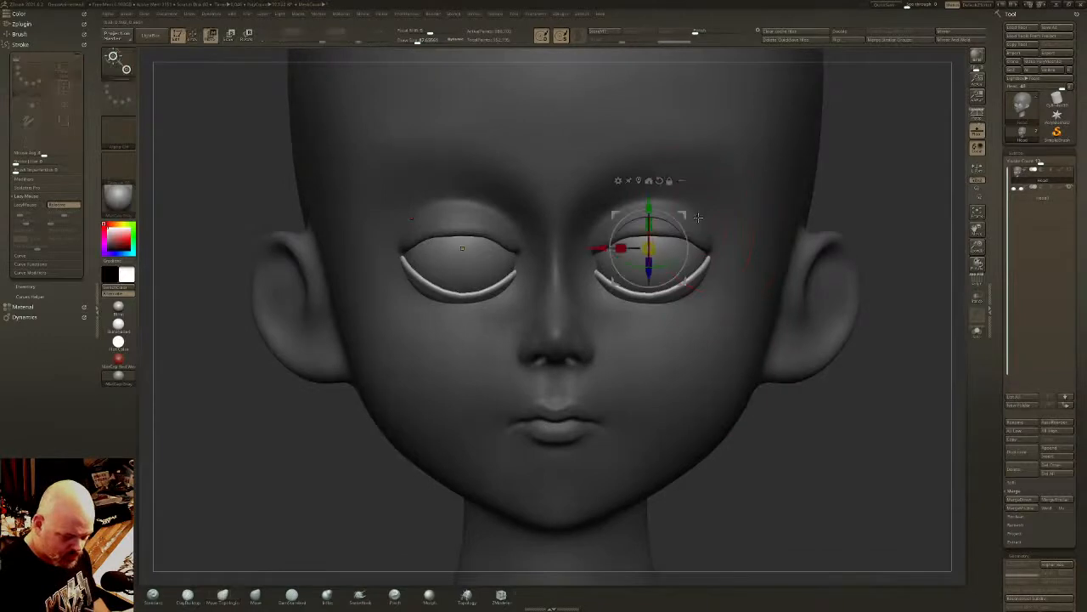
pyautogui.moveTo(671, 214)
pyautogui.mouseDown()
pyautogui.moveTo(671, 225)
pyautogui.moveTo(653, 227)
pyautogui.mouseUp()
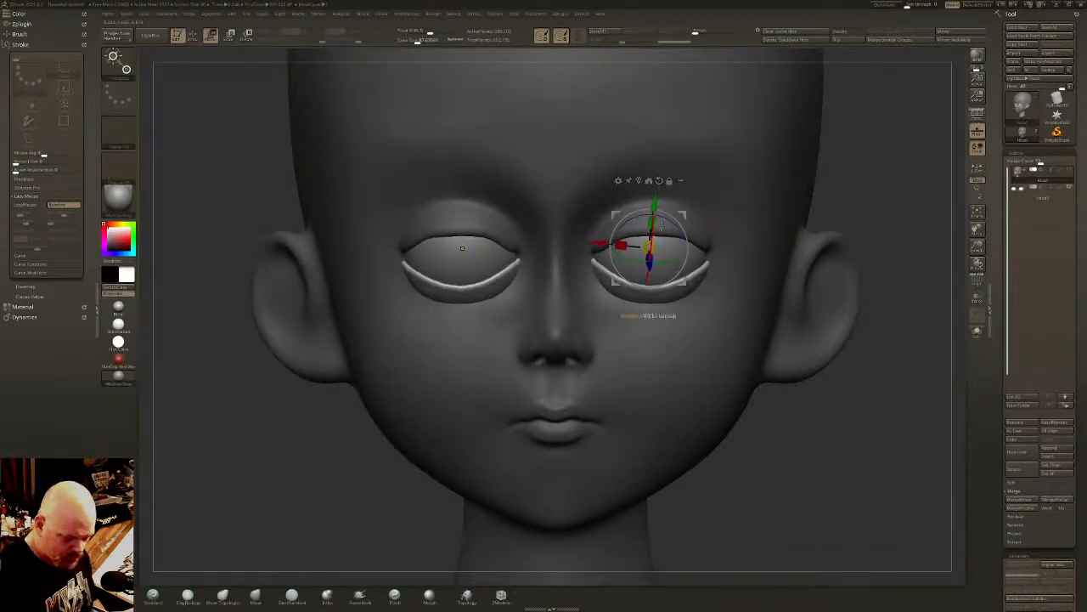
pyautogui.press('q')
pyautogui.press('3')
pyautogui.hotkey('ctrl', 'shift', 'a')
# - Shape the lower eyelid rims and corners to meet the upper lids using Move Topological with a smaller draw size
pyautogui.moveTo(719, 261); pyautogui.dragTo(607, 261, button='right')
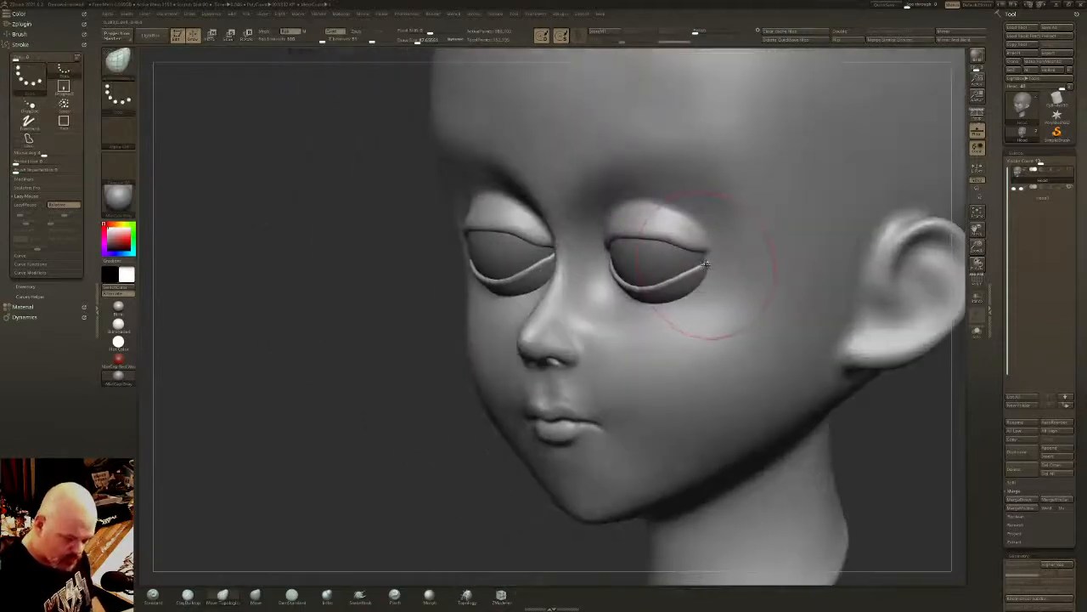
pyautogui.moveTo(708, 263); pyautogui.dragTo(713, 245)
pyautogui.moveTo(716, 239); pyautogui.dragTo(625, 255, button='right')
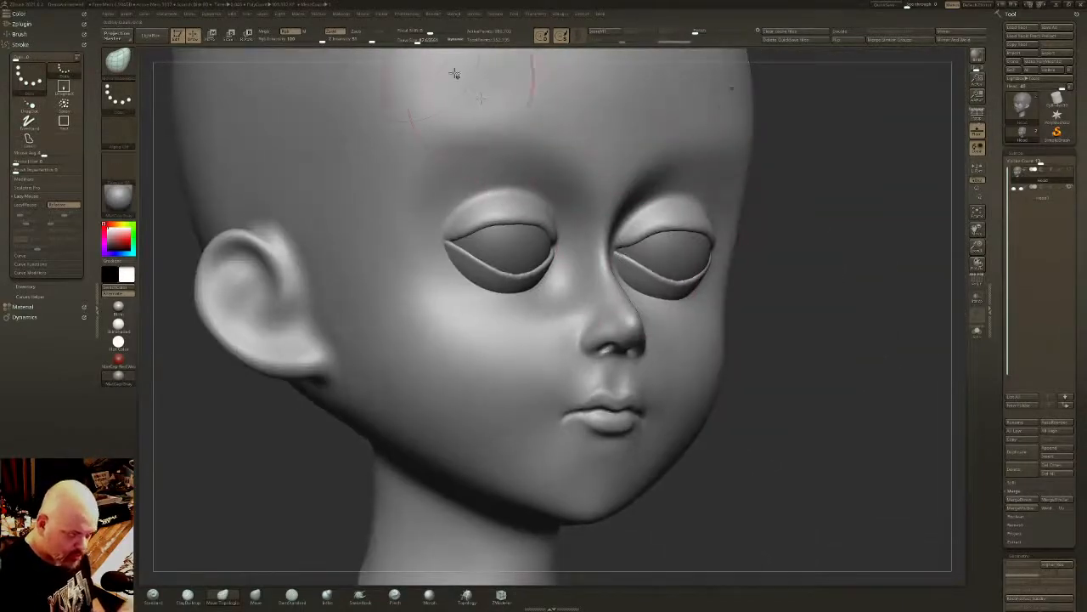
pyautogui.click(410, 41)
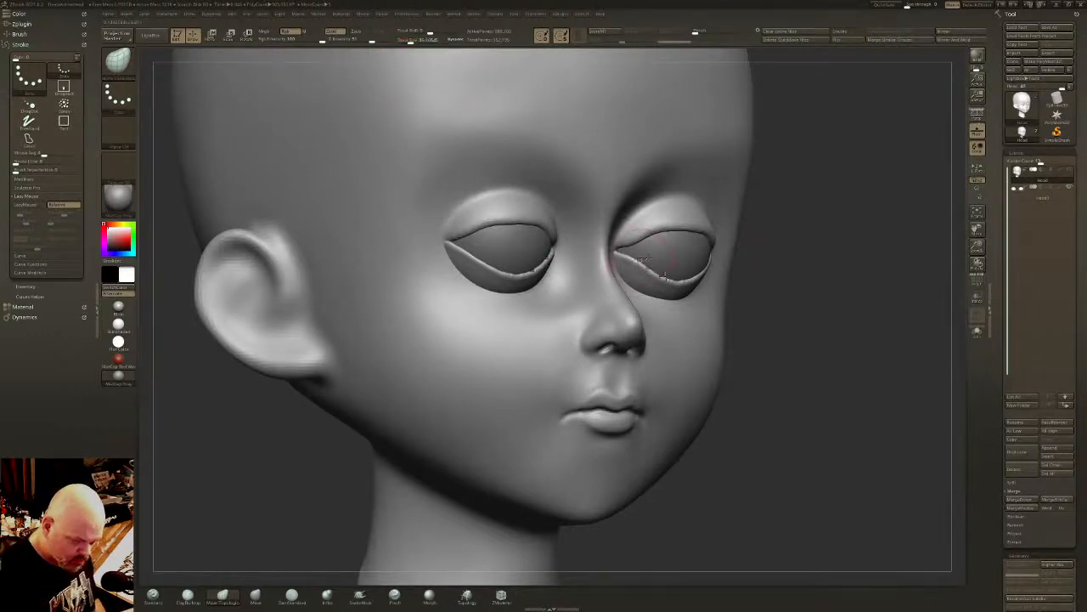
pyautogui.moveTo(638, 265); pyautogui.dragTo(675, 286, button='right')
pyautogui.keyDown('shift'); pyautogui.moveTo(758, 286); pyautogui.dragTo(807, 323, button='right'); pyautogui.keyUp('shift')
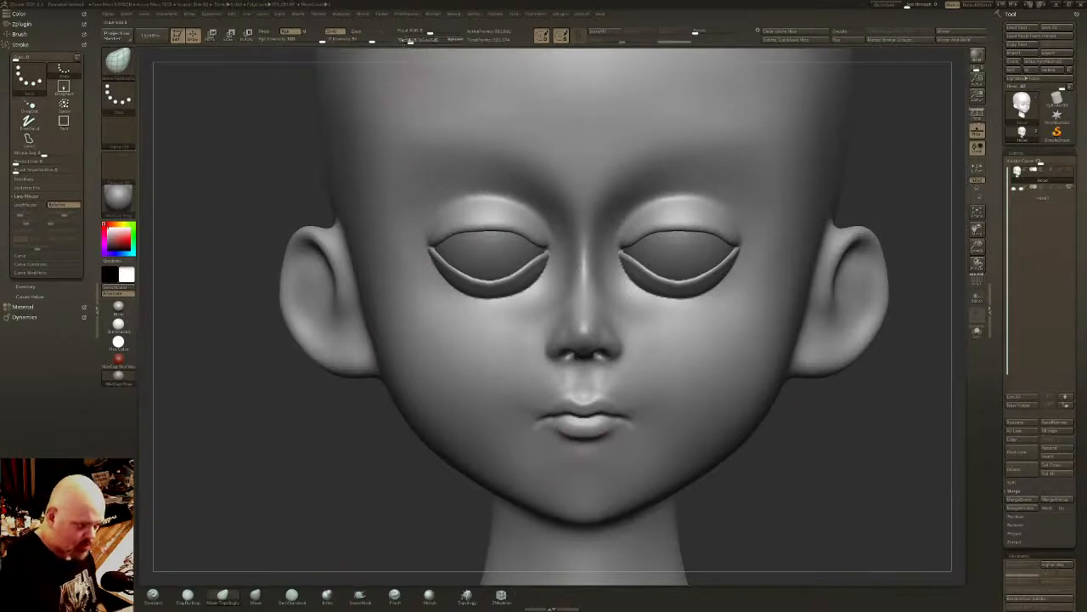
pyautogui.moveTo(673, 223); pyautogui.dragTo(742, 249, button='right')
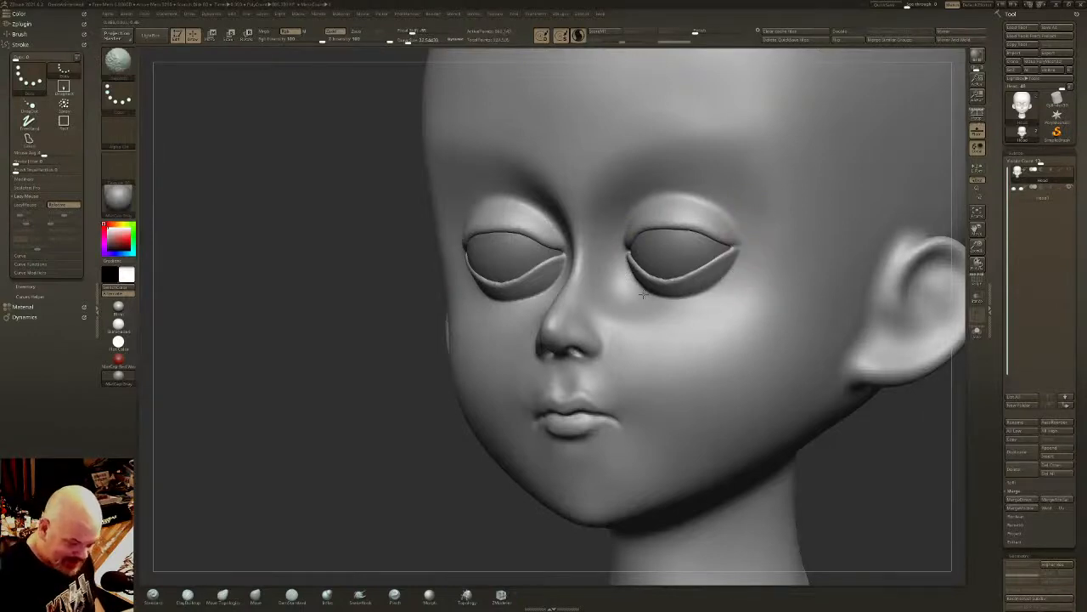
pyautogui.moveTo(697, 206)
pyautogui.keyDown('shift'); pyautogui.mouseDown(button='right')
pyautogui.moveTo(721, 238)
pyautogui.moveTo(701, 304)
pyautogui.moveTo(707, 273)
pyautogui.mouseUp(button='right'); pyautogui.keyUp('shift')
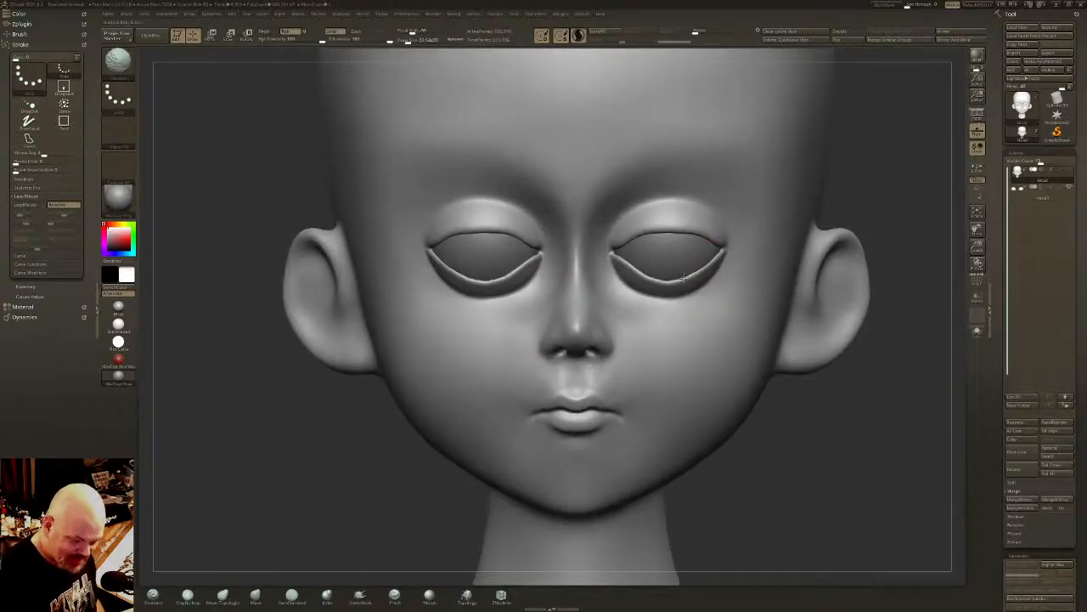
# - Turn on perspective distortion and check the whole head from three-quarter and side angles
pyautogui.scroll(-6, 1085, 334)
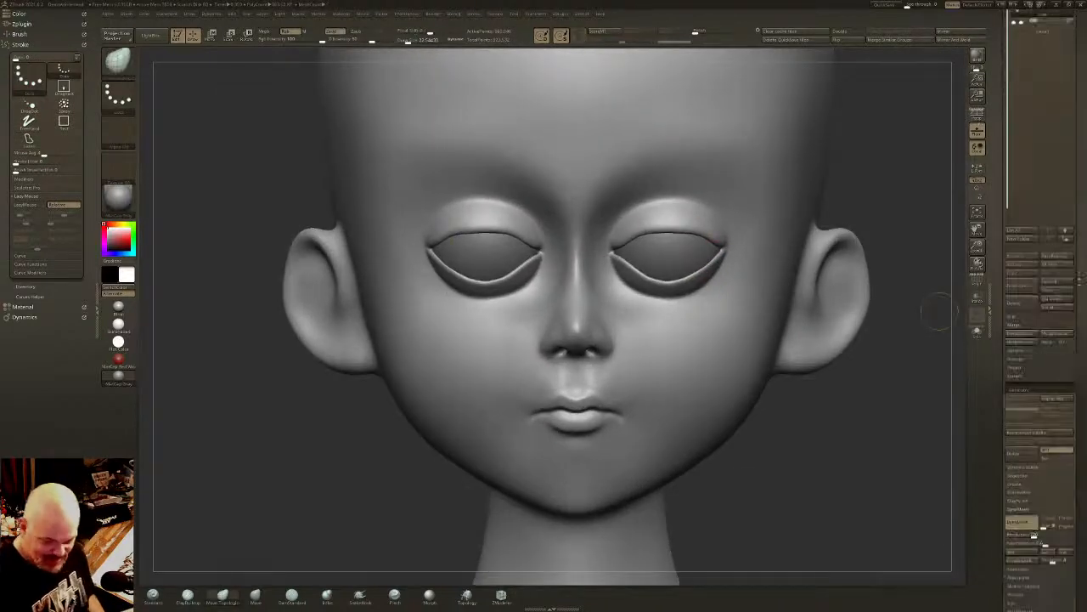
pyautogui.moveTo(1085, 334); pyautogui.dragTo(1085, 324)
pyautogui.keyDown('ctrl'); pyautogui.moveTo(756, 254); pyautogui.dragTo(702, 361, button='right'); pyautogui.keyUp('ctrl')
pyautogui.press('p')
pyautogui.keyDown('alt'); pyautogui.moveTo(702, 361); pyautogui.dragTo(790, 404, button='right'); pyautogui.keyUp('alt')
pyautogui.moveTo(746, 347)
pyautogui.mouseDown(button='right')
pyautogui.moveTo(766, 341)
pyautogui.moveTo(656, 362)
pyautogui.moveTo(668, 353)
pyautogui.moveTo(673, 372)
pyautogui.moveTo(629, 378)
pyautogui.moveTo(624, 367)
pyautogui.moveTo(639, 349)
pyautogui.moveTo(637, 371)
pyautogui.moveTo(665, 390)
pyautogui.moveTo(680, 384)
pyautogui.mouseUp(button='right')
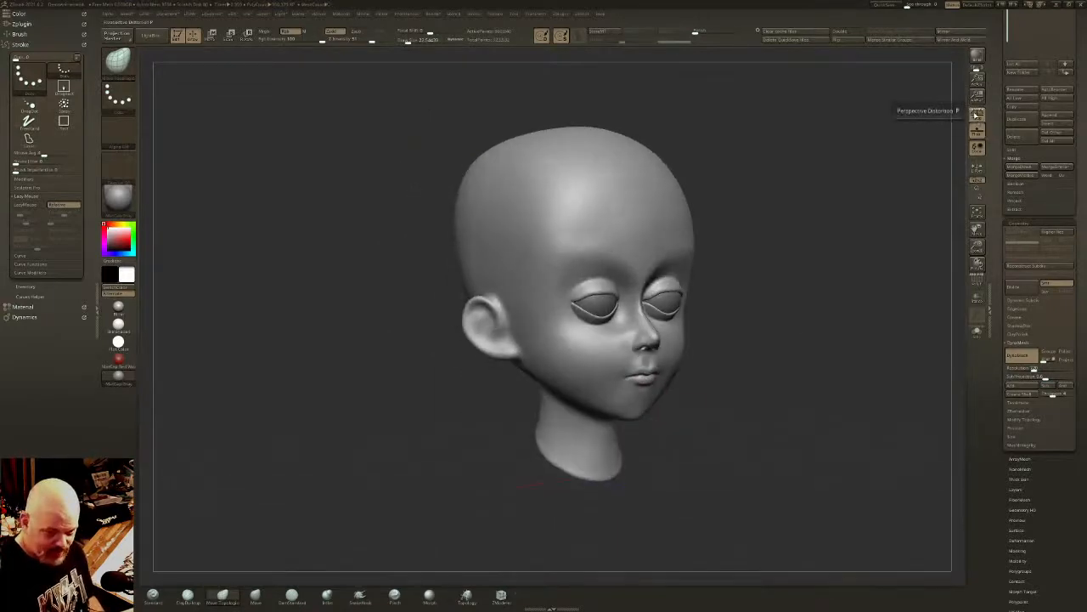
pyautogui.keyDown('alt'); pyautogui.moveTo(841, 228); pyautogui.dragTo(698, 242, button='right'); pyautogui.keyUp('alt')
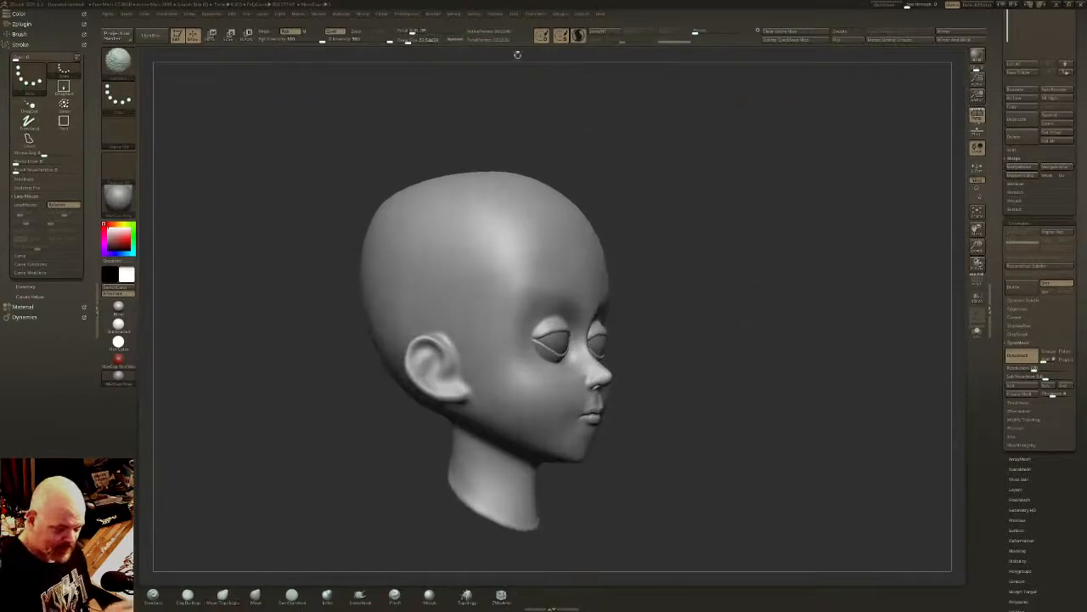
# - Smooth the side, back and crown of the skull with a large Smooth brush to even out its profile
pyautogui.moveTo(463, 81); pyautogui.dragTo(543, 174, button='right')
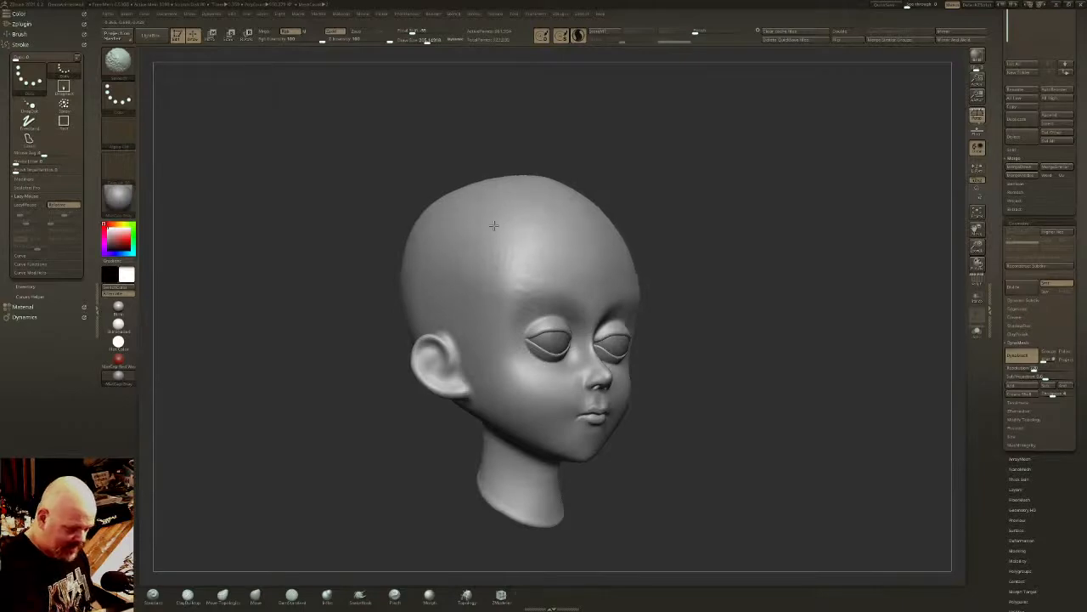
pyautogui.moveTo(432, 223); pyautogui.dragTo(369, 214, button='right')
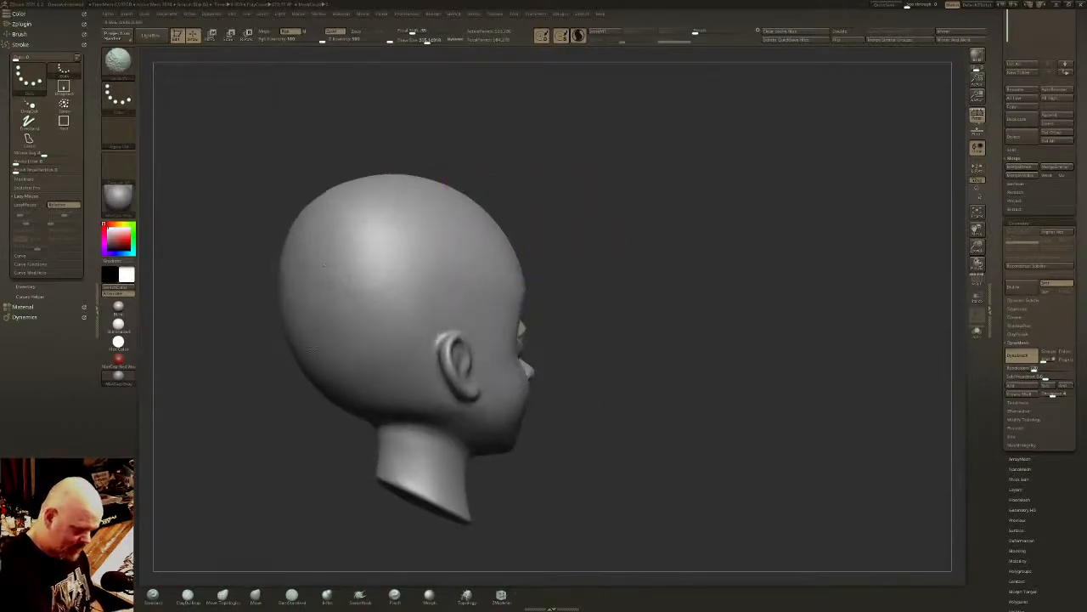
pyautogui.moveTo(320, 215)
pyautogui.mouseDown()
pyautogui.moveTo(312, 242)
pyautogui.moveTo(316, 223)
pyautogui.moveTo(340, 337)
pyautogui.mouseUp()
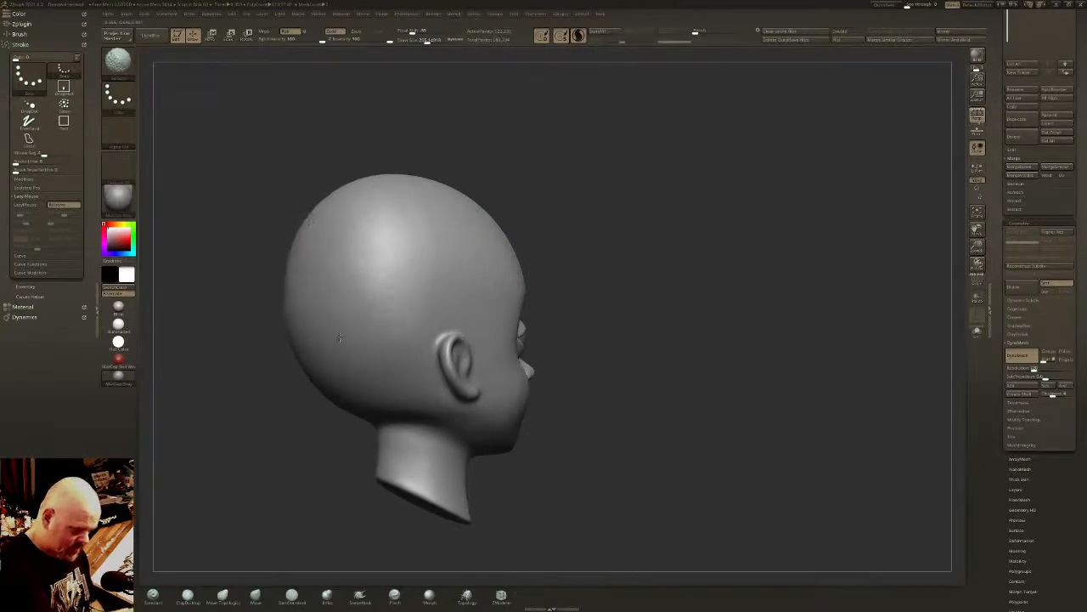
pyautogui.moveTo(395, 280); pyautogui.dragTo(419, 217, button='right')
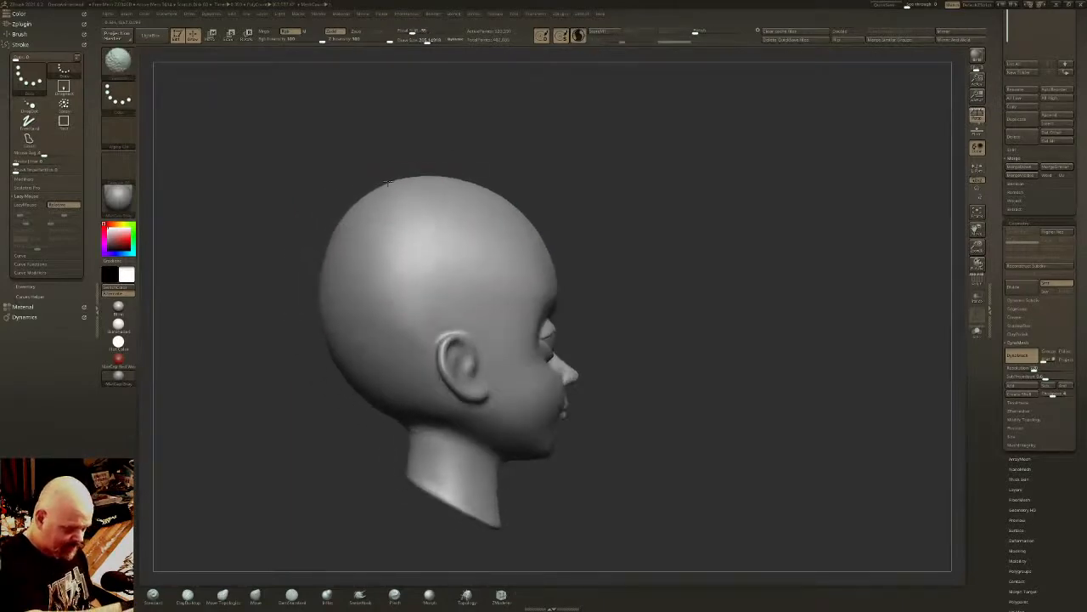
pyautogui.moveTo(388, 182)
pyautogui.mouseDown()
pyautogui.moveTo(482, 200)
pyautogui.moveTo(463, 199)
pyautogui.mouseUp()
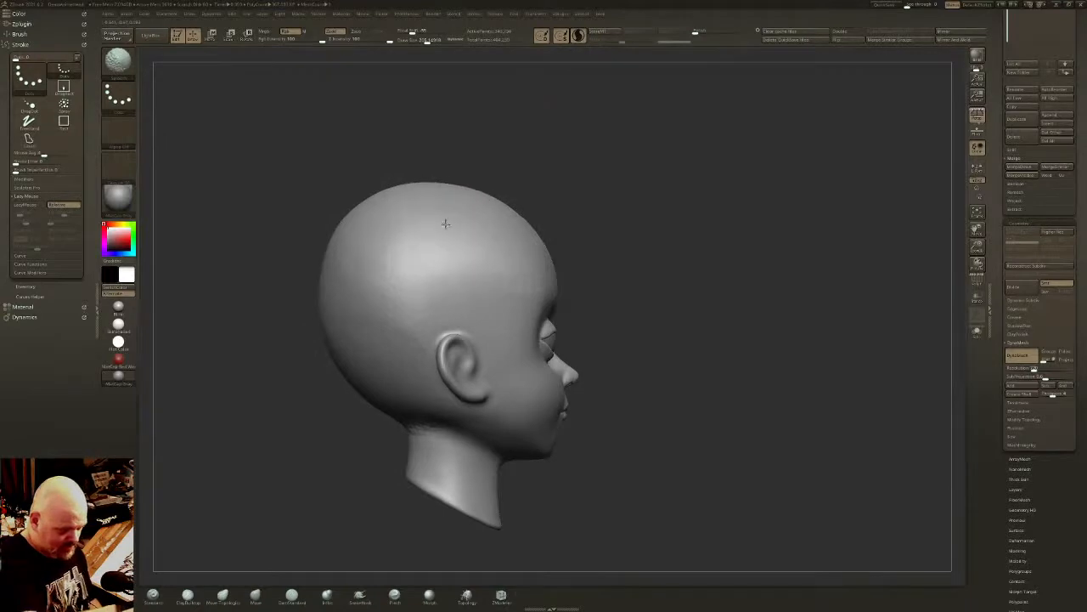
pyautogui.moveTo(371, 235); pyautogui.dragTo(521, 184, button='right')
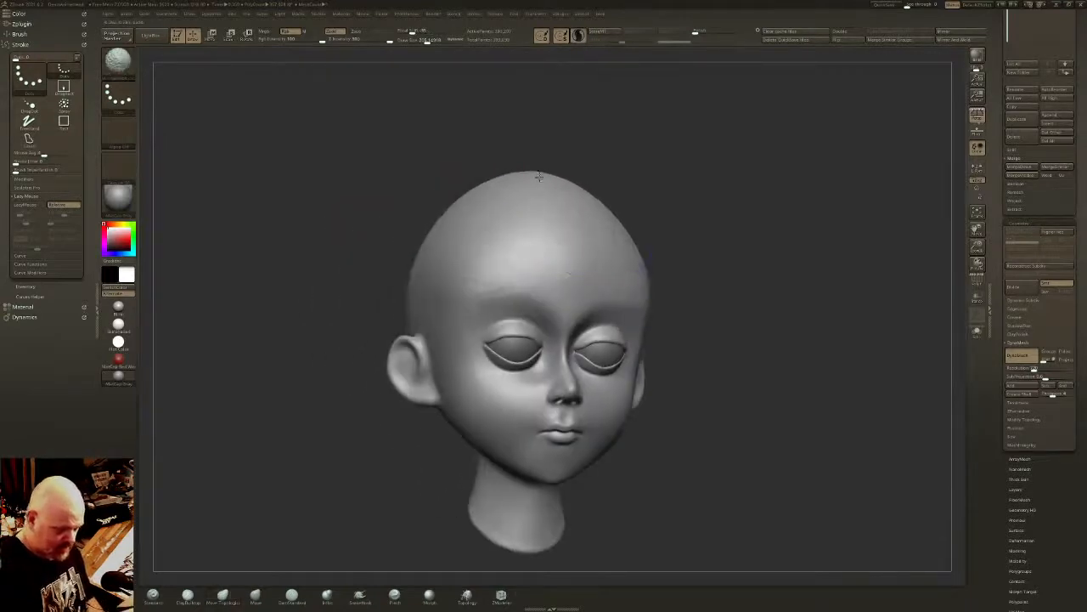
# - Smooth the top of the head and the sides of the forehead from the front
pyautogui.moveTo(520, 184)
pyautogui.mouseDown()
pyautogui.moveTo(510, 207)
pyautogui.moveTo(487, 206)
pyautogui.moveTo(529, 209)
pyautogui.moveTo(512, 184)
pyautogui.mouseUp()
pyautogui.keyDown('shift'); pyautogui.moveTo(750, 257); pyautogui.dragTo(750, 270, button='right'); pyautogui.keyUp('shift')
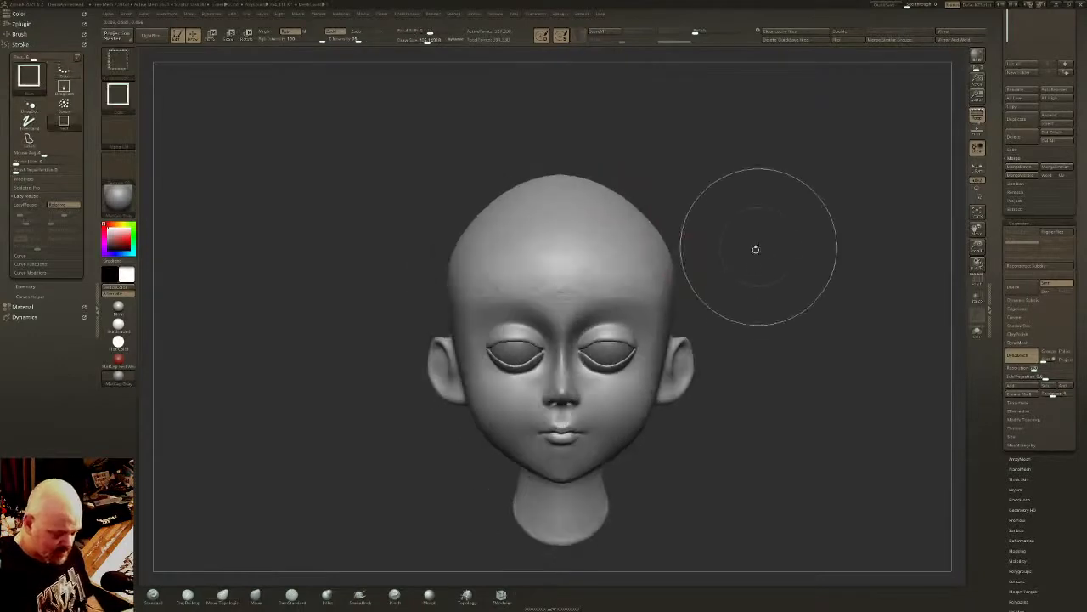
pyautogui.keyDown('shift'); pyautogui.moveTo(560, 178); pyautogui.dragTo(584, 180); pyautogui.keyUp('shift')
pyautogui.moveTo(680, 224); pyautogui.dragTo(627, 228, button='right')
pyautogui.keyDown('shift'); pyautogui.moveTo(650, 261); pyautogui.dragTo(640, 265); pyautogui.keyUp('shift')
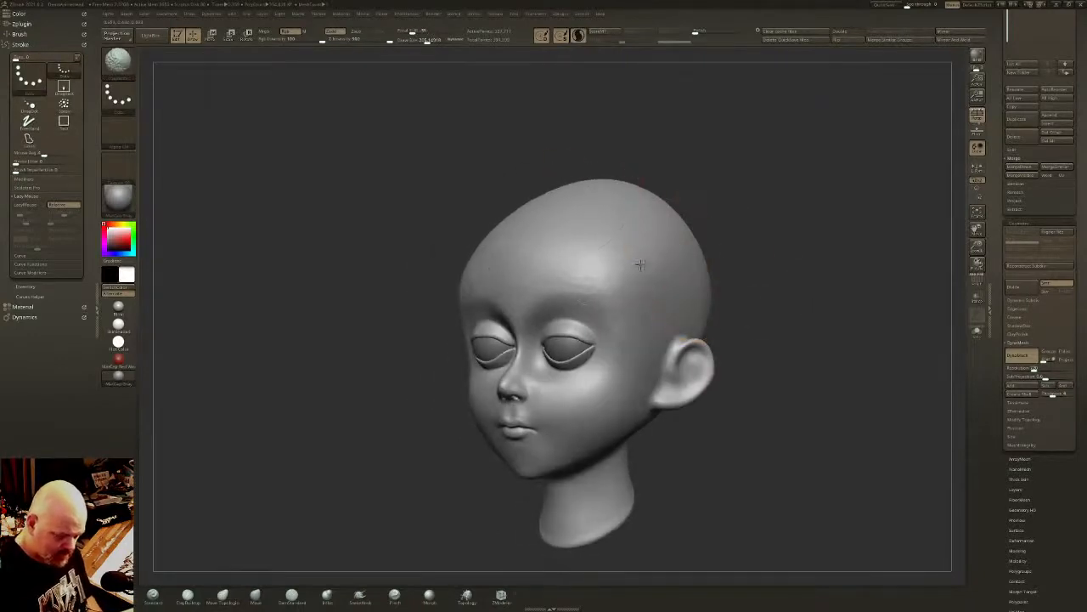
# - Reshape the top of the skull using Move Topological with a larger draw size
pyautogui.moveTo(429, 40); pyautogui.dragTo(420, 40)
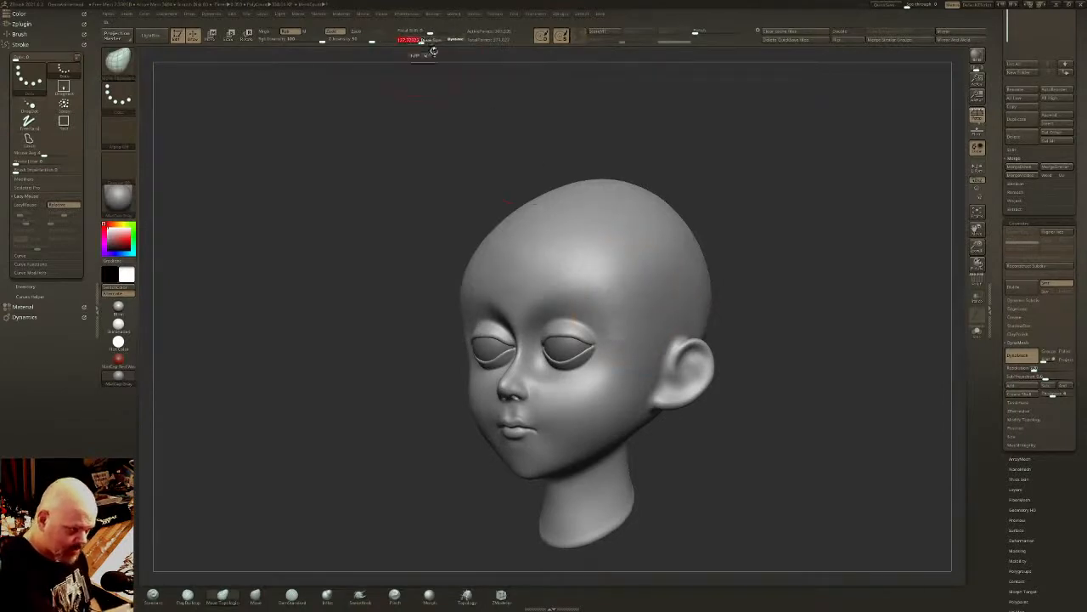
pyautogui.keyDown('shift'); pyautogui.moveTo(606, 175); pyautogui.dragTo(591, 176); pyautogui.keyUp('shift')
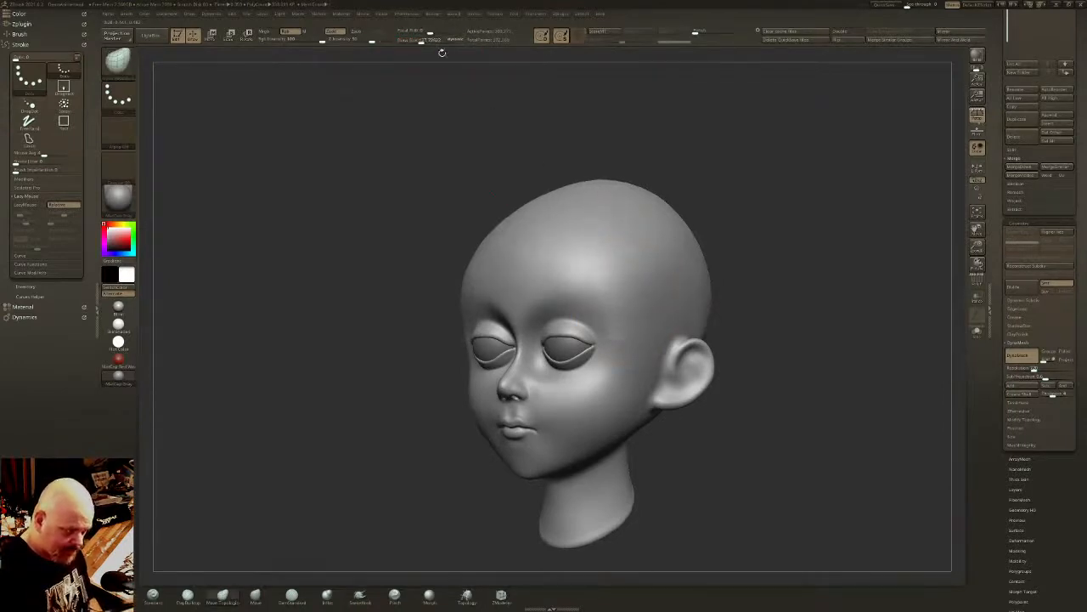
pyautogui.moveTo(421, 40); pyautogui.dragTo(429, 40)
pyautogui.moveTo(634, 200)
pyautogui.keyDown('shift'); pyautogui.mouseDown()
pyautogui.moveTo(623, 186)
pyautogui.moveTo(595, 197)
pyautogui.moveTo(656, 224)
pyautogui.moveTo(586, 209)
pyautogui.mouseUp(); pyautogui.keyUp('shift')
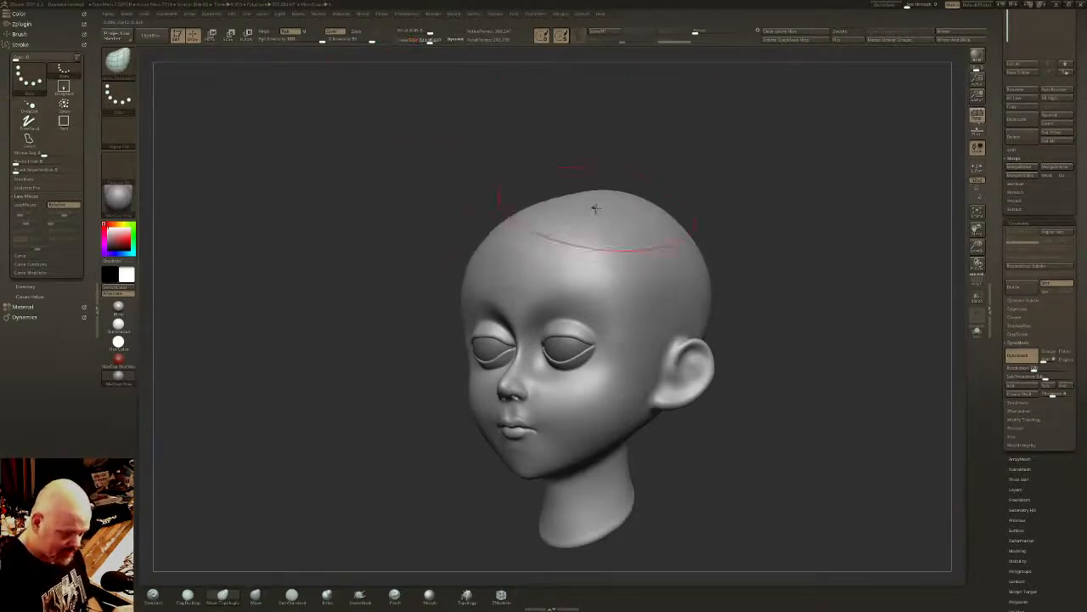
pyautogui.moveTo(564, 222)
pyautogui.mouseDown()
pyautogui.moveTo(558, 206)
pyautogui.moveTo(646, 208)
pyautogui.mouseUp()
pyautogui.moveTo(737, 212)
pyautogui.mouseDown()
pyautogui.moveTo(667, 216)
pyautogui.moveTo(695, 220)
pyautogui.moveTo(656, 209)
pyautogui.moveTo(706, 342)
pyautogui.moveTo(727, 232)
pyautogui.moveTo(696, 320)
pyautogui.moveTo(701, 228)
pyautogui.mouseUp()
pyautogui.keyDown('shift'); pyautogui.moveTo(756, 194); pyautogui.dragTo(776, 242); pyautogui.keyUp('shift')
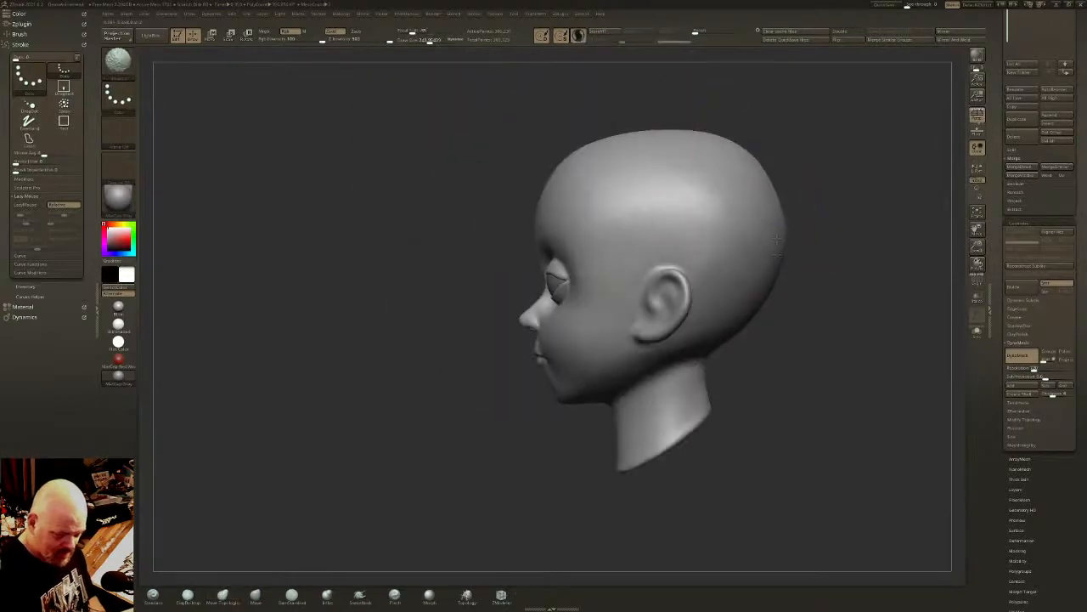
# - Refine and smooth the upper forehead in side view with a smaller draw size
pyautogui.moveTo(741, 208)
pyautogui.keyDown('shift'); pyautogui.mouseDown()
pyautogui.moveTo(698, 177)
pyautogui.moveTo(711, 178)
pyautogui.mouseUp(); pyautogui.keyUp('shift')
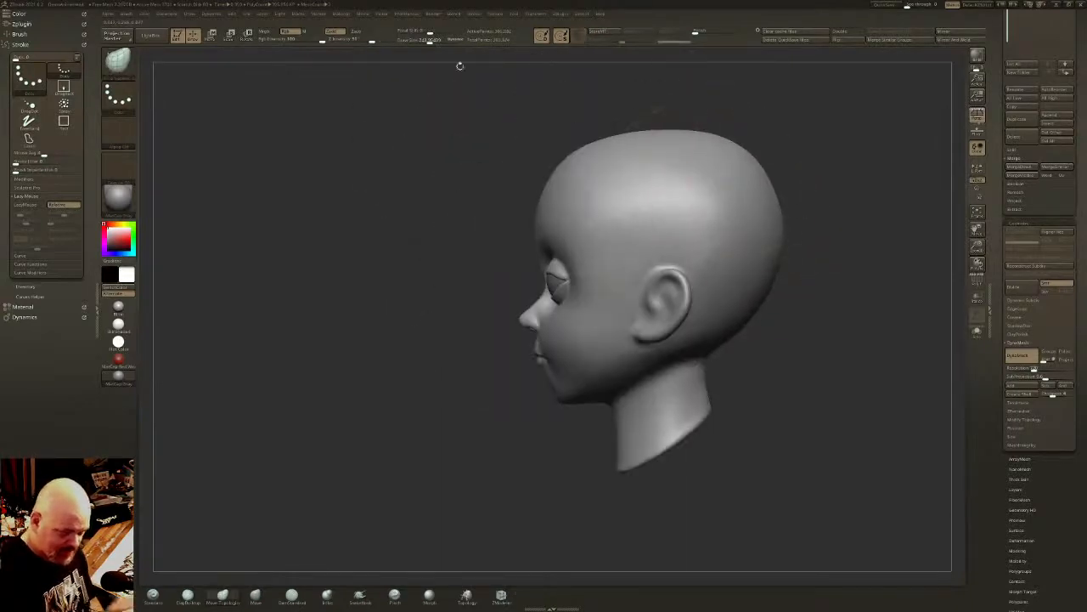
pyautogui.moveTo(431, 41); pyautogui.dragTo(423, 41)
pyautogui.keyDown('shift'); pyautogui.moveTo(607, 167); pyautogui.dragTo(616, 150); pyautogui.keyUp('shift')
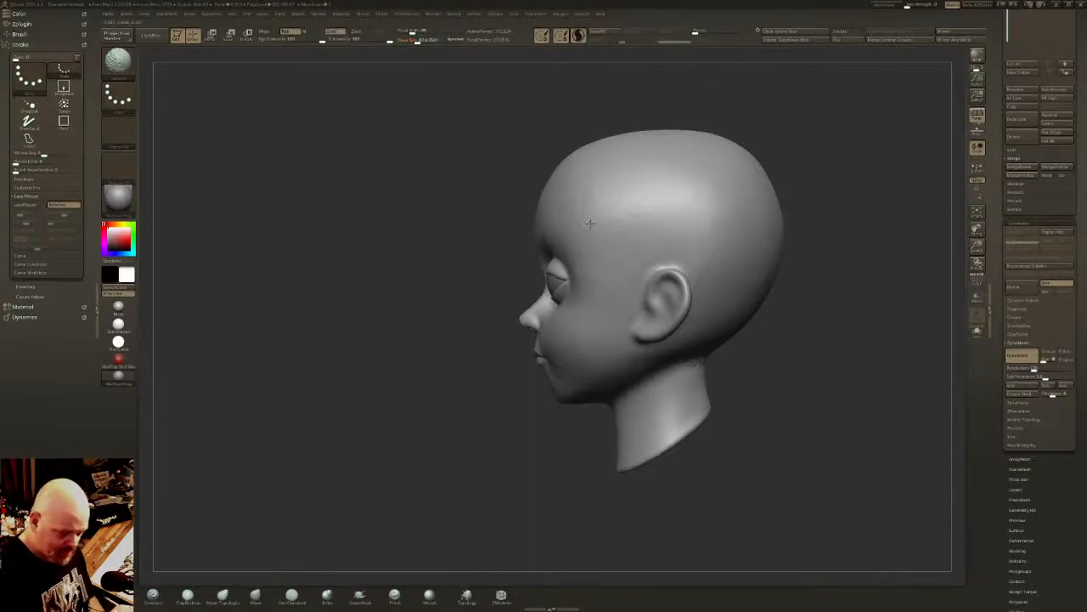
pyautogui.moveTo(647, 159); pyautogui.dragTo(598, 181, button='right')
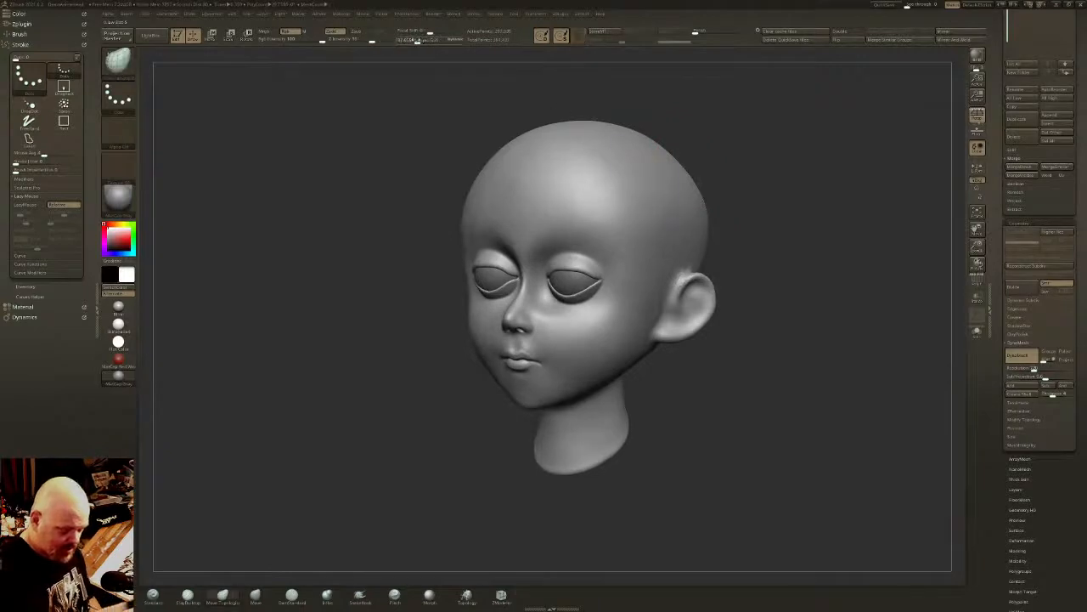
# - Reshape the area between the ears and the neck from behind with Move Topological, and smooth it
pyautogui.moveTo(739, 194)
pyautogui.mouseDown(button='right')
pyautogui.moveTo(476, 218)
pyautogui.moveTo(486, 192)
pyautogui.mouseUp(button='right')
pyautogui.click(425, 41)
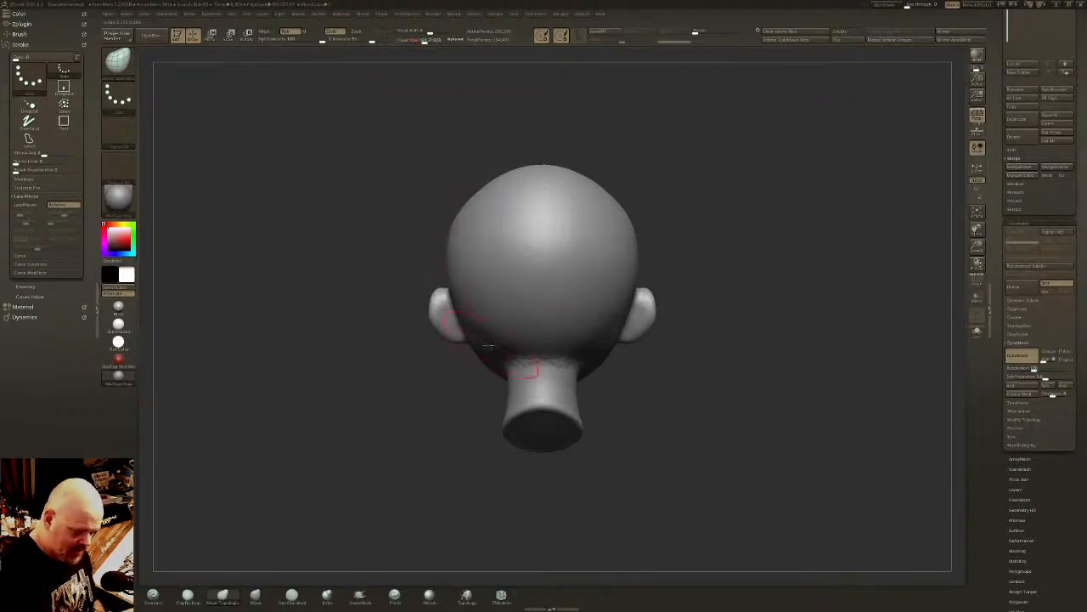
pyautogui.moveTo(485, 344); pyautogui.dragTo(479, 340)
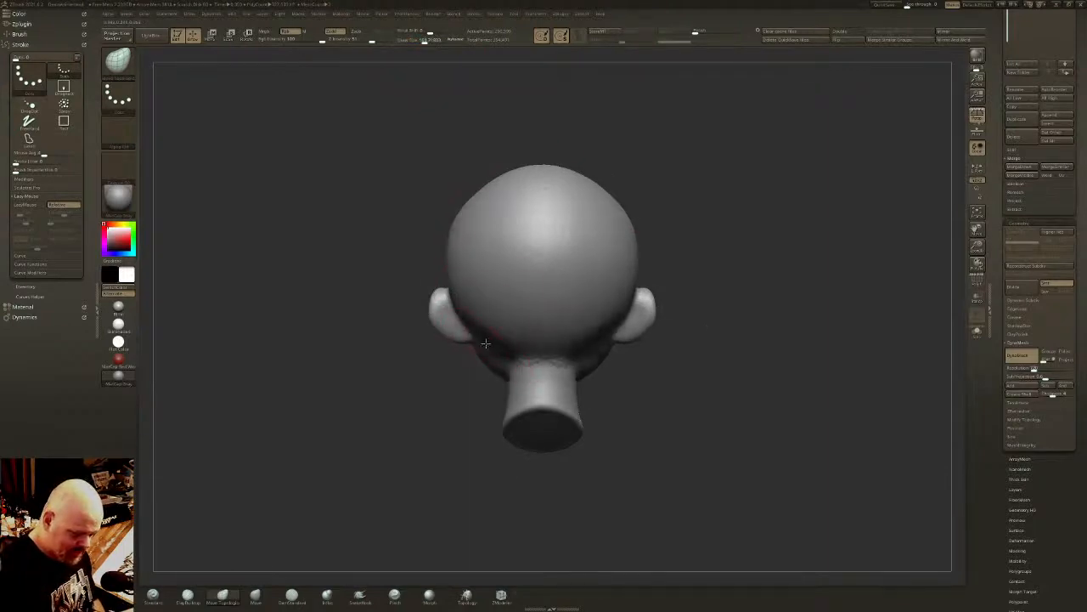
pyautogui.press('shift')
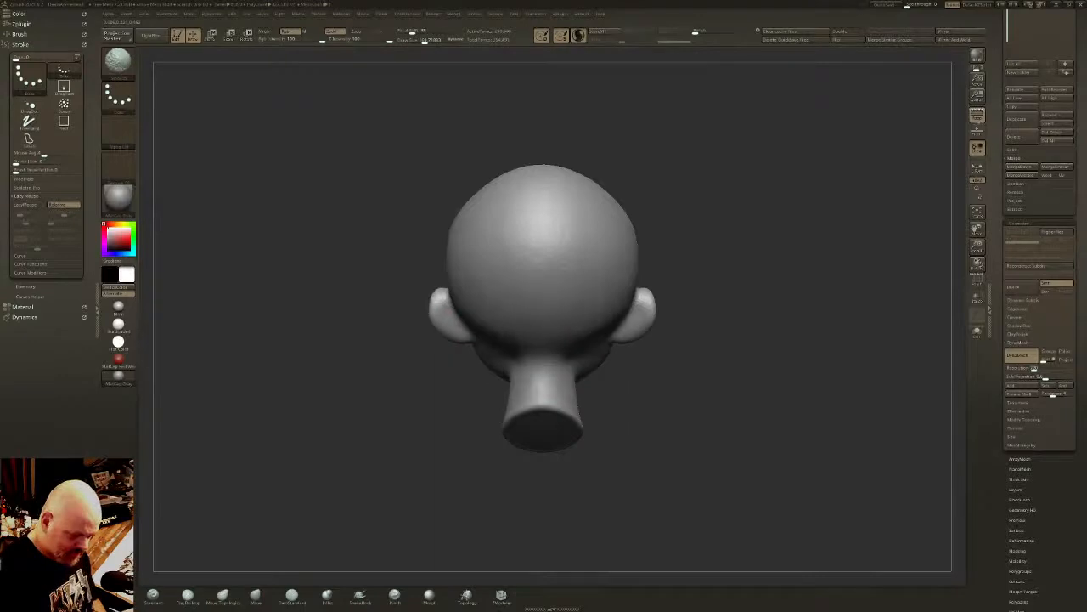
pyautogui.moveTo(361, 336); pyautogui.dragTo(585, 296)
# - Smooth the front edge and inner surface of the ear with a smaller draw size
pyautogui.click(420, 41)
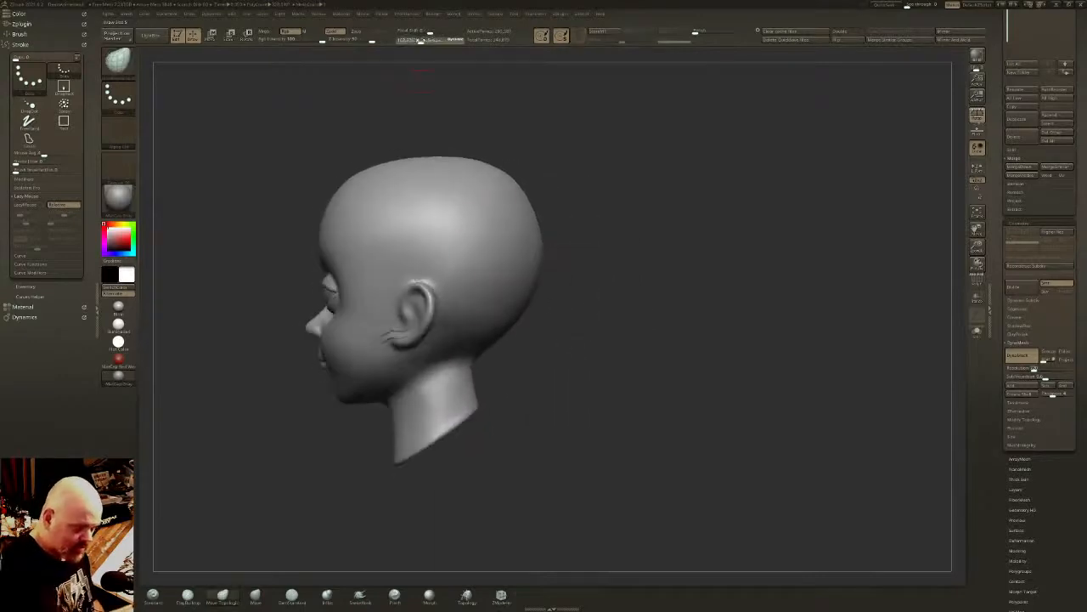
pyautogui.moveTo(556, 361); pyautogui.dragTo(646, 352)
pyautogui.keyDown('shift'); pyautogui.moveTo(443, 326); pyautogui.dragTo(396, 338); pyautogui.keyUp('shift')
pyautogui.press('ctrl')
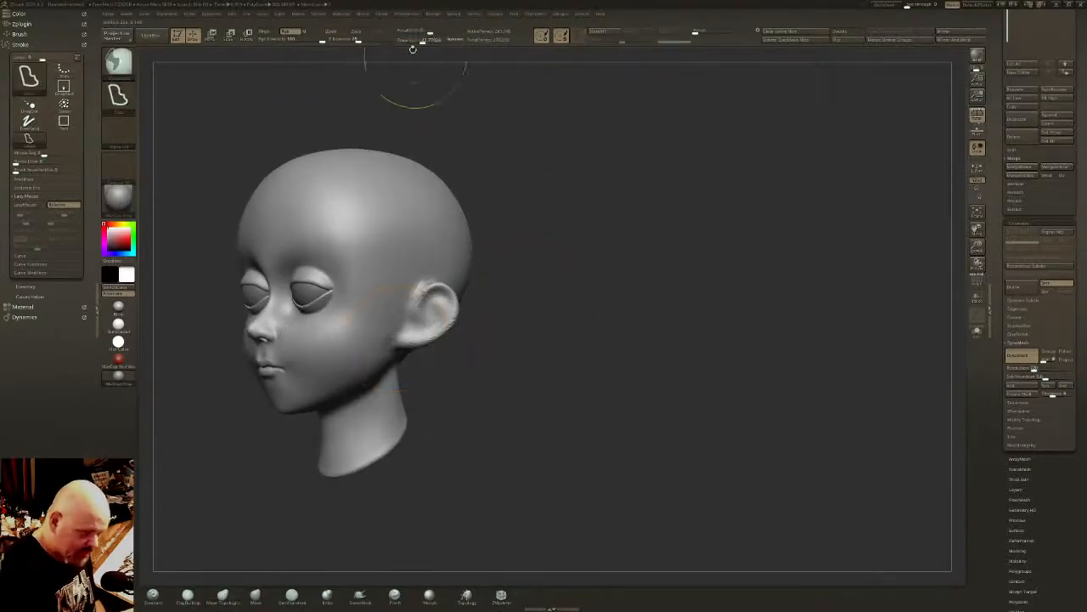
pyautogui.click(413, 41)
pyautogui.press('shift')
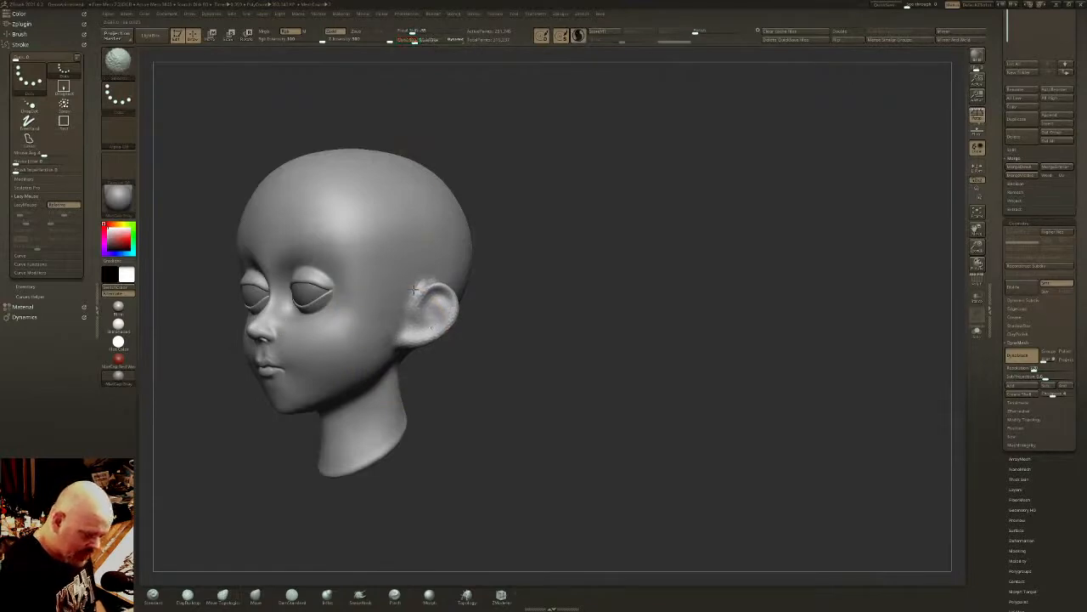
pyautogui.moveTo(414, 290)
pyautogui.keyDown('shift'); pyautogui.mouseDown()
pyautogui.moveTo(440, 306)
pyautogui.moveTo(434, 283)
pyautogui.mouseUp(); pyautogui.keyUp('shift')
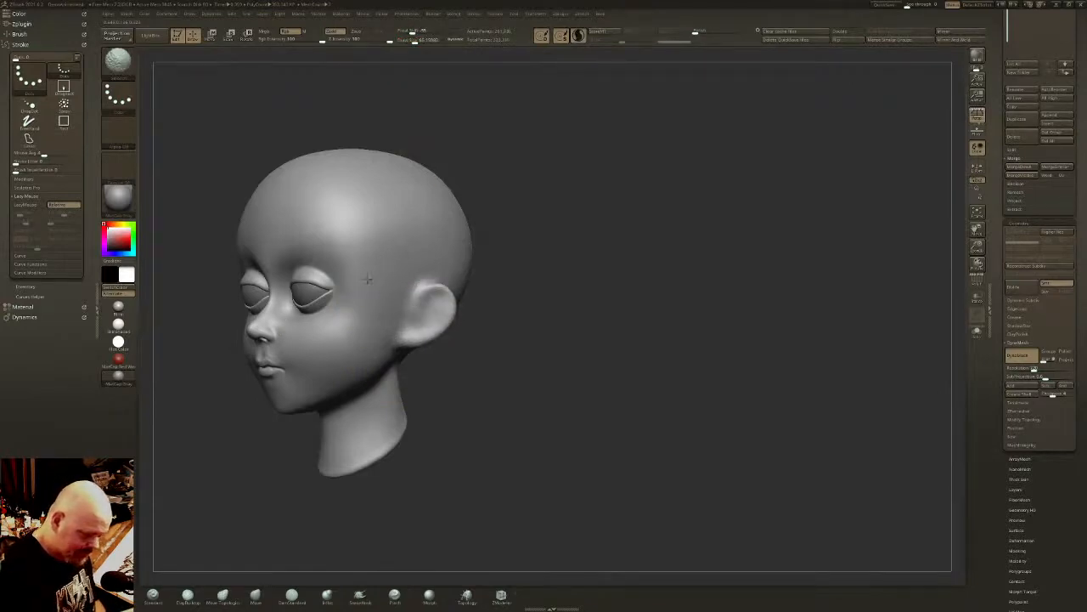
pyautogui.moveTo(368, 279)
pyautogui.mouseDown(button='right')
pyautogui.moveTo(712, 291)
pyautogui.moveTo(679, 290)
pyautogui.mouseUp(button='right')
# - Carve the crease where the back of the ear meets the head with the DamStandard brush
pyautogui.click(291, 595)
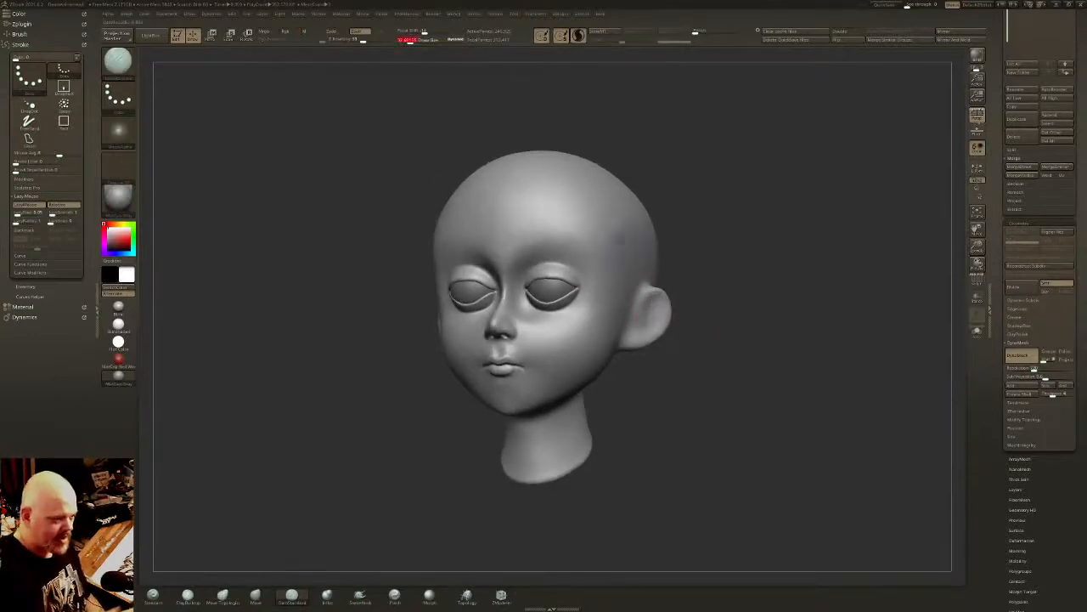
pyautogui.moveTo(720, 265)
pyautogui.mouseDown(button='right')
pyautogui.moveTo(694, 325)
pyautogui.moveTo(690, 392)
pyautogui.mouseUp(button='right')
pyautogui.moveTo(682, 281); pyautogui.dragTo(631, 289)
pyautogui.moveTo(630, 303); pyautogui.dragTo(542, 327, button='right')
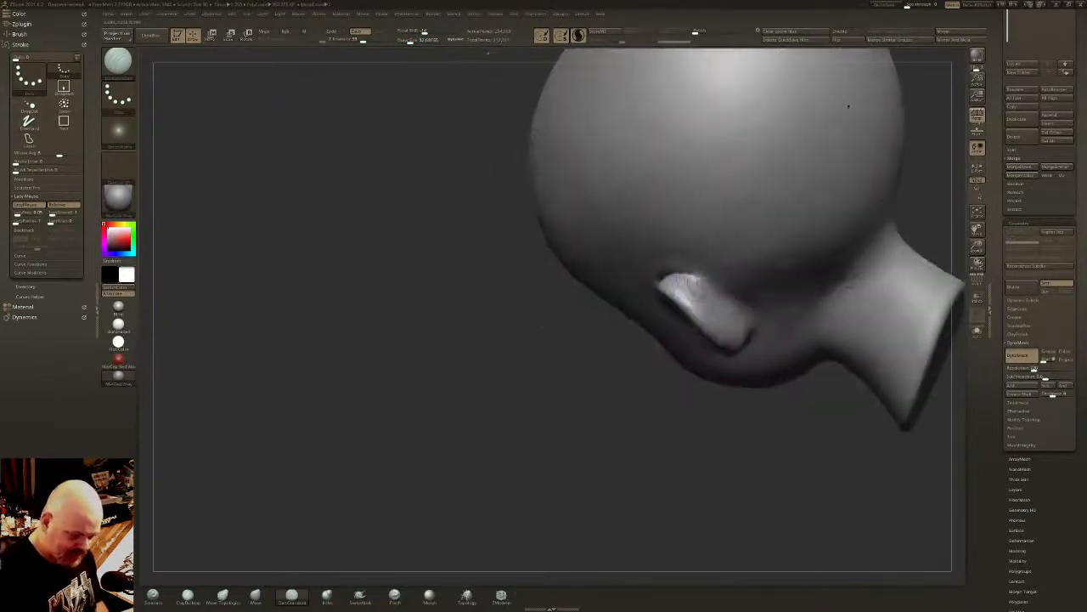
pyautogui.moveTo(667, 277); pyautogui.dragTo(740, 319)
pyautogui.moveTo(697, 282); pyautogui.dragTo(749, 324)
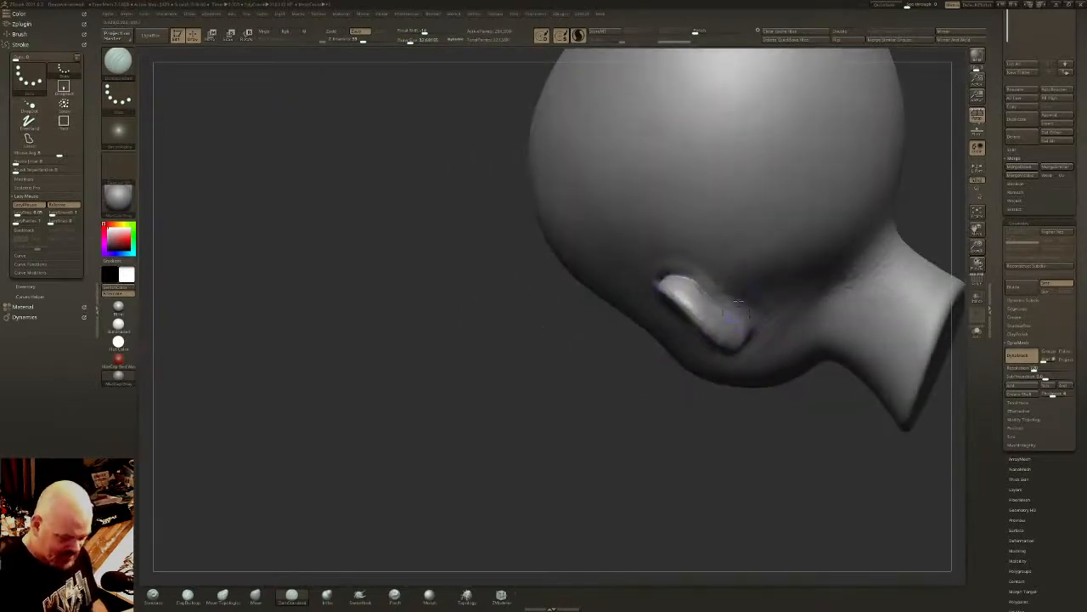
pyautogui.moveTo(750, 323); pyautogui.dragTo(634, 313, button='right')
pyautogui.moveTo(586, 292); pyautogui.dragTo(630, 335)
pyautogui.moveTo(638, 318)
pyautogui.mouseDown(button='right')
pyautogui.moveTo(648, 331)
pyautogui.moveTo(595, 293)
pyautogui.mouseUp(button='right')
pyautogui.hotkey('ctrl', 'z')
pyautogui.hotkey('ctrl', 'z')
pyautogui.hotkey('ctrl', 'z')
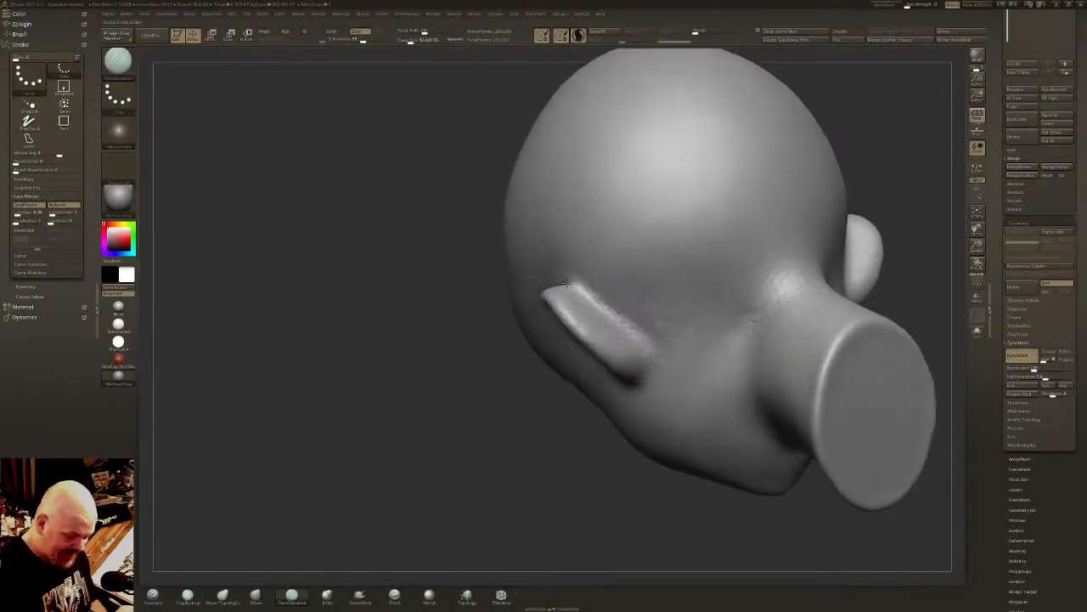
# - Define the crease behind the lower ear with DamStandard and smooth the surface around it
pyautogui.moveTo(622, 336); pyautogui.dragTo(649, 348, button='right')
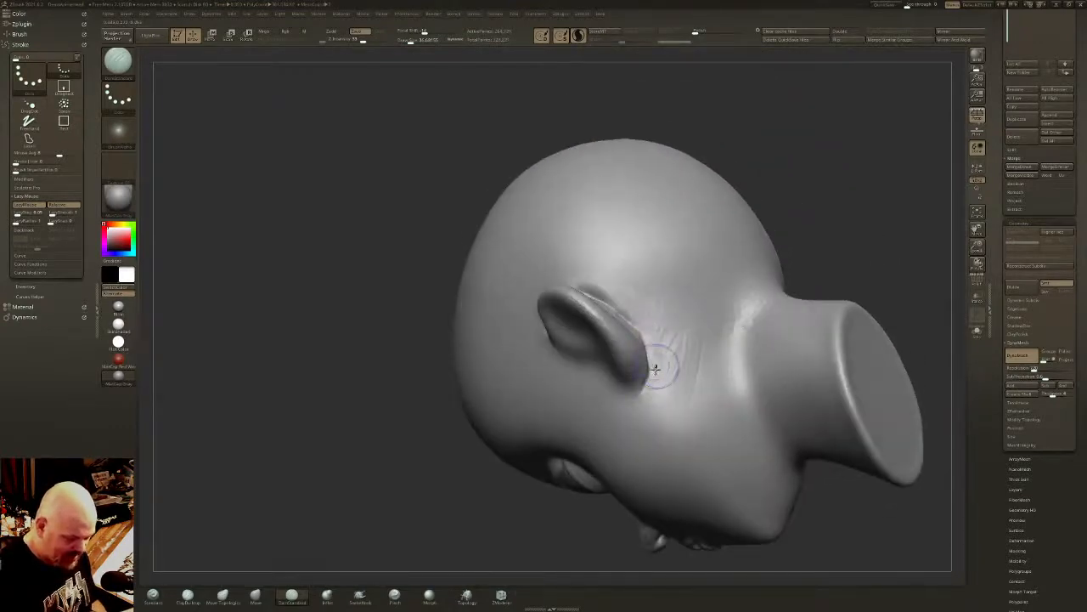
pyautogui.moveTo(645, 362); pyautogui.dragTo(643, 374, button='right')
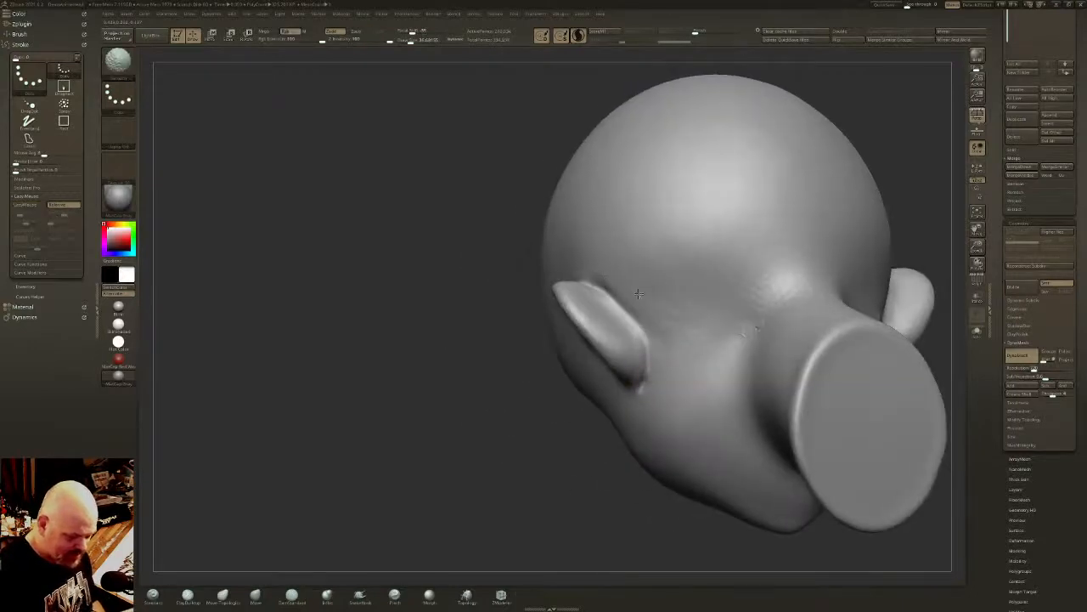
pyautogui.moveTo(639, 339); pyautogui.dragTo(556, 84, button='right')
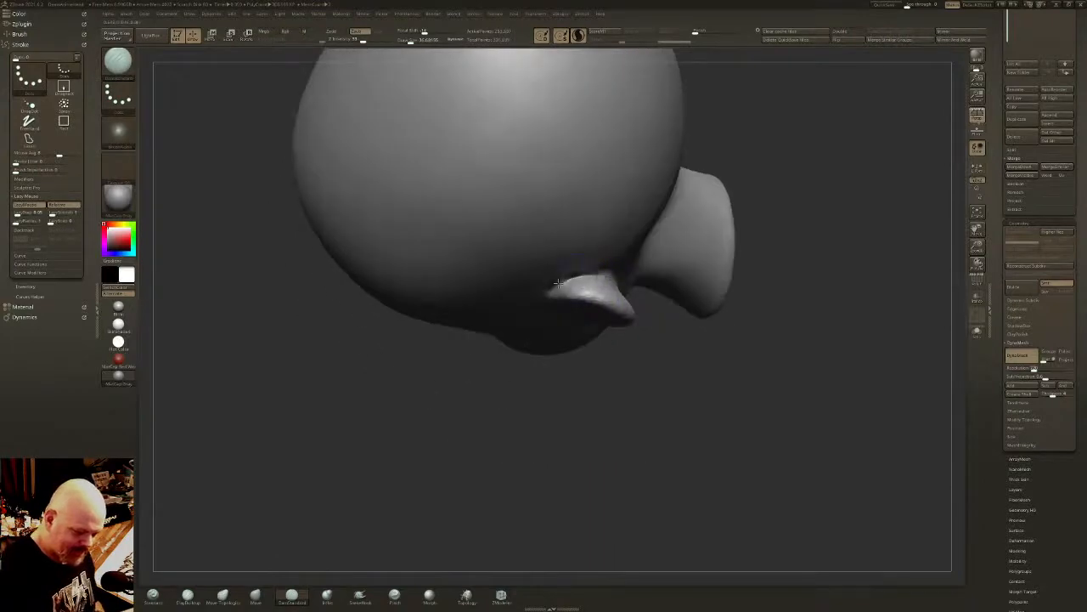
# - Sharpen the junction between the upper ear and the head with DamStandard, and smooth the transition
pyautogui.moveTo(614, 294); pyautogui.dragTo(568, 290, button='right')
pyautogui.moveTo(556, 301)
pyautogui.mouseDown()
pyautogui.moveTo(612, 283)
pyautogui.moveTo(627, 292)
pyautogui.moveTo(626, 311)
pyautogui.mouseUp()
pyautogui.moveTo(616, 289)
pyautogui.mouseDown(button='right')
pyautogui.moveTo(643, 243)
pyautogui.moveTo(638, 204)
pyautogui.mouseUp(button='right')
pyautogui.moveTo(630, 269); pyautogui.dragTo(551, 266)
pyautogui.moveTo(552, 265); pyautogui.dragTo(587, 255, button='right')
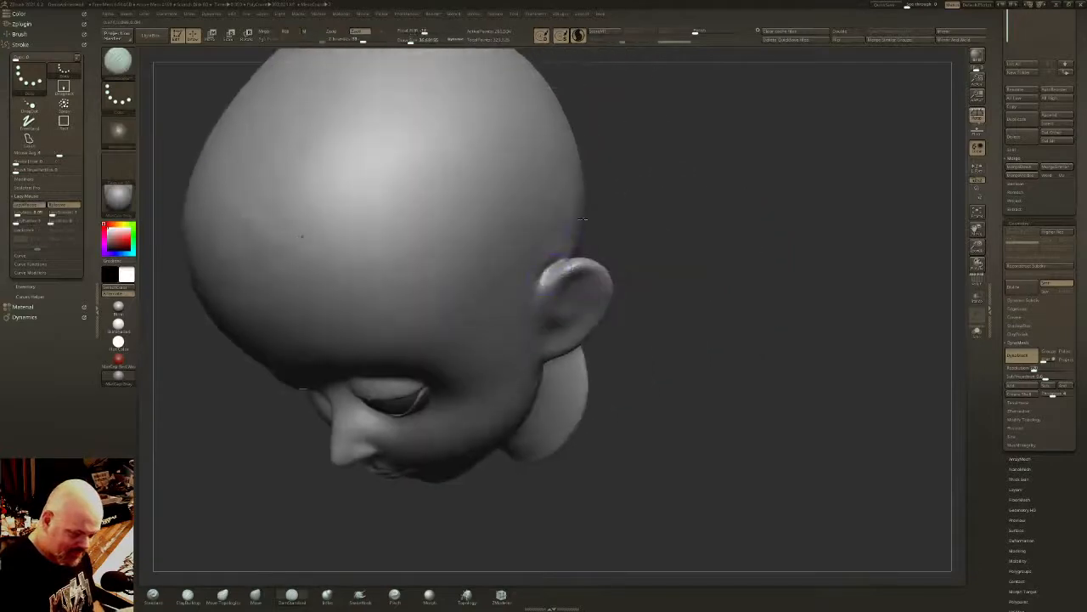
pyautogui.moveTo(556, 263)
pyautogui.mouseDown()
pyautogui.moveTo(532, 304)
pyautogui.moveTo(535, 285)
pyautogui.mouseUp()
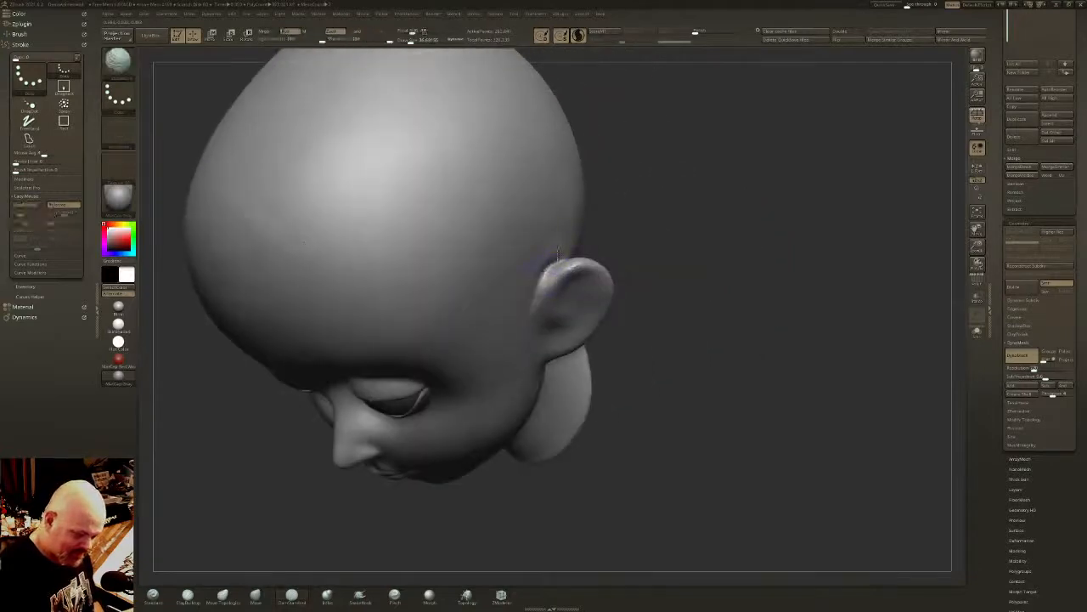
pyautogui.moveTo(558, 253); pyautogui.dragTo(590, 277, button='right')
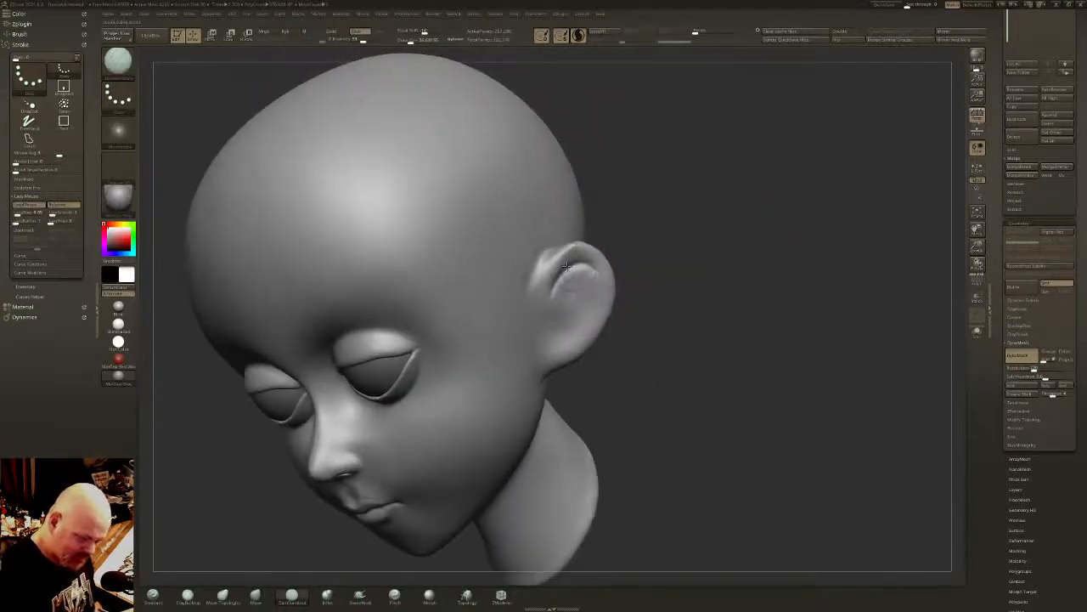
# - Carve the inner ear folds with DamStandard, then build up and smooth the outer rim using ClayBuildup
pyautogui.moveTo(545, 313)
pyautogui.mouseDown()
pyautogui.moveTo(585, 265)
pyautogui.moveTo(596, 296)
pyautogui.moveTo(571, 340)
pyautogui.mouseUp()
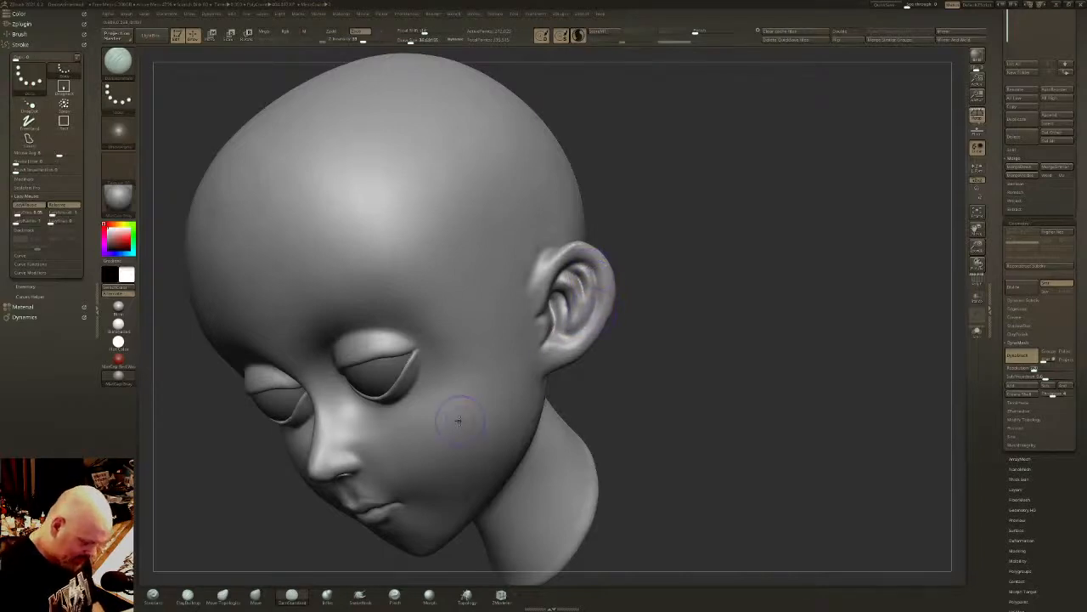
pyautogui.click(188, 597)
pyautogui.click(408, 41)
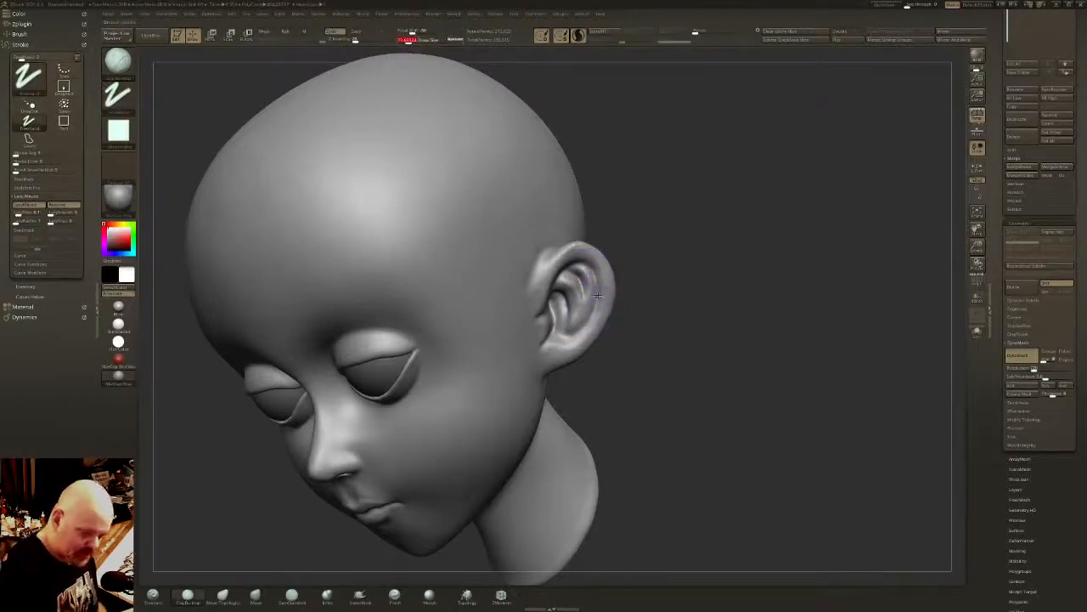
pyautogui.moveTo(603, 293); pyautogui.dragTo(566, 343)
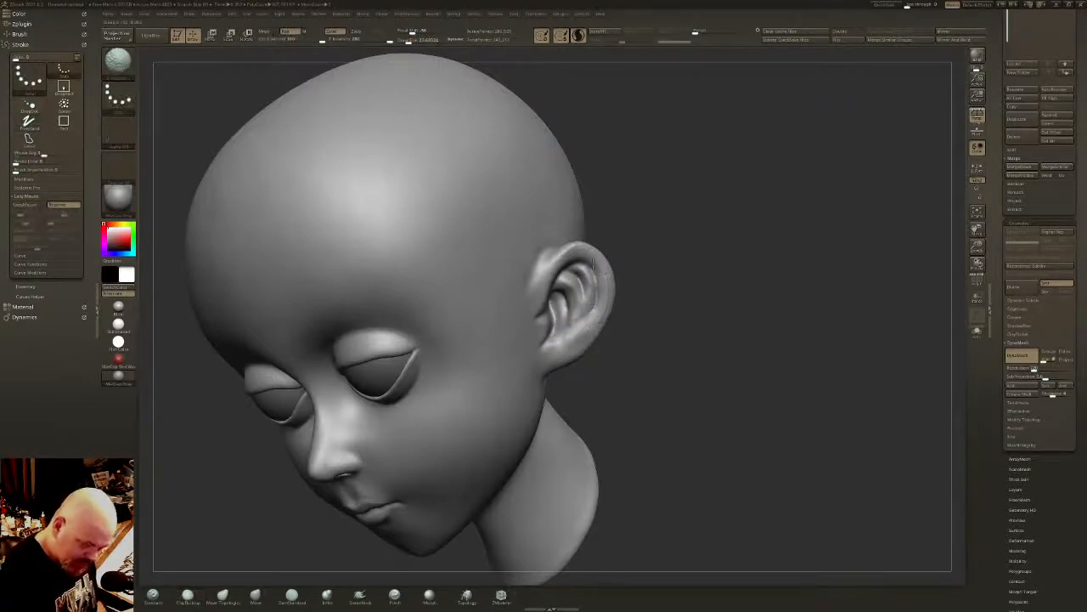
pyautogui.moveTo(592, 259)
pyautogui.mouseDown(button='right')
pyautogui.moveTo(605, 257)
pyautogui.moveTo(587, 277)
pyautogui.mouseUp(button='right')
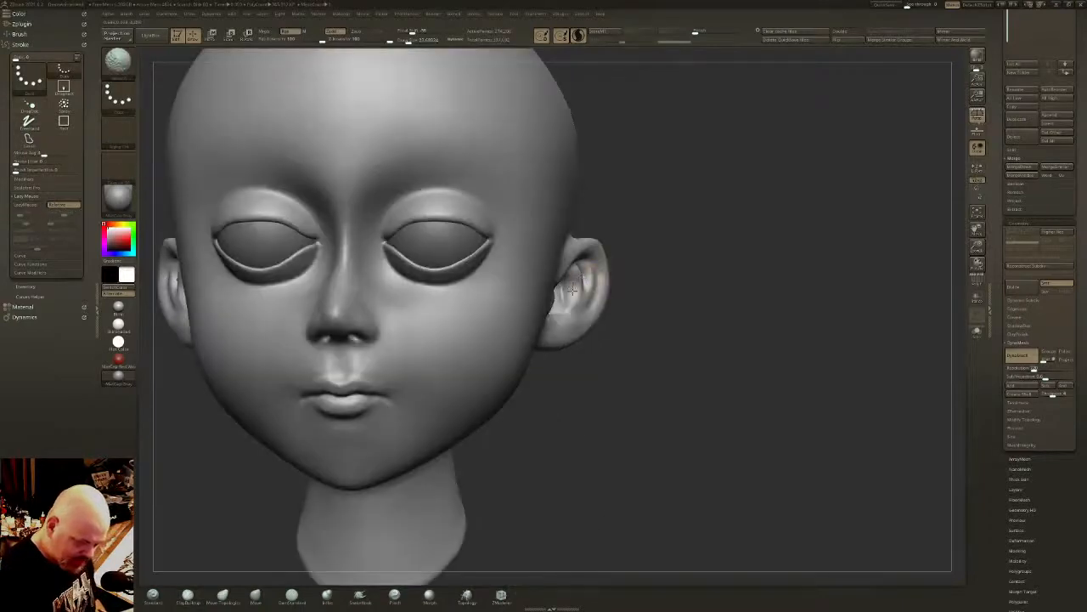
# - Reshape the ear's rim, inner folds and front attachment with Move Topological from front and side views
pyautogui.click(227, 596)
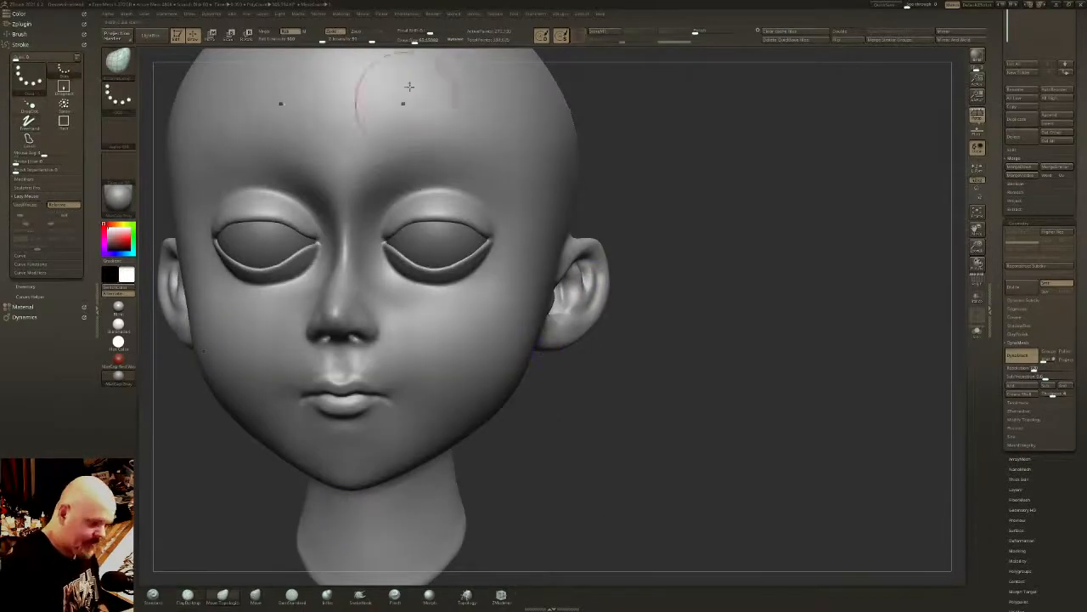
pyautogui.moveTo(419, 40); pyautogui.dragTo(417, 41)
pyautogui.moveTo(589, 323)
pyautogui.mouseDown()
pyautogui.moveTo(551, 316)
pyautogui.moveTo(567, 299)
pyautogui.mouseUp()
pyautogui.moveTo(575, 243); pyautogui.dragTo(586, 283)
pyautogui.moveTo(583, 302)
pyautogui.mouseDown()
pyautogui.moveTo(567, 316)
pyautogui.moveTo(594, 287)
pyautogui.mouseUp()
pyautogui.moveTo(594, 287); pyautogui.dragTo(488, 294, button='right')
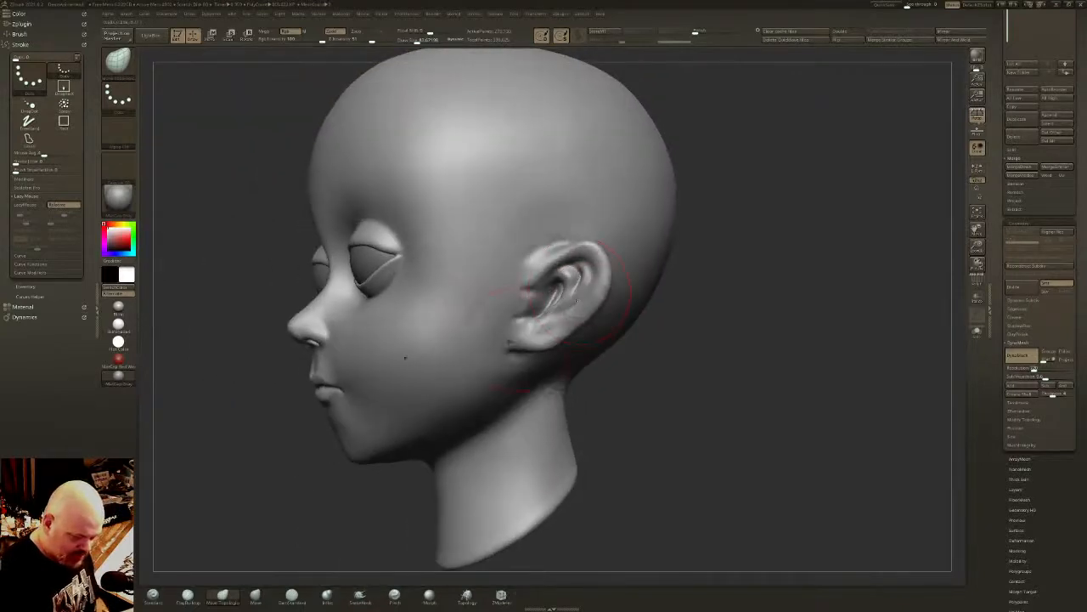
pyautogui.moveTo(515, 343)
pyautogui.mouseDown()
pyautogui.moveTo(527, 339)
pyautogui.moveTo(527, 354)
pyautogui.moveTo(555, 334)
pyautogui.moveTo(548, 255)
pyautogui.mouseUp()
# - Smooth the front of the ear with a smaller draw size, and adjust the inner folds with Move Topological
pyautogui.click(415, 41)
pyautogui.click(413, 41)
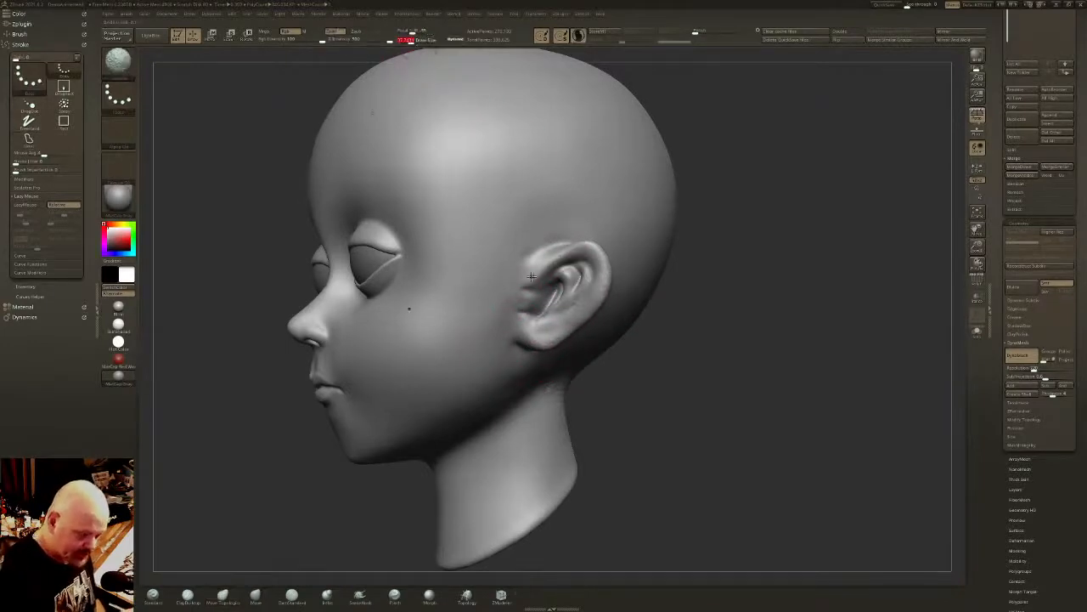
pyautogui.moveTo(542, 318); pyautogui.dragTo(552, 295)
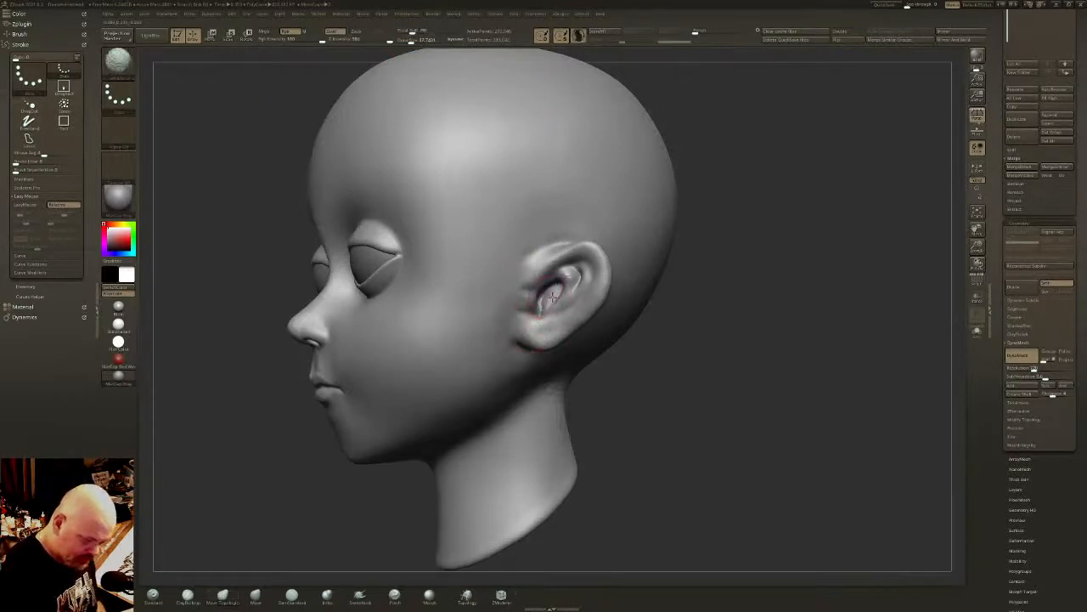
pyautogui.moveTo(552, 297); pyautogui.dragTo(610, 300, button='right')
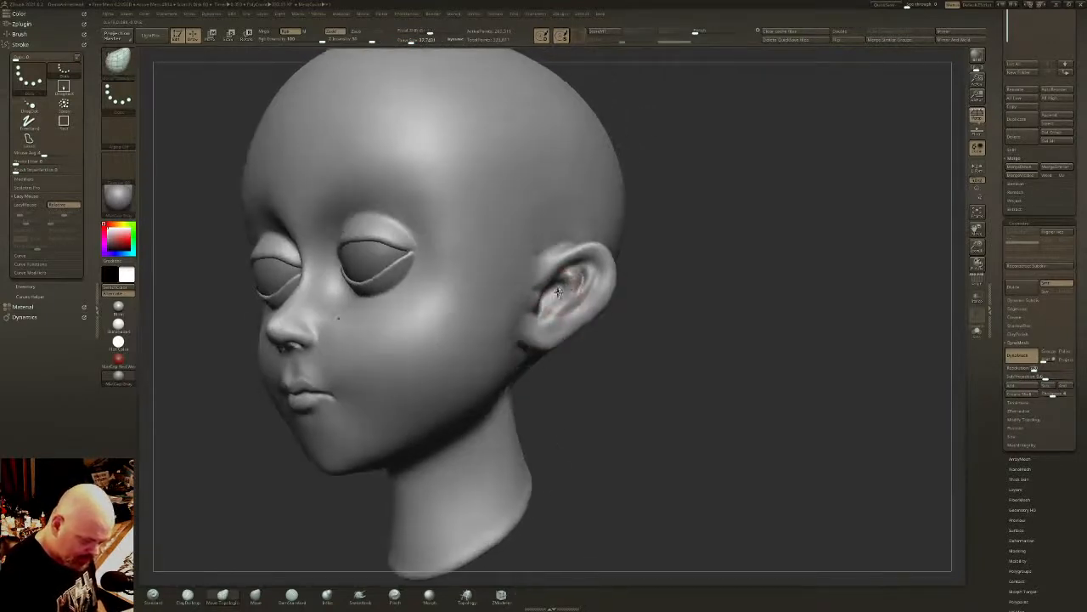
pyautogui.moveTo(561, 287); pyautogui.dragTo(548, 292)
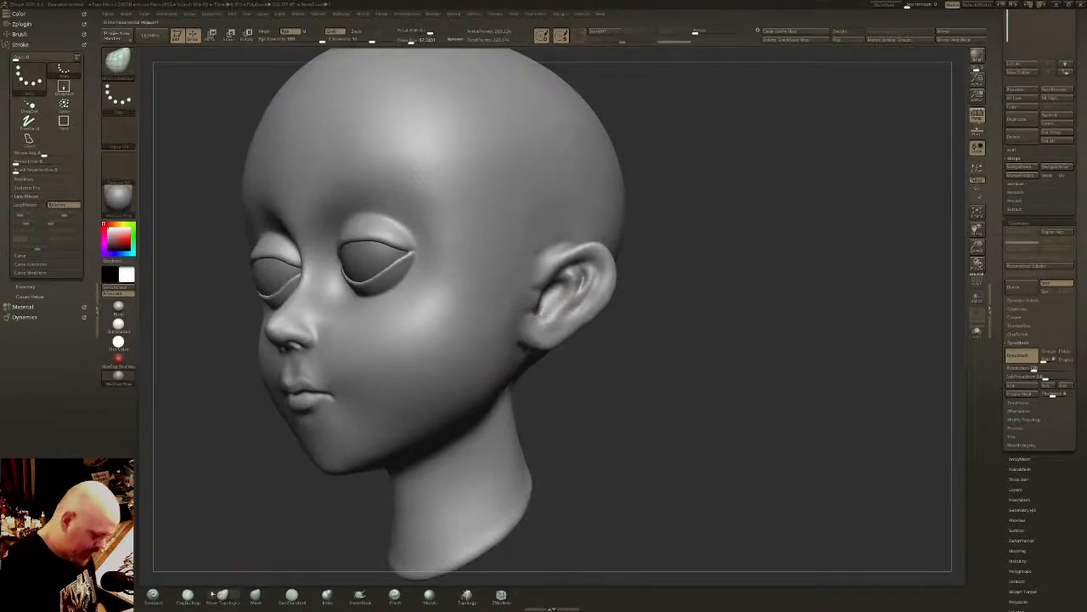
pyautogui.moveTo(288, 526); pyautogui.dragTo(233, 532)
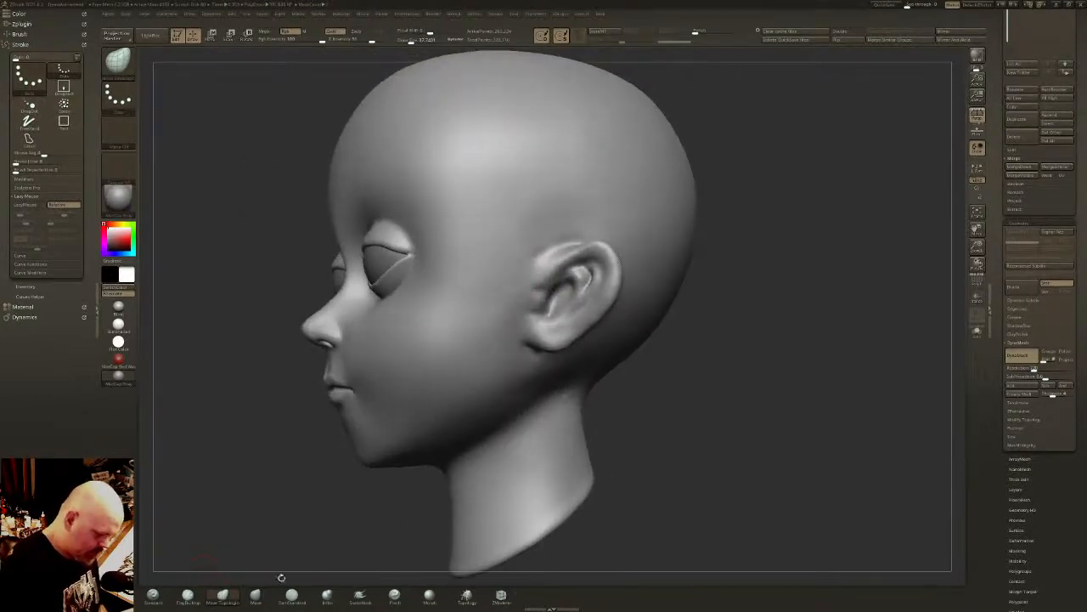
# - Deepen the inner ear folds and the groove under the upper rim with DamStandard in side view
pyautogui.click(292, 594)
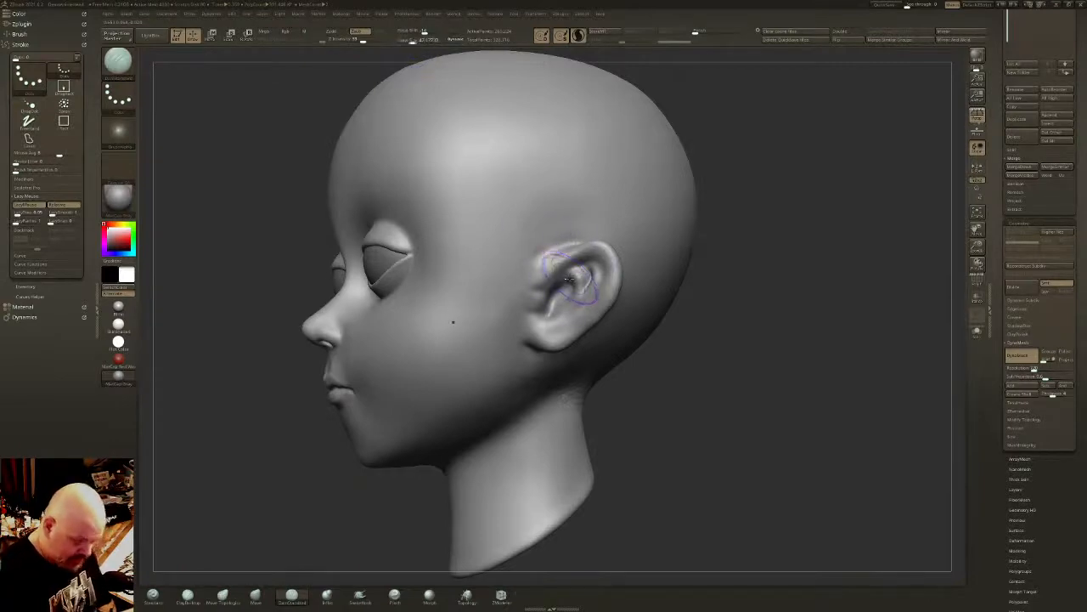
pyautogui.moveTo(592, 269)
pyautogui.mouseDown()
pyautogui.moveTo(562, 276)
pyautogui.moveTo(567, 265)
pyautogui.moveTo(545, 311)
pyautogui.mouseUp()
pyautogui.moveTo(578, 269)
pyautogui.mouseDown()
pyautogui.moveTo(558, 263)
pyautogui.moveTo(593, 260)
pyautogui.moveTo(576, 254)
pyautogui.moveTo(584, 301)
pyautogui.moveTo(552, 321)
pyautogui.moveTo(553, 299)
pyautogui.mouseUp()
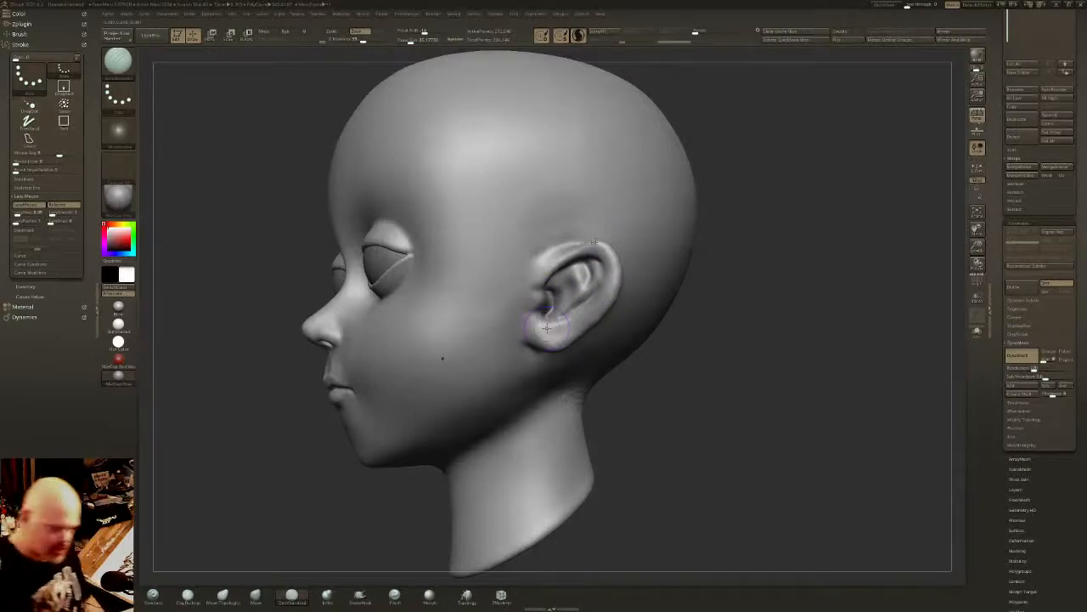
pyautogui.moveTo(594, 242); pyautogui.dragTo(597, 340, button='right')
# - Refine the upper front rim and earlobe edges with DamStandard, and smooth their blend into the head
pyautogui.moveTo(586, 238); pyautogui.dragTo(516, 276)
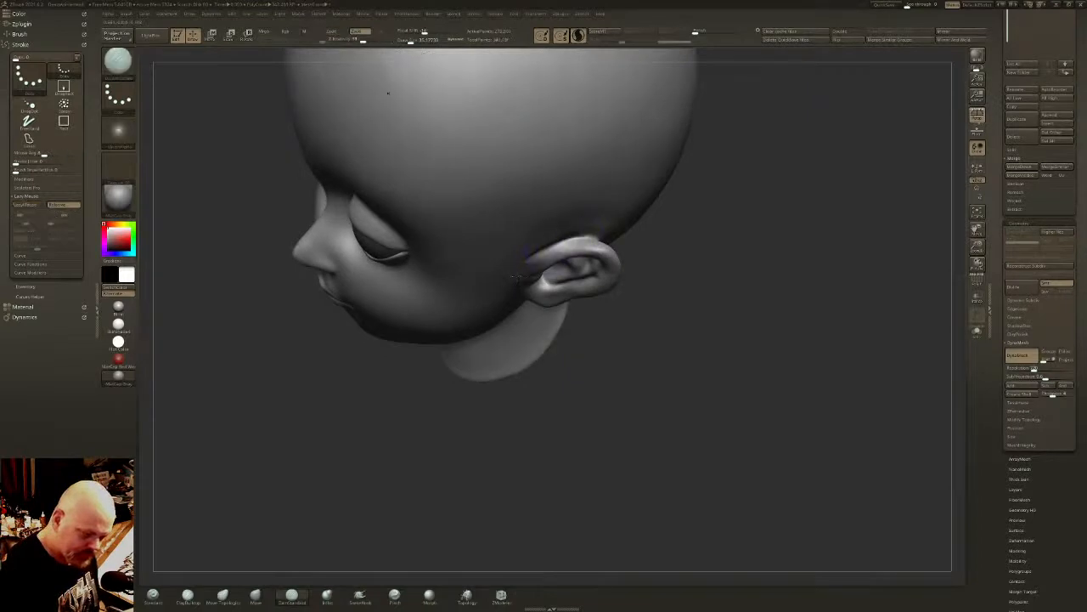
pyautogui.moveTo(516, 276); pyautogui.dragTo(514, 191, button='right')
pyautogui.moveTo(568, 253)
pyautogui.mouseDown()
pyautogui.moveTo(549, 280)
pyautogui.moveTo(567, 245)
pyautogui.mouseUp()
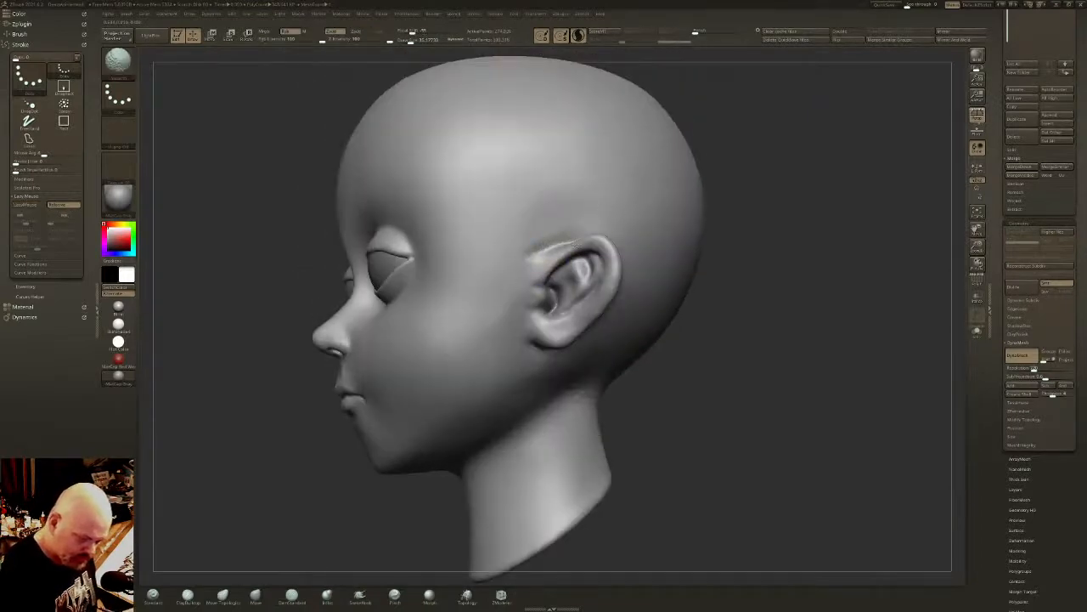
pyautogui.moveTo(566, 330); pyautogui.dragTo(584, 333, button='right')
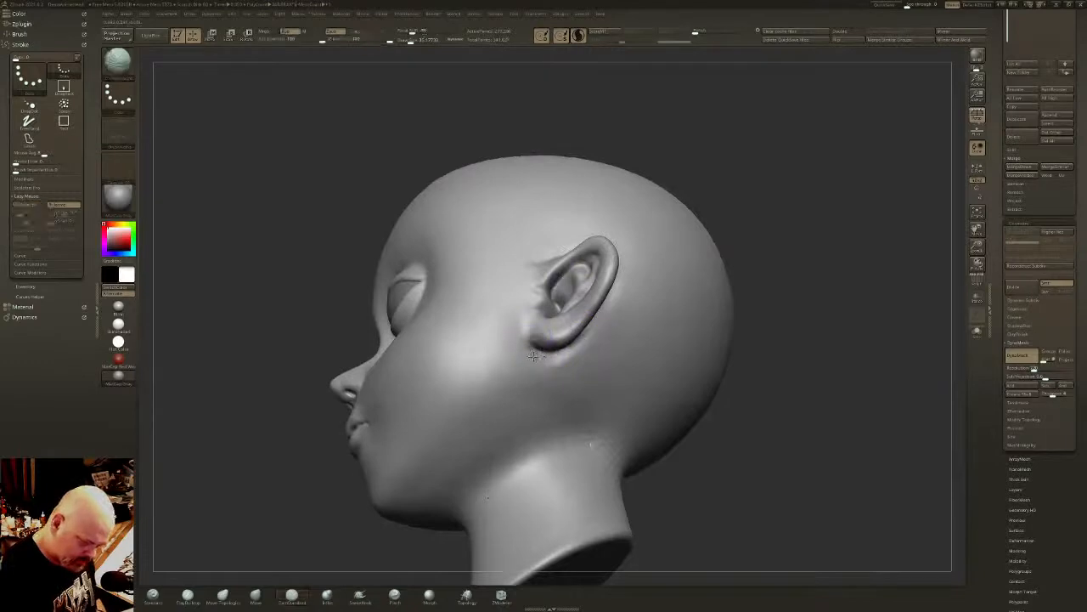
pyautogui.moveTo(548, 355); pyautogui.dragTo(643, 301, button='right')
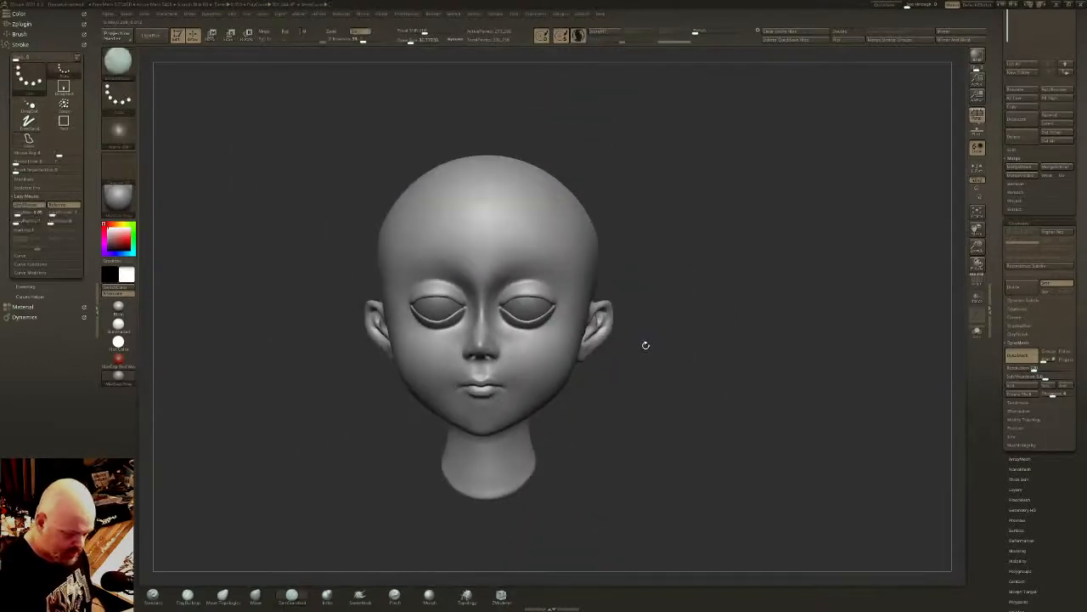
pyautogui.keyDown('ctrl'); pyautogui.moveTo(646, 341); pyautogui.dragTo(611, 344, button='right'); pyautogui.keyUp('ctrl')
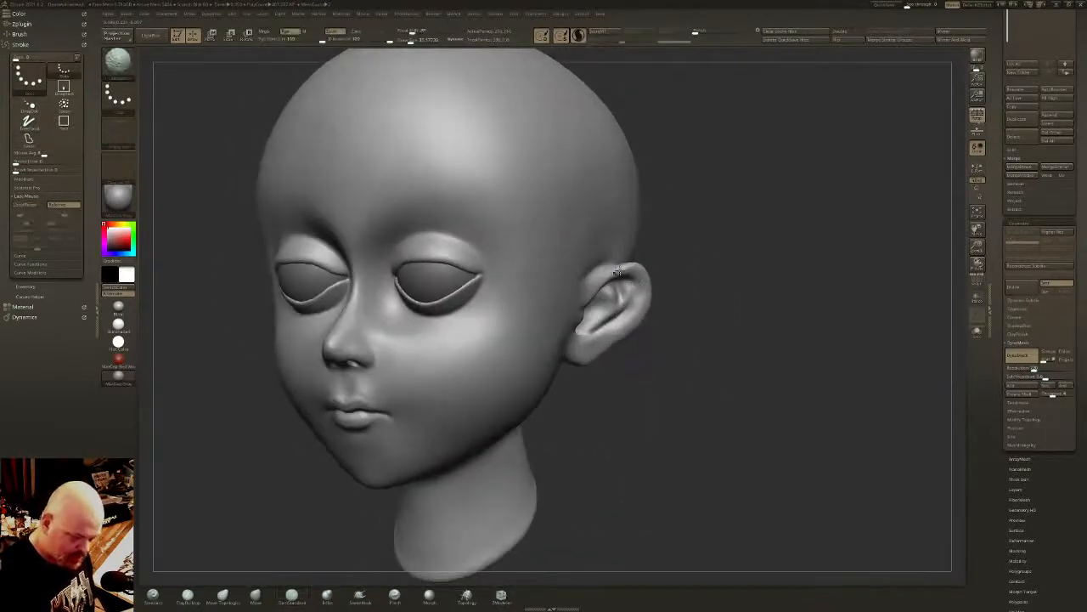
pyautogui.moveTo(613, 293); pyautogui.dragTo(670, 279, button='right')
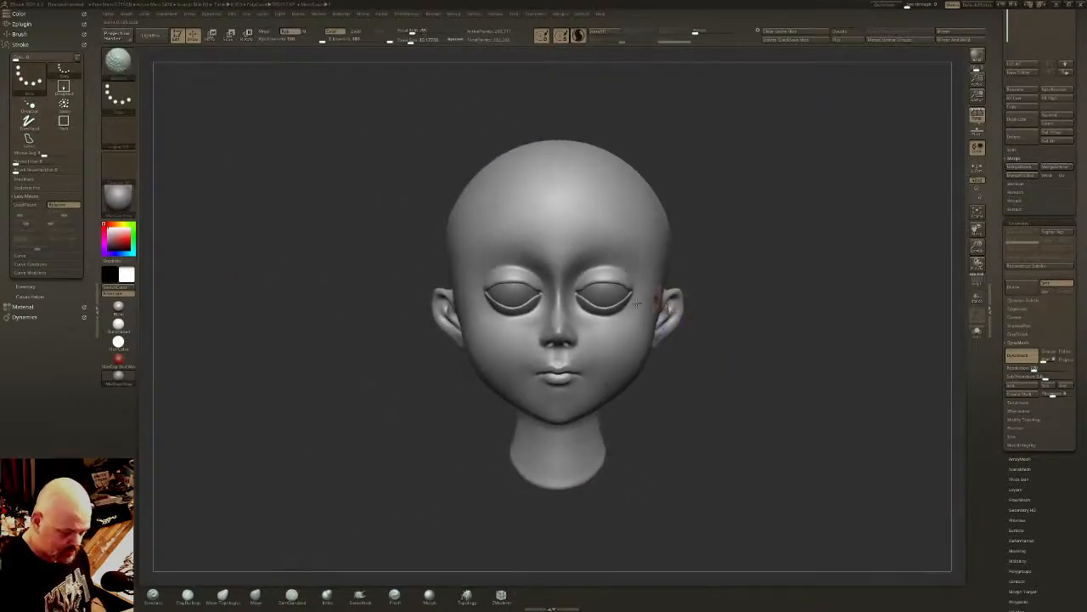
# - Adjust the eyelid contours with Move Topological from front and side views, and smooth the brow and forehead
pyautogui.click(223, 596)
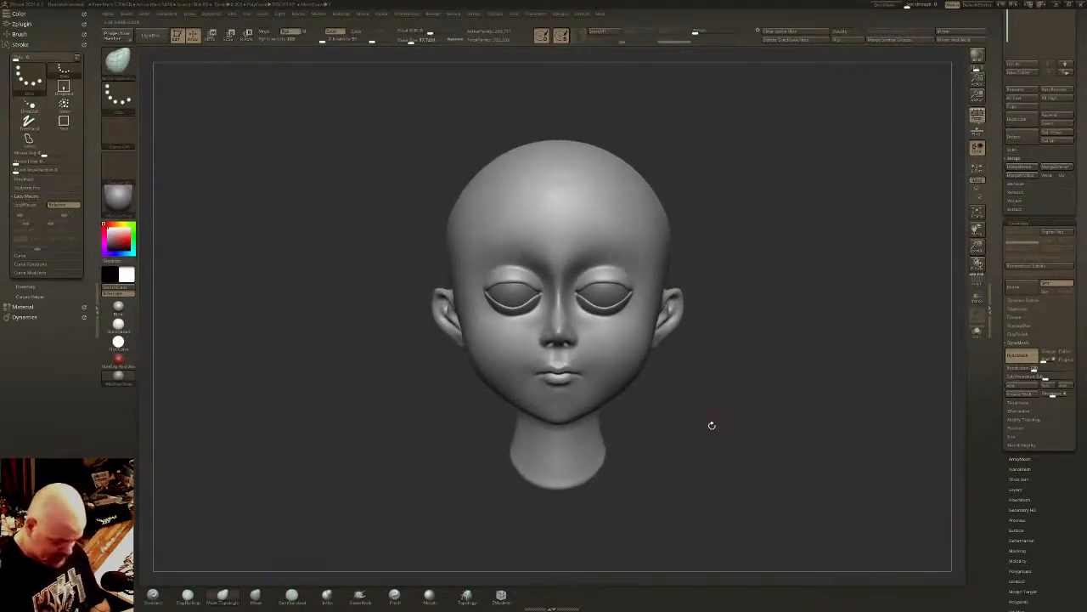
pyautogui.keyDown('ctrl'); pyautogui.moveTo(655, 376); pyautogui.dragTo(638, 380, button='right'); pyautogui.keyUp('ctrl')
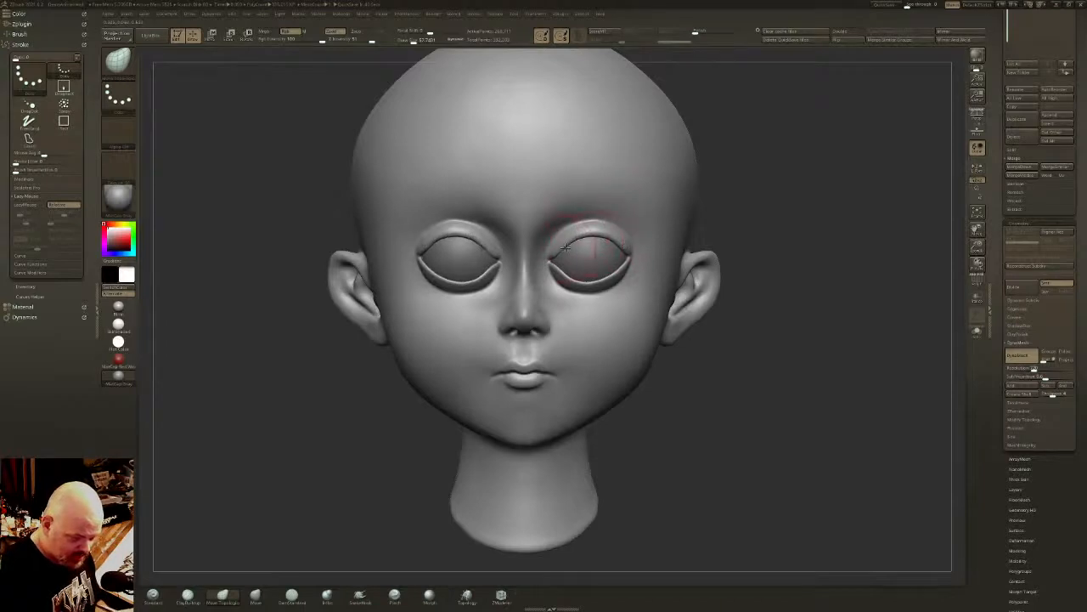
pyautogui.moveTo(568, 241); pyautogui.dragTo(468, 242, button='right')
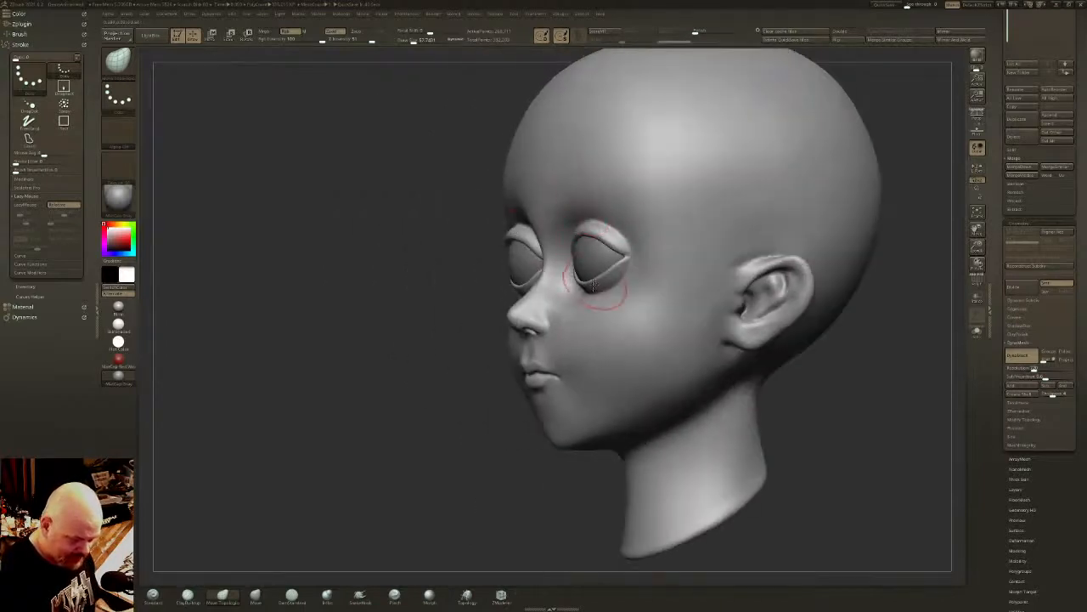
pyautogui.moveTo(593, 286); pyautogui.dragTo(602, 303, button='right')
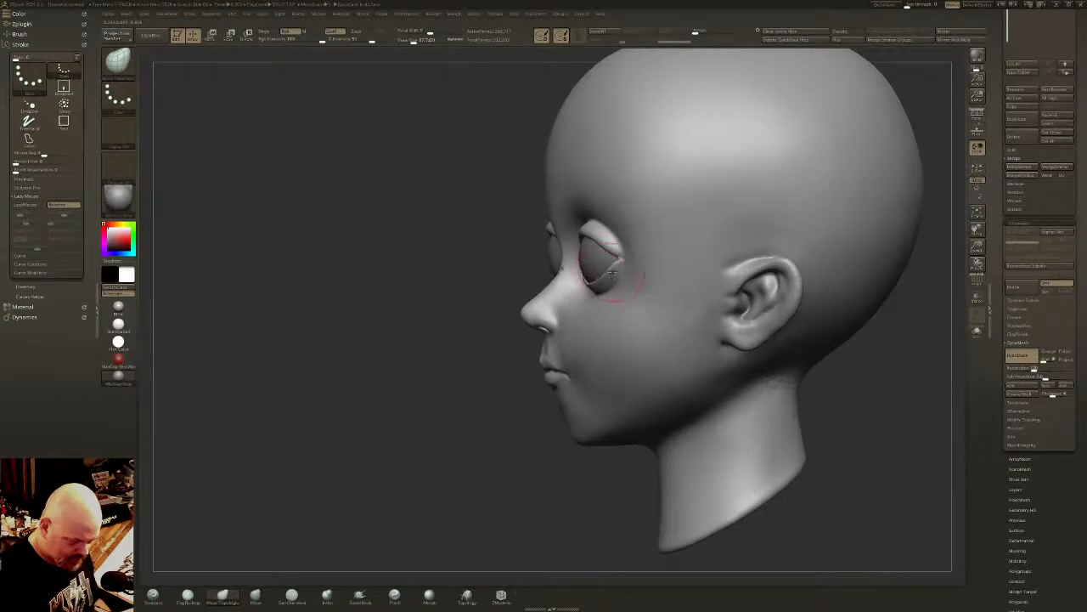
pyautogui.keyDown('shift'); pyautogui.moveTo(601, 288); pyautogui.dragTo(692, 276, button='right'); pyautogui.keyUp('shift')
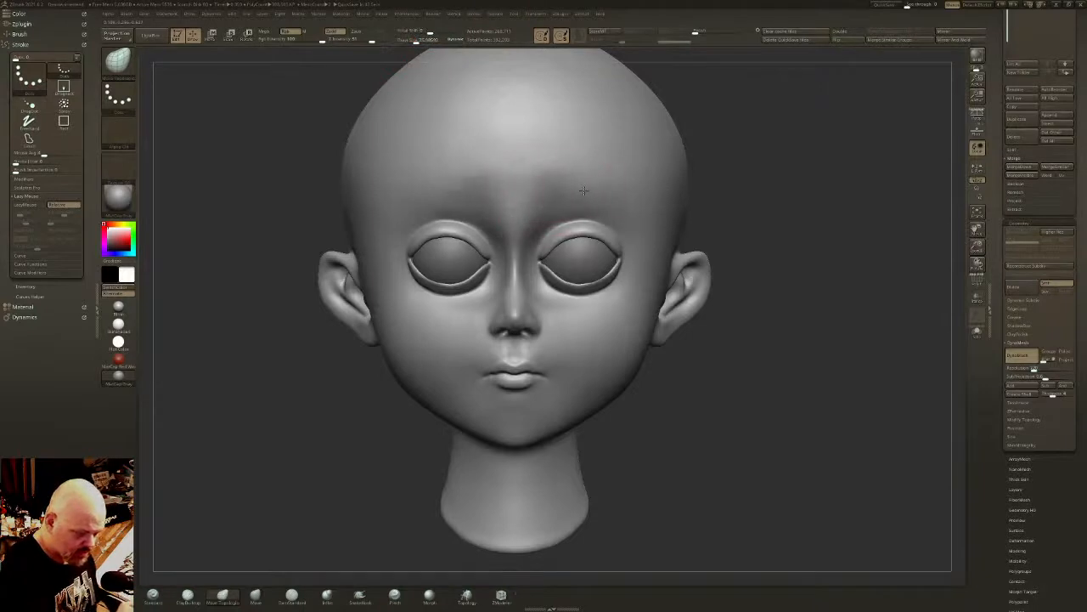
pyautogui.moveTo(550, 173)
pyautogui.mouseDown()
pyautogui.moveTo(548, 185)
pyautogui.moveTo(561, 174)
pyautogui.mouseUp()
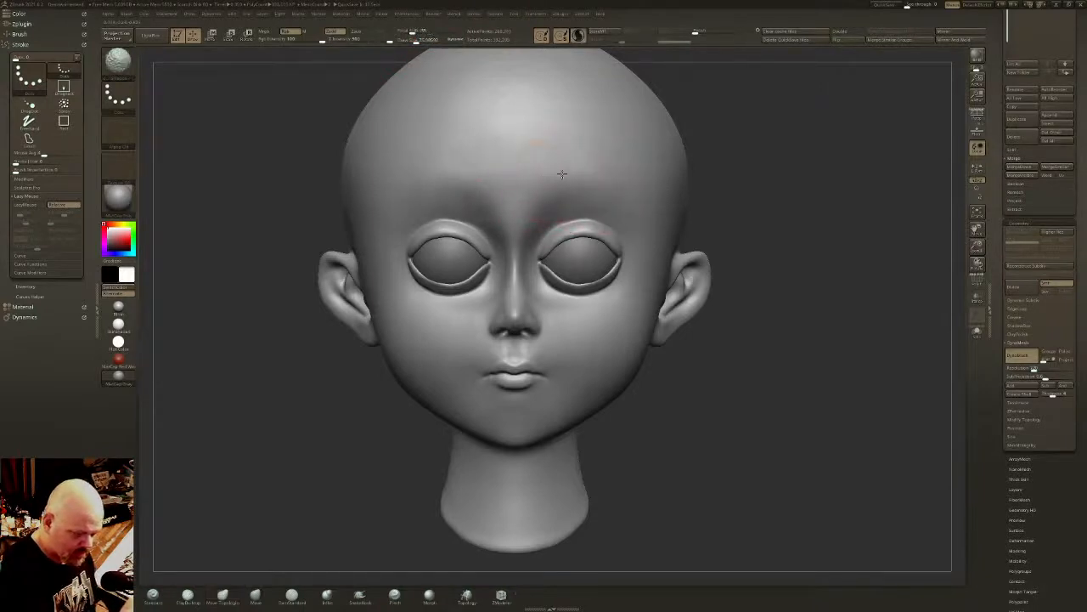
pyautogui.moveTo(563, 205)
pyautogui.keyDown('ctrl'); pyautogui.mouseDown(button='right')
pyautogui.moveTo(492, 117)
pyautogui.moveTo(482, 138)
pyautogui.mouseUp(button='right'); pyautogui.keyUp('ctrl')
# - Pull in the sides of the skull above the ears with Move Topological at a larger draw size
pyautogui.moveTo(417, 40); pyautogui.dragTo(425, 40)
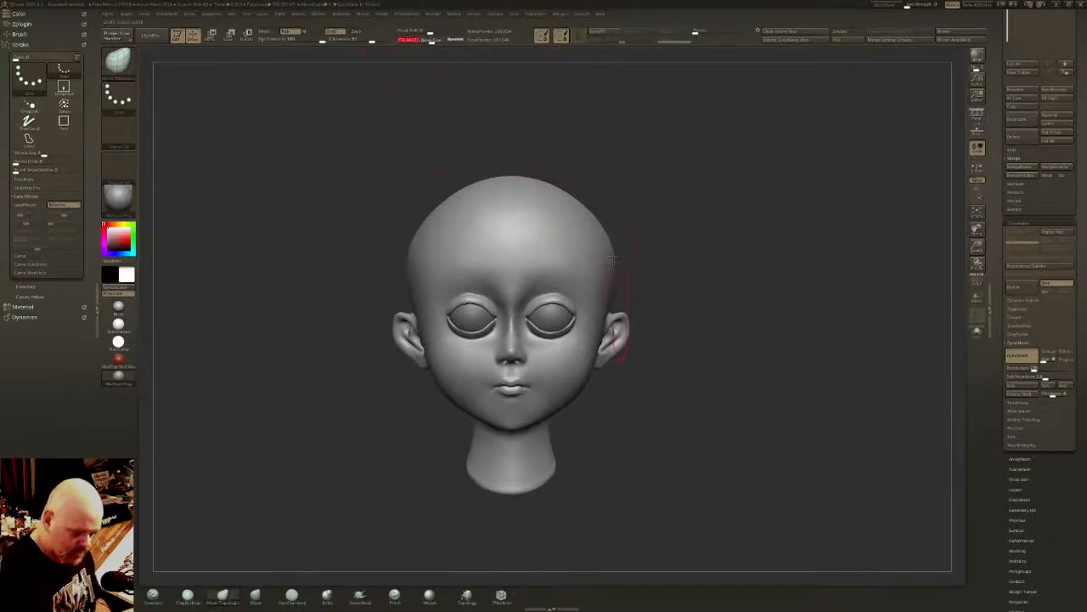
pyautogui.moveTo(623, 257); pyautogui.dragTo(607, 250)
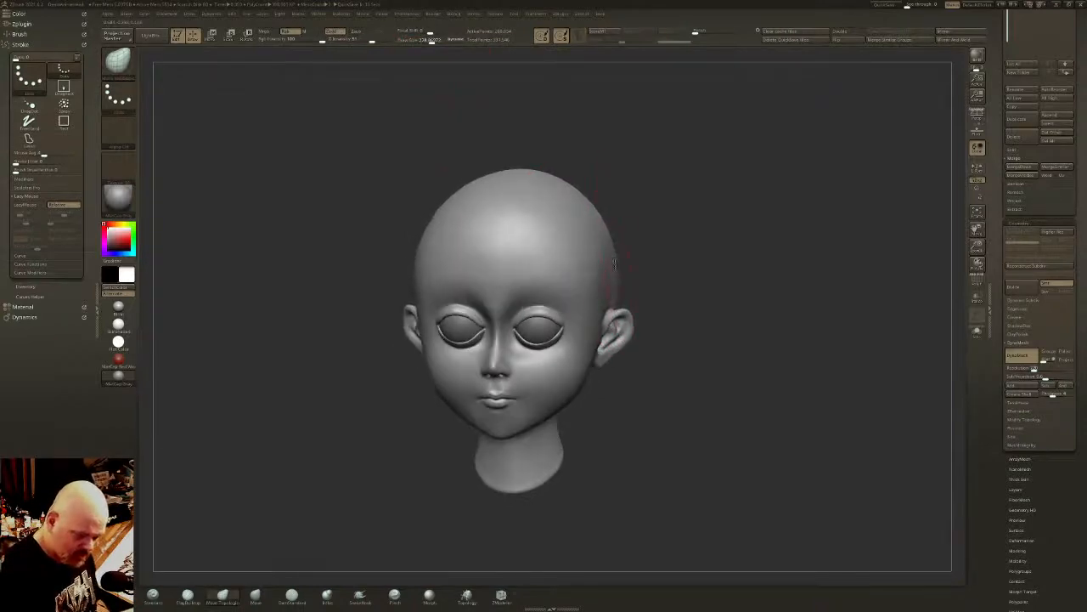
pyautogui.moveTo(619, 257)
pyautogui.mouseDown(button='right')
pyautogui.moveTo(627, 247)
pyautogui.moveTo(616, 253)
pyautogui.moveTo(606, 339)
pyautogui.mouseUp(button='right')
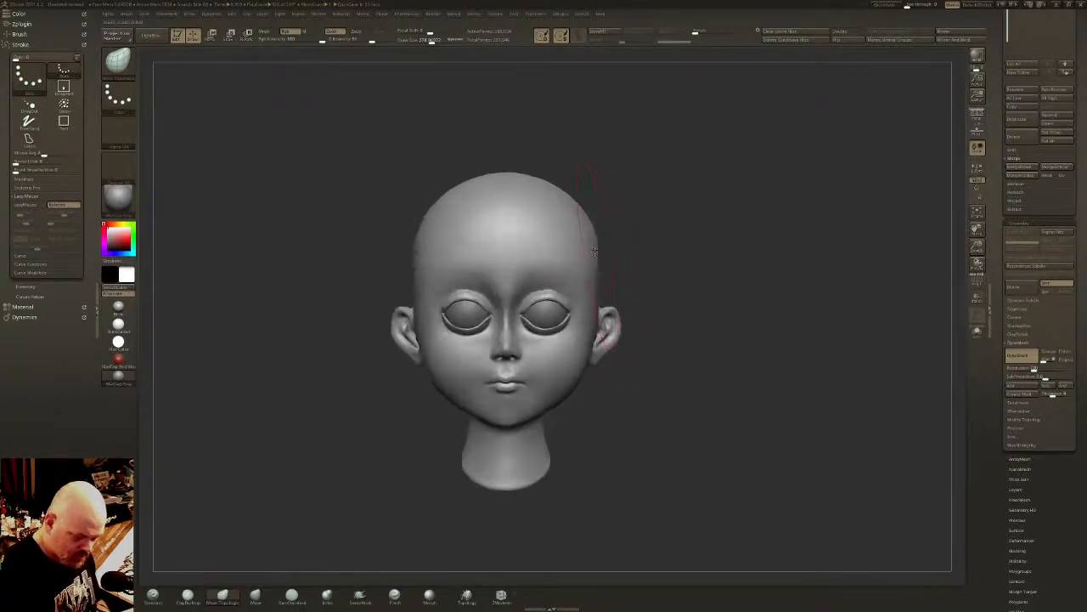
pyautogui.moveTo(596, 253); pyautogui.dragTo(589, 258)
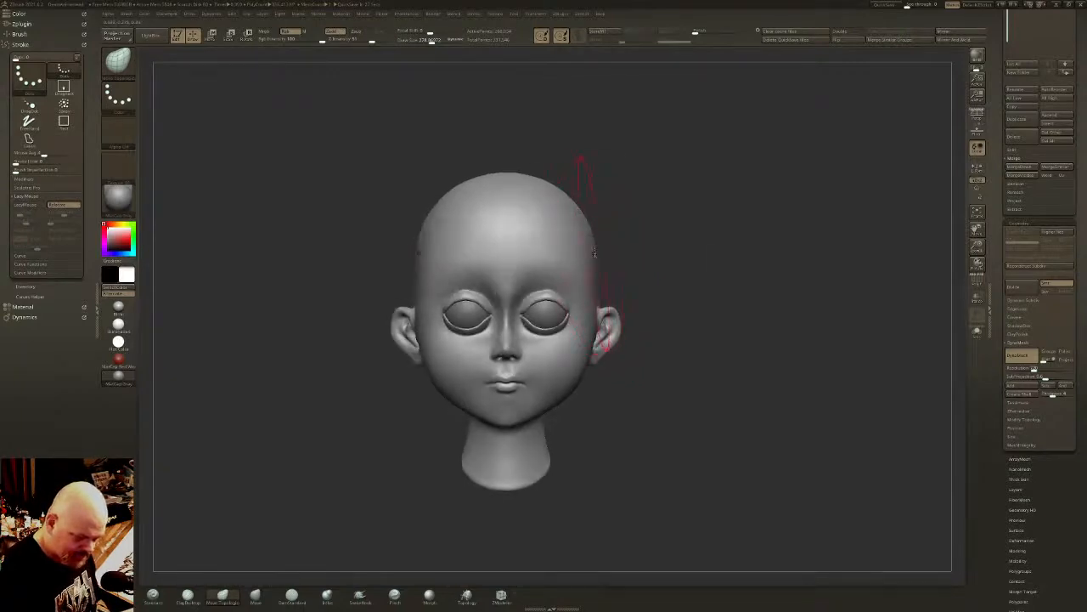
pyautogui.moveTo(593, 251)
pyautogui.mouseDown(button='right')
pyautogui.moveTo(615, 254)
pyautogui.moveTo(432, 90)
pyautogui.moveTo(604, 265)
pyautogui.mouseUp(button='right')
# - Smooth the side of the skull above the ear and the upper neck
pyautogui.keyDown('shift'); pyautogui.moveTo(604, 265); pyautogui.dragTo(584, 284); pyautogui.keyUp('shift')
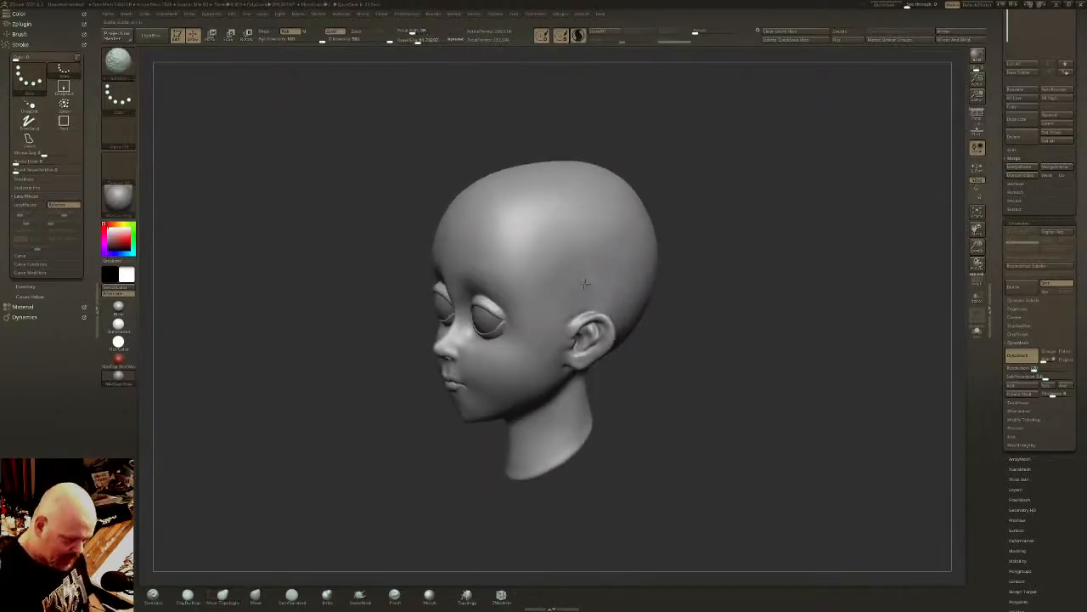
pyautogui.moveTo(550, 254); pyautogui.dragTo(594, 242, button='right')
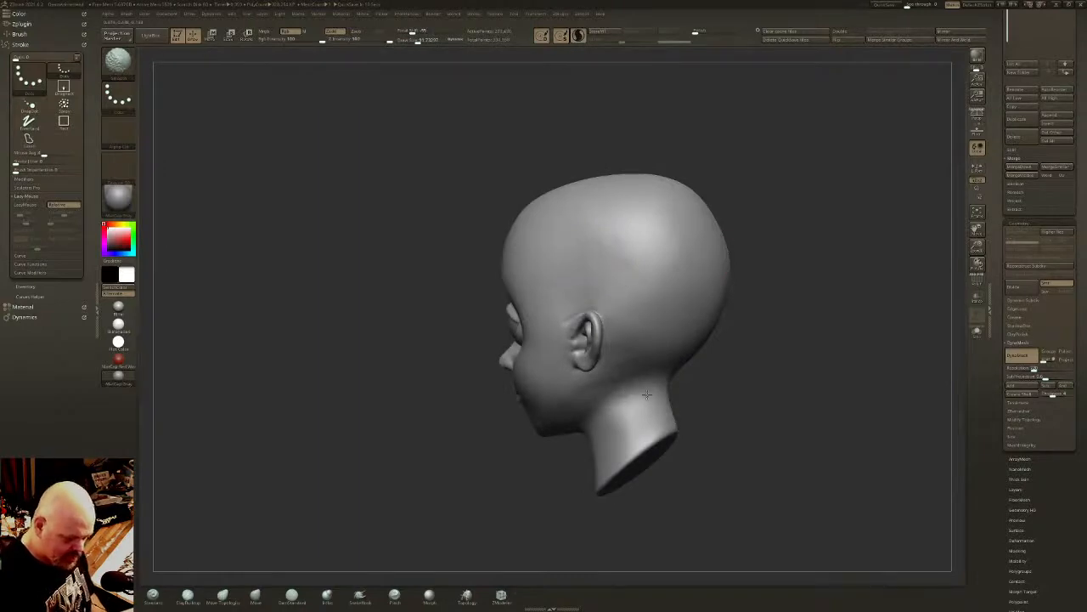
pyautogui.moveTo(611, 417); pyautogui.dragTo(643, 348, button='right')
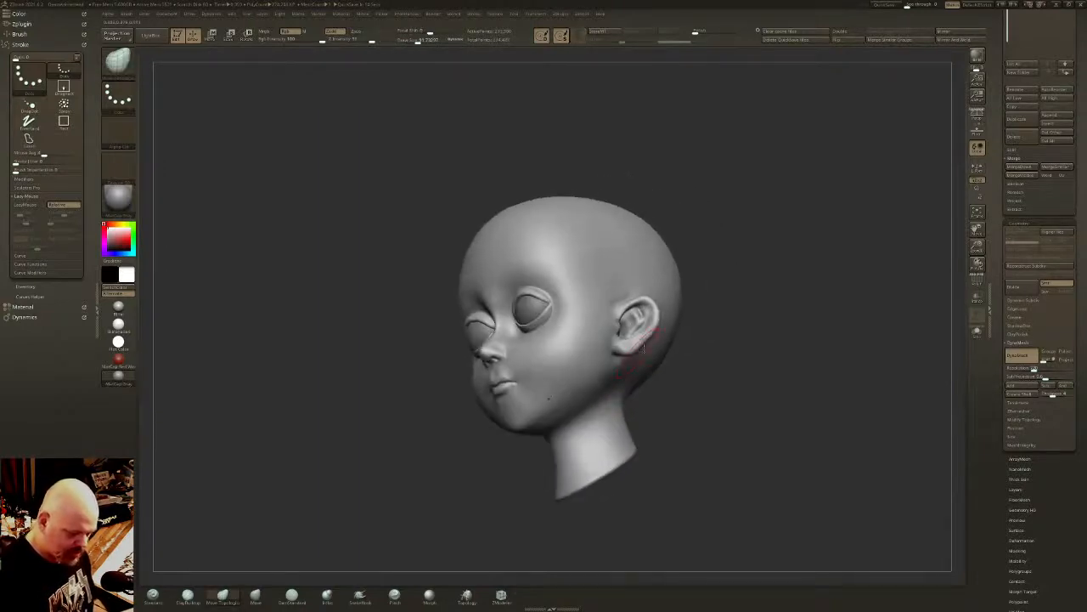
# - Carve the neck muscle from behind the ear down to the neck's front with DamStandard, and smooth the strokes
pyautogui.click(298, 597)
pyautogui.click(416, 42)
pyautogui.moveTo(535, 320); pyautogui.dragTo(576, 325, button='right')
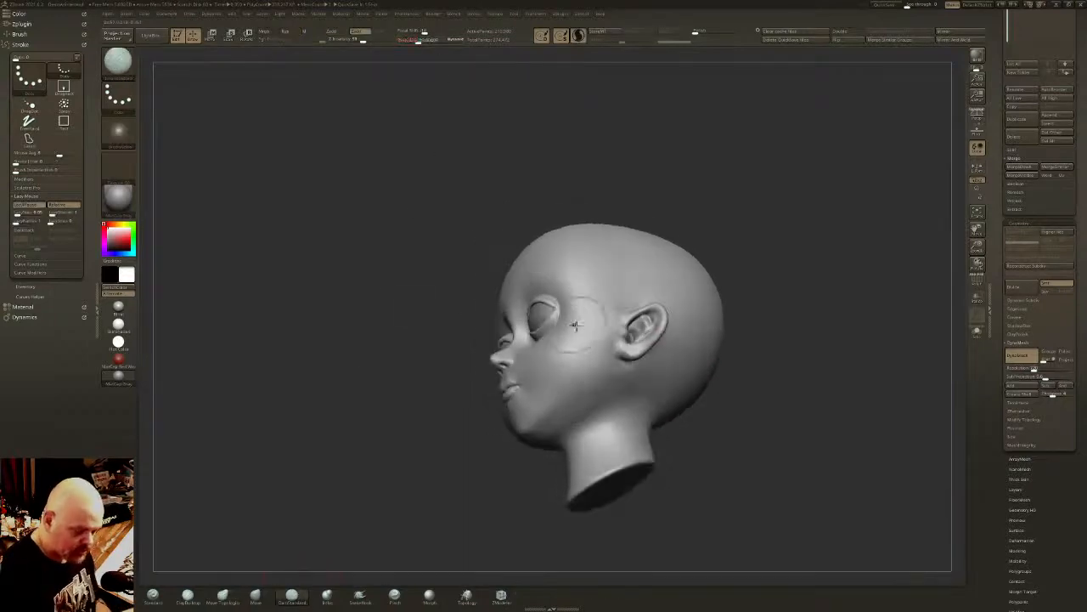
pyautogui.moveTo(621, 333)
pyautogui.mouseDown()
pyautogui.moveTo(620, 367)
pyautogui.moveTo(563, 431)
pyautogui.moveTo(618, 382)
pyautogui.moveTo(579, 431)
pyautogui.moveTo(619, 403)
pyautogui.moveTo(556, 442)
pyautogui.mouseUp()
pyautogui.hotkey('ctrl', 'z')
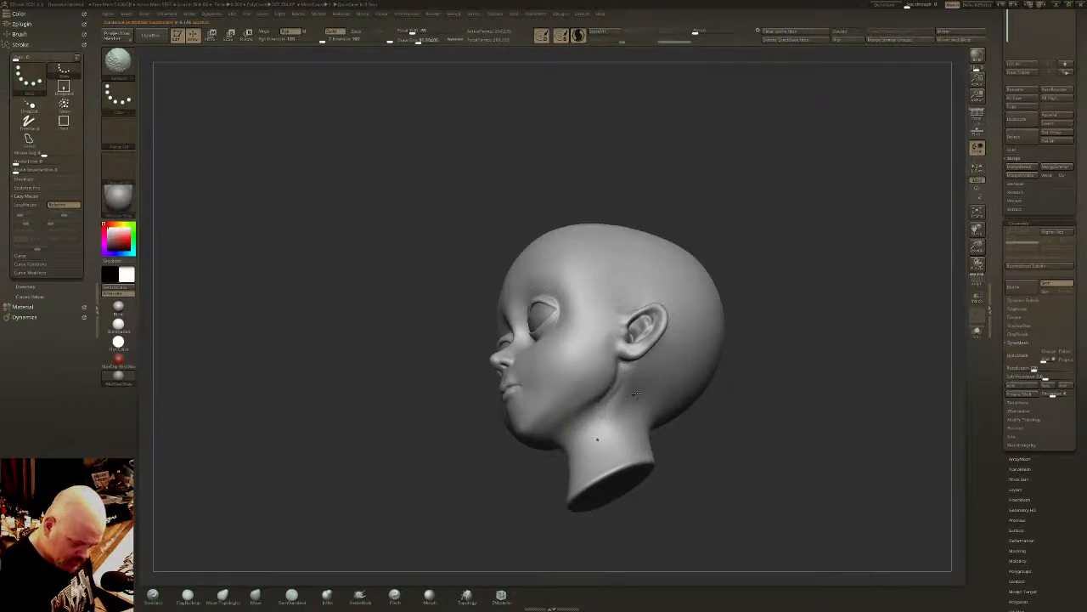
pyautogui.moveTo(587, 429)
pyautogui.mouseDown(button='right')
pyautogui.moveTo(614, 449)
pyautogui.moveTo(644, 435)
pyautogui.moveTo(636, 396)
pyautogui.mouseUp(button='right')
pyautogui.moveTo(620, 395); pyautogui.dragTo(588, 481)
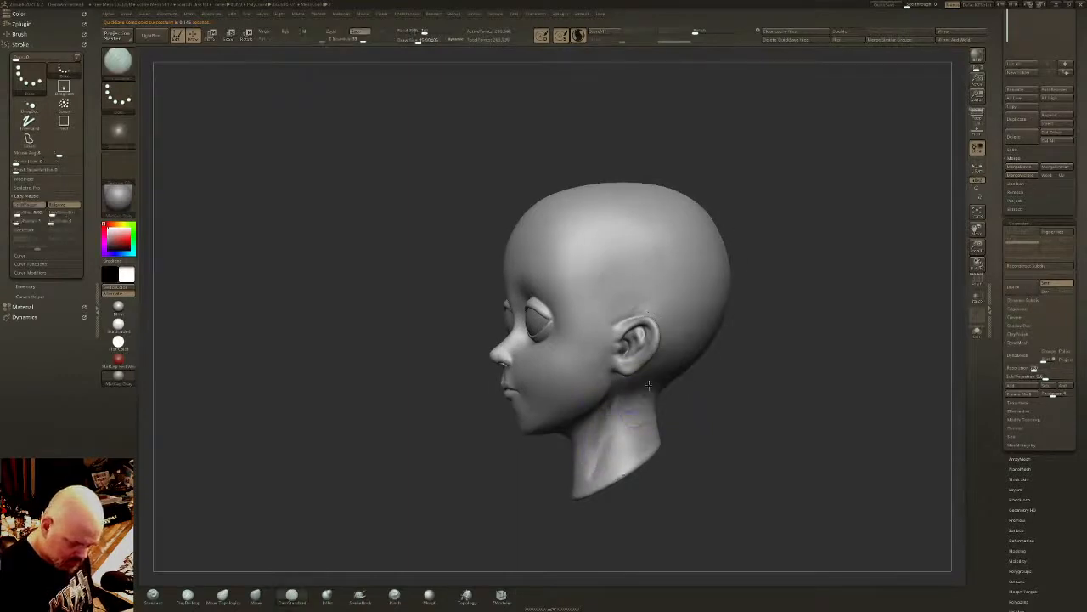
pyautogui.moveTo(637, 409); pyautogui.dragTo(621, 384, button='right')
pyautogui.moveTo(621, 376)
pyautogui.mouseDown()
pyautogui.moveTo(685, 379)
pyautogui.moveTo(629, 388)
pyautogui.mouseUp()
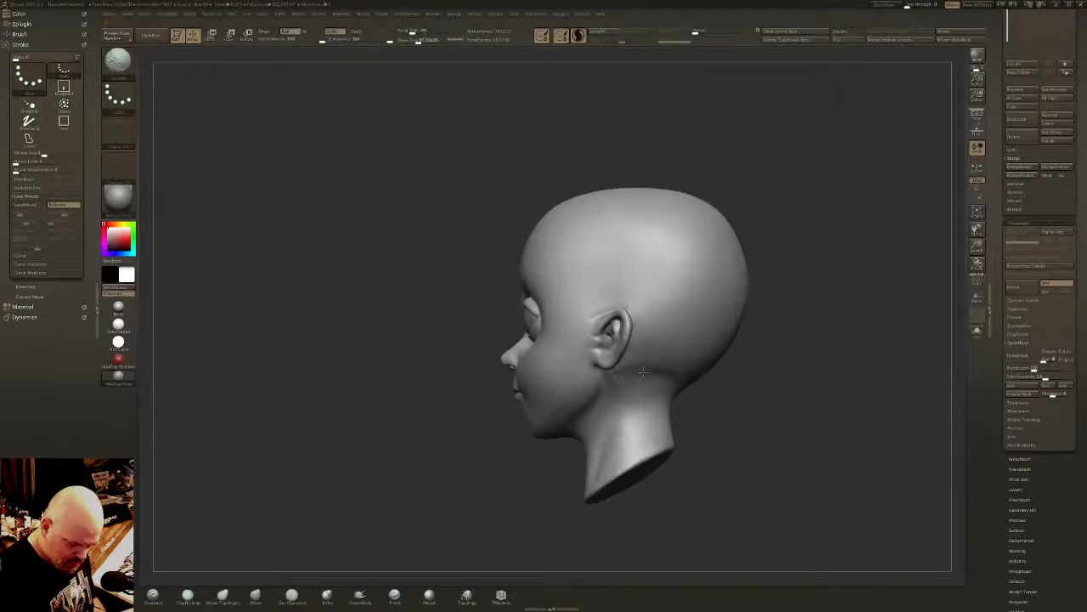
# - Define the base of the skull where it meets the back of the neck with DamStandard
pyautogui.press('shift')
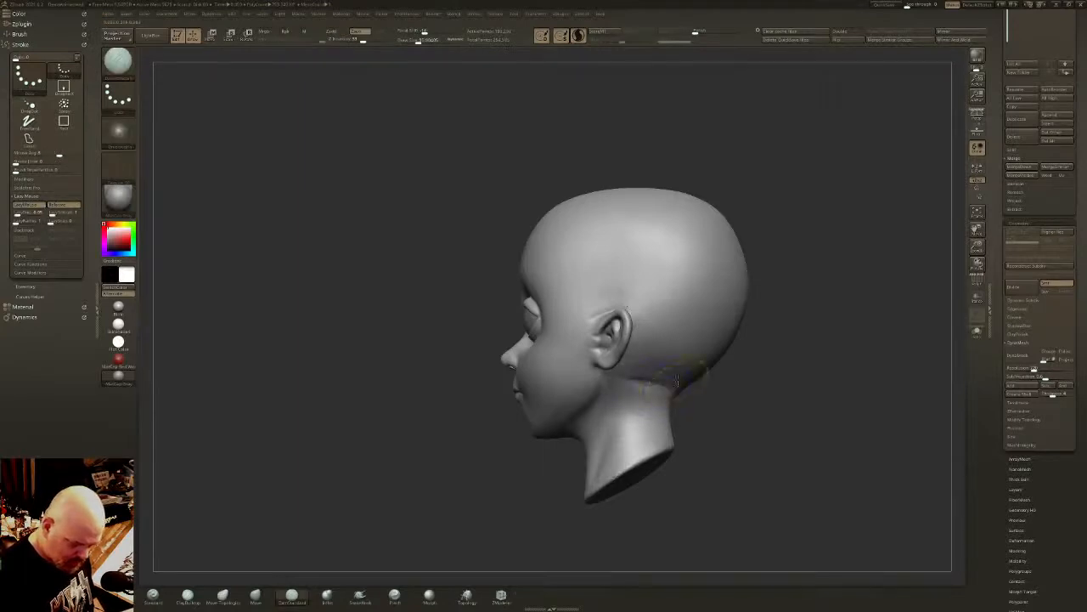
pyautogui.moveTo(677, 381)
pyautogui.keyDown('shift'); pyautogui.mouseDown()
pyautogui.moveTo(658, 382)
pyautogui.moveTo(683, 380)
pyautogui.mouseUp(); pyautogui.keyUp('shift')
pyautogui.moveTo(683, 381)
pyautogui.mouseDown(button='right')
pyautogui.moveTo(775, 369)
pyautogui.moveTo(647, 350)
pyautogui.moveTo(633, 335)
pyautogui.mouseUp(button='right')
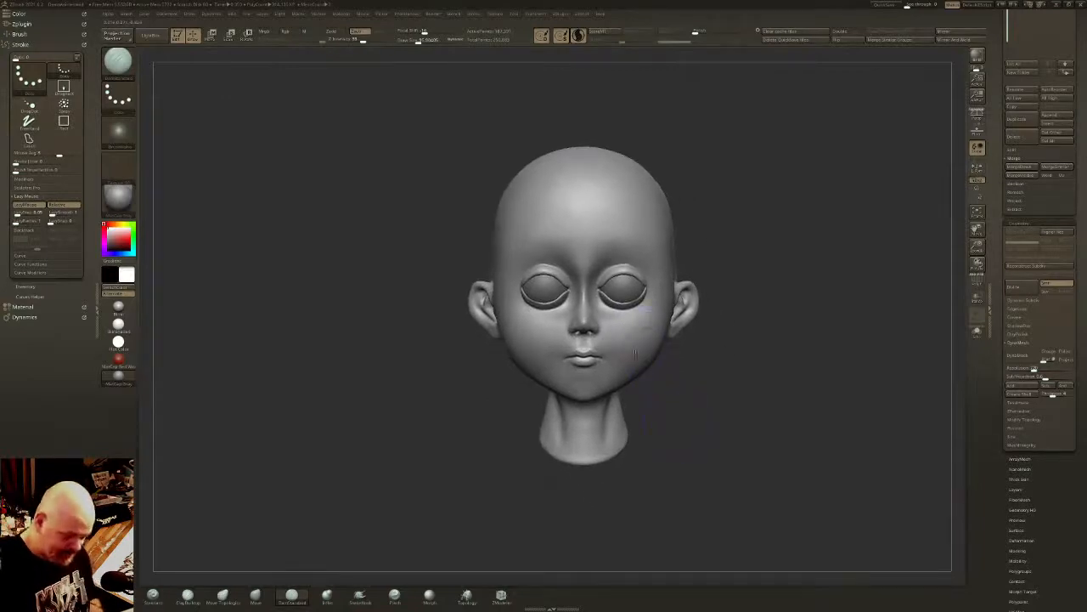
# - Reshape the temples and upper sides of the skull with the Move brush, and smooth the transition
pyautogui.click(256, 597)
pyautogui.moveTo(413, 41); pyautogui.dragTo(424, 41)
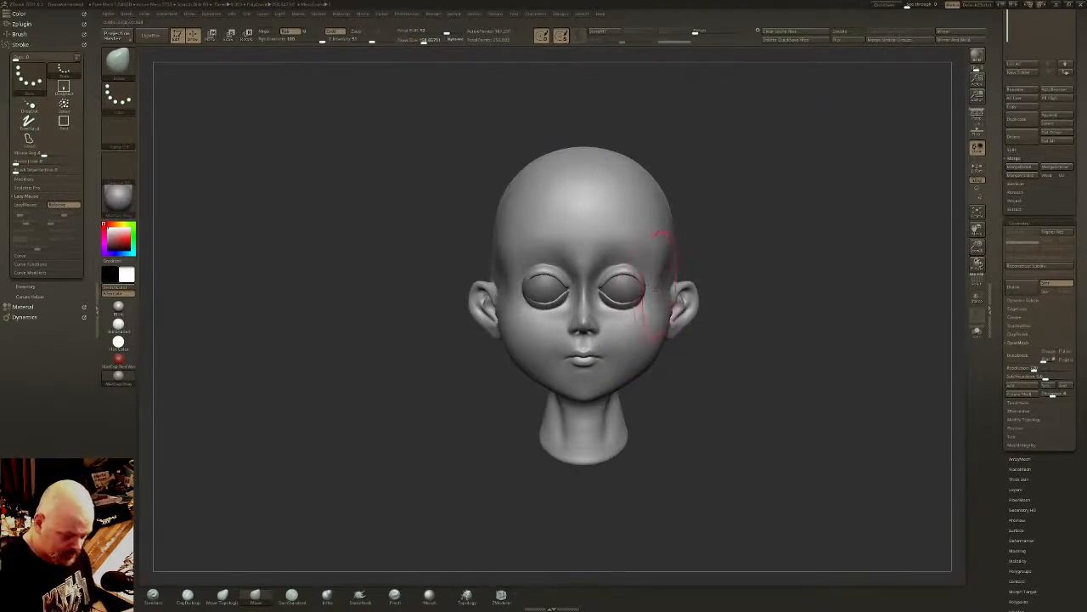
pyautogui.press('ctrl')
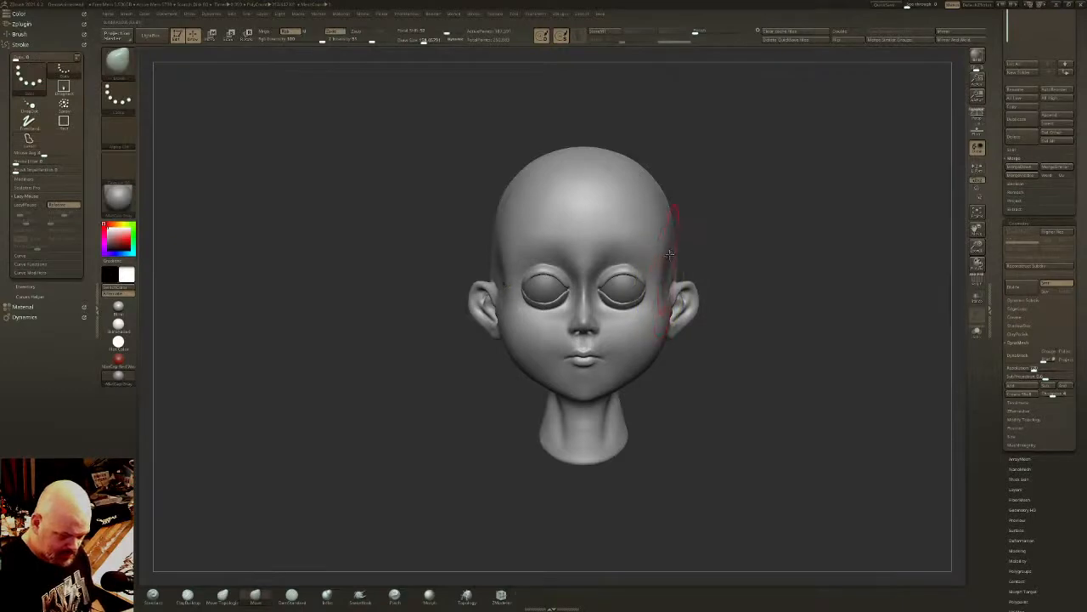
pyautogui.moveTo(660, 240)
pyautogui.mouseDown(button='right')
pyautogui.moveTo(679, 237)
pyautogui.moveTo(667, 235)
pyautogui.mouseUp(button='right')
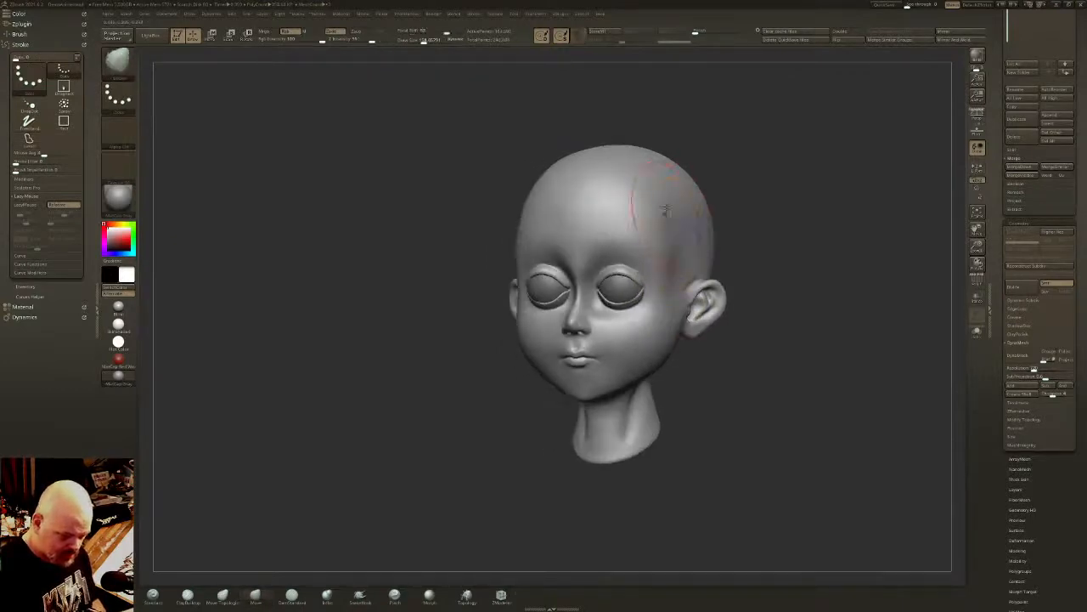
pyautogui.press('ctrl')
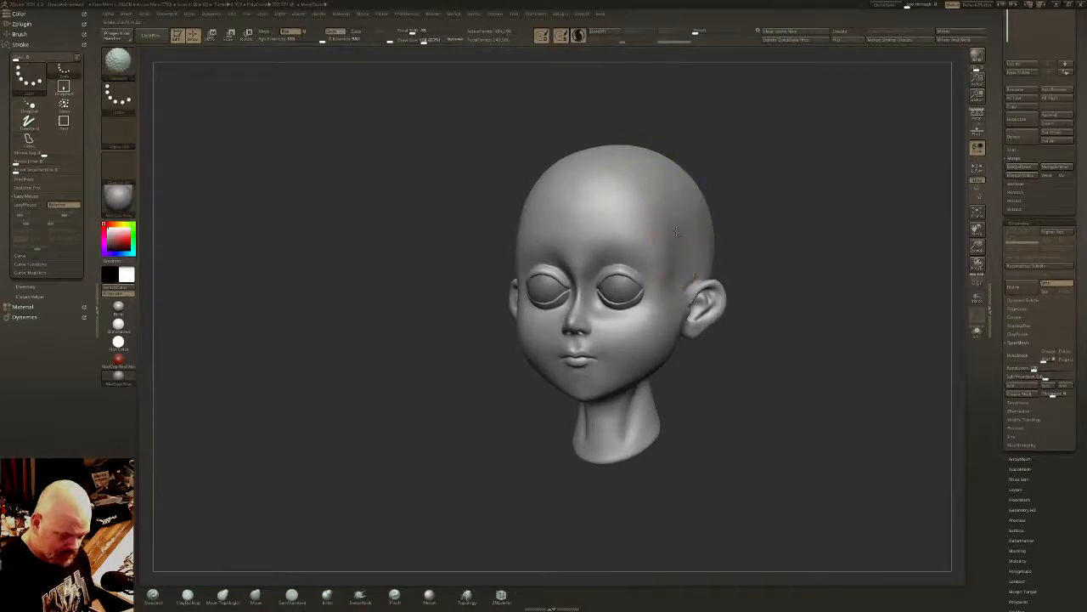
pyautogui.moveTo(578, 209); pyautogui.dragTo(666, 200, button='right')
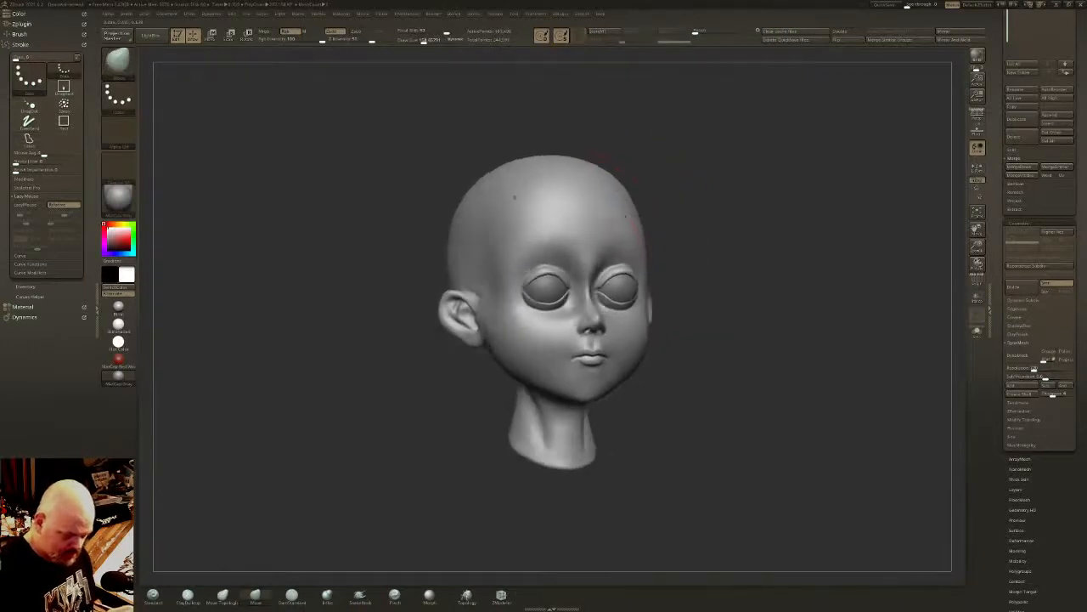
# - Refine the temple and outer brow area with a smaller Move brush, and smooth it into the forehead
pyautogui.click(419, 40)
pyautogui.moveTo(419, 40); pyautogui.dragTo(416, 40)
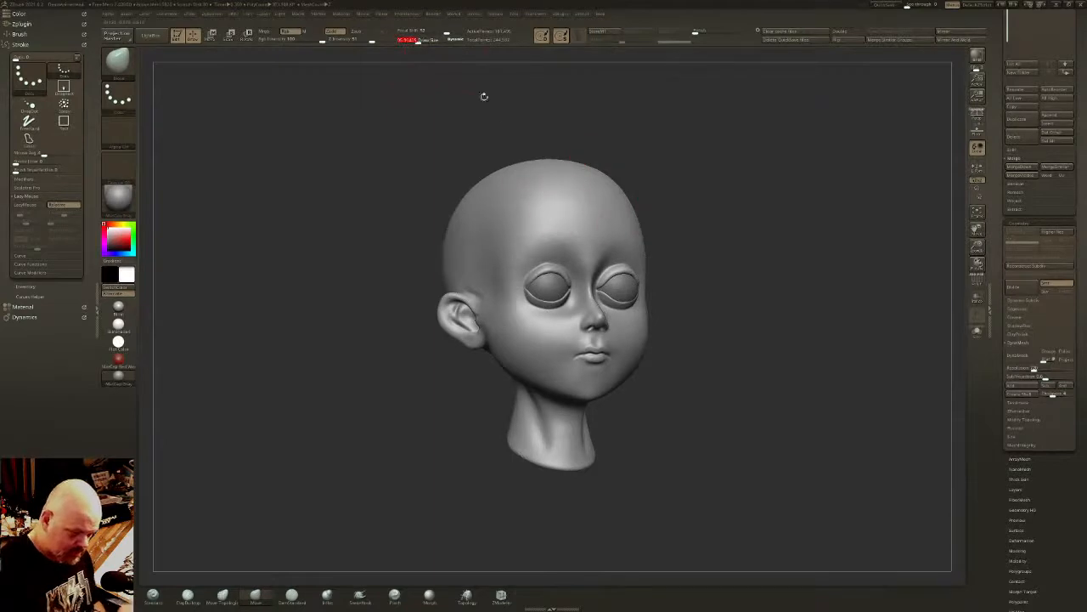
pyautogui.click(416, 40)
pyautogui.press('shift')
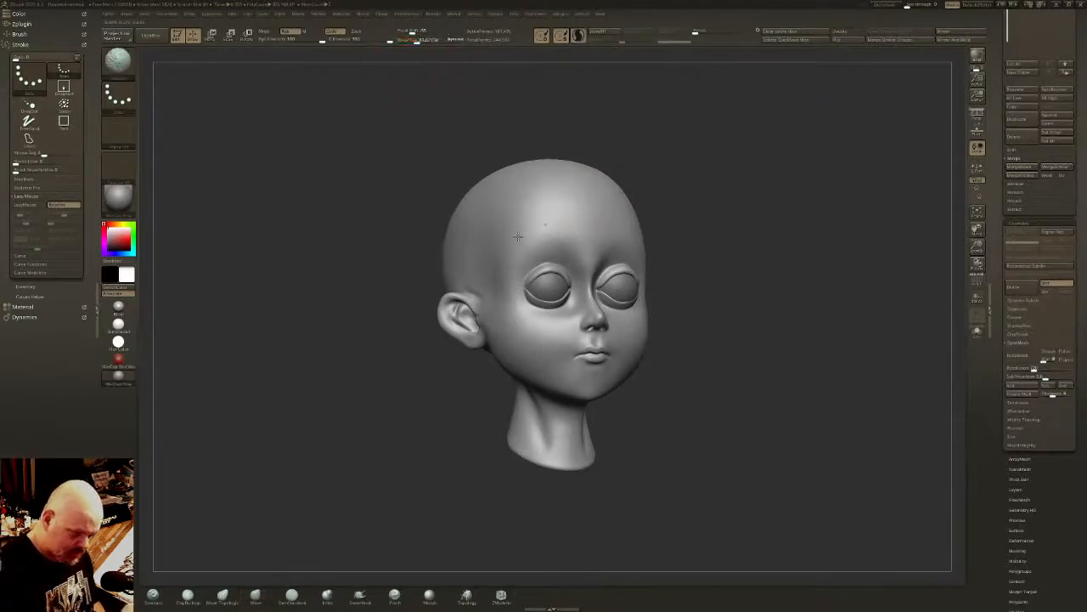
pyautogui.moveTo(508, 261); pyautogui.dragTo(442, 250, button='right')
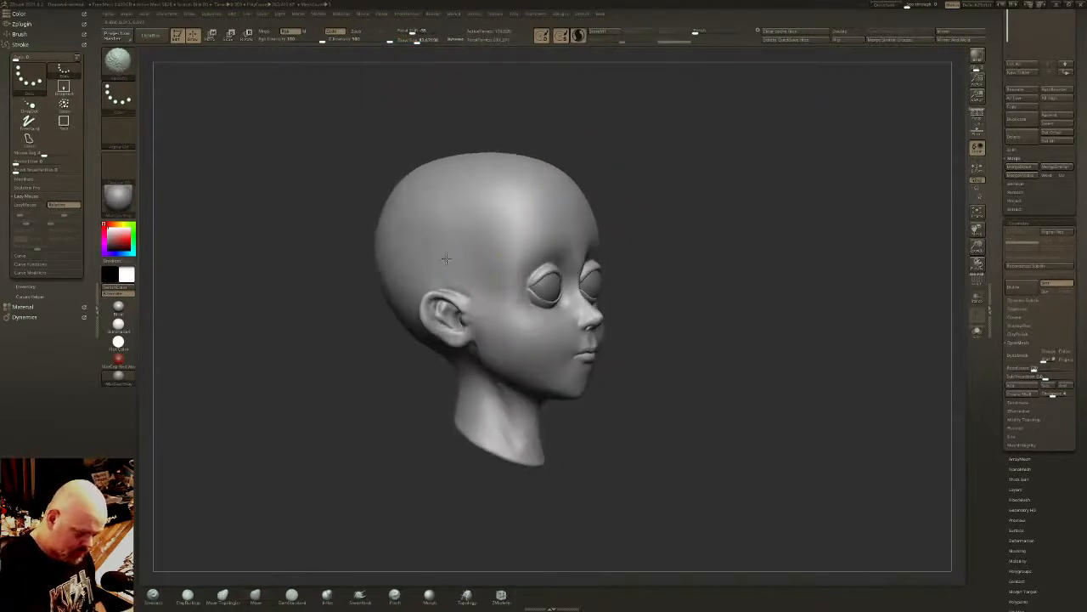
pyautogui.moveTo(543, 201); pyautogui.dragTo(497, 200, button='right')
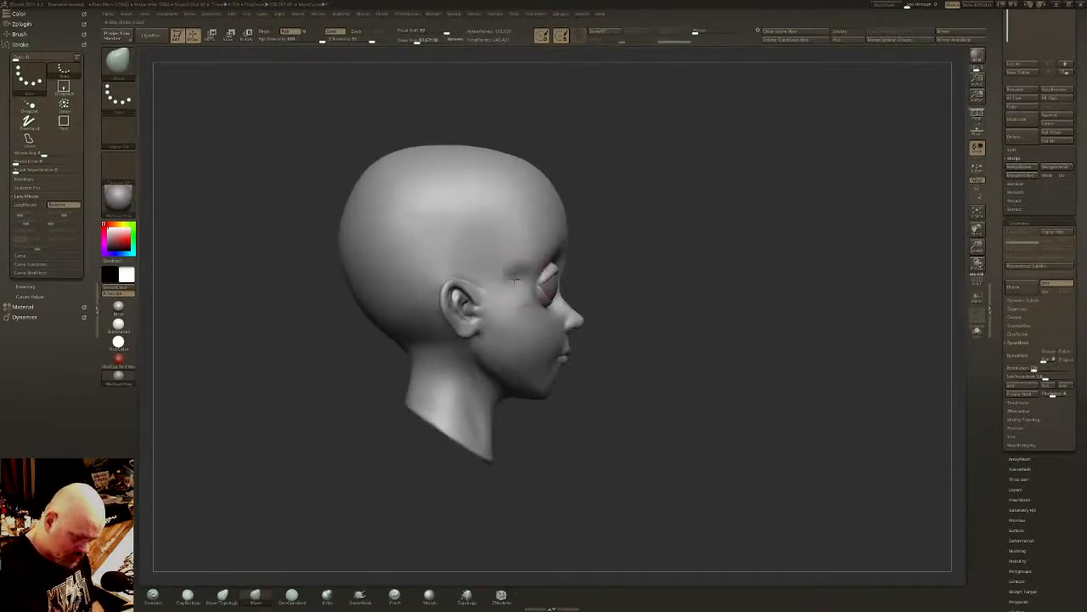
pyautogui.keyDown('shift'); pyautogui.moveTo(501, 263); pyautogui.dragTo(501, 281); pyautogui.keyUp('shift')
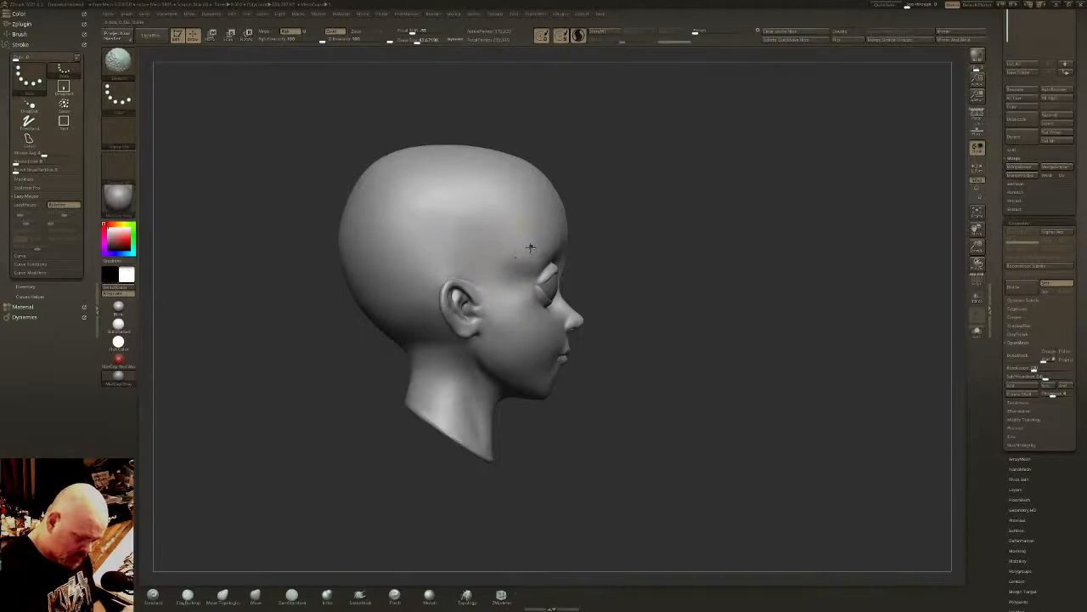
pyautogui.moveTo(528, 206); pyautogui.dragTo(538, 193, button='right')
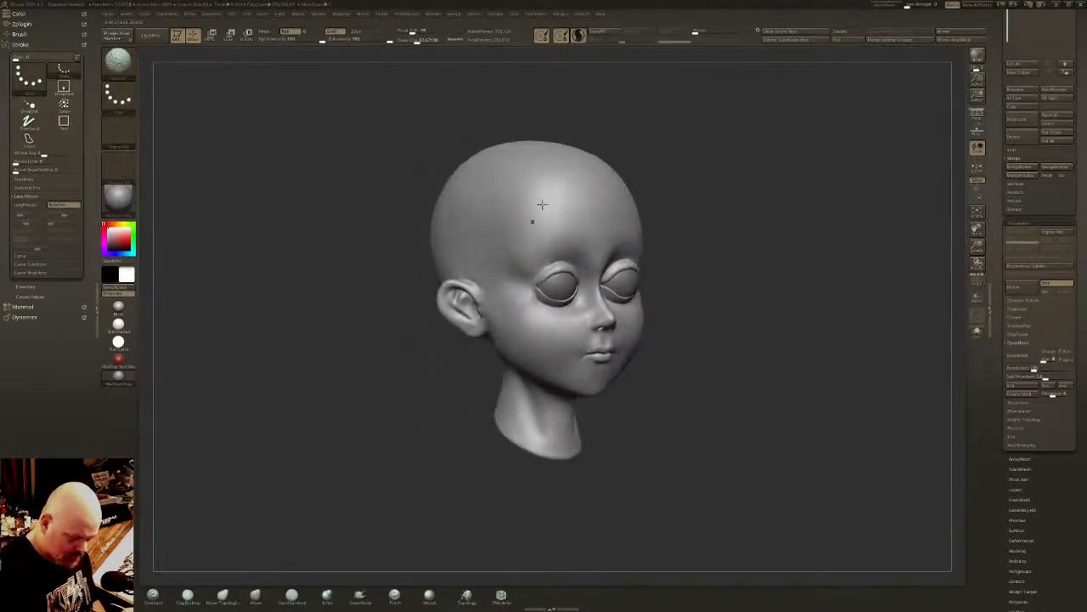
# - Flatten the planes of the temple, side of the forehead and cheek with the hPolish brush
pyautogui.click(400, 600)
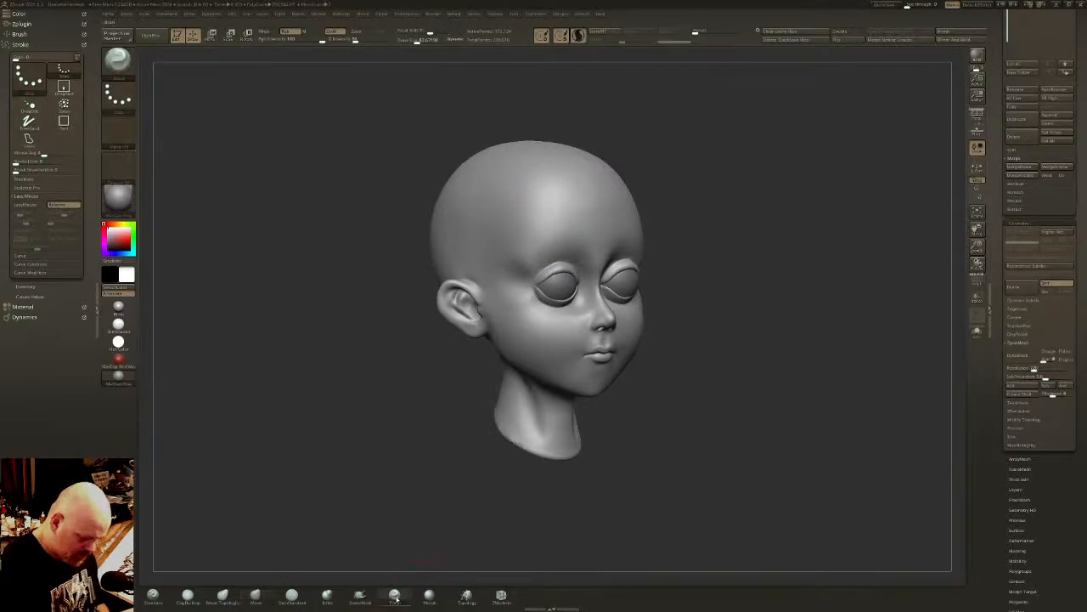
pyautogui.press('b')
pyautogui.press('h')
pyautogui.press('p')
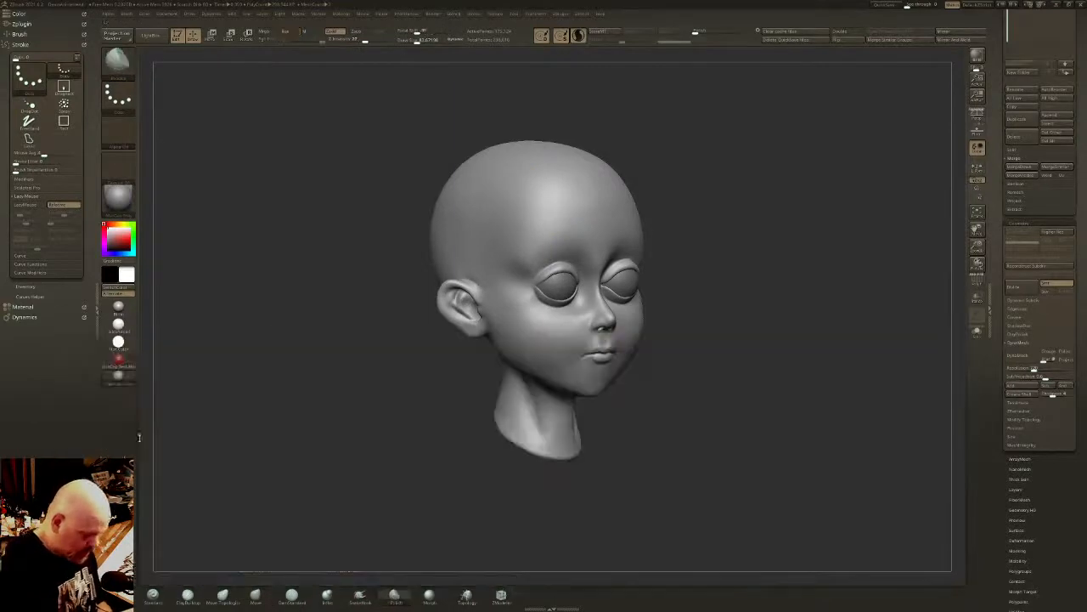
pyautogui.click(578, 37)
pyautogui.moveTo(524, 218); pyautogui.dragTo(548, 226, button='right')
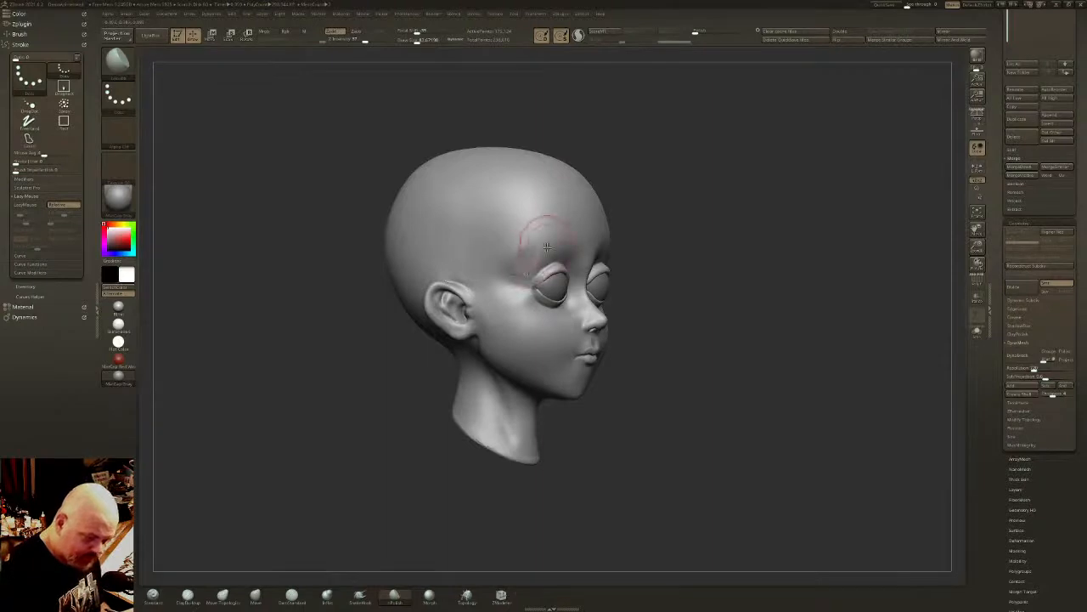
pyautogui.hotkey('ctrl', 'z')
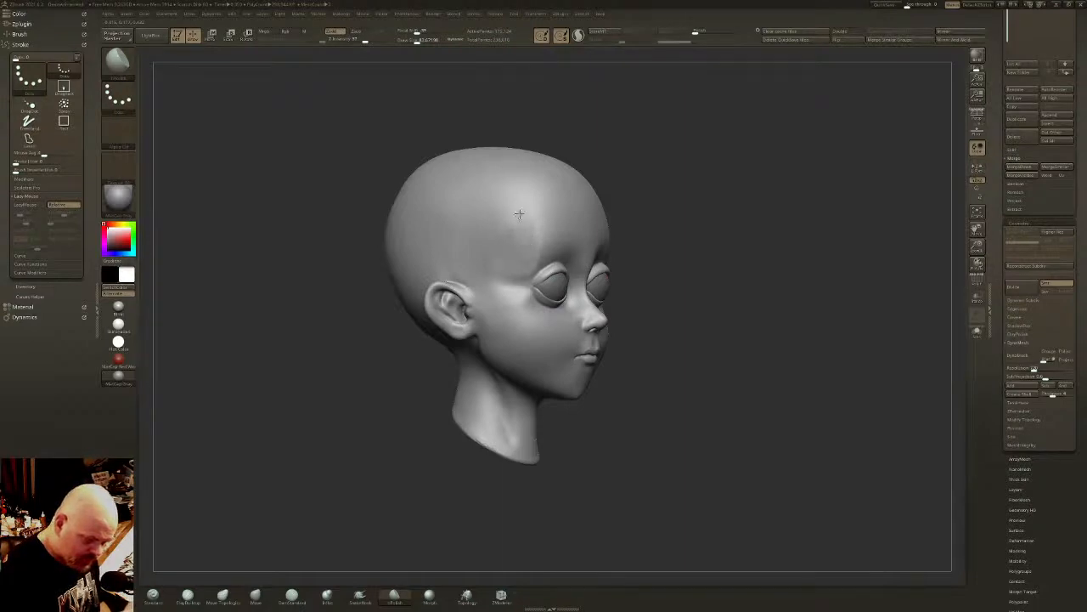
pyautogui.moveTo(519, 214)
pyautogui.mouseDown()
pyautogui.moveTo(518, 236)
pyautogui.moveTo(498, 246)
pyautogui.mouseUp()
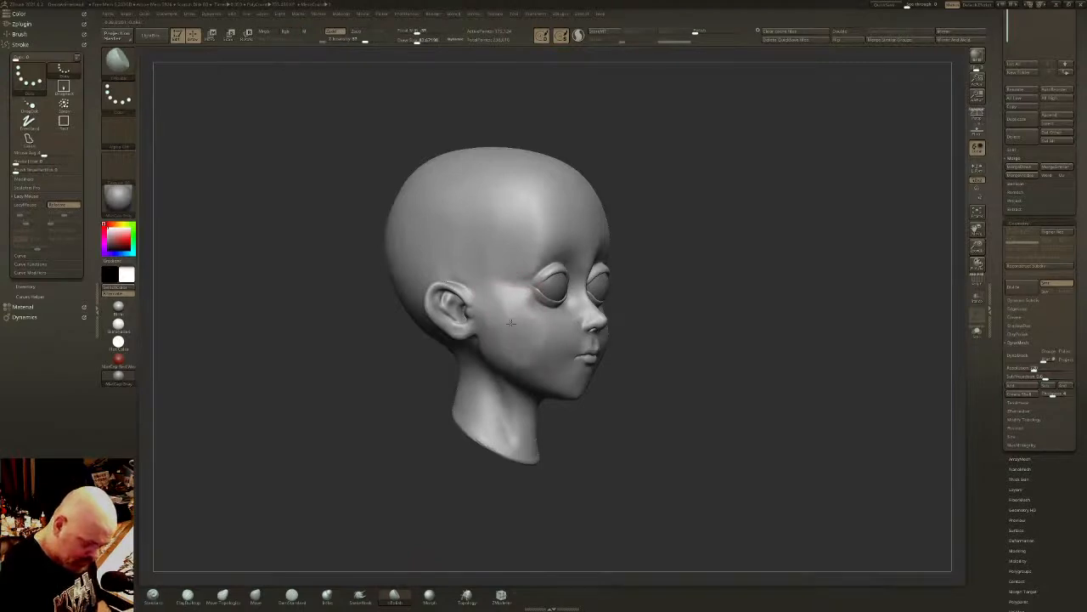
# - Polish the temple, outer eye corner and cheekbone with the hPolish brush, and smooth the side of the face
pyautogui.keyDown('shift'); pyautogui.moveTo(521, 355); pyautogui.dragTo(494, 319); pyautogui.keyUp('shift')
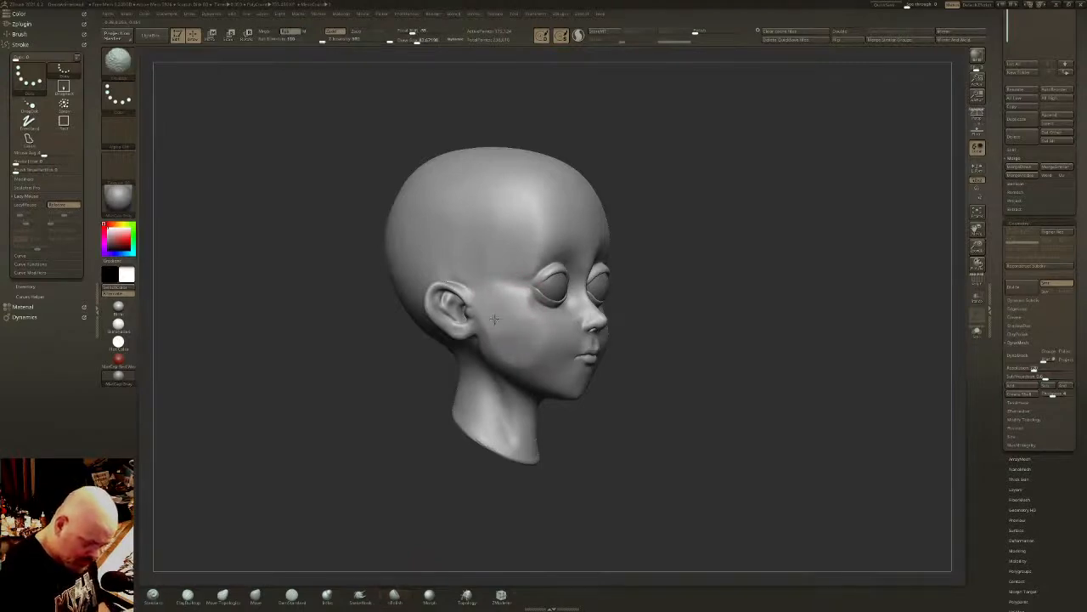
pyautogui.moveTo(635, 333); pyautogui.dragTo(515, 335)
pyautogui.moveTo(748, 293); pyautogui.dragTo(667, 246)
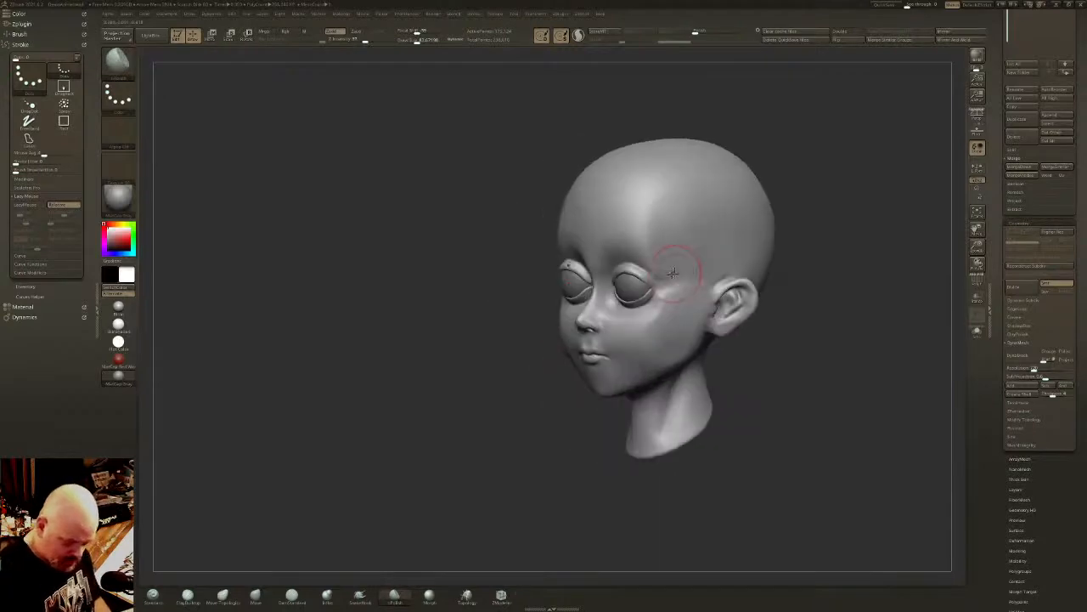
pyautogui.moveTo(667, 296)
pyautogui.mouseDown()
pyautogui.moveTo(643, 349)
pyautogui.moveTo(651, 320)
pyautogui.mouseUp()
pyautogui.moveTo(652, 321); pyautogui.dragTo(681, 271, button='right')
# - Flatten the cheek plane between the outer eye and the jaw with hPolish, and smooth its edges into the face
pyautogui.moveTo(648, 339)
pyautogui.mouseDown()
pyautogui.moveTo(659, 317)
pyautogui.moveTo(655, 349)
pyautogui.mouseUp()
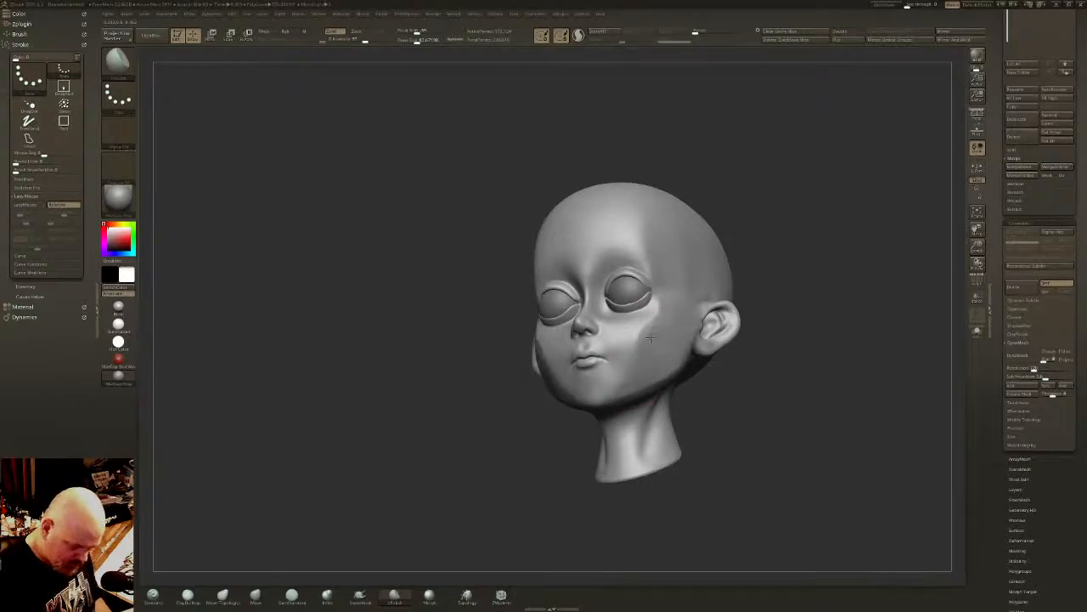
pyautogui.moveTo(666, 337); pyautogui.dragTo(667, 311)
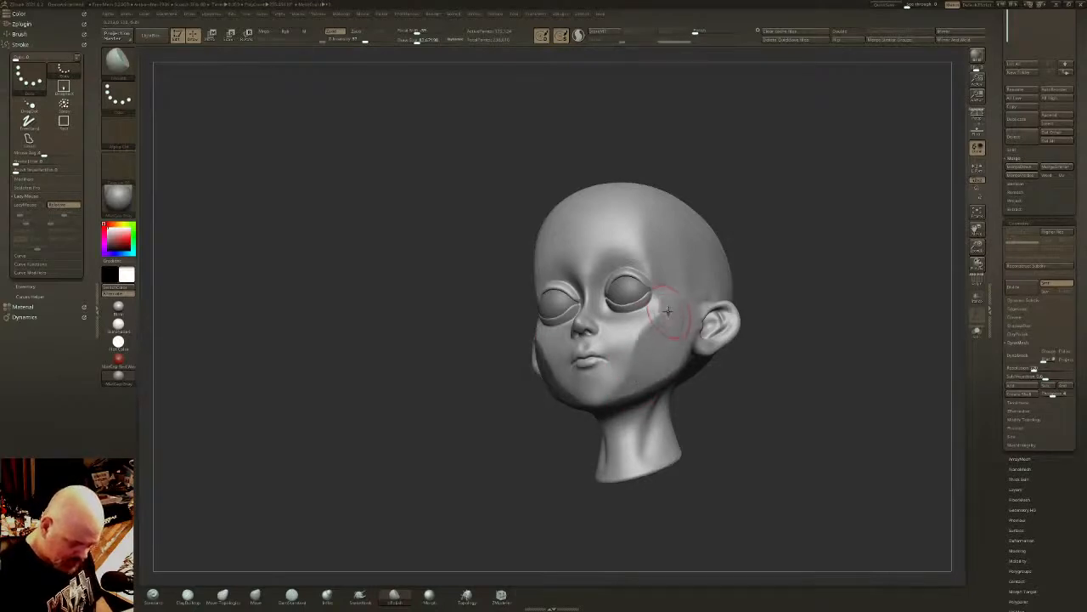
pyautogui.moveTo(669, 310); pyautogui.dragTo(652, 319, button='right')
pyautogui.moveTo(651, 223)
pyautogui.mouseDown()
pyautogui.moveTo(644, 234)
pyautogui.moveTo(663, 236)
pyautogui.mouseUp()
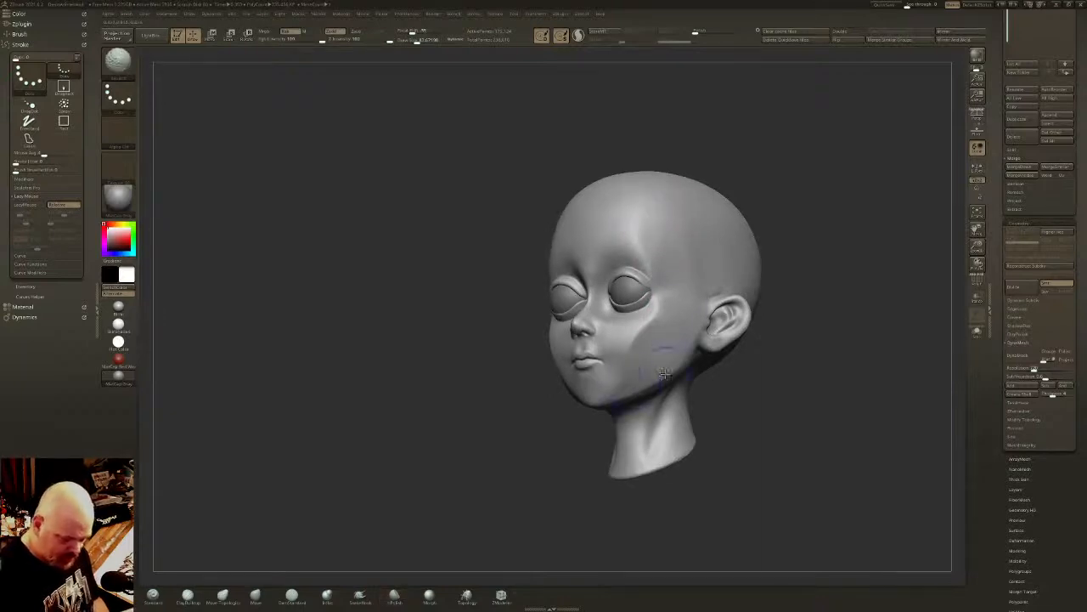
pyautogui.keyDown('shift'); pyautogui.moveTo(700, 294); pyautogui.dragTo(730, 282, button='right'); pyautogui.keyUp('shift')
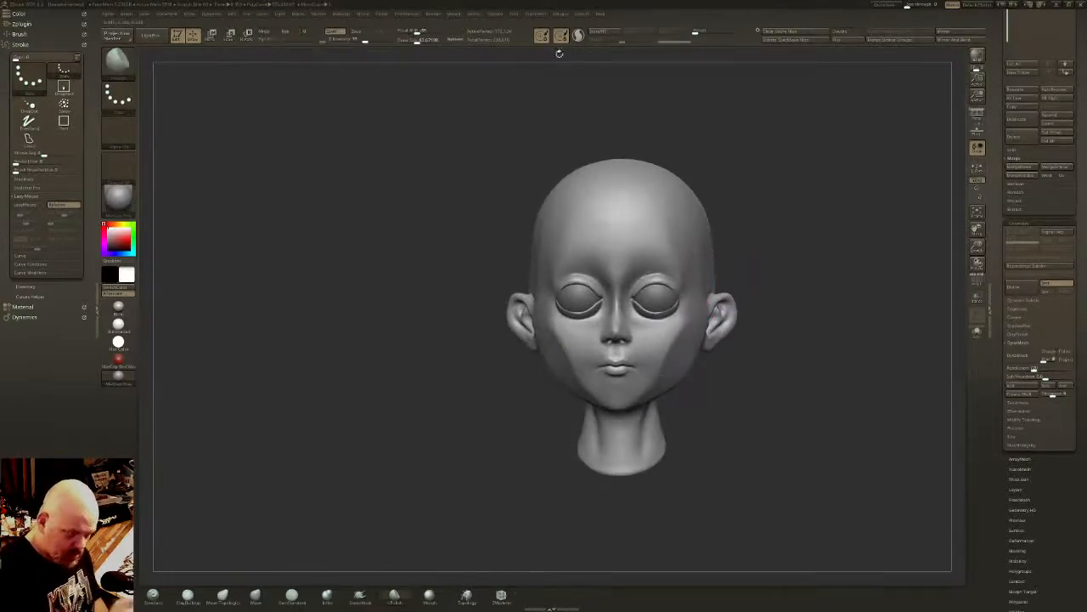
pyautogui.moveTo(646, 126); pyautogui.dragTo(674, 203)
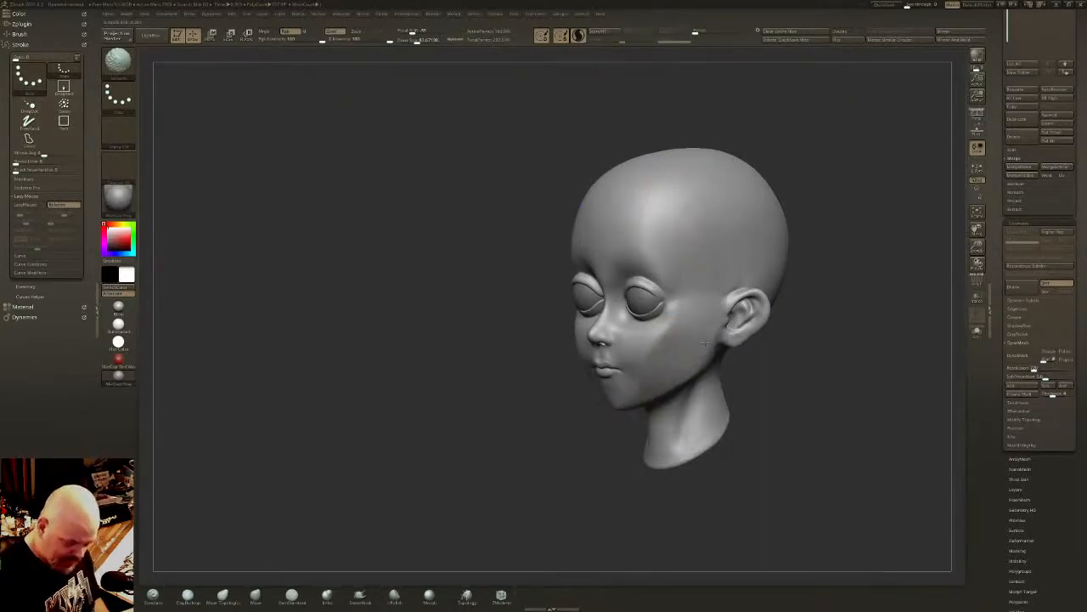
pyautogui.moveTo(717, 271); pyautogui.dragTo(745, 266, button='right')
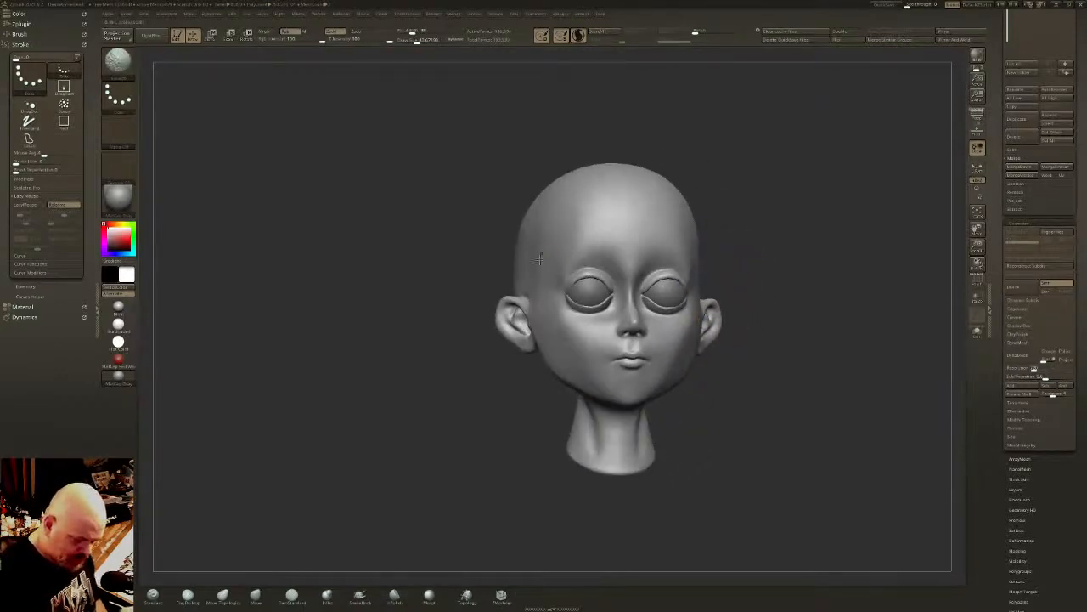
# - Adjust the cheeks beside the mouth with the Move brush, and smooth the area
pyautogui.click(256, 598)
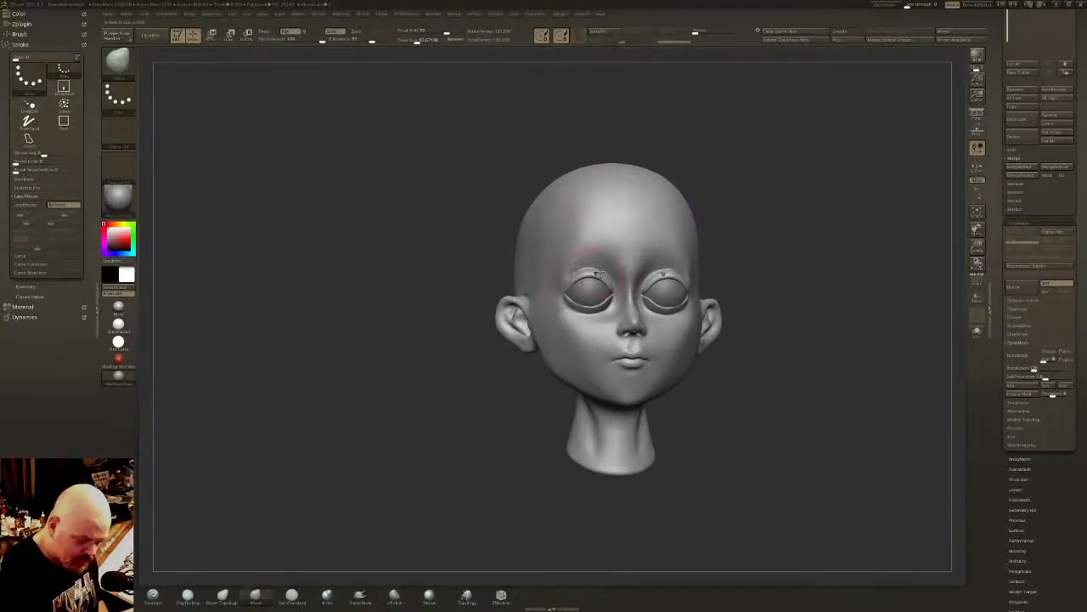
pyautogui.moveTo(604, 355); pyautogui.dragTo(613, 353, button='right')
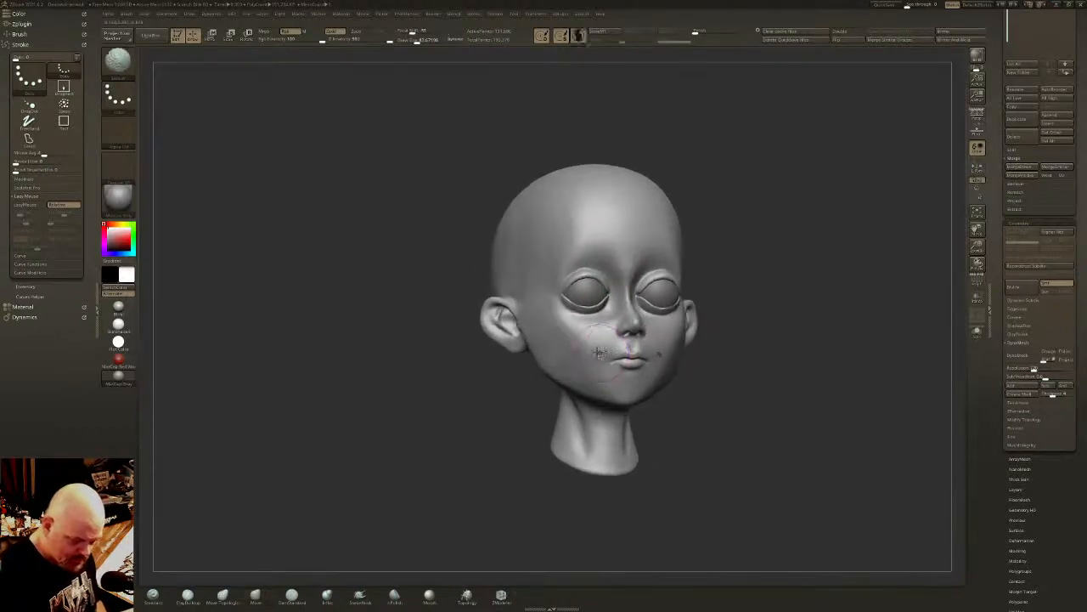
pyautogui.moveTo(672, 314); pyautogui.dragTo(684, 318, button='right')
pyautogui.moveTo(685, 318)
pyautogui.keyDown('ctrl'); pyautogui.mouseDown(button='right')
pyautogui.moveTo(687, 345)
pyautogui.moveTo(712, 335)
pyautogui.moveTo(592, 283)
pyautogui.mouseUp(button='right'); pyautogui.keyUp('ctrl')
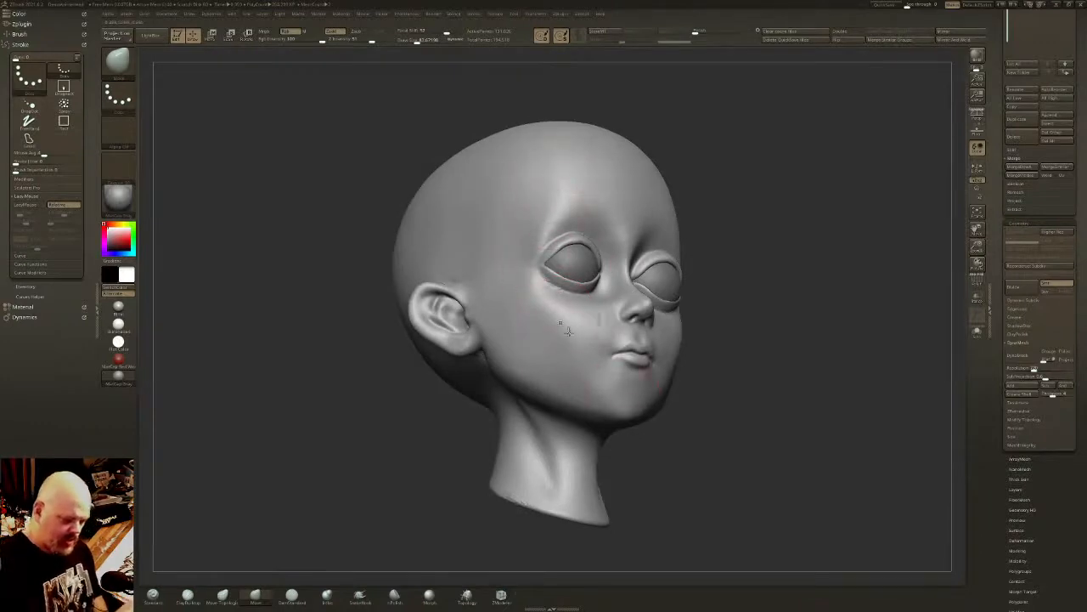
# - Reshape the chin, underside of the jaw and jawline with the Move brush from the profile, three-quarter and front views
pyautogui.moveTo(702, 416); pyautogui.dragTo(664, 445, button='right')
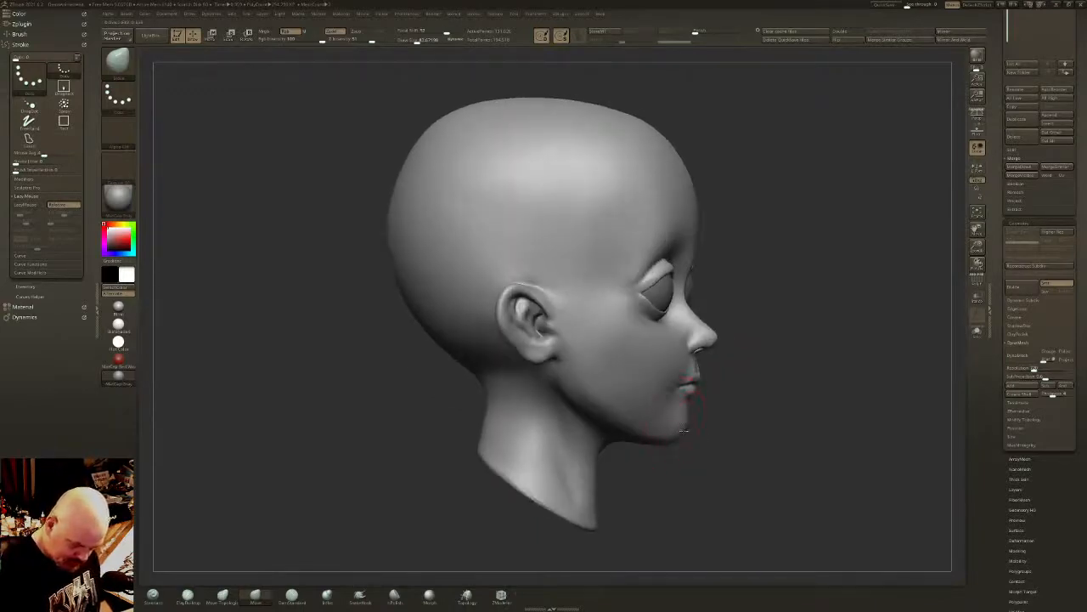
pyautogui.moveTo(671, 426); pyautogui.dragTo(638, 456, button='right')
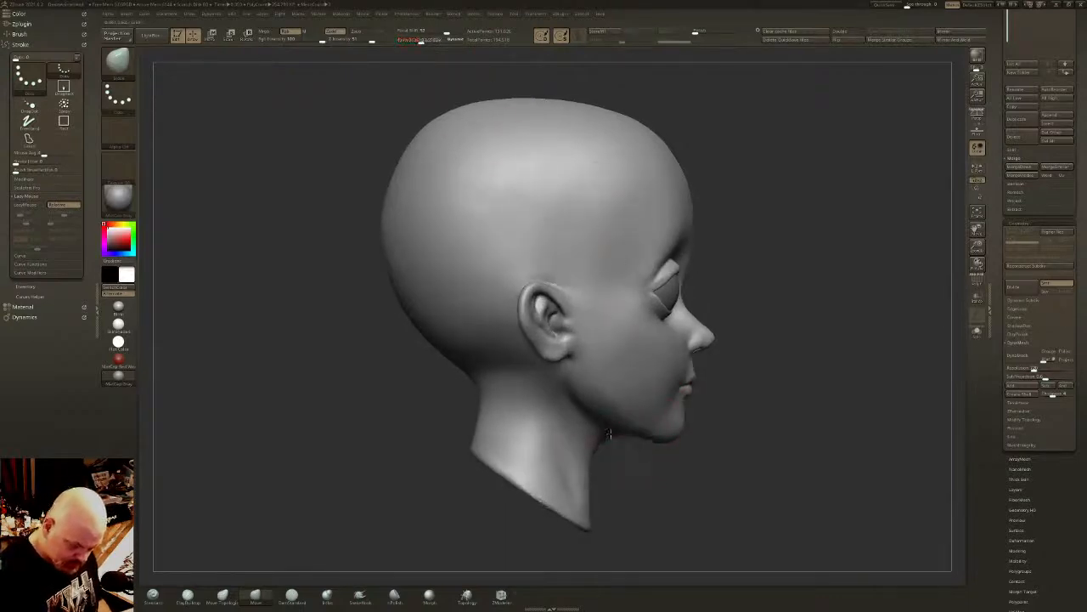
pyautogui.moveTo(648, 420); pyautogui.dragTo(709, 431, button='right')
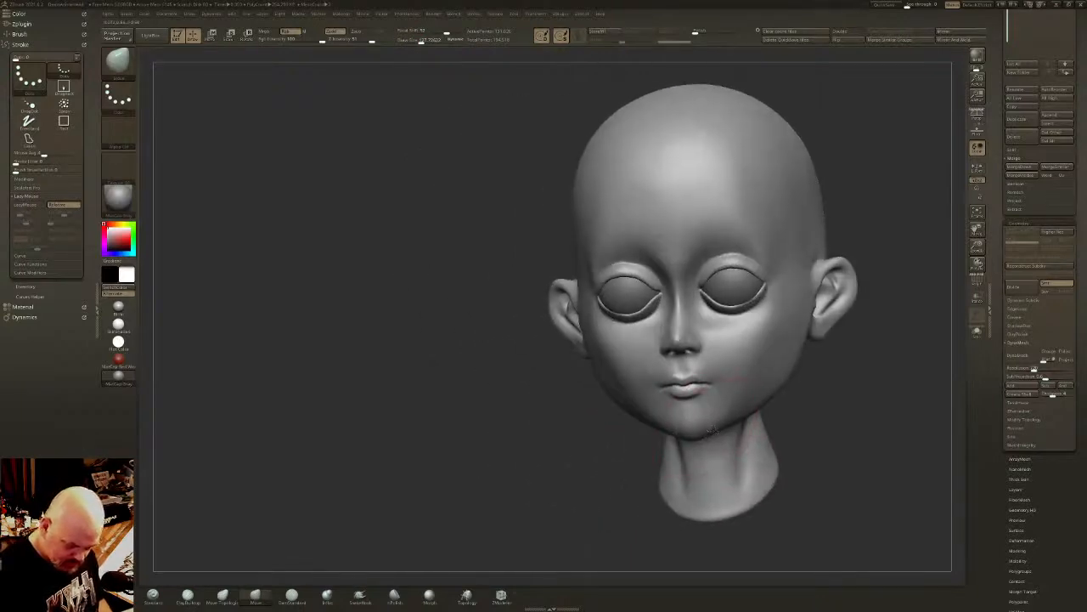
pyautogui.moveTo(737, 417)
pyautogui.mouseDown(button='right')
pyautogui.moveTo(774, 383)
pyautogui.moveTo(790, 385)
pyautogui.mouseUp(button='right')
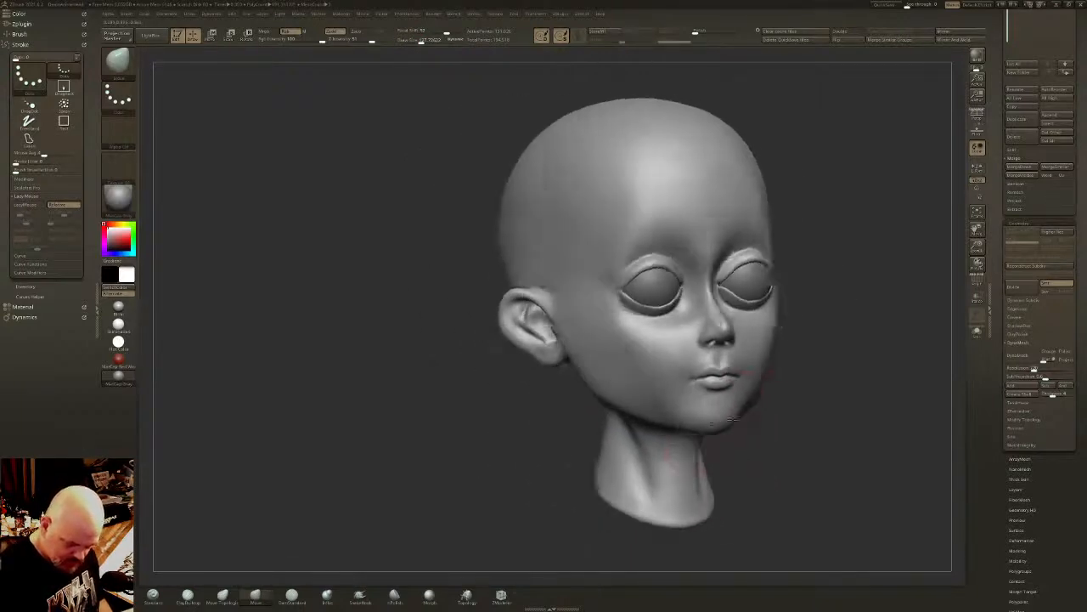
pyautogui.moveTo(698, 439); pyautogui.dragTo(732, 423, button='right')
pyautogui.moveTo(650, 477)
pyautogui.mouseDown(button='right')
pyautogui.moveTo(697, 455)
pyautogui.moveTo(645, 421)
pyautogui.mouseUp(button='right')
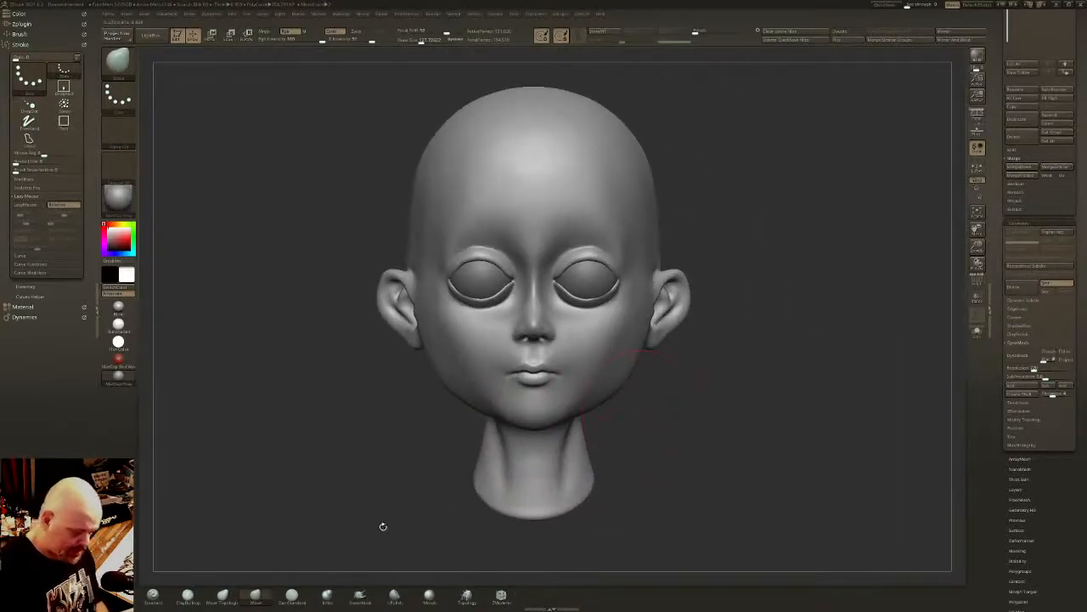
# - Try to build up arched eyebrows above both eyes with a smaller ClayBuildup brush
pyautogui.click(188, 597)
pyautogui.moveTo(418, 41); pyautogui.dragTo(406, 41)
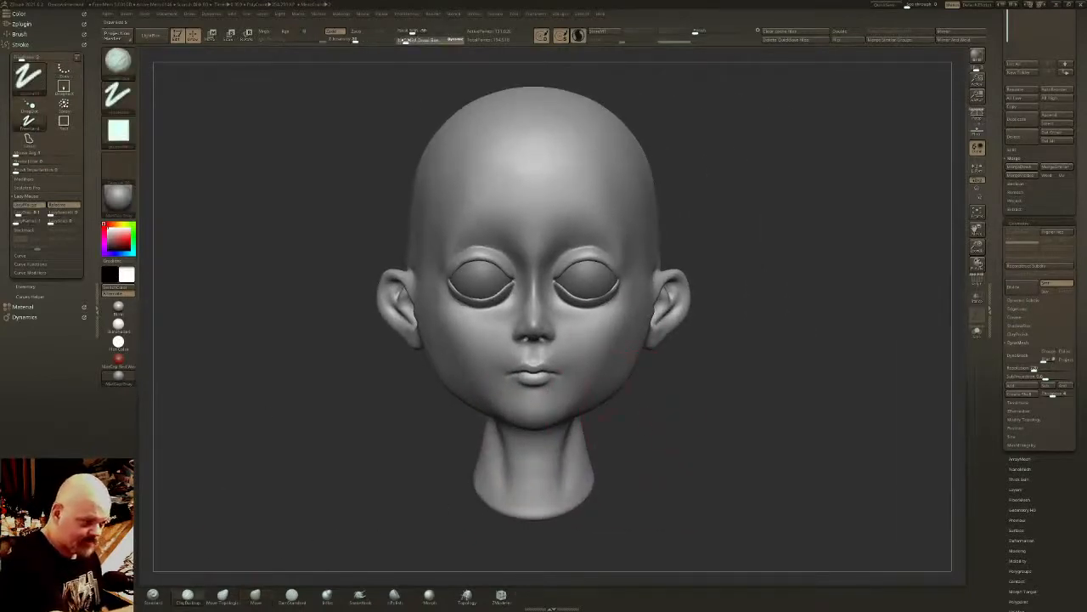
pyautogui.keyDown('alt'); pyautogui.moveTo(607, 215); pyautogui.dragTo(633, 276, button='right'); pyautogui.keyUp('alt')
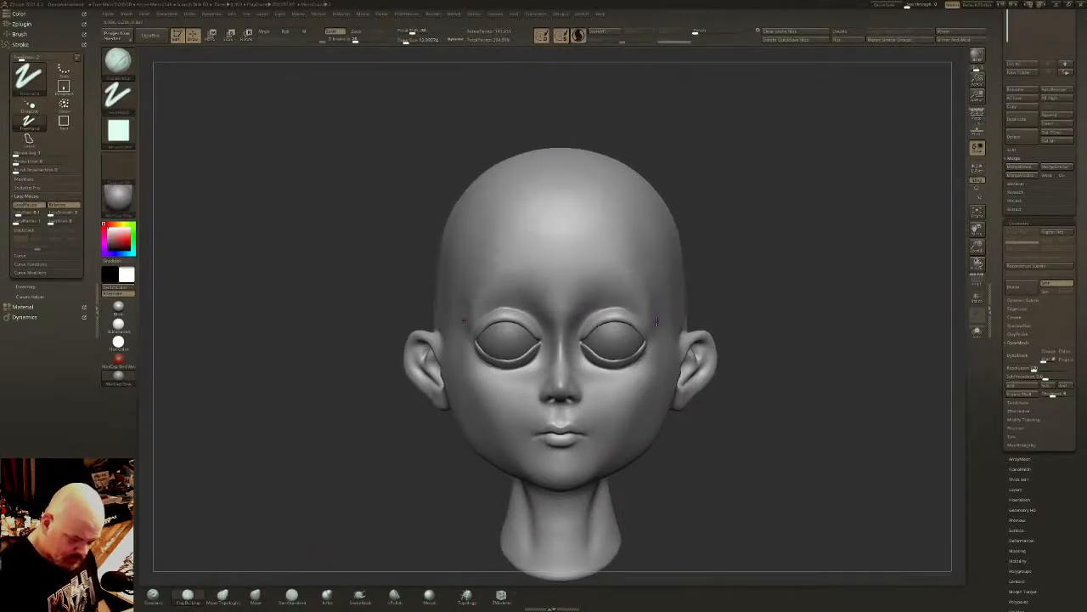
pyautogui.moveTo(641, 283)
pyautogui.mouseDown()
pyautogui.moveTo(618, 271)
pyautogui.moveTo(571, 301)
pyautogui.mouseUp()
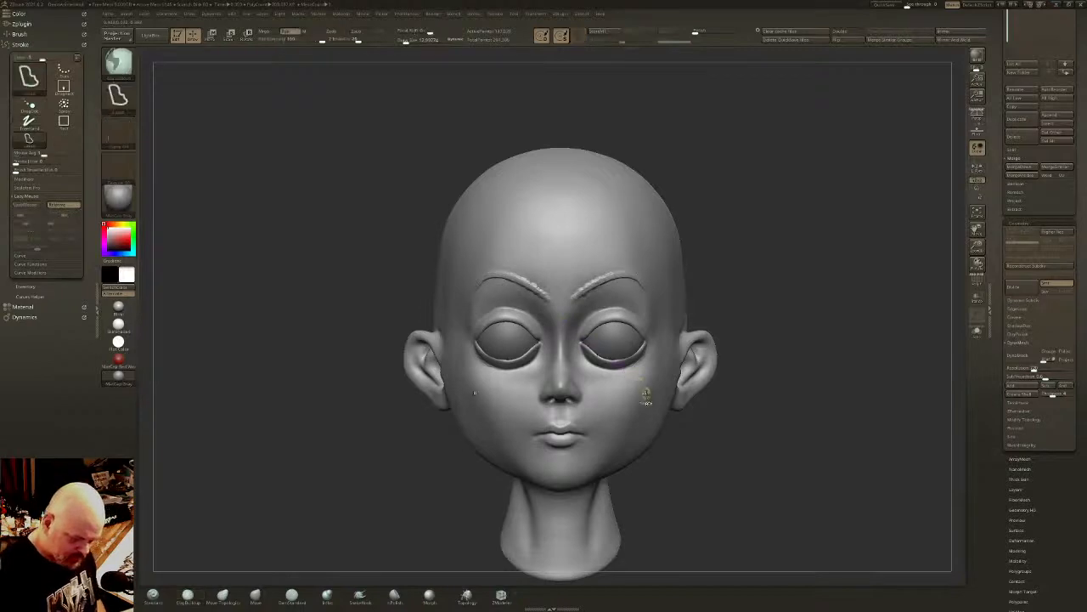
pyautogui.hotkey('ctrl', 'z')
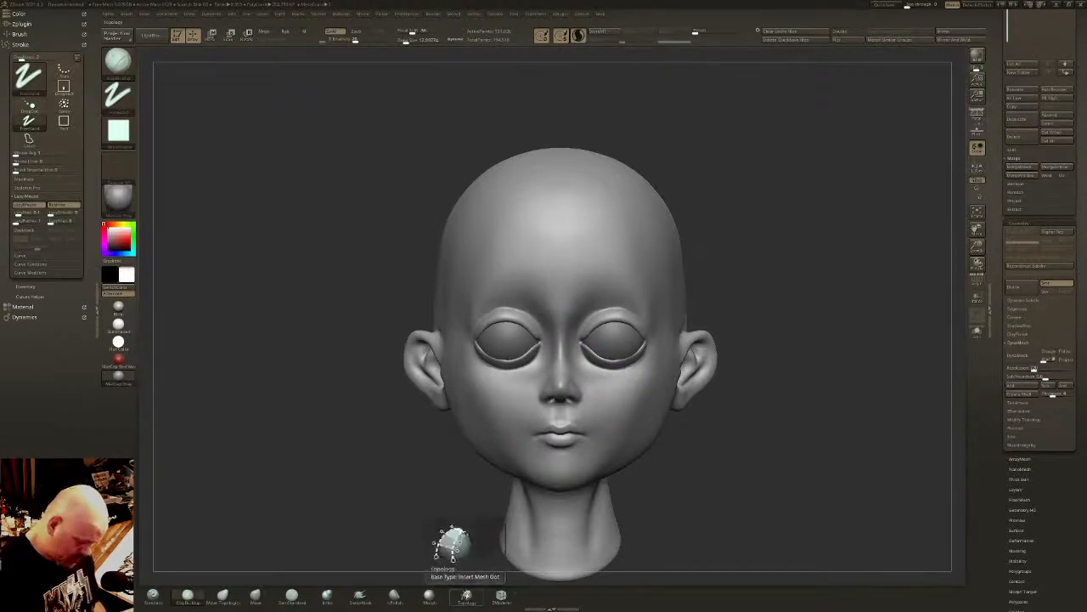
# - Try to draw an eyebrow curve with the Topology brush and turn it into brow strips with an extrude brush
pyautogui.click(468, 596)
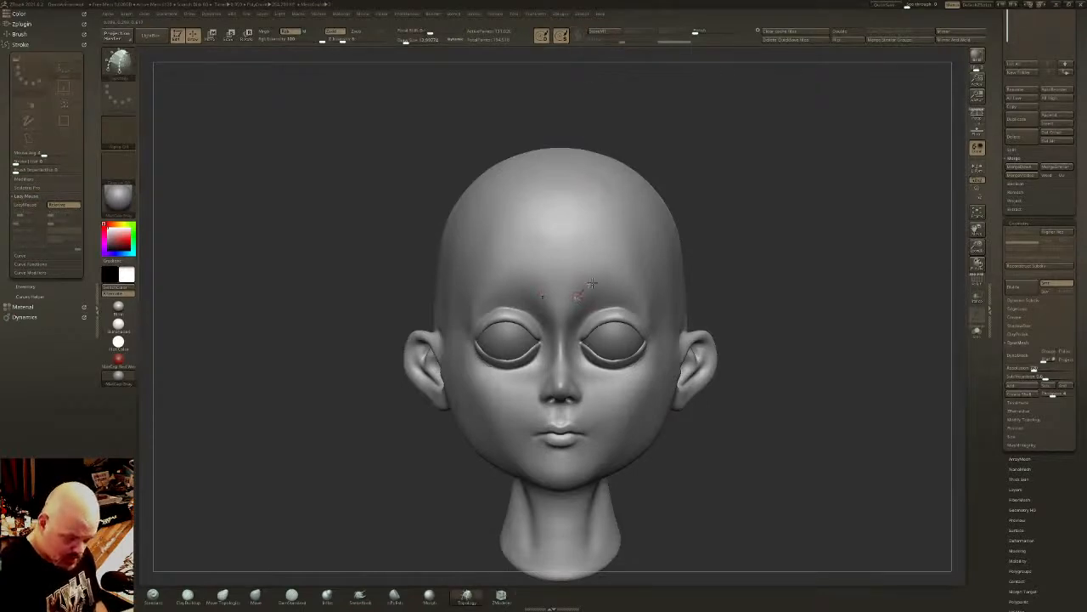
pyautogui.moveTo(668, 279)
pyautogui.mouseDown(button='right')
pyautogui.moveTo(644, 286)
pyautogui.moveTo(637, 277)
pyautogui.moveTo(586, 296)
pyautogui.mouseUp(button='right')
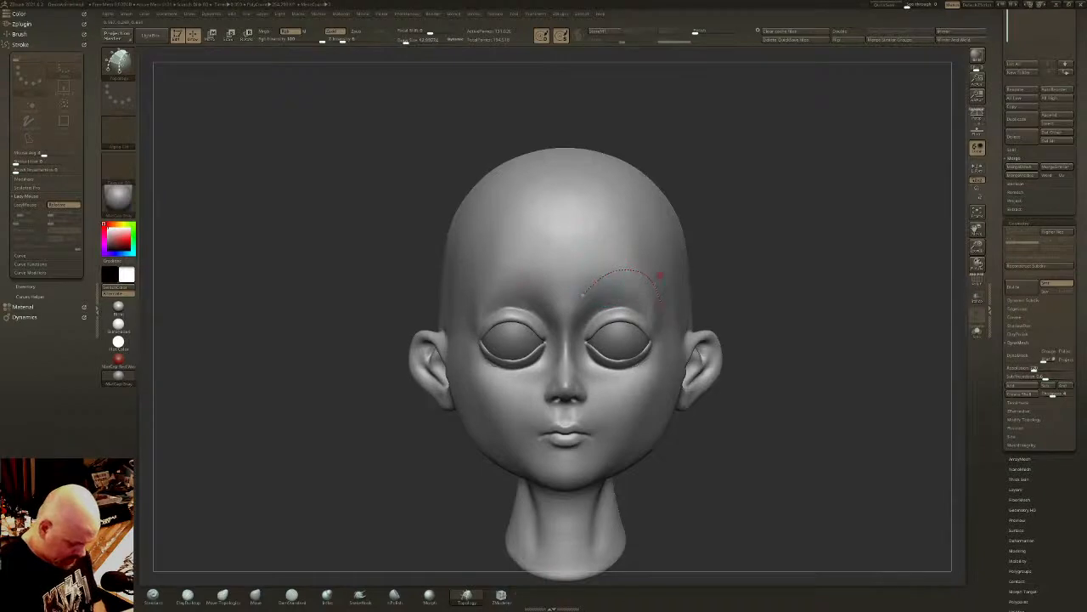
pyautogui.press('b')
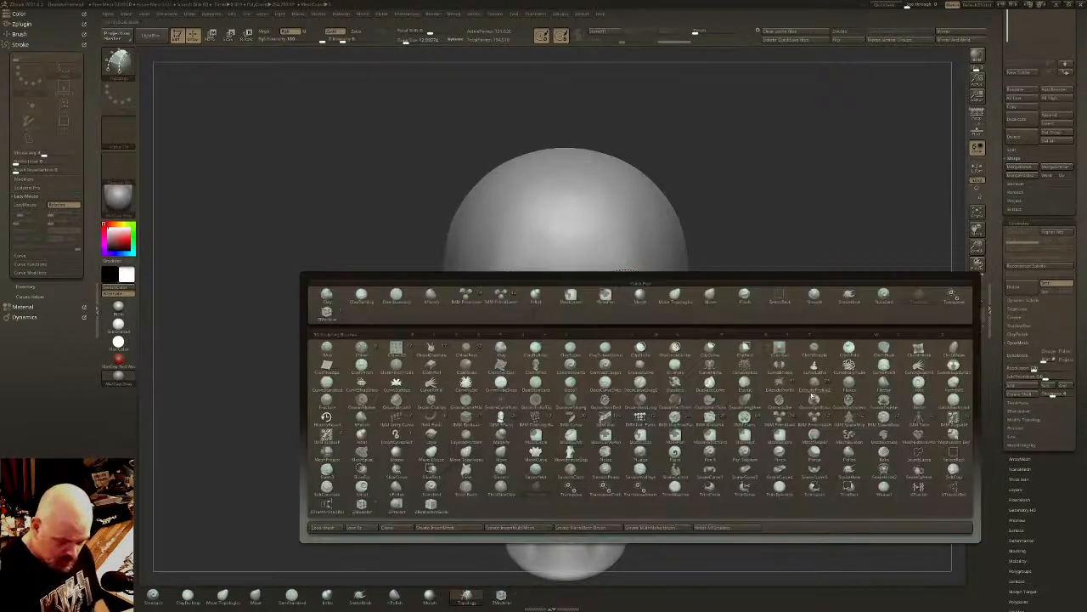
pyautogui.click(781, 387)
pyautogui.click(586, 294)
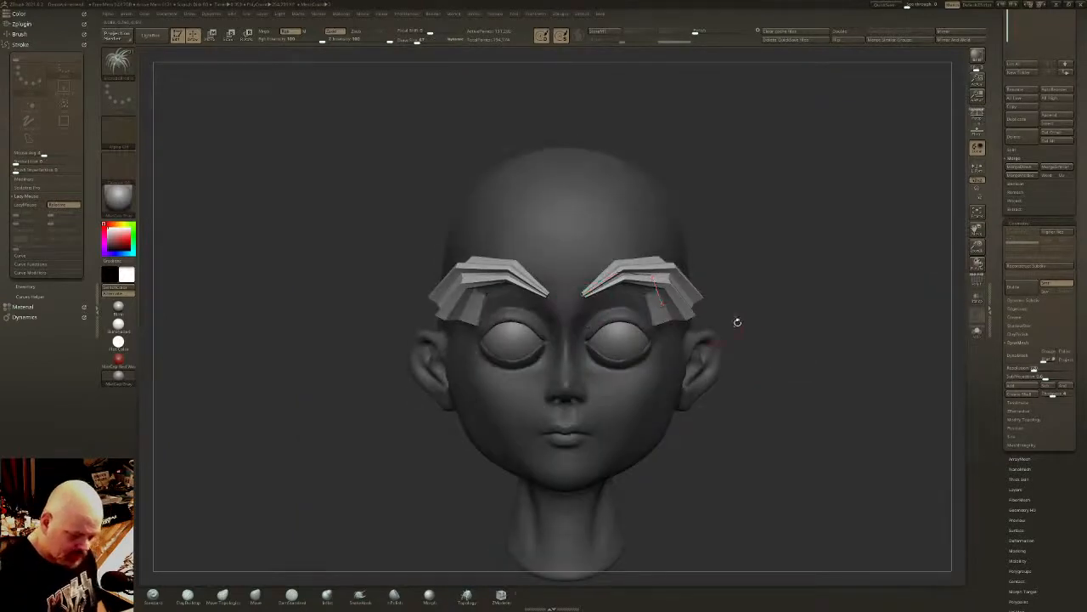
pyautogui.hotkey('ctrl', 'z')
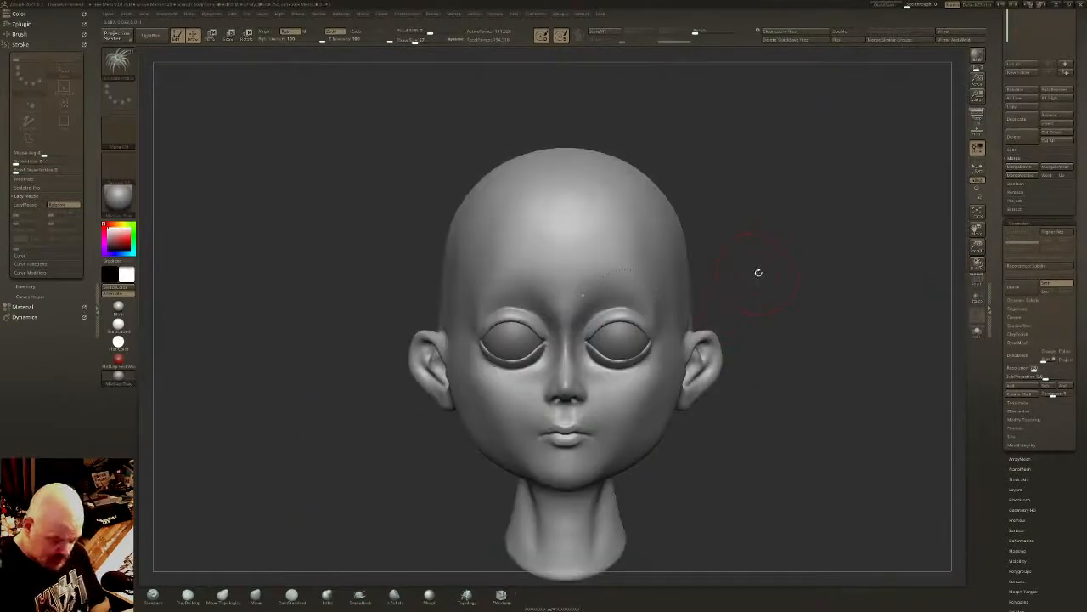
# - Try drawing thinner eyebrow strips with a smaller extrude brush, arching from the nose bridge to the outer brow
pyautogui.moveTo(581, 299); pyautogui.dragTo(662, 305)
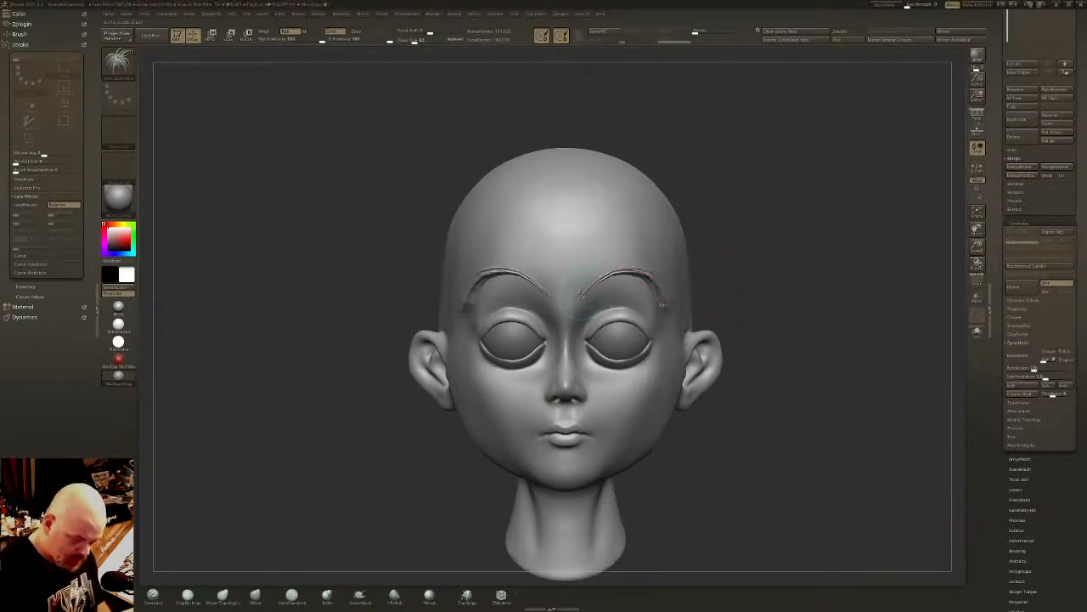
pyautogui.hotkey('ctrl', 'z')
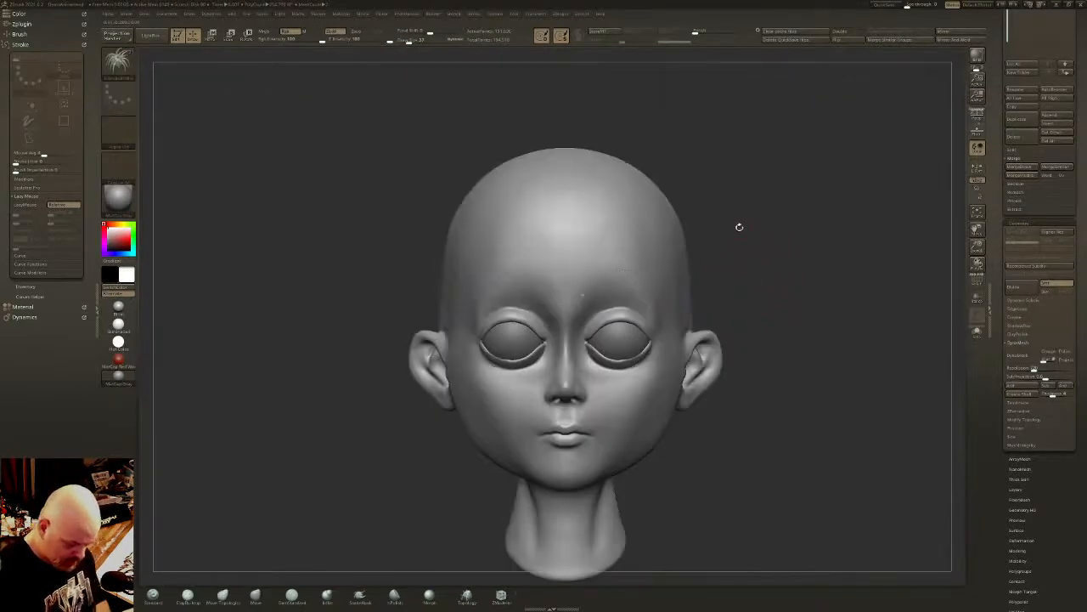
pyautogui.moveTo(716, 252); pyautogui.dragTo(662, 259)
pyautogui.moveTo(561, 301); pyautogui.dragTo(662, 306)
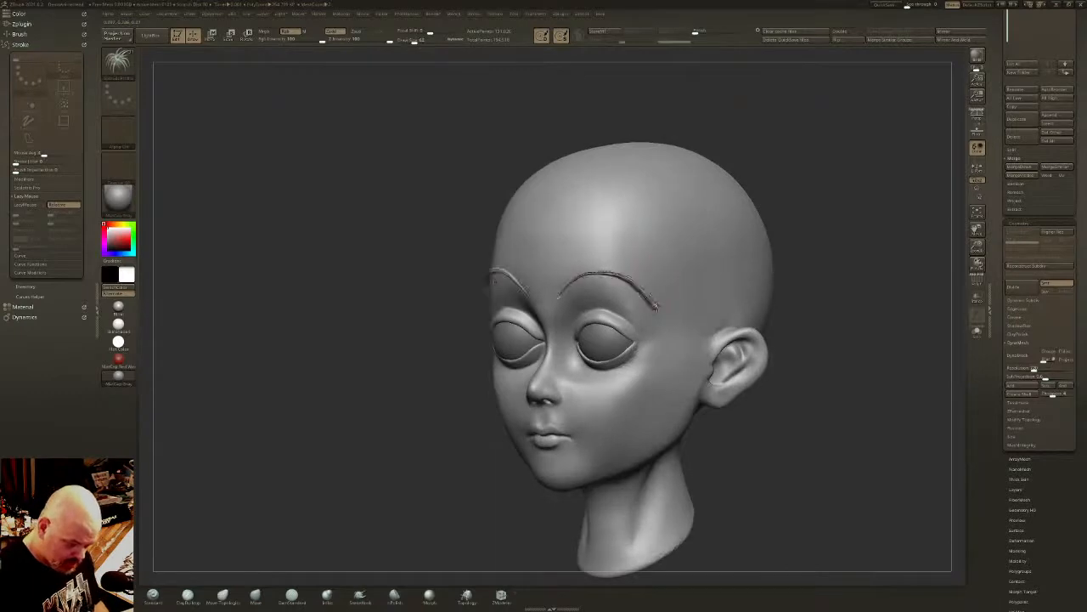
# - Try to reshape the arch and inner ends of the eyebrow strips by adjusting their curve
pyautogui.keyDown('shift'); pyautogui.moveTo(679, 242); pyautogui.dragTo(692, 235, button='right'); pyautogui.keyUp('shift')
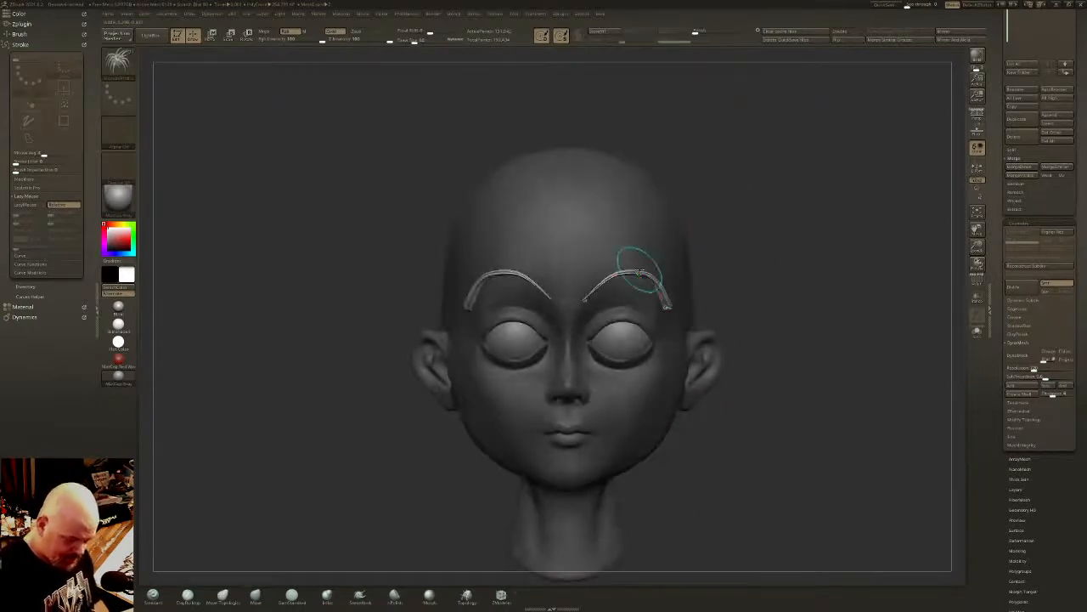
pyautogui.moveTo(638, 269); pyautogui.dragTo(630, 259)
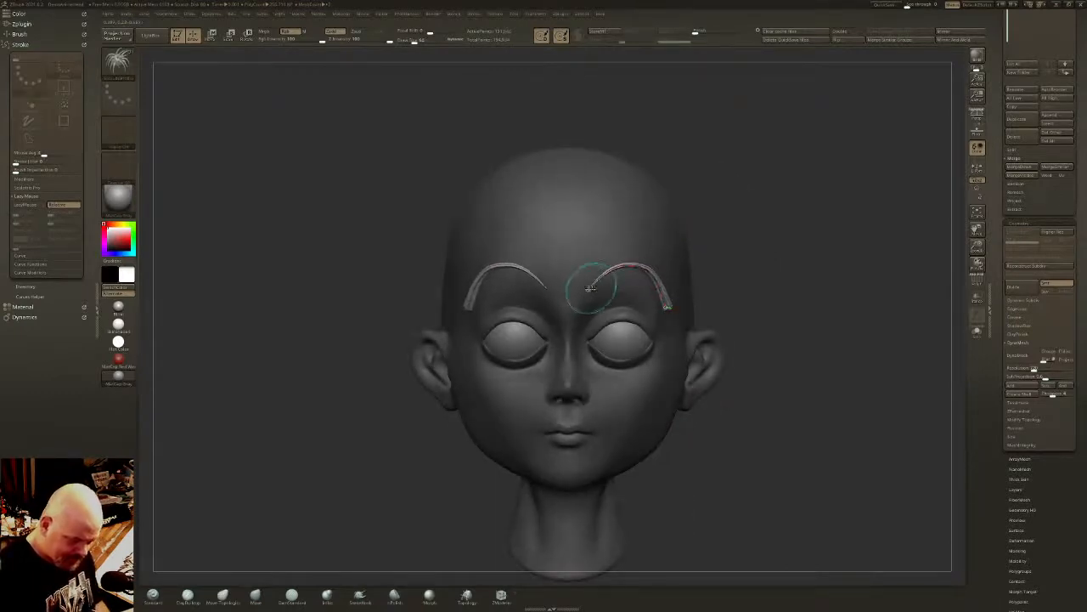
pyautogui.moveTo(586, 294); pyautogui.dragTo(579, 324)
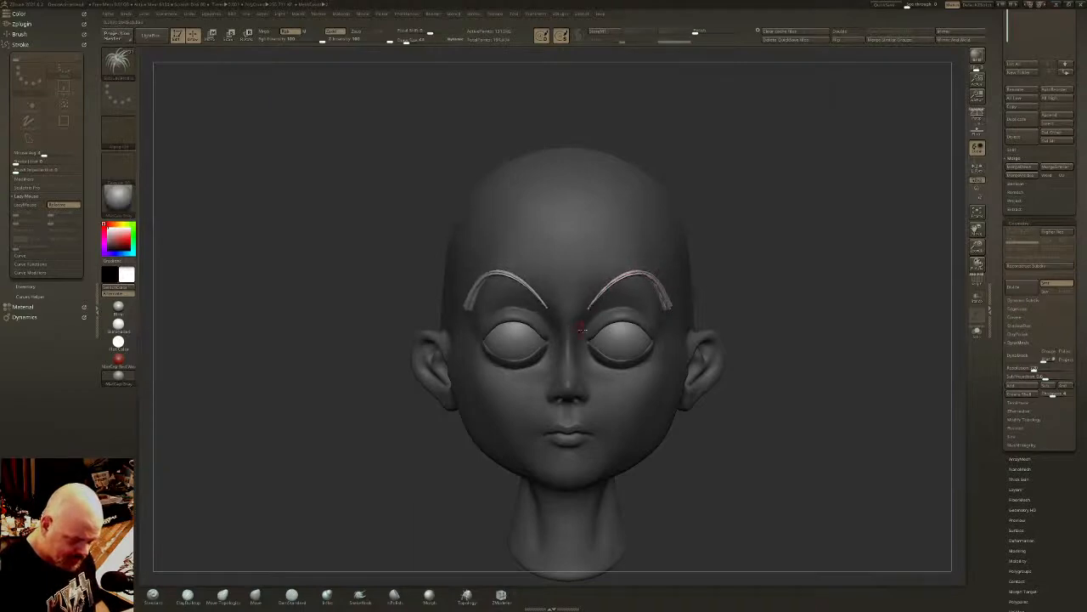
pyautogui.moveTo(578, 325); pyautogui.dragTo(611, 242, button='right')
pyautogui.hotkey('ctrl', 'z')
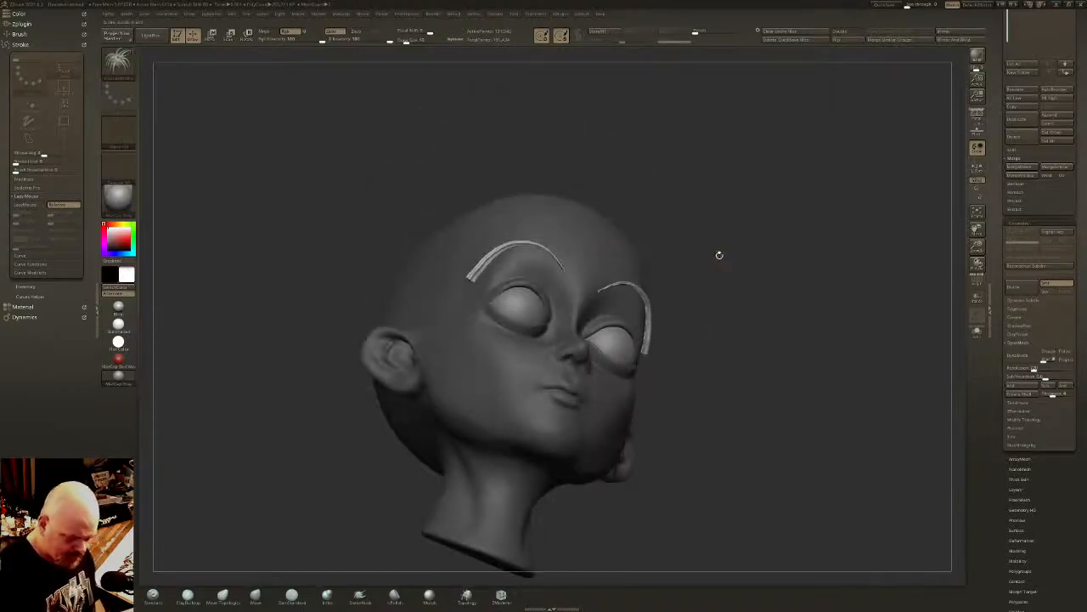
pyautogui.moveTo(719, 252); pyautogui.dragTo(750, 258, button='right')
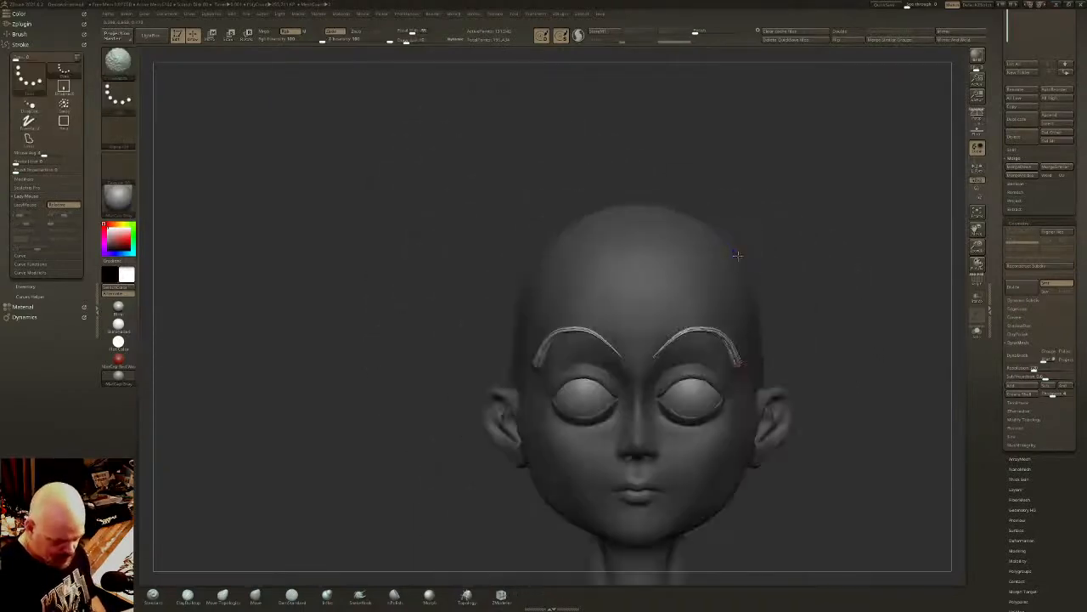
pyautogui.hotkey('ctrl', 'z')
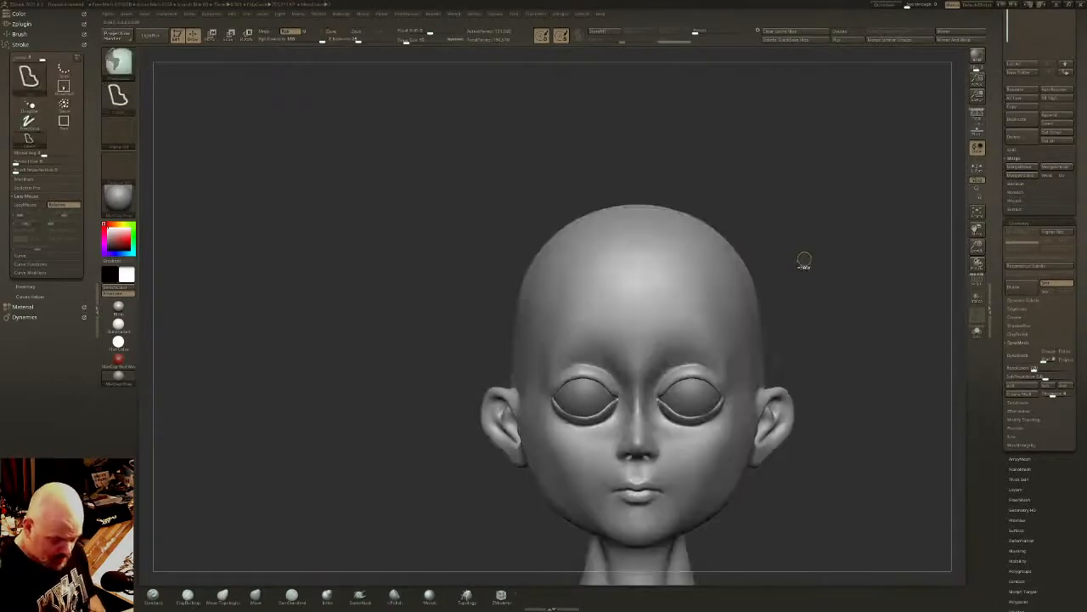
# - Choose the circle profile for the extrude brush and draw an arched eyebrow curve above the eye, undoing the last stroke
pyautogui.press('m')
pyautogui.click(812, 288)
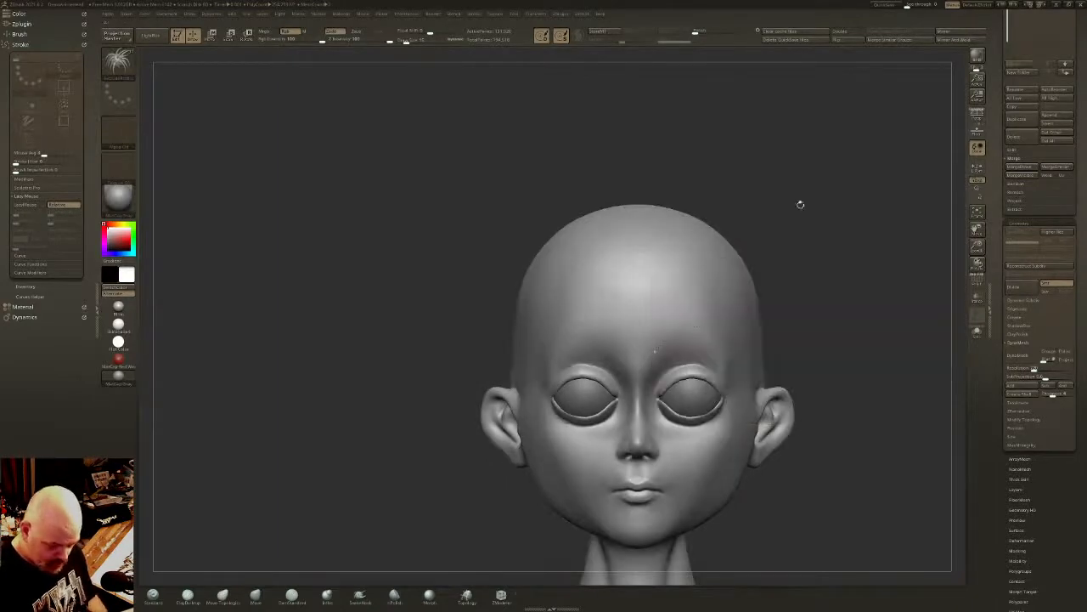
pyautogui.press('m')
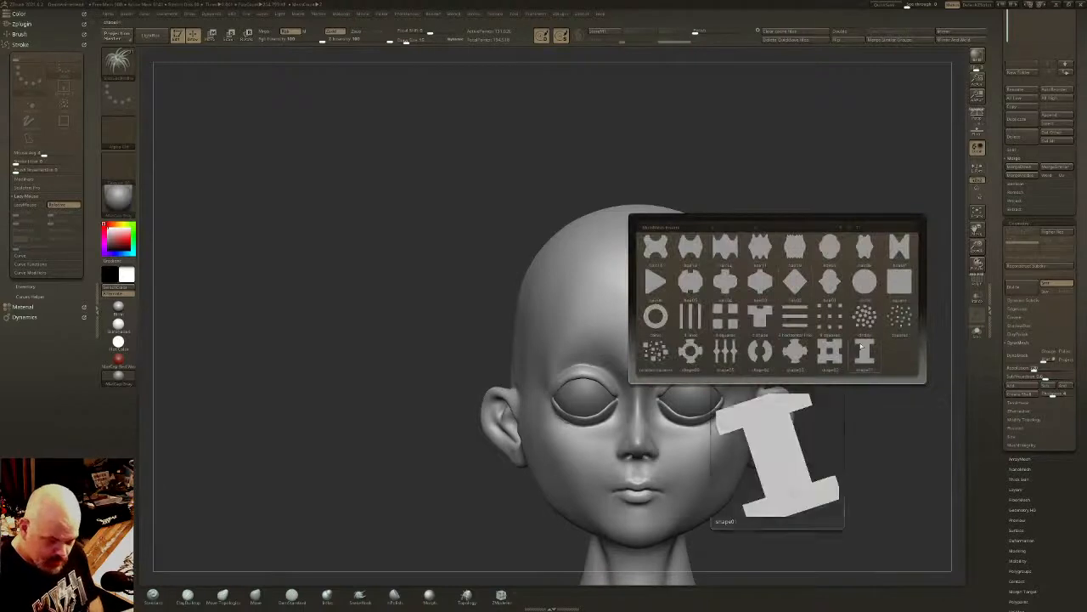
pyautogui.click(867, 282)
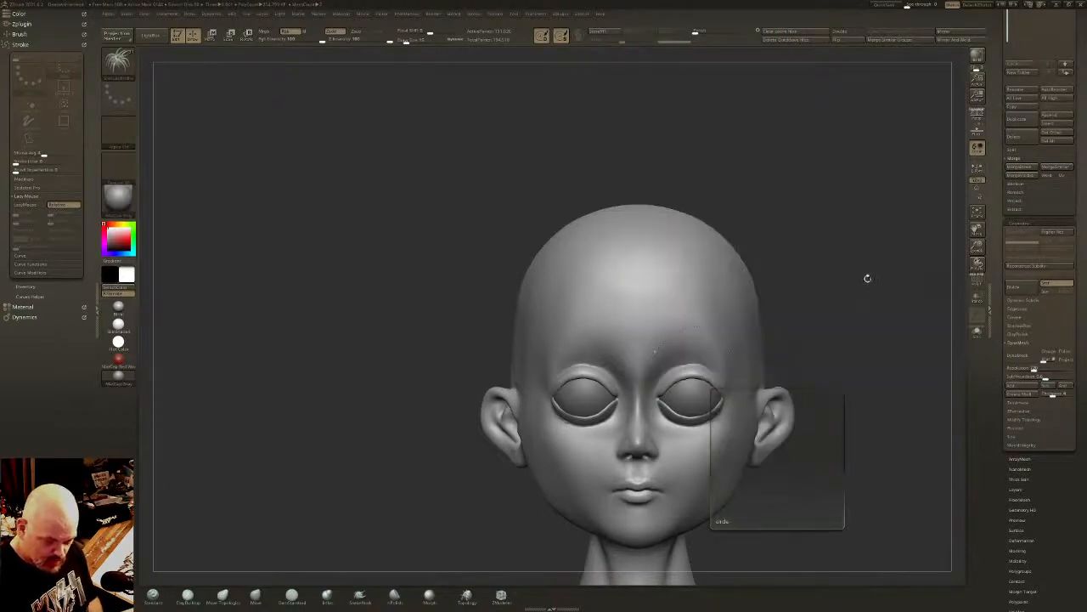
pyautogui.moveTo(733, 360)
pyautogui.mouseDown()
pyautogui.moveTo(671, 333)
pyautogui.moveTo(655, 354)
pyautogui.mouseUp()
pyautogui.moveTo(875, 327); pyautogui.dragTo(658, 236, button='right')
pyautogui.hotkey('ctrl', 'z')
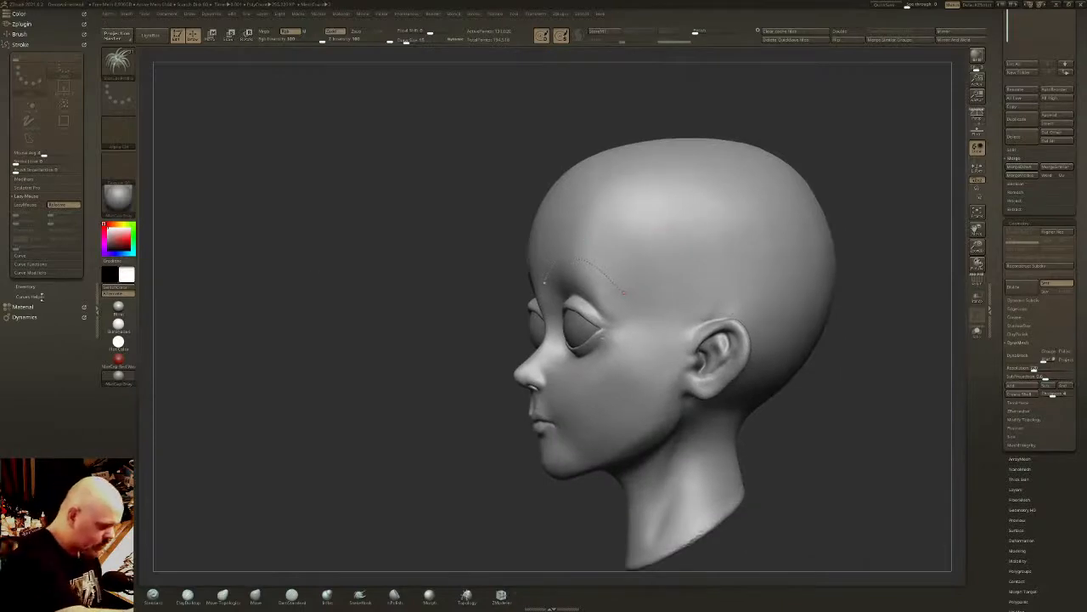
# - Shape the curve's Size profile into a peak in the middle that tapers to zero at both ends
pyautogui.click(47, 295)
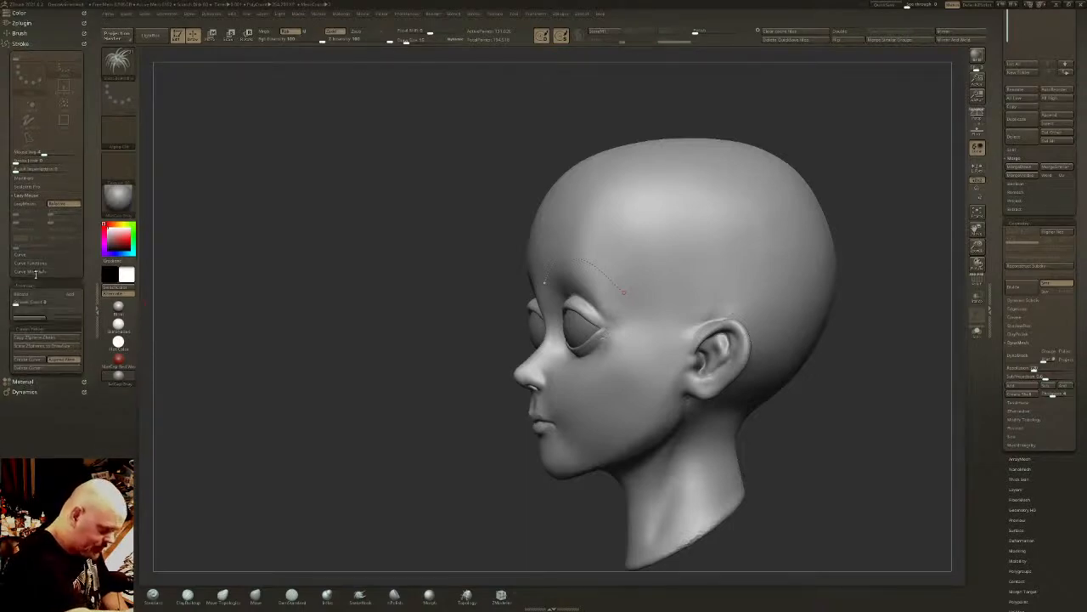
pyautogui.click(38, 296)
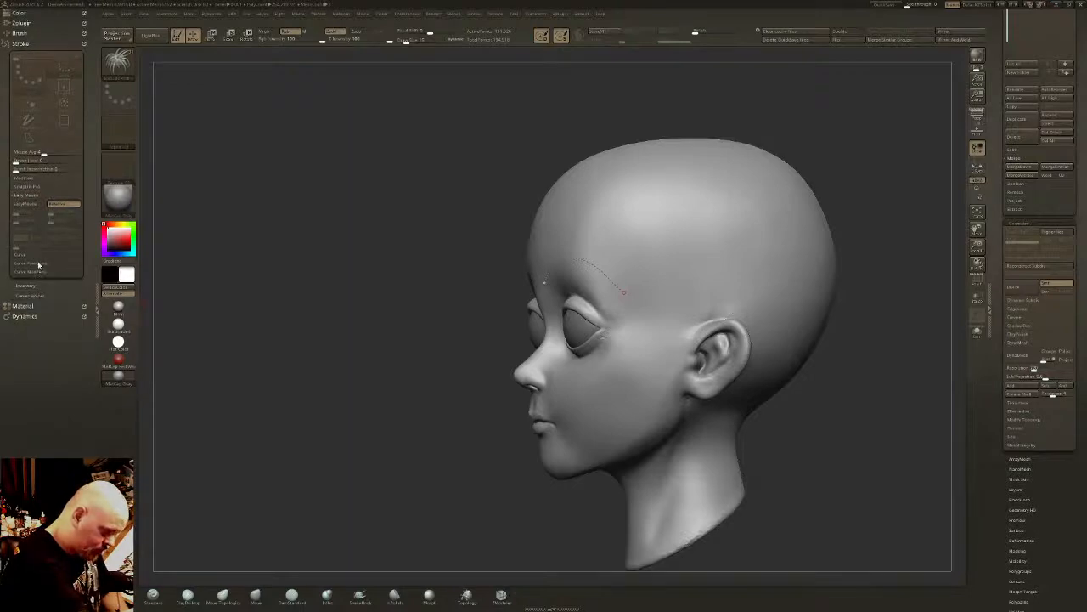
pyautogui.click(38, 265)
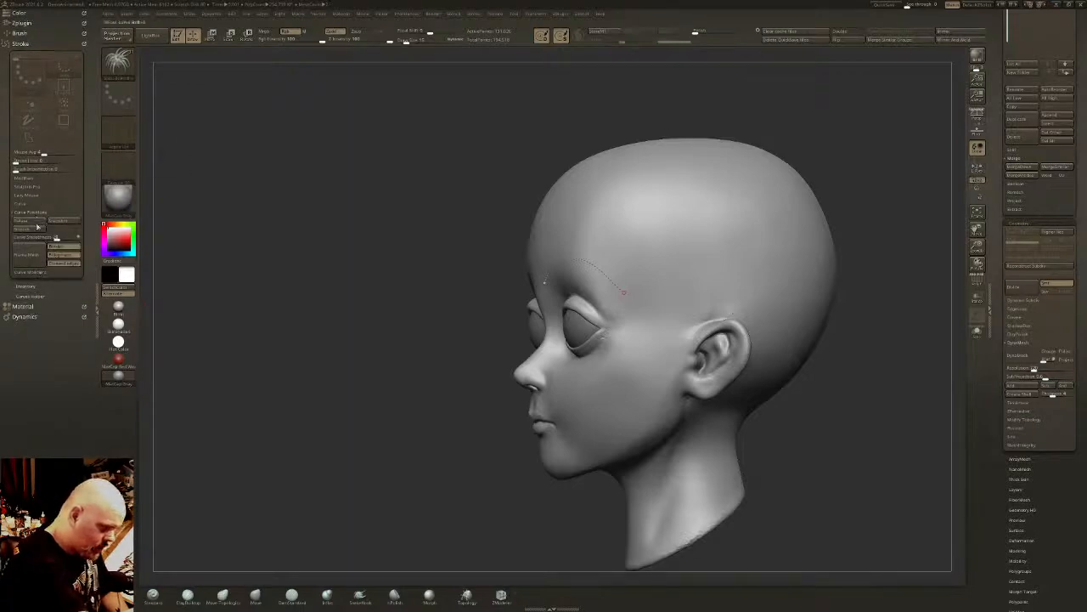
pyautogui.click(38, 272)
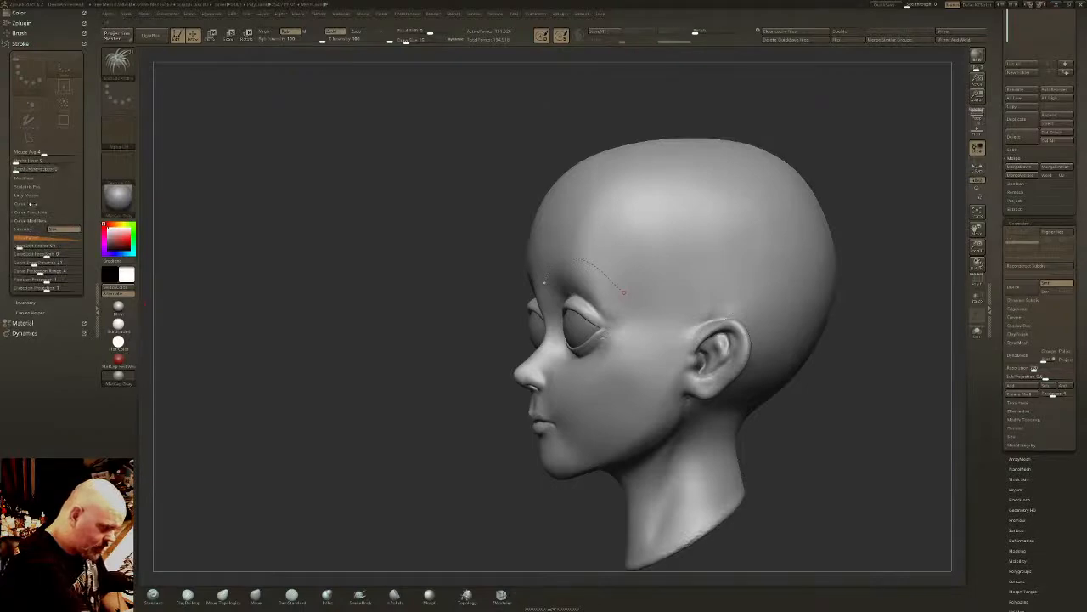
pyautogui.click(32, 203)
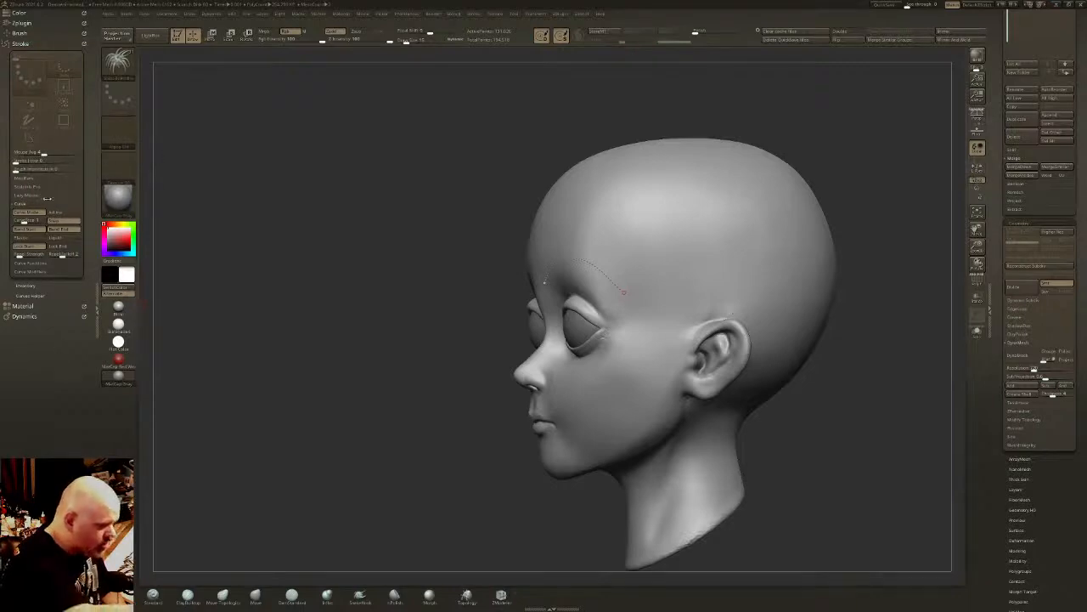
pyautogui.click(37, 263)
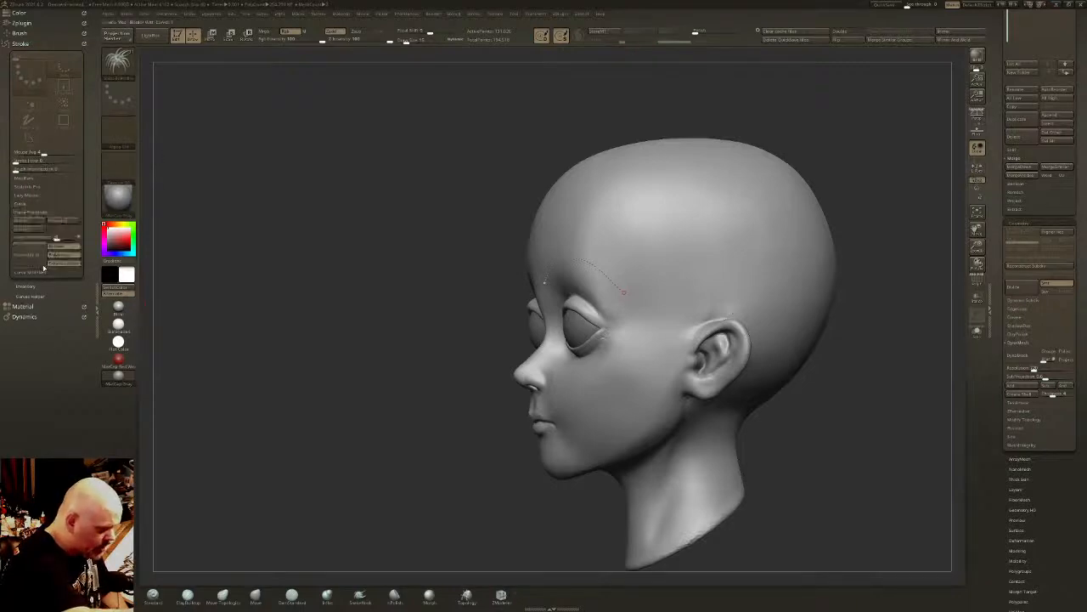
pyautogui.click(38, 203)
pyautogui.click(41, 273)
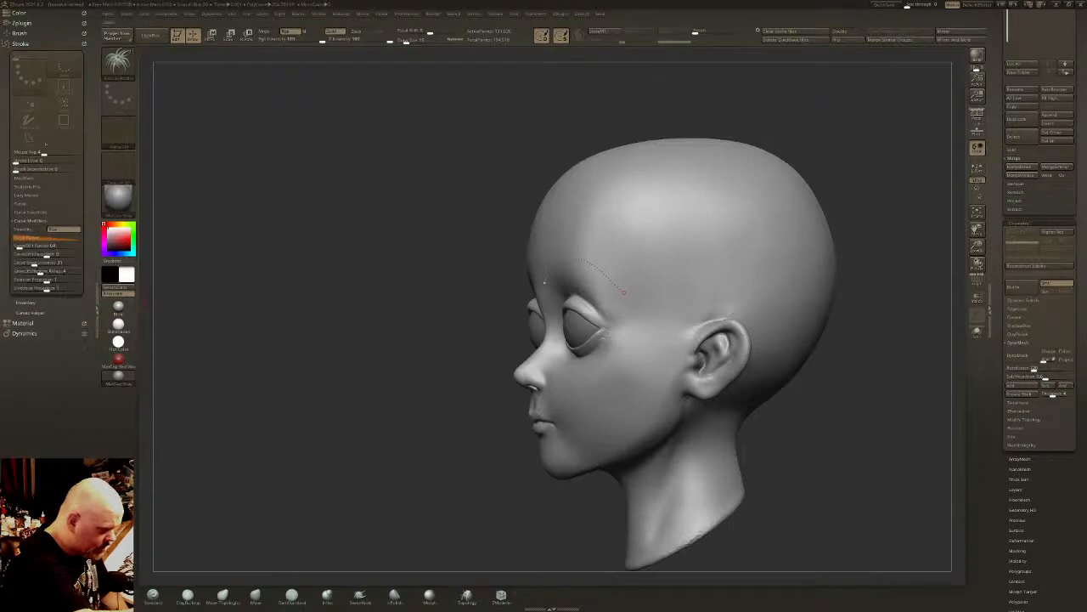
pyautogui.click(53, 236)
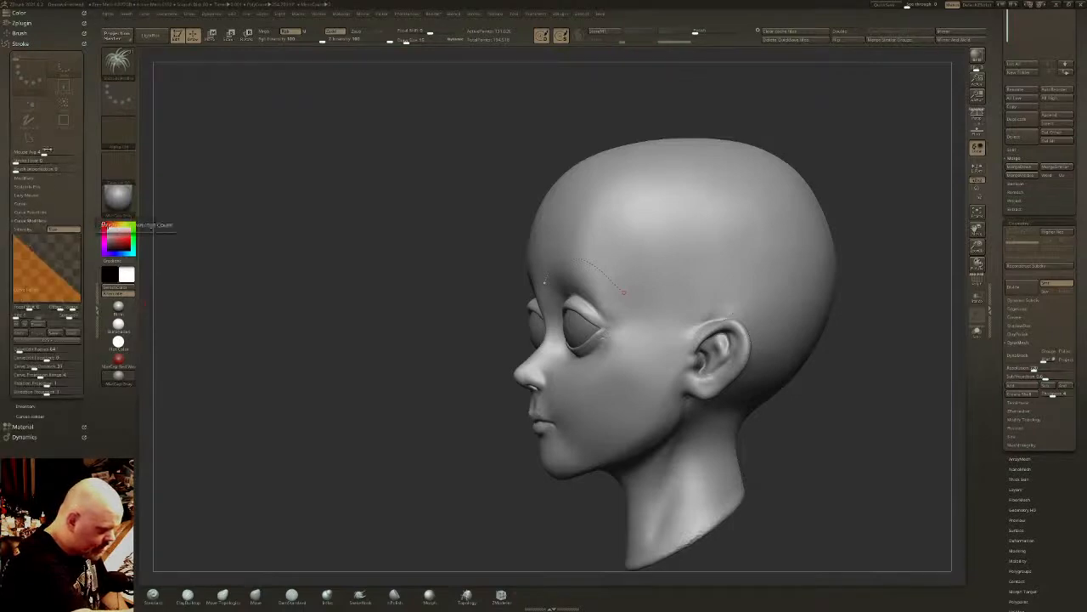
pyautogui.moveTo(42, 262); pyautogui.dragTo(15, 301)
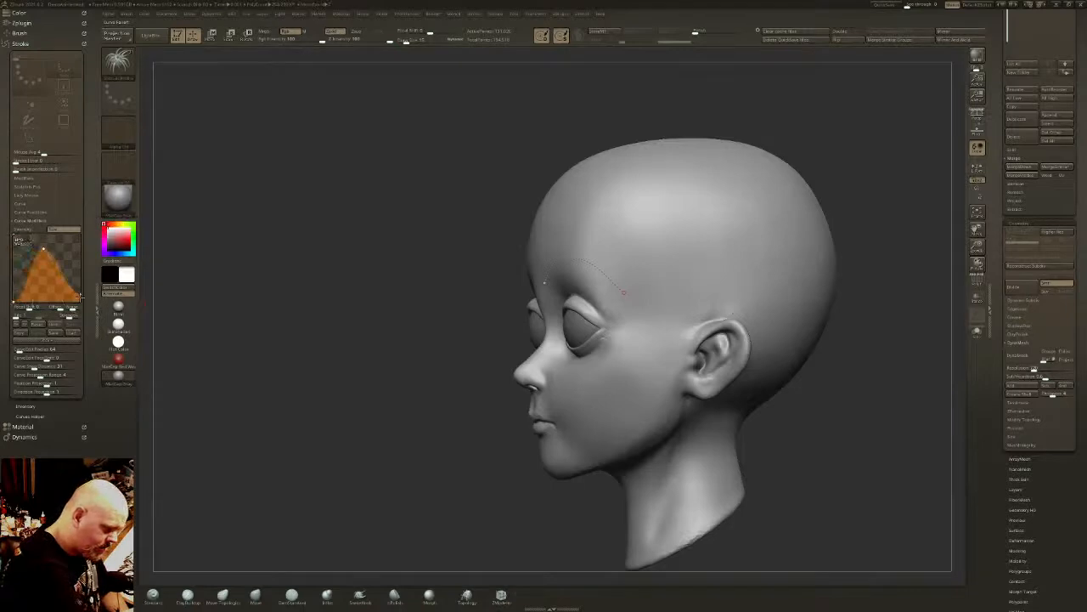
# - Try applying the tapered size profile to the eyebrow curve, then undo the resulting brow strips
pyautogui.keyDown('shift'); pyautogui.moveTo(224, 260); pyautogui.dragTo(645, 292); pyautogui.keyUp('shift')
pyautogui.moveTo(782, 203); pyautogui.dragTo(586, 213)
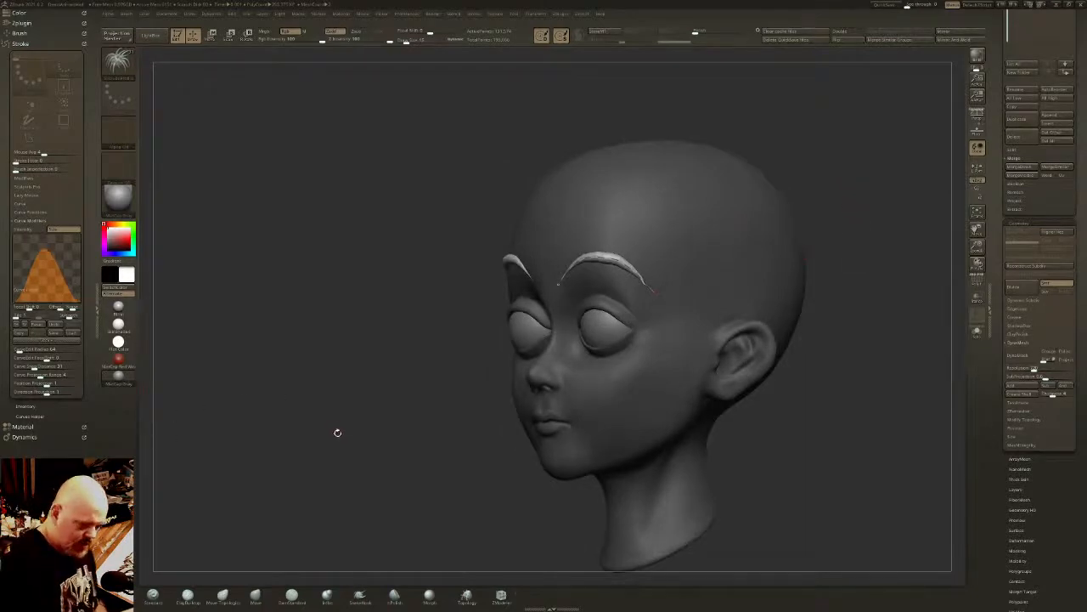
pyautogui.hotkey('ctrl', 'z')
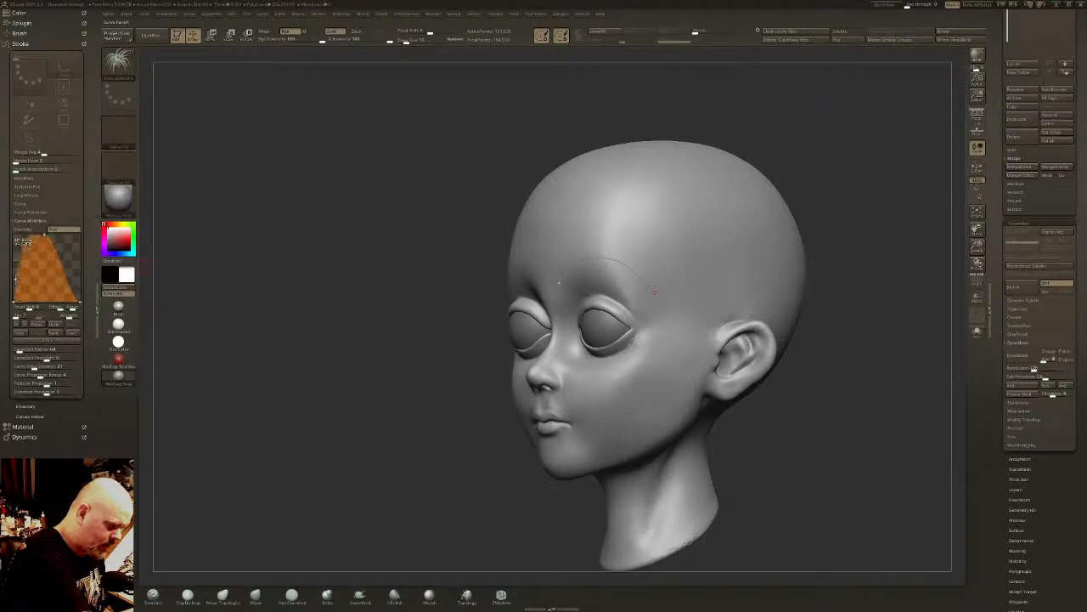
pyautogui.moveTo(339, 224); pyautogui.dragTo(617, 219)
pyautogui.moveTo(634, 273); pyautogui.dragTo(684, 287)
pyautogui.moveTo(752, 244); pyautogui.dragTo(553, 233)
pyautogui.hotkey('ctrl', 'z')
pyautogui.hotkey('ctrl', 'z')
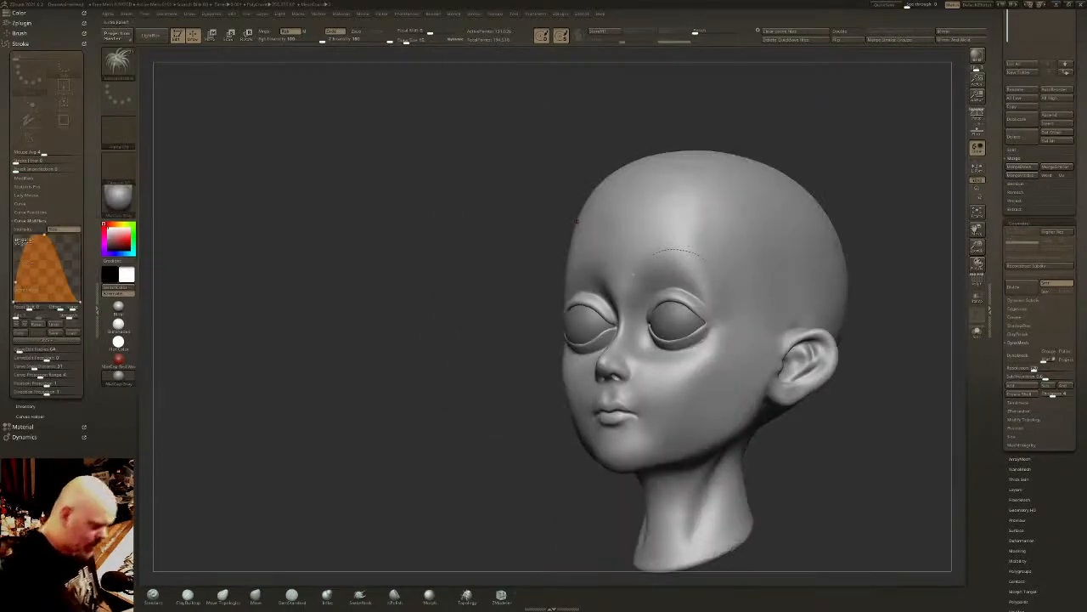
# - Balance both sides of the Size profile into a broad symmetrical hump and apply it to the curve as tapered eyebrow strips
pyautogui.moveTo(17, 281); pyautogui.dragTo(75, 280)
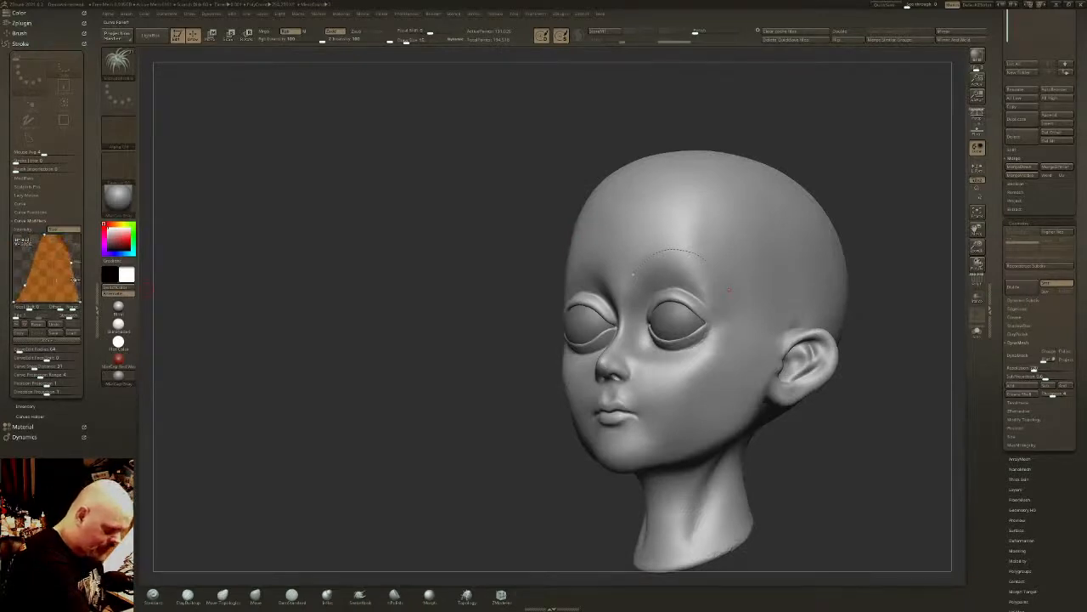
pyautogui.keyDown('shift'); pyautogui.moveTo(686, 185); pyautogui.dragTo(696, 208, button='right'); pyautogui.keyUp('shift')
pyautogui.click(648, 277)
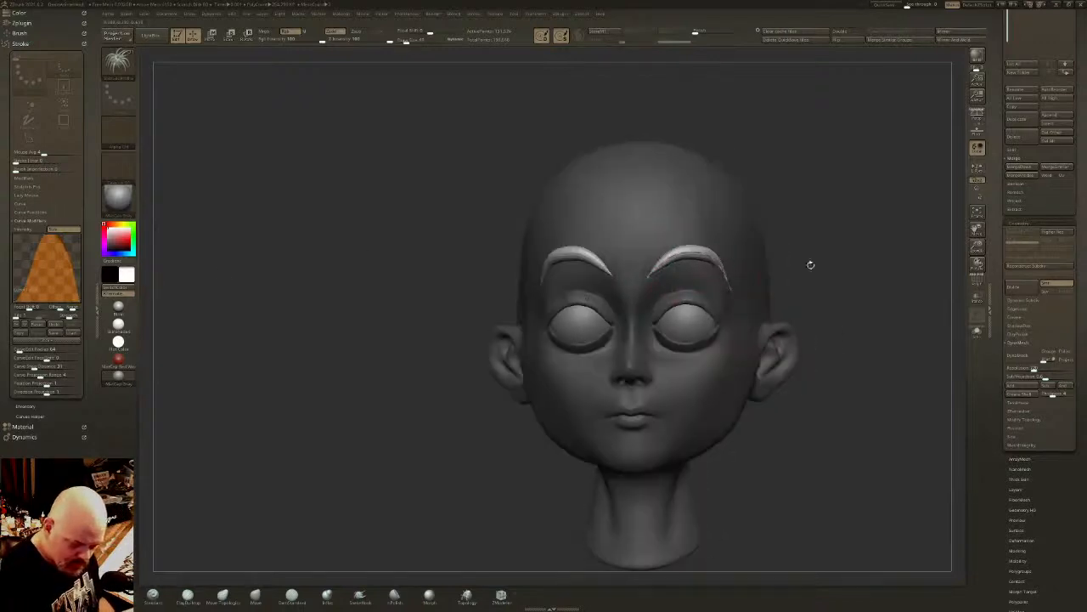
pyautogui.moveTo(862, 251); pyautogui.dragTo(817, 205)
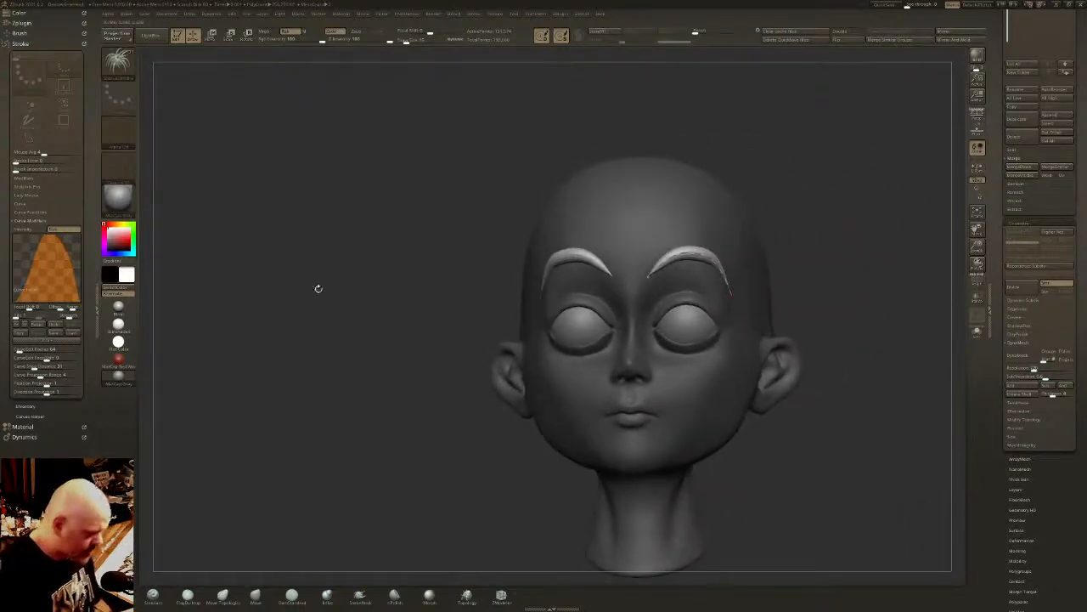
# - Open the curve settings and pull the inner and outer ends of the eyebrow curve slightly downward
pyautogui.click(39, 212)
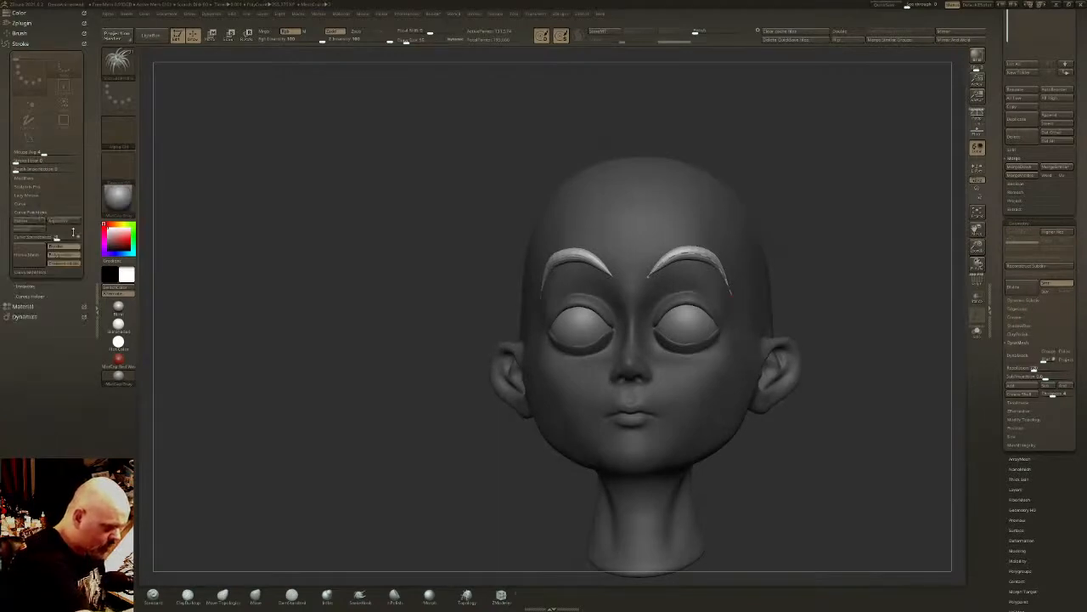
pyautogui.click(33, 205)
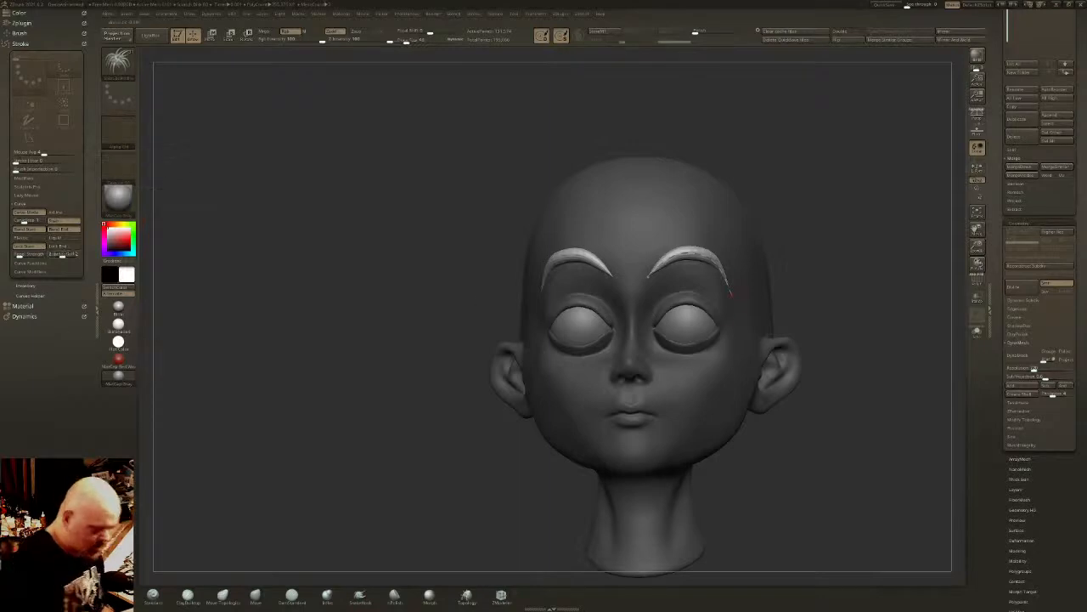
pyautogui.moveTo(823, 280); pyautogui.dragTo(802, 289)
pyautogui.moveTo(646, 277); pyautogui.dragTo(641, 288)
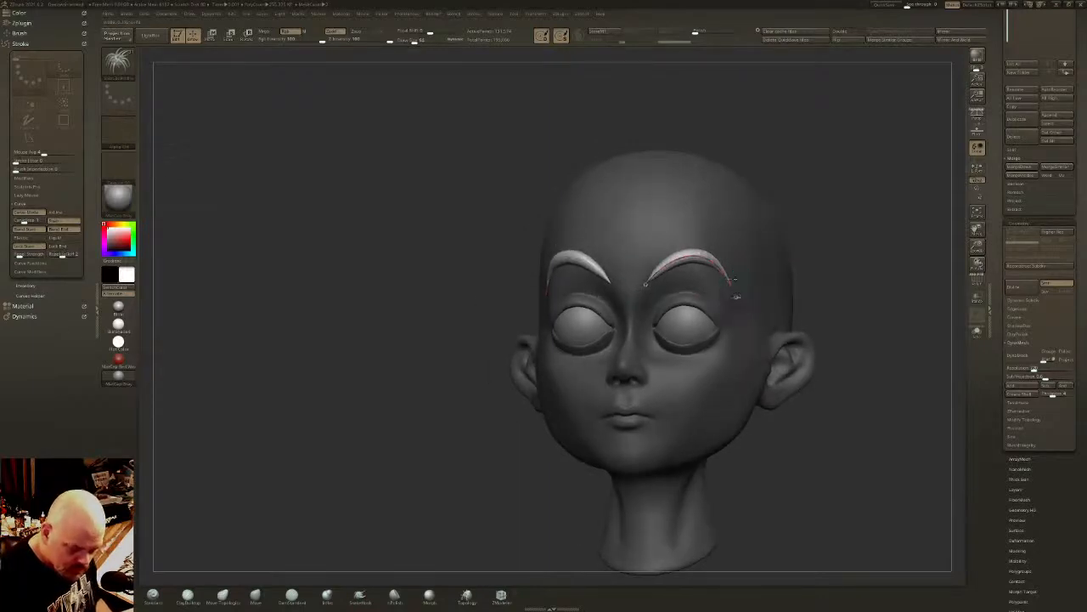
pyautogui.moveTo(731, 281); pyautogui.dragTo(736, 296)
pyautogui.keyDown('shift'); pyautogui.moveTo(468, 281); pyautogui.dragTo(508, 282); pyautogui.keyUp('shift')
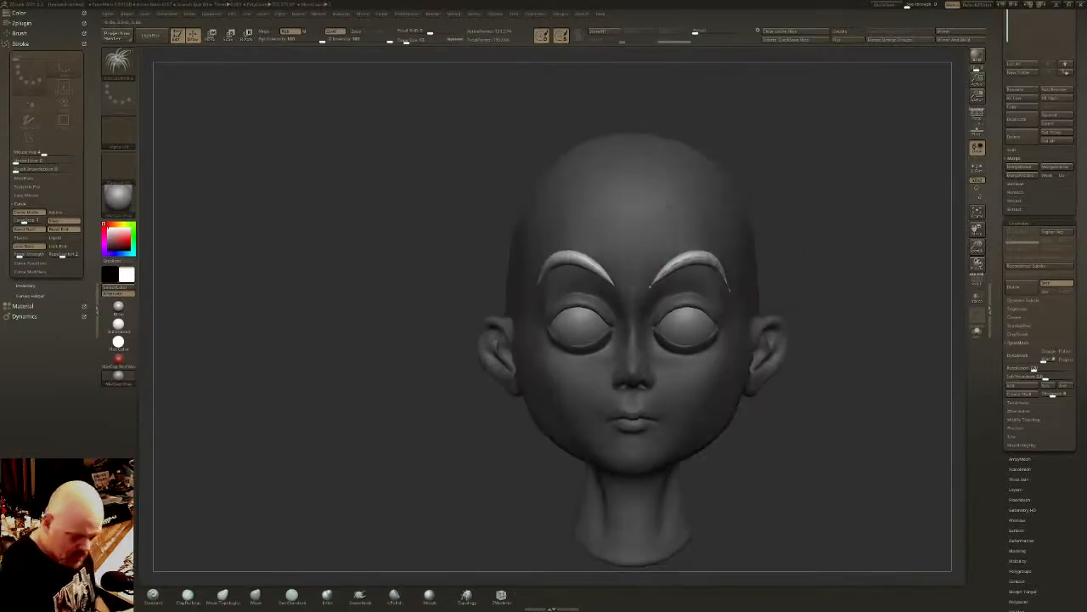
# - Reshape the eyebrow curve into a straighter, angled brow with low inner ends and the arch moved toward the outer side
pyautogui.moveTo(648, 287); pyautogui.dragTo(642, 296)
pyautogui.moveTo(683, 265); pyautogui.dragTo(736, 298)
pyautogui.moveTo(651, 287); pyautogui.dragTo(649, 290)
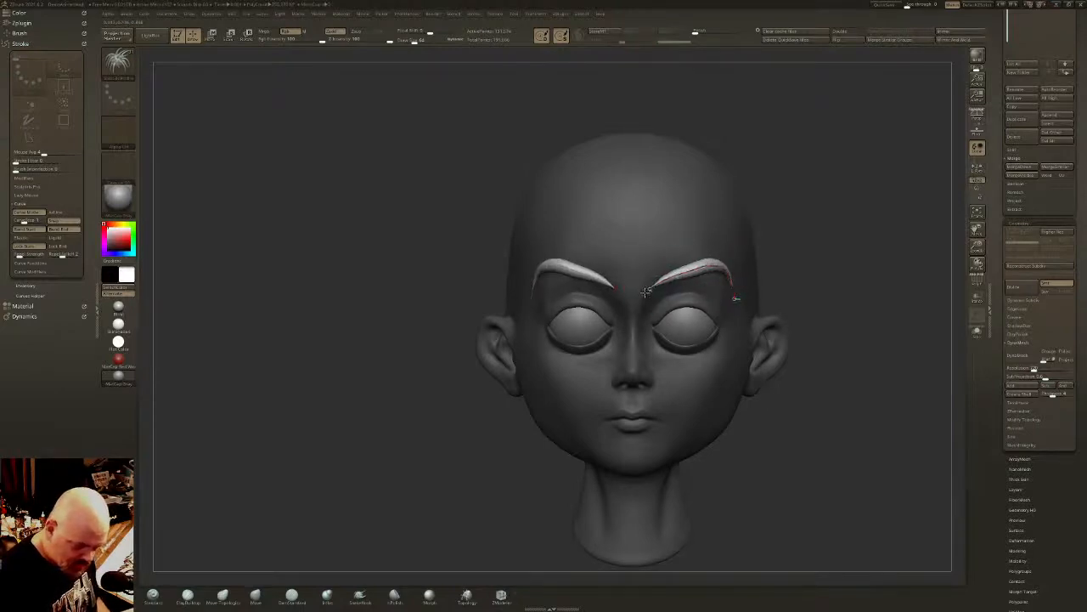
# - Reduce the brush size for the eyebrow strips and open the curve settings
pyautogui.press('[')
pyautogui.click(31, 262)
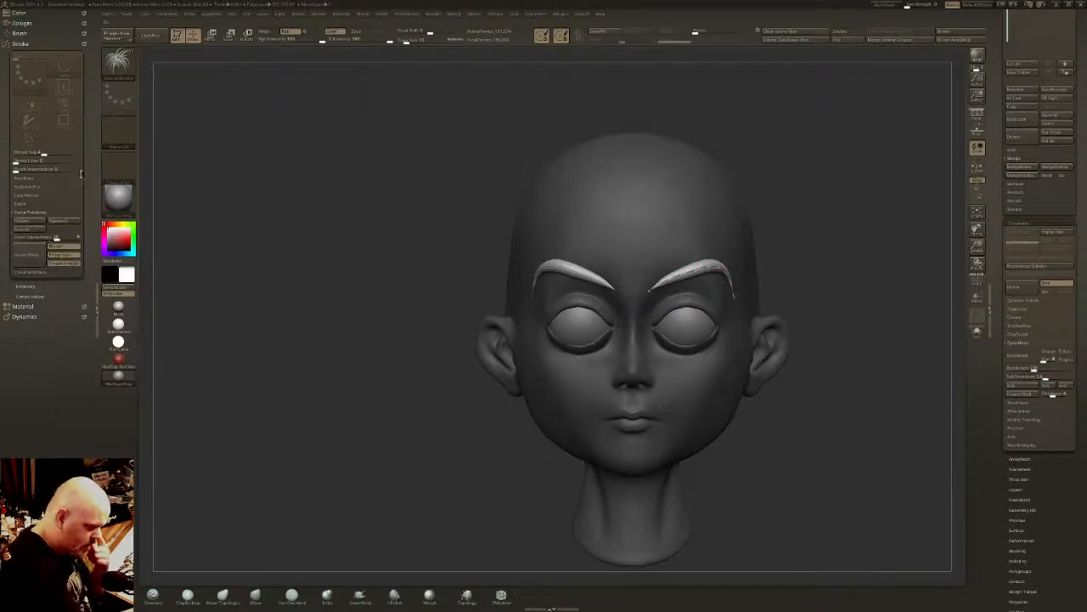
pyautogui.click(31, 204)
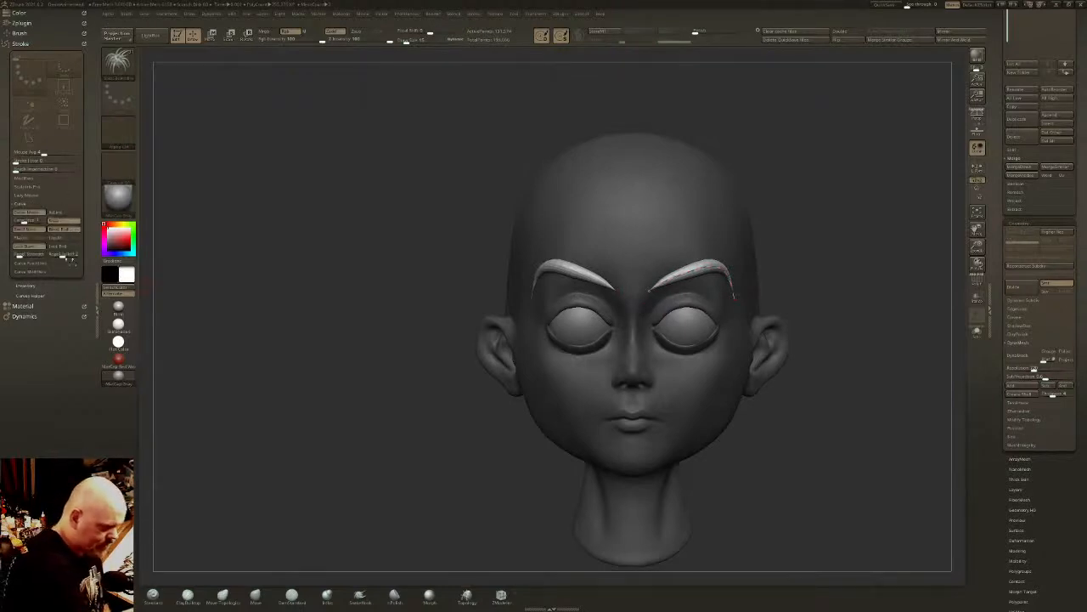
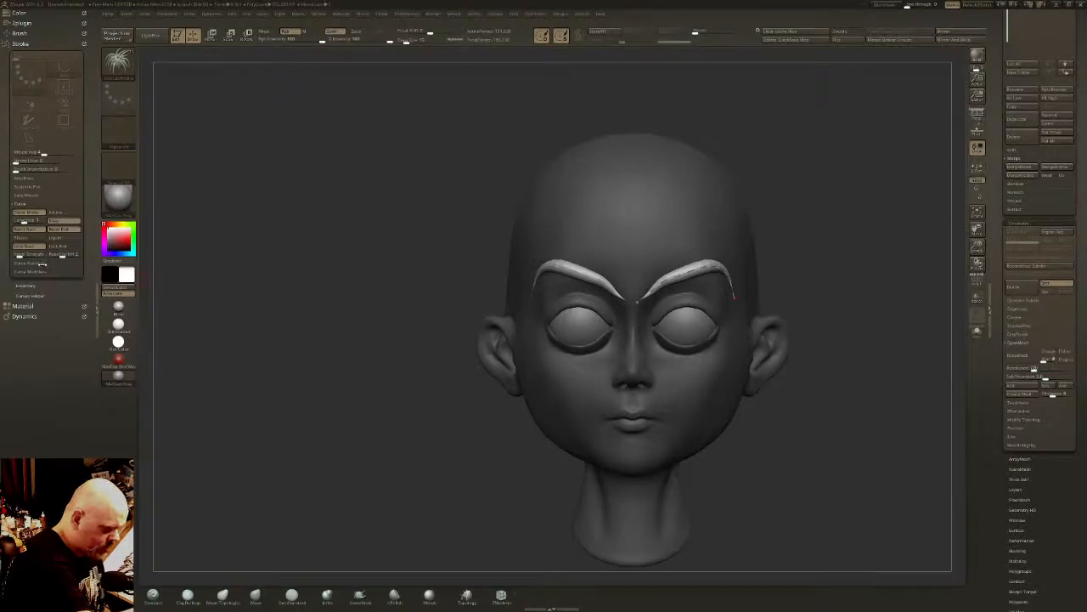
# - Expand the curve modifiers, refresh the eyebrow strips with the Size profile and pull the curve from its inner end toward the arch
pyautogui.click(43, 263)
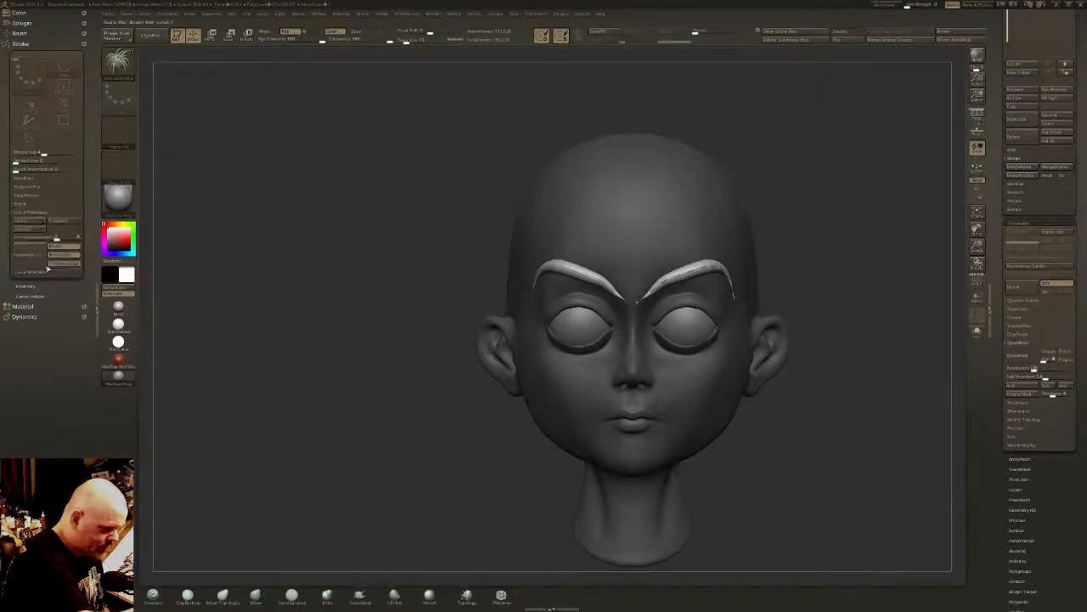
pyautogui.click(48, 270)
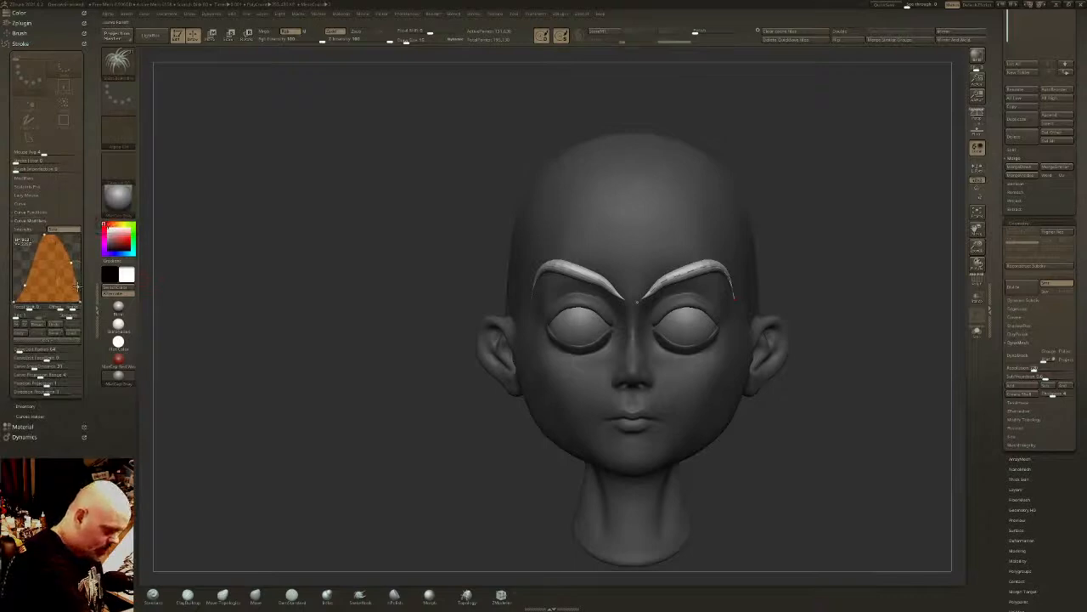
pyautogui.click(639, 301)
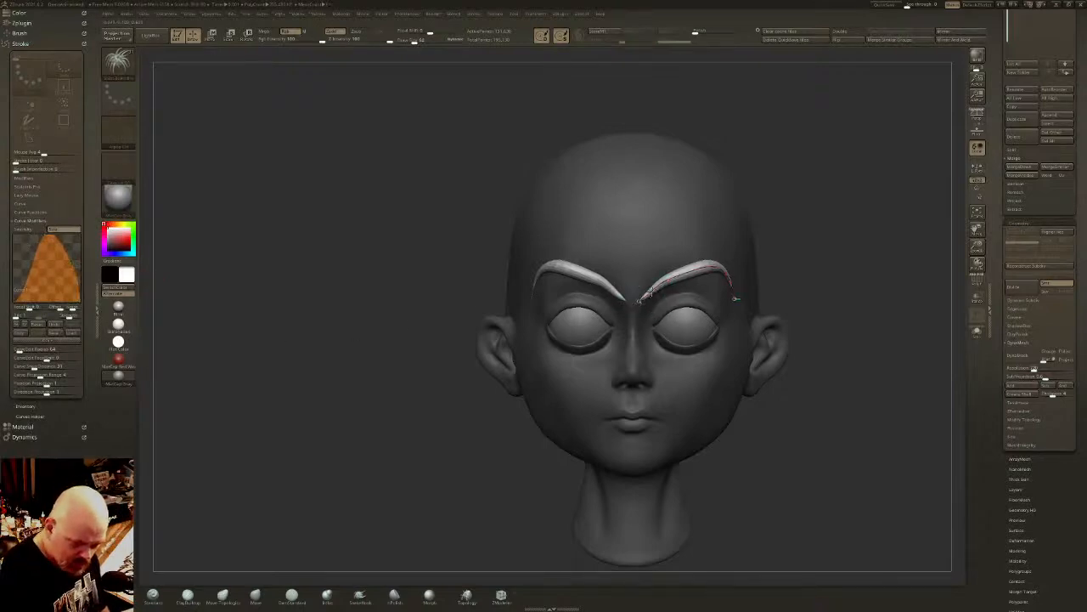
pyautogui.moveTo(639, 301)
pyautogui.keyDown('shift'); pyautogui.mouseDown()
pyautogui.moveTo(712, 267)
pyautogui.moveTo(673, 277)
pyautogui.moveTo(680, 267)
pyautogui.moveTo(718, 265)
pyautogui.mouseUp(); pyautogui.keyUp('shift')
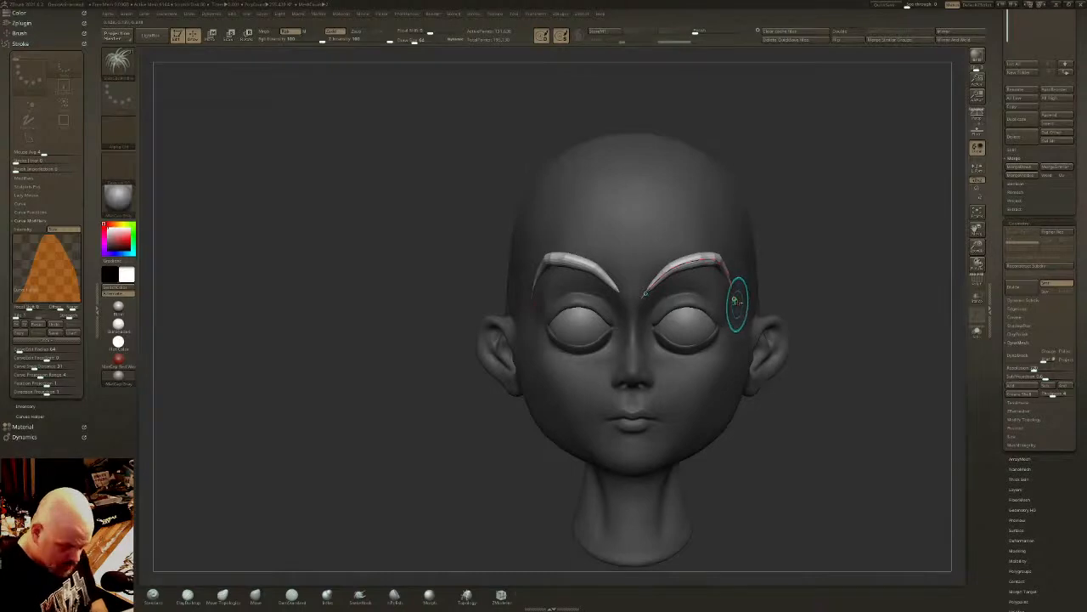
# - Reshape the eyebrow curve from a three-quarter view, straightening the inner half and raising the arch toward the outer side
pyautogui.moveTo(735, 301); pyautogui.dragTo(738, 304)
pyautogui.moveTo(709, 258)
pyautogui.mouseDown(button='right')
pyautogui.moveTo(688, 225)
pyautogui.moveTo(741, 239)
pyautogui.mouseUp(button='right')
pyautogui.moveTo(698, 269); pyautogui.dragTo(741, 301, button='right')
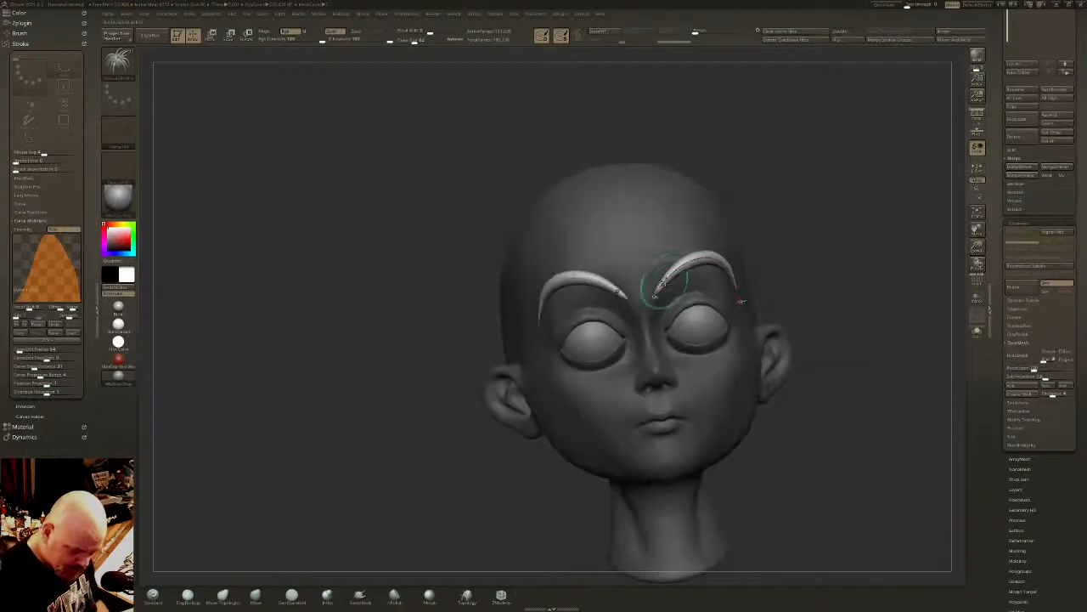
pyautogui.moveTo(694, 266); pyautogui.dragTo(675, 286)
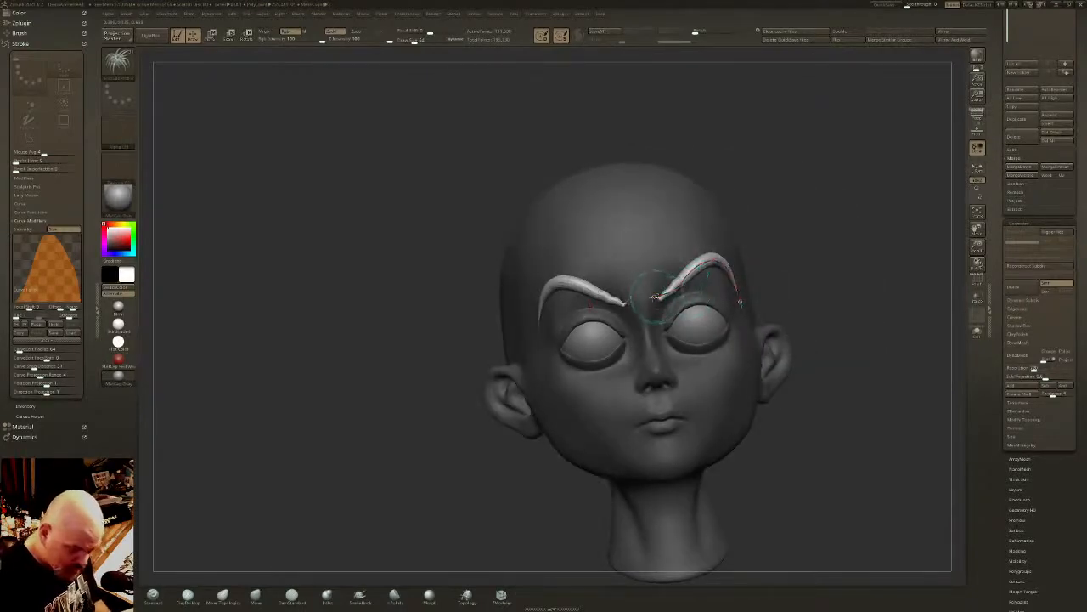
pyautogui.moveTo(656, 295); pyautogui.dragTo(681, 265)
pyautogui.moveTo(743, 259); pyautogui.dragTo(720, 253, button='right')
pyautogui.moveTo(720, 253)
pyautogui.mouseDown()
pyautogui.moveTo(686, 258)
pyautogui.moveTo(715, 249)
pyautogui.moveTo(686, 267)
pyautogui.moveTo(719, 268)
pyautogui.moveTo(712, 263)
pyautogui.mouseUp()
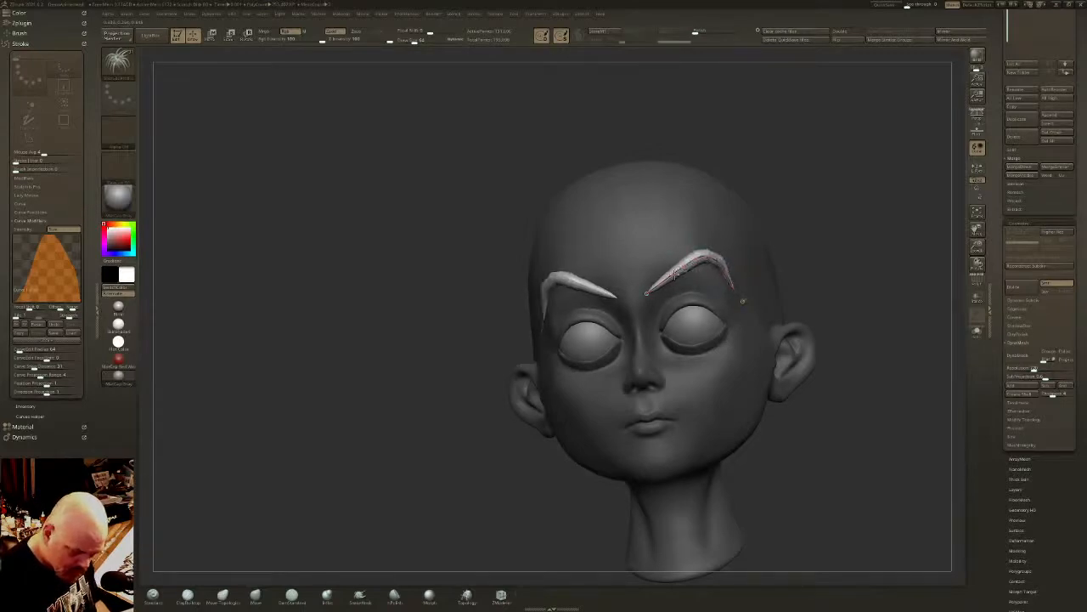
# - Fit the outer half of the eyebrow curve to the side of the forehead, smooth its arch and lower the inner end
pyautogui.moveTo(694, 260); pyautogui.dragTo(485, 268, button='right')
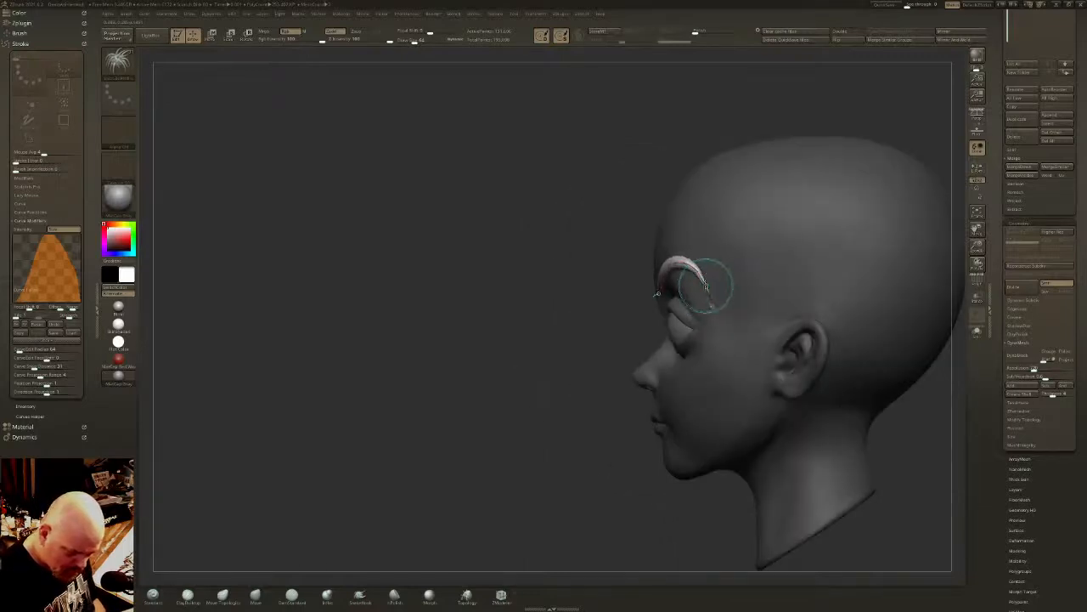
pyautogui.moveTo(706, 264); pyautogui.dragTo(714, 299, button='right')
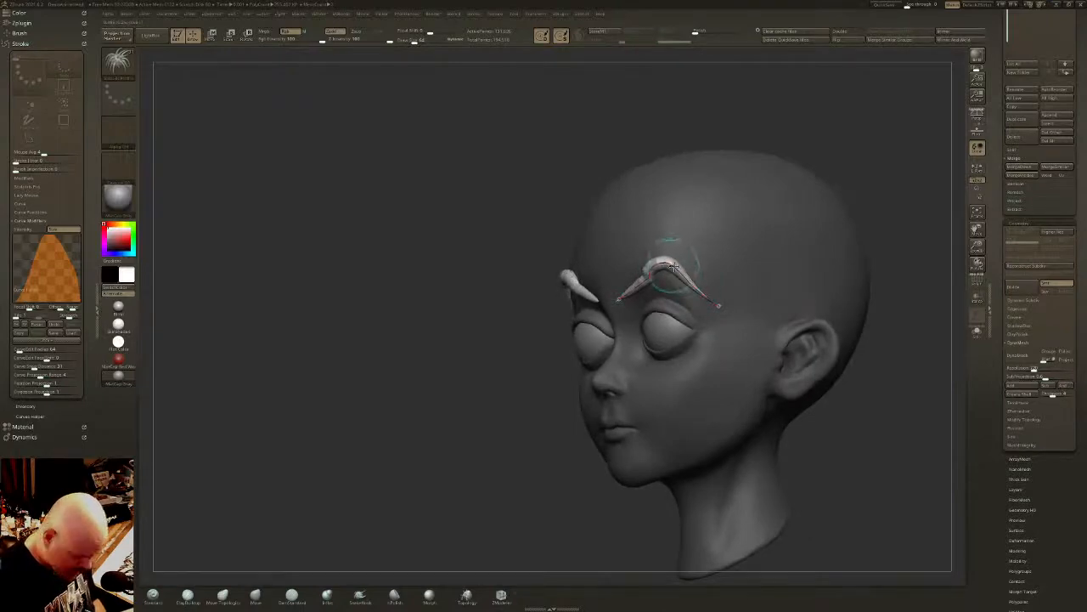
pyautogui.moveTo(674, 267); pyautogui.dragTo(656, 257)
pyautogui.moveTo(659, 261); pyautogui.dragTo(704, 239, button='right')
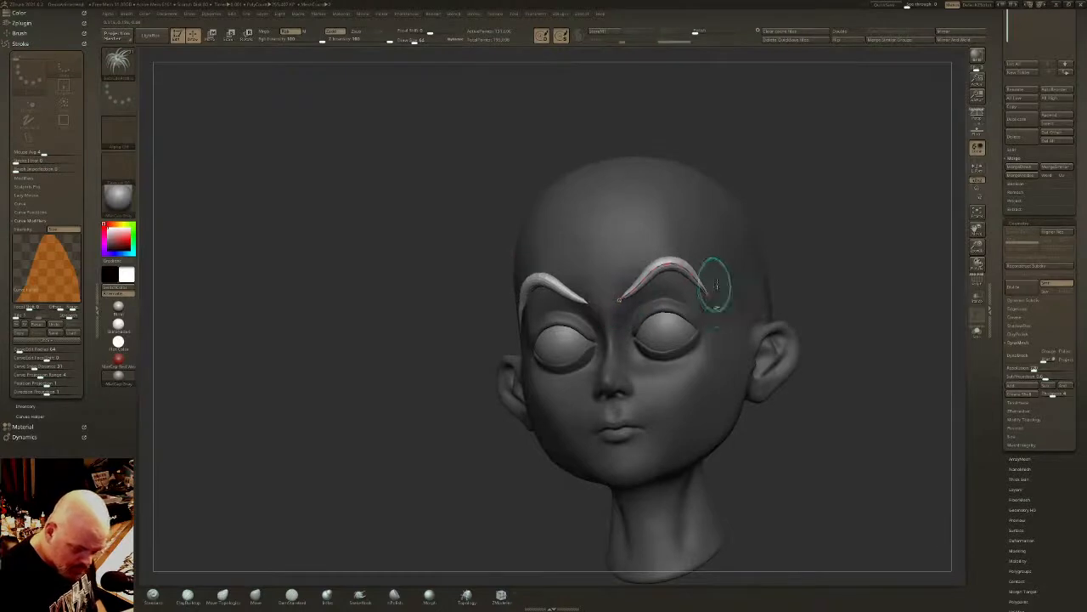
pyautogui.moveTo(721, 284); pyautogui.dragTo(731, 288, button='right')
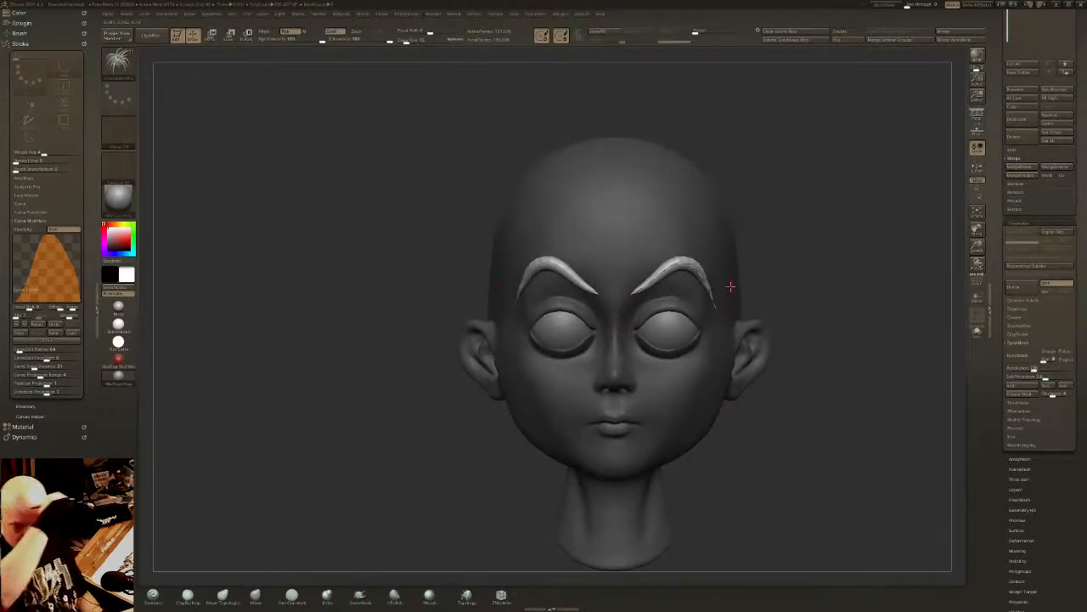
pyautogui.moveTo(634, 293)
pyautogui.mouseDown()
pyautogui.moveTo(652, 281)
pyautogui.moveTo(629, 300)
pyautogui.mouseUp()
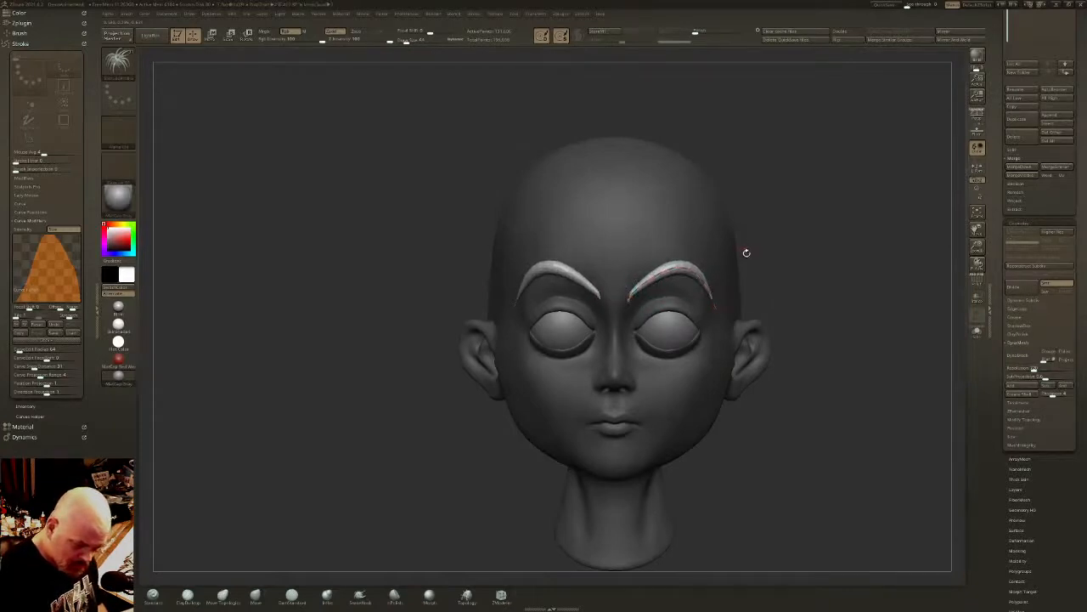
# - Split the finished eyebrow strips off the head into their own subtool
pyautogui.moveTo(741, 239); pyautogui.dragTo(727, 242, button='right')
pyautogui.moveTo(787, 273)
pyautogui.mouseDown(button='right')
pyautogui.moveTo(841, 273)
pyautogui.moveTo(836, 327)
pyautogui.mouseUp(button='right')
pyautogui.keyDown('ctrl'); pyautogui.keyDown('shift'); pyautogui.click(684, 257); pyautogui.keyUp('shift'); pyautogui.keyUp('ctrl')
pyautogui.keyDown('ctrl'); pyautogui.keyDown('shift'); pyautogui.moveTo(775, 154); pyautogui.dragTo(758, 180); pyautogui.keyUp('shift'); pyautogui.keyUp('ctrl')
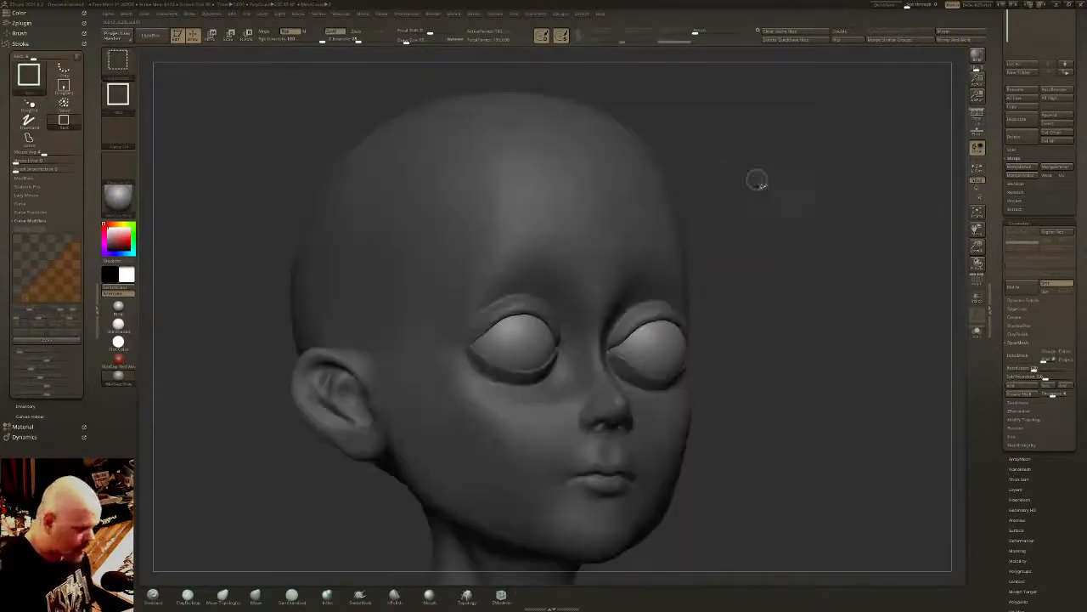
pyautogui.moveTo(1018, 67); pyautogui.dragTo(1018, 183)
pyautogui.click(1022, 269)
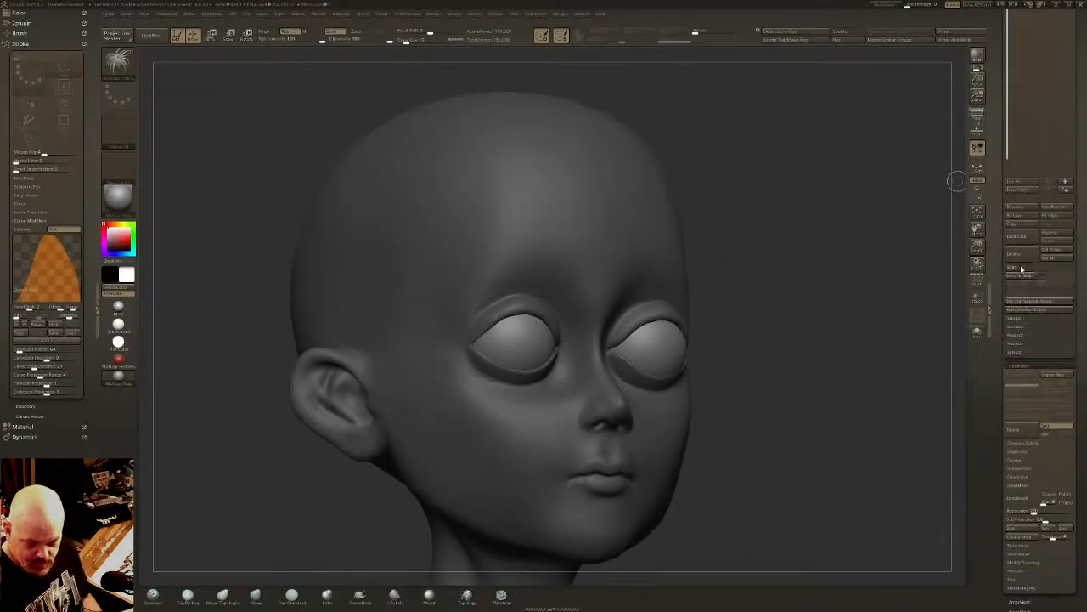
pyautogui.click(1024, 276)
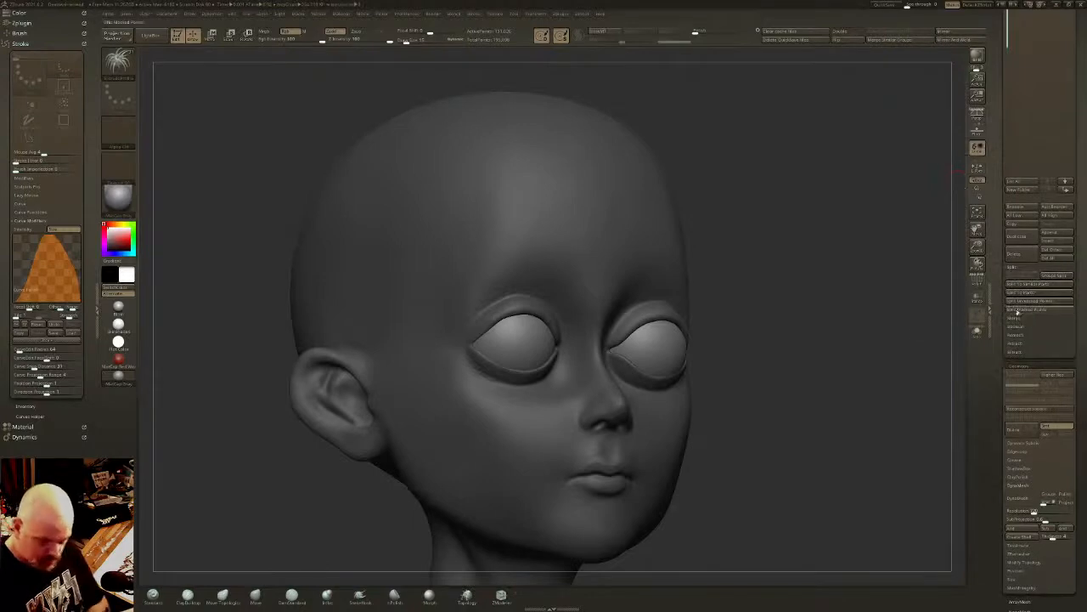
pyautogui.moveTo(1038, 93); pyautogui.dragTo(1038, 309)
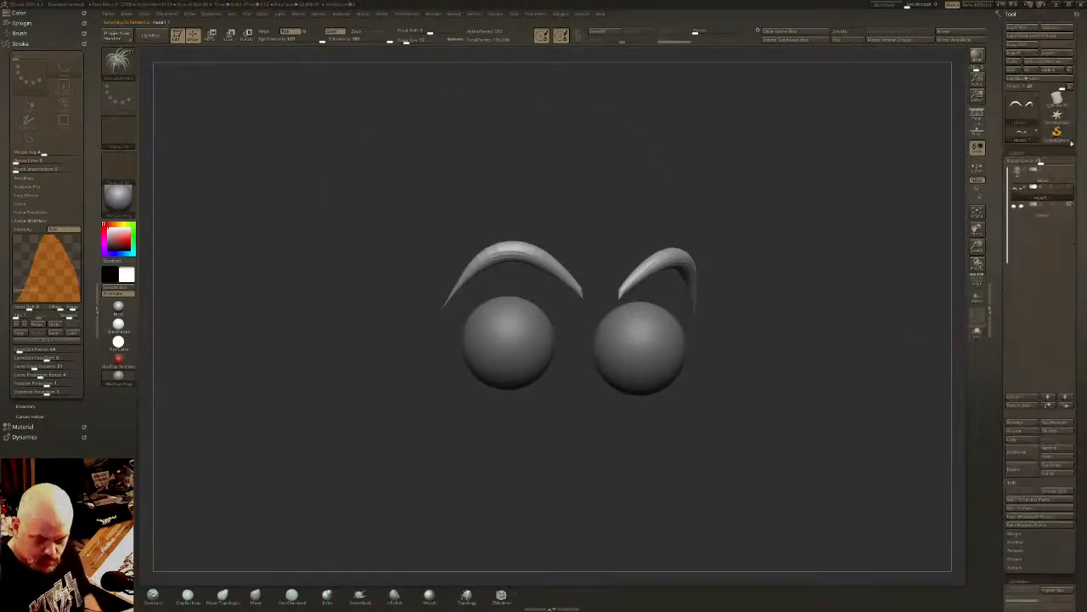
# - Show the head together with the eyebrows and DynaMesh the eyebrow subtool at a reduced resolution
pyautogui.click(1070, 188)
pyautogui.moveTo(900, 279); pyautogui.dragTo(845, 272)
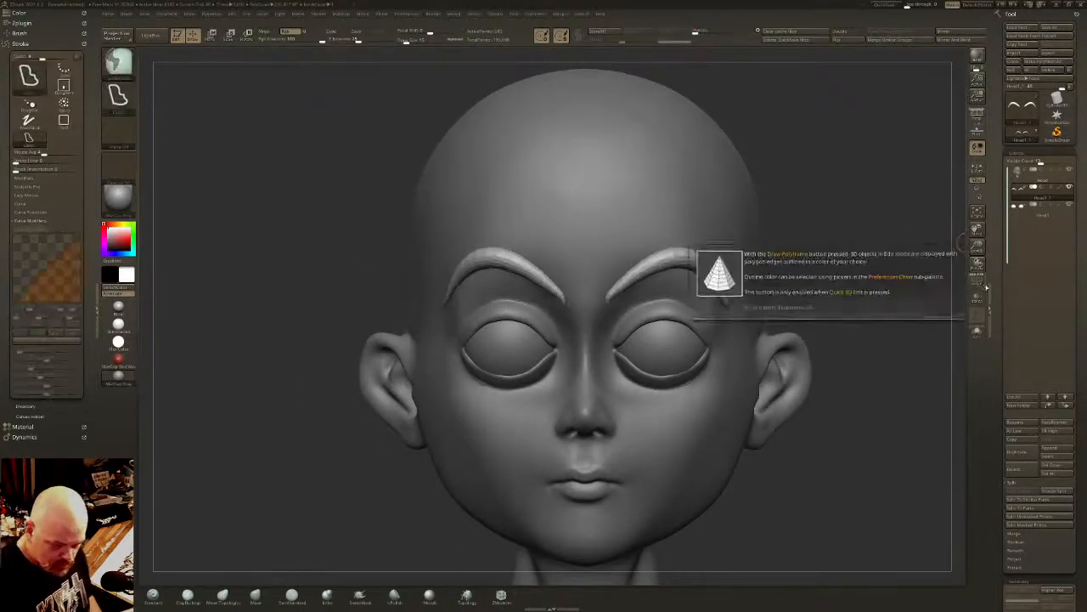
pyautogui.scroll(-5, 1075, 298)
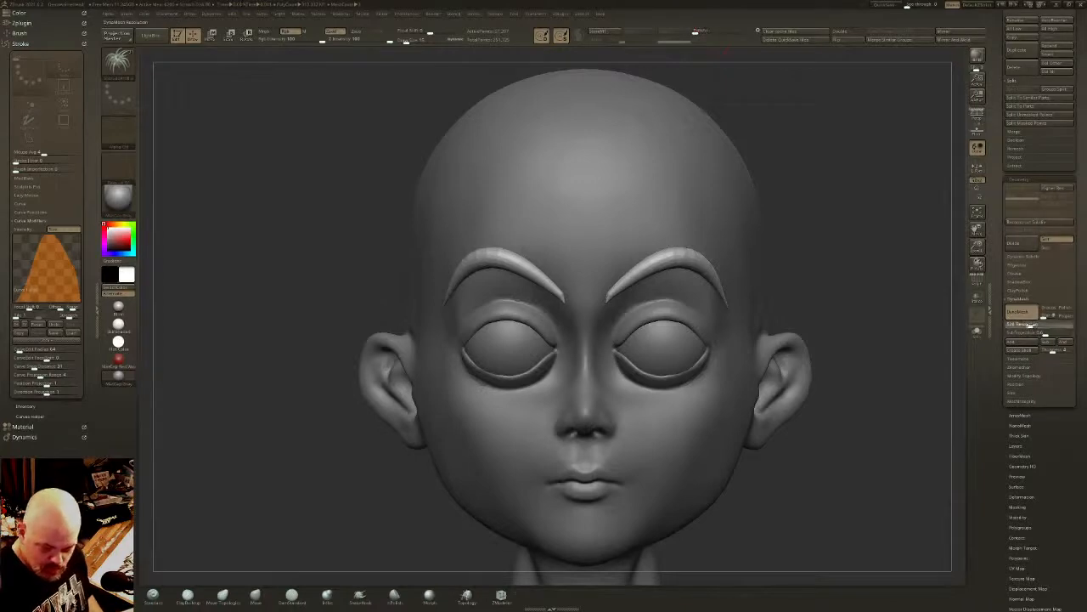
pyautogui.keyDown('ctrl'); pyautogui.moveTo(859, 315); pyautogui.dragTo(891, 281); pyautogui.keyUp('ctrl')
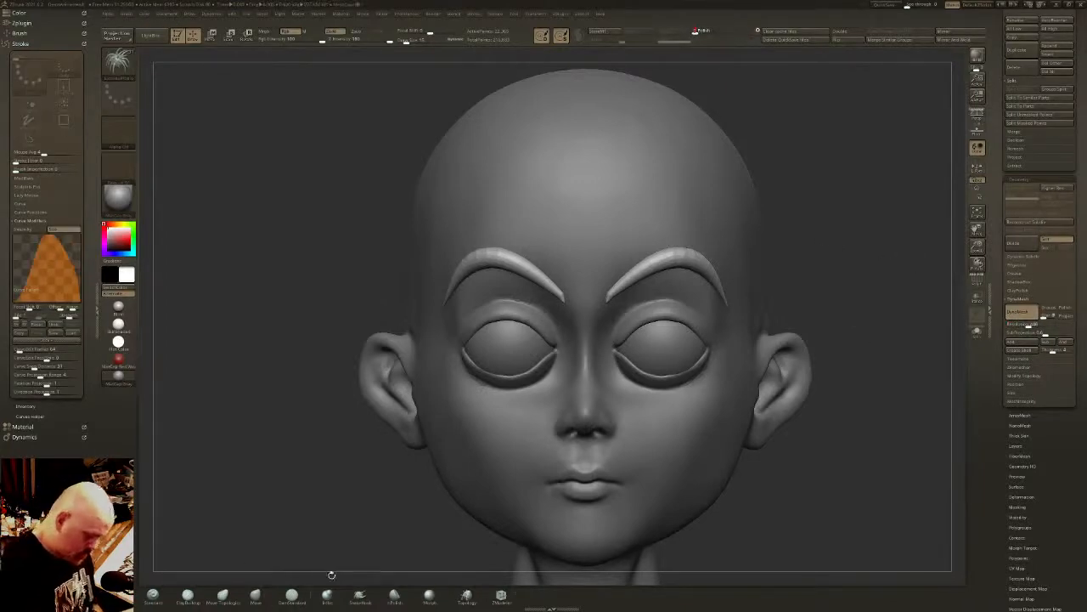
# - Thicken the inner ends of the eyebrows with a small Inflate brush, turn on Sculptris Pro and smooth along the strips
pyautogui.click(327, 597)
pyautogui.click(410, 41)
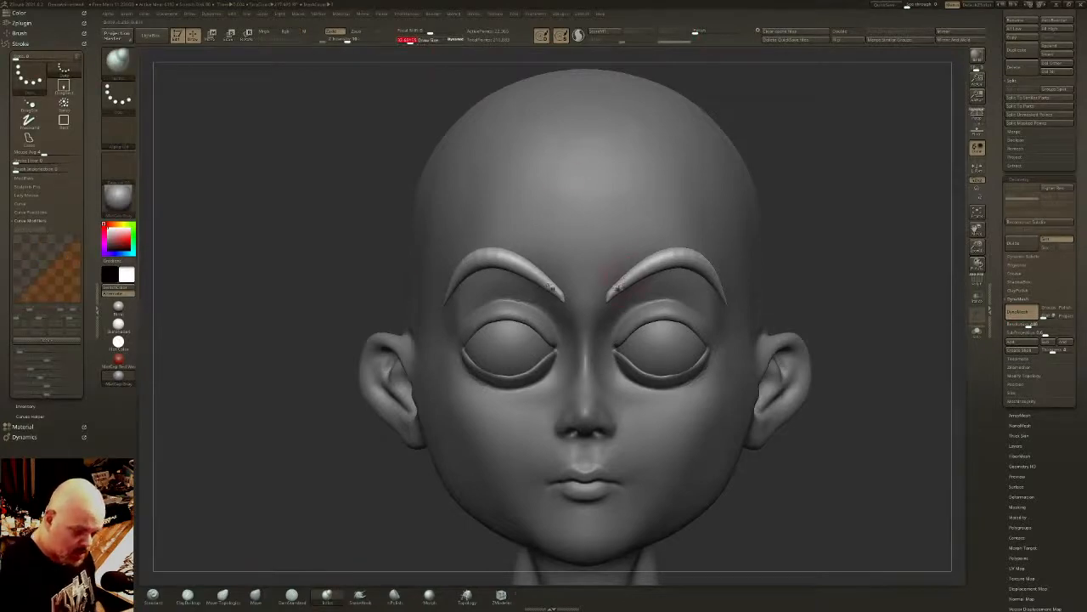
pyautogui.moveTo(619, 292)
pyautogui.keyDown('shift'); pyautogui.mouseDown()
pyautogui.moveTo(609, 297)
pyautogui.moveTo(631, 274)
pyautogui.mouseUp(); pyautogui.keyUp('shift')
pyautogui.keyDown('shift'); pyautogui.click(578, 36); pyautogui.keyUp('shift')
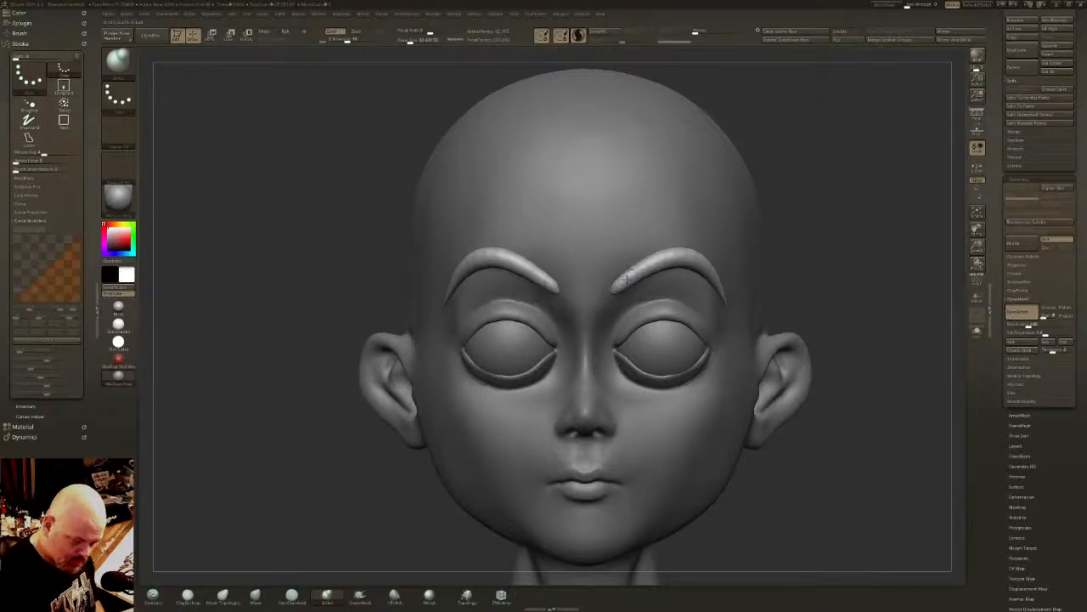
pyautogui.press('shift')
pyautogui.keyDown('shift'); pyautogui.moveTo(693, 257); pyautogui.dragTo(736, 290); pyautogui.keyUp('shift')
pyautogui.moveTo(735, 291); pyautogui.dragTo(645, 291, button='right')
pyautogui.moveTo(754, 335)
pyautogui.mouseDown(button='right')
pyautogui.moveTo(768, 333)
pyautogui.moveTo(782, 280)
pyautogui.moveTo(845, 280)
pyautogui.mouseUp(button='right')
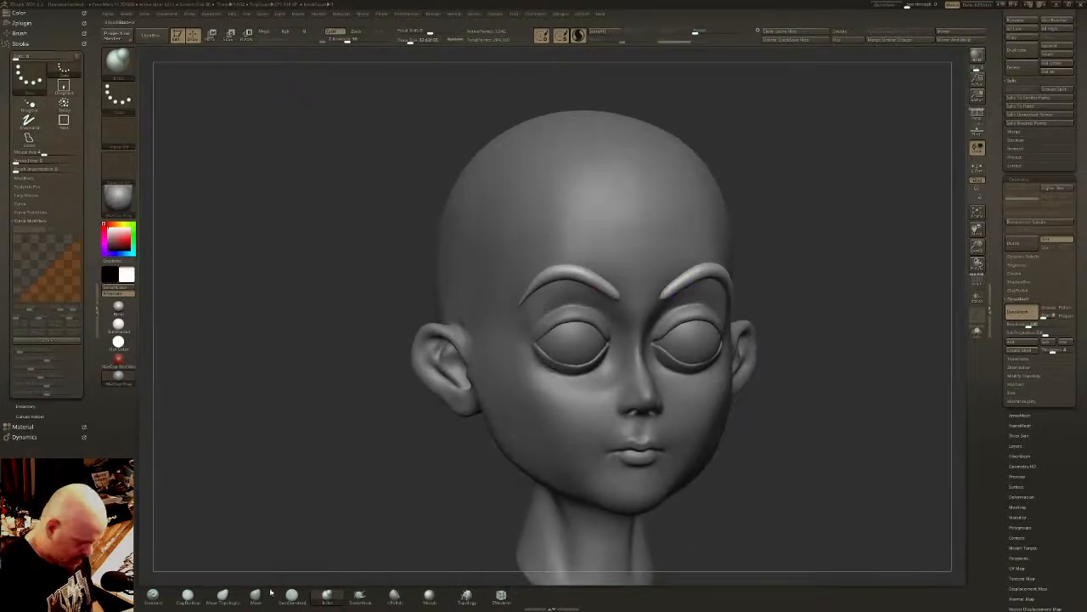
# - Pull the inner ends of the eyebrows into shape with the SnakeHook brush, checking them from both sides
pyautogui.click(361, 597)
pyautogui.moveTo(667, 95); pyautogui.dragTo(556, 90, button='right')
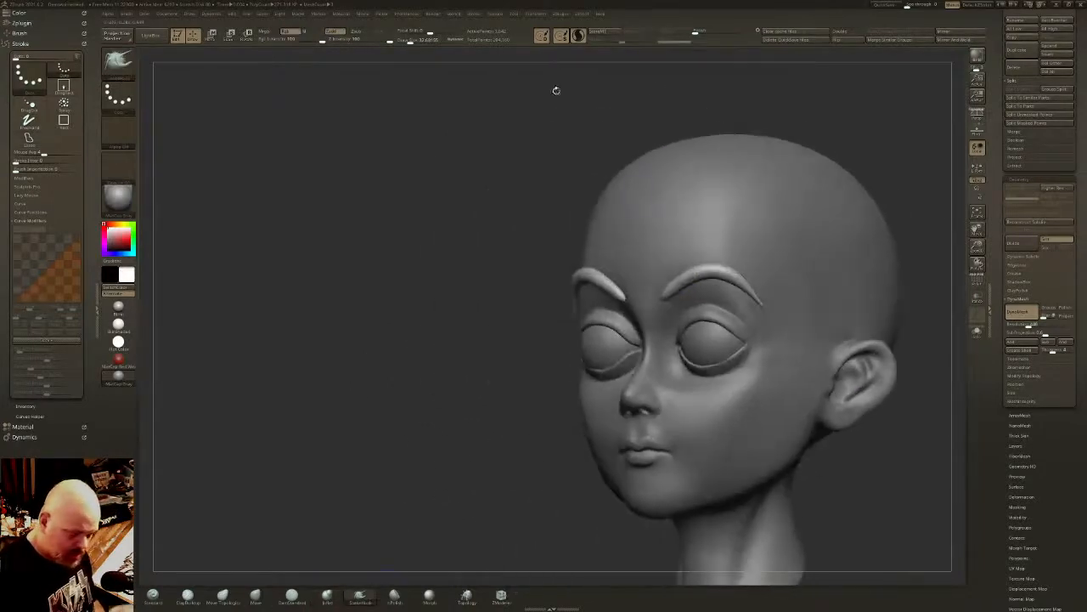
pyautogui.moveTo(638, 100)
pyautogui.keyDown('alt'); pyautogui.mouseDown(button='right')
pyautogui.moveTo(524, 100)
pyautogui.moveTo(557, 93)
pyautogui.mouseUp(button='right'); pyautogui.keyUp('alt')
pyautogui.moveTo(559, 293); pyautogui.dragTo(556, 301)
pyautogui.moveTo(559, 299); pyautogui.dragTo(616, 326, button='right')
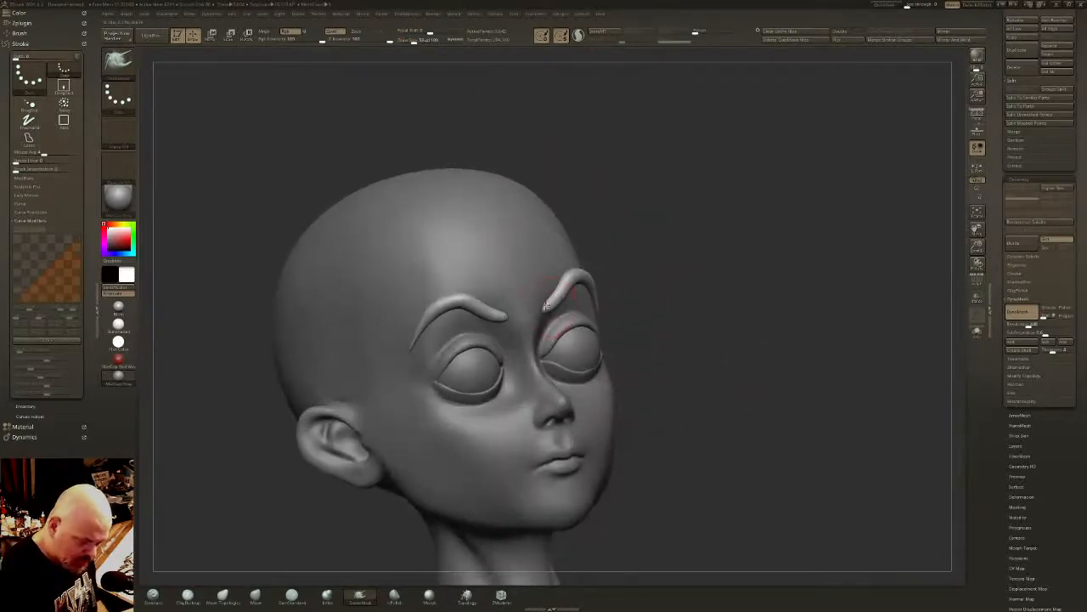
pyautogui.moveTo(546, 305); pyautogui.dragTo(550, 300)
pyautogui.moveTo(595, 287); pyautogui.dragTo(531, 238, button='right')
# - Reduce the SnakeHook brush size, even out the eyebrow arch and fit the outer tails to the temples
pyautogui.moveTo(418, 40); pyautogui.dragTo(409, 41)
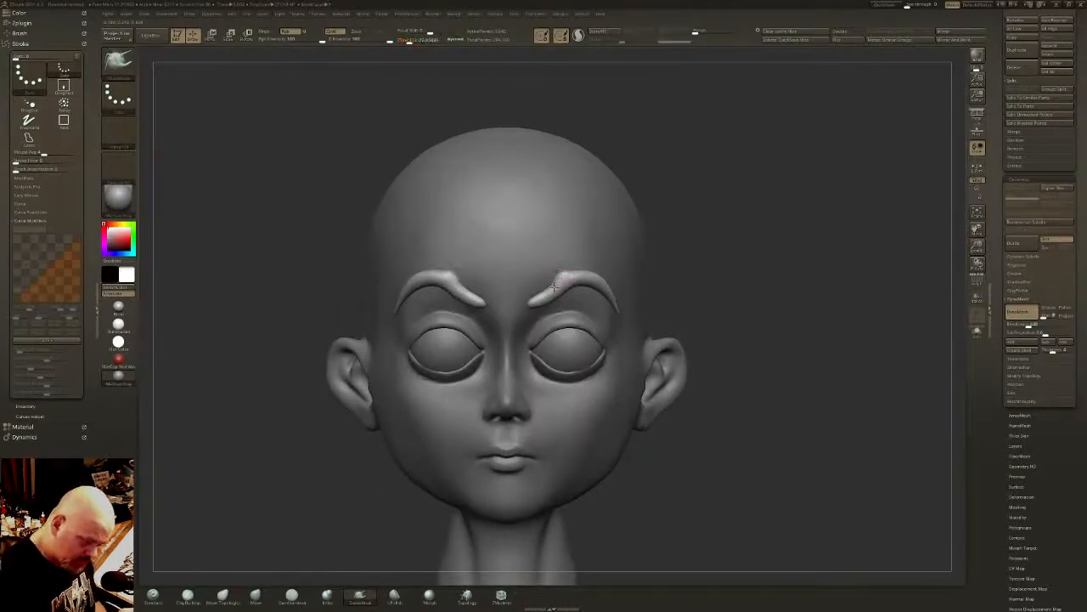
pyautogui.moveTo(562, 272)
pyautogui.keyDown('shift'); pyautogui.mouseDown()
pyautogui.moveTo(558, 281)
pyautogui.moveTo(584, 272)
pyautogui.mouseUp(); pyautogui.keyUp('shift')
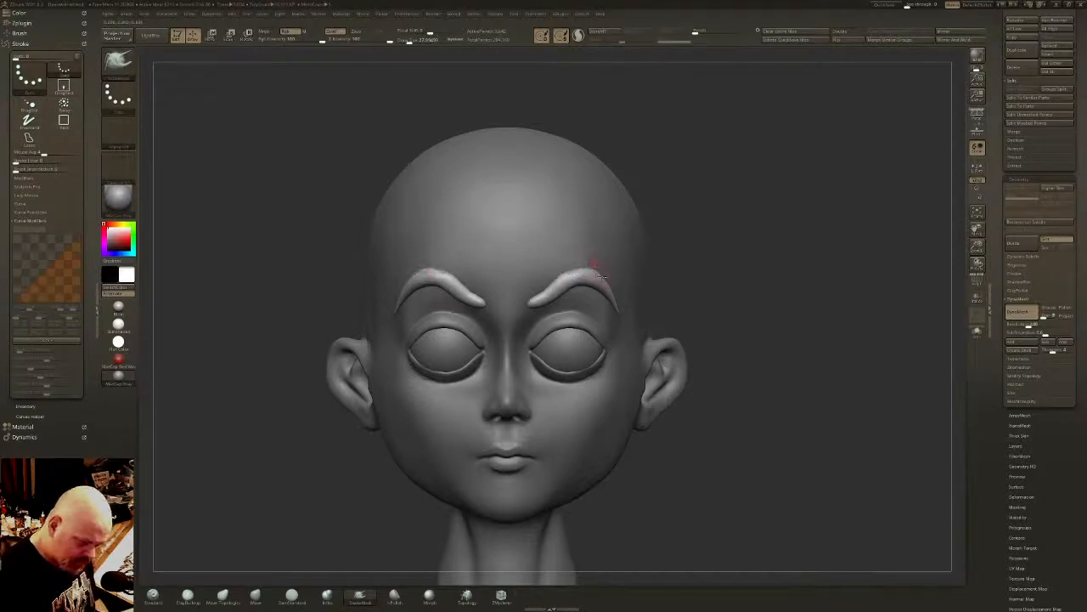
pyautogui.keyDown('shift'); pyautogui.moveTo(588, 268); pyautogui.dragTo(565, 275); pyautogui.keyUp('shift')
pyautogui.moveTo(738, 263)
pyautogui.mouseDown(button='right')
pyautogui.moveTo(618, 265)
pyautogui.moveTo(615, 277)
pyautogui.mouseUp(button='right')
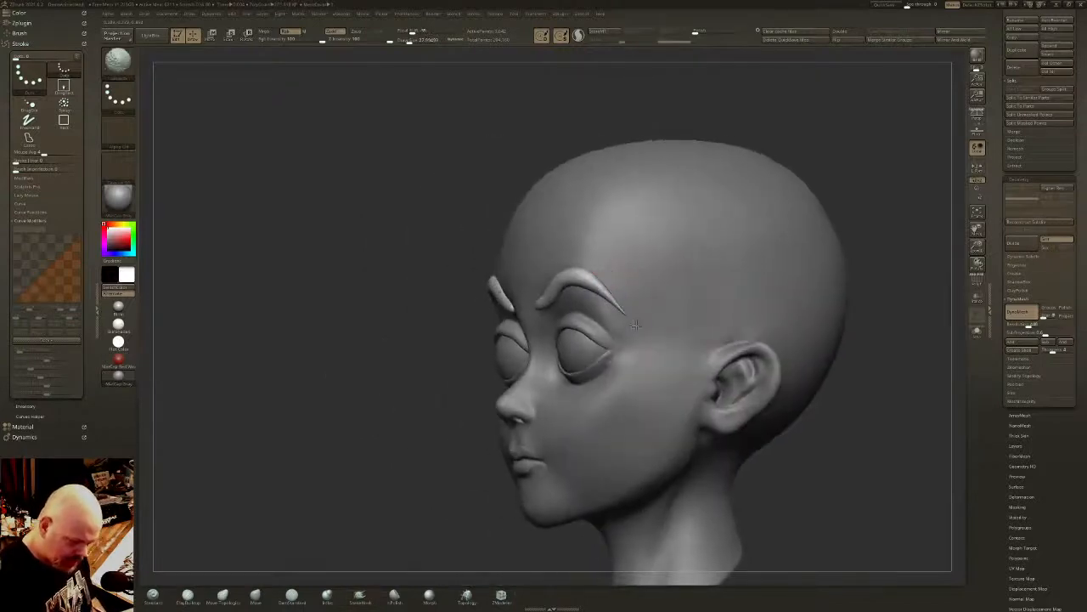
pyautogui.moveTo(635, 324); pyautogui.dragTo(627, 331, button='right')
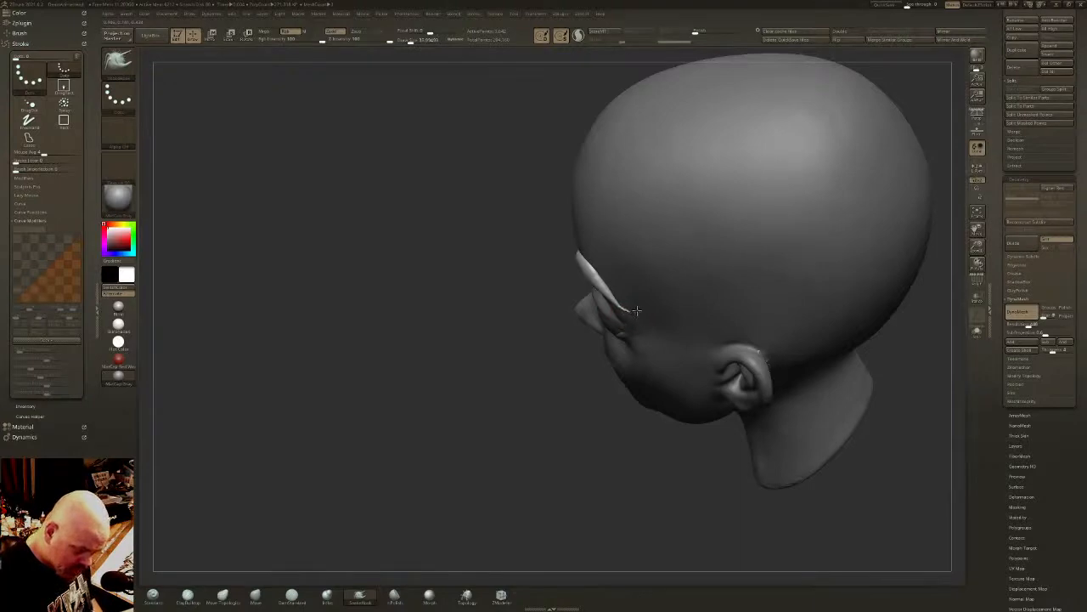
pyautogui.moveTo(636, 310); pyautogui.dragTo(570, 393, button='right')
pyautogui.click(327, 594)
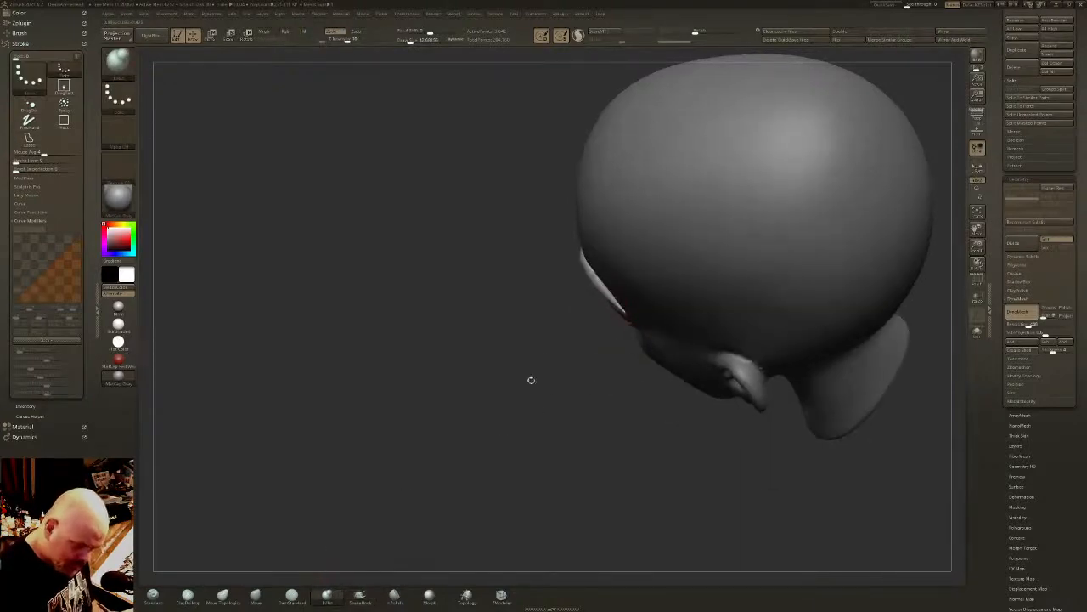
pyautogui.press('w')
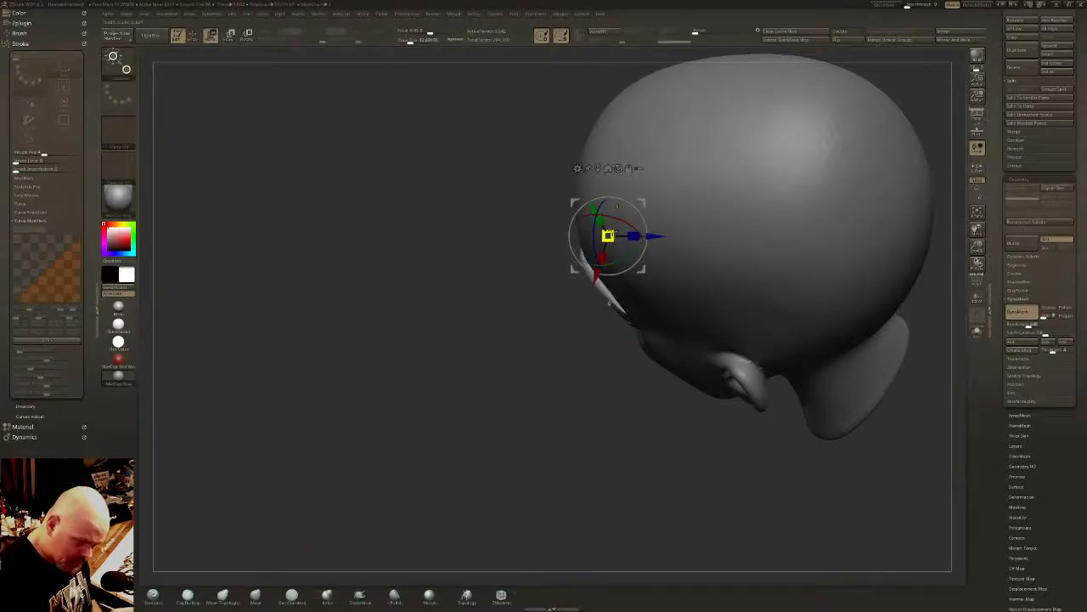
pyautogui.press('q')
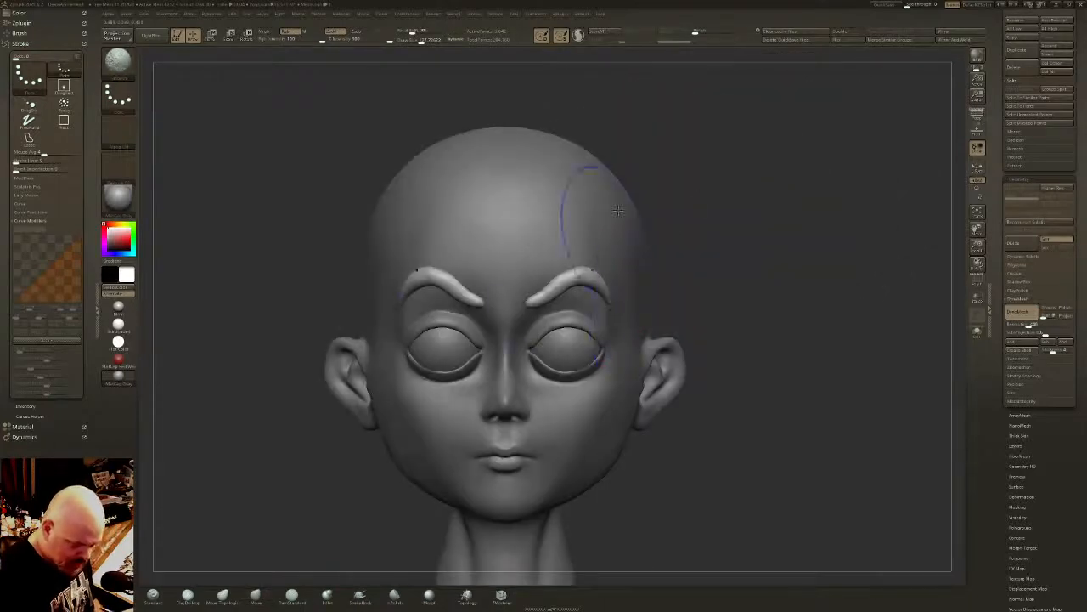
# - Switch to the Move brush, turn on perspective for the view and reduce the brush size for the eyebrows
pyautogui.keyDown('ctrl'); pyautogui.moveTo(642, 319); pyautogui.dragTo(623, 294, button='right'); pyautogui.keyUp('ctrl')
pyautogui.moveTo(609, 342); pyautogui.dragTo(619, 351, button='right')
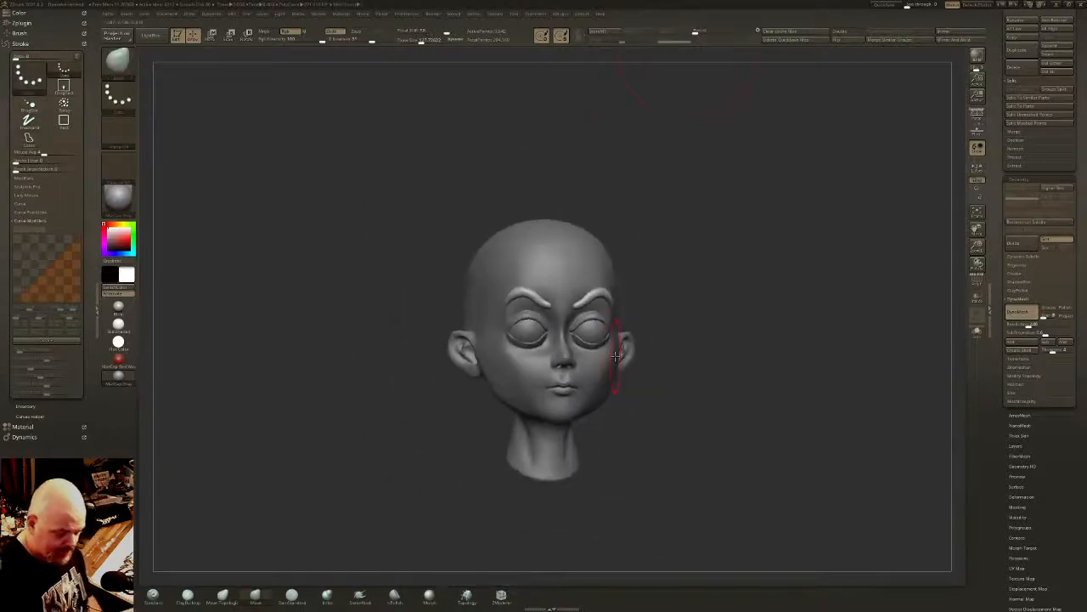
pyautogui.press('p')
pyautogui.moveTo(712, 376)
pyautogui.mouseDown(button='right')
pyautogui.moveTo(694, 369)
pyautogui.moveTo(711, 377)
pyautogui.mouseUp(button='right')
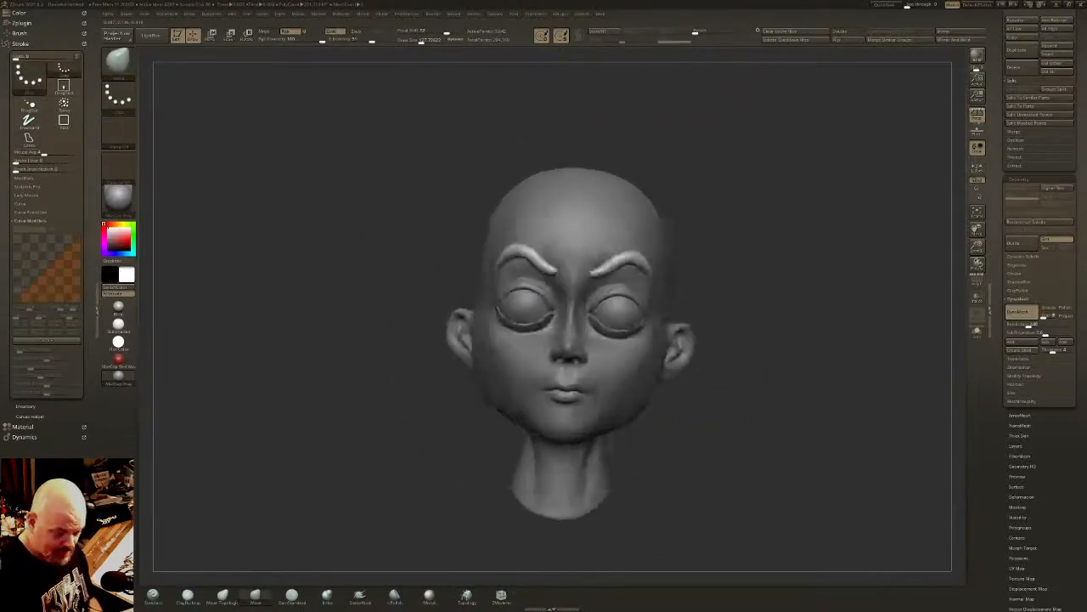
pyautogui.moveTo(710, 376); pyautogui.dragTo(692, 382, button='right')
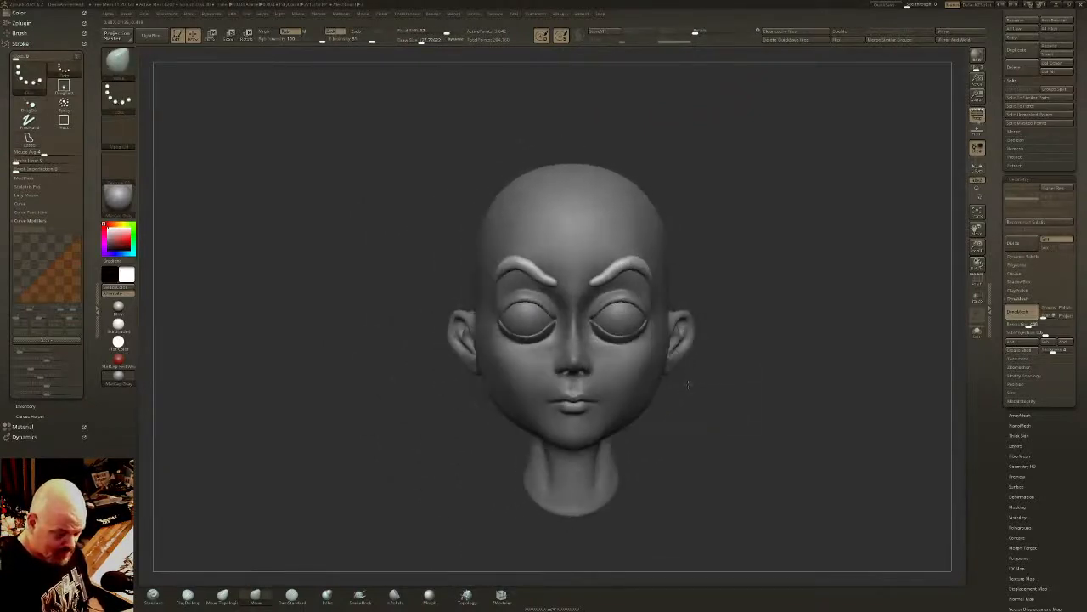
pyautogui.keyDown('ctrl'); pyautogui.moveTo(630, 336); pyautogui.dragTo(630, 363, button='right'); pyautogui.keyUp('ctrl')
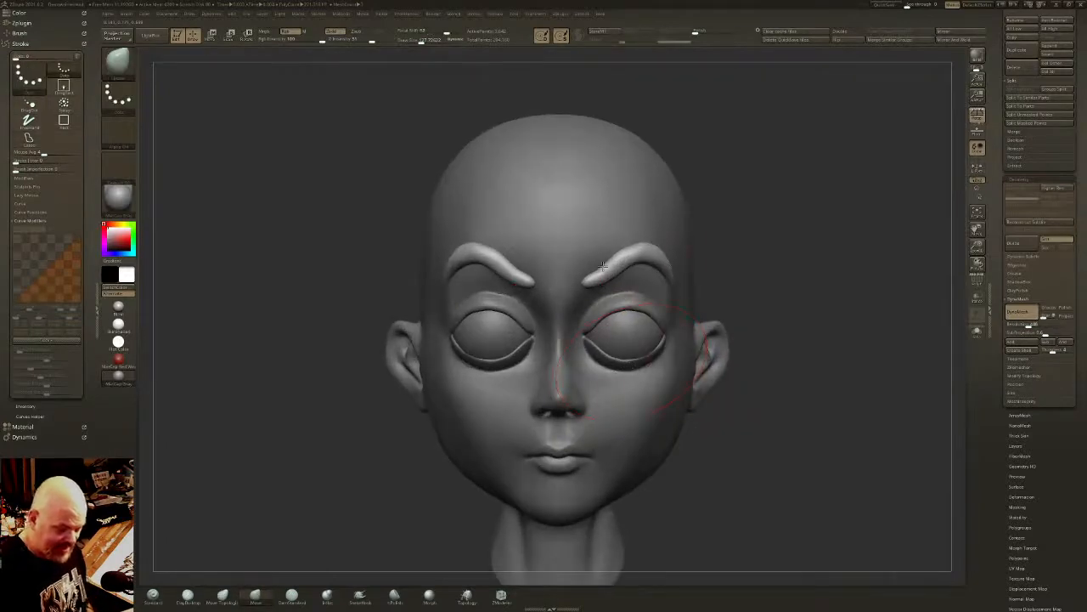
pyautogui.moveTo(421, 41); pyautogui.dragTo(411, 40)
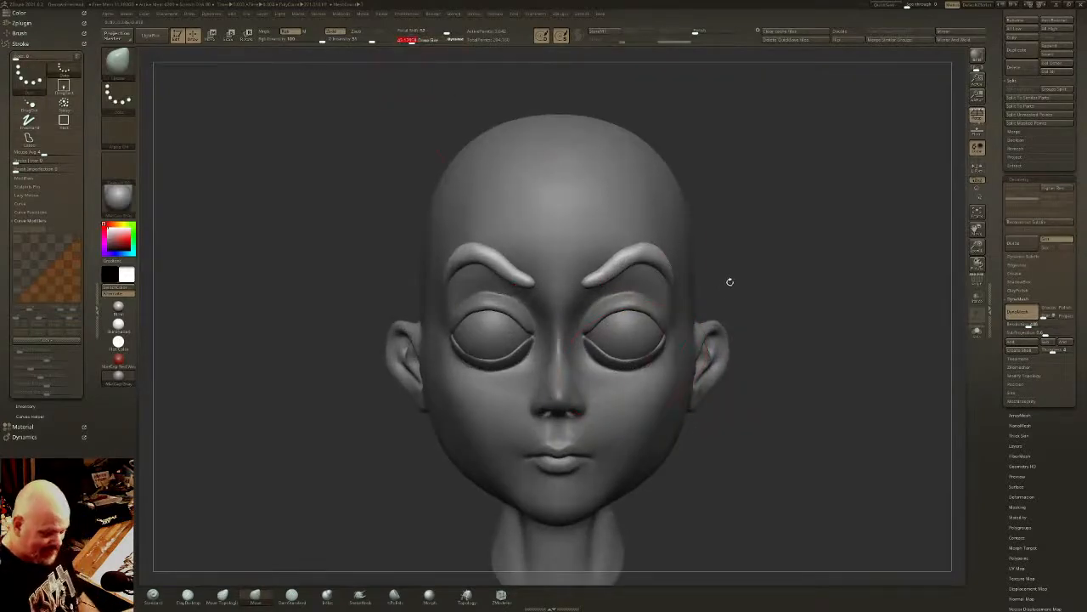
# - Make the head the active subtool, reduce the Move brush size and rework the surface beneath the inner end of the eyebrow
pyautogui.moveTo(733, 322); pyautogui.dragTo(665, 362, button='right')
pyautogui.keyDown('ctrl'); pyautogui.moveTo(778, 354); pyautogui.dragTo(776, 364); pyautogui.keyUp('ctrl')
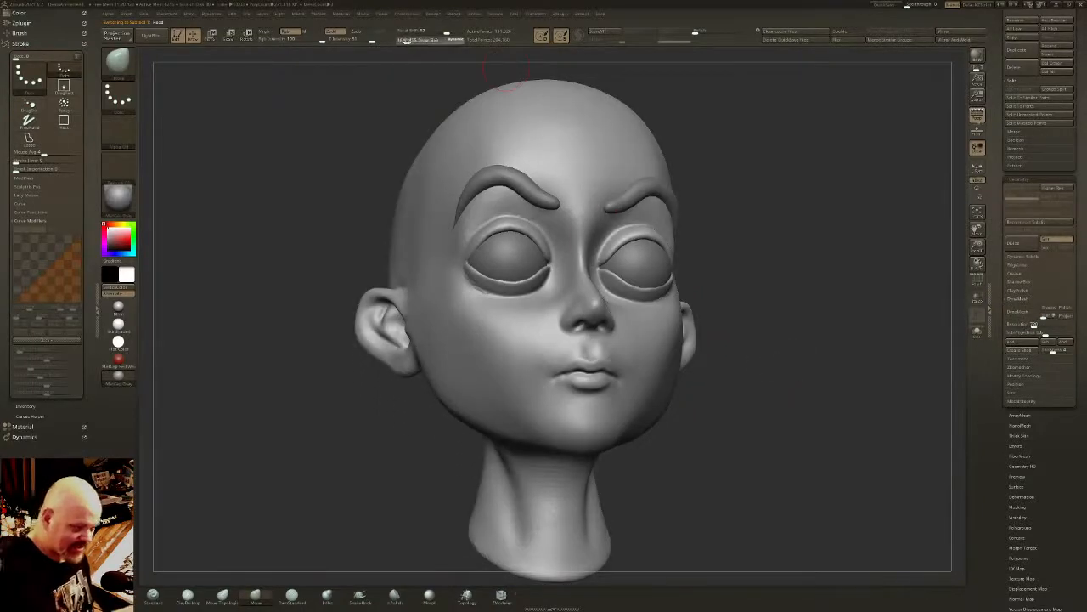
pyautogui.moveTo(412, 40); pyautogui.dragTo(406, 41)
pyautogui.keyDown('shift'); pyautogui.moveTo(525, 214); pyautogui.dragTo(517, 210); pyautogui.keyUp('shift')
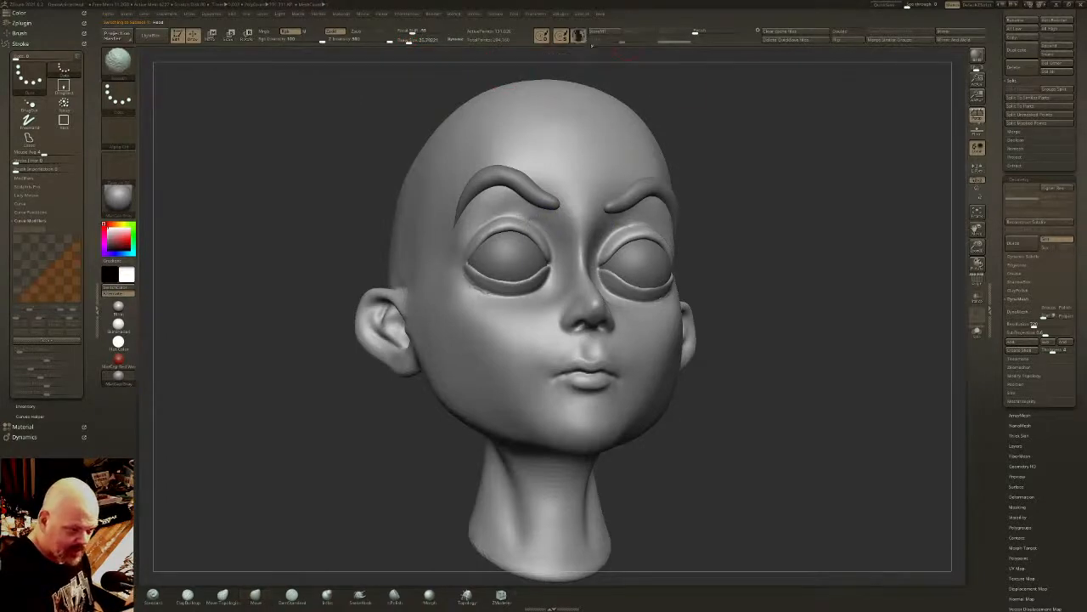
# - Duplicate the Head subtool, make the copy active and hide the original head
pyautogui.moveTo(1062, 270); pyautogui.dragTo(1064, 577)
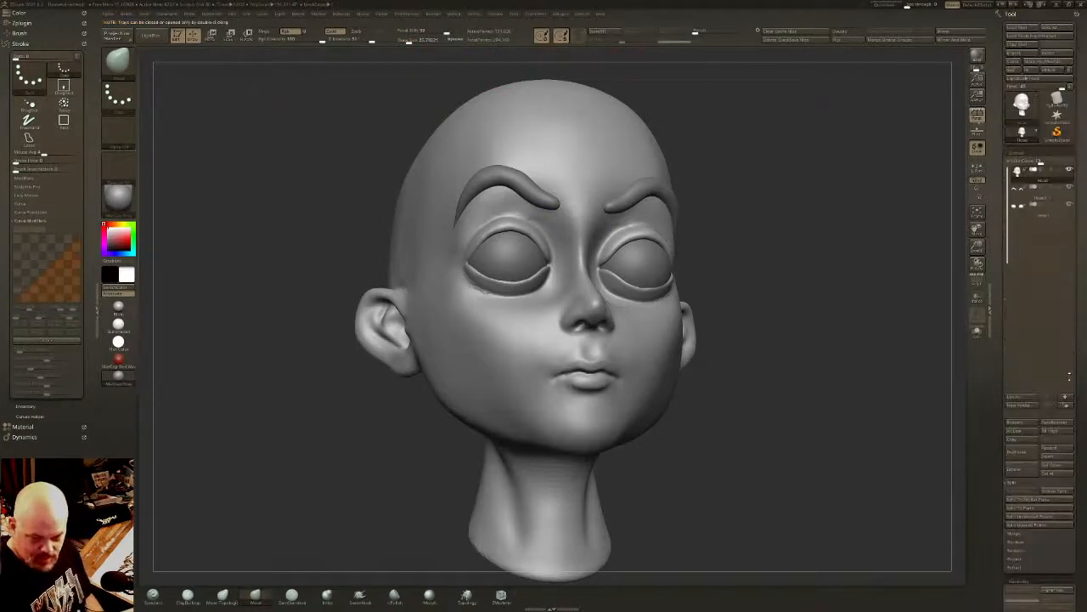
pyautogui.hotkey('ctrl', 'shift', 'd')
pyautogui.click(1041, 200)
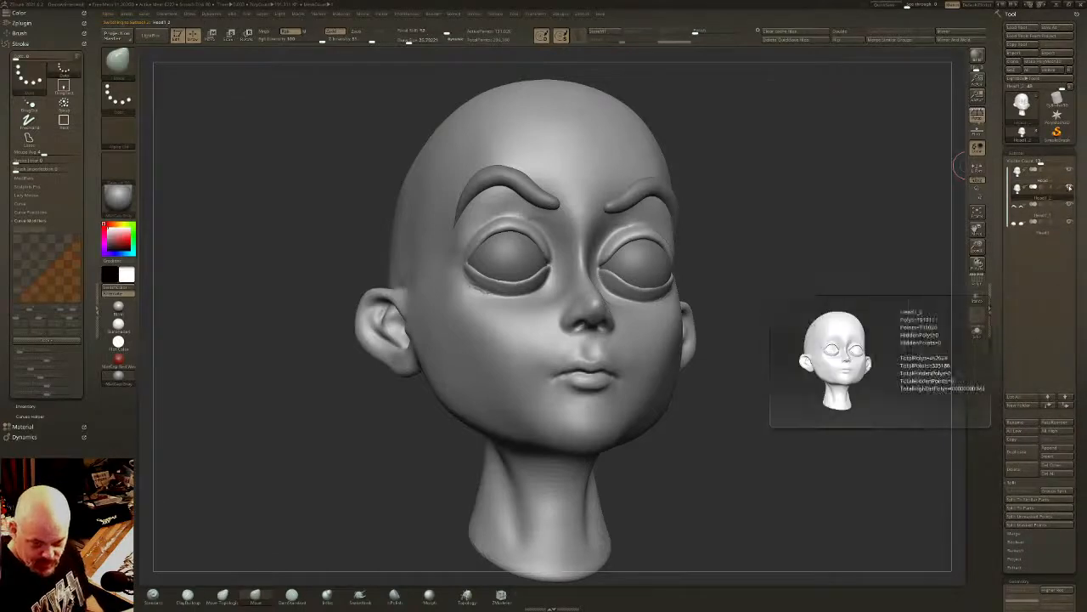
pyautogui.click(1071, 169)
# - Smooth the brow area under the eyebrows on the head copy and flatten the space between them with the hPolish brush
pyautogui.moveTo(571, 219); pyautogui.dragTo(547, 214, button='right')
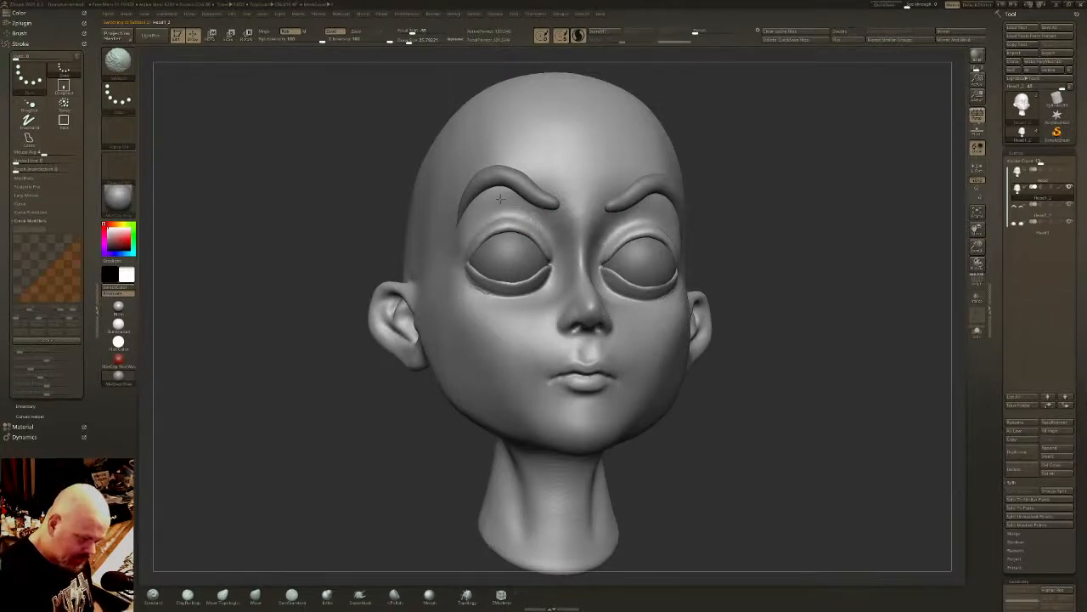
pyautogui.moveTo(494, 188)
pyautogui.mouseDown(button='right')
pyautogui.moveTo(562, 227)
pyautogui.moveTo(549, 229)
pyautogui.mouseUp(button='right')
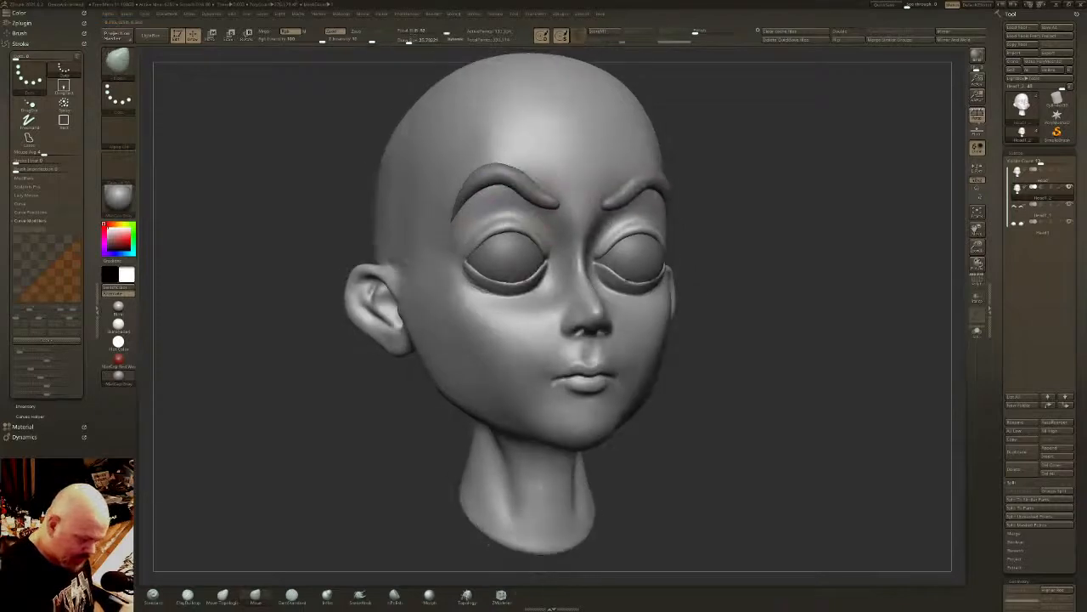
pyautogui.click(394, 593)
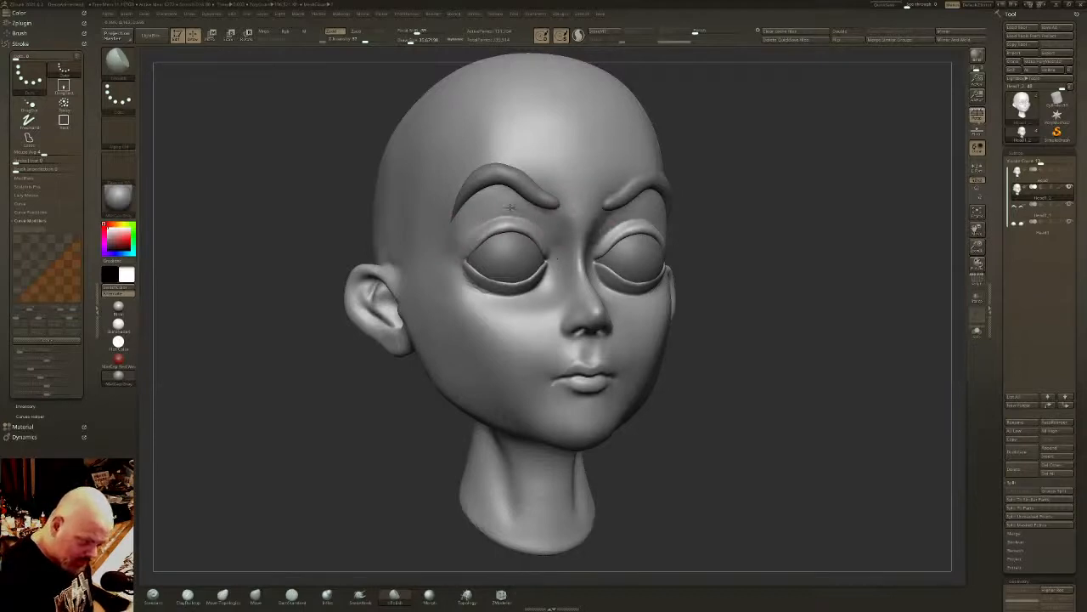
pyautogui.press('shift')
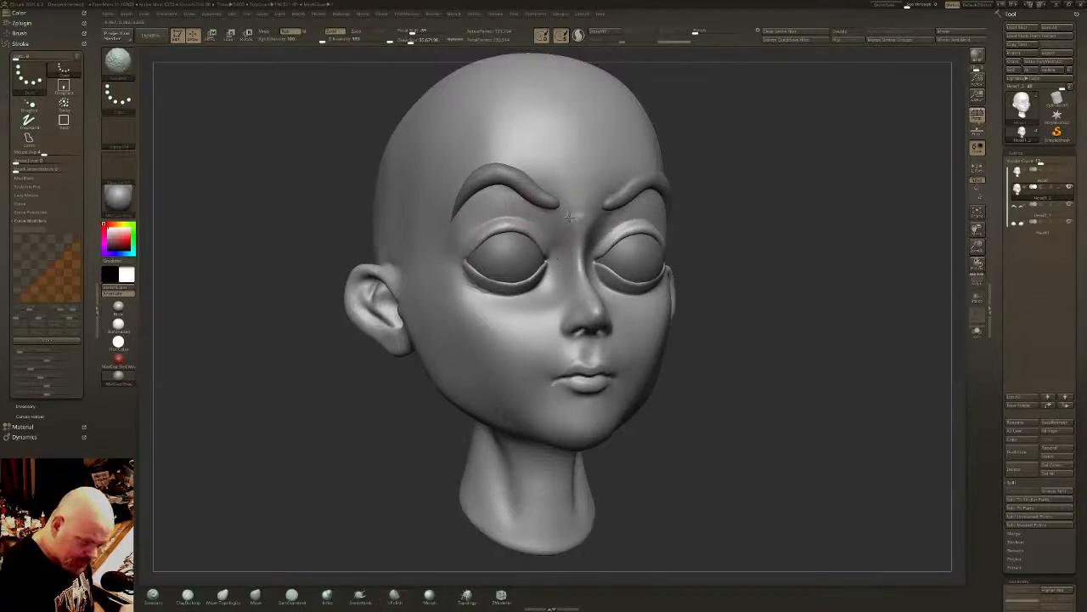
pyautogui.moveTo(630, 150); pyautogui.dragTo(596, 152, button='right')
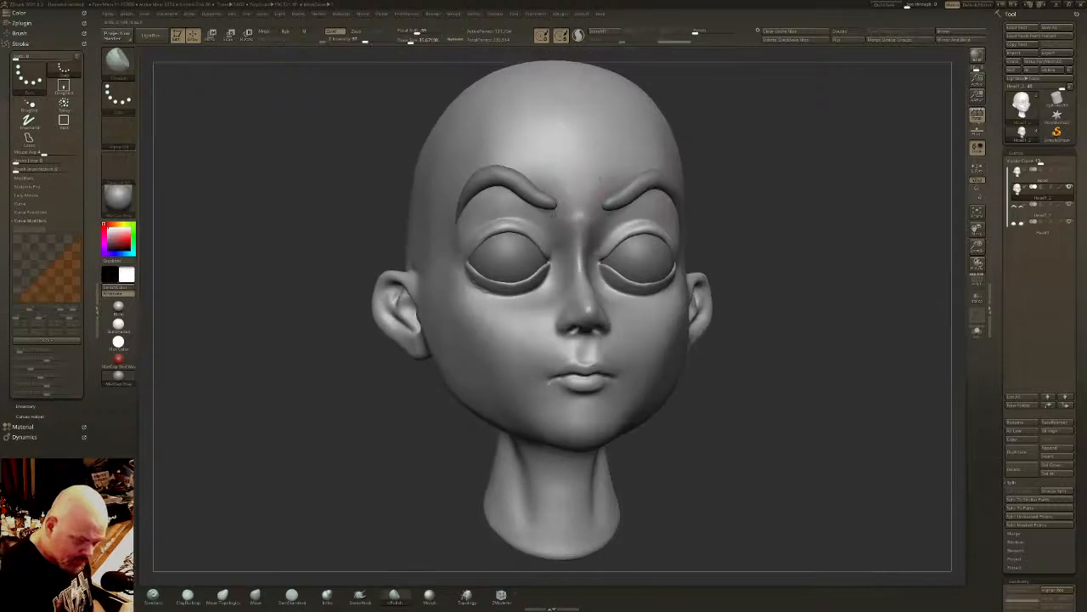
pyautogui.moveTo(556, 202); pyautogui.dragTo(576, 204, button='right')
pyautogui.moveTo(608, 273)
pyautogui.mouseDown(button='right')
pyautogui.moveTo(592, 293)
pyautogui.moveTo(582, 187)
pyautogui.mouseUp(button='right')
pyautogui.moveTo(591, 232); pyautogui.dragTo(829, 199, button='right')
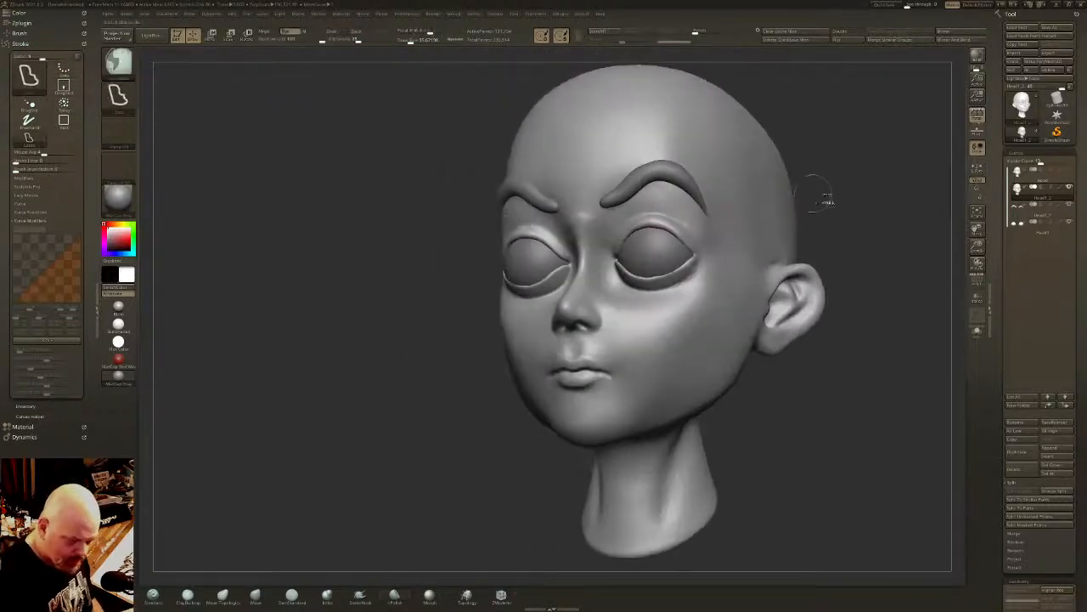
# - Turn on DynaMesh for the head copy and open the ClayPolish settings
pyautogui.scroll(-5, 1085, 285)
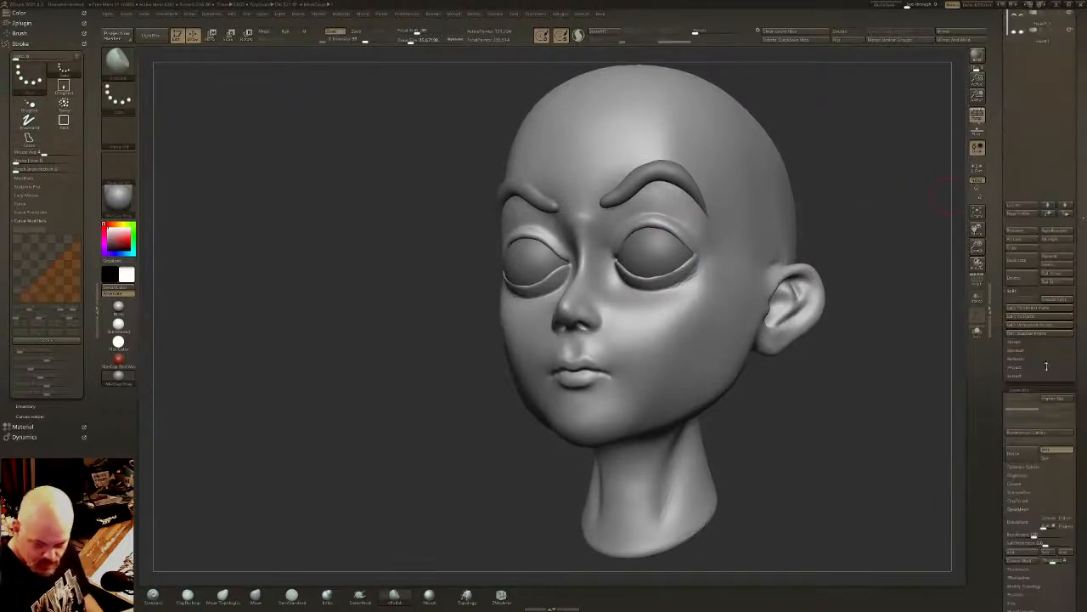
pyautogui.scroll(-5, 1084, 297)
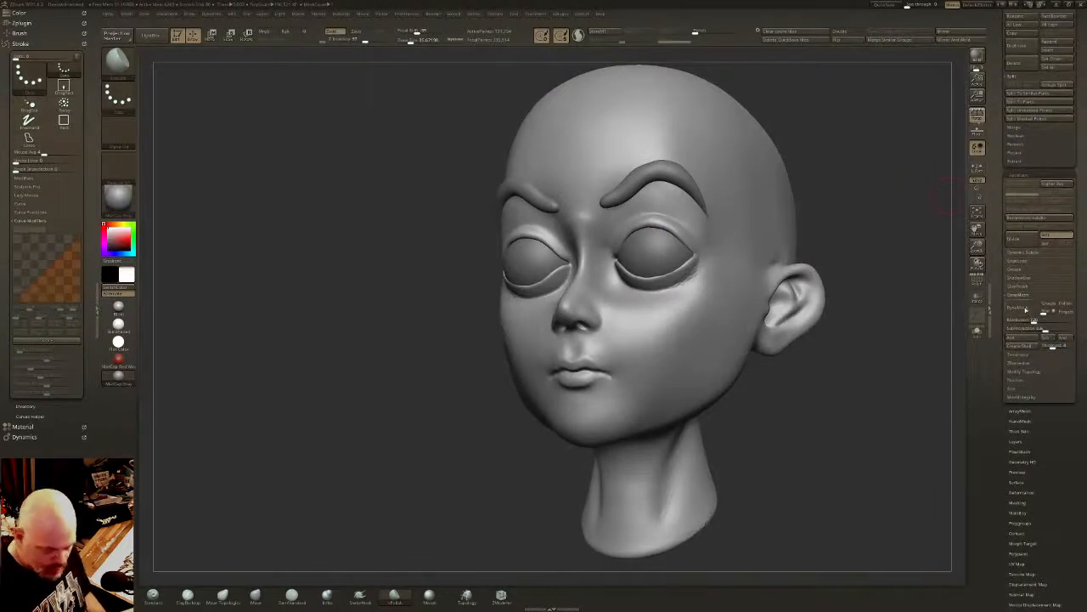
pyautogui.click(1022, 307)
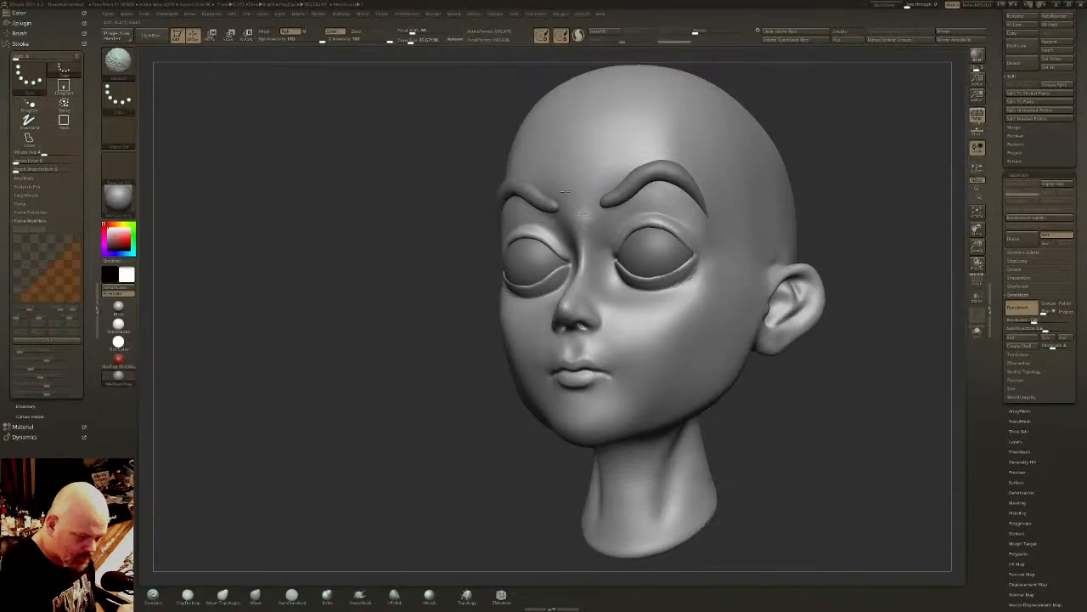
pyautogui.moveTo(683, 153)
pyautogui.mouseDown(button='right')
pyautogui.moveTo(864, 173)
pyautogui.moveTo(850, 162)
pyautogui.mouseUp(button='right')
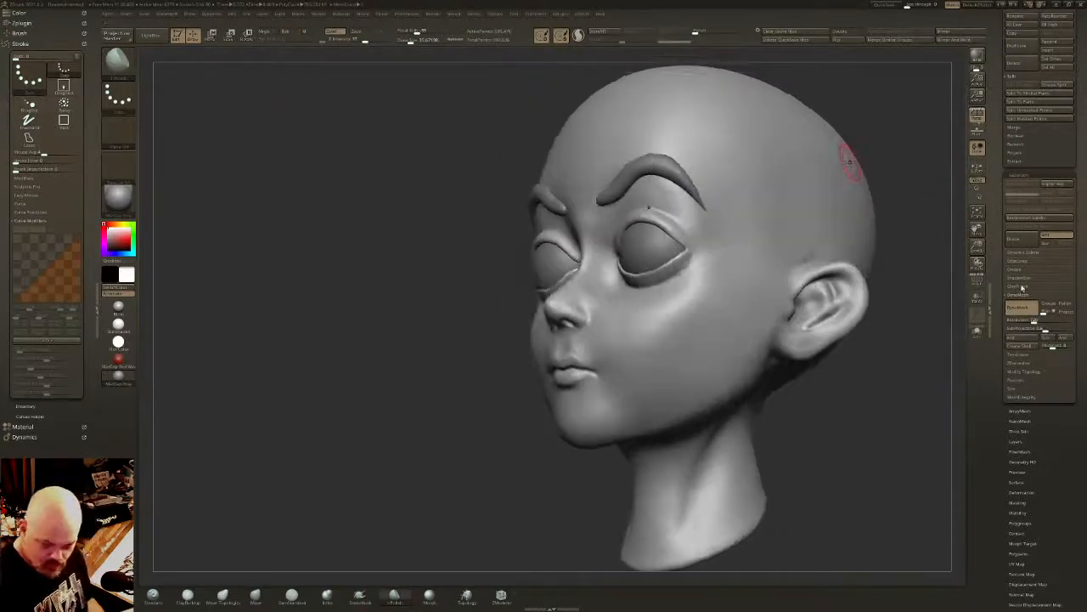
pyautogui.click(1021, 288)
pyautogui.moveTo(910, 355); pyautogui.dragTo(522, 313, button='right')
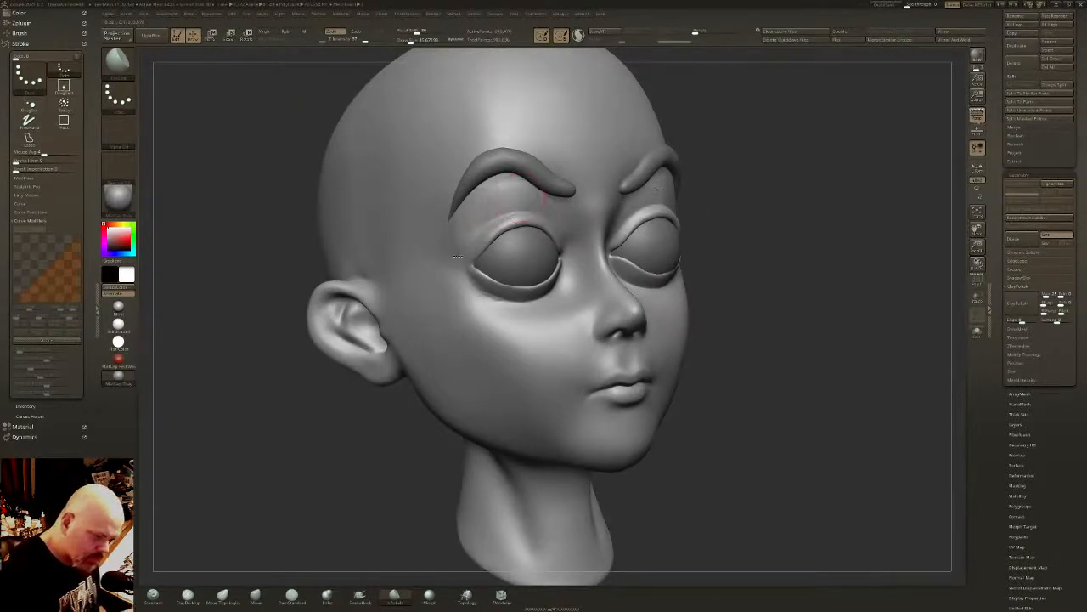
# - Polish and smooth the eye sockets between the eyebrows and upper eyelids, checking the head's wireframe from the side
pyautogui.moveTo(512, 182)
pyautogui.mouseDown(button='right')
pyautogui.moveTo(584, 179)
pyautogui.moveTo(528, 191)
pyautogui.mouseUp(button='right')
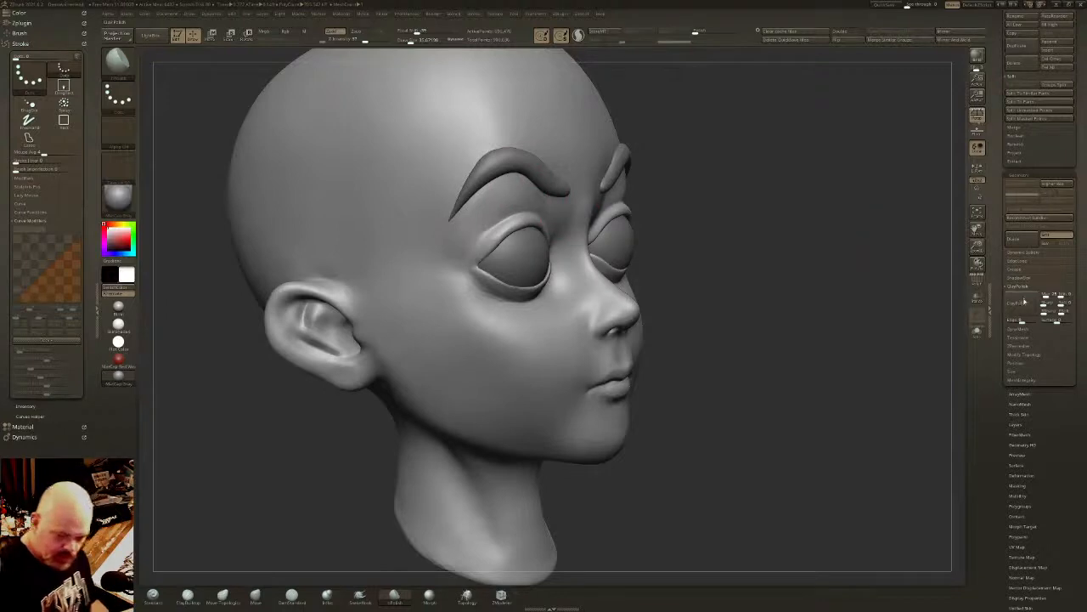
pyautogui.moveTo(650, 224); pyautogui.dragTo(554, 214, button='right')
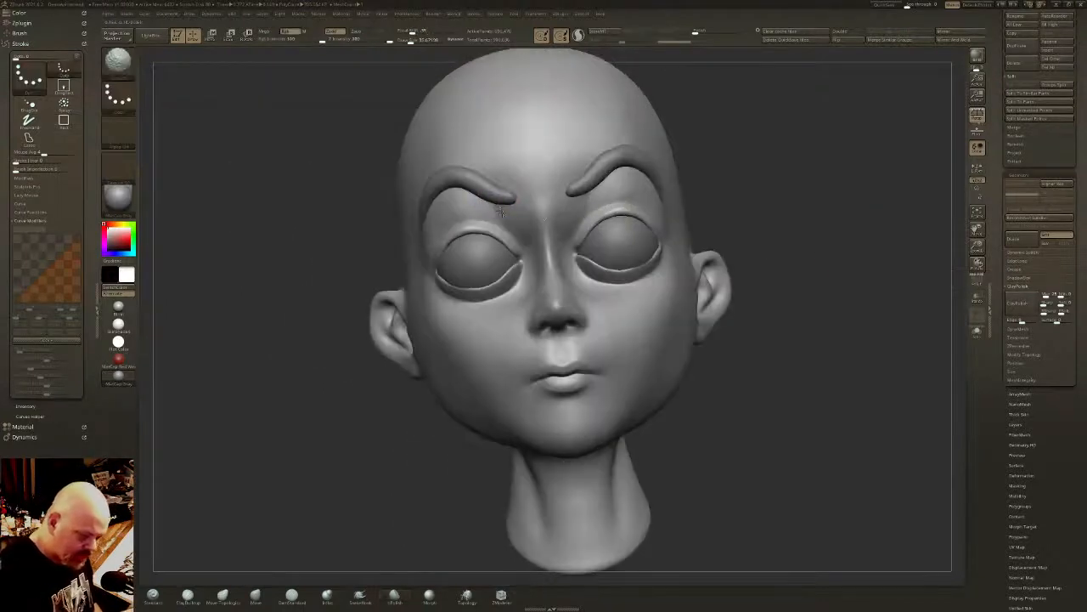
pyautogui.moveTo(467, 204); pyautogui.dragTo(531, 246, button='right')
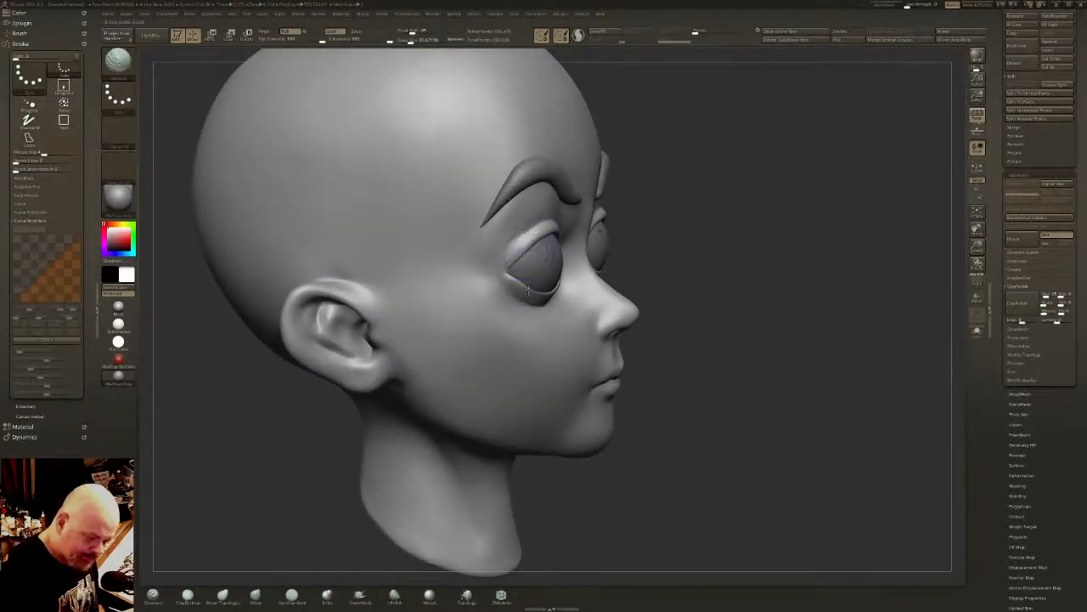
pyautogui.click(977, 282)
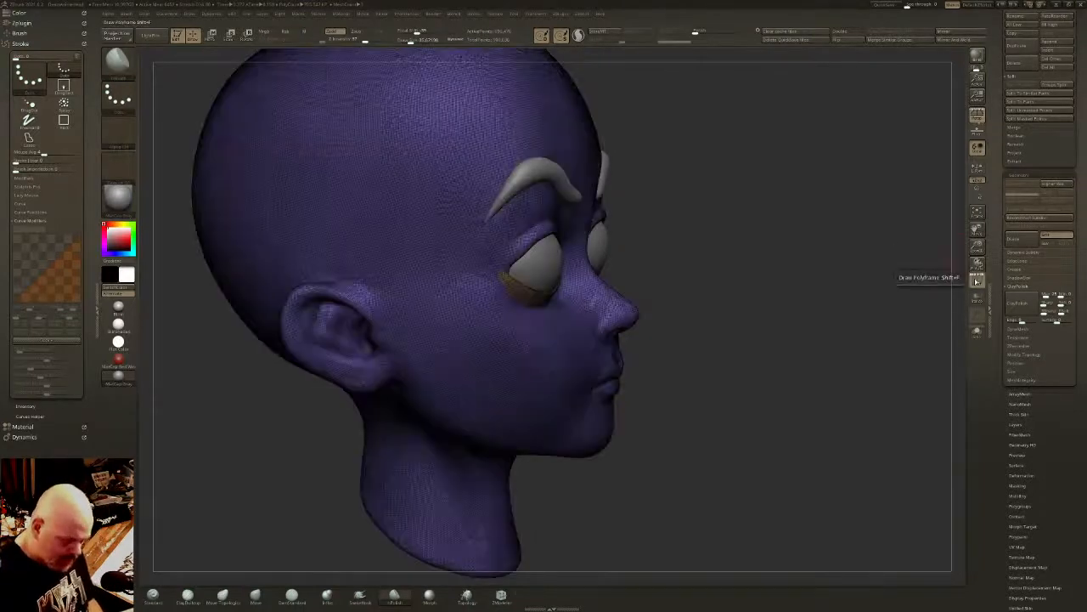
pyautogui.click(976, 282)
pyautogui.moveTo(531, 235)
pyautogui.mouseDown(button='right')
pyautogui.moveTo(509, 257)
pyautogui.moveTo(540, 231)
pyautogui.mouseUp(button='right')
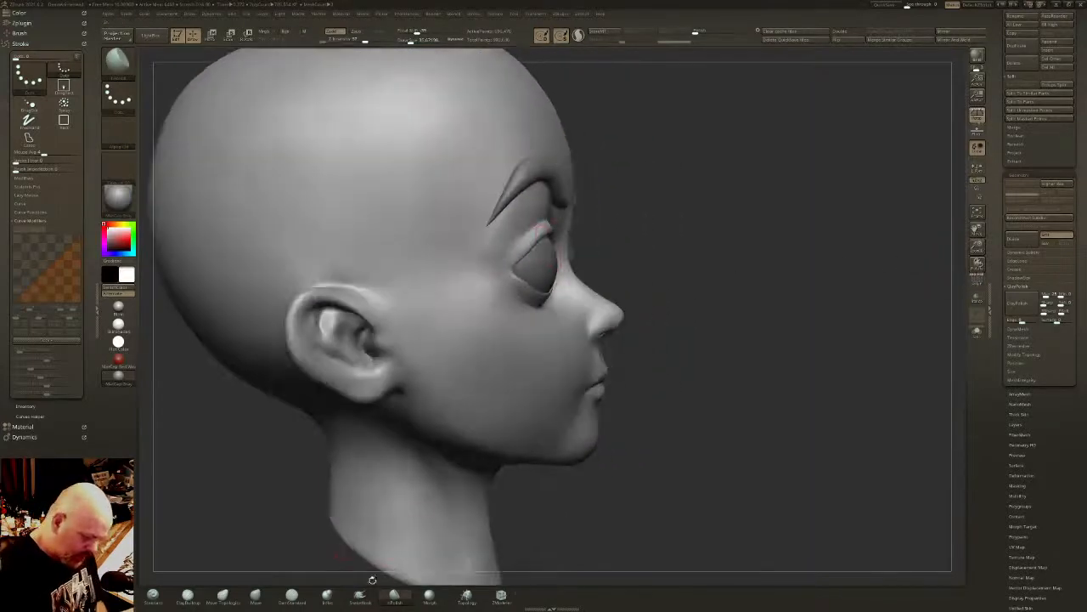
# - Carve the outer eye corner and the lower eyelid line with a small DamStandard brush
pyautogui.click(291, 603)
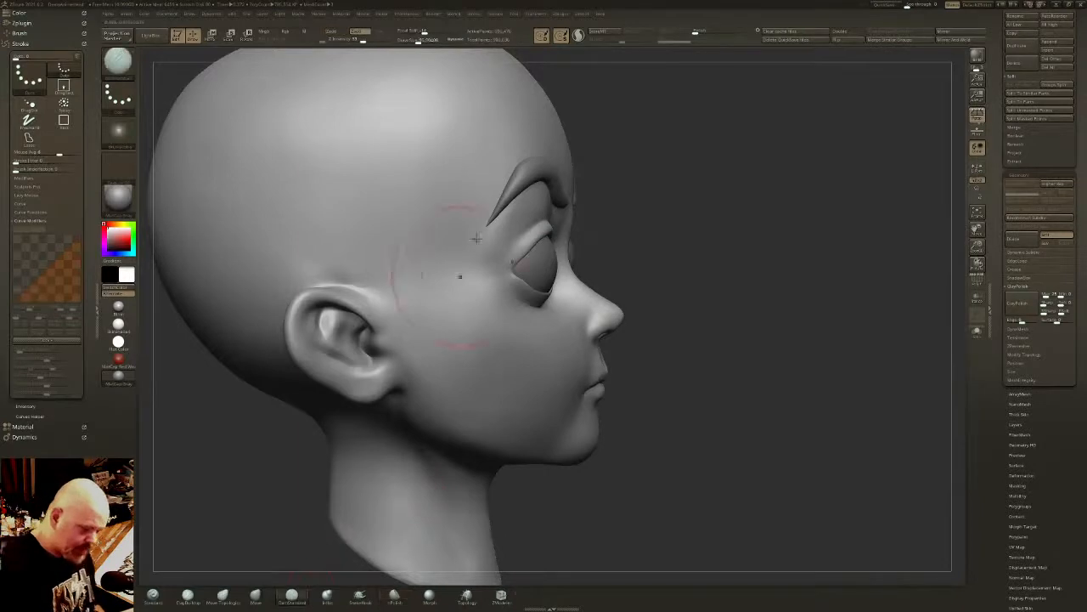
pyautogui.moveTo(461, 277)
pyautogui.mouseDown(button='right')
pyautogui.moveTo(634, 175)
pyautogui.moveTo(645, 281)
pyautogui.mouseUp(button='right')
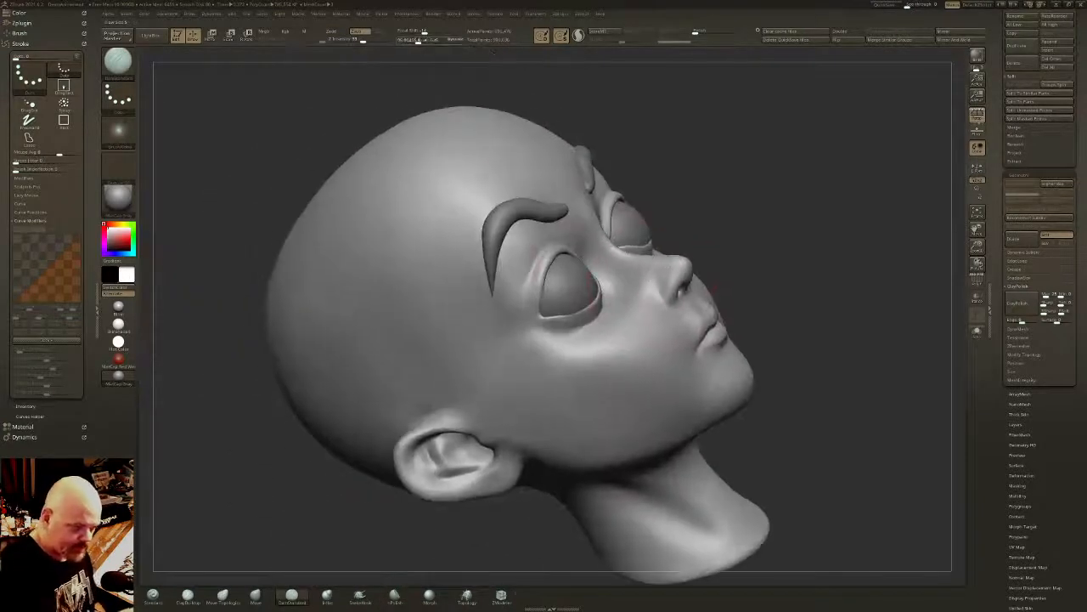
pyautogui.moveTo(416, 40); pyautogui.dragTo(405, 41)
pyautogui.keyDown('ctrl'); pyautogui.moveTo(544, 229); pyautogui.dragTo(554, 337, button='right'); pyautogui.keyUp('ctrl')
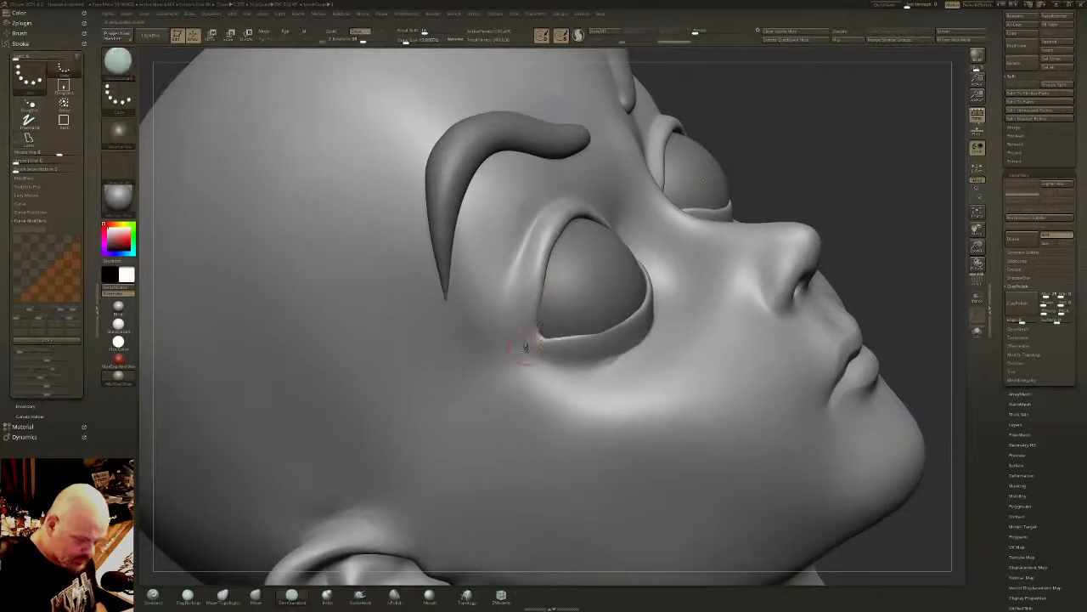
pyautogui.moveTo(527, 346)
pyautogui.mouseDown()
pyautogui.moveTo(546, 326)
pyautogui.moveTo(541, 289)
pyautogui.moveTo(550, 340)
pyautogui.moveTo(627, 324)
pyautogui.mouseUp()
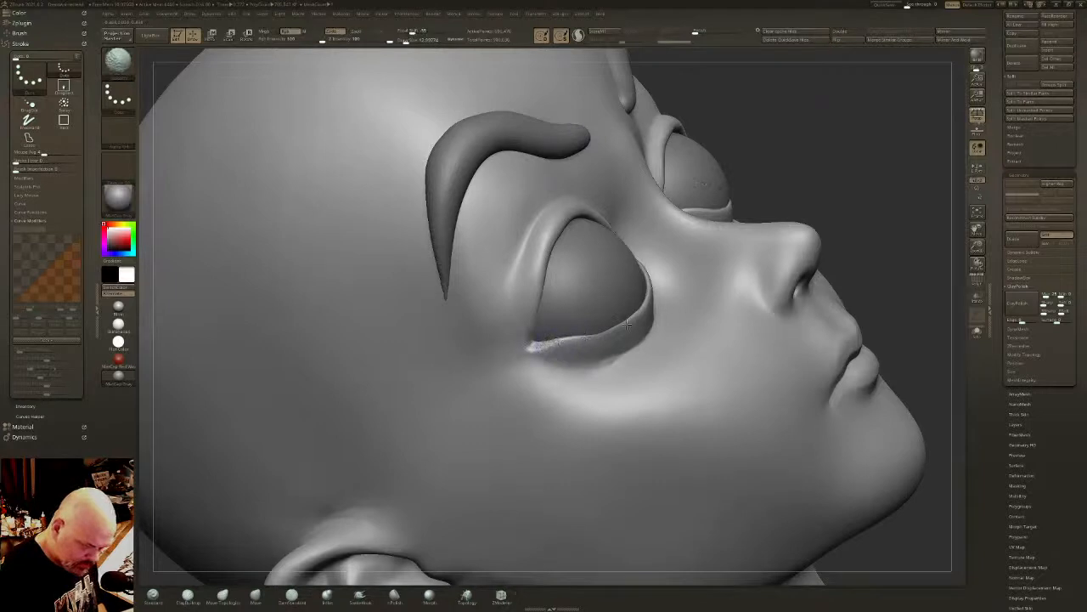
# - Thicken the lower eyelid with the Inflate brush and pull the inner eye corner towards the nose with the Move brush
pyautogui.click(326, 597)
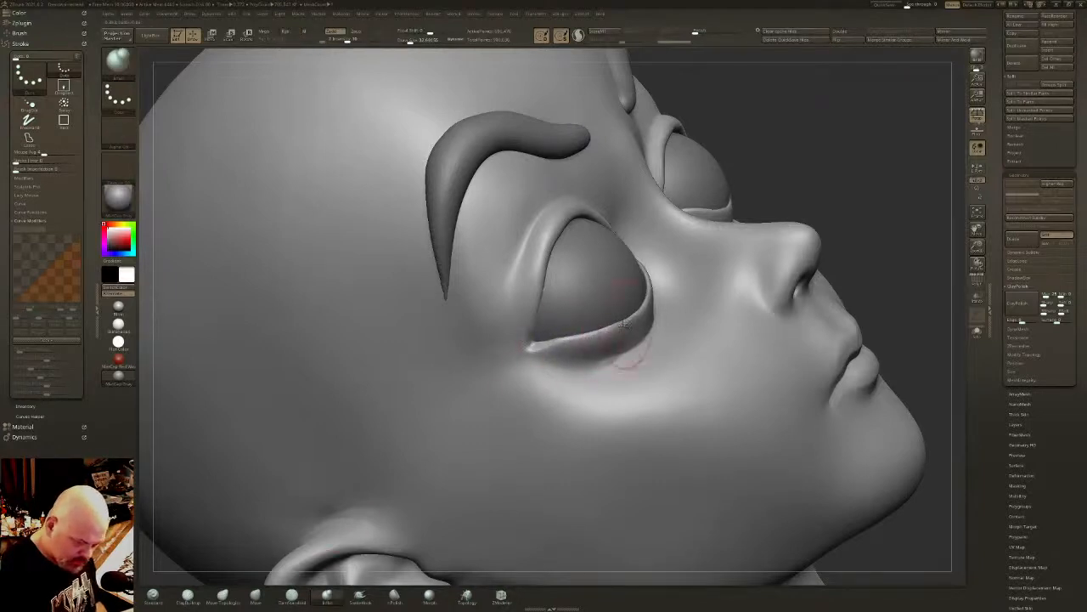
pyautogui.moveTo(641, 310); pyautogui.dragTo(627, 320, button='right')
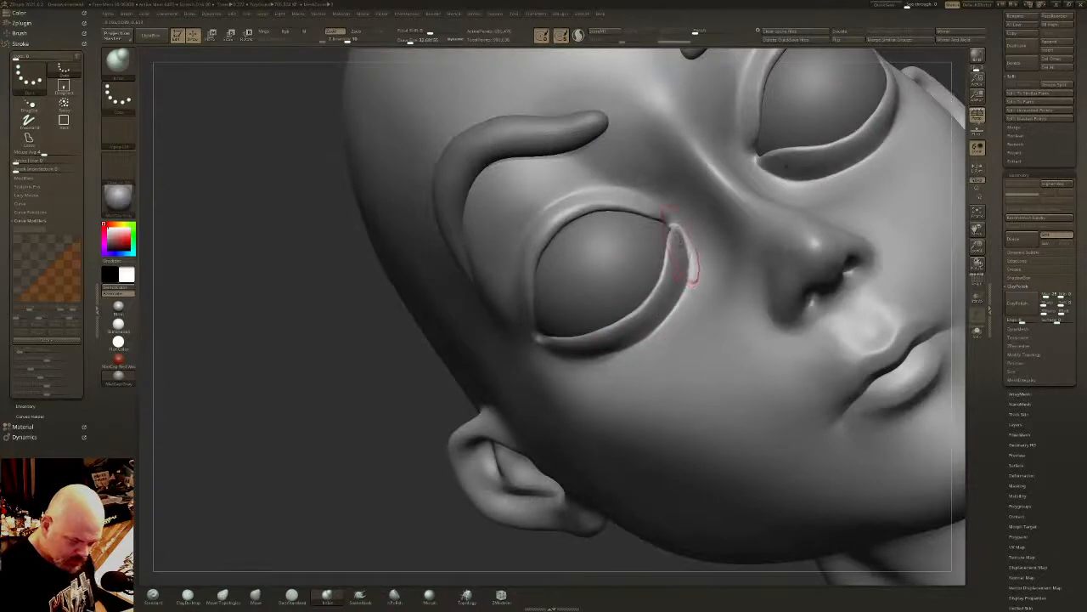
pyautogui.click(255, 593)
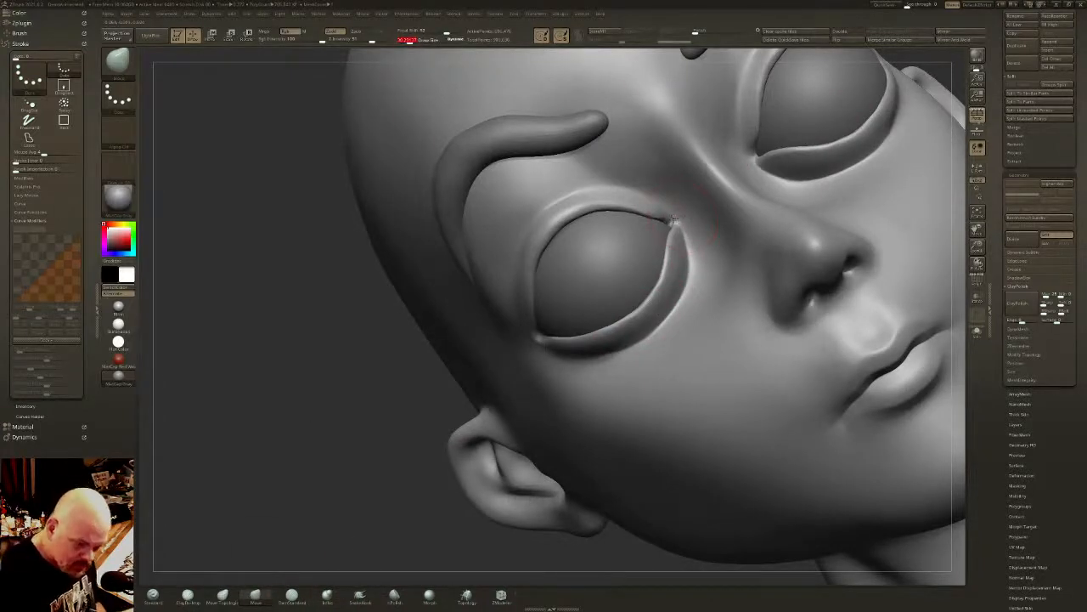
pyautogui.moveTo(677, 213); pyautogui.dragTo(675, 218)
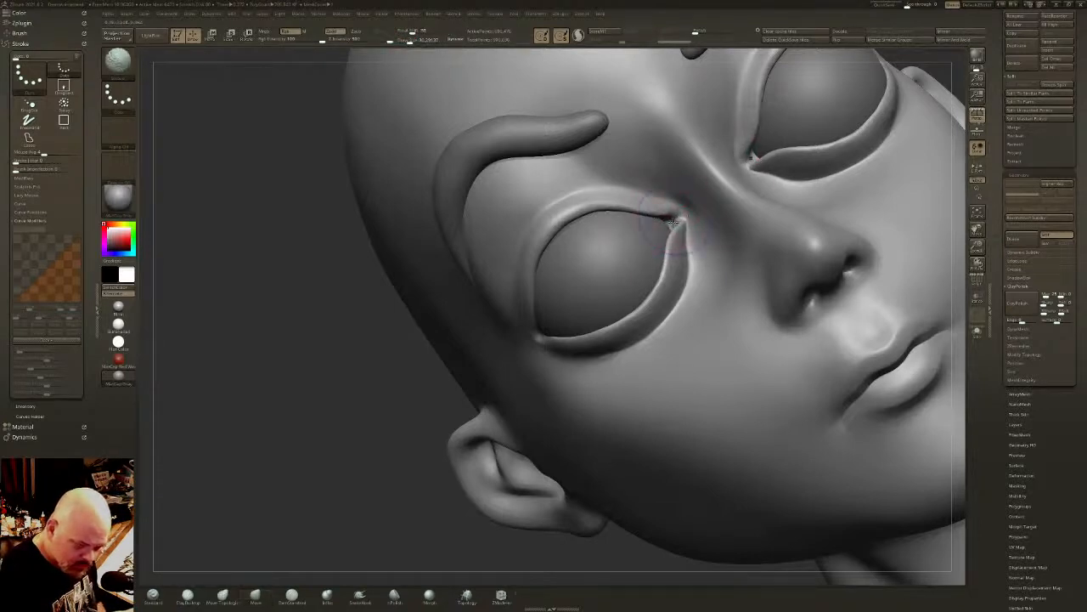
# - Flatten the lower eyelid from the inner corner outward with a small hPolish brush, turning on Sculptris Pro, and smooth the result
pyautogui.click(393, 594)
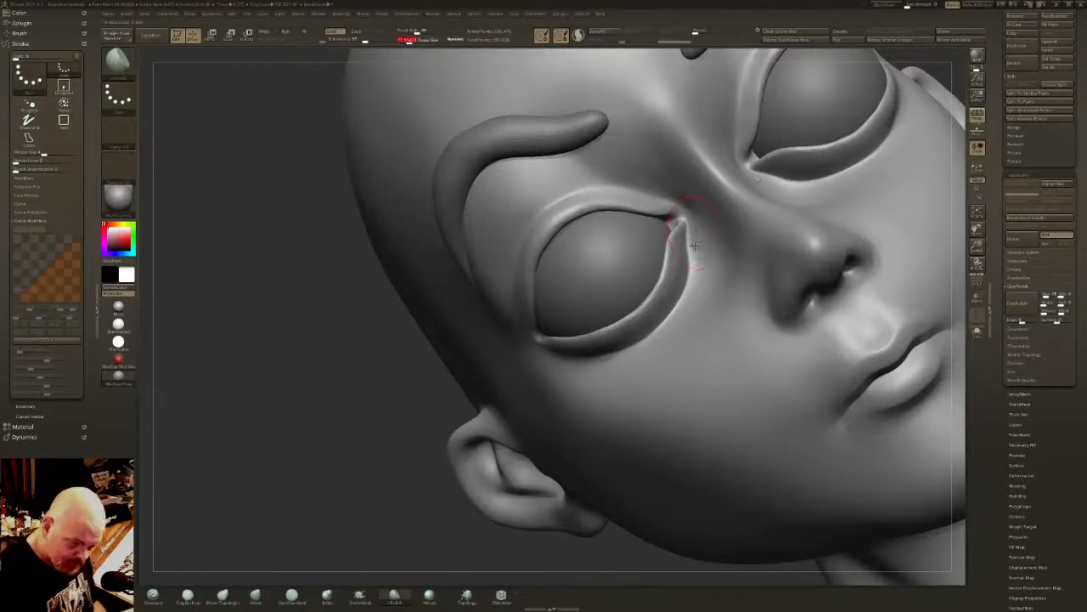
pyautogui.moveTo(692, 246)
pyautogui.mouseDown()
pyautogui.moveTo(680, 306)
pyautogui.moveTo(659, 333)
pyautogui.moveTo(594, 358)
pyautogui.moveTo(696, 289)
pyautogui.moveTo(694, 254)
pyautogui.moveTo(645, 335)
pyautogui.mouseUp()
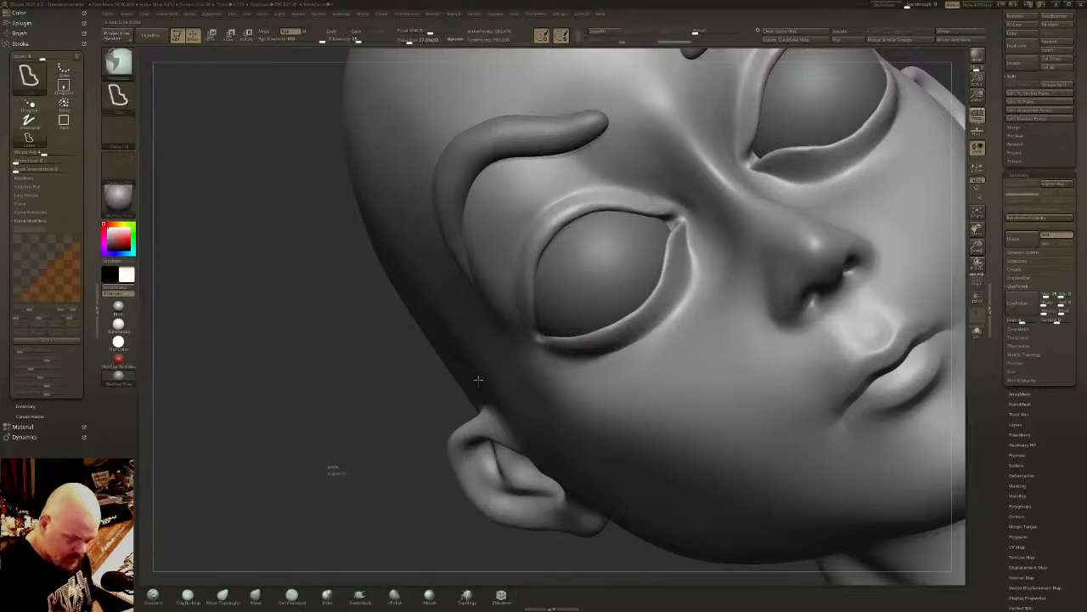
pyautogui.click(409, 40)
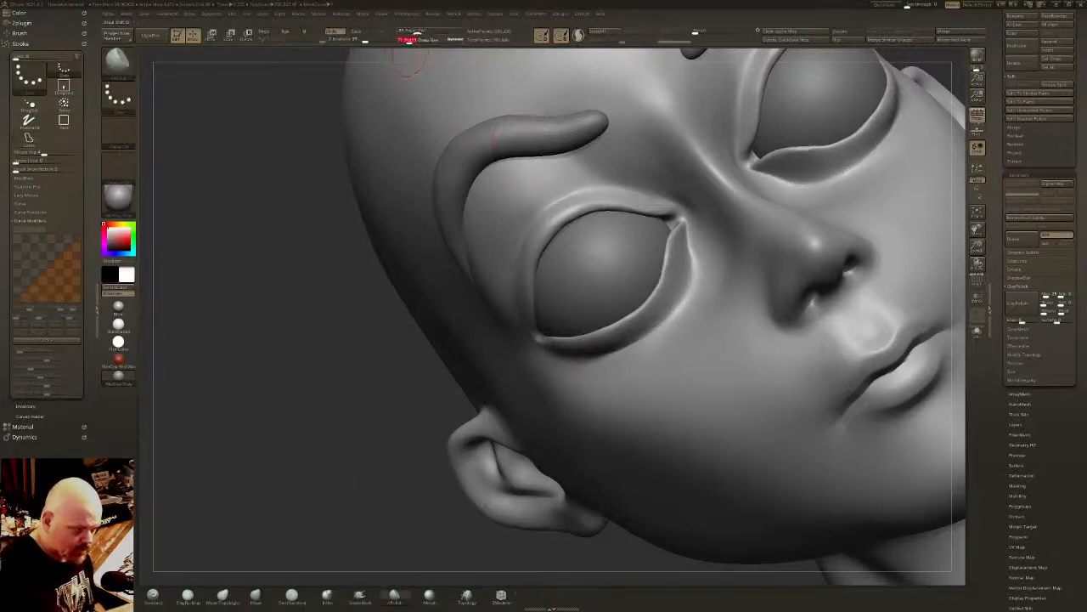
pyautogui.click(578, 39)
pyautogui.moveTo(693, 238)
pyautogui.keyDown('shift'); pyautogui.mouseDown()
pyautogui.moveTo(681, 305)
pyautogui.moveTo(649, 316)
pyautogui.moveTo(618, 354)
pyautogui.mouseUp(); pyautogui.keyUp('shift')
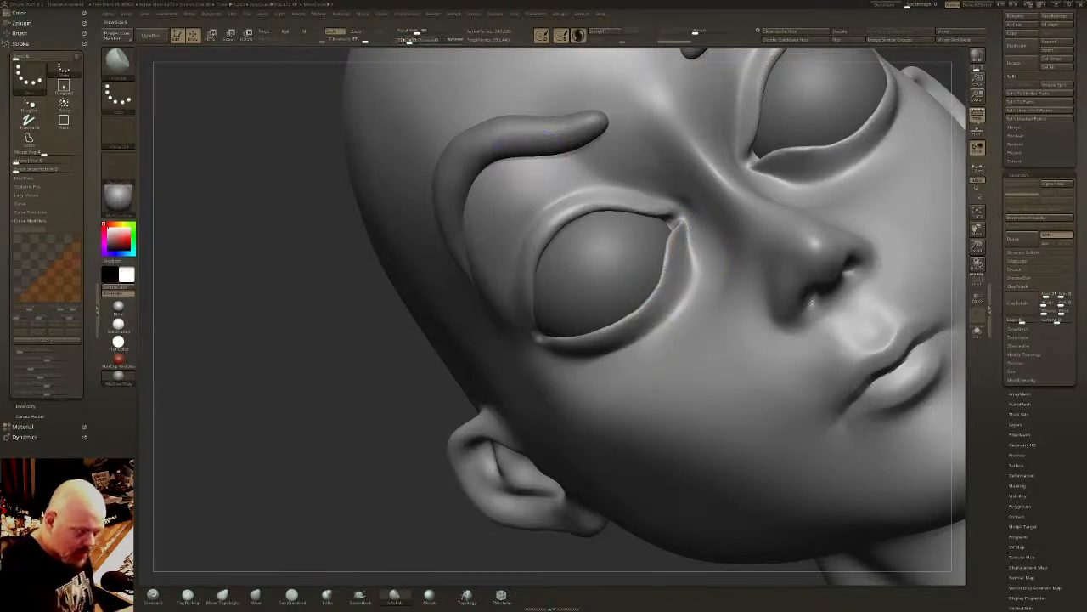
pyautogui.click(408, 41)
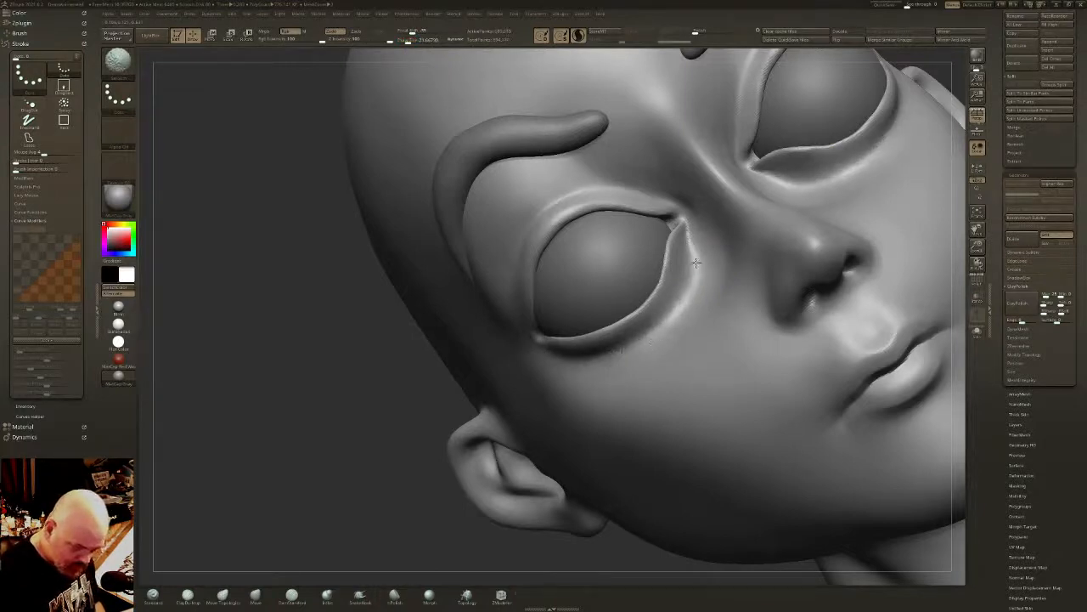
pyautogui.keyDown('shift'); pyautogui.moveTo(695, 262); pyautogui.dragTo(649, 332); pyautogui.keyUp('shift')
# - Turn off Sculptris Pro, polish the area below the lower eyelid into the cheek and smooth it near the inner eye corner
pyautogui.click(578, 36)
pyautogui.moveTo(682, 290)
pyautogui.mouseDown()
pyautogui.moveTo(632, 344)
pyautogui.moveTo(590, 366)
pyautogui.moveTo(656, 317)
pyautogui.moveTo(567, 353)
pyautogui.mouseUp()
pyautogui.moveTo(691, 260)
pyautogui.mouseDown()
pyautogui.moveTo(680, 302)
pyautogui.moveTo(564, 378)
pyautogui.mouseUp()
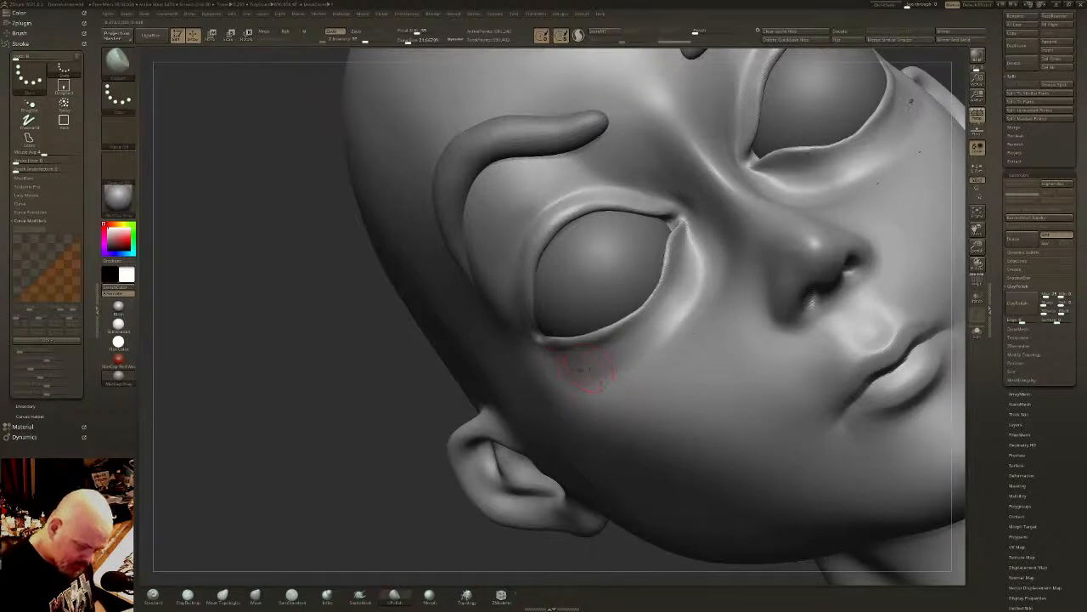
pyautogui.press('shift')
pyautogui.keyDown('shift'); pyautogui.moveTo(701, 253); pyautogui.dragTo(708, 260); pyautogui.keyUp('shift')
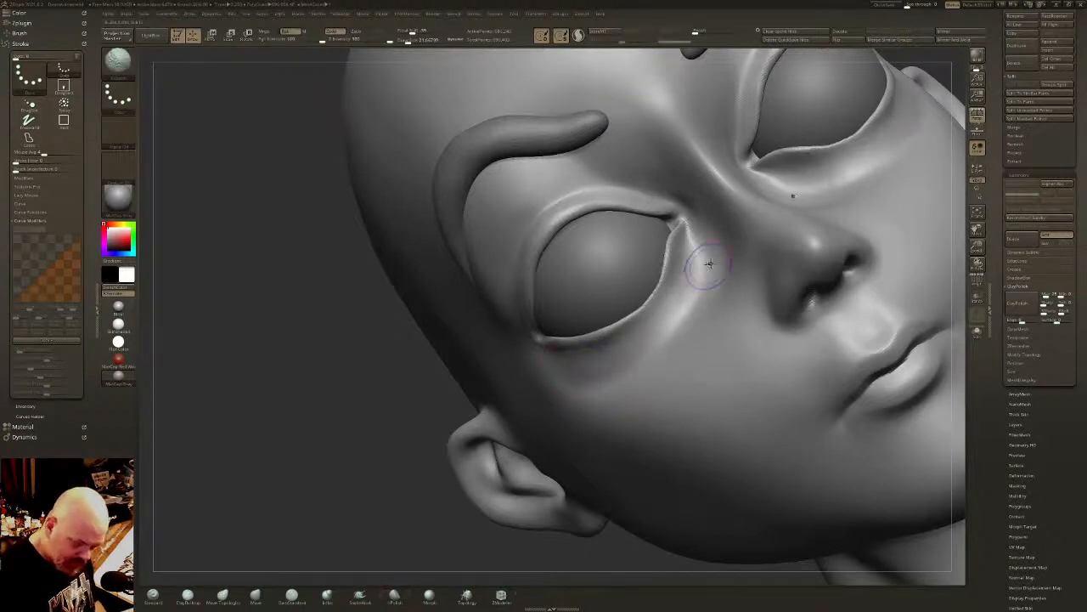
# - Smooth and polish the transition from the lower eyelid into the cheek near the inner eye corner
pyautogui.keyDown('shift'); pyautogui.moveTo(709, 259); pyautogui.dragTo(722, 323, button='right'); pyautogui.keyUp('shift')
pyautogui.moveTo(722, 374)
pyautogui.keyDown('ctrl'); pyautogui.mouseDown(button='right')
pyautogui.moveTo(705, 305)
pyautogui.moveTo(778, 389)
pyautogui.moveTo(680, 338)
pyautogui.mouseUp(button='right'); pyautogui.keyUp('ctrl')
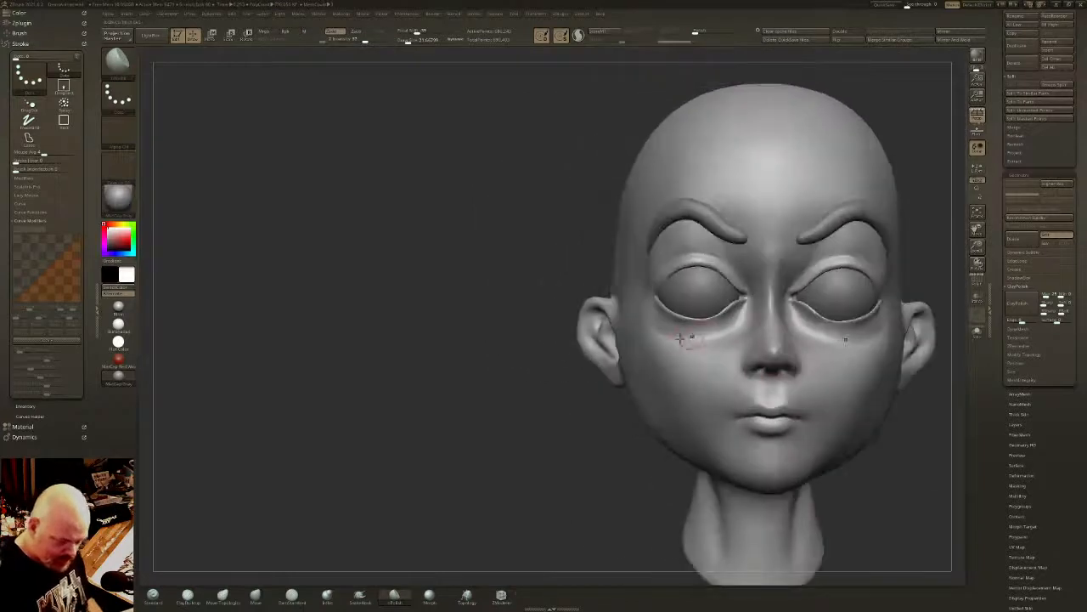
pyautogui.moveTo(428, 533)
pyautogui.mouseDown()
pyautogui.moveTo(455, 524)
pyautogui.moveTo(459, 499)
pyautogui.mouseUp()
# - Carve the crease below the outer part of the lower eyelid with the DamStandard brush, turning on Sculptris Pro
pyautogui.click(293, 598)
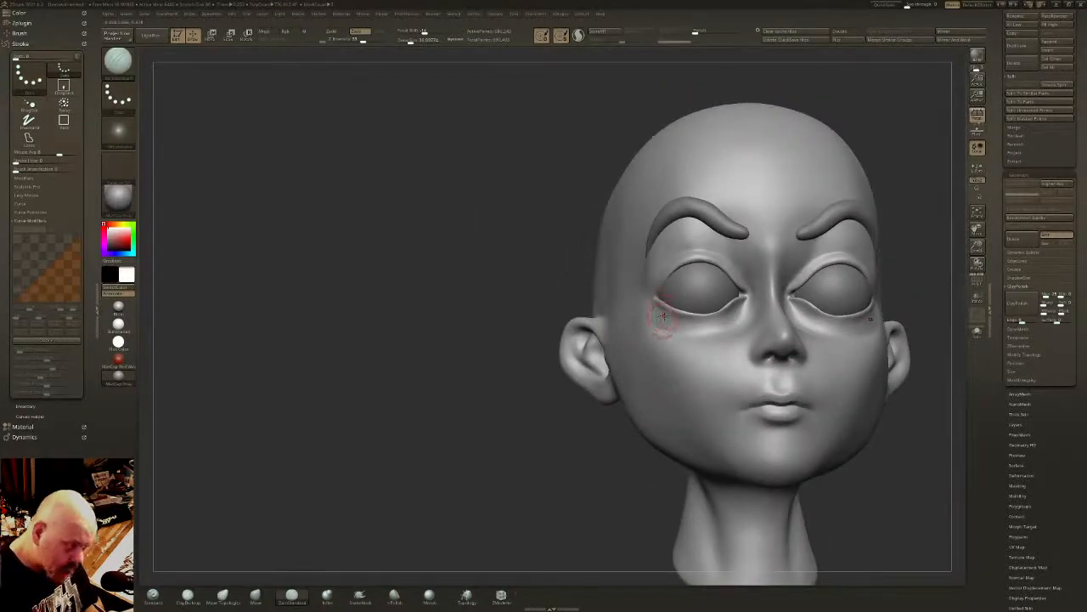
pyautogui.moveTo(670, 321)
pyautogui.mouseDown()
pyautogui.moveTo(690, 334)
pyautogui.moveTo(651, 316)
pyautogui.moveTo(704, 330)
pyautogui.moveTo(682, 331)
pyautogui.mouseUp()
pyautogui.click(579, 39)
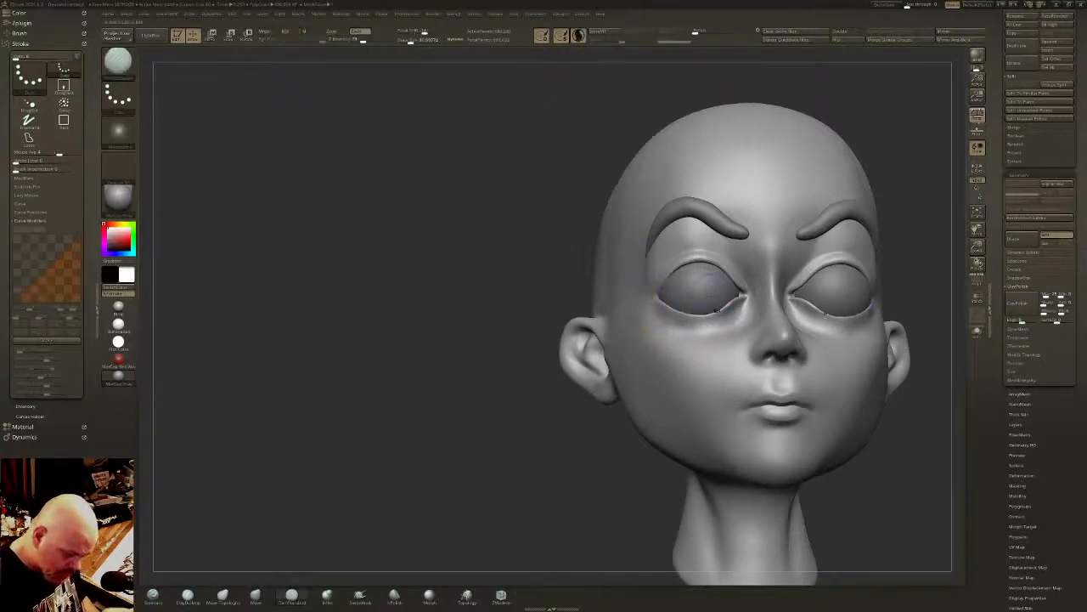
pyautogui.moveTo(754, 421); pyautogui.dragTo(472, 416, button='right')
pyautogui.moveTo(820, 392); pyautogui.dragTo(754, 389, button='right')
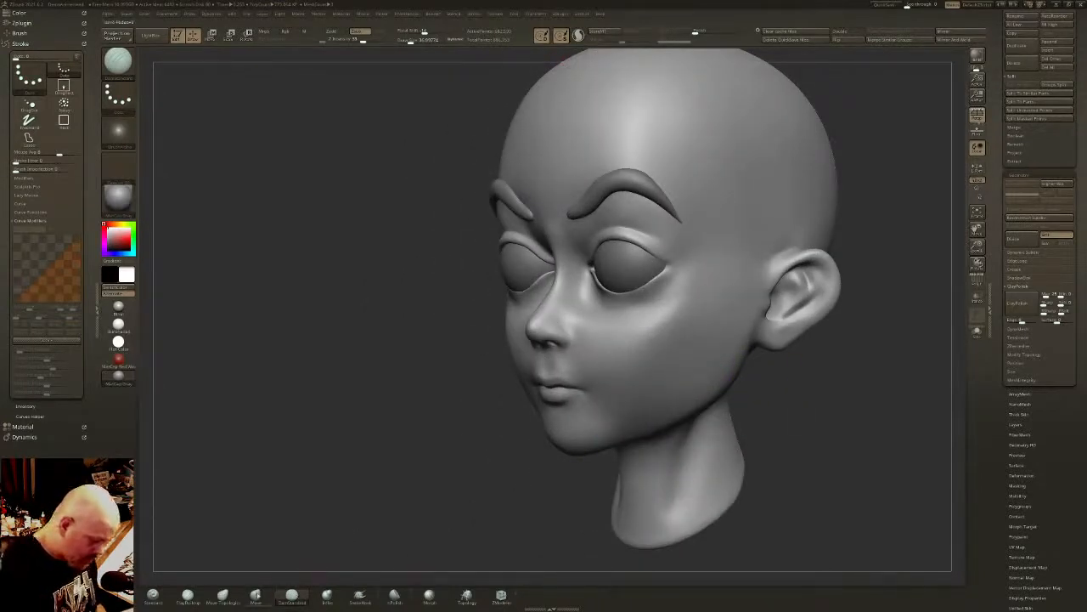
# - Thicken the upper and lower eyelid rims with the Inflate brush
pyautogui.click(327, 594)
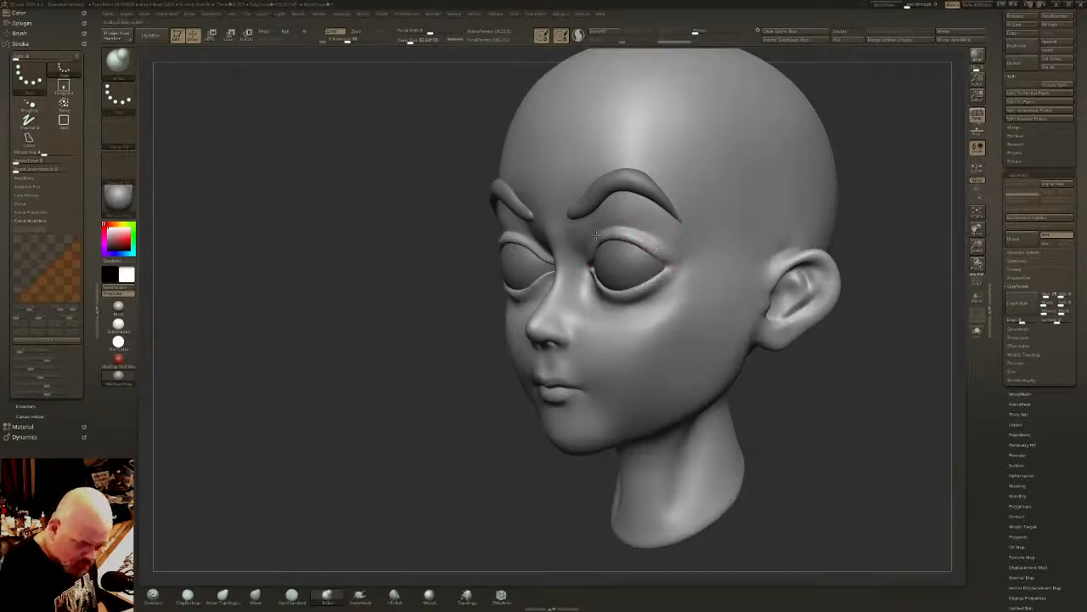
pyautogui.moveTo(597, 236)
pyautogui.mouseDown(button='right')
pyautogui.moveTo(649, 352)
pyautogui.moveTo(747, 349)
pyautogui.moveTo(655, 311)
pyautogui.mouseUp(button='right')
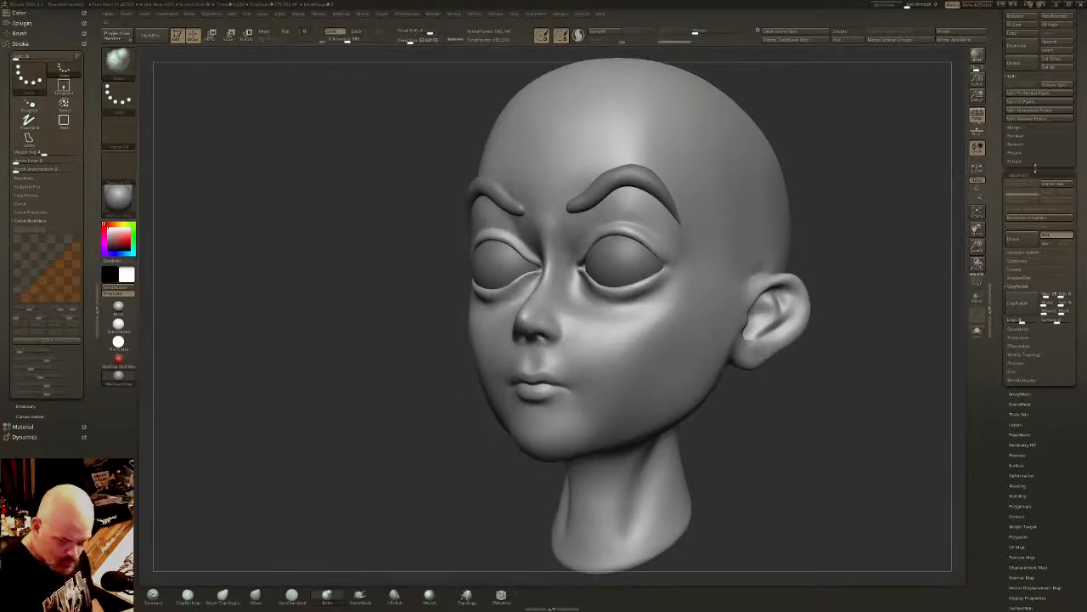
pyautogui.moveTo(769, 293)
pyautogui.mouseDown(button='right')
pyautogui.moveTo(704, 308)
pyautogui.moveTo(790, 390)
pyautogui.moveTo(762, 390)
pyautogui.moveTo(702, 357)
pyautogui.moveTo(726, 374)
pyautogui.moveTo(709, 360)
pyautogui.moveTo(457, 511)
pyautogui.mouseUp(button='right')
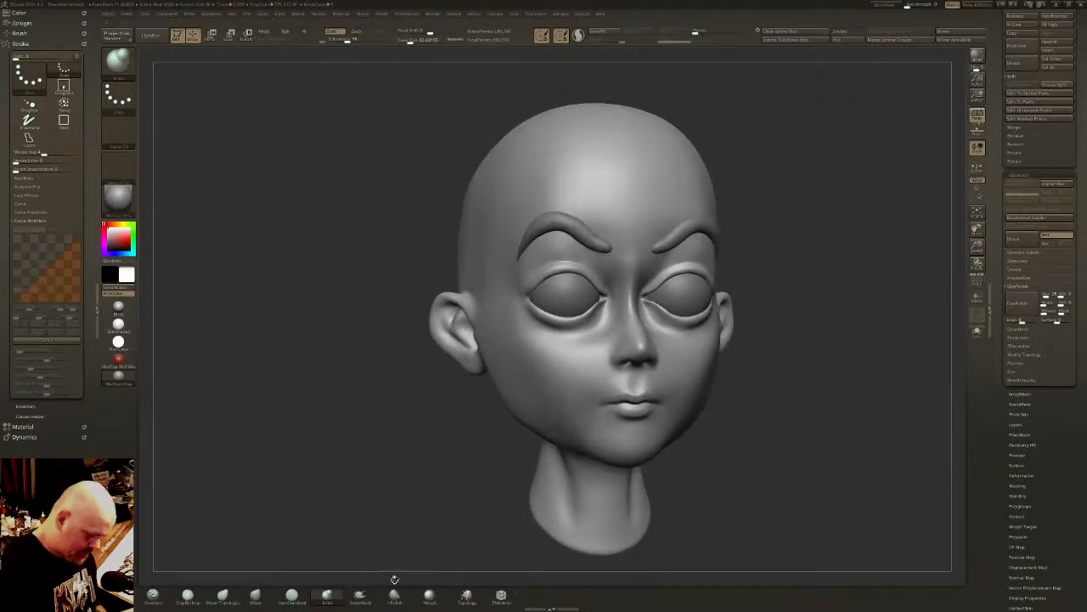
# - Polish the area between the inner eye corner, nose side and cheek with the hPolish brush and smooth it on both sides
pyautogui.click(394, 595)
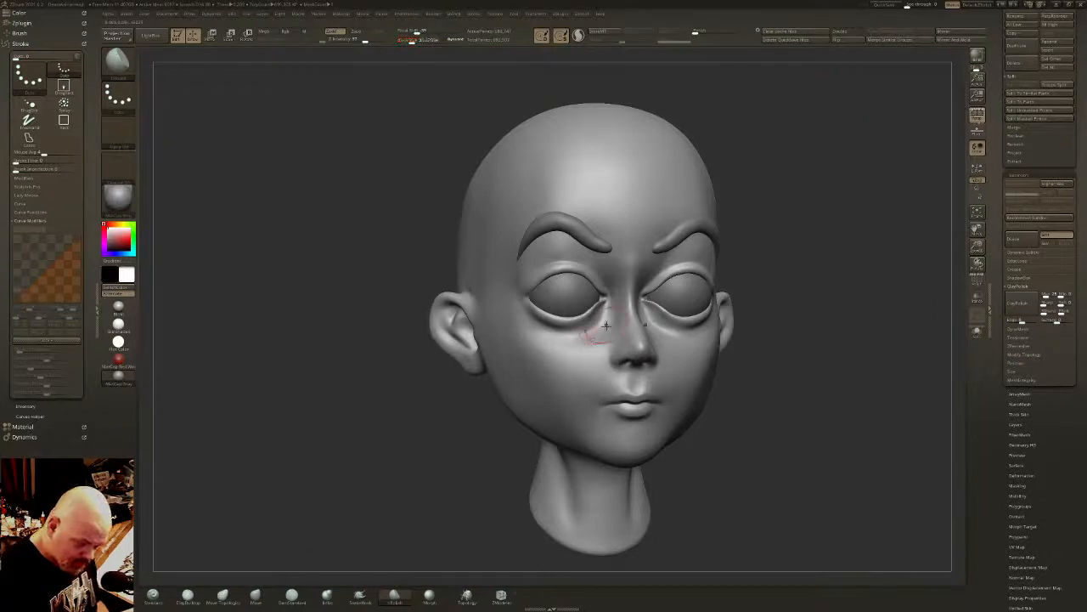
pyautogui.moveTo(590, 347); pyautogui.dragTo(579, 355)
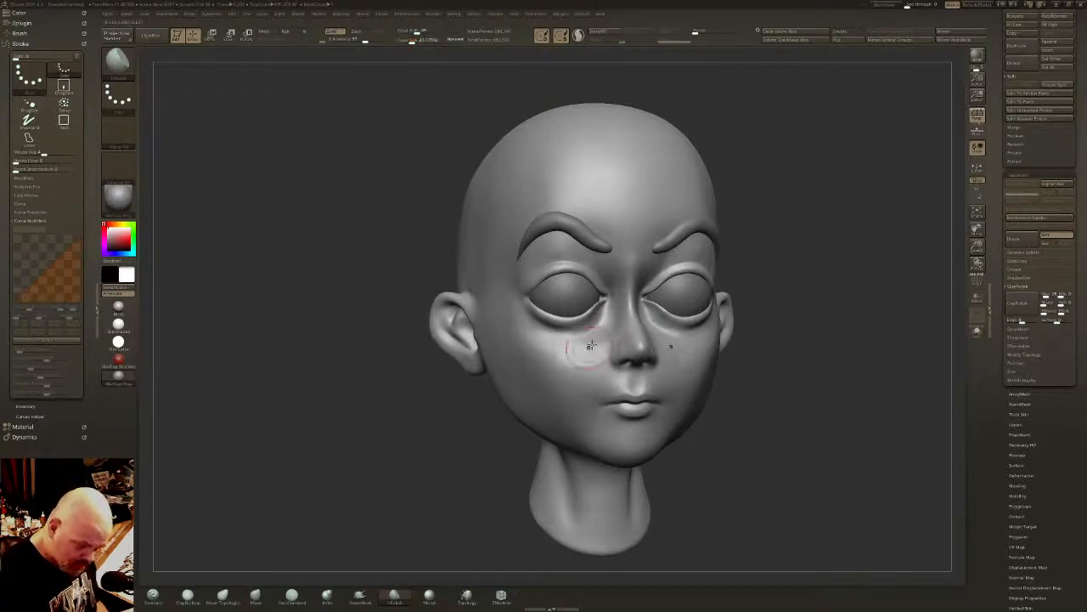
pyautogui.moveTo(594, 339); pyautogui.dragTo(591, 355, button='right')
pyautogui.moveTo(591, 353)
pyautogui.mouseDown()
pyautogui.moveTo(569, 365)
pyautogui.moveTo(599, 343)
pyautogui.mouseUp()
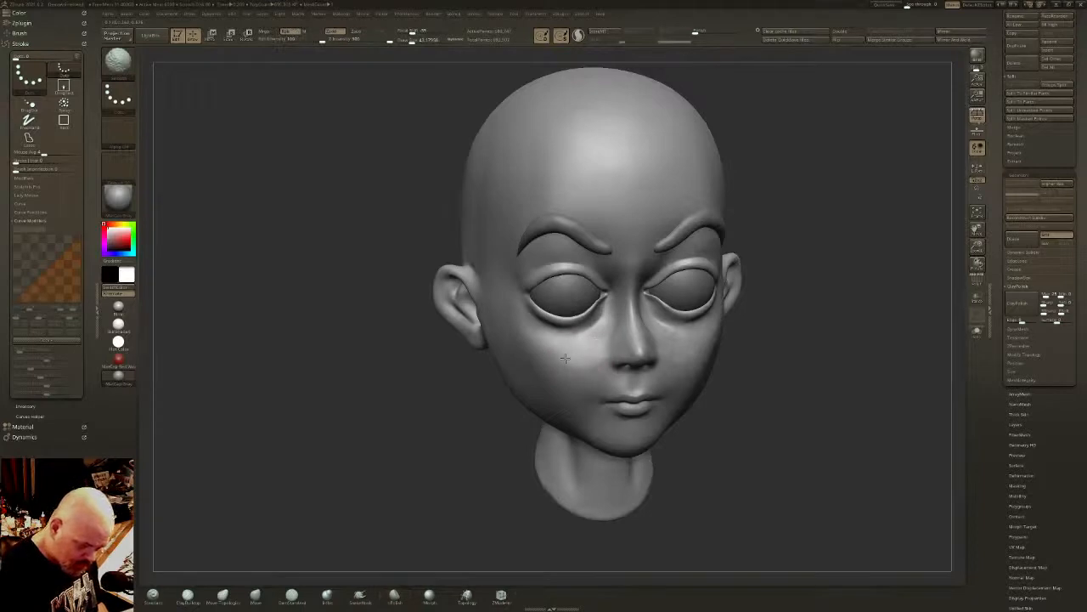
pyautogui.moveTo(614, 328)
pyautogui.mouseDown(button='right')
pyautogui.moveTo(595, 316)
pyautogui.moveTo(647, 321)
pyautogui.mouseUp(button='right')
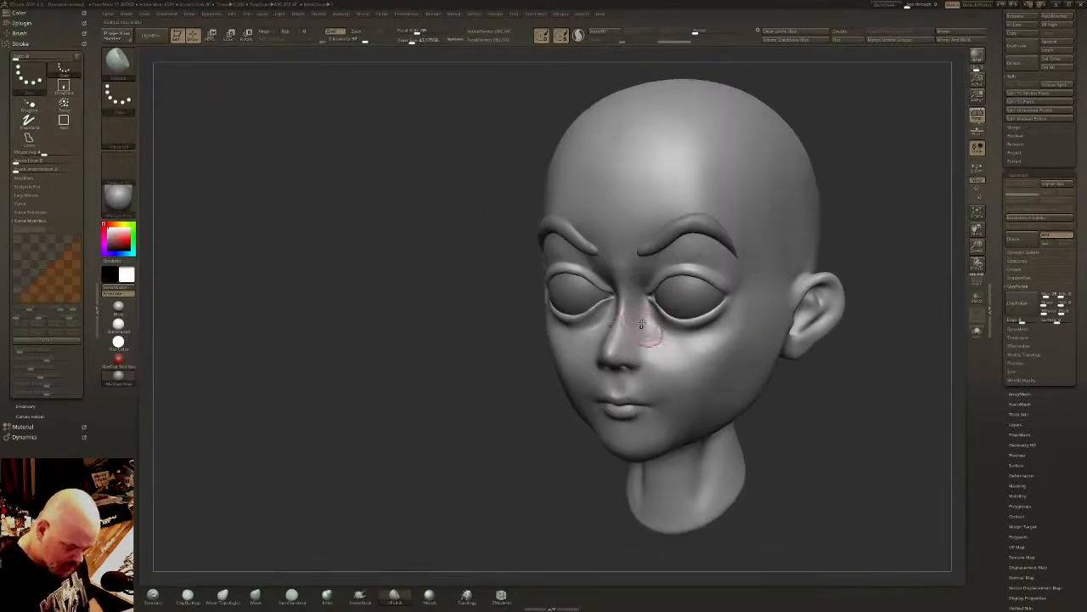
pyautogui.moveTo(646, 333)
pyautogui.mouseDown()
pyautogui.moveTo(640, 345)
pyautogui.moveTo(642, 324)
pyautogui.mouseUp()
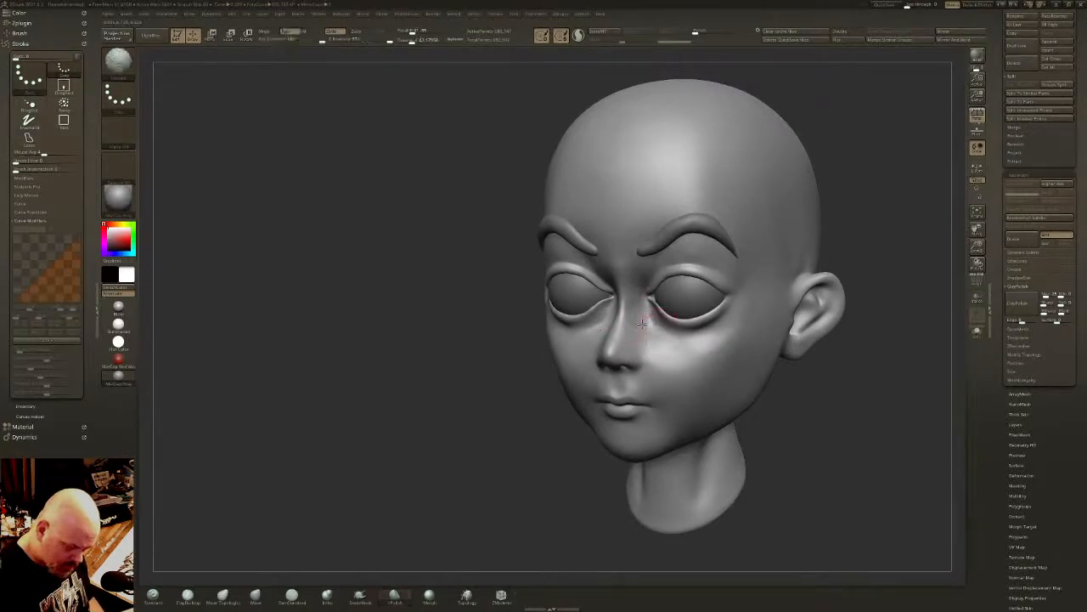
pyautogui.moveTo(646, 335)
pyautogui.mouseDown(button='right')
pyautogui.moveTo(689, 354)
pyautogui.moveTo(697, 343)
pyautogui.mouseUp(button='right')
pyautogui.keyDown('shift'); pyautogui.moveTo(631, 328); pyautogui.dragTo(618, 300); pyautogui.keyUp('shift')
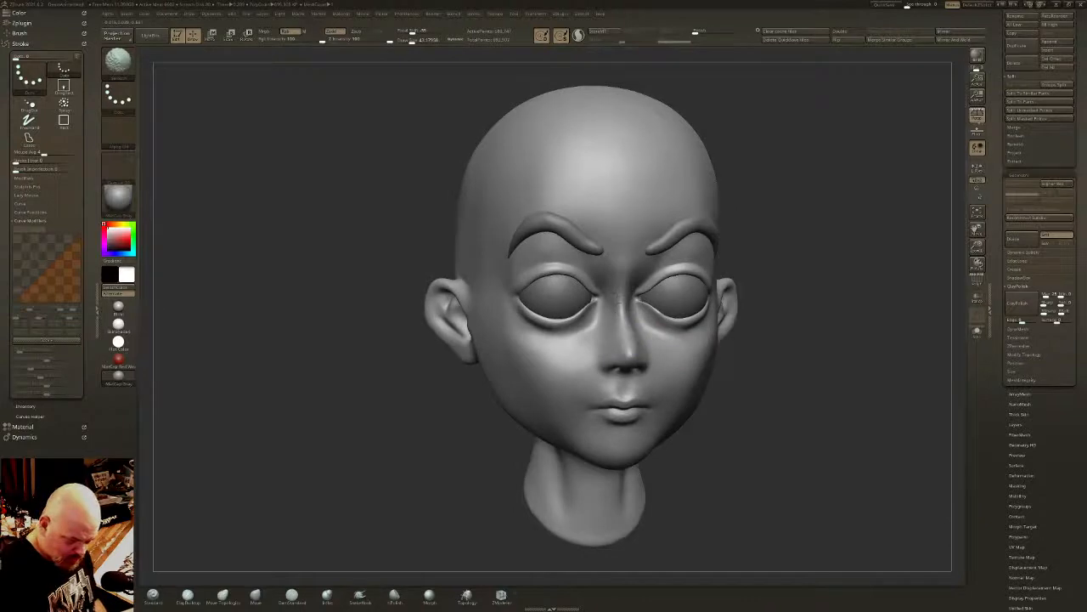
# - Flatten the nose bridge between the eyes with the hPolish brush and smooth it
pyautogui.moveTo(618, 299); pyautogui.dragTo(621, 293, button='right')
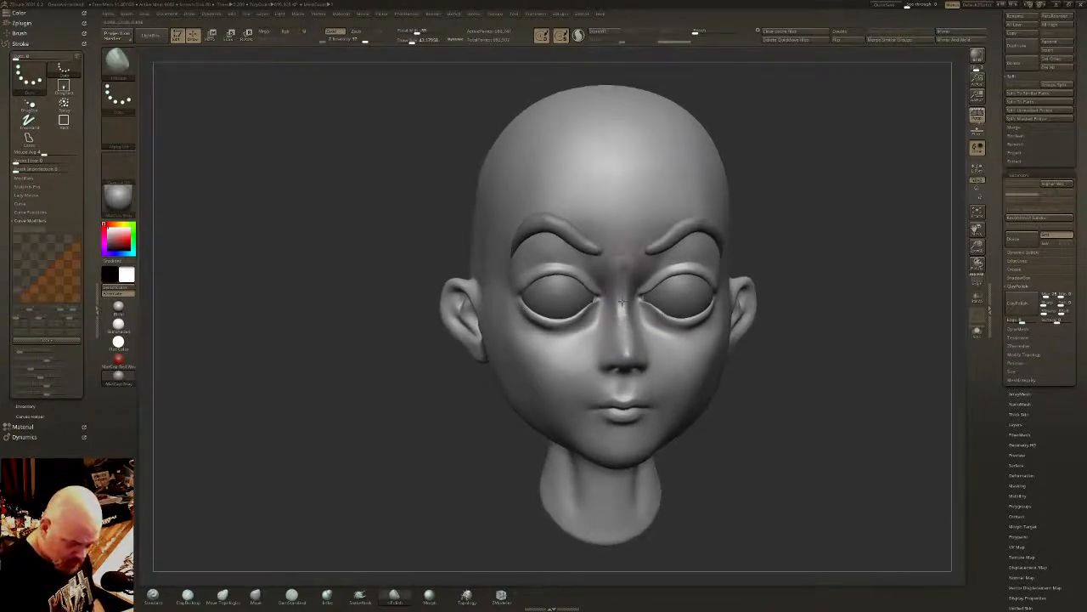
pyautogui.keyDown('shift'); pyautogui.moveTo(622, 311); pyautogui.dragTo(622, 297); pyautogui.keyUp('shift')
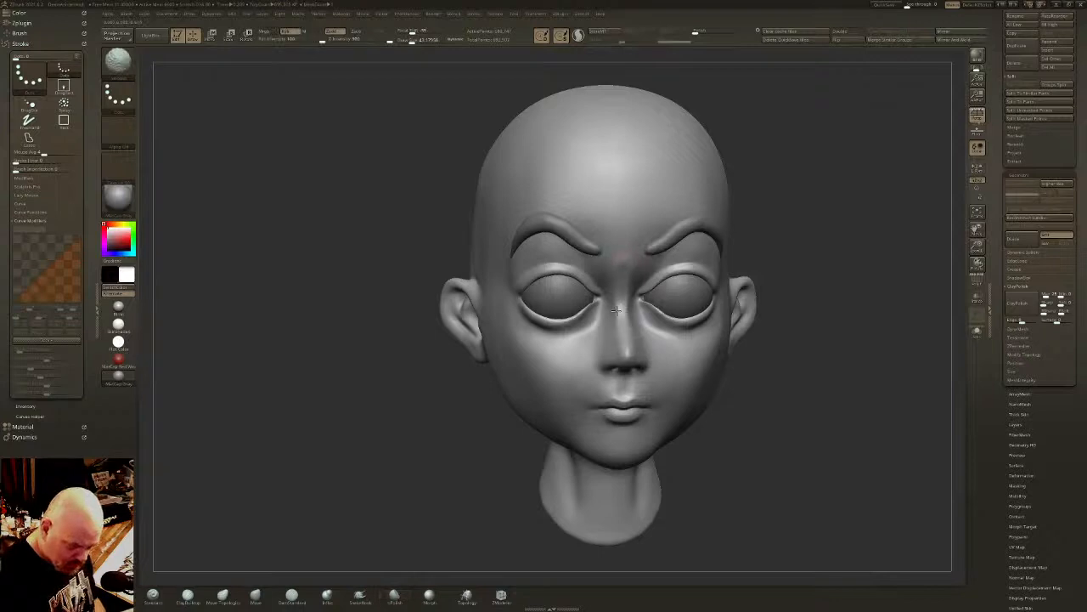
pyautogui.moveTo(620, 285)
pyautogui.mouseDown(button='right')
pyautogui.moveTo(667, 313)
pyautogui.moveTo(663, 297)
pyautogui.mouseUp(button='right')
pyautogui.moveTo(626, 318); pyautogui.dragTo(636, 344)
pyautogui.moveTo(644, 344)
pyautogui.mouseDown(button='right')
pyautogui.moveTo(669, 337)
pyautogui.moveTo(697, 290)
pyautogui.moveTo(723, 323)
pyautogui.moveTo(685, 330)
pyautogui.mouseUp(button='right')
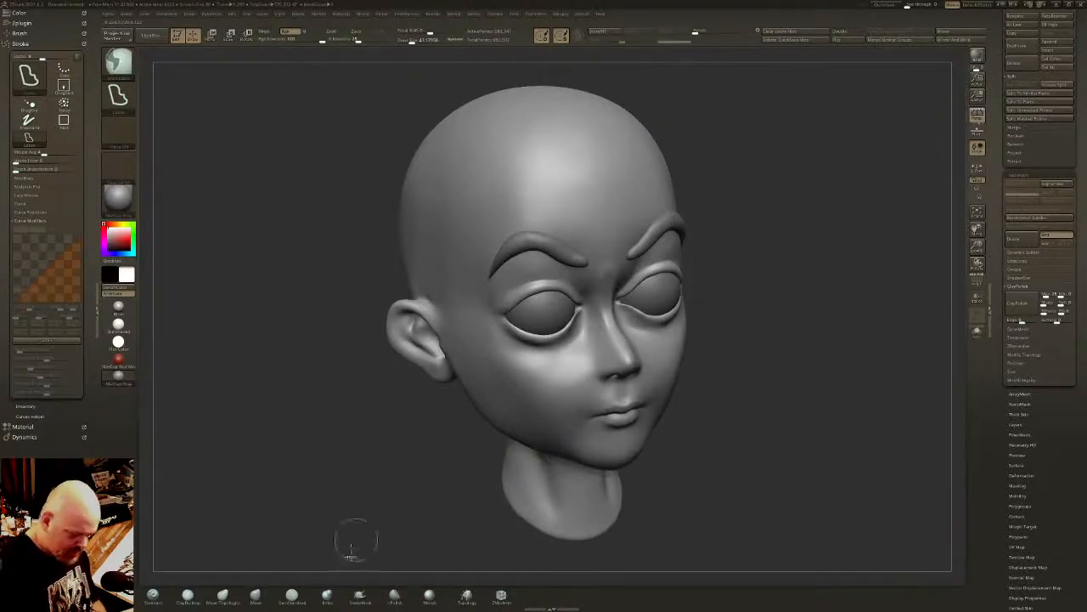
# - Reshape the nose bridge in profile with an enlarged Move Topological brush, smoothing the surface between strokes
pyautogui.moveTo(327, 497)
pyautogui.mouseDown(button='right')
pyautogui.moveTo(374, 440)
pyautogui.moveTo(333, 490)
pyautogui.mouseUp(button='right')
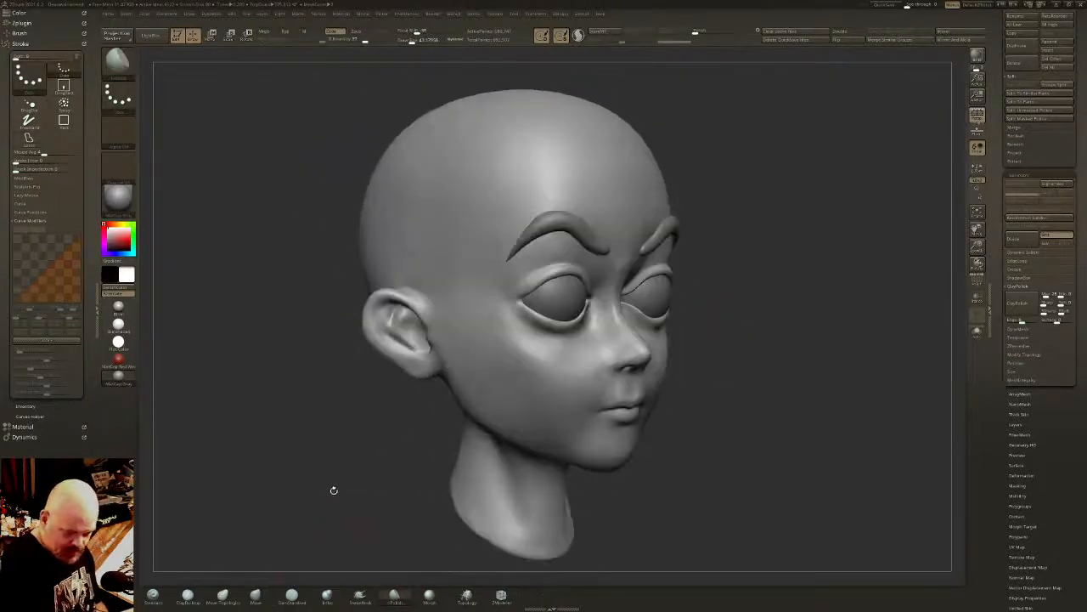
pyautogui.click(226, 602)
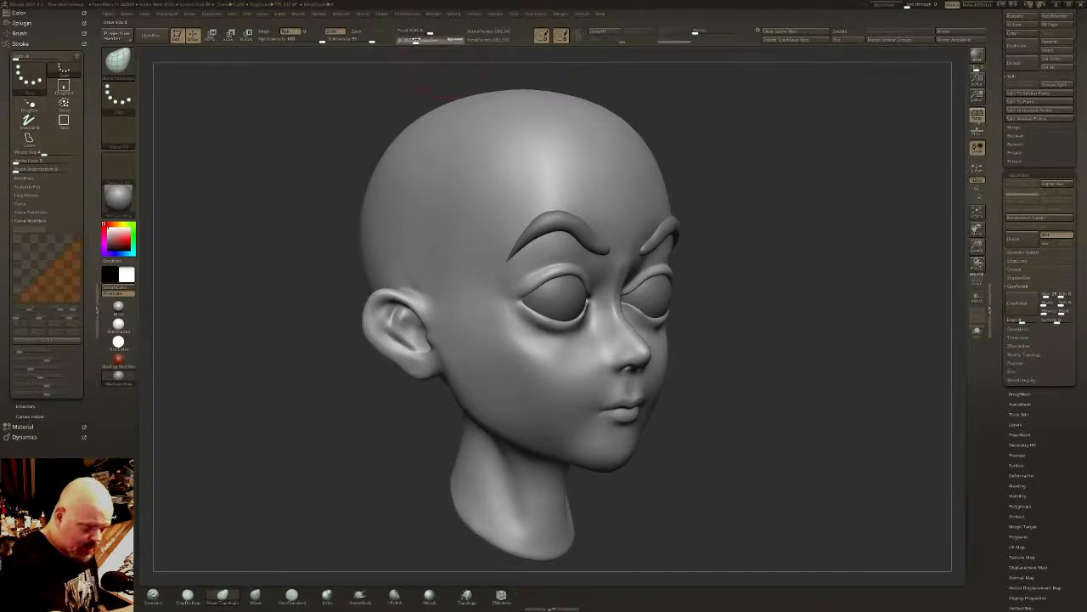
pyautogui.click(415, 40)
pyautogui.moveTo(613, 177)
pyautogui.mouseDown(button='right')
pyautogui.moveTo(658, 143)
pyautogui.moveTo(702, 216)
pyautogui.mouseUp(button='right')
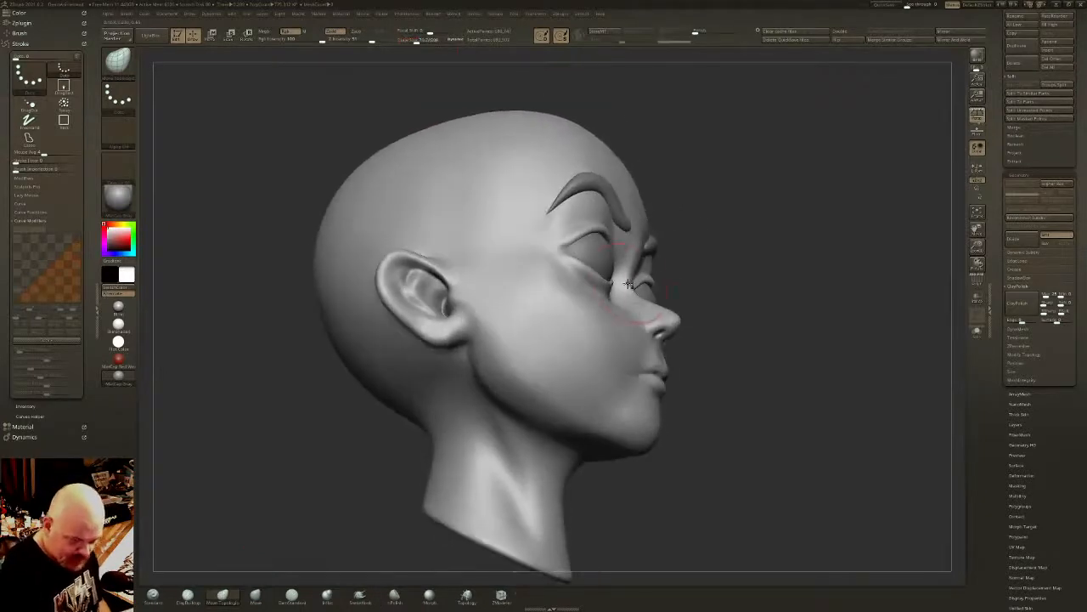
pyautogui.keyDown('shift'); pyautogui.moveTo(648, 299); pyautogui.dragTo(640, 291); pyautogui.keyUp('shift')
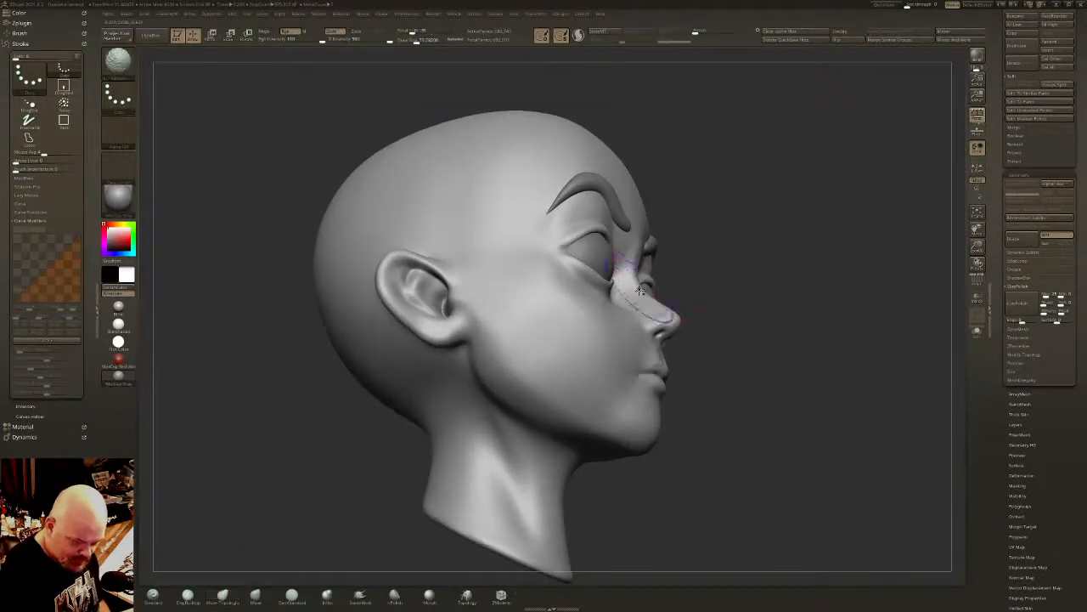
pyautogui.moveTo(639, 301); pyautogui.dragTo(684, 315, button='right')
pyautogui.keyDown('shift'); pyautogui.moveTo(668, 315); pyautogui.dragTo(662, 326); pyautogui.keyUp('shift')
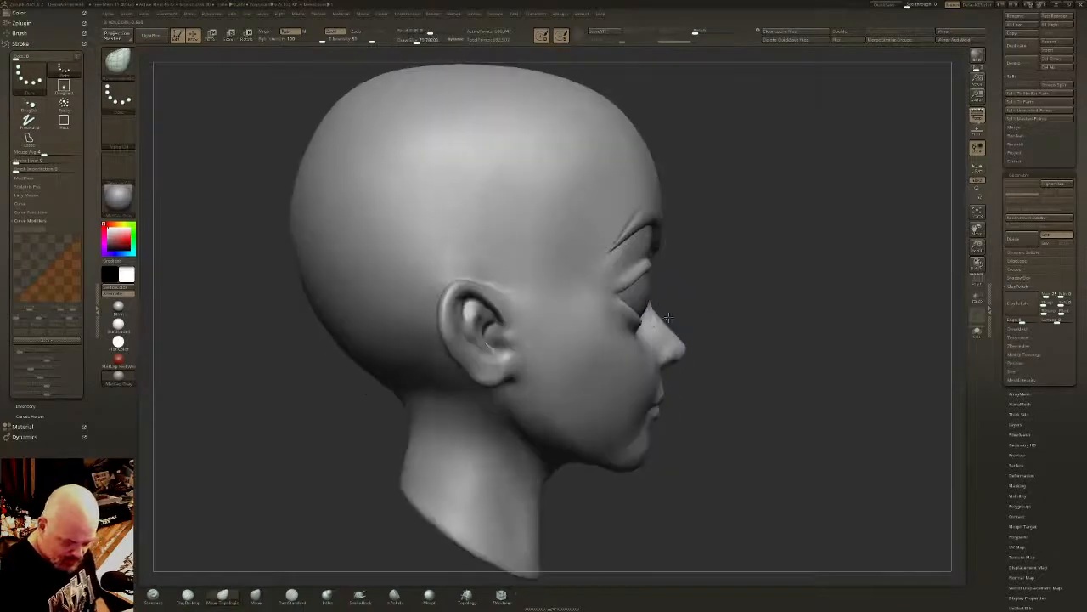
pyautogui.moveTo(680, 314); pyautogui.dragTo(649, 295, button='right')
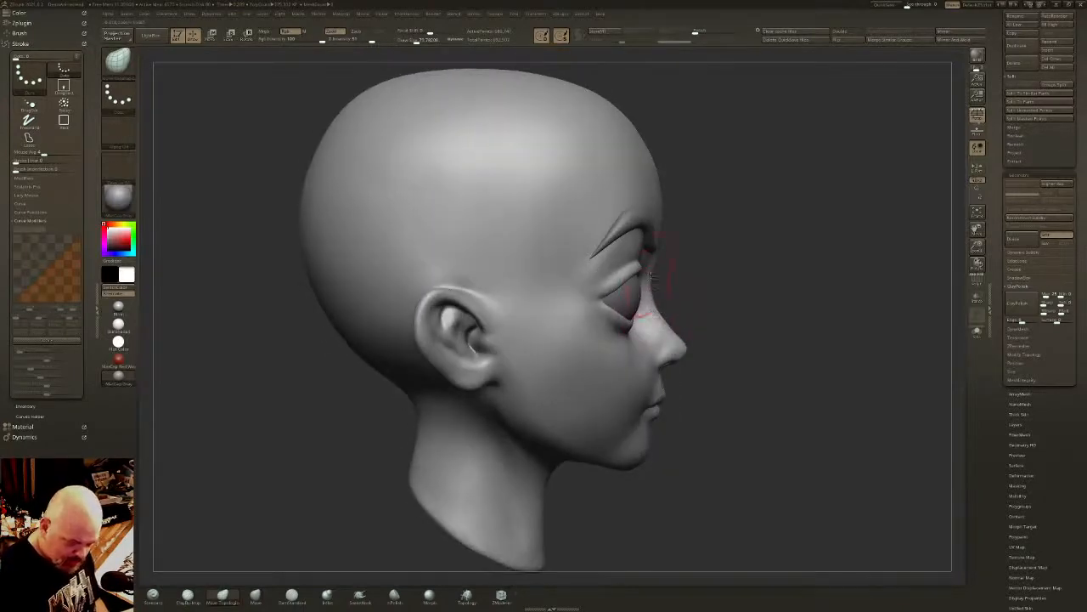
# - Smooth the nose bridge and refine the nose and upper lip profile with the Move Topological brush
pyautogui.press('shift')
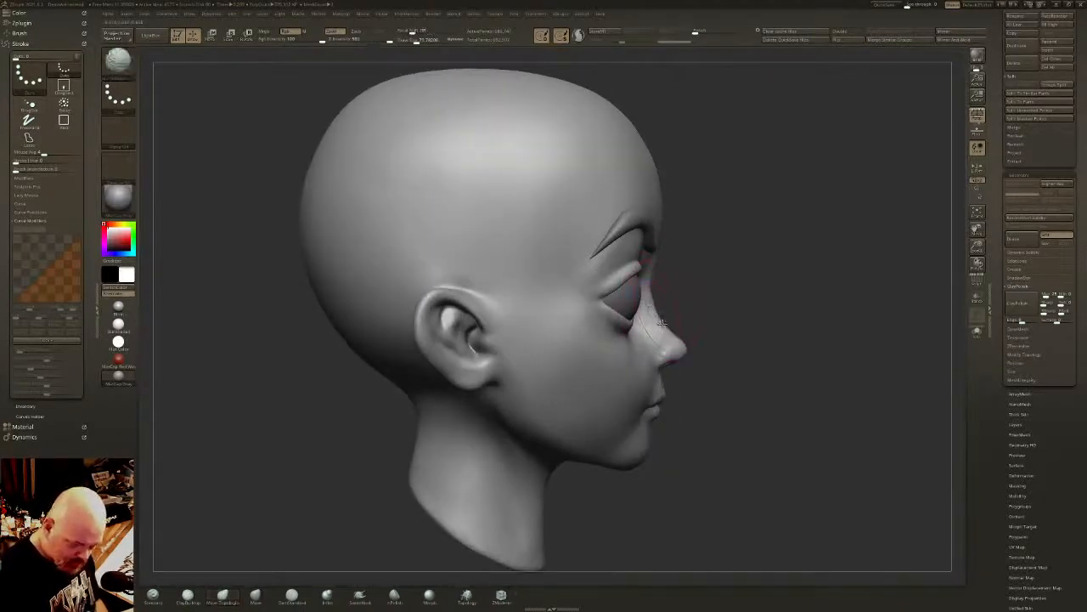
pyautogui.moveTo(671, 321)
pyautogui.keyDown('shift'); pyautogui.mouseDown(button='right')
pyautogui.moveTo(701, 310)
pyautogui.moveTo(769, 348)
pyautogui.moveTo(647, 351)
pyautogui.mouseUp(button='right'); pyautogui.keyUp('shift')
pyautogui.moveTo(647, 351)
pyautogui.keyDown('ctrl'); pyautogui.mouseDown(button='right')
pyautogui.moveTo(561, 365)
pyautogui.moveTo(654, 364)
pyautogui.mouseUp(button='right'); pyautogui.keyUp('ctrl')
pyautogui.moveTo(639, 389); pyautogui.dragTo(655, 359, button='right')
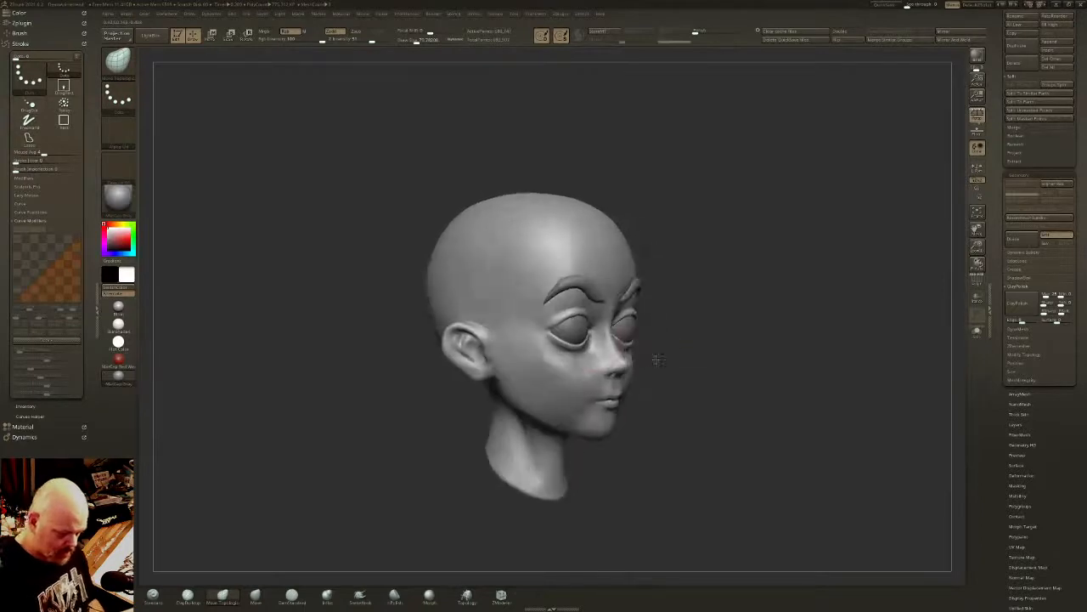
pyautogui.moveTo(515, 297); pyautogui.dragTo(489, 290, button='right')
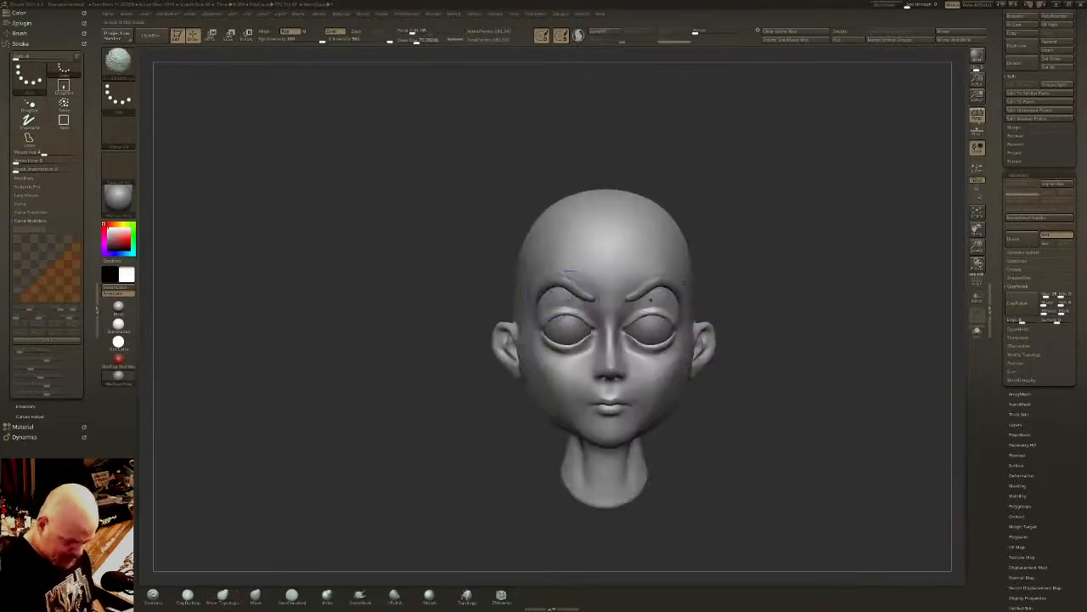
pyautogui.keyDown('alt'); pyautogui.moveTo(660, 373); pyautogui.dragTo(670, 294, button='right'); pyautogui.keyUp('alt')
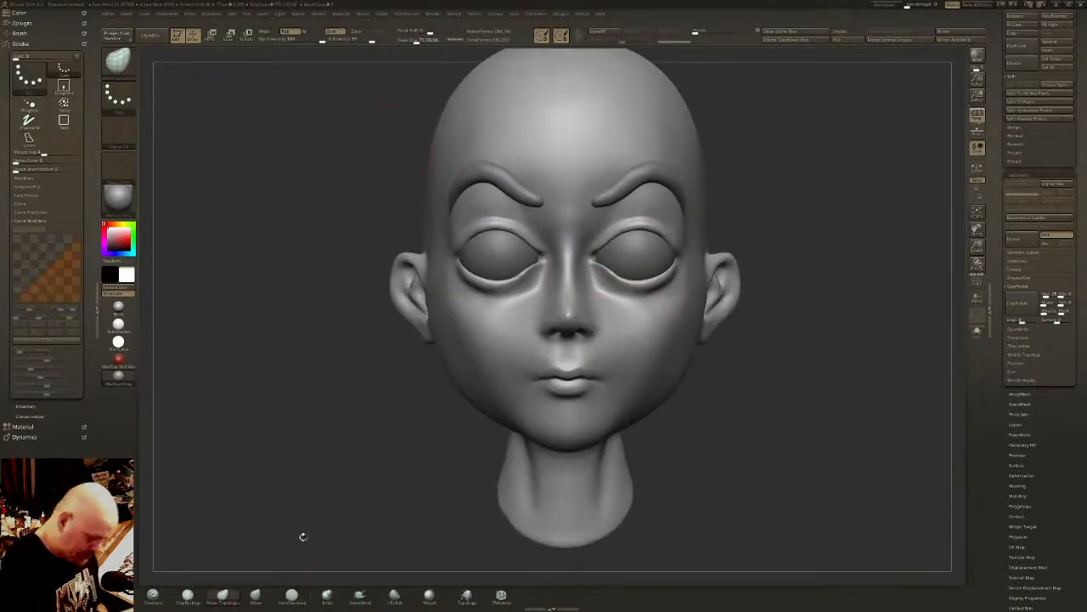
# - Define the upper lip edge with a small DamStandard brush, redoing the stroke with Sculptris Pro on, and refine the lower lip
pyautogui.click(291, 594)
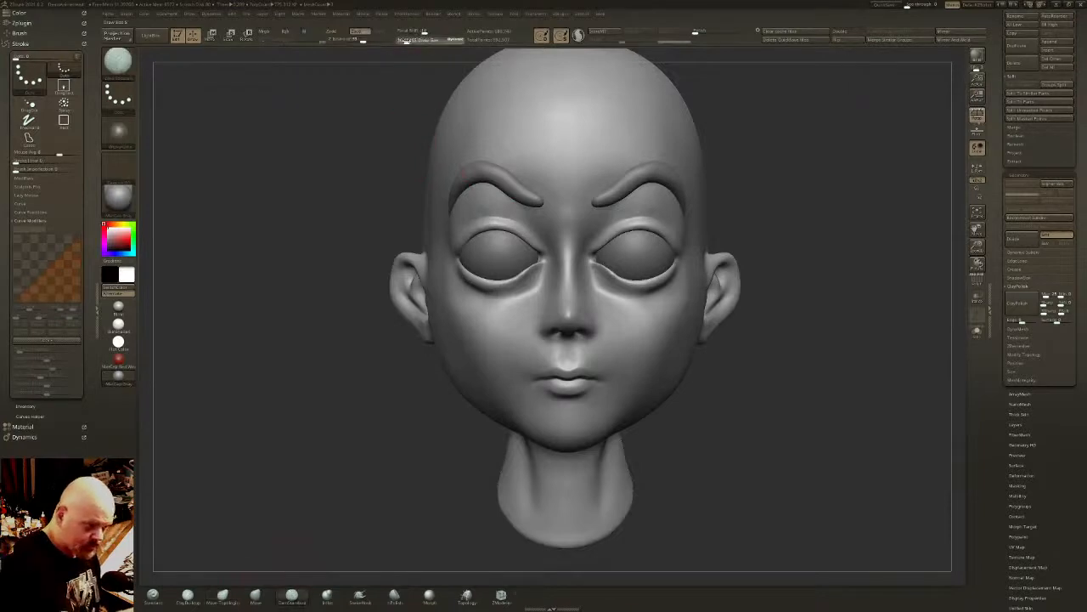
pyautogui.click(406, 41)
pyautogui.moveTo(556, 370)
pyautogui.mouseDown(button='right')
pyautogui.moveTo(648, 368)
pyautogui.moveTo(655, 398)
pyautogui.moveTo(671, 358)
pyautogui.moveTo(655, 336)
pyautogui.mouseUp(button='right')
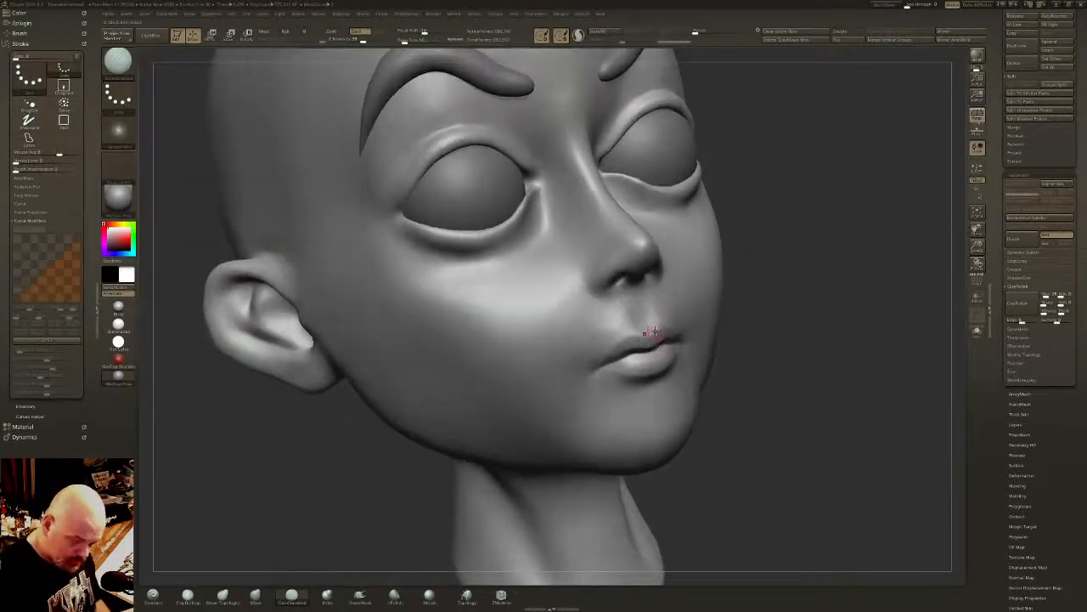
pyautogui.moveTo(655, 331); pyautogui.dragTo(596, 367)
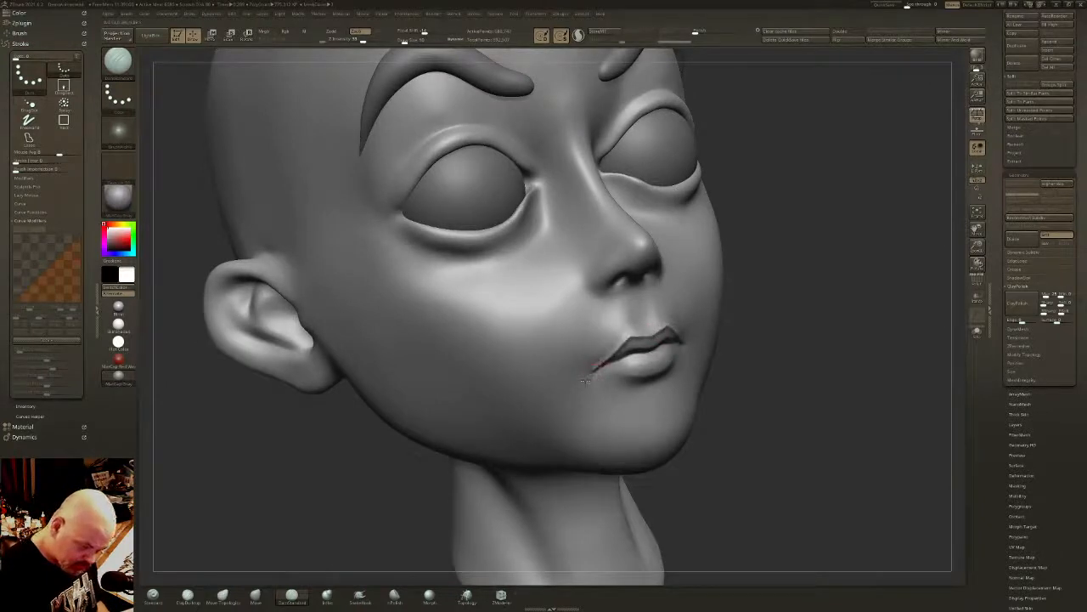
pyautogui.hotkey('ctrl', 'z')
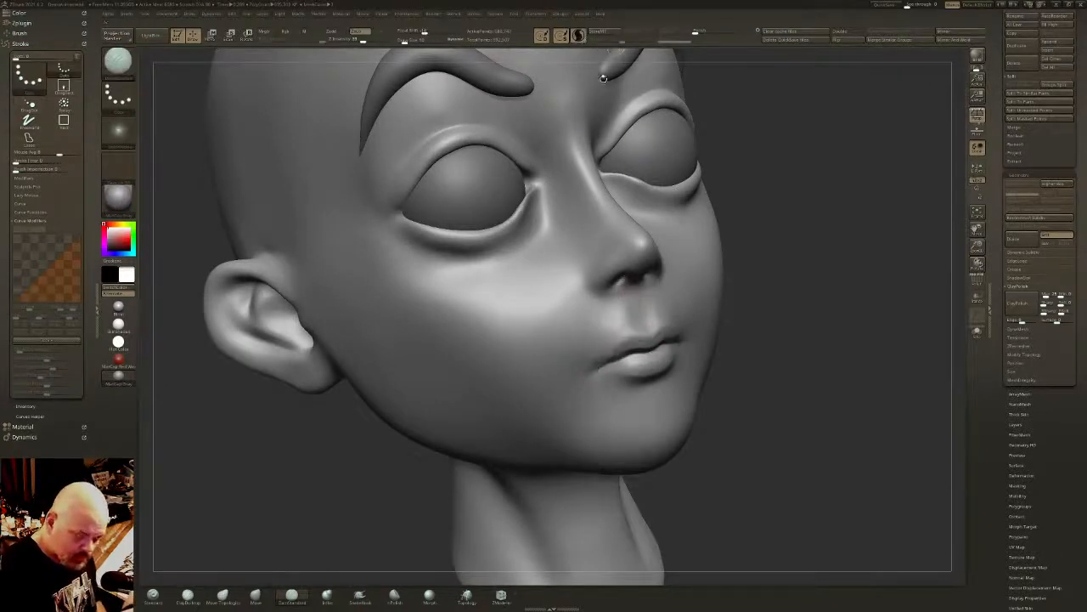
pyautogui.moveTo(652, 334)
pyautogui.mouseDown()
pyautogui.moveTo(619, 346)
pyautogui.moveTo(639, 353)
pyautogui.moveTo(633, 343)
pyautogui.moveTo(588, 379)
pyautogui.moveTo(586, 366)
pyautogui.mouseUp()
pyautogui.moveTo(670, 358)
pyautogui.keyDown('alt'); pyautogui.mouseDown()
pyautogui.moveTo(638, 374)
pyautogui.moveTo(600, 372)
pyautogui.moveTo(663, 367)
pyautogui.mouseUp(); pyautogui.keyUp('alt')
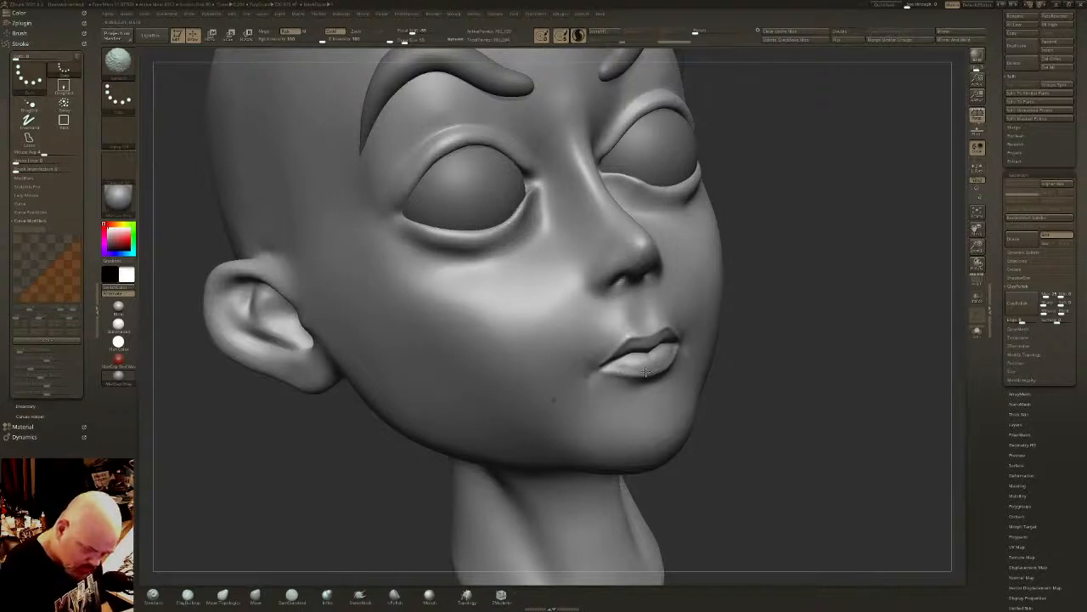
# - Carve the mouth corners with the DamStandard brush and smooth the area below the lower lip
pyautogui.moveTo(752, 372); pyautogui.dragTo(672, 335)
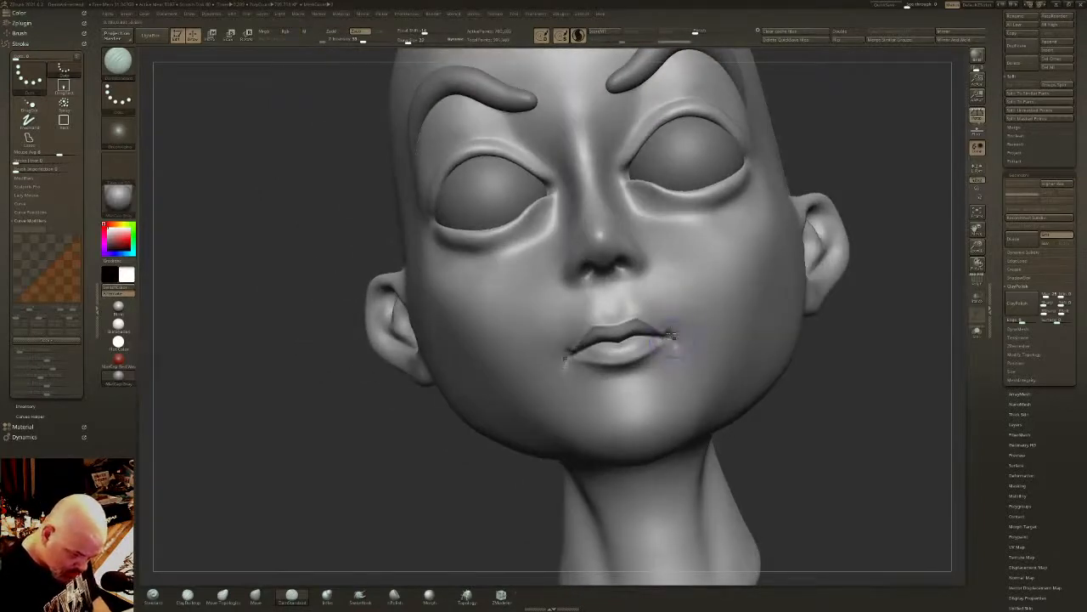
pyautogui.press('shift')
pyautogui.moveTo(652, 373)
pyautogui.mouseDown()
pyautogui.moveTo(596, 383)
pyautogui.moveTo(639, 374)
pyautogui.mouseUp()
pyautogui.moveTo(639, 374); pyautogui.dragTo(659, 384, button='right')
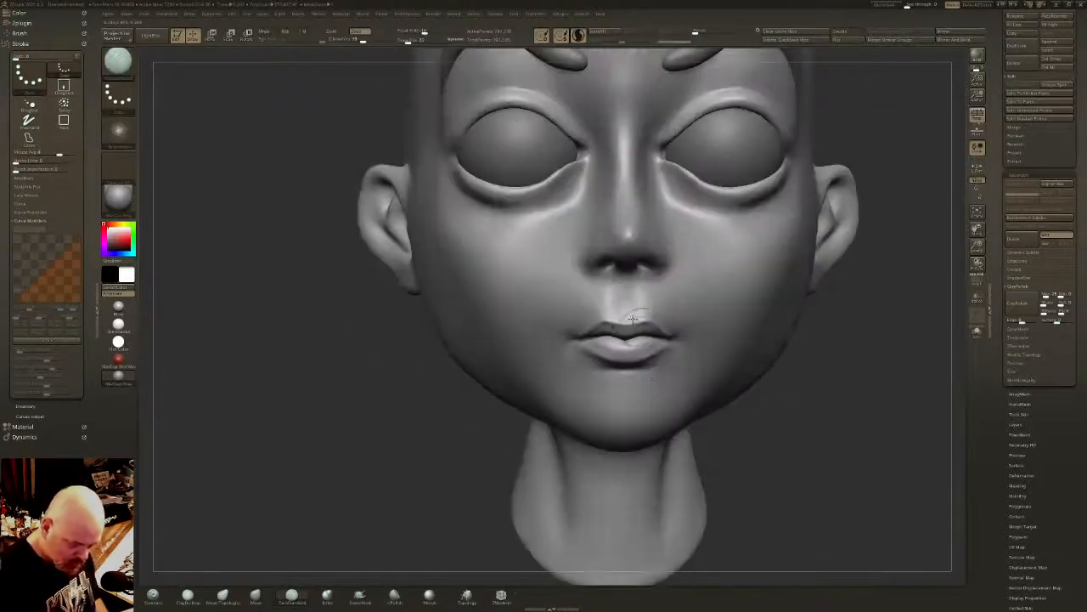
# - Smooth the philtrum and carve its edge and the nostril openings with the DamStandard brush
pyautogui.moveTo(629, 293)
pyautogui.mouseDown()
pyautogui.moveTo(627, 311)
pyautogui.moveTo(620, 291)
pyautogui.mouseUp()
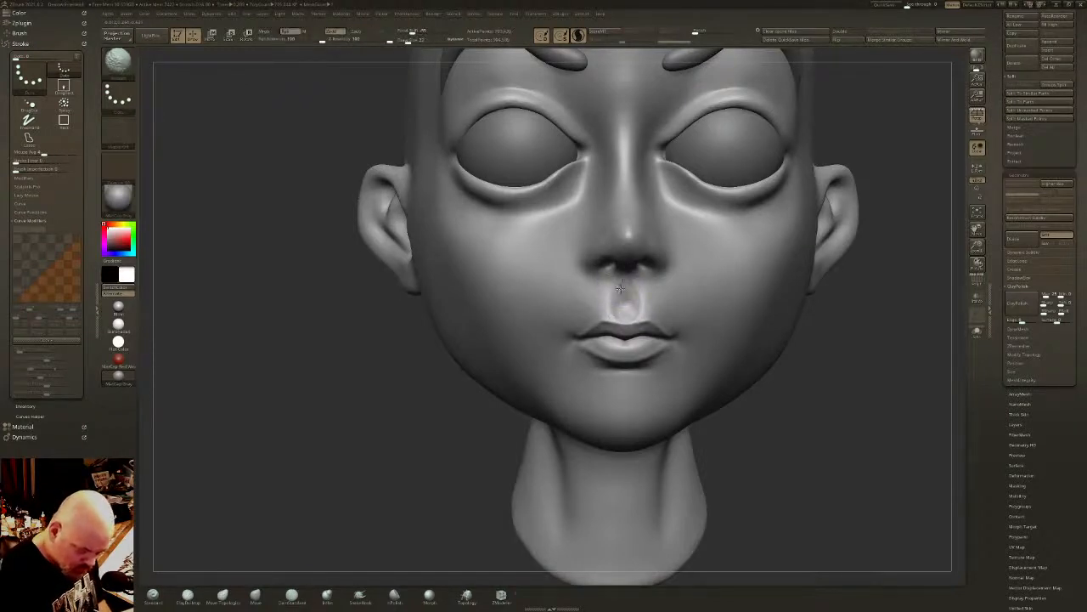
pyautogui.moveTo(621, 288); pyautogui.dragTo(722, 284, button='right')
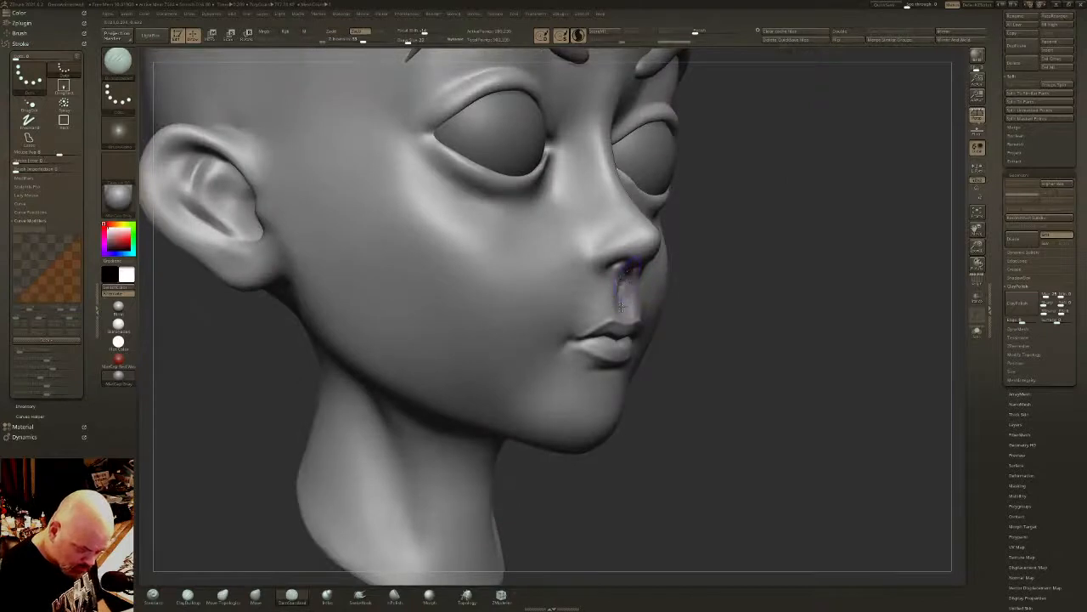
pyautogui.keyDown('shift'); pyautogui.moveTo(621, 304); pyautogui.dragTo(621, 291); pyautogui.keyUp('shift')
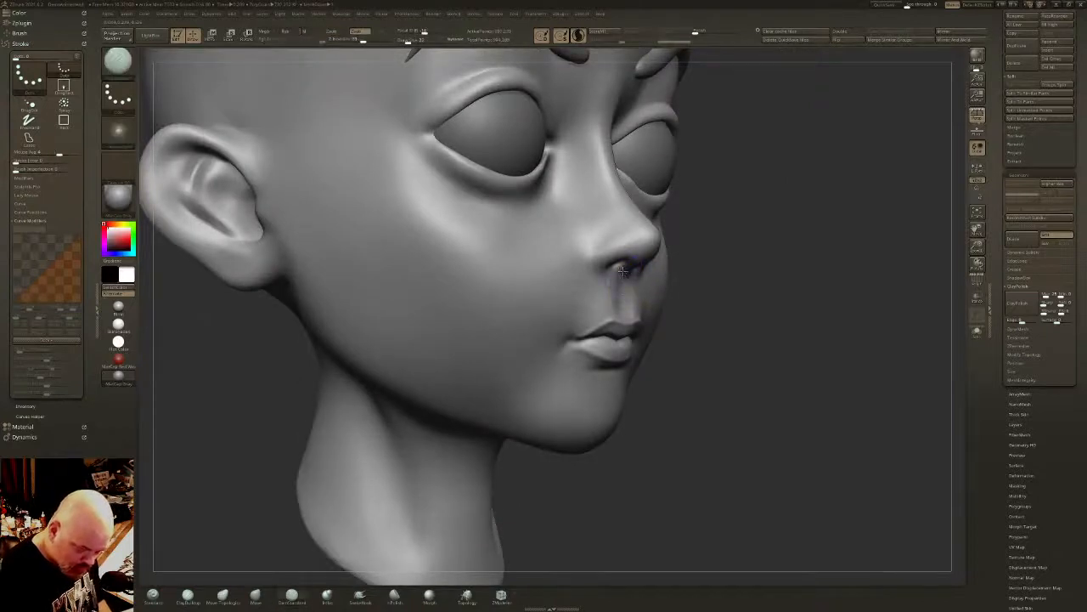
pyautogui.moveTo(621, 295)
pyautogui.mouseDown(button='right')
pyautogui.moveTo(625, 251)
pyautogui.moveTo(594, 270)
pyautogui.mouseUp(button='right')
pyautogui.moveTo(597, 239)
pyautogui.mouseDown()
pyautogui.moveTo(587, 269)
pyautogui.moveTo(589, 241)
pyautogui.mouseUp()
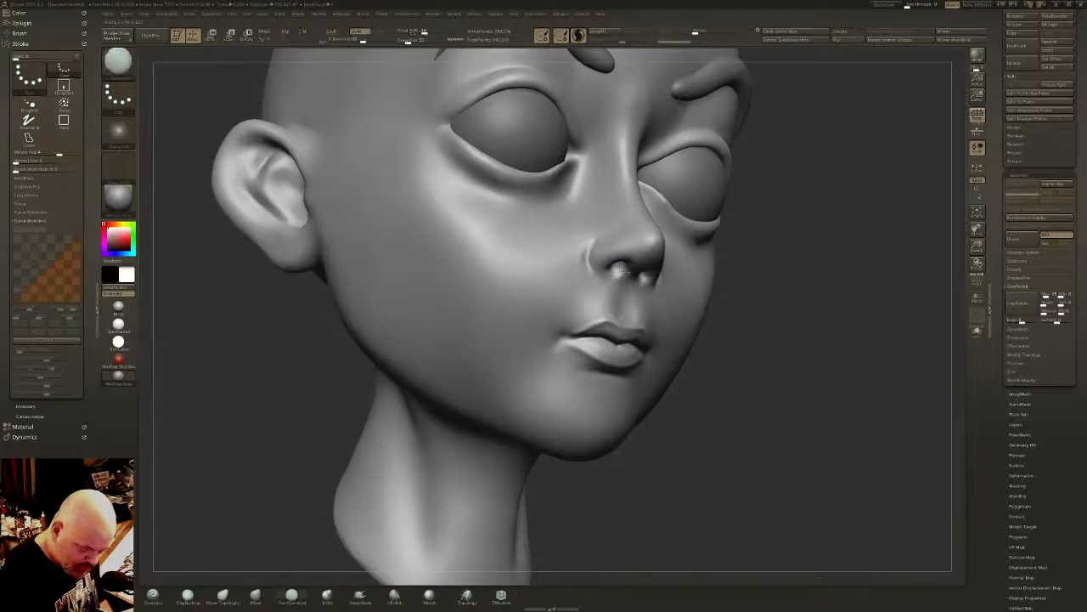
# - Define the outer edge of the nostril wings and smooth the side and top of the nose tip
pyautogui.moveTo(589, 241); pyautogui.dragTo(686, 262, button='right')
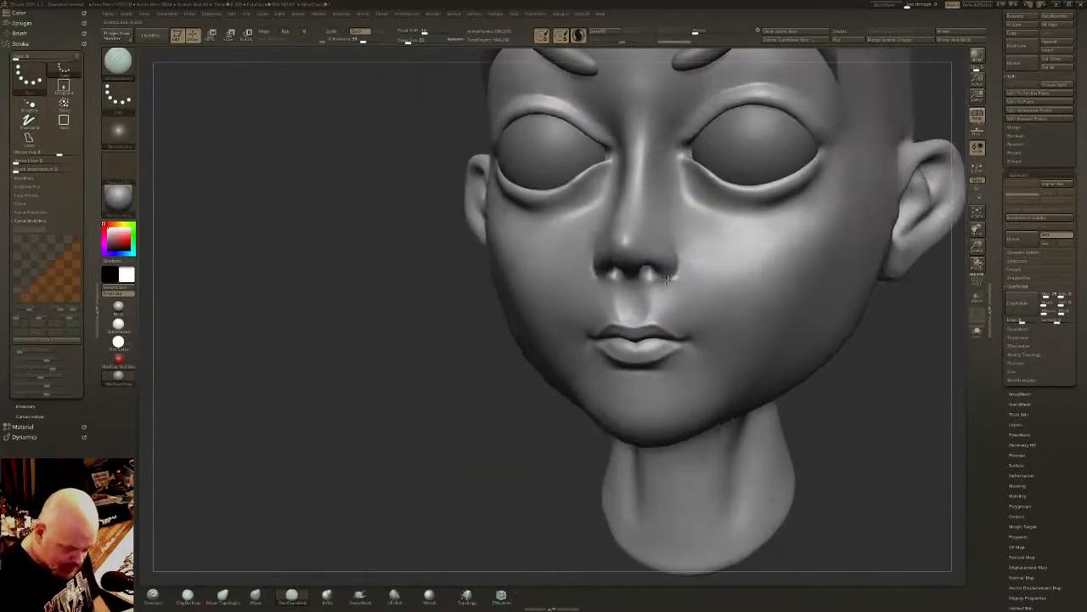
pyautogui.moveTo(667, 279)
pyautogui.mouseDown()
pyautogui.moveTo(682, 260)
pyautogui.moveTo(662, 233)
pyautogui.moveTo(687, 271)
pyautogui.mouseUp()
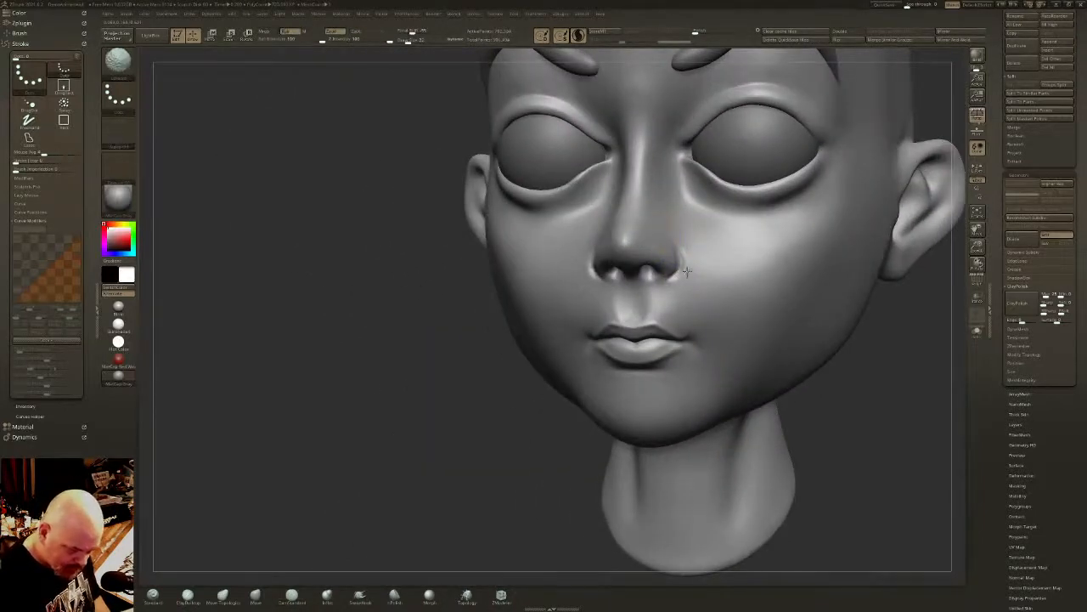
pyautogui.moveTo(692, 246); pyautogui.dragTo(643, 227, button='right')
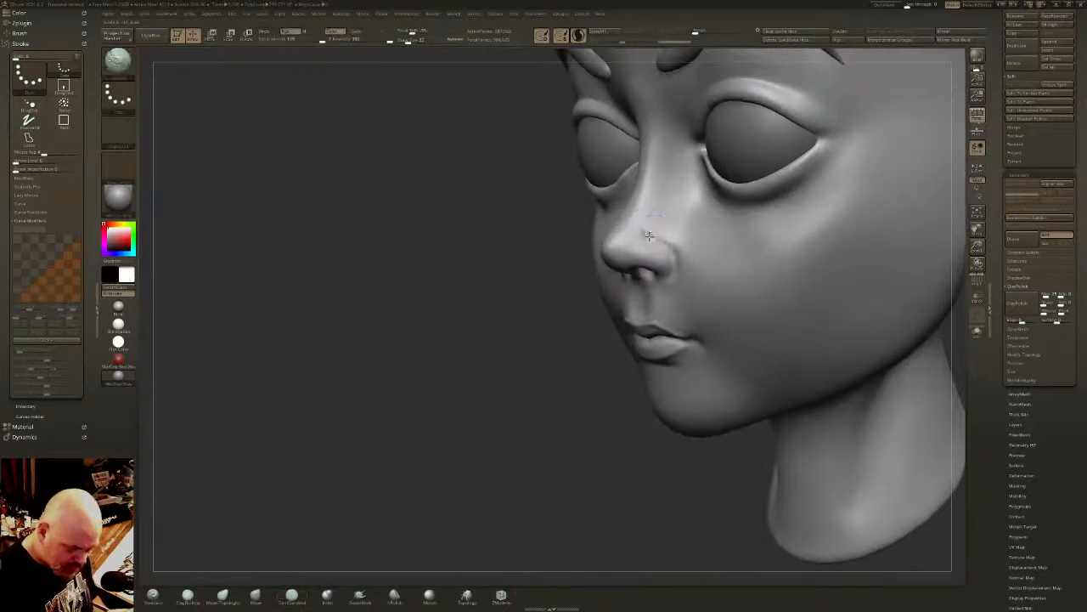
pyautogui.press('shift')
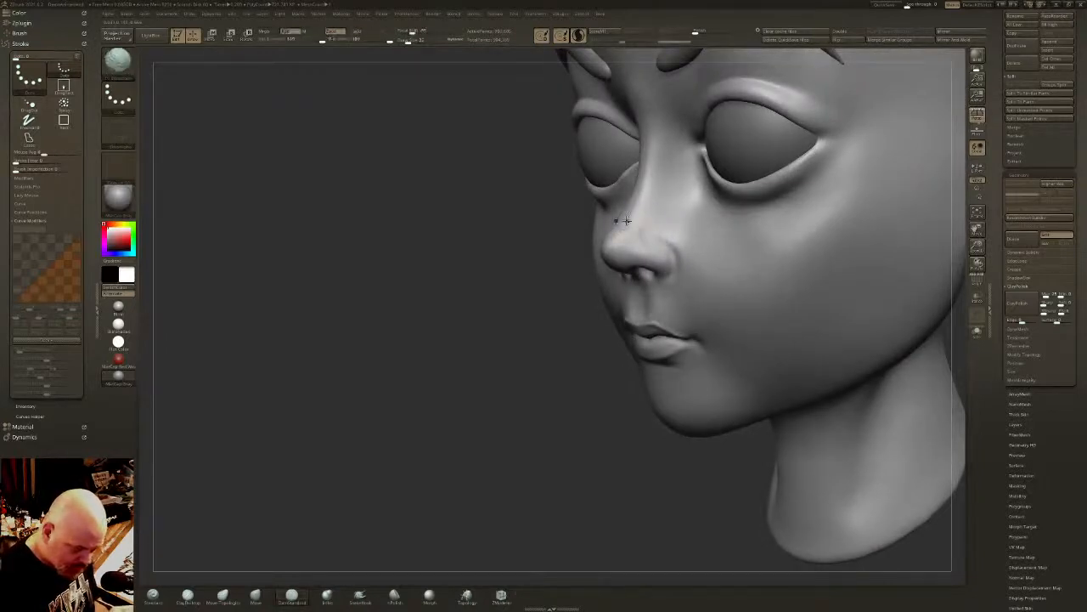
pyautogui.moveTo(627, 222); pyautogui.dragTo(613, 220, button='right')
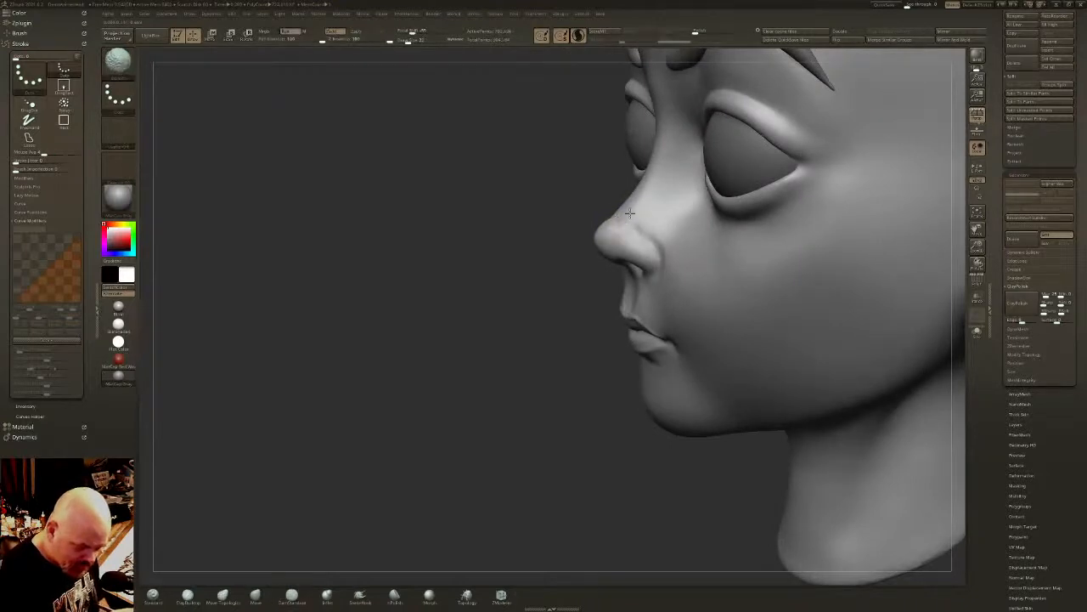
# - Carve the crease around the nostril wings with the DamStandard brush and smooth its transition into the cheek
pyautogui.moveTo(644, 215); pyautogui.dragTo(659, 257, button='right')
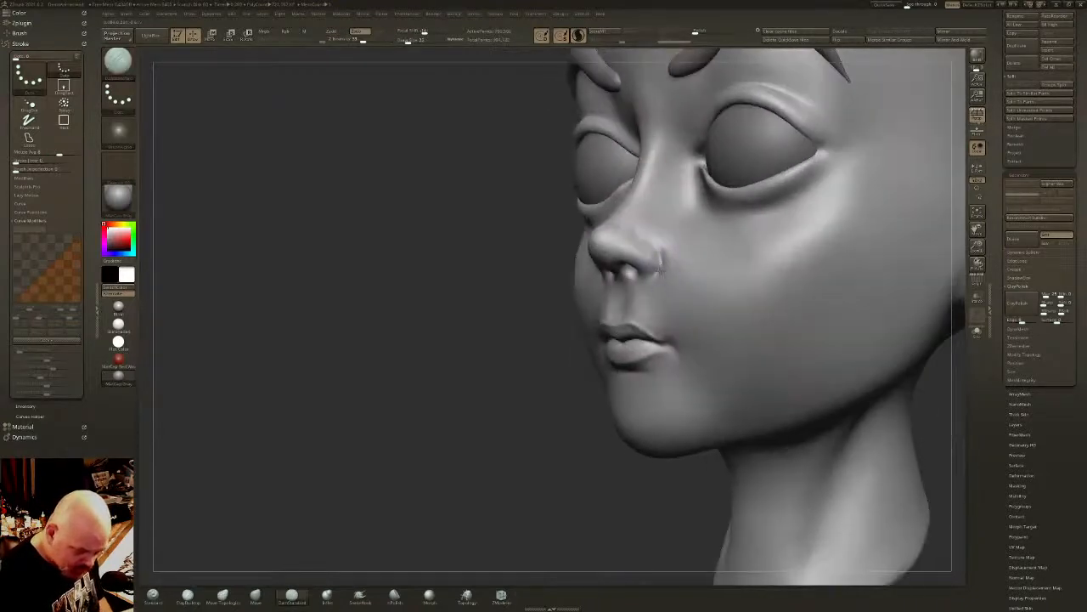
pyautogui.moveTo(654, 248)
pyautogui.mouseDown()
pyautogui.moveTo(650, 273)
pyautogui.moveTo(656, 244)
pyautogui.moveTo(643, 227)
pyautogui.mouseUp()
pyautogui.keyDown('shift'); pyautogui.moveTo(644, 228); pyautogui.dragTo(664, 253); pyautogui.keyUp('shift')
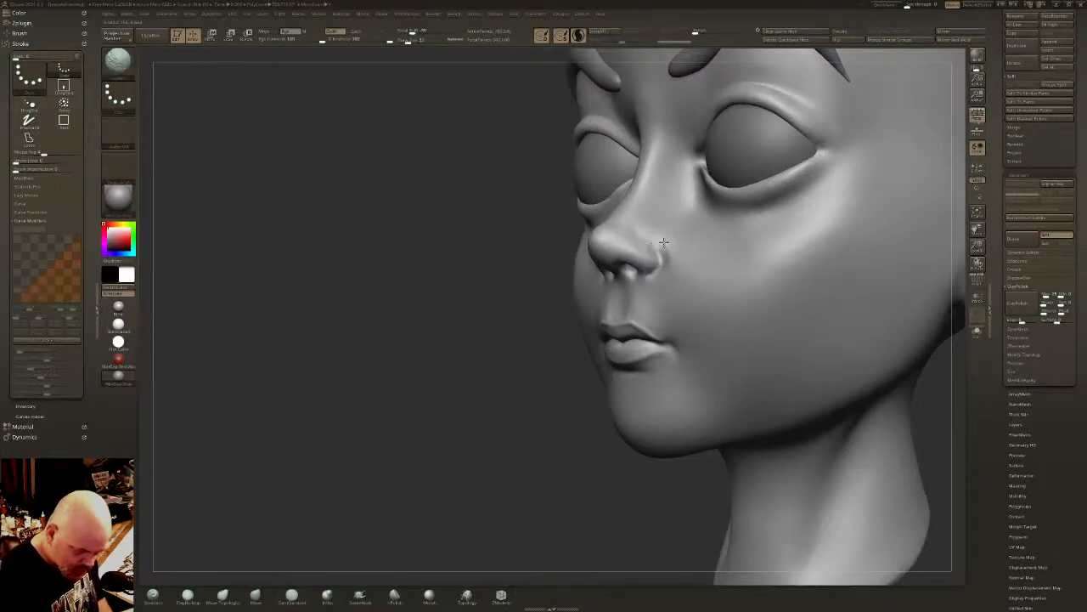
pyautogui.keyDown('shift'); pyautogui.moveTo(663, 242); pyautogui.dragTo(611, 259, button='right'); pyautogui.keyUp('shift')
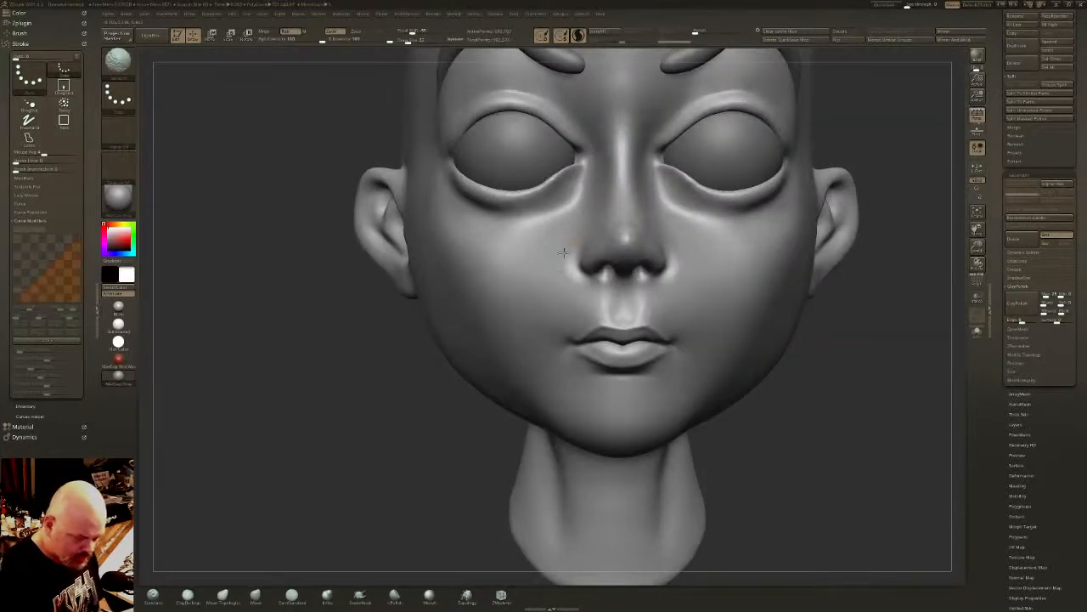
# - Build up the inner corners of the eyes with the Inflat brush
pyautogui.moveTo(721, 291)
pyautogui.keyDown('ctrl'); pyautogui.mouseDown(button='right')
pyautogui.moveTo(692, 262)
pyautogui.moveTo(582, 204)
pyautogui.mouseUp(button='right'); pyautogui.keyUp('ctrl')
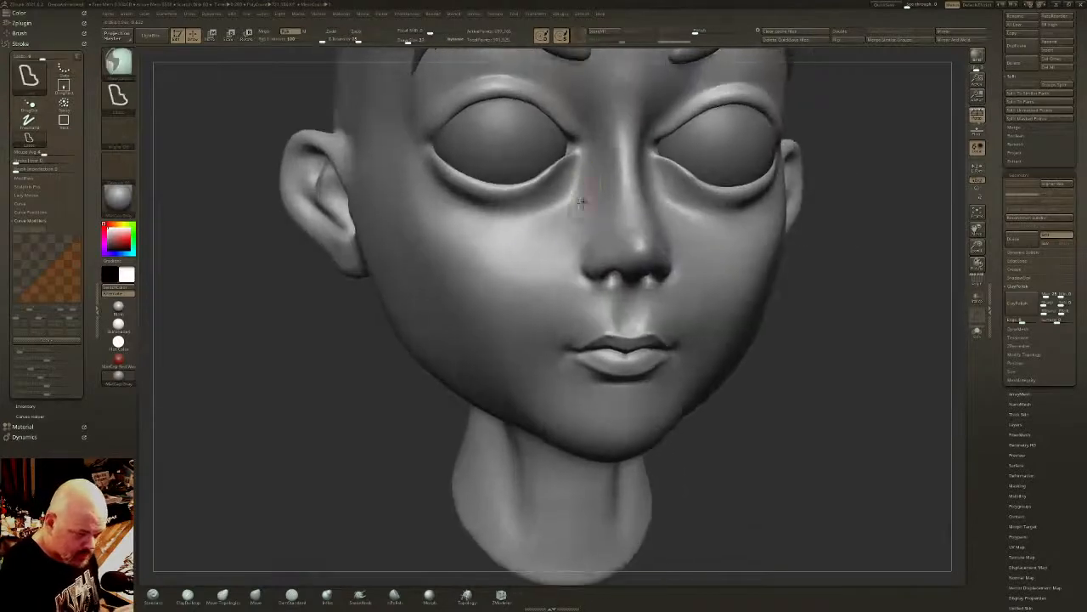
pyautogui.click(327, 596)
pyautogui.moveTo(546, 126); pyautogui.dragTo(574, 159, button='right')
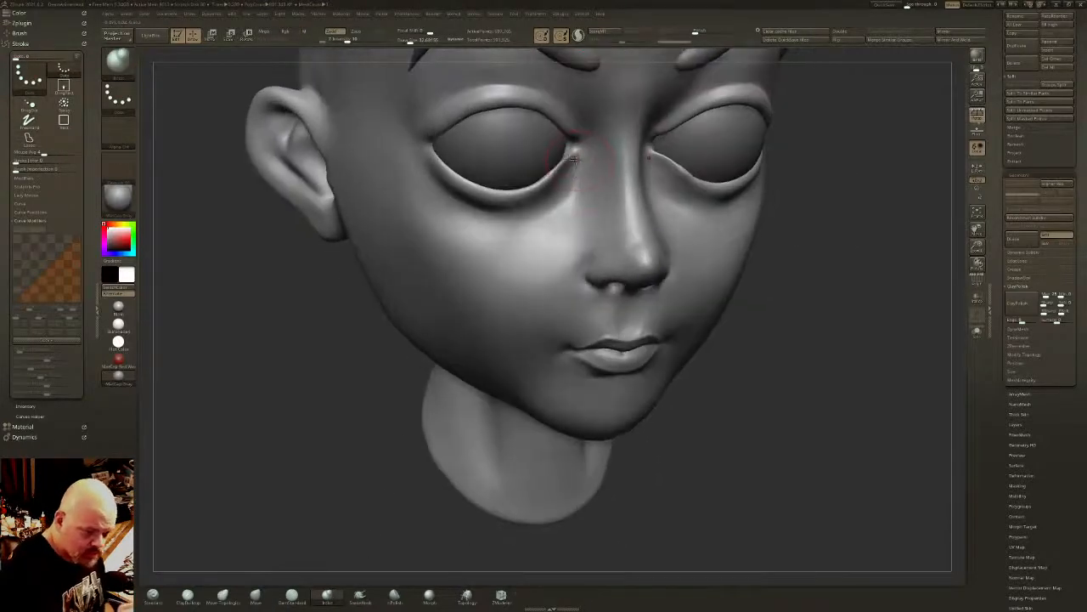
pyautogui.moveTo(575, 158)
pyautogui.mouseDown()
pyautogui.moveTo(582, 147)
pyautogui.moveTo(565, 127)
pyautogui.moveTo(569, 159)
pyautogui.mouseUp()
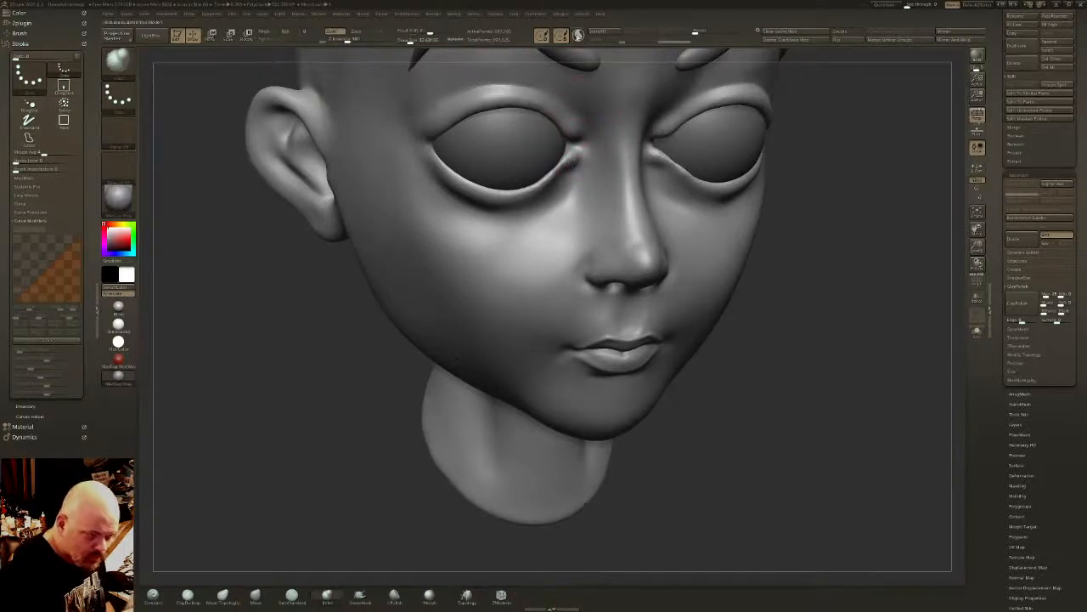
# - Carve the tear ducts at the inner eye corners with a smaller DamStandard brush, undoing and redoing one stroke
pyautogui.click(291, 595)
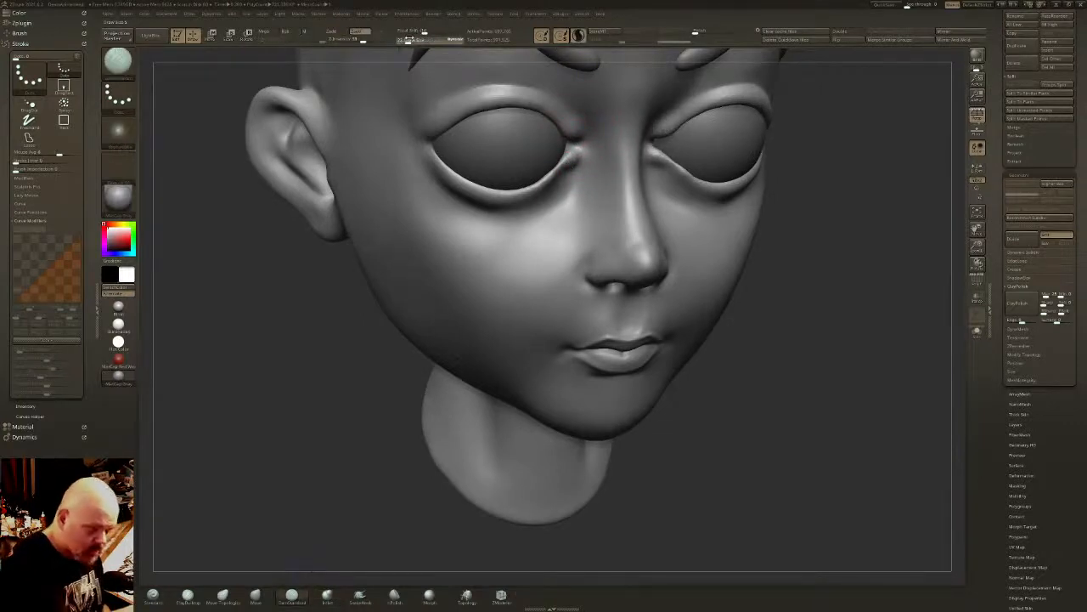
pyautogui.moveTo(408, 39); pyautogui.dragTo(413, 41)
pyautogui.moveTo(605, 167)
pyautogui.keyDown('ctrl'); pyautogui.mouseDown(button='right')
pyautogui.moveTo(614, 230)
pyautogui.moveTo(585, 158)
pyautogui.moveTo(428, 51)
pyautogui.mouseUp(button='right'); pyautogui.keyUp('ctrl')
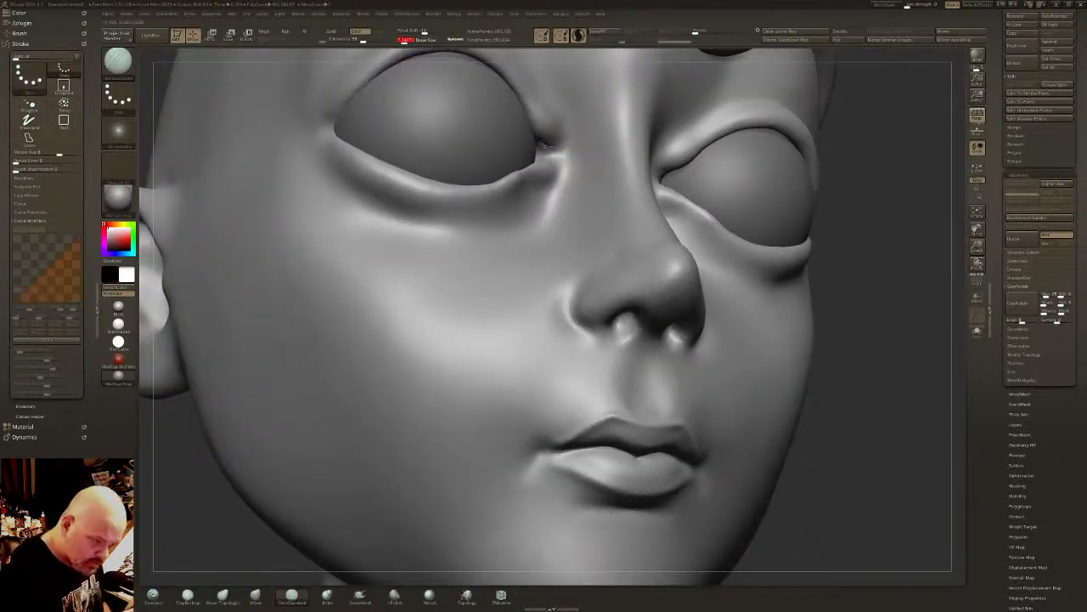
pyautogui.moveTo(548, 145); pyautogui.dragTo(578, 175, button='right')
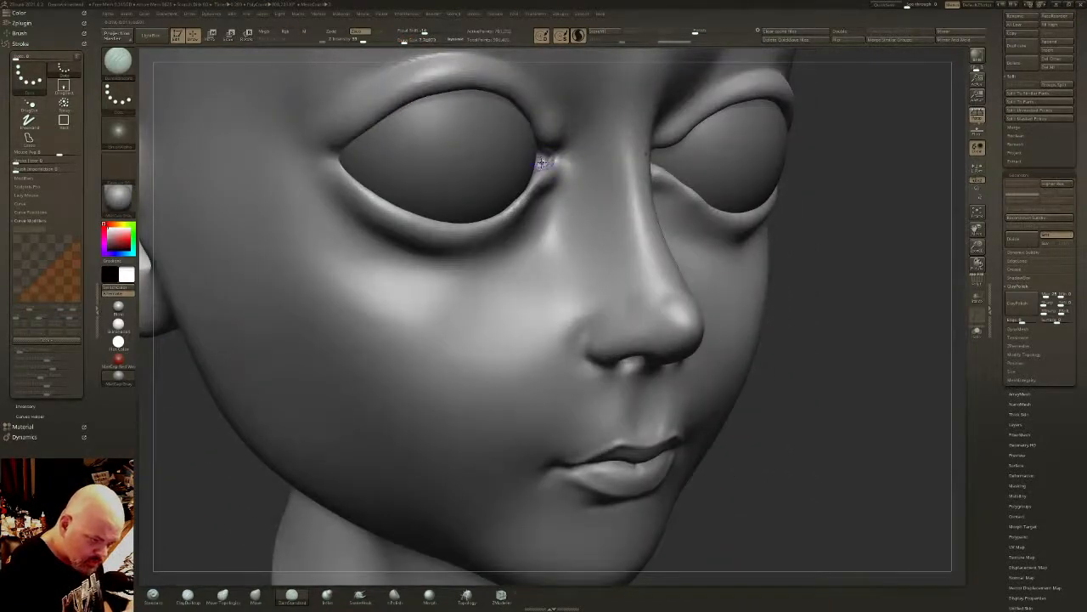
pyautogui.keyDown('shift'); pyautogui.moveTo(541, 142); pyautogui.dragTo(549, 155); pyautogui.keyUp('shift')
pyautogui.moveTo(578, 167); pyautogui.dragTo(550, 138, button='right')
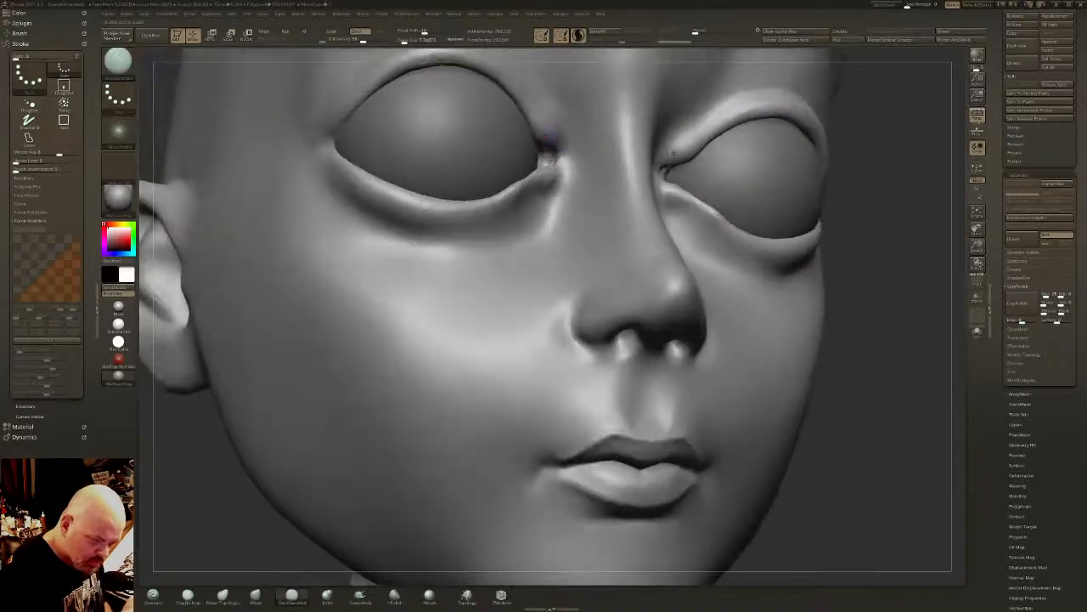
pyautogui.hotkey('ctrl', 'z')
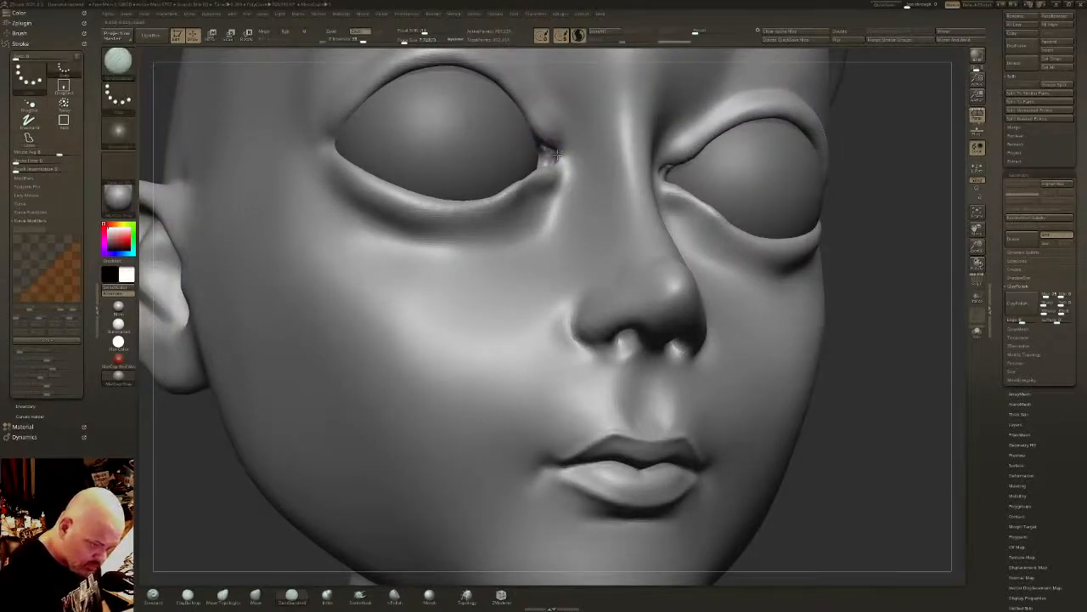
pyautogui.moveTo(546, 145); pyautogui.dragTo(549, 158)
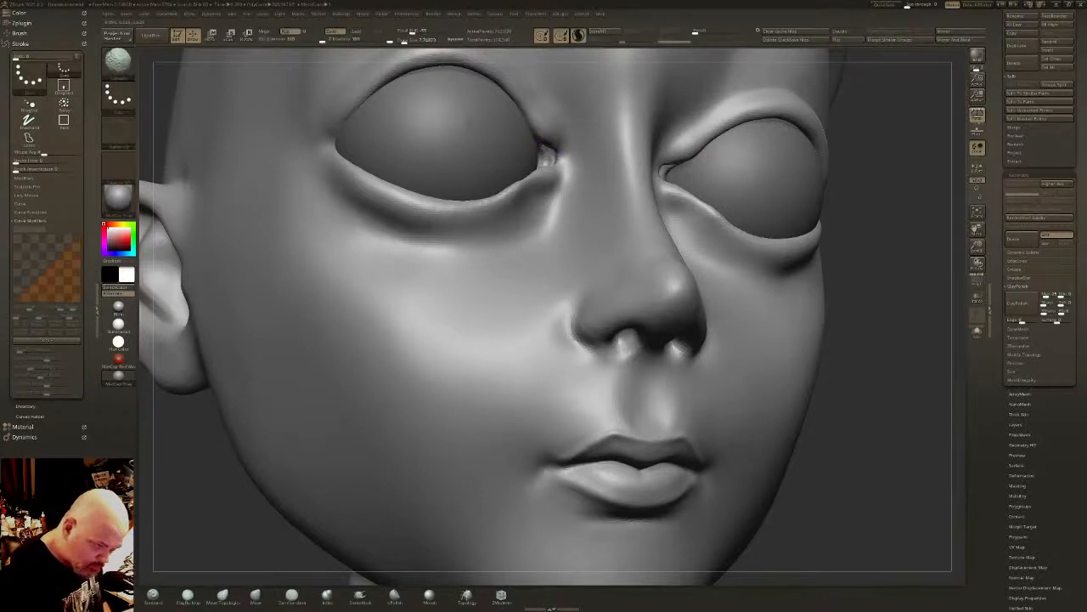
# - Smooth and recarve around the tear ducts, and thicken the inner end of the lower eyelids with the Inflat brush
pyautogui.moveTo(550, 122); pyautogui.dragTo(539, 138, button='right')
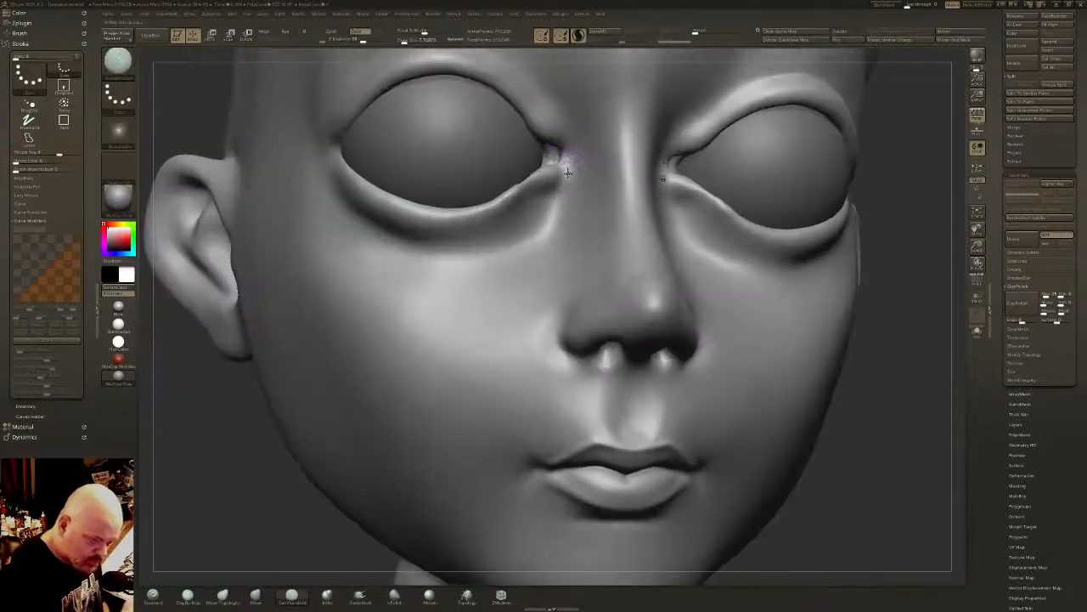
pyautogui.moveTo(564, 177); pyautogui.dragTo(539, 185, button='right')
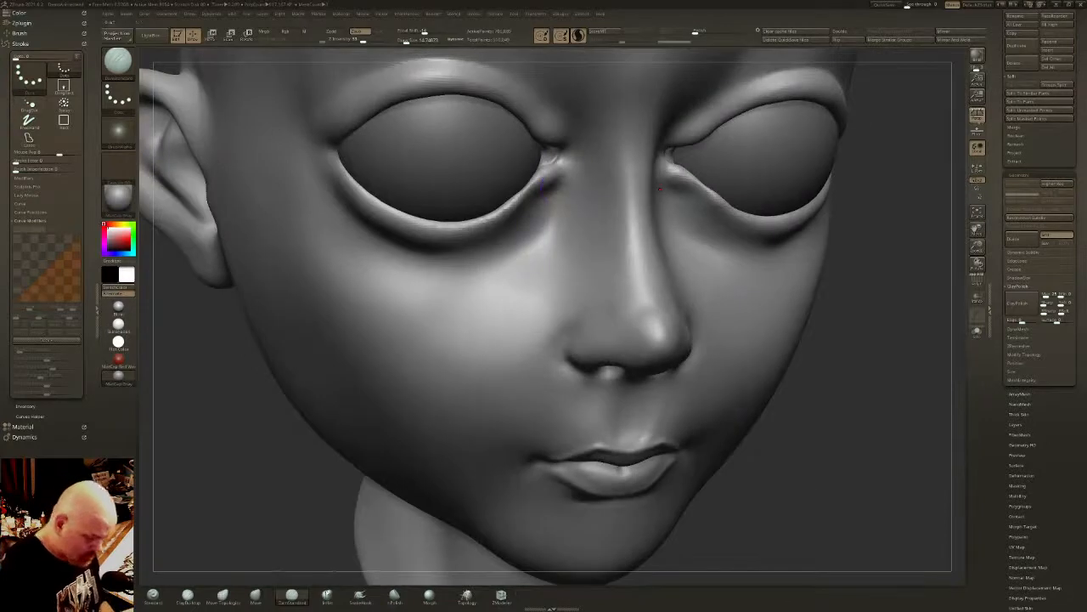
pyautogui.press('6')
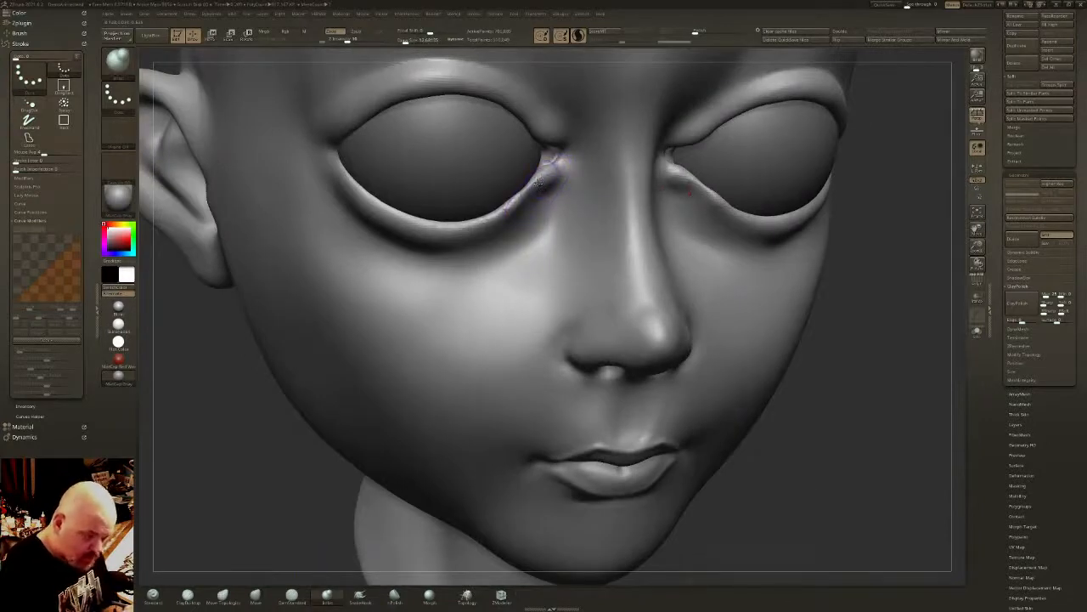
pyautogui.moveTo(538, 182); pyautogui.dragTo(505, 214)
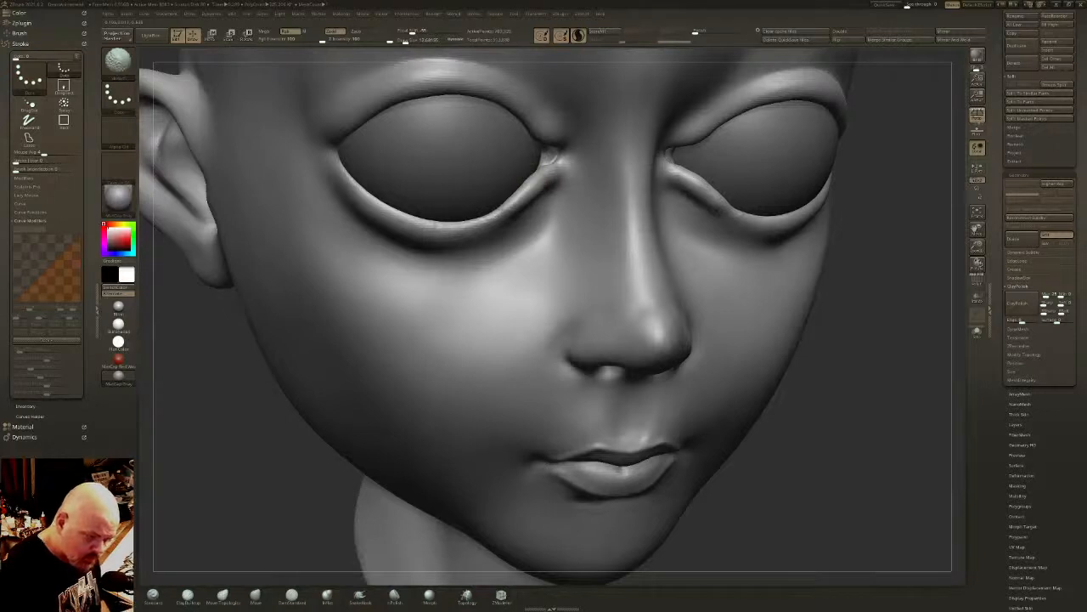
# - Sharpen the creases around the inner eye corners and upper eyelids with the DamStandard brush
pyautogui.click(292, 597)
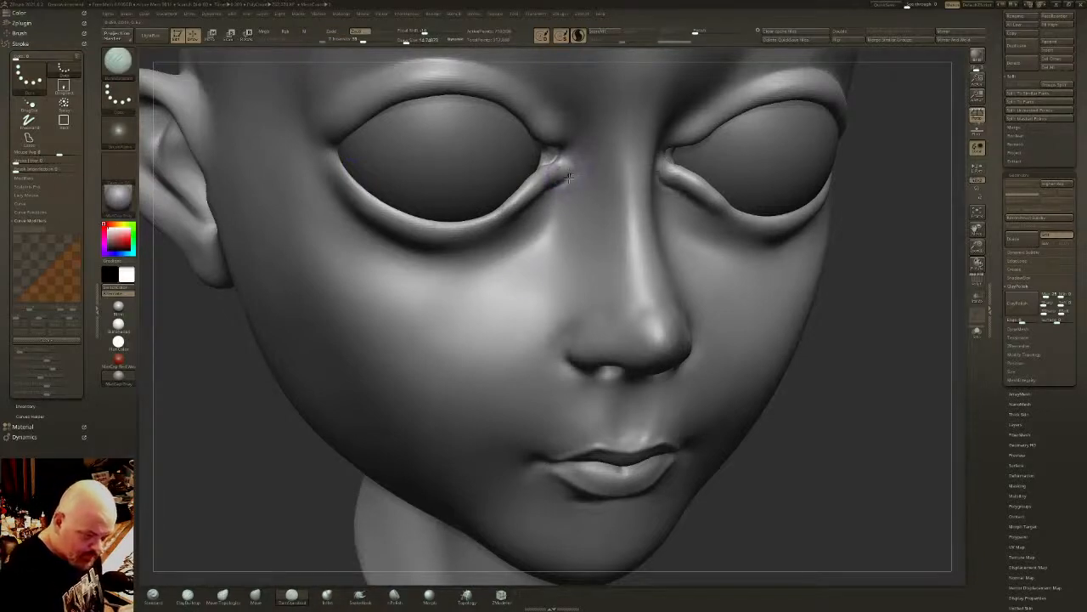
pyautogui.moveTo(573, 183); pyautogui.dragTo(341, 262, button='right')
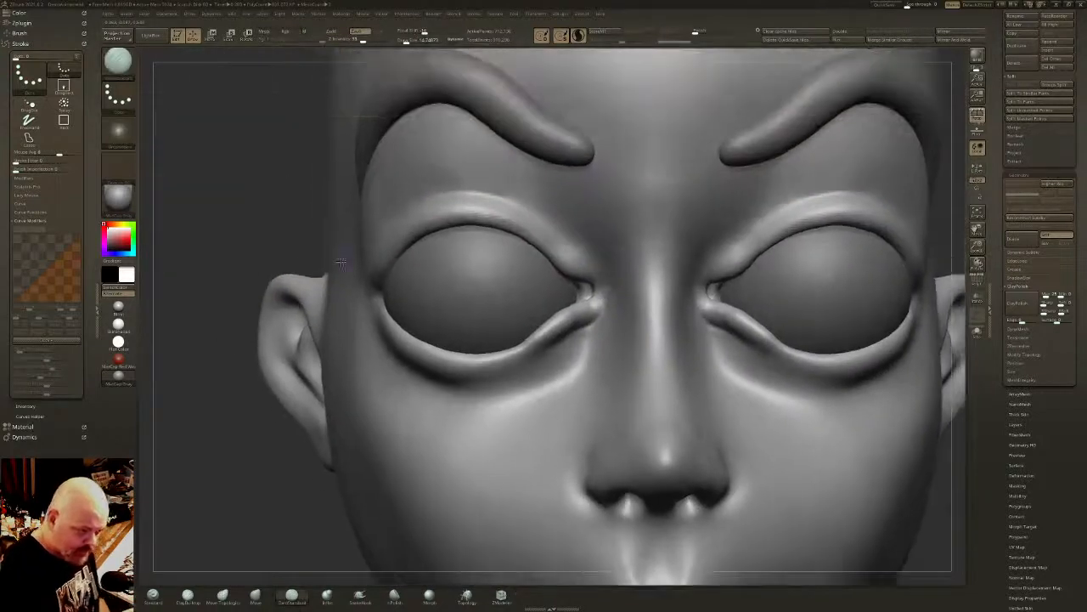
pyautogui.moveTo(508, 198)
pyautogui.mouseDown()
pyautogui.moveTo(573, 240)
pyautogui.moveTo(499, 197)
pyautogui.mouseUp()
pyautogui.moveTo(563, 177)
pyautogui.keyDown('ctrl'); pyautogui.mouseDown(button='right')
pyautogui.moveTo(552, 276)
pyautogui.moveTo(691, 293)
pyautogui.mouseUp(button='right'); pyautogui.keyUp('ctrl')
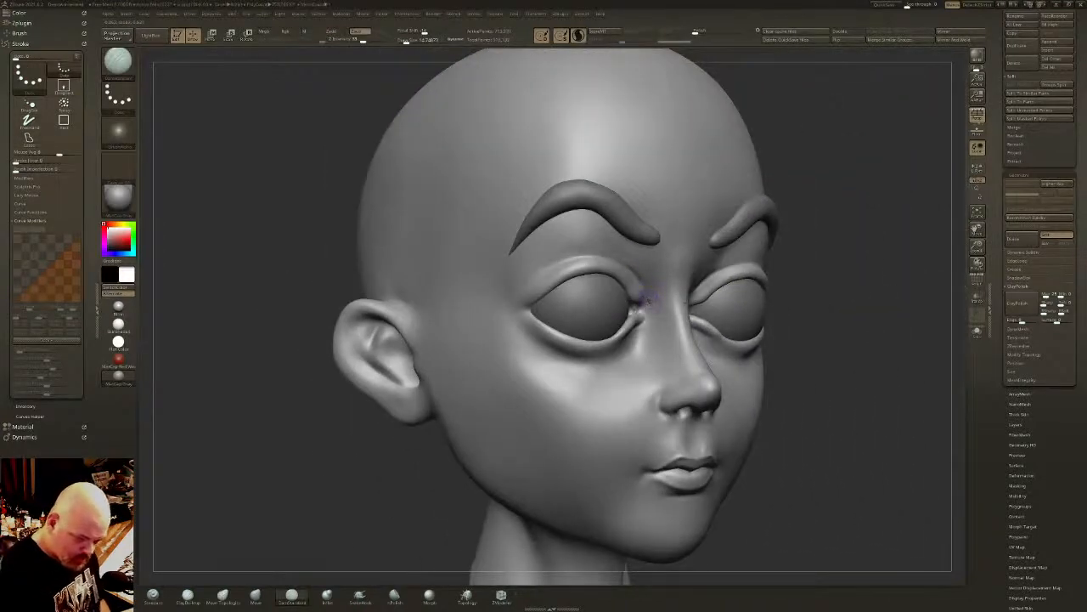
# - Refine the inner end of the upper eyelid fold beside the nose bridge and smooth the surface there
pyautogui.moveTo(647, 294); pyautogui.dragTo(556, 271, button='right')
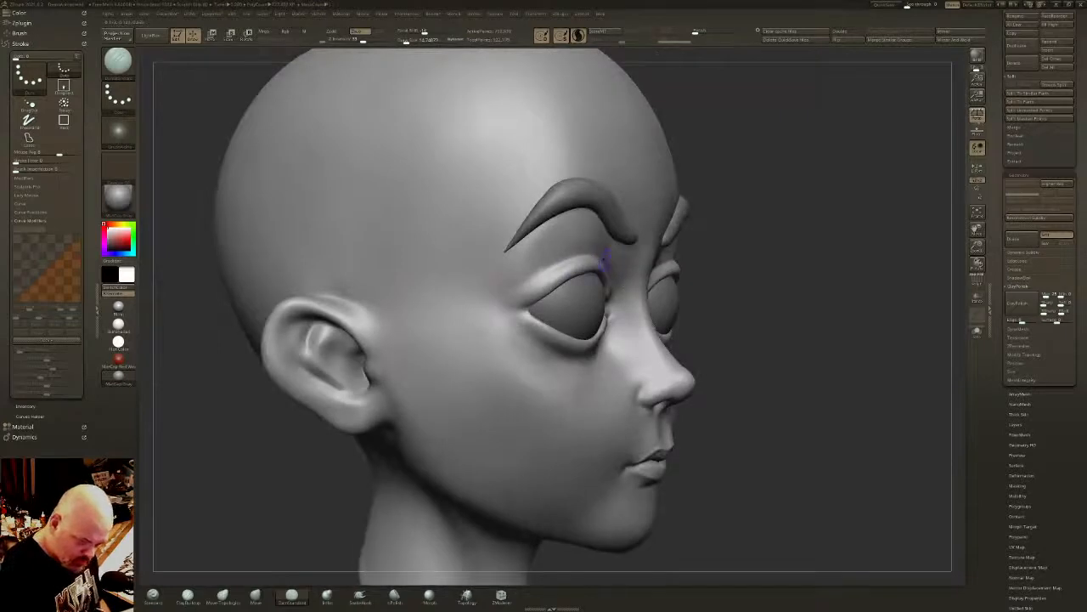
pyautogui.moveTo(646, 250); pyautogui.dragTo(647, 248, button='right')
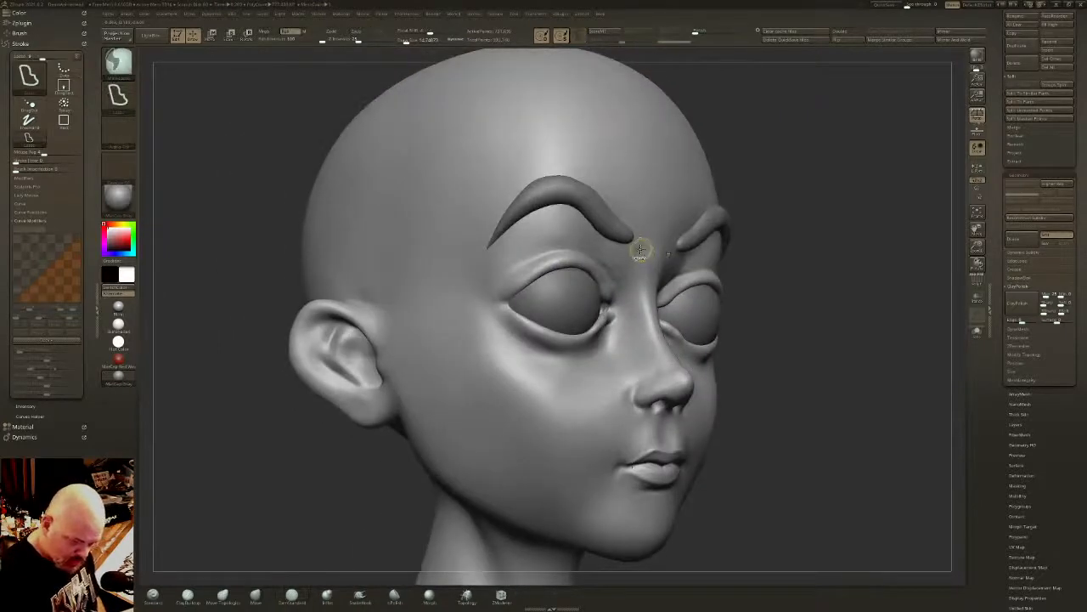
pyautogui.moveTo(611, 277)
pyautogui.mouseDown()
pyautogui.moveTo(562, 248)
pyautogui.moveTo(517, 261)
pyautogui.moveTo(616, 284)
pyautogui.mouseUp()
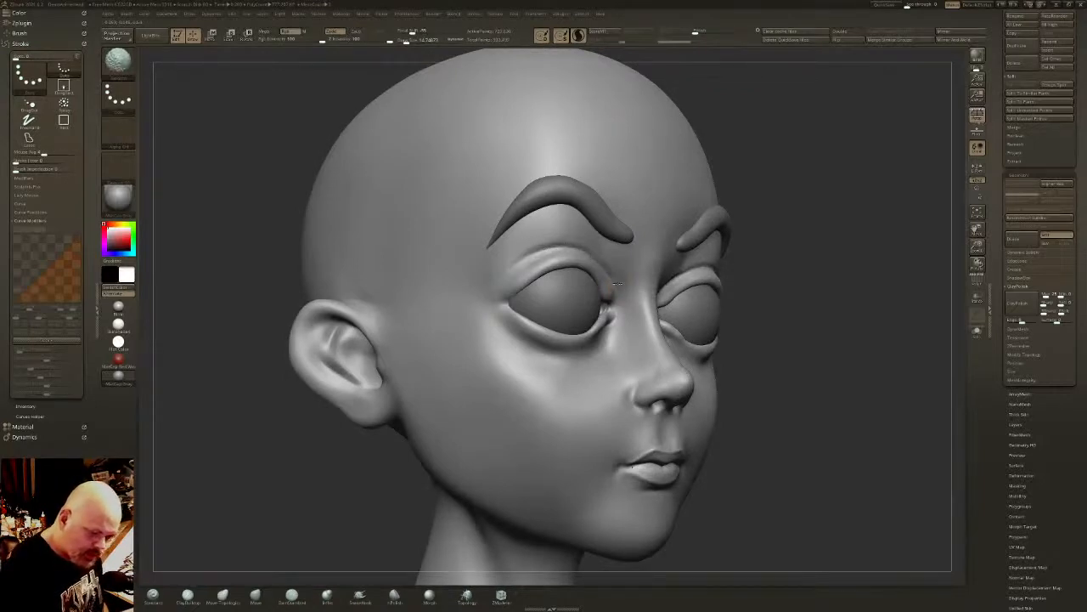
pyautogui.moveTo(613, 287); pyautogui.dragTo(670, 209, button='right')
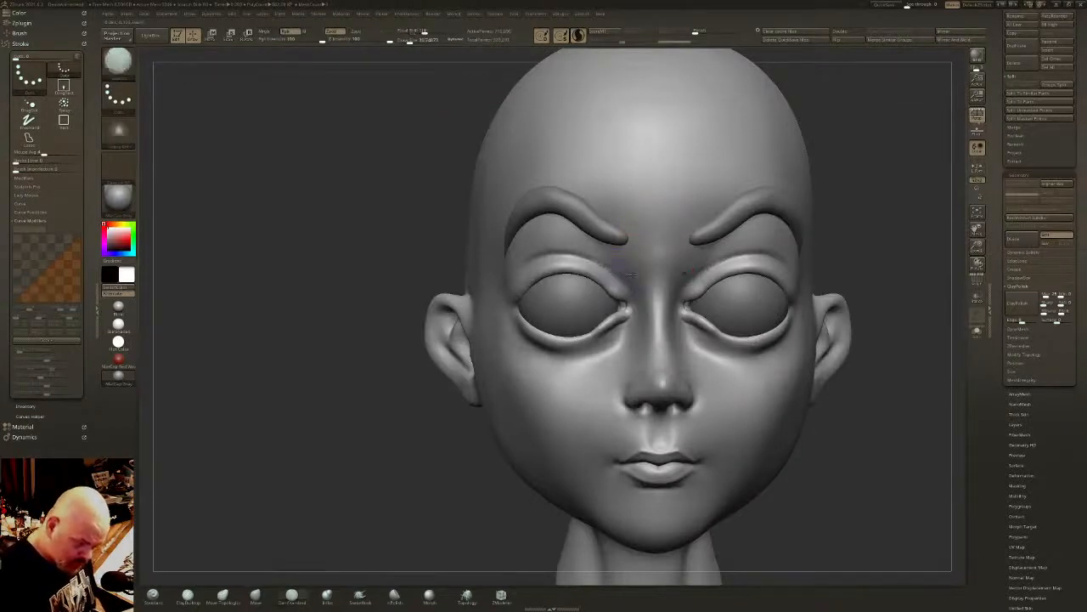
# - Smooth the area between the eyebrows and upper eyelids and across the top of the nose bridge
pyautogui.press('shift')
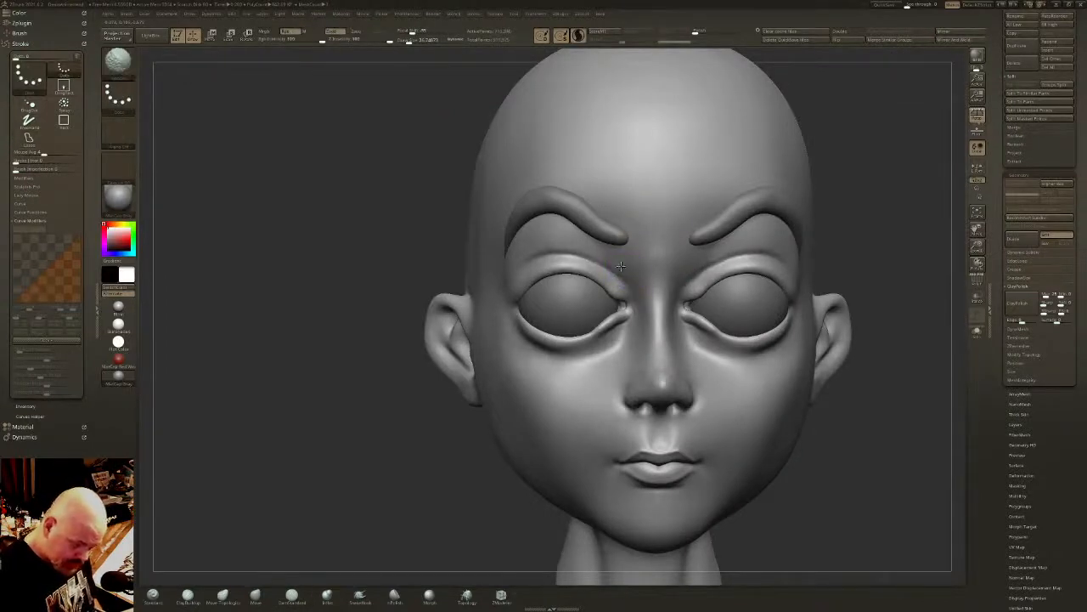
pyautogui.moveTo(583, 249); pyautogui.dragTo(557, 253)
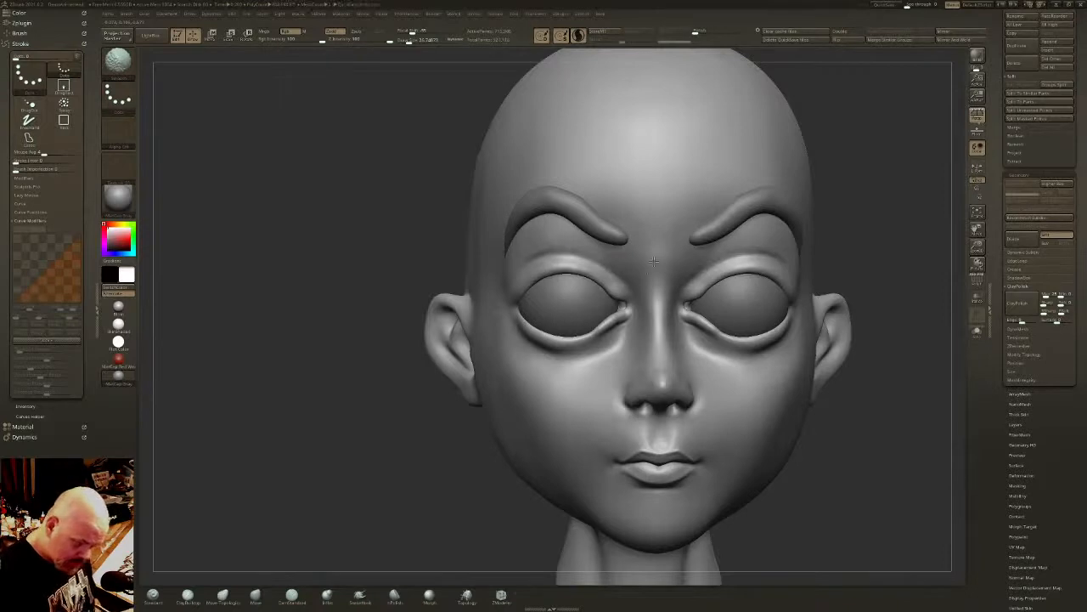
pyautogui.moveTo(653, 261); pyautogui.dragTo(751, 219, button='right')
pyautogui.keyDown('shift'); pyautogui.moveTo(632, 275); pyautogui.dragTo(622, 236, button='right'); pyautogui.keyUp('shift')
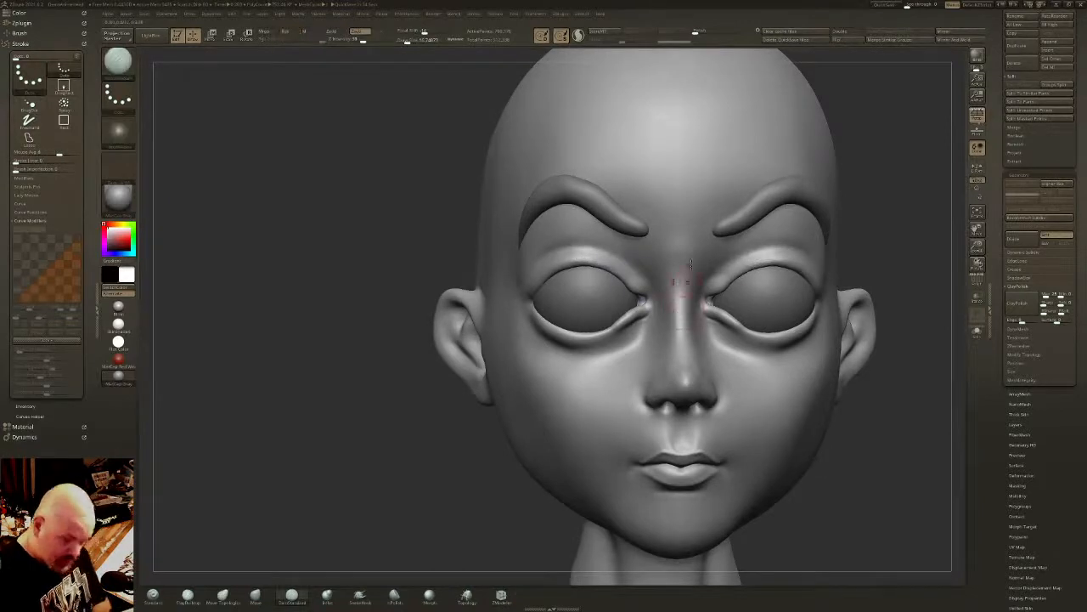
# - Carve the crease at the outer eye corners and build up the outer end of the lower eyelids with the Inflat brush
pyautogui.moveTo(690, 264); pyautogui.dragTo(585, 247, button='right')
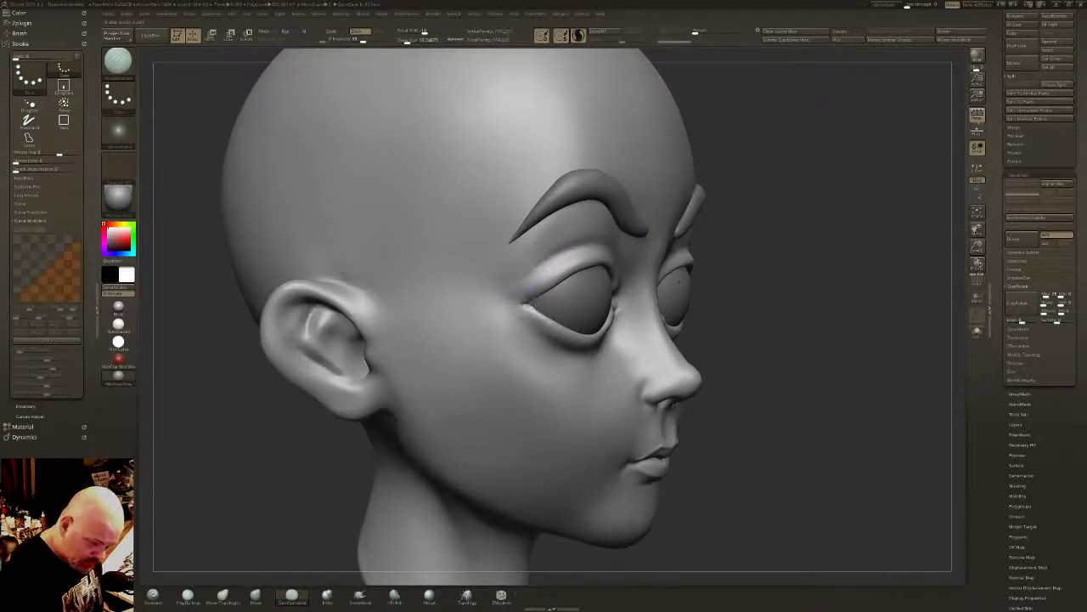
pyautogui.moveTo(528, 307)
pyautogui.keyDown('shift'); pyautogui.mouseDown()
pyautogui.moveTo(537, 302)
pyautogui.moveTo(518, 303)
pyautogui.moveTo(561, 318)
pyautogui.mouseUp(); pyautogui.keyUp('shift')
pyautogui.moveTo(605, 161); pyautogui.dragTo(543, 183, button='right')
pyautogui.click(327, 596)
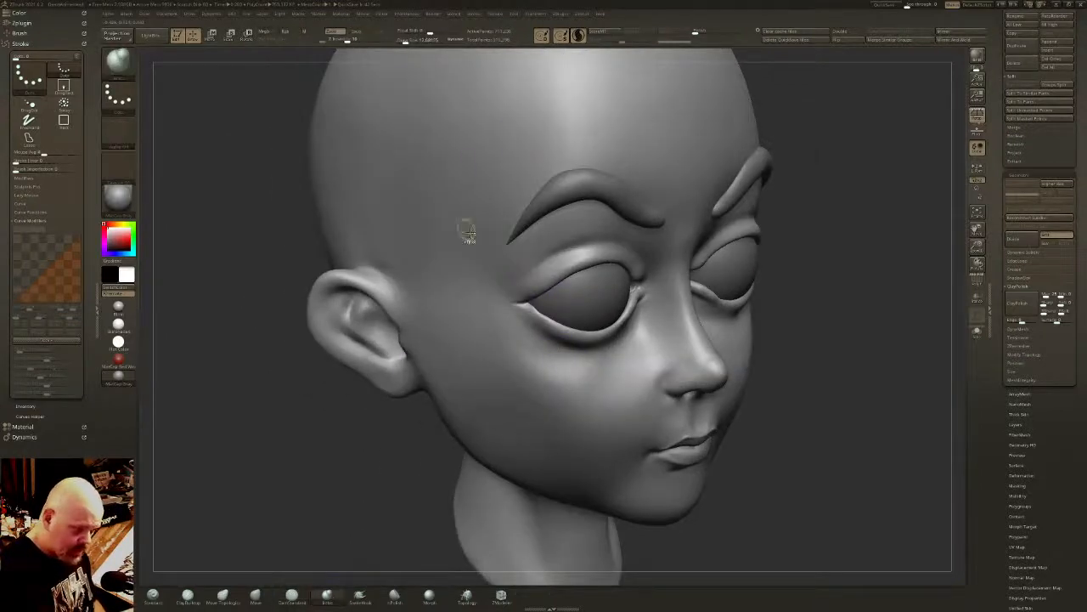
pyautogui.keyDown('ctrl'); pyautogui.moveTo(467, 233); pyautogui.dragTo(470, 255, button='right'); pyautogui.keyUp('ctrl')
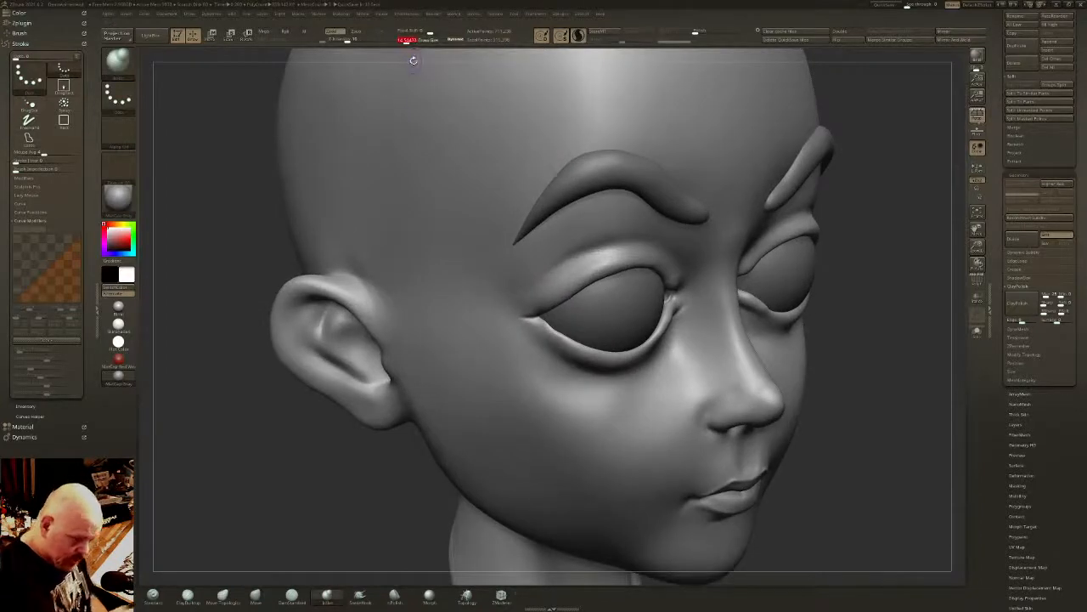
pyautogui.moveTo(551, 332)
pyautogui.mouseDown()
pyautogui.moveTo(561, 339)
pyautogui.moveTo(549, 326)
pyautogui.mouseUp()
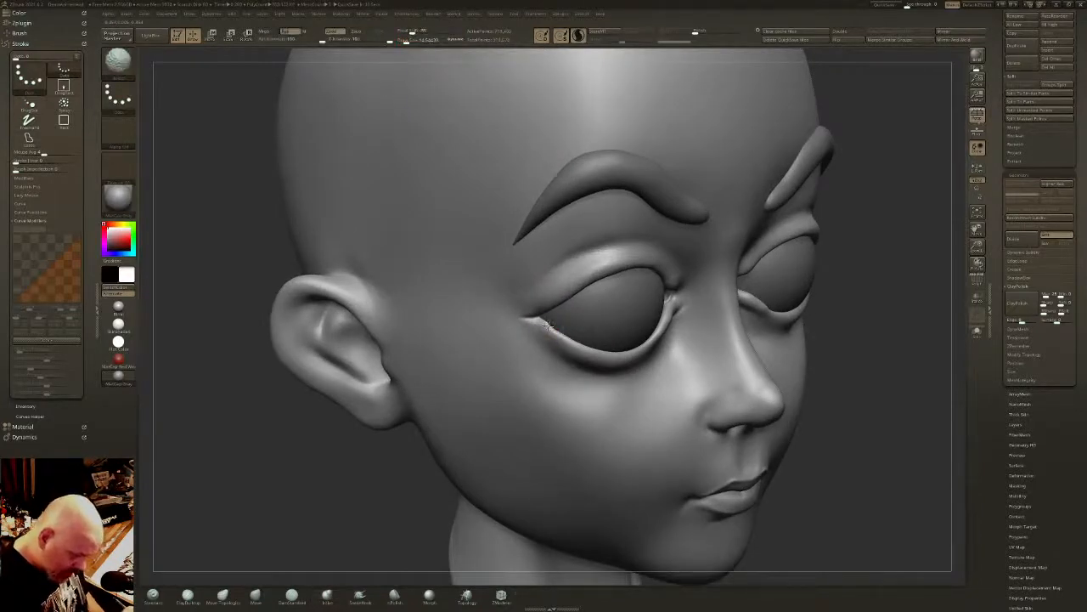
pyautogui.moveTo(568, 341); pyautogui.dragTo(575, 289, button='right')
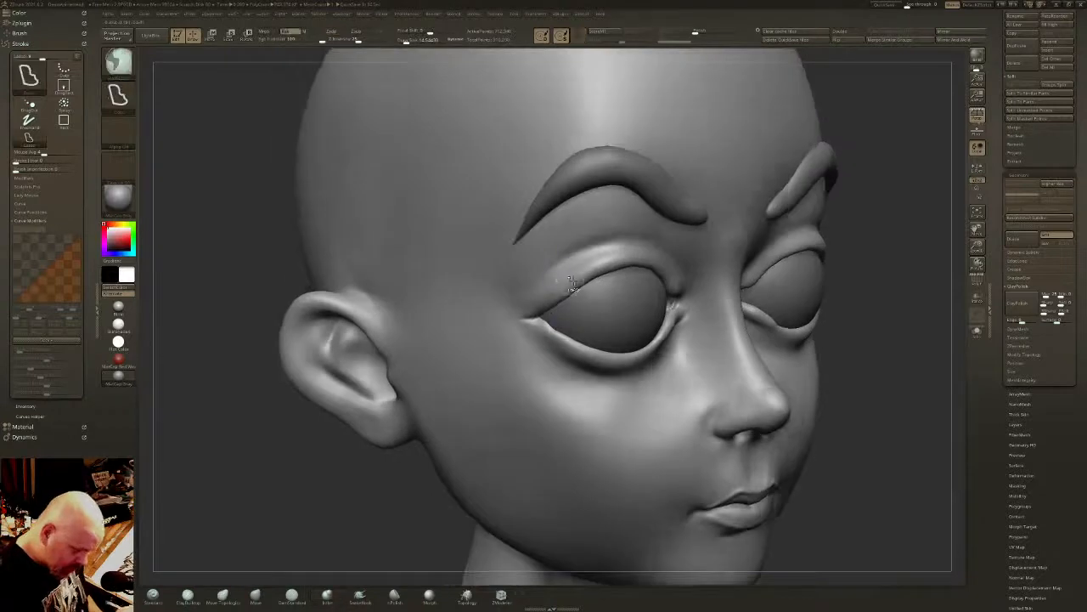
# - Flatten the rim of the lower eyelids from the outer corner inward with the hPolish brush
pyautogui.click(394, 594)
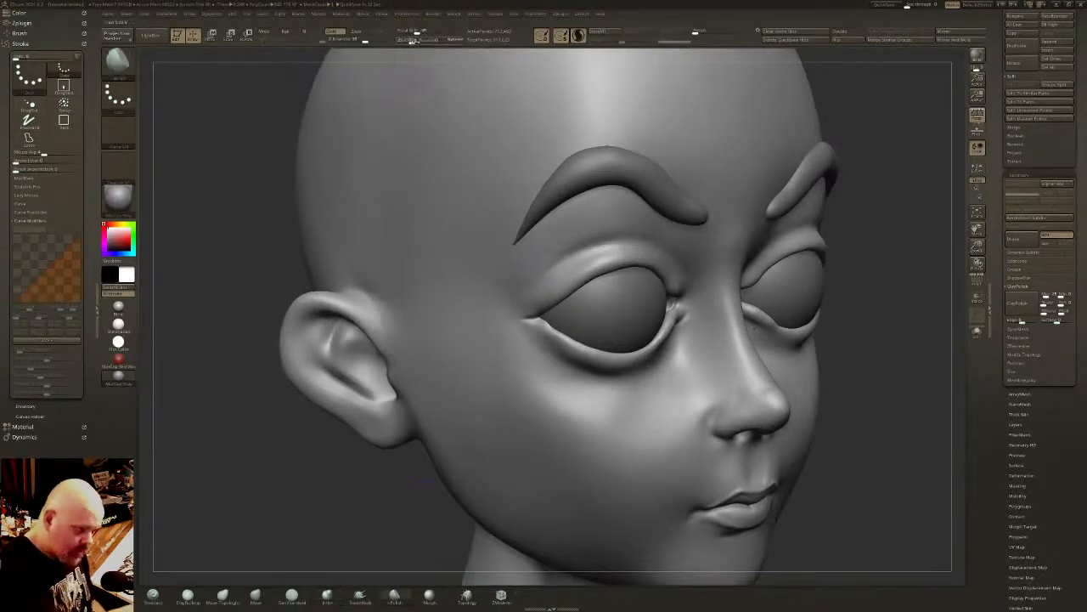
pyautogui.keyDown('ctrl'); pyautogui.moveTo(558, 297); pyautogui.dragTo(552, 337, button='right'); pyautogui.keyUp('ctrl')
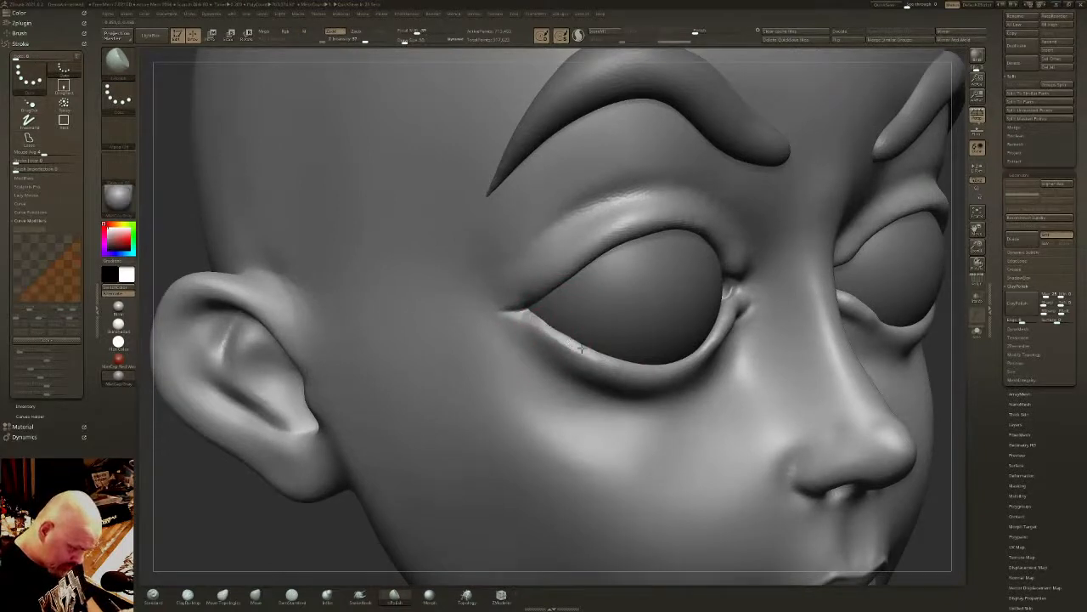
pyautogui.moveTo(562, 338)
pyautogui.mouseDown()
pyautogui.moveTo(551, 333)
pyautogui.moveTo(608, 362)
pyautogui.moveTo(539, 322)
pyautogui.mouseUp()
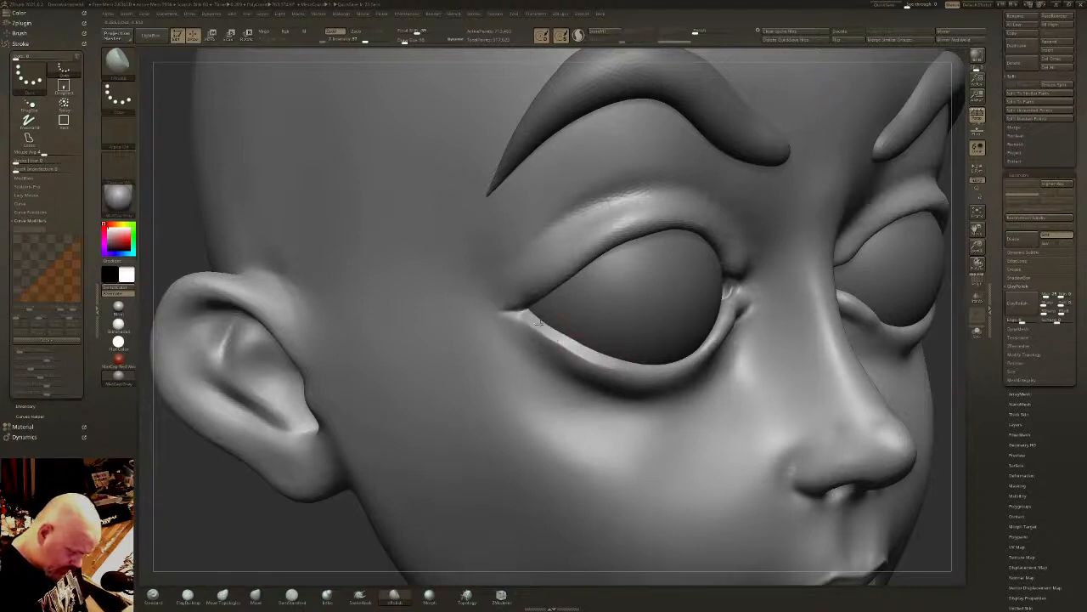
pyautogui.moveTo(534, 317); pyautogui.dragTo(641, 386, button='right')
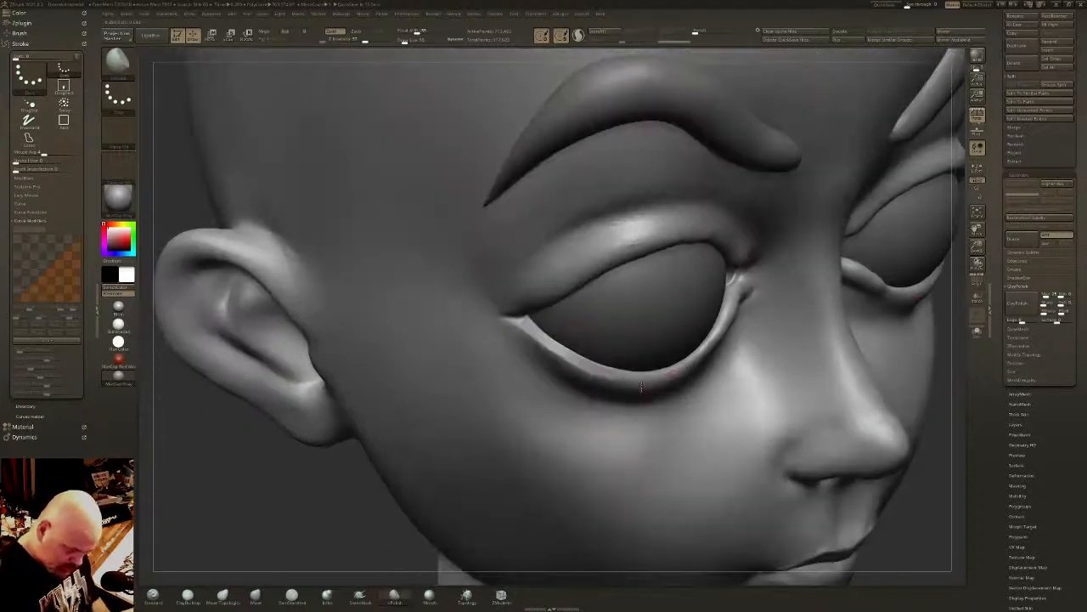
pyautogui.moveTo(687, 364)
pyautogui.mouseDown()
pyautogui.moveTo(714, 334)
pyautogui.moveTo(661, 374)
pyautogui.mouseUp()
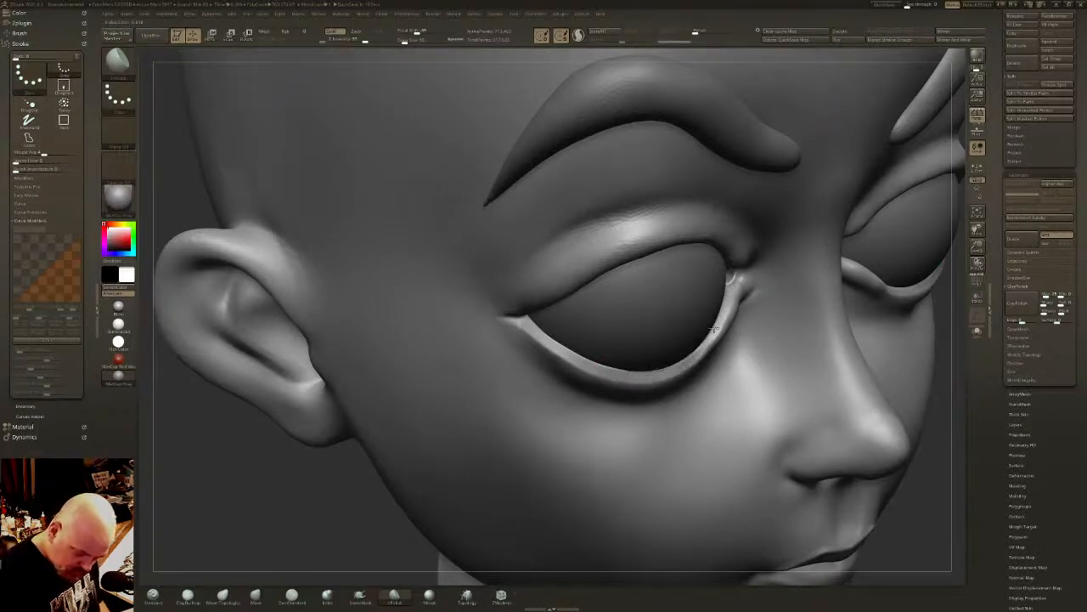
# - Polish the lower eyelid rim at the tear duct and even out its edge along the whole eye
pyautogui.moveTo(738, 284); pyautogui.dragTo(744, 281)
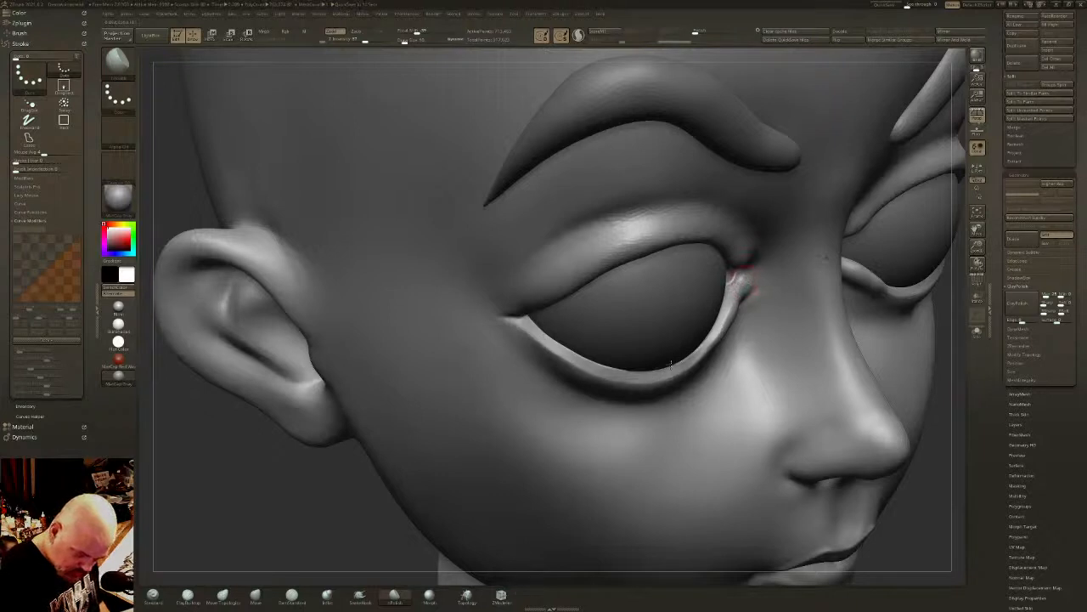
pyautogui.moveTo(581, 361); pyautogui.dragTo(533, 323)
pyautogui.moveTo(534, 323); pyautogui.dragTo(593, 360)
pyautogui.moveTo(734, 280)
pyautogui.mouseDown()
pyautogui.moveTo(744, 298)
pyautogui.moveTo(669, 371)
pyautogui.moveTo(575, 355)
pyautogui.mouseUp()
# - Thicken the edge of the upper eyelids with the Inflat brush, working along the rim from below
pyautogui.moveTo(578, 325); pyautogui.dragTo(509, 298, button='right')
pyautogui.moveTo(729, 355)
pyautogui.keyDown('ctrl'); pyautogui.mouseDown(button='right')
pyautogui.moveTo(779, 352)
pyautogui.moveTo(688, 446)
pyautogui.moveTo(798, 365)
pyautogui.mouseUp(button='right'); pyautogui.keyUp('ctrl')
pyautogui.keyDown('ctrl'); pyautogui.moveTo(416, 476); pyautogui.dragTo(446, 552, button='right'); pyautogui.keyUp('ctrl')
pyautogui.moveTo(446, 552); pyautogui.dragTo(442, 515, button='right')
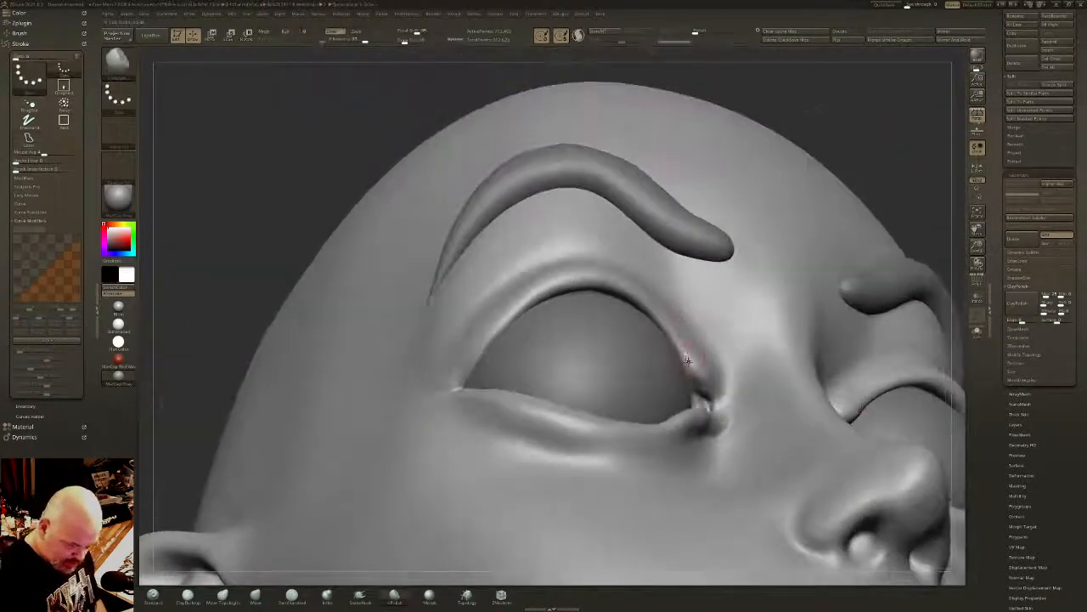
pyautogui.click(327, 595)
pyautogui.moveTo(687, 362)
pyautogui.mouseDown()
pyautogui.moveTo(661, 321)
pyautogui.moveTo(613, 292)
pyautogui.moveTo(554, 289)
pyautogui.moveTo(457, 373)
pyautogui.mouseUp()
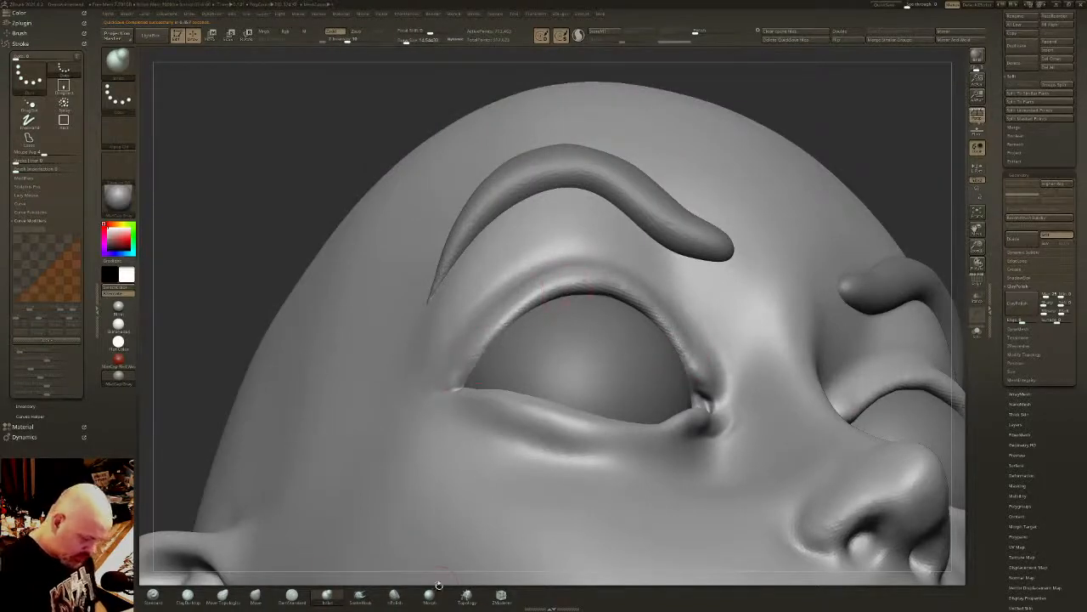
# - Flatten the underside of the upper eyelids into a clean rim with the hPolish brush
pyautogui.click(395, 595)
pyautogui.moveTo(703, 383)
pyautogui.mouseDown()
pyautogui.moveTo(651, 308)
pyautogui.moveTo(586, 286)
pyautogui.moveTo(531, 297)
pyautogui.moveTo(450, 390)
pyautogui.moveTo(680, 294)
pyautogui.mouseUp()
pyautogui.moveTo(681, 295); pyautogui.dragTo(698, 315, button='right')
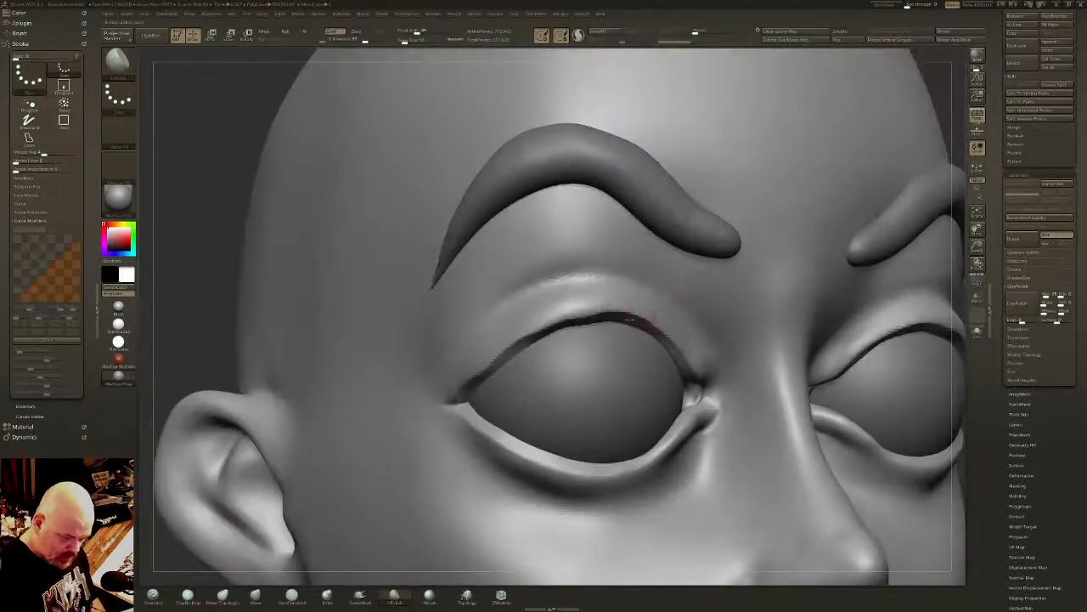
pyautogui.moveTo(613, 319); pyautogui.dragTo(610, 316, button='right')
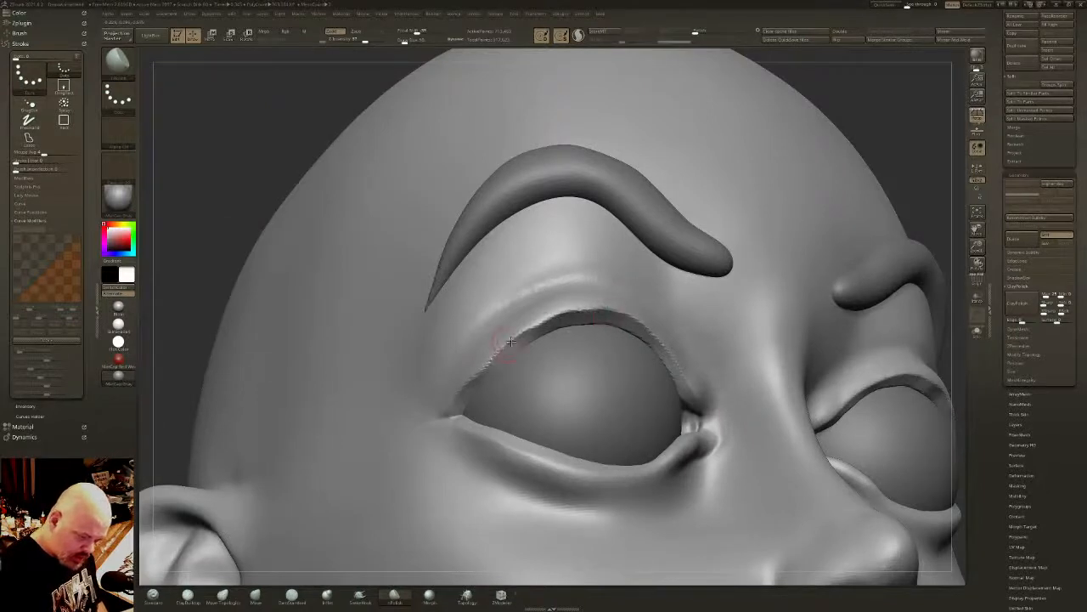
pyautogui.moveTo(600, 333)
pyautogui.keyDown('shift'); pyautogui.mouseDown(button='right')
pyautogui.moveTo(638, 354)
pyautogui.moveTo(720, 222)
pyautogui.mouseUp(button='right'); pyautogui.keyUp('shift')
# - Refine the outer half of the upper eyelid edge from the front with an adjusted brush size
pyautogui.press('f')
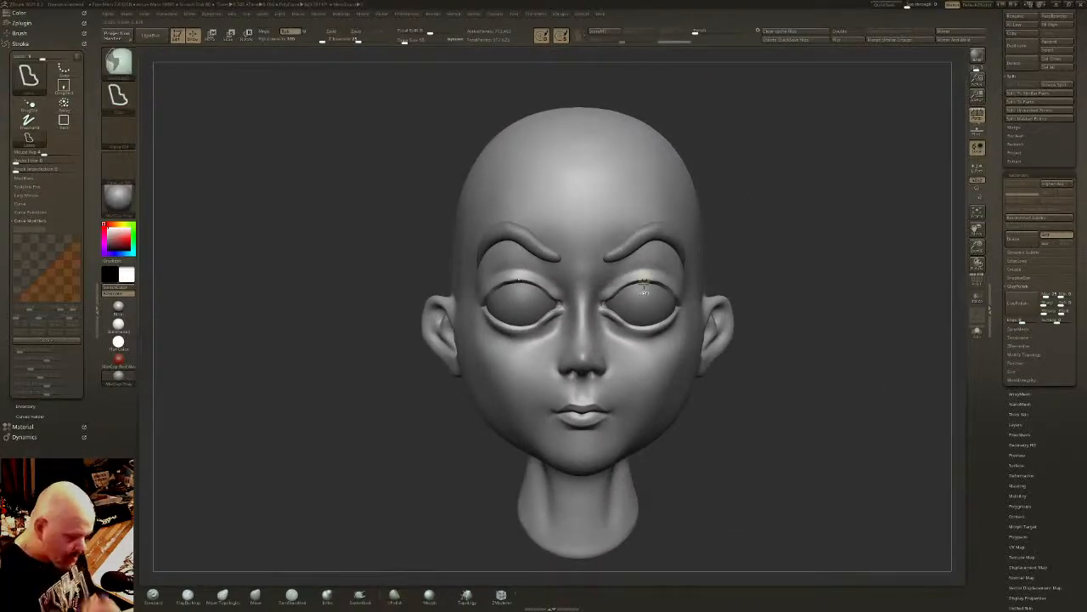
pyautogui.keyDown('ctrl'); pyautogui.moveTo(732, 272); pyautogui.dragTo(718, 340, button='right'); pyautogui.keyUp('ctrl')
pyautogui.click(408, 42)
pyautogui.keyDown('ctrl'); pyautogui.moveTo(663, 266); pyautogui.dragTo(658, 297, button='right'); pyautogui.keyUp('ctrl')
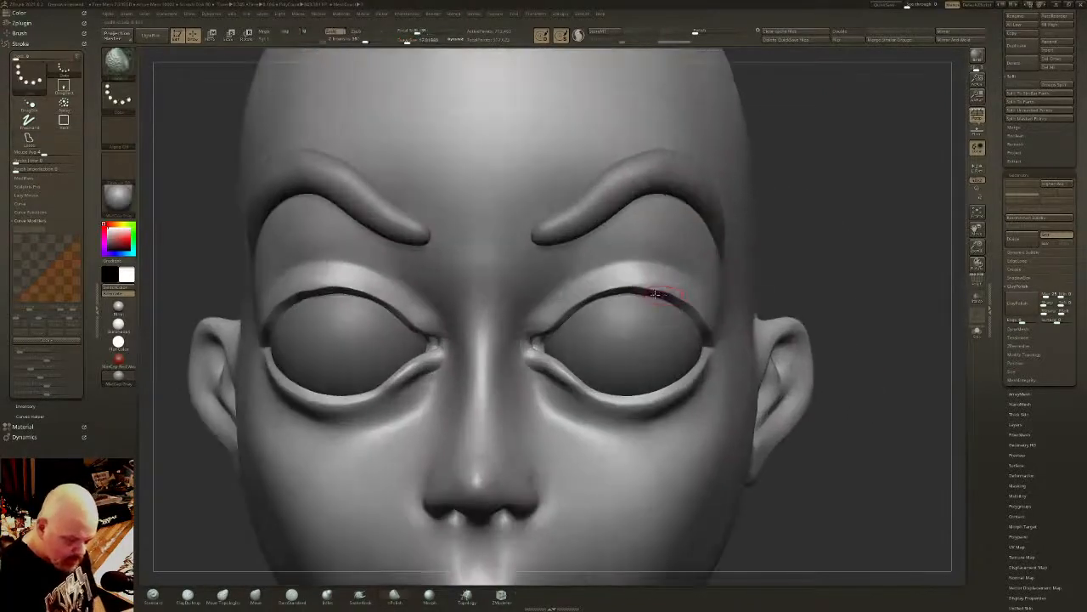
pyautogui.moveTo(661, 291)
pyautogui.keyDown('shift'); pyautogui.mouseDown()
pyautogui.moveTo(645, 277)
pyautogui.moveTo(693, 300)
pyautogui.mouseUp(); pyautogui.keyUp('shift')
# - Adjust the curve of the upper eyelids toward the outer eye corners with the Move Topological brush
pyautogui.click(224, 596)
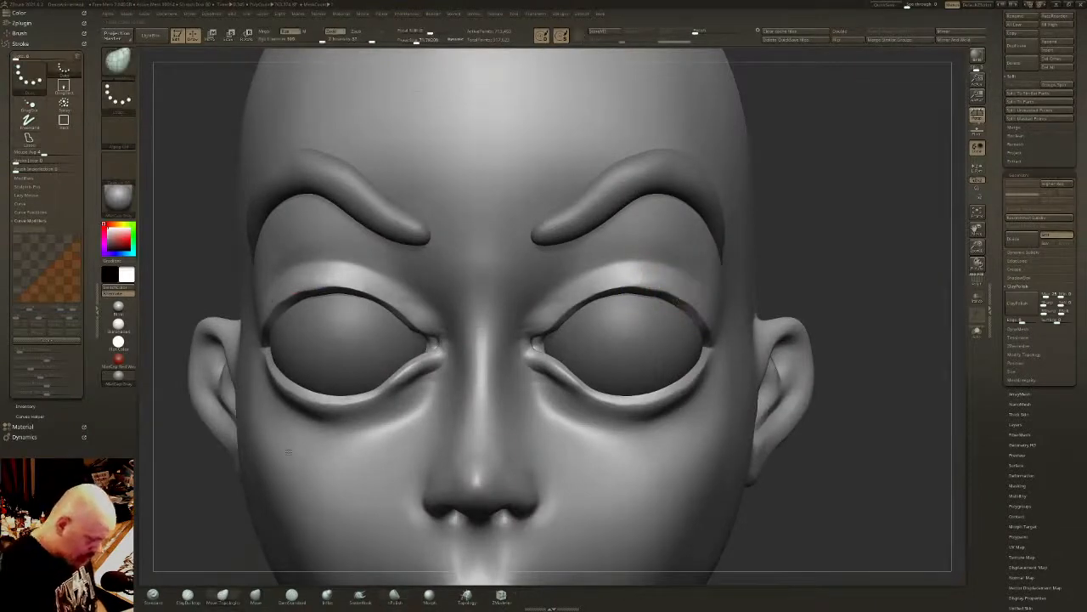
pyautogui.moveTo(416, 41); pyautogui.dragTo(418, 58)
pyautogui.moveTo(601, 210); pyautogui.dragTo(655, 275, button='right')
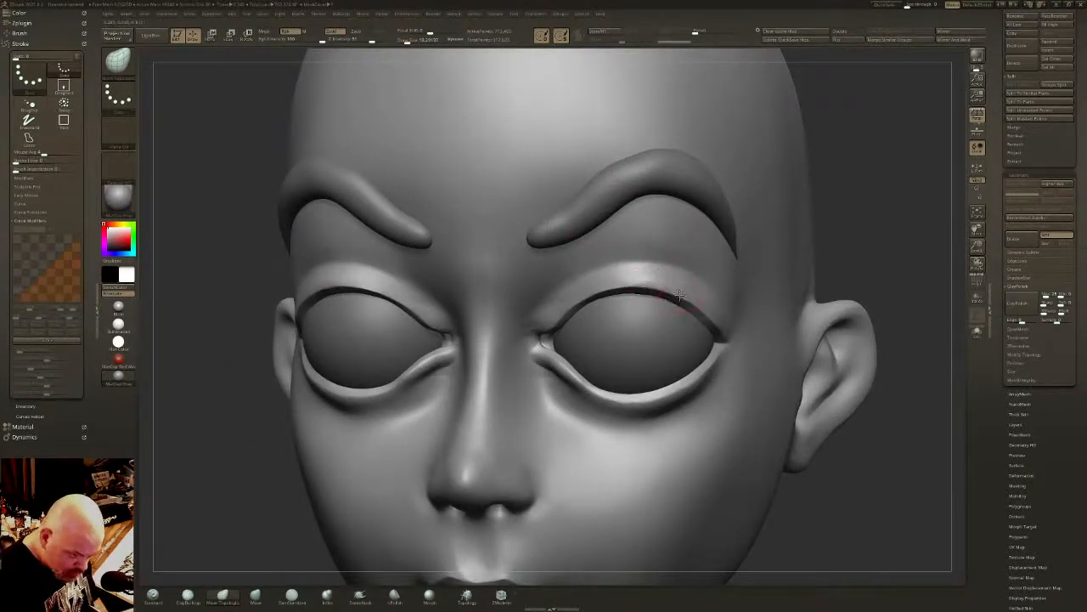
pyautogui.keyDown('shift'); pyautogui.moveTo(717, 292); pyautogui.dragTo(734, 298, button='right'); pyautogui.keyUp('shift')
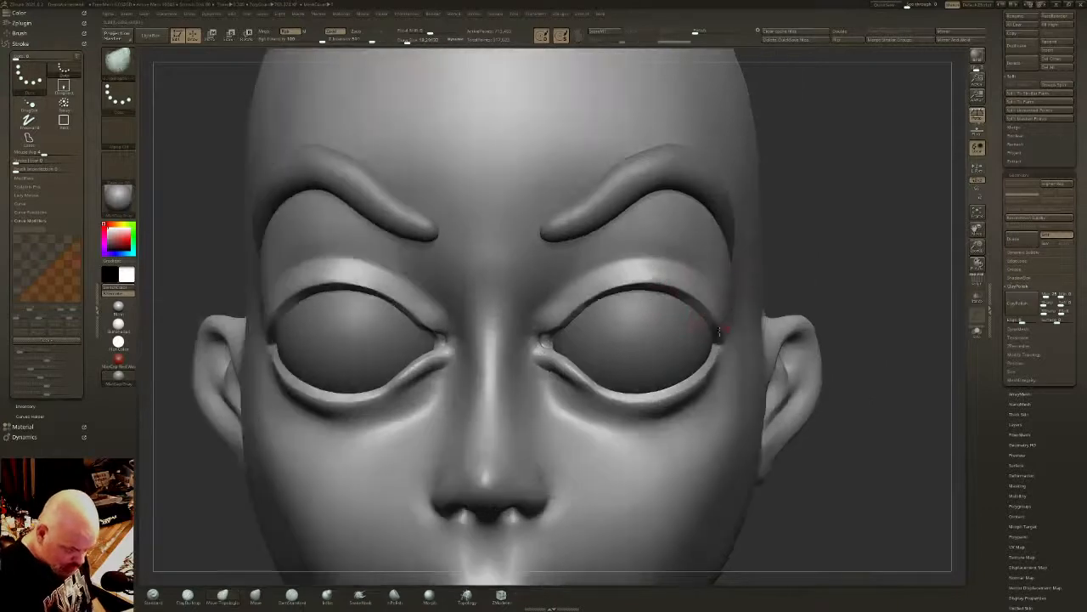
pyautogui.keyDown('ctrl'); pyautogui.moveTo(721, 384); pyautogui.dragTo(638, 209, button='right'); pyautogui.keyUp('ctrl')
# - Adjust the outer eye corner and brow area in side view with a larger Move brush
pyautogui.moveTo(513, 321); pyautogui.dragTo(734, 53, button='right')
pyautogui.moveTo(693, 345); pyautogui.dragTo(716, 394, button='right')
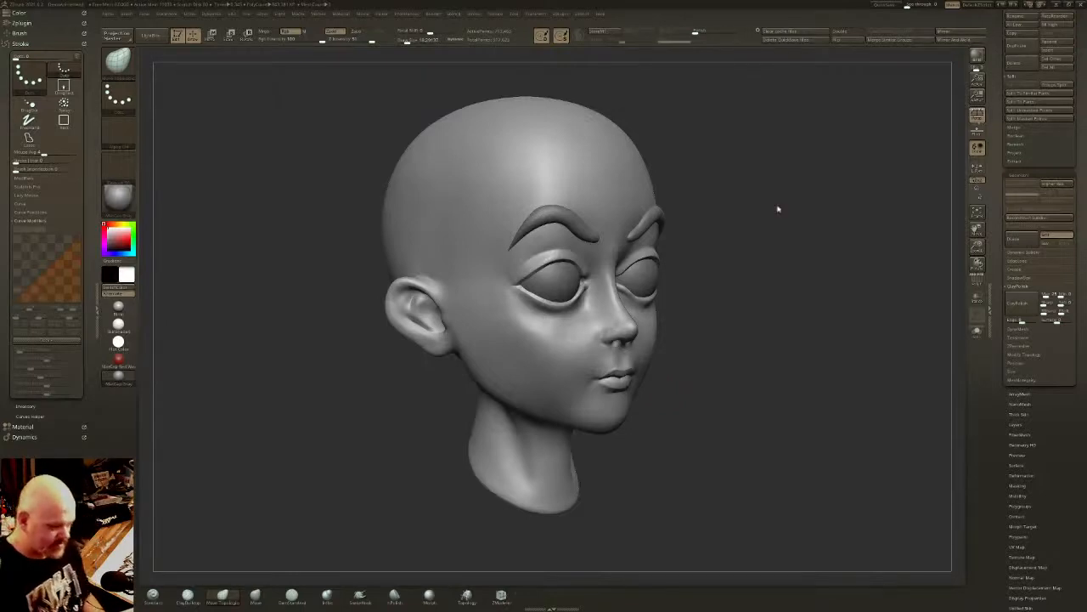
pyautogui.moveTo(777, 209)
pyautogui.mouseDown()
pyautogui.moveTo(753, 258)
pyautogui.moveTo(740, 230)
pyautogui.moveTo(756, 216)
pyautogui.mouseUp()
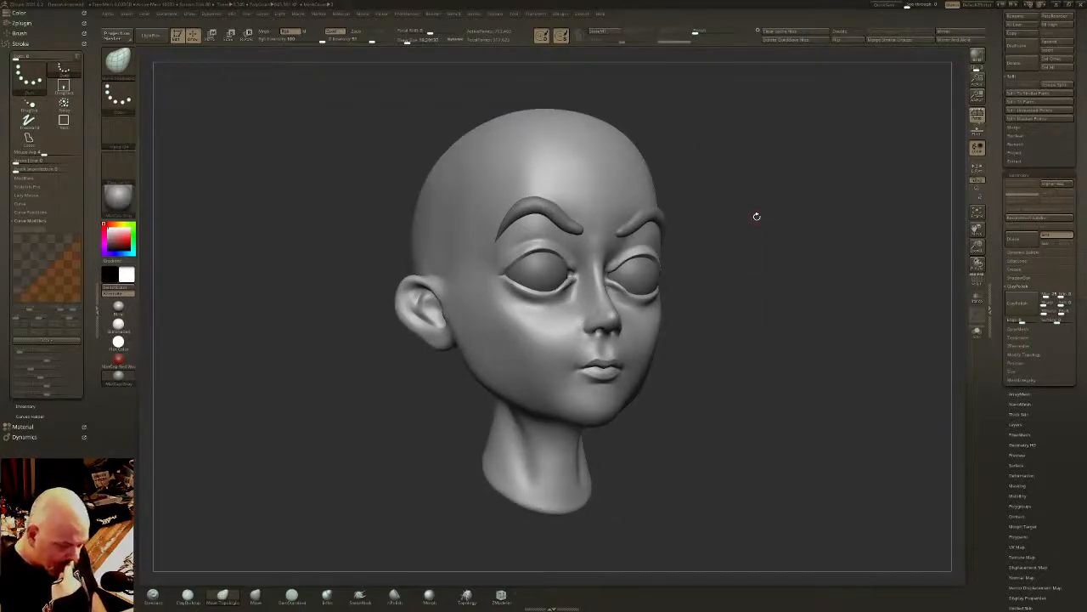
pyautogui.moveTo(757, 216)
pyautogui.keyDown('alt'); pyautogui.mouseDown()
pyautogui.moveTo(759, 246)
pyautogui.moveTo(726, 238)
pyautogui.moveTo(726, 223)
pyautogui.mouseUp(); pyautogui.keyUp('alt')
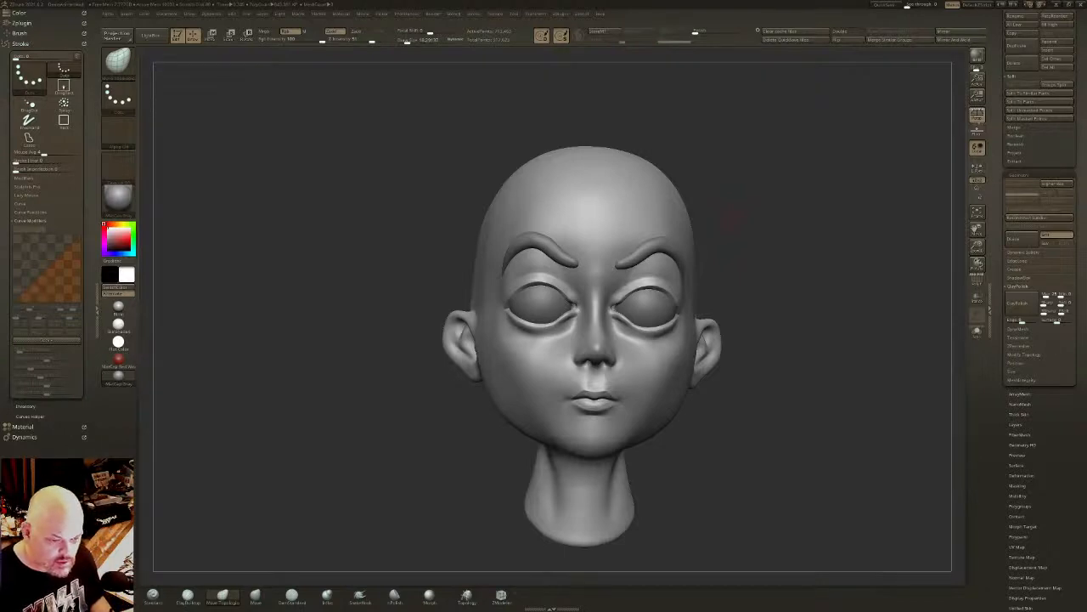
pyautogui.moveTo(735, 214)
pyautogui.mouseDown()
pyautogui.moveTo(744, 270)
pyautogui.moveTo(728, 202)
pyautogui.mouseUp()
pyautogui.moveTo(765, 285); pyautogui.dragTo(535, 242)
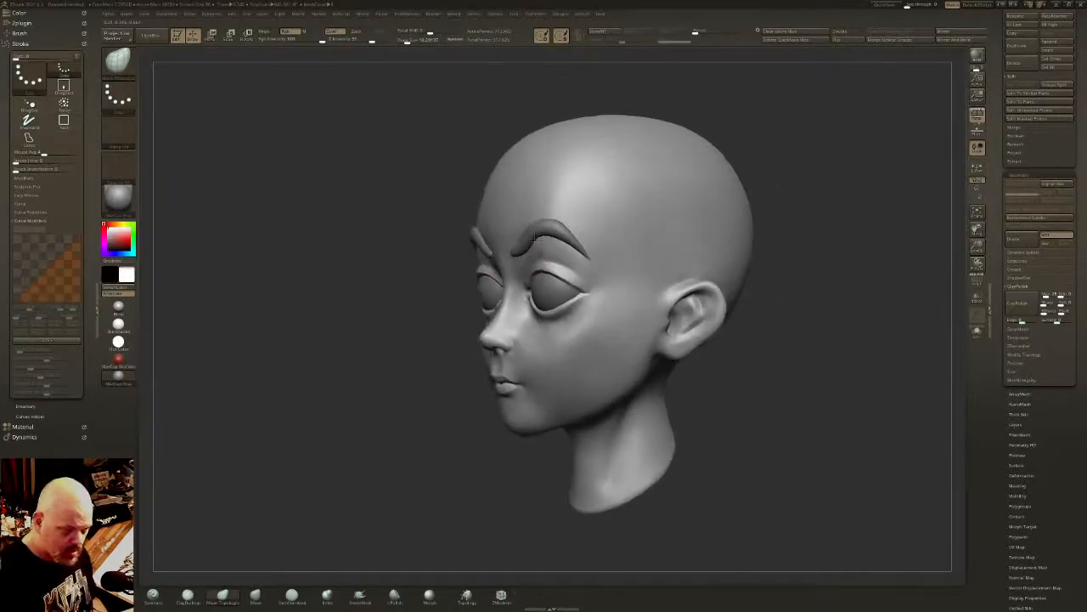
pyautogui.click(255, 594)
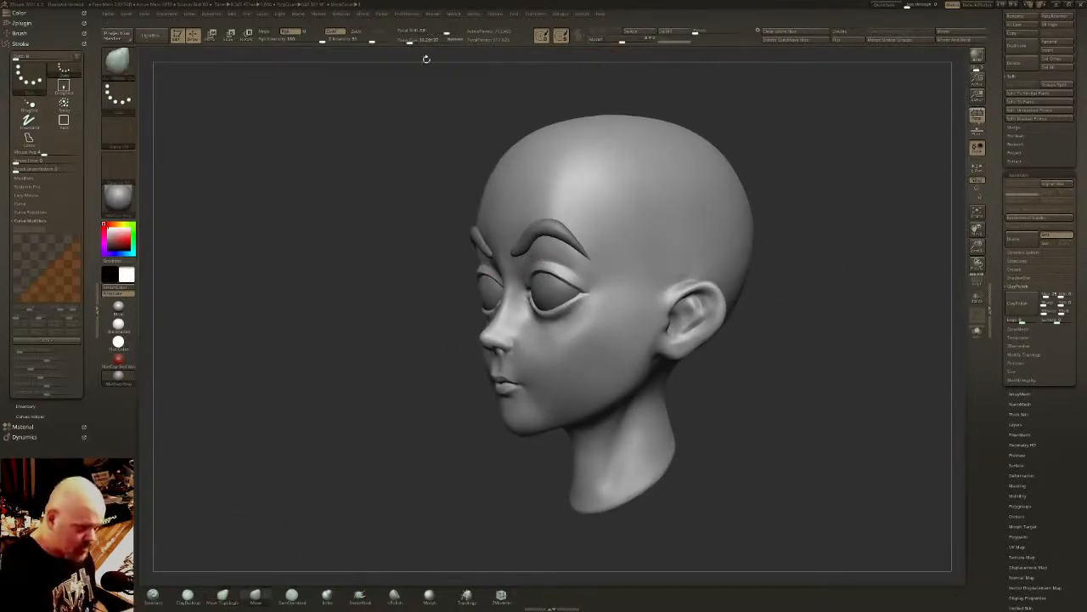
pyautogui.moveTo(418, 41); pyautogui.dragTo(422, 40)
pyautogui.keyDown('shift'); pyautogui.moveTo(589, 241); pyautogui.dragTo(589, 209, button='right'); pyautogui.keyUp('shift')
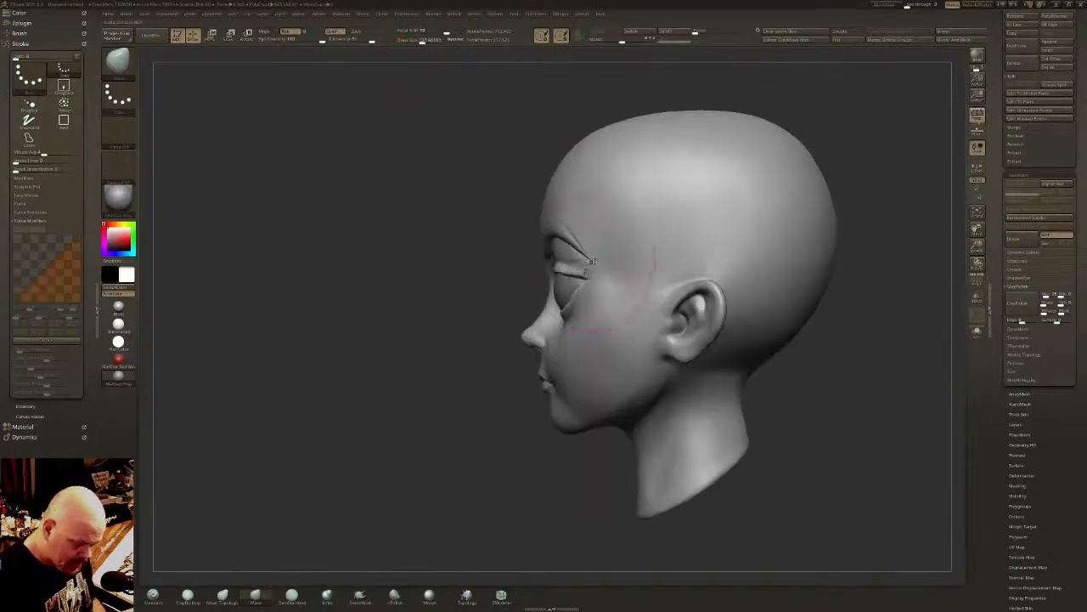
pyautogui.keyDown('shift'); pyautogui.moveTo(588, 274); pyautogui.dragTo(643, 246, button='right'); pyautogui.keyUp('shift')
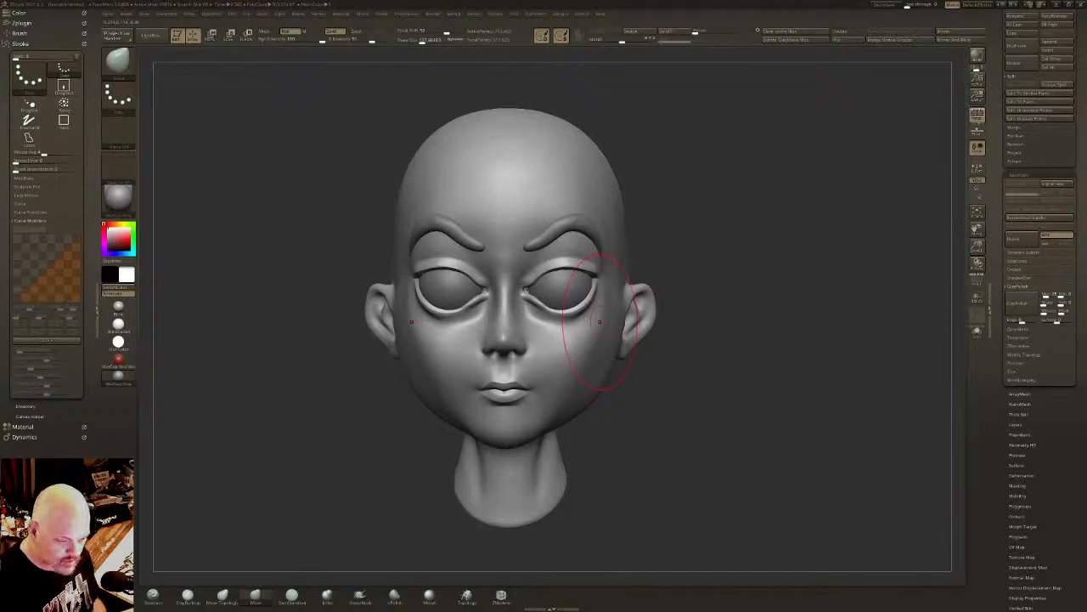
# - Reshape the lower eyelids from the front with a smaller Move brush and compare the result using Switch Geometry
pyautogui.moveTo(424, 41); pyautogui.dragTo(417, 41)
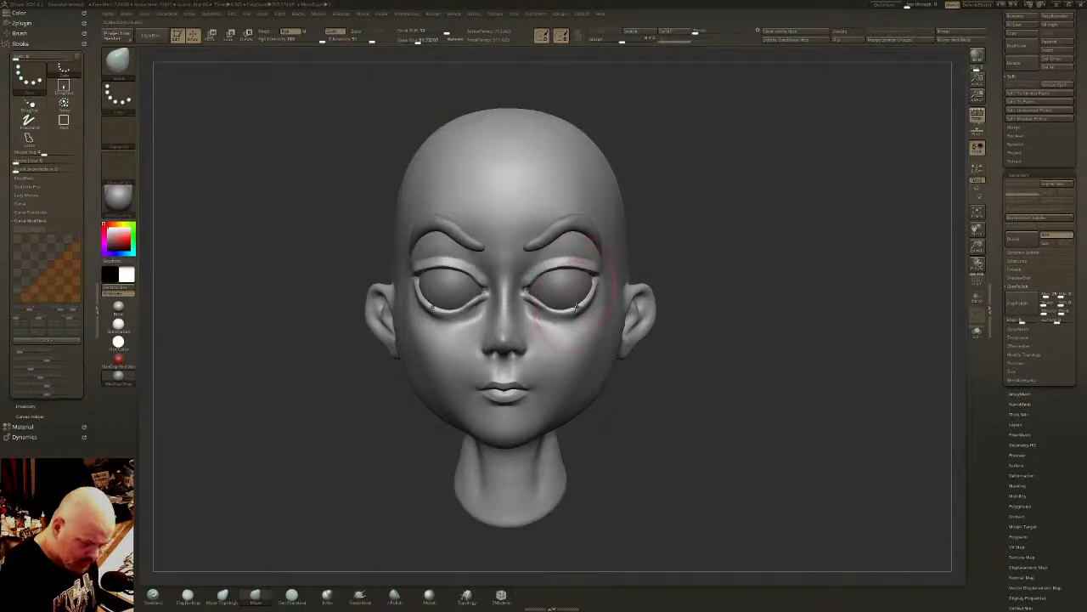
pyautogui.moveTo(576, 307)
pyautogui.mouseDown(button='right')
pyautogui.moveTo(589, 299)
pyautogui.moveTo(546, 314)
pyautogui.moveTo(563, 312)
pyautogui.moveTo(567, 268)
pyautogui.mouseUp(button='right')
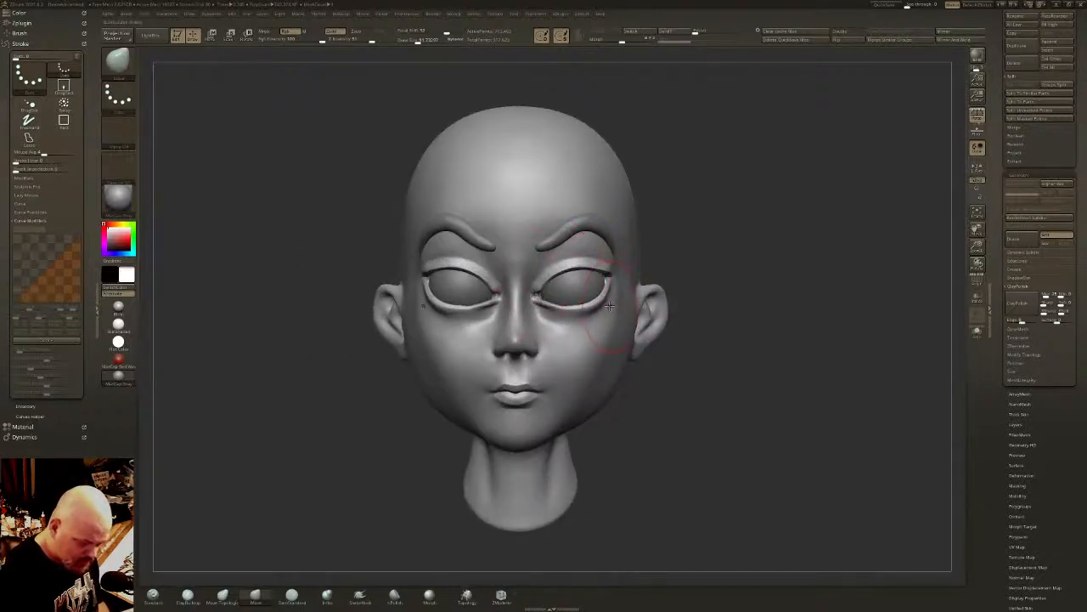
pyautogui.moveTo(609, 306)
pyautogui.mouseDown(button='right')
pyautogui.moveTo(633, 295)
pyautogui.moveTo(574, 285)
pyautogui.mouseUp(button='right')
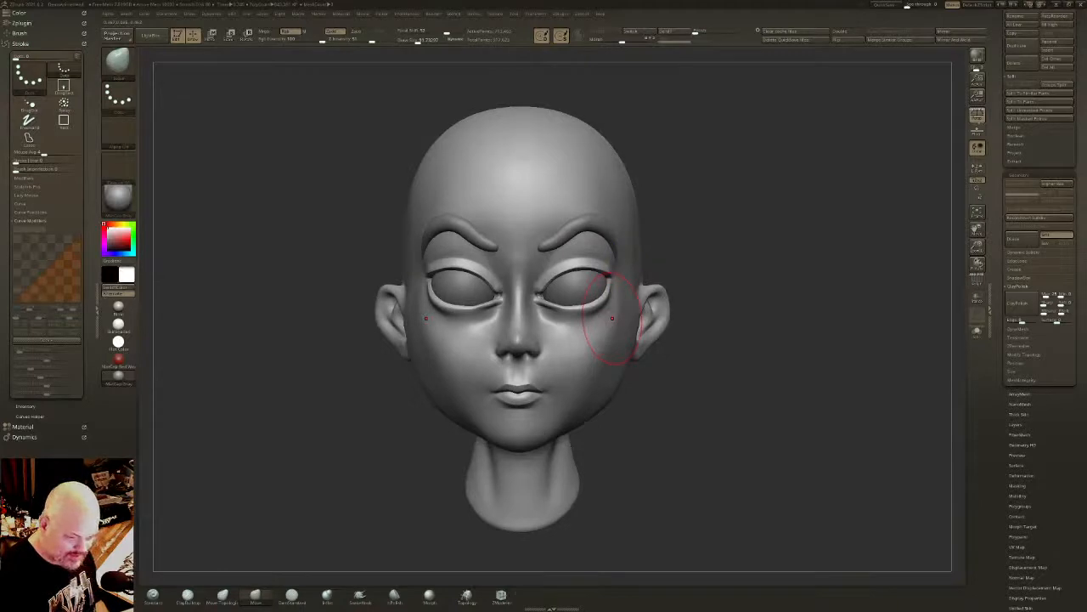
pyautogui.moveTo(604, 300); pyautogui.dragTo(570, 312)
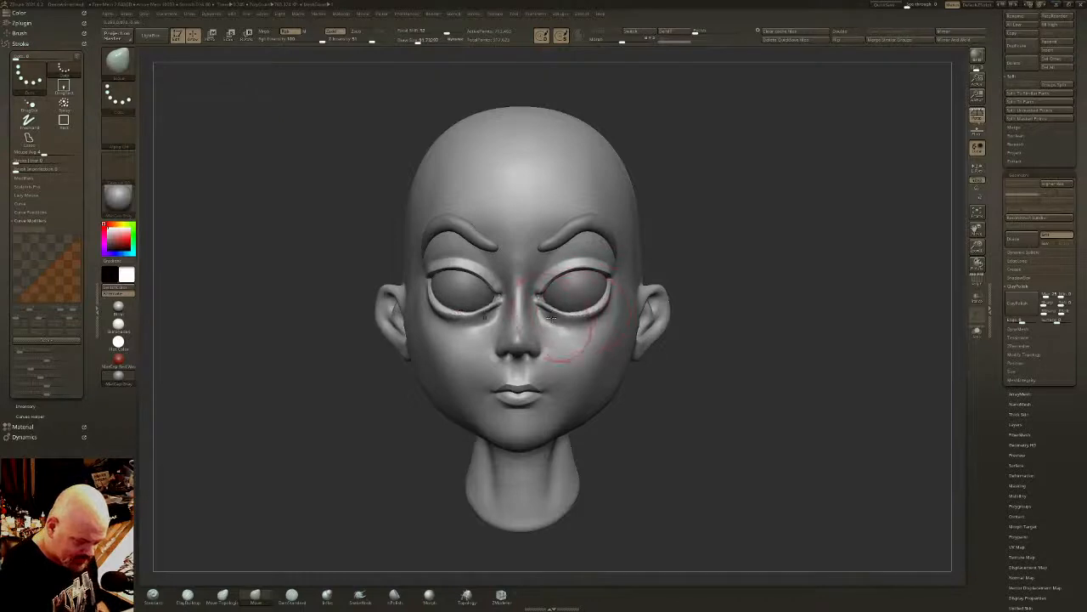
pyautogui.click(637, 32)
pyautogui.click(638, 34)
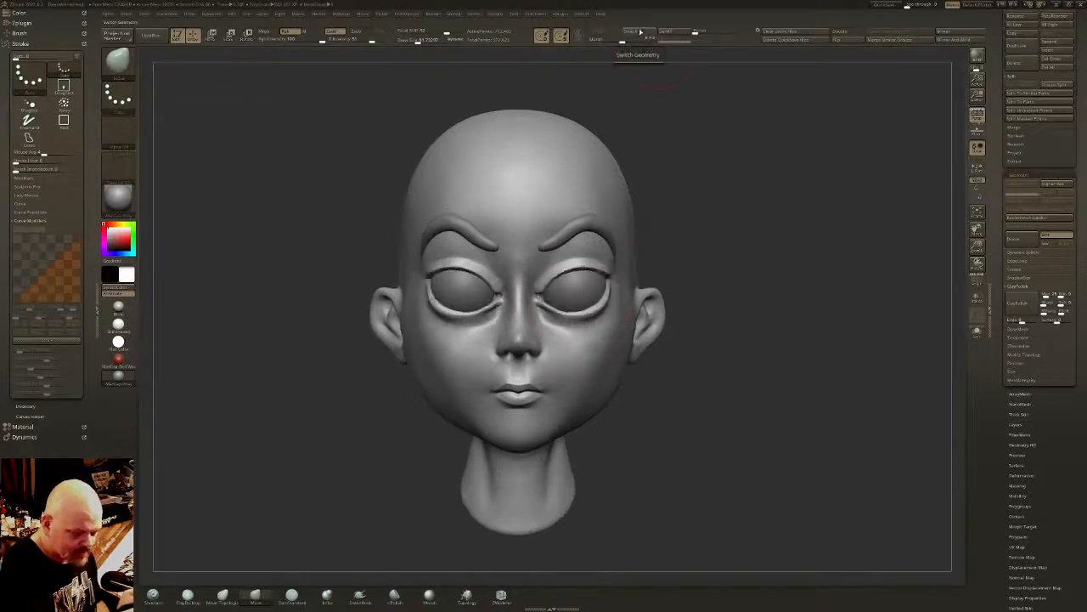
# - Refine the outer contour of the temples and cheeks from the front by smoothing and moving the surface
pyautogui.moveTo(730, 212); pyautogui.dragTo(765, 228)
pyautogui.keyDown('shift'); pyautogui.moveTo(626, 232); pyautogui.dragTo(631, 253); pyautogui.keyUp('shift')
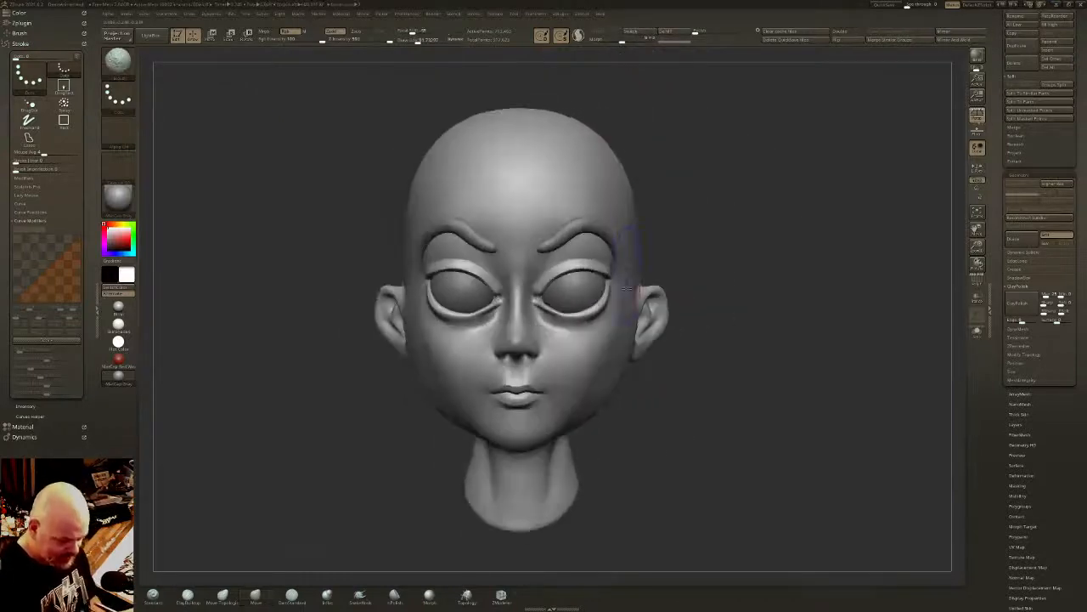
pyautogui.keyDown('alt'); pyautogui.moveTo(640, 340); pyautogui.dragTo(638, 364); pyautogui.keyUp('alt')
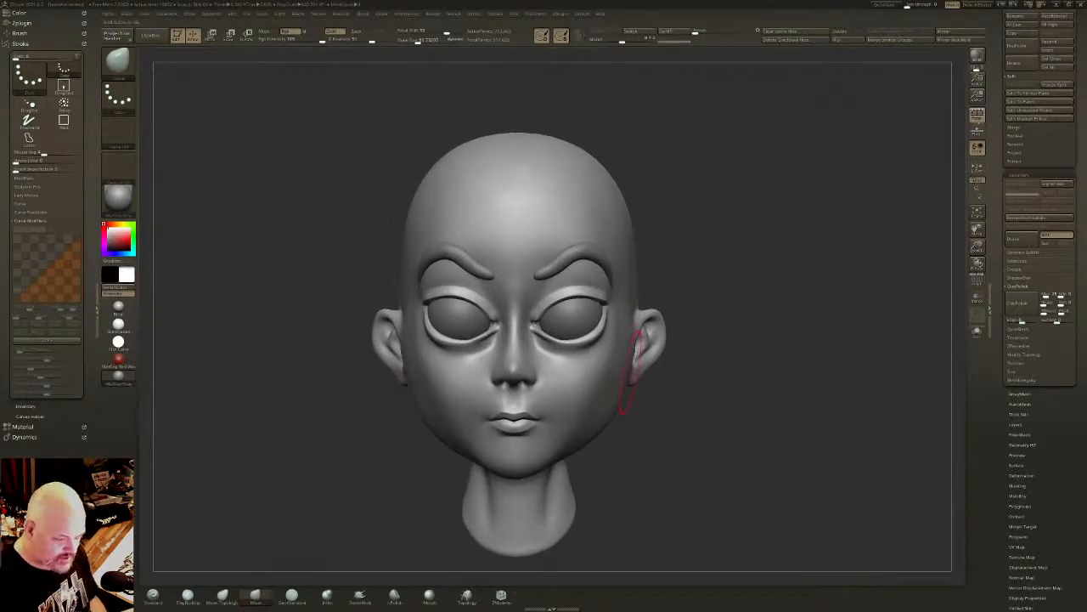
pyautogui.moveTo(546, 376)
pyautogui.keyDown('alt'); pyautogui.mouseDown(button='right')
pyautogui.moveTo(515, 394)
pyautogui.moveTo(531, 318)
pyautogui.mouseUp(button='right'); pyautogui.keyUp('alt')
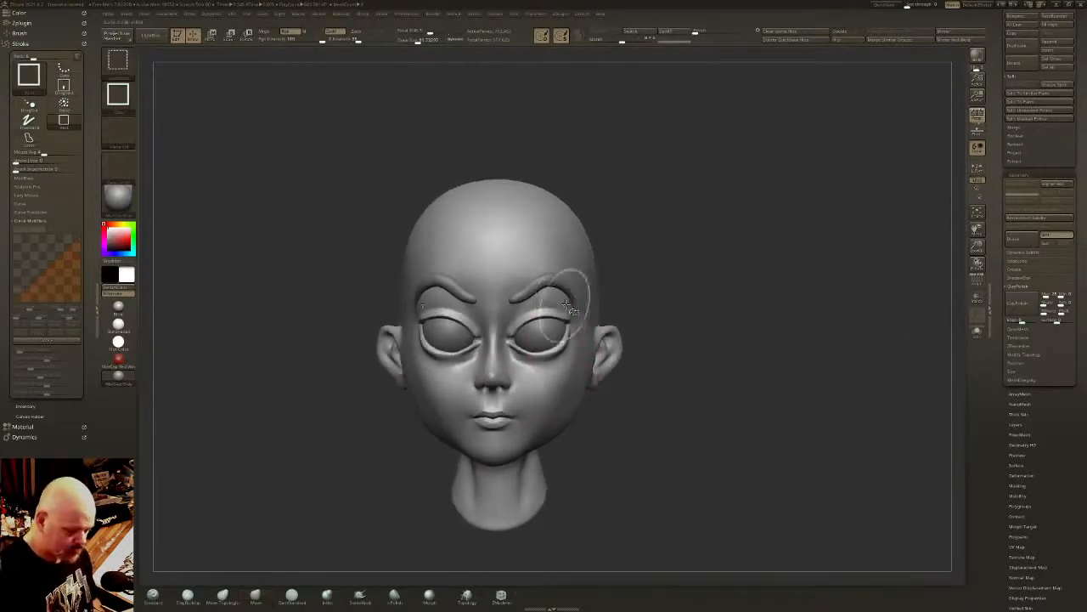
# - Try to mark the hair area on the side of the head with mask strokes using a smaller brush
pyautogui.moveTo(629, 220); pyautogui.dragTo(546, 204, button='right')
pyautogui.click(418, 40)
pyautogui.moveTo(418, 41); pyautogui.dragTo(411, 41)
pyautogui.moveTo(595, 267)
pyautogui.keyDown('alt'); pyautogui.mouseDown(button='right')
pyautogui.moveTo(570, 279)
pyautogui.moveTo(552, 266)
pyautogui.mouseUp(button='right'); pyautogui.keyUp('alt')
pyautogui.moveTo(614, 304)
pyautogui.keyDown('ctrl'); pyautogui.mouseDown()
pyautogui.moveTo(562, 234)
pyautogui.moveTo(668, 289)
pyautogui.mouseUp(); pyautogui.keyUp('ctrl')
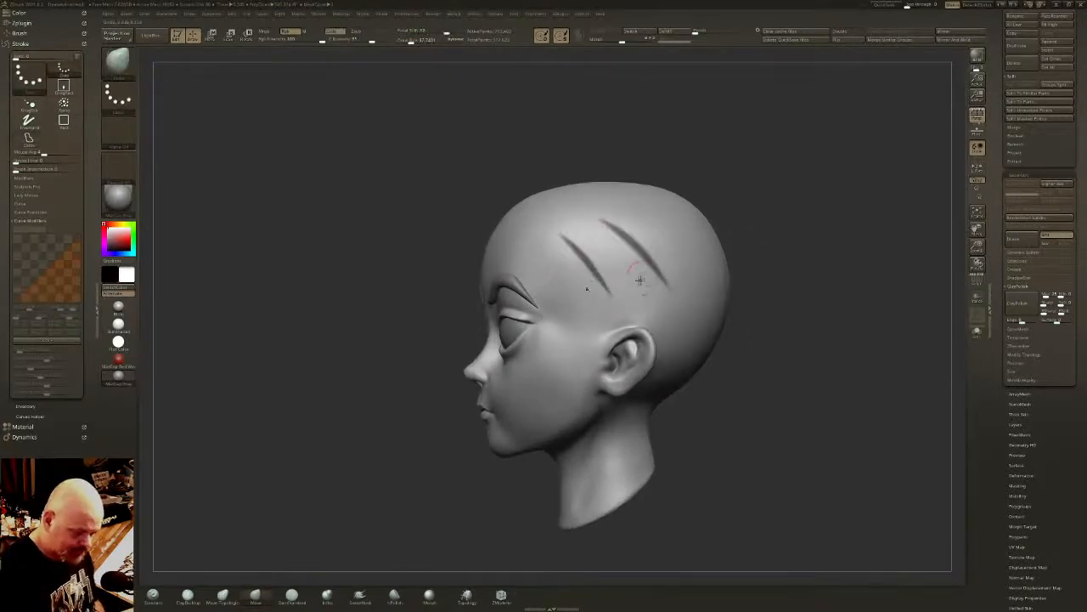
pyautogui.moveTo(641, 279)
pyautogui.keyDown('shift'); pyautogui.mouseDown(button='right')
pyautogui.moveTo(665, 274)
pyautogui.moveTo(595, 234)
pyautogui.mouseUp(button='right'); pyautogui.keyUp('shift')
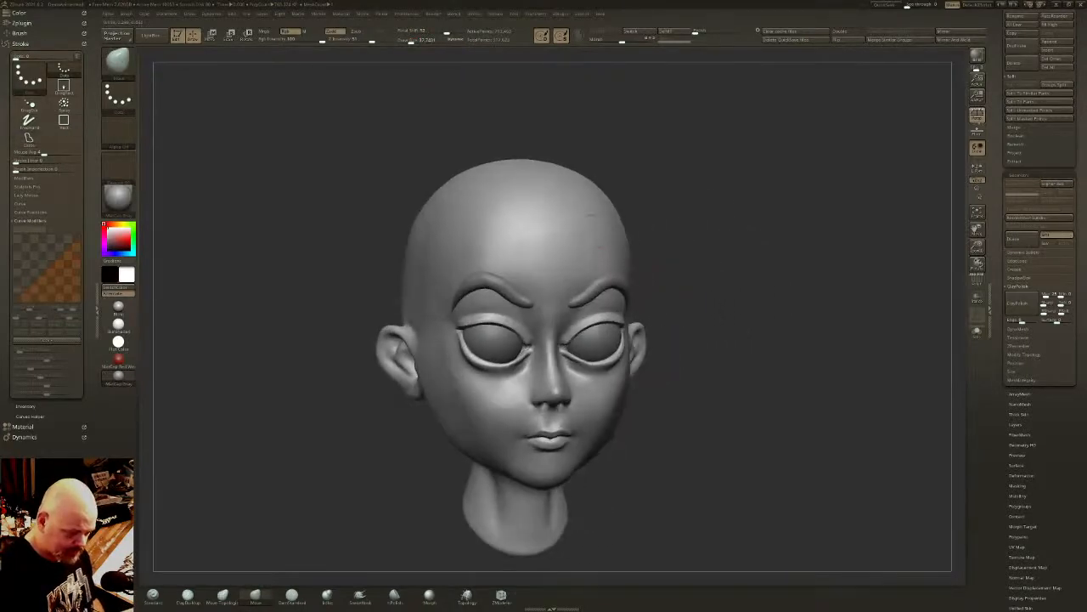
pyautogui.moveTo(589, 214)
pyautogui.keyDown('ctrl'); pyautogui.mouseDown()
pyautogui.moveTo(446, 177)
pyautogui.moveTo(518, 231)
pyautogui.moveTo(609, 206)
pyautogui.moveTo(570, 197)
pyautogui.moveTo(550, 217)
pyautogui.moveTo(416, 220)
pyautogui.moveTo(684, 165)
pyautogui.moveTo(607, 180)
pyautogui.mouseUp(); pyautogui.keyUp('ctrl')
pyautogui.hotkey('ctrl', 'z')
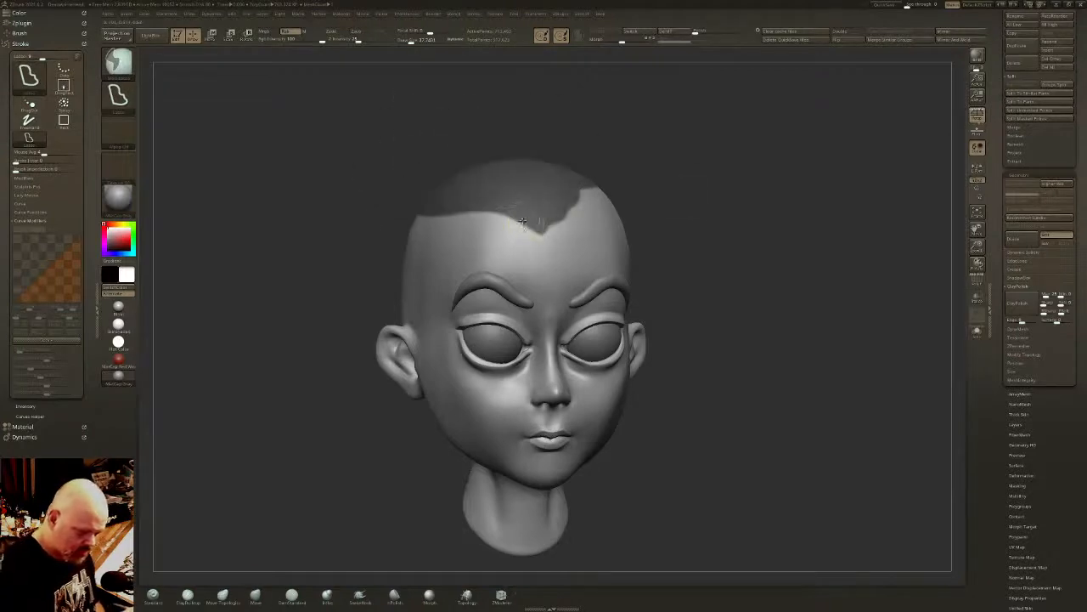
# - Mask the scalp with the lasso, shaping a pointed forehead hairline and a curved temple edge running down to the ear
pyautogui.moveTo(519, 216)
pyautogui.keyDown('ctrl'); pyautogui.mouseDown()
pyautogui.moveTo(447, 233)
pyautogui.moveTo(365, 89)
pyautogui.moveTo(408, 93)
pyautogui.mouseUp(); pyautogui.keyUp('ctrl')
pyautogui.moveTo(407, 111); pyautogui.dragTo(543, 153)
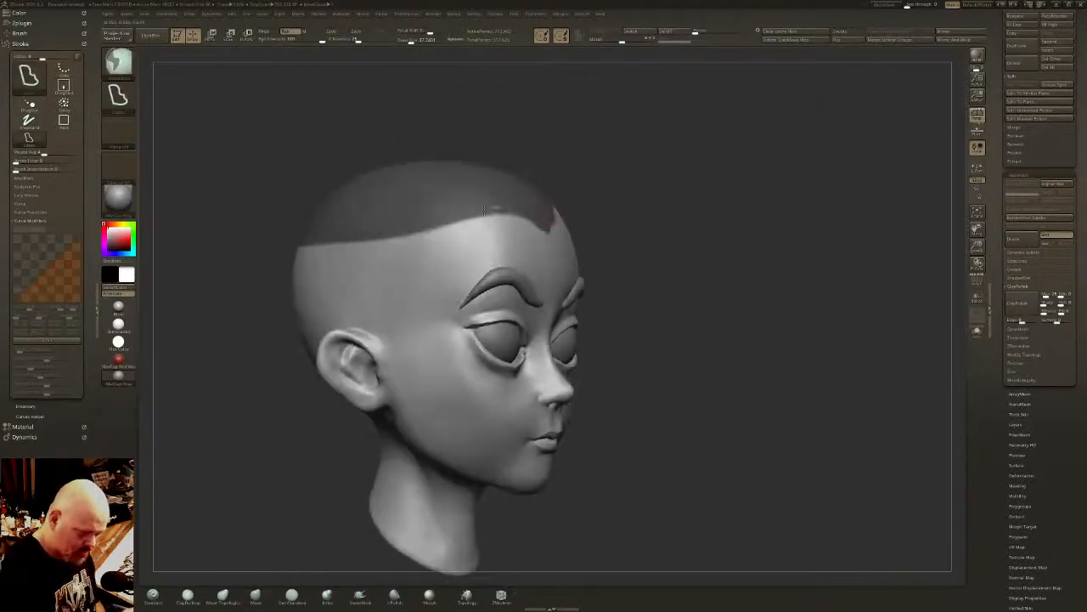
pyautogui.moveTo(484, 211)
pyautogui.keyDown('ctrl'); pyautogui.mouseDown()
pyautogui.moveTo(404, 223)
pyautogui.moveTo(204, 221)
pyautogui.moveTo(515, 164)
pyautogui.mouseUp(); pyautogui.keyUp('ctrl')
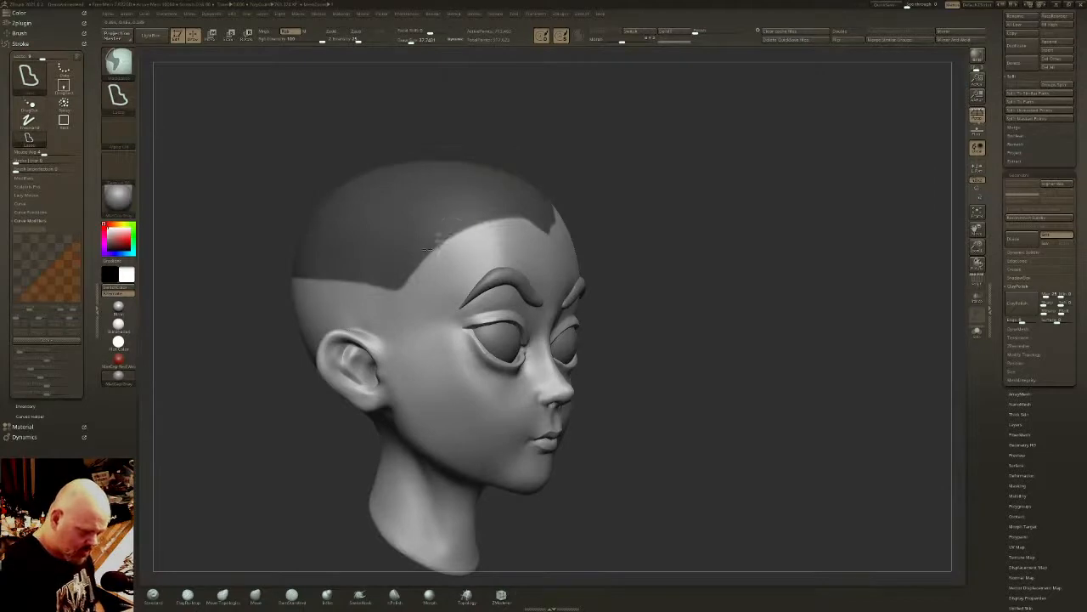
pyautogui.keyDown('ctrl'); pyautogui.moveTo(427, 249); pyautogui.dragTo(255, 241); pyautogui.keyUp('ctrl')
pyautogui.hotkey('ctrl', 'w')
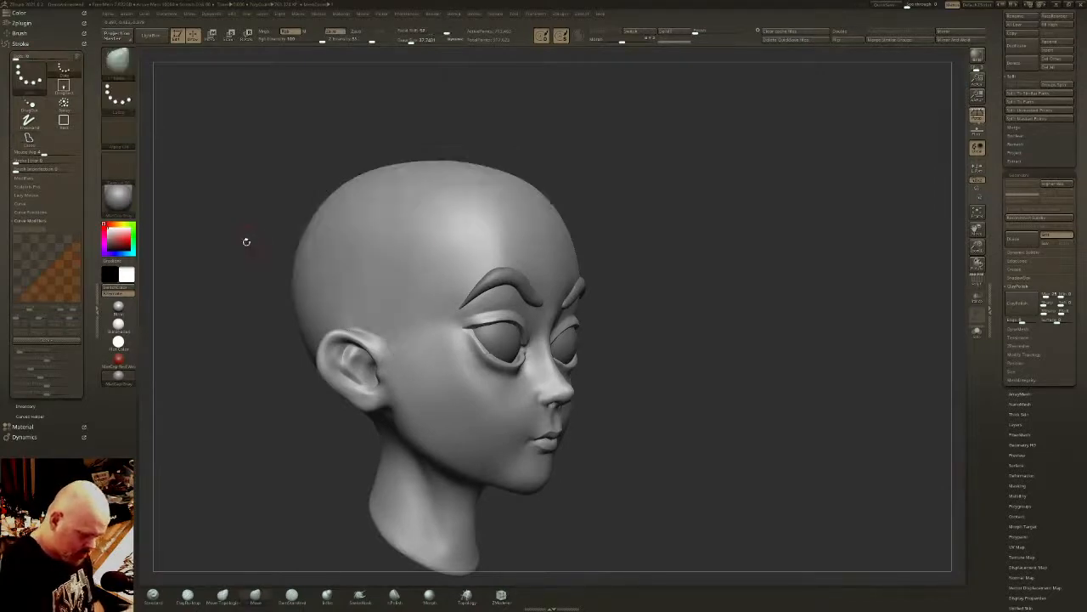
pyautogui.hotkey('ctrl', 'z')
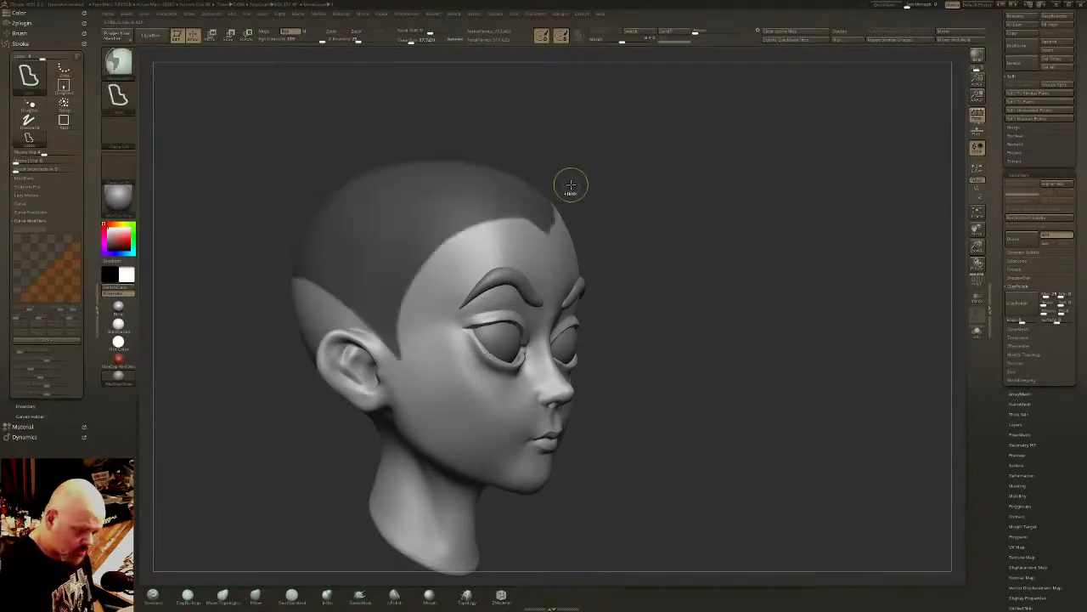
# - Extend the lasso mask over the opposite side of the scalp, following the hairline above the ear towards the back
pyautogui.moveTo(459, 231)
pyautogui.keyDown('ctrl'); pyautogui.mouseDown()
pyautogui.moveTo(398, 352)
pyautogui.moveTo(304, 317)
pyautogui.moveTo(223, 236)
pyautogui.mouseUp(); pyautogui.keyUp('ctrl')
pyautogui.moveTo(493, 107); pyautogui.dragTo(254, 115)
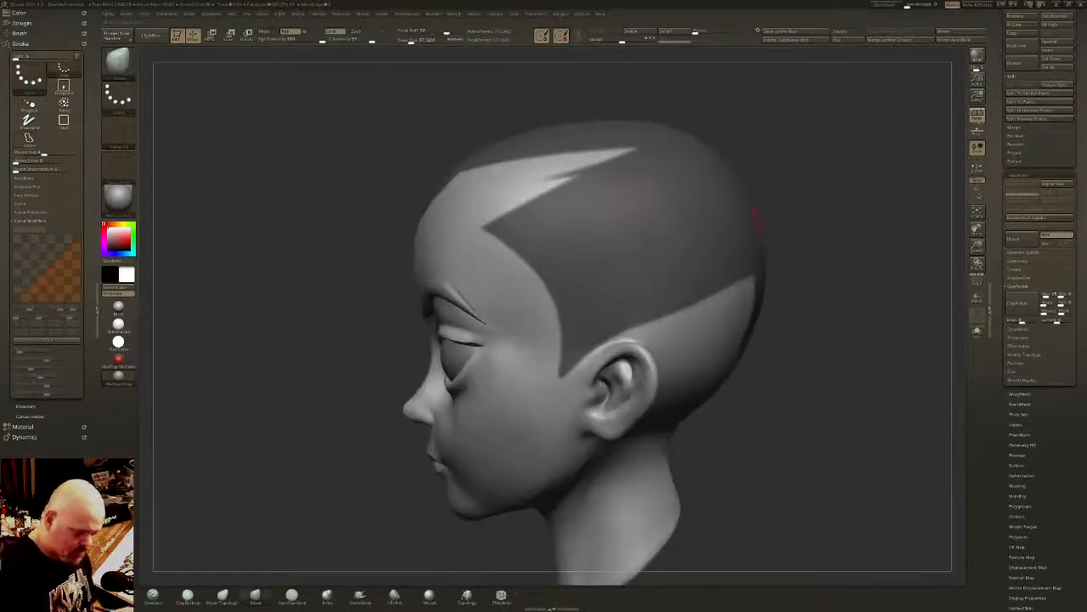
pyautogui.moveTo(732, 252)
pyautogui.mouseDown(button='right')
pyautogui.moveTo(769, 261)
pyautogui.moveTo(685, 271)
pyautogui.moveTo(790, 227)
pyautogui.moveTo(742, 232)
pyautogui.moveTo(789, 239)
pyautogui.mouseUp(button='right')
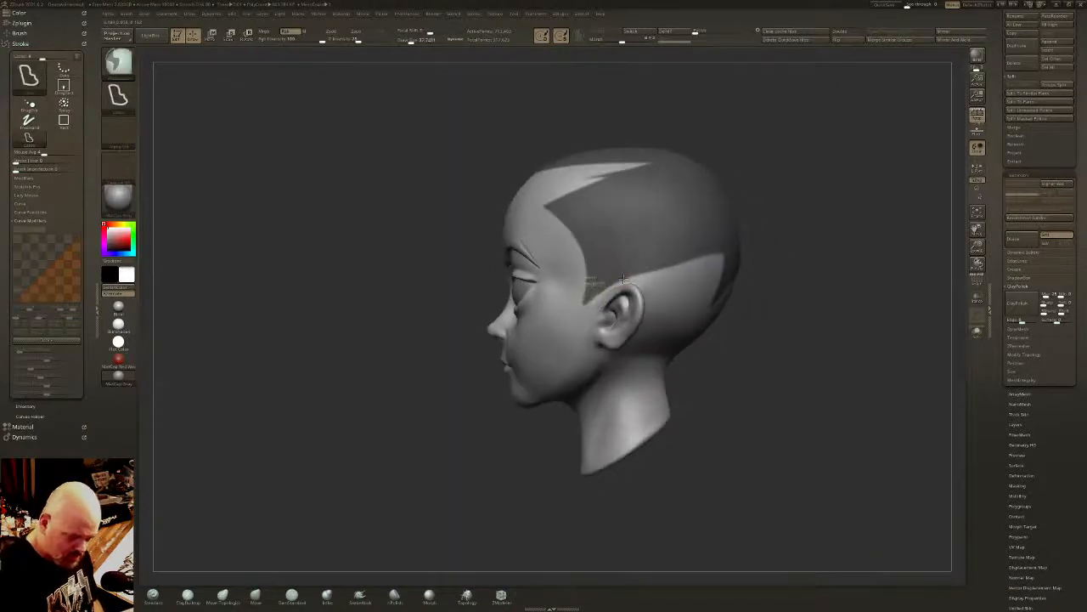
pyautogui.moveTo(640, 280)
pyautogui.keyDown('ctrl'); pyautogui.mouseDown()
pyautogui.moveTo(650, 298)
pyautogui.moveTo(629, 355)
pyautogui.moveTo(767, 329)
pyautogui.moveTo(724, 180)
pyautogui.moveTo(715, 184)
pyautogui.mouseUp(); pyautogui.keyUp('ctrl')
pyautogui.moveTo(712, 258)
pyautogui.keyDown('shift'); pyautogui.mouseDown(button='right')
pyautogui.moveTo(762, 267)
pyautogui.moveTo(674, 316)
pyautogui.mouseUp(button='right'); pyautogui.keyUp('shift')
pyautogui.moveTo(712, 236); pyautogui.dragTo(663, 228, button='right')
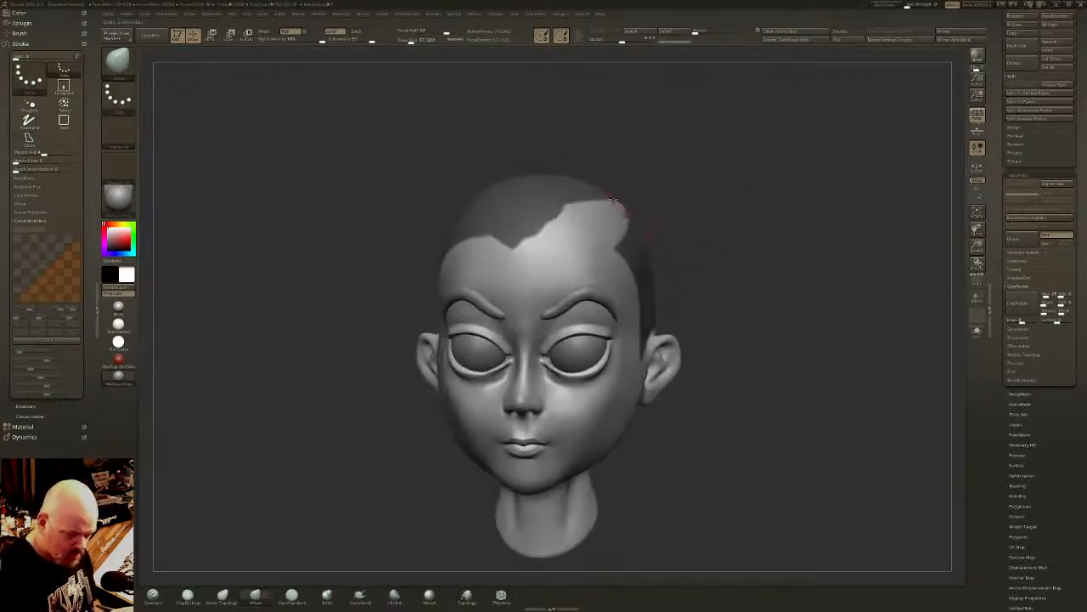
# - Fill the unmasked patch above the forehead with the lasso to even out the front hairline
pyautogui.moveTo(613, 202); pyautogui.dragTo(566, 232, button='right')
pyautogui.moveTo(595, 240)
pyautogui.keyDown('ctrl'); pyautogui.mouseDown()
pyautogui.moveTo(497, 208)
pyautogui.moveTo(671, 180)
pyautogui.moveTo(692, 208)
pyautogui.moveTo(643, 218)
pyautogui.mouseUp(); pyautogui.keyUp('ctrl')
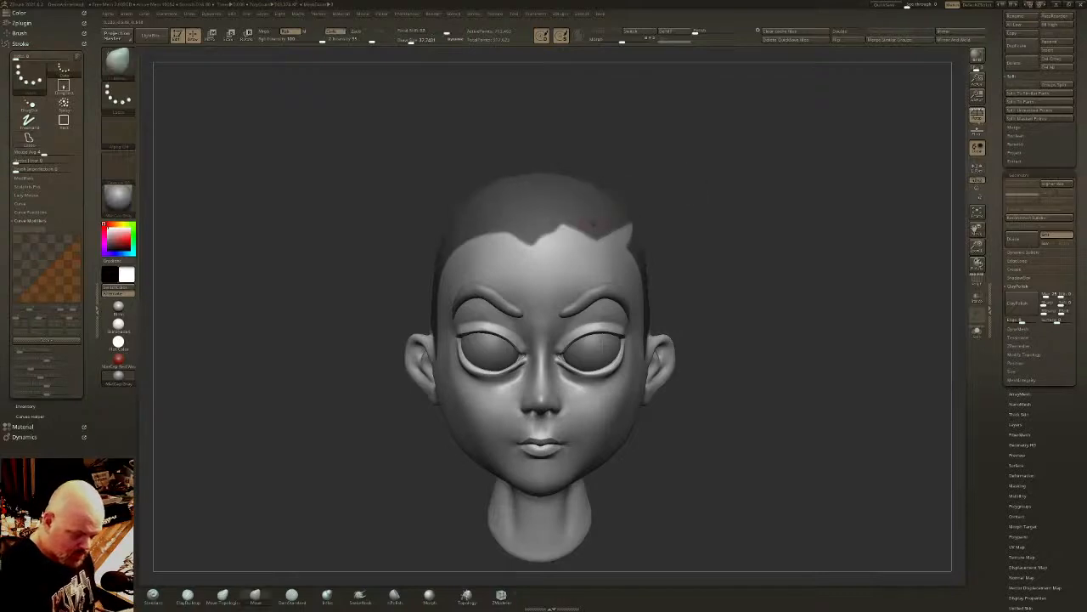
pyautogui.moveTo(577, 225); pyautogui.dragTo(591, 235, button='right')
pyautogui.moveTo(594, 239)
pyautogui.keyDown('ctrl'); pyautogui.keyDown('alt'); pyautogui.mouseDown()
pyautogui.moveTo(518, 227)
pyautogui.moveTo(483, 260)
pyautogui.moveTo(587, 248)
pyautogui.moveTo(457, 234)
pyautogui.moveTo(620, 194)
pyautogui.moveTo(638, 218)
pyautogui.mouseUp(); pyautogui.keyUp('alt'); pyautogui.keyUp('ctrl')
pyautogui.moveTo(705, 219)
pyautogui.mouseDown(button='right')
pyautogui.moveTo(659, 206)
pyautogui.moveTo(657, 220)
pyautogui.mouseUp(button='right')
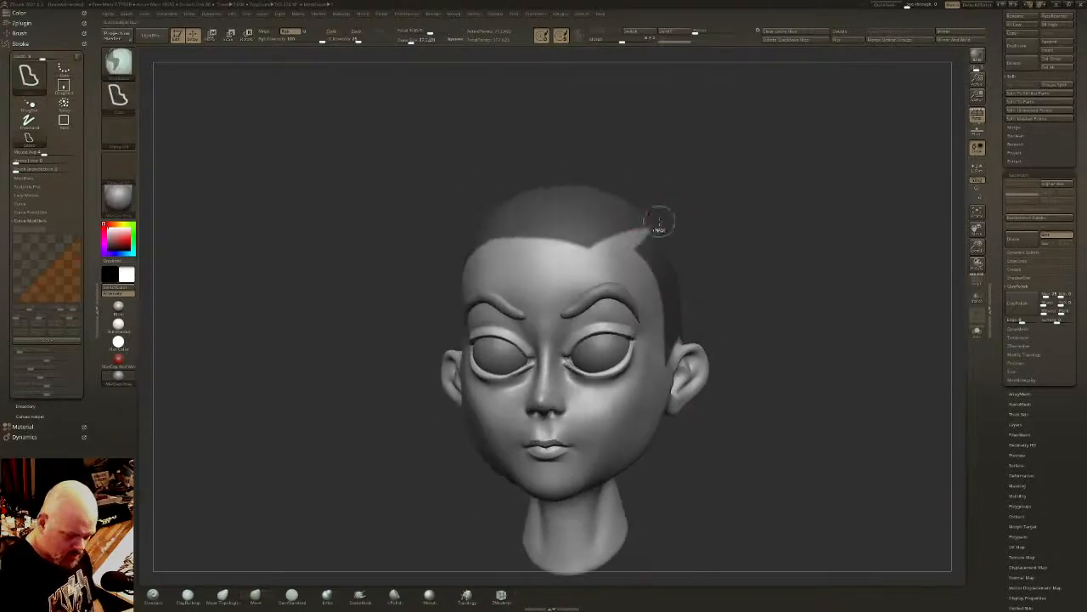
# - Mask the remaining gaps at the upper temple and the back of the head to complete the hair area
pyautogui.moveTo(609, 255)
pyautogui.keyDown('ctrl'); pyautogui.mouseDown()
pyautogui.moveTo(652, 265)
pyautogui.moveTo(729, 229)
pyautogui.mouseUp(); pyautogui.keyUp('ctrl')
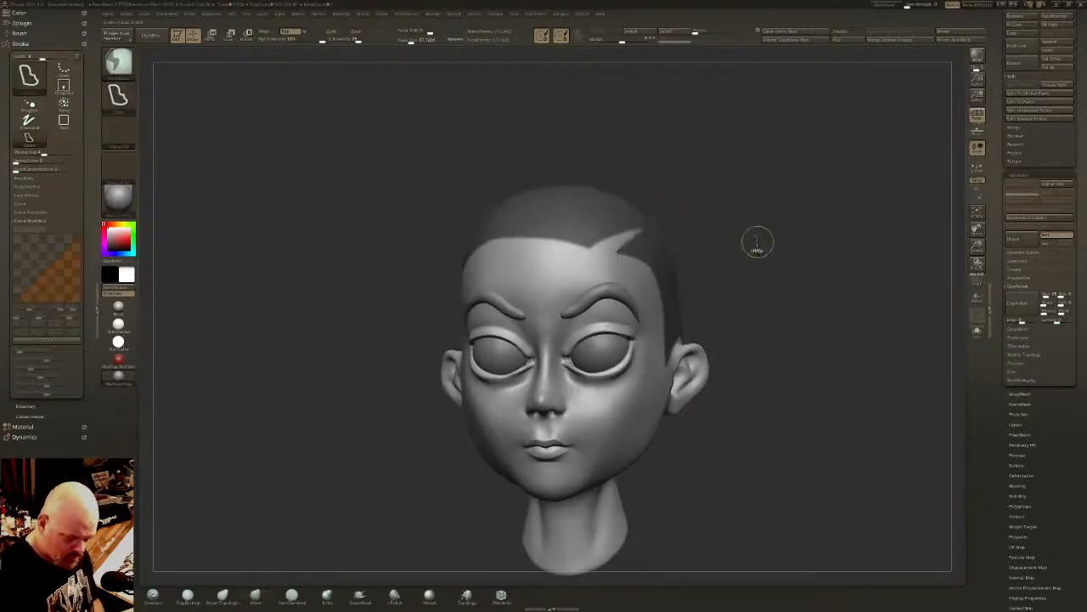
pyautogui.keyDown('ctrl'); pyautogui.moveTo(607, 255); pyautogui.dragTo(686, 269); pyautogui.keyUp('ctrl')
pyautogui.moveTo(781, 240); pyautogui.dragTo(755, 261, button='right')
pyautogui.moveTo(840, 277)
pyautogui.mouseDown(button='right')
pyautogui.moveTo(831, 281)
pyautogui.moveTo(878, 233)
pyautogui.mouseUp(button='right')
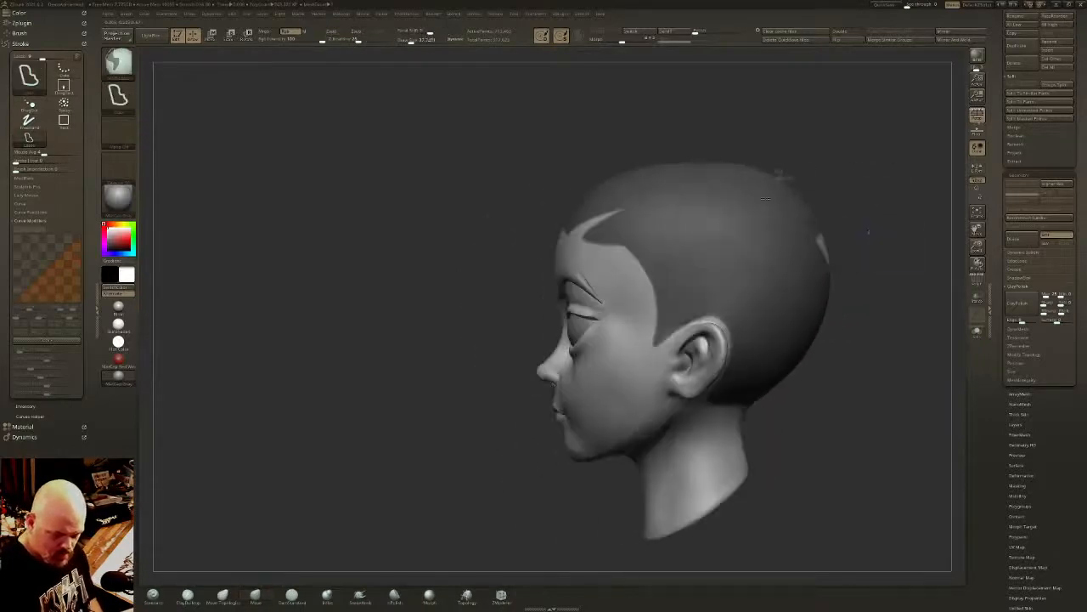
pyautogui.keyDown('ctrl'); pyautogui.moveTo(782, 175); pyautogui.dragTo(890, 335); pyautogui.keyUp('ctrl')
pyautogui.moveTo(667, 265)
pyautogui.mouseDown(button='right')
pyautogui.moveTo(690, 263)
pyautogui.moveTo(713, 281)
pyautogui.moveTo(716, 269)
pyautogui.moveTo(685, 286)
pyautogui.mouseUp(button='right')
pyautogui.moveTo(660, 230); pyautogui.dragTo(603, 269, button='right')
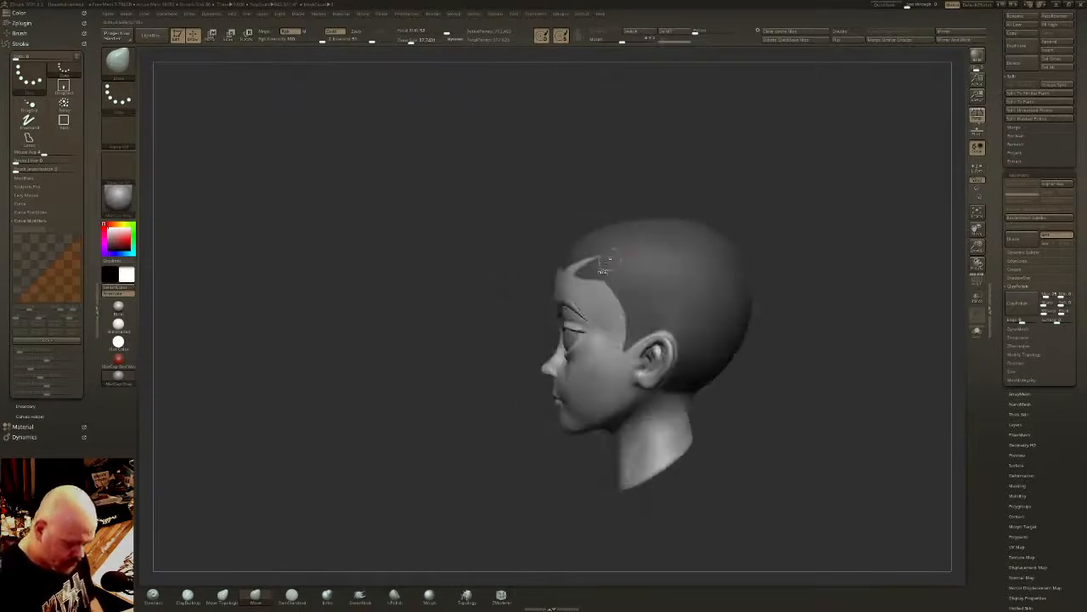
# - Reshape the hairline mask along the forehead and temple in side view into a smoother curve
pyautogui.moveTo(537, 283)
pyautogui.keyDown('ctrl'); pyautogui.mouseDown()
pyautogui.moveTo(626, 287)
pyautogui.moveTo(543, 391)
pyautogui.moveTo(556, 391)
pyautogui.mouseUp(); pyautogui.keyUp('ctrl')
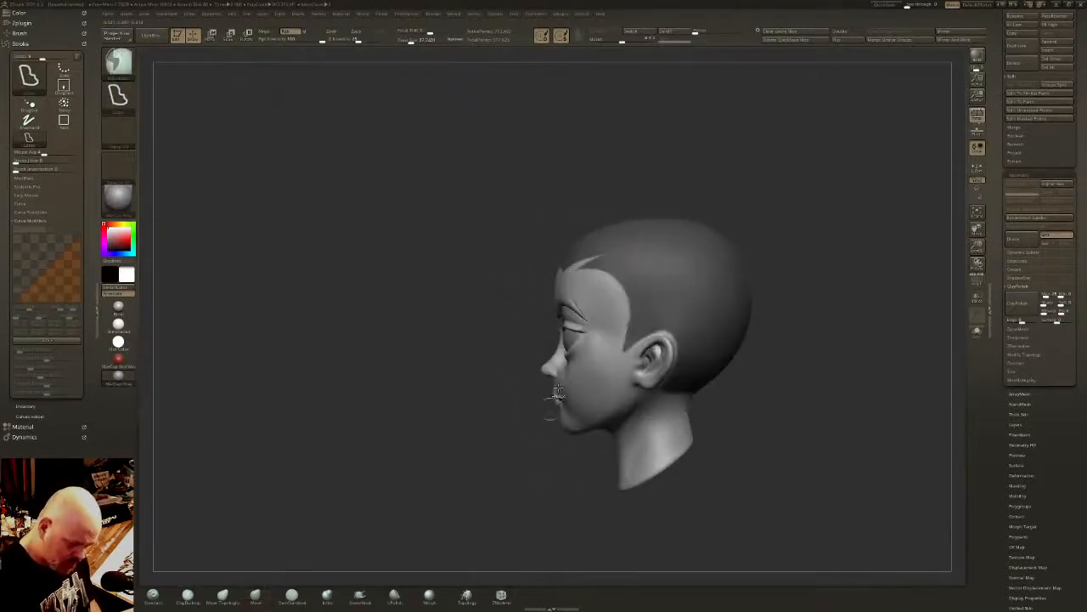
pyautogui.moveTo(537, 287)
pyautogui.keyDown('ctrl'); pyautogui.keyDown('alt'); pyautogui.mouseDown()
pyautogui.moveTo(596, 270)
pyautogui.moveTo(548, 399)
pyautogui.mouseUp(); pyautogui.keyUp('alt'); pyautogui.keyUp('ctrl')
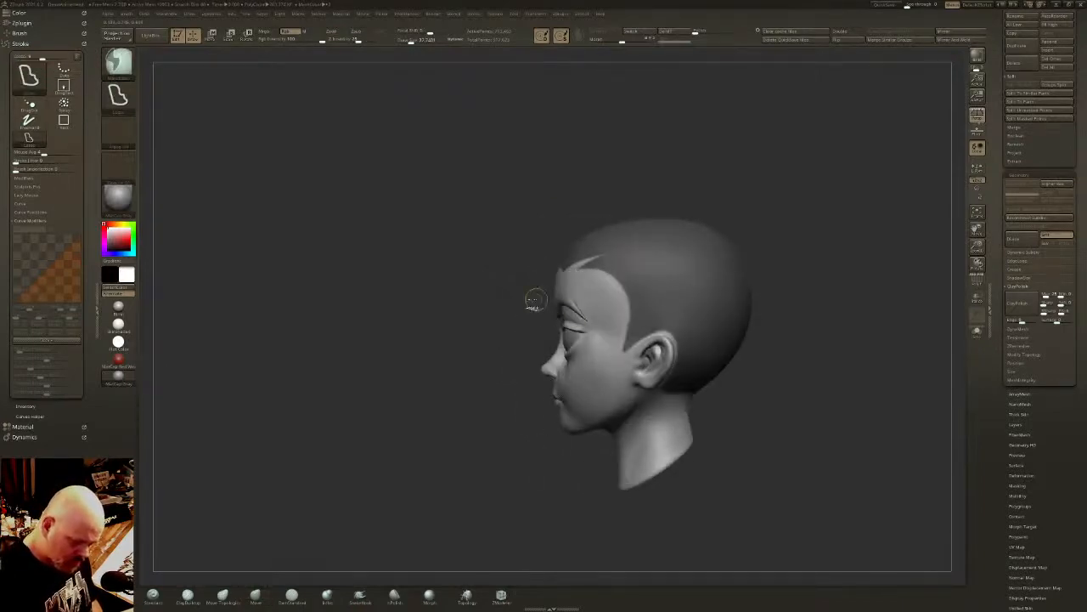
pyautogui.moveTo(531, 293)
pyautogui.keyDown('ctrl'); pyautogui.keyDown('alt'); pyautogui.mouseDown()
pyautogui.moveTo(590, 258)
pyautogui.moveTo(608, 328)
pyautogui.moveTo(593, 330)
pyautogui.mouseUp(); pyautogui.keyUp('alt'); pyautogui.keyUp('ctrl')
pyautogui.moveTo(595, 287); pyautogui.dragTo(683, 274, button='right')
# - Extract the masked scalp area as a hair shell and accept it as a new subtool
pyautogui.press('b')
pyautogui.press('m')
pyautogui.press('v')
pyautogui.moveTo(668, 338)
pyautogui.mouseDown(button='right')
pyautogui.moveTo(703, 350)
pyautogui.moveTo(664, 339)
pyautogui.mouseUp(button='right')
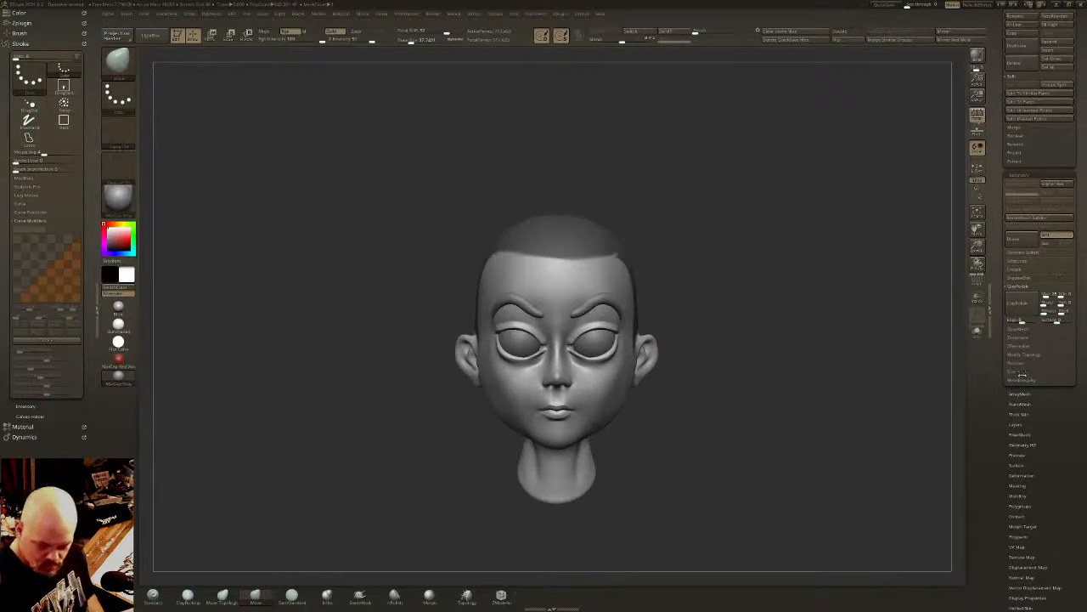
pyautogui.moveTo(1078, 347); pyautogui.dragTo(1080, 405)
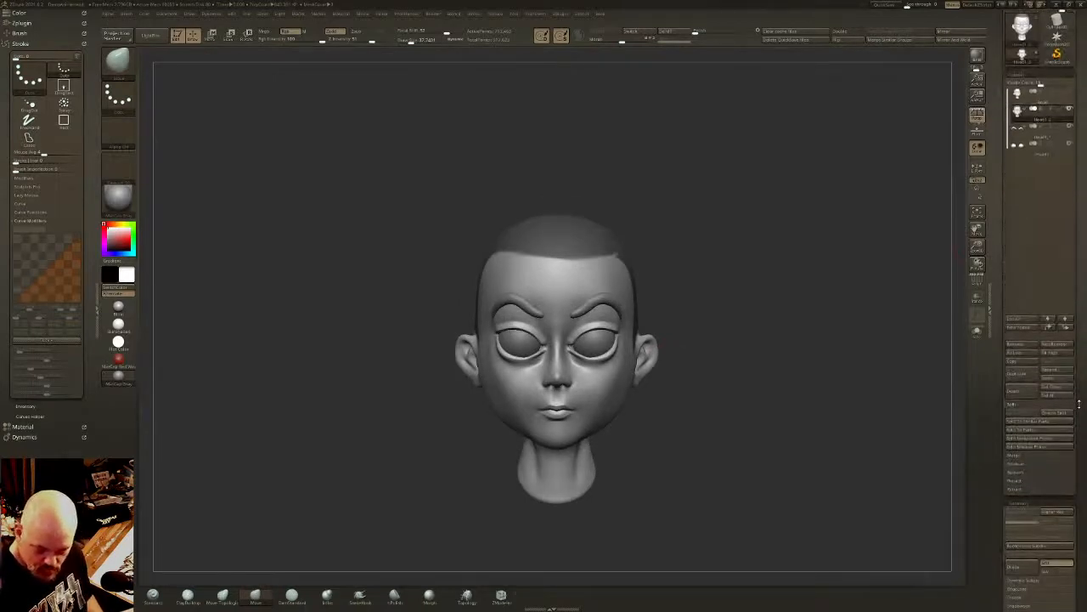
pyautogui.click(1014, 490)
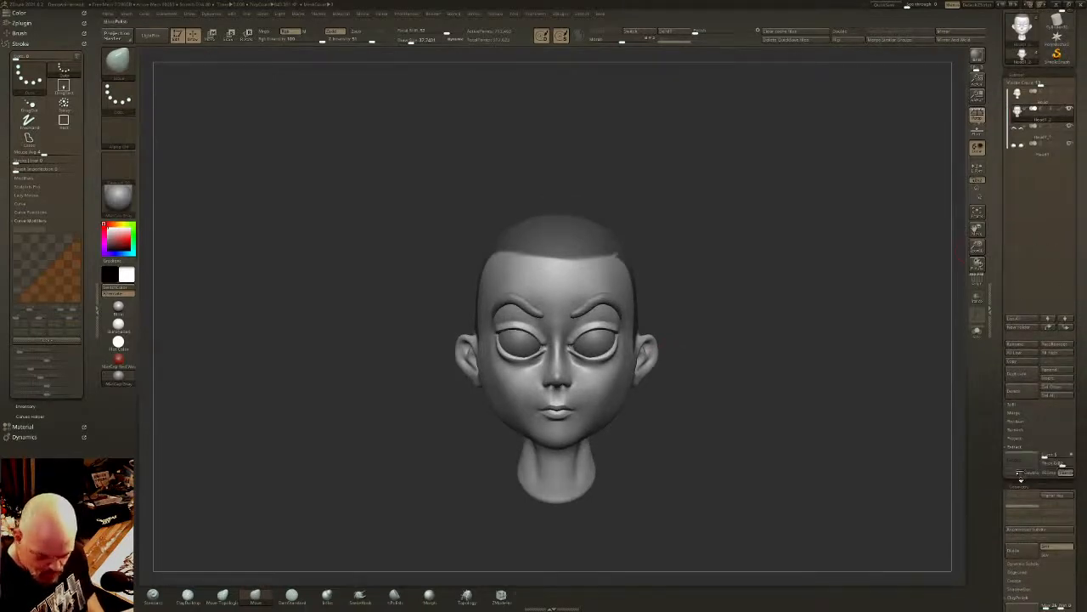
pyautogui.click(1019, 460)
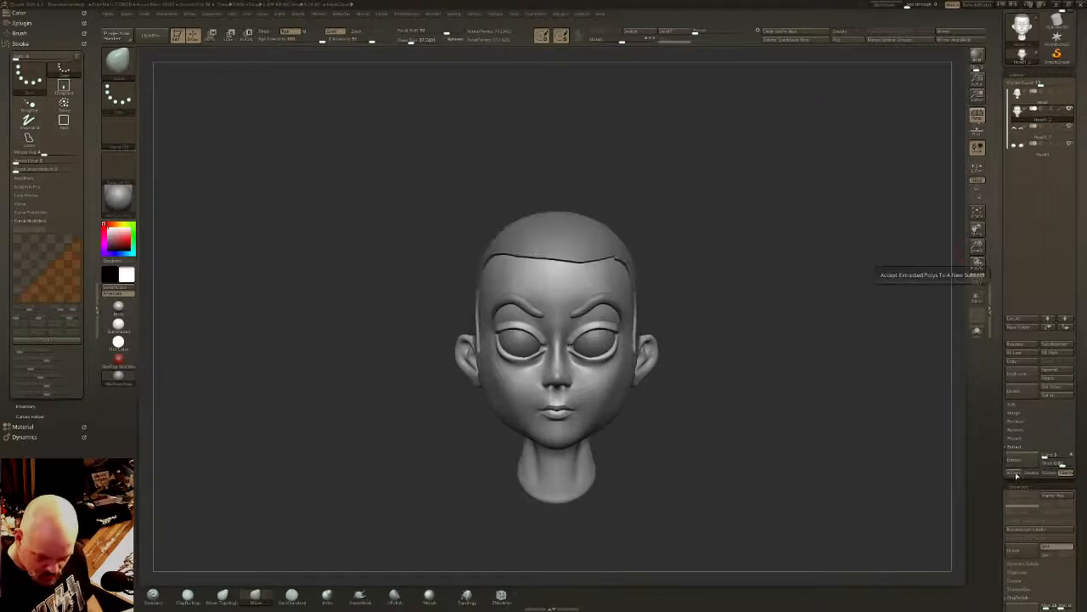
pyautogui.click(1019, 473)
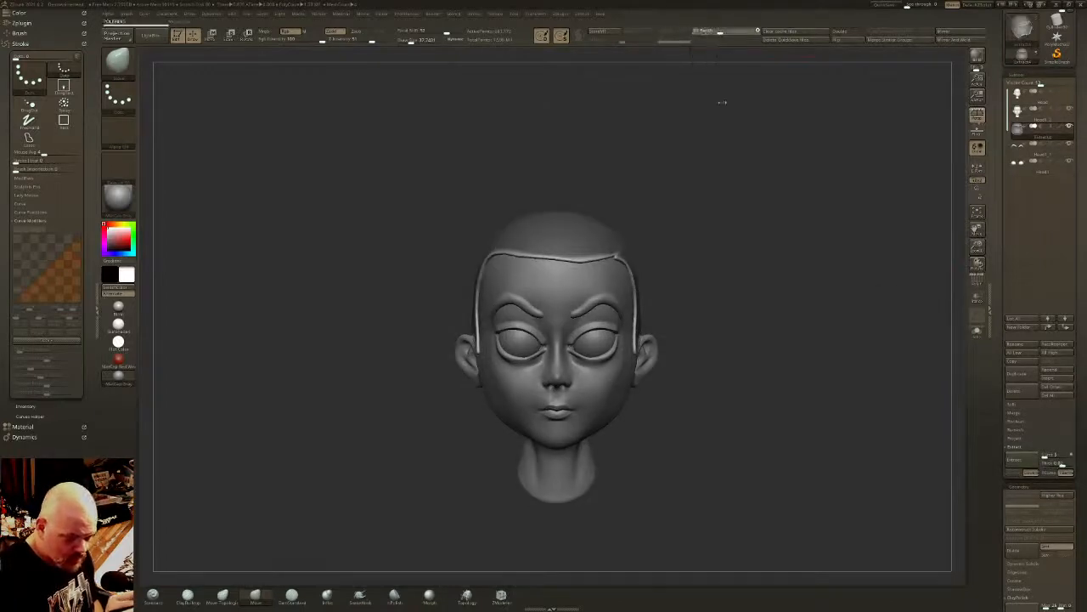
# - Clear the mask on the extracted hair shell and thicken the shell outward from the scalp
pyautogui.keyDown('ctrl'); pyautogui.keyDown('shift'); pyautogui.click(616, 249); pyautogui.keyUp('shift'); pyautogui.keyUp('ctrl')
pyautogui.keyDown('ctrl'); pyautogui.click(713, 258); pyautogui.keyUp('ctrl')
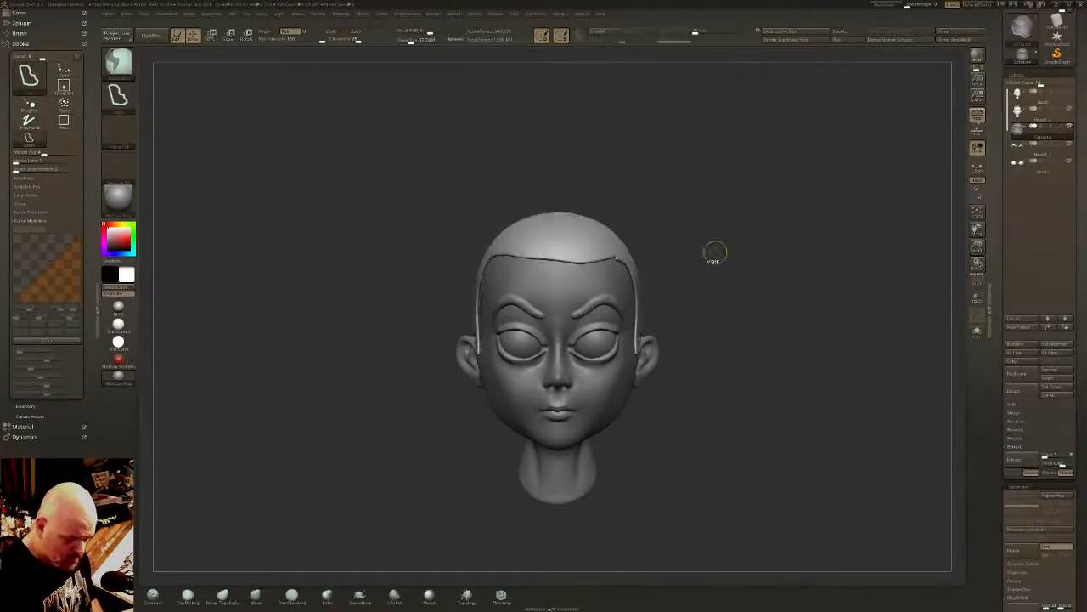
pyautogui.press('w')
pyautogui.moveTo(557, 344); pyautogui.dragTo(744, 289)
pyautogui.press('q')
pyautogui.keyDown('shift'); pyautogui.moveTo(831, 286); pyautogui.dragTo(742, 280); pyautogui.keyUp('shift')
# - Smooth the thickened hair edges along the hairline, sideburns and ears with a larger brush
pyautogui.moveTo(424, 40); pyautogui.dragTo(431, 41)
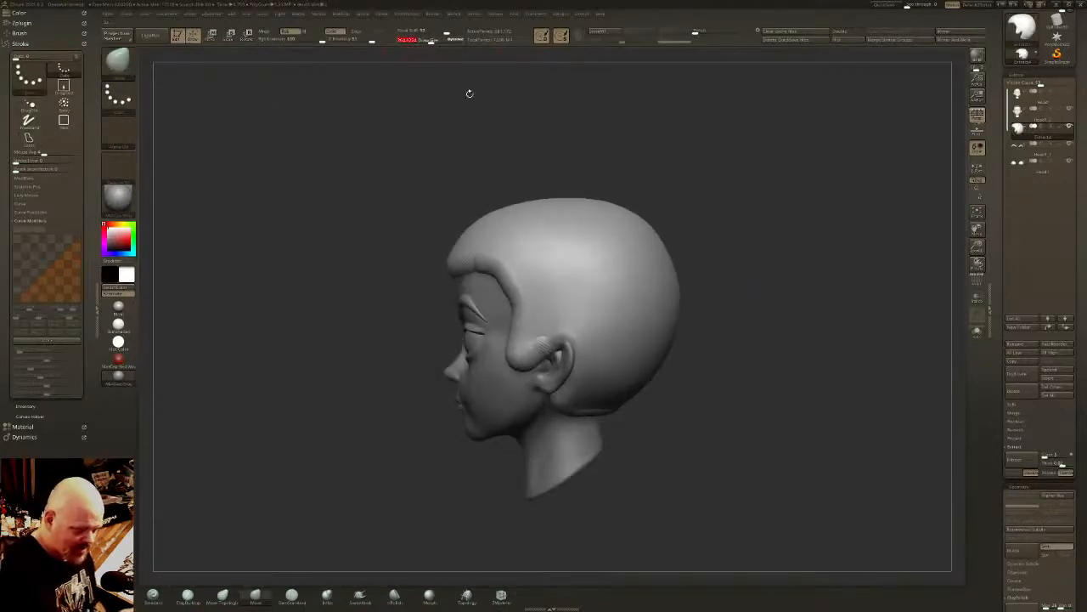
pyautogui.moveTo(542, 277); pyautogui.dragTo(605, 275, button='right')
pyautogui.moveTo(540, 272)
pyautogui.keyDown('shift'); pyautogui.mouseDown()
pyautogui.moveTo(542, 318)
pyautogui.moveTo(476, 257)
pyautogui.moveTo(501, 250)
pyautogui.moveTo(536, 352)
pyautogui.mouseUp(); pyautogui.keyUp('shift')
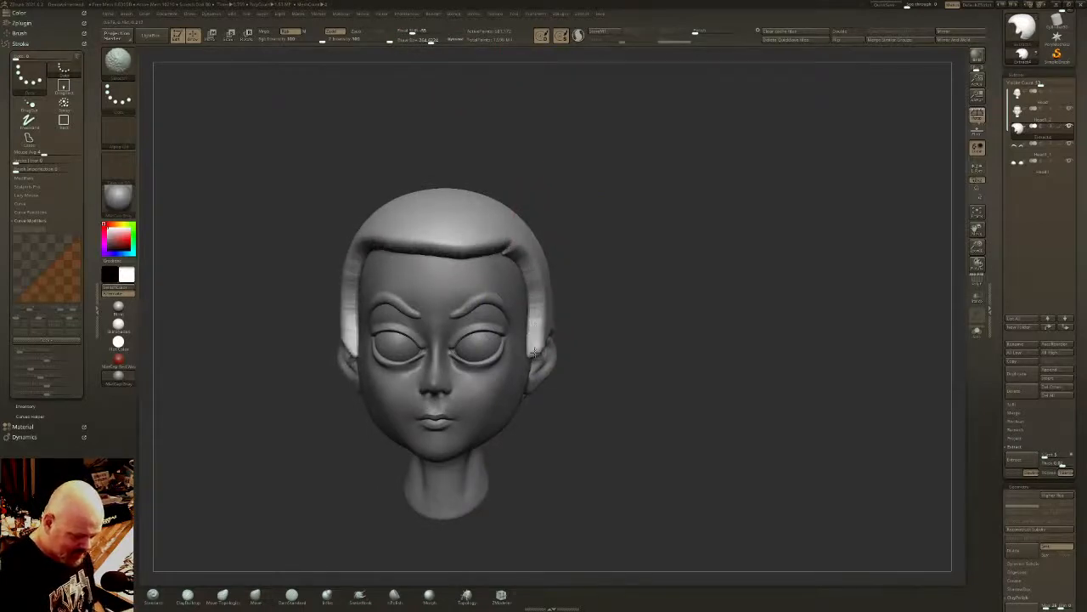
pyautogui.moveTo(624, 307); pyautogui.dragTo(576, 297, button='right')
pyautogui.moveTo(577, 426); pyautogui.dragTo(589, 416)
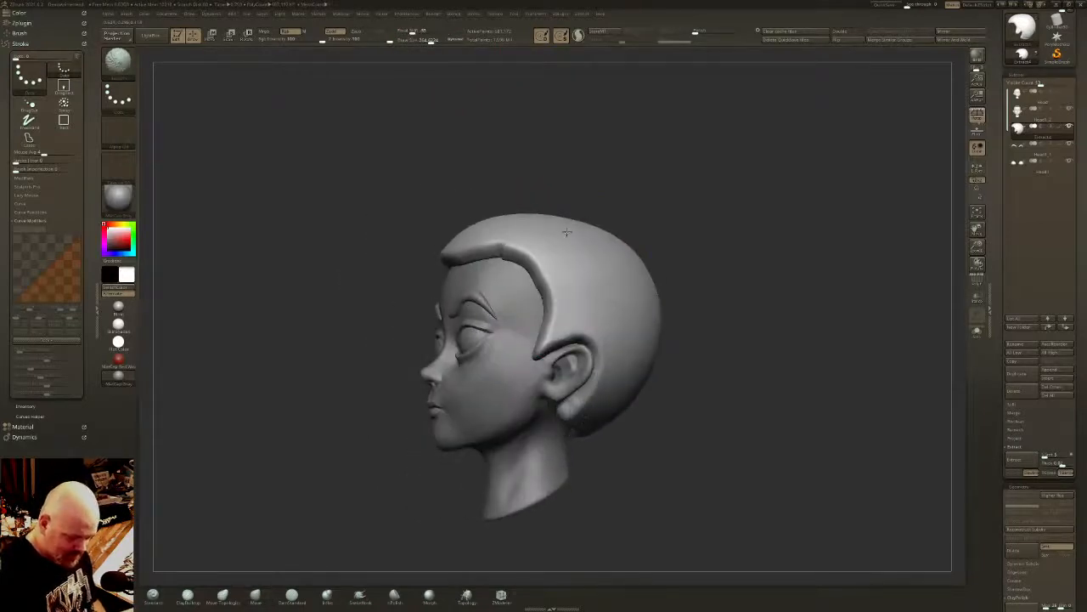
pyautogui.moveTo(572, 406)
pyautogui.keyDown('shift'); pyautogui.mouseDown(button='right')
pyautogui.moveTo(634, 362)
pyautogui.moveTo(580, 361)
pyautogui.mouseUp(button='right'); pyautogui.keyUp('shift')
# - Shape the hair volume at the back and crown with the Move brush
pyautogui.press('b')
pyautogui.press('m')
pyautogui.press('v')
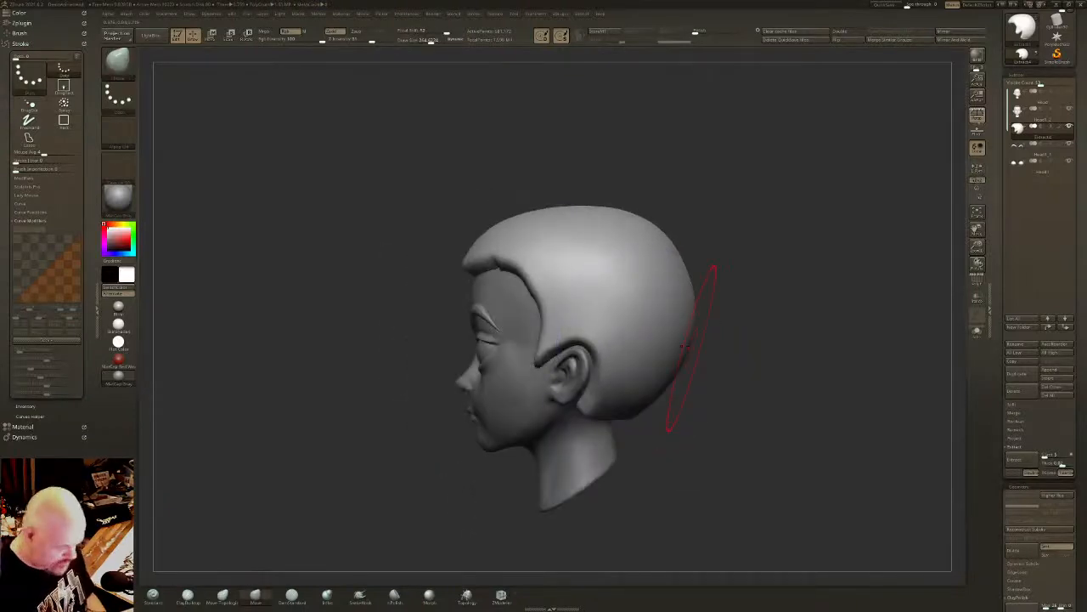
pyautogui.moveTo(618, 259); pyautogui.dragTo(672, 248, button='right')
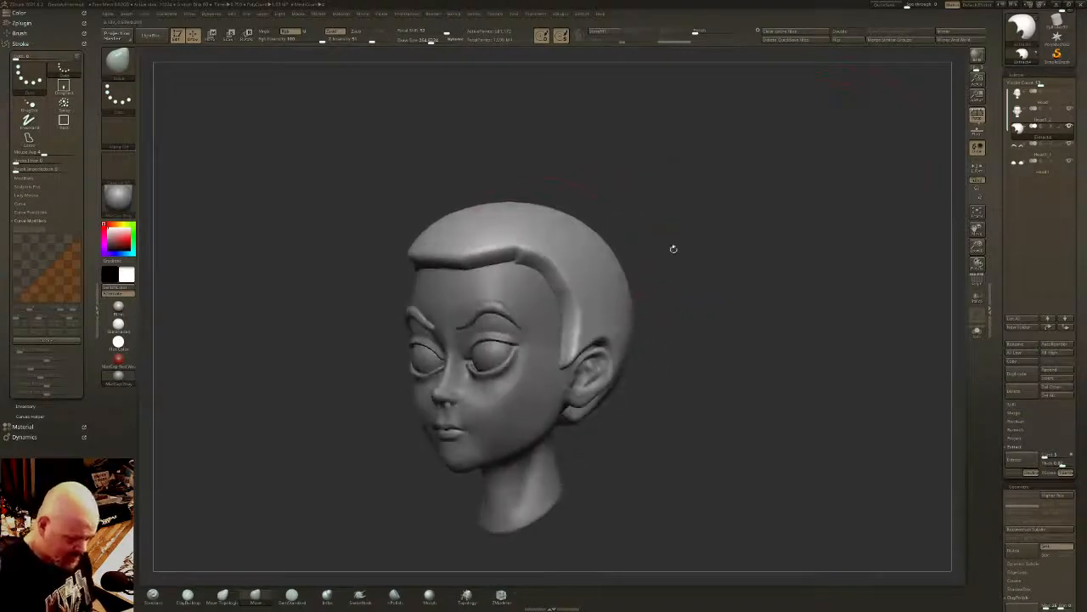
# - Isolate the hair shell with polyframe display to check it from below, and refresh its DynaMesh
pyautogui.click(976, 279)
pyautogui.moveTo(908, 286); pyautogui.dragTo(850, 260, button='right')
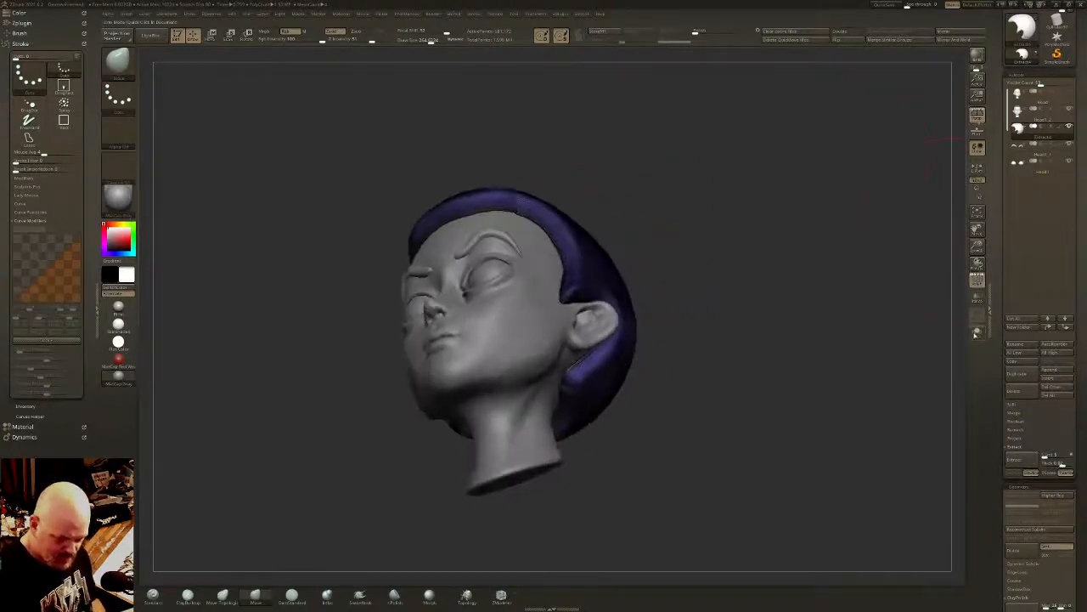
pyautogui.click(975, 334)
pyautogui.moveTo(849, 326); pyautogui.dragTo(796, 352, button='right')
pyautogui.keyDown('ctrl'); pyautogui.keyDown('shift'); pyautogui.click(634, 333); pyautogui.keyUp('shift'); pyautogui.keyUp('ctrl')
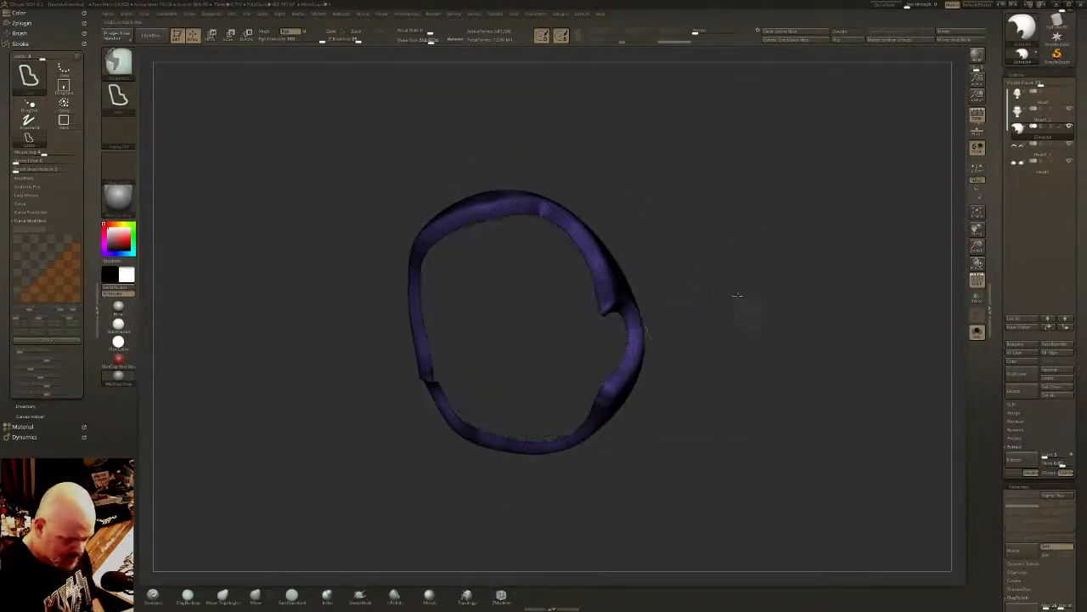
pyautogui.keyDown('ctrl'); pyautogui.keyDown('shift'); pyautogui.click(737, 295); pyautogui.keyUp('shift'); pyautogui.keyUp('ctrl')
pyautogui.click(975, 334)
pyautogui.moveTo(847, 343); pyautogui.dragTo(643, 293, button='right')
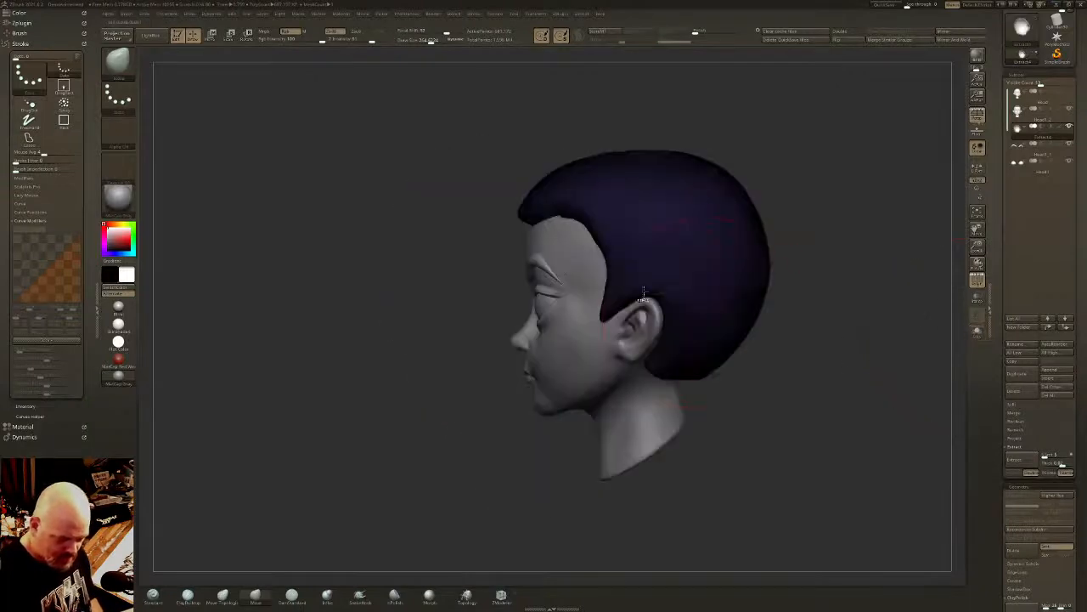
pyautogui.click(976, 278)
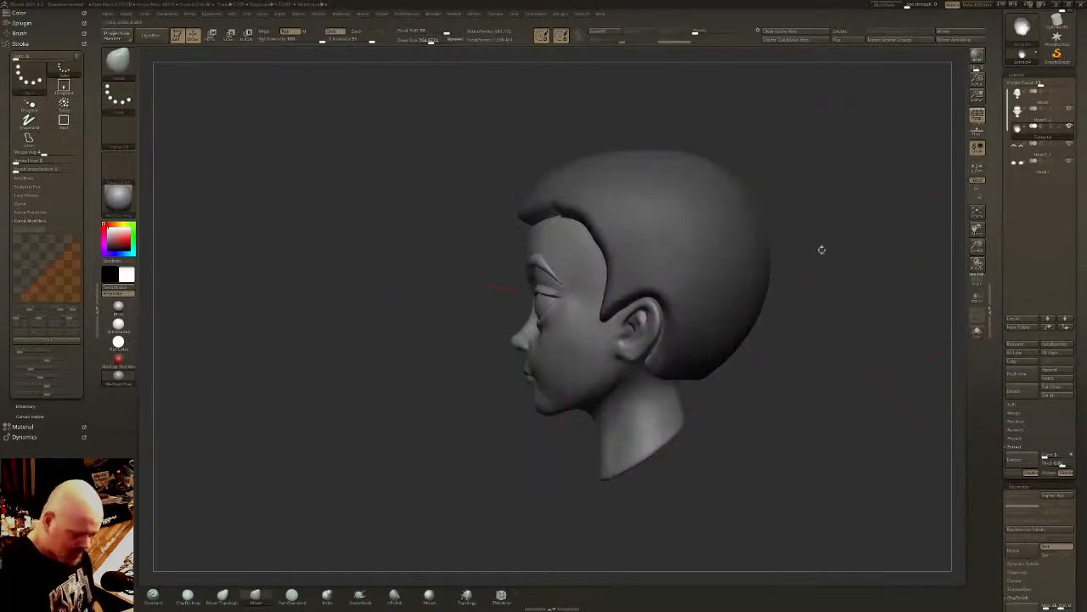
# - Collapse the Transform palette and reduce the visible subtool count so the tool's geometry settings fit in the tray
pyautogui.moveTo(822, 250); pyautogui.dragTo(959, 343)
pyautogui.moveTo(756, 285); pyautogui.dragTo(782, 318)
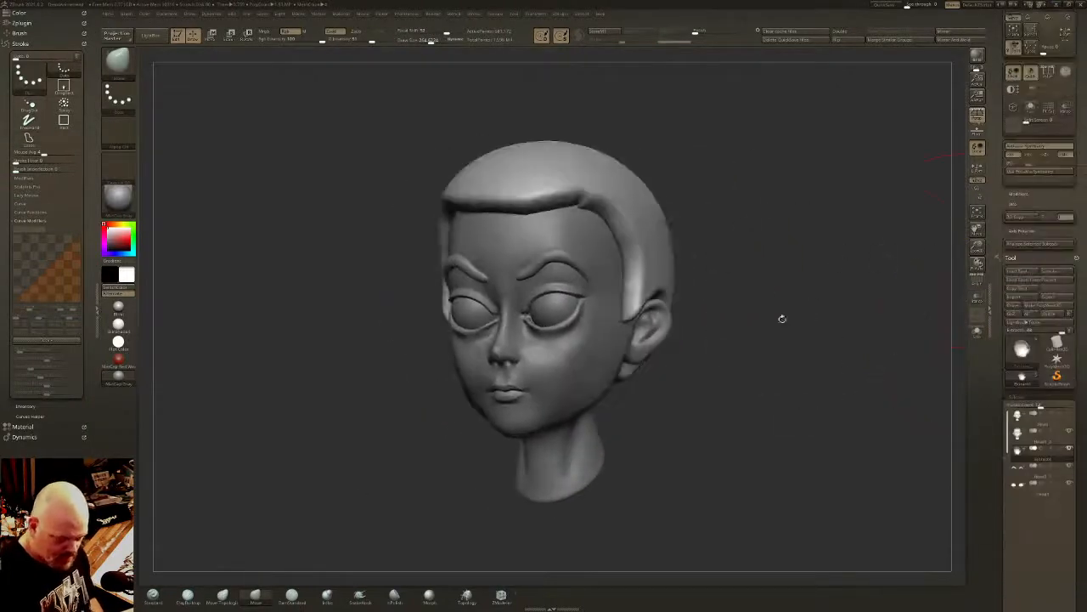
pyautogui.moveTo(1080, 53); pyautogui.dragTo(1081, 92)
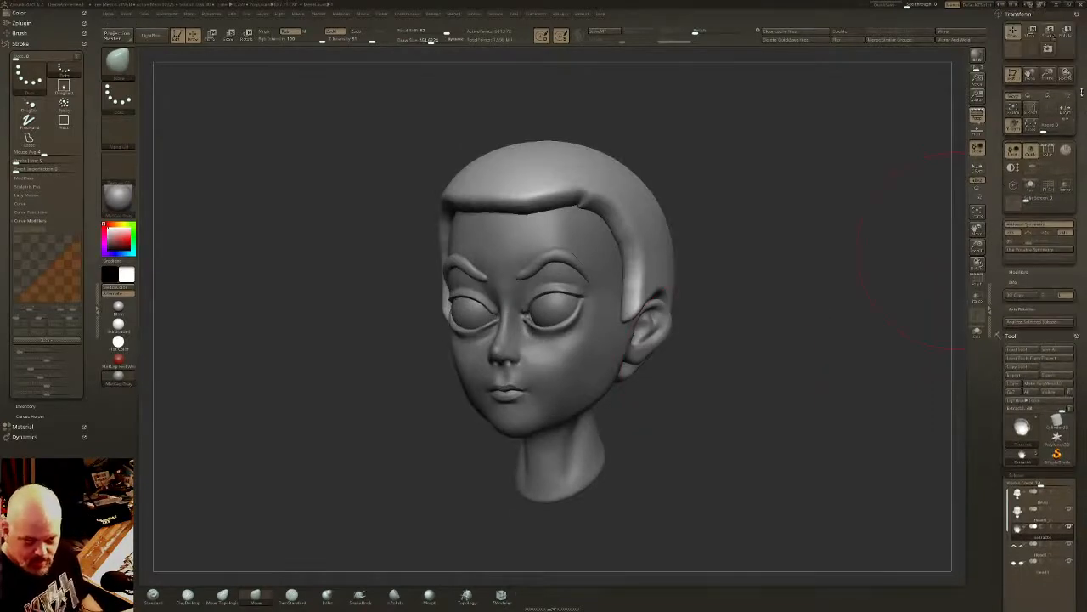
pyautogui.click(1023, 15)
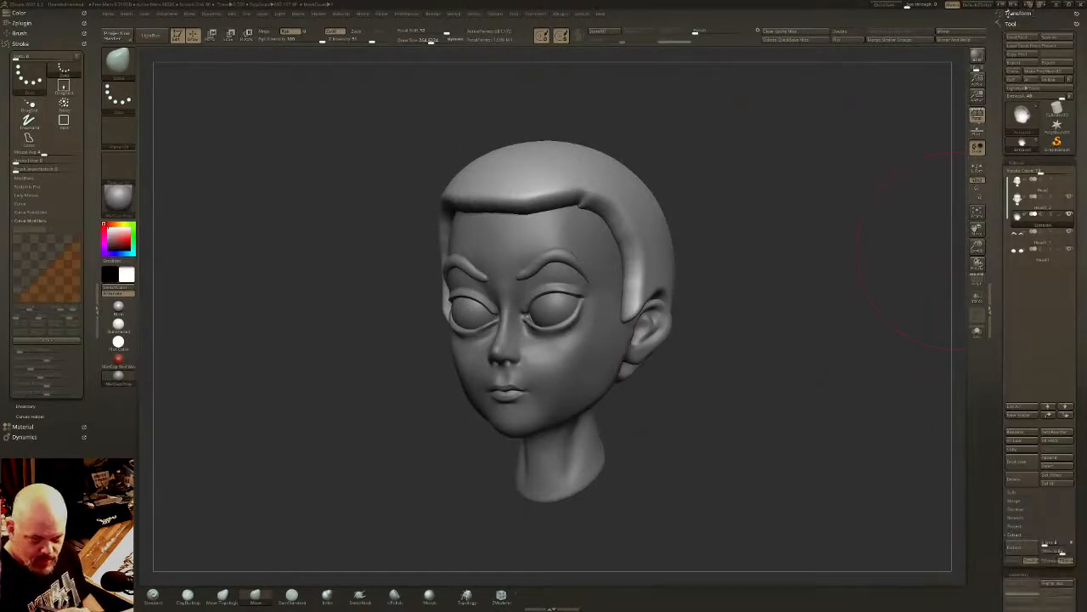
pyautogui.click(1003, 14)
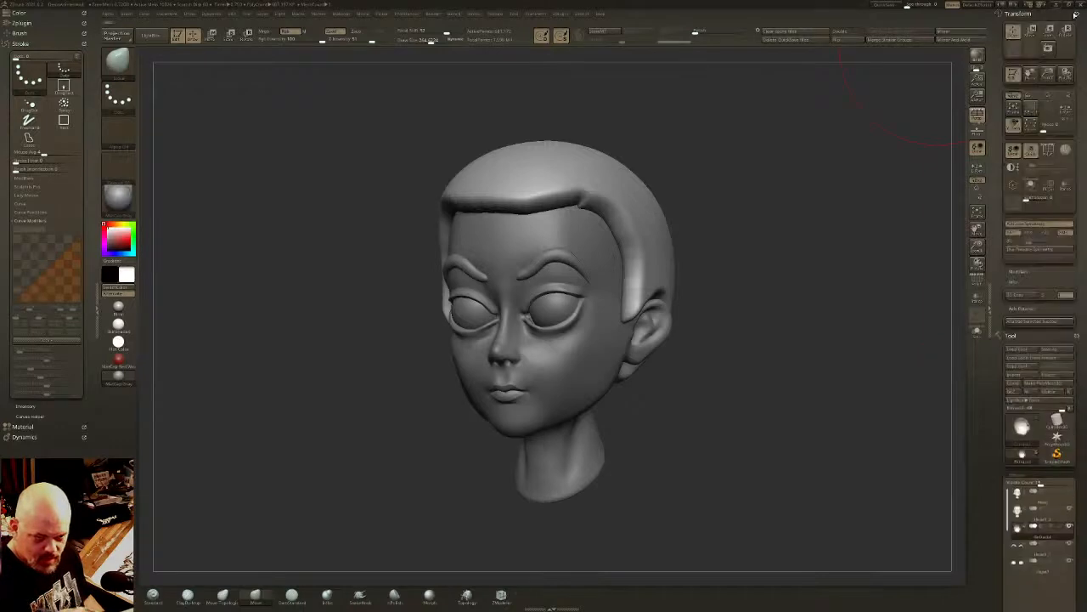
pyautogui.click(1078, 13)
pyautogui.moveTo(1077, 13); pyautogui.dragTo(892, 109)
pyautogui.moveTo(802, 465); pyautogui.dragTo(804, 426)
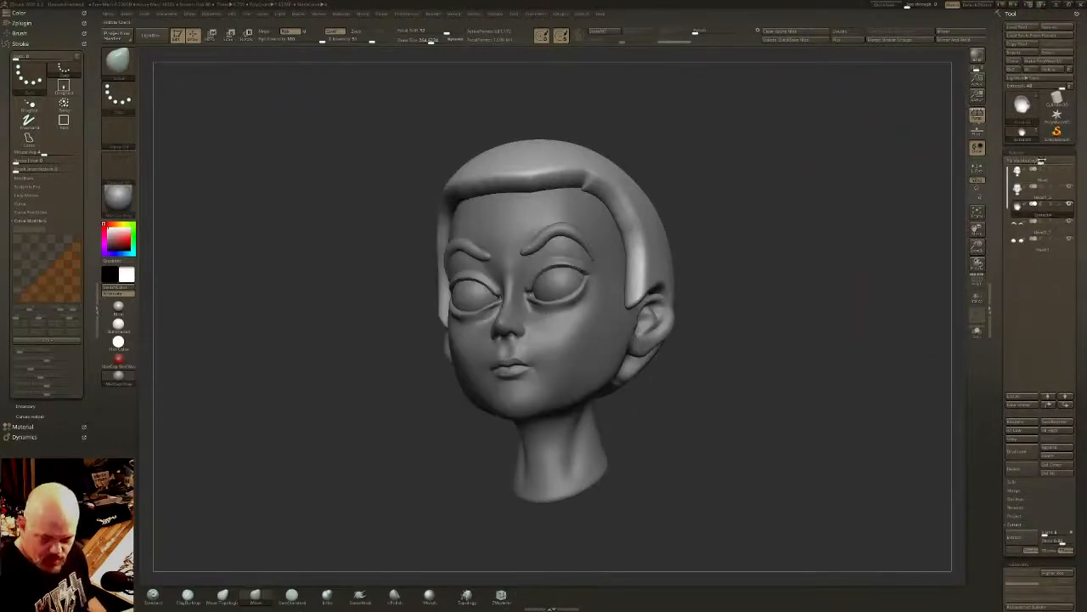
pyautogui.moveTo(1042, 160); pyautogui.dragTo(1019, 161)
pyautogui.keyDown('alt'); pyautogui.moveTo(712, 306); pyautogui.dragTo(699, 370); pyautogui.keyUp('alt')
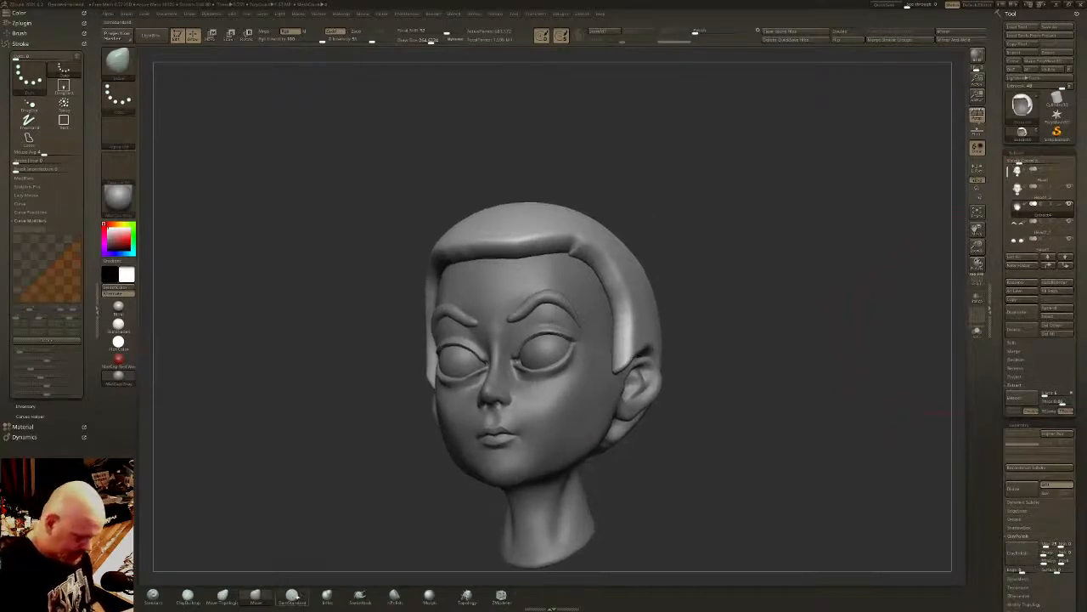
# - Choose the DamStandard brush, adjust its draw size and enable Sculptris Pro for carving the hair shell
pyautogui.click(292, 594)
pyautogui.moveTo(408, 40); pyautogui.dragTo(412, 41)
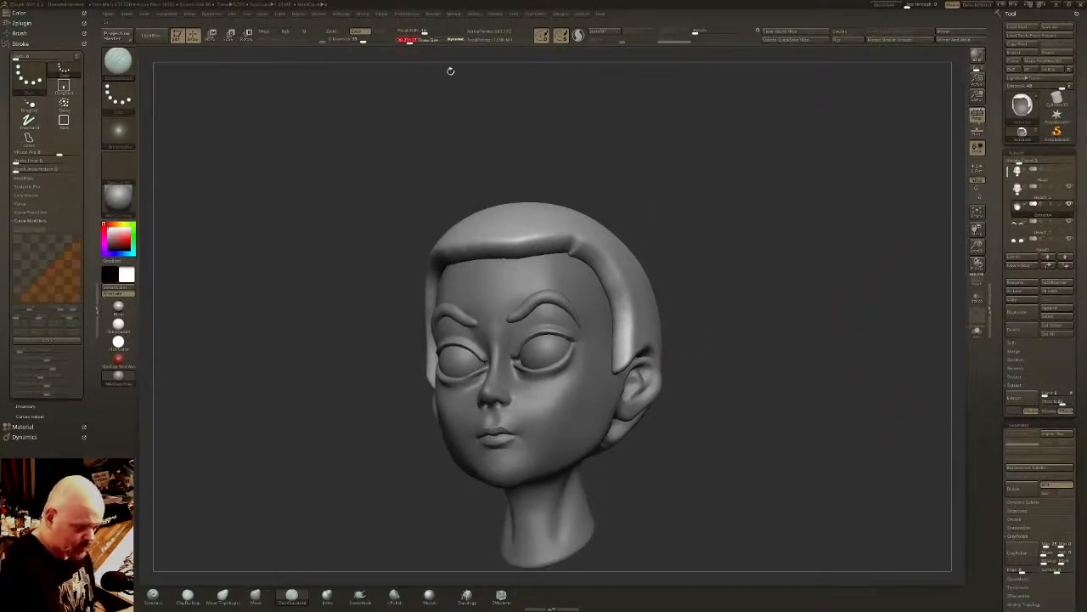
pyautogui.moveTo(637, 243); pyautogui.dragTo(654, 263)
pyautogui.moveTo(412, 41); pyautogui.dragTo(415, 41)
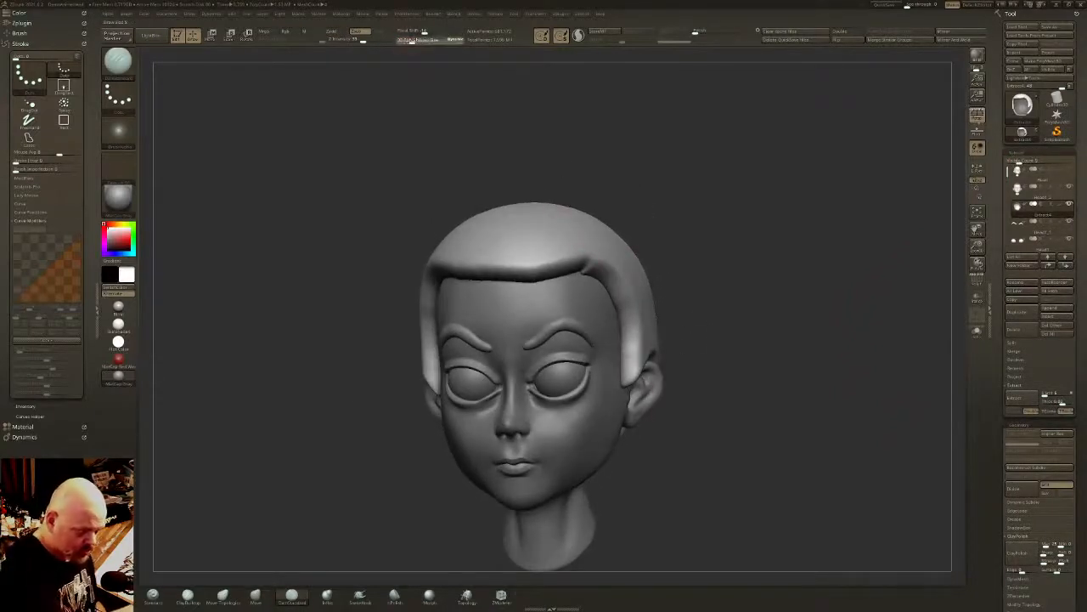
pyautogui.click(578, 36)
pyautogui.moveTo(578, 123); pyautogui.dragTo(510, 128)
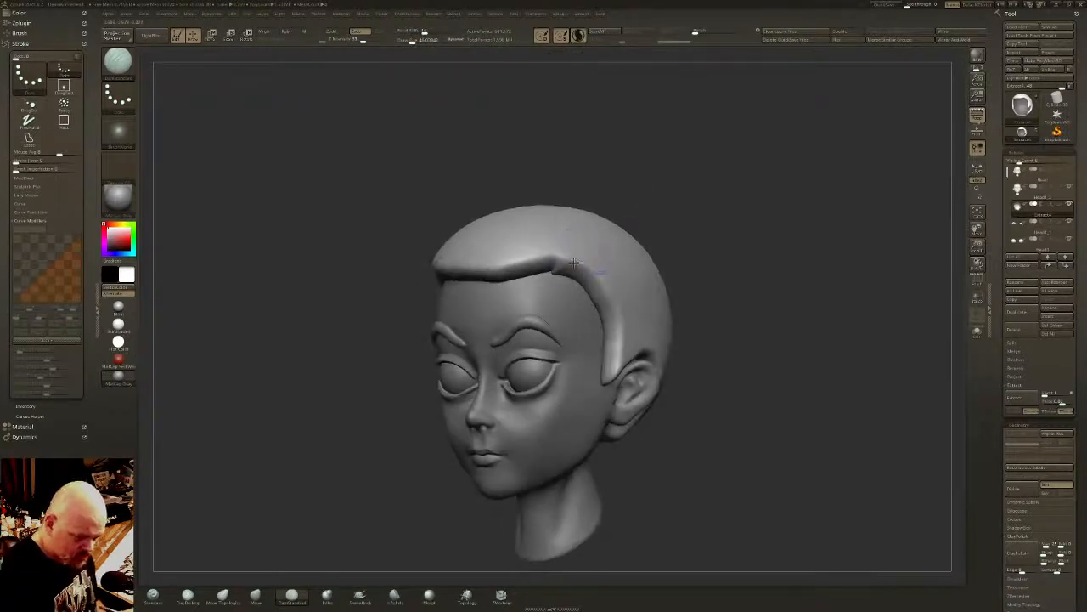
# - Carve a deep side part into the hair shell from the front hairline back toward the crown
pyautogui.moveTo(705, 162); pyautogui.dragTo(705, 213)
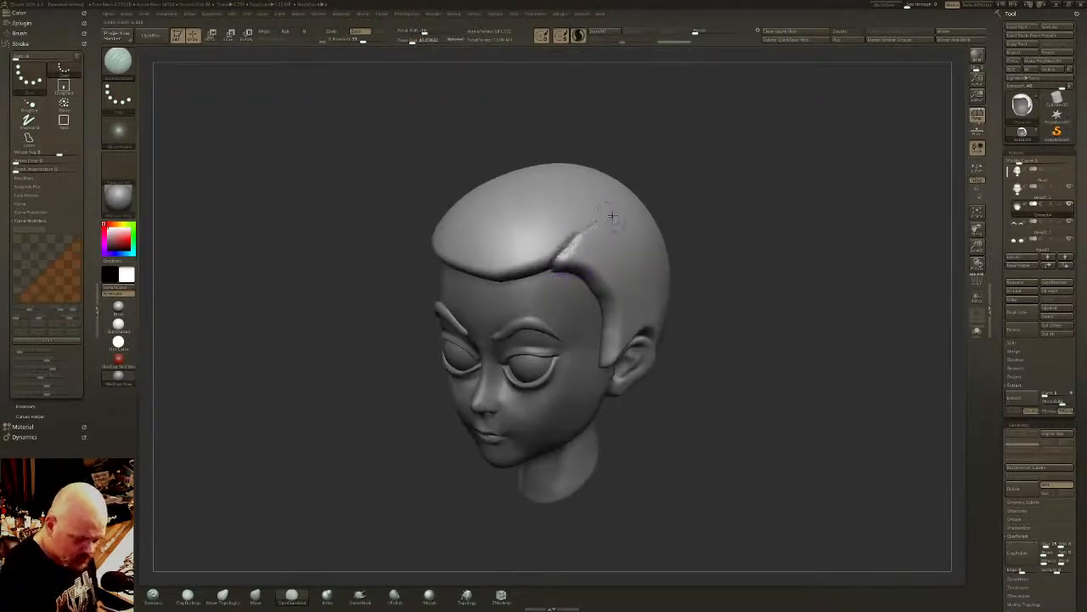
pyautogui.moveTo(611, 215)
pyautogui.mouseDown()
pyautogui.moveTo(647, 192)
pyautogui.moveTo(539, 287)
pyautogui.mouseUp()
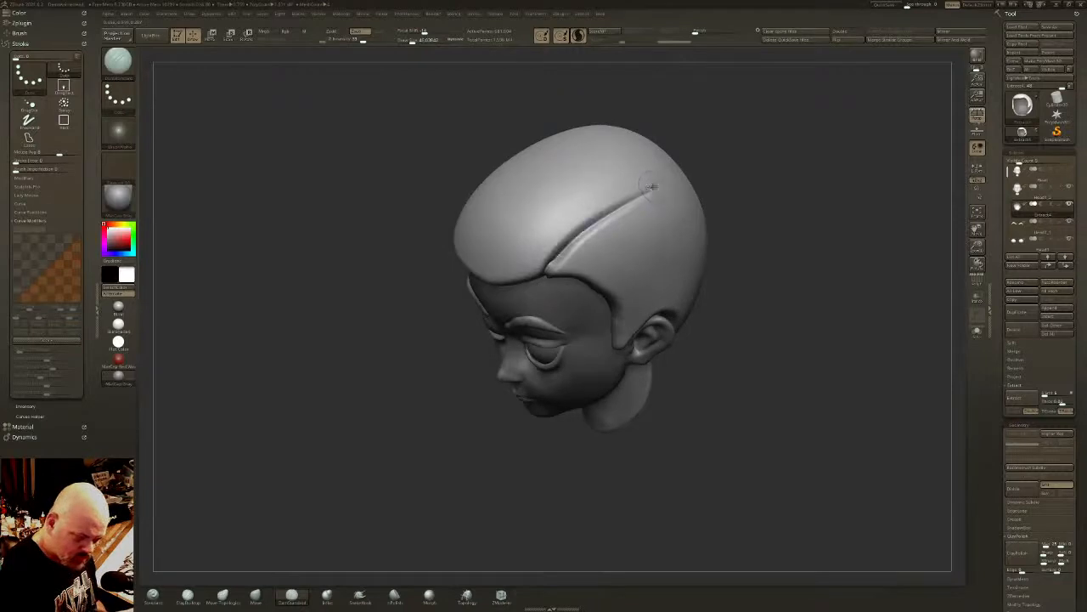
pyautogui.moveTo(650, 186); pyautogui.dragTo(541, 285)
pyautogui.keyDown('shift'); pyautogui.moveTo(651, 186); pyautogui.dragTo(552, 263); pyautogui.keyUp('shift')
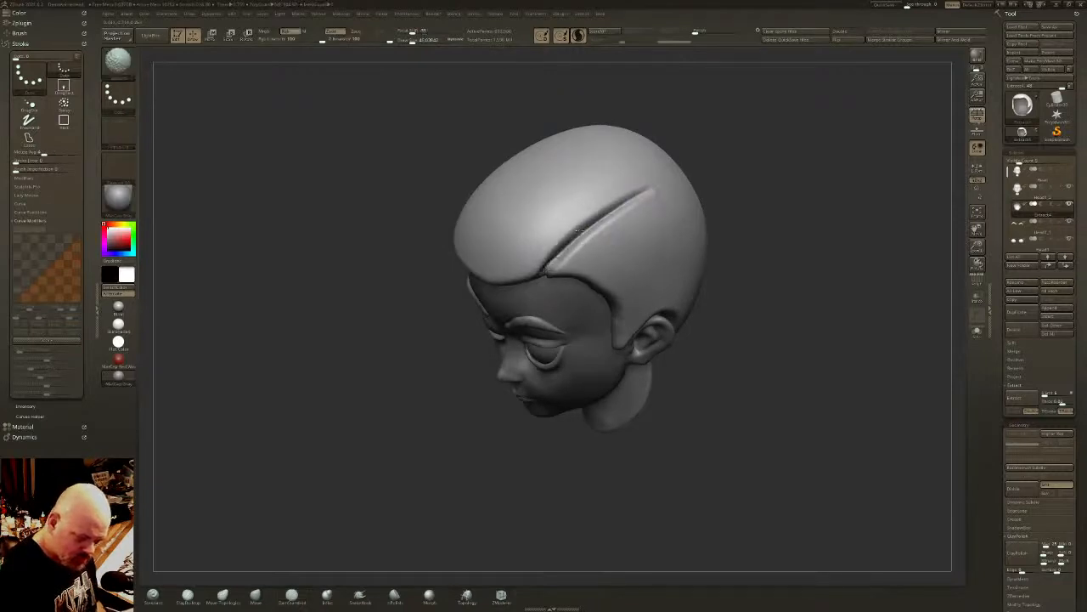
pyautogui.keyDown('shift'); pyautogui.moveTo(651, 186); pyautogui.dragTo(555, 253); pyautogui.keyUp('shift')
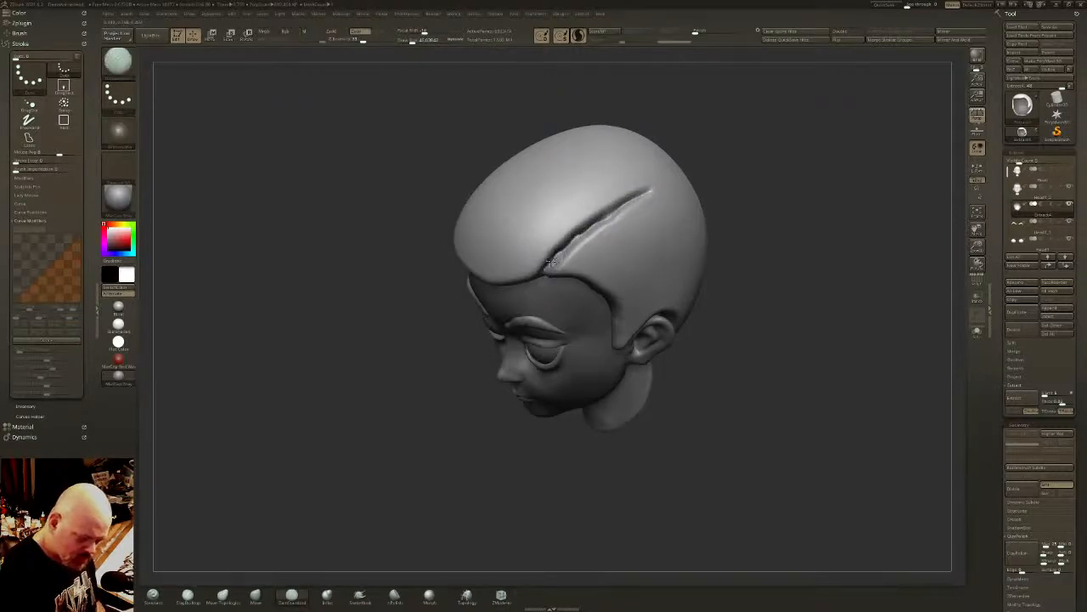
pyautogui.moveTo(554, 260)
pyautogui.mouseDown(button='right')
pyautogui.moveTo(573, 235)
pyautogui.moveTo(550, 209)
pyautogui.moveTo(561, 174)
pyautogui.mouseUp(button='right')
pyautogui.moveTo(592, 269); pyautogui.dragTo(611, 281, button='right')
pyautogui.keyDown('ctrl'); pyautogui.keyDown('shift'); pyautogui.click(643, 291); pyautogui.keyUp('shift'); pyautogui.keyUp('ctrl')
pyautogui.moveTo(644, 286)
pyautogui.mouseDown()
pyautogui.moveTo(643, 229)
pyautogui.moveTo(644, 272)
pyautogui.mouseUp()
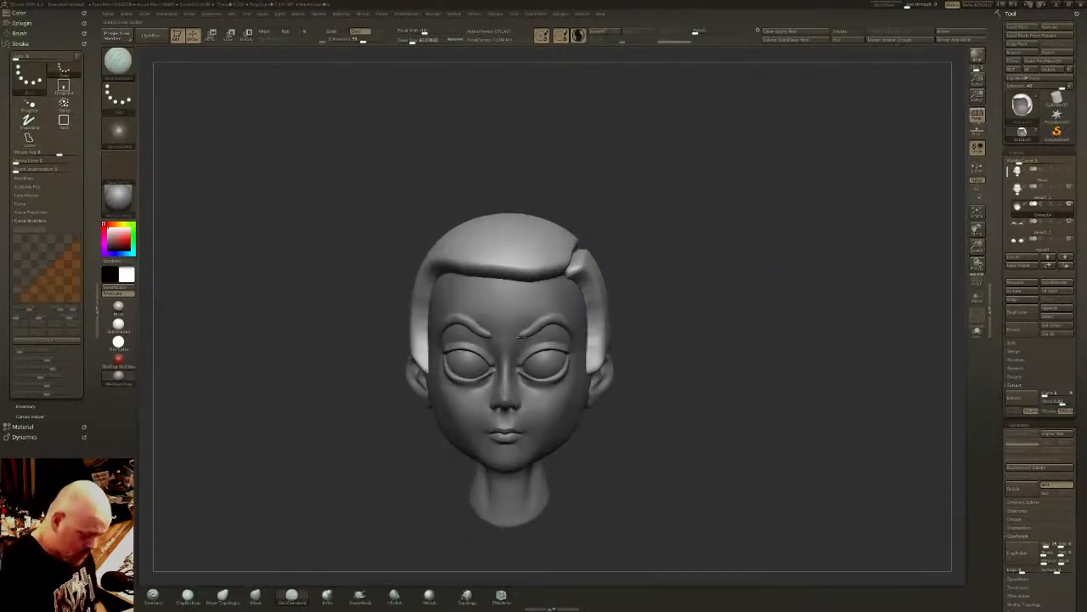
# - Use lasso masks to isolate locks above the forehead and raise them into a swept-up front hair volume
pyautogui.keyDown('ctrl'); pyautogui.click(119, 63); pyautogui.keyUp('ctrl')
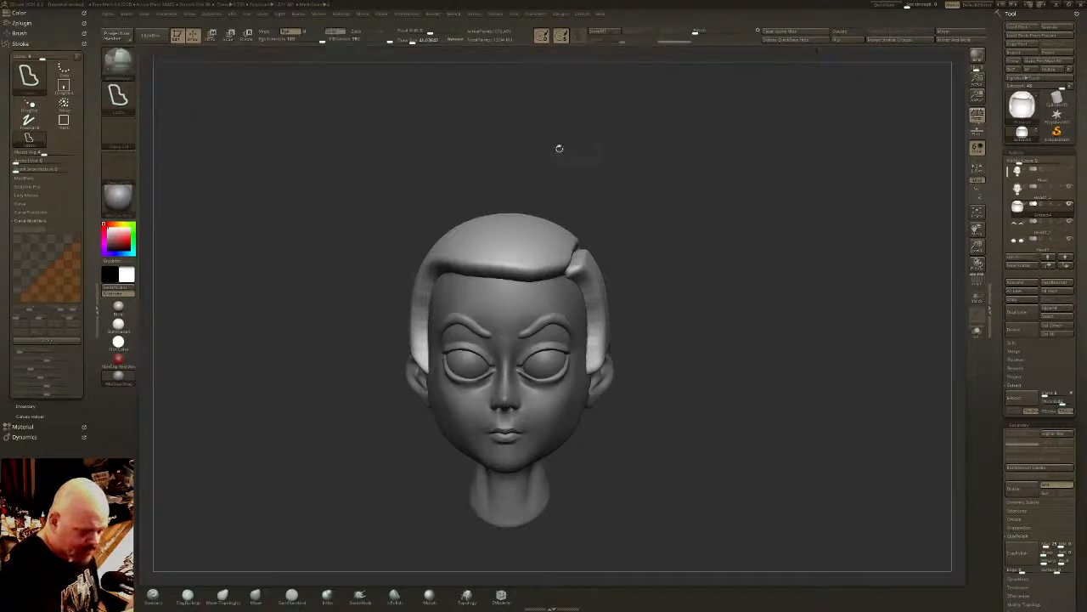
pyautogui.keyDown('alt'); pyautogui.moveTo(558, 149); pyautogui.dragTo(611, 128); pyautogui.keyUp('alt')
pyautogui.moveTo(625, 243)
pyautogui.keyDown('ctrl'); pyautogui.mouseDown()
pyautogui.moveTo(596, 258)
pyautogui.moveTo(525, 346)
pyautogui.moveTo(549, 204)
pyautogui.moveTo(629, 229)
pyautogui.mouseUp(); pyautogui.keyUp('ctrl')
pyautogui.moveTo(632, 231)
pyautogui.mouseDown(button='right')
pyautogui.moveTo(670, 247)
pyautogui.moveTo(643, 224)
pyautogui.mouseUp(button='right')
pyautogui.moveTo(623, 222)
pyautogui.keyDown('ctrl'); pyautogui.mouseDown()
pyautogui.moveTo(559, 350)
pyautogui.moveTo(578, 197)
pyautogui.moveTo(613, 209)
pyautogui.mouseUp(); pyautogui.keyUp('ctrl')
pyautogui.moveTo(630, 289); pyautogui.dragTo(679, 293, button='right')
pyautogui.moveTo(542, 209)
pyautogui.keyDown('ctrl'); pyautogui.mouseDown()
pyautogui.moveTo(488, 361)
pyautogui.moveTo(509, 219)
pyautogui.mouseUp(); pyautogui.keyUp('ctrl')
pyautogui.moveTo(782, 255); pyautogui.dragTo(679, 253, button='right')
pyautogui.moveTo(774, 283)
pyautogui.keyDown('alt'); pyautogui.mouseDown(button='right')
pyautogui.moveTo(672, 281)
pyautogui.moveTo(675, 266)
pyautogui.moveTo(690, 267)
pyautogui.moveTo(735, 269)
pyautogui.moveTo(616, 278)
pyautogui.moveTo(699, 262)
pyautogui.moveTo(656, 243)
pyautogui.moveTo(595, 259)
pyautogui.mouseUp(button='right'); pyautogui.keyUp('alt')
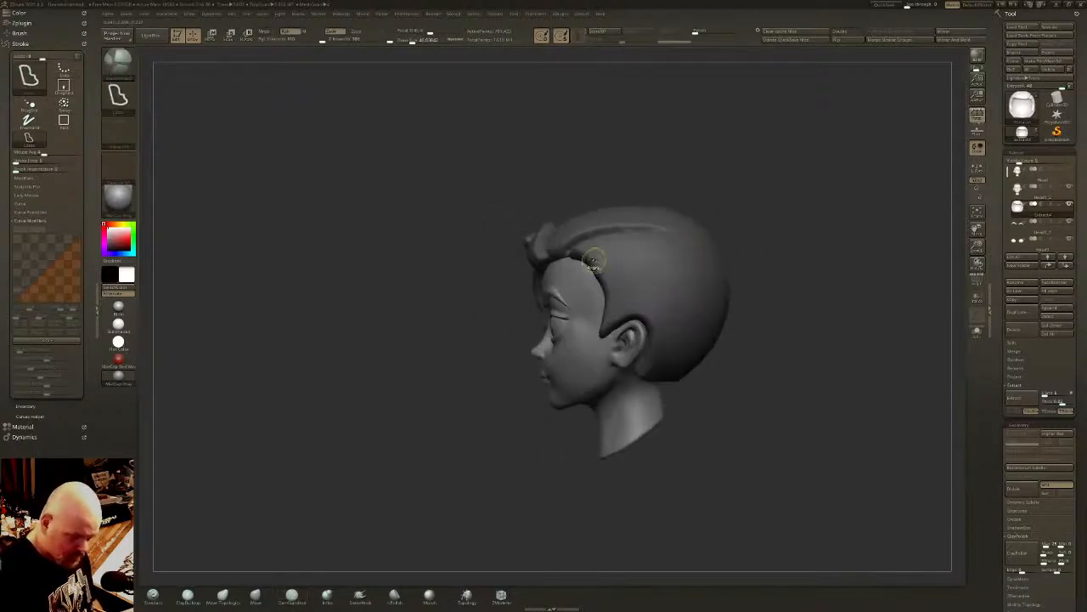
# - Mask and build out overlapping locks over the ear and around the lower back of the head
pyautogui.moveTo(606, 401)
pyautogui.keyDown('ctrl'); pyautogui.mouseDown()
pyautogui.moveTo(629, 407)
pyautogui.moveTo(743, 289)
pyautogui.moveTo(603, 244)
pyautogui.moveTo(621, 242)
pyautogui.mouseUp(); pyautogui.keyUp('ctrl')
pyautogui.moveTo(621, 243); pyautogui.dragTo(786, 286, button='right')
pyautogui.moveTo(674, 419)
pyautogui.keyDown('ctrl'); pyautogui.keyDown('shift'); pyautogui.mouseDown()
pyautogui.moveTo(694, 270)
pyautogui.moveTo(625, 245)
pyautogui.mouseUp(); pyautogui.keyUp('shift'); pyautogui.keyUp('ctrl')
pyautogui.moveTo(626, 244)
pyautogui.mouseDown(button='right')
pyautogui.moveTo(768, 314)
pyautogui.moveTo(574, 410)
pyautogui.mouseUp(button='right')
pyautogui.moveTo(690, 365)
pyautogui.keyDown('ctrl'); pyautogui.keyDown('shift'); pyautogui.mouseDown()
pyautogui.moveTo(672, 243)
pyautogui.moveTo(618, 244)
pyautogui.mouseUp(); pyautogui.keyUp('shift'); pyautogui.keyUp('ctrl')
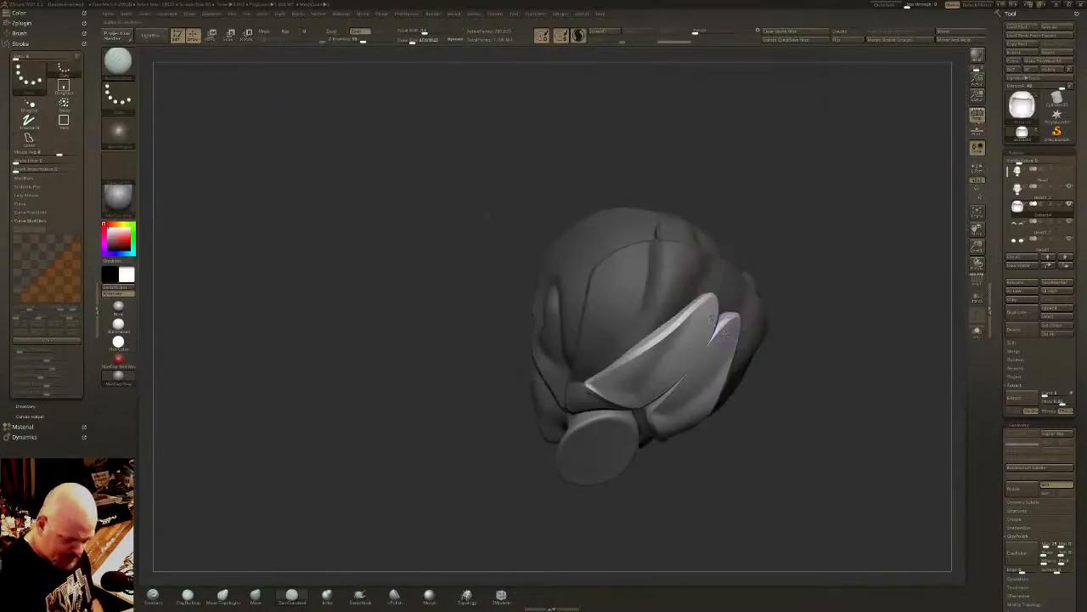
pyautogui.moveTo(611, 398); pyautogui.dragTo(750, 381, button='right')
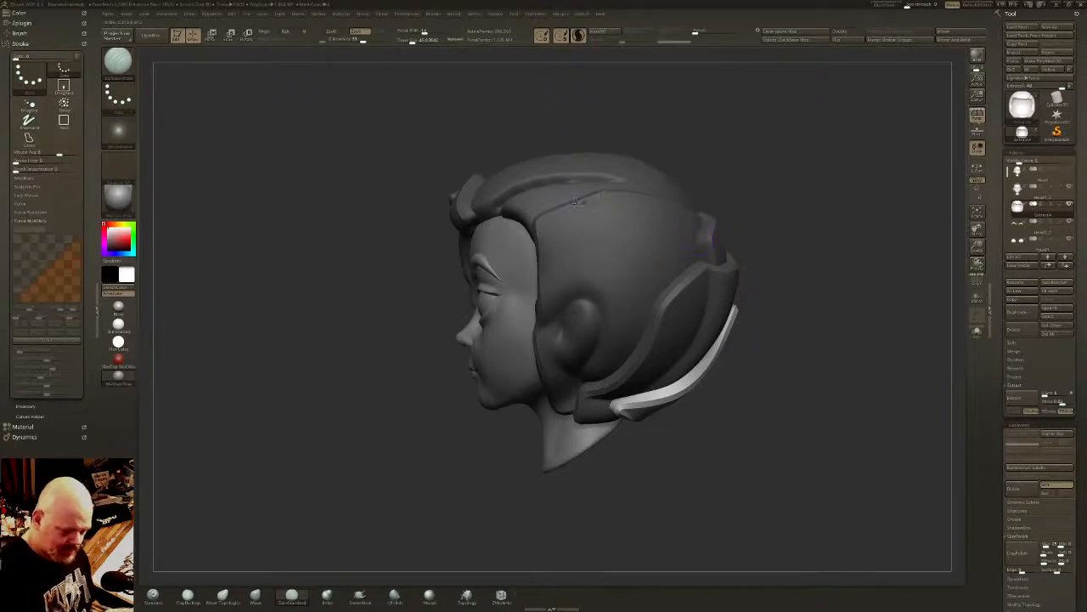
# - Divide the smooth top of the hair with lasso masks and shape the isolated areas into layered locks
pyautogui.moveTo(537, 218)
pyautogui.keyDown('ctrl'); pyautogui.mouseDown()
pyautogui.moveTo(735, 243)
pyautogui.moveTo(636, 411)
pyautogui.moveTo(550, 307)
pyautogui.moveTo(542, 246)
pyautogui.mouseUp(); pyautogui.keyUp('ctrl')
pyautogui.moveTo(748, 281)
pyautogui.mouseDown(button='right')
pyautogui.moveTo(616, 288)
pyautogui.moveTo(760, 269)
pyautogui.moveTo(739, 255)
pyautogui.moveTo(667, 301)
pyautogui.moveTo(661, 333)
pyautogui.moveTo(637, 318)
pyautogui.mouseUp(button='right')
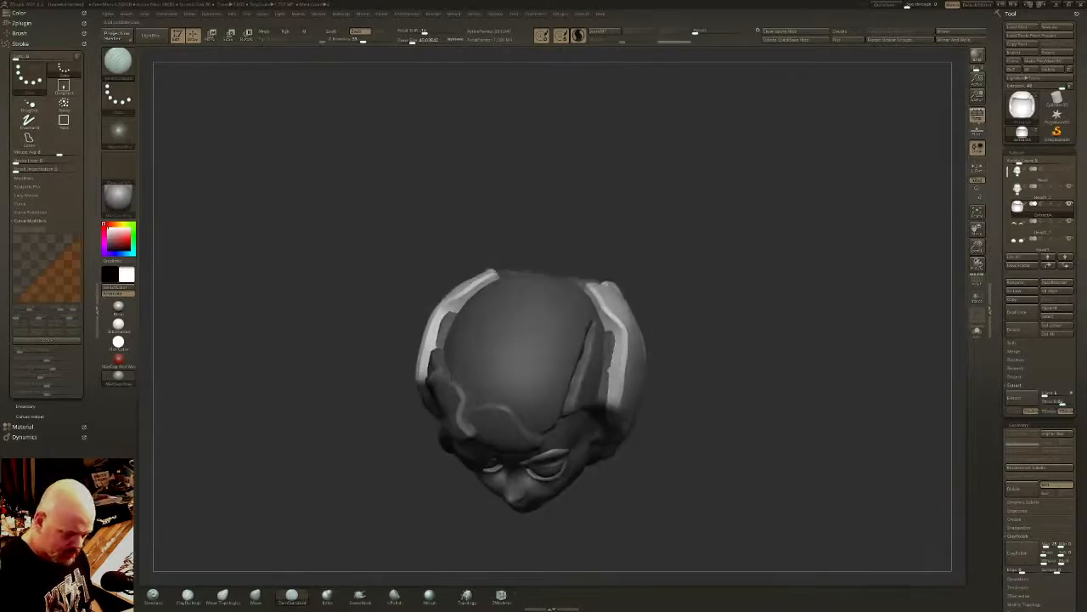
pyautogui.press('ctrl')
pyautogui.moveTo(558, 286)
pyautogui.keyDown('ctrl'); pyautogui.mouseDown()
pyautogui.moveTo(497, 449)
pyautogui.moveTo(556, 435)
pyautogui.moveTo(593, 313)
pyautogui.mouseUp(); pyautogui.keyUp('ctrl')
pyautogui.moveTo(595, 311); pyautogui.dragTo(594, 333, button='right')
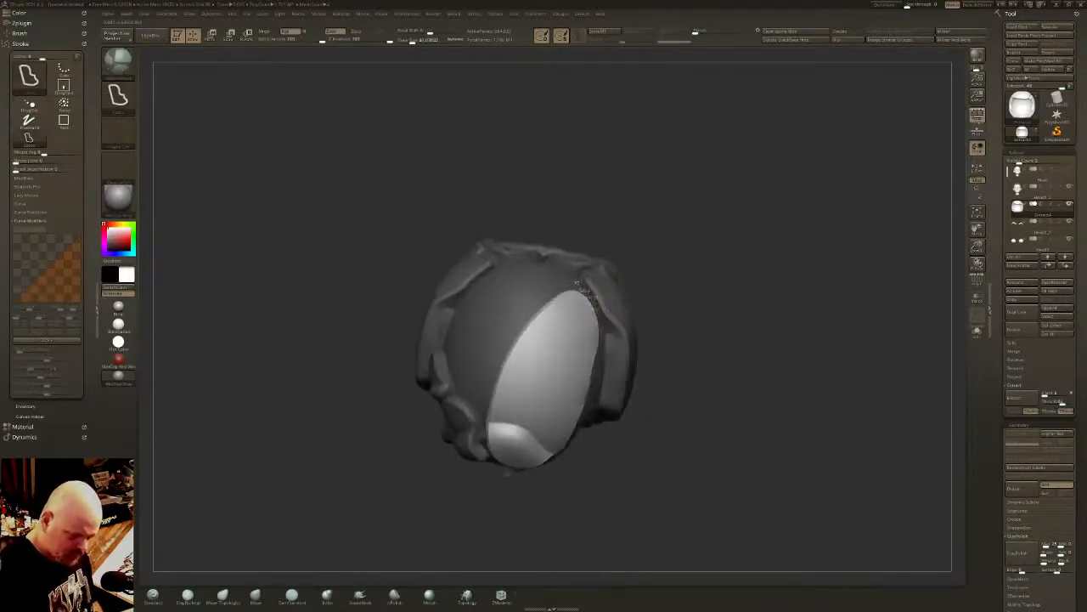
pyautogui.moveTo(592, 306)
pyautogui.keyDown('ctrl'); pyautogui.mouseDown()
pyautogui.moveTo(460, 429)
pyautogui.moveTo(534, 441)
pyautogui.mouseUp(); pyautogui.keyUp('ctrl')
pyautogui.moveTo(543, 425); pyautogui.dragTo(565, 421, button='right')
pyautogui.moveTo(578, 265)
pyautogui.keyDown('ctrl'); pyautogui.mouseDown()
pyautogui.moveTo(424, 393)
pyautogui.moveTo(457, 414)
pyautogui.mouseUp(); pyautogui.keyUp('ctrl')
pyautogui.moveTo(536, 350); pyautogui.dragTo(563, 382, button='right')
pyautogui.moveTo(548, 234)
pyautogui.keyDown('ctrl'); pyautogui.mouseDown()
pyautogui.moveTo(389, 313)
pyautogui.moveTo(419, 378)
pyautogui.moveTo(438, 375)
pyautogui.mouseUp(); pyautogui.keyUp('ctrl')
pyautogui.moveTo(476, 369); pyautogui.dragTo(488, 408, button='right')
# - Mask and sculpt long overlapping locks sweeping from the crown down the back of the head
pyautogui.moveTo(549, 209)
pyautogui.keyDown('ctrl'); pyautogui.keyDown('shift'); pyautogui.mouseDown()
pyautogui.moveTo(442, 312)
pyautogui.moveTo(531, 249)
pyautogui.moveTo(465, 274)
pyautogui.moveTo(310, 214)
pyautogui.mouseUp(); pyautogui.keyUp('shift'); pyautogui.keyUp('ctrl')
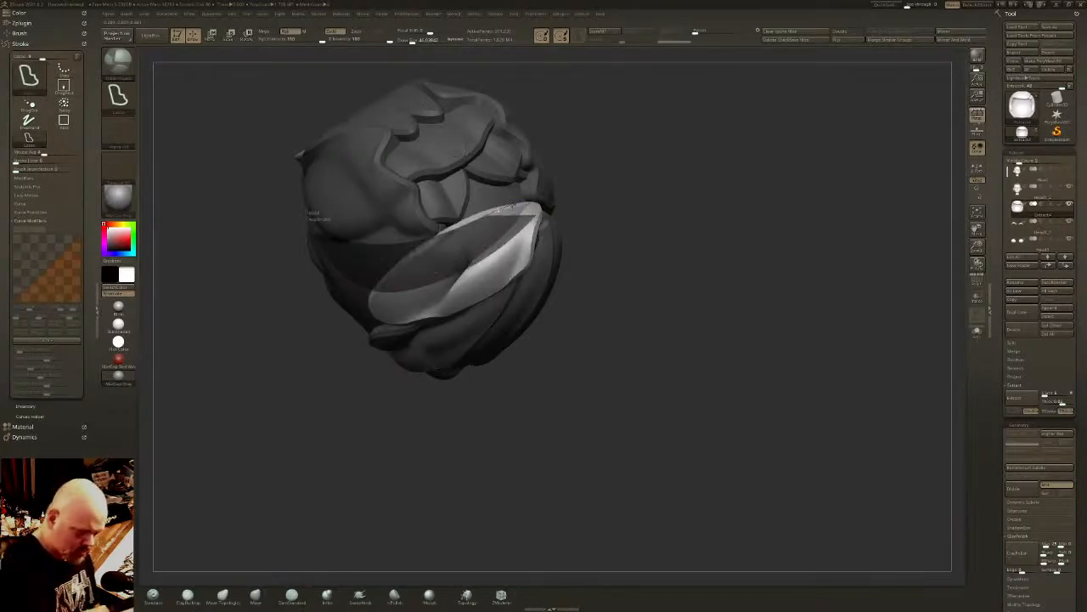
pyautogui.moveTo(545, 208)
pyautogui.keyDown('ctrl'); pyautogui.mouseDown()
pyautogui.moveTo(374, 179)
pyautogui.moveTo(405, 255)
pyautogui.moveTo(536, 202)
pyautogui.moveTo(401, 190)
pyautogui.moveTo(529, 204)
pyautogui.mouseUp(); pyautogui.keyUp('ctrl')
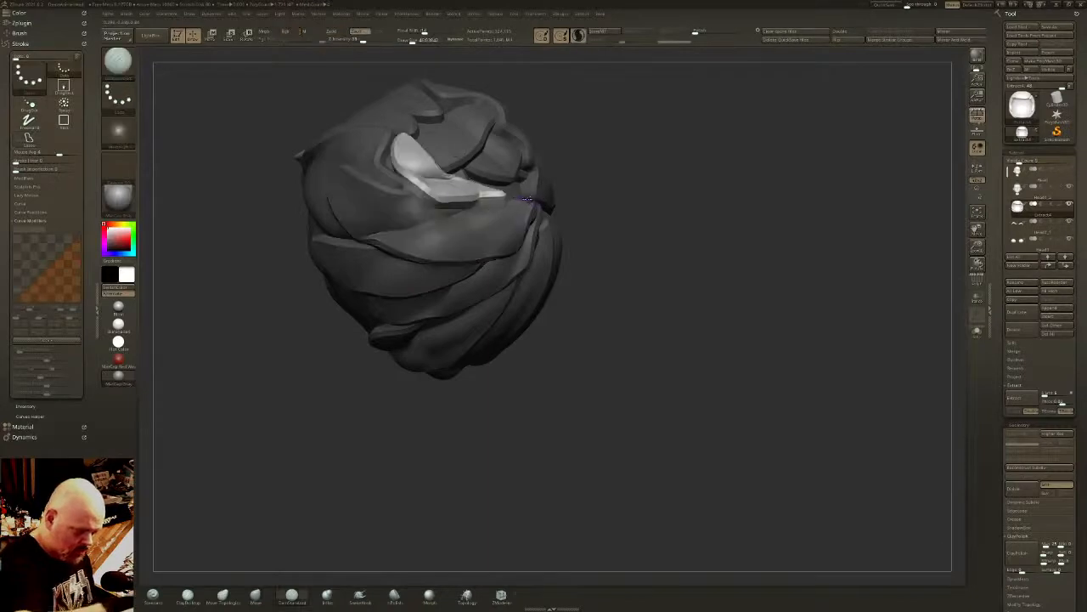
pyautogui.moveTo(597, 202)
pyautogui.mouseDown()
pyautogui.moveTo(514, 189)
pyautogui.moveTo(561, 213)
pyautogui.moveTo(629, 208)
pyautogui.moveTo(679, 144)
pyautogui.moveTo(722, 221)
pyautogui.mouseUp()
pyautogui.moveTo(722, 220)
pyautogui.mouseDown(button='right')
pyautogui.moveTo(544, 204)
pyautogui.moveTo(430, 141)
pyautogui.mouseUp(button='right')
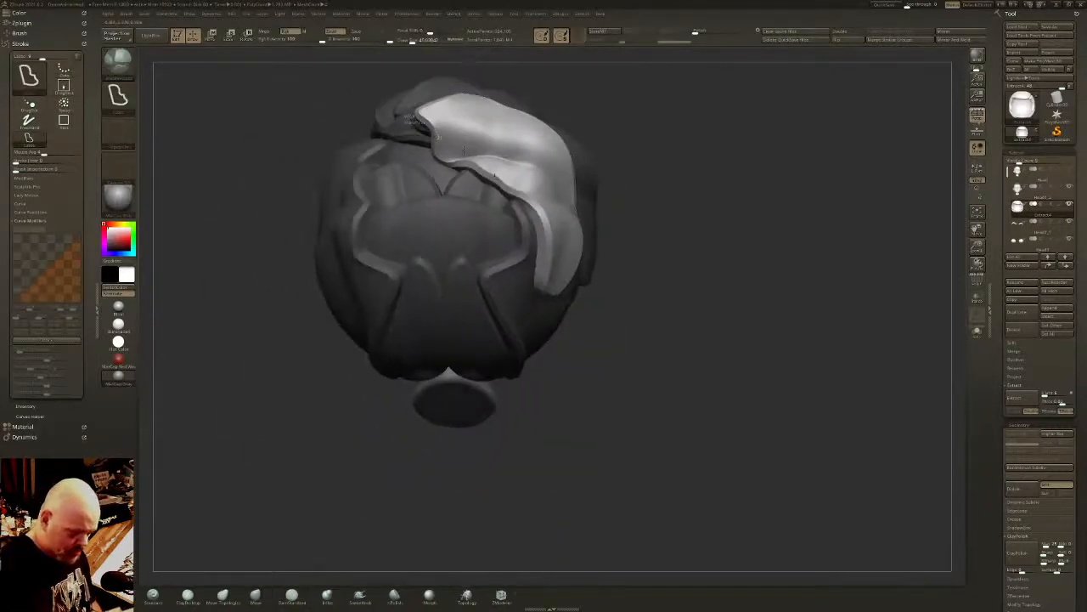
pyautogui.moveTo(430, 138)
pyautogui.keyDown('ctrl'); pyautogui.keyDown('shift'); pyautogui.mouseDown()
pyautogui.moveTo(523, 255)
pyautogui.moveTo(409, 128)
pyautogui.moveTo(360, 120)
pyautogui.mouseUp(); pyautogui.keyUp('shift'); pyautogui.keyUp('ctrl')
pyautogui.moveTo(365, 128); pyautogui.dragTo(482, 202, button='right')
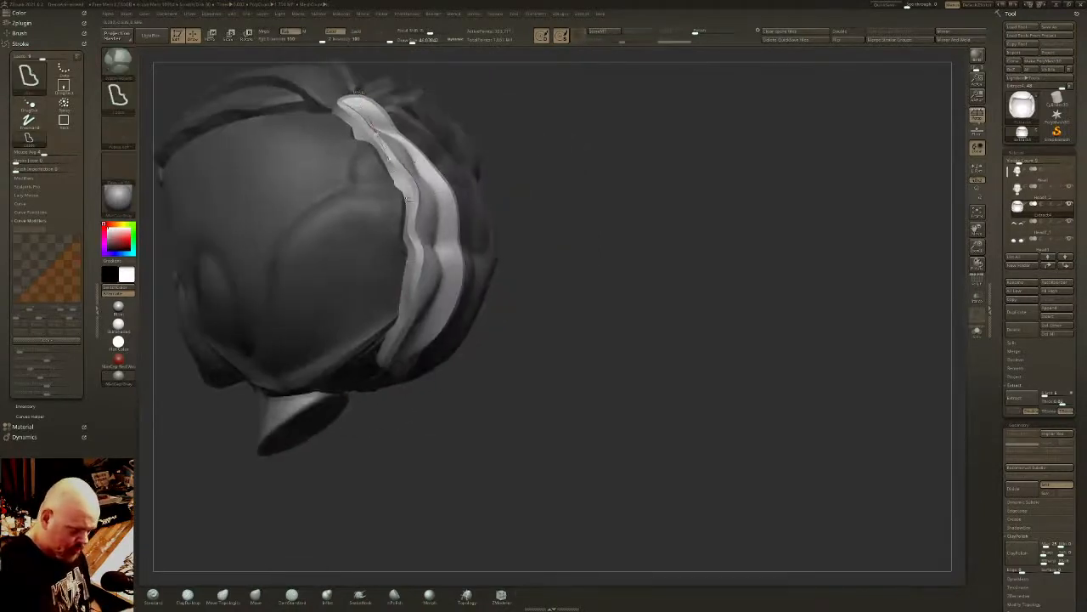
pyautogui.moveTo(408, 199)
pyautogui.keyDown('ctrl'); pyautogui.mouseDown()
pyautogui.moveTo(287, 301)
pyautogui.moveTo(357, 88)
pyautogui.mouseUp(); pyautogui.keyUp('ctrl')
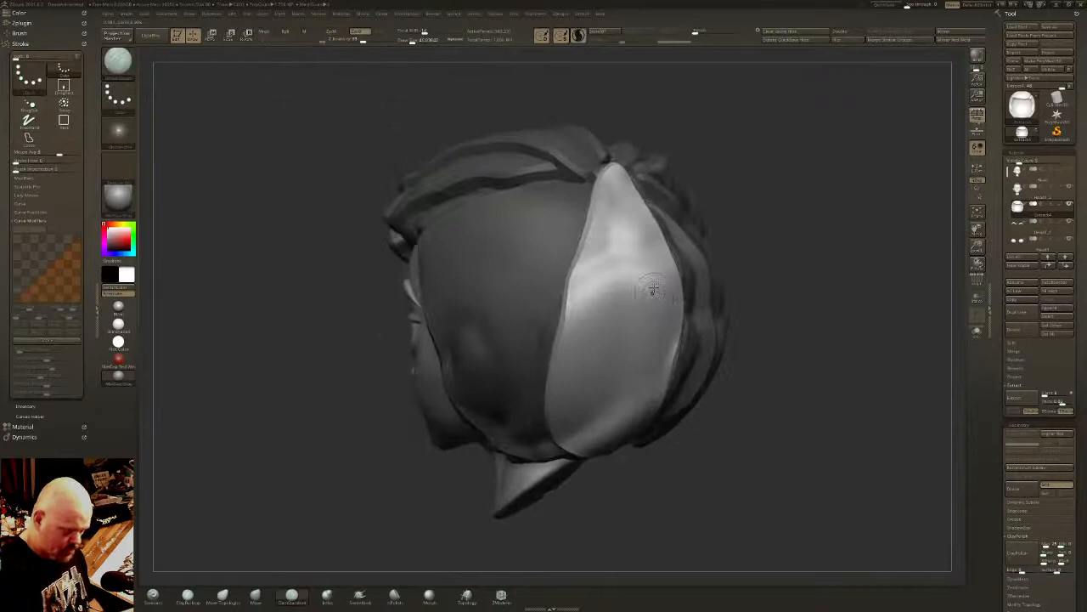
# - Isolate and shape tapered locks behind the ear, inverting the mask to work on neighbouring areas
pyautogui.moveTo(653, 290); pyautogui.dragTo(658, 314, button='right')
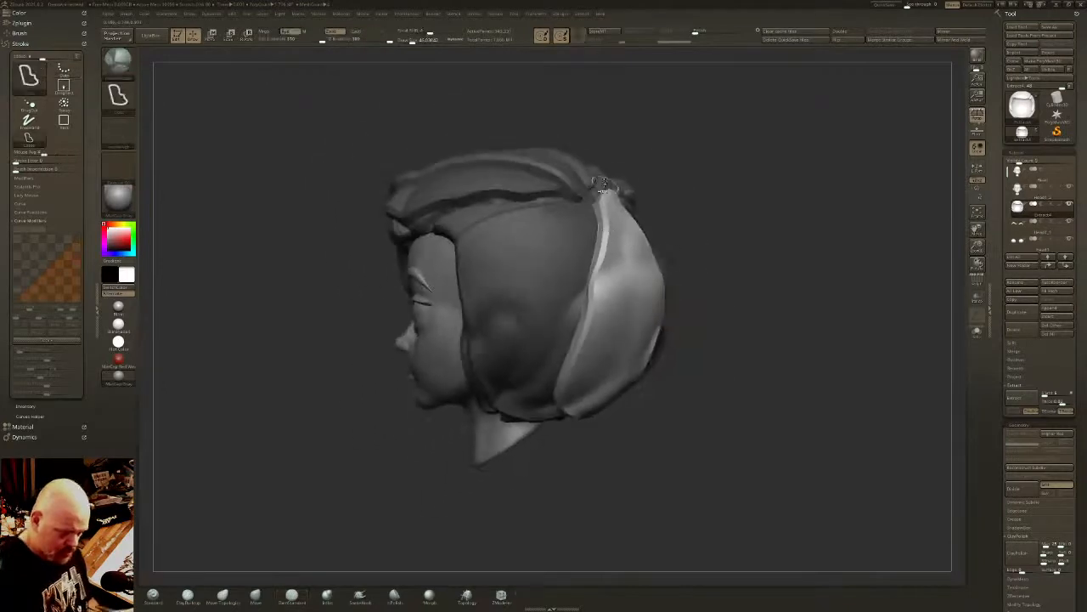
pyautogui.moveTo(605, 187)
pyautogui.keyDown('ctrl'); pyautogui.mouseDown()
pyautogui.moveTo(562, 394)
pyautogui.moveTo(586, 204)
pyautogui.moveTo(603, 188)
pyautogui.mouseUp(); pyautogui.keyUp('ctrl')
pyautogui.hotkey('ctrl', 'i')
pyautogui.moveTo(485, 378); pyautogui.dragTo(503, 374, button='right')
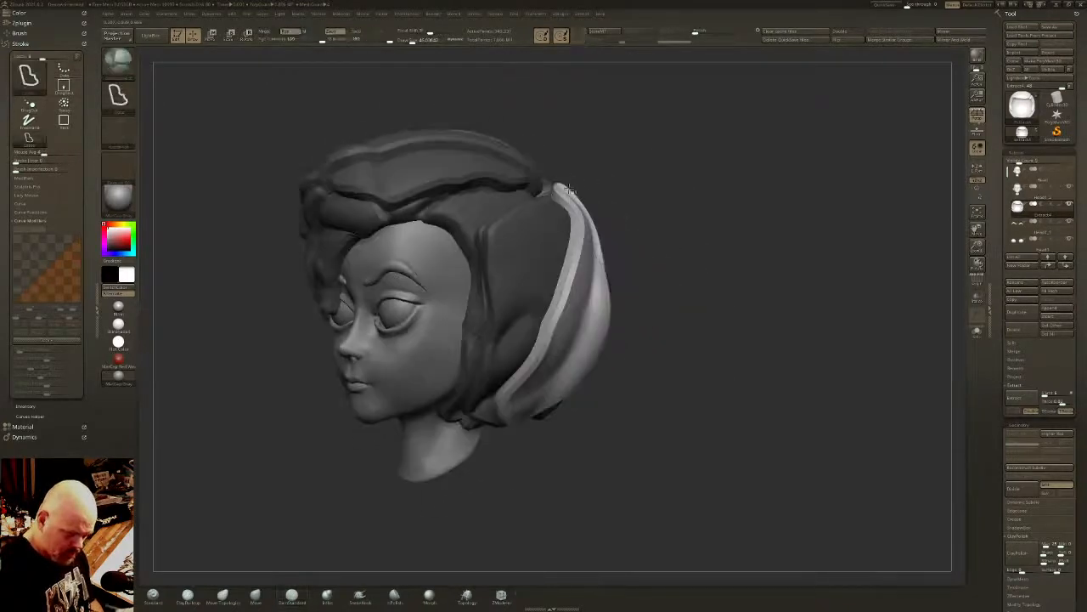
pyautogui.moveTo(571, 189)
pyautogui.keyDown('ctrl'); pyautogui.mouseDown()
pyautogui.moveTo(493, 398)
pyautogui.moveTo(550, 185)
pyautogui.moveTo(568, 188)
pyautogui.mouseUp(); pyautogui.keyUp('ctrl')
pyautogui.hotkey('ctrl', 'i')
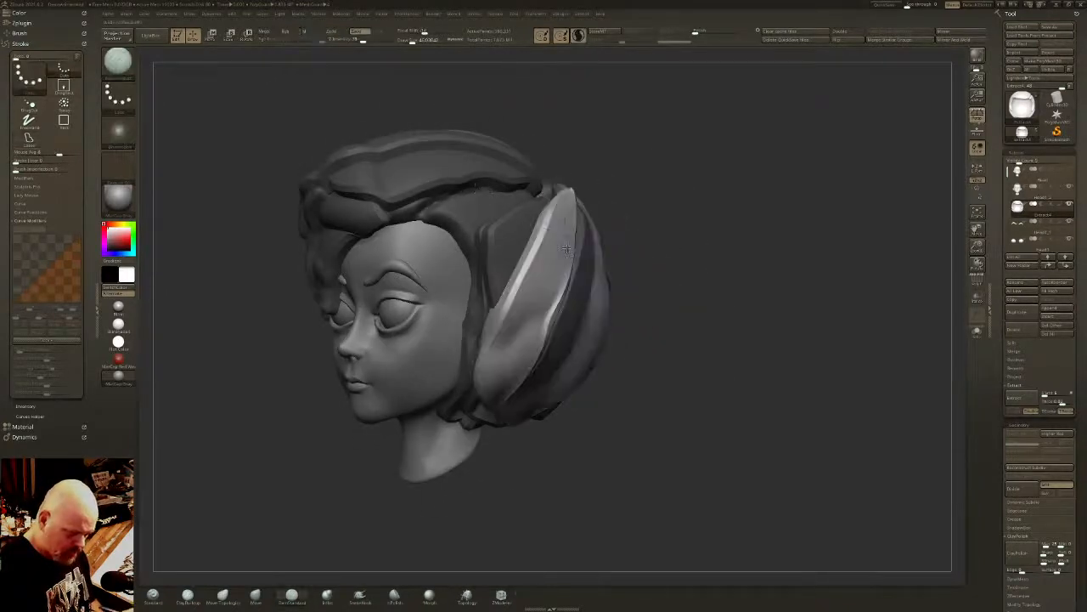
# - Mask the hair beside the temple and pull out a curved lock from the side part, inverting masks as needed
pyautogui.moveTo(567, 249); pyautogui.dragTo(477, 230, button='right')
pyautogui.moveTo(491, 344)
pyautogui.keyDown('ctrl'); pyautogui.mouseDown()
pyautogui.moveTo(581, 185)
pyautogui.moveTo(531, 197)
pyautogui.mouseUp(); pyautogui.keyUp('ctrl')
pyautogui.hotkey('ctrl', 'i')
pyautogui.moveTo(423, 217)
pyautogui.keyDown('ctrl'); pyautogui.mouseDown()
pyautogui.moveTo(499, 311)
pyautogui.moveTo(583, 185)
pyautogui.moveTo(576, 160)
pyautogui.mouseUp(); pyautogui.keyUp('ctrl')
pyautogui.hotkey('ctrl', 'i')
pyautogui.moveTo(560, 205); pyautogui.dragTo(626, 317, button='right')
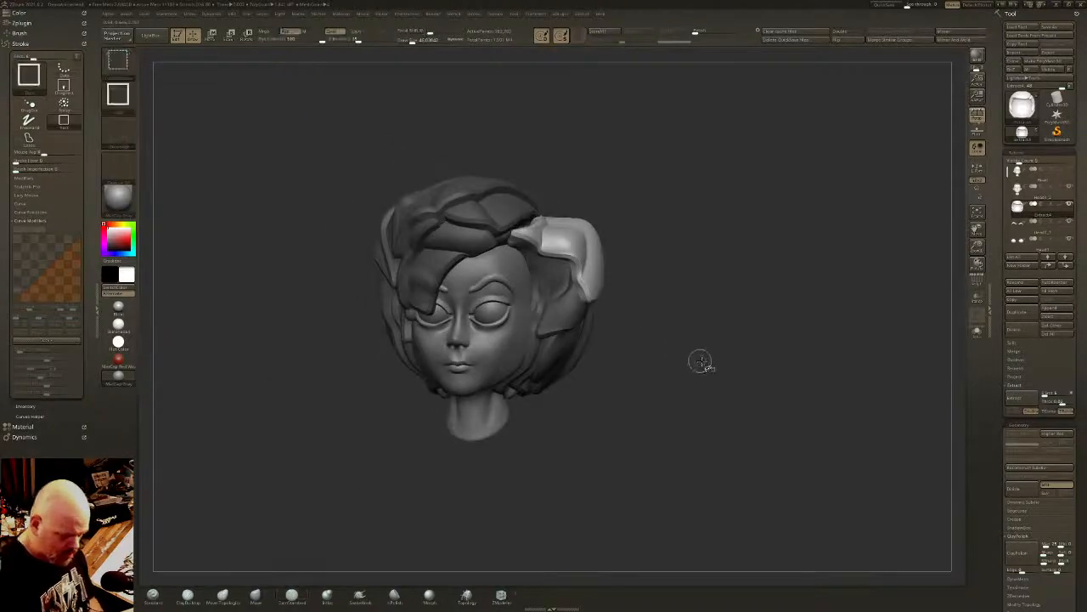
# - Clear the mask from the sculpted hair and bring up the hair mesh's geometry settings
pyautogui.keyDown('ctrl'); pyautogui.moveTo(701, 361); pyautogui.dragTo(729, 374); pyautogui.keyUp('ctrl')
pyautogui.moveTo(750, 357); pyautogui.dragTo(722, 344, button='right')
pyautogui.scroll(-5, 1079, 281)
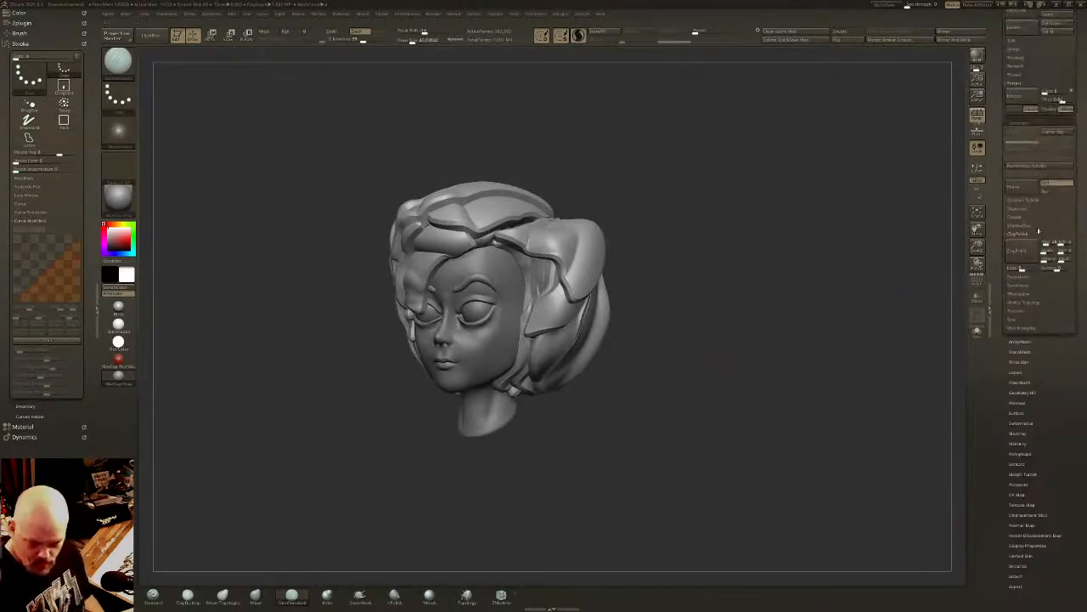
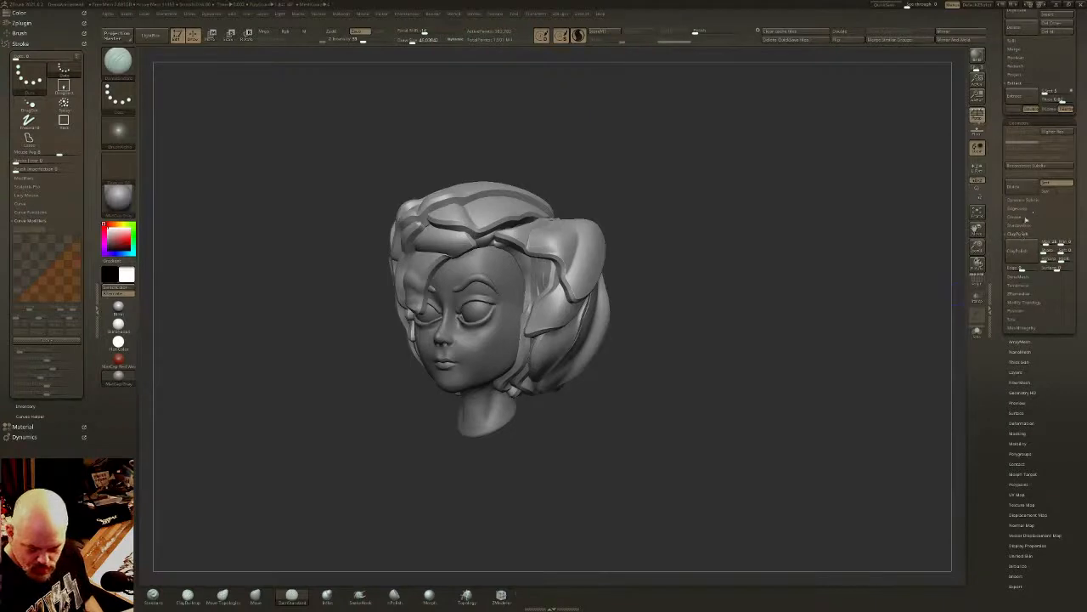
# - Remesh the hair with DynaMesh, then smooth out the locks on the character's left side with a larger brush
pyautogui.click(1020, 276)
pyautogui.click(1021, 256)
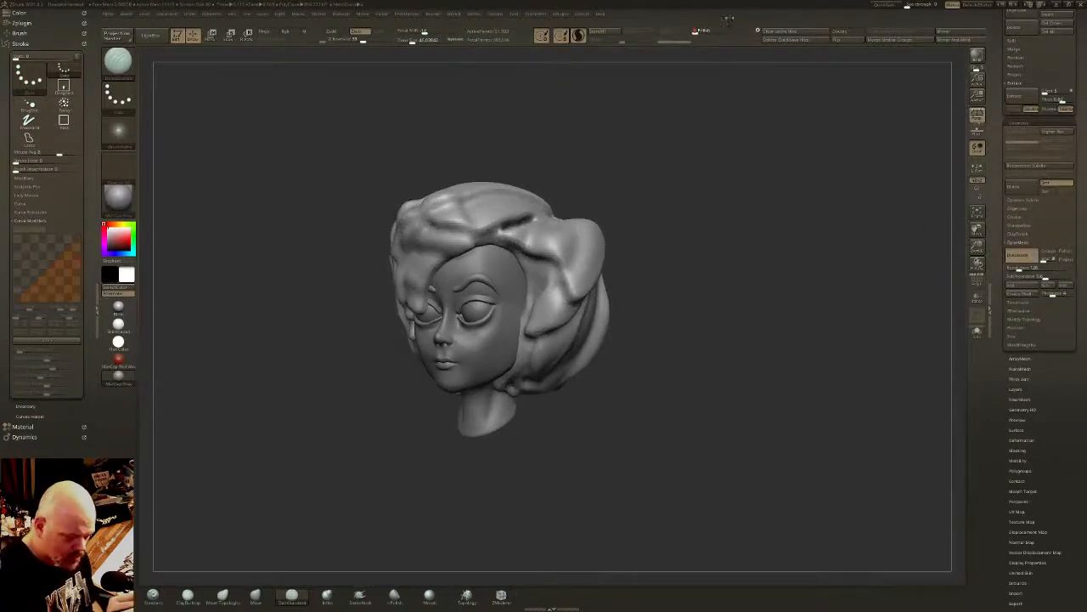
pyautogui.keyDown('shift'); pyautogui.moveTo(459, 106); pyautogui.dragTo(510, 127); pyautogui.keyUp('shift')
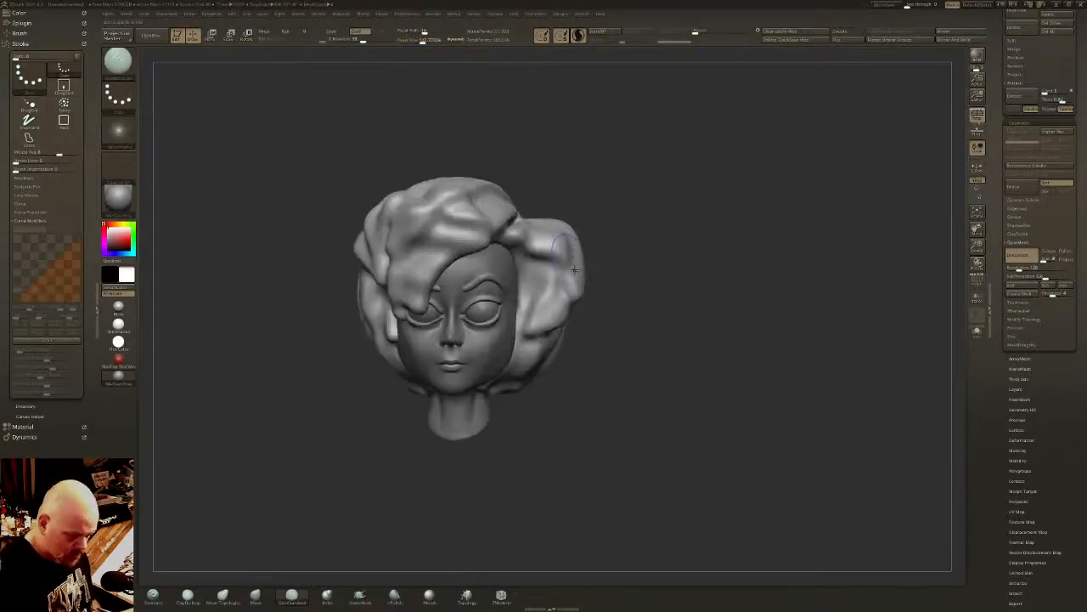
pyautogui.moveTo(421, 40); pyautogui.dragTo(428, 42)
pyautogui.moveTo(629, 221)
pyautogui.mouseDown()
pyautogui.moveTo(564, 258)
pyautogui.moveTo(592, 254)
pyautogui.moveTo(568, 290)
pyautogui.mouseUp()
pyautogui.keyDown('shift'); pyautogui.moveTo(539, 247); pyautogui.dragTo(536, 347); pyautogui.keyUp('shift')
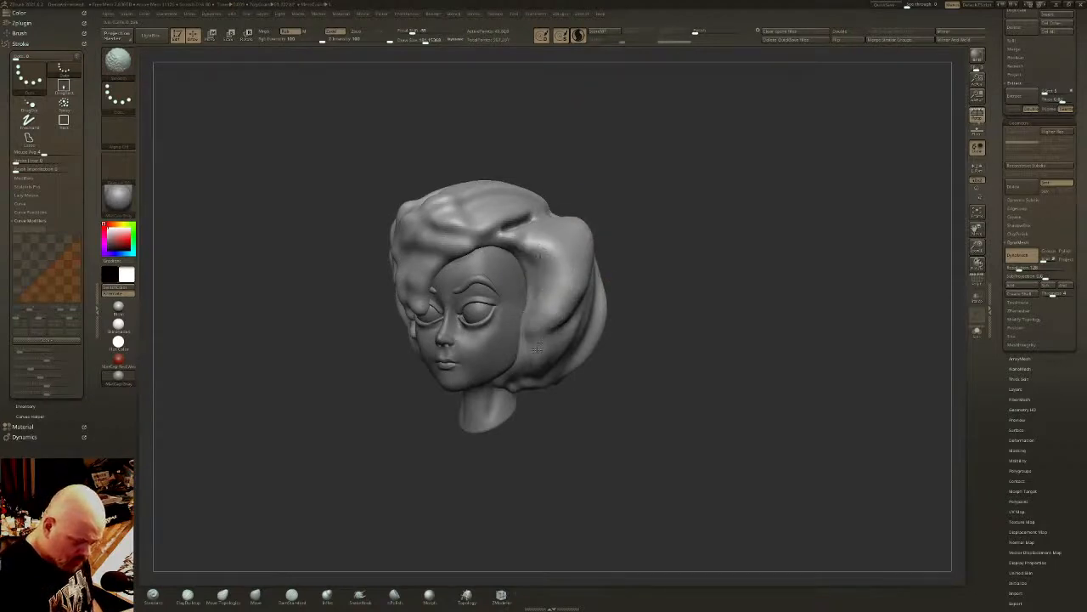
# - Smooth the hair's underside and lower back into one rounded volume around the nape
pyautogui.moveTo(547, 414); pyautogui.dragTo(497, 408)
pyautogui.moveTo(579, 330)
pyautogui.keyDown('shift'); pyautogui.mouseDown()
pyautogui.moveTo(615, 352)
pyautogui.moveTo(589, 283)
pyautogui.moveTo(601, 391)
pyautogui.moveTo(604, 378)
pyautogui.mouseUp(); pyautogui.keyUp('shift')
pyautogui.moveTo(613, 463); pyautogui.dragTo(594, 371)
pyautogui.keyDown('shift'); pyautogui.moveTo(520, 471); pyautogui.dragTo(560, 460); pyautogui.keyUp('shift')
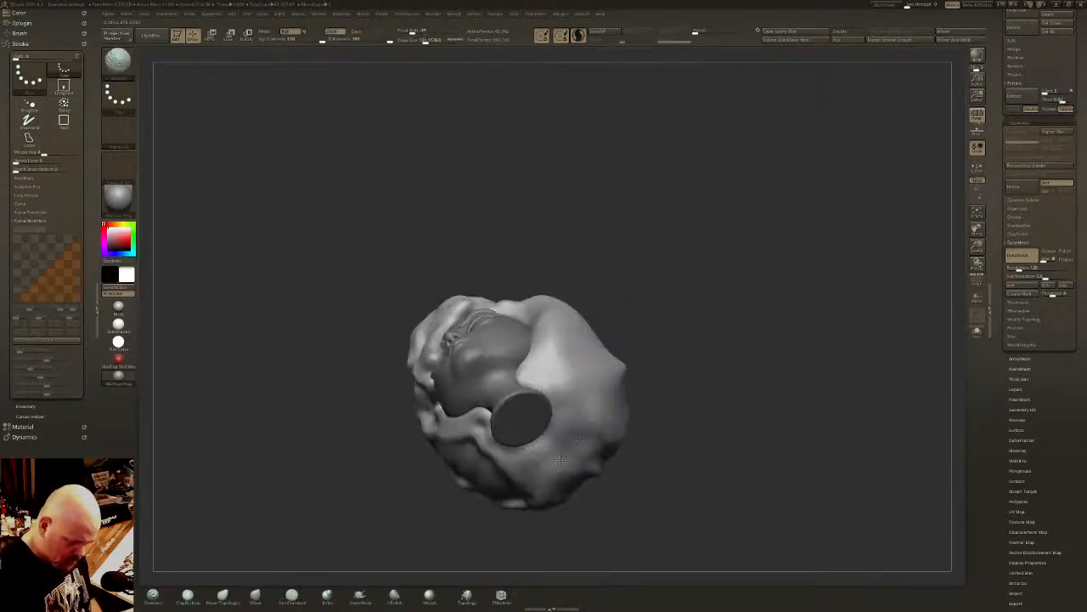
pyautogui.moveTo(676, 393); pyautogui.dragTo(621, 382)
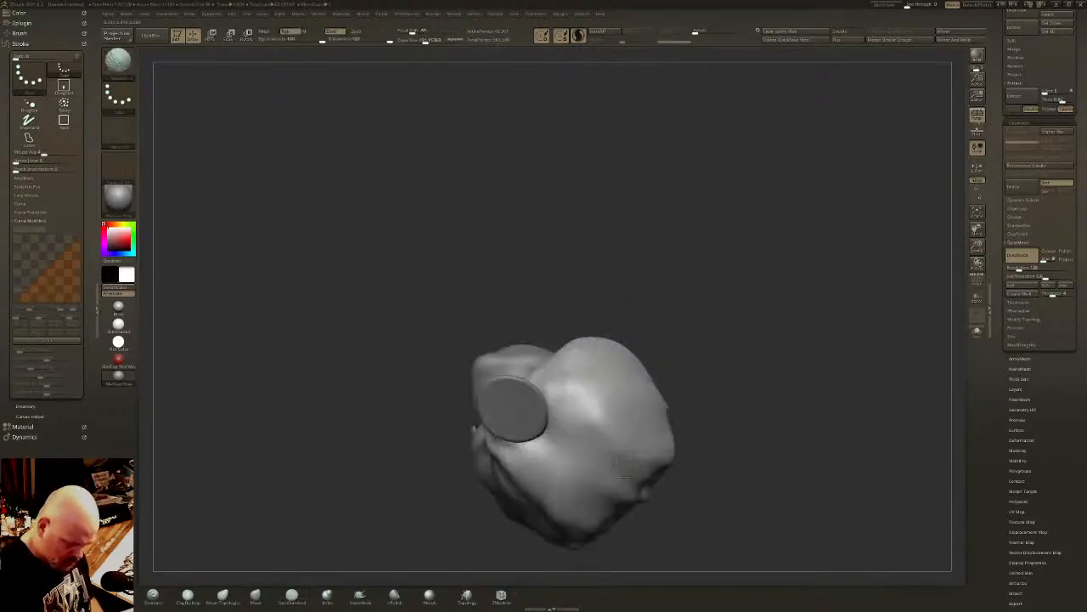
pyautogui.moveTo(648, 442); pyautogui.dragTo(739, 332)
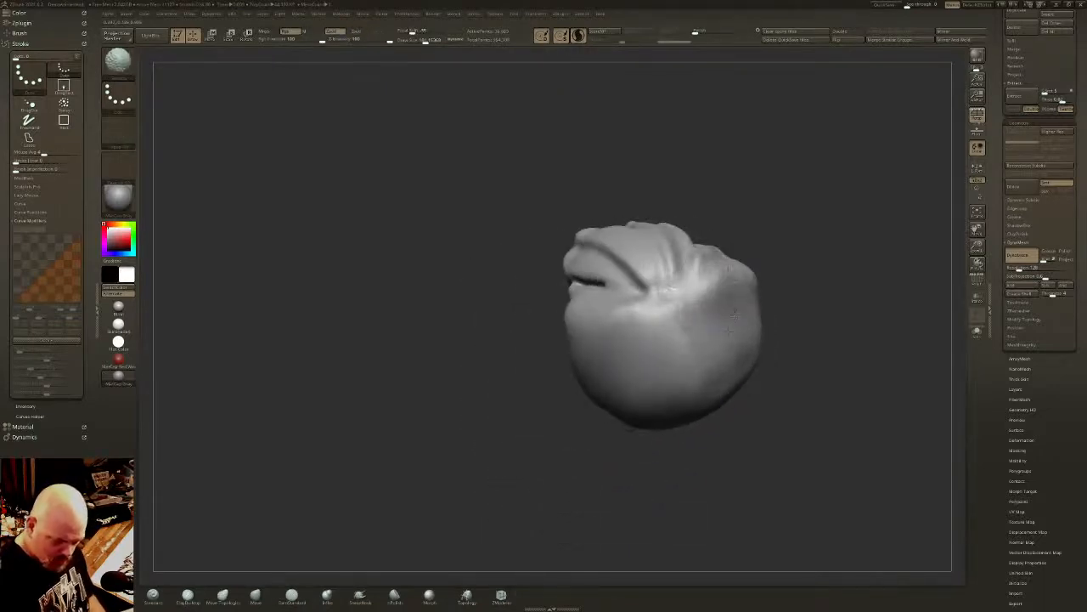
# - Smooth away the ridges between the locks across the crown and top of the hair
pyautogui.moveTo(736, 315); pyautogui.dragTo(694, 257, button='right')
pyautogui.keyDown('shift'); pyautogui.moveTo(694, 258); pyautogui.dragTo(667, 226); pyautogui.keyUp('shift')
pyautogui.moveTo(668, 226); pyautogui.dragTo(627, 239, button='right')
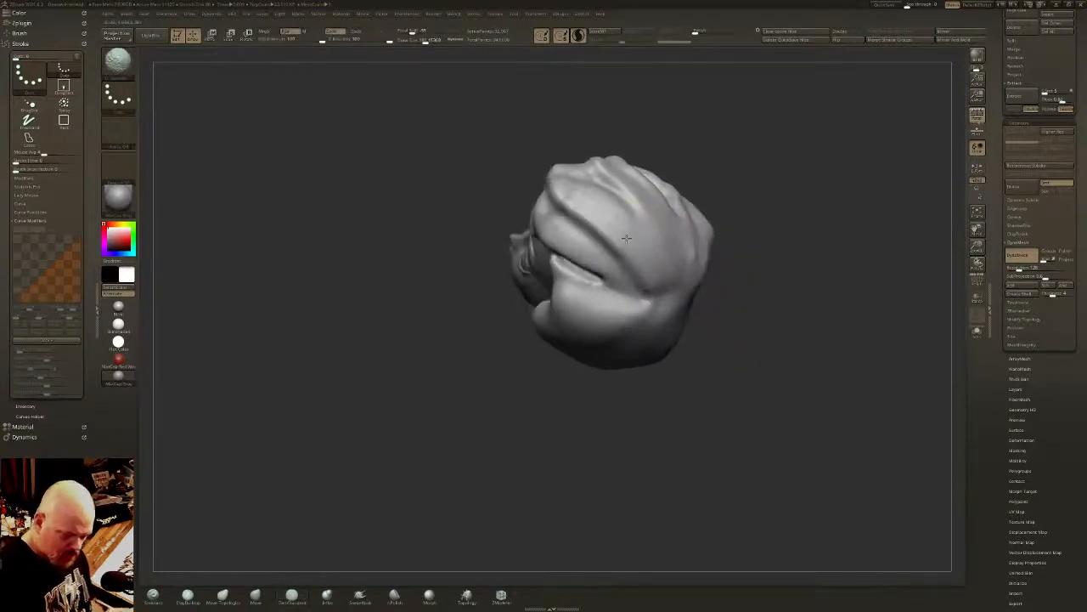
pyautogui.moveTo(626, 239)
pyautogui.keyDown('shift'); pyautogui.mouseDown()
pyautogui.moveTo(577, 216)
pyautogui.moveTo(607, 174)
pyautogui.moveTo(637, 200)
pyautogui.moveTo(645, 181)
pyautogui.mouseUp(); pyautogui.keyUp('shift')
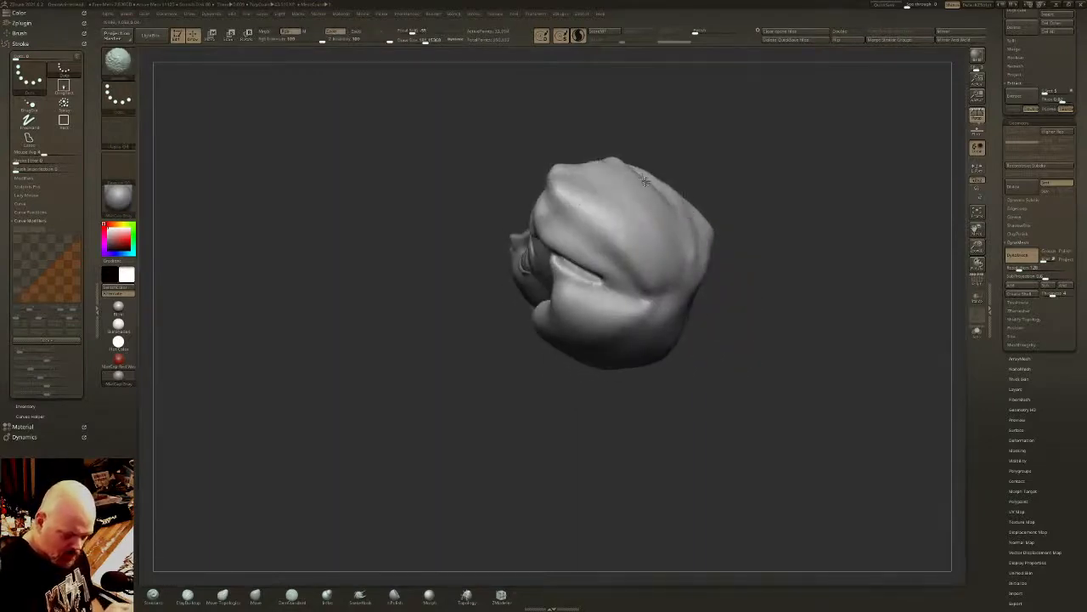
pyautogui.moveTo(645, 181); pyautogui.dragTo(671, 166, button='right')
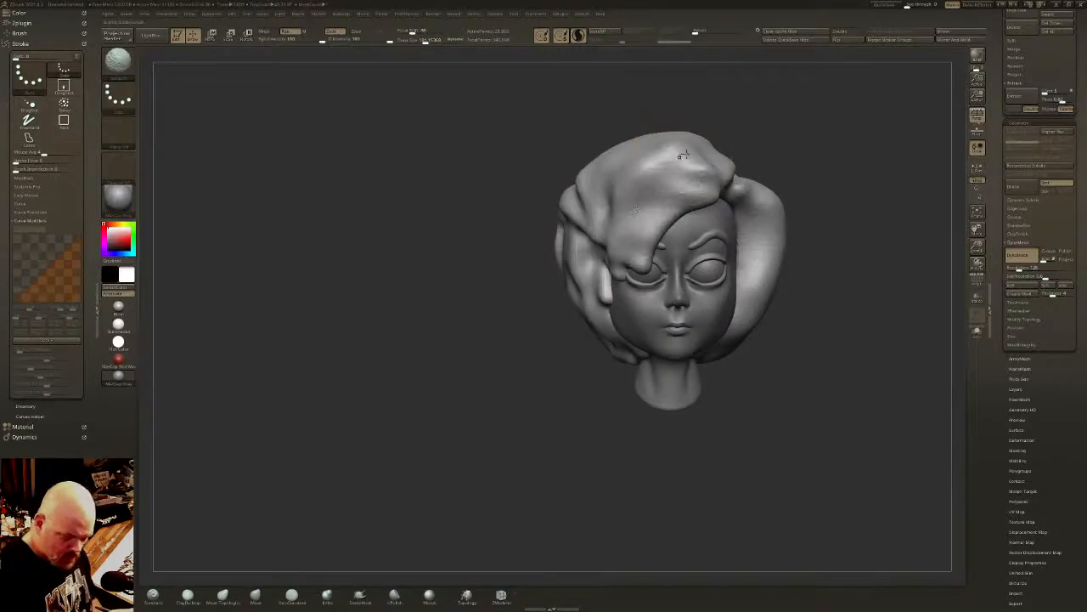
# - Smooth the sculpted locks on the character's right side into the main hair mass
pyautogui.keyDown('shift'); pyautogui.moveTo(684, 154); pyautogui.dragTo(607, 232); pyautogui.keyUp('shift')
pyautogui.moveTo(609, 251); pyautogui.dragTo(601, 272, button='right')
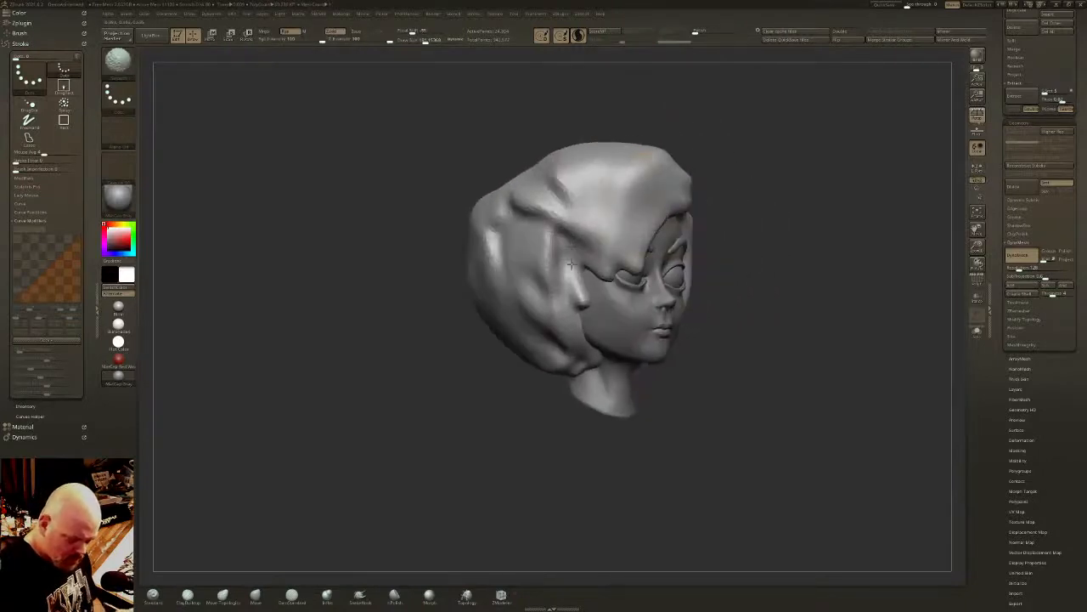
pyautogui.moveTo(565, 191)
pyautogui.keyDown('shift'); pyautogui.mouseDown()
pyautogui.moveTo(505, 221)
pyautogui.moveTo(504, 268)
pyautogui.mouseUp(); pyautogui.keyUp('shift')
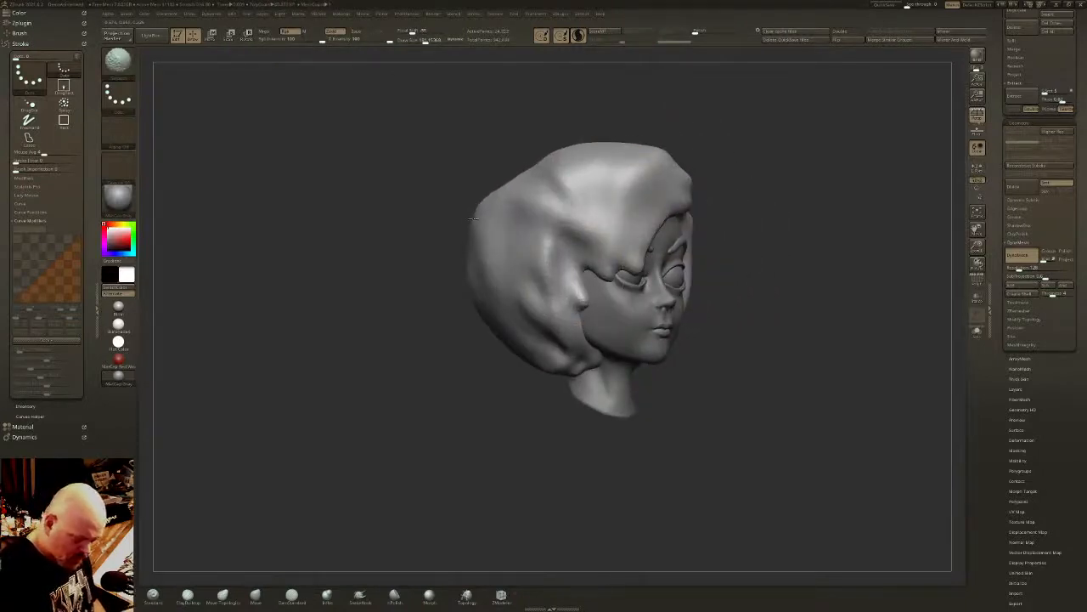
# - Smooth the hair's edge around the right temple and cheek, then even out the swept fringe and side part
pyautogui.press('b')
pyautogui.press('d')
pyautogui.press('s')
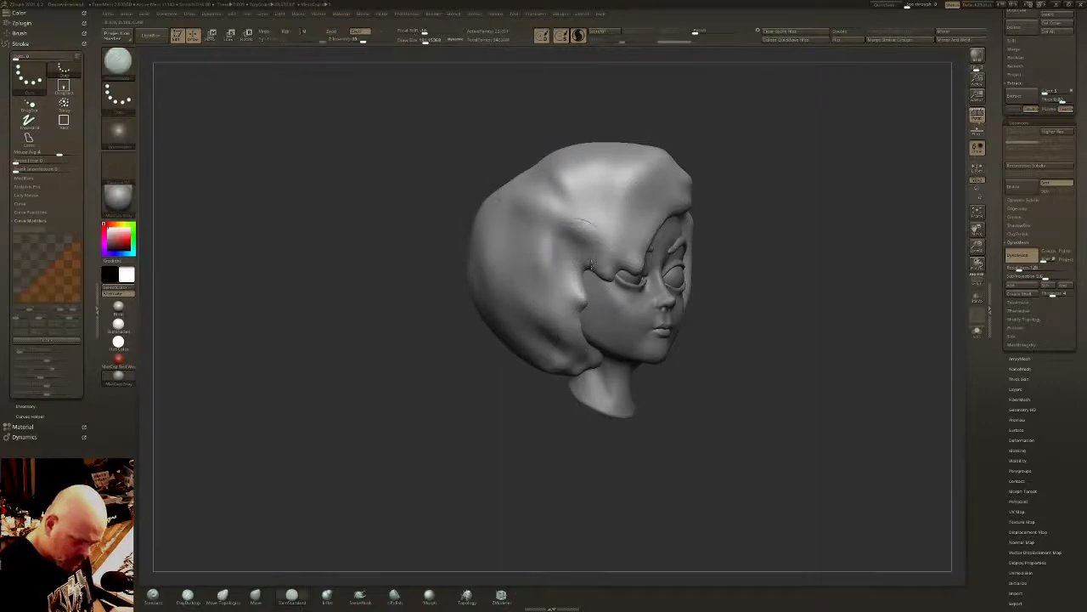
pyautogui.moveTo(584, 303)
pyautogui.keyDown('shift'); pyautogui.mouseDown()
pyautogui.moveTo(579, 294)
pyautogui.moveTo(571, 344)
pyautogui.mouseUp(); pyautogui.keyUp('shift')
pyautogui.moveTo(594, 284)
pyautogui.keyDown('shift'); pyautogui.mouseDown()
pyautogui.moveTo(609, 211)
pyautogui.moveTo(568, 160)
pyautogui.mouseUp(); pyautogui.keyUp('shift')
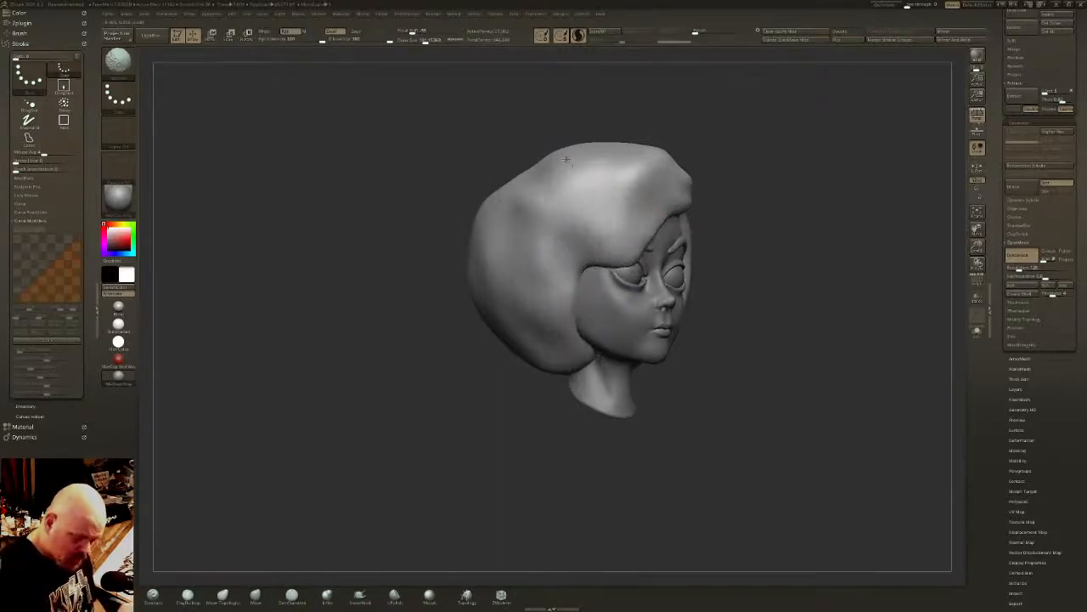
pyautogui.keyDown('shift'); pyautogui.moveTo(768, 284); pyautogui.dragTo(735, 283); pyautogui.keyUp('shift')
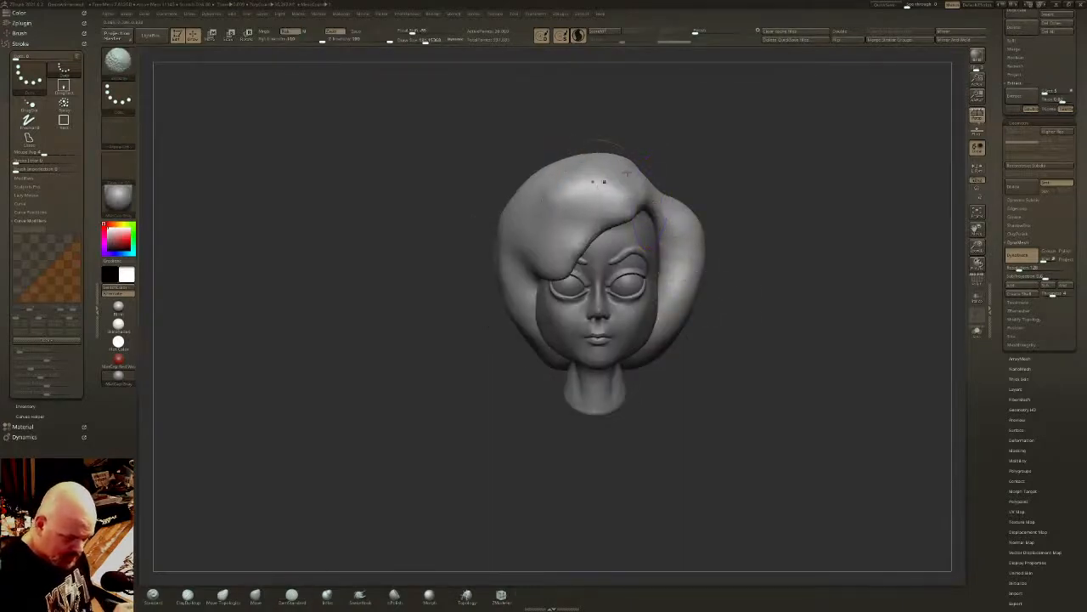
pyautogui.moveTo(604, 181)
pyautogui.mouseDown(button='right')
pyautogui.moveTo(693, 254)
pyautogui.moveTo(771, 275)
pyautogui.moveTo(665, 334)
pyautogui.mouseUp(button='right')
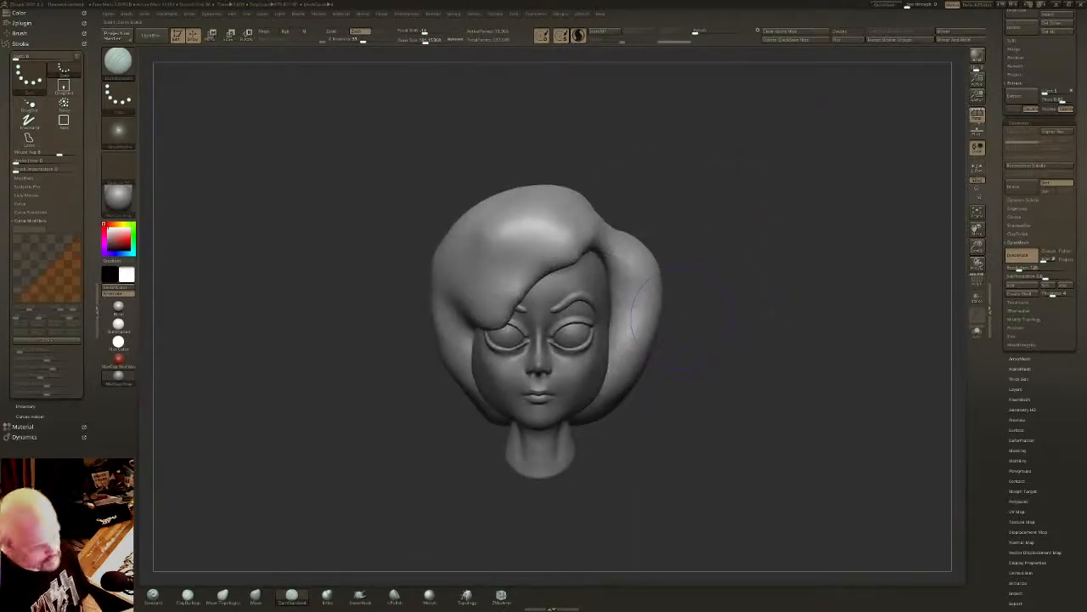
# - Cut the drooping right part of the fringe straight across the forehead with the ClipCurve brush
pyautogui.moveTo(630, 291); pyautogui.dragTo(643, 283, button='right')
pyautogui.press('e')
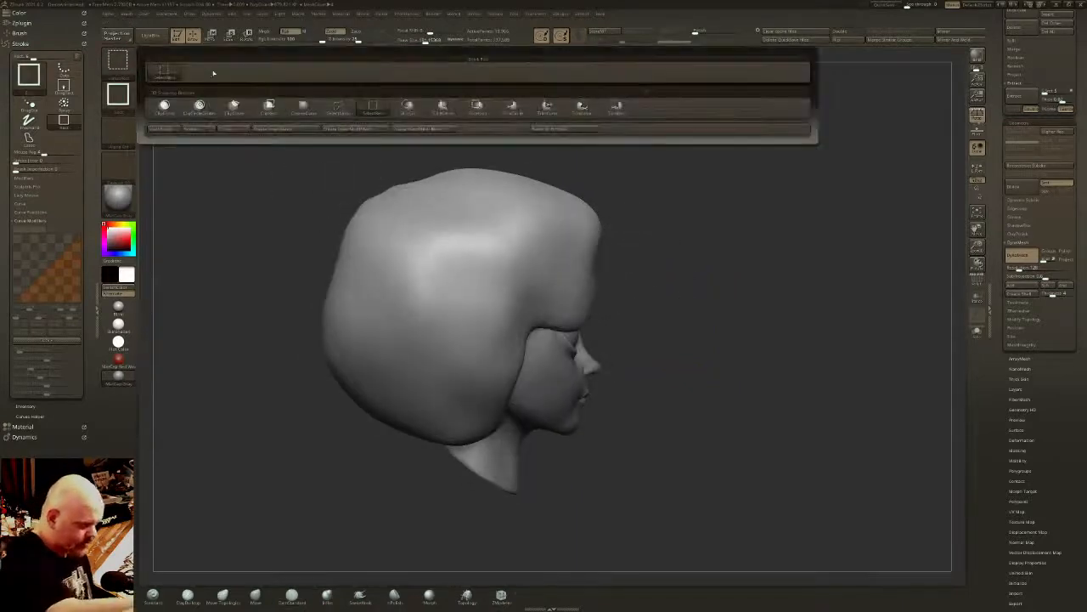
pyautogui.keyDown('ctrl'); pyautogui.keyDown('shift'); pyautogui.click(234, 107); pyautogui.keyUp('shift'); pyautogui.keyUp('ctrl')
pyautogui.keyDown('ctrl'); pyautogui.keyDown('shift'); pyautogui.moveTo(631, 276); pyautogui.dragTo(538, 277); pyautogui.keyUp('shift'); pyautogui.keyUp('ctrl')
pyautogui.keyDown('shift'); pyautogui.moveTo(637, 298); pyautogui.dragTo(632, 259); pyautogui.keyUp('shift')
pyautogui.keyDown('shift'); pyautogui.moveTo(457, 316); pyautogui.dragTo(465, 314); pyautogui.keyUp('shift')
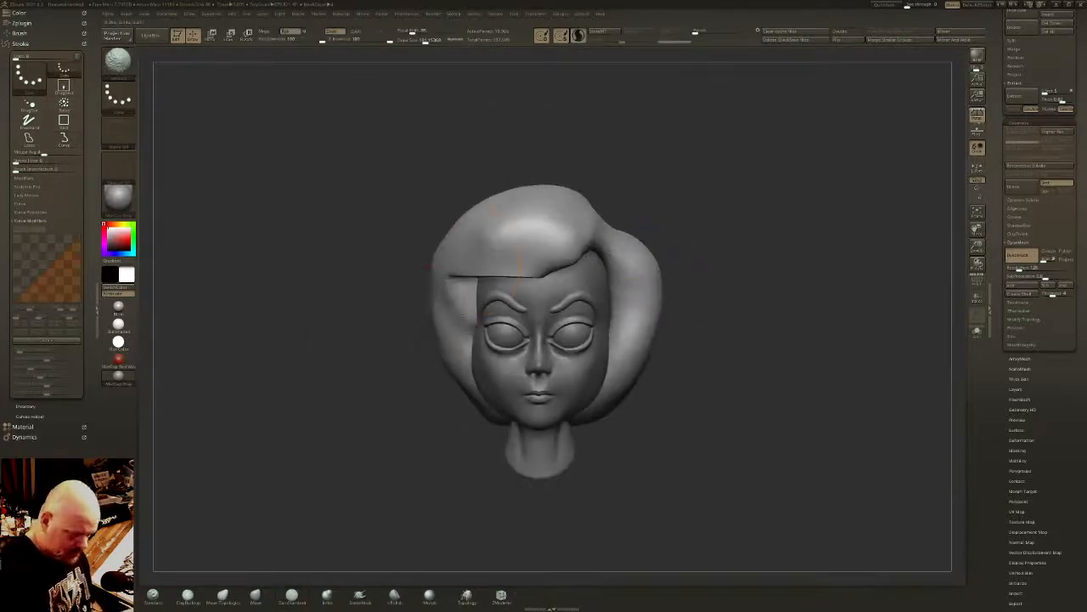
# - Try Mirror And Weld on the hair and smooth the result, then undo the last changes
pyautogui.click(965, 40)
pyautogui.keyDown('shift'); pyautogui.moveTo(686, 269); pyautogui.dragTo(706, 267); pyautogui.keyUp('shift')
pyautogui.keyDown('shift'); pyautogui.moveTo(496, 276); pyautogui.dragTo(493, 263); pyautogui.keyUp('shift')
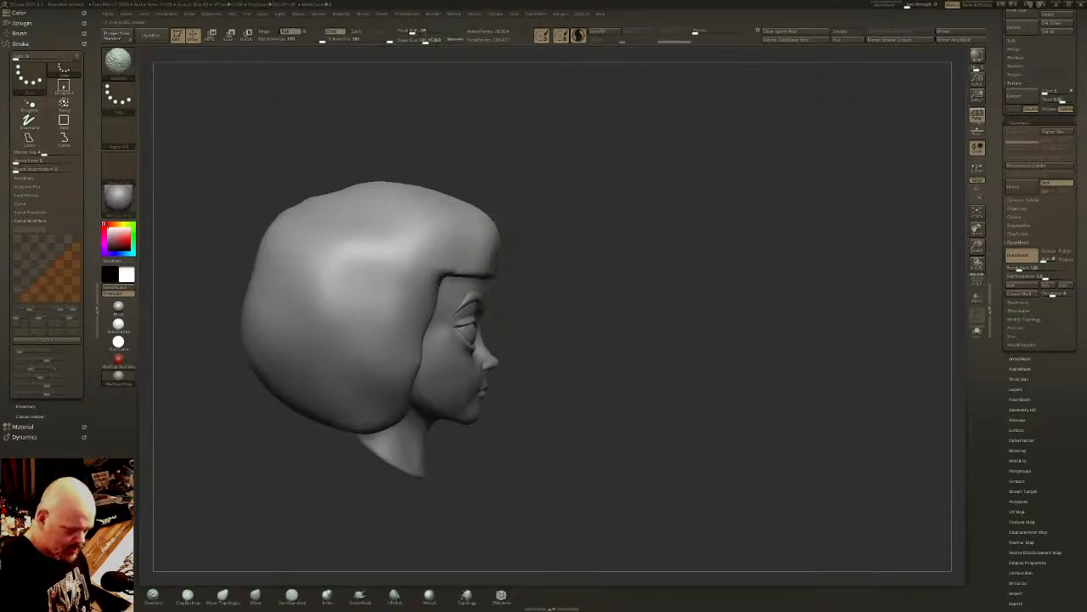
pyautogui.keyDown('shift'); pyautogui.moveTo(671, 223); pyautogui.dragTo(612, 208); pyautogui.keyUp('shift')
pyautogui.hotkey('ctrl', 'z')
pyautogui.hotkey('ctrl', 'z')
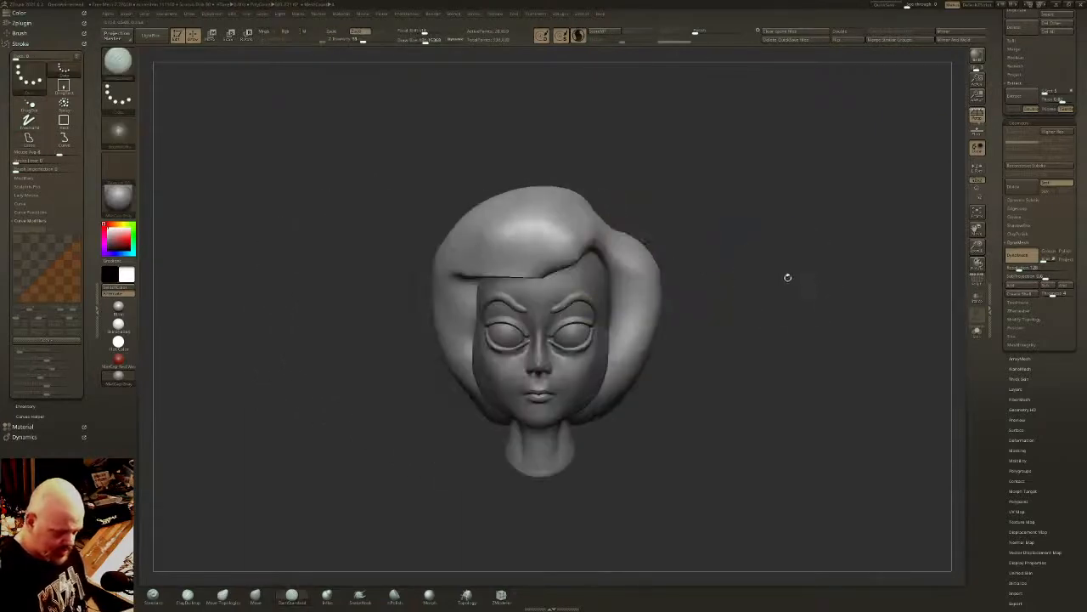
# - Pull a pointed lock from the fringe down toward the character's right eye with the SnakeHook brush
pyautogui.moveTo(756, 277); pyautogui.dragTo(778, 273)
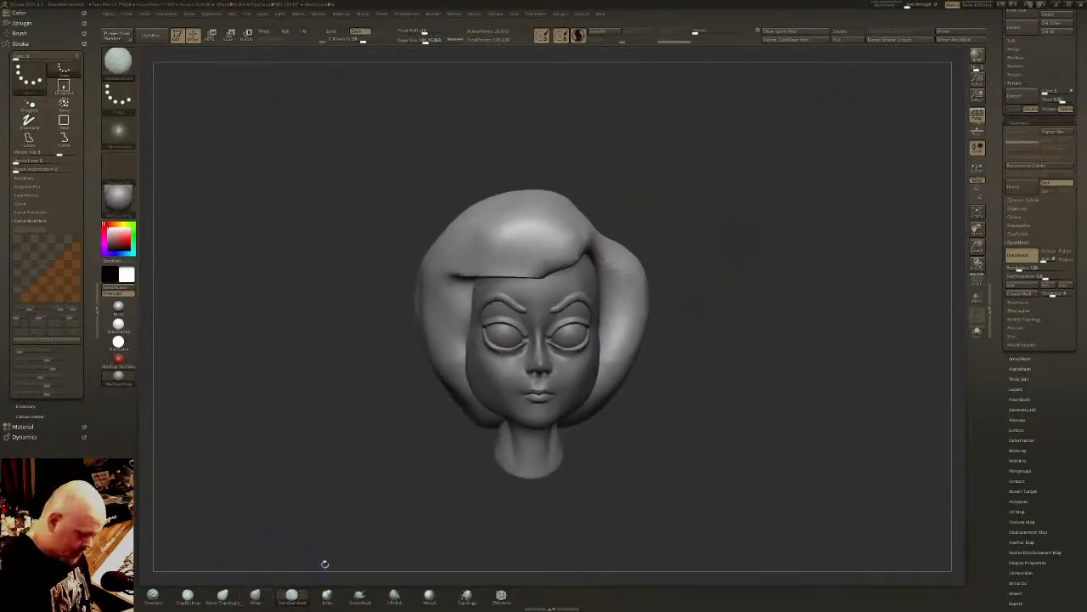
pyautogui.click(360, 595)
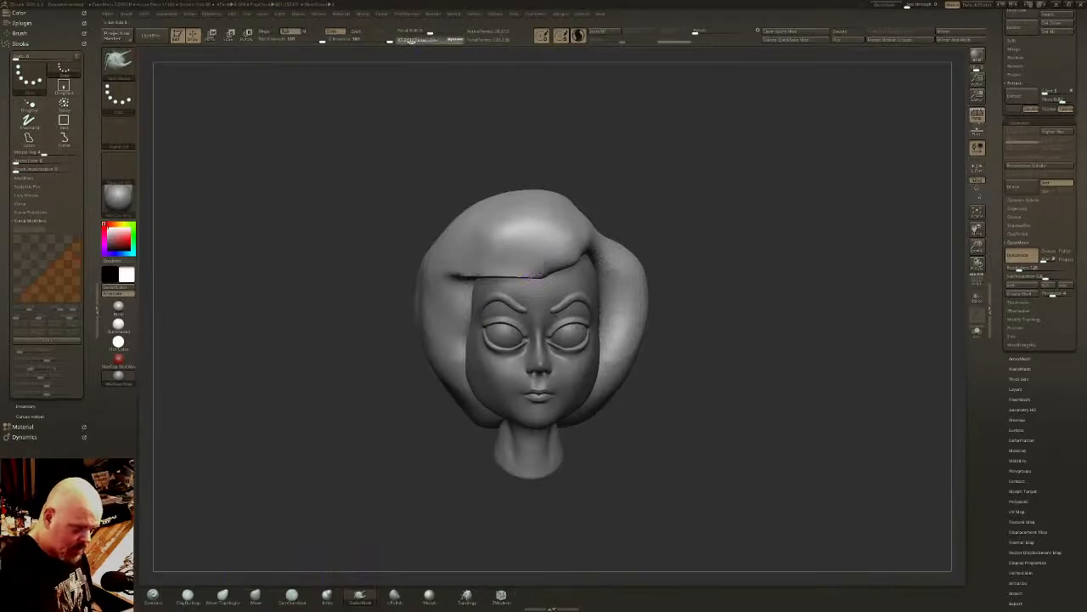
pyautogui.hotkey('ctrl', 'z')
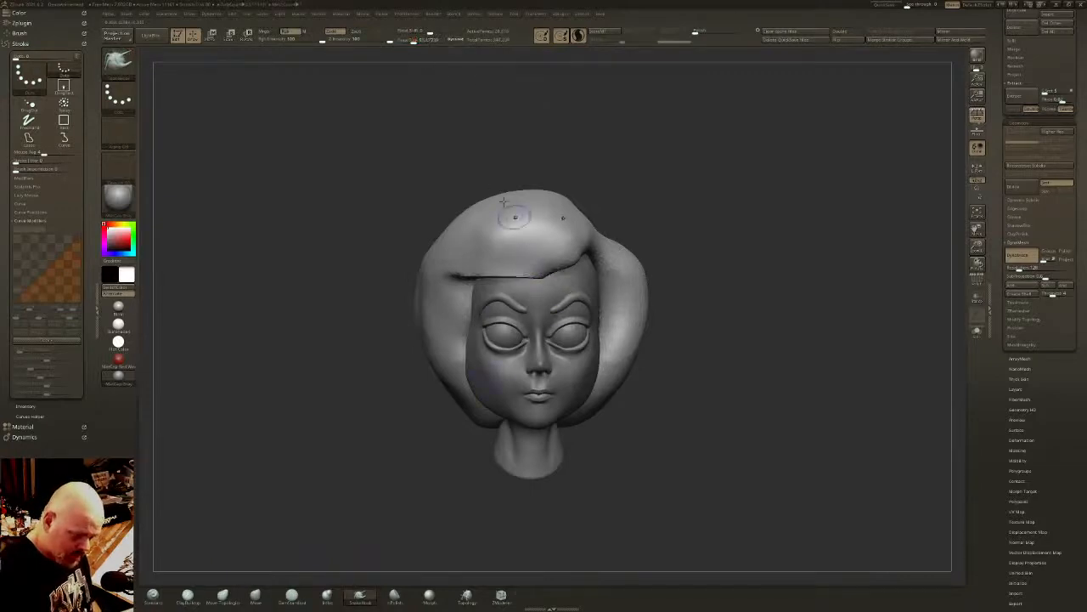
pyautogui.moveTo(544, 257); pyautogui.dragTo(488, 326)
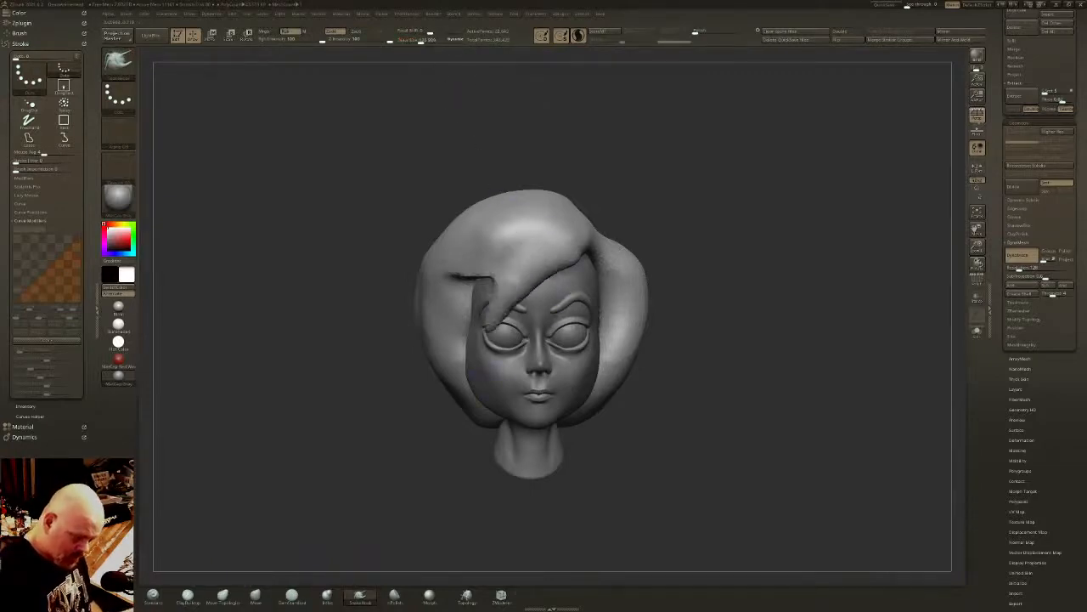
# - Pull long tapered locks from the fringe and right temple down over the cheek, smoothing them into the hair
pyautogui.moveTo(662, 281); pyautogui.dragTo(739, 282)
pyautogui.moveTo(478, 256); pyautogui.dragTo(435, 369)
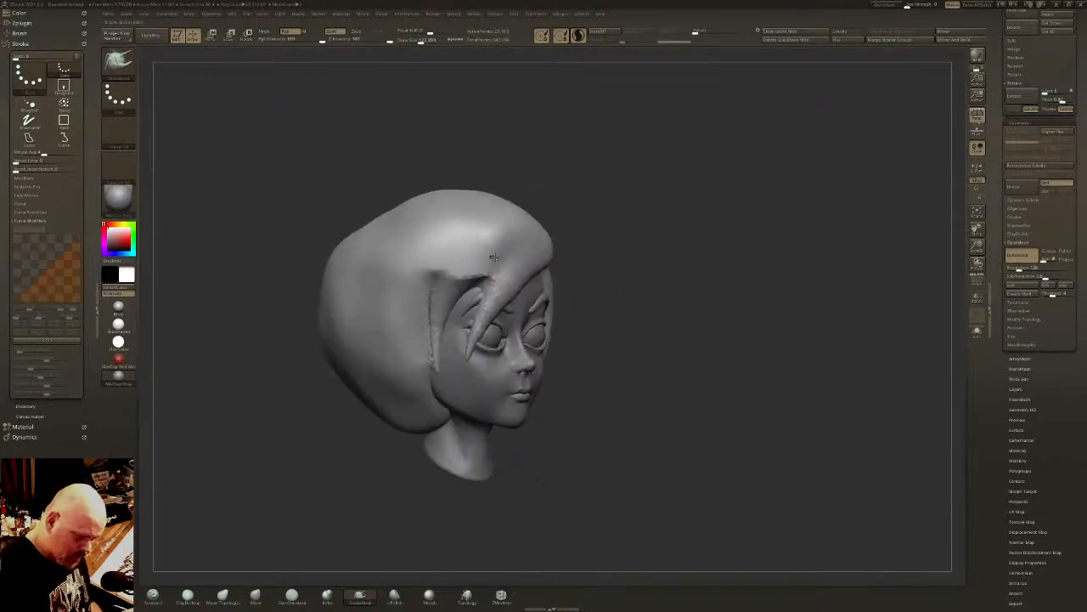
pyautogui.keyDown('shift'); pyautogui.moveTo(493, 256); pyautogui.dragTo(426, 306); pyautogui.keyUp('shift')
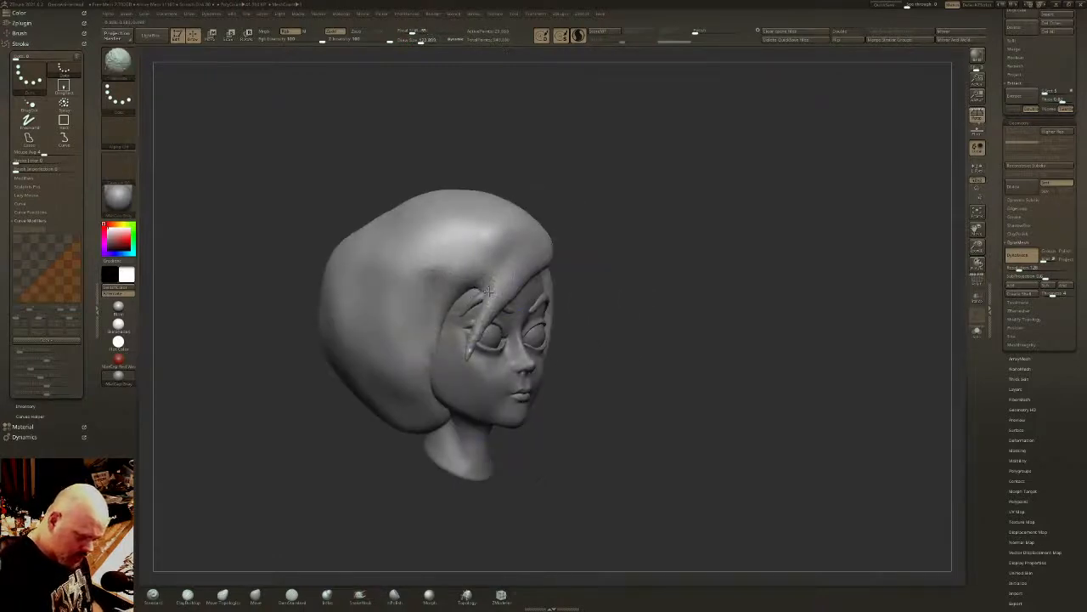
pyautogui.moveTo(488, 291)
pyautogui.keyDown('shift'); pyautogui.mouseDown()
pyautogui.moveTo(488, 323)
pyautogui.moveTo(456, 365)
pyautogui.moveTo(484, 390)
pyautogui.mouseUp(); pyautogui.keyUp('shift')
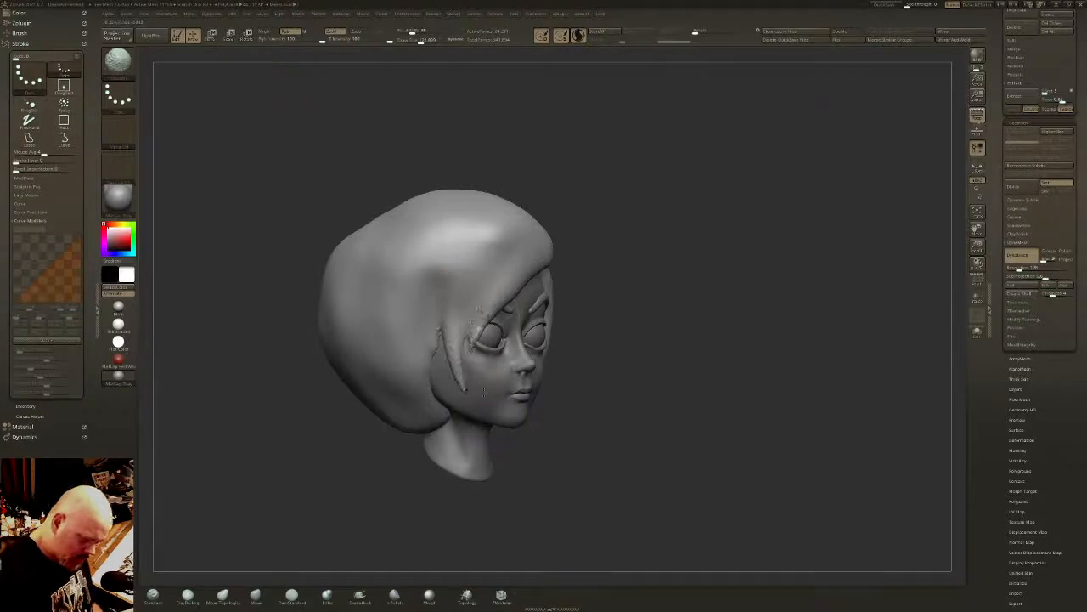
pyautogui.moveTo(488, 308); pyautogui.dragTo(509, 406)
pyautogui.moveTo(444, 333); pyautogui.dragTo(486, 408)
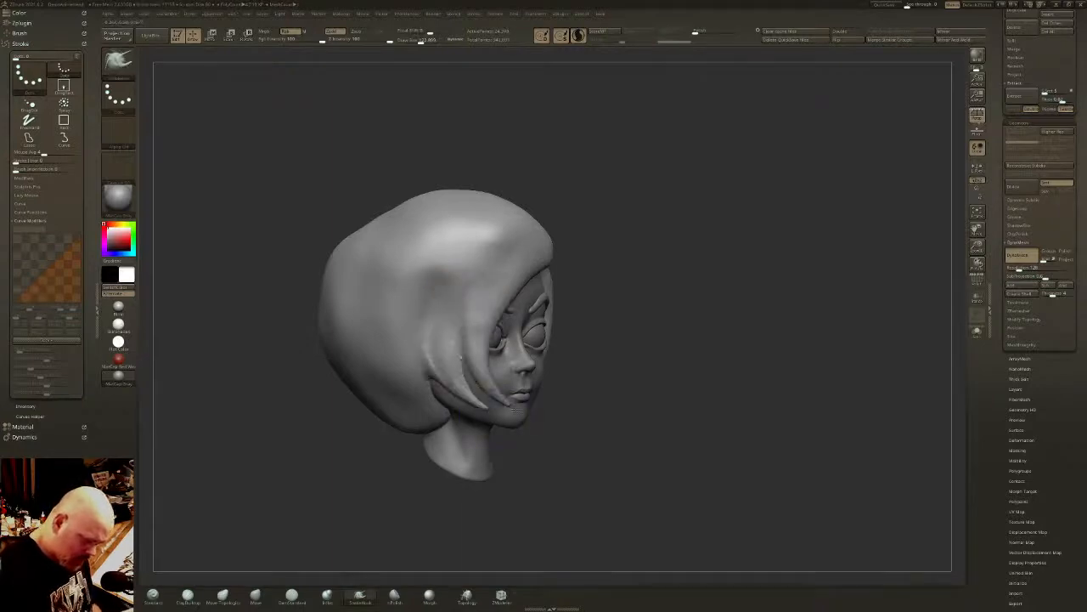
# - Pull a short lock beside the left temple and a longer curved lock forward over the left cheek
pyautogui.keyDown('shift'); pyautogui.moveTo(495, 267); pyautogui.dragTo(548, 252, button='right'); pyautogui.keyUp('shift')
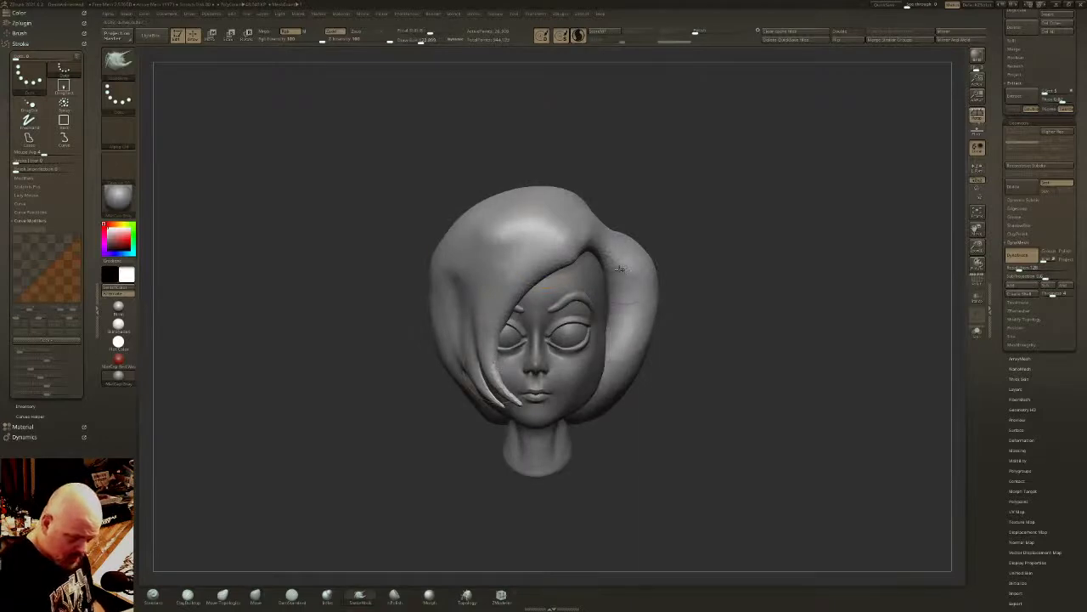
pyautogui.moveTo(569, 319); pyautogui.dragTo(541, 268, button='right')
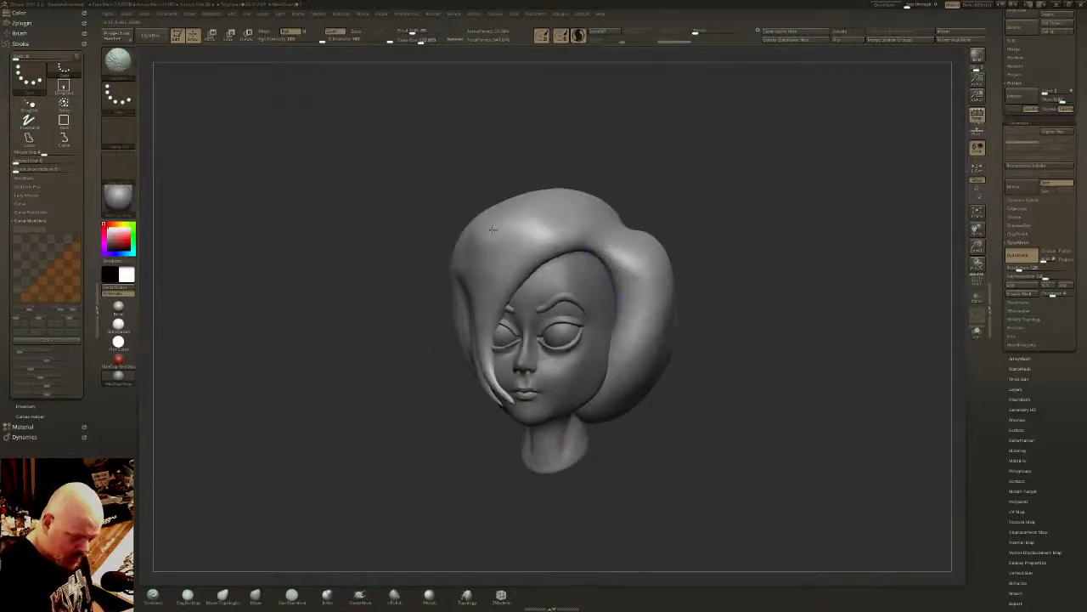
pyautogui.moveTo(478, 250); pyautogui.dragTo(596, 307, button='right')
pyautogui.moveTo(600, 259)
pyautogui.mouseDown()
pyautogui.moveTo(579, 357)
pyautogui.moveTo(604, 289)
pyautogui.mouseUp()
pyautogui.moveTo(618, 323); pyautogui.dragTo(613, 313, button='right')
pyautogui.moveTo(609, 313)
pyautogui.mouseDown()
pyautogui.moveTo(587, 372)
pyautogui.moveTo(550, 373)
pyautogui.mouseUp()
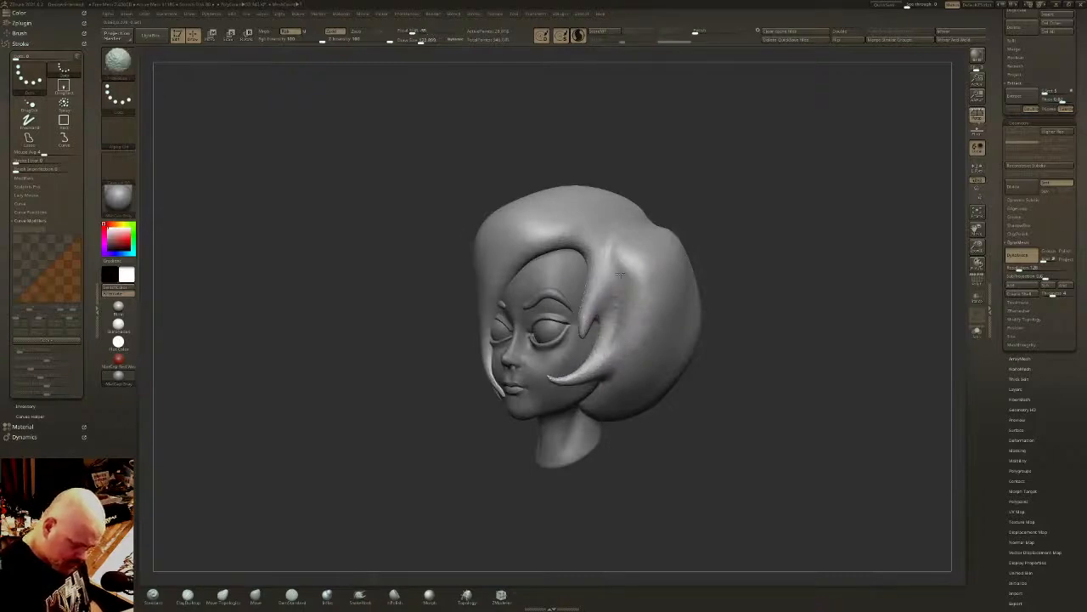
# - Refine and smooth the face-framing locks on both cheeks so they blend into the hair mass
pyautogui.moveTo(653, 289); pyautogui.dragTo(668, 311, button='right')
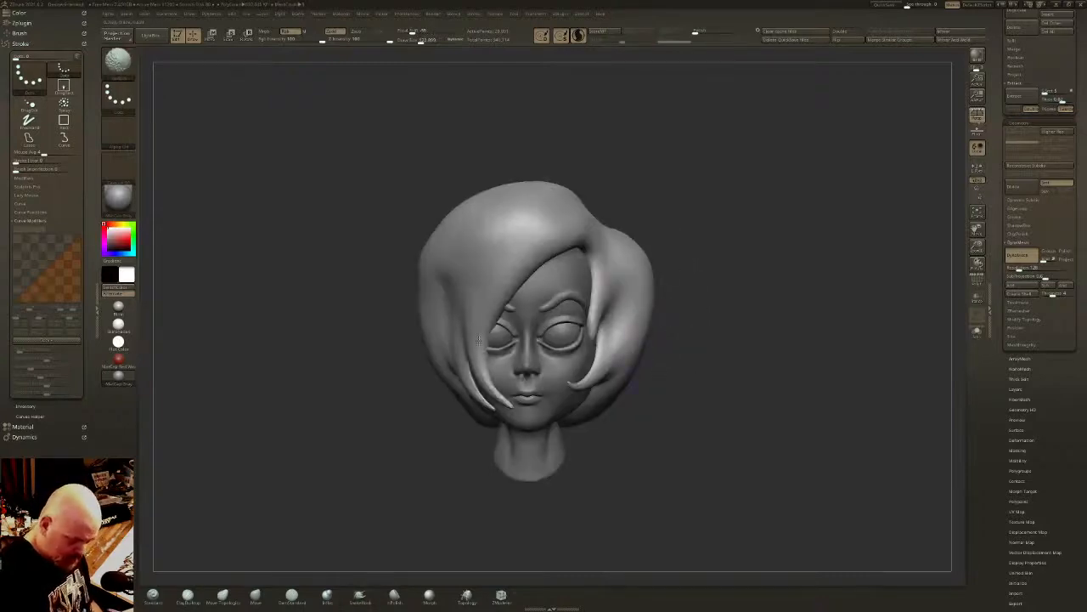
pyautogui.moveTo(467, 384); pyautogui.dragTo(623, 388, button='right')
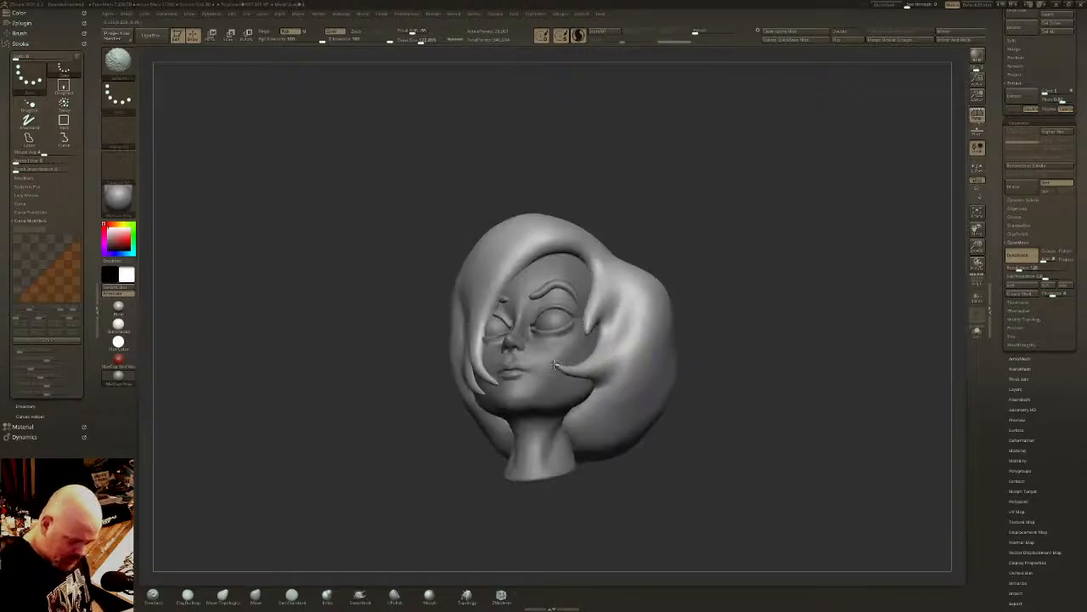
pyautogui.moveTo(608, 318); pyautogui.dragTo(536, 323, button='right')
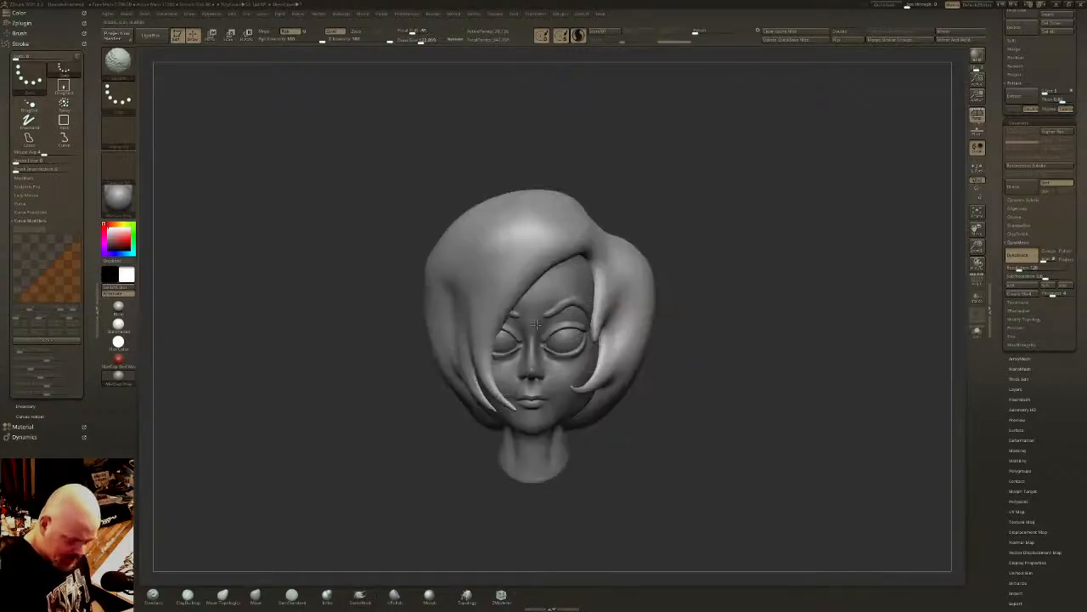
# - Reshape the hair's lower edge behind the right jaw and smooth it toward the nape
pyautogui.moveTo(495, 384)
pyautogui.mouseDown(button='right')
pyautogui.moveTo(534, 359)
pyautogui.moveTo(524, 425)
pyautogui.moveTo(637, 359)
pyautogui.moveTo(681, 350)
pyautogui.moveTo(685, 337)
pyautogui.moveTo(586, 384)
pyautogui.moveTo(601, 358)
pyautogui.mouseUp(button='right')
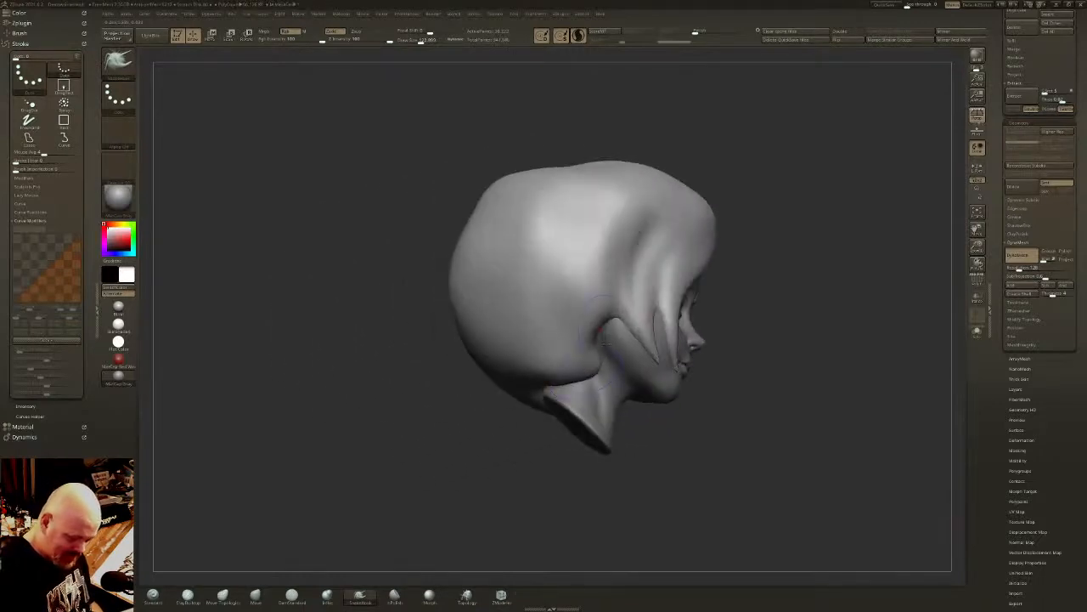
pyautogui.moveTo(618, 365); pyautogui.dragTo(569, 375)
pyautogui.moveTo(520, 374); pyautogui.dragTo(569, 360, button='right')
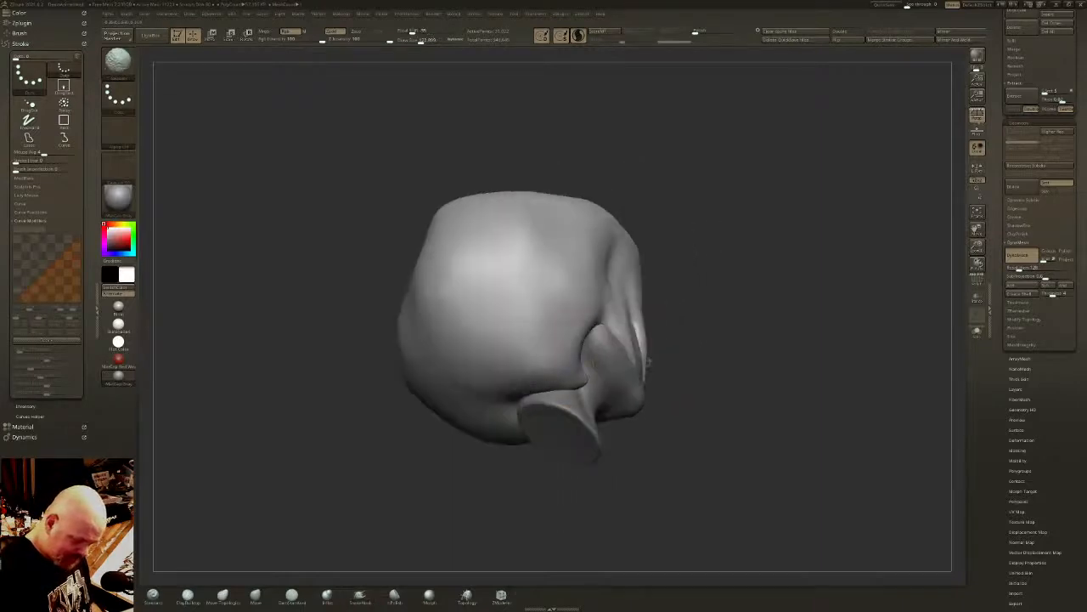
# - Reshape the hair's underside behind the right jaw so it curves in toward the neck
pyautogui.moveTo(581, 384)
pyautogui.keyDown('shift'); pyautogui.mouseDown()
pyautogui.moveTo(573, 374)
pyautogui.moveTo(521, 413)
pyautogui.moveTo(561, 379)
pyautogui.moveTo(552, 374)
pyautogui.mouseUp(); pyautogui.keyUp('shift')
pyautogui.keyDown('shift'); pyautogui.moveTo(552, 374); pyautogui.dragTo(525, 409, button='right'); pyautogui.keyUp('shift')
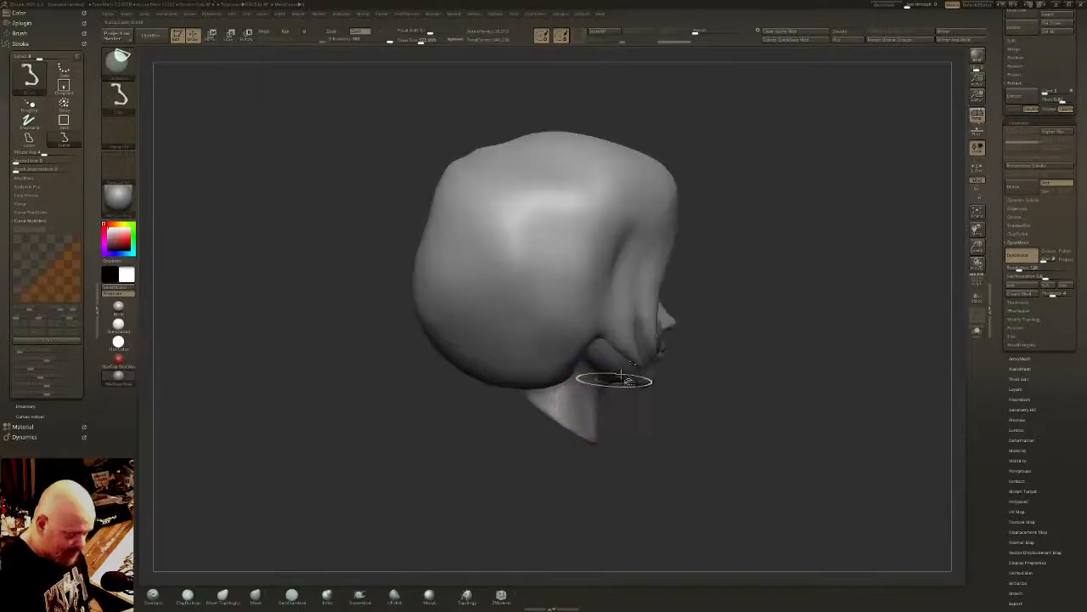
pyautogui.moveTo(667, 401)
pyautogui.mouseDown()
pyautogui.moveTo(608, 342)
pyautogui.moveTo(556, 335)
pyautogui.moveTo(417, 386)
pyautogui.moveTo(379, 443)
pyautogui.mouseUp()
pyautogui.moveTo(379, 443); pyautogui.dragTo(419, 379, button='right')
pyautogui.moveTo(586, 326)
pyautogui.keyDown('shift'); pyautogui.mouseDown()
pyautogui.moveTo(503, 333)
pyautogui.moveTo(443, 382)
pyautogui.moveTo(563, 319)
pyautogui.moveTo(532, 330)
pyautogui.moveTo(501, 384)
pyautogui.moveTo(518, 350)
pyautogui.mouseUp(); pyautogui.keyUp('shift')
pyautogui.moveTo(607, 373)
pyautogui.mouseDown(button='right')
pyautogui.moveTo(514, 361)
pyautogui.moveTo(574, 363)
pyautogui.mouseUp(button='right')
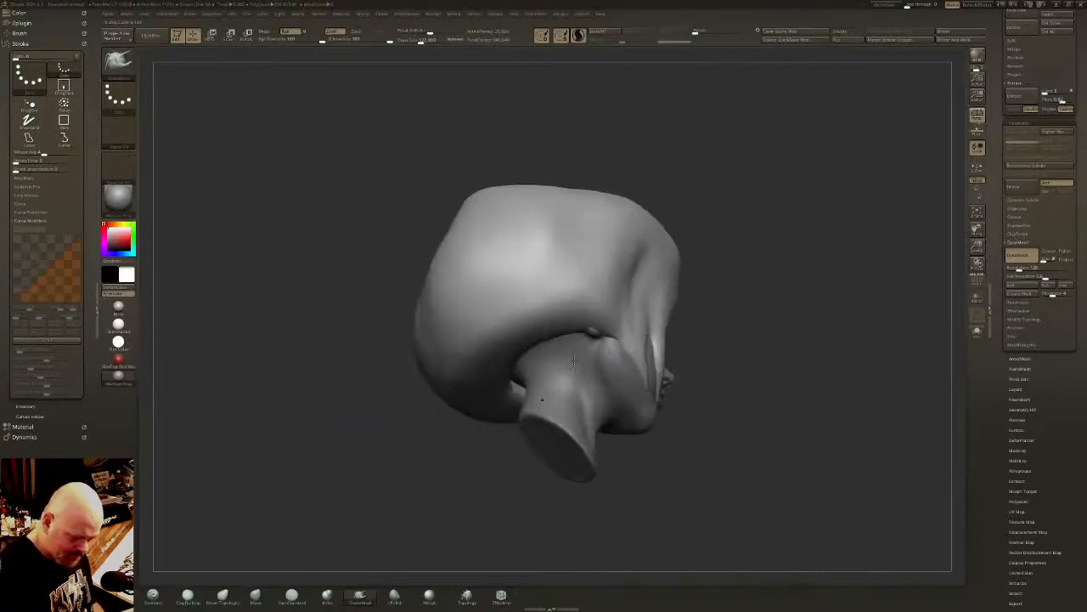
# - Pull the hair's lower rim down around the back of the neck with SnakeHook and adjust it with the Move brush
pyautogui.moveTo(584, 321)
pyautogui.mouseDown()
pyautogui.moveTo(597, 374)
pyautogui.moveTo(637, 410)
pyautogui.mouseUp()
pyautogui.moveTo(540, 336); pyautogui.dragTo(576, 419)
pyautogui.moveTo(592, 414); pyautogui.dragTo(551, 384, button='right')
pyautogui.moveTo(508, 364)
pyautogui.mouseDown()
pyautogui.moveTo(540, 404)
pyautogui.moveTo(611, 404)
pyautogui.moveTo(593, 388)
pyautogui.moveTo(514, 419)
pyautogui.moveTo(552, 368)
pyautogui.mouseUp()
pyautogui.moveTo(553, 369); pyautogui.dragTo(566, 364, button='right')
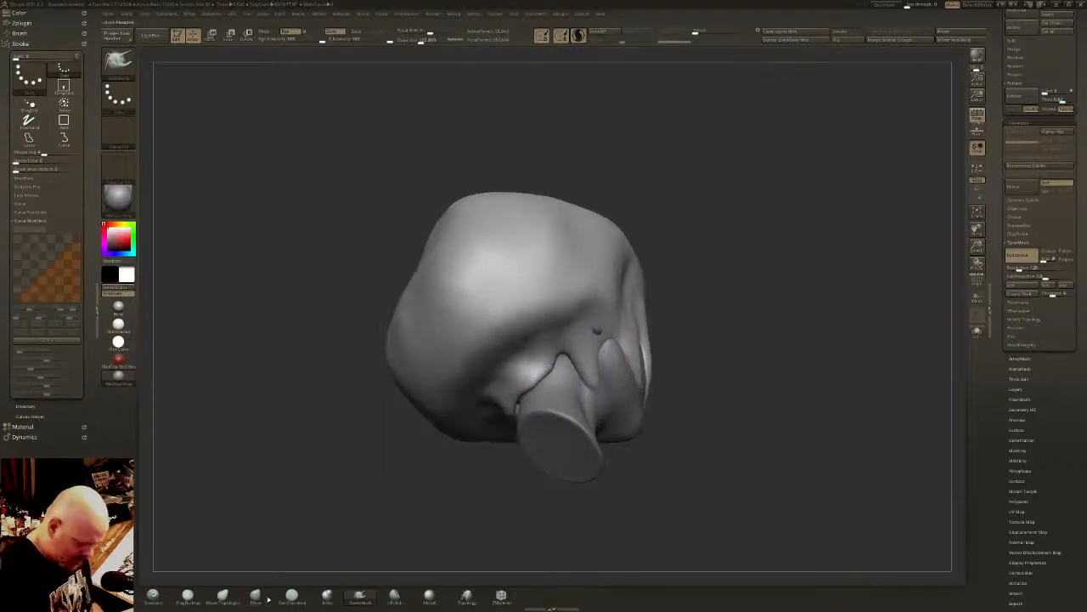
pyautogui.click(258, 598)
pyautogui.moveTo(506, 390); pyautogui.dragTo(552, 356)
pyautogui.moveTo(552, 355)
pyautogui.keyDown('shift'); pyautogui.mouseDown(button='right')
pyautogui.moveTo(554, 381)
pyautogui.moveTo(433, 392)
pyautogui.moveTo(395, 381)
pyautogui.moveTo(425, 379)
pyautogui.mouseUp(button='right'); pyautogui.keyUp('shift')
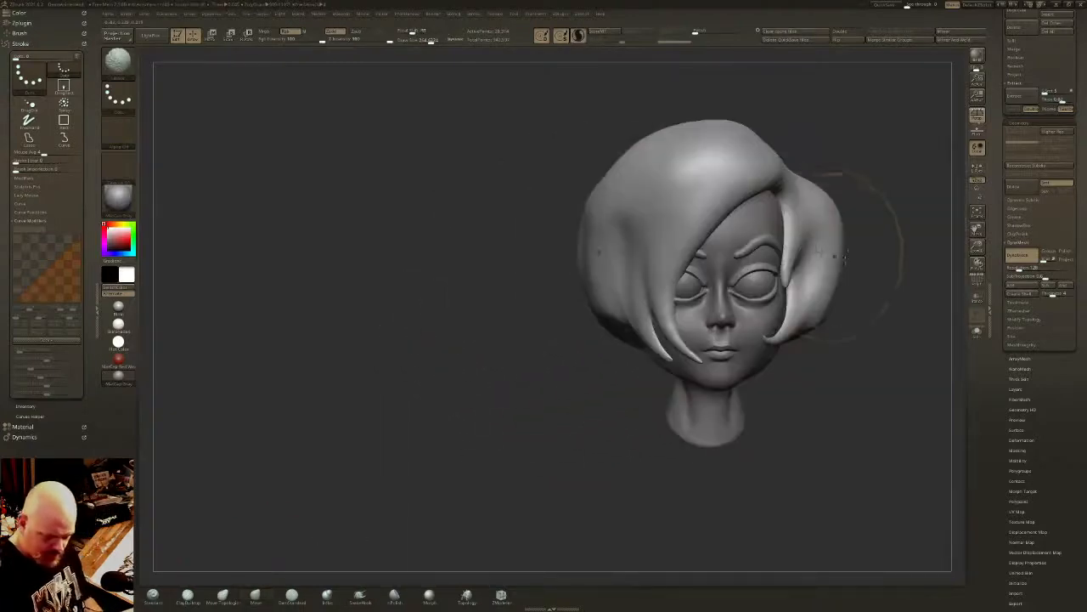
# - Reshape the bob's left side and its underside below the left jaw with the Move brush
pyautogui.keyDown('alt'); pyautogui.moveTo(845, 258); pyautogui.dragTo(653, 264, button='right'); pyautogui.keyUp('alt')
pyautogui.moveTo(431, 41); pyautogui.dragTo(427, 40)
pyautogui.moveTo(730, 285)
pyautogui.mouseDown(button='right')
pyautogui.moveTo(629, 290)
pyautogui.moveTo(633, 395)
pyautogui.moveTo(587, 387)
pyautogui.moveTo(565, 410)
pyautogui.moveTo(650, 387)
pyautogui.moveTo(620, 369)
pyautogui.mouseUp(button='right')
pyautogui.moveTo(628, 458); pyautogui.dragTo(633, 461)
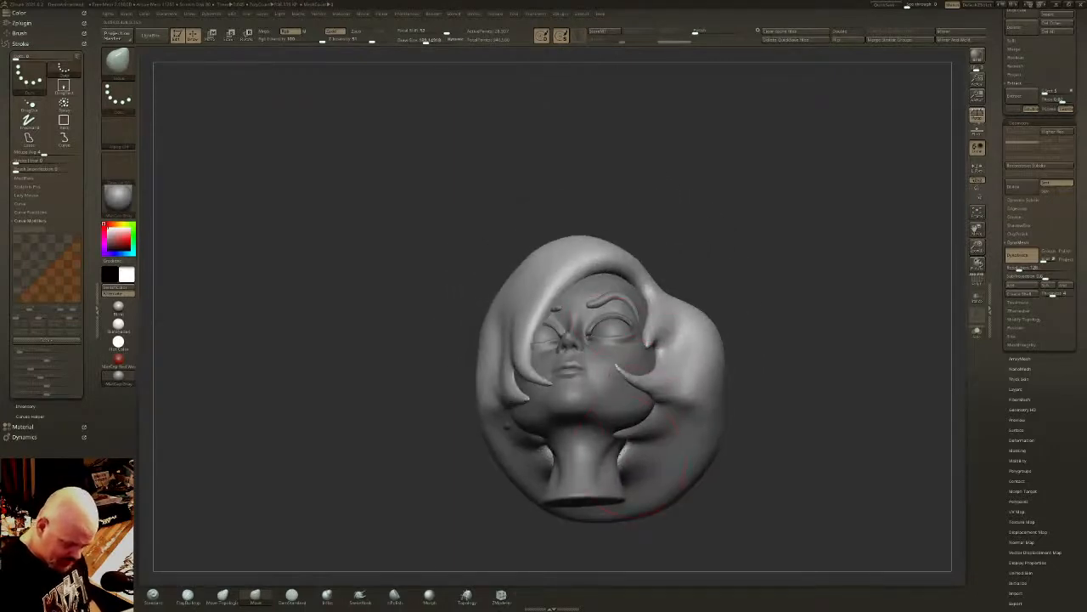
# - Adjust the hair mass behind the right cheek locks and smooth its lower edge against the neck
pyautogui.moveTo(624, 459); pyautogui.dragTo(493, 446, button='right')
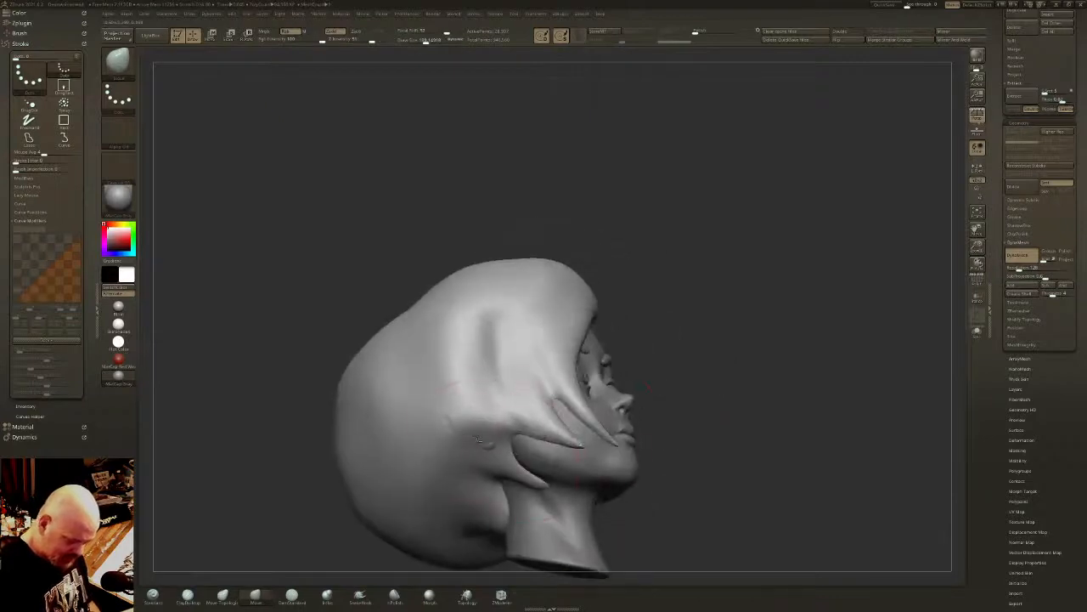
pyautogui.moveTo(479, 446); pyautogui.dragTo(459, 429)
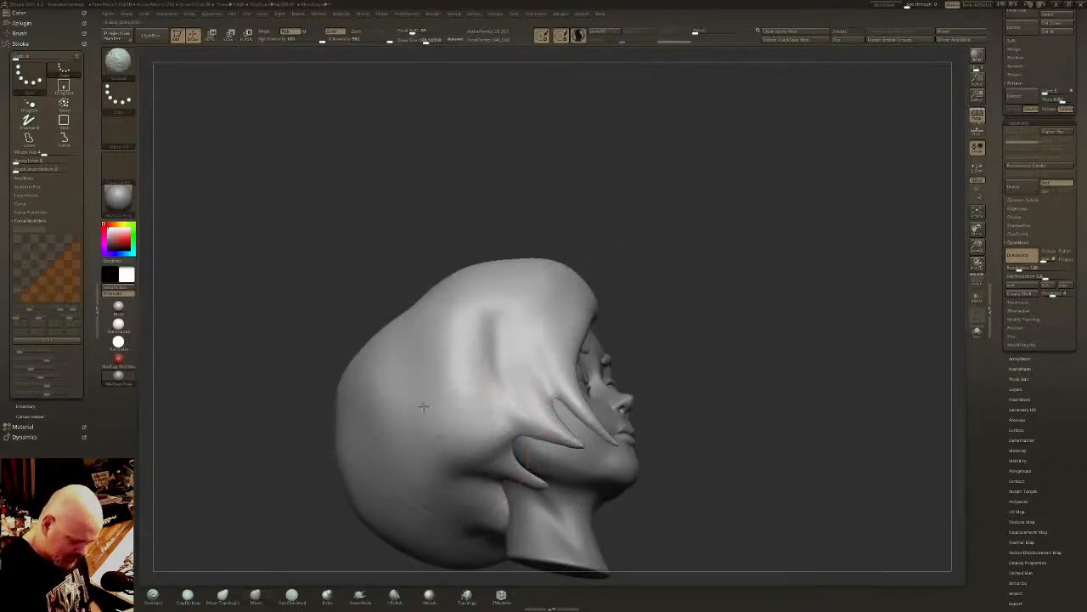
pyautogui.keyDown('shift'); pyautogui.moveTo(437, 530); pyautogui.dragTo(484, 548); pyautogui.keyUp('shift')
pyautogui.moveTo(485, 543); pyautogui.dragTo(539, 484, button='right')
pyautogui.keyDown('shift'); pyautogui.moveTo(476, 523); pyautogui.dragTo(490, 534); pyautogui.keyUp('shift')
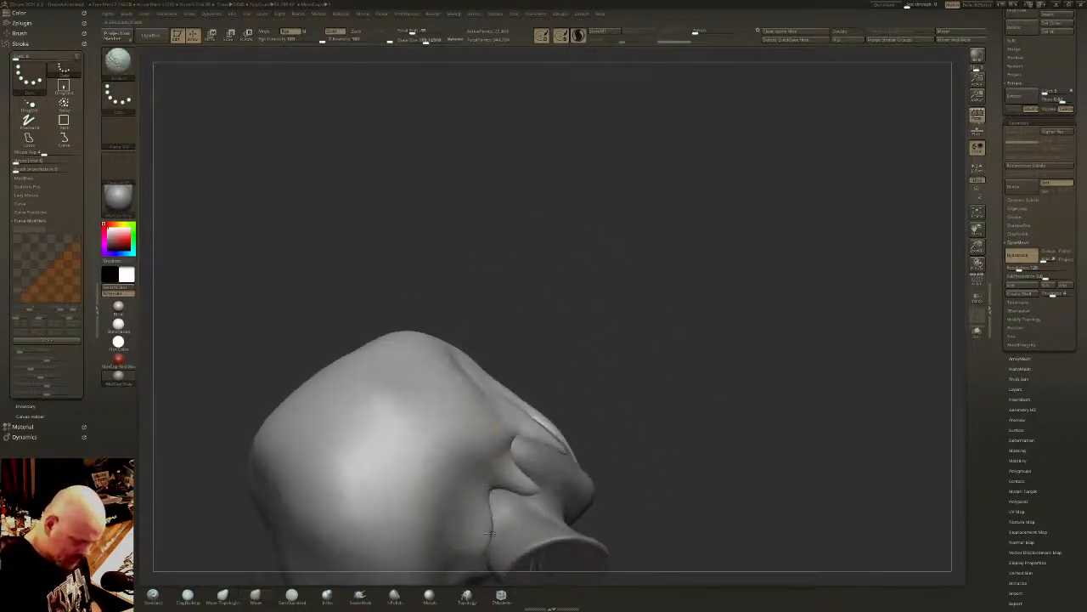
pyautogui.moveTo(491, 534)
pyautogui.mouseDown(button='right')
pyautogui.moveTo(501, 573)
pyautogui.moveTo(607, 467)
pyautogui.moveTo(629, 382)
pyautogui.moveTo(614, 427)
pyautogui.moveTo(650, 407)
pyautogui.moveTo(564, 319)
pyautogui.moveTo(592, 298)
pyautogui.mouseUp(button='right')
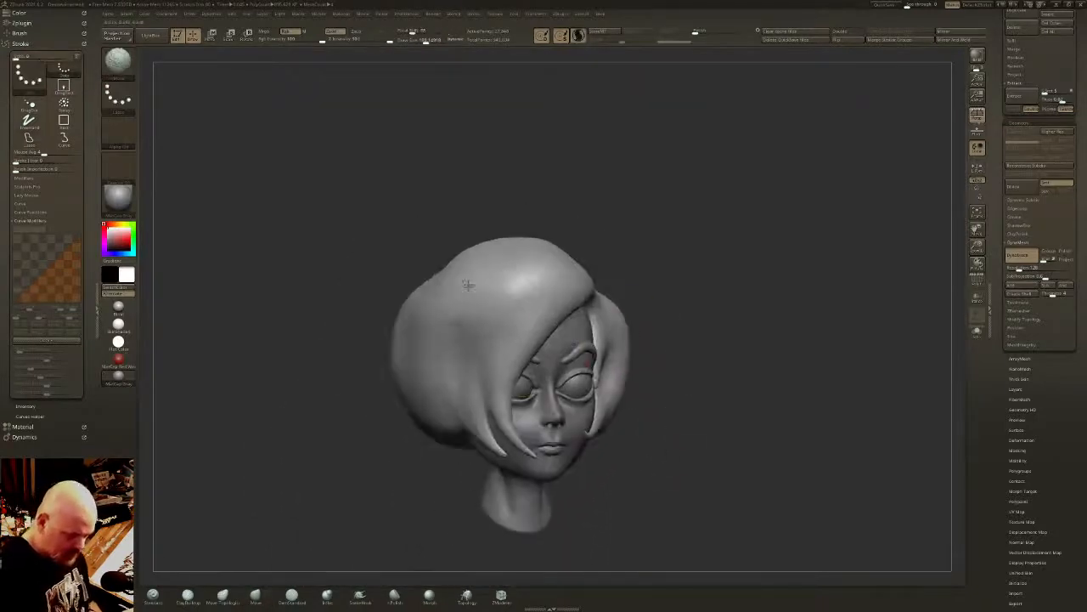
# - Smooth the right side of the crown and refine the outer contour of the hair on the left
pyautogui.keyDown('shift'); pyautogui.moveTo(467, 285); pyautogui.dragTo(463, 327); pyautogui.keyUp('shift')
pyautogui.moveTo(583, 223); pyautogui.dragTo(668, 281, button='right')
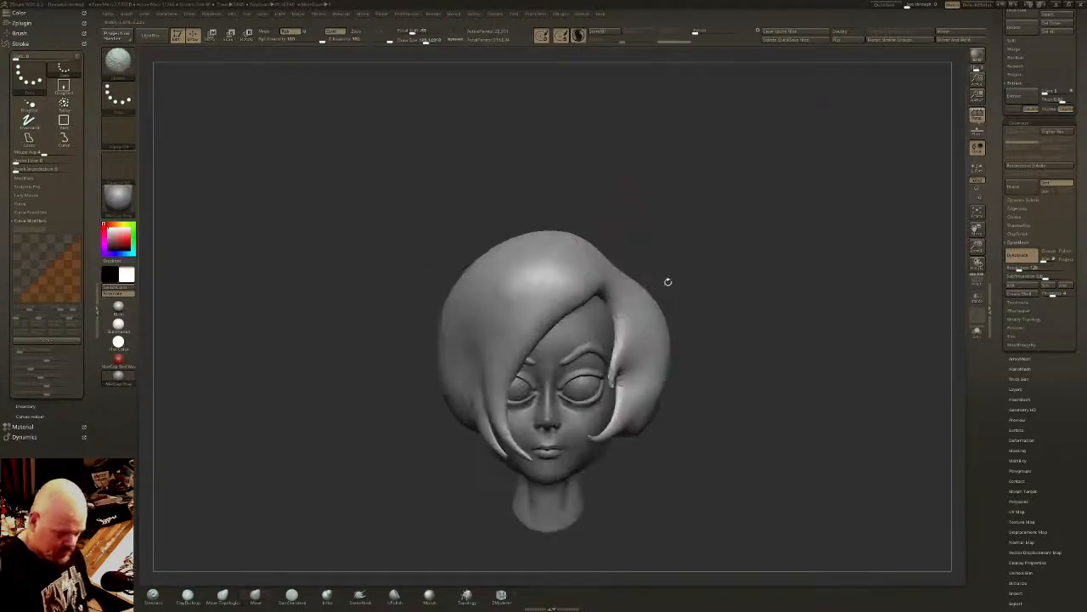
pyautogui.keyDown('alt'); pyautogui.moveTo(657, 382); pyautogui.dragTo(657, 351, button='right'); pyautogui.keyUp('alt')
pyautogui.moveTo(657, 351)
pyautogui.mouseDown(button='right')
pyautogui.moveTo(648, 317)
pyautogui.moveTo(689, 338)
pyautogui.moveTo(621, 367)
pyautogui.moveTo(593, 348)
pyautogui.mouseUp(button='right')
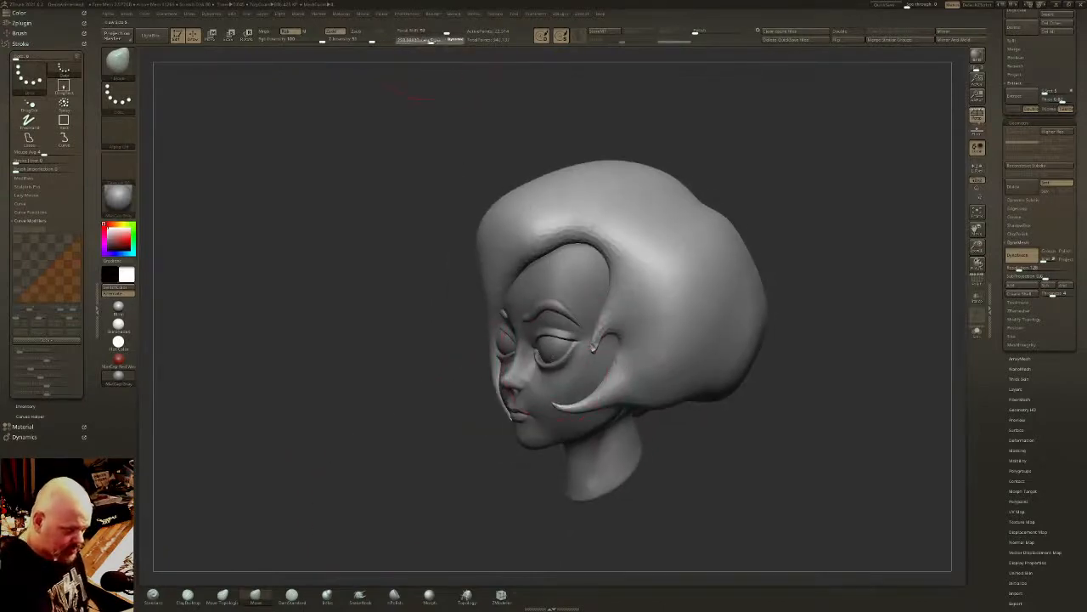
# - Move the fringe outward from the right side of the face, undo the unwanted pull, and smooth its outer contour
pyautogui.click(431, 40)
pyautogui.moveTo(500, 347)
pyautogui.mouseDown()
pyautogui.moveTo(488, 350)
pyautogui.moveTo(489, 379)
pyautogui.moveTo(481, 361)
pyautogui.mouseUp()
pyautogui.moveTo(496, 319); pyautogui.dragTo(480, 285)
pyautogui.moveTo(506, 212)
pyautogui.keyDown('shift'); pyautogui.mouseDown()
pyautogui.moveTo(499, 205)
pyautogui.moveTo(521, 212)
pyautogui.mouseUp(); pyautogui.keyUp('shift')
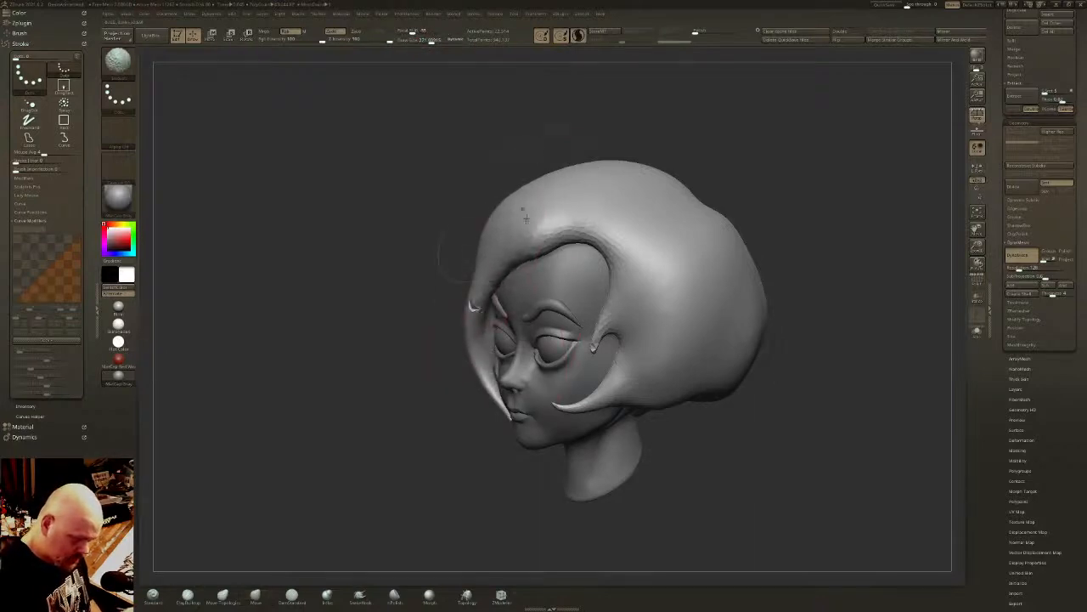
pyautogui.hotkey('ctrl', 'z')
pyautogui.click(424, 41)
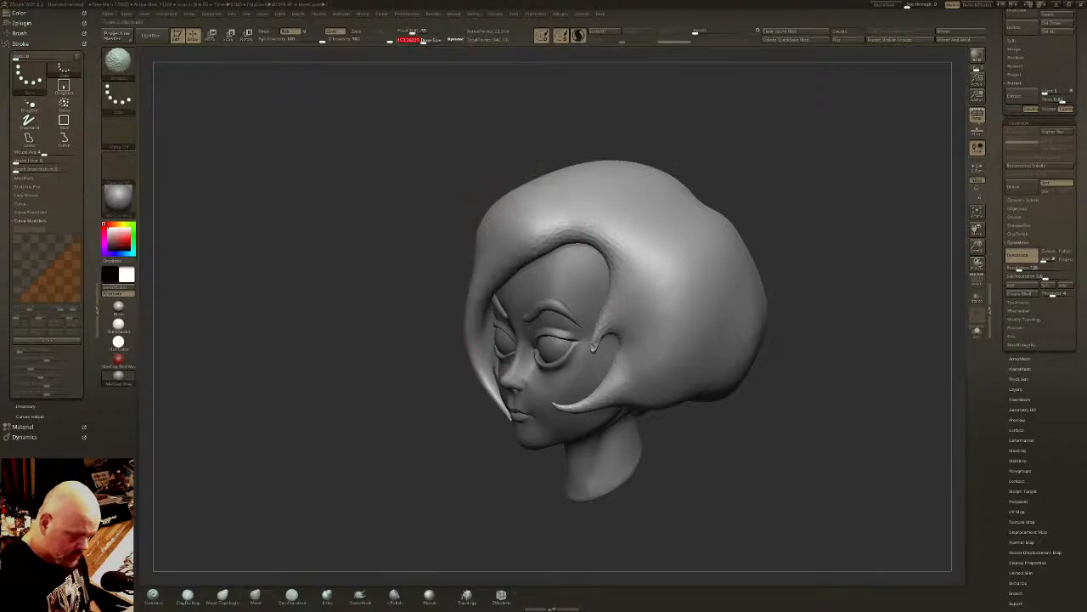
pyautogui.moveTo(470, 273)
pyautogui.mouseDown()
pyautogui.moveTo(487, 225)
pyautogui.moveTo(580, 168)
pyautogui.moveTo(669, 159)
pyautogui.mouseUp()
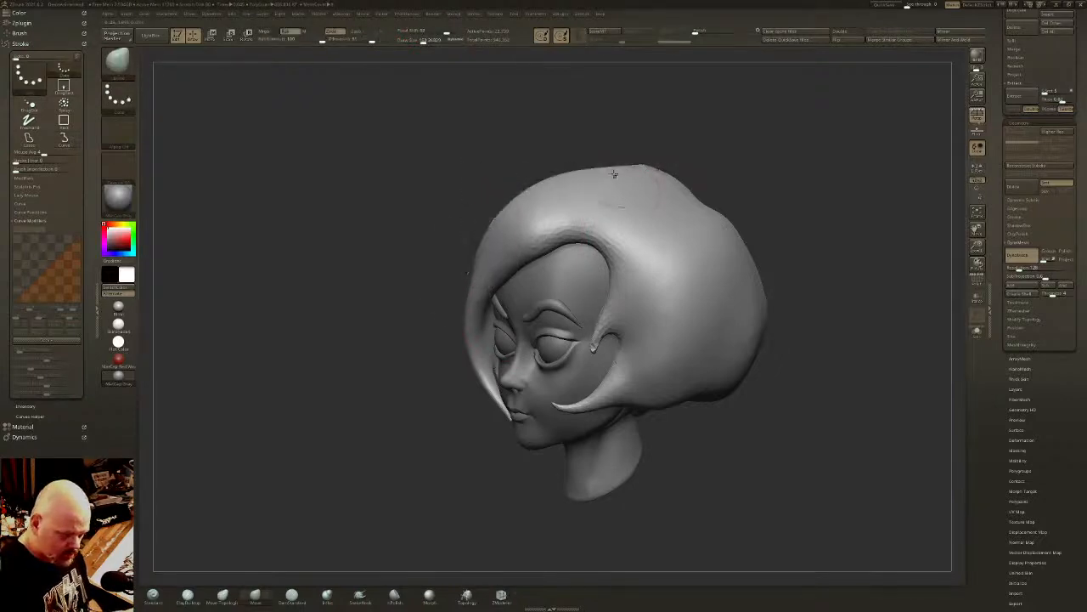
# - Reshape the top of the hair around the parting and smooth the fringe across the forehead
pyautogui.moveTo(610, 184); pyautogui.dragTo(619, 189, button='right')
pyautogui.moveTo(572, 189)
pyautogui.keyDown('shift'); pyautogui.mouseDown()
pyautogui.moveTo(556, 215)
pyautogui.moveTo(485, 224)
pyautogui.mouseUp(); pyautogui.keyUp('shift')
pyautogui.moveTo(633, 183)
pyautogui.mouseDown(button='right')
pyautogui.moveTo(575, 184)
pyautogui.moveTo(571, 260)
pyautogui.moveTo(609, 258)
pyautogui.mouseUp(button='right')
pyautogui.moveTo(617, 226)
pyautogui.mouseDown()
pyautogui.moveTo(610, 219)
pyautogui.moveTo(591, 237)
pyautogui.mouseUp()
pyautogui.keyDown('shift'); pyautogui.moveTo(551, 270); pyautogui.dragTo(600, 254, button='right'); pyautogui.keyUp('shift')
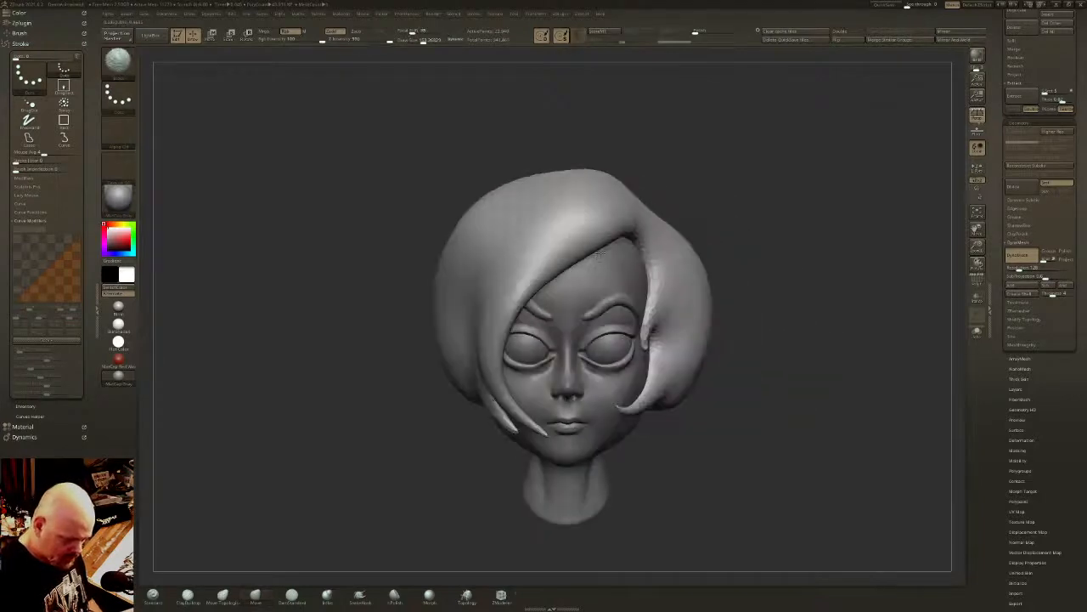
pyautogui.moveTo(486, 415); pyautogui.dragTo(572, 294, button='right')
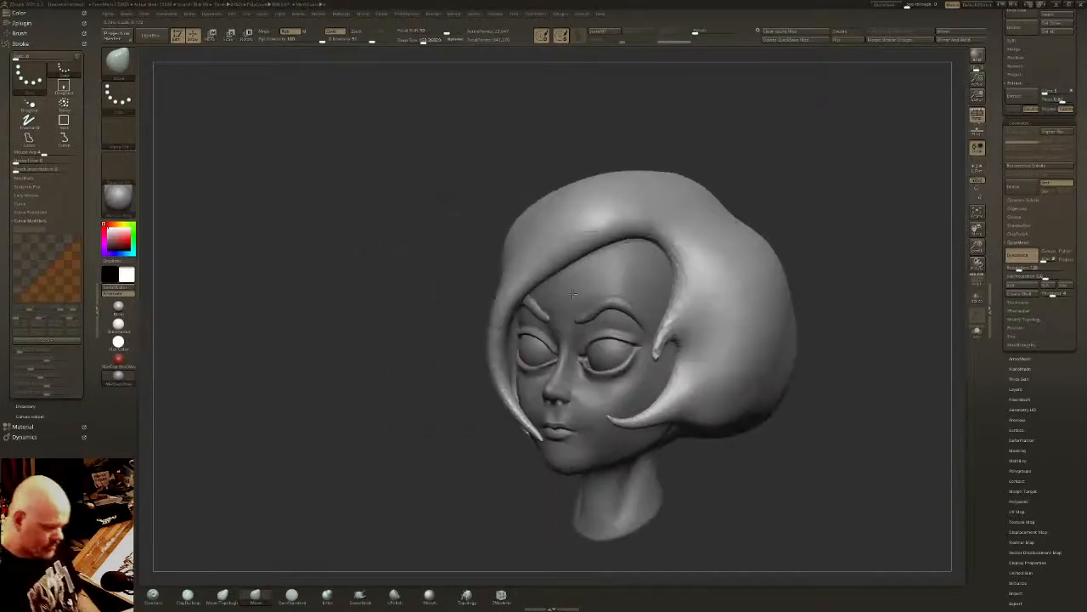
# - Pull a short tapered lock from the fringe down onto the forehead with a smaller SnakeHook brush
pyautogui.click(365, 595)
pyautogui.moveTo(397, 442); pyautogui.dragTo(476, 340, button='right')
pyautogui.moveTo(429, 41); pyautogui.dragTo(415, 40)
pyautogui.moveTo(592, 247); pyautogui.dragTo(551, 288)
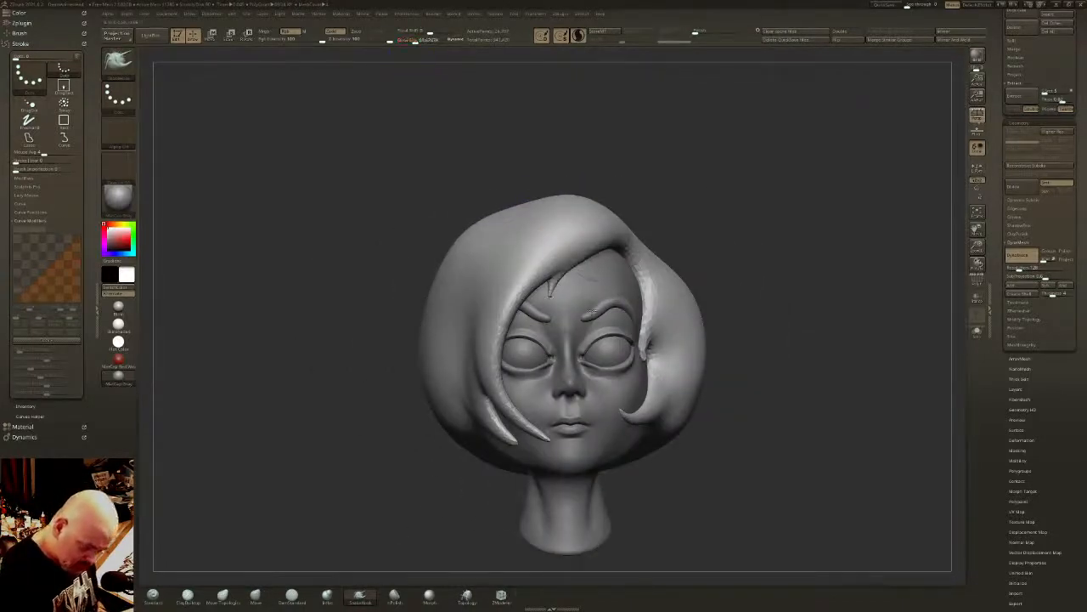
pyautogui.hotkey('ctrl', 'z')
pyautogui.moveTo(592, 311); pyautogui.dragTo(554, 308, button='right')
pyautogui.moveTo(576, 262)
pyautogui.mouseDown()
pyautogui.moveTo(548, 286)
pyautogui.moveTo(554, 316)
pyautogui.mouseUp()
pyautogui.moveTo(570, 273); pyautogui.dragTo(572, 319, button='right')
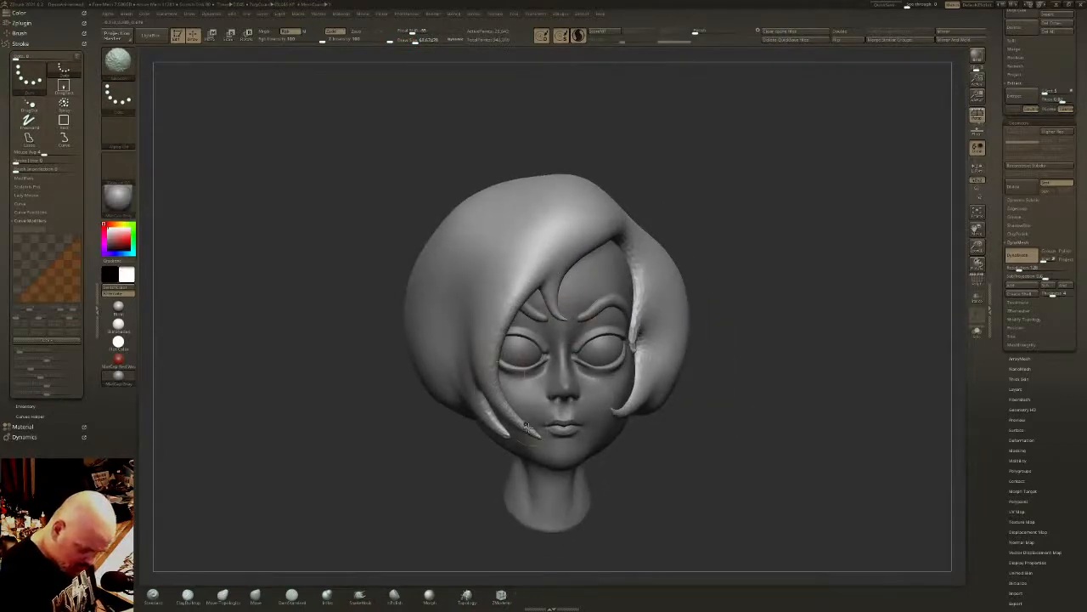
# - Pull a small lock below the right ear area and curl the tip of the rear right cheek lock forward
pyautogui.moveTo(503, 384)
pyautogui.mouseDown(button='right')
pyautogui.moveTo(450, 430)
pyautogui.moveTo(415, 440)
pyautogui.moveTo(413, 454)
pyautogui.mouseUp(button='right')
pyautogui.moveTo(414, 454)
pyautogui.mouseDown()
pyautogui.moveTo(437, 463)
pyautogui.moveTo(447, 439)
pyautogui.moveTo(432, 437)
pyautogui.moveTo(442, 438)
pyautogui.mouseUp()
pyautogui.moveTo(422, 395); pyautogui.dragTo(486, 431, button='right')
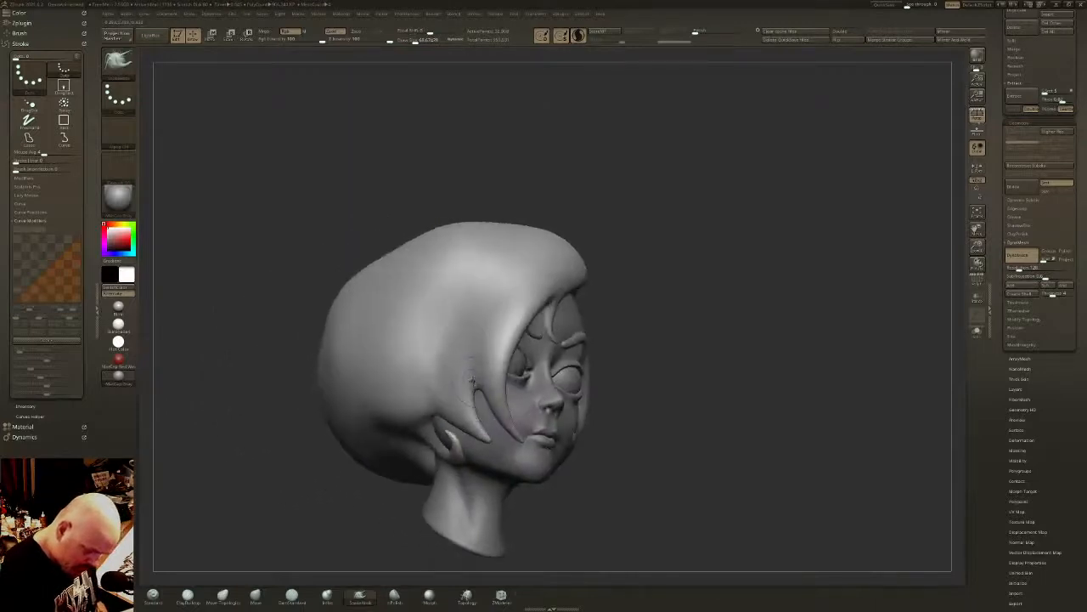
pyautogui.moveTo(473, 381)
pyautogui.mouseDown()
pyautogui.moveTo(481, 438)
pyautogui.moveTo(503, 459)
pyautogui.moveTo(472, 418)
pyautogui.moveTo(481, 448)
pyautogui.moveTo(498, 439)
pyautogui.moveTo(470, 433)
pyautogui.mouseUp()
pyautogui.moveTo(510, 381); pyautogui.dragTo(474, 386, button='right')
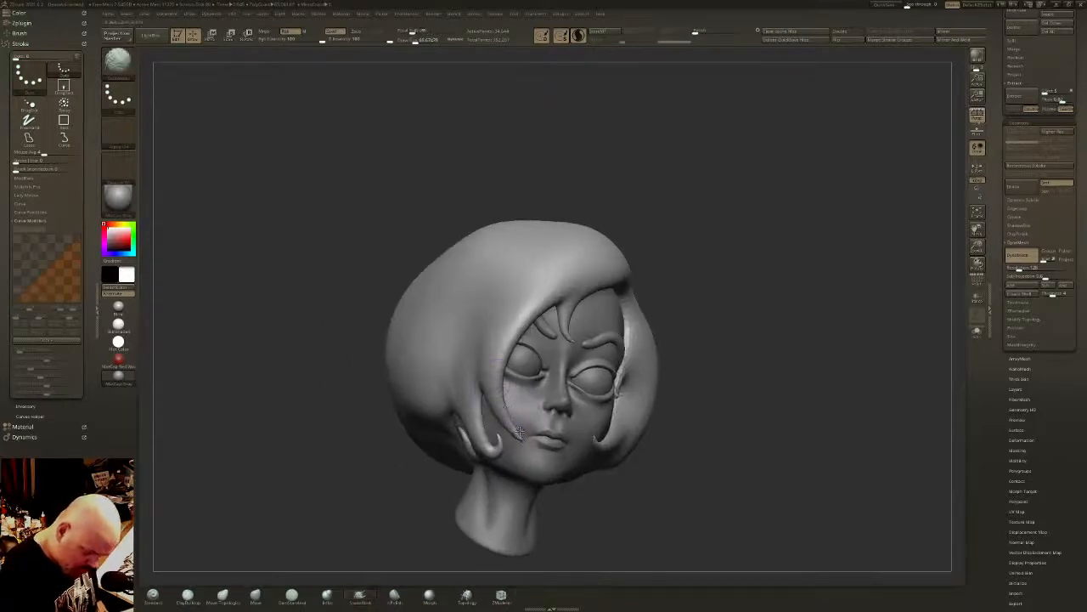
# - Curl the tips of the front right cheek lock and the long left cheek lock upward
pyautogui.moveTo(503, 418); pyautogui.dragTo(528, 420)
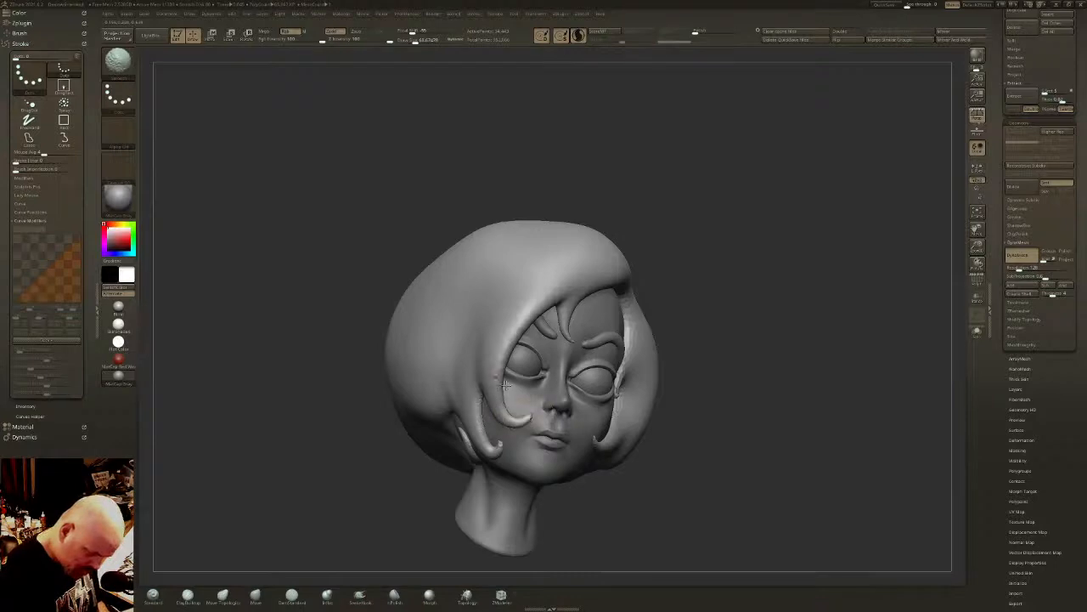
pyautogui.moveTo(547, 395)
pyautogui.keyDown('shift'); pyautogui.mouseDown(button='right')
pyautogui.moveTo(553, 381)
pyautogui.moveTo(455, 369)
pyautogui.moveTo(520, 395)
pyautogui.mouseUp(button='right'); pyautogui.keyUp('shift')
pyautogui.moveTo(618, 423)
pyautogui.keyDown('shift'); pyautogui.mouseDown()
pyautogui.moveTo(605, 424)
pyautogui.moveTo(627, 423)
pyautogui.moveTo(610, 398)
pyautogui.moveTo(612, 427)
pyautogui.mouseUp(); pyautogui.keyUp('shift')
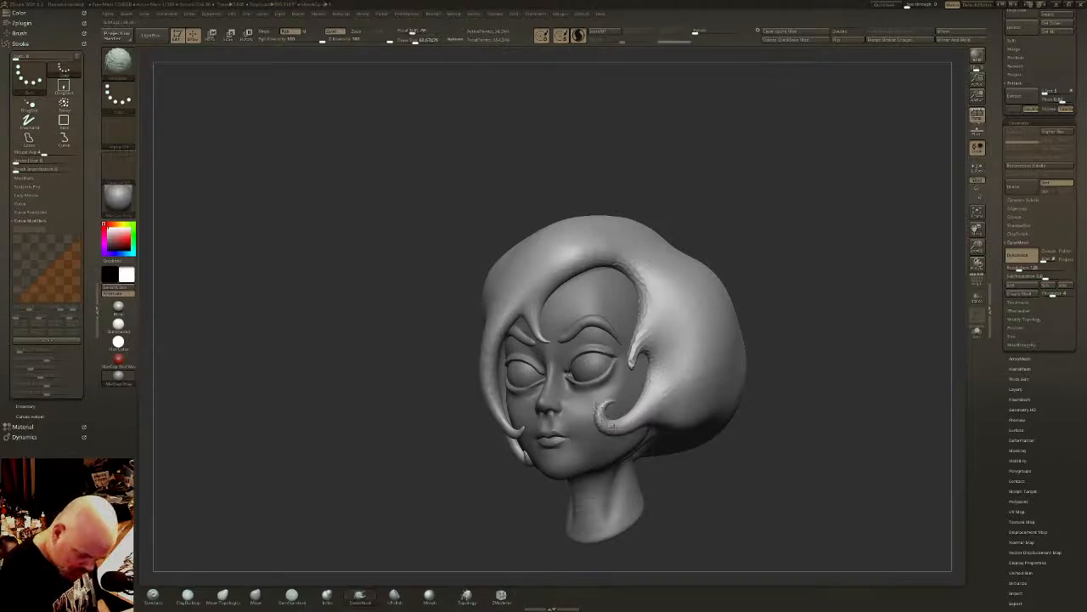
# - Extend the left temple lock down the cheek with a smaller SnakeHook brush and curl its tip up beside the eye
pyautogui.moveTo(672, 311); pyautogui.dragTo(649, 316, button='right')
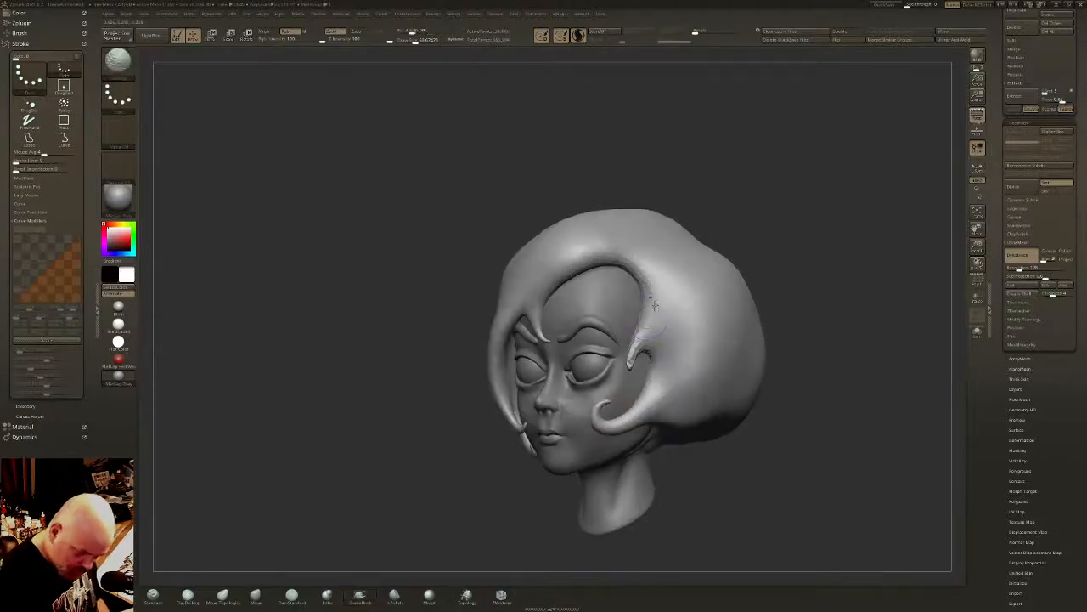
pyautogui.keyDown('shift'); pyautogui.moveTo(651, 326); pyautogui.dragTo(627, 380); pyautogui.keyUp('shift')
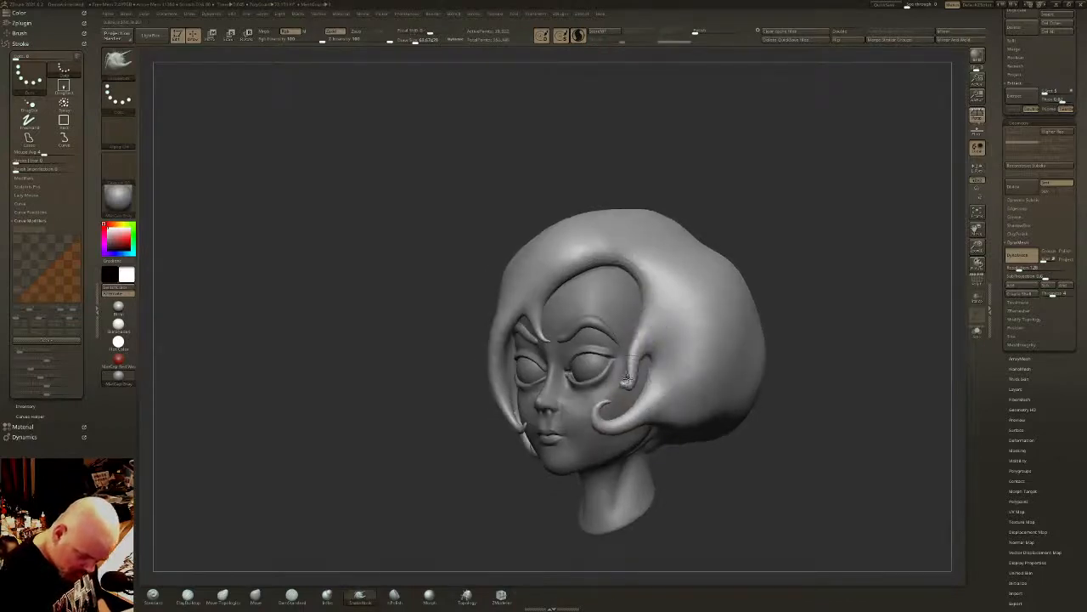
pyautogui.hotkey('ctrl', 'z')
pyautogui.keyDown('ctrl'); pyautogui.moveTo(633, 379); pyautogui.dragTo(648, 321, button='right'); pyautogui.keyUp('ctrl')
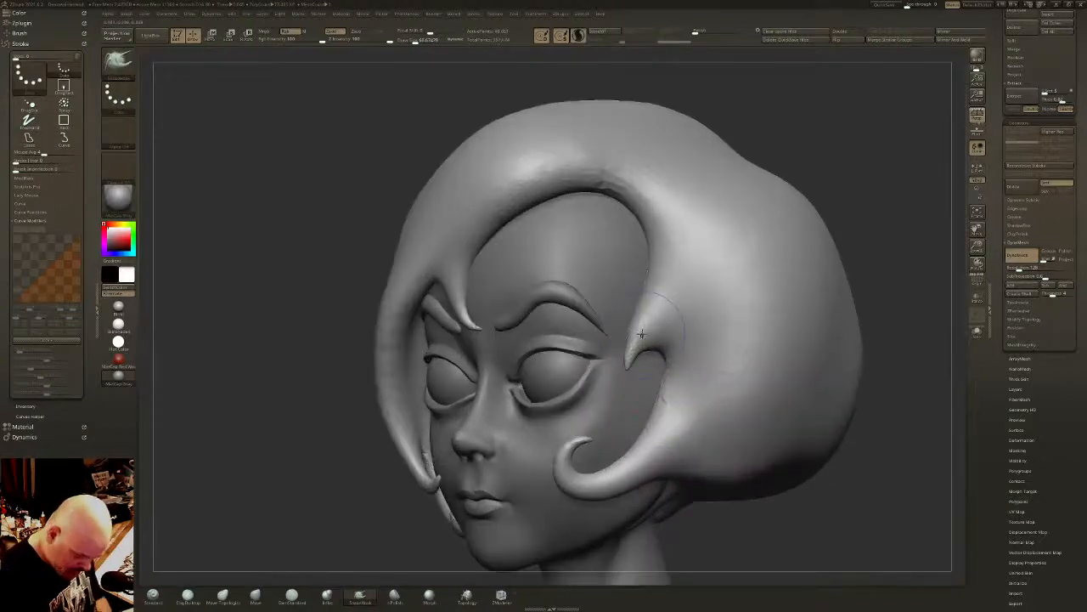
pyautogui.press('s')
pyautogui.moveTo(641, 342); pyautogui.dragTo(628, 411)
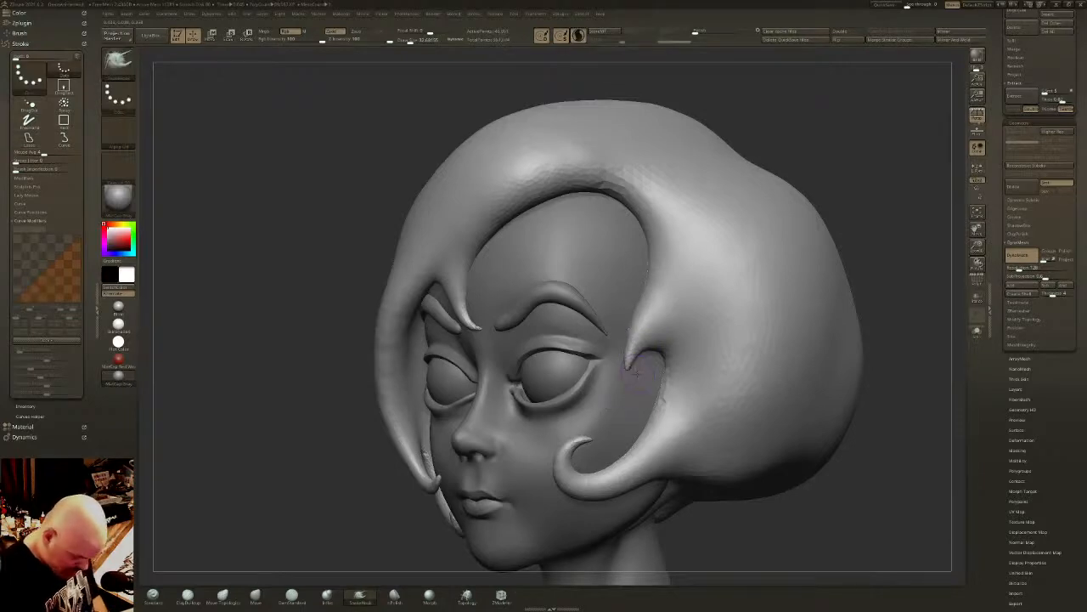
pyautogui.press('s')
pyautogui.moveTo(638, 376); pyautogui.dragTo(625, 406)
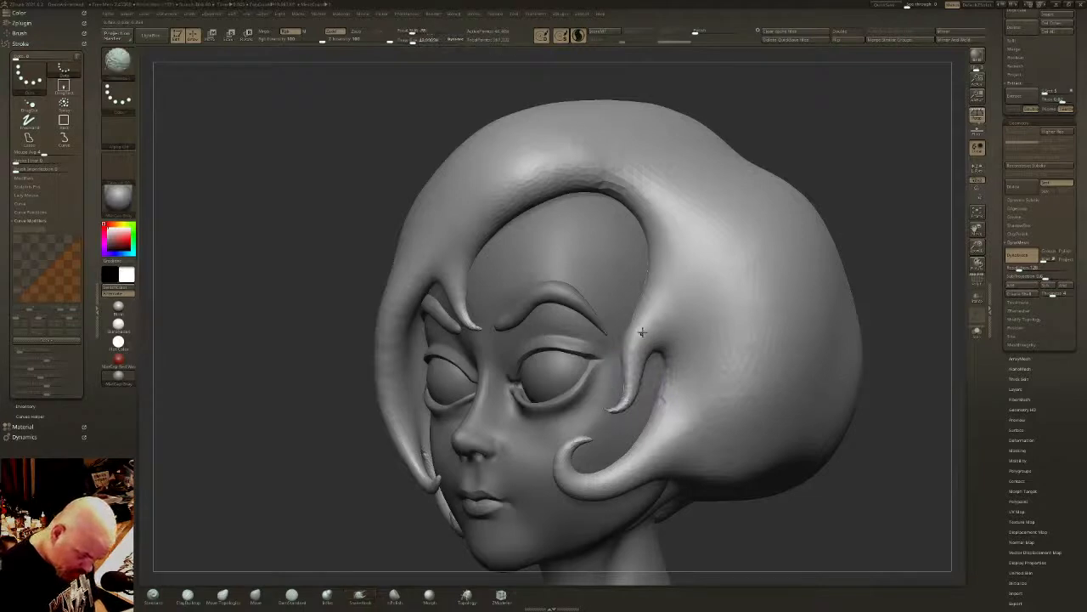
pyautogui.moveTo(637, 343)
pyautogui.keyDown('shift'); pyautogui.mouseDown()
pyautogui.moveTo(627, 401)
pyautogui.moveTo(598, 408)
pyautogui.mouseUp(); pyautogui.keyUp('shift')
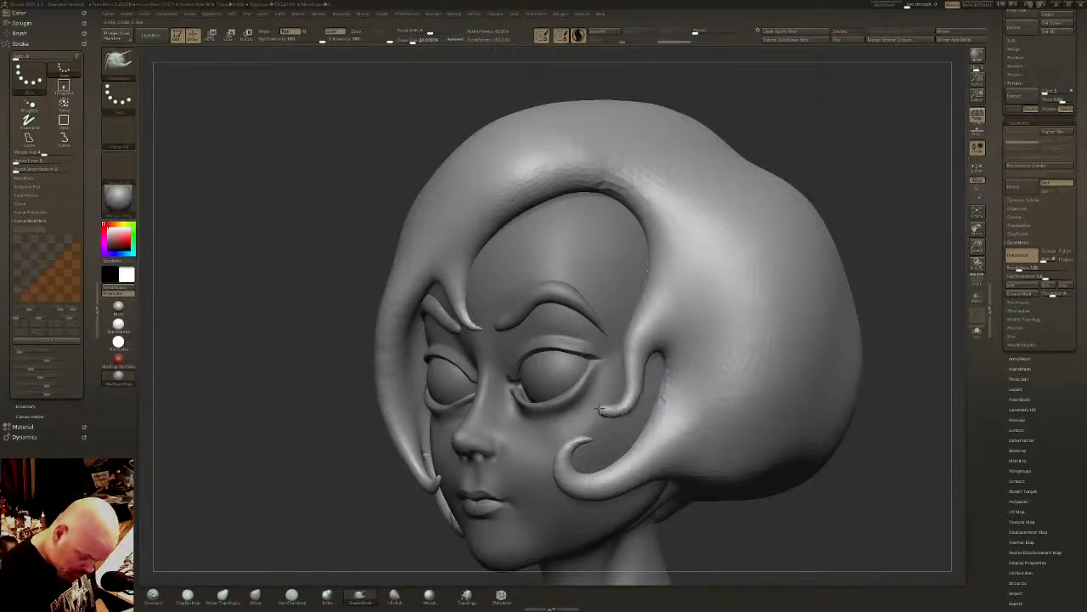
pyautogui.moveTo(637, 362)
pyautogui.keyDown('shift'); pyautogui.mouseDown()
pyautogui.moveTo(629, 403)
pyautogui.moveTo(609, 389)
pyautogui.mouseUp(); pyautogui.keyUp('shift')
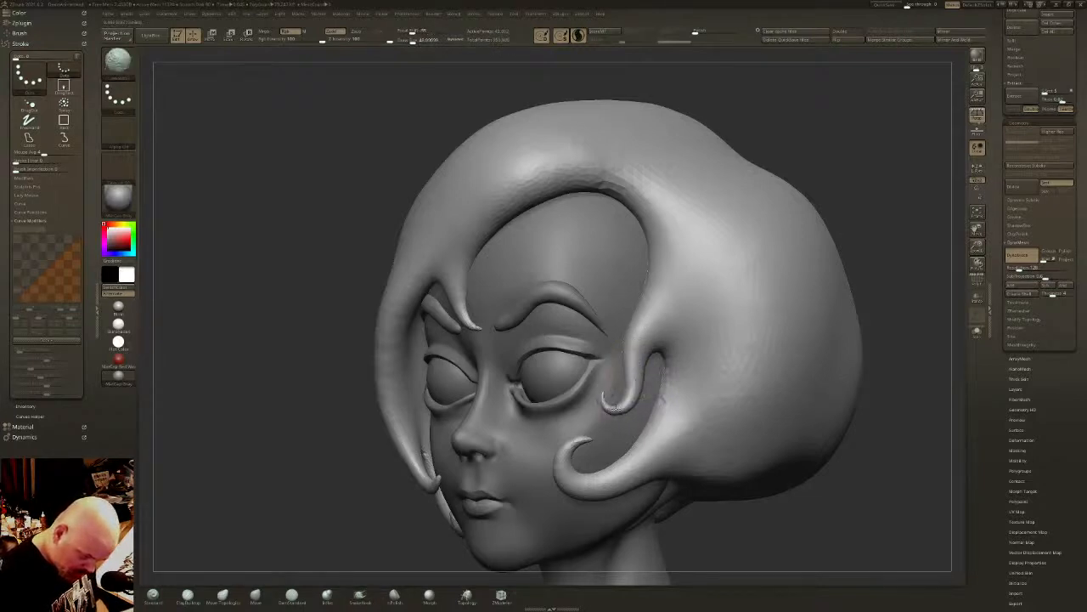
# - Extend the forehead lock, curl its tip upward into a hook above the brows, and smooth it
pyautogui.keyDown('ctrl'); pyautogui.moveTo(850, 169); pyautogui.dragTo(888, 208); pyautogui.keyUp('ctrl')
pyautogui.keyDown('alt'); pyautogui.moveTo(884, 255); pyautogui.dragTo(883, 187); pyautogui.keyUp('alt')
pyautogui.keyDown('shift'); pyautogui.moveTo(807, 365); pyautogui.dragTo(892, 373); pyautogui.keyUp('shift')
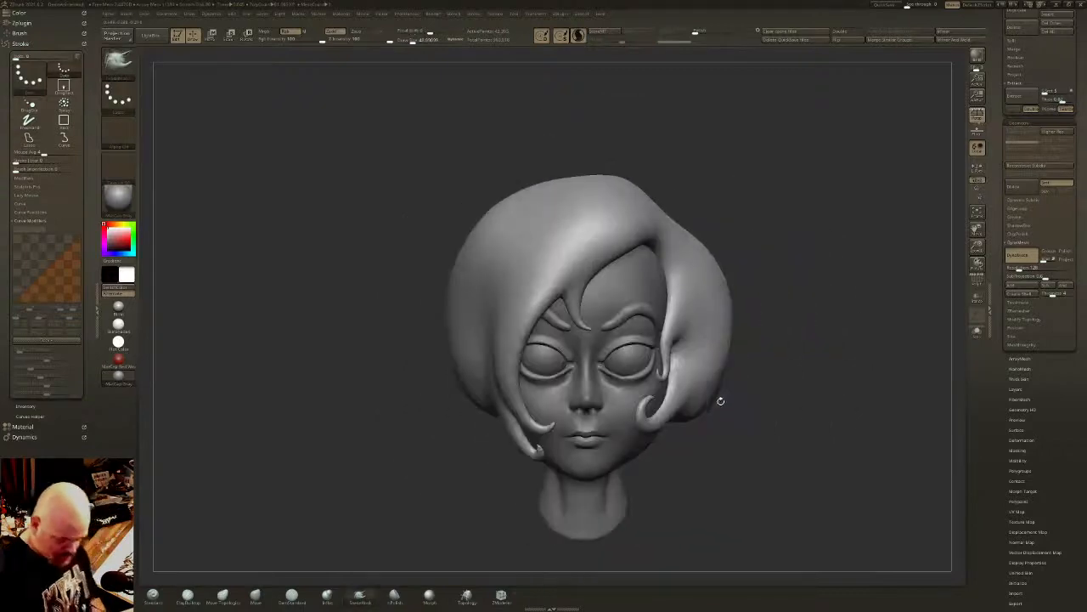
pyautogui.keyDown('ctrl'); pyautogui.moveTo(777, 422); pyautogui.dragTo(811, 454); pyautogui.keyUp('ctrl')
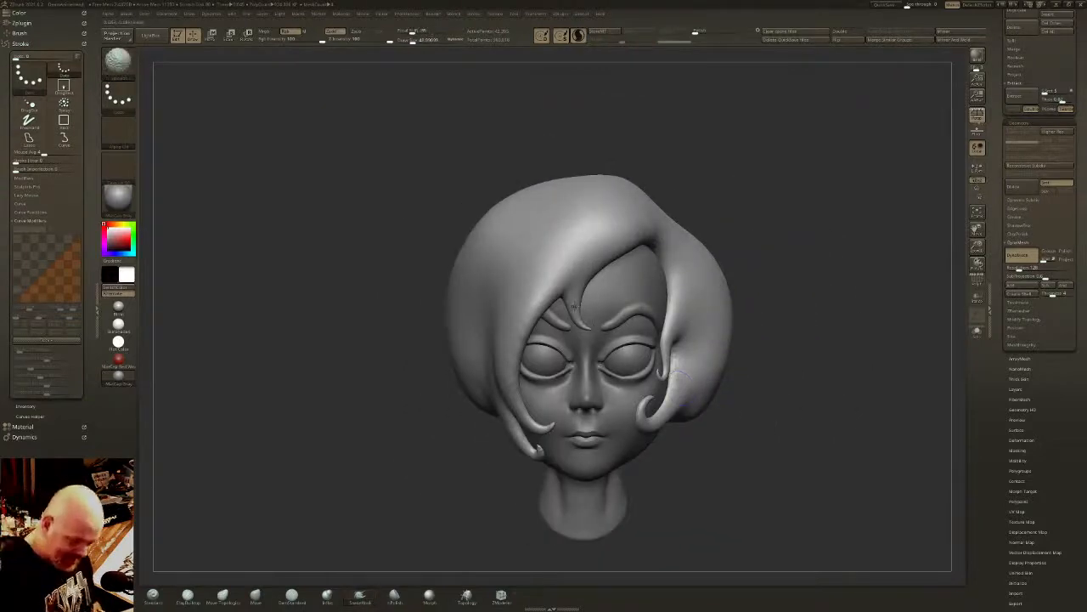
pyautogui.keyDown('shift'); pyautogui.moveTo(593, 327); pyautogui.dragTo(588, 319); pyautogui.keyUp('shift')
pyautogui.keyDown('alt'); pyautogui.moveTo(816, 339); pyautogui.dragTo(815, 407); pyautogui.keyUp('alt')
pyautogui.moveTo(577, 321)
pyautogui.mouseDown()
pyautogui.moveTo(610, 308)
pyautogui.moveTo(593, 272)
pyautogui.mouseUp()
pyautogui.keyDown('shift'); pyautogui.moveTo(604, 318); pyautogui.dragTo(595, 270); pyautogui.keyUp('shift')
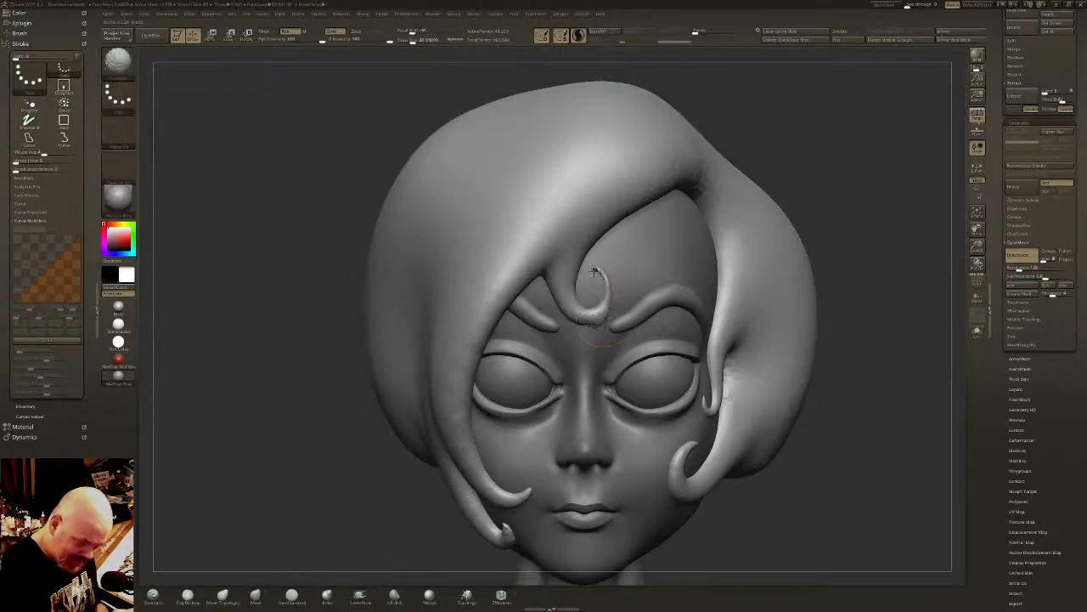
pyautogui.moveTo(605, 308)
pyautogui.keyDown('shift'); pyautogui.mouseDown()
pyautogui.moveTo(590, 316)
pyautogui.moveTo(608, 311)
pyautogui.moveTo(594, 270)
pyautogui.mouseUp(); pyautogui.keyUp('shift')
pyautogui.keyDown('shift'); pyautogui.moveTo(606, 311); pyautogui.dragTo(611, 293); pyautogui.keyUp('shift')
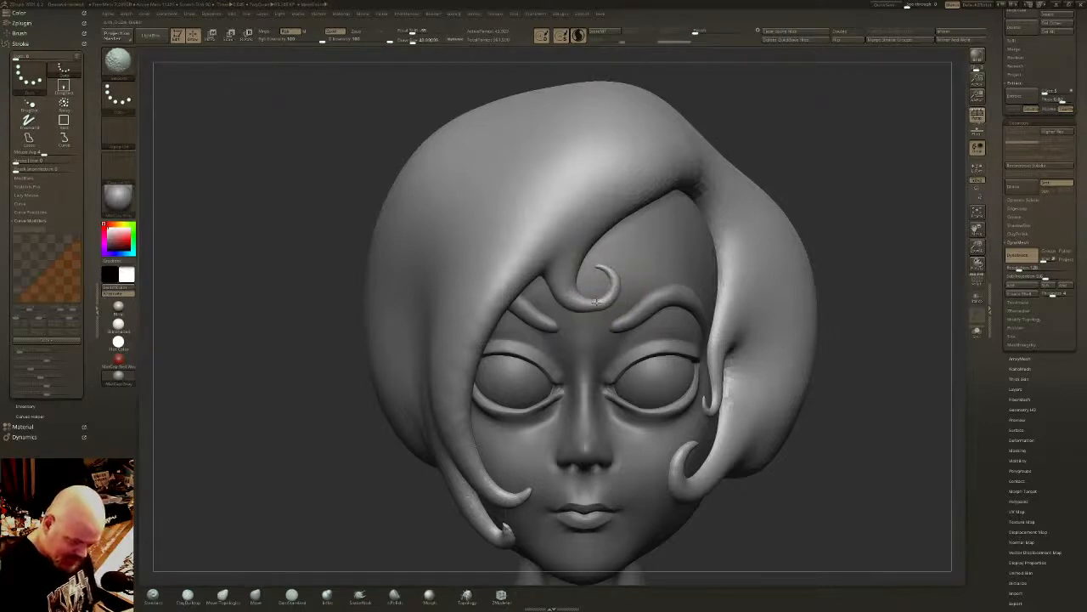
pyautogui.moveTo(601, 270)
pyautogui.keyDown('shift'); pyautogui.mouseDown()
pyautogui.moveTo(614, 294)
pyautogui.moveTo(586, 306)
pyautogui.moveTo(623, 297)
pyautogui.moveTo(607, 253)
pyautogui.mouseUp(); pyautogui.keyUp('shift')
pyautogui.press('shift')
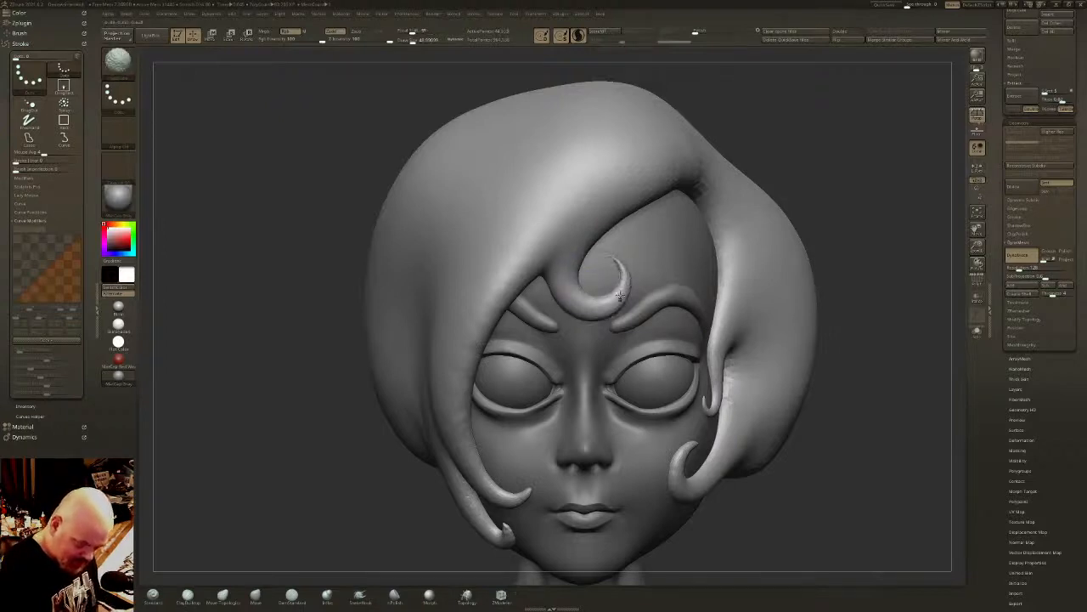
pyautogui.keyDown('ctrl'); pyautogui.moveTo(631, 256); pyautogui.dragTo(637, 434, button='right'); pyautogui.keyUp('ctrl')
pyautogui.moveTo(748, 374)
pyautogui.mouseDown(button='right')
pyautogui.moveTo(735, 357)
pyautogui.moveTo(658, 344)
pyautogui.mouseUp(button='right')
pyautogui.moveTo(730, 344)
pyautogui.mouseDown(button='right')
pyautogui.moveTo(690, 340)
pyautogui.moveTo(680, 246)
pyautogui.mouseUp(button='right')
pyautogui.moveTo(613, 313); pyautogui.dragTo(663, 333, button='right')
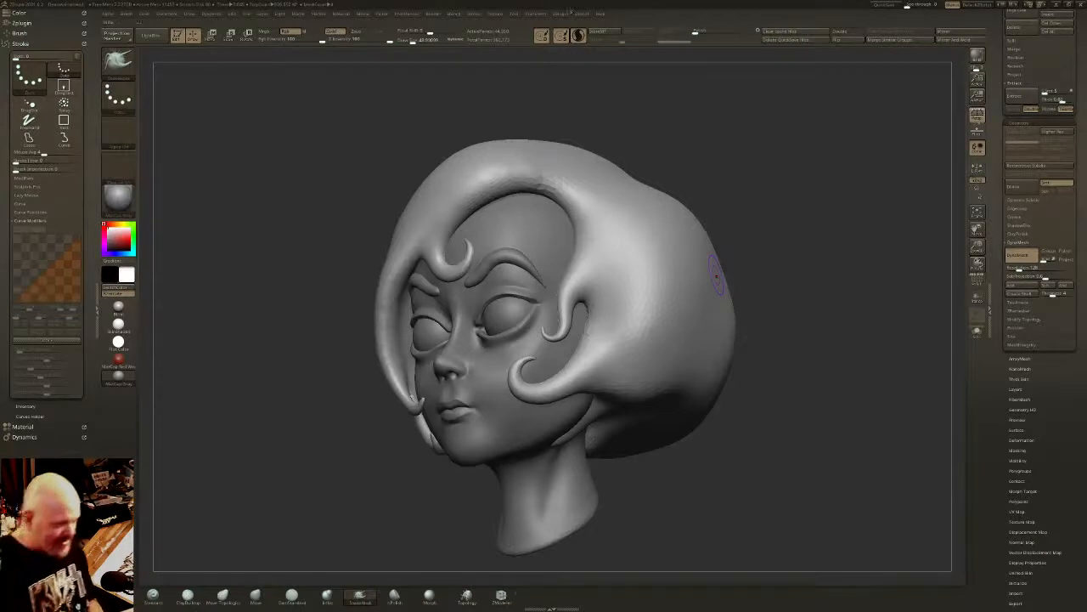
# - Carve a parting groove from the hairline above the left temple back over the crown with a smaller DamStandard brush
pyautogui.moveTo(616, 262); pyautogui.dragTo(603, 276, button='right')
pyautogui.click(294, 599)
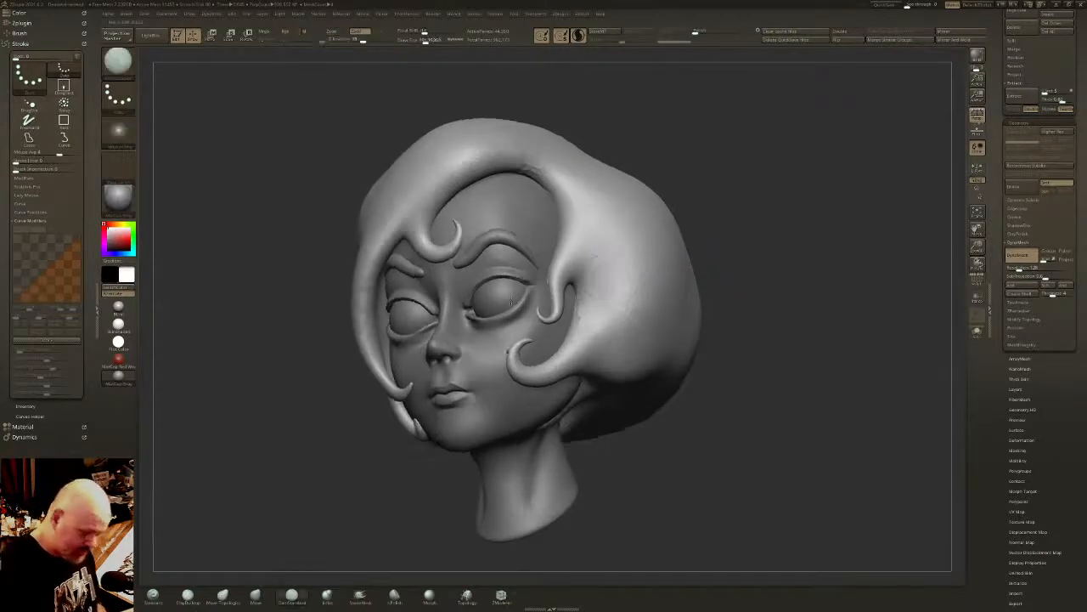
pyautogui.moveTo(552, 143); pyautogui.dragTo(558, 172, button='right')
pyautogui.moveTo(425, 40); pyautogui.dragTo(412, 42)
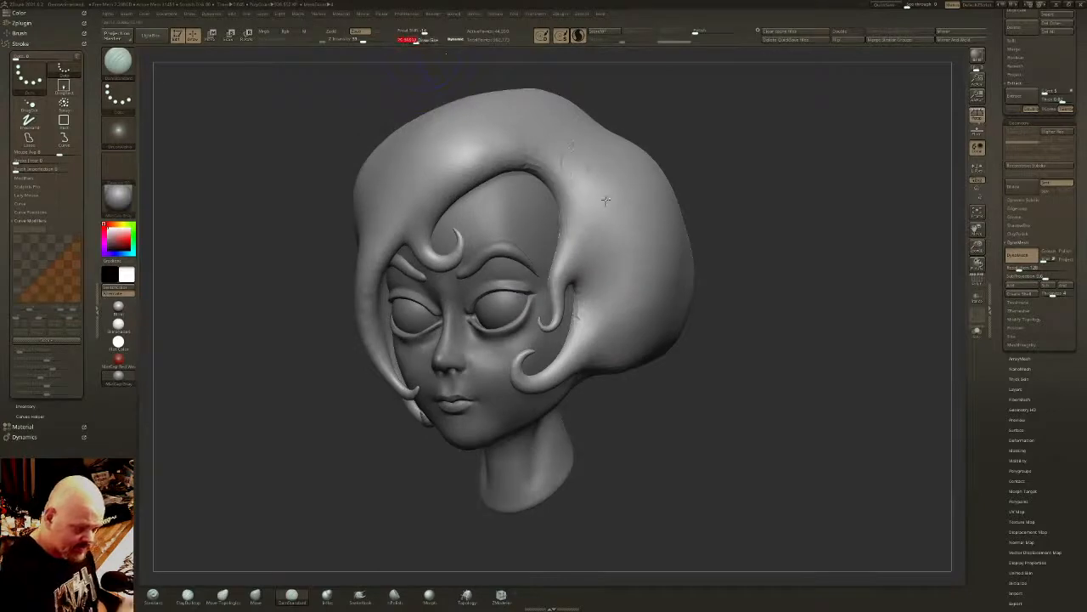
pyautogui.moveTo(607, 199); pyautogui.dragTo(606, 211, button='right')
pyautogui.moveTo(613, 134); pyautogui.dragTo(604, 224, button='right')
pyautogui.keyDown('alt'); pyautogui.moveTo(605, 166); pyautogui.dragTo(599, 195, button='right'); pyautogui.keyUp('alt')
pyautogui.moveTo(600, 187)
pyautogui.mouseDown()
pyautogui.moveTo(529, 272)
pyautogui.moveTo(606, 179)
pyautogui.mouseUp()
pyautogui.moveTo(607, 181); pyautogui.dragTo(606, 203, button='right')
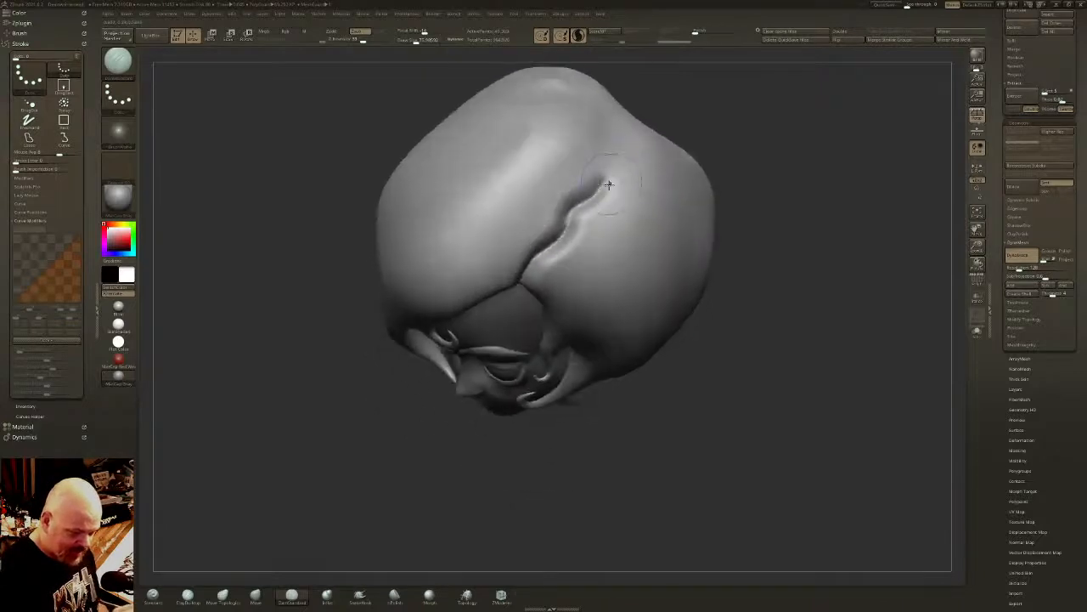
pyautogui.moveTo(608, 184); pyautogui.dragTo(627, 158)
pyautogui.moveTo(629, 156); pyautogui.dragTo(633, 151, button='right')
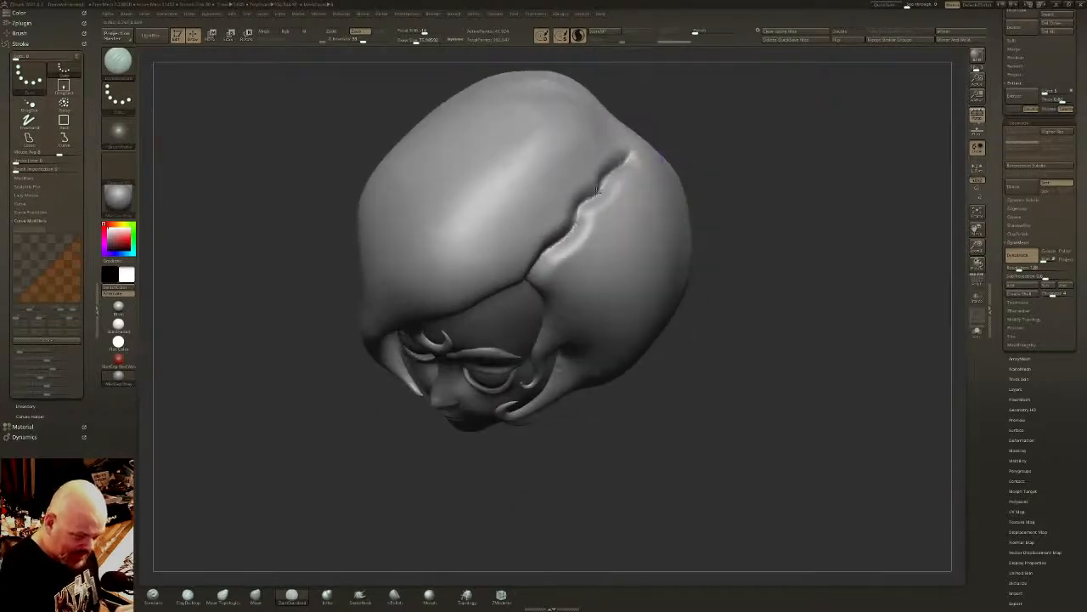
# - Deepen and even out the parting groove along its whole length, from the front hairline to the back of the crown
pyautogui.moveTo(597, 191)
pyautogui.mouseDown()
pyautogui.moveTo(532, 269)
pyautogui.moveTo(574, 217)
pyautogui.mouseUp()
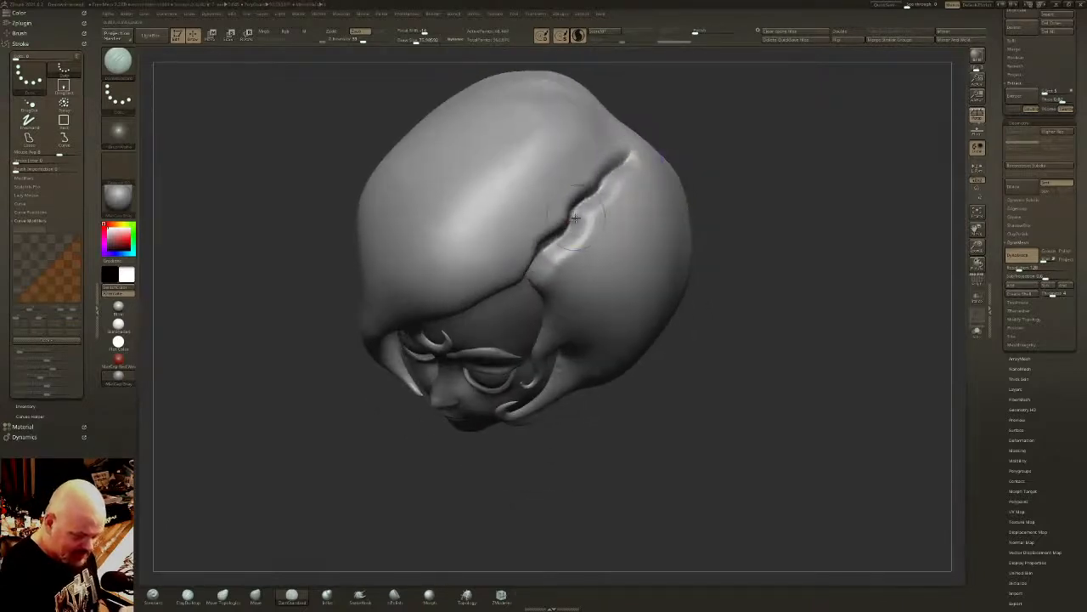
pyautogui.moveTo(609, 185); pyautogui.dragTo(629, 155)
pyautogui.moveTo(629, 155); pyautogui.dragTo(632, 150, button='right')
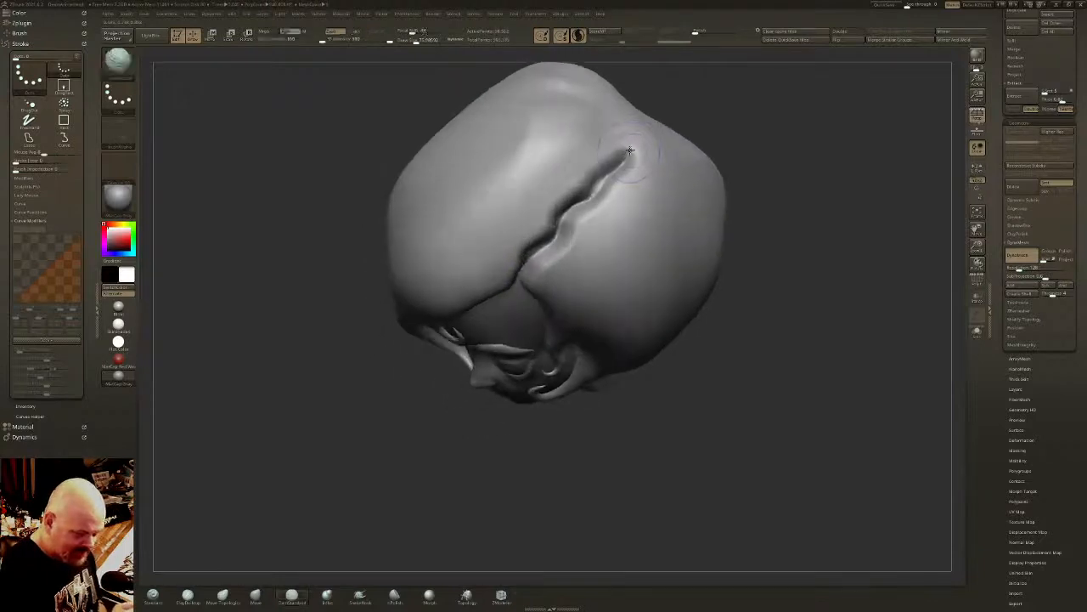
pyautogui.moveTo(547, 230); pyautogui.dragTo(550, 280, button='right')
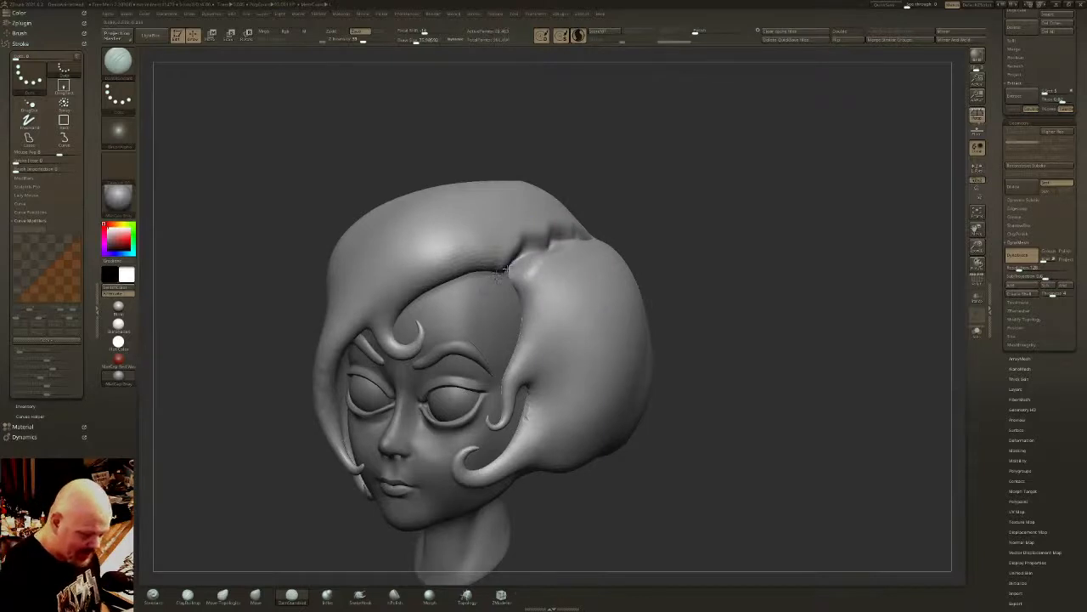
pyautogui.keyDown('alt'); pyautogui.moveTo(512, 268); pyautogui.dragTo(531, 254); pyautogui.keyUp('alt')
pyautogui.moveTo(533, 256)
pyautogui.mouseDown(button='right')
pyautogui.moveTo(561, 272)
pyautogui.moveTo(635, 189)
pyautogui.mouseUp(button='right')
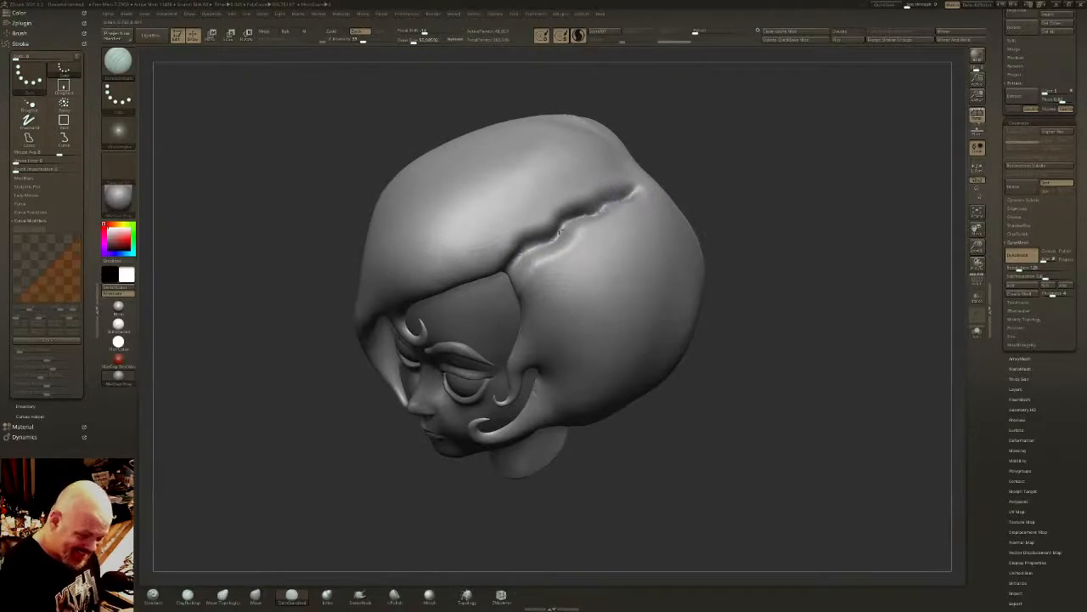
pyautogui.keyDown('shift'); pyautogui.moveTo(519, 261); pyautogui.dragTo(578, 225); pyautogui.keyUp('shift')
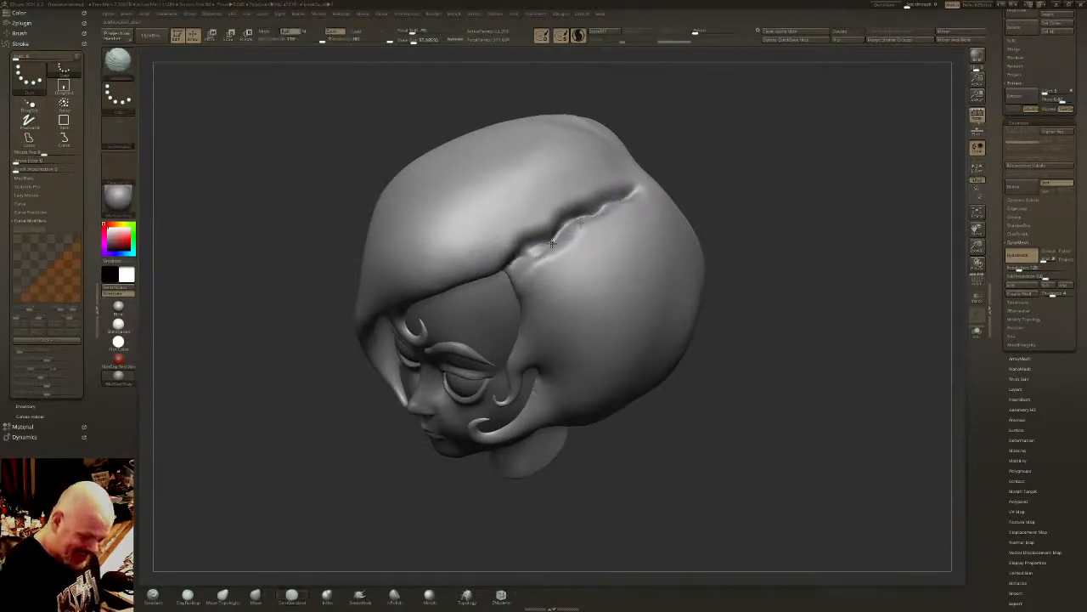
pyautogui.moveTo(577, 225); pyautogui.dragTo(650, 204, button='right')
# - Carve curved strand grooves from the front of the part across the swept fringe and over the top of the hair
pyautogui.moveTo(520, 243)
pyautogui.mouseDown()
pyautogui.moveTo(493, 221)
pyautogui.moveTo(389, 231)
pyautogui.mouseUp()
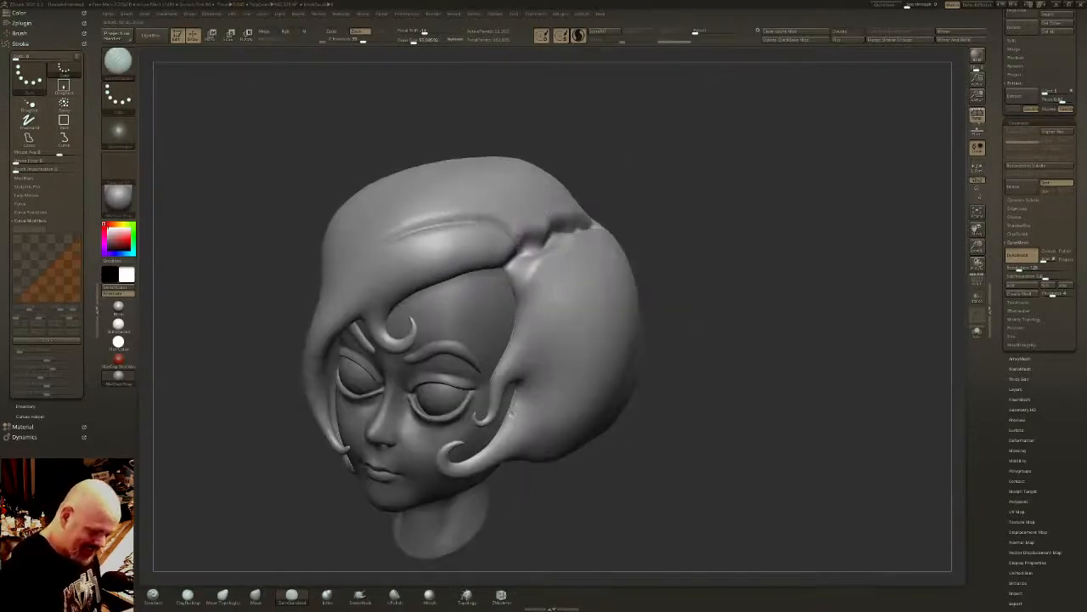
pyautogui.hotkey('ctrl', 'z')
pyautogui.moveTo(505, 265)
pyautogui.mouseDown()
pyautogui.moveTo(467, 239)
pyautogui.moveTo(387, 277)
pyautogui.mouseUp()
pyautogui.moveTo(514, 254)
pyautogui.mouseDown()
pyautogui.moveTo(514, 217)
pyautogui.moveTo(375, 228)
pyautogui.mouseUp()
pyautogui.moveTo(520, 226); pyautogui.dragTo(561, 232, button='right')
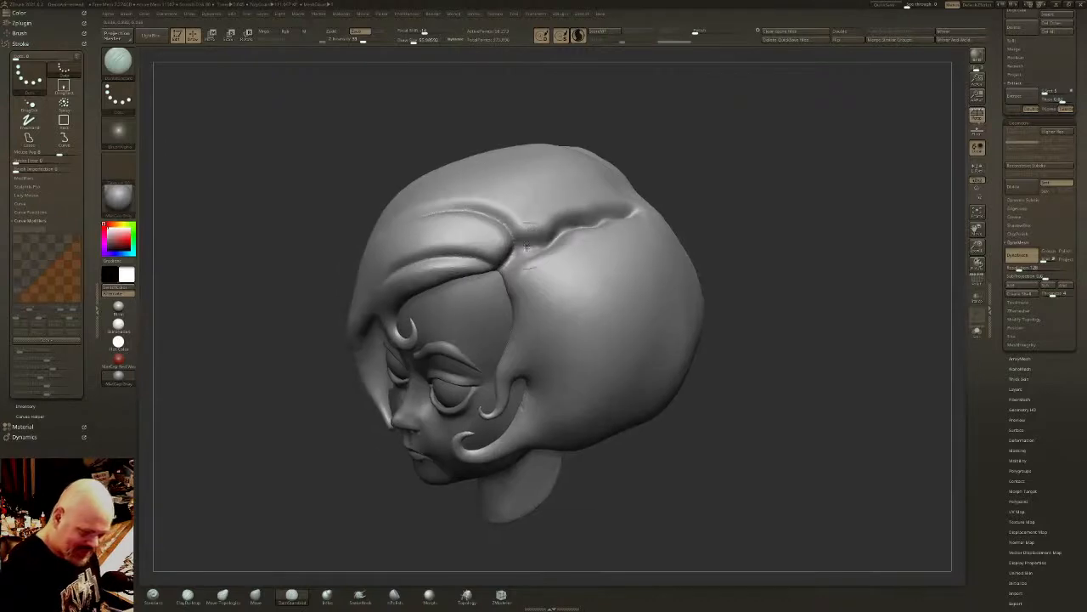
pyautogui.moveTo(525, 247)
pyautogui.mouseDown()
pyautogui.moveTo(555, 232)
pyautogui.moveTo(515, 172)
pyautogui.moveTo(464, 175)
pyautogui.mouseUp()
# - Carve flowing strand grooves from the part down the left temple lock
pyautogui.moveTo(527, 268); pyautogui.dragTo(513, 265, button='right')
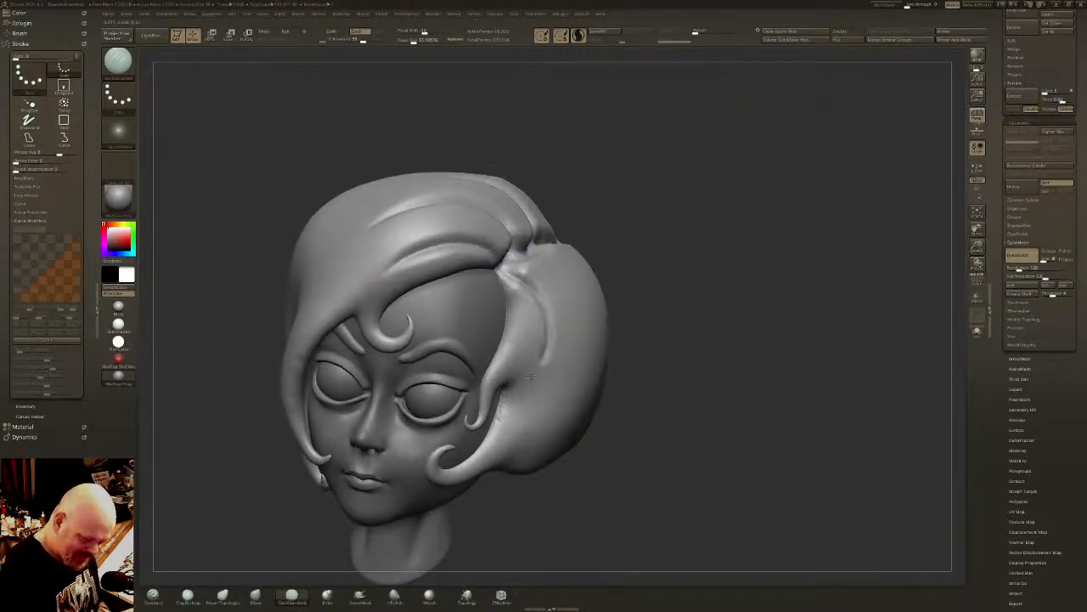
pyautogui.moveTo(532, 365); pyautogui.dragTo(546, 326, button='right')
pyautogui.moveTo(514, 271)
pyautogui.mouseDown()
pyautogui.moveTo(533, 314)
pyautogui.moveTo(499, 391)
pyautogui.mouseUp()
pyautogui.moveTo(508, 270)
pyautogui.mouseDown()
pyautogui.moveTo(553, 293)
pyautogui.moveTo(497, 397)
pyautogui.mouseUp()
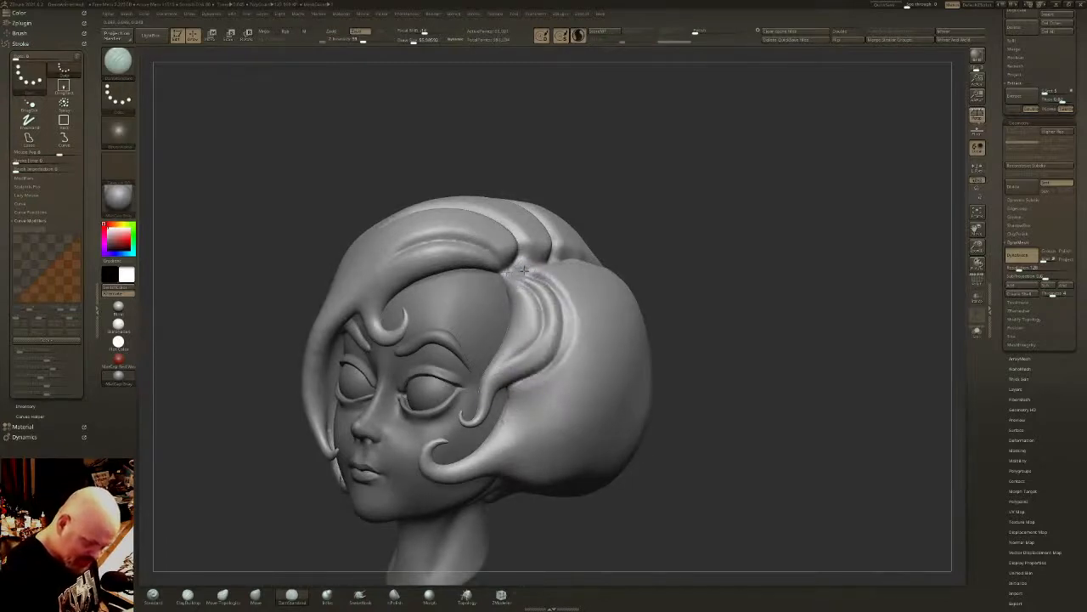
pyautogui.moveTo(509, 270); pyautogui.dragTo(557, 263, button='right')
# - Carve strand grooves from the part down the left side of the hair into the curled left cheek lock
pyautogui.moveTo(558, 271)
pyautogui.mouseDown()
pyautogui.moveTo(589, 384)
pyautogui.moveTo(491, 449)
pyautogui.mouseUp()
pyautogui.moveTo(553, 376); pyautogui.dragTo(569, 322, button='right')
pyautogui.moveTo(557, 299)
pyautogui.mouseDown()
pyautogui.moveTo(553, 374)
pyautogui.moveTo(501, 396)
pyautogui.moveTo(566, 355)
pyautogui.moveTo(491, 404)
pyautogui.moveTo(545, 404)
pyautogui.moveTo(569, 380)
pyautogui.mouseUp()
pyautogui.moveTo(503, 330); pyautogui.dragTo(536, 357, button='right')
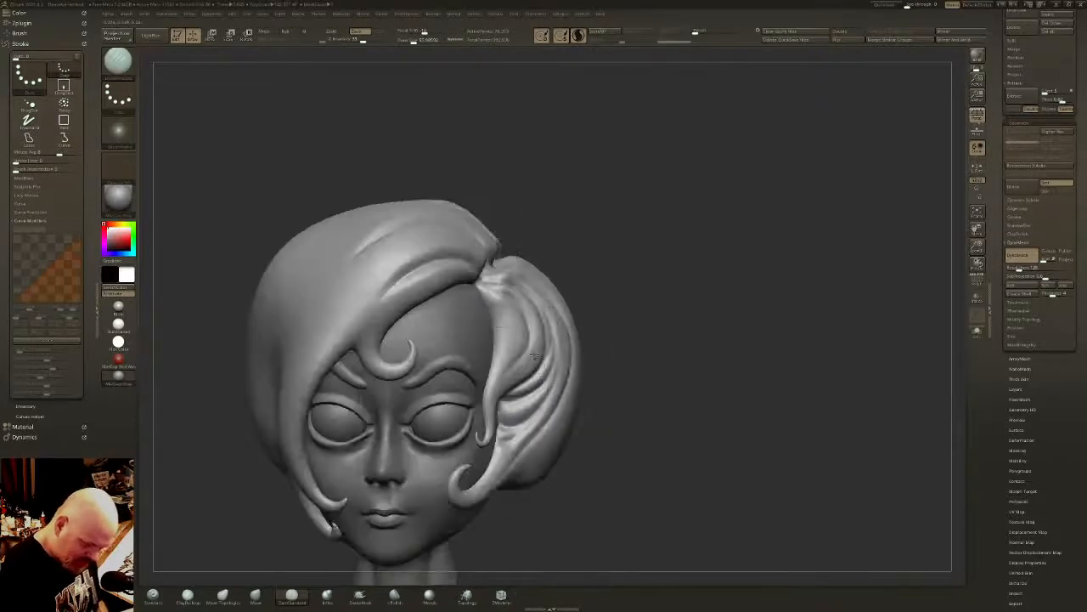
pyautogui.moveTo(480, 287); pyautogui.dragTo(531, 355)
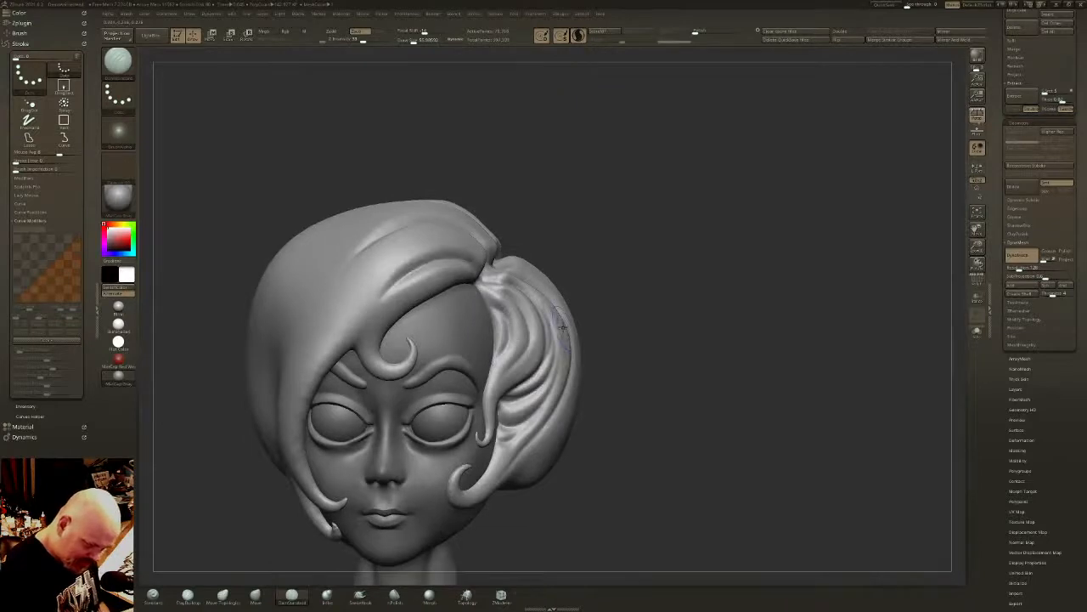
pyautogui.moveTo(562, 325)
pyautogui.mouseDown(button='right')
pyautogui.moveTo(620, 334)
pyautogui.moveTo(518, 416)
pyautogui.mouseUp(button='right')
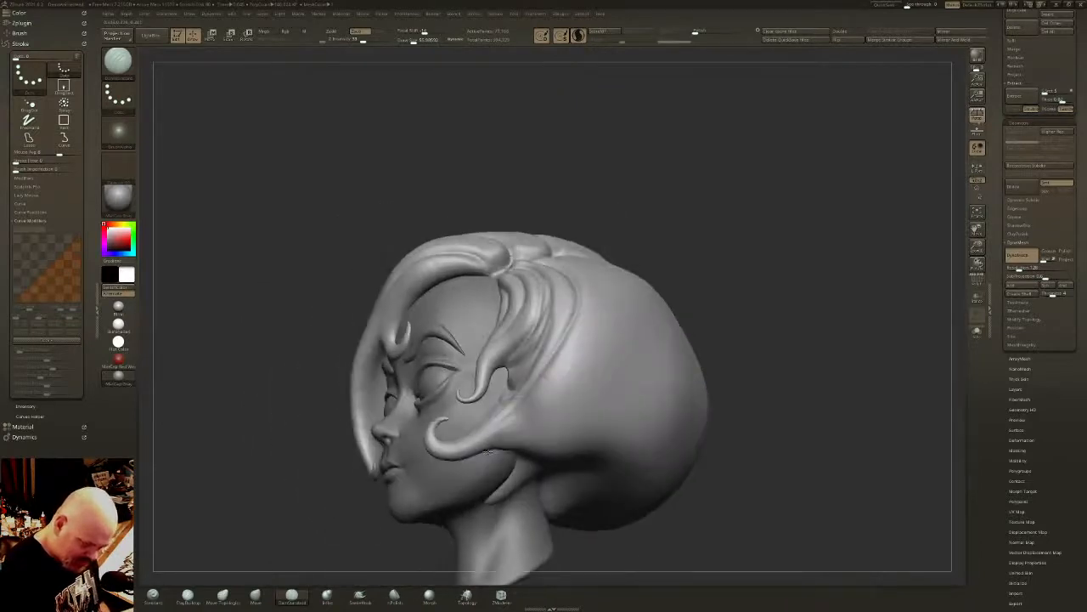
# - Carve long curved grooves sweeping from the root of the left cheek lock back and up across the side of the hair
pyautogui.moveTo(487, 451)
pyautogui.mouseDown()
pyautogui.moveTo(594, 374)
pyautogui.moveTo(631, 293)
pyautogui.moveTo(607, 278)
pyautogui.moveTo(552, 415)
pyautogui.moveTo(490, 466)
pyautogui.mouseUp()
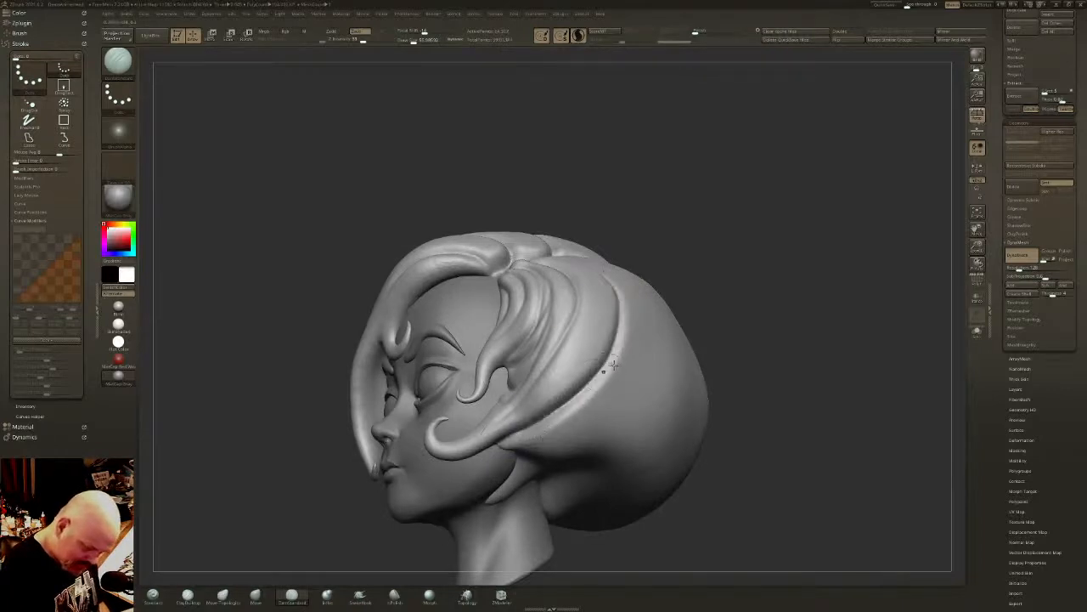
pyautogui.moveTo(631, 287)
pyautogui.mouseDown()
pyautogui.moveTo(585, 418)
pyautogui.moveTo(506, 452)
pyautogui.mouseUp()
pyautogui.moveTo(508, 463); pyautogui.dragTo(517, 373, button='right')
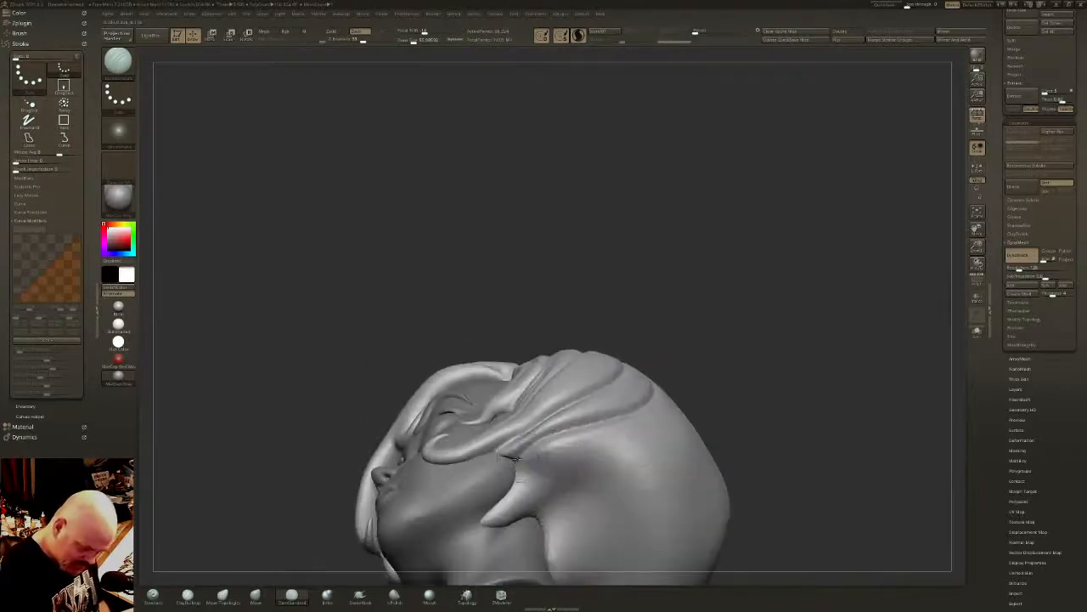
pyautogui.moveTo(514, 462); pyautogui.dragTo(620, 418)
pyautogui.moveTo(619, 419); pyautogui.dragTo(646, 415, button='right')
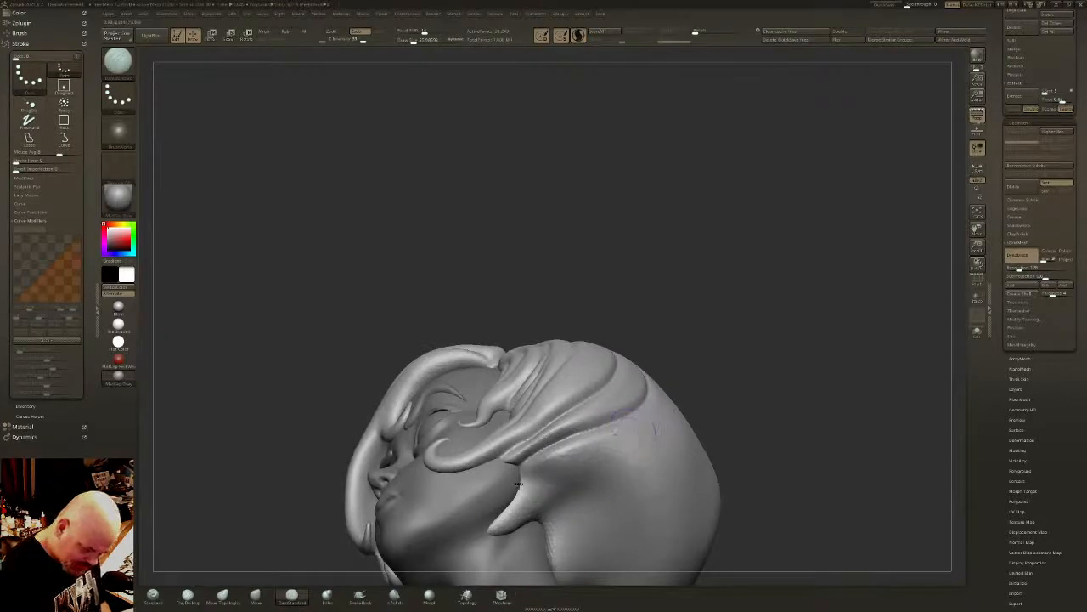
# - Carve further sweeping grooves along the lower left side and underside of the hair toward the back of the head
pyautogui.moveTo(517, 484)
pyautogui.mouseDown()
pyautogui.moveTo(679, 416)
pyautogui.moveTo(673, 395)
pyautogui.mouseUp()
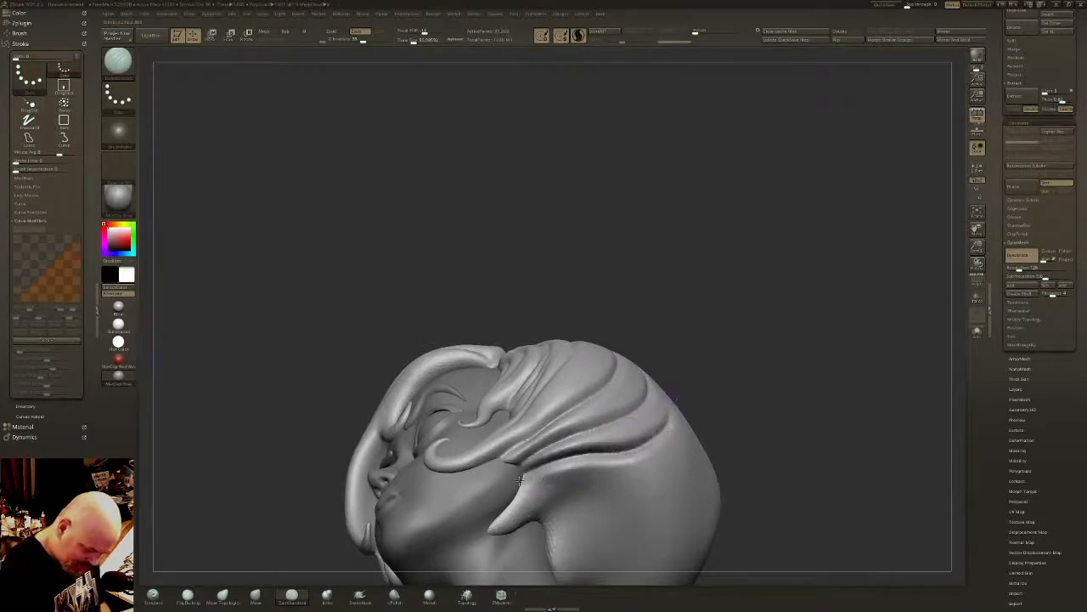
pyautogui.moveTo(518, 480); pyautogui.dragTo(674, 377, button='right')
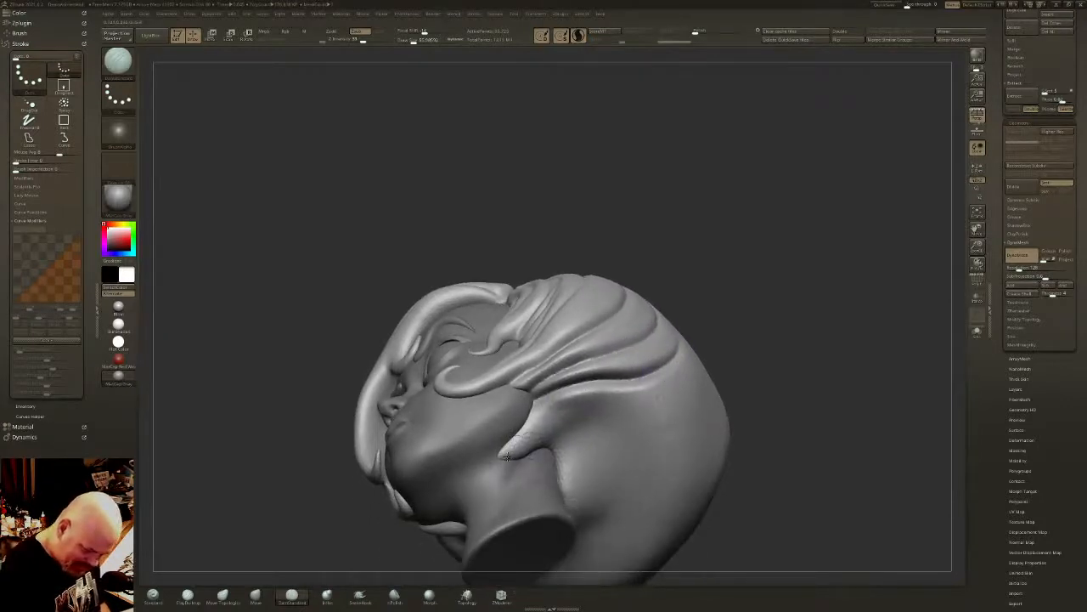
pyautogui.moveTo(505, 456); pyautogui.dragTo(671, 435)
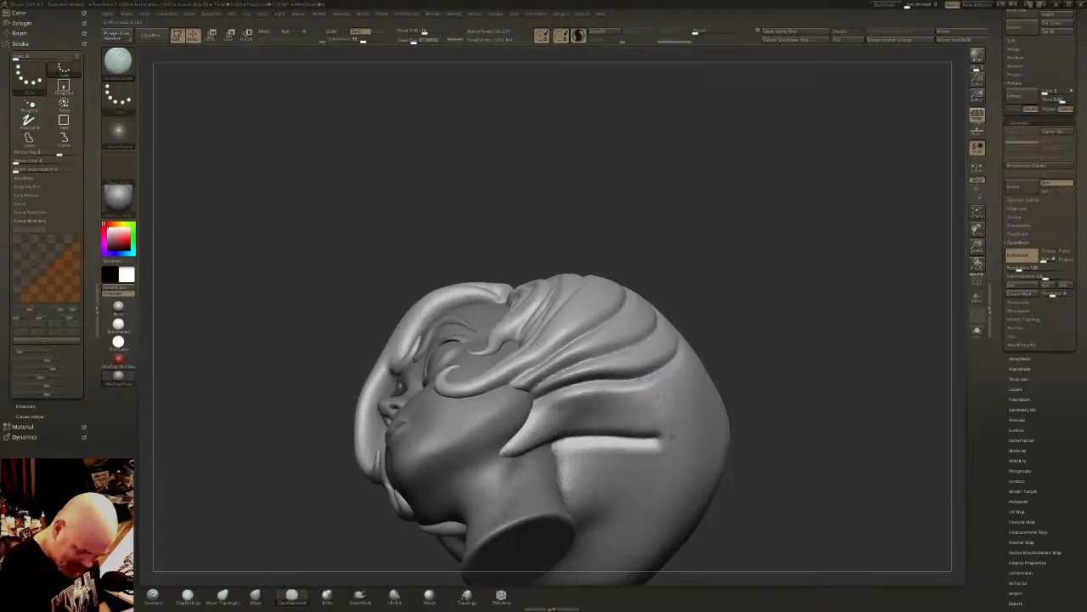
pyautogui.moveTo(715, 384)
pyautogui.mouseDown()
pyautogui.moveTo(699, 426)
pyautogui.moveTo(512, 450)
pyautogui.moveTo(573, 416)
pyautogui.moveTo(701, 373)
pyautogui.moveTo(693, 349)
pyautogui.mouseUp()
pyautogui.moveTo(702, 366)
pyautogui.mouseDown(button='right')
pyautogui.moveTo(712, 458)
pyautogui.moveTo(799, 433)
pyautogui.moveTo(798, 421)
pyautogui.moveTo(705, 386)
pyautogui.moveTo(543, 407)
pyautogui.moveTo(531, 480)
pyautogui.mouseUp(button='right')
# - Fill the upper left side with strand grooves running from the part down into the side strands
pyautogui.moveTo(589, 209); pyautogui.dragTo(612, 277)
pyautogui.moveTo(575, 219); pyautogui.dragTo(616, 298)
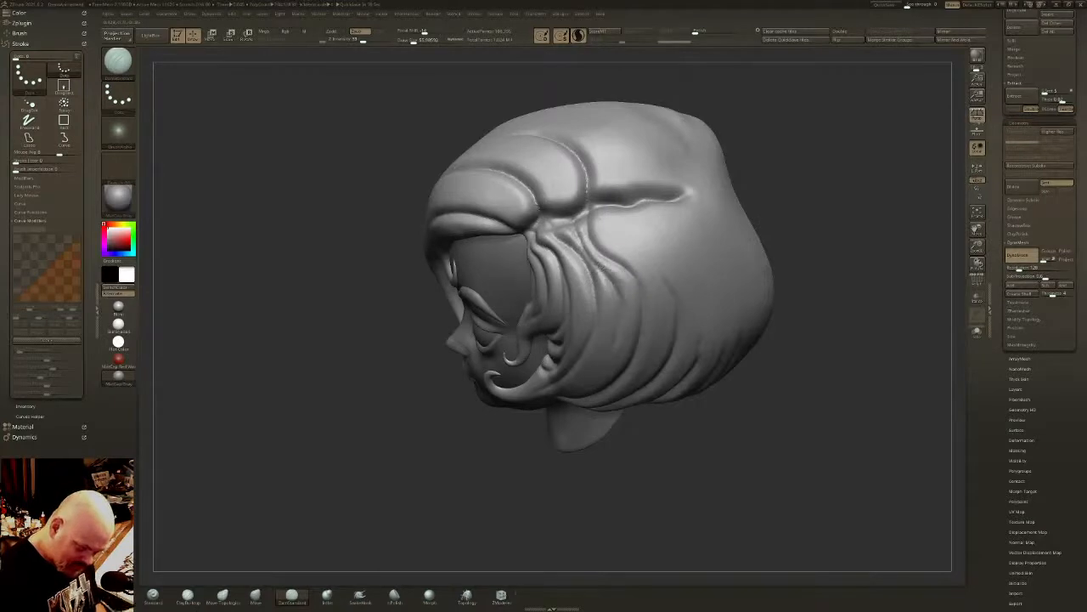
pyautogui.moveTo(581, 215)
pyautogui.mouseDown()
pyautogui.moveTo(587, 253)
pyautogui.moveTo(568, 224)
pyautogui.moveTo(579, 246)
pyautogui.moveTo(617, 219)
pyautogui.moveTo(622, 238)
pyautogui.moveTo(659, 262)
pyautogui.mouseUp()
pyautogui.moveTo(612, 211); pyautogui.dragTo(673, 242)
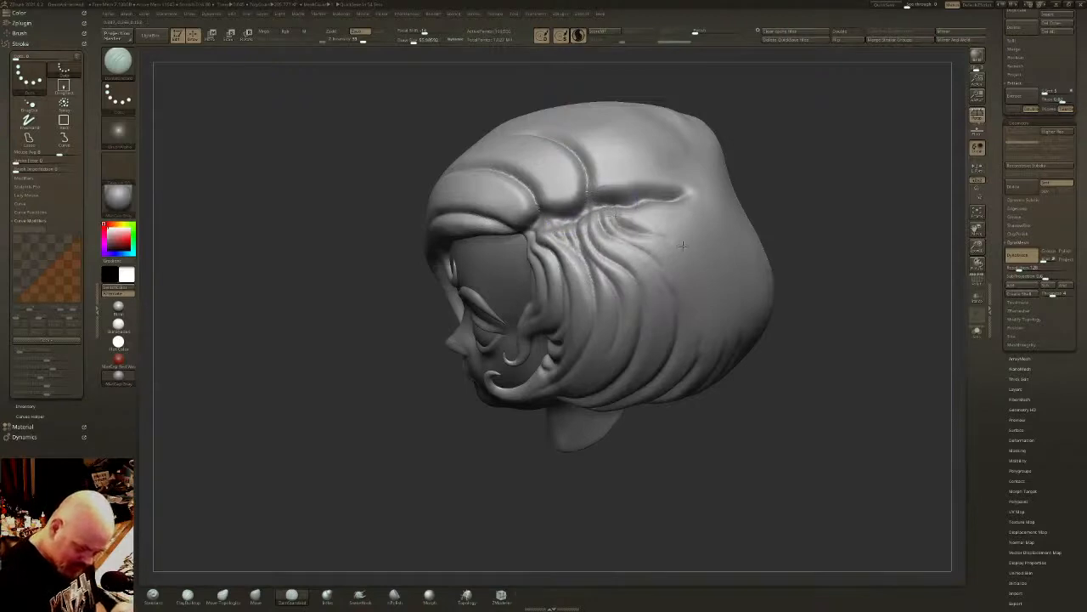
pyautogui.moveTo(677, 196)
pyautogui.mouseDown()
pyautogui.moveTo(740, 255)
pyautogui.moveTo(749, 294)
pyautogui.mouseUp()
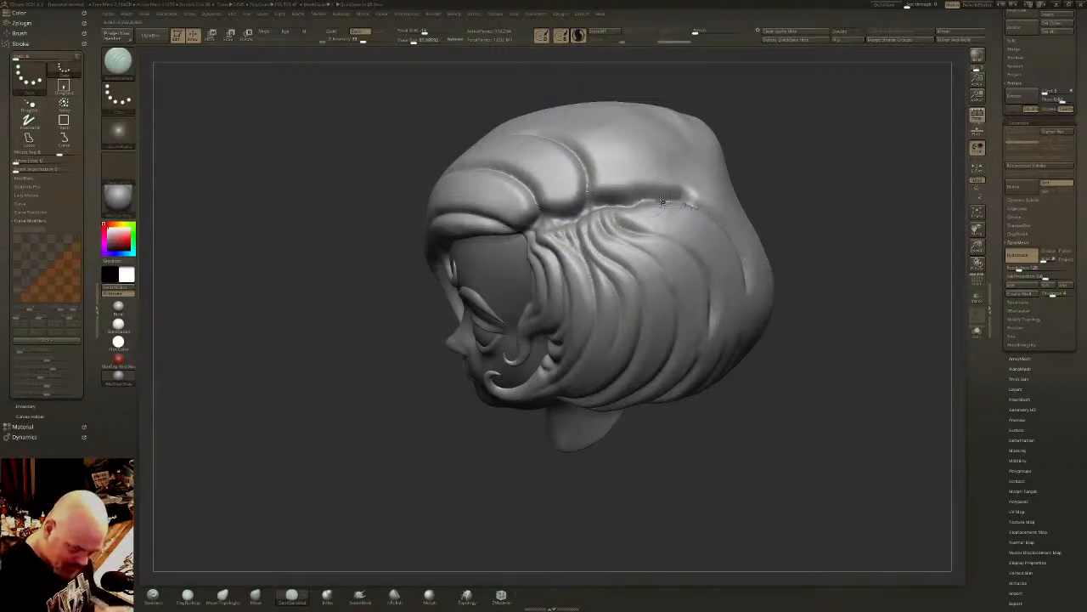
pyautogui.moveTo(639, 207)
pyautogui.mouseDown()
pyautogui.moveTo(685, 232)
pyautogui.moveTo(708, 338)
pyautogui.mouseUp()
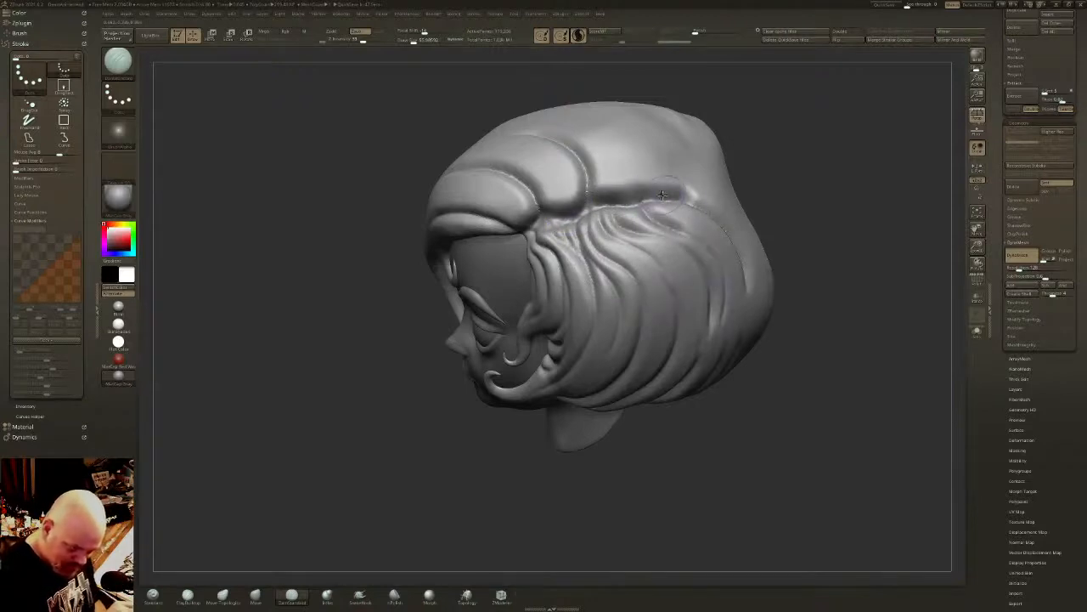
pyautogui.moveTo(663, 195); pyautogui.dragTo(695, 229)
# - Extend the parting down the back of the hair and carve grooves fanning from the part's rear end over the back
pyautogui.moveTo(866, 208)
pyautogui.mouseDown()
pyautogui.moveTo(569, 265)
pyautogui.moveTo(658, 433)
pyautogui.mouseUp()
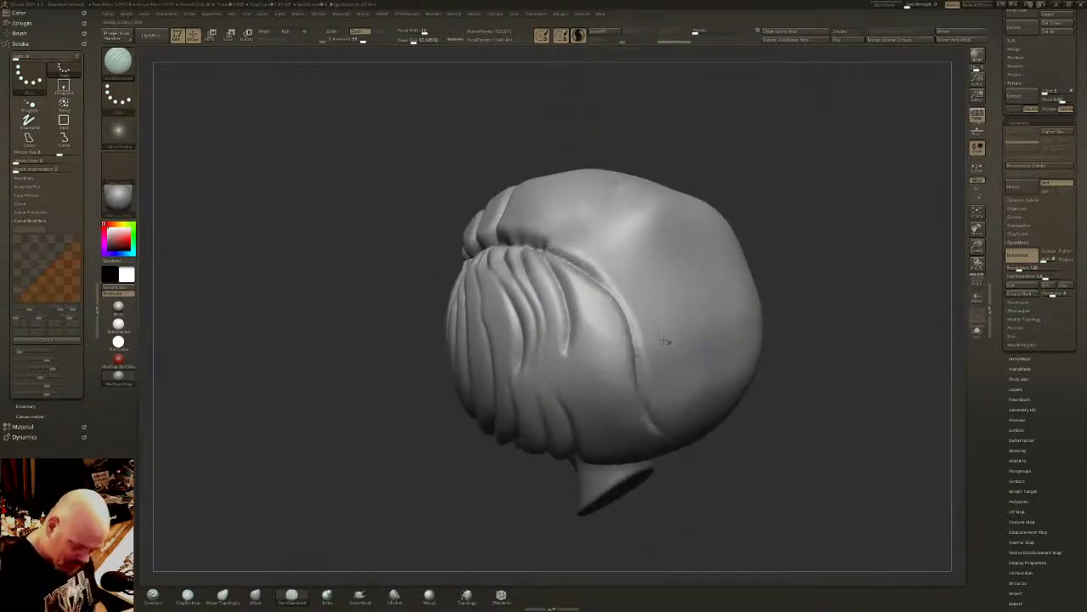
pyautogui.moveTo(769, 365); pyautogui.dragTo(721, 282)
pyautogui.moveTo(697, 240); pyautogui.dragTo(582, 265)
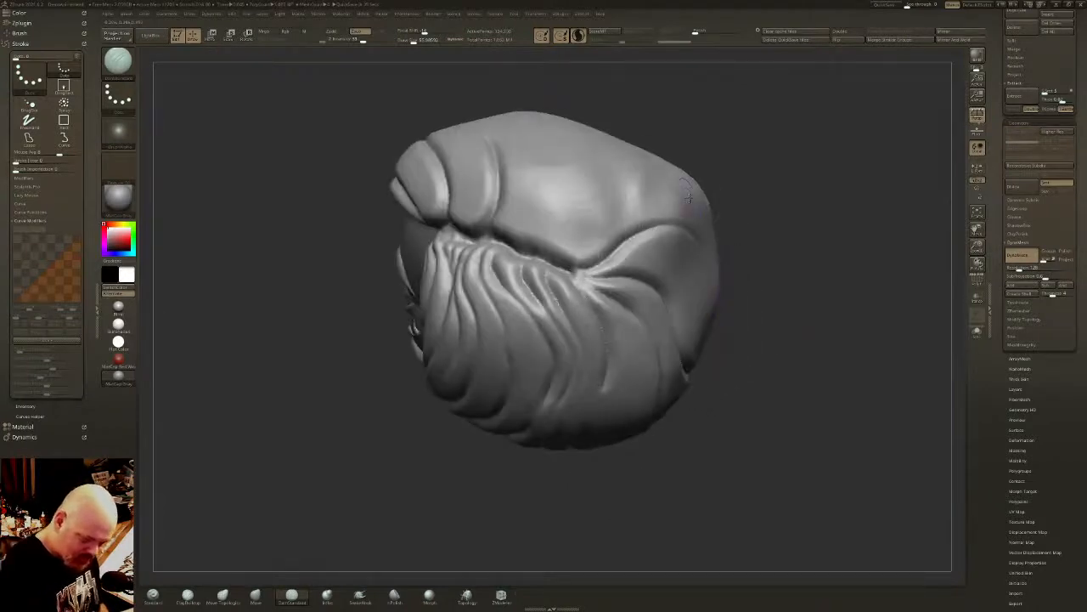
pyautogui.moveTo(636, 180); pyautogui.dragTo(570, 269)
pyautogui.moveTo(640, 186); pyautogui.dragTo(640, 172, button='right')
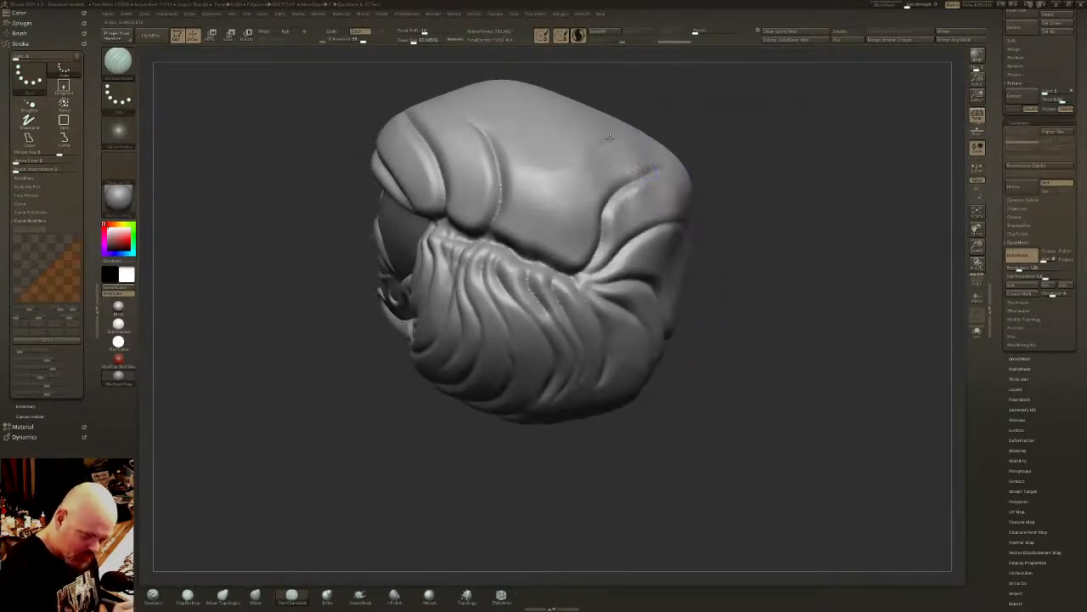
# - Carve curved strand grooves from the top of the crown down to the rear half of the part
pyautogui.moveTo(597, 144); pyautogui.dragTo(580, 270)
pyautogui.moveTo(532, 134); pyautogui.dragTo(549, 220)
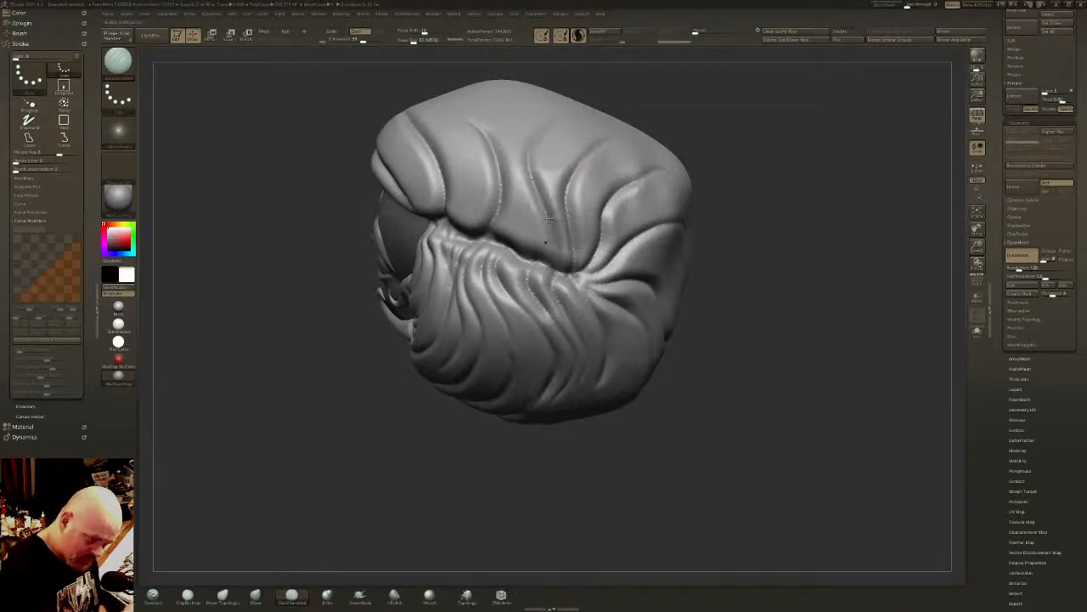
pyautogui.moveTo(507, 117); pyautogui.dragTo(526, 269)
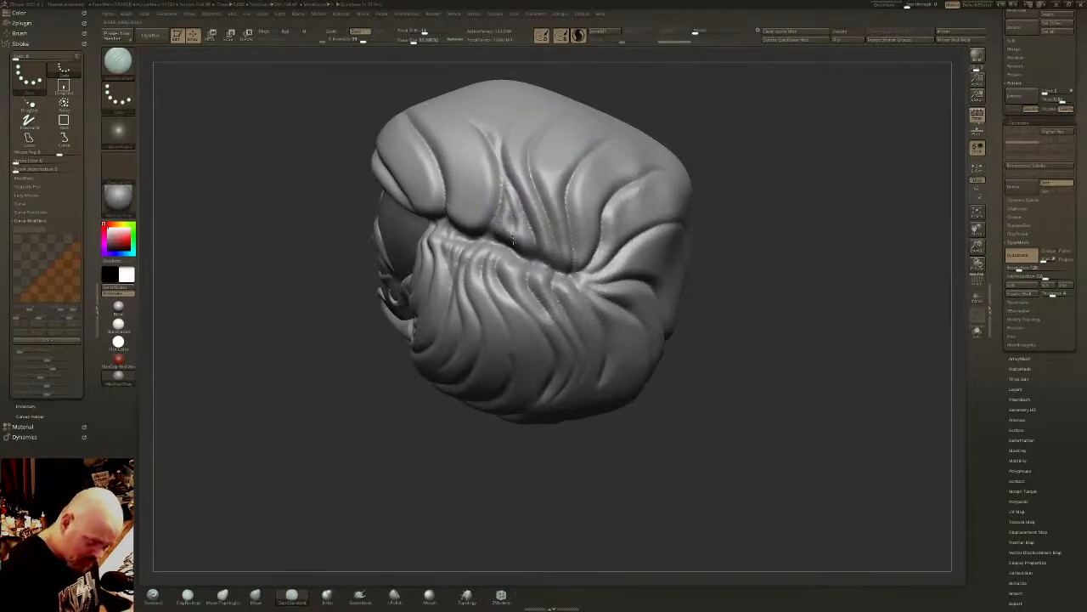
pyautogui.moveTo(526, 228)
pyautogui.mouseDown(button='right')
pyautogui.moveTo(537, 142)
pyautogui.moveTo(620, 361)
pyautogui.moveTo(586, 289)
pyautogui.moveTo(651, 361)
pyautogui.mouseUp(button='right')
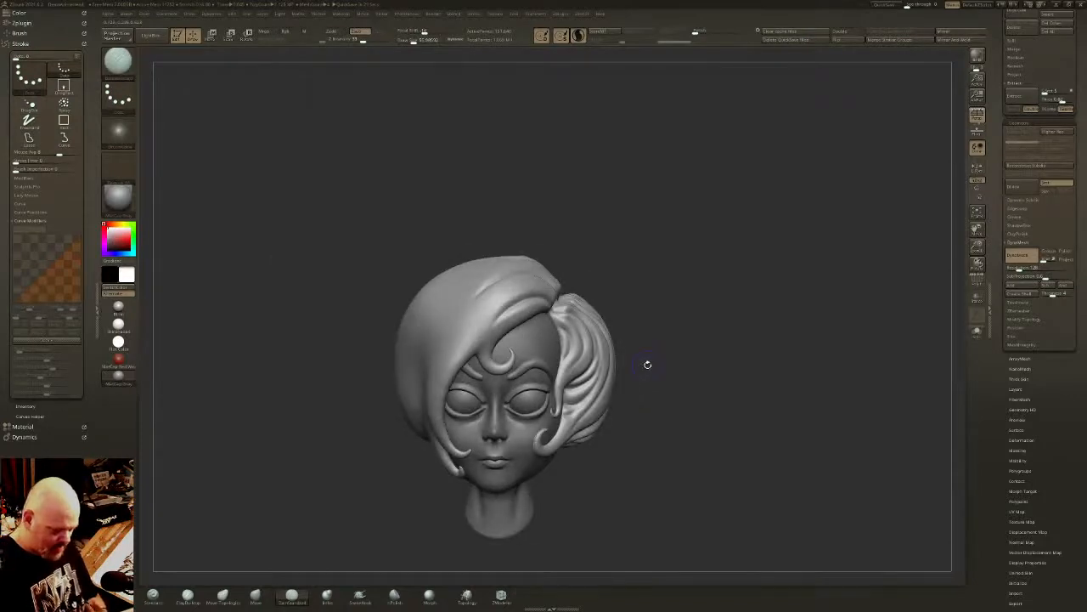
# - Carve a groove from the root of the curled forehead lock up into the fringe with a smaller DamStandard brush
pyautogui.moveTo(602, 251)
pyautogui.keyDown('alt'); pyautogui.mouseDown(button='right')
pyautogui.moveTo(677, 171)
pyautogui.moveTo(679, 246)
pyautogui.moveTo(699, 246)
pyautogui.moveTo(612, 233)
pyautogui.mouseUp(button='right'); pyautogui.keyUp('alt')
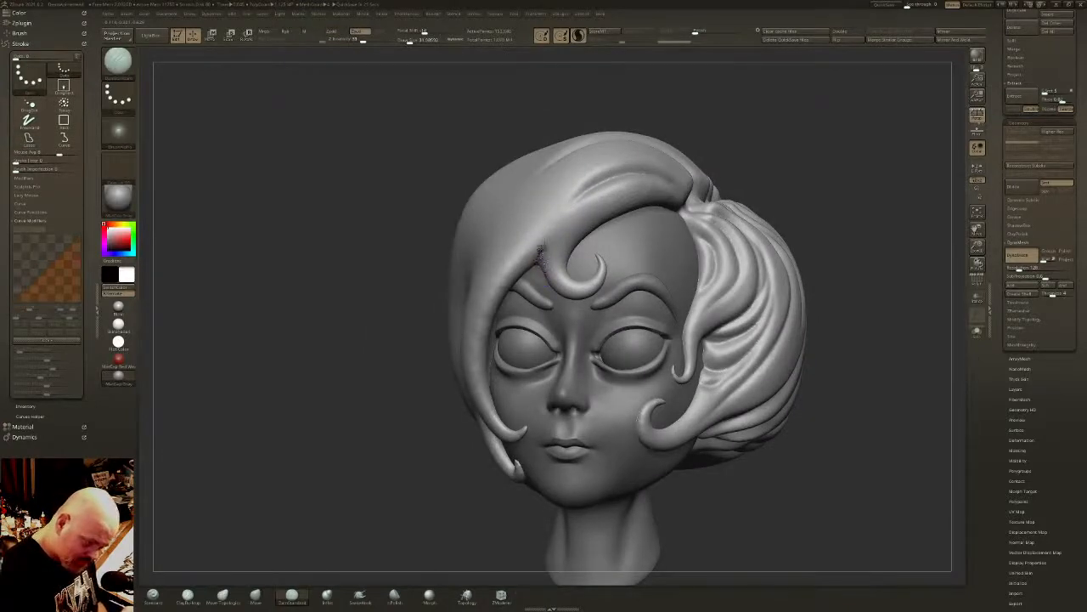
pyautogui.moveTo(541, 250); pyautogui.dragTo(564, 218)
pyautogui.moveTo(538, 285)
pyautogui.mouseDown()
pyautogui.moveTo(560, 221)
pyautogui.moveTo(539, 285)
pyautogui.mouseUp()
pyautogui.hotkey('ctrl', 'z')
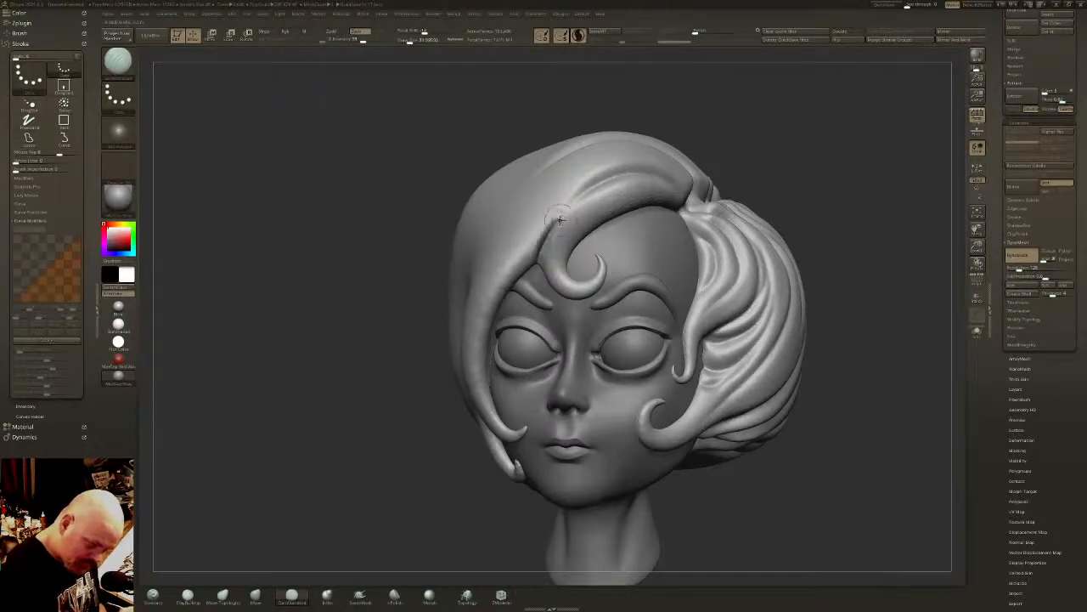
pyautogui.keyDown('shift'); pyautogui.moveTo(559, 220); pyautogui.dragTo(555, 224); pyautogui.keyUp('shift')
pyautogui.moveTo(555, 224); pyautogui.dragTo(546, 248, button='right')
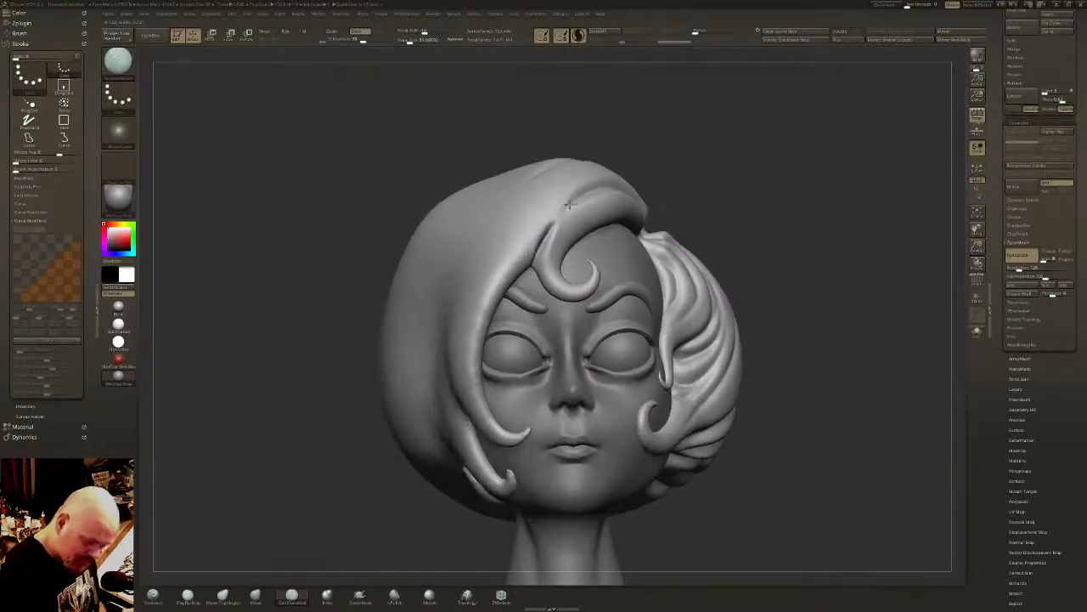
# - Carve two long curved strand grooves down the front face-framing lock beside the eye, on the fuller side of the bob
pyautogui.moveTo(550, 230)
pyautogui.mouseDown(button='right')
pyautogui.moveTo(546, 247)
pyautogui.moveTo(501, 234)
pyautogui.moveTo(501, 194)
pyautogui.mouseUp(button='right')
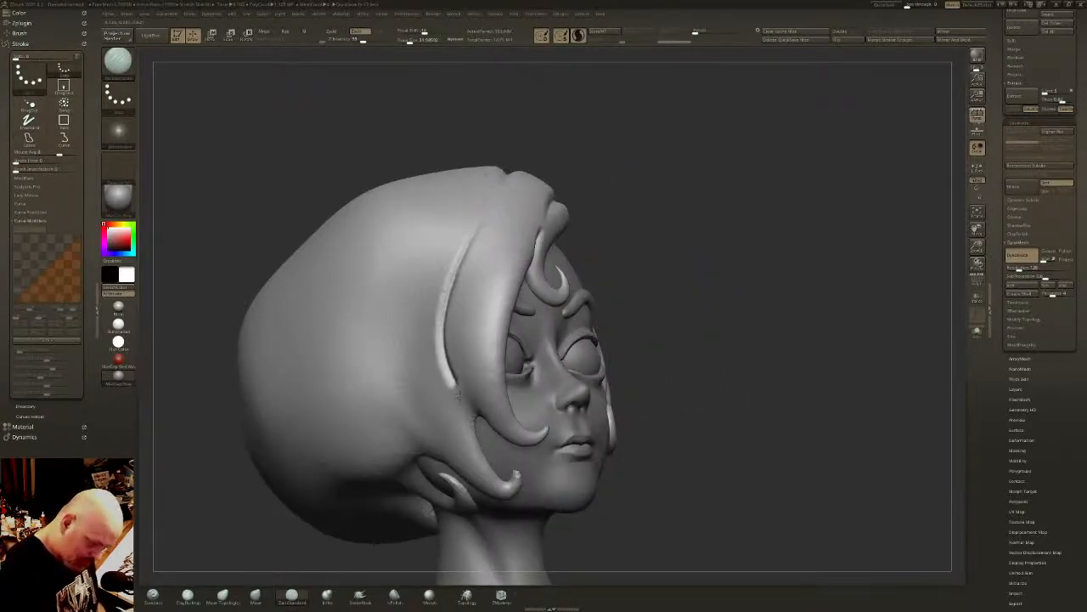
pyautogui.moveTo(459, 395); pyautogui.dragTo(477, 417)
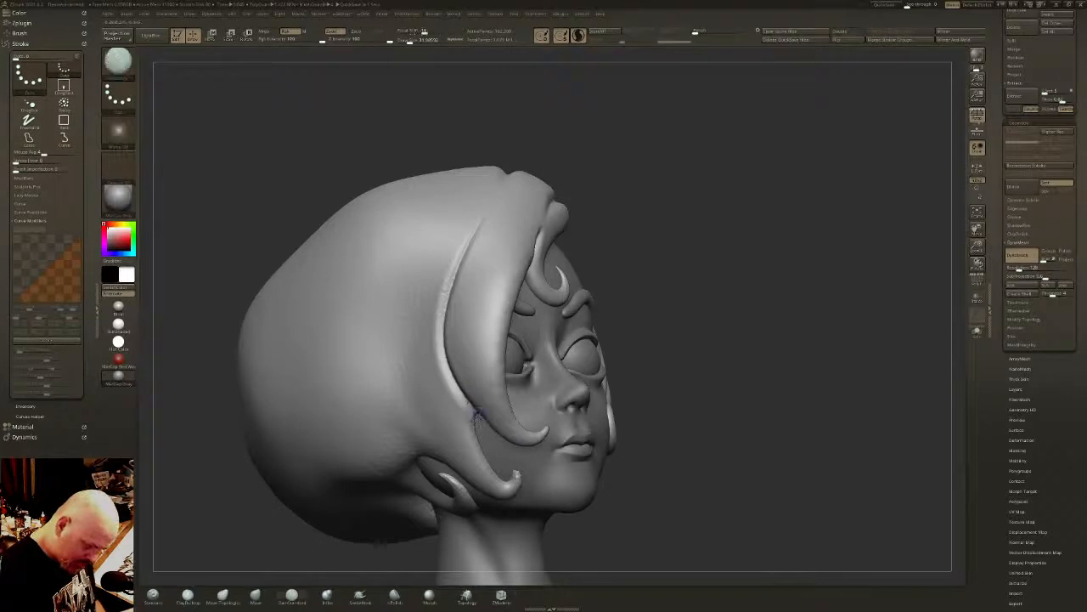
pyautogui.moveTo(508, 236)
pyautogui.mouseDown()
pyautogui.moveTo(474, 357)
pyautogui.moveTo(492, 414)
pyautogui.mouseUp()
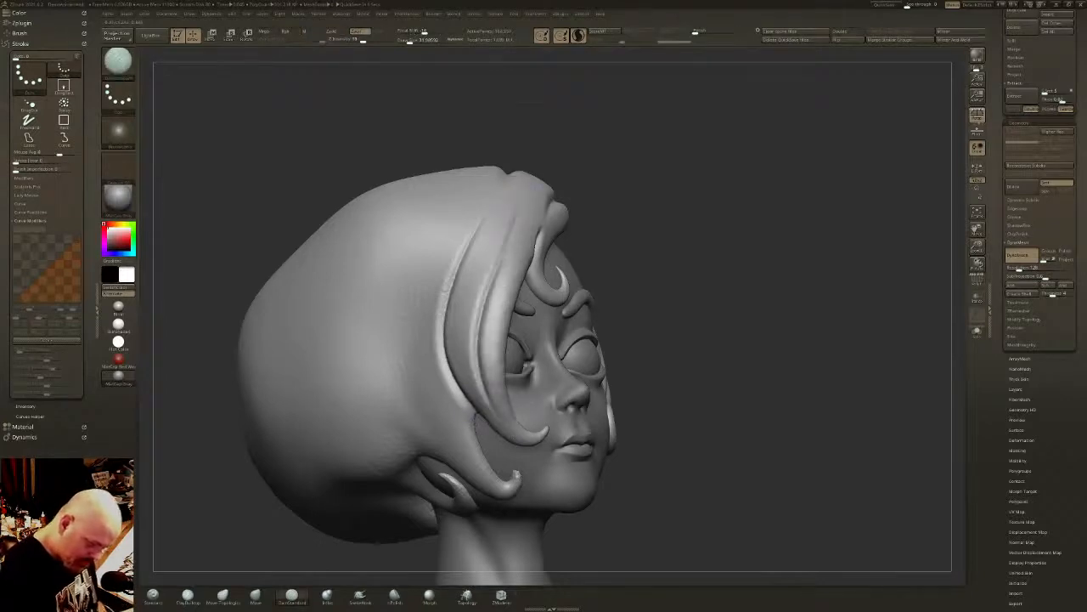
pyautogui.moveTo(546, 427); pyautogui.dragTo(604, 424, button='right')
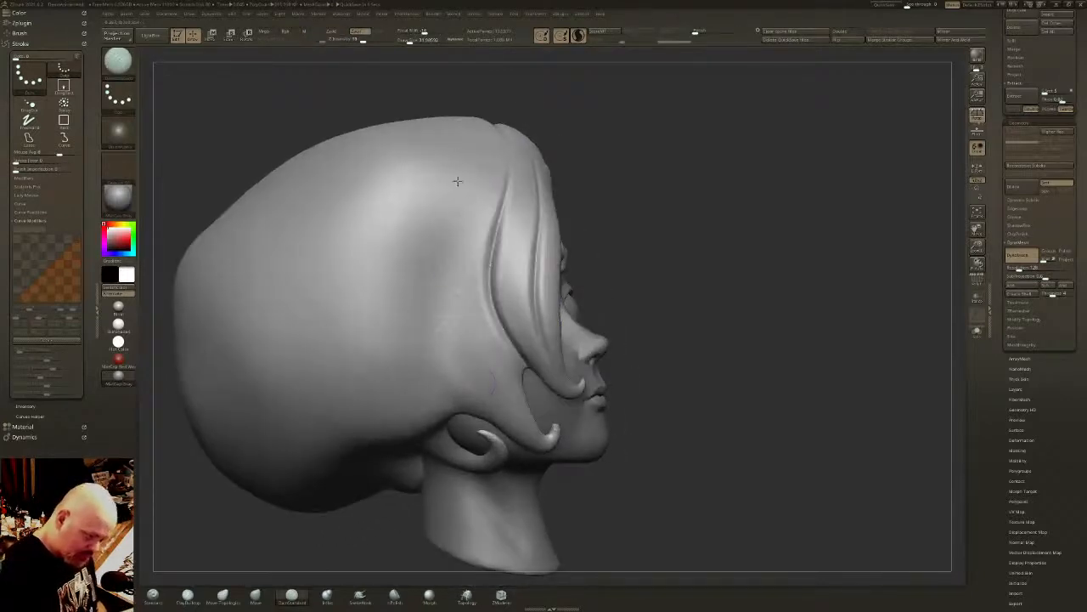
# - Carve strand grooves from the upper side down into the curled sideburn lock, redoing the strokes that do not flow
pyautogui.moveTo(457, 181)
pyautogui.mouseDown()
pyautogui.moveTo(440, 386)
pyautogui.moveTo(476, 407)
pyautogui.mouseUp()
pyautogui.moveTo(462, 154)
pyautogui.mouseDown()
pyautogui.moveTo(459, 407)
pyautogui.moveTo(469, 398)
pyautogui.moveTo(465, 291)
pyautogui.moveTo(493, 406)
pyautogui.mouseUp()
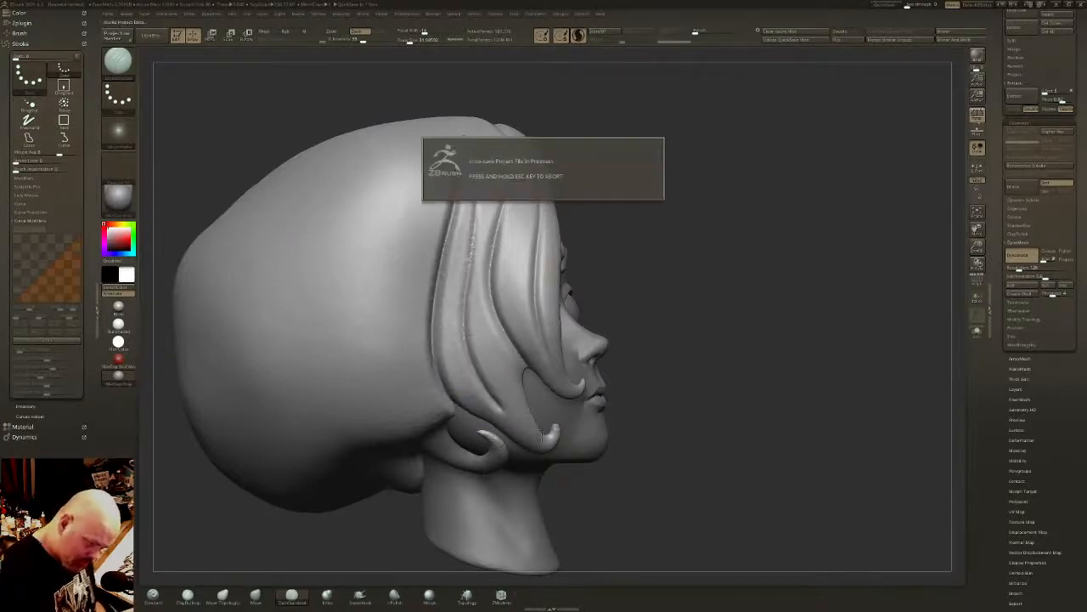
pyautogui.press('shift')
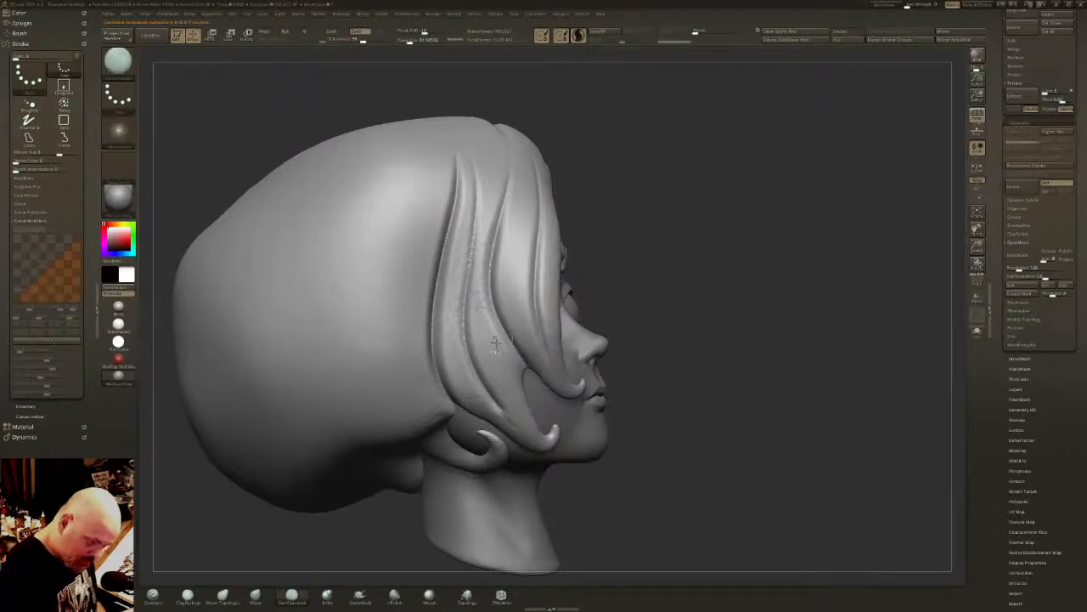
pyautogui.hotkey('ctrl', 'z')
pyautogui.moveTo(477, 178)
pyautogui.mouseDown()
pyautogui.moveTo(478, 303)
pyautogui.moveTo(527, 407)
pyautogui.mouseUp()
pyautogui.hotkey('ctrl', 'z')
pyautogui.moveTo(477, 177)
pyautogui.mouseDown()
pyautogui.moveTo(480, 308)
pyautogui.moveTo(515, 418)
pyautogui.mouseUp()
# - Extend the crown grooves diagonally from the part down toward the fuller side, redoing the first stroke and adding strands between them
pyautogui.moveTo(520, 322); pyautogui.dragTo(536, 416, button='right')
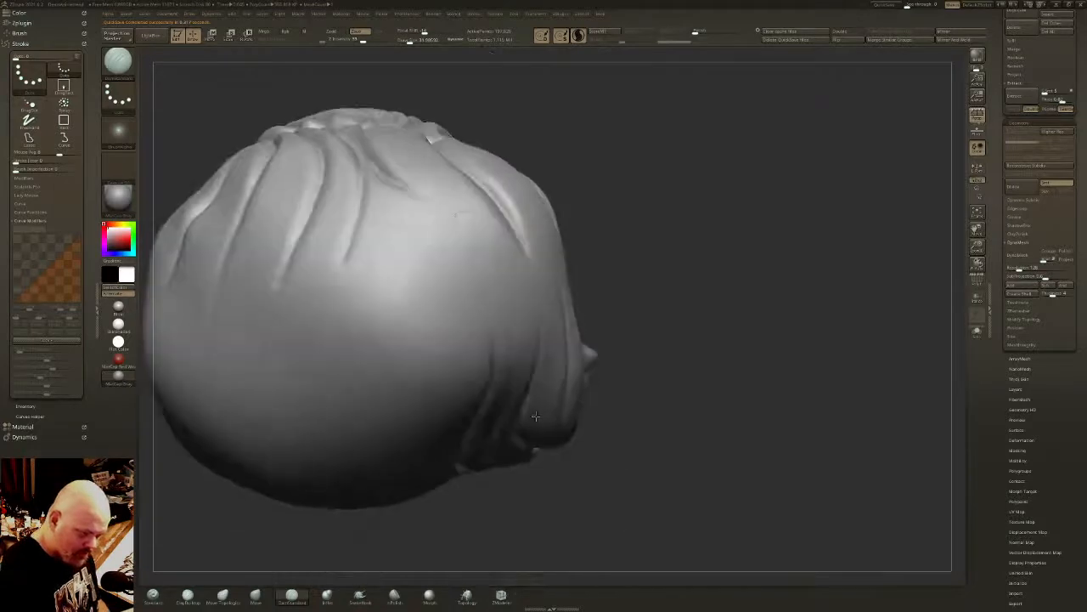
pyautogui.moveTo(375, 168); pyautogui.dragTo(487, 287)
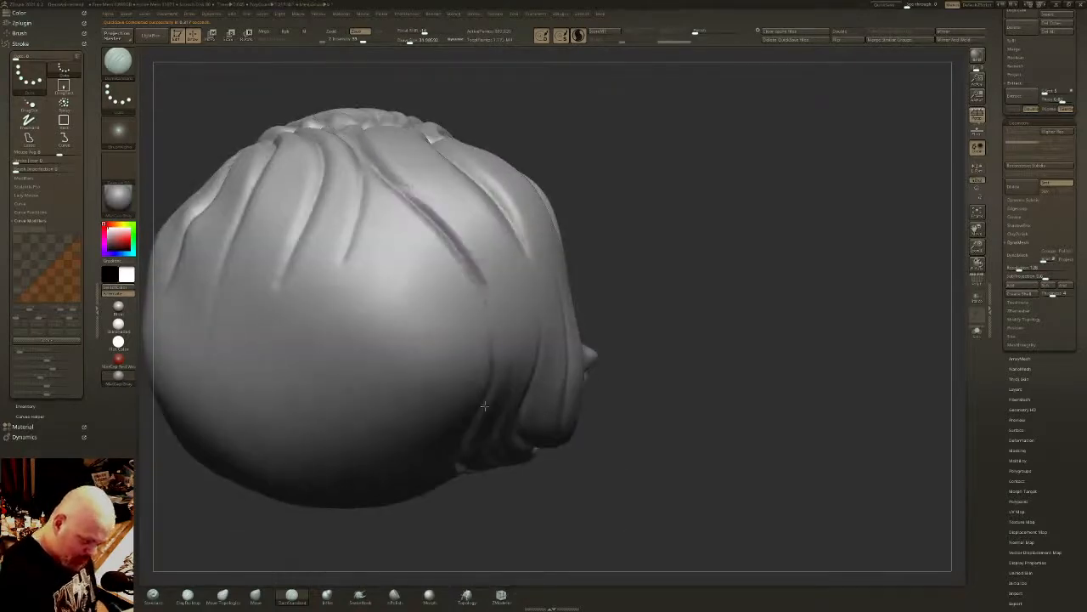
pyautogui.hotkey('ctrl', 'z')
pyautogui.moveTo(372, 160); pyautogui.dragTo(478, 277)
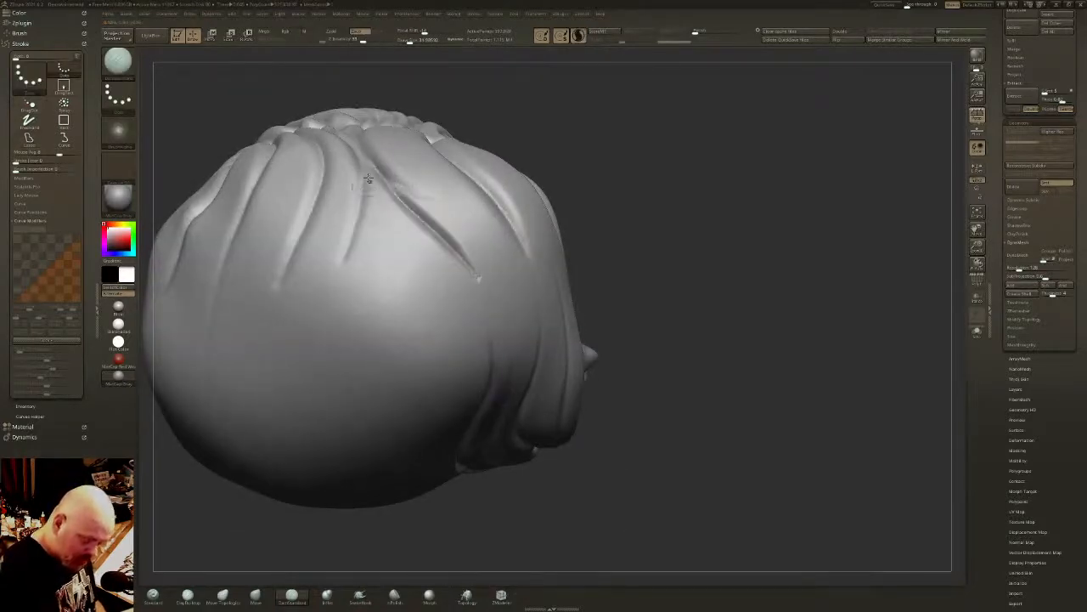
pyautogui.moveTo(363, 164)
pyautogui.mouseDown()
pyautogui.moveTo(374, 218)
pyautogui.moveTo(467, 306)
pyautogui.mouseUp()
pyautogui.moveTo(403, 136); pyautogui.dragTo(409, 182, button='right')
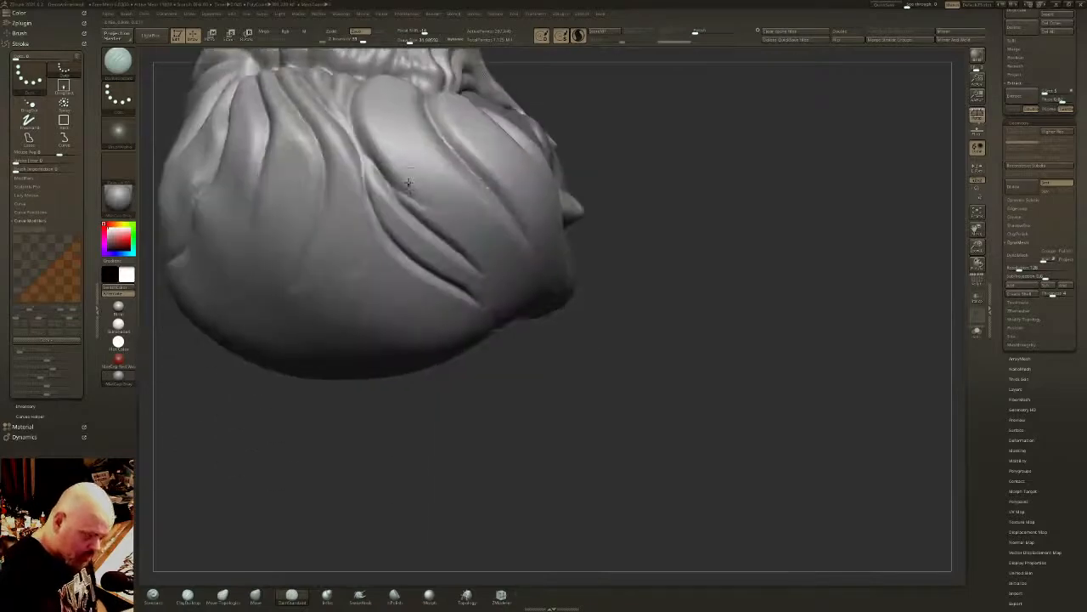
pyautogui.moveTo(386, 75)
pyautogui.mouseDown()
pyautogui.moveTo(379, 112)
pyautogui.moveTo(474, 233)
pyautogui.mouseUp()
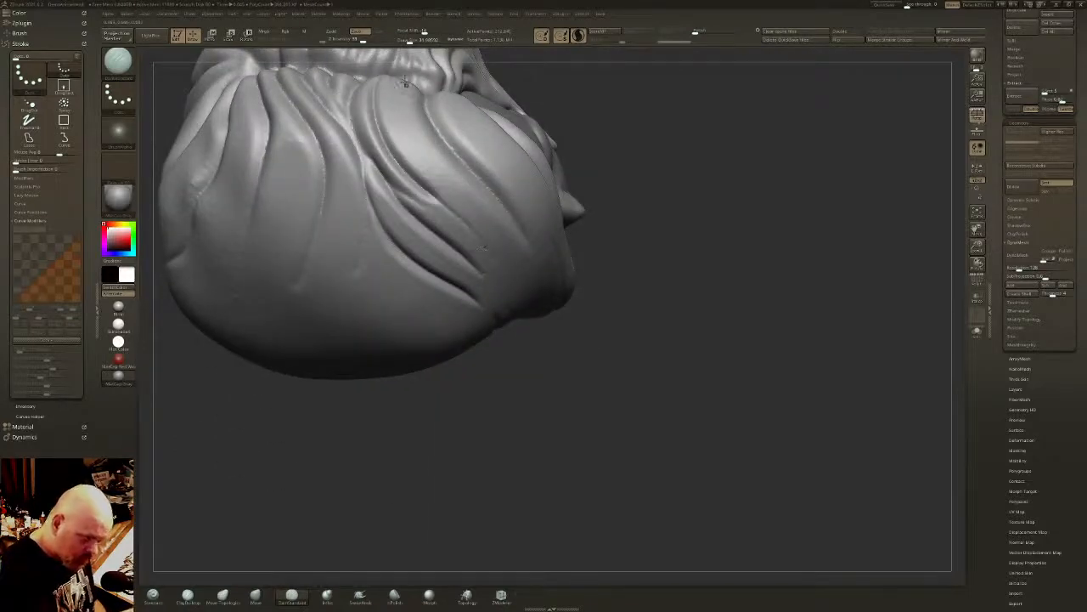
pyautogui.moveTo(393, 105); pyautogui.dragTo(511, 246)
# - Connect the crown grooves to the side strands with strokes running over the upper side of the head
pyautogui.moveTo(511, 246); pyautogui.dragTo(469, 175, button='right')
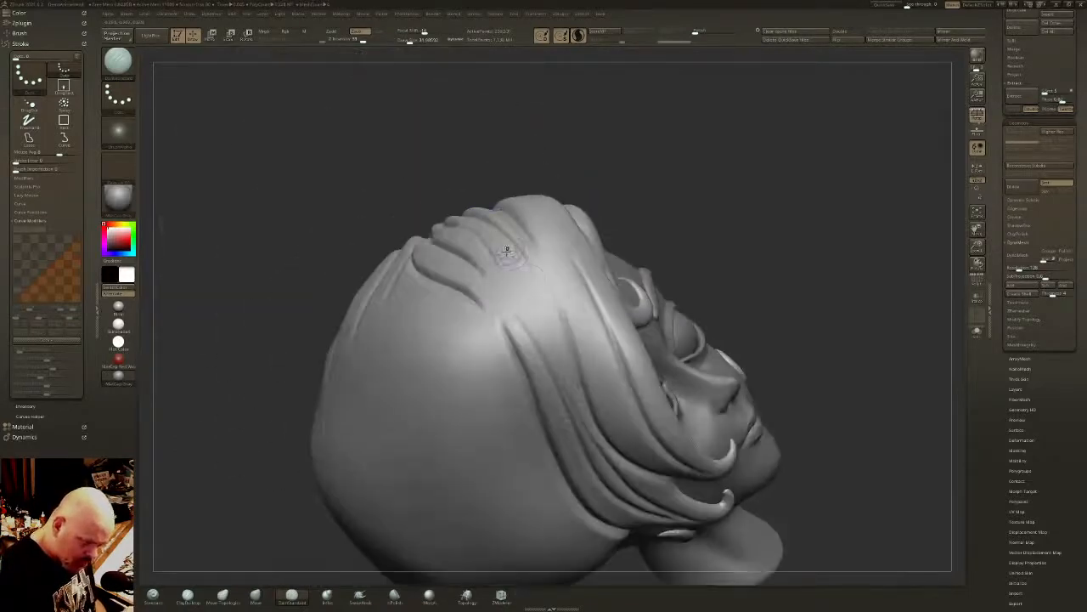
pyautogui.moveTo(508, 250); pyautogui.dragTo(586, 431)
pyautogui.moveTo(590, 333)
pyautogui.mouseDown(button='right')
pyautogui.moveTo(580, 318)
pyautogui.moveTo(602, 329)
pyautogui.mouseUp(button='right')
pyautogui.moveTo(521, 270); pyautogui.dragTo(568, 372)
pyautogui.moveTo(549, 324); pyautogui.dragTo(572, 381)
# - Carve two curved grooves from the upper side of the hair down to the ear curl and smooth their lower ends
pyautogui.moveTo(556, 476)
pyautogui.mouseDown(button='right')
pyautogui.moveTo(605, 430)
pyautogui.moveTo(589, 423)
pyautogui.moveTo(606, 329)
pyautogui.moveTo(566, 410)
pyautogui.mouseUp(button='right')
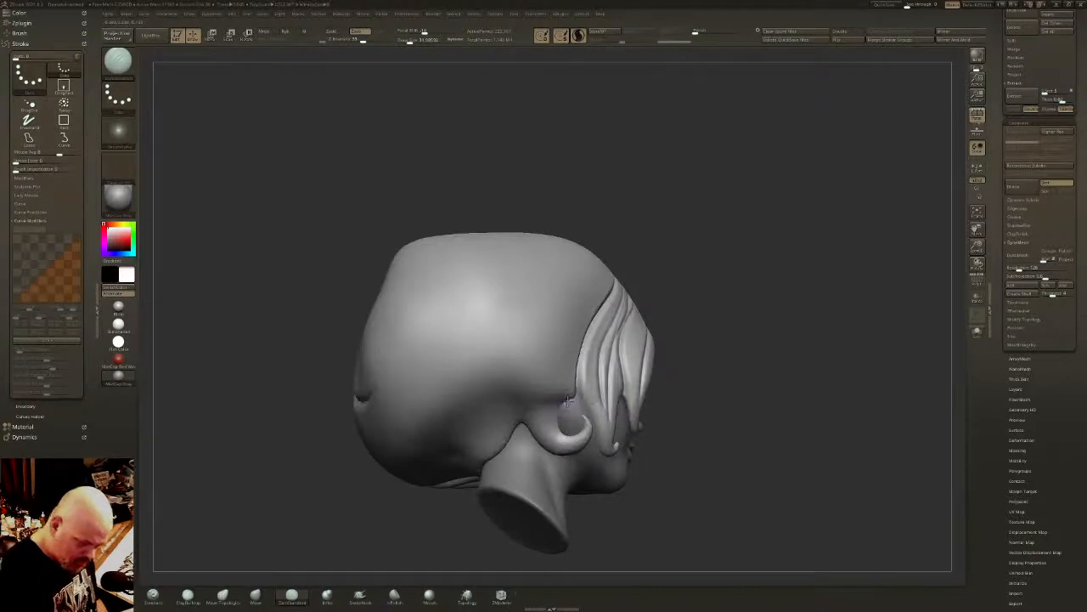
pyautogui.moveTo(567, 401)
pyautogui.mouseDown()
pyautogui.moveTo(558, 350)
pyautogui.moveTo(593, 270)
pyautogui.mouseUp()
pyautogui.moveTo(594, 293); pyautogui.dragTo(617, 248, button='right')
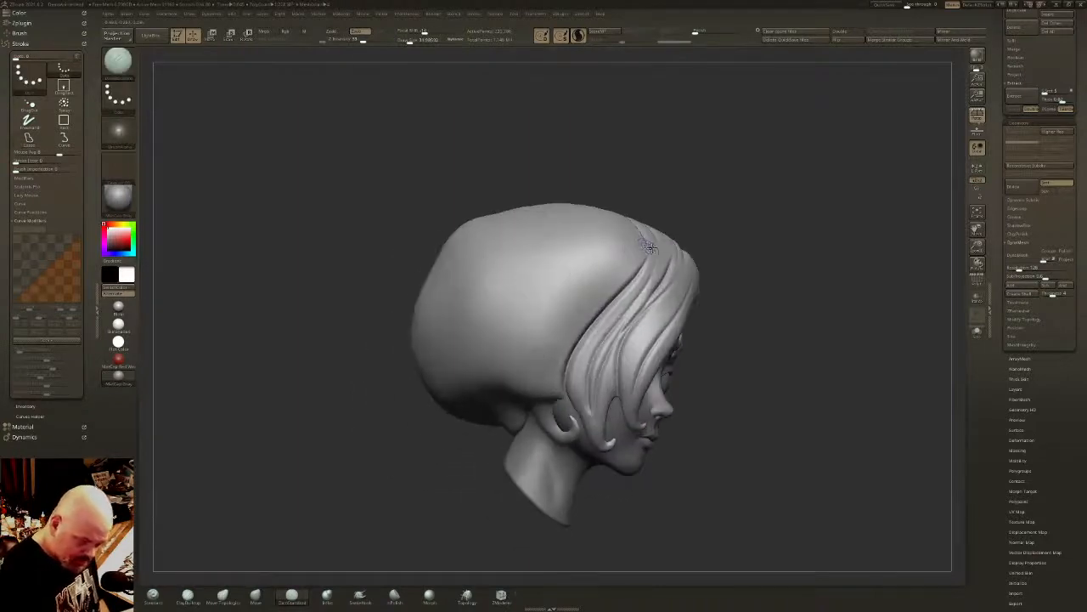
pyautogui.moveTo(601, 228)
pyautogui.mouseDown()
pyautogui.moveTo(599, 281)
pyautogui.moveTo(554, 382)
pyautogui.mouseUp()
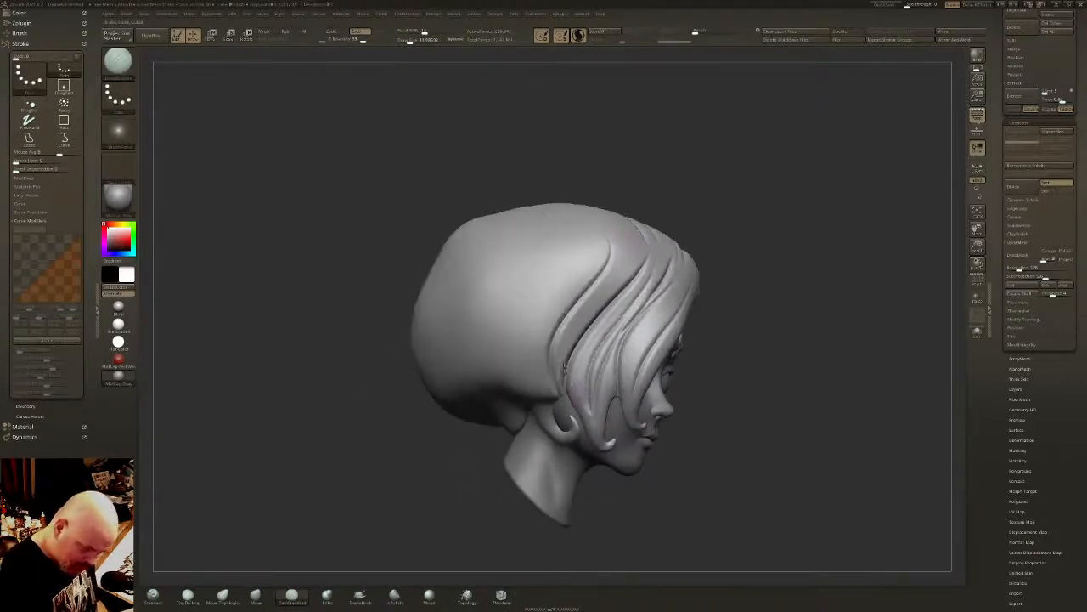
pyautogui.moveTo(574, 303); pyautogui.dragTo(555, 384)
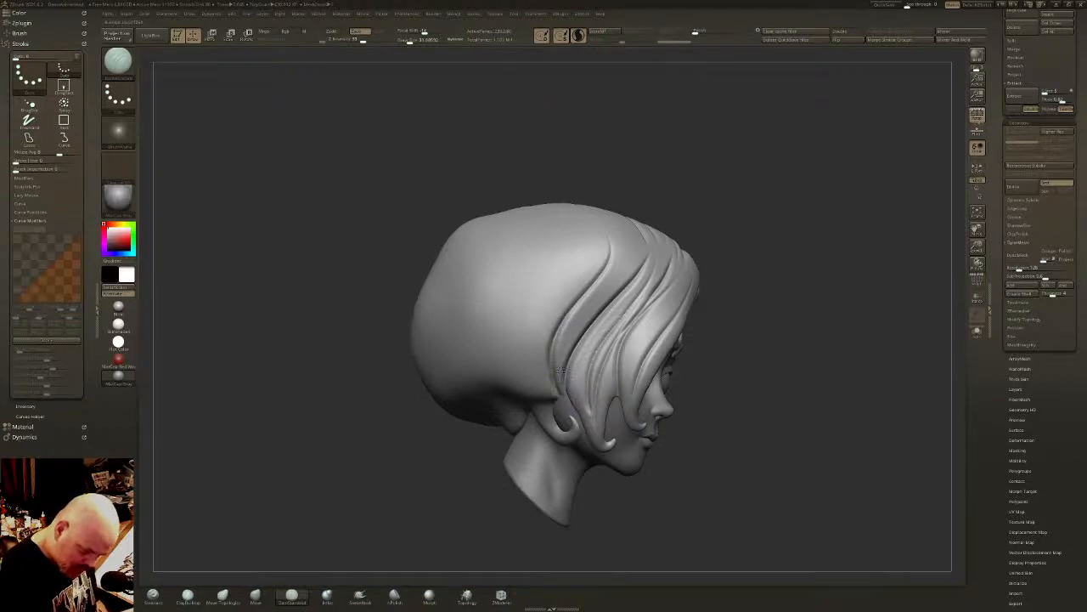
pyautogui.moveTo(533, 293); pyautogui.dragTo(555, 283, button='right')
pyautogui.moveTo(567, 255)
pyautogui.mouseDown()
pyautogui.moveTo(546, 296)
pyautogui.moveTo(560, 397)
pyautogui.mouseUp()
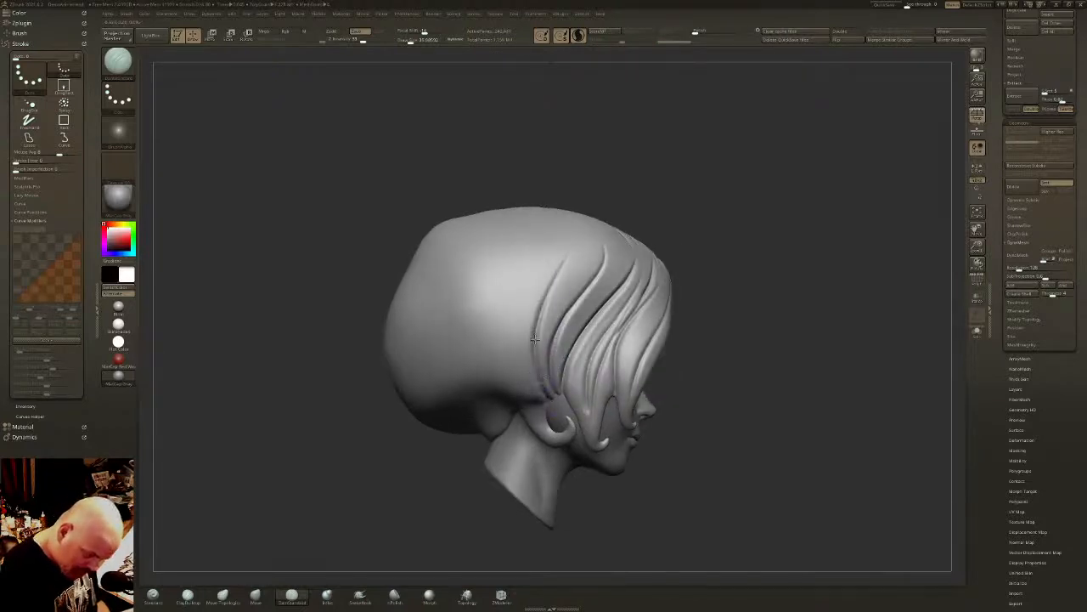
pyautogui.press('shift')
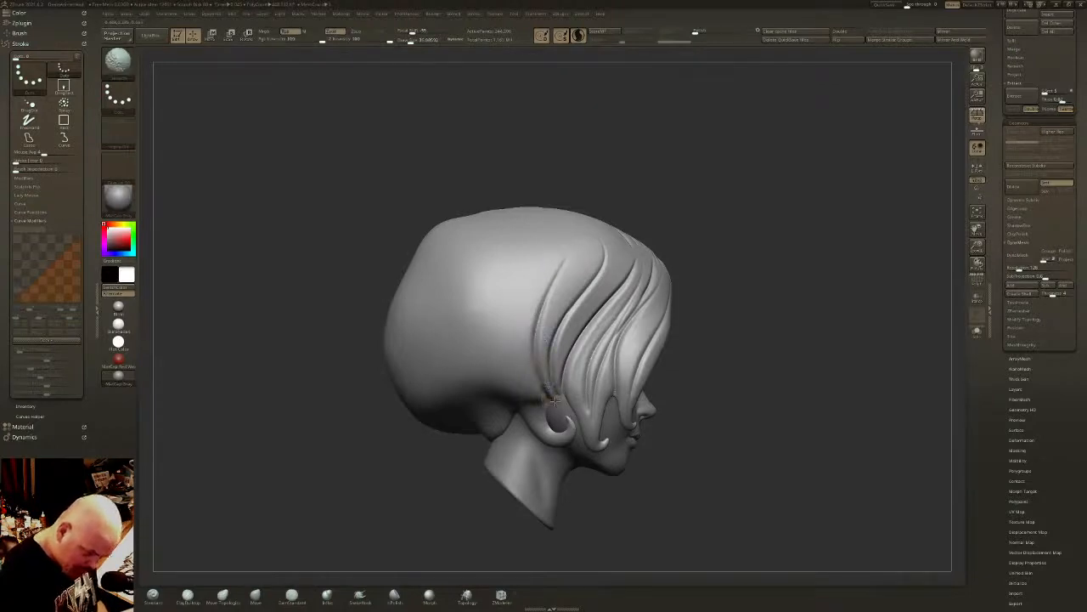
pyautogui.press('shift')
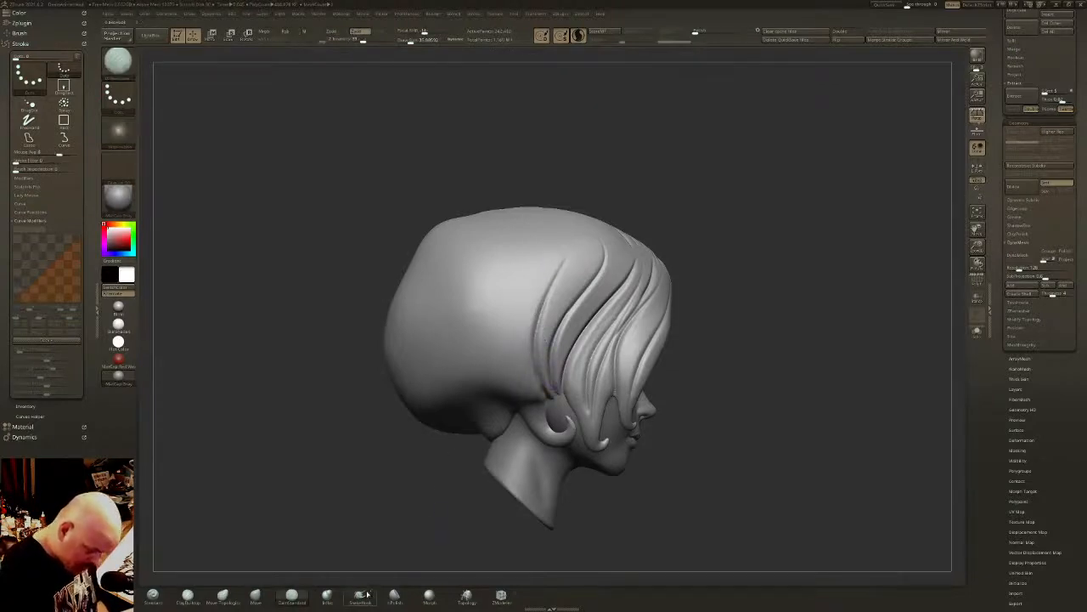
# - Pull thin strand tips down over the ear curl's opening with the SnakeHook brush and smooth them
pyautogui.click(365, 594)
pyautogui.moveTo(555, 403); pyautogui.dragTo(552, 400)
pyautogui.scroll(5, 553, 404)
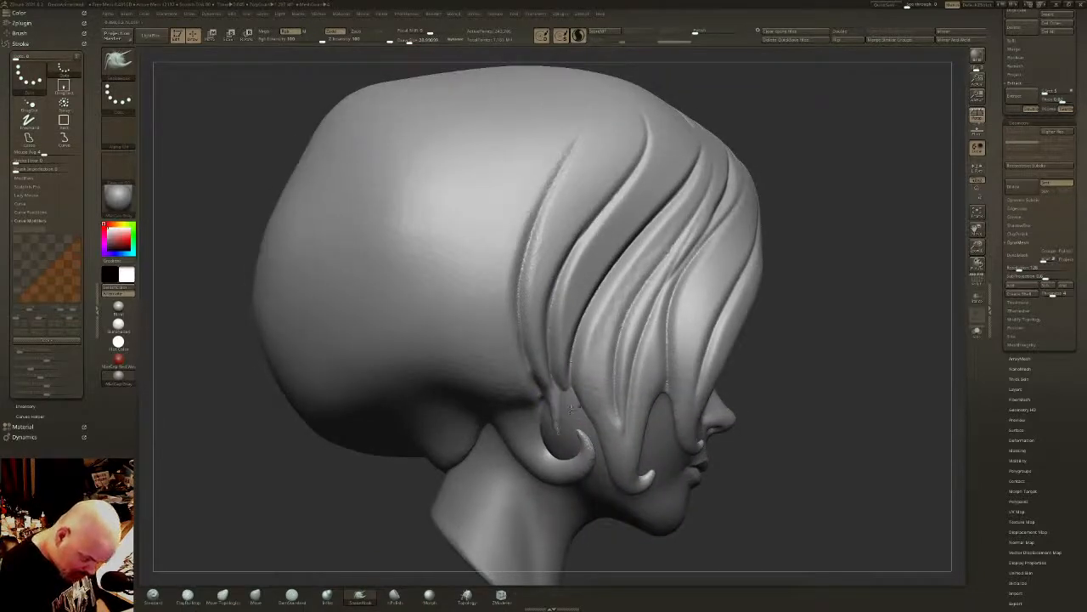
pyautogui.press('shift')
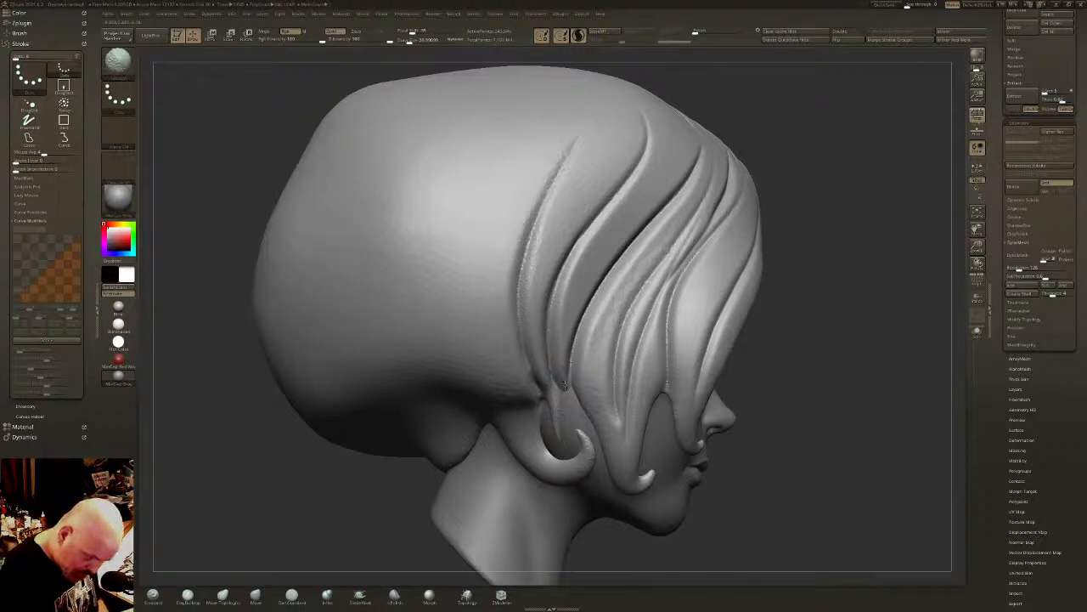
pyautogui.moveTo(566, 384); pyautogui.dragTo(567, 430)
pyautogui.press('shift')
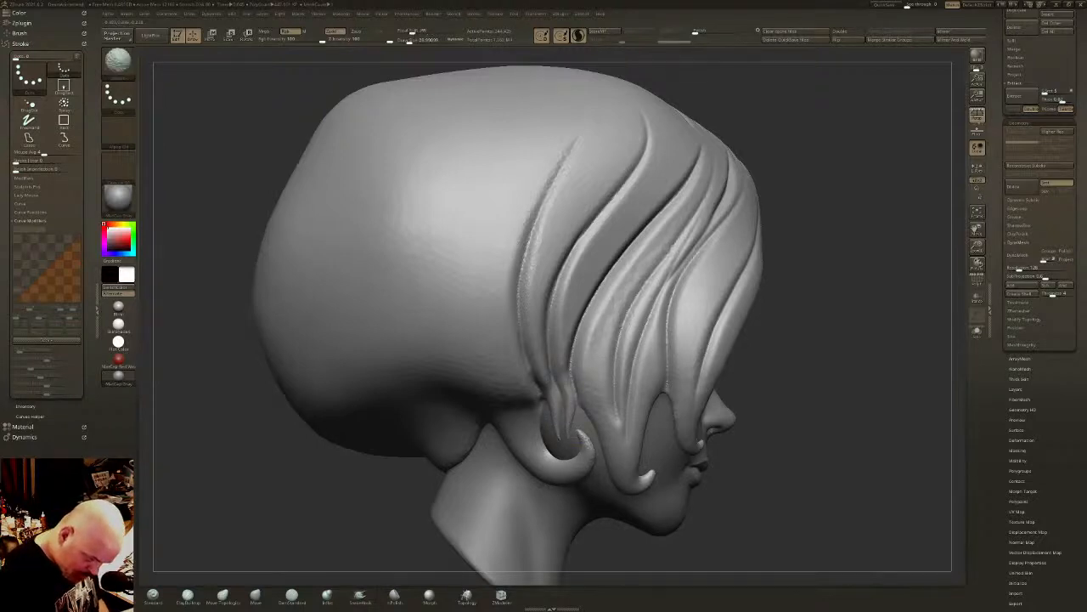
pyautogui.moveTo(625, 331)
pyautogui.mouseDown(button='right')
pyautogui.moveTo(527, 400)
pyautogui.moveTo(586, 373)
pyautogui.mouseUp(button='right')
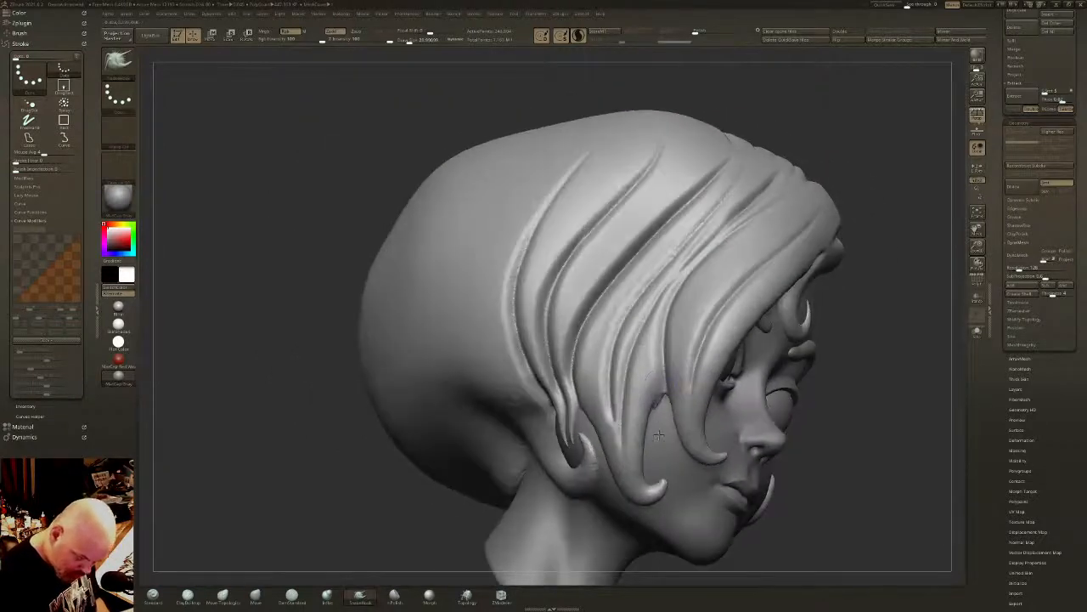
# - Undo the pulled strand tips at the ear, then pull a slim tip down again and smooth it
pyautogui.moveTo(670, 414); pyautogui.dragTo(617, 379, button='right')
pyautogui.hotkey('ctrl', 'z')
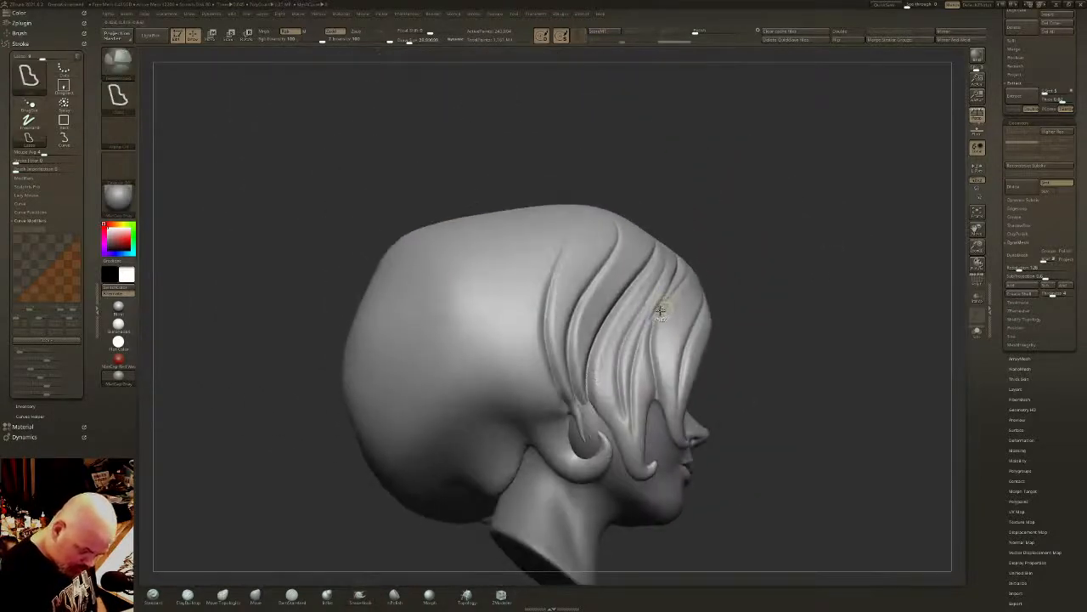
pyautogui.hotkey('ctrl', 'z')
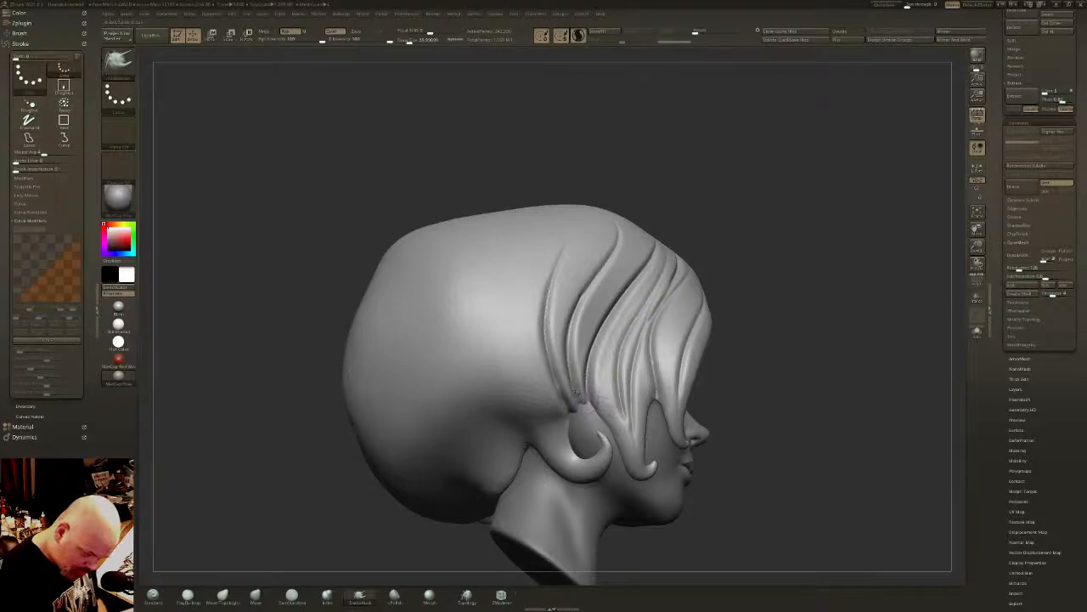
pyautogui.press('shift')
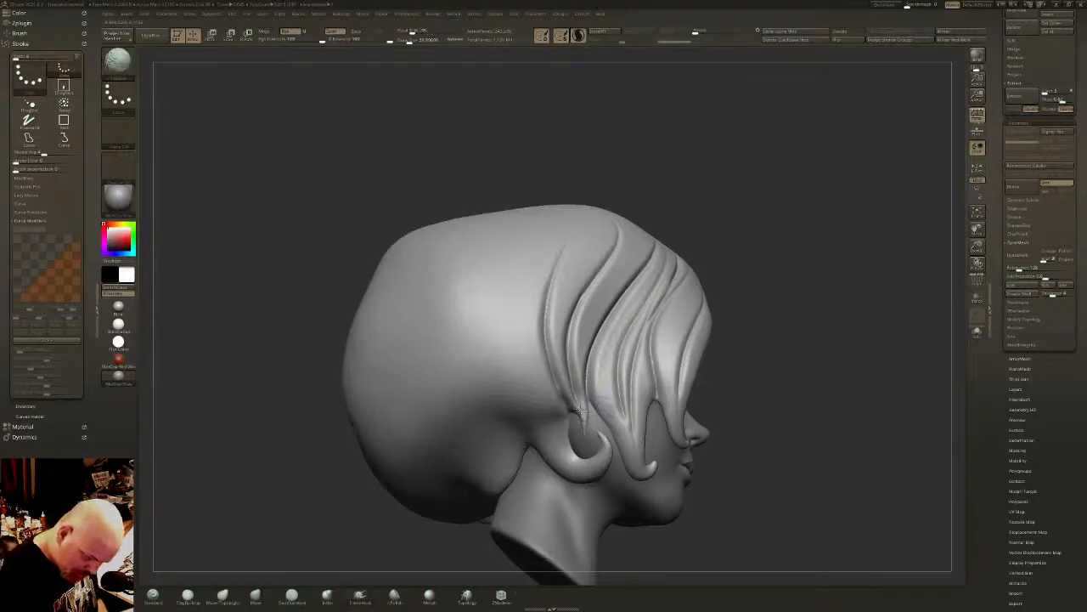
pyautogui.moveTo(585, 387); pyautogui.dragTo(625, 389, button='right')
# - Lengthen the upturned tip of the sideburn lock and refine it and the ear curl's tip with smoothing
pyautogui.moveTo(674, 329); pyautogui.dragTo(667, 403, button='right')
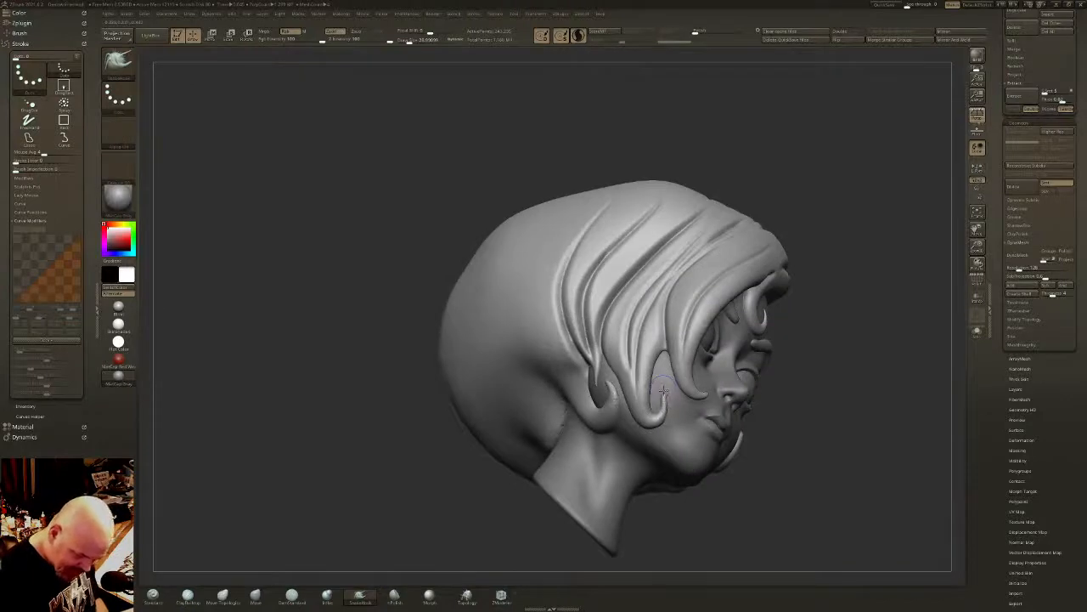
pyautogui.press('shift')
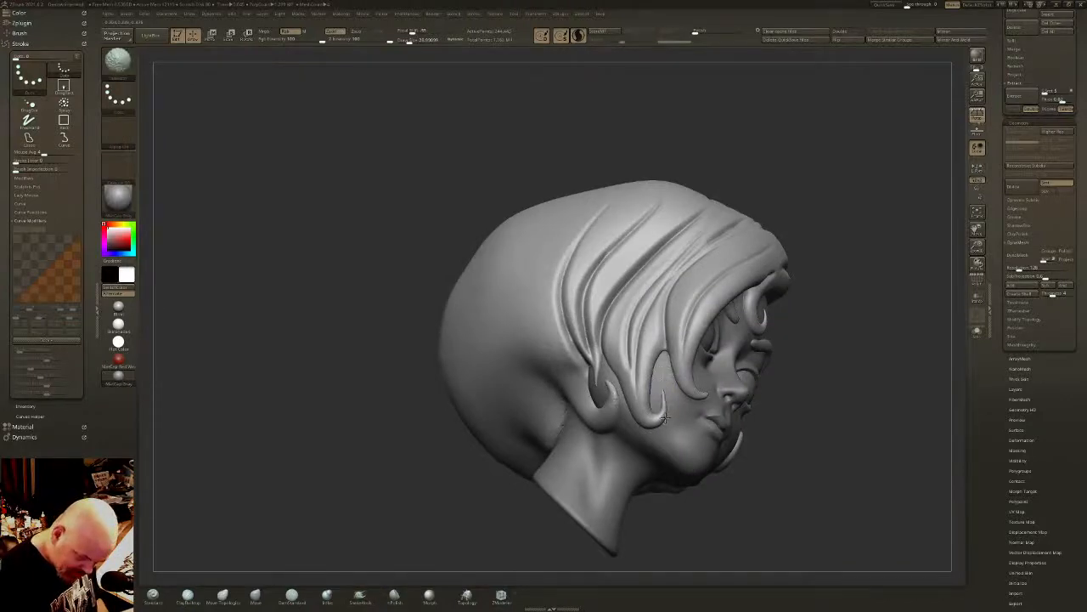
pyautogui.keyDown('shift'); pyautogui.moveTo(660, 386); pyautogui.dragTo(663, 397, button='right'); pyautogui.keyUp('shift')
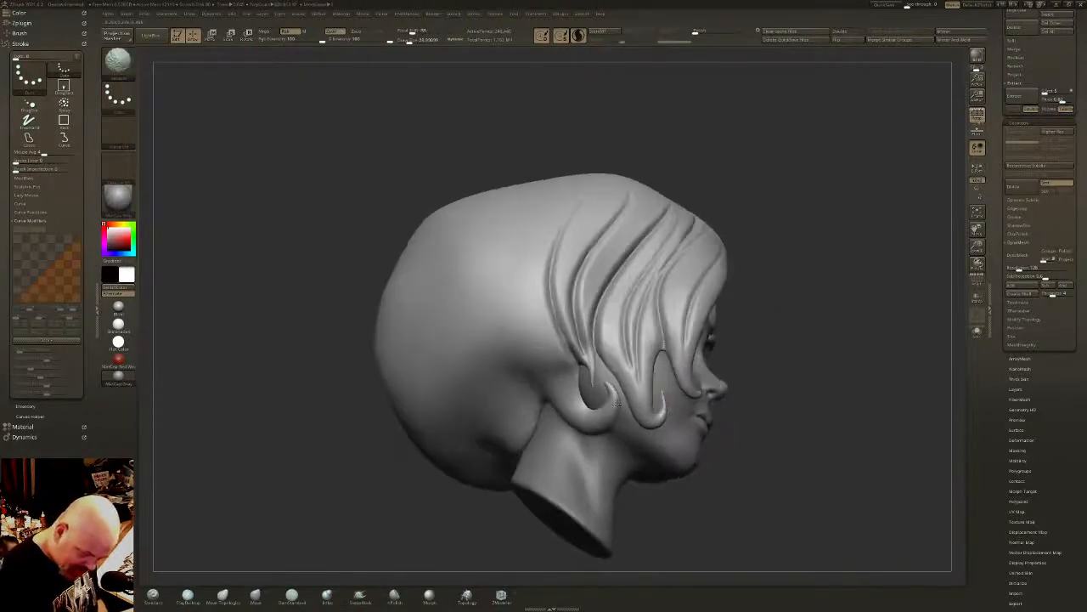
pyautogui.keyDown('shift'); pyautogui.moveTo(617, 403); pyautogui.dragTo(605, 411); pyautogui.keyUp('shift')
# - Carve a long groove with DamStandard from the upper back of the side down to the hairline behind the ear curl
pyautogui.click(293, 595)
pyautogui.moveTo(523, 317)
pyautogui.keyDown('alt'); pyautogui.mouseDown(button='right')
pyautogui.moveTo(556, 383)
pyautogui.moveTo(547, 474)
pyautogui.mouseUp(button='right'); pyautogui.keyUp('alt')
pyautogui.moveTo(465, 302)
pyautogui.mouseDown()
pyautogui.moveTo(498, 342)
pyautogui.moveTo(539, 467)
pyautogui.moveTo(586, 497)
pyautogui.mouseUp()
pyautogui.hotkey('ctrl', 'z')
pyautogui.moveTo(465, 300); pyautogui.dragTo(541, 464)
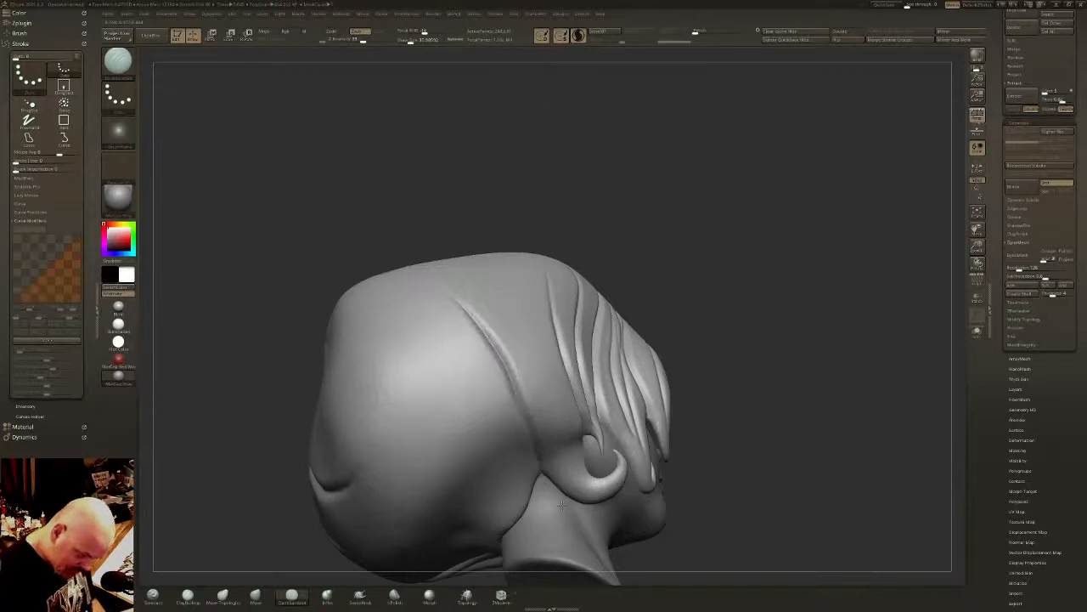
pyautogui.moveTo(615, 477); pyautogui.dragTo(541, 366, button='right')
# - Carve grooves sweeping down the side into the ear curl and along the strands above it, redoing the uneven stroke
pyautogui.moveTo(509, 320); pyautogui.dragTo(596, 493)
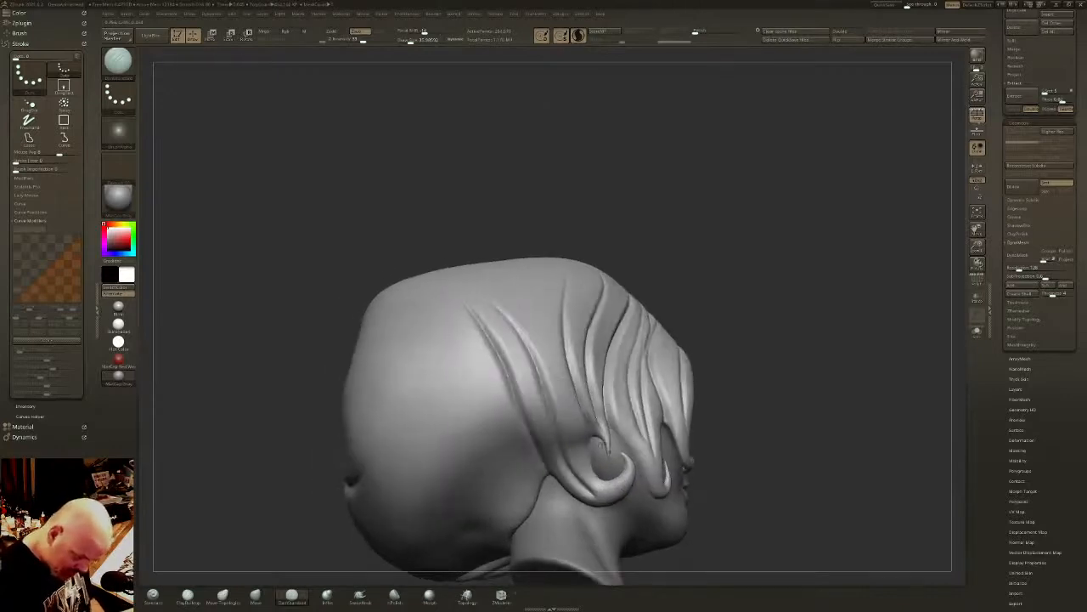
pyautogui.moveTo(603, 445); pyautogui.dragTo(556, 371, button='right')
pyautogui.hotkey('ctrl', 'z')
pyautogui.moveTo(521, 314); pyautogui.dragTo(590, 497)
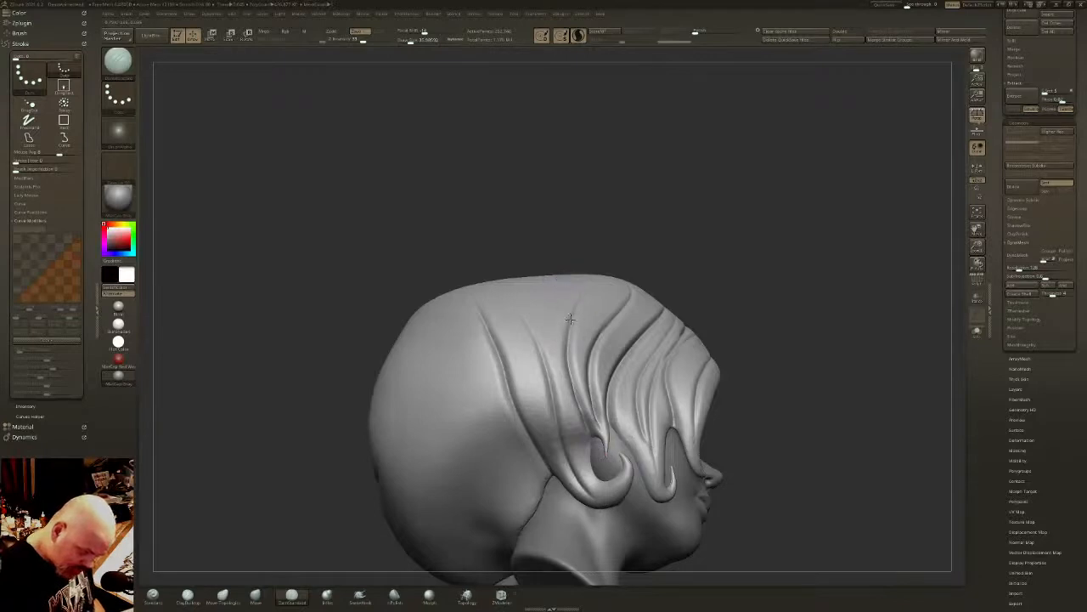
pyautogui.moveTo(570, 318)
pyautogui.mouseDown()
pyautogui.moveTo(581, 417)
pyautogui.moveTo(597, 444)
pyautogui.mouseUp()
pyautogui.moveTo(544, 408); pyautogui.dragTo(589, 378, button='right')
pyautogui.keyDown('alt'); pyautogui.moveTo(571, 307); pyautogui.dragTo(586, 382, button='right'); pyautogui.keyUp('alt')
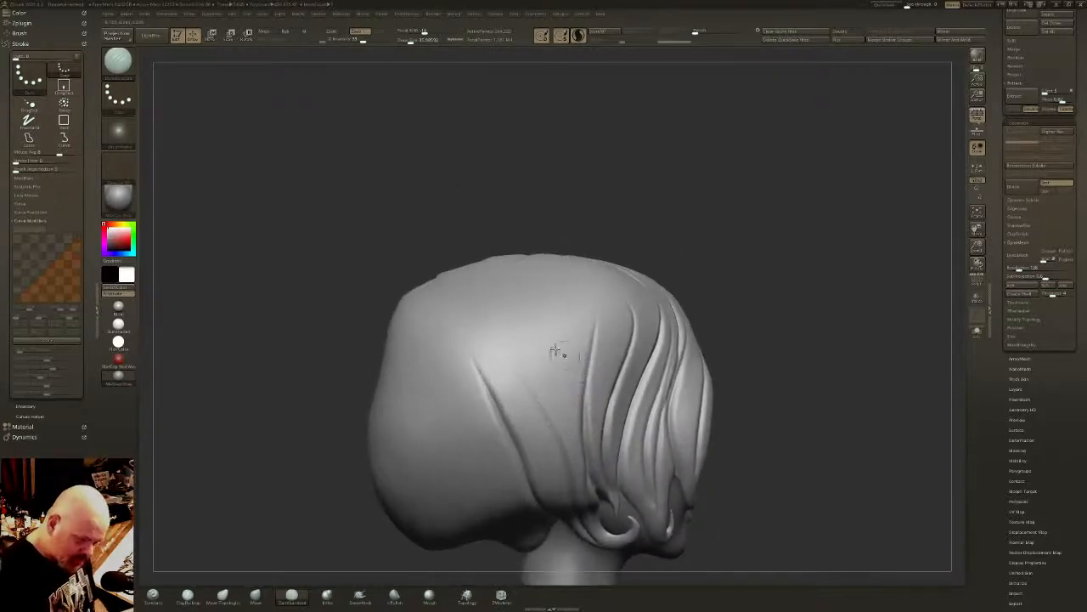
# - Carve curved grooves from the crown strands down over the rear side of the hair toward the ear
pyautogui.moveTo(494, 330); pyautogui.dragTo(561, 443)
pyautogui.moveTo(546, 345); pyautogui.dragTo(556, 387, button='right')
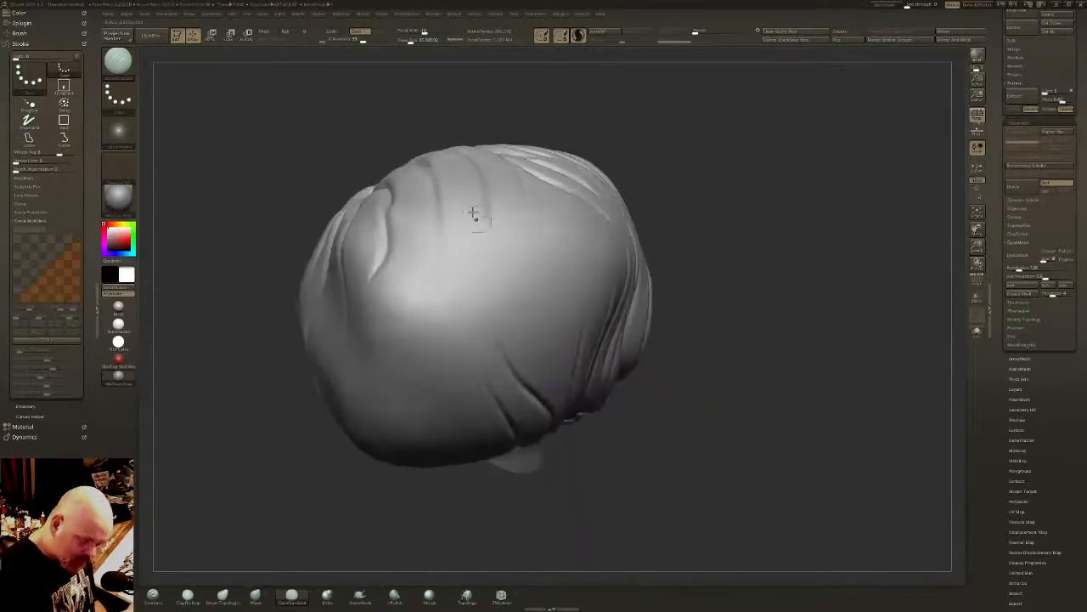
pyautogui.moveTo(461, 219); pyautogui.dragTo(538, 350)
pyautogui.moveTo(501, 223); pyautogui.dragTo(549, 333)
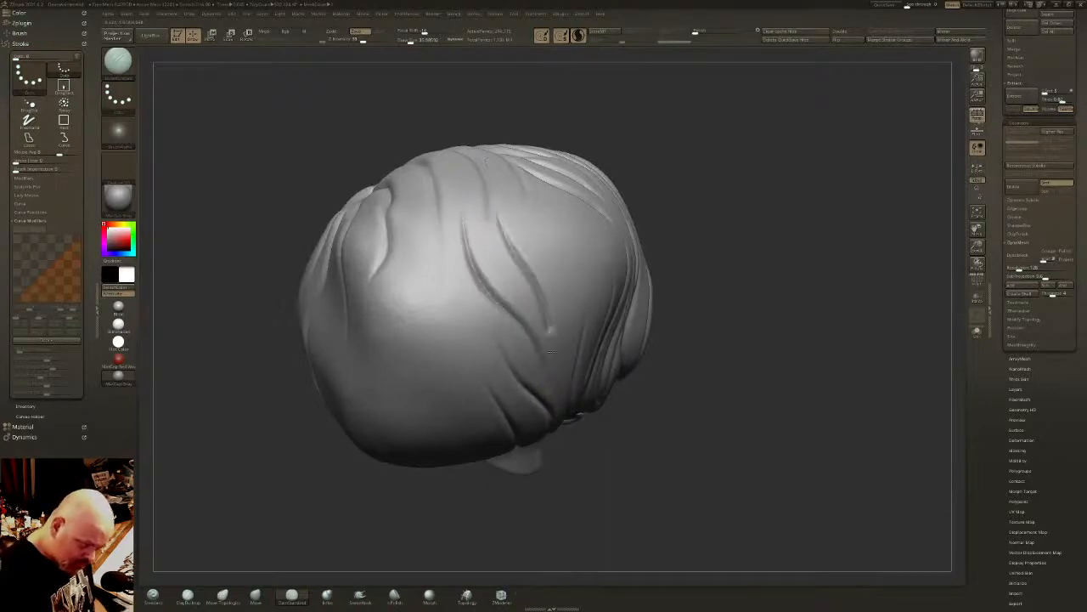
# - Carve long curved strand grooves with DamStandard across the upper back of the hair, sweeping down toward the area behind the ear
pyautogui.moveTo(555, 383); pyautogui.dragTo(558, 201, button='right')
pyautogui.moveTo(553, 198); pyautogui.dragTo(565, 338)
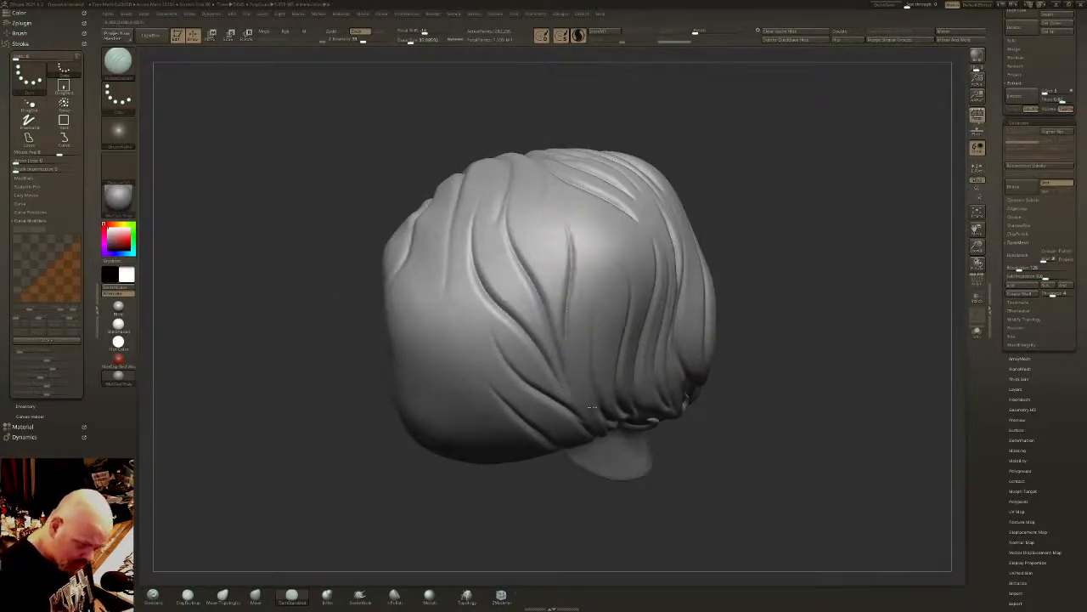
pyautogui.moveTo(565, 338); pyautogui.dragTo(556, 336, button='right')
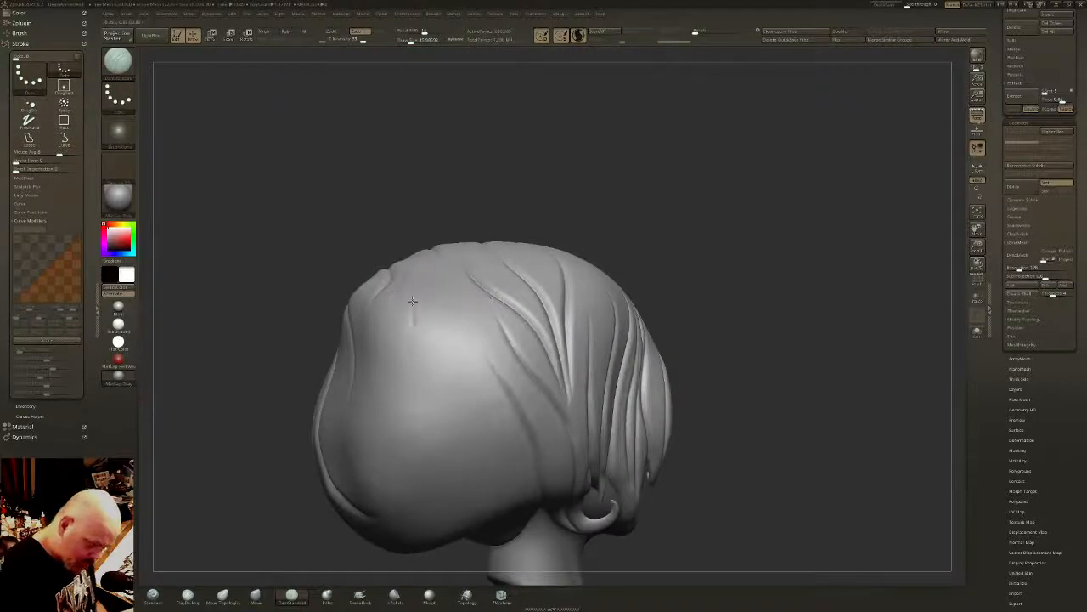
pyautogui.moveTo(413, 303); pyautogui.dragTo(513, 462)
pyautogui.moveTo(423, 302); pyautogui.dragTo(537, 488)
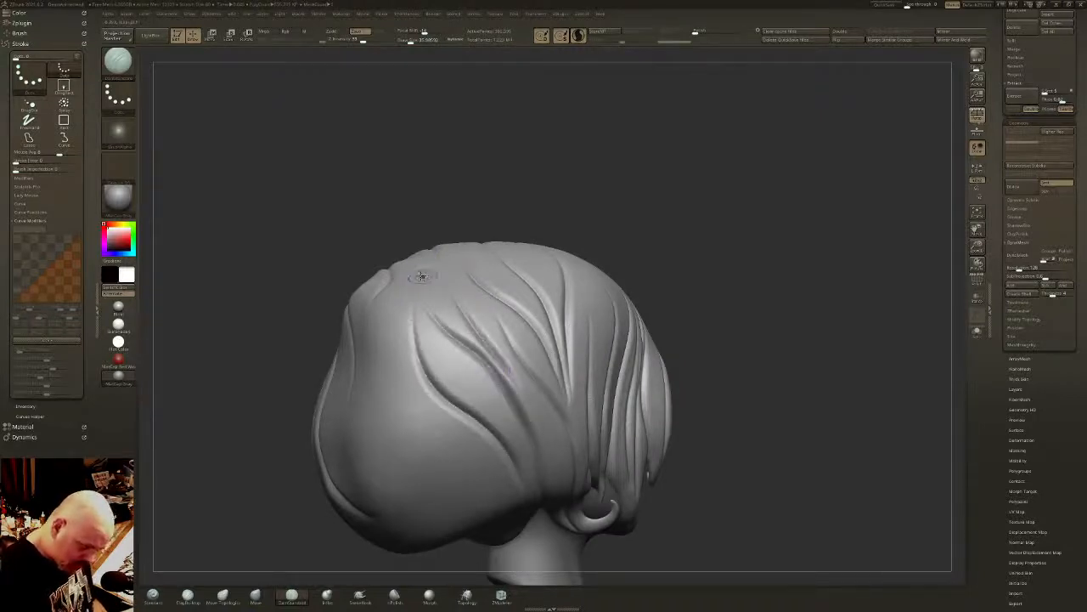
pyautogui.moveTo(423, 313); pyautogui.dragTo(529, 478)
pyautogui.moveTo(515, 369); pyautogui.dragTo(536, 384, button='right')
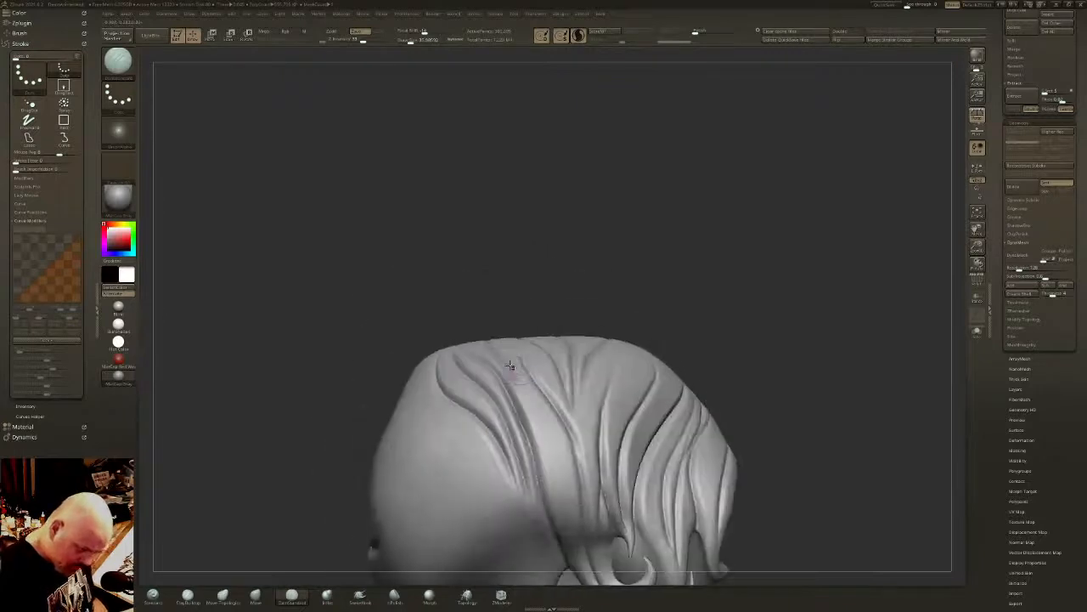
# - Carve grooves between the strands behind the ear curl and across the lower back, converging at the nape hairline
pyautogui.moveTo(519, 377); pyautogui.dragTo(566, 535)
pyautogui.moveTo(566, 535); pyautogui.dragTo(518, 358, button='right')
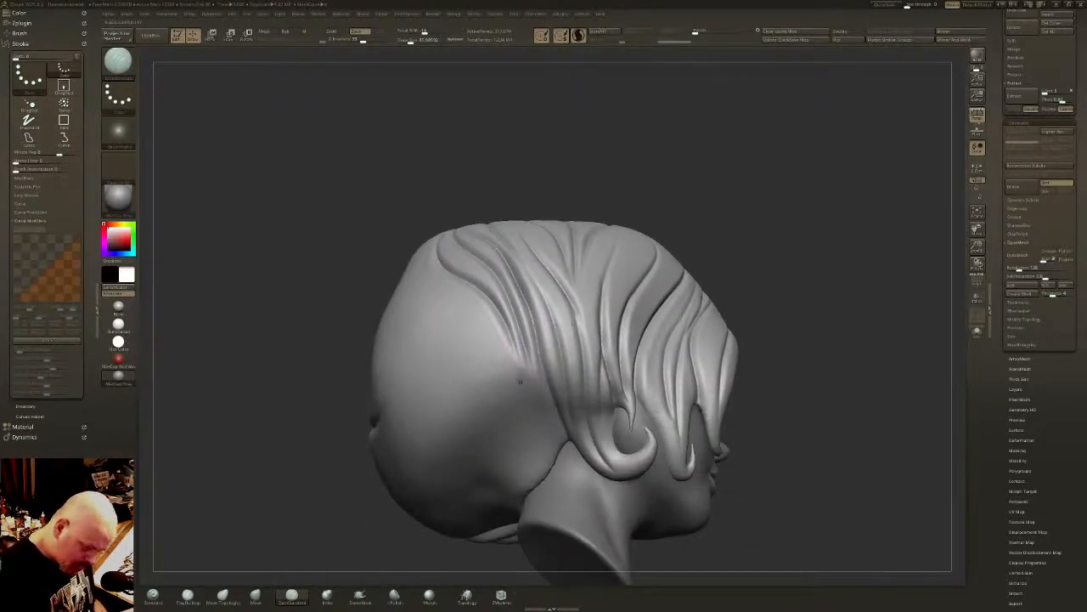
pyautogui.moveTo(484, 326); pyautogui.dragTo(578, 463)
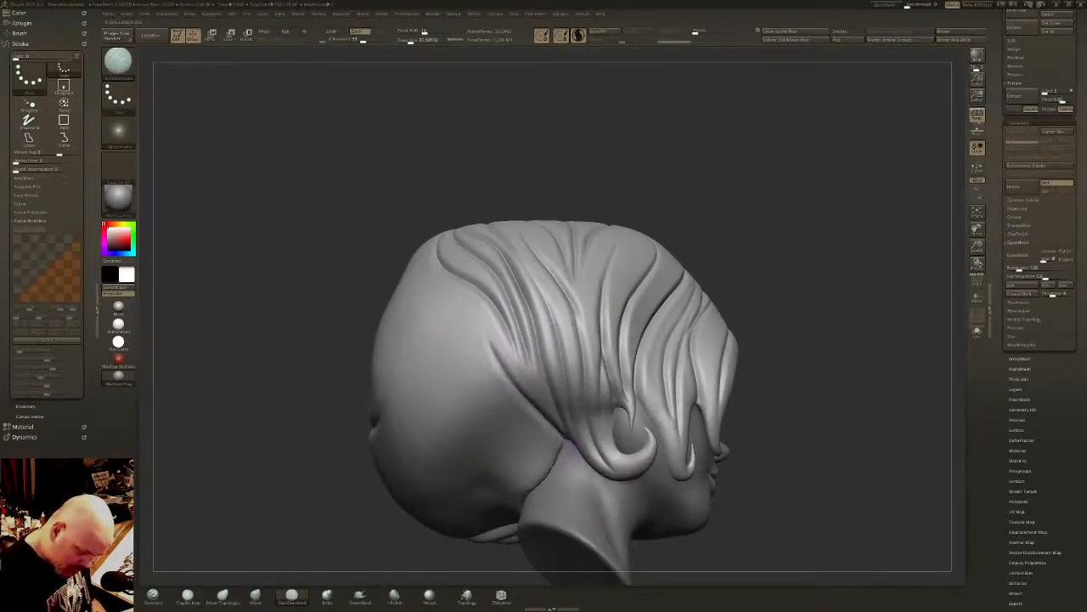
pyautogui.moveTo(429, 284)
pyautogui.mouseDown()
pyautogui.moveTo(458, 374)
pyautogui.moveTo(561, 468)
pyautogui.mouseUp()
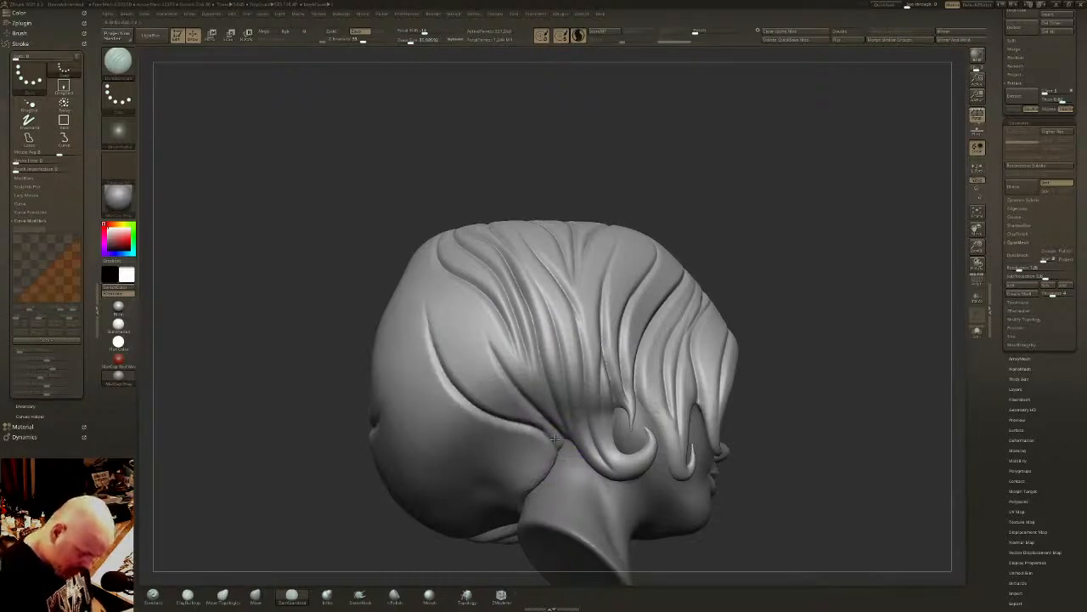
pyautogui.moveTo(426, 332)
pyautogui.mouseDown()
pyautogui.moveTo(412, 399)
pyautogui.moveTo(550, 481)
pyautogui.moveTo(551, 493)
pyautogui.mouseUp()
pyautogui.keyDown('alt'); pyautogui.moveTo(551, 465); pyautogui.dragTo(539, 392, button='right'); pyautogui.keyUp('alt')
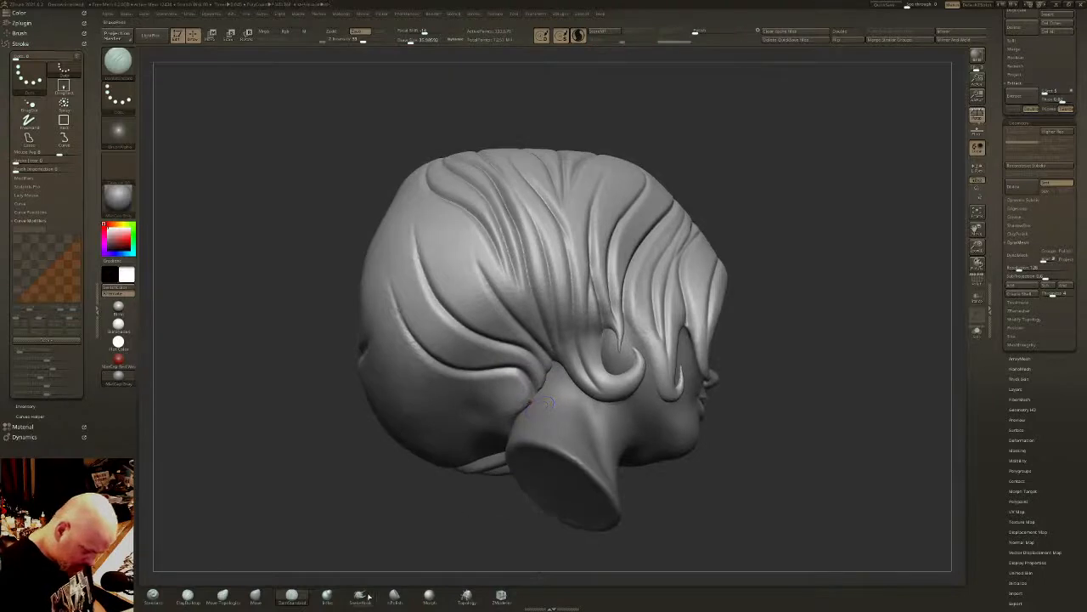
# - Pull small pointed hair tips out of the hairline behind the ear curl onto the neck with SnakeHook
pyautogui.press('b')
pyautogui.press('s')
pyautogui.press('h')
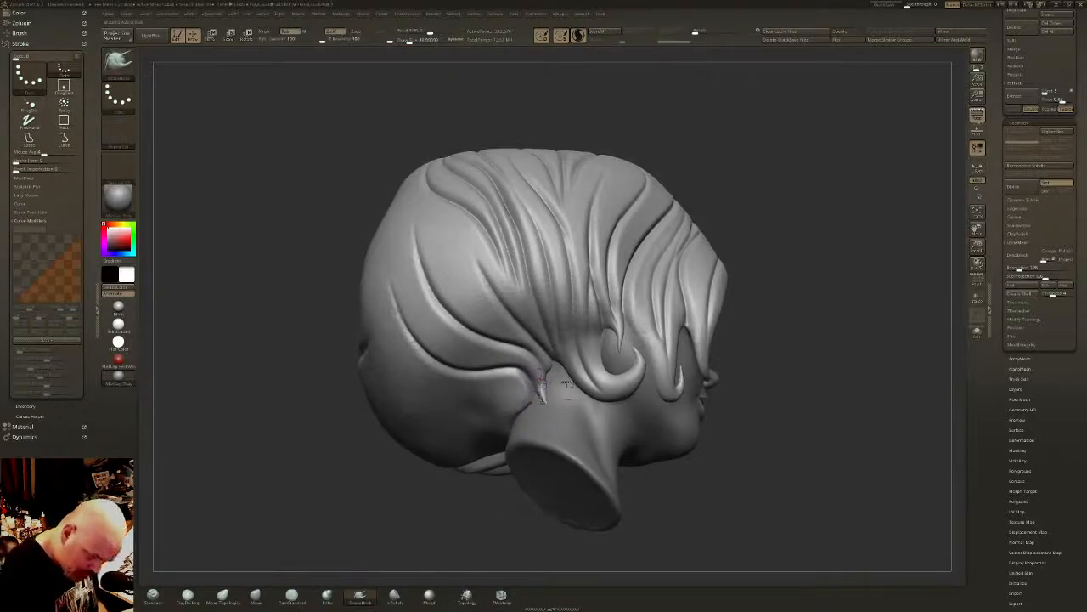
pyautogui.moveTo(552, 366); pyautogui.dragTo(556, 416)
pyautogui.moveTo(538, 373); pyautogui.dragTo(614, 350, button='right')
# - Carve a long DamStandard groove across the back of the head to the nape and pull the hair edge there with SnakeHook
pyautogui.press('b')
pyautogui.press('d')
pyautogui.press('s')
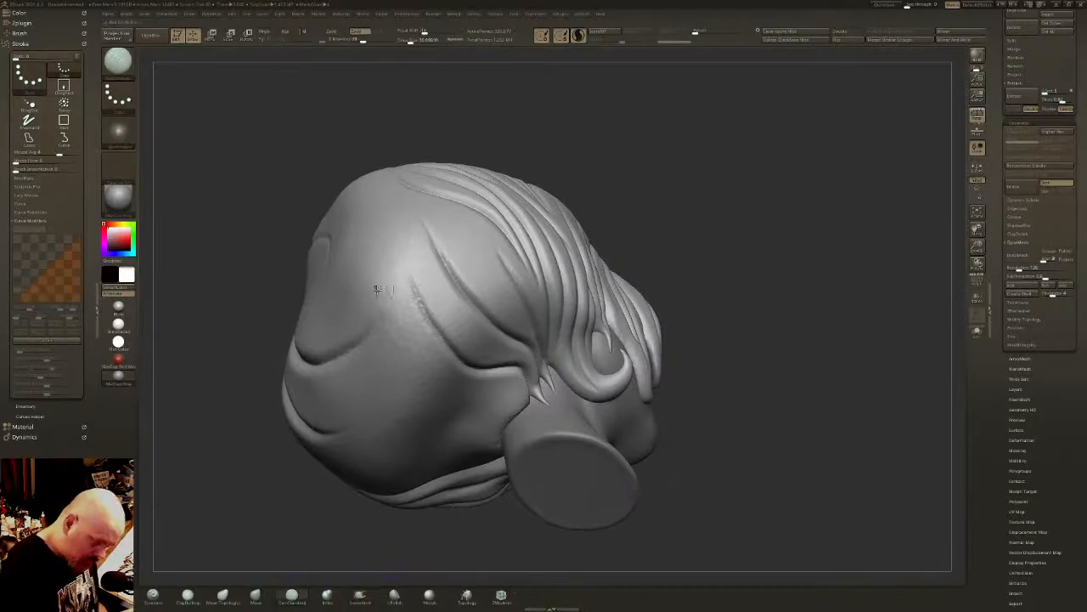
pyautogui.moveTo(328, 355)
pyautogui.mouseDown()
pyautogui.moveTo(367, 338)
pyautogui.moveTo(418, 344)
pyautogui.moveTo(529, 412)
pyautogui.mouseUp()
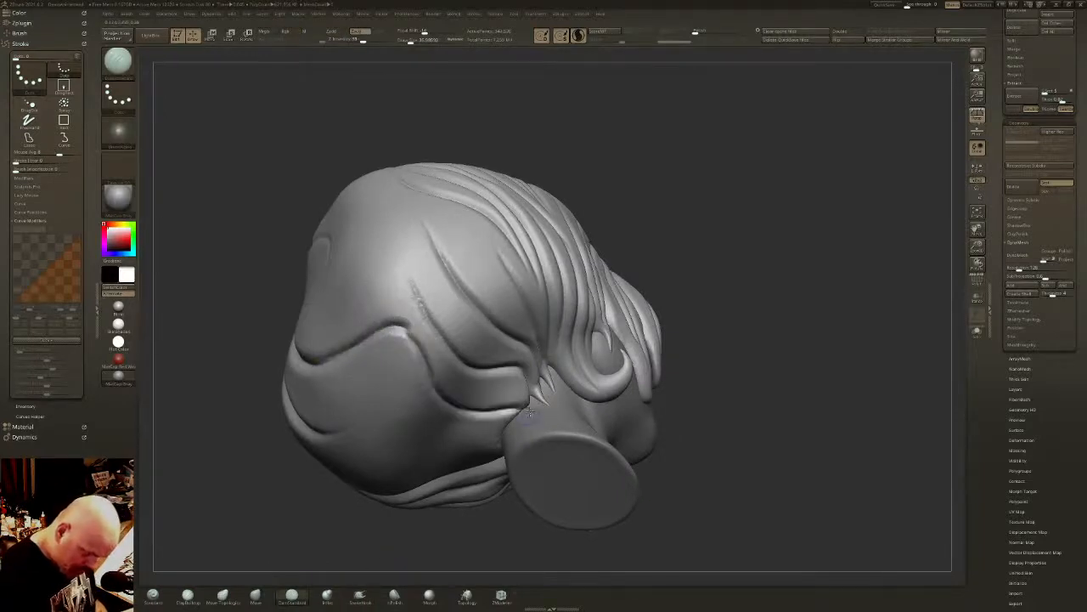
pyautogui.click(360, 598)
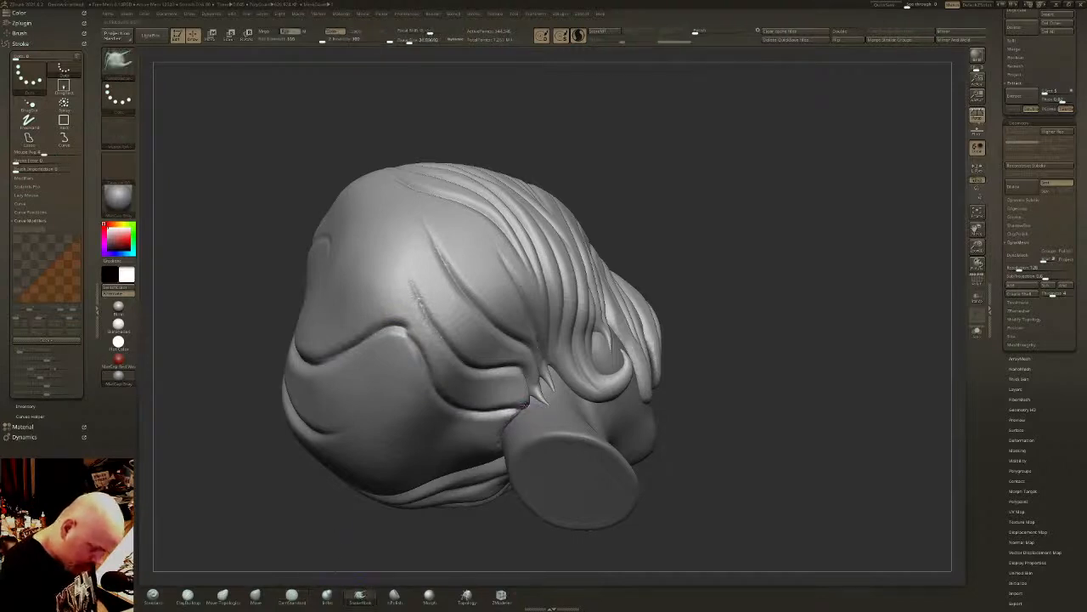
pyautogui.moveTo(533, 414); pyautogui.dragTo(551, 342, button='right')
# - Carve several DamStandard grooves along the opposite side of the back hair, converging at the nape
pyautogui.click(291, 594)
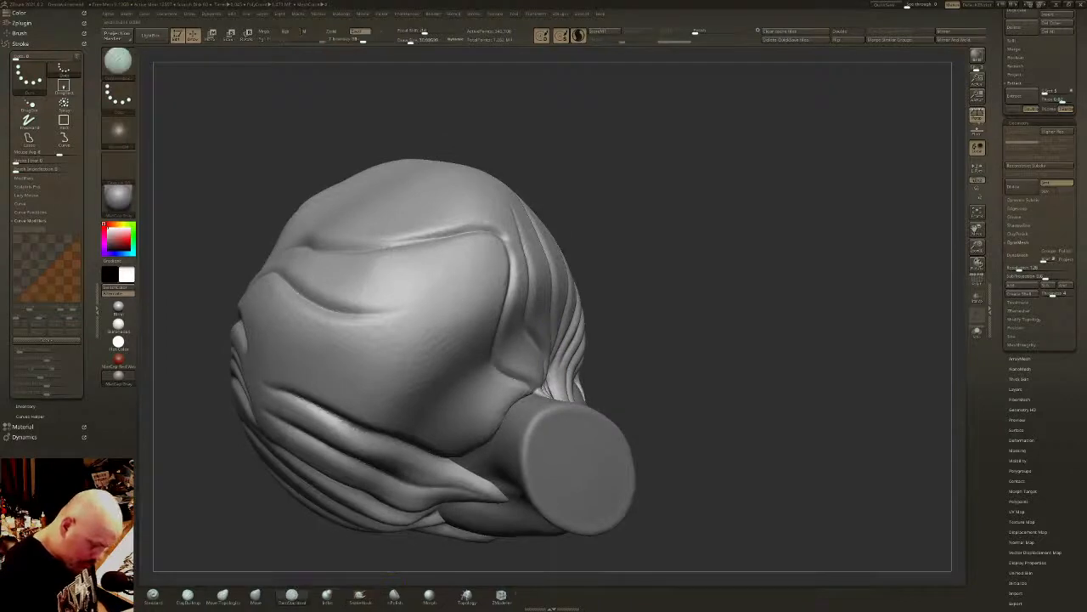
pyautogui.moveTo(301, 357); pyautogui.dragTo(491, 455)
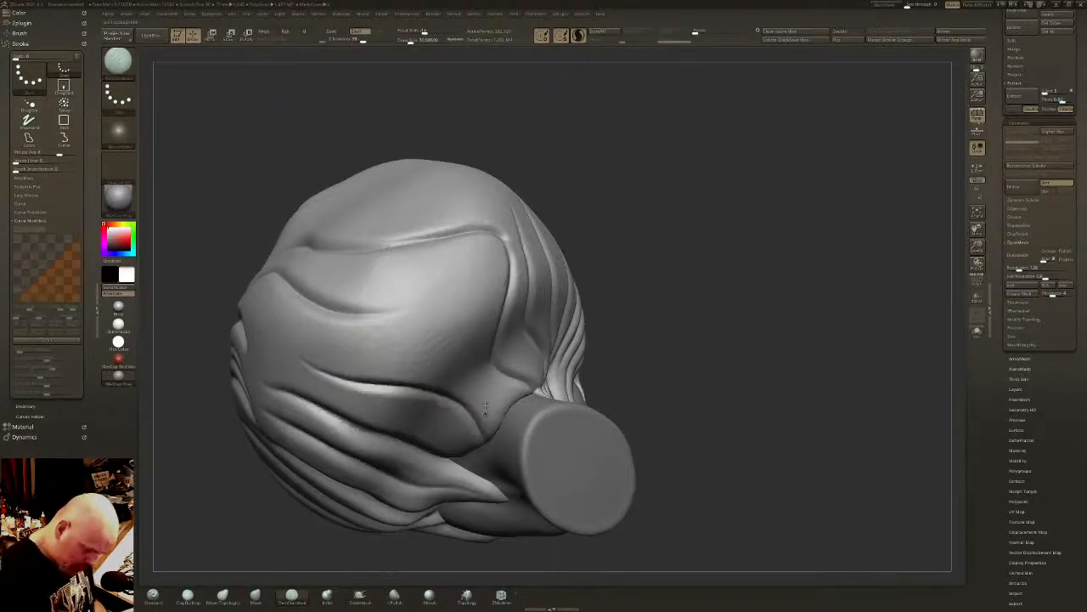
pyautogui.moveTo(327, 335); pyautogui.dragTo(505, 438)
pyautogui.moveTo(441, 260); pyautogui.dragTo(514, 401)
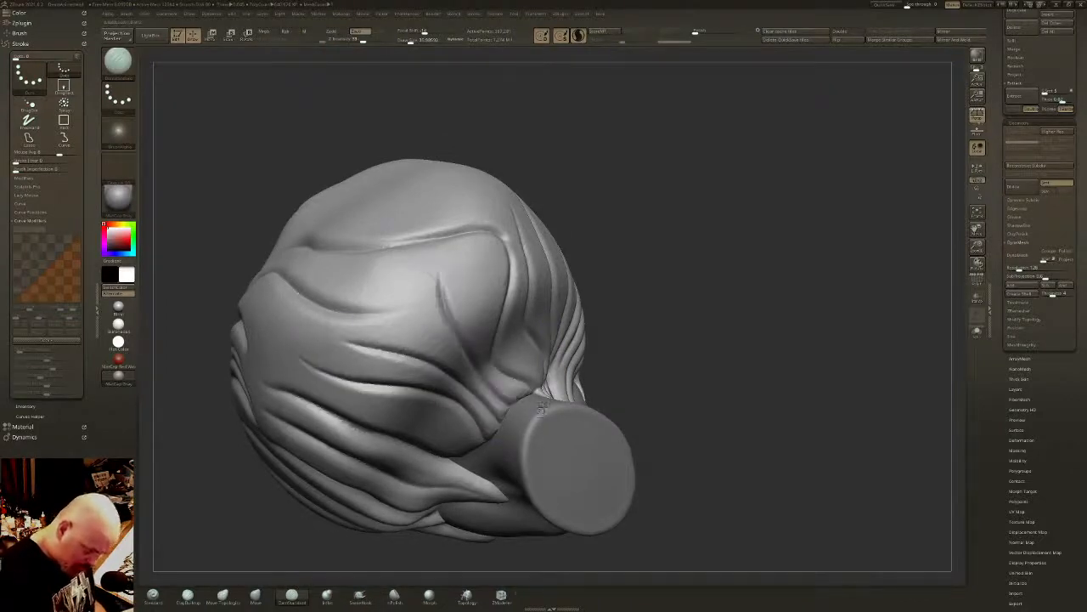
# - Pull curled wisps from the nape hairline onto the neck with SnakeHook and refine their shape with smoothing
pyautogui.click(360, 595)
pyautogui.moveTo(450, 556); pyautogui.dragTo(525, 392)
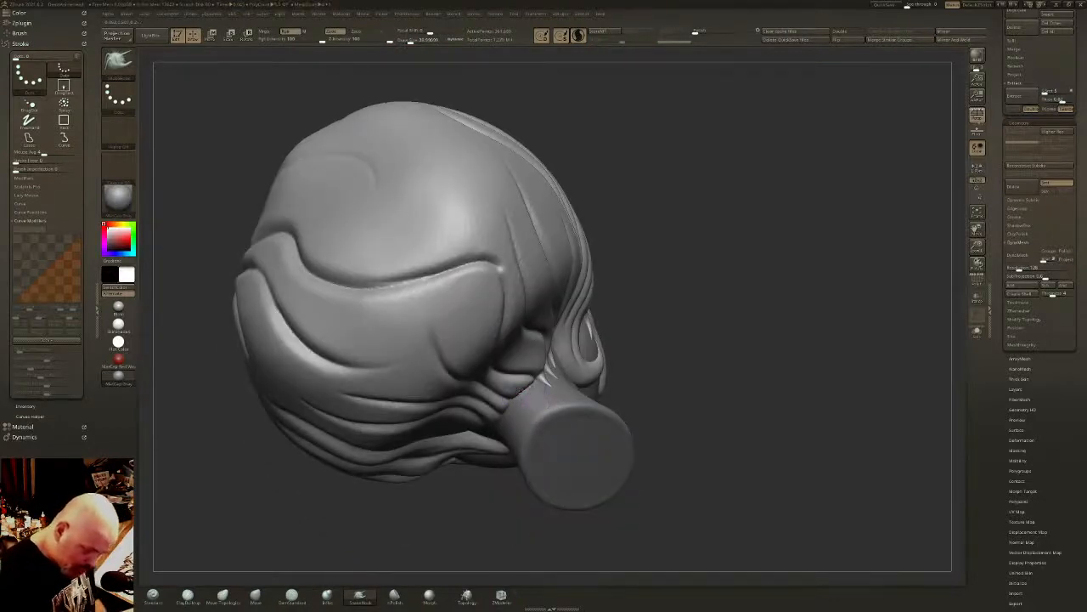
pyautogui.moveTo(519, 387); pyautogui.dragTo(533, 403)
pyautogui.moveTo(518, 385); pyautogui.dragTo(554, 381, button='right')
pyautogui.moveTo(501, 402); pyautogui.dragTo(522, 436)
pyautogui.press('shift')
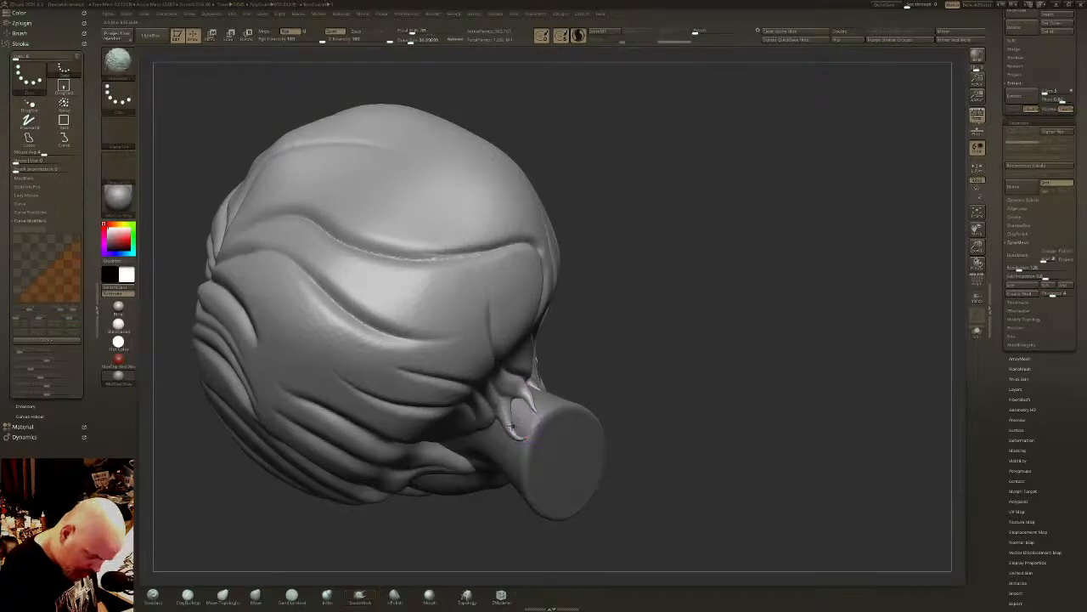
pyautogui.moveTo(508, 419)
pyautogui.mouseDown(button='right')
pyautogui.moveTo(499, 412)
pyautogui.moveTo(485, 431)
pyautogui.moveTo(487, 420)
pyautogui.mouseUp(button='right')
pyautogui.moveTo(485, 422)
pyautogui.mouseDown()
pyautogui.moveTo(491, 464)
pyautogui.moveTo(486, 452)
pyautogui.moveTo(507, 464)
pyautogui.mouseUp()
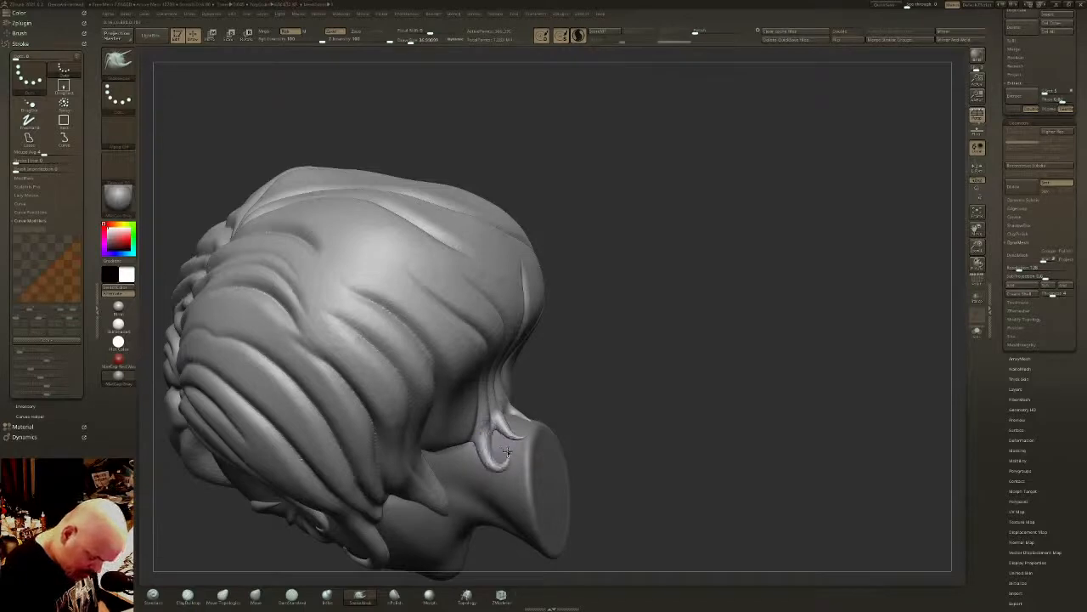
pyautogui.press('shift')
pyautogui.moveTo(481, 429); pyautogui.dragTo(473, 427, button='right')
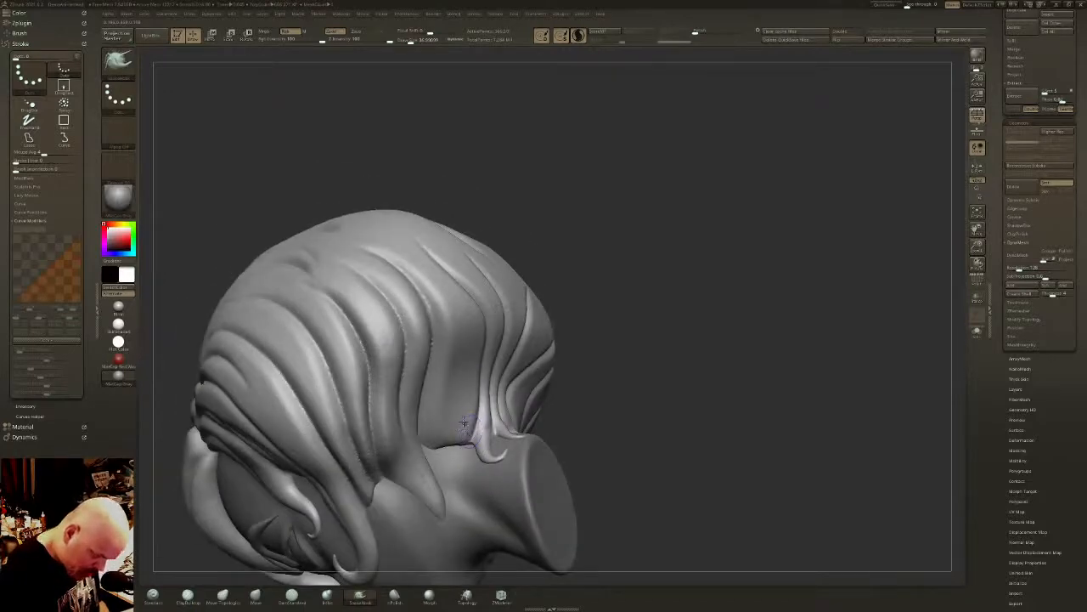
# - Carve a groove down to the nape hairline, pull two pointed wisps onto the neck beside the curled one, and smooth them
pyautogui.click(291, 593)
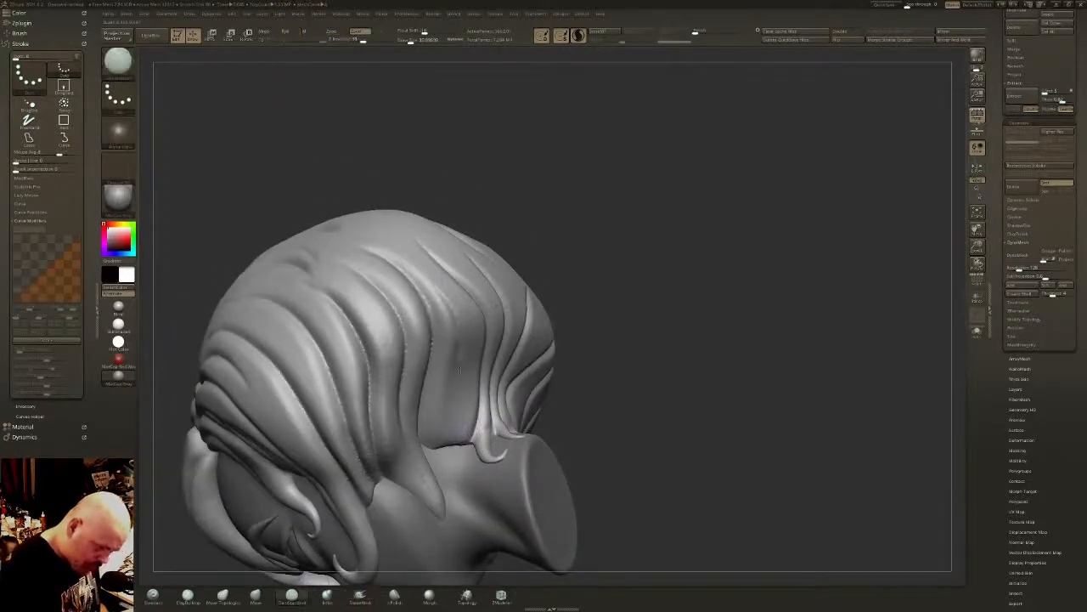
pyautogui.moveTo(459, 370); pyautogui.dragTo(456, 448)
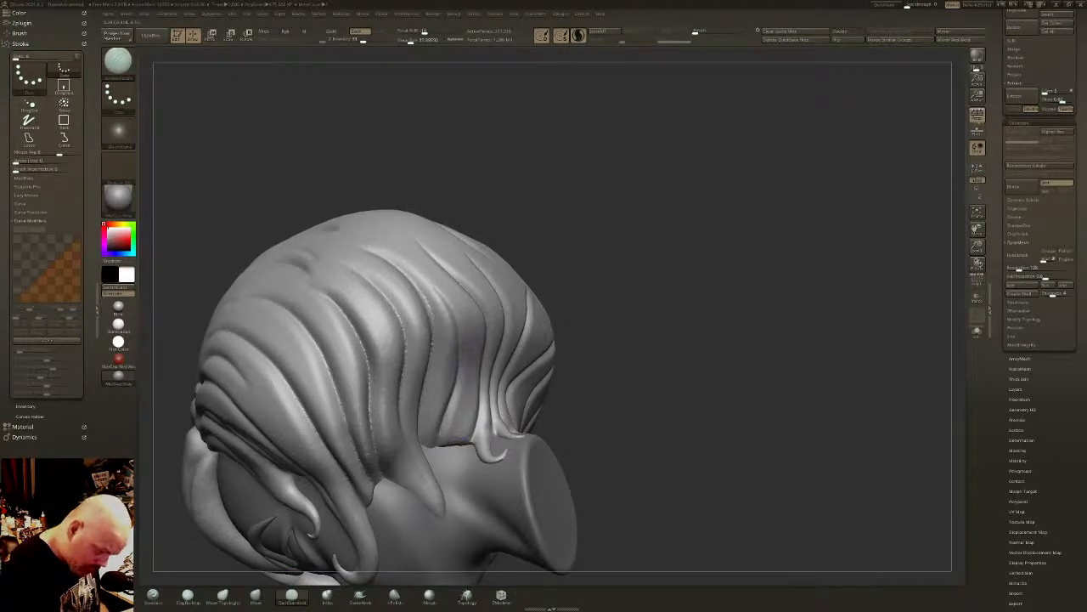
pyautogui.click(359, 595)
pyautogui.moveTo(453, 436); pyautogui.dragTo(463, 478)
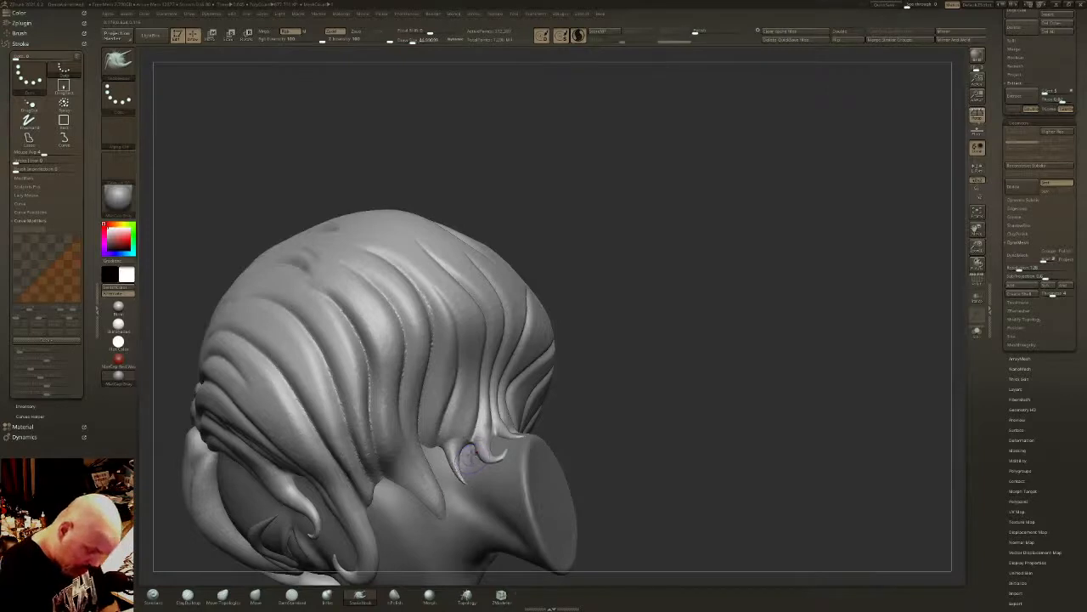
pyautogui.moveTo(458, 430)
pyautogui.mouseDown()
pyautogui.moveTo(457, 461)
pyautogui.moveTo(474, 482)
pyautogui.mouseUp()
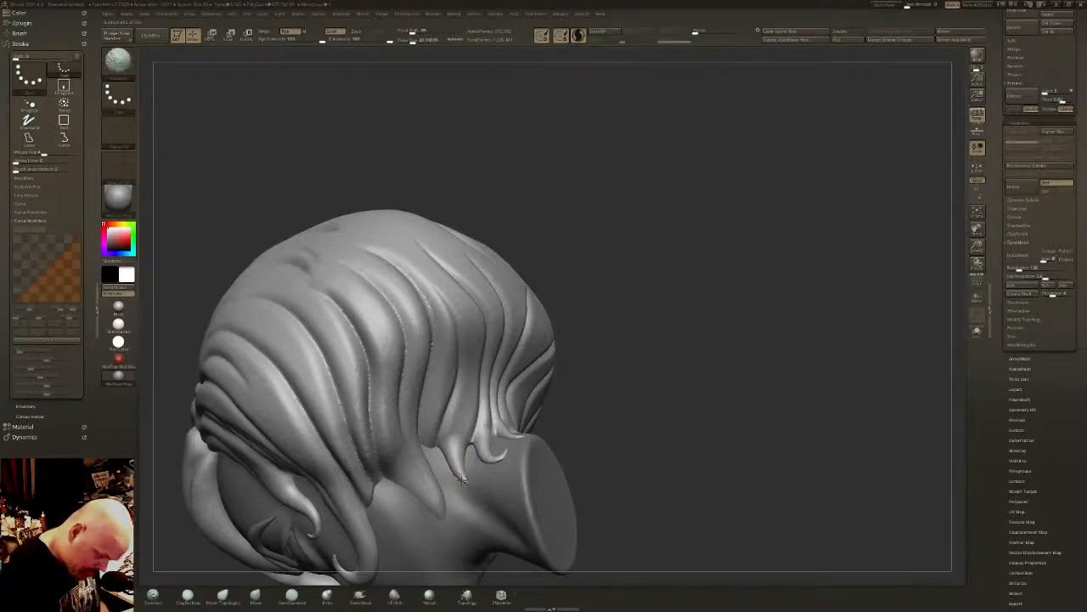
pyautogui.moveTo(431, 434); pyautogui.dragTo(458, 498)
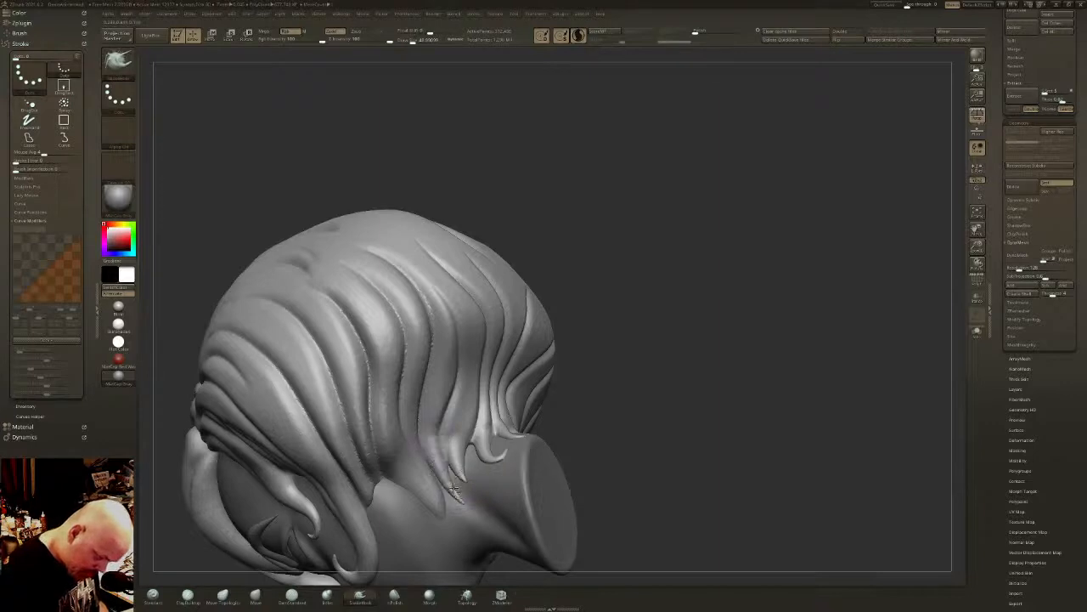
pyautogui.press('shift')
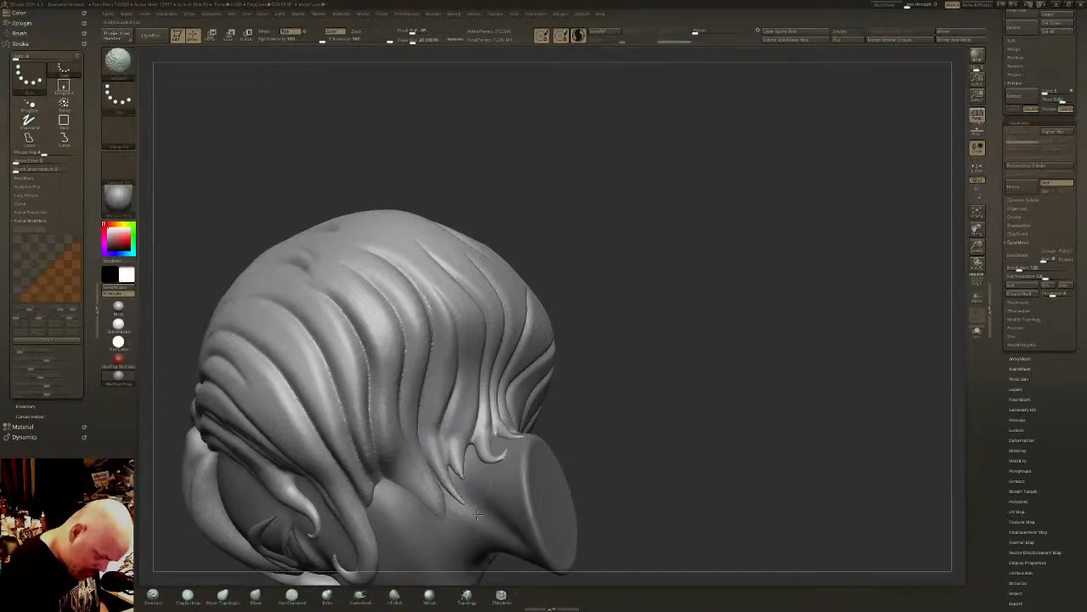
pyautogui.keyDown('shift'); pyautogui.moveTo(478, 514); pyautogui.dragTo(466, 505); pyautogui.keyUp('shift')
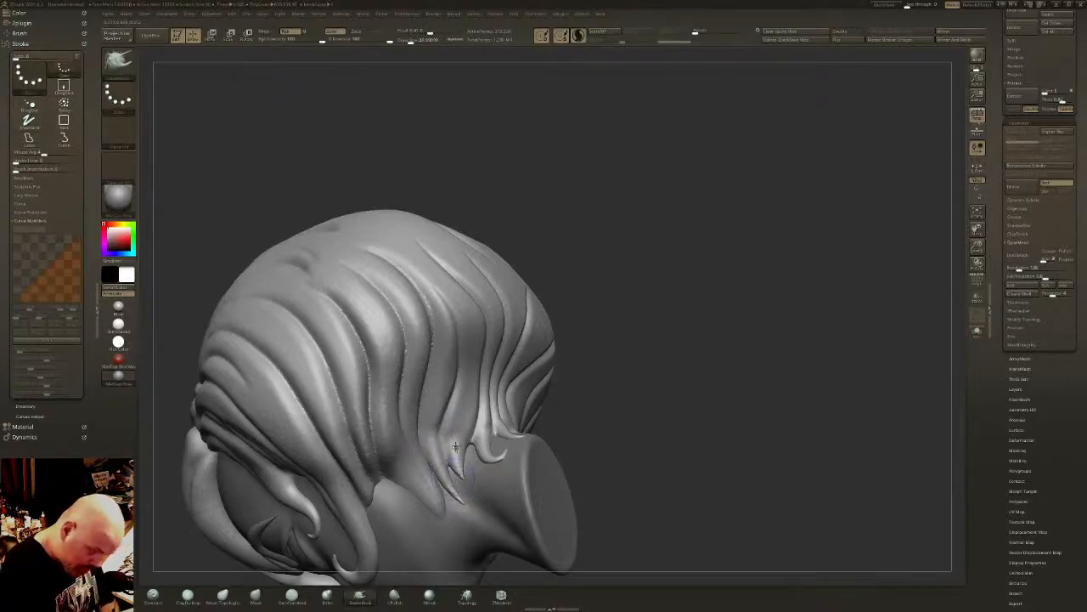
pyautogui.press('shift')
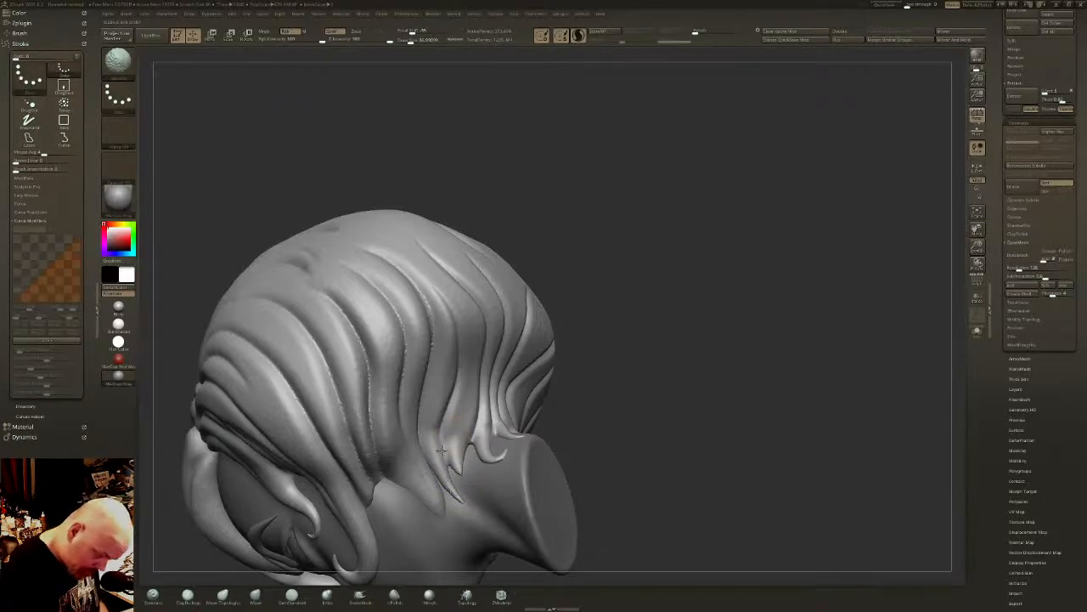
# - Carve DamStandard grooves into the nape wisps and continue them up into the strands above
pyautogui.click(292, 597)
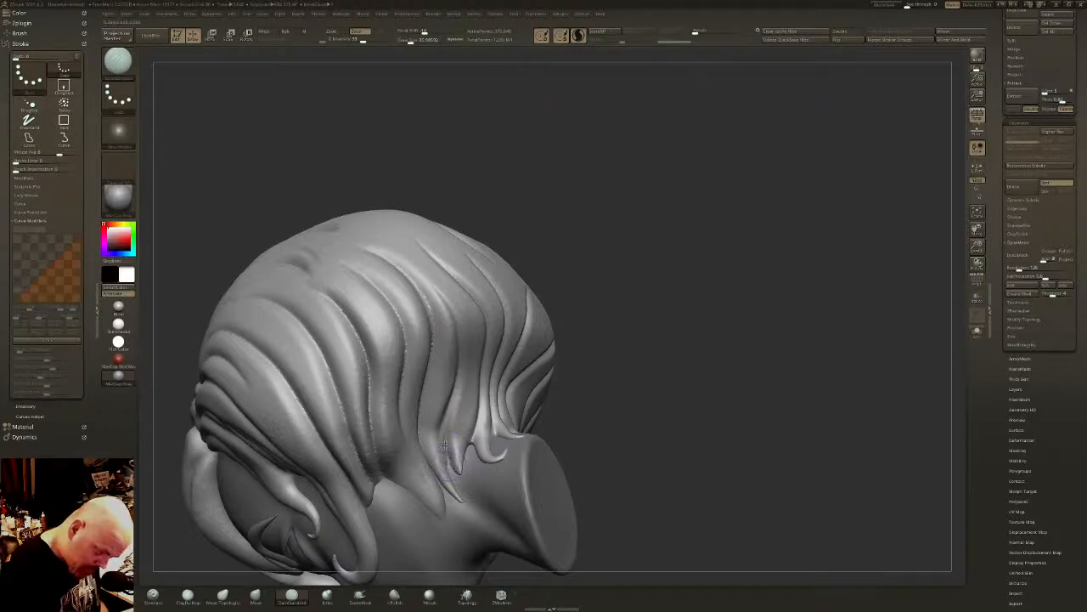
pyautogui.moveTo(483, 413); pyautogui.dragTo(475, 411, button='right')
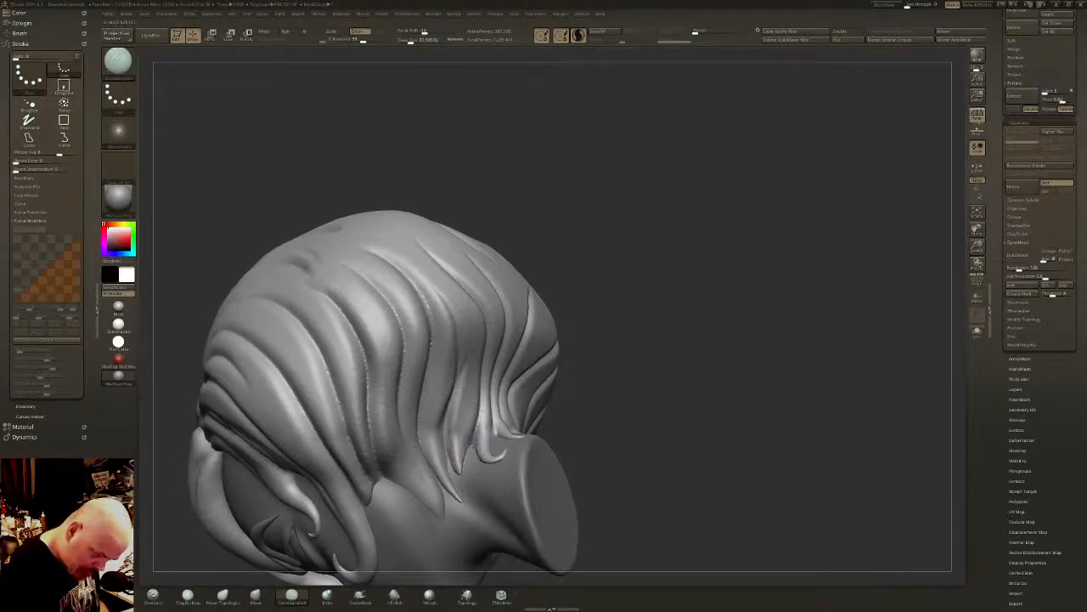
pyautogui.moveTo(491, 396); pyautogui.dragTo(481, 361, button='right')
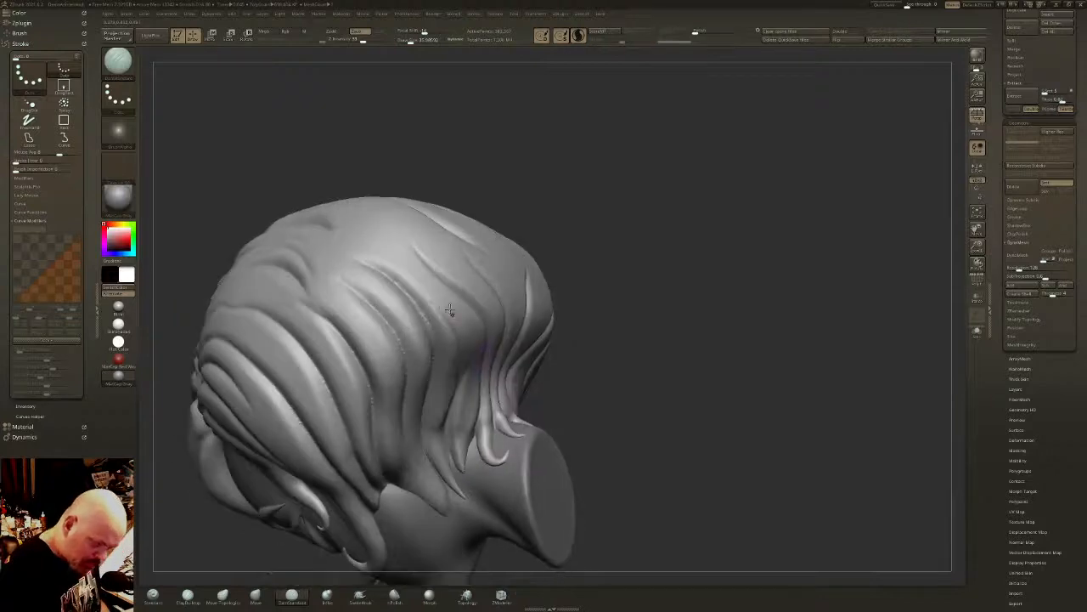
pyautogui.moveTo(449, 311); pyautogui.dragTo(404, 228, button='right')
# - Carve strand grooves from the part down the rear side of the hair, undoing the unwanted stroke
pyautogui.moveTo(284, 174)
pyautogui.mouseDown()
pyautogui.moveTo(364, 199)
pyautogui.moveTo(441, 279)
pyautogui.mouseUp()
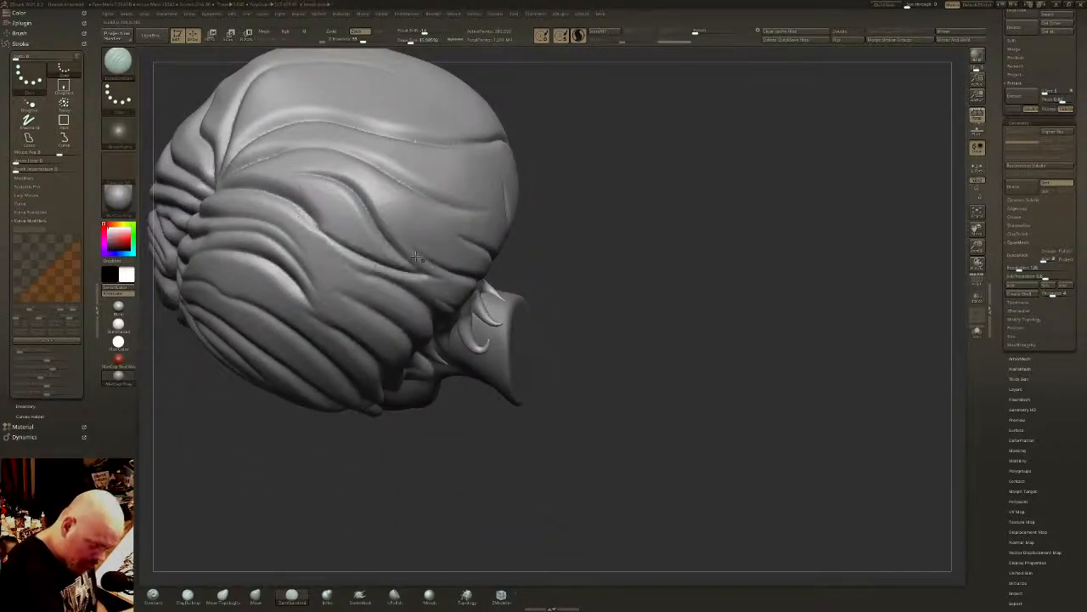
pyautogui.moveTo(387, 221)
pyautogui.mouseDown(button='right')
pyautogui.moveTo(451, 260)
pyautogui.moveTo(549, 260)
pyautogui.moveTo(589, 347)
pyautogui.moveTo(686, 303)
pyautogui.mouseUp(button='right')
pyautogui.hotkey('ctrl', 'z')
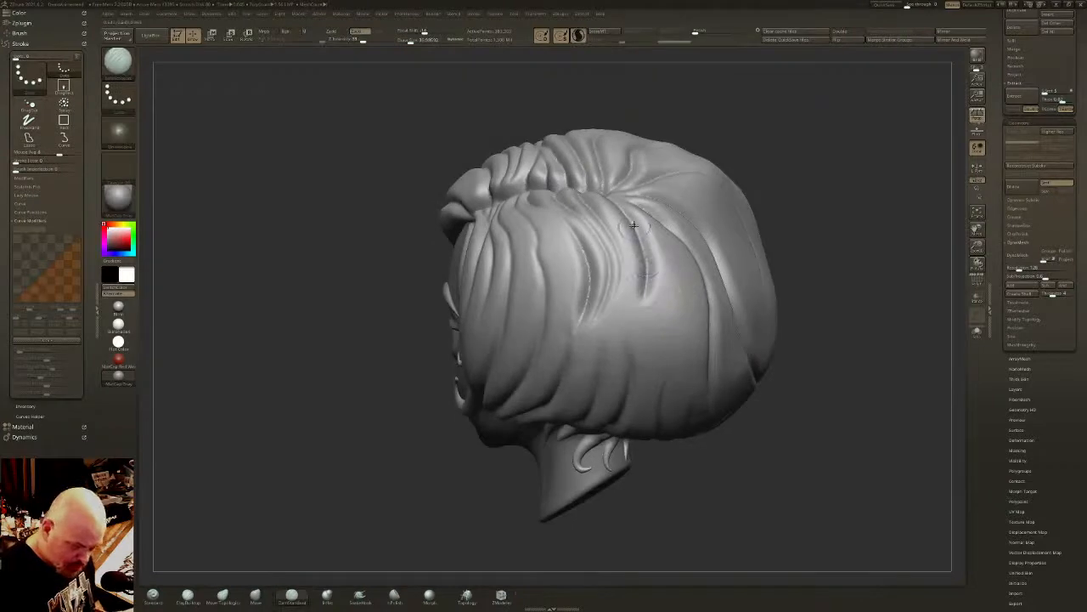
pyautogui.moveTo(630, 226)
pyautogui.mouseDown()
pyautogui.moveTo(655, 388)
pyautogui.moveTo(648, 224)
pyautogui.mouseUp()
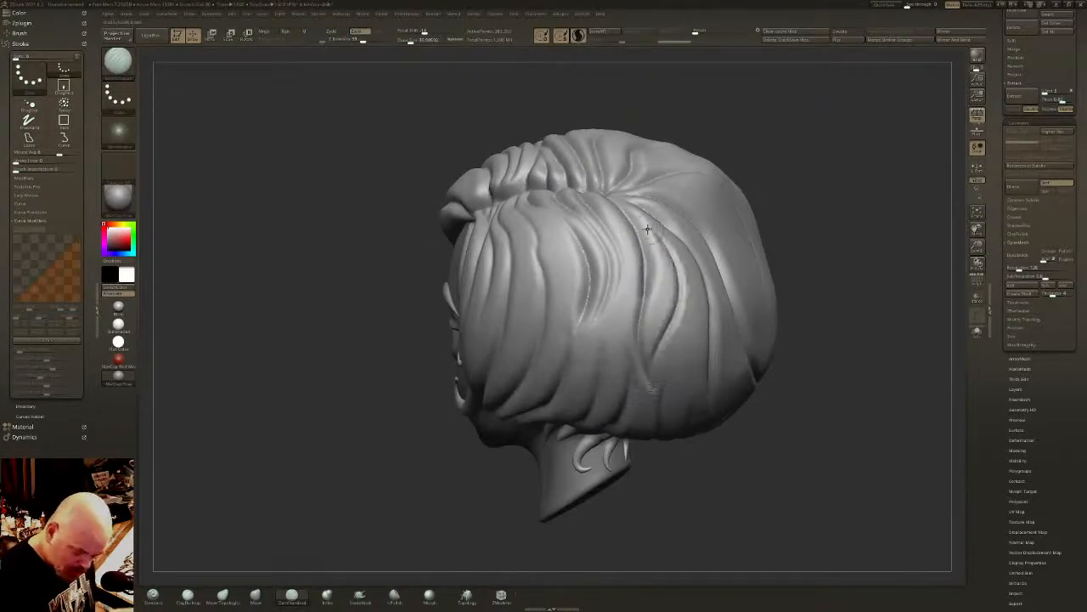
# - Carve long curved grooves from the part down the side of the bob, between the existing strands above the nape wisps
pyautogui.moveTo(609, 270)
pyautogui.mouseDown()
pyautogui.moveTo(582, 381)
pyautogui.moveTo(627, 260)
pyautogui.moveTo(600, 219)
pyautogui.mouseUp()
pyautogui.moveTo(608, 257); pyautogui.dragTo(593, 258, button='right')
pyautogui.moveTo(514, 210); pyautogui.dragTo(540, 384)
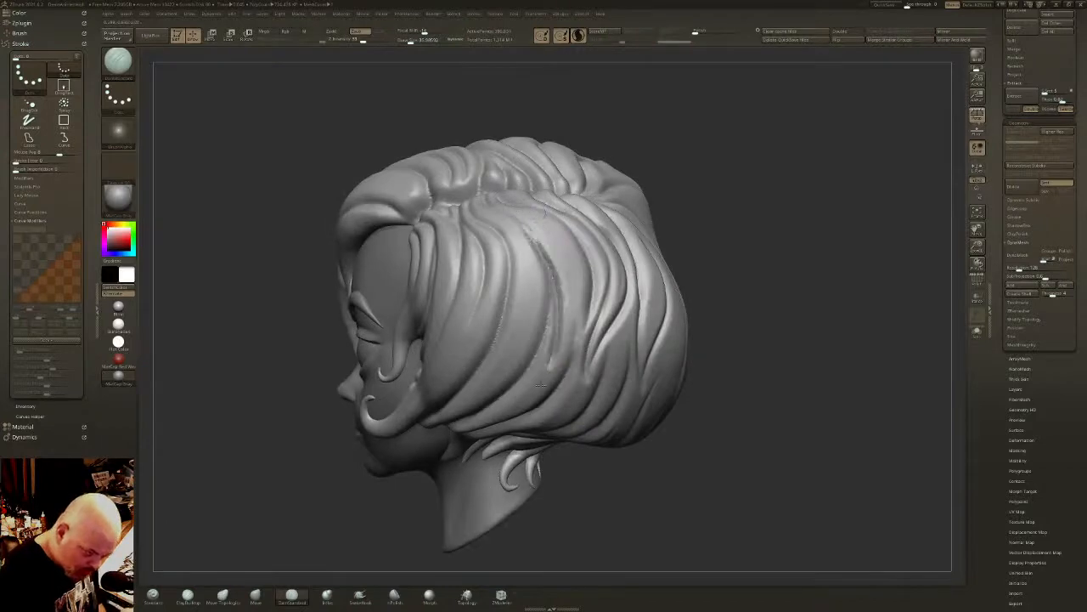
pyautogui.moveTo(566, 338)
pyautogui.mouseDown()
pyautogui.moveTo(588, 245)
pyautogui.moveTo(578, 335)
pyautogui.mouseUp()
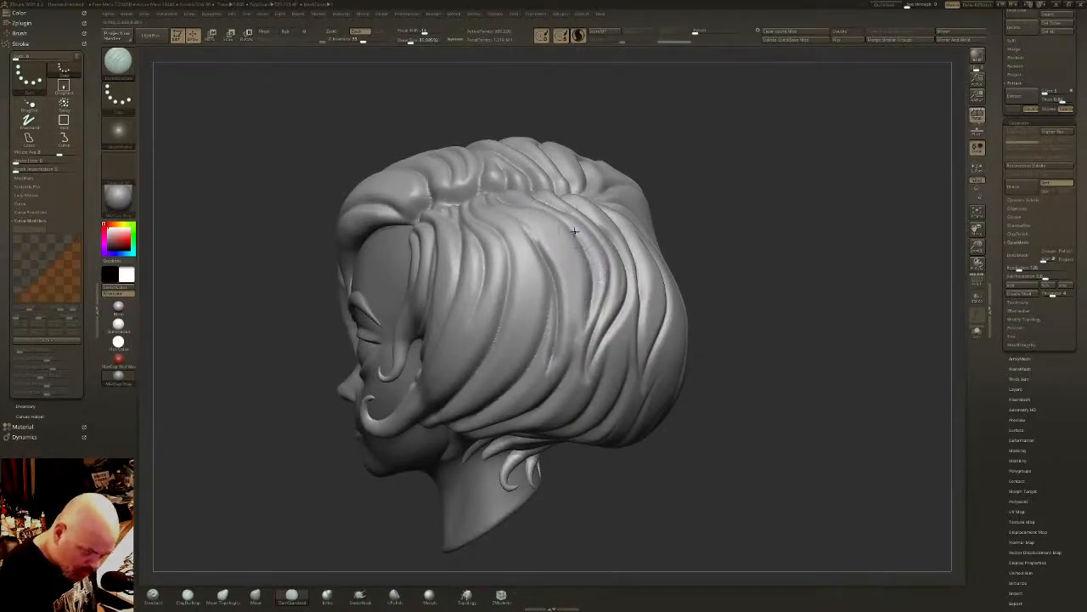
# - Carve a strand groove down the side of the bob, smooth its lower end, and undo the stray stroke near the part
pyautogui.moveTo(577, 232)
pyautogui.mouseDown()
pyautogui.moveTo(582, 319)
pyautogui.moveTo(560, 357)
pyautogui.moveTo(592, 273)
pyautogui.mouseUp()
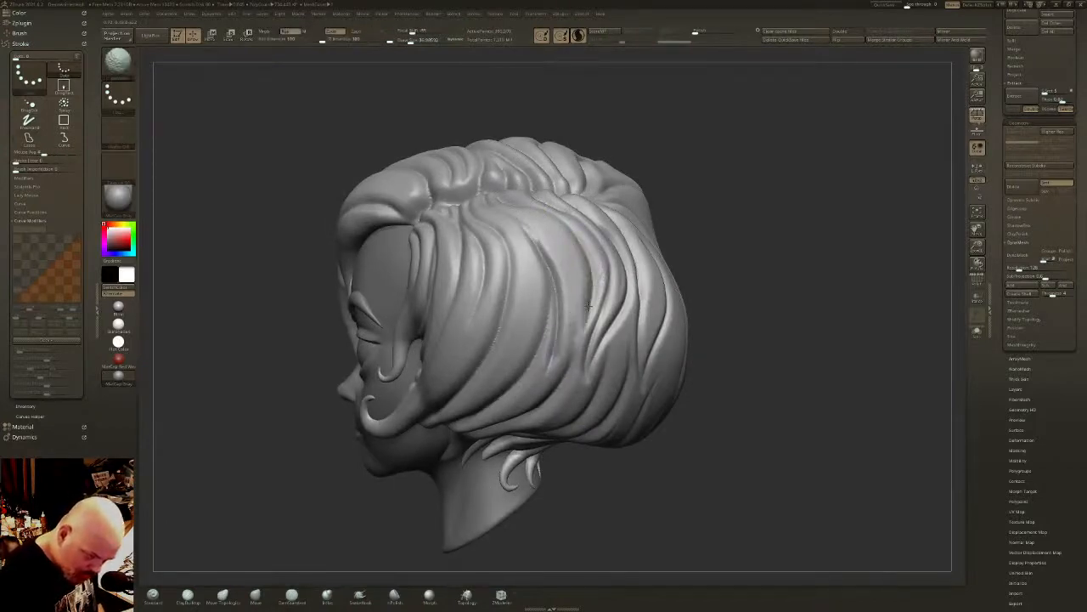
pyautogui.moveTo(550, 371)
pyautogui.mouseDown()
pyautogui.moveTo(586, 273)
pyautogui.moveTo(582, 244)
pyautogui.mouseUp()
pyautogui.moveTo(505, 208)
pyautogui.mouseDown(button='right')
pyautogui.moveTo(498, 223)
pyautogui.moveTo(506, 219)
pyautogui.mouseUp(button='right')
pyautogui.moveTo(506, 214)
pyautogui.mouseDown()
pyautogui.moveTo(549, 256)
pyautogui.moveTo(537, 239)
pyautogui.mouseUp()
pyautogui.hotkey('ctrl', 'z')
pyautogui.moveTo(537, 239); pyautogui.dragTo(520, 249, button='right')
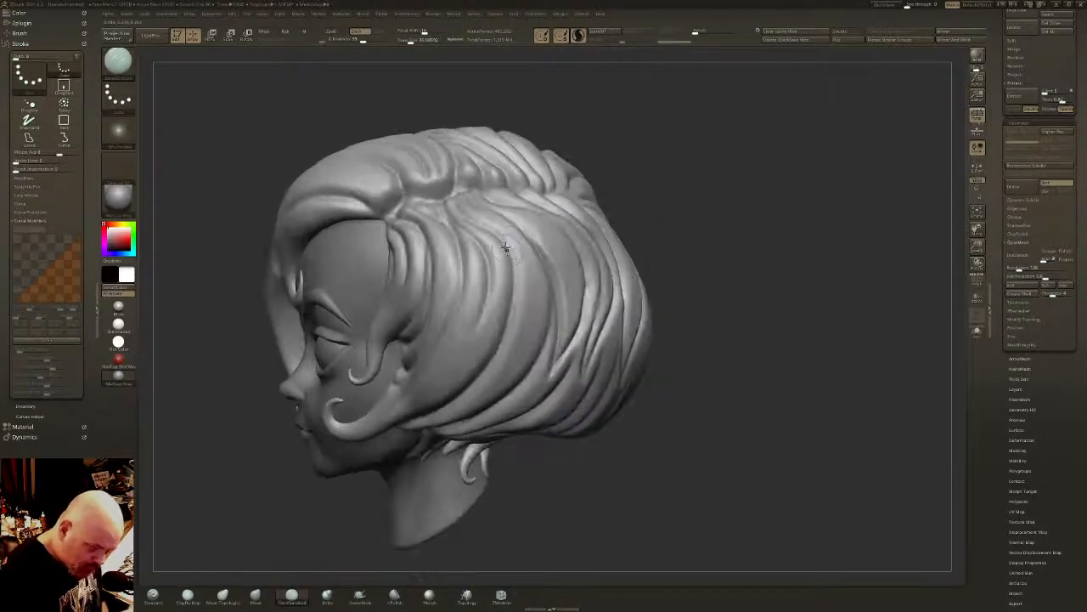
# - Carve a long curved groove down the middle of the bob's side, undoing and redrawing the second stroke
pyautogui.moveTo(505, 247); pyautogui.dragTo(508, 360)
pyautogui.moveTo(545, 263); pyautogui.dragTo(518, 345)
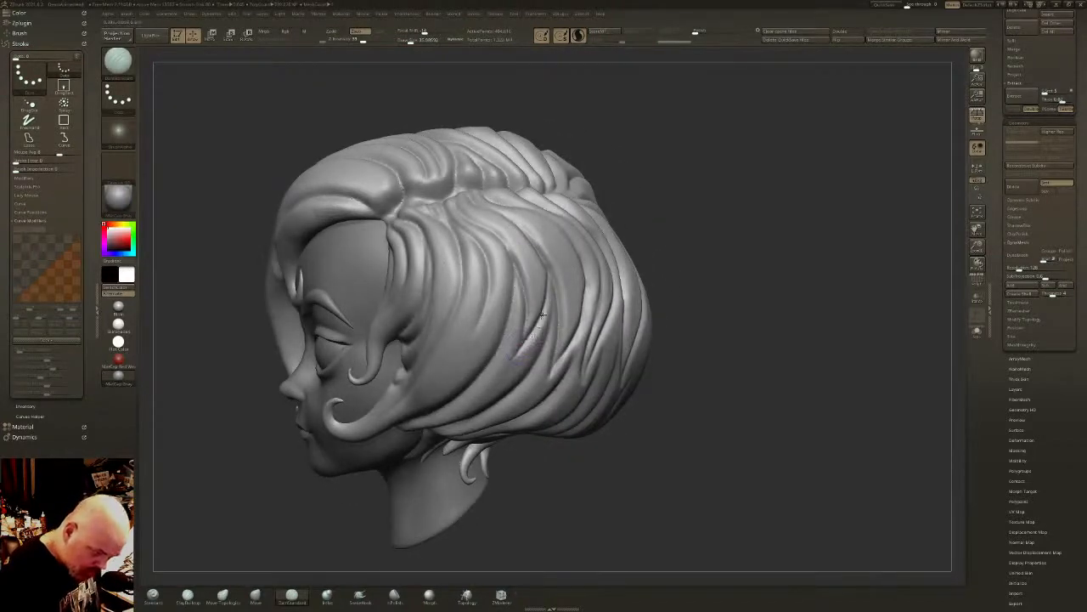
pyautogui.hotkey('ctrl', 'z')
pyautogui.moveTo(511, 257); pyautogui.dragTo(522, 347)
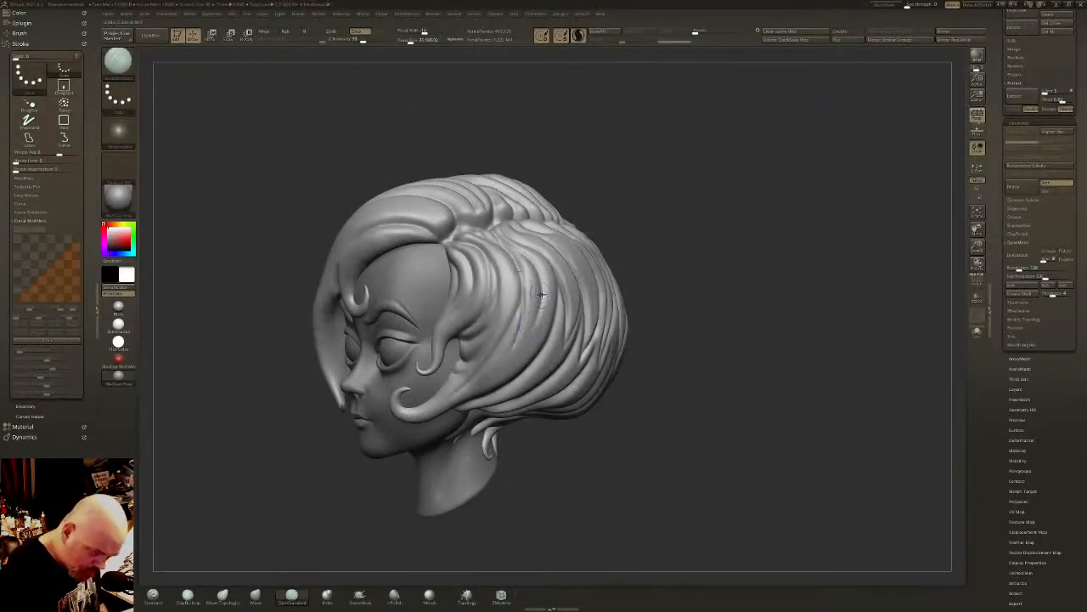
pyautogui.moveTo(513, 349); pyautogui.dragTo(624, 374, button='right')
# - Carve long grooves from the part along the swept fringe down toward the covered eye
pyautogui.moveTo(614, 275)
pyautogui.mouseDown(button='right')
pyautogui.moveTo(595, 255)
pyautogui.moveTo(527, 281)
pyautogui.mouseUp(button='right')
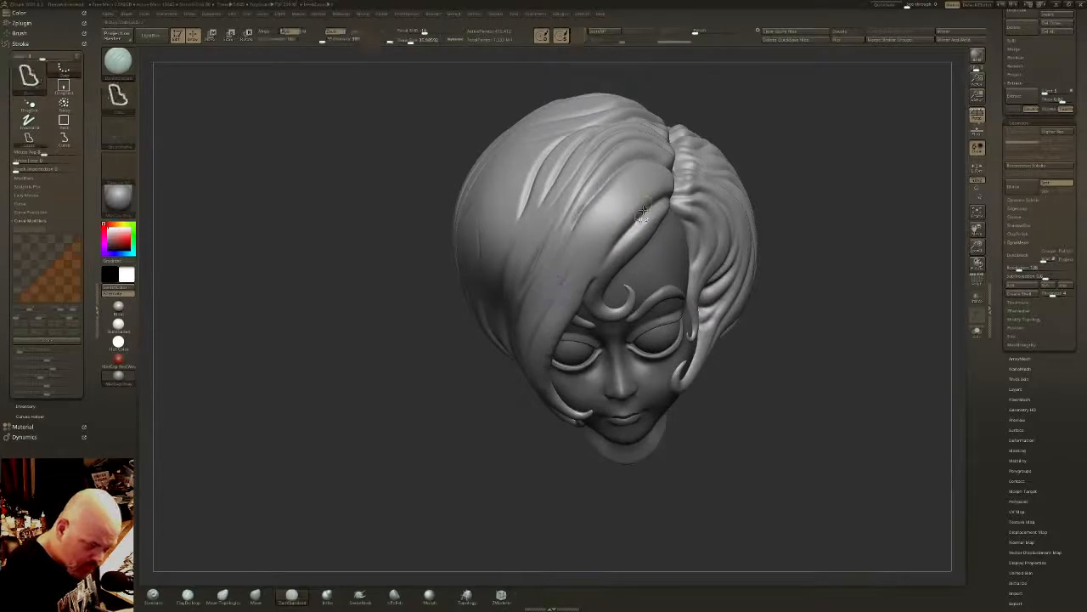
pyautogui.moveTo(663, 197)
pyautogui.mouseDown()
pyautogui.moveTo(625, 214)
pyautogui.moveTo(557, 279)
pyautogui.mouseUp()
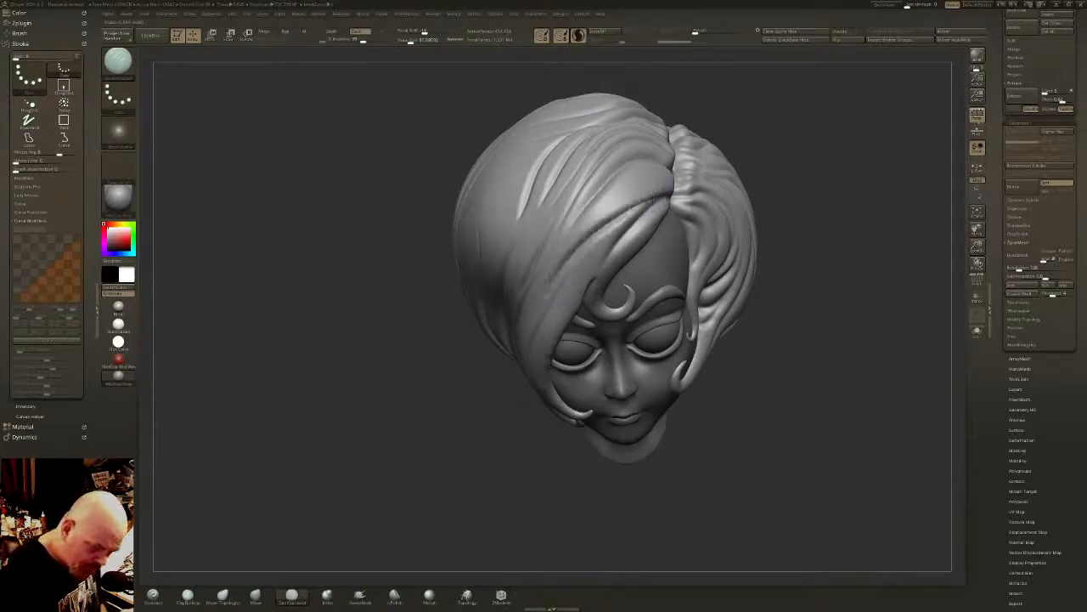
pyautogui.moveTo(602, 185); pyautogui.dragTo(564, 245)
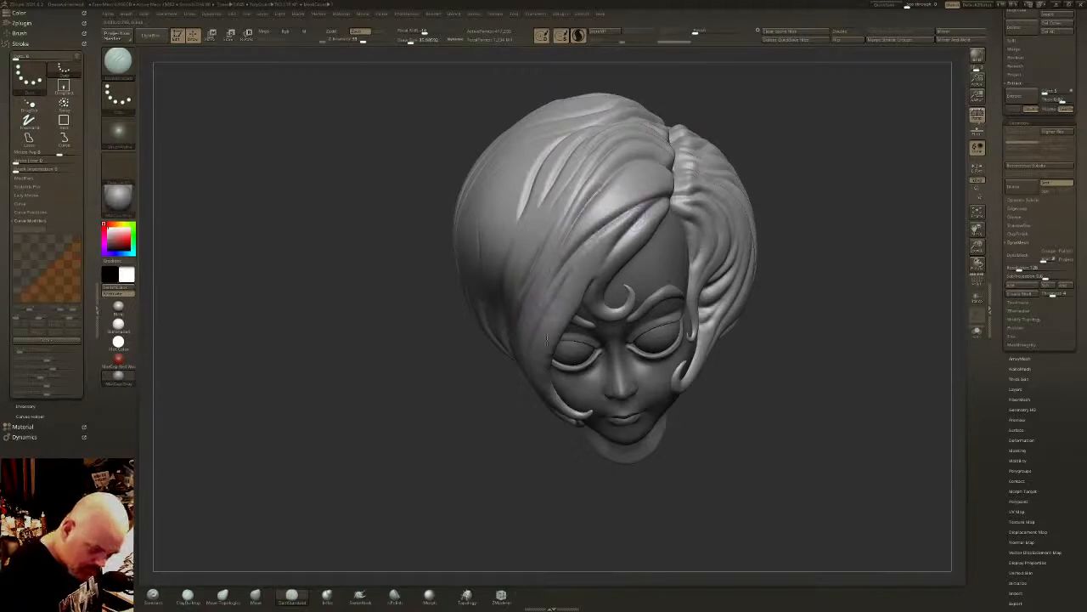
pyautogui.moveTo(601, 262); pyautogui.dragTo(551, 339)
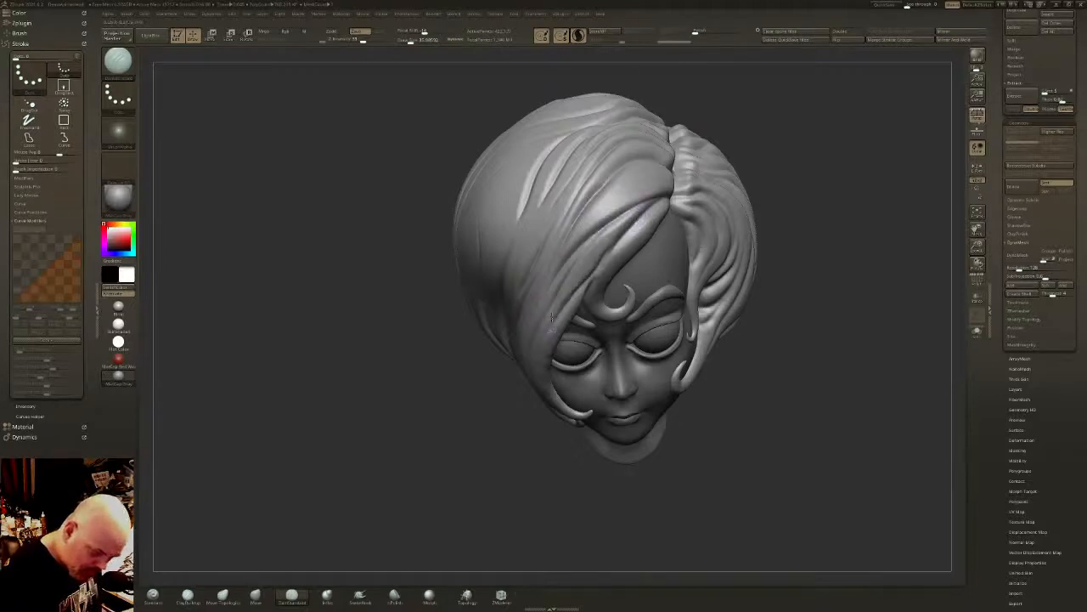
pyautogui.moveTo(597, 243); pyautogui.dragTo(635, 284, button='right')
# - Undo the first stroke on the swept side and carve longer strand grooves from the top of the hair toward the cheek
pyautogui.moveTo(574, 197); pyautogui.dragTo(535, 253)
pyautogui.hotkey('ctrl', 'z')
pyautogui.moveTo(580, 143); pyautogui.dragTo(531, 260)
pyautogui.moveTo(543, 162); pyautogui.dragTo(492, 285)
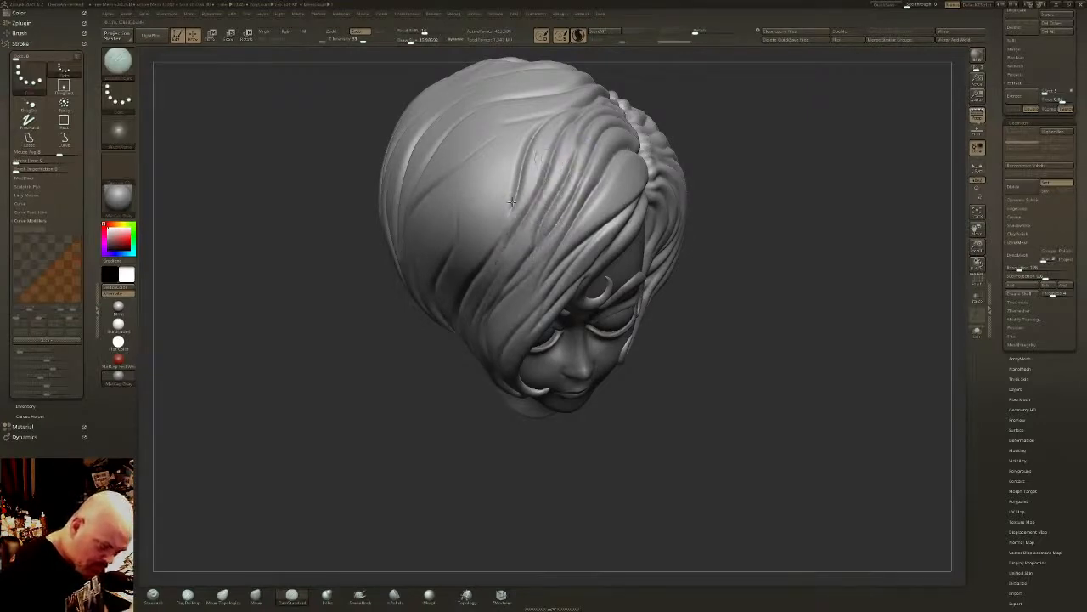
pyautogui.moveTo(512, 202); pyautogui.dragTo(505, 247)
pyautogui.keyDown('alt'); pyautogui.moveTo(531, 231); pyautogui.dragTo(567, 223, button='right'); pyautogui.keyUp('alt')
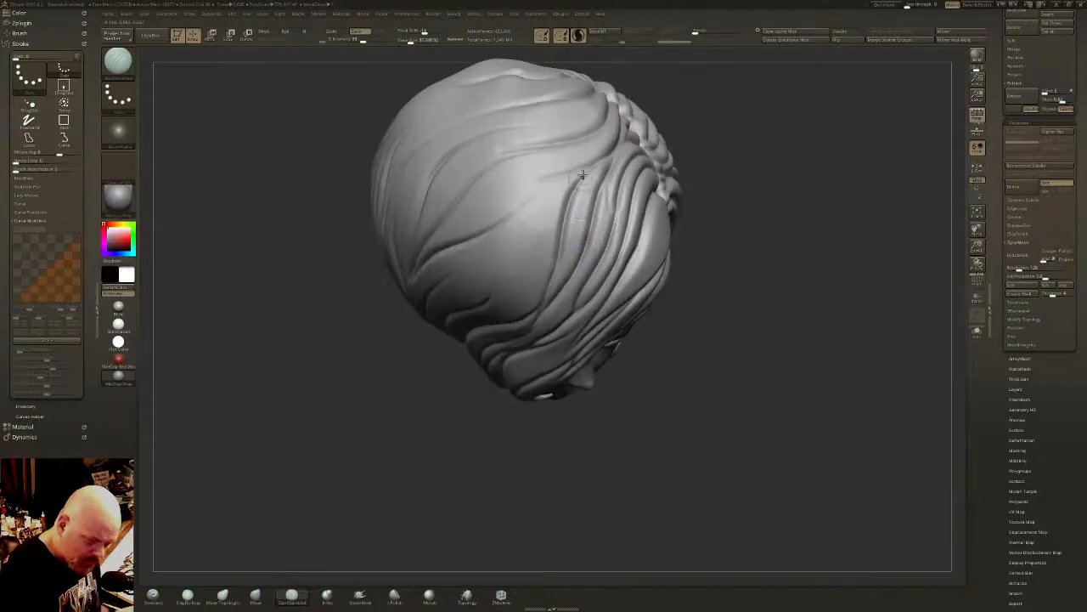
# - Carve branching grooves from the part across the smooth area of the swept side, undoing the unwanted stroke
pyautogui.moveTo(579, 167)
pyautogui.mouseDown()
pyautogui.moveTo(495, 225)
pyautogui.moveTo(591, 156)
pyautogui.mouseUp()
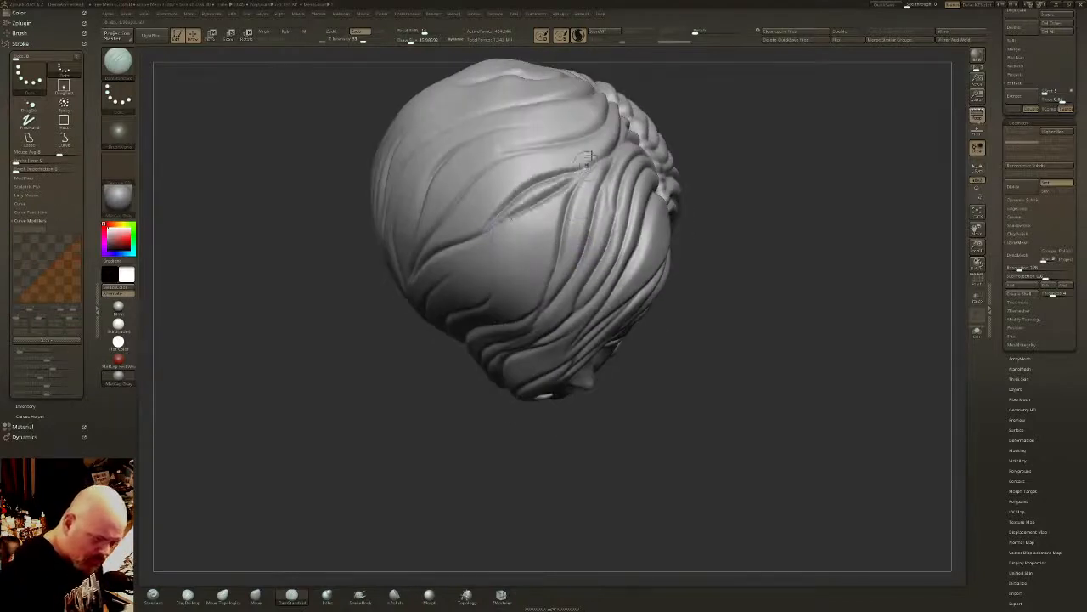
pyautogui.moveTo(586, 189); pyautogui.dragTo(563, 136, button='right')
pyautogui.moveTo(525, 217); pyautogui.dragTo(566, 203, button='right')
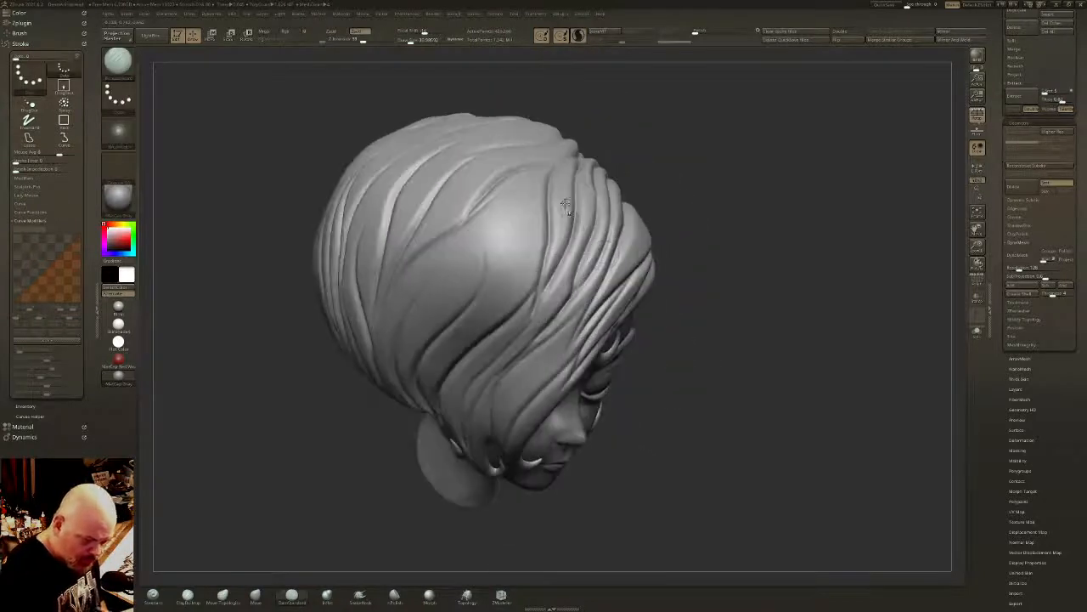
pyautogui.hotkey('ctrl', 'z')
pyautogui.moveTo(562, 159)
pyautogui.mouseDown()
pyautogui.moveTo(540, 163)
pyautogui.moveTo(489, 281)
pyautogui.moveTo(563, 161)
pyautogui.mouseUp()
pyautogui.moveTo(553, 175); pyautogui.dragTo(483, 219, button='right')
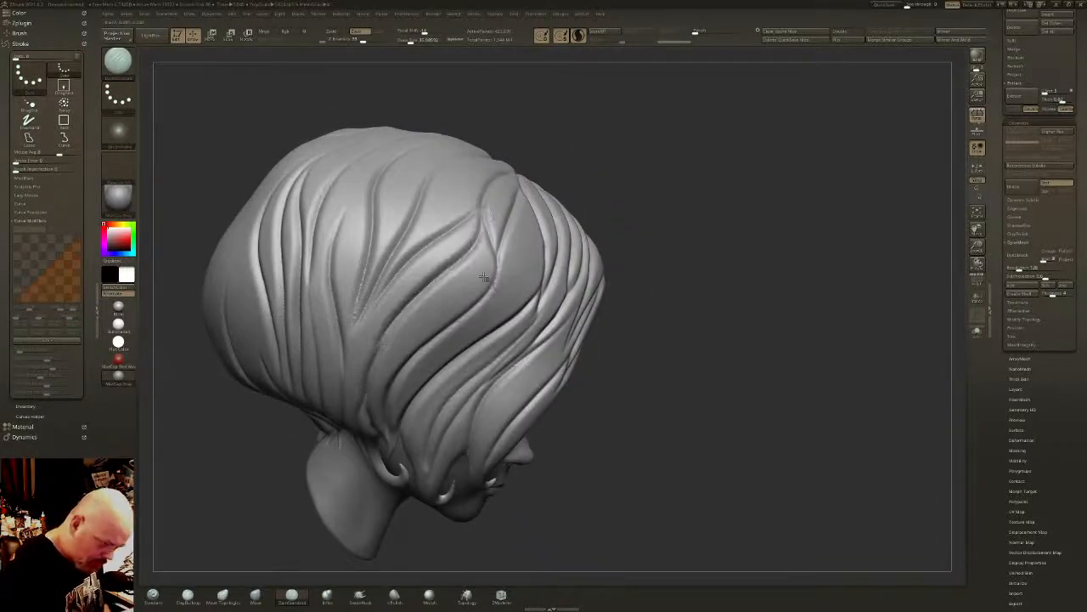
# - Refine the strand groove along the front edge of the fringe, from the part to the forehead curl
pyautogui.keyDown('shift'); pyautogui.moveTo(484, 276); pyautogui.dragTo(594, 285, button='right'); pyautogui.keyUp('shift')
pyautogui.keyDown('ctrl'); pyautogui.moveTo(748, 391); pyautogui.dragTo(775, 316, button='right'); pyautogui.keyUp('ctrl')
pyautogui.keyDown('alt'); pyautogui.moveTo(775, 316); pyautogui.dragTo(715, 358, button='right'); pyautogui.keyUp('alt')
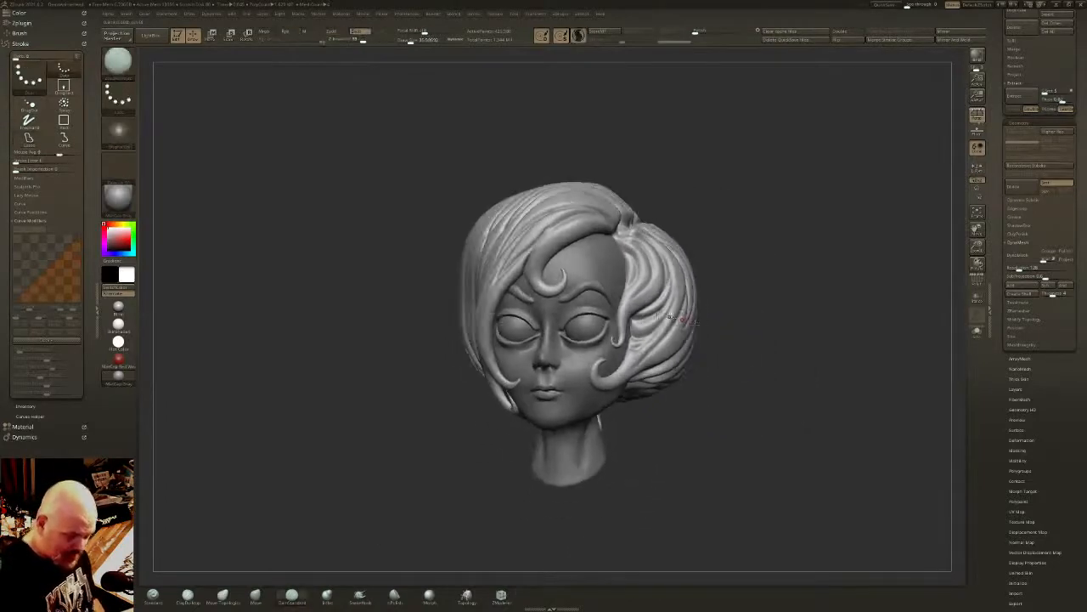
pyautogui.keyDown('ctrl'); pyautogui.moveTo(683, 320); pyautogui.dragTo(591, 361, button='right'); pyautogui.keyUp('ctrl')
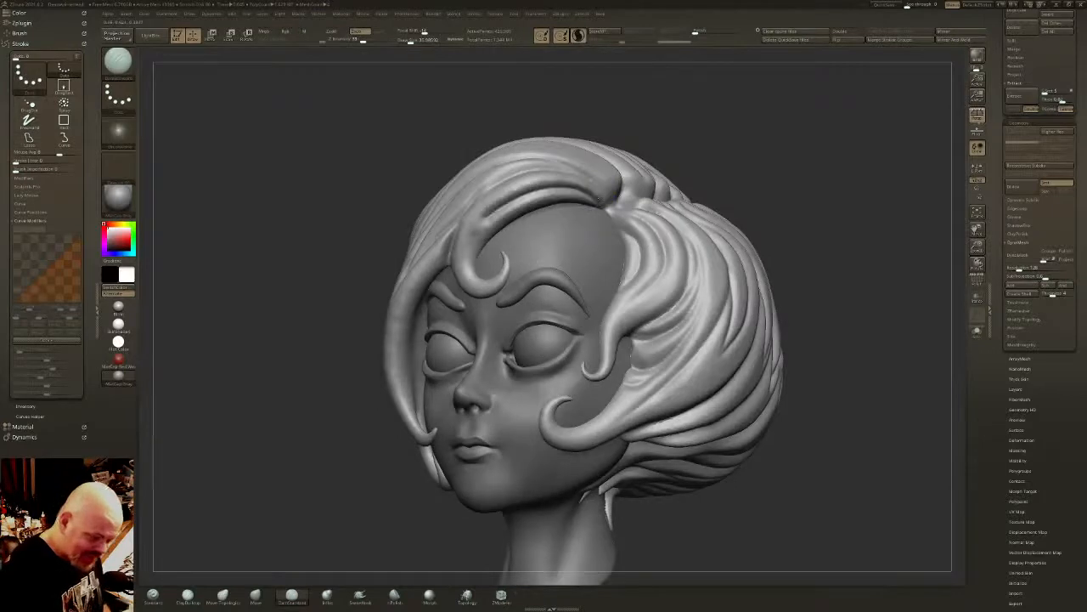
pyautogui.moveTo(595, 202)
pyautogui.keyDown('shift'); pyautogui.mouseDown()
pyautogui.moveTo(532, 189)
pyautogui.moveTo(474, 236)
pyautogui.mouseUp(); pyautogui.keyUp('shift')
pyautogui.moveTo(472, 263)
pyautogui.keyDown('shift'); pyautogui.mouseDown(button='right')
pyautogui.moveTo(541, 283)
pyautogui.moveTo(548, 251)
pyautogui.moveTo(595, 230)
pyautogui.mouseUp(button='right'); pyautogui.keyUp('shift')
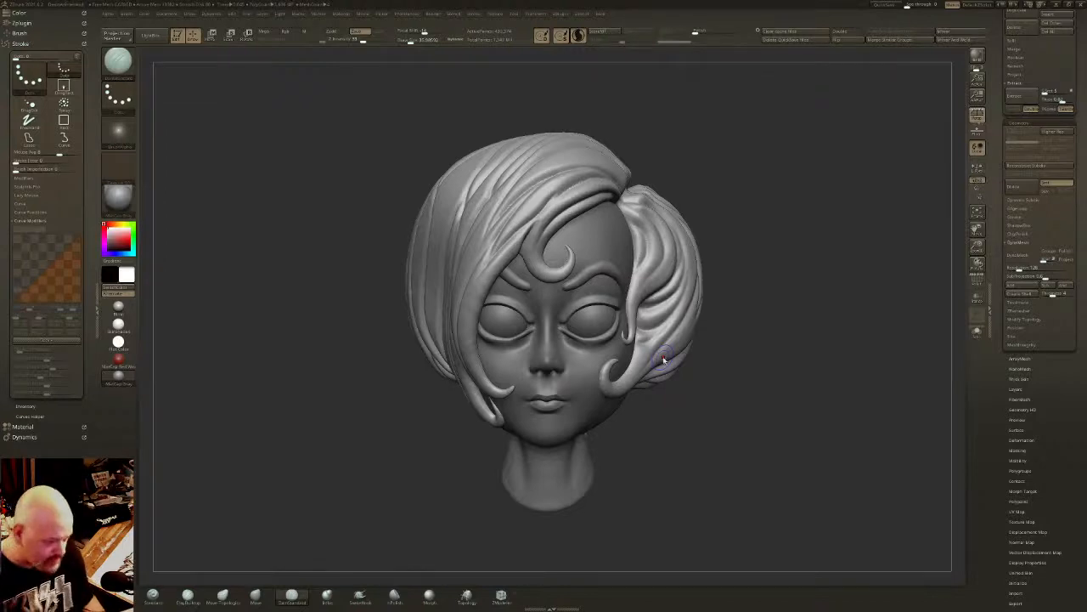
# - Temporarily hide most of the hair to inspect the face and hairline beneath it, and restore the full hair
pyautogui.hotkey('ctrl', 'shift')
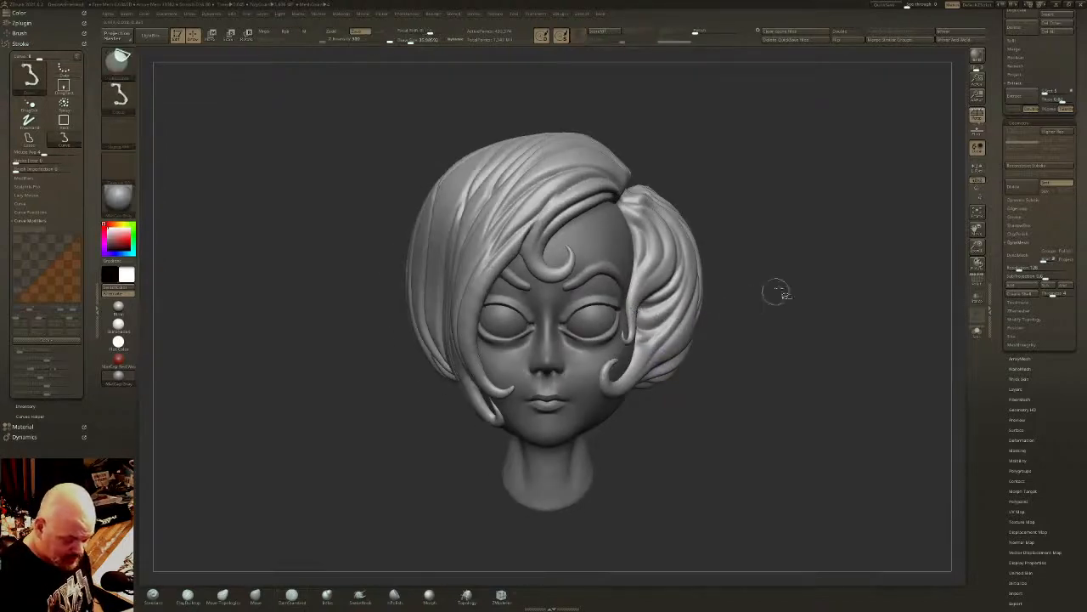
pyautogui.keyDown('ctrl'); pyautogui.keyDown('shift'); pyautogui.click(600, 323); pyautogui.keyUp('shift'); pyautogui.keyUp('ctrl')
pyautogui.keyDown('ctrl'); pyautogui.moveTo(608, 328); pyautogui.dragTo(731, 337, button='right'); pyautogui.keyUp('ctrl')
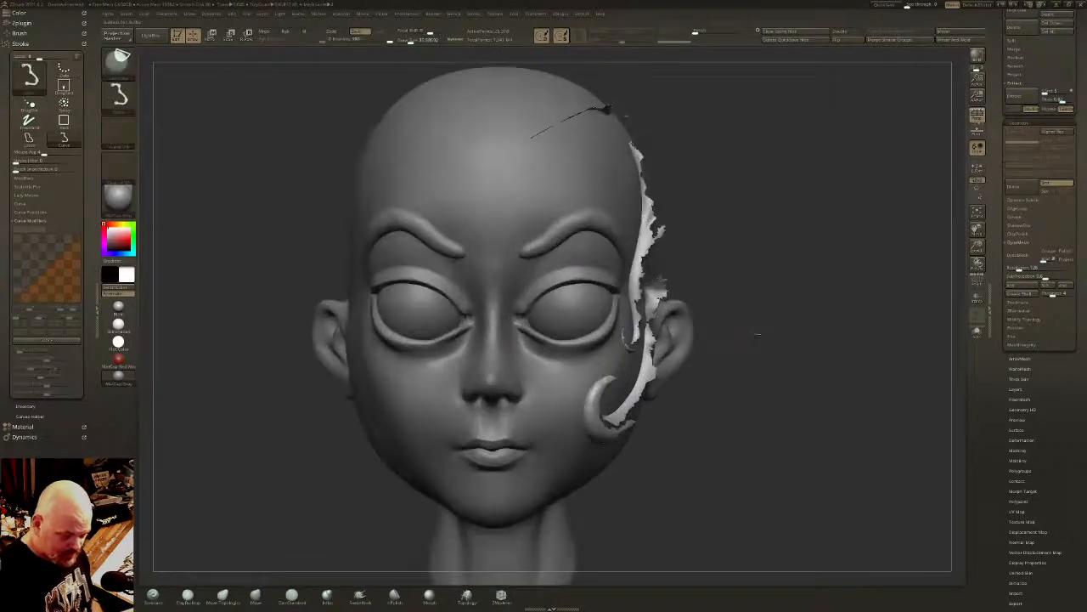
pyautogui.keyDown('ctrl'); pyautogui.keyDown('shift'); pyautogui.click(756, 333); pyautogui.keyUp('shift'); pyautogui.keyUp('ctrl')
# - Select the head subtool to examine it under the hair from the side, and reselect the hair subtool
pyautogui.click(1083, 184)
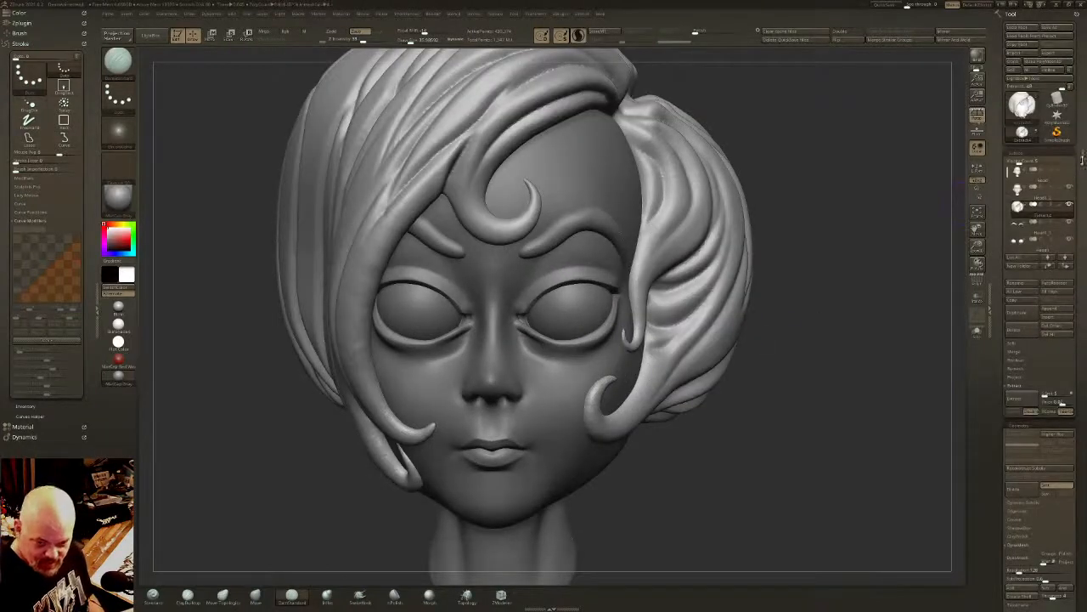
pyautogui.click(1052, 199)
pyautogui.keyDown('ctrl'); pyautogui.moveTo(794, 374); pyautogui.dragTo(722, 339, button='right'); pyautogui.keyUp('ctrl')
pyautogui.moveTo(722, 340); pyautogui.dragTo(526, 378, button='right')
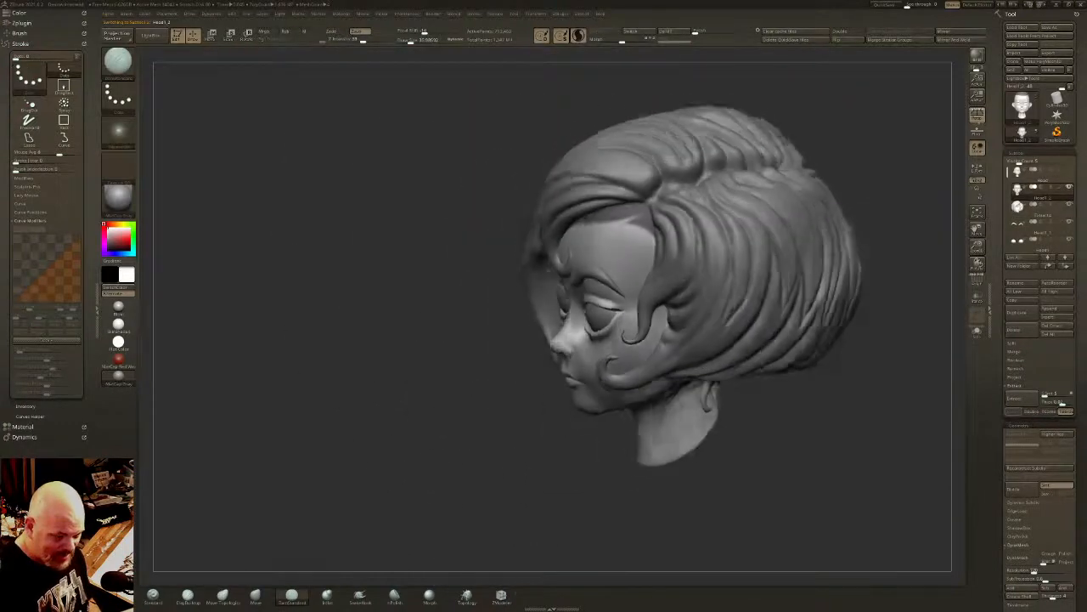
pyautogui.moveTo(741, 311); pyautogui.dragTo(771, 370, button='right')
pyautogui.click(1053, 213)
# - Carve short strand grooves into the roots along the front half of the part
pyautogui.keyDown('ctrl'); pyautogui.moveTo(733, 203); pyautogui.dragTo(737, 243, button='right'); pyautogui.keyUp('ctrl')
pyautogui.keyDown('alt'); pyautogui.moveTo(684, 192); pyautogui.dragTo(666, 271, button='right'); pyautogui.keyUp('alt')
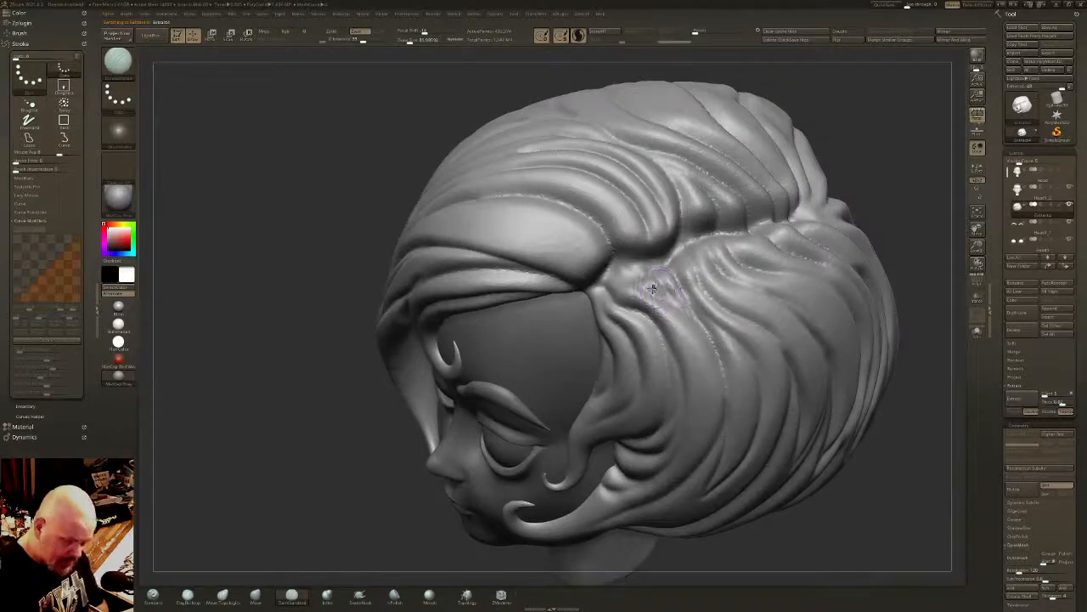
pyautogui.moveTo(623, 316); pyautogui.dragTo(647, 284, button='right')
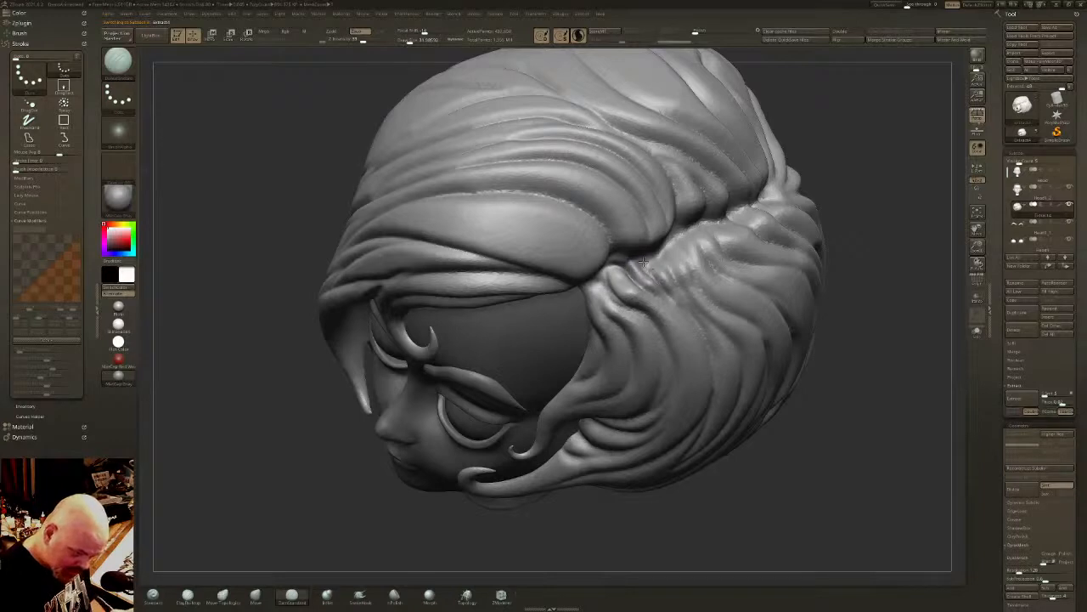
pyautogui.moveTo(681, 239)
pyautogui.mouseDown(button='right')
pyautogui.moveTo(688, 256)
pyautogui.moveTo(735, 244)
pyautogui.mouseUp(button='right')
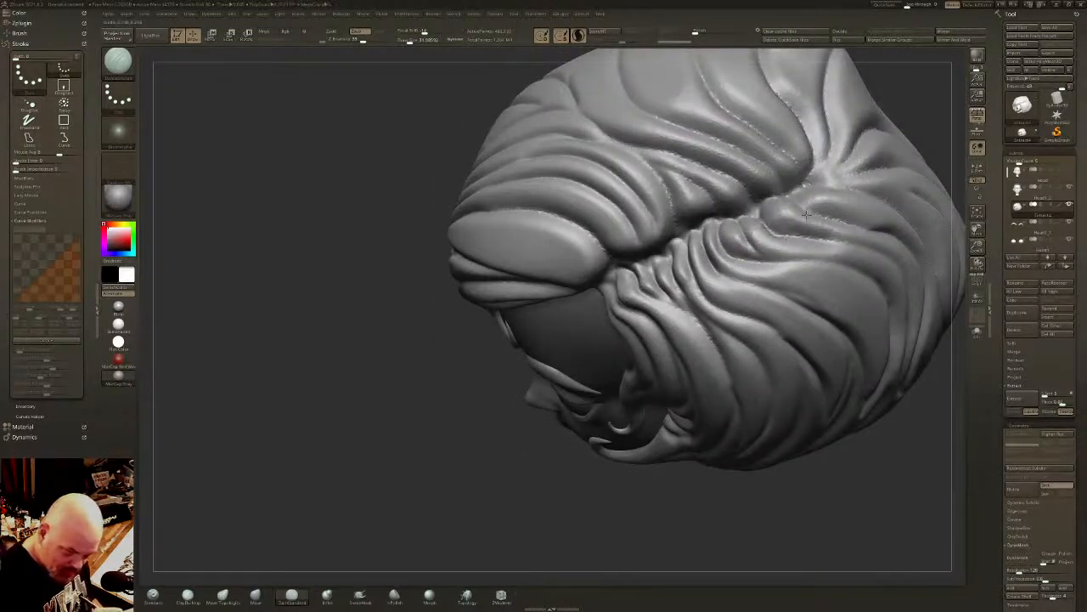
# - Carve grooves converging on the crown end of the part and deepen the point where the strands meet
pyautogui.moveTo(830, 185); pyautogui.dragTo(811, 176, button='right')
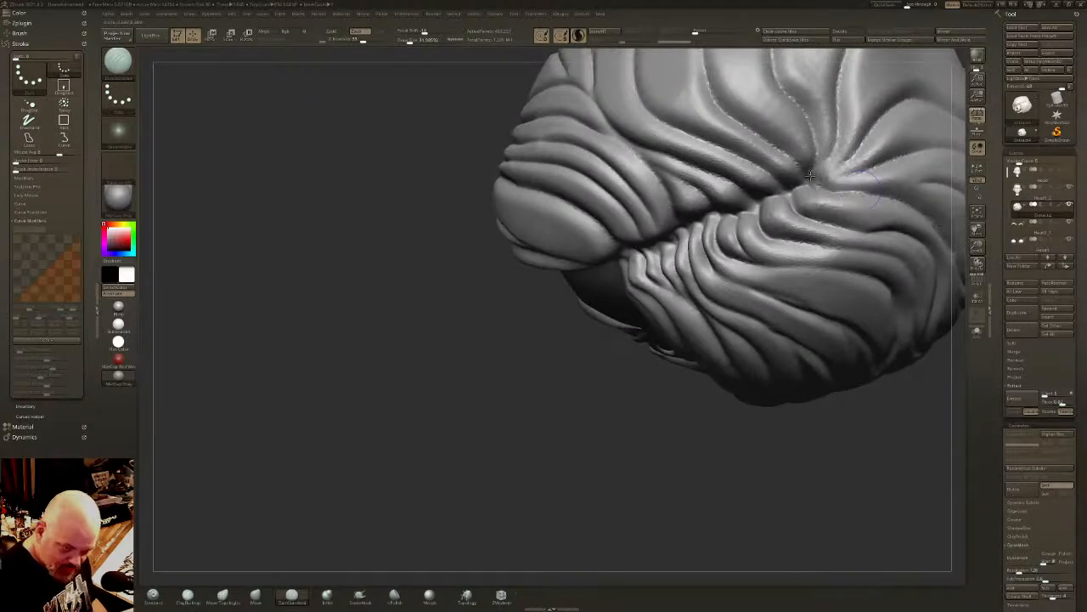
pyautogui.moveTo(821, 179); pyautogui.dragTo(812, 182)
pyautogui.moveTo(863, 148); pyautogui.dragTo(813, 180)
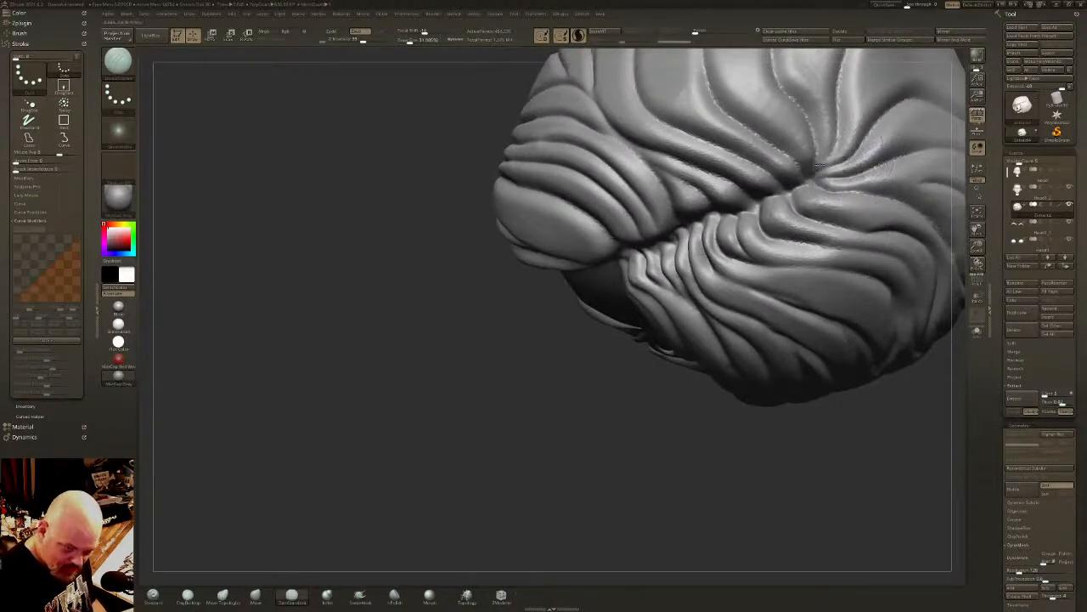
pyautogui.moveTo(839, 129); pyautogui.dragTo(813, 176)
pyautogui.moveTo(814, 173); pyautogui.dragTo(807, 187, button='right')
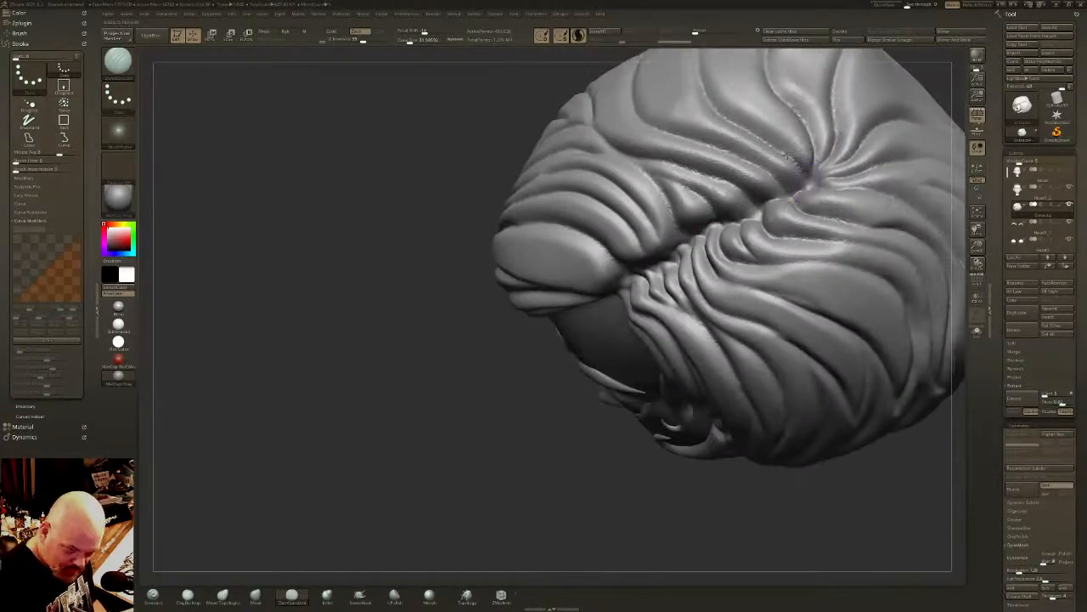
pyautogui.moveTo(788, 198); pyautogui.dragTo(720, 164)
# - Deepen the part line forward to the forehead hairline and clean up the crease where it meets the fringe
pyautogui.moveTo(758, 210); pyautogui.dragTo(661, 233, button='right')
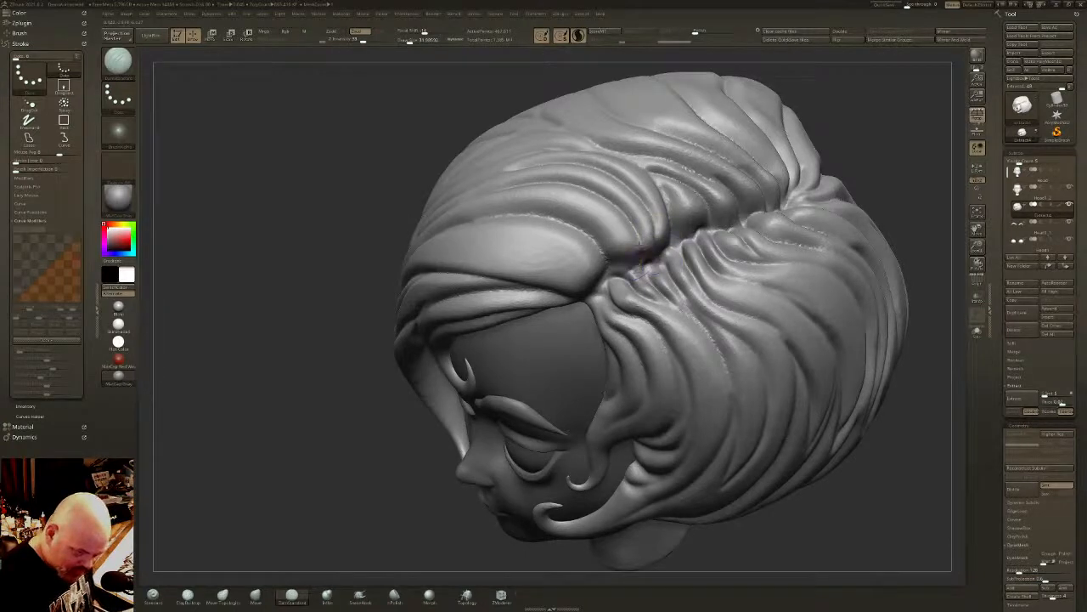
pyautogui.moveTo(631, 231); pyautogui.dragTo(629, 268, button='right')
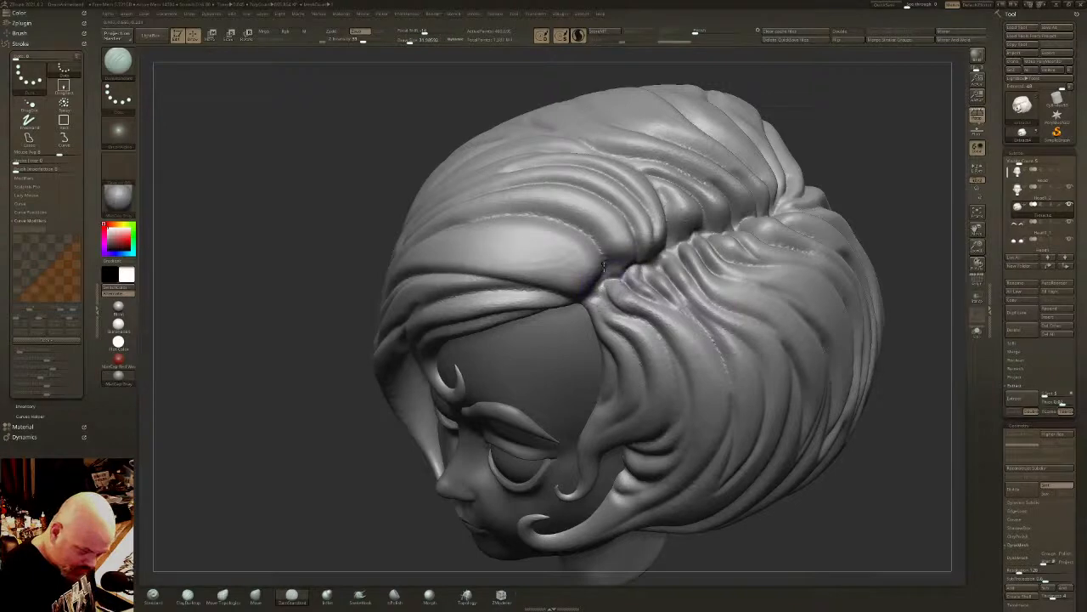
pyautogui.moveTo(623, 278); pyautogui.dragTo(606, 285)
pyautogui.moveTo(606, 284); pyautogui.dragTo(602, 277, button='right')
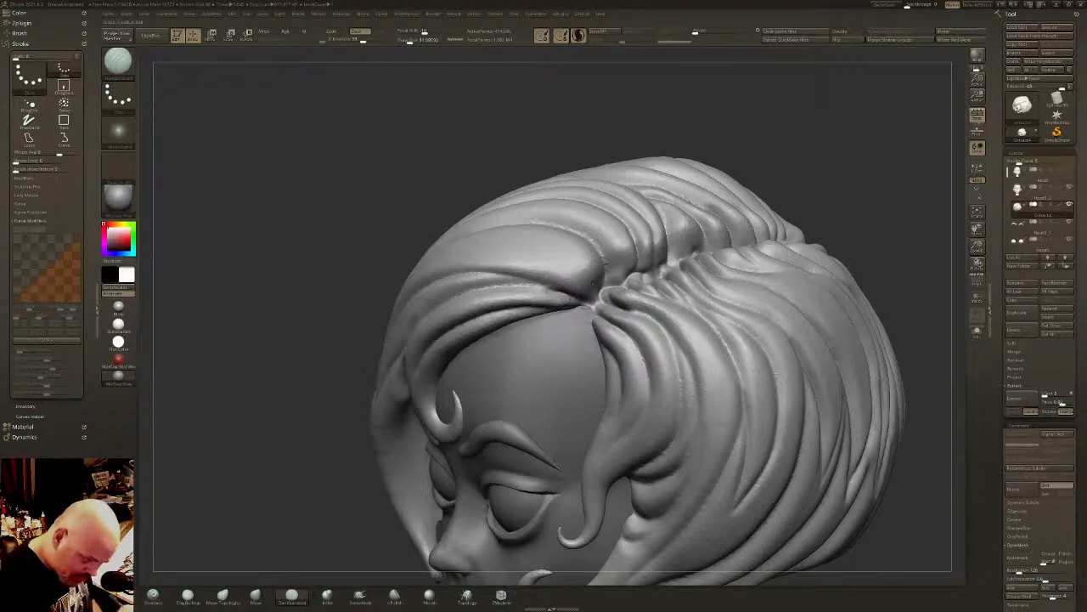
pyautogui.keyDown('shift'); pyautogui.moveTo(593, 283); pyautogui.dragTo(614, 302, button='right'); pyautogui.keyUp('shift')
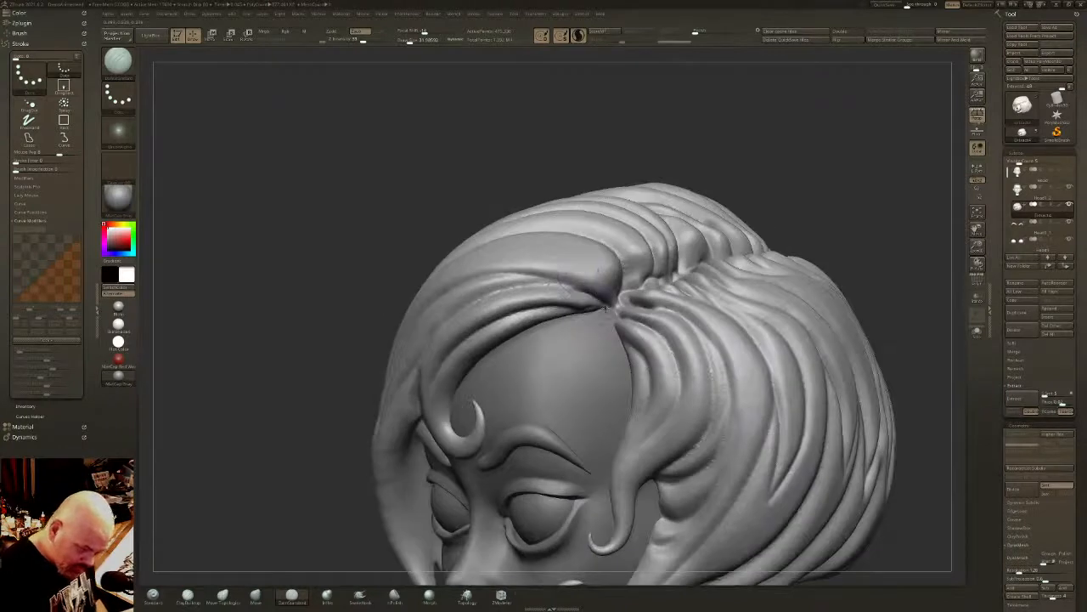
pyautogui.press('shift')
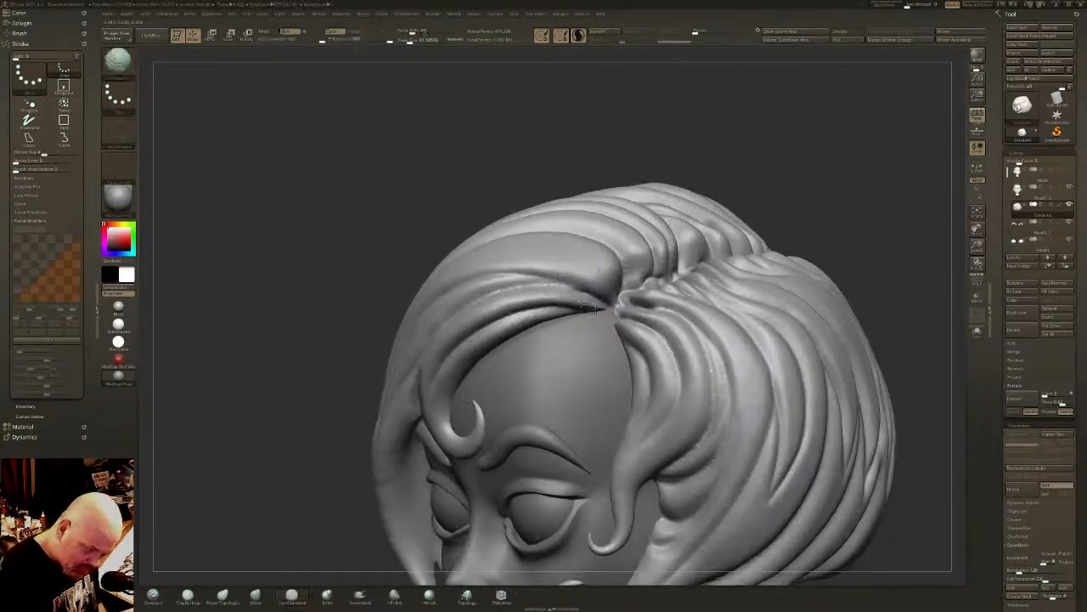
pyautogui.moveTo(631, 263)
pyautogui.mouseDown(button='right')
pyautogui.moveTo(578, 263)
pyautogui.moveTo(560, 221)
pyautogui.moveTo(616, 246)
pyautogui.moveTo(597, 319)
pyautogui.mouseUp(button='right')
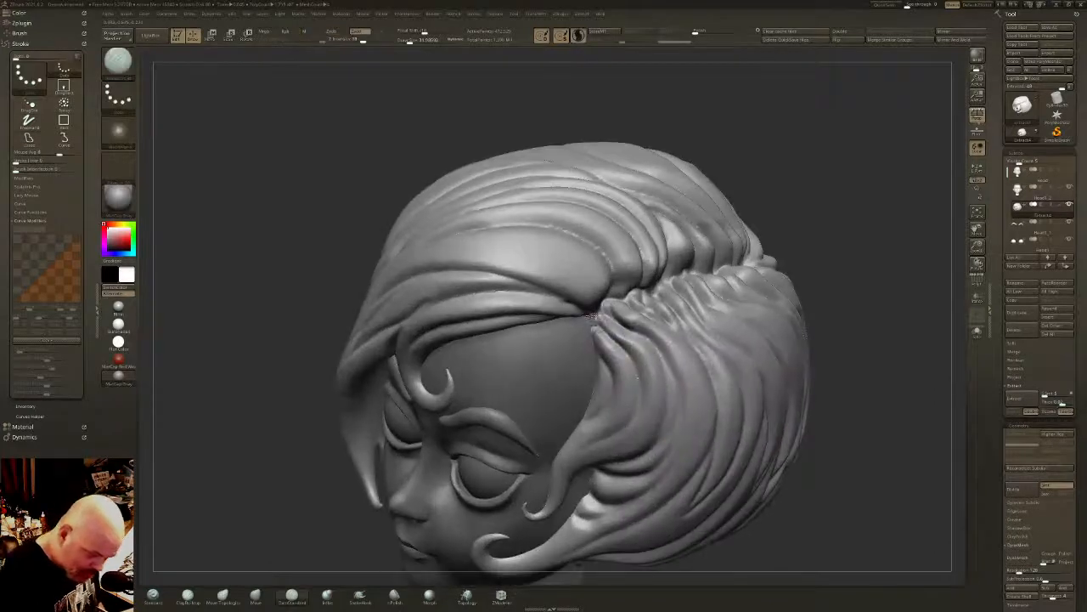
# - Refine the hair edge where the part meets the forehead with the DamStandard brush
pyautogui.click(256, 594)
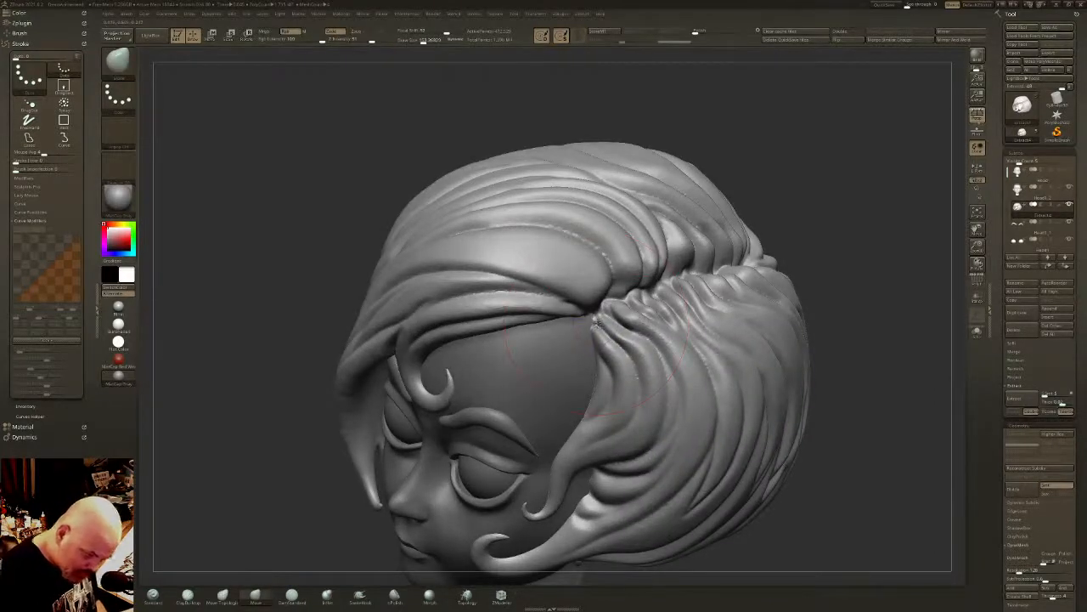
pyautogui.click(291, 594)
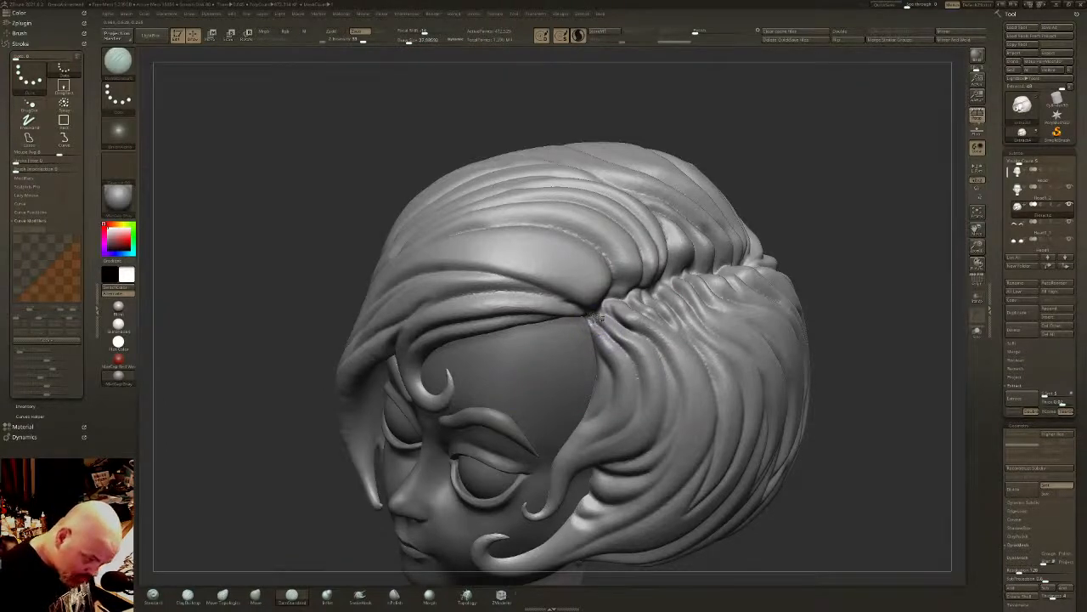
pyautogui.moveTo(610, 340)
pyautogui.keyDown('shift'); pyautogui.mouseDown(button='right')
pyautogui.moveTo(613, 319)
pyautogui.moveTo(620, 351)
pyautogui.moveTo(608, 290)
pyautogui.mouseUp(button='right'); pyautogui.keyUp('shift')
pyautogui.moveTo(608, 290); pyautogui.dragTo(543, 303, button='right')
pyautogui.keyDown('ctrl'); pyautogui.moveTo(639, 392); pyautogui.dragTo(641, 366, button='right'); pyautogui.keyUp('ctrl')
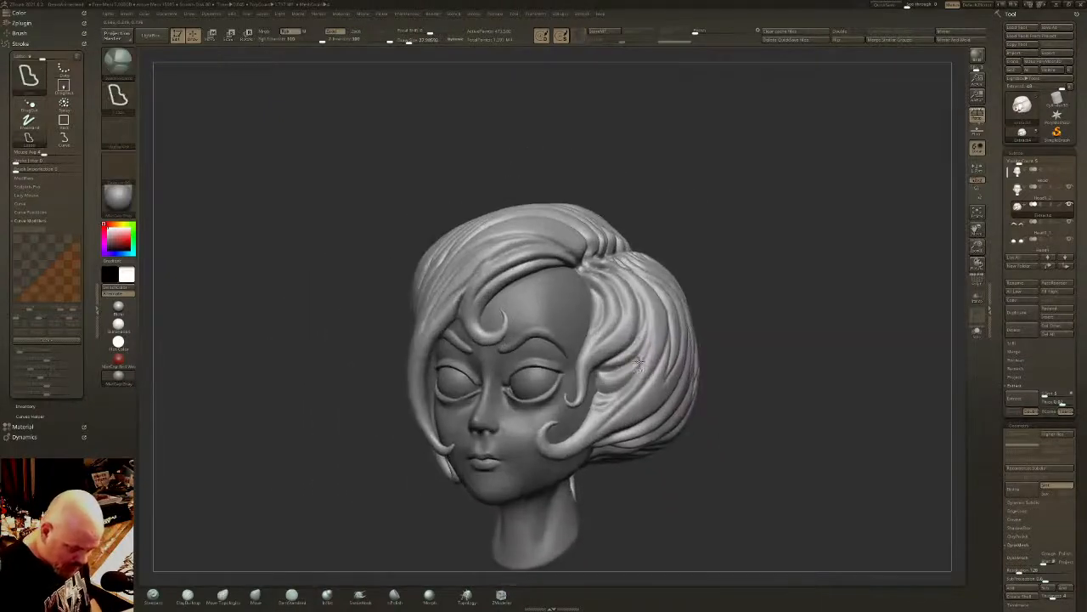
# - Pull a small curled lock out of the hair edge onto the forehead just below the part with the SnakeHook brush
pyautogui.click(366, 597)
pyautogui.moveTo(584, 282); pyautogui.dragTo(586, 303, button='right')
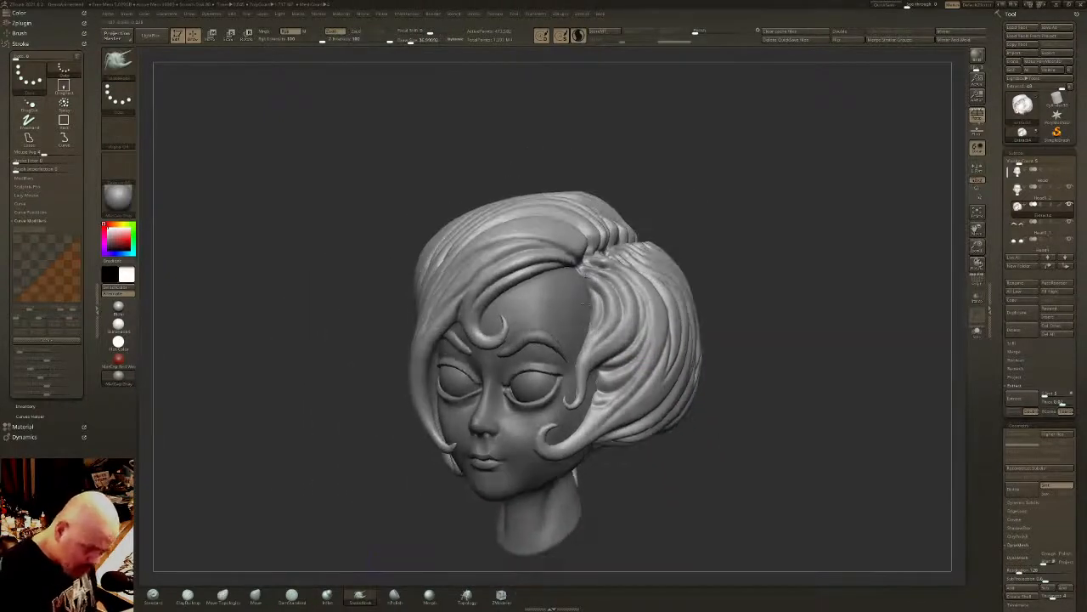
pyautogui.moveTo(582, 276); pyautogui.dragTo(594, 294)
pyautogui.hotkey('ctrl', 'z')
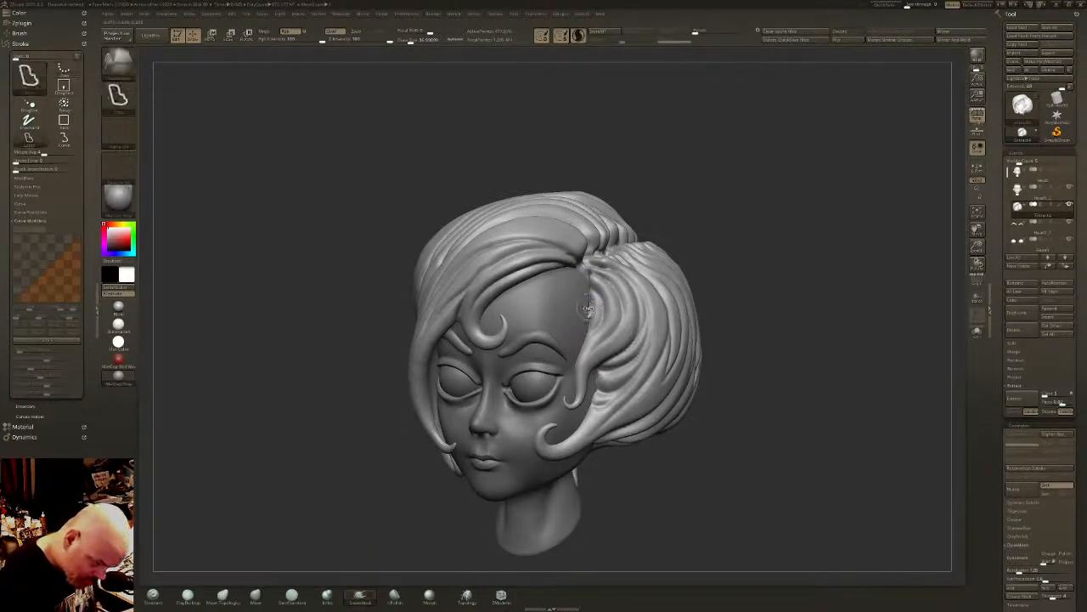
pyautogui.hotkey('ctrl', 'z')
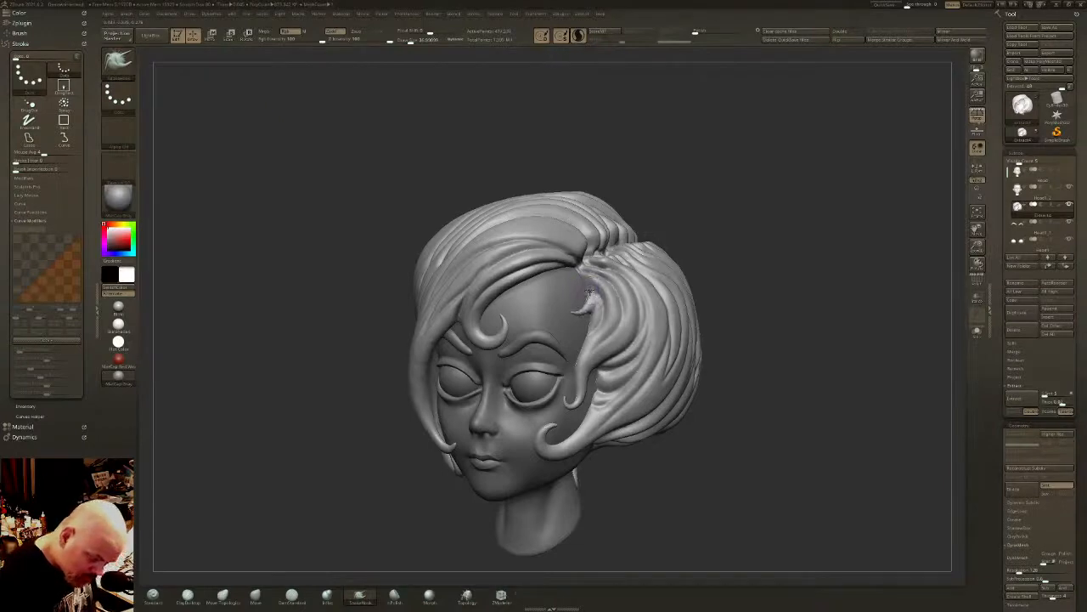
pyautogui.press('shift')
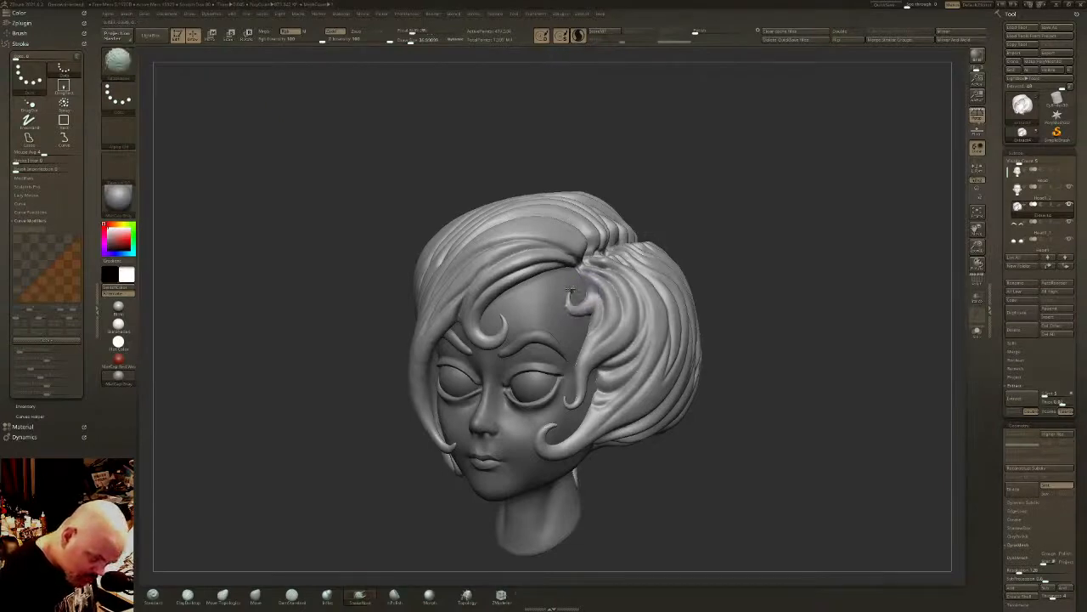
pyautogui.moveTo(579, 308); pyautogui.dragTo(633, 333, button='right')
pyautogui.keyDown('shift'); pyautogui.moveTo(632, 330); pyautogui.dragTo(633, 345); pyautogui.keyUp('shift')
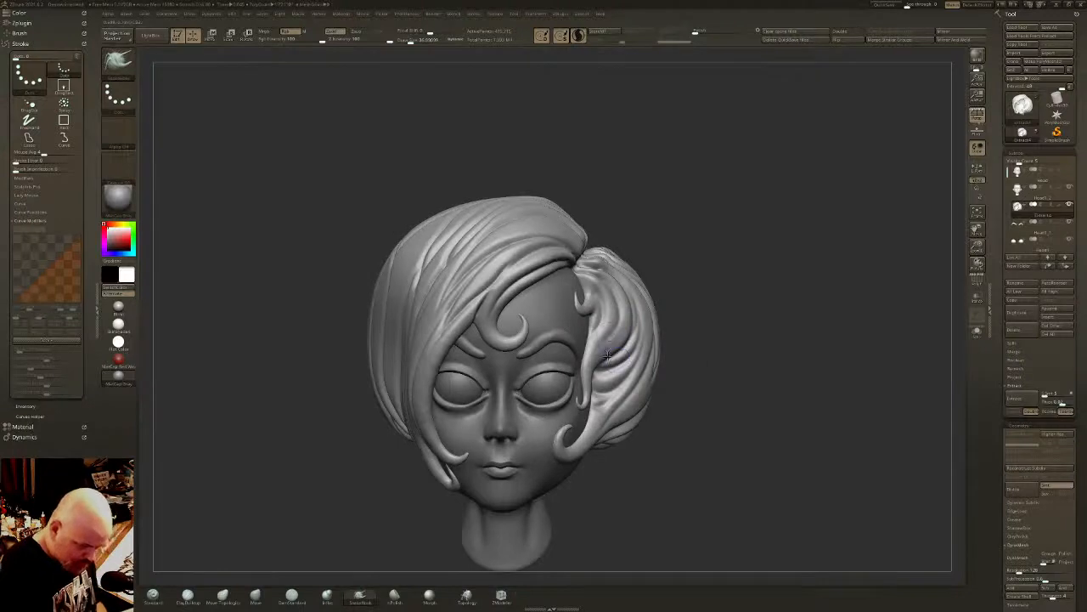
pyautogui.moveTo(613, 361)
pyautogui.mouseDown(button='right')
pyautogui.moveTo(595, 343)
pyautogui.moveTo(692, 343)
pyautogui.moveTo(635, 362)
pyautogui.moveTo(663, 367)
pyautogui.mouseUp(button='right')
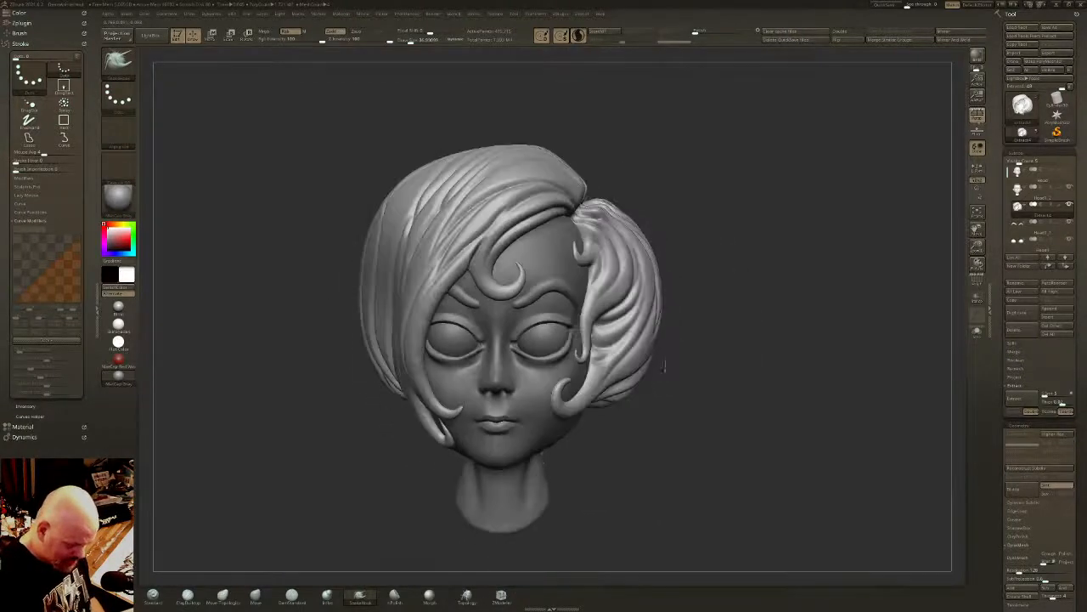
# - Select the Head1_2 subtool and isolate it from the hair and brows with its polyframe displayed
pyautogui.click(1055, 197)
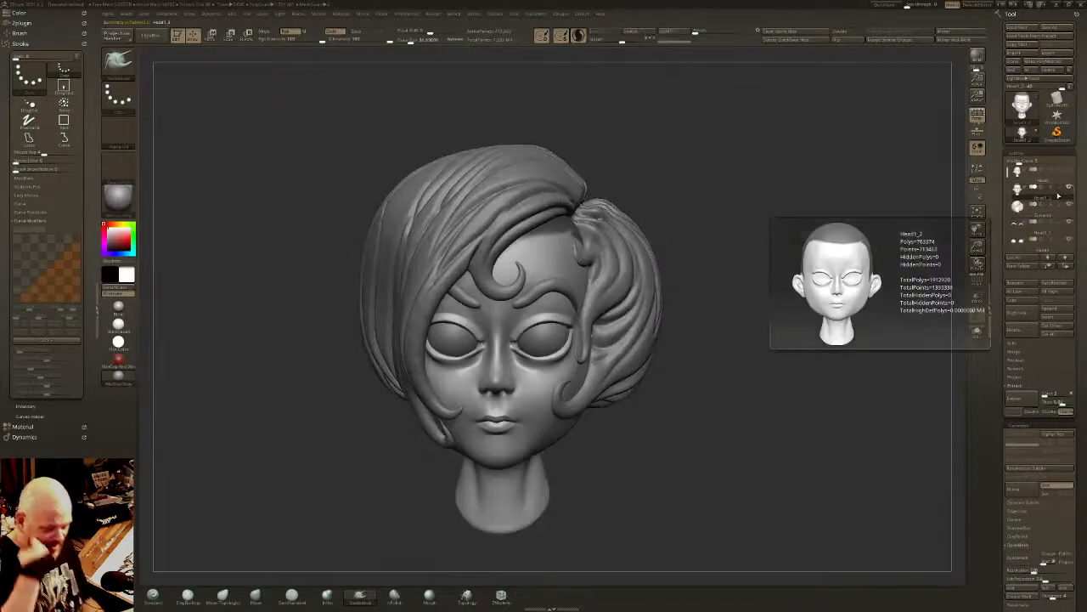
pyautogui.hotkey('ctrl', 'h')
pyautogui.keyDown('alt'); pyautogui.moveTo(716, 377); pyautogui.dragTo(913, 302, button='right'); pyautogui.keyUp('alt')
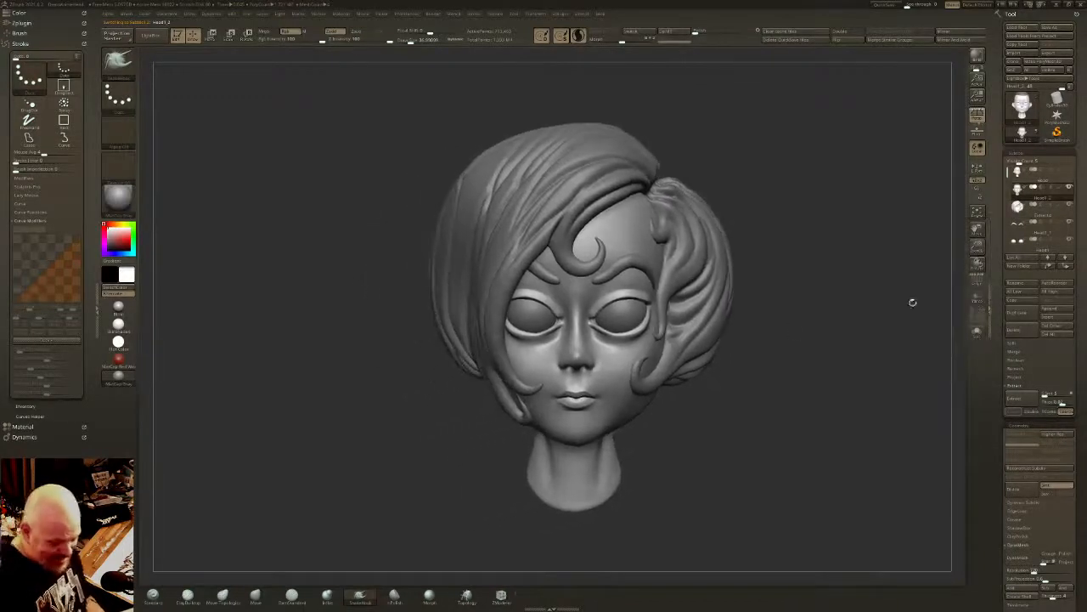
pyautogui.click(976, 332)
pyautogui.click(977, 280)
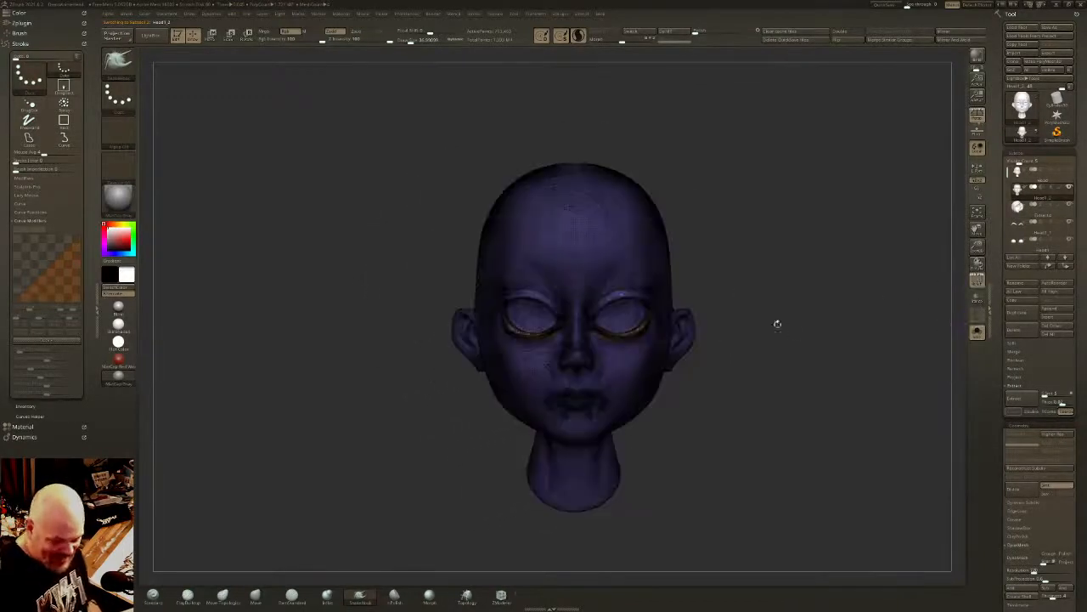
pyautogui.moveTo(652, 261)
pyautogui.keyDown('ctrl'); pyautogui.mouseDown(button='right')
pyautogui.moveTo(660, 315)
pyautogui.moveTo(680, 262)
pyautogui.moveTo(680, 333)
pyautogui.mouseUp(button='right'); pyautogui.keyUp('ctrl')
# - Set the selection brush to SelectLasso and isolate the upper eyelid and eye socket area of the head mesh
pyautogui.click(120, 64)
pyautogui.click(193, 64)
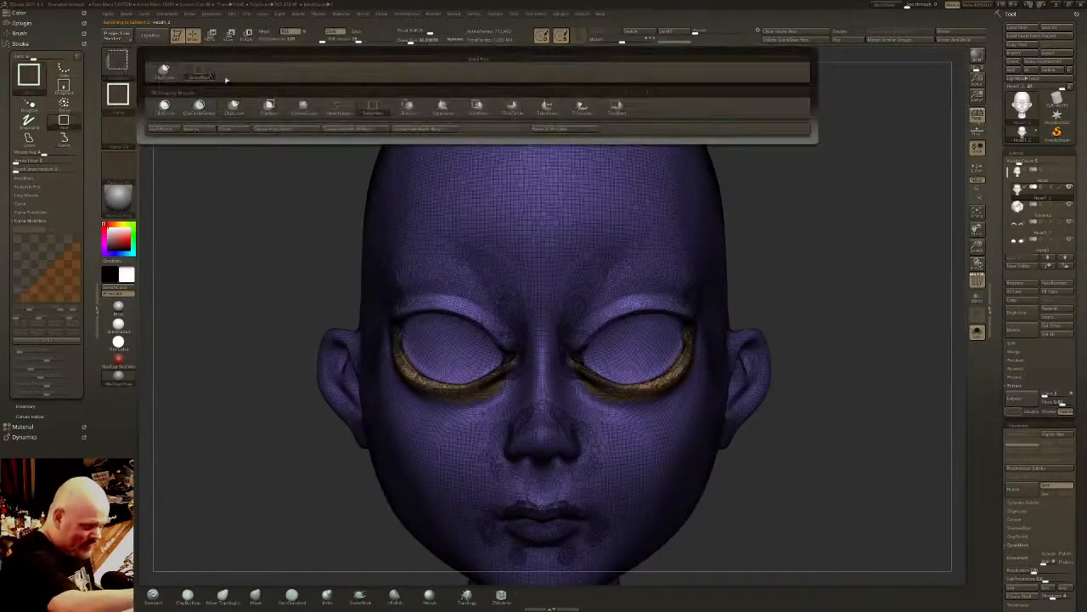
pyautogui.click(119, 61)
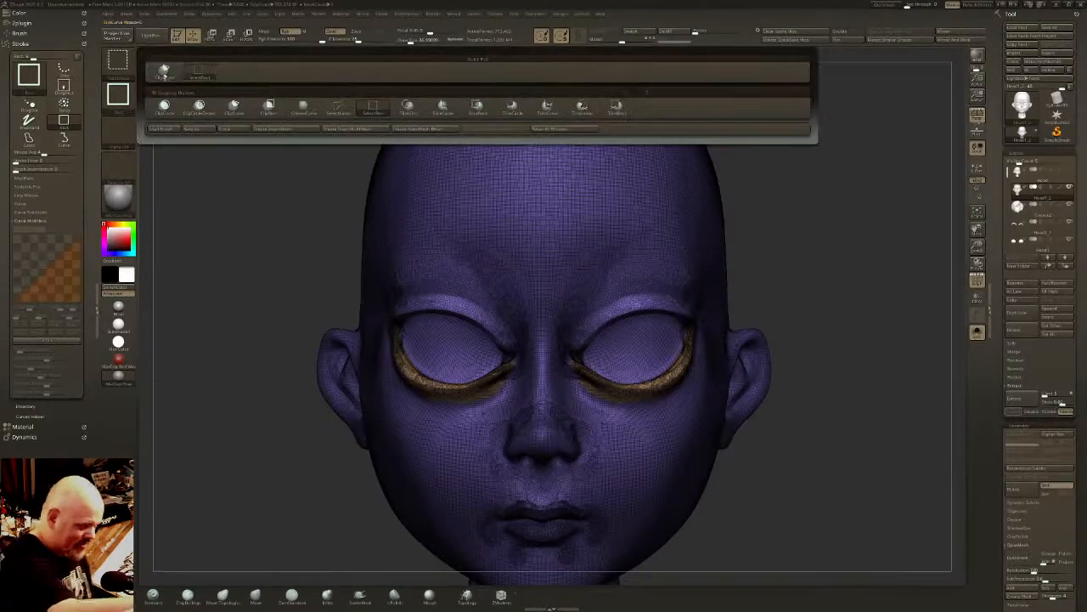
pyautogui.click(338, 108)
pyautogui.moveTo(544, 353); pyautogui.dragTo(623, 321, button='right')
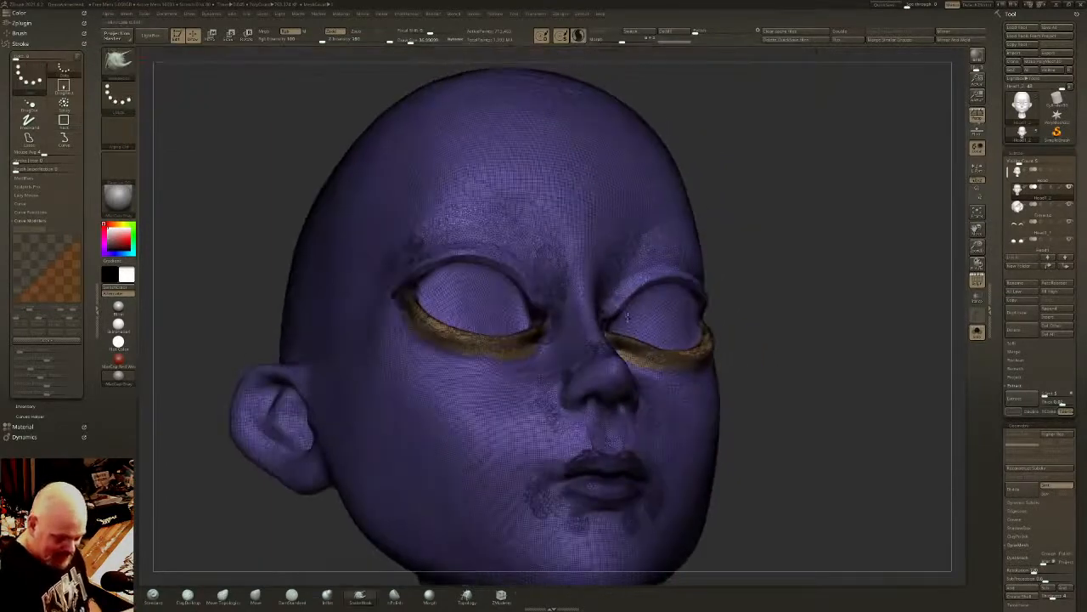
pyautogui.moveTo(599, 319)
pyautogui.keyDown('ctrl'); pyautogui.keyDown('shift'); pyautogui.mouseDown()
pyautogui.moveTo(716, 270)
pyautogui.moveTo(633, 325)
pyautogui.moveTo(605, 321)
pyautogui.moveTo(671, 262)
pyautogui.moveTo(724, 321)
pyautogui.mouseUp(); pyautogui.keyUp('shift'); pyautogui.keyUp('ctrl')
pyautogui.keyDown('ctrl'); pyautogui.keyDown('shift'); pyautogui.click(807, 280); pyautogui.keyUp('shift'); pyautogui.keyUp('ctrl')
pyautogui.moveTo(757, 288)
pyautogui.mouseDown(button='right')
pyautogui.moveTo(721, 287)
pyautogui.moveTo(786, 276)
pyautogui.moveTo(742, 265)
pyautogui.moveTo(735, 291)
pyautogui.moveTo(769, 274)
pyautogui.moveTo(763, 287)
pyautogui.mouseUp(button='right')
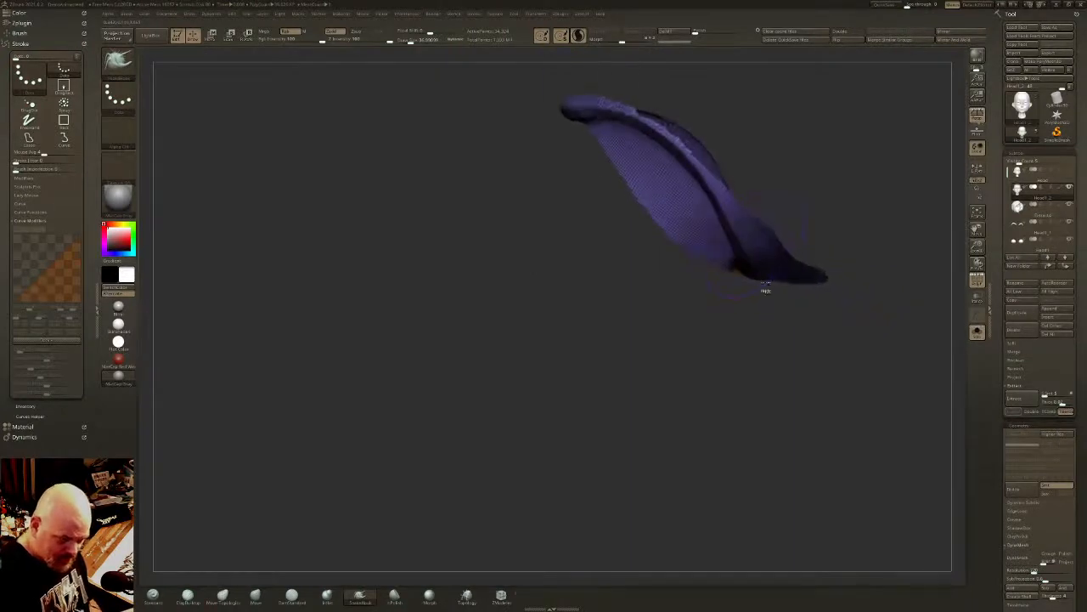
# - Hide the remaining socket and surrounding polygons so only the thin upper eyelid strips stay visible
pyautogui.moveTo(754, 270)
pyautogui.keyDown('ctrl'); pyautogui.keyDown('shift'); pyautogui.mouseDown()
pyautogui.moveTo(727, 209)
pyautogui.moveTo(662, 131)
pyautogui.moveTo(586, 104)
pyautogui.moveTo(500, 211)
pyautogui.moveTo(624, 403)
pyautogui.mouseUp(); pyautogui.keyUp('shift'); pyautogui.keyUp('ctrl')
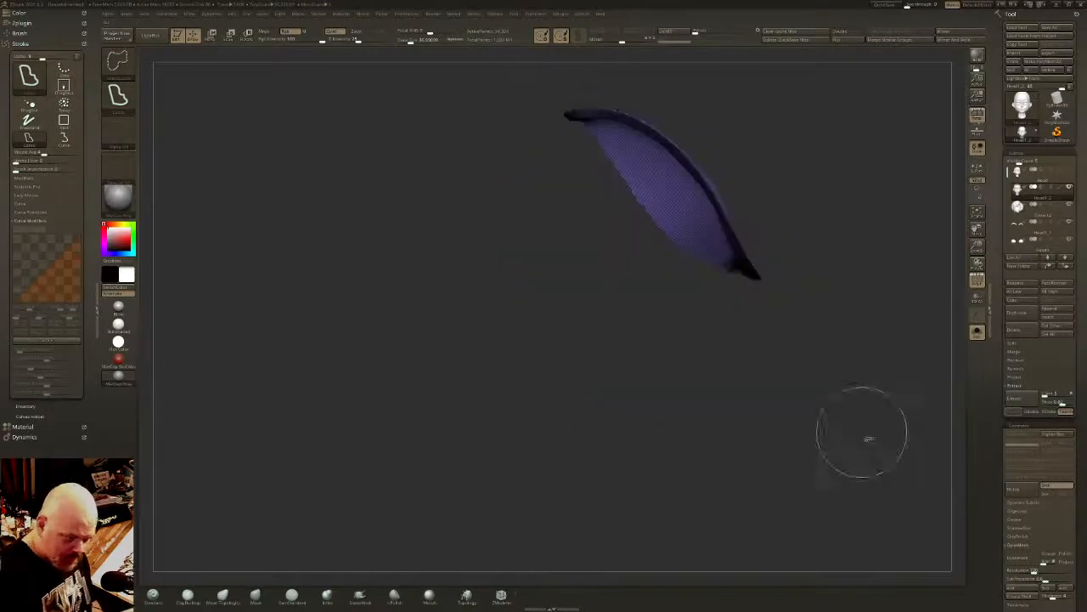
pyautogui.moveTo(864, 437)
pyautogui.mouseDown(button='right')
pyautogui.moveTo(837, 416)
pyautogui.moveTo(777, 224)
pyautogui.moveTo(747, 228)
pyautogui.mouseUp(button='right')
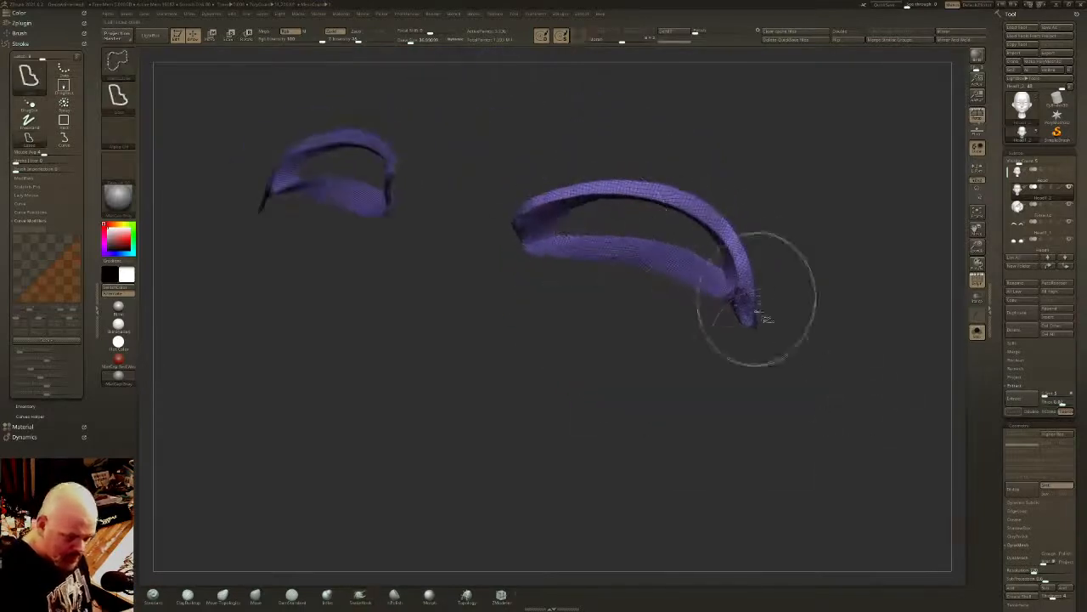
pyautogui.moveTo(762, 346)
pyautogui.keyDown('ctrl'); pyautogui.keyDown('shift'); pyautogui.mouseDown()
pyautogui.moveTo(691, 230)
pyautogui.moveTo(558, 207)
pyautogui.moveTo(579, 392)
pyautogui.mouseUp(); pyautogui.keyUp('shift'); pyautogui.keyUp('ctrl')
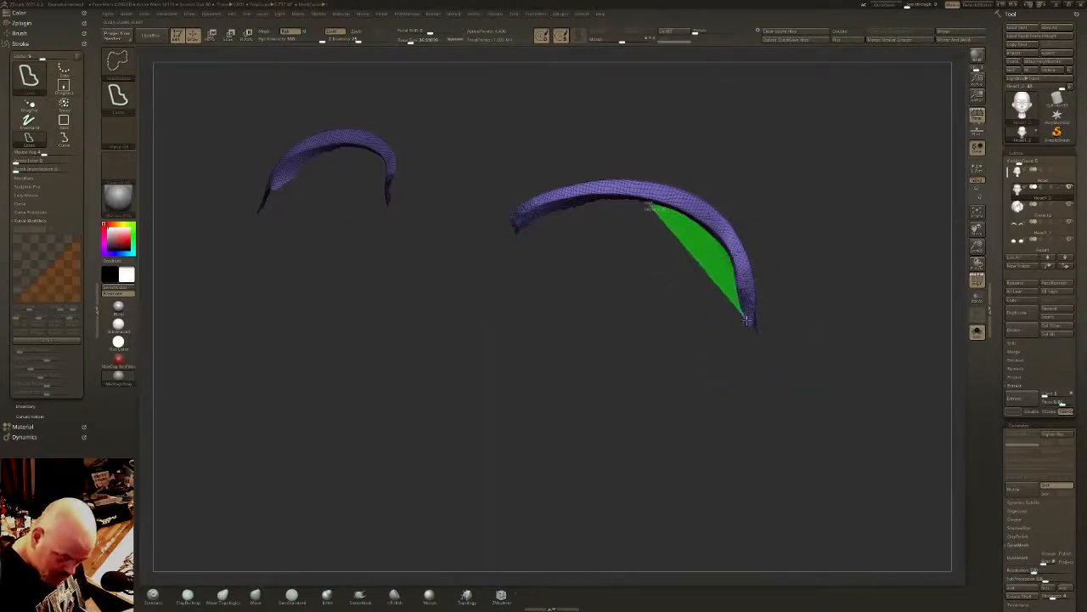
pyautogui.keyDown('ctrl'); pyautogui.keyDown('shift'); pyautogui.moveTo(746, 321); pyautogui.dragTo(755, 391); pyautogui.keyUp('shift'); pyautogui.keyUp('ctrl')
pyautogui.moveTo(723, 247)
pyautogui.keyDown('ctrl'); pyautogui.keyDown('shift'); pyautogui.mouseDown()
pyautogui.moveTo(739, 295)
pyautogui.moveTo(682, 210)
pyautogui.moveTo(633, 196)
pyautogui.moveTo(568, 199)
pyautogui.moveTo(522, 218)
pyautogui.moveTo(495, 196)
pyautogui.mouseUp(); pyautogui.keyUp('shift'); pyautogui.keyUp('ctrl')
pyautogui.moveTo(587, 396); pyautogui.dragTo(661, 374)
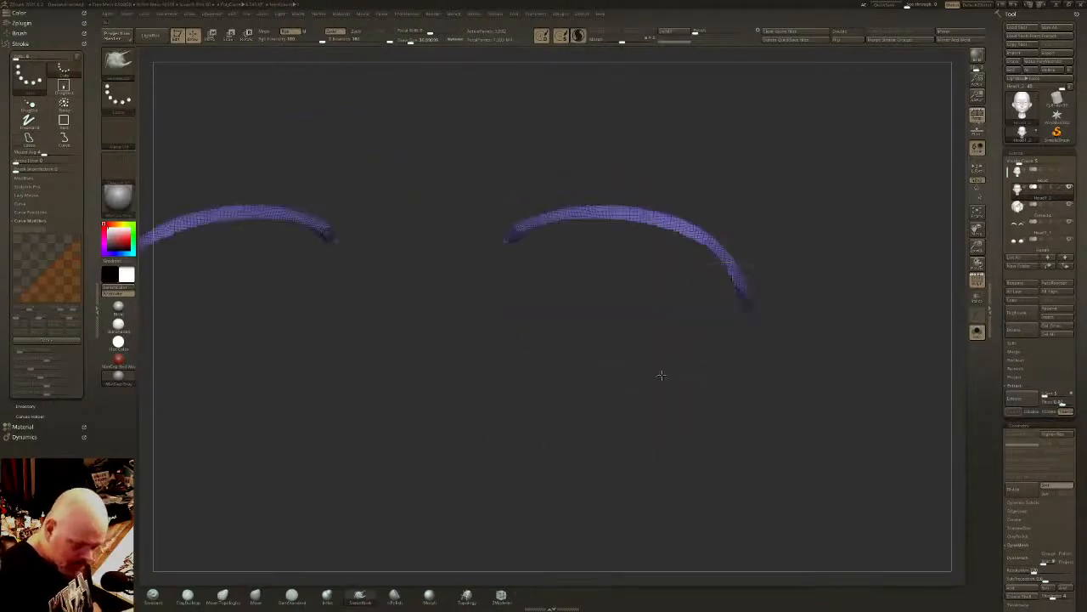
# - Assign the upper eyelid strips their own polygroup and bring the rest of the head mesh back into view
pyautogui.hotkey('ctrl', 'w')
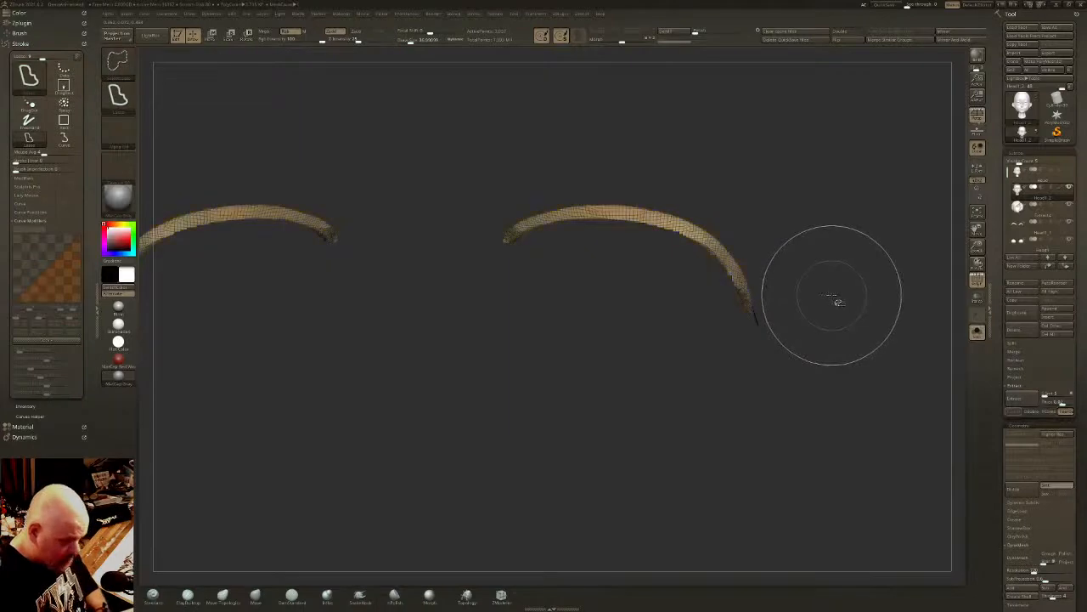
pyautogui.hotkey('ctrl', 'w')
pyautogui.hotkey('ctrl', 'w')
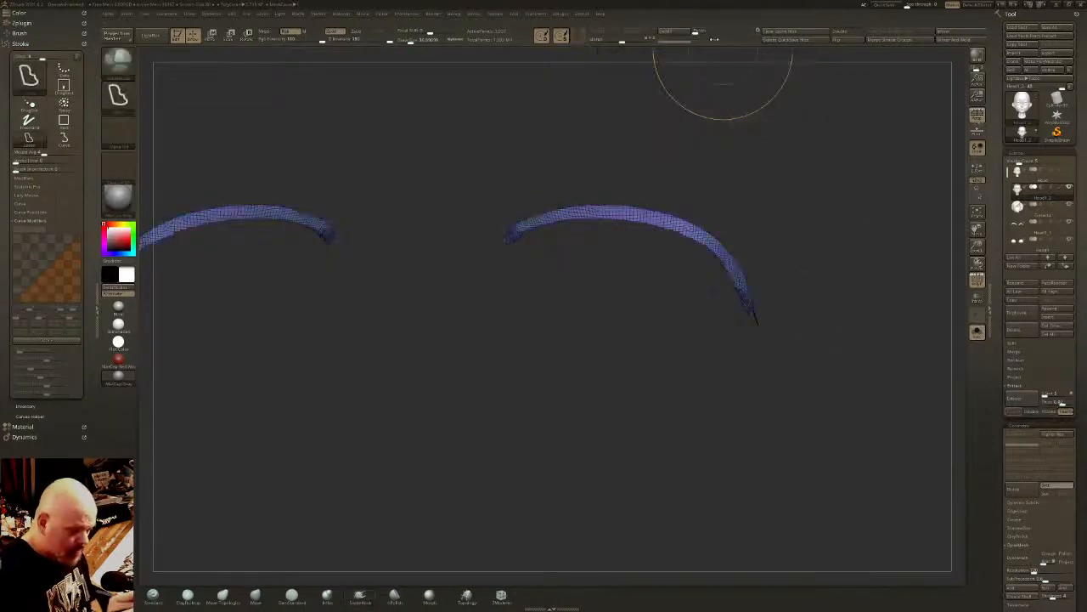
pyautogui.hotkey('ctrl', 'w')
pyautogui.keyDown('ctrl'); pyautogui.click(807, 273); pyautogui.keyUp('ctrl')
pyautogui.keyDown('ctrl'); pyautogui.keyDown('shift'); pyautogui.click(811, 278); pyautogui.keyUp('shift'); pyautogui.keyUp('ctrl')
pyautogui.keyDown('alt'); pyautogui.moveTo(776, 280); pyautogui.dragTo(510, 225); pyautogui.keyUp('alt')
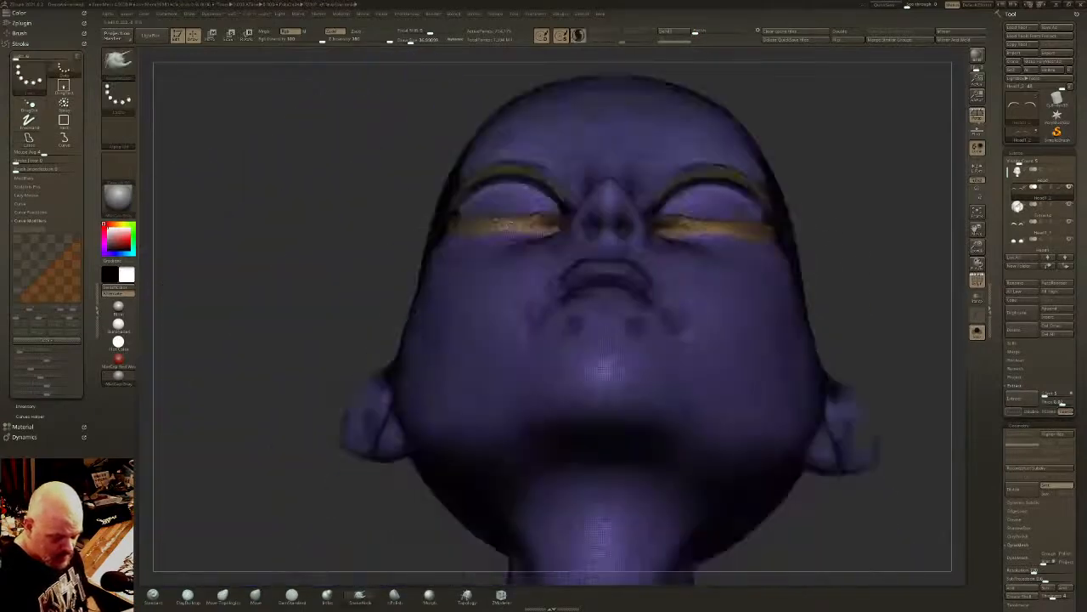
# - Show the whole model without polyframe and extract the upper eyelid strips as a separate subtool with an adjusted thickness
pyautogui.moveTo(836, 229); pyautogui.dragTo(794, 410)
pyautogui.hotkey('shift', 'f')
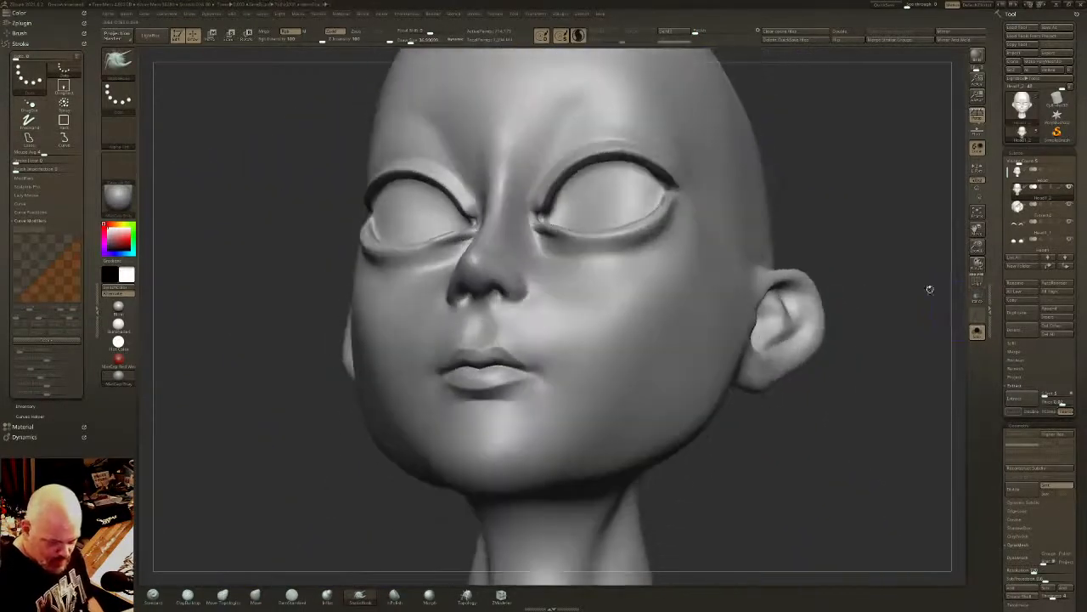
pyautogui.click(977, 332)
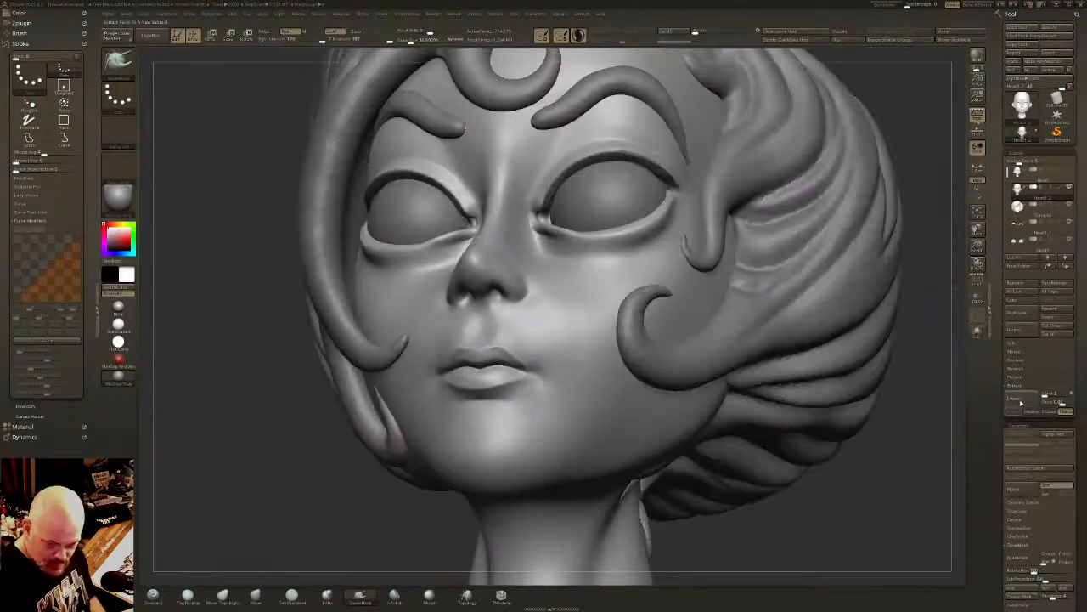
pyautogui.click(1021, 403)
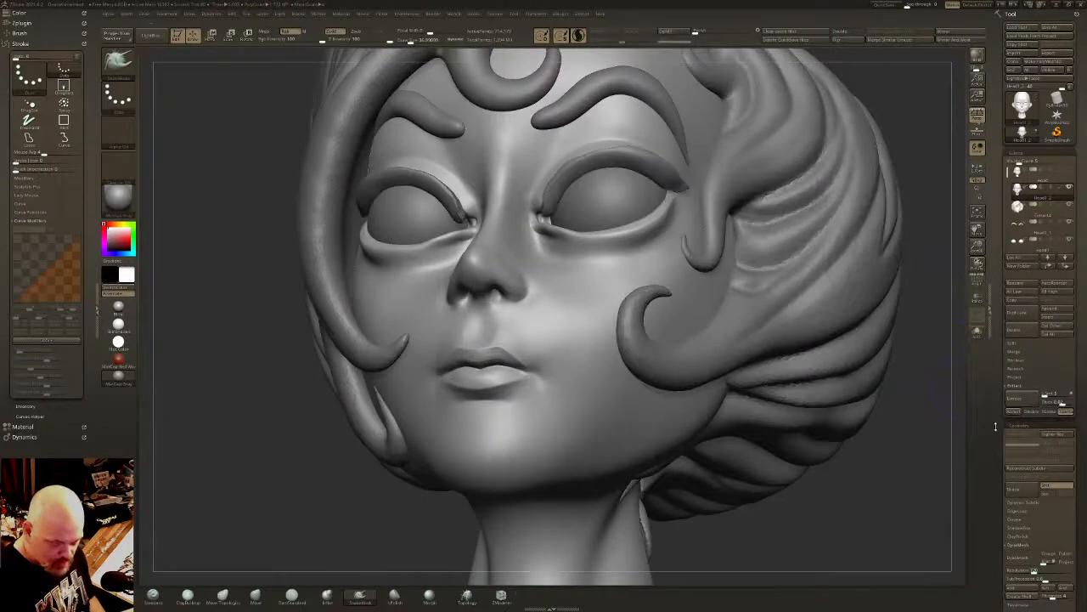
pyautogui.click(1057, 403)
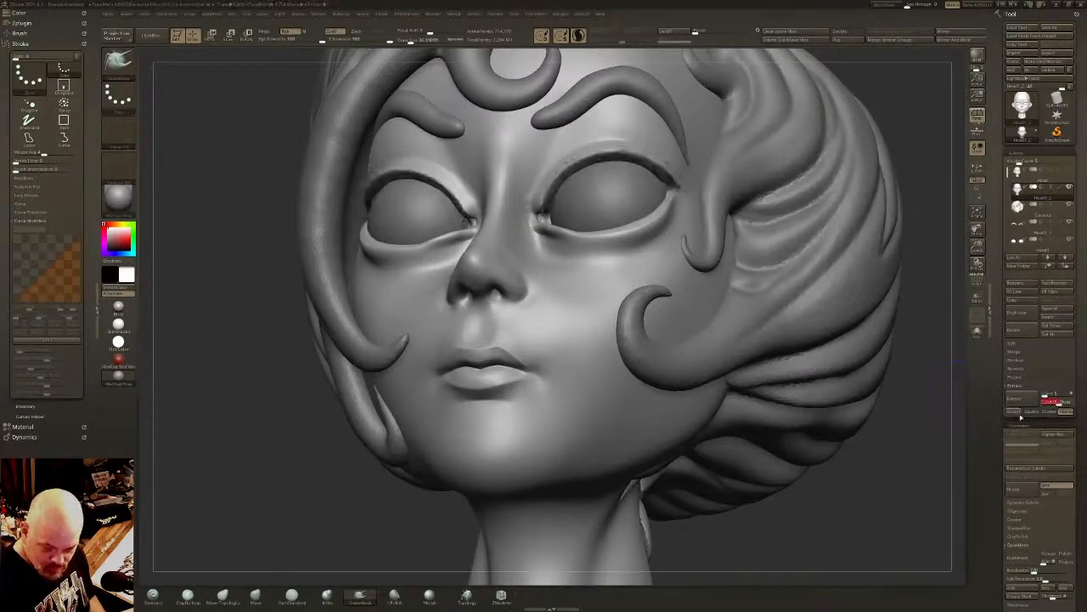
pyautogui.click(1015, 412)
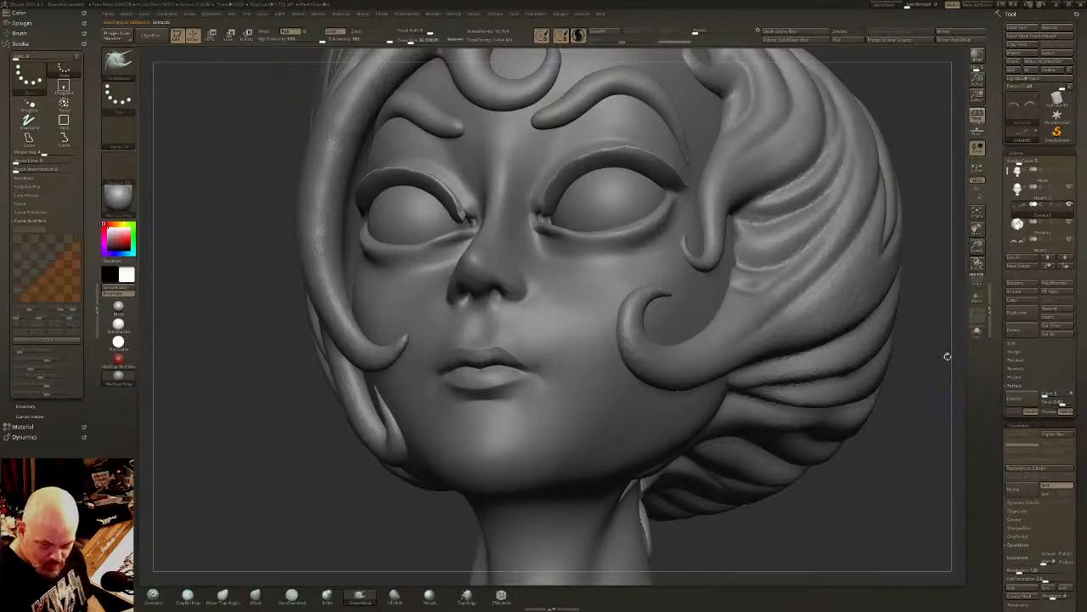
# - Polish the extracted upper eyelid strips into smooth, rounded bands
pyautogui.moveTo(696, 32); pyautogui.dragTo(712, 32)
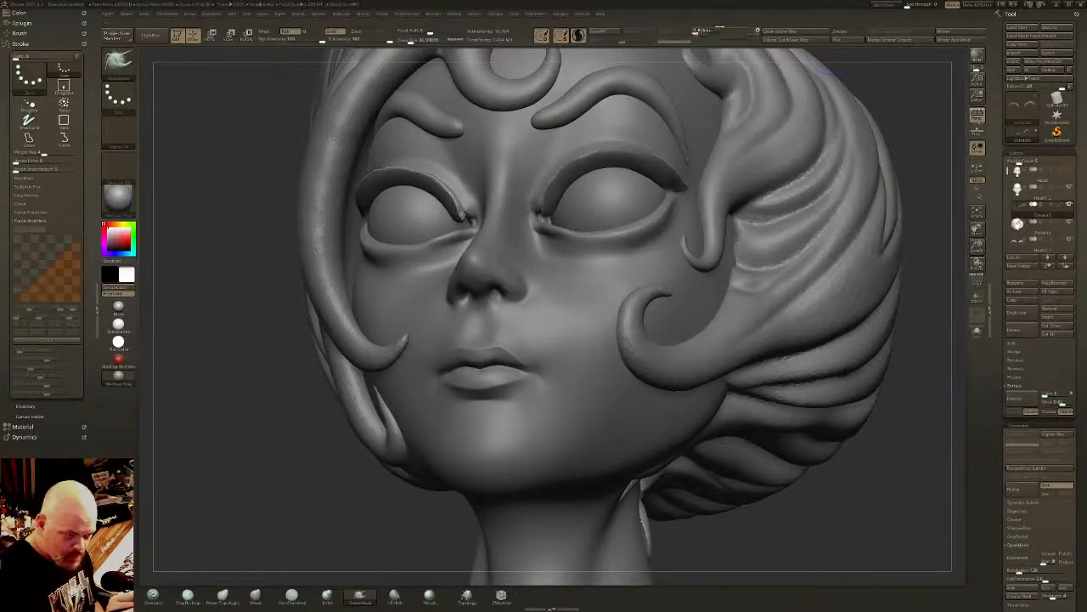
pyautogui.keyDown('ctrl'); pyautogui.moveTo(927, 247); pyautogui.dragTo(879, 214); pyautogui.keyUp('ctrl')
pyautogui.moveTo(697, 31); pyautogui.dragTo(719, 25)
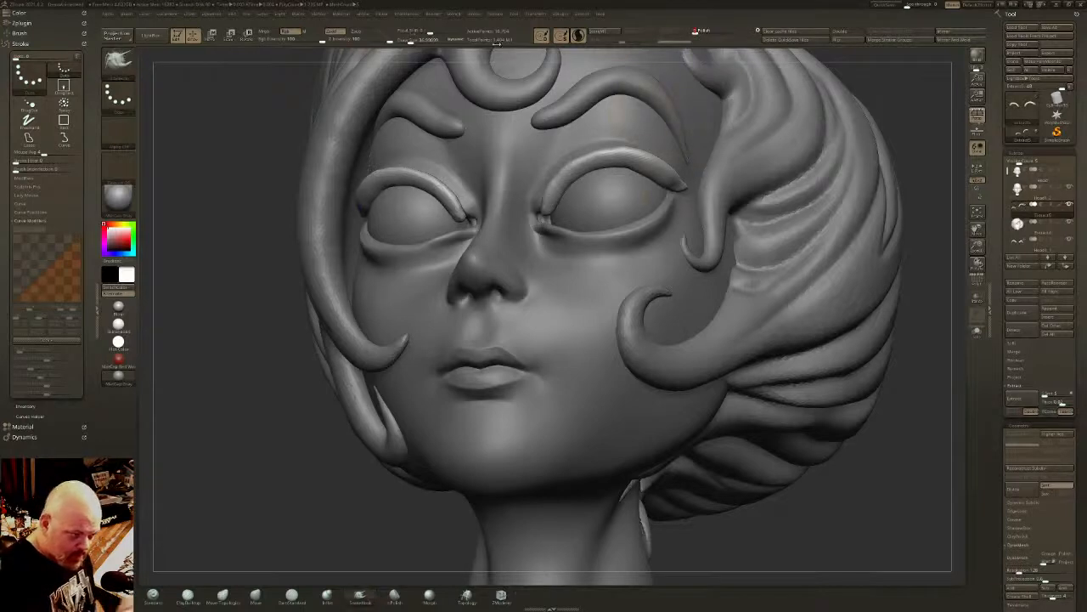
# - Smooth and refine the extracted bands along both upper lids toward the inner eye corners, adjusting the brush size
pyautogui.moveTo(462, 180)
pyautogui.keyDown('shift'); pyautogui.mouseDown()
pyautogui.moveTo(454, 198)
pyautogui.moveTo(441, 187)
pyautogui.moveTo(362, 198)
pyautogui.moveTo(371, 178)
pyautogui.mouseUp(); pyautogui.keyUp('shift')
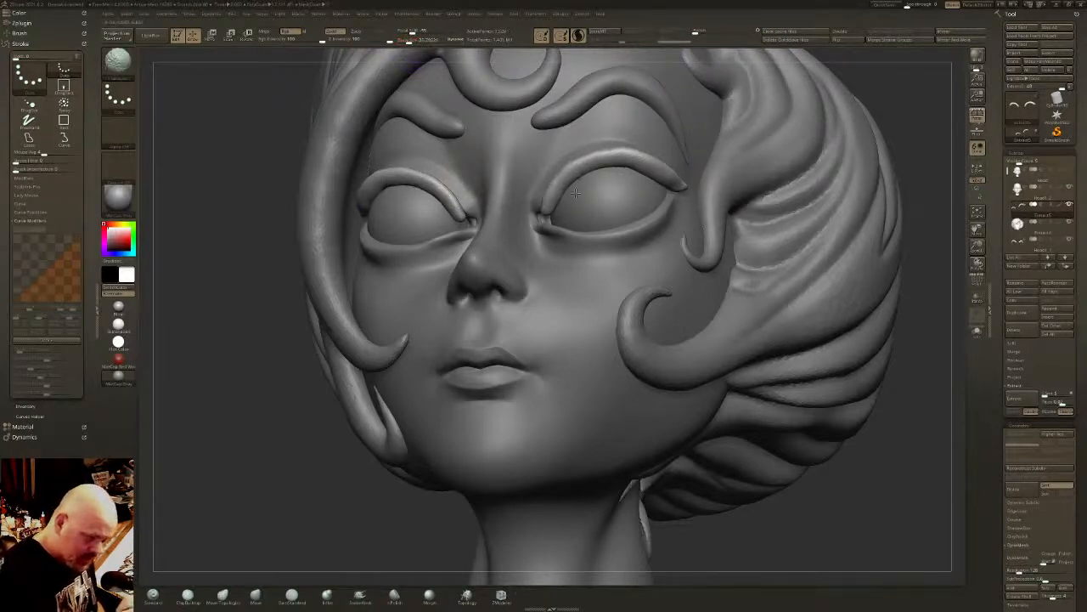
pyautogui.keyDown('shift'); pyautogui.moveTo(559, 190); pyautogui.dragTo(602, 154); pyautogui.keyUp('shift')
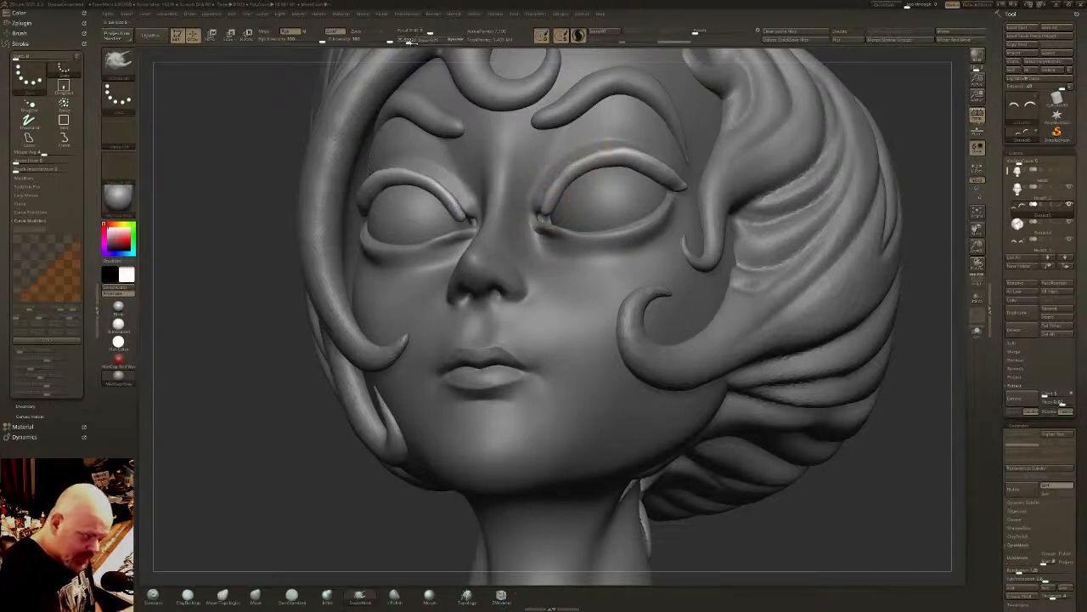
pyautogui.moveTo(412, 41); pyautogui.dragTo(406, 41)
pyautogui.moveTo(570, 167)
pyautogui.keyDown('shift'); pyautogui.mouseDown()
pyautogui.moveTo(545, 201)
pyautogui.moveTo(632, 156)
pyautogui.mouseUp(); pyautogui.keyUp('shift')
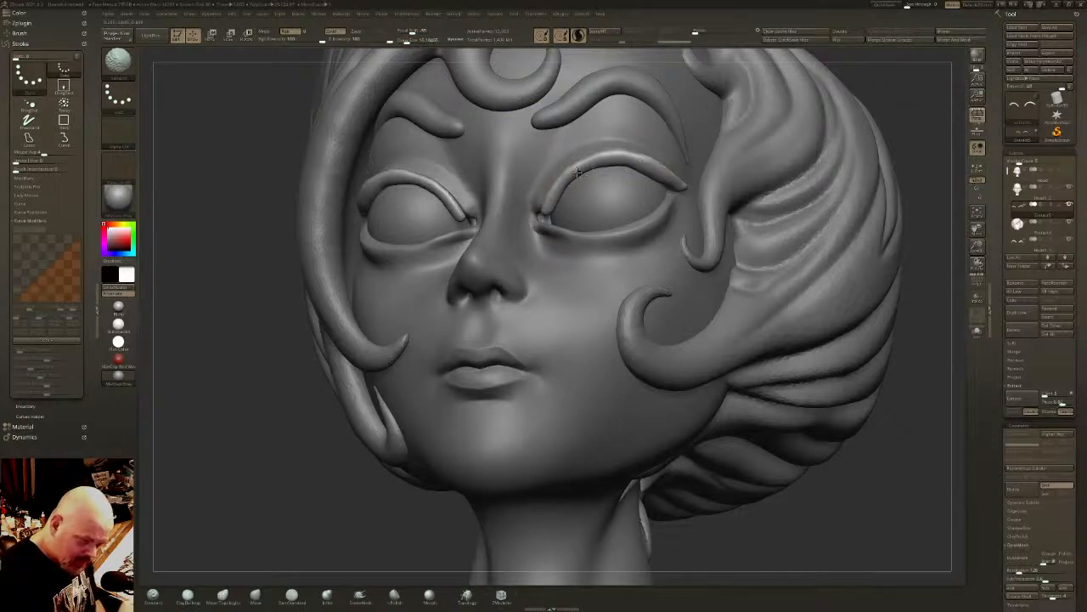
pyautogui.moveTo(556, 204); pyautogui.dragTo(705, 209, button='right')
pyautogui.keyDown('shift'); pyautogui.moveTo(556, 200); pyautogui.dragTo(548, 208); pyautogui.keyUp('shift')
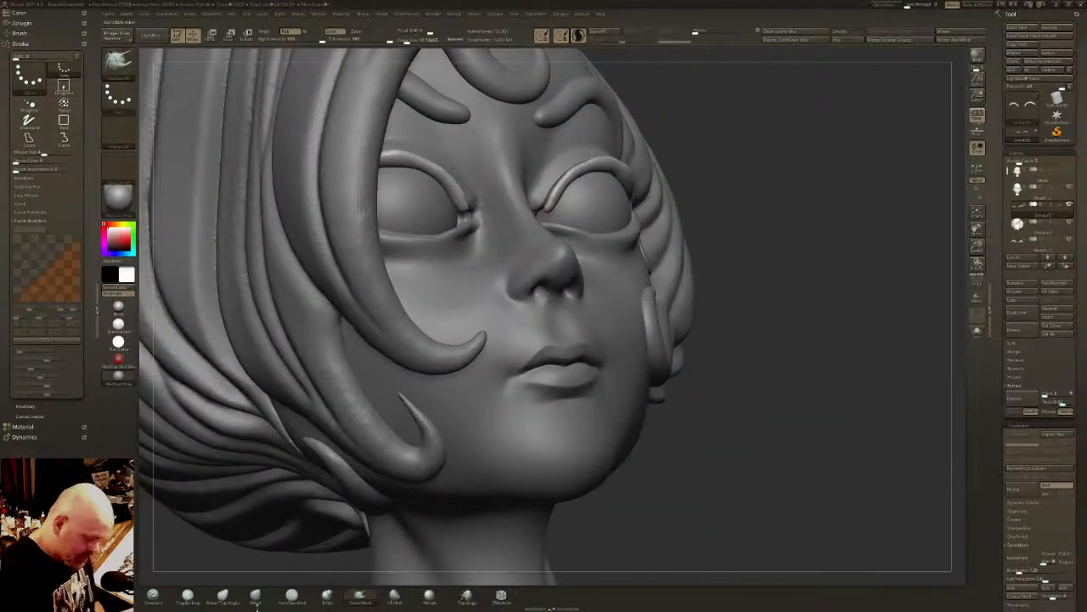
# - Fit the inner ends of the upper eyelid bands into the eye corners beside the nose with the Move brush
pyautogui.click(256, 603)
pyautogui.moveTo(544, 183); pyautogui.dragTo(553, 223, button='right')
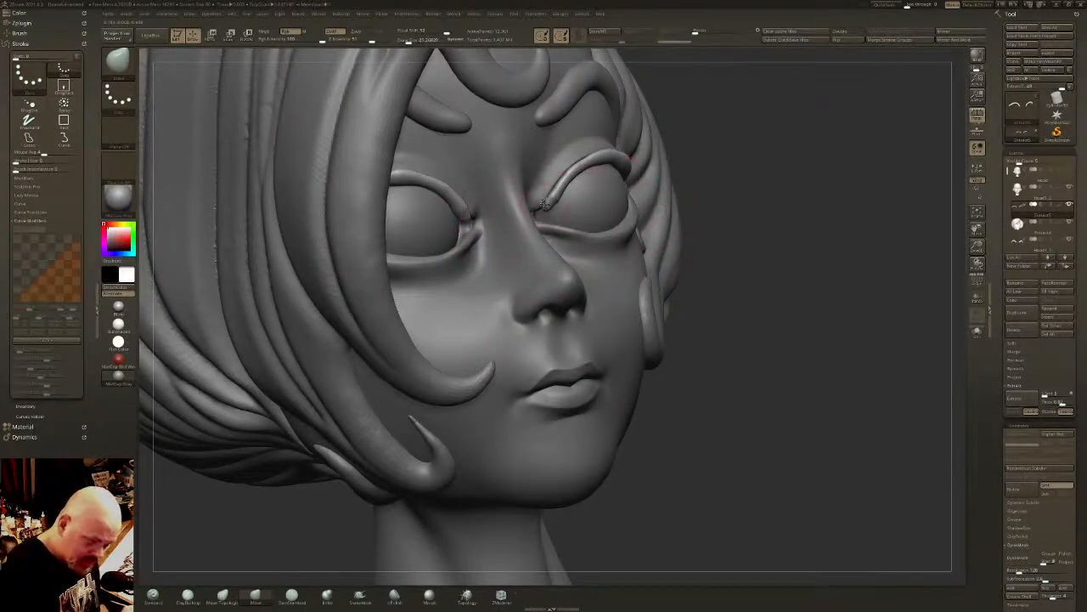
pyautogui.moveTo(544, 204); pyautogui.dragTo(551, 202, button='right')
pyautogui.keyDown('shift'); pyautogui.moveTo(544, 208); pyautogui.dragTo(552, 201); pyautogui.keyUp('shift')
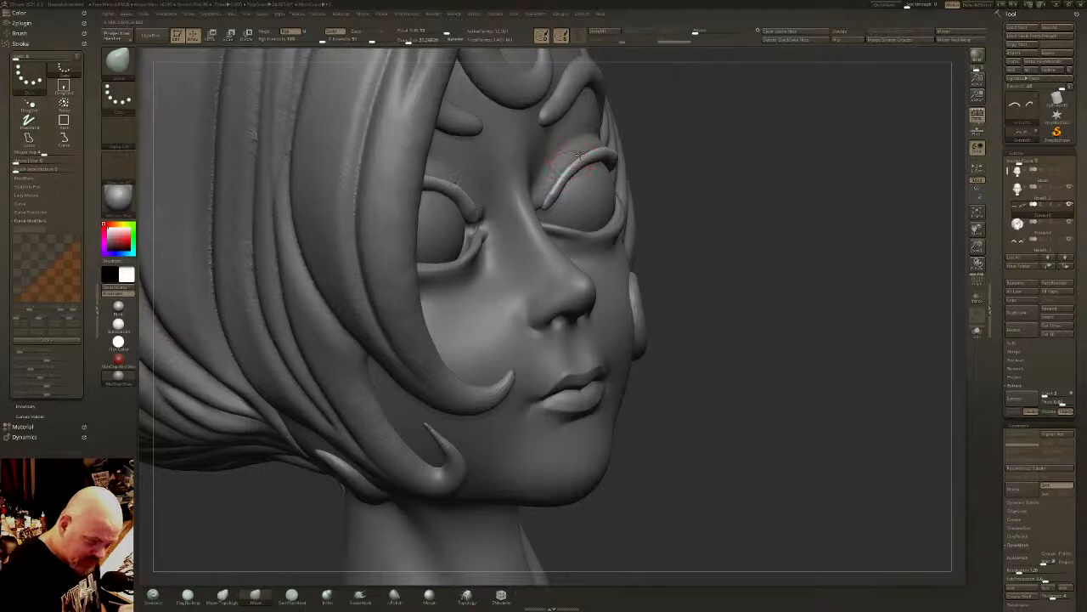
pyautogui.press('[')
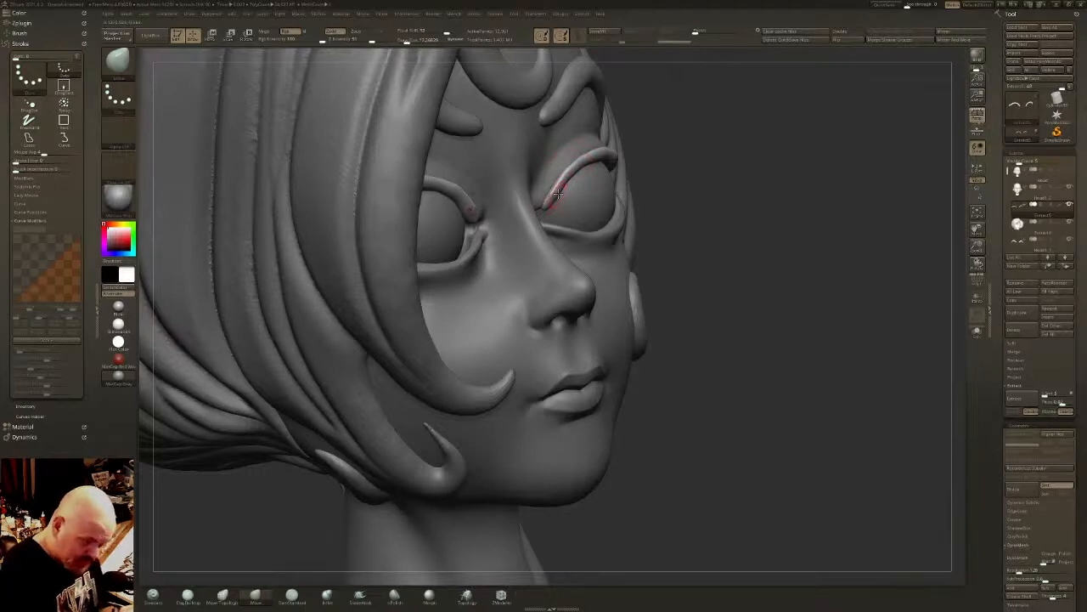
pyautogui.keyDown('shift'); pyautogui.moveTo(565, 182); pyautogui.dragTo(548, 205); pyautogui.keyUp('shift')
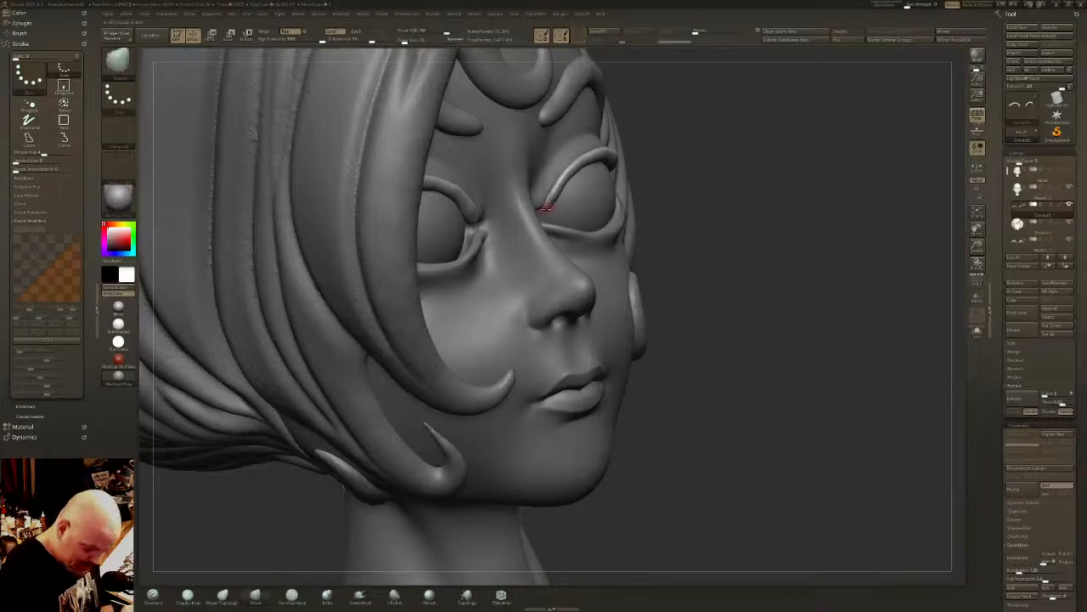
# - Smooth the upper eyelid bands and reshape their outer ends into tapered tips at the outer eye corners with the Move brush
pyautogui.moveTo(553, 195); pyautogui.dragTo(446, 189, button='right')
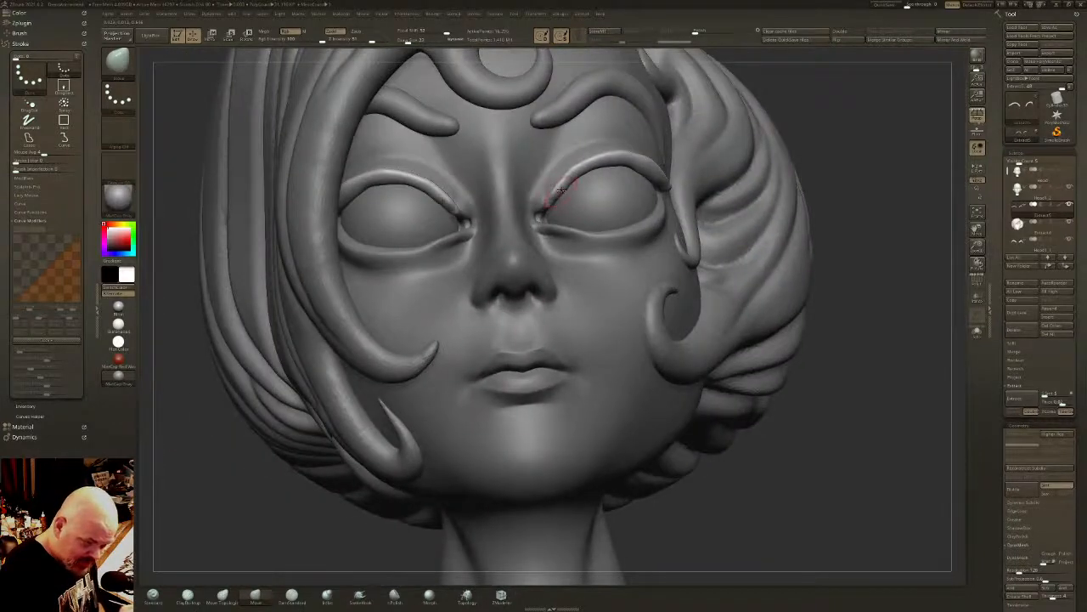
pyautogui.keyDown('shift'); pyautogui.moveTo(562, 190); pyautogui.dragTo(569, 177); pyautogui.keyUp('shift')
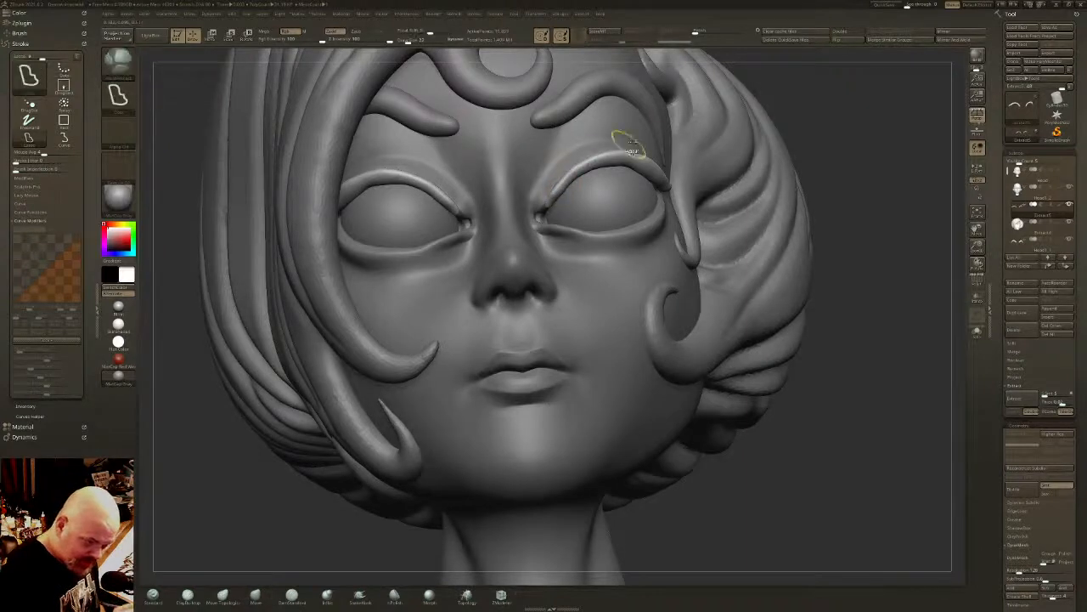
pyautogui.moveTo(638, 145)
pyautogui.mouseDown(button='right')
pyautogui.moveTo(656, 167)
pyautogui.moveTo(618, 157)
pyautogui.mouseUp(button='right')
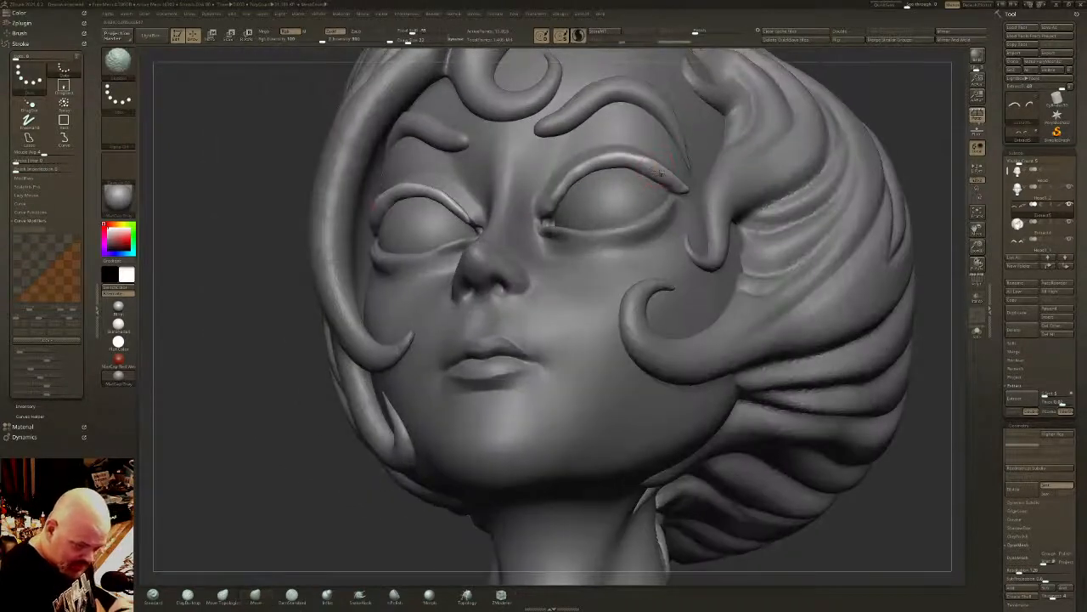
pyautogui.keyDown('shift'); pyautogui.moveTo(661, 173); pyautogui.dragTo(678, 186); pyautogui.keyUp('shift')
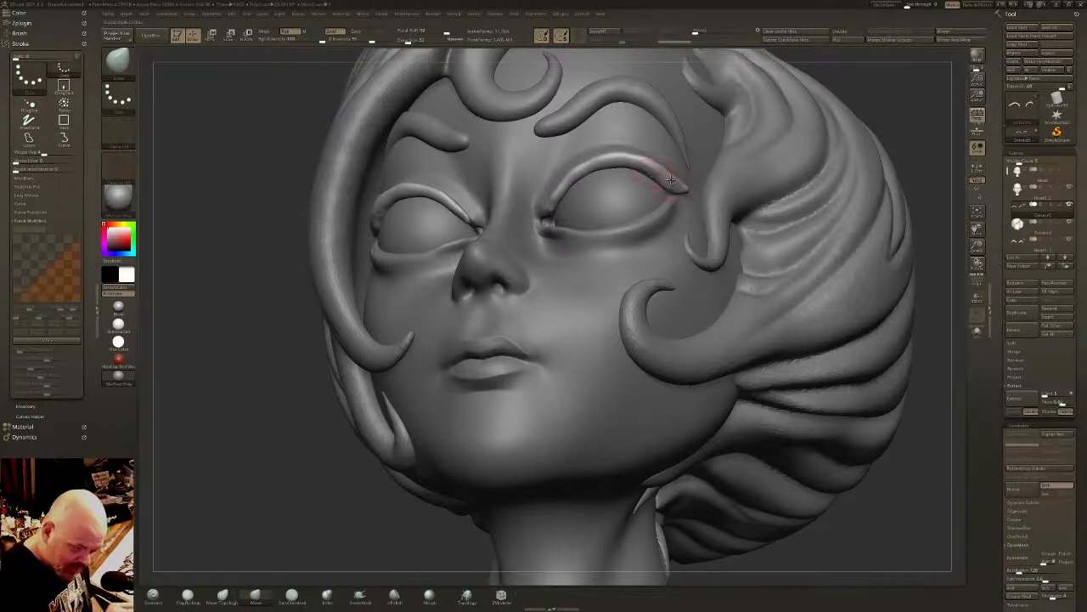
pyautogui.keyDown('shift'); pyautogui.moveTo(670, 179); pyautogui.dragTo(677, 179); pyautogui.keyUp('shift')
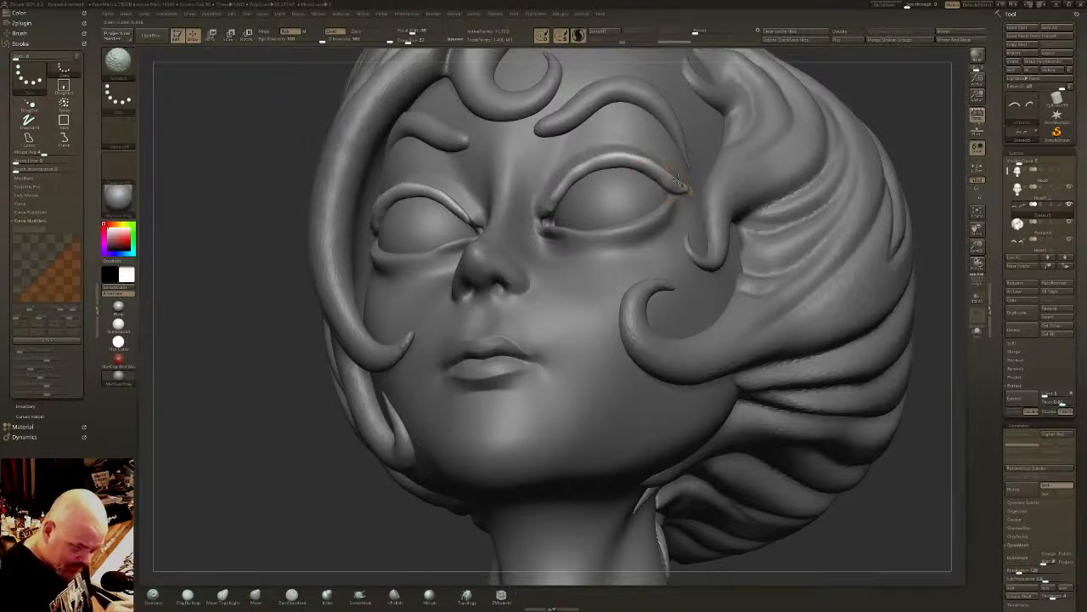
pyautogui.keyDown('shift'); pyautogui.moveTo(675, 186); pyautogui.dragTo(682, 180, button='right'); pyautogui.keyUp('shift')
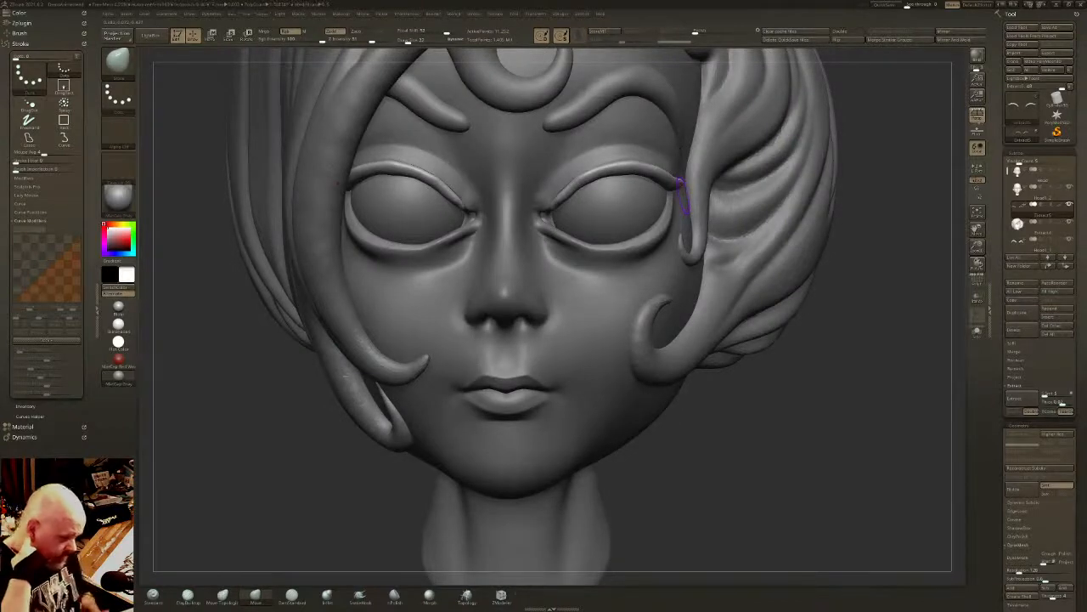
# - Isolate the upper eyelid bands and pull small pointed lashes from their outer ends with the SnakeHook brush, undoing unwanted strokes
pyautogui.click(974, 329)
pyautogui.keyDown('alt'); pyautogui.moveTo(643, 287); pyautogui.dragTo(635, 376, button='right'); pyautogui.keyUp('alt')
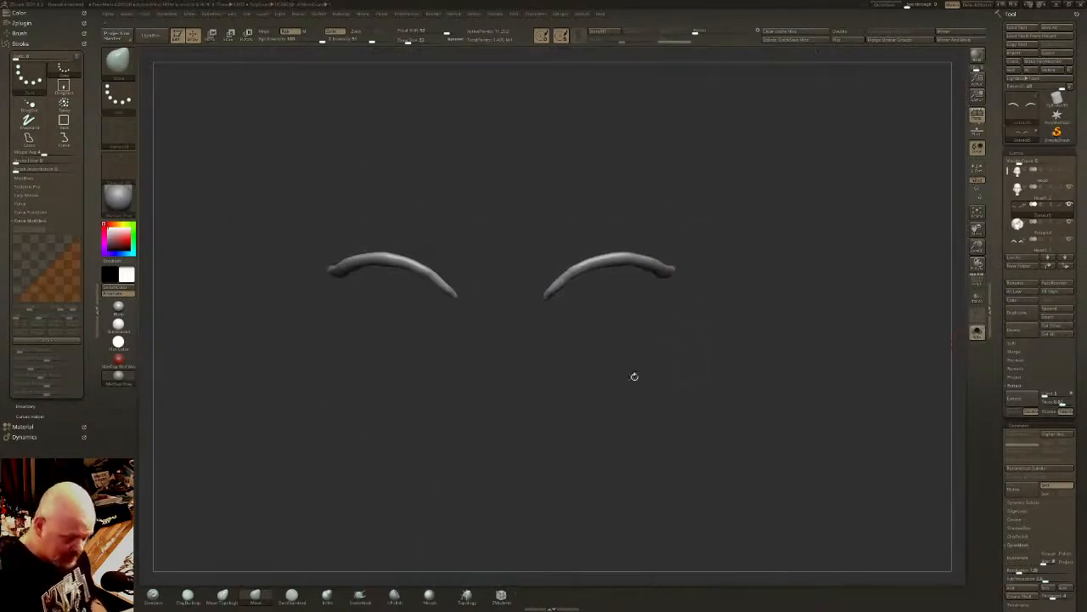
pyautogui.click(359, 595)
pyautogui.moveTo(671, 270)
pyautogui.mouseDown()
pyautogui.moveTo(694, 260)
pyautogui.moveTo(691, 228)
pyautogui.moveTo(672, 266)
pyautogui.mouseUp()
pyautogui.moveTo(670, 262); pyautogui.dragTo(691, 249)
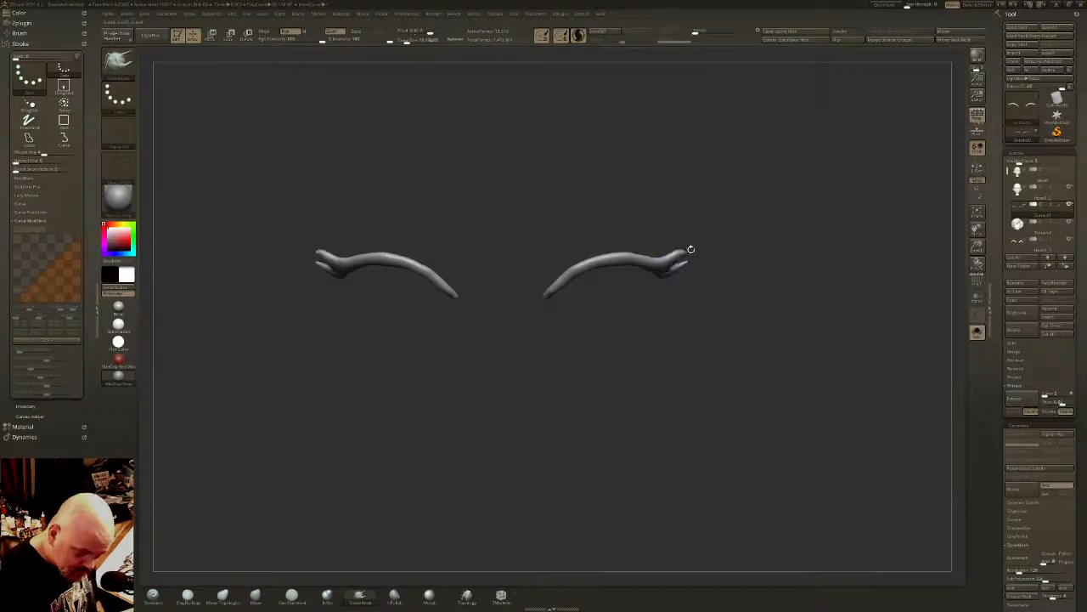
pyautogui.moveTo(695, 253)
pyautogui.mouseDown(button='right')
pyautogui.moveTo(684, 264)
pyautogui.moveTo(689, 256)
pyautogui.mouseUp(button='right')
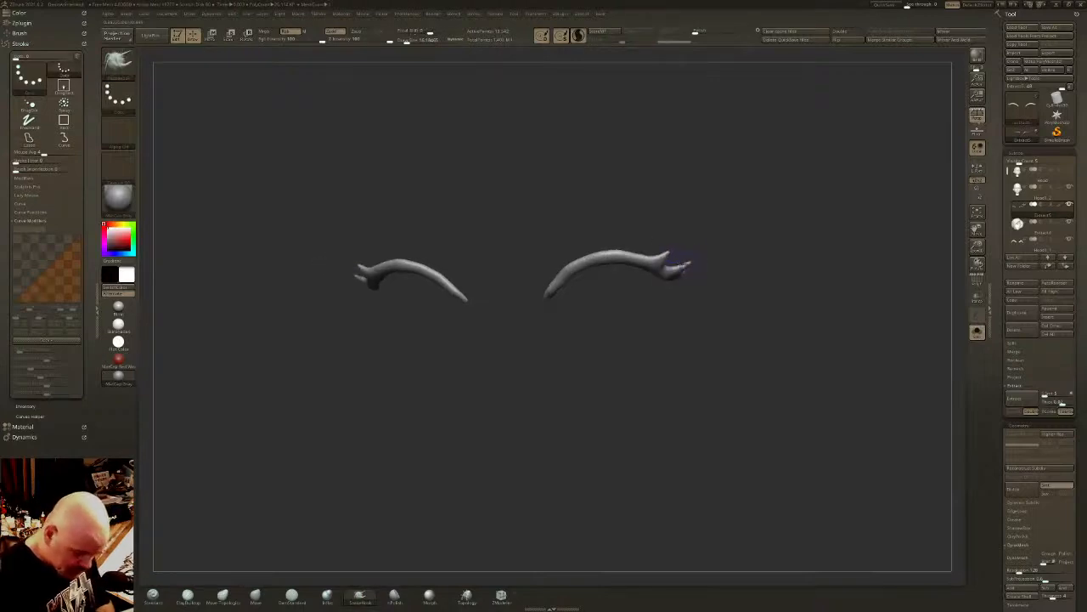
pyautogui.hotkey('ctrl', 'z')
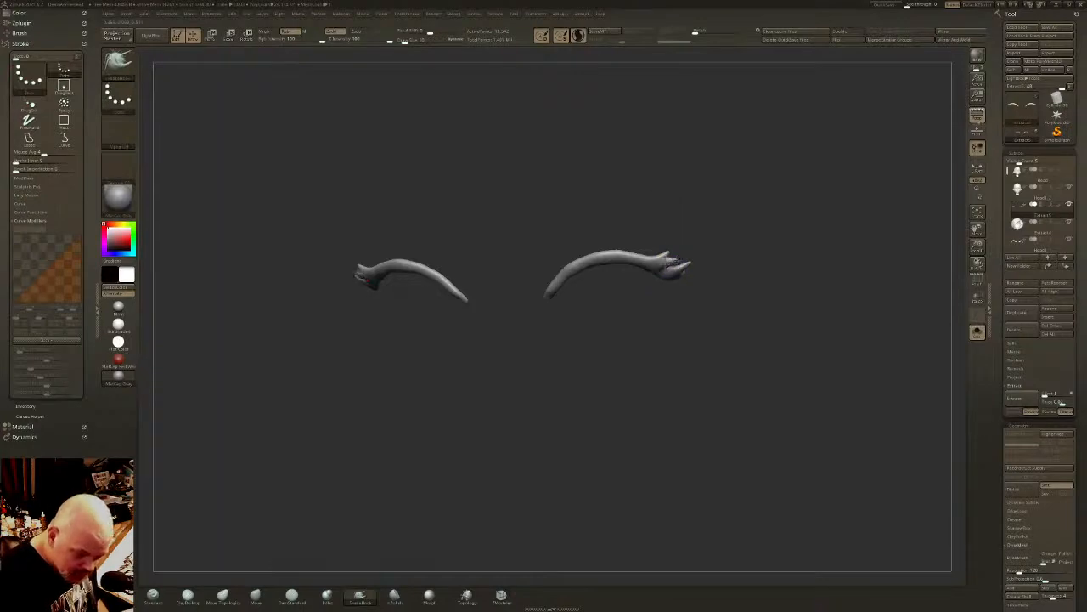
pyautogui.hotkey('ctrl', 'z')
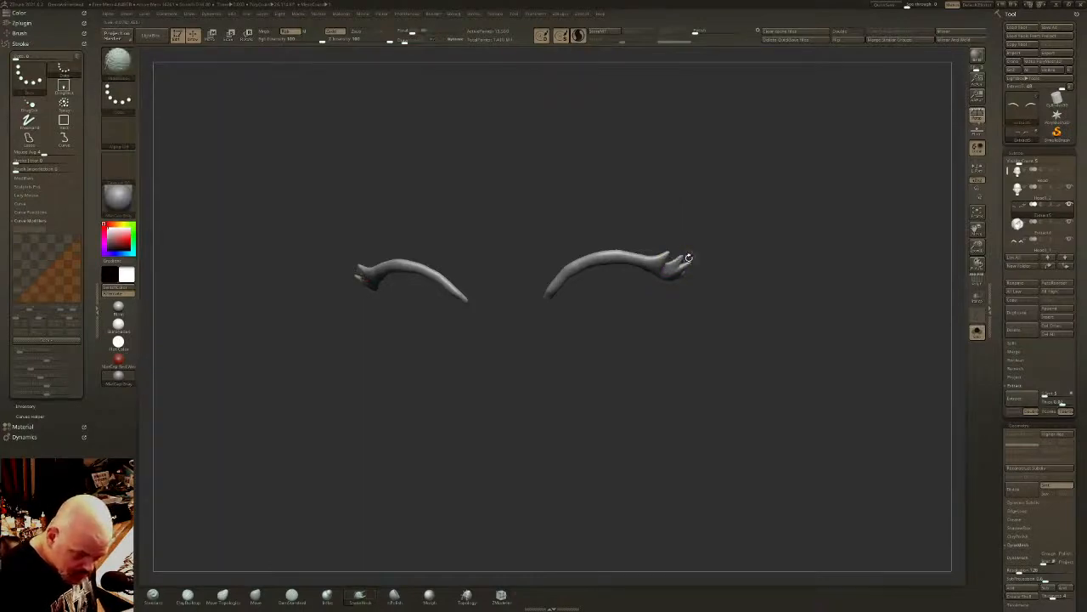
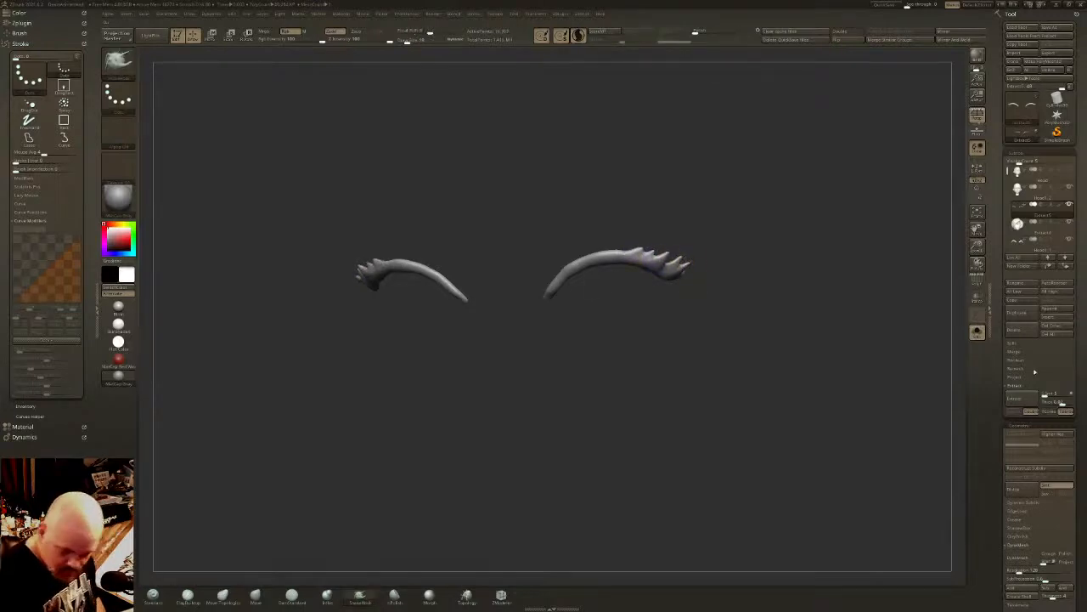
# - Polish and smooth the upper eyelid bands along both lids with the full head shown again
pyautogui.moveTo(1082, 550); pyautogui.dragTo(1080, 364)
pyautogui.click(1026, 350)
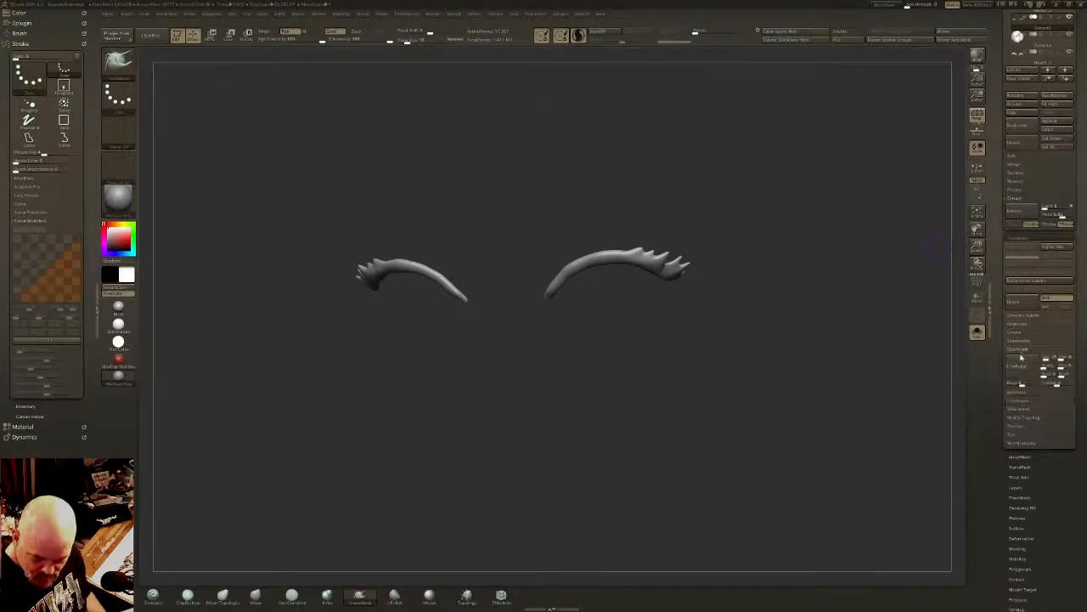
pyautogui.click(978, 338)
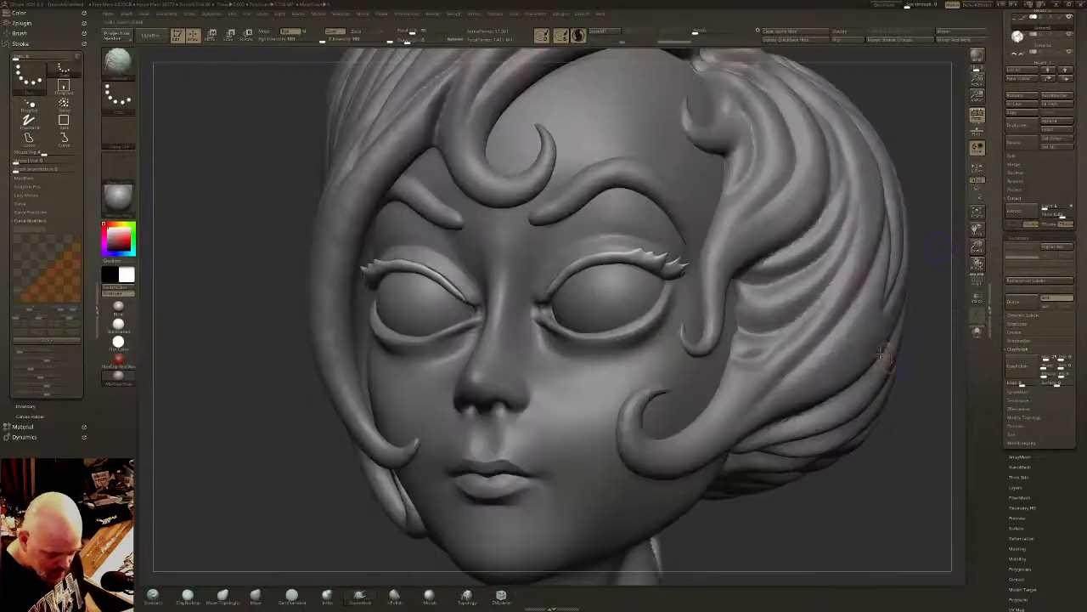
pyautogui.keyDown('shift'); pyautogui.moveTo(889, 366); pyautogui.dragTo(858, 381, button='right'); pyautogui.keyUp('shift')
pyautogui.keyDown('ctrl'); pyautogui.moveTo(789, 396); pyautogui.dragTo(759, 382, button='right'); pyautogui.keyUp('ctrl')
pyautogui.moveTo(673, 280); pyautogui.dragTo(618, 262)
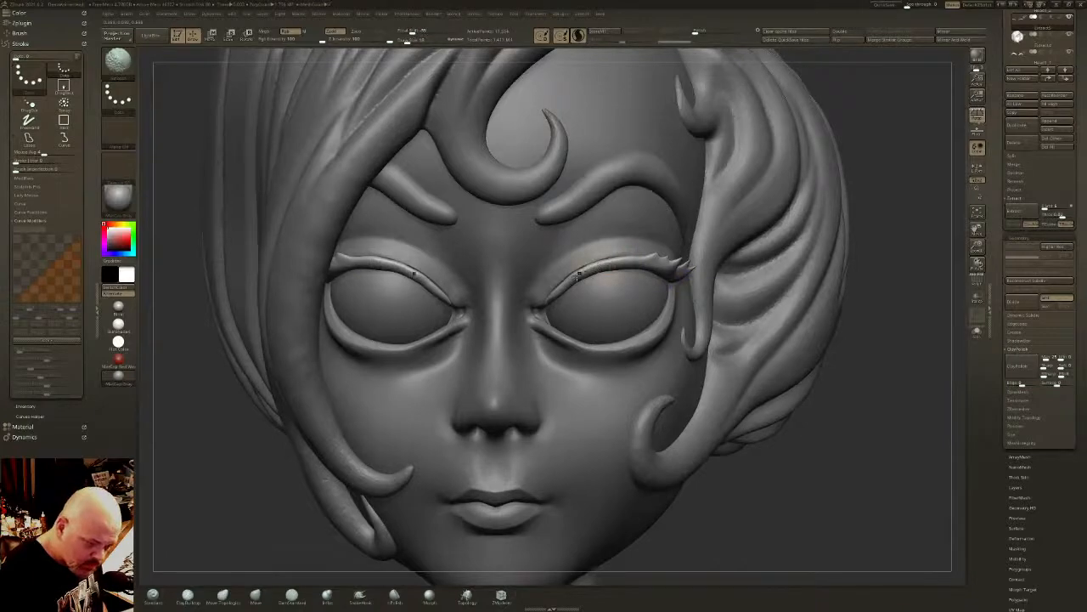
pyautogui.moveTo(554, 291)
pyautogui.mouseDown(button='right')
pyautogui.moveTo(578, 289)
pyautogui.moveTo(628, 344)
pyautogui.moveTo(639, 327)
pyautogui.moveTo(601, 307)
pyautogui.moveTo(614, 278)
pyautogui.moveTo(643, 291)
pyautogui.mouseUp(button='right')
pyautogui.press('w')
pyautogui.keyDown('alt'); pyautogui.click(667, 266); pyautogui.keyUp('alt')
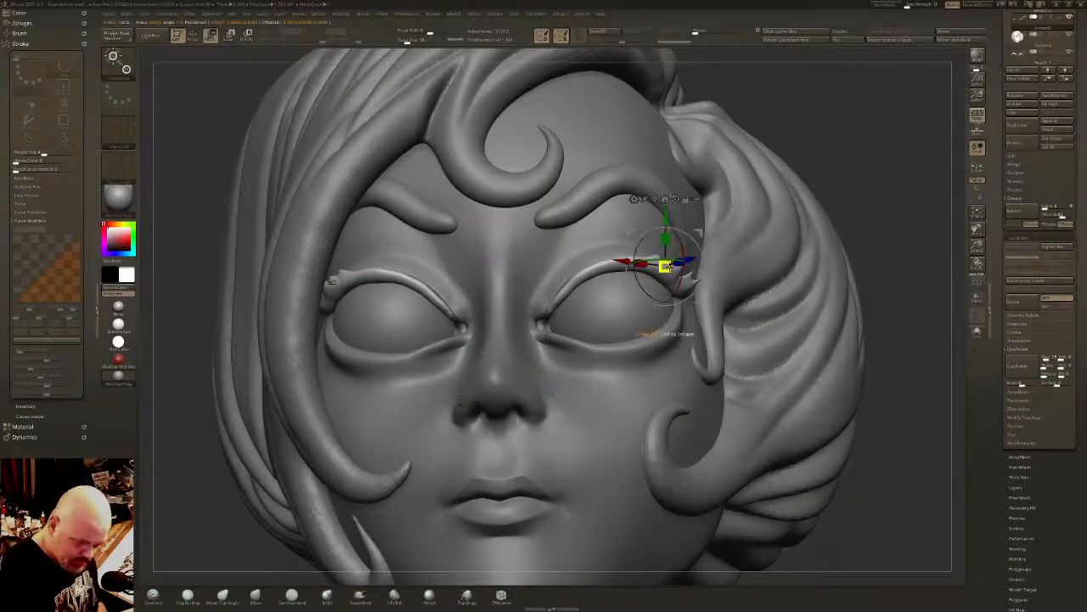
pyautogui.press('q')
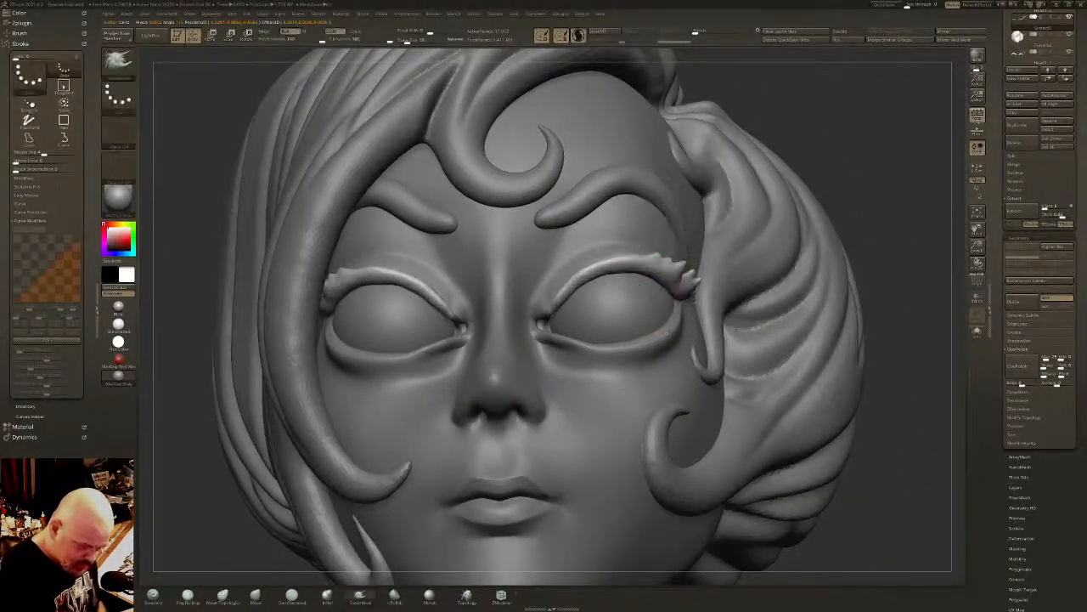
# - Choose a clip curve brush and trim the upper edge of the lashes at the outer eye corner
pyautogui.keyDown('ctrl'); pyautogui.keyDown('shift'); pyautogui.click(121, 65); pyautogui.keyUp('shift'); pyautogui.keyUp('ctrl')
pyautogui.click(168, 73)
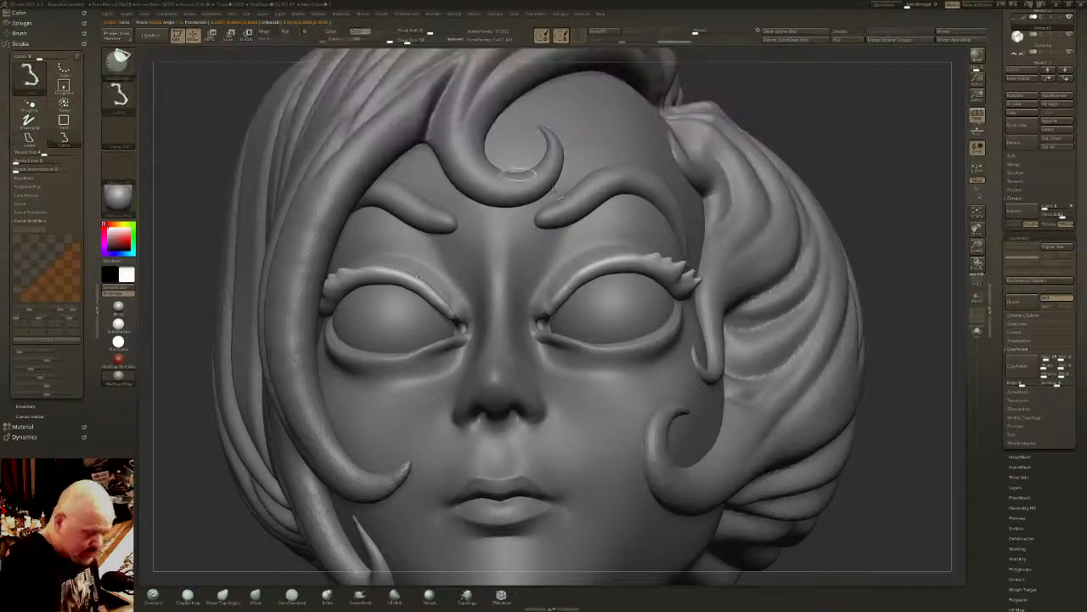
pyautogui.moveTo(565, 285)
pyautogui.keyDown('ctrl'); pyautogui.keyDown('shift'); pyautogui.mouseDown()
pyautogui.moveTo(606, 261)
pyautogui.moveTo(675, 248)
pyautogui.mouseUp(); pyautogui.keyUp('shift'); pyautogui.keyUp('ctrl')
pyautogui.moveTo(676, 260)
pyautogui.mouseDown(button='right')
pyautogui.moveTo(697, 277)
pyautogui.moveTo(662, 267)
pyautogui.mouseUp(button='right')
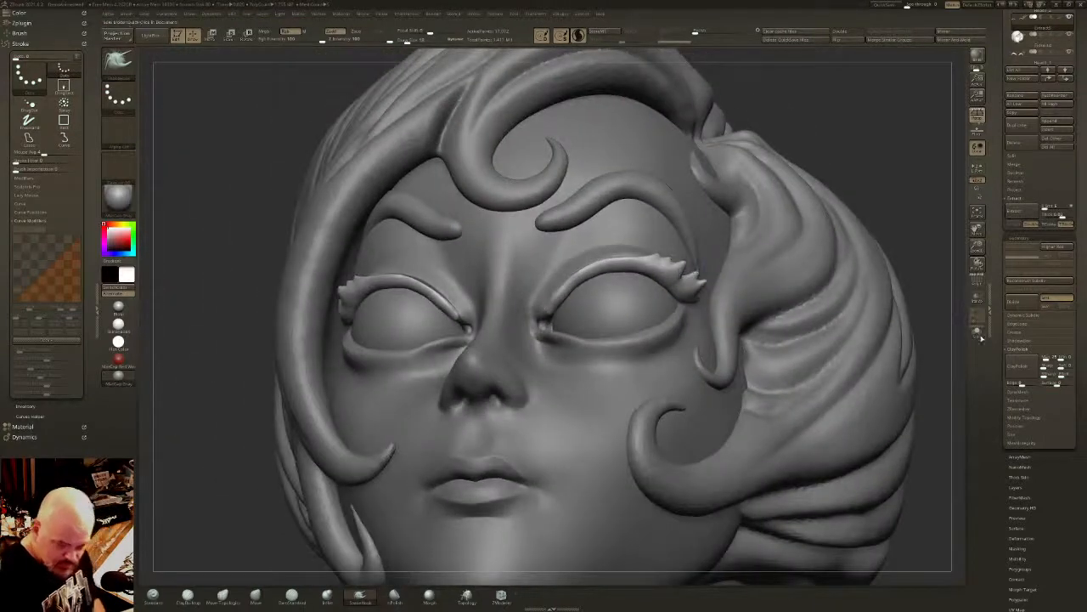
# - Isolate the eyelid bands, cut sharper points into the outer lashes with curve clipping, and bring back the full head
pyautogui.click(978, 333)
pyautogui.keyDown('ctrl'); pyautogui.moveTo(624, 223); pyautogui.dragTo(640, 234, button='right'); pyautogui.keyUp('ctrl')
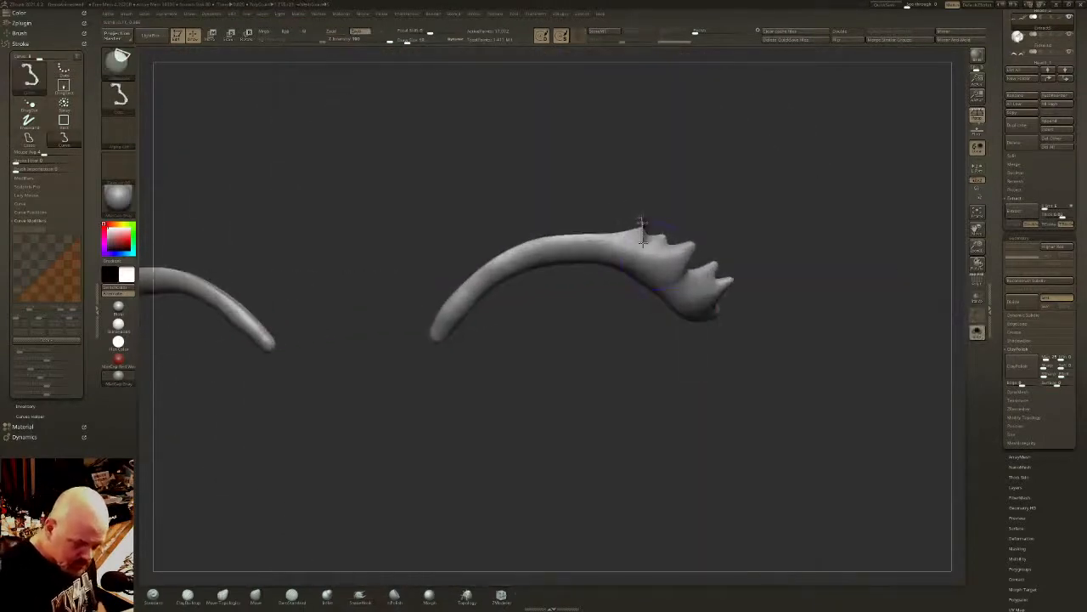
pyautogui.moveTo(655, 240)
pyautogui.keyDown('ctrl'); pyautogui.keyDown('shift'); pyautogui.mouseDown()
pyautogui.moveTo(704, 217)
pyautogui.moveTo(668, 246)
pyautogui.moveTo(709, 236)
pyautogui.mouseUp(); pyautogui.keyUp('shift'); pyautogui.keyUp('ctrl')
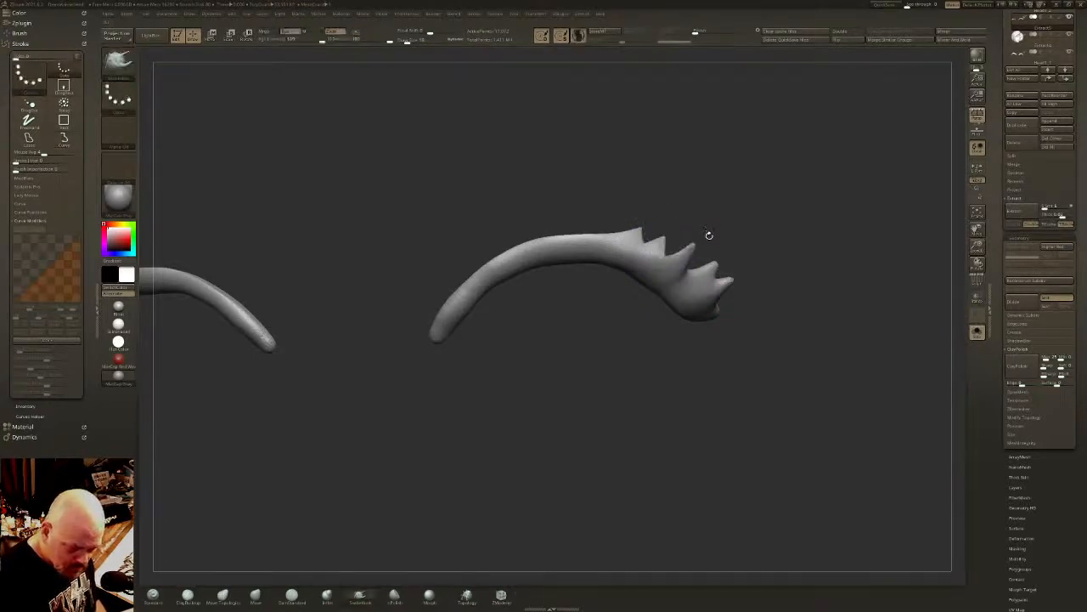
pyautogui.moveTo(699, 258); pyautogui.dragTo(700, 244, button='right')
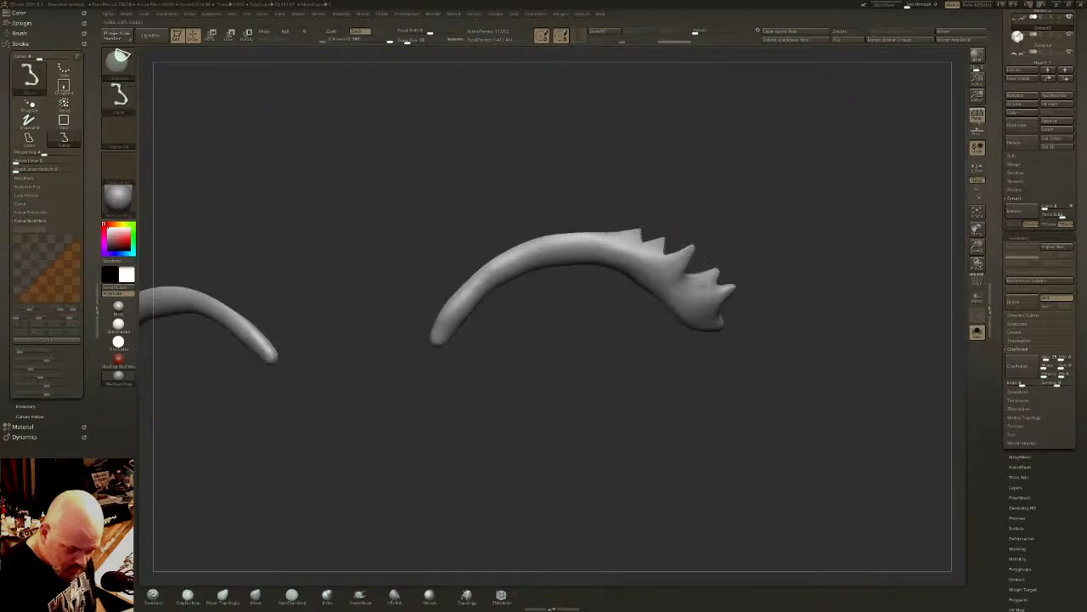
pyautogui.keyDown('ctrl'); pyautogui.keyDown('shift'); pyautogui.moveTo(695, 278); pyautogui.dragTo(733, 272); pyautogui.keyUp('shift'); pyautogui.keyUp('ctrl')
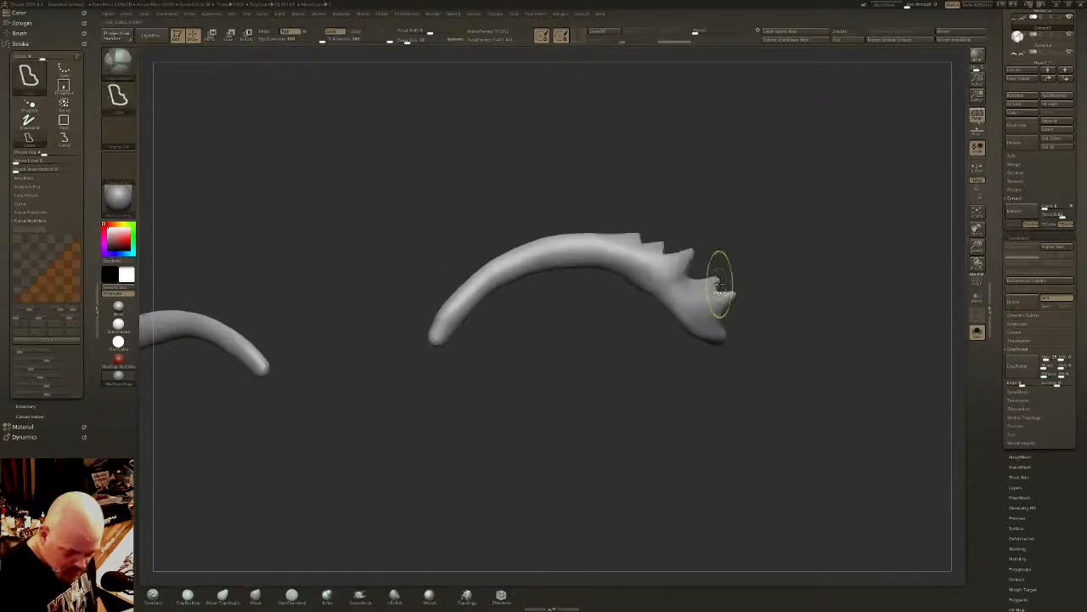
pyautogui.moveTo(697, 235)
pyautogui.keyDown('ctrl'); pyautogui.keyDown('shift'); pyautogui.mouseDown()
pyautogui.moveTo(676, 274)
pyautogui.moveTo(737, 278)
pyautogui.moveTo(707, 295)
pyautogui.moveTo(738, 294)
pyautogui.moveTo(770, 260)
pyautogui.moveTo(773, 282)
pyautogui.moveTo(739, 303)
pyautogui.moveTo(735, 295)
pyautogui.moveTo(769, 277)
pyautogui.moveTo(706, 296)
pyautogui.moveTo(743, 292)
pyautogui.moveTo(733, 275)
pyautogui.moveTo(721, 321)
pyautogui.moveTo(729, 334)
pyautogui.moveTo(788, 363)
pyautogui.moveTo(739, 308)
pyautogui.moveTo(748, 332)
pyautogui.moveTo(680, 333)
pyautogui.mouseUp(); pyautogui.keyUp('shift'); pyautogui.keyUp('ctrl')
pyautogui.click(977, 333)
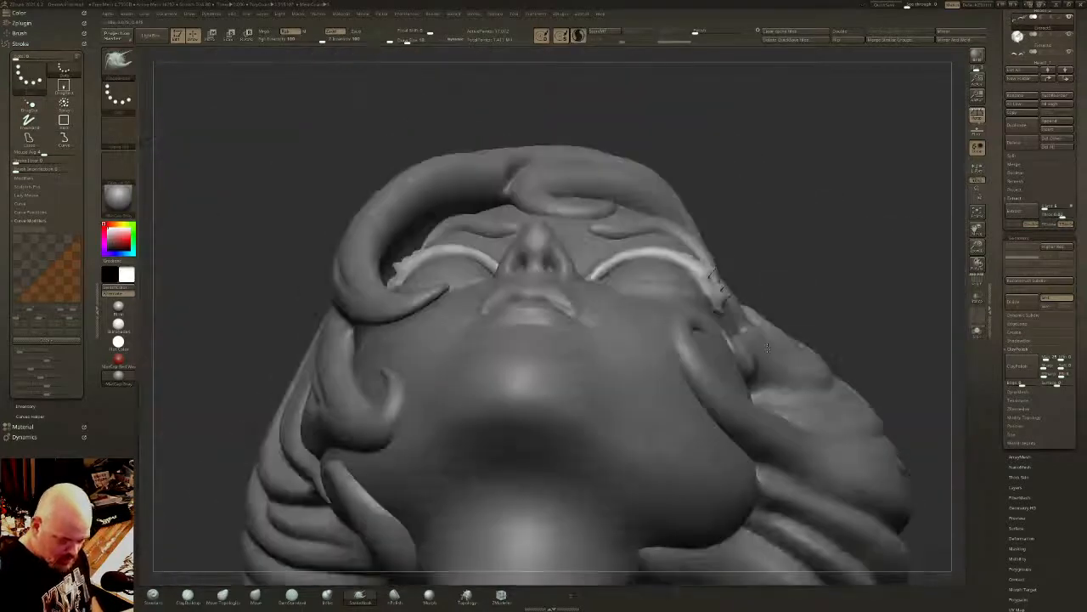
pyautogui.keyDown('shift'); pyautogui.moveTo(767, 347); pyautogui.dragTo(771, 377); pyautogui.keyUp('shift')
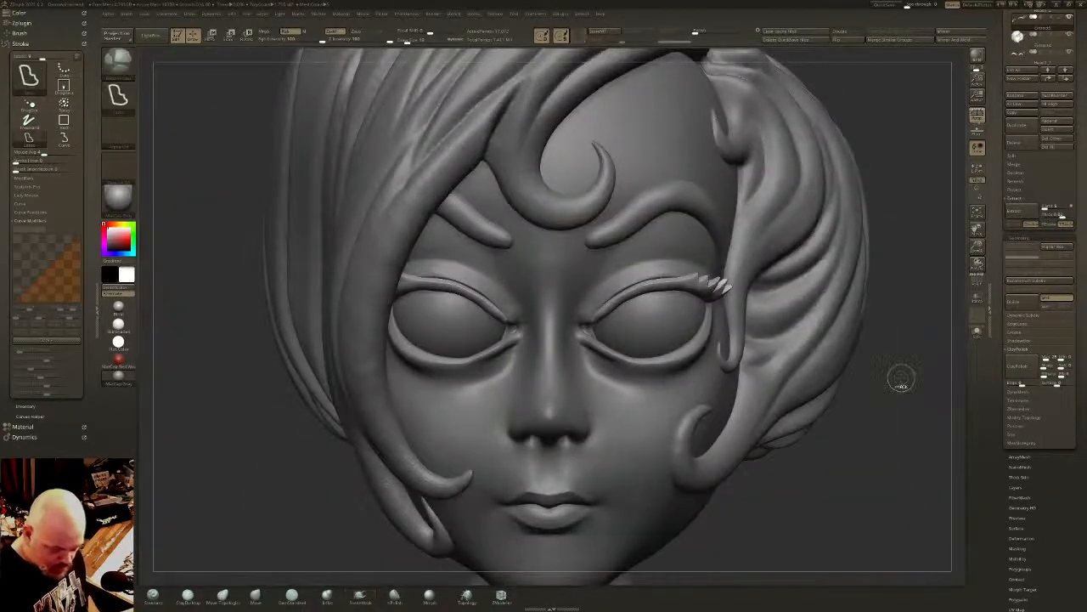
# - Remesh the eyelid bands with DynaMesh at a higher resolution and apply ClayPolish
pyautogui.click(1020, 393)
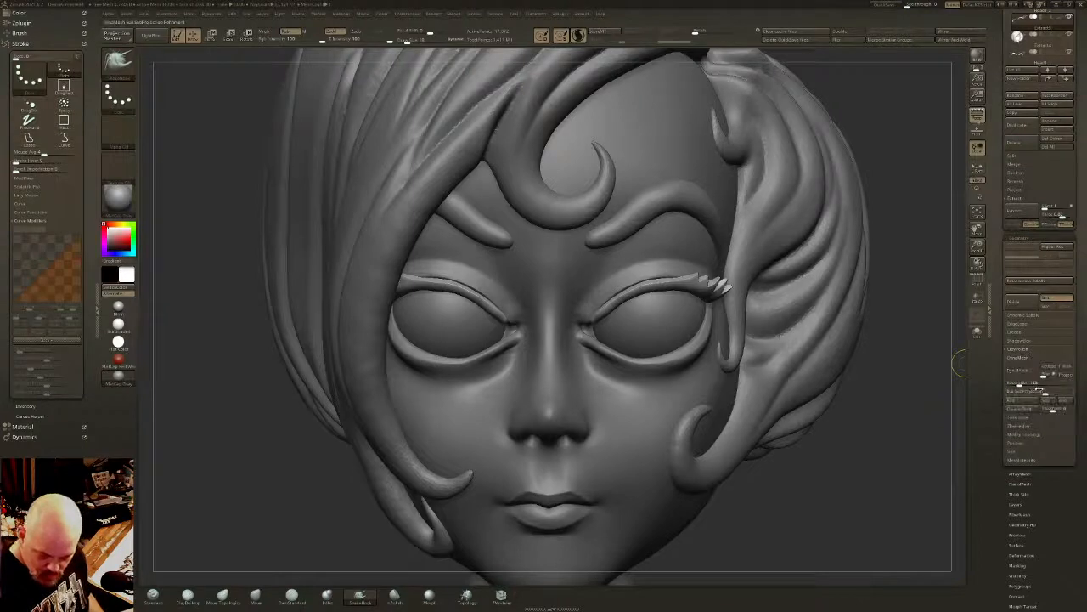
pyautogui.click(1023, 372)
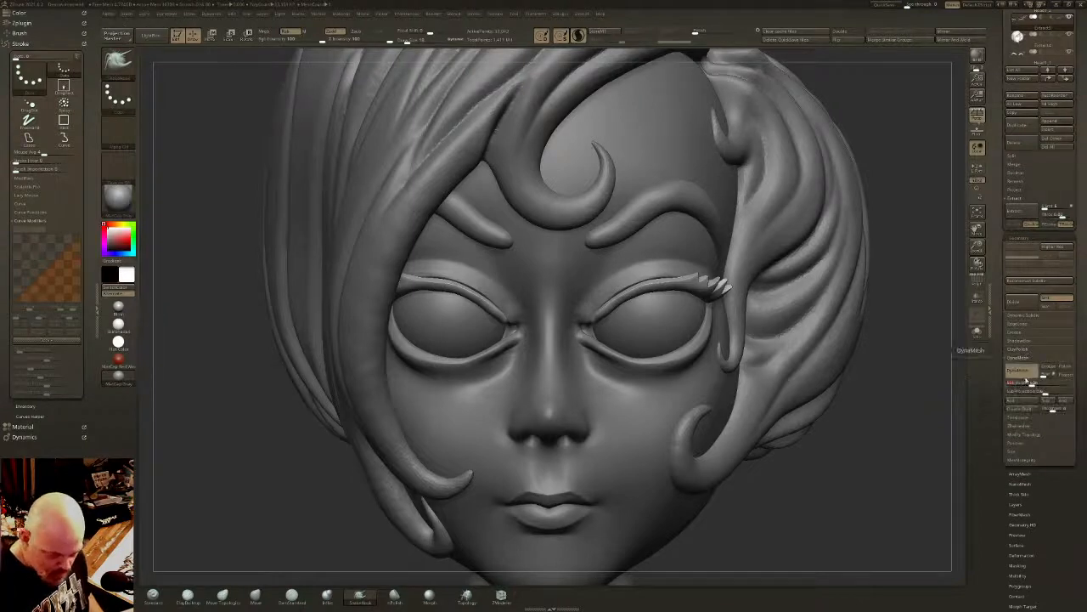
pyautogui.click(1021, 351)
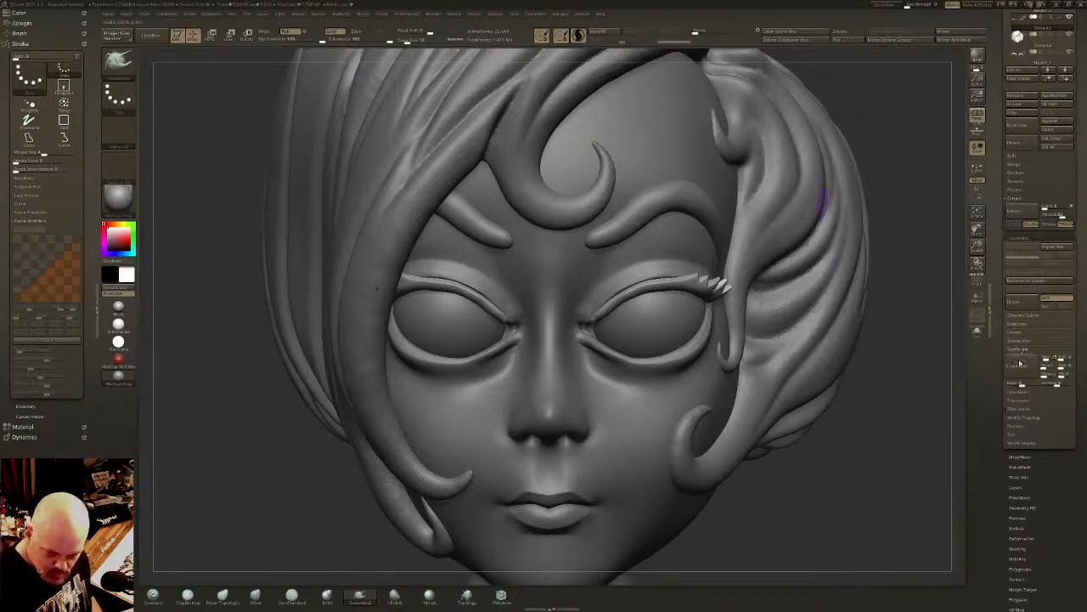
pyautogui.click(1021, 366)
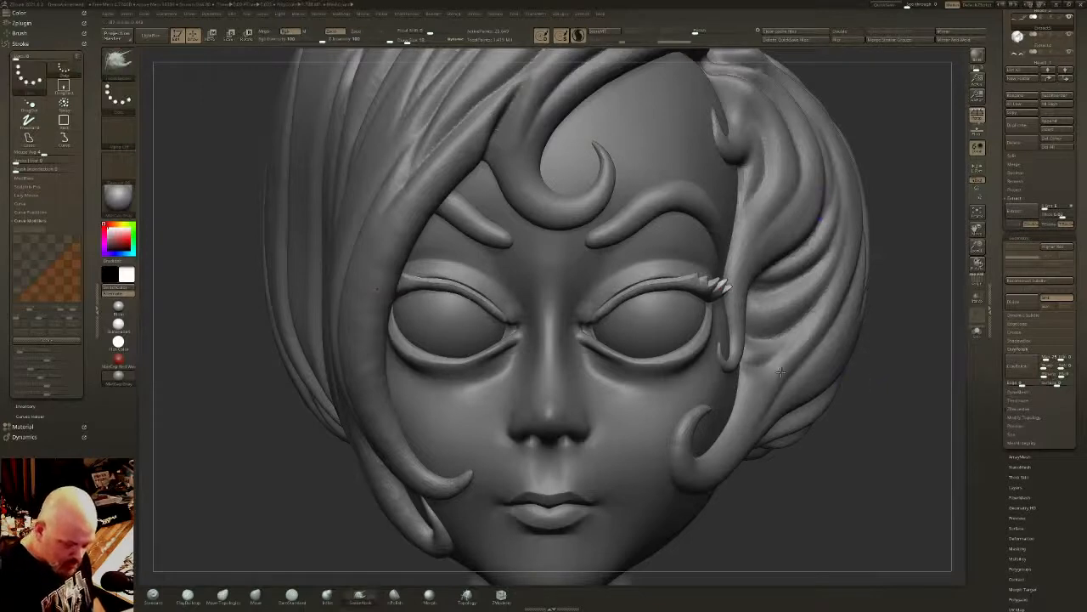
# - Refit the eyelid bands and lash ends against the upper lids with a resized Move brush
pyautogui.click(256, 596)
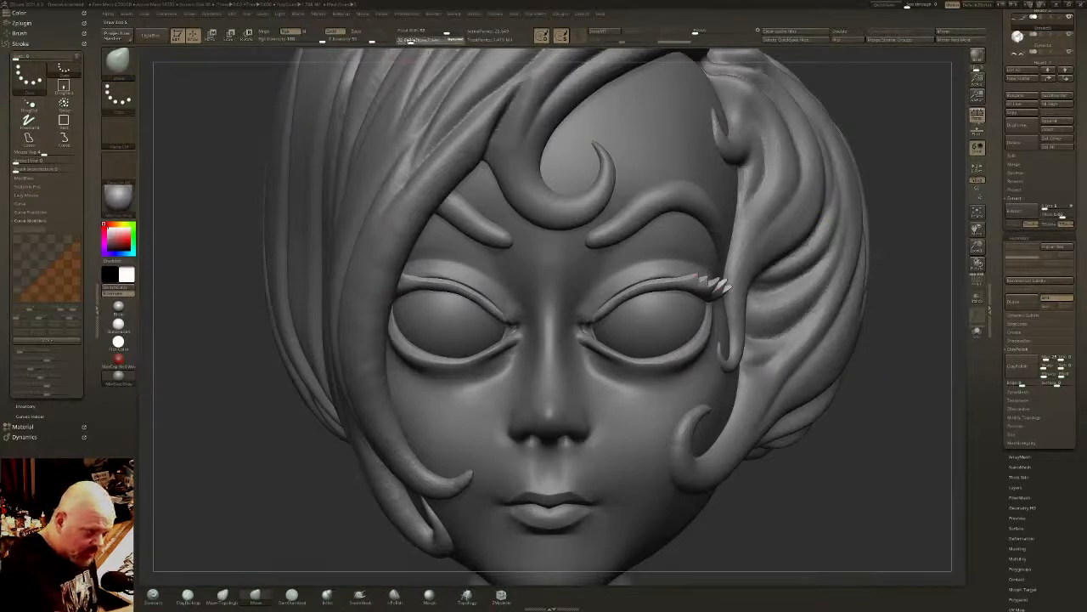
pyautogui.click(415, 41)
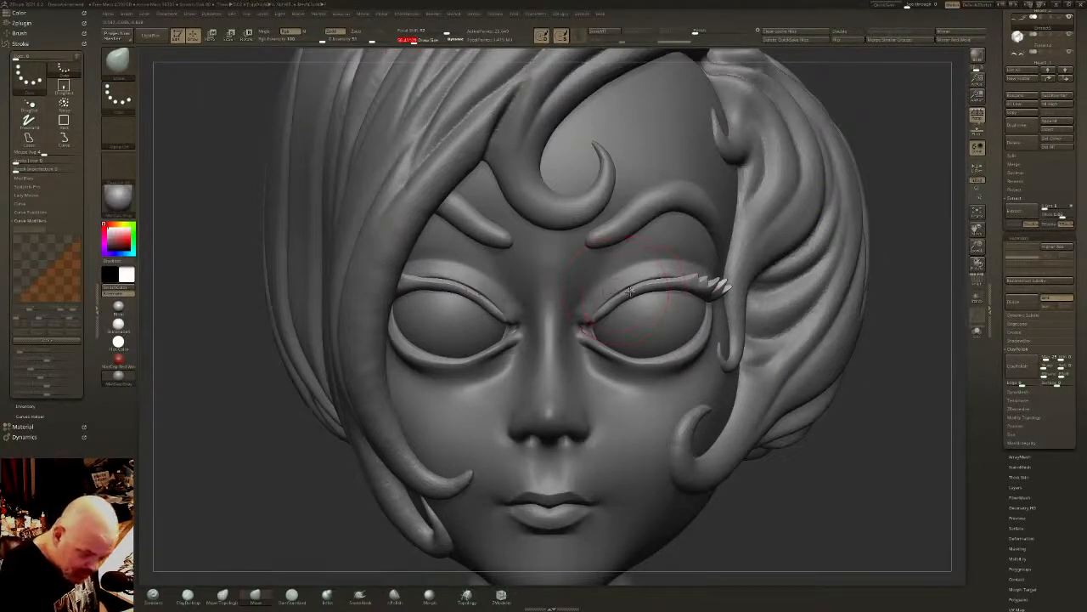
pyautogui.moveTo(629, 291); pyautogui.dragTo(592, 294, button='right')
pyautogui.moveTo(627, 301); pyautogui.dragTo(658, 277)
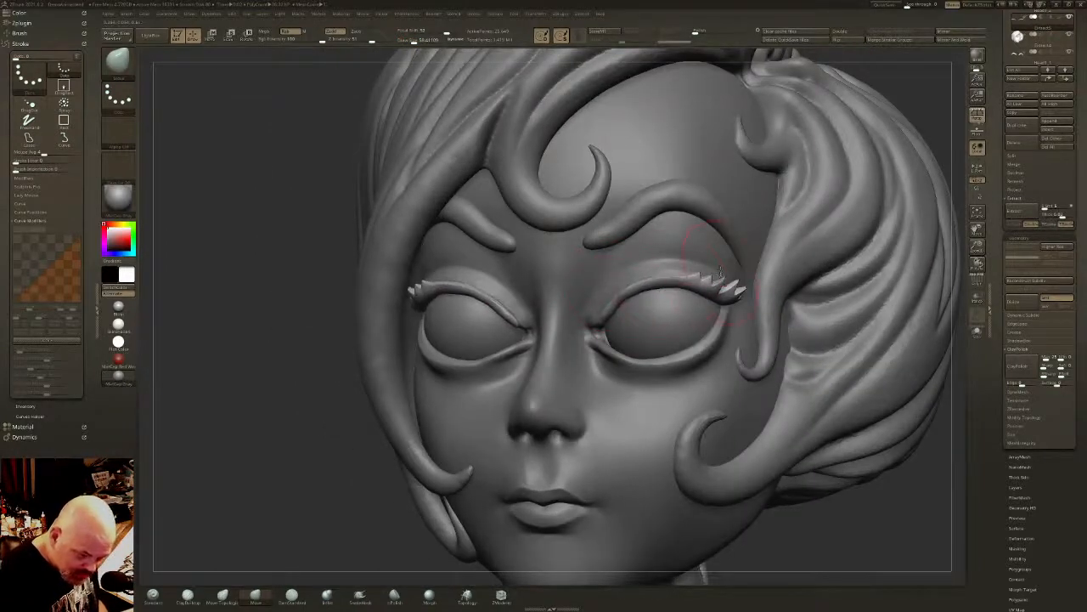
pyautogui.moveTo(720, 271)
pyautogui.mouseDown(button='right')
pyautogui.moveTo(766, 274)
pyautogui.moveTo(776, 304)
pyautogui.moveTo(754, 303)
pyautogui.mouseUp(button='right')
# - Isolate the eyelid bands to clip their lower edges and inner ends, and apply ClayPolish with the head shown again
pyautogui.click(979, 334)
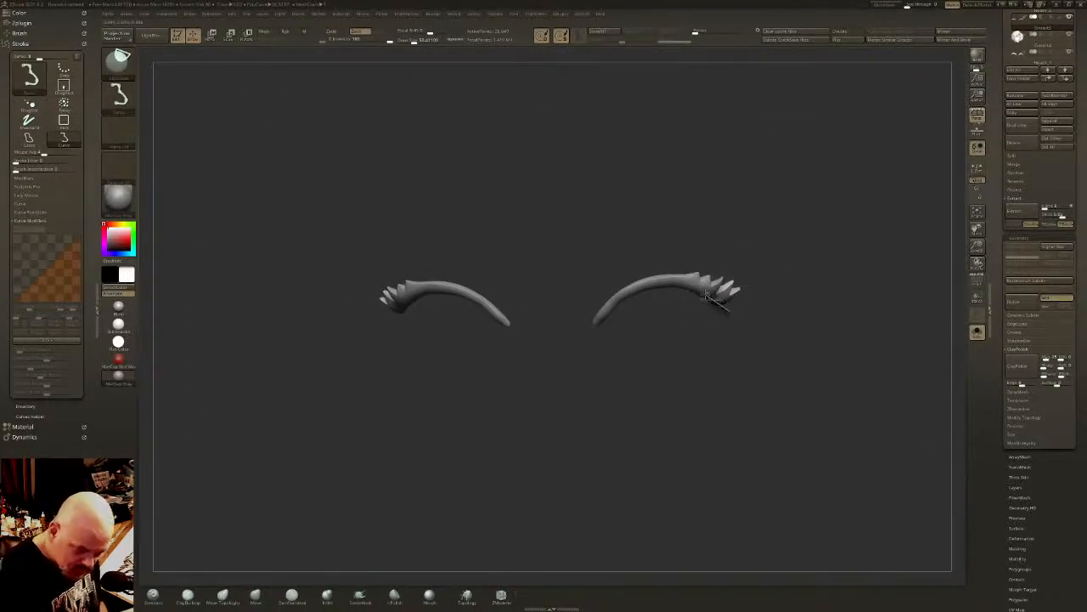
pyautogui.moveTo(654, 289)
pyautogui.mouseDown()
pyautogui.moveTo(618, 293)
pyautogui.moveTo(588, 343)
pyautogui.mouseUp()
pyautogui.moveTo(730, 372)
pyautogui.mouseDown()
pyautogui.moveTo(767, 309)
pyautogui.moveTo(762, 383)
pyautogui.mouseUp()
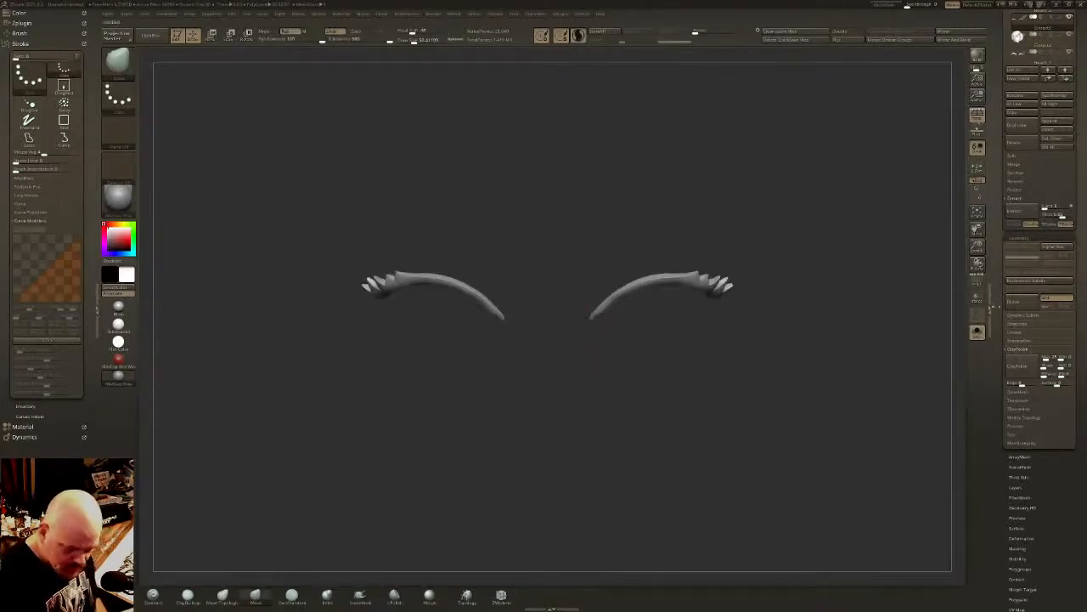
pyautogui.click(977, 331)
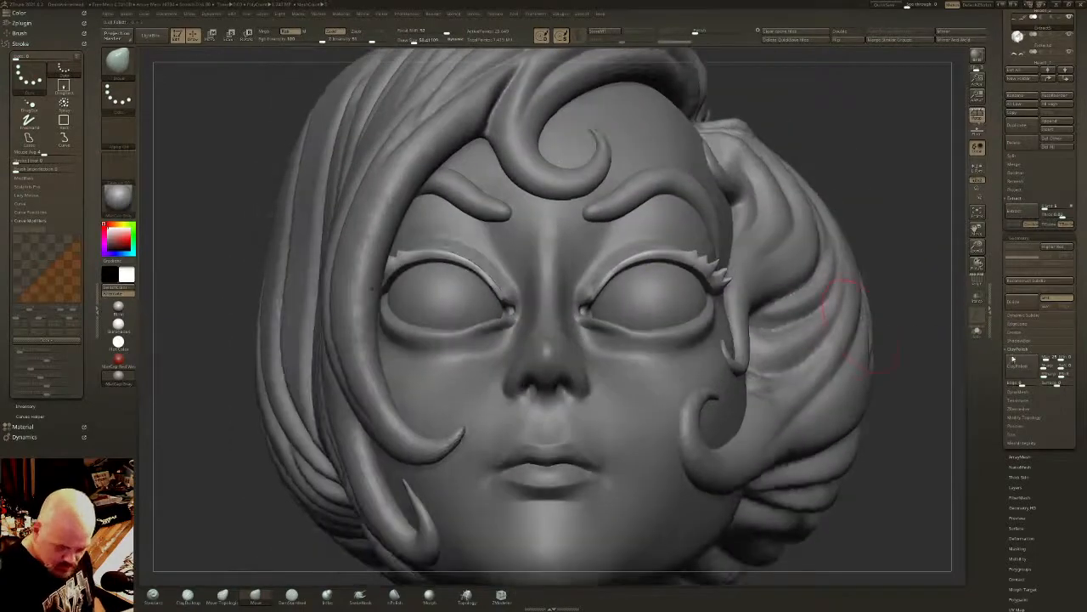
pyautogui.click(1020, 367)
pyautogui.moveTo(906, 308); pyautogui.dragTo(891, 374)
# - Isolate the eyelid bands again, flatten their back sides with clip curves from several angles, and restore the full head
pyautogui.click(977, 332)
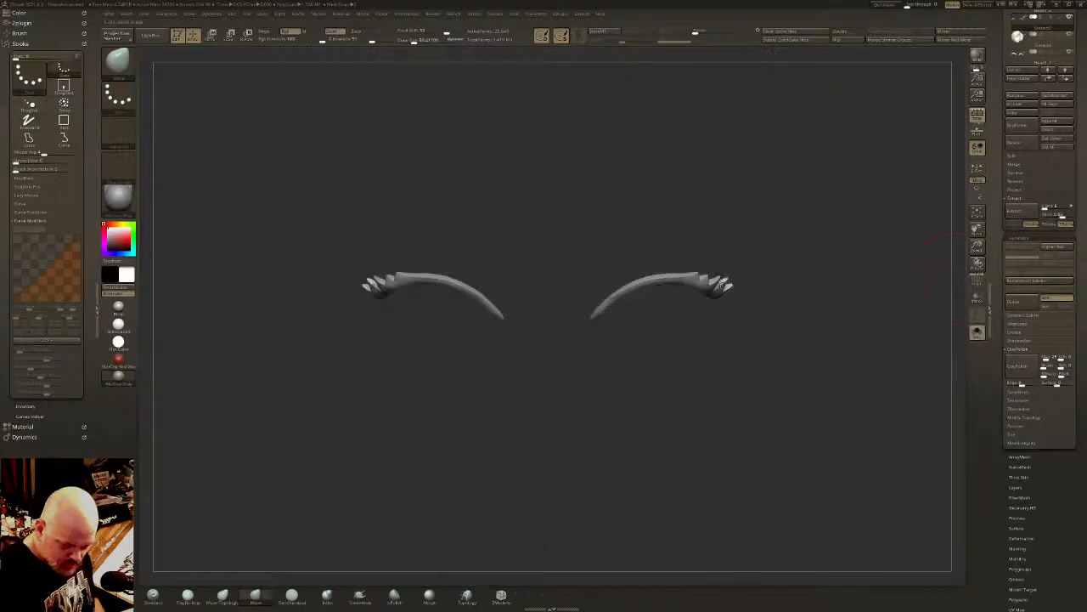
pyautogui.moveTo(718, 316)
pyautogui.mouseDown()
pyautogui.moveTo(748, 260)
pyautogui.moveTo(736, 221)
pyautogui.moveTo(728, 230)
pyautogui.moveTo(733, 214)
pyautogui.mouseUp()
pyautogui.hotkey('ctrl', 'shift')
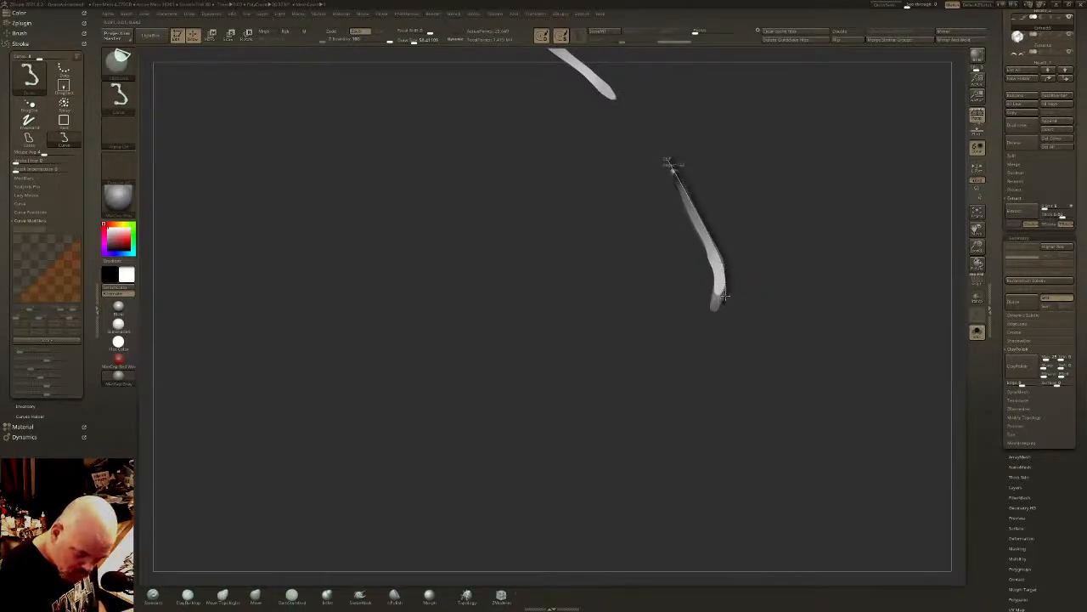
pyautogui.moveTo(719, 314)
pyautogui.mouseDown()
pyautogui.moveTo(728, 347)
pyautogui.moveTo(779, 301)
pyautogui.moveTo(742, 303)
pyautogui.moveTo(784, 241)
pyautogui.moveTo(770, 261)
pyautogui.mouseUp()
pyautogui.hotkey('ctrl', 'shift')
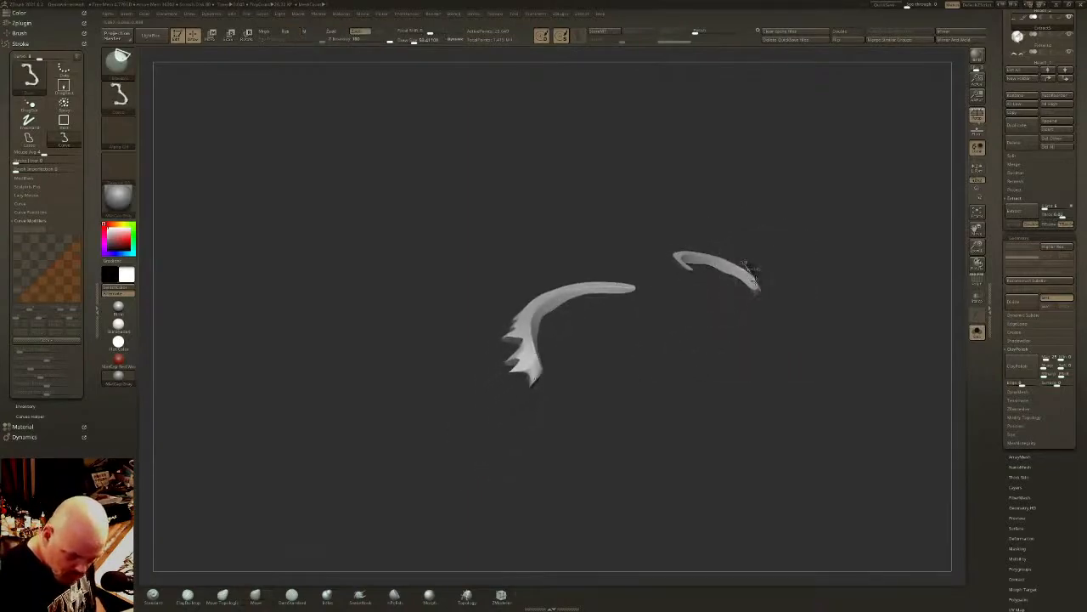
pyautogui.moveTo(767, 321); pyautogui.dragTo(821, 364)
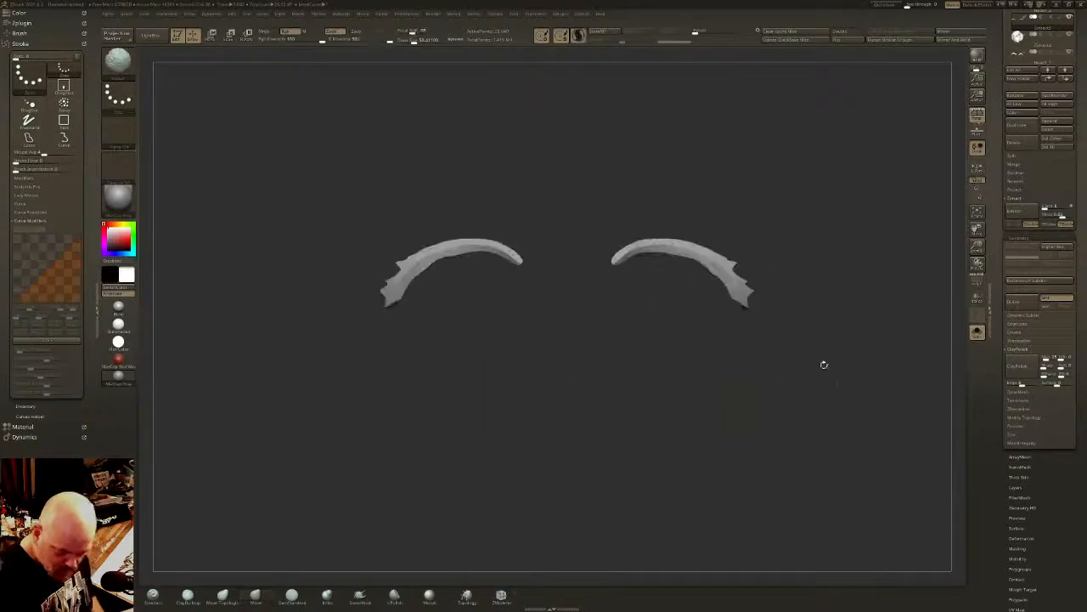
pyautogui.click(977, 331)
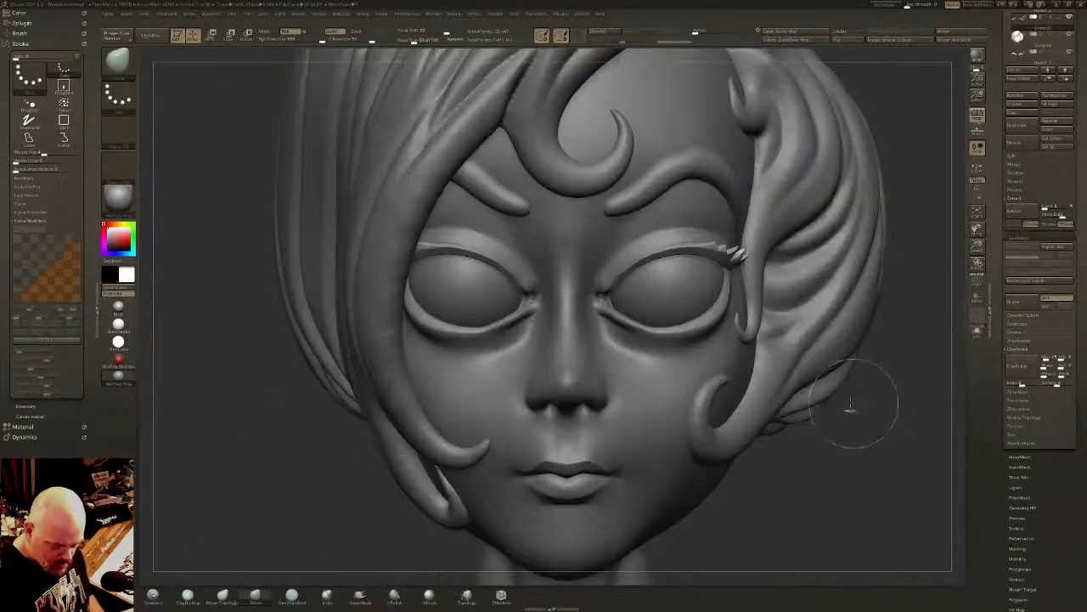
# - Select the head and reshape the lower eyelids near the nose with the Move brush, adjusting the brush size
pyautogui.moveTo(806, 381)
pyautogui.keyDown('ctrl'); pyautogui.mouseDown(button='right')
pyautogui.moveTo(822, 351)
pyautogui.moveTo(727, 344)
pyautogui.moveTo(764, 357)
pyautogui.moveTo(811, 332)
pyautogui.mouseUp(button='right'); pyautogui.keyUp('ctrl')
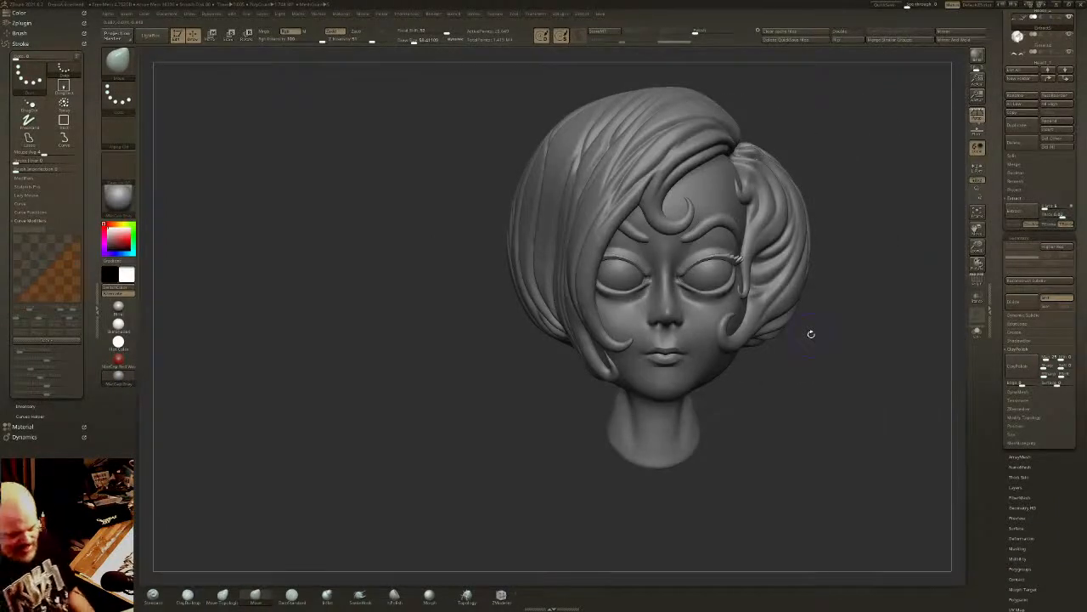
pyautogui.moveTo(737, 284)
pyautogui.keyDown('alt'); pyautogui.mouseDown(button='right')
pyautogui.moveTo(716, 294)
pyautogui.moveTo(722, 407)
pyautogui.moveTo(710, 289)
pyautogui.moveTo(724, 259)
pyautogui.mouseUp(button='right'); pyautogui.keyUp('alt')
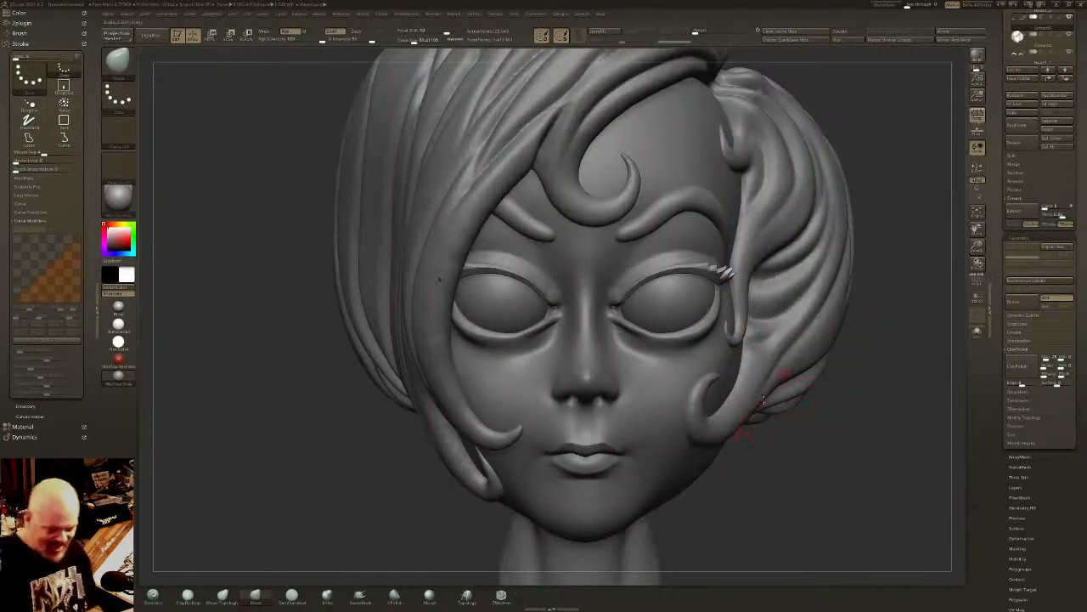
pyautogui.keyDown('alt'); pyautogui.click(697, 369); pyautogui.keyUp('alt')
pyautogui.moveTo(413, 41); pyautogui.dragTo(409, 42)
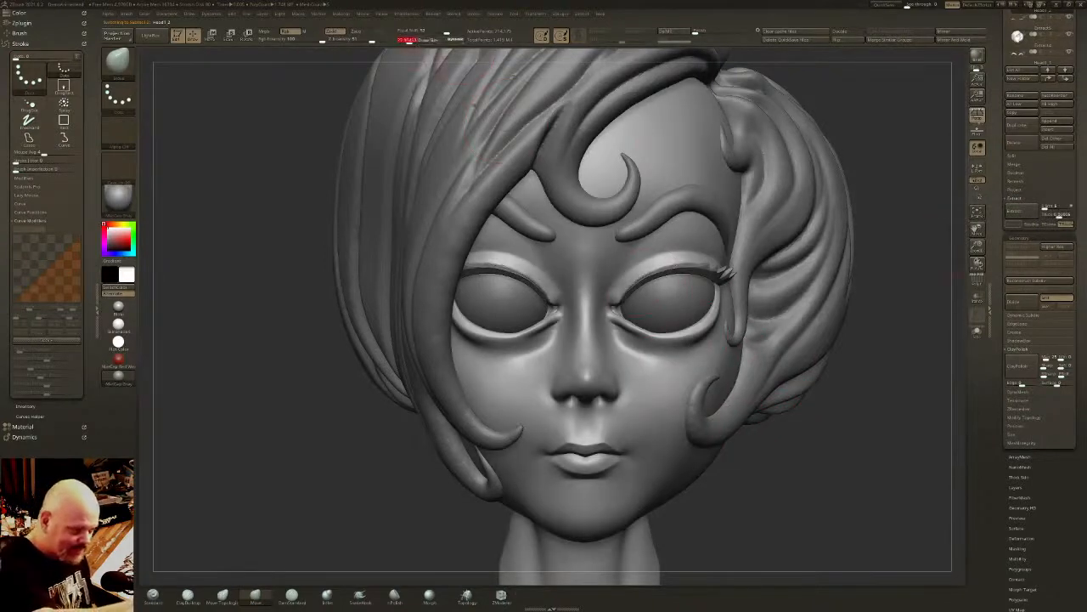
pyautogui.moveTo(633, 223)
pyautogui.keyDown('ctrl'); pyautogui.mouseDown(button='right')
pyautogui.moveTo(639, 256)
pyautogui.moveTo(639, 231)
pyautogui.mouseUp(button='right'); pyautogui.keyUp('ctrl')
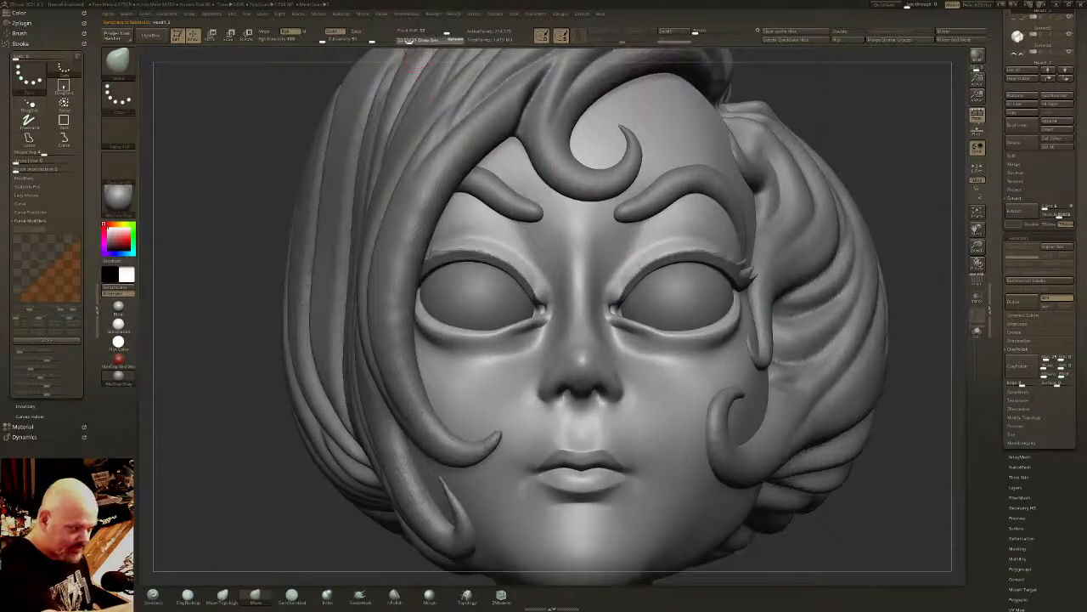
pyautogui.click(409, 41)
pyautogui.keyDown('shift'); pyautogui.moveTo(620, 333); pyautogui.dragTo(617, 338); pyautogui.keyUp('shift')
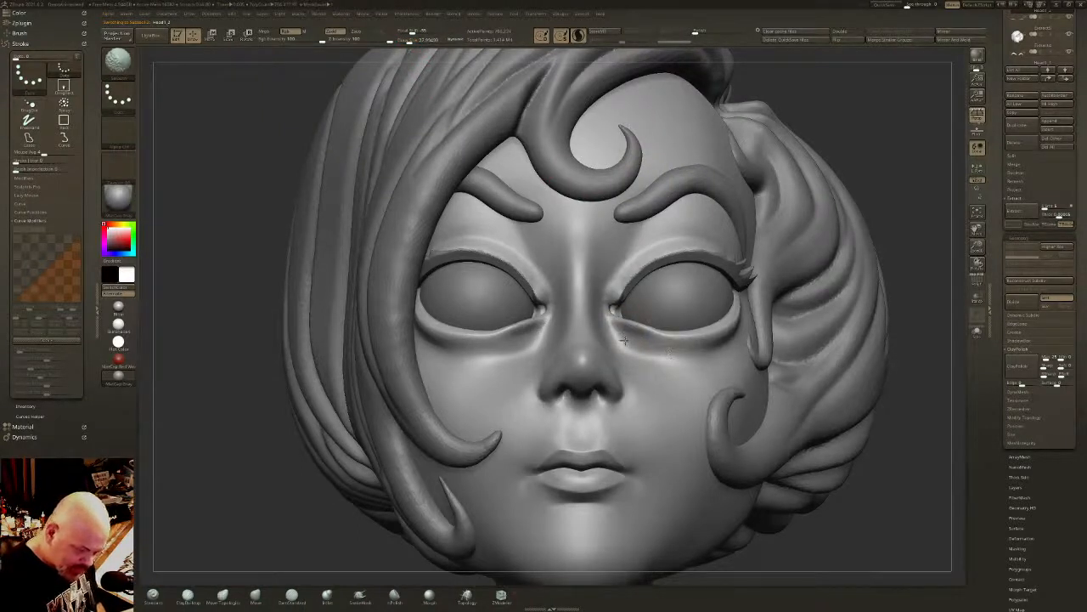
pyautogui.keyDown('shift'); pyautogui.moveTo(648, 357); pyautogui.dragTo(660, 364, button='right'); pyautogui.keyUp('shift')
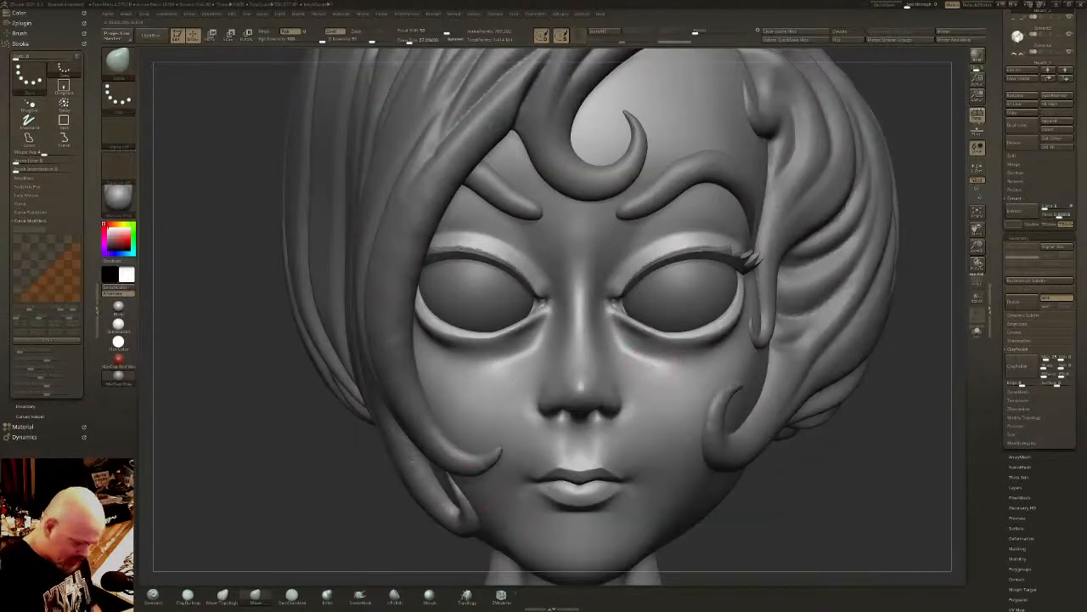
# - Polish the inner ends of the lower eyelids with a resized brush, and reshape their rims with Move Topological
pyautogui.click(394, 596)
pyautogui.click(406, 41)
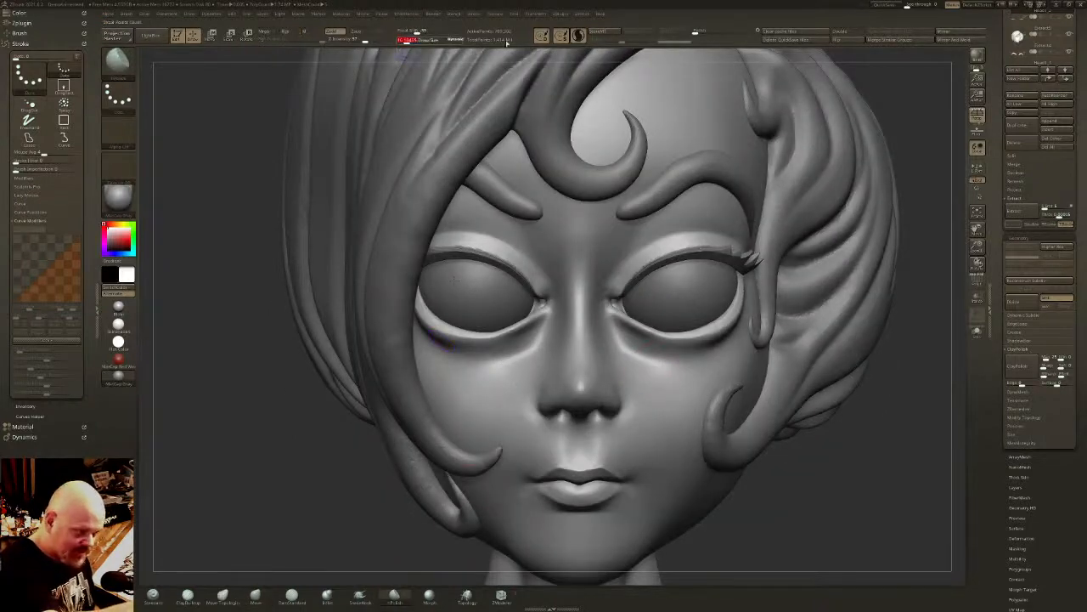
pyautogui.moveTo(623, 265); pyautogui.dragTo(627, 308, button='right')
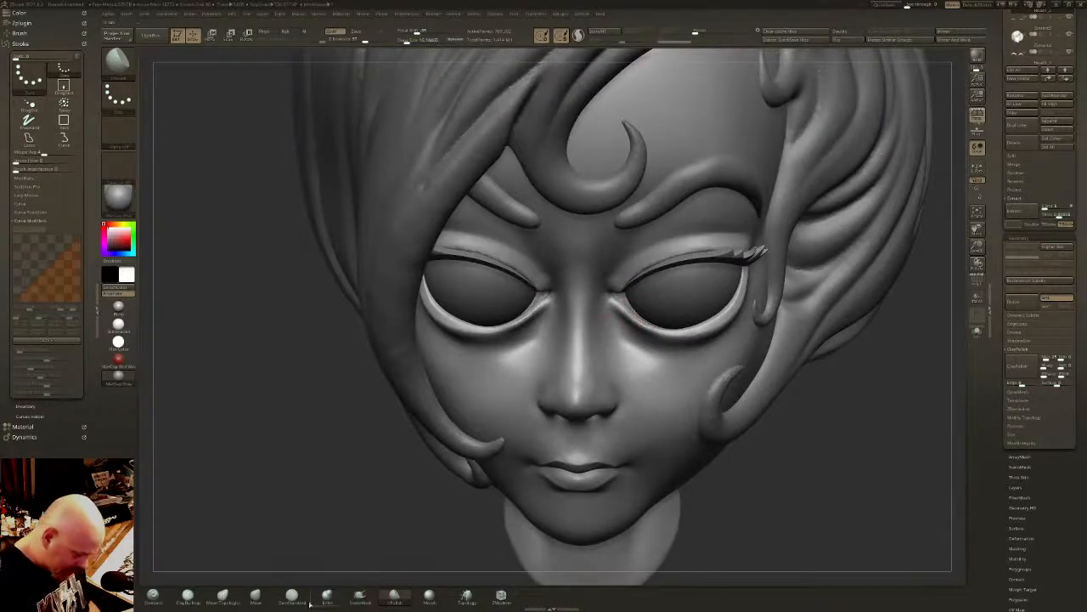
pyautogui.click(224, 597)
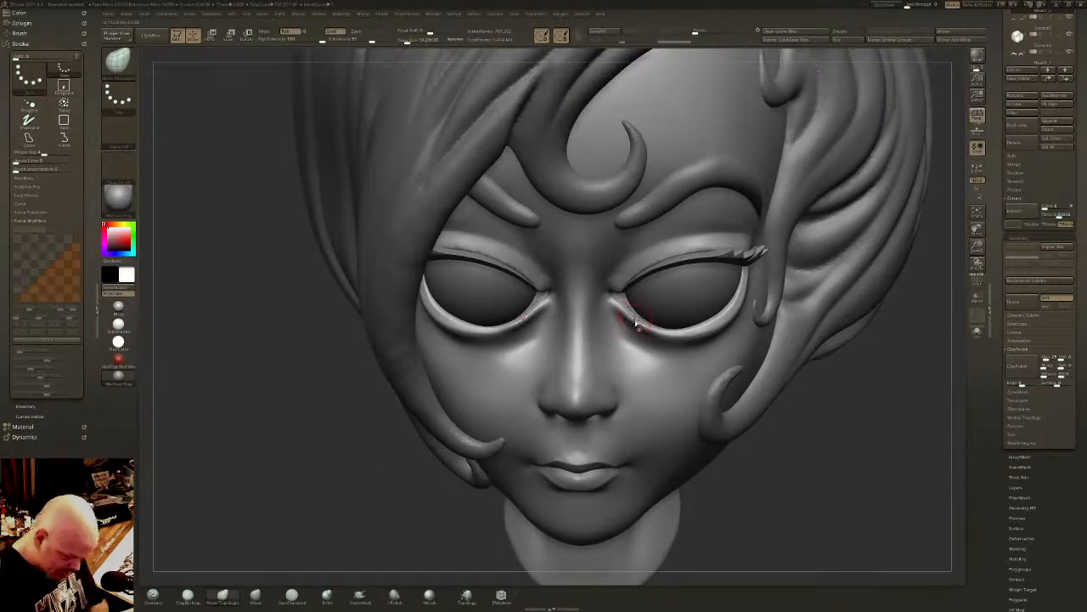
pyautogui.moveTo(635, 317); pyautogui.dragTo(622, 301)
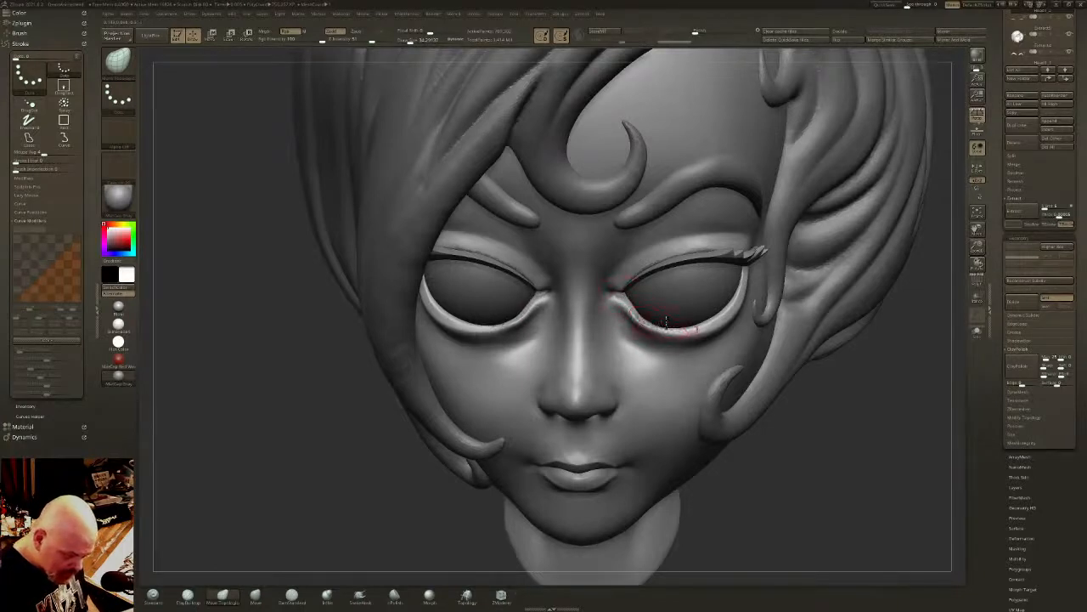
pyautogui.moveTo(669, 327); pyautogui.dragTo(692, 325)
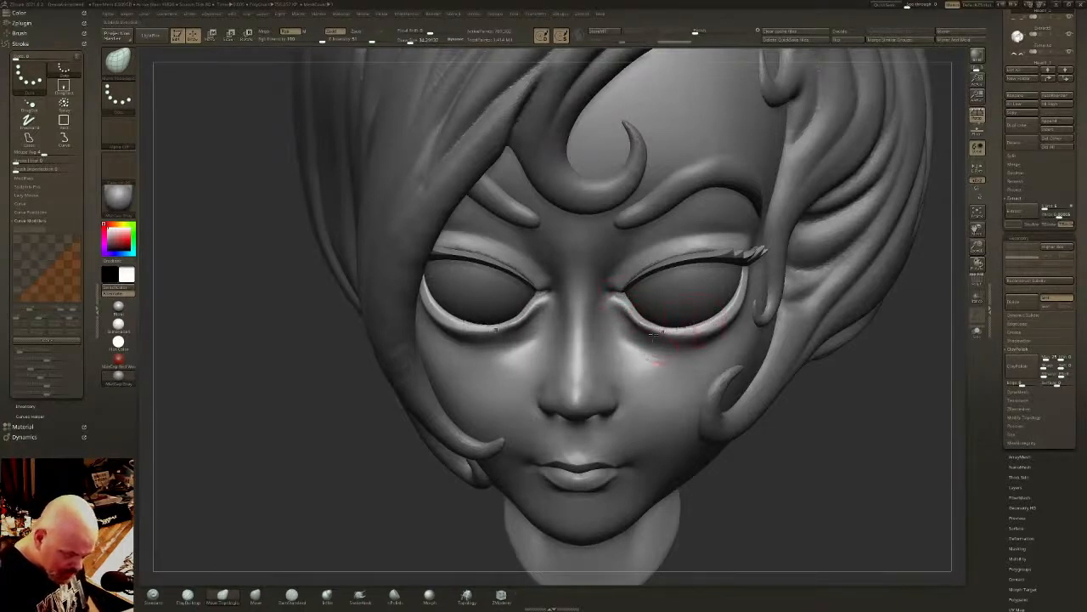
pyautogui.moveTo(671, 307); pyautogui.dragTo(673, 253, button='right')
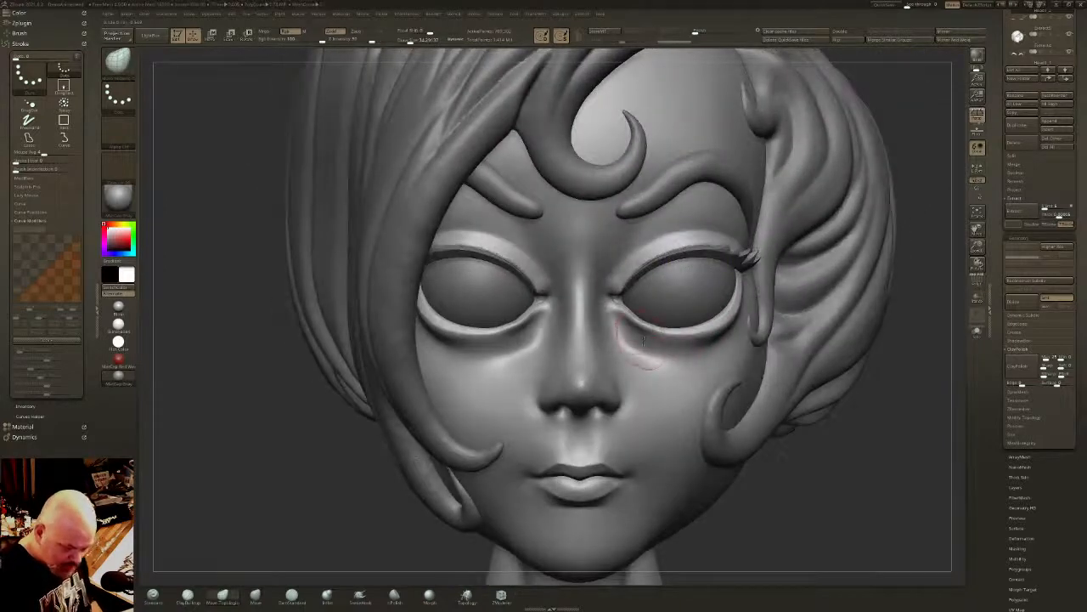
# - Adjust the inner eye corners and nearby lower lid edges with Move Topological from front and three-quarter views
pyautogui.moveTo(615, 297); pyautogui.dragTo(608, 297)
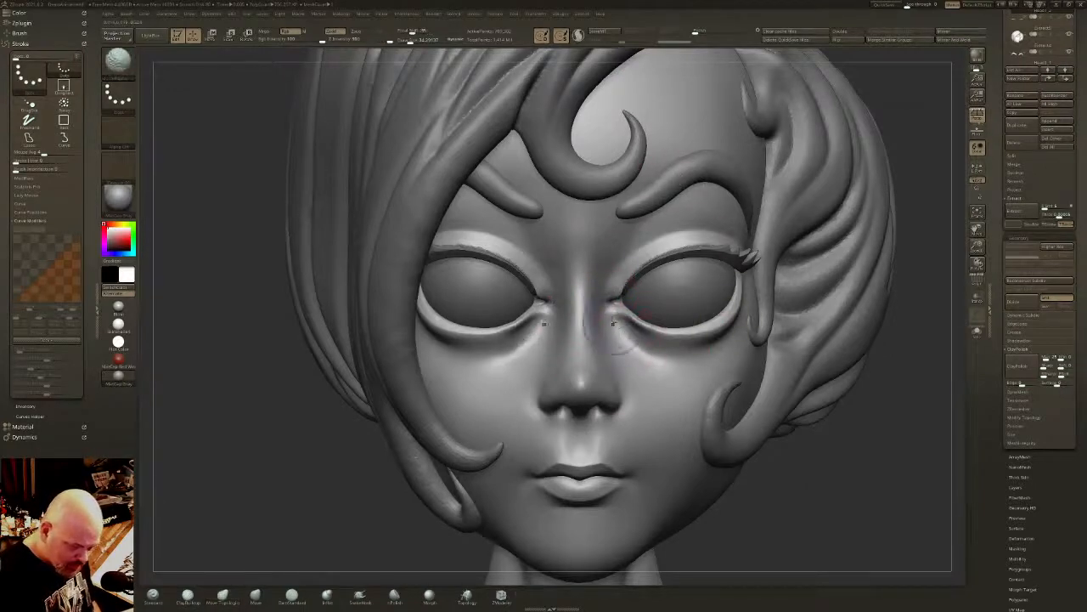
pyautogui.moveTo(760, 354)
pyautogui.mouseDown(button='right')
pyautogui.moveTo(652, 354)
pyautogui.moveTo(671, 350)
pyautogui.moveTo(633, 391)
pyautogui.mouseUp(button='right')
pyautogui.moveTo(645, 306); pyautogui.dragTo(654, 304)
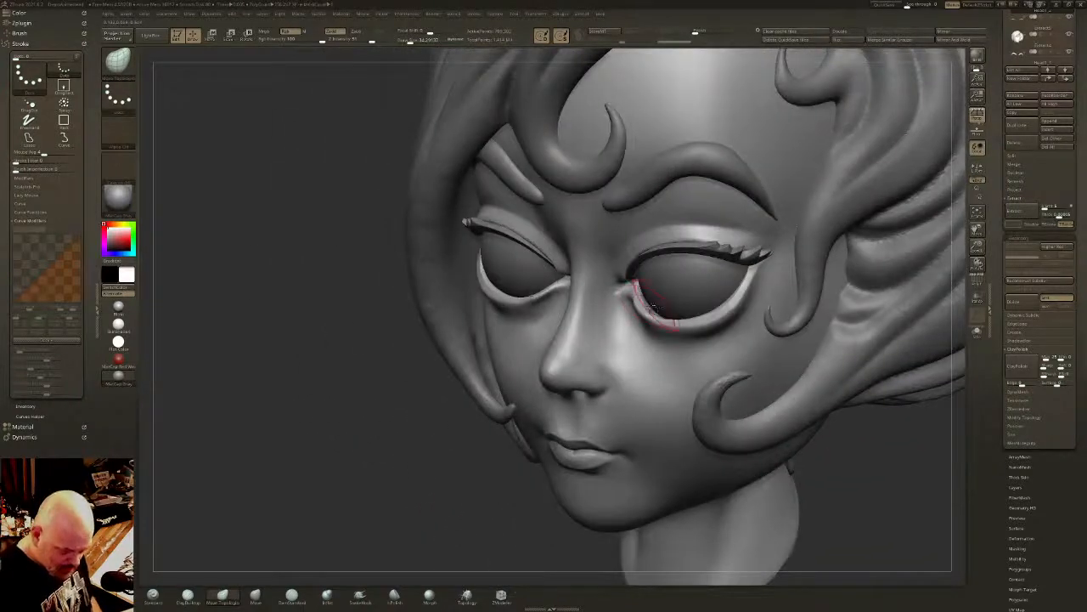
pyautogui.moveTo(658, 306); pyautogui.dragTo(630, 311, button='right')
pyautogui.moveTo(653, 307); pyautogui.dragTo(658, 307)
pyautogui.moveTo(666, 315)
pyautogui.mouseDown(button='right')
pyautogui.moveTo(624, 319)
pyautogui.moveTo(698, 259)
pyautogui.moveTo(701, 313)
pyautogui.moveTo(713, 282)
pyautogui.moveTo(733, 324)
pyautogui.mouseUp(button='right')
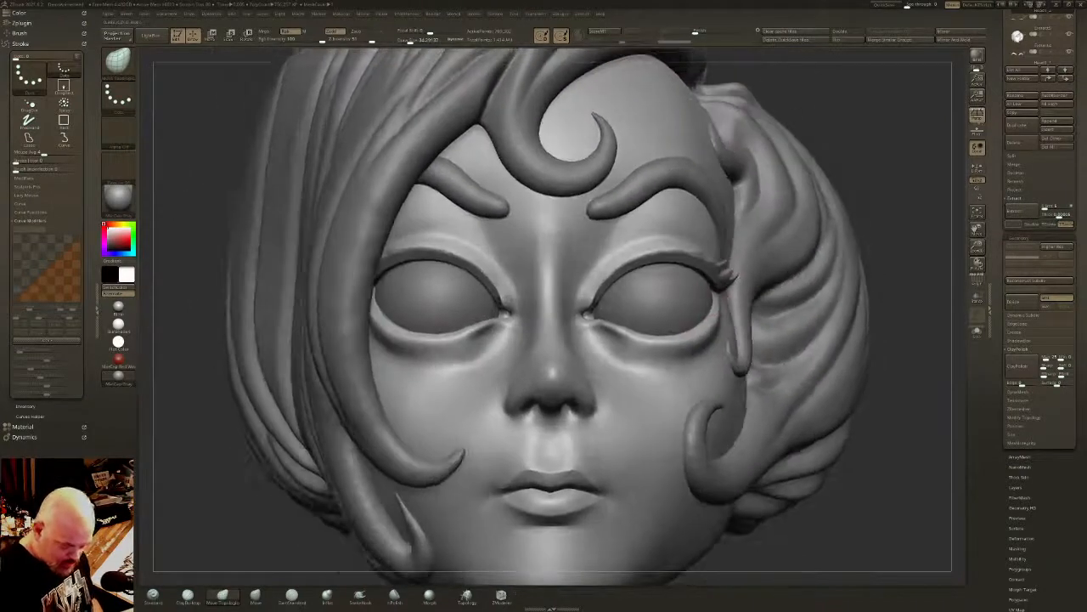
# - Flatten the lower eyelid rims from the inner to the outer corners with the polish brush
pyautogui.moveTo(649, 334)
pyautogui.mouseDown(button='right')
pyautogui.moveTo(667, 333)
pyautogui.moveTo(642, 332)
pyautogui.mouseUp(button='right')
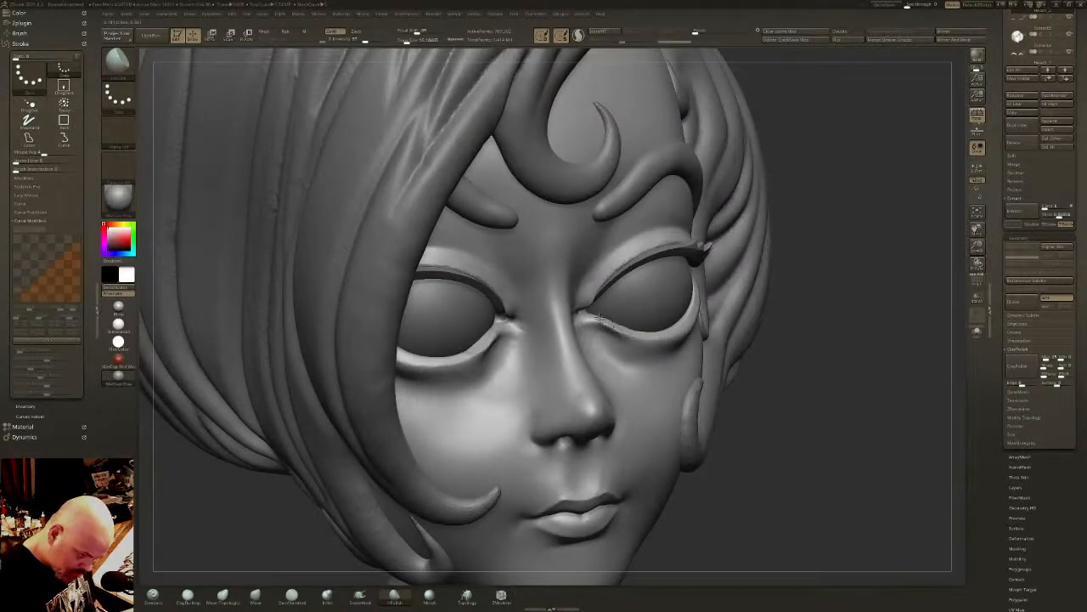
pyautogui.moveTo(600, 318); pyautogui.dragTo(646, 338)
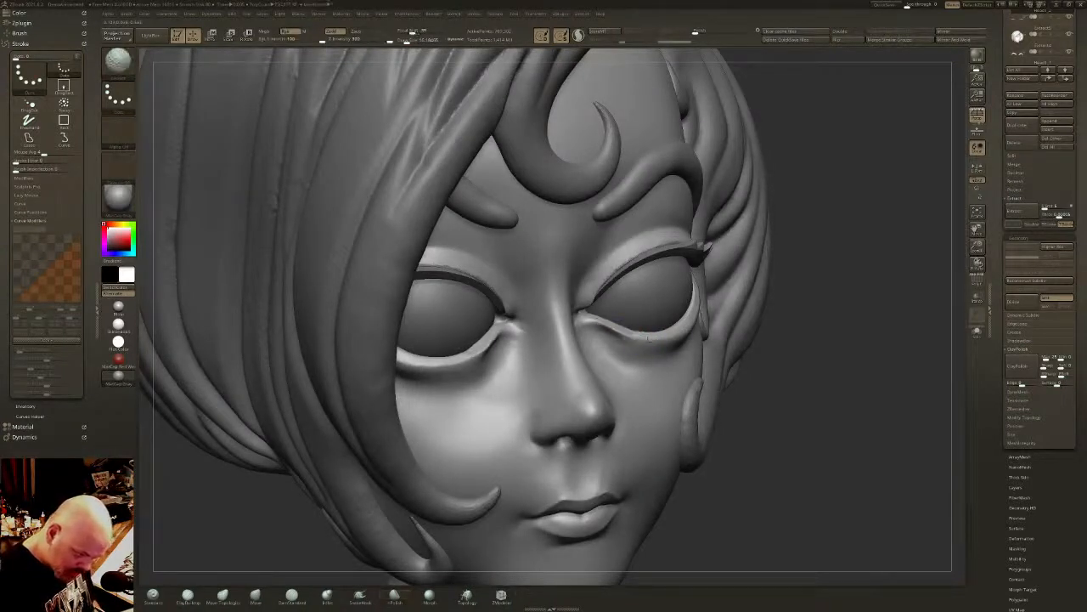
pyautogui.moveTo(649, 338); pyautogui.dragTo(697, 314, button='right')
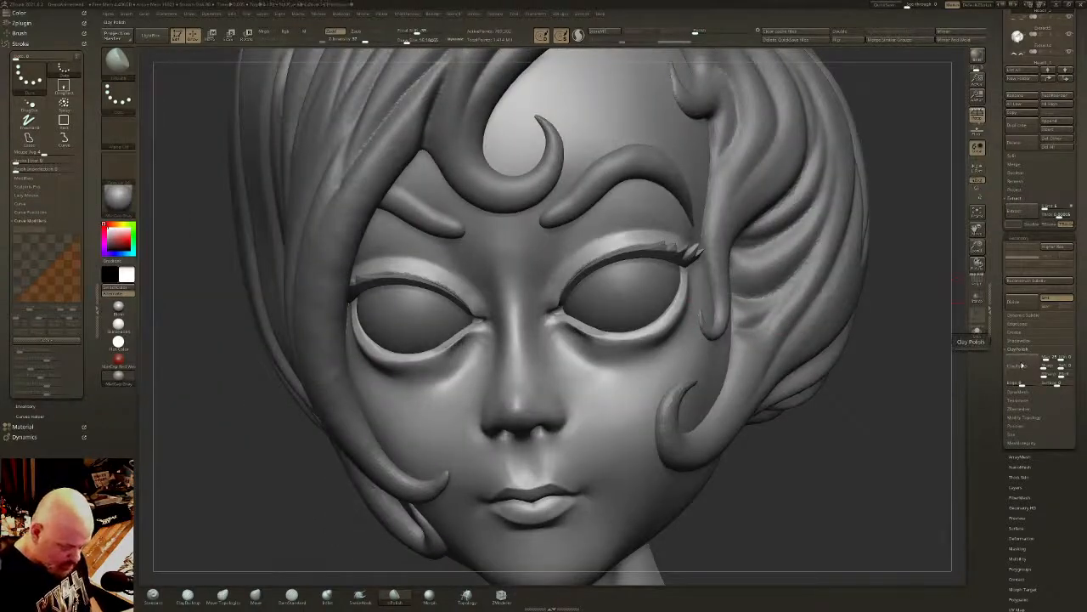
pyautogui.moveTo(659, 333)
pyautogui.mouseDown(button='right')
pyautogui.moveTo(722, 330)
pyautogui.moveTo(614, 326)
pyautogui.mouseUp(button='right')
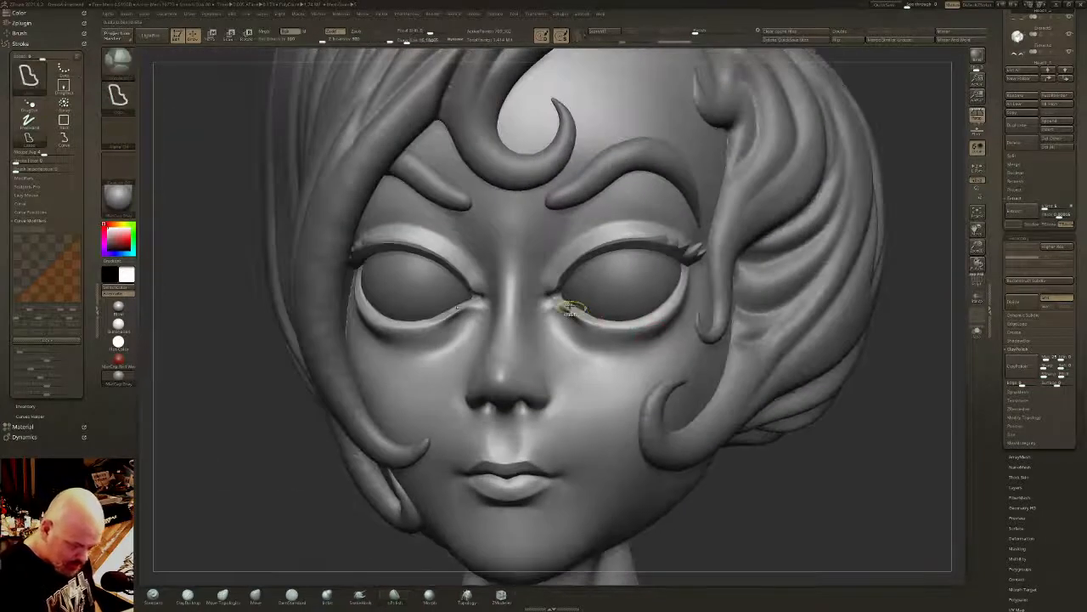
pyautogui.click(118, 60)
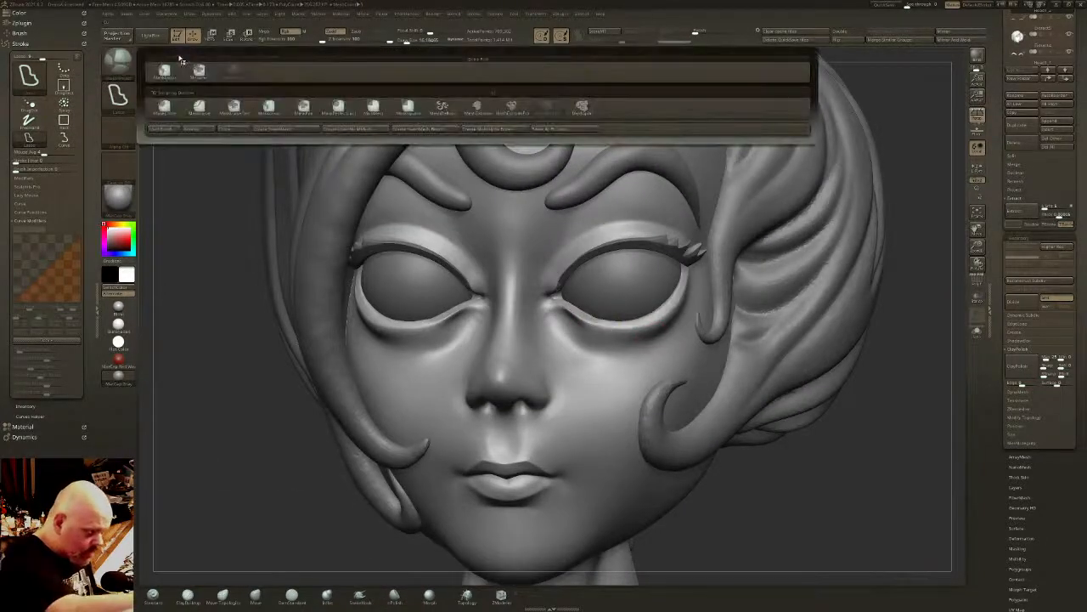
pyautogui.click(200, 71)
pyautogui.moveTo(568, 313)
pyautogui.mouseDown()
pyautogui.moveTo(615, 330)
pyautogui.moveTo(678, 299)
pyautogui.moveTo(637, 329)
pyautogui.moveTo(557, 303)
pyautogui.mouseUp()
pyautogui.hotkey('ctrl', 'z')
# - Apply ClayPolish to the lower eyelid rims with the rest of the face masked
pyautogui.keyDown('ctrl'); pyautogui.click(763, 362); pyautogui.keyUp('ctrl')
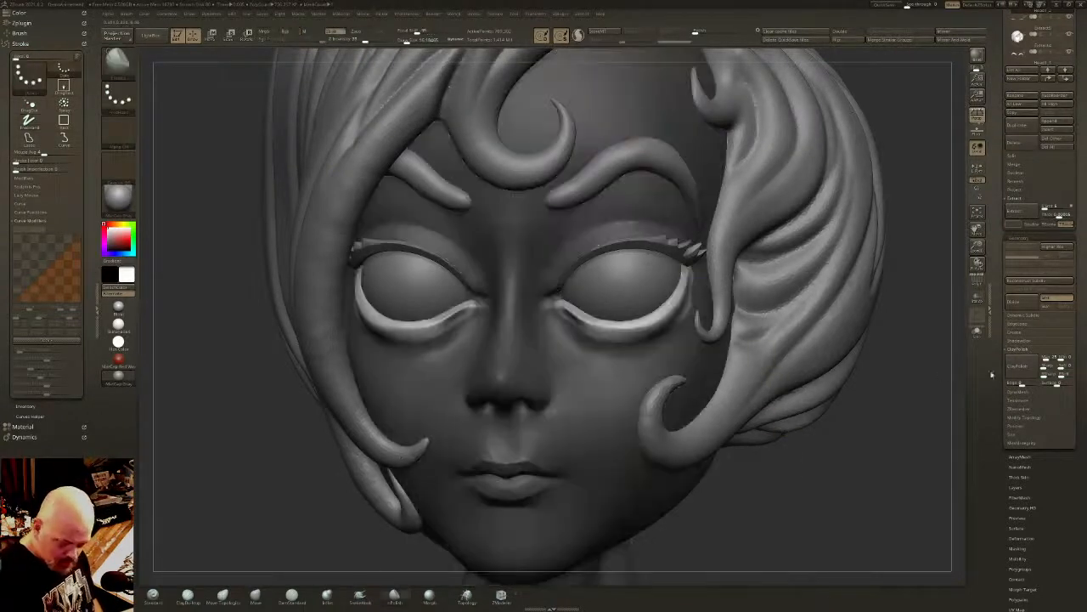
pyautogui.click(1024, 365)
pyautogui.keyDown('ctrl'); pyautogui.moveTo(926, 347); pyautogui.dragTo(897, 341); pyautogui.keyUp('ctrl')
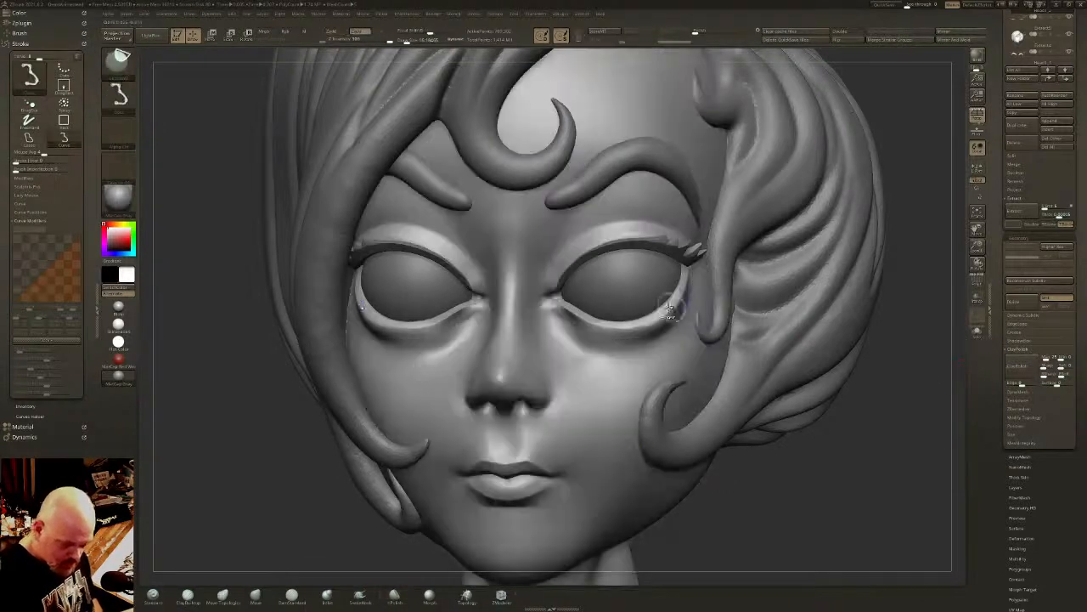
# - Smooth and sharpen the full length of the lower eyelid rims with polish strokes, working from front and low angles
pyautogui.keyDown('shift'); pyautogui.moveTo(673, 303); pyautogui.dragTo(667, 314); pyautogui.keyUp('shift')
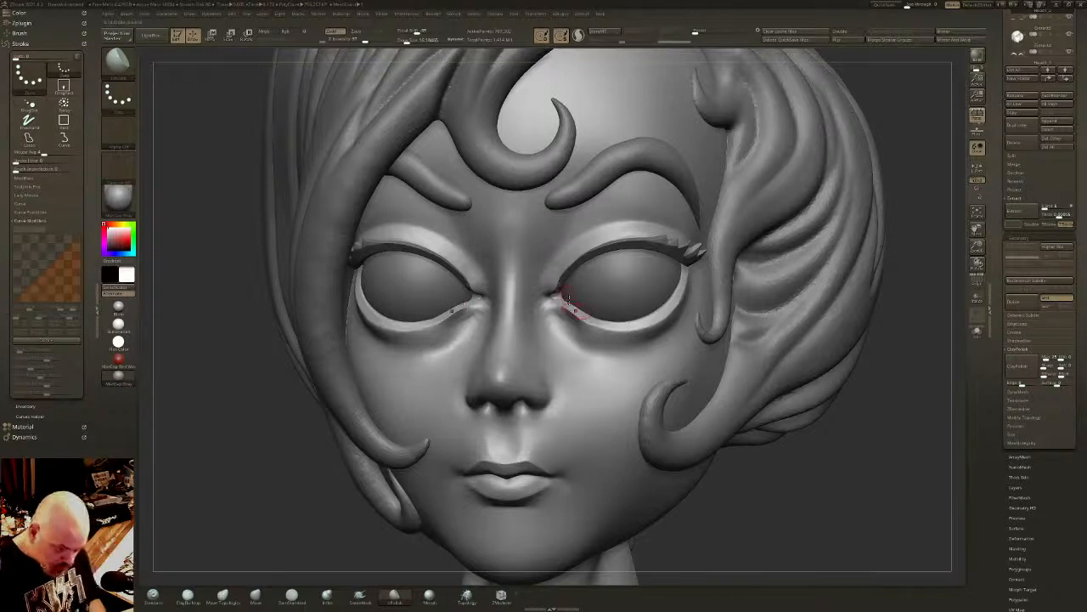
pyautogui.moveTo(572, 308); pyautogui.dragTo(678, 306)
pyautogui.moveTo(577, 309); pyautogui.dragTo(650, 324)
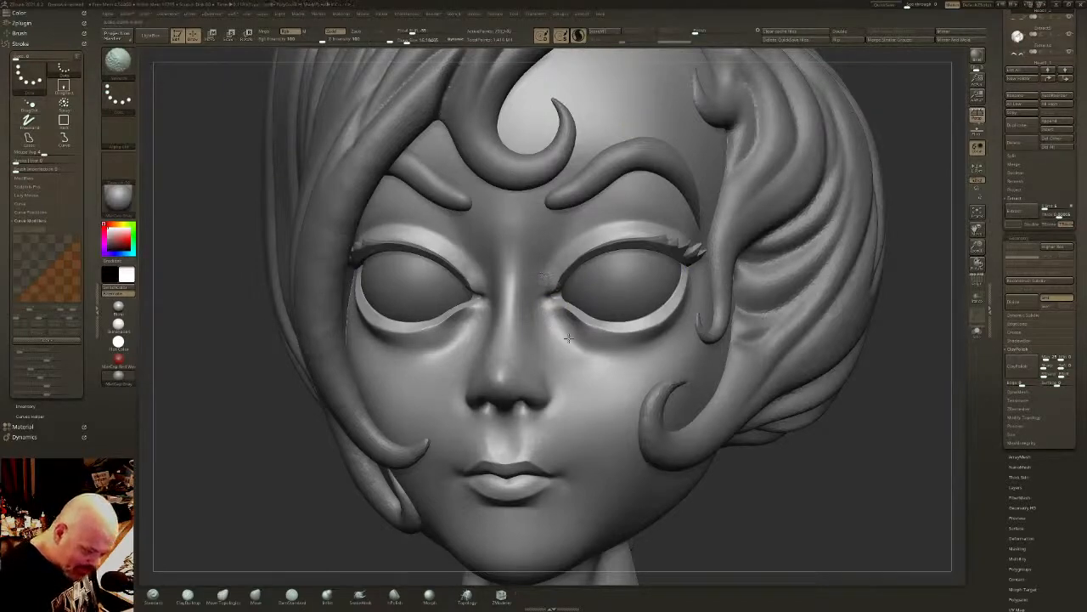
pyautogui.moveTo(568, 338); pyautogui.dragTo(557, 274, button='right')
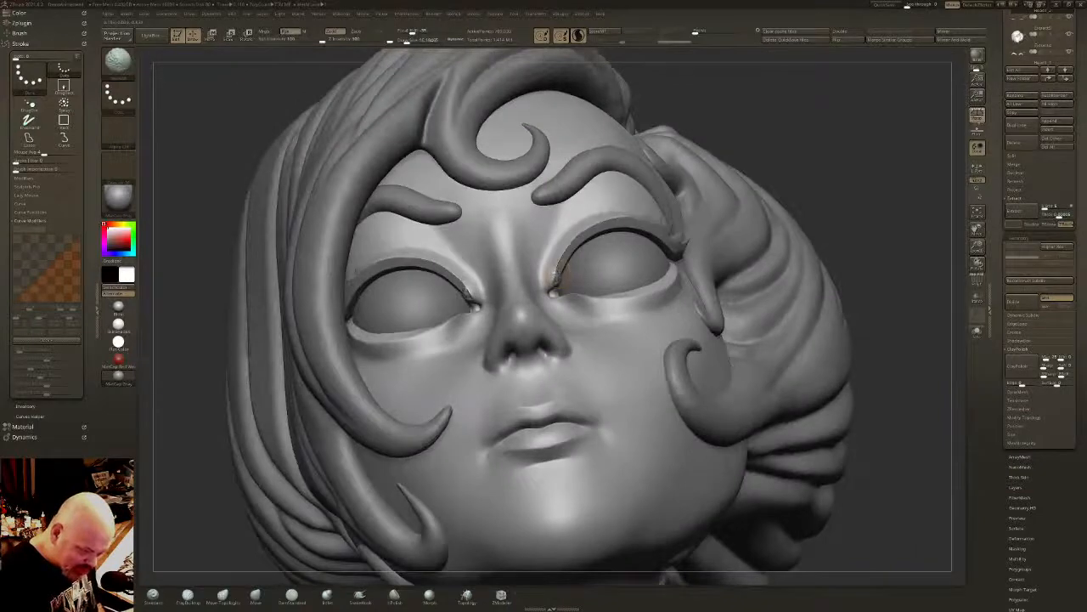
pyautogui.moveTo(584, 222); pyautogui.dragTo(603, 259, button='right')
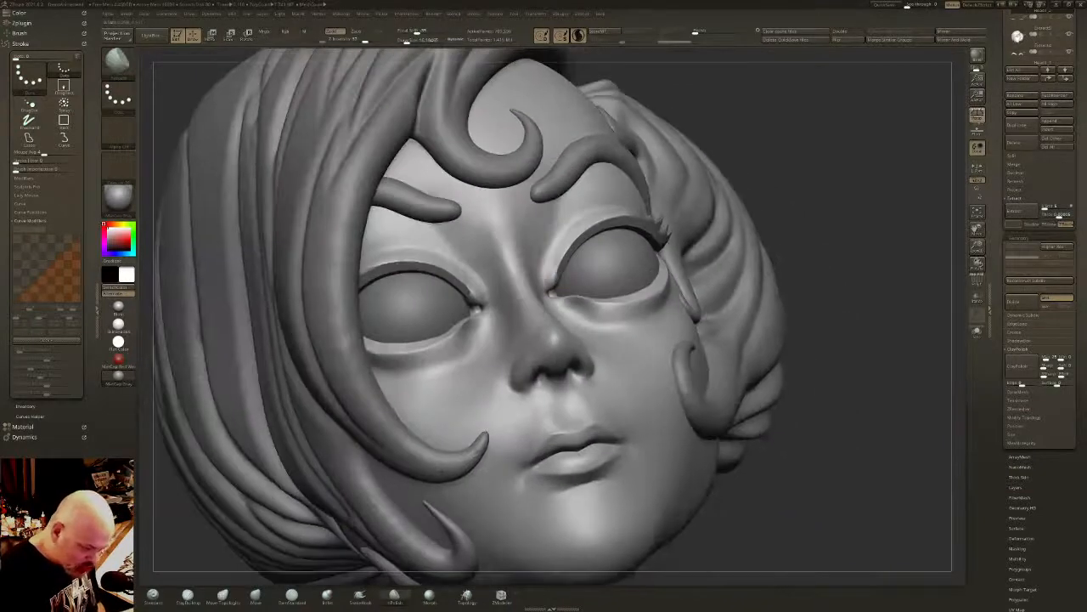
# - Refine the curve of the lower eyelids with Move Topological at a reduced brush size
pyautogui.click(222, 595)
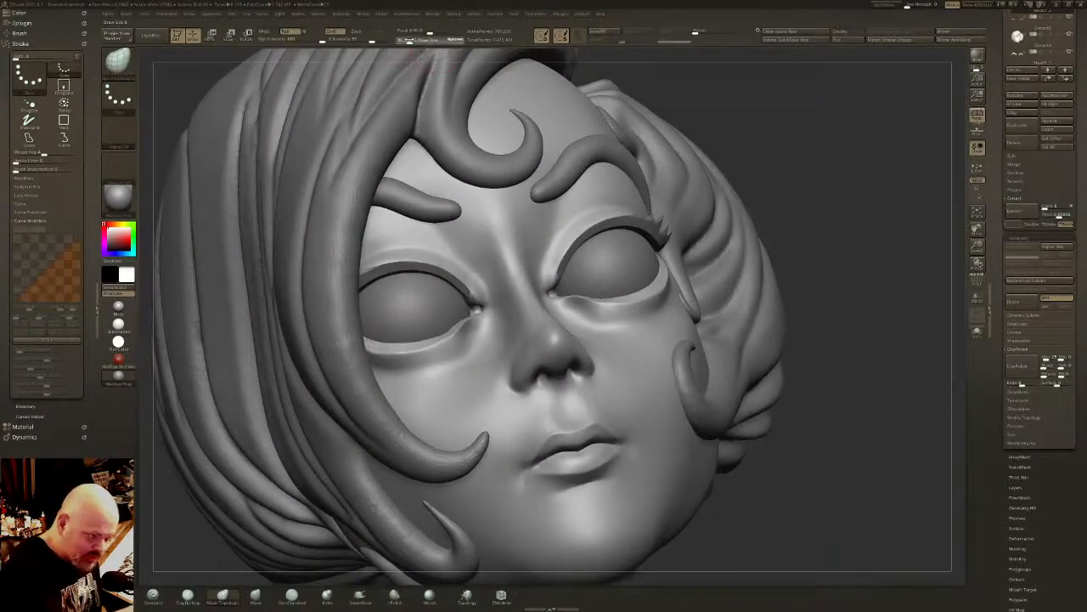
pyautogui.moveTo(503, 194); pyautogui.dragTo(581, 272, button='right')
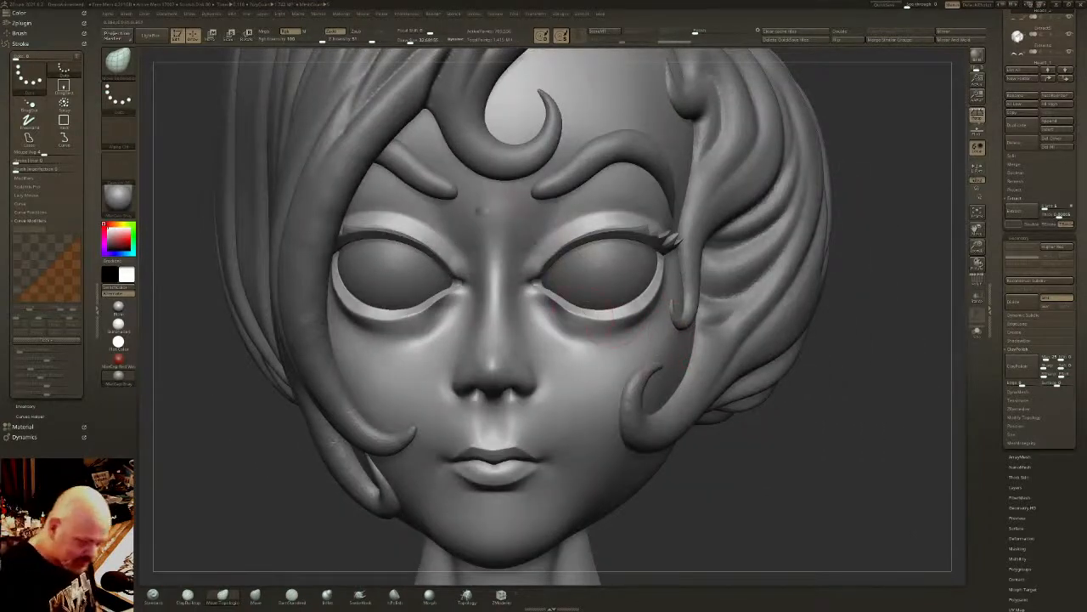
pyautogui.moveTo(410, 41); pyautogui.dragTo(408, 40)
pyautogui.moveTo(552, 162); pyautogui.dragTo(562, 208, button='right')
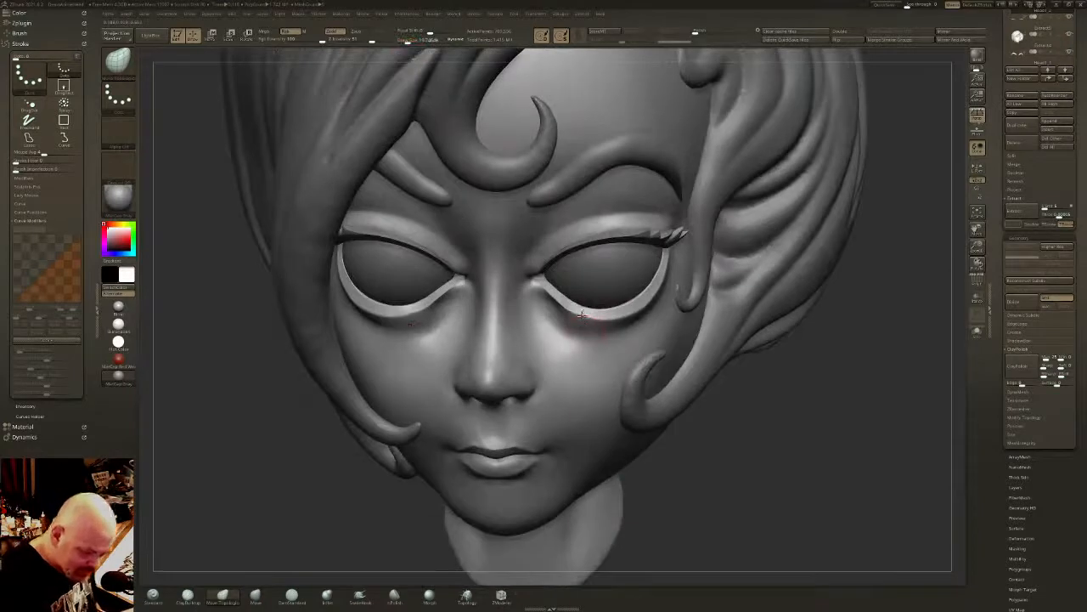
pyautogui.moveTo(668, 304); pyautogui.dragTo(665, 257, button='right')
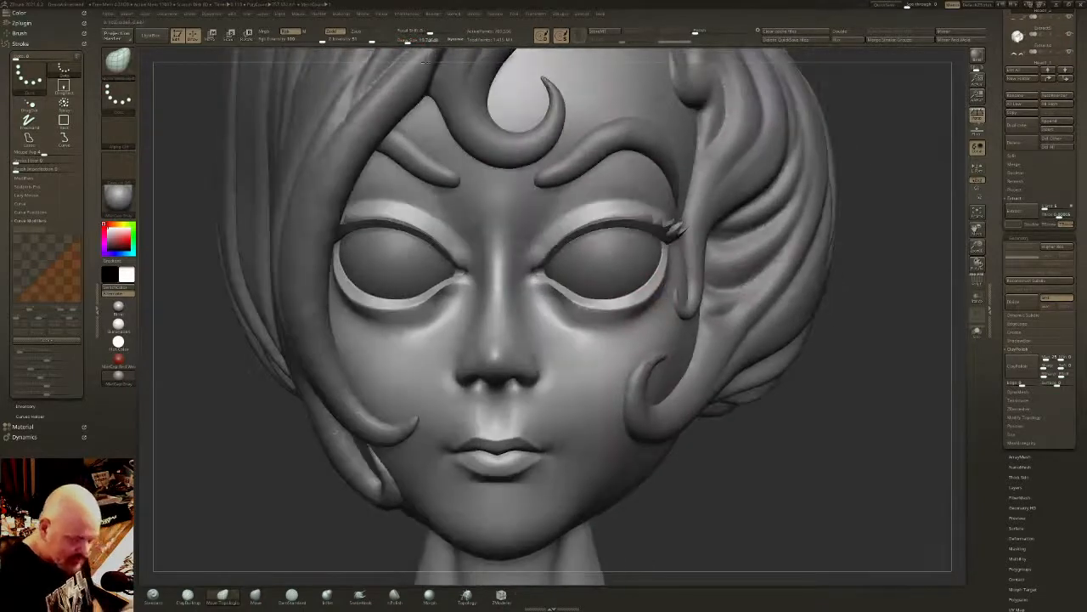
# - Mask the lower eyelid rims with a smaller brush, assign them their own polygroup, and isolate them in Solo mode
pyautogui.moveTo(407, 41); pyautogui.dragTo(404, 41)
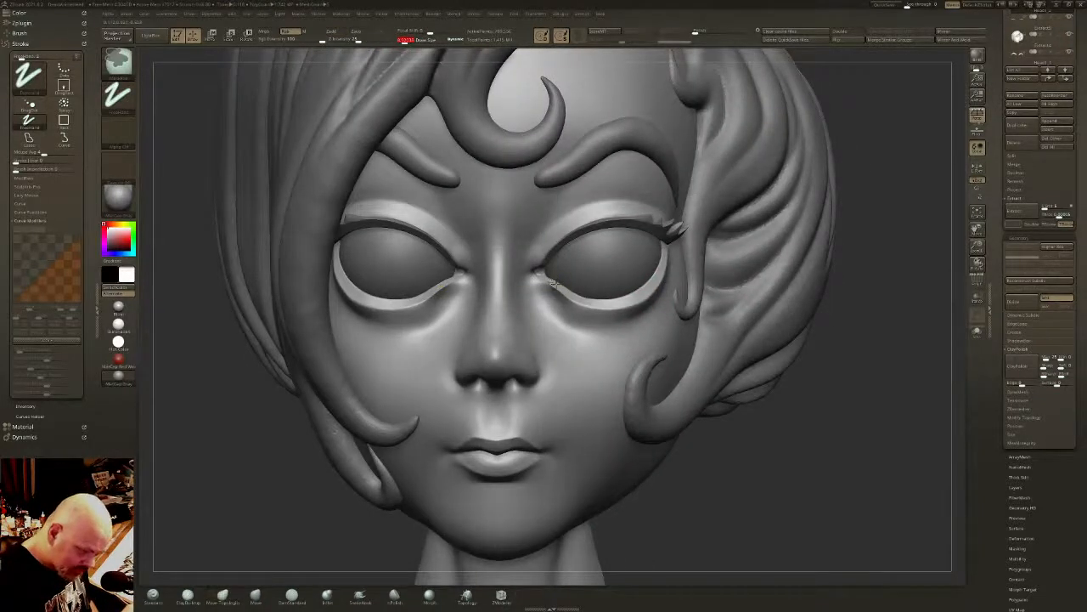
pyautogui.moveTo(552, 285)
pyautogui.keyDown('ctrl'); pyautogui.mouseDown()
pyautogui.moveTo(599, 306)
pyautogui.moveTo(627, 302)
pyautogui.moveTo(655, 285)
pyautogui.moveTo(663, 255)
pyautogui.mouseUp(); pyautogui.keyUp('ctrl')
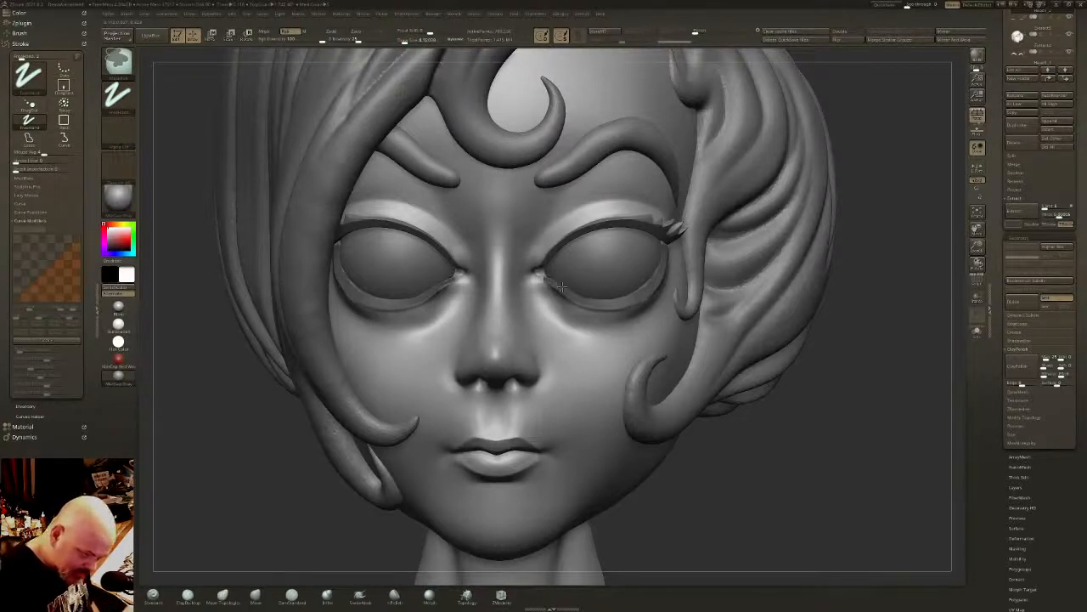
pyautogui.hotkey('ctrl', 'w')
pyautogui.keyDown('ctrl'); pyautogui.keyDown('shift'); pyautogui.click(629, 301); pyautogui.keyUp('shift'); pyautogui.keyUp('ctrl')
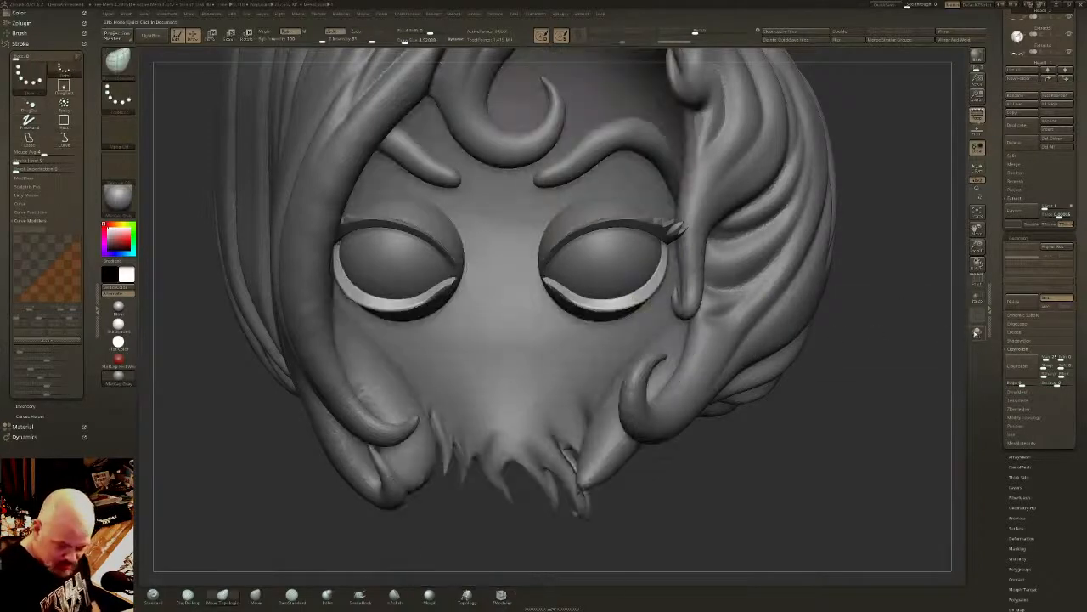
pyautogui.click(977, 332)
# - Choose the lasso selection brush and hide the ragged polygons along the outer lower edges of the lower lid strips
pyautogui.keyDown('ctrl'); pyautogui.moveTo(650, 286); pyautogui.dragTo(659, 332, button='right'); pyautogui.keyUp('ctrl')
pyautogui.moveTo(660, 333)
pyautogui.mouseDown()
pyautogui.moveTo(653, 257)
pyautogui.moveTo(750, 230)
pyautogui.moveTo(757, 250)
pyautogui.moveTo(701, 286)
pyautogui.mouseUp()
pyautogui.keyDown('ctrl'); pyautogui.keyDown('shift'); pyautogui.click(118, 65); pyautogui.keyUp('shift'); pyautogui.keyUp('ctrl')
pyautogui.keyDown('ctrl'); pyautogui.keyDown('shift'); pyautogui.click(192, 71); pyautogui.keyUp('shift'); pyautogui.keyUp('ctrl')
pyautogui.hotkey('ctrl', 'shift')
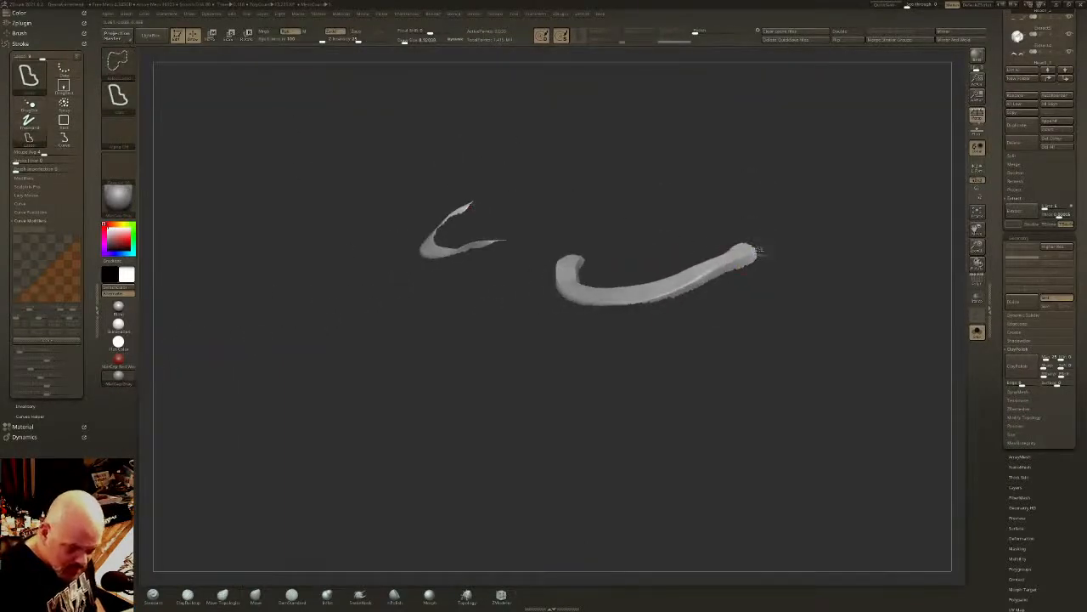
pyautogui.moveTo(670, 294)
pyautogui.keyDown('ctrl'); pyautogui.keyDown('shift'); pyautogui.mouseDown()
pyautogui.moveTo(626, 311)
pyautogui.moveTo(864, 266)
pyautogui.moveTo(858, 248)
pyautogui.mouseUp(); pyautogui.keyUp('shift'); pyautogui.keyUp('ctrl')
pyautogui.moveTo(727, 297); pyautogui.dragTo(630, 286)
# - Lasso away the uneven polygons at the inner ends and upper edges of the lid strips, and smooth their jagged borders
pyautogui.hotkey('ctrl', 'shift')
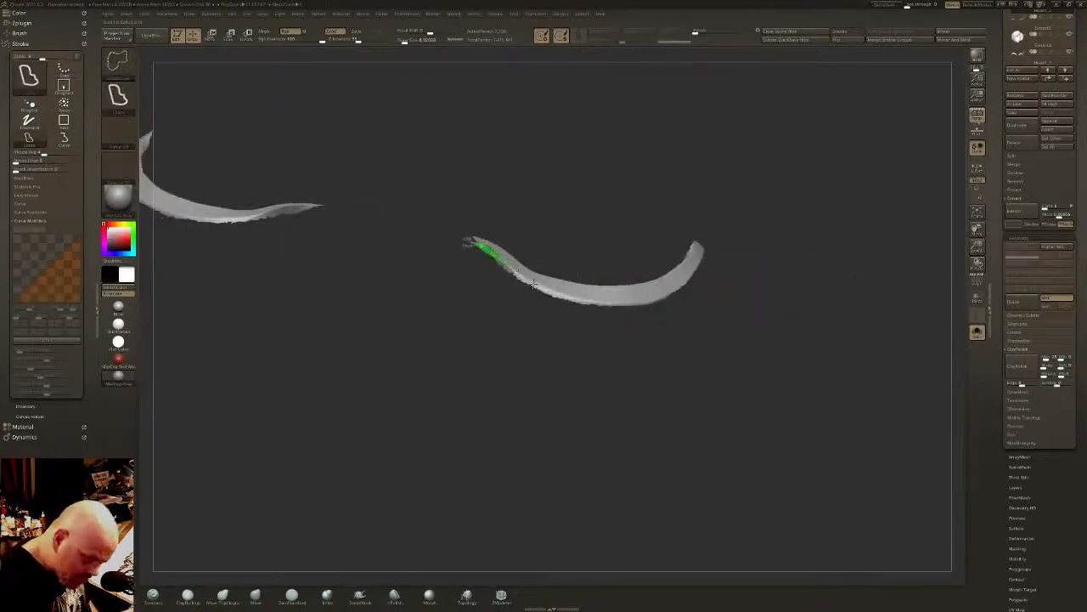
pyautogui.moveTo(586, 302)
pyautogui.keyDown('ctrl'); pyautogui.keyDown('alt'); pyautogui.keyDown('shift'); pyautogui.mouseDown()
pyautogui.moveTo(512, 375)
pyautogui.moveTo(506, 369)
pyautogui.moveTo(562, 314)
pyautogui.mouseUp(); pyautogui.keyUp('shift'); pyautogui.keyUp('alt'); pyautogui.keyUp('ctrl')
pyautogui.moveTo(497, 223); pyautogui.dragTo(466, 204)
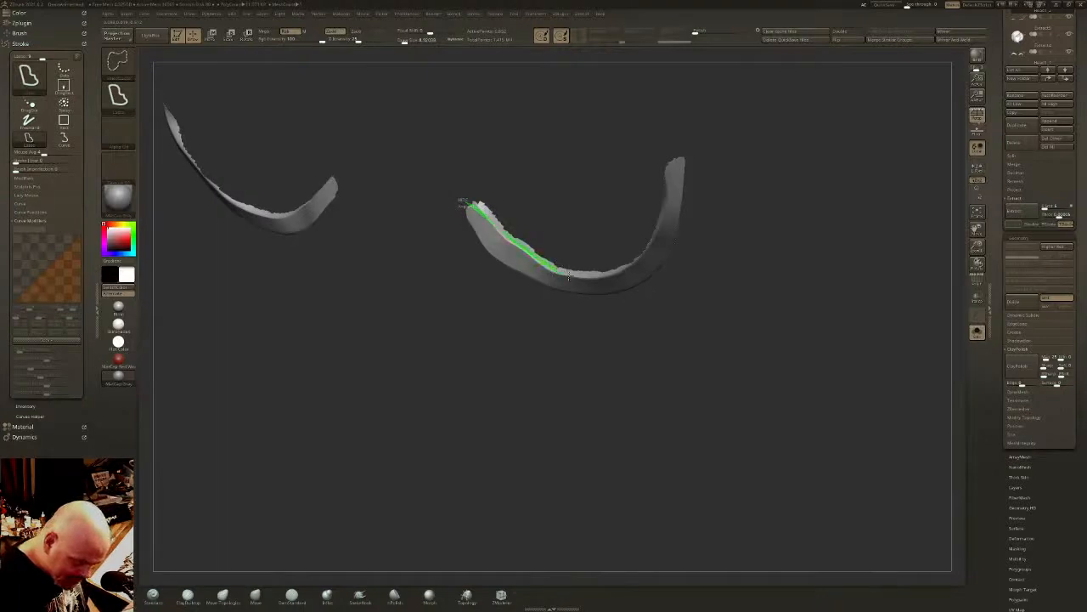
pyautogui.moveTo(568, 274)
pyautogui.keyDown('ctrl'); pyautogui.keyDown('shift'); pyautogui.mouseDown()
pyautogui.moveTo(611, 265)
pyautogui.moveTo(456, 158)
pyautogui.moveTo(685, 243)
pyautogui.mouseUp(); pyautogui.keyUp('shift'); pyautogui.keyUp('ctrl')
pyautogui.moveTo(555, 274)
pyautogui.keyDown('ctrl'); pyautogui.keyDown('shift'); pyautogui.mouseDown()
pyautogui.moveTo(643, 244)
pyautogui.moveTo(694, 145)
pyautogui.mouseUp(); pyautogui.keyUp('shift'); pyautogui.keyUp('ctrl')
pyautogui.moveTo(689, 97); pyautogui.dragTo(687, 175)
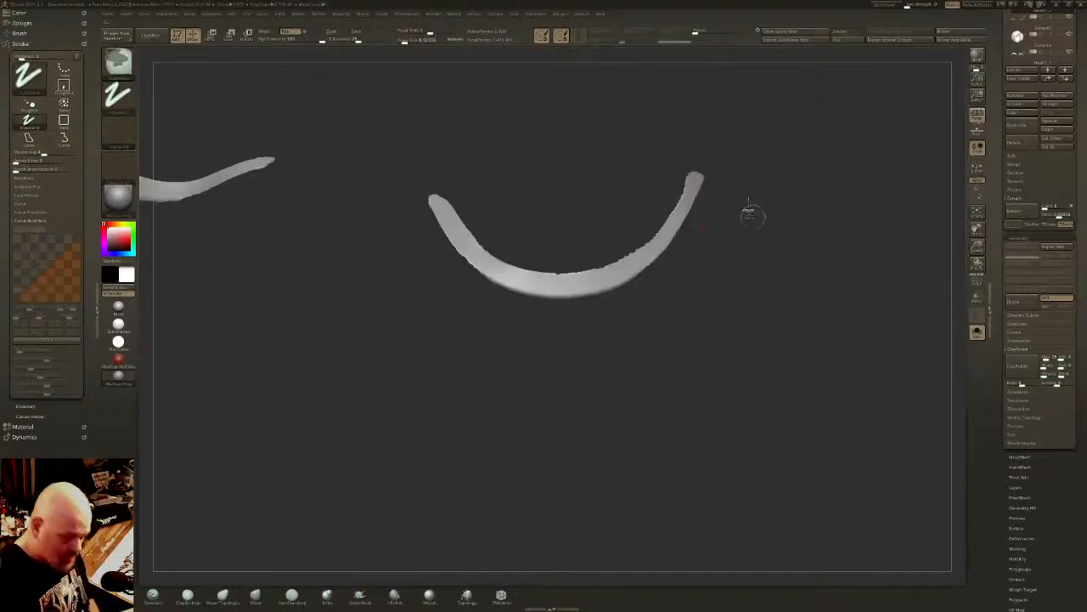
pyautogui.keyDown('ctrl'); pyautogui.moveTo(752, 215); pyautogui.dragTo(754, 222); pyautogui.keyUp('ctrl')
pyautogui.moveTo(697, 33); pyautogui.dragTo(719, 32)
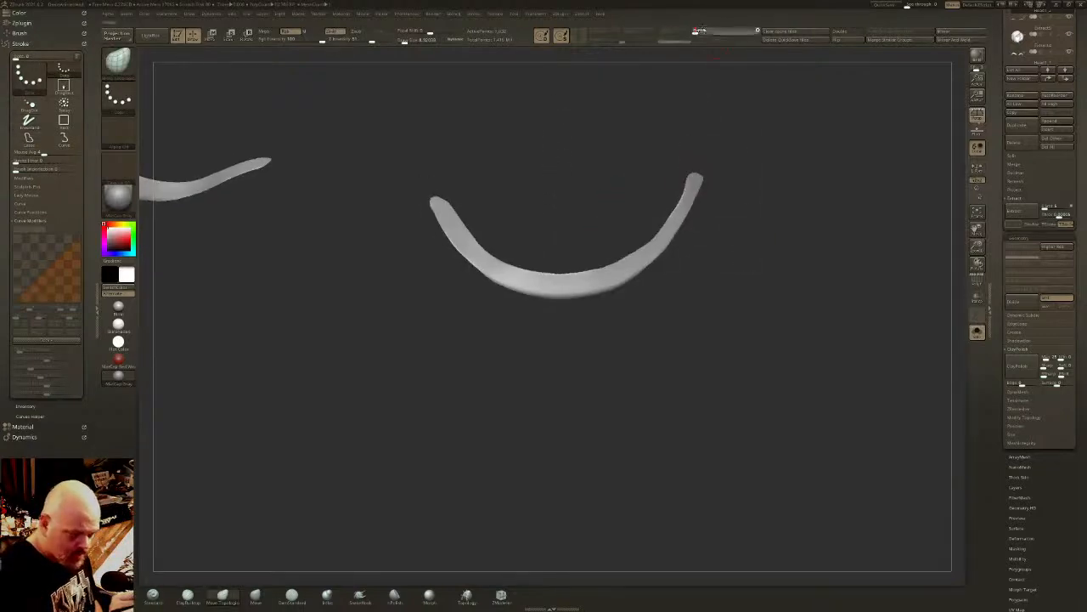
# - Restore the full head with the lower lid strips masked, and extract them as a separate subtool
pyautogui.keyDown('ctrl'); pyautogui.keyDown('shift'); pyautogui.click(764, 260); pyautogui.keyUp('shift'); pyautogui.keyUp('ctrl')
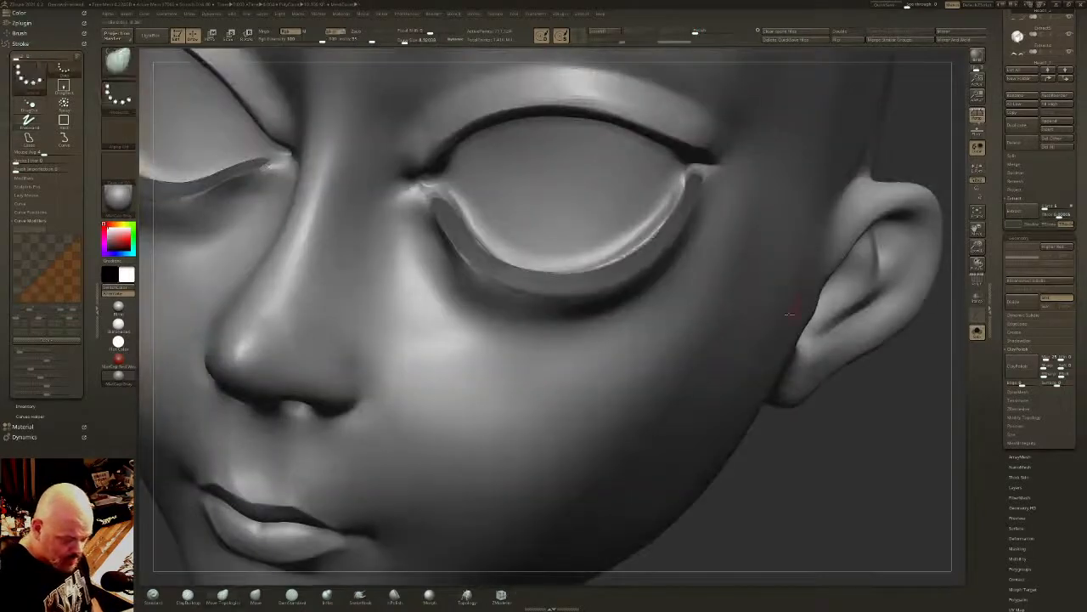
pyautogui.keyDown('alt'); pyautogui.moveTo(836, 374); pyautogui.dragTo(888, 297); pyautogui.keyUp('alt')
pyautogui.click(978, 333)
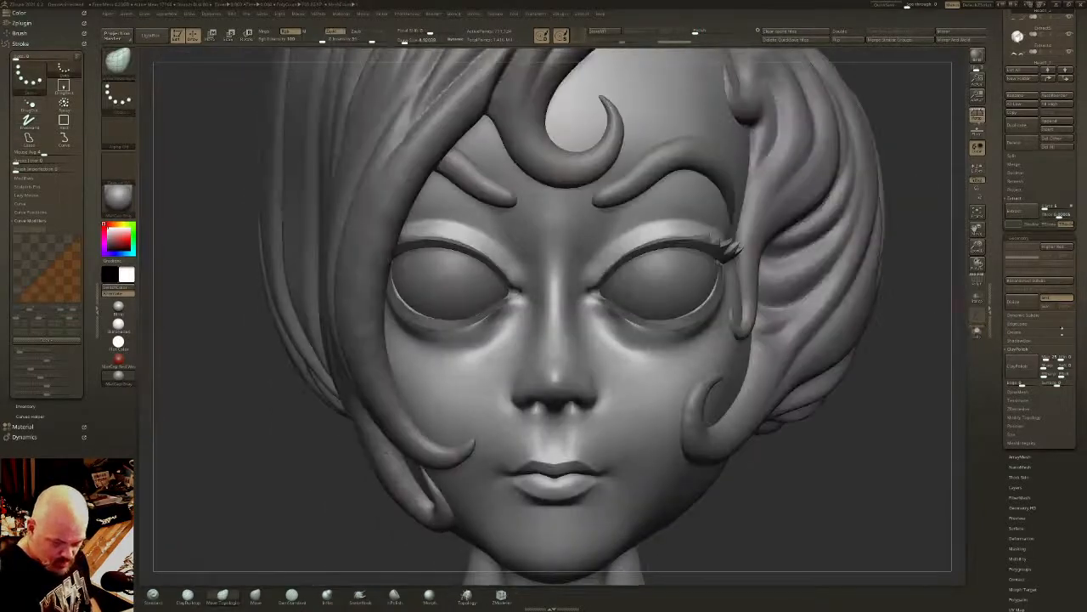
pyautogui.click(1016, 225)
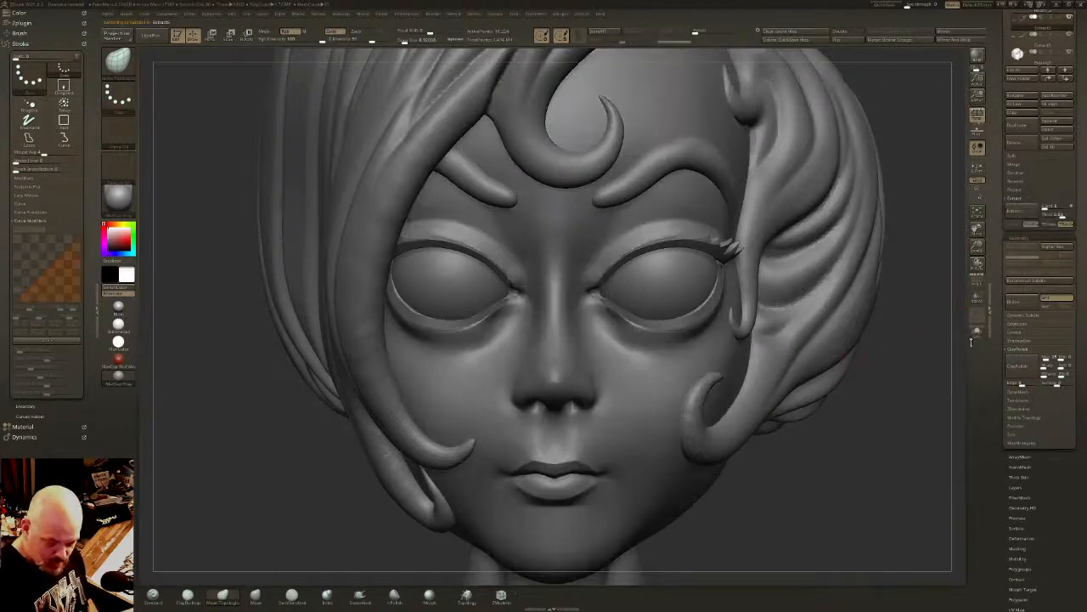
# - DynaMesh the extracted lower eyelid strips and isolate them in Solo mode
pyautogui.keyDown('ctrl'); pyautogui.moveTo(915, 347); pyautogui.dragTo(861, 360); pyautogui.keyUp('ctrl')
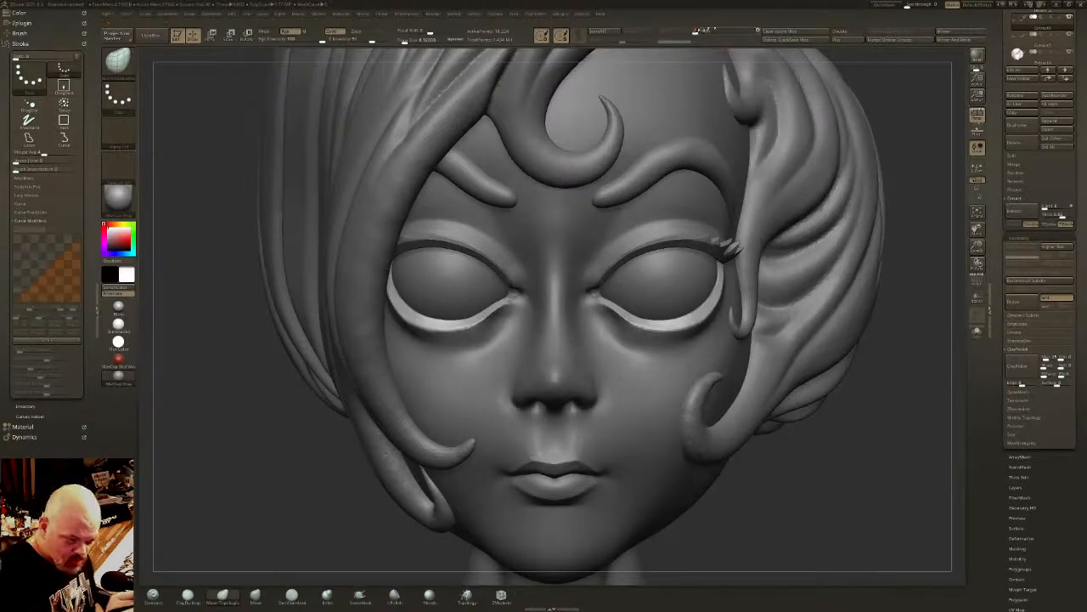
pyautogui.press('w')
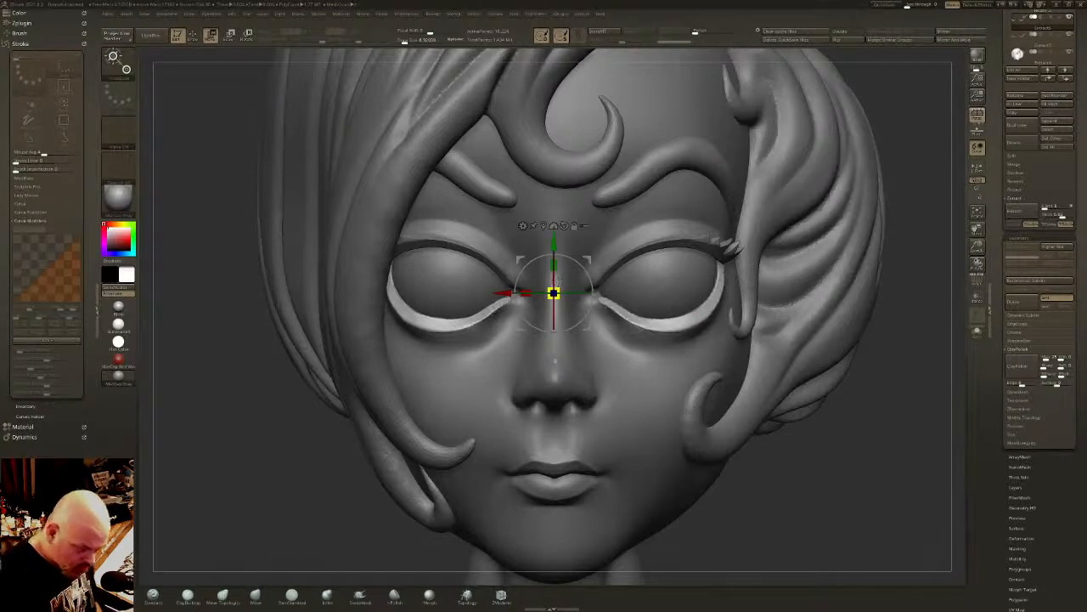
pyautogui.press('q')
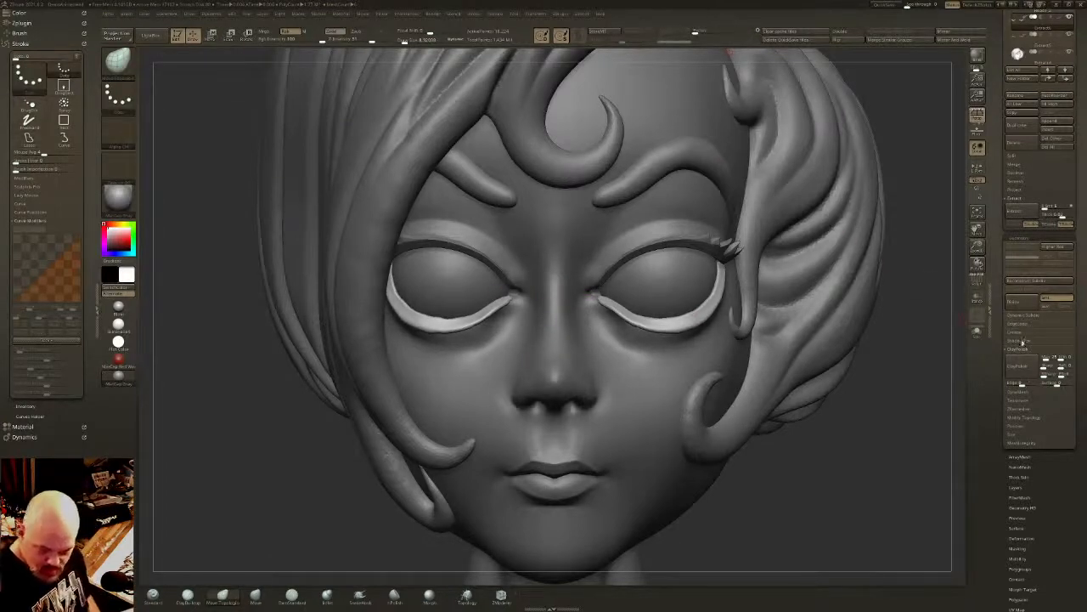
pyautogui.click(1028, 393)
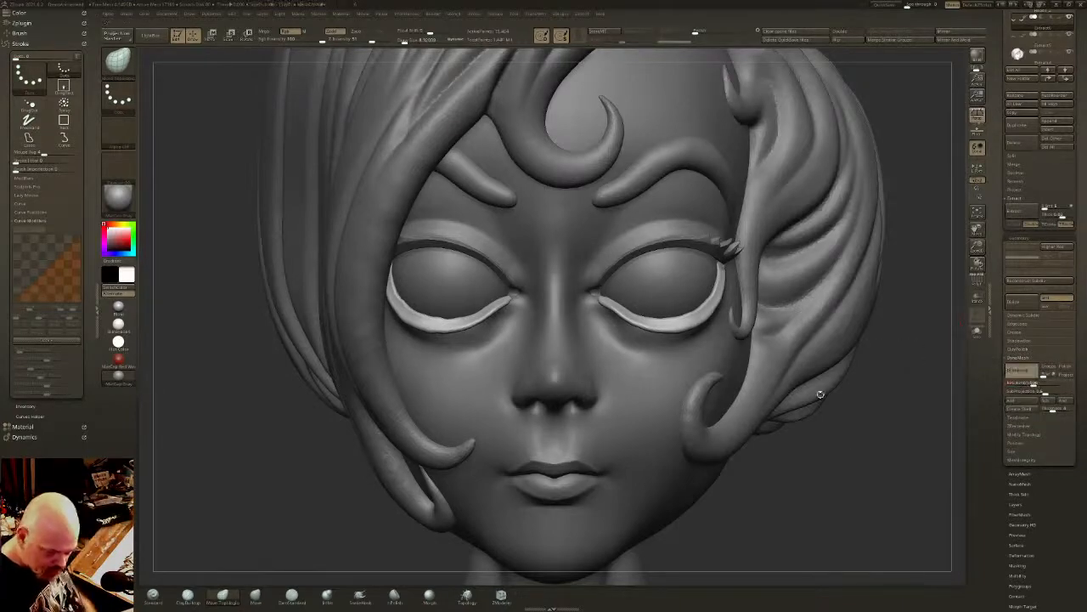
pyautogui.moveTo(792, 367); pyautogui.dragTo(883, 339, button='right')
pyautogui.click(976, 334)
pyautogui.keyDown('ctrl'); pyautogui.moveTo(684, 319); pyautogui.dragTo(690, 361, button='right'); pyautogui.keyUp('ctrl')
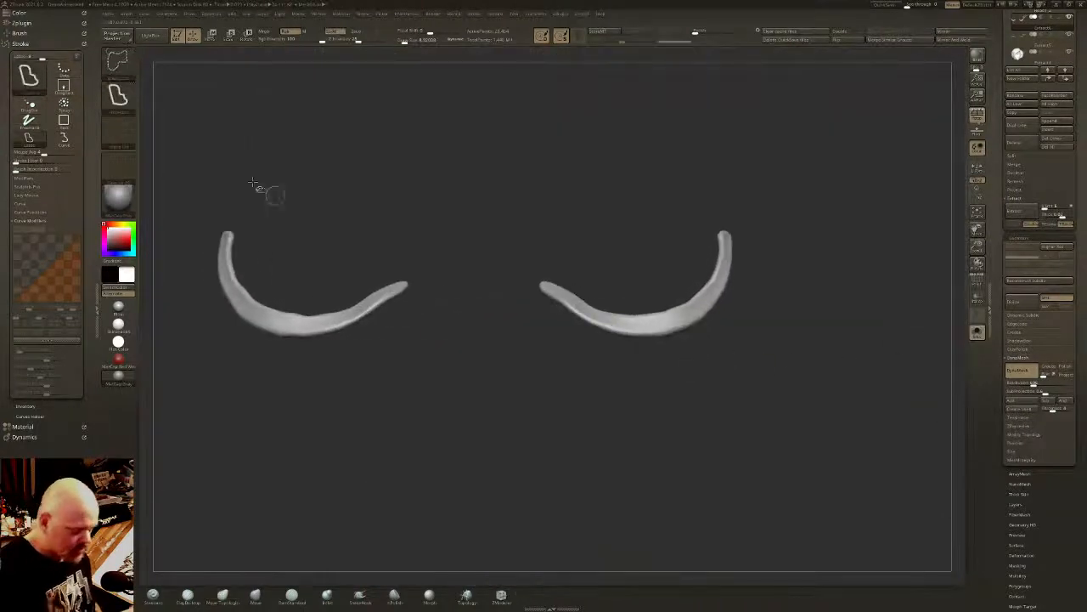
# - Choose the curve cutting brush and trim the inner and outer ends of the lower lid strips into tapered points
pyautogui.keyDown('ctrl'); pyautogui.keyDown('shift'); pyautogui.click(120, 63); pyautogui.keyUp('shift'); pyautogui.keyUp('ctrl')
pyautogui.keyDown('ctrl'); pyautogui.keyDown('shift'); pyautogui.click(178, 72); pyautogui.keyUp('shift'); pyautogui.keyUp('ctrl')
pyautogui.moveTo(582, 233)
pyautogui.mouseDown(button='right')
pyautogui.moveTo(605, 278)
pyautogui.moveTo(583, 286)
pyautogui.mouseUp(button='right')
pyautogui.moveTo(532, 258)
pyautogui.mouseDown()
pyautogui.moveTo(596, 304)
pyautogui.moveTo(671, 313)
pyautogui.moveTo(717, 273)
pyautogui.moveTo(762, 175)
pyautogui.mouseUp()
pyautogui.moveTo(765, 221); pyautogui.dragTo(740, 206)
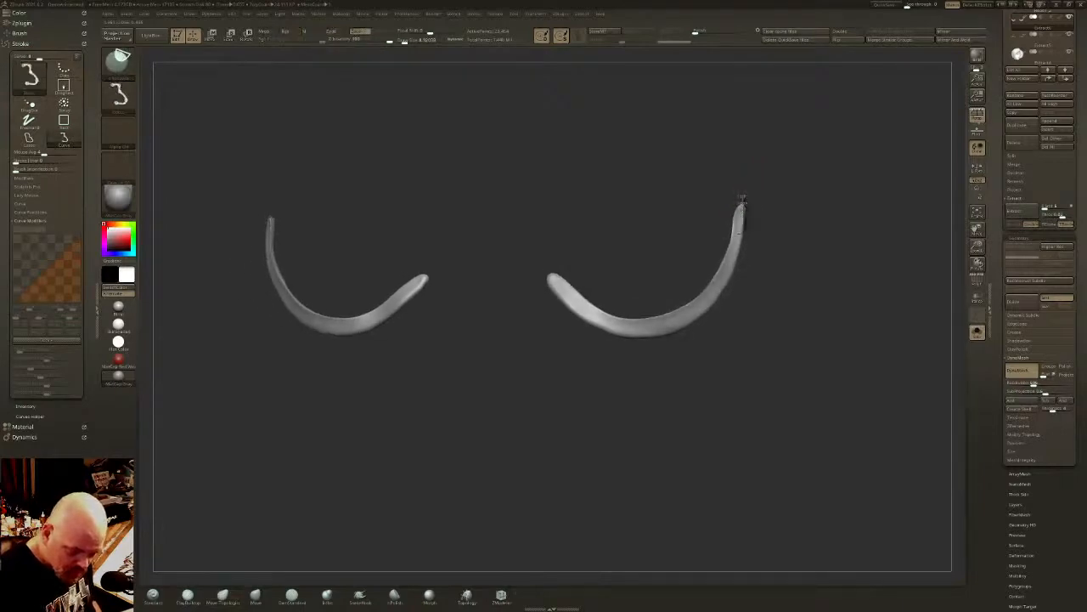
pyautogui.moveTo(741, 244)
pyautogui.keyDown('ctrl'); pyautogui.keyDown('shift'); pyautogui.mouseDown()
pyautogui.moveTo(722, 292)
pyautogui.moveTo(650, 335)
pyautogui.moveTo(581, 315)
pyautogui.moveTo(543, 259)
pyautogui.mouseUp(); pyautogui.keyUp('shift'); pyautogui.keyUp('ctrl')
pyautogui.moveTo(712, 329); pyautogui.dragTo(740, 294)
pyautogui.keyDown('ctrl'); pyautogui.moveTo(809, 259); pyautogui.dragTo(821, 247); pyautogui.keyUp('ctrl')
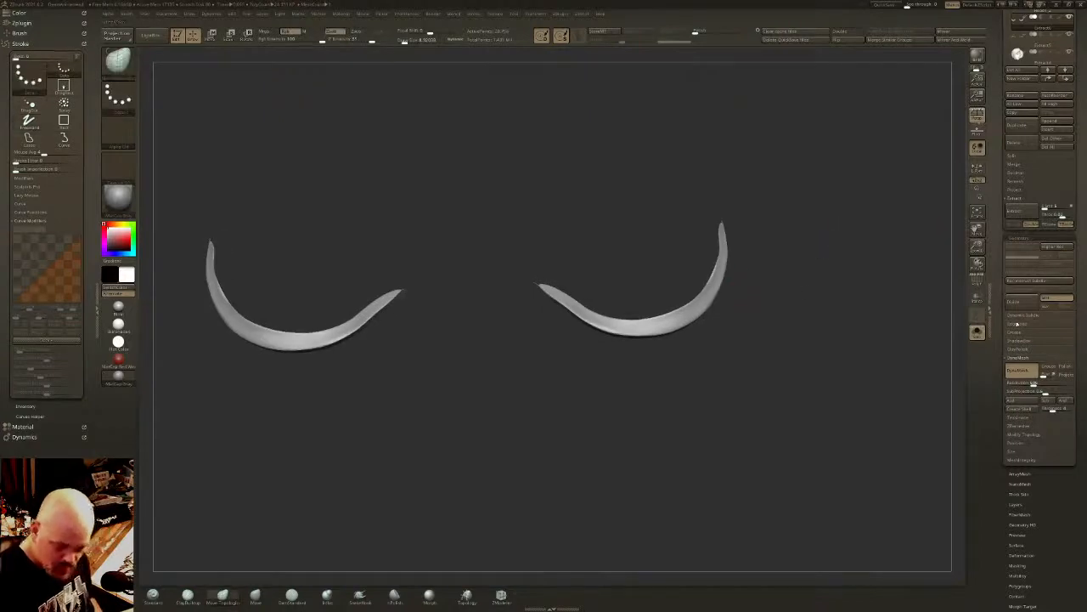
# - Apply ClayPolish to the lid strips, trim their inner ends once more, and repeat the polish
pyautogui.click(1017, 350)
pyautogui.click(1018, 366)
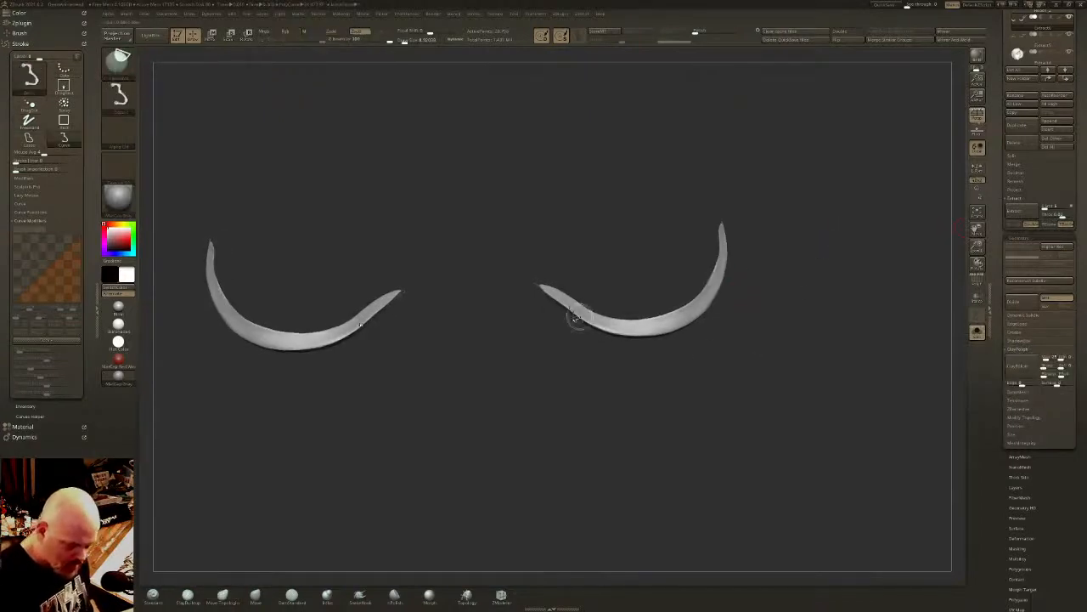
pyautogui.moveTo(575, 318)
pyautogui.mouseDown()
pyautogui.moveTo(552, 273)
pyautogui.moveTo(541, 289)
pyautogui.mouseUp()
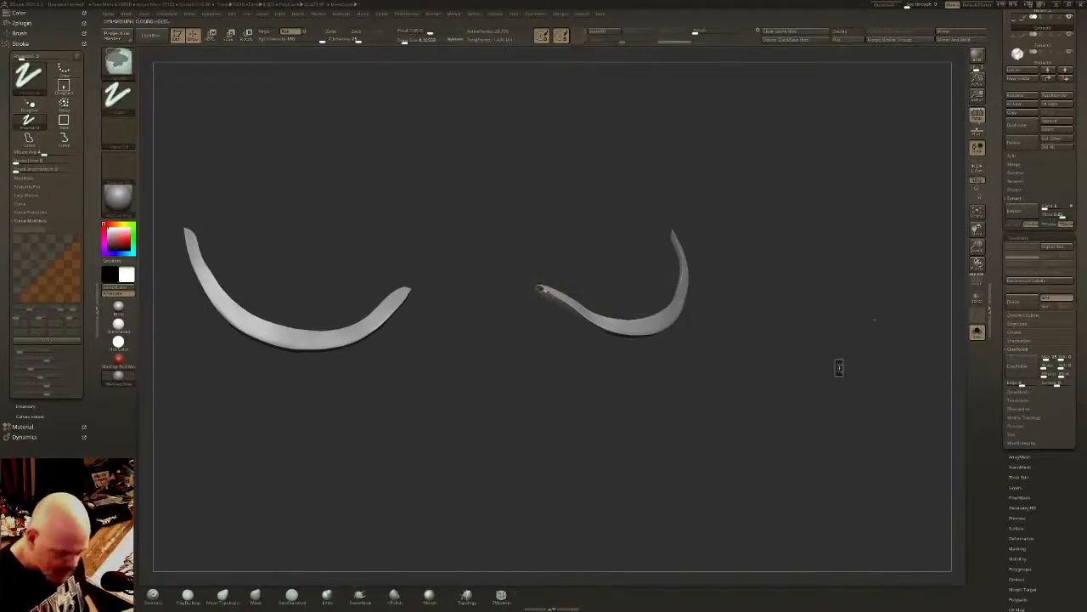
pyautogui.click(1020, 366)
pyautogui.keyDown('shift'); pyautogui.moveTo(881, 369); pyautogui.dragTo(838, 347); pyautogui.keyUp('shift')
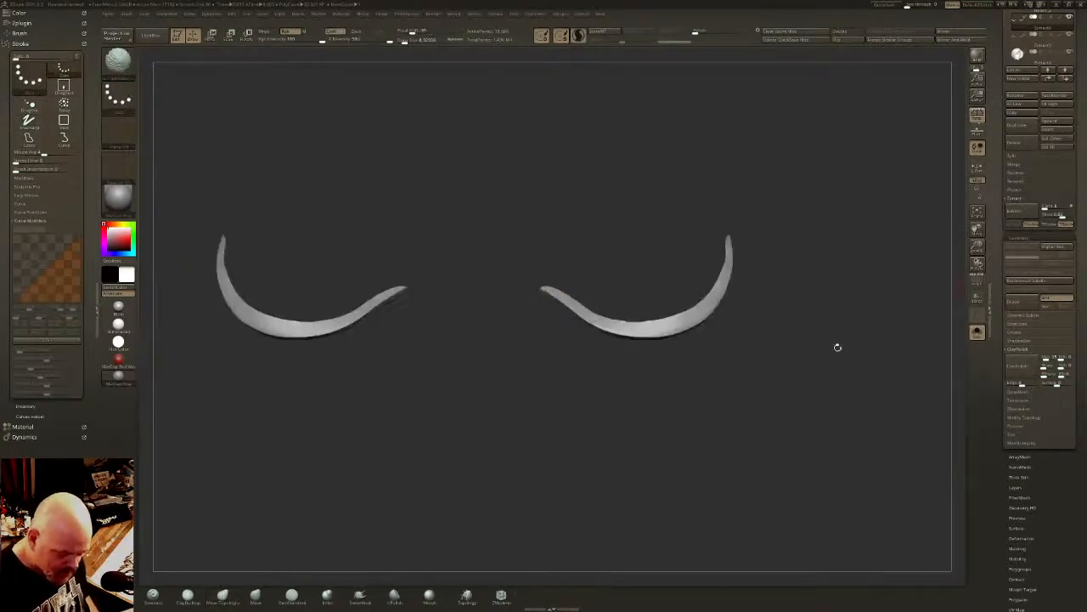
# - Show the full head again and slightly inflate the lower lid bands with the transform gizmo
pyautogui.click(977, 332)
pyautogui.moveTo(796, 382)
pyautogui.keyDown('ctrl'); pyautogui.mouseDown(button='right')
pyautogui.moveTo(717, 313)
pyautogui.moveTo(738, 298)
pyautogui.mouseUp(button='right'); pyautogui.keyUp('ctrl')
pyautogui.press('w')
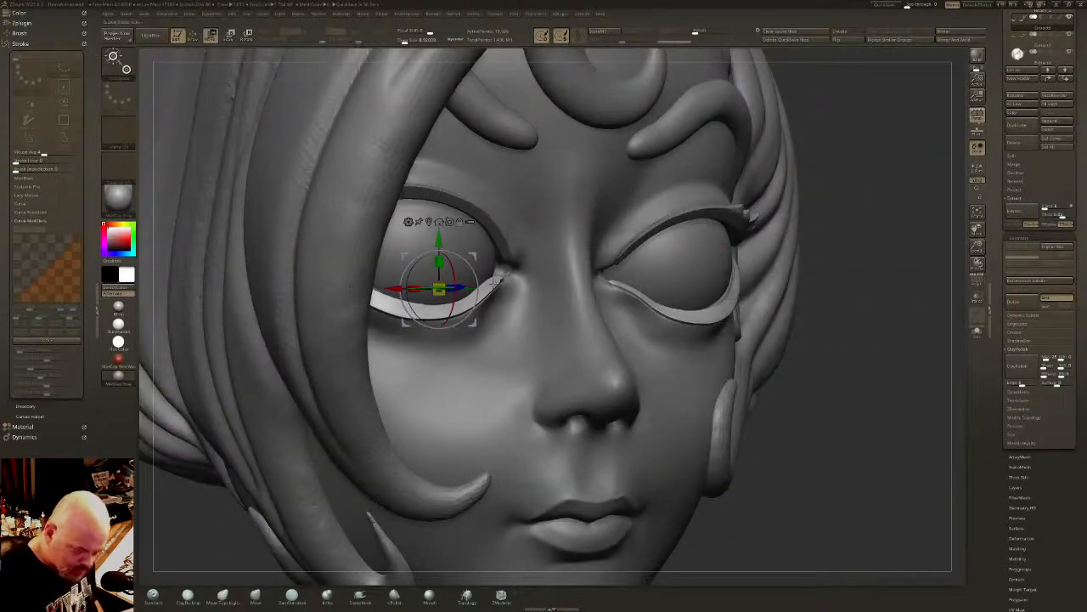
pyautogui.click(733, 299)
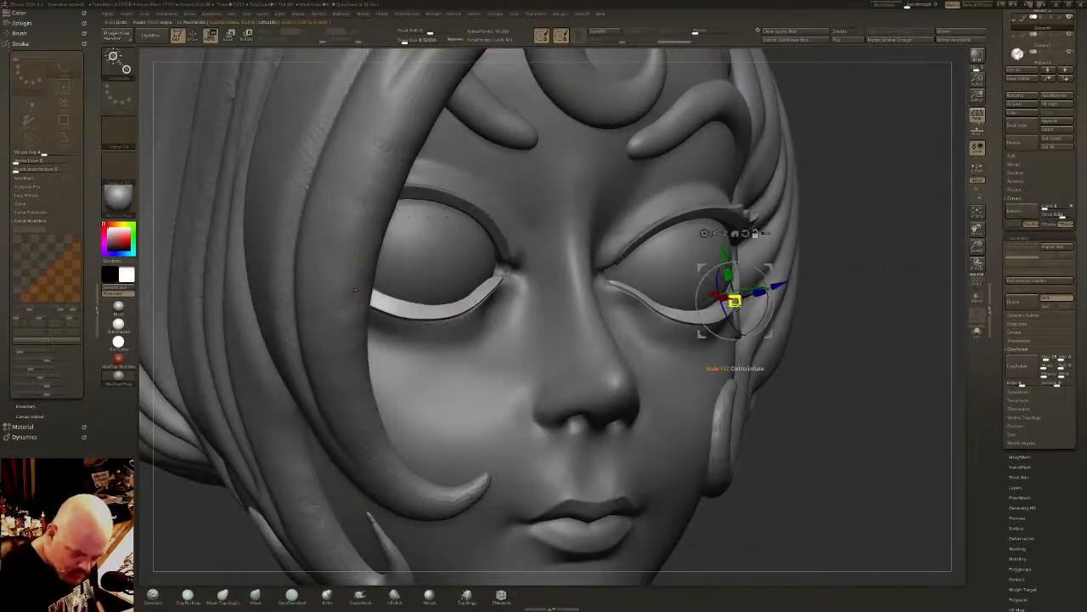
pyautogui.moveTo(736, 301); pyautogui.dragTo(733, 329)
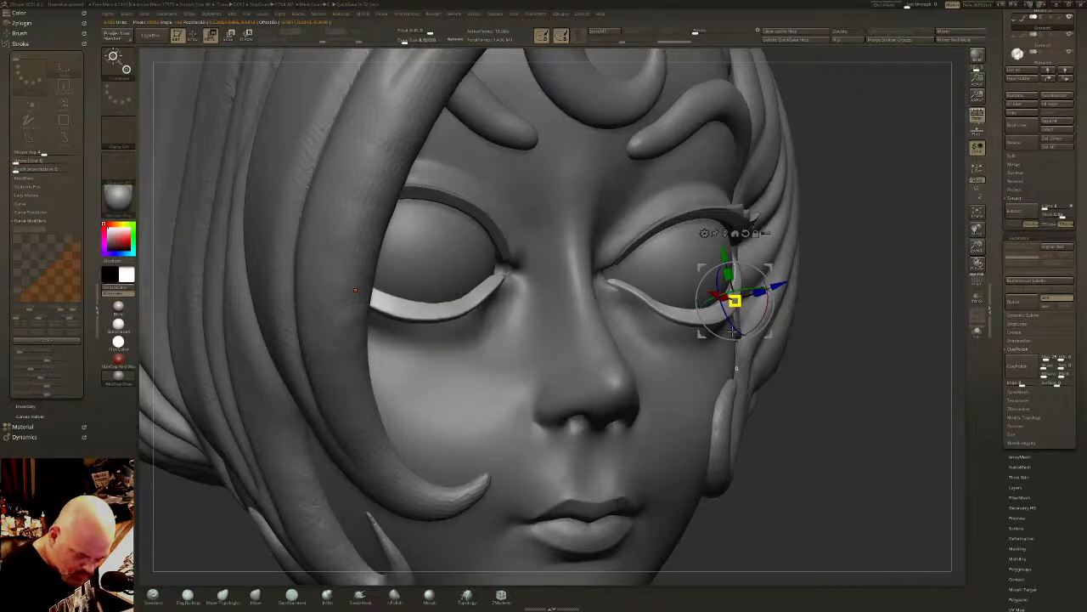
pyautogui.press('q')
# - Fit the inner ends and lower curve of the lid bands against the eyes with the Move Topological brush
pyautogui.moveTo(738, 326); pyautogui.dragTo(771, 318, button='right')
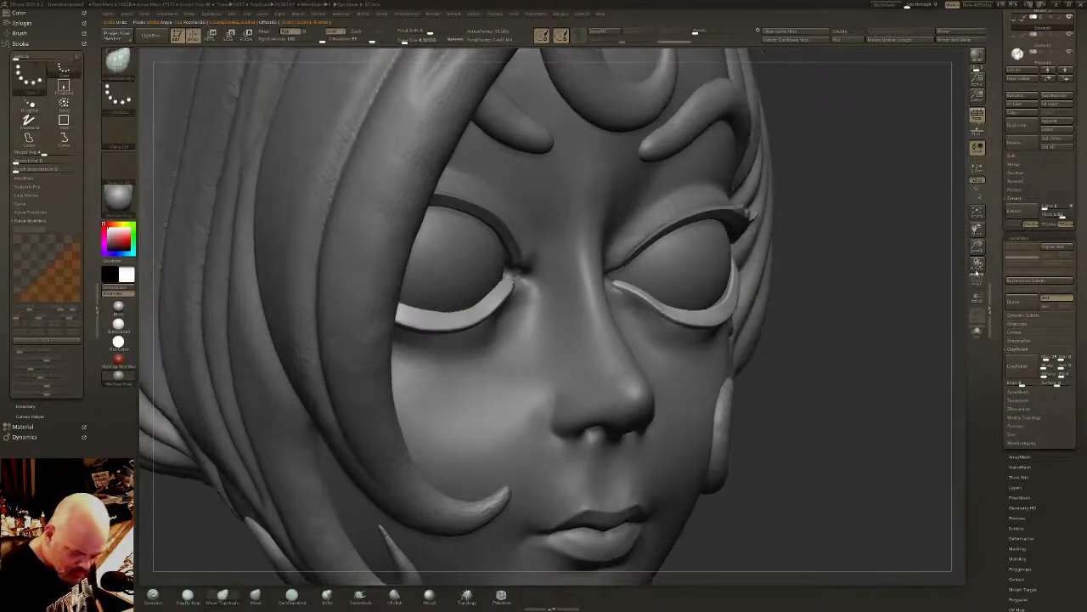
pyautogui.moveTo(711, 365); pyautogui.dragTo(643, 372, button='right')
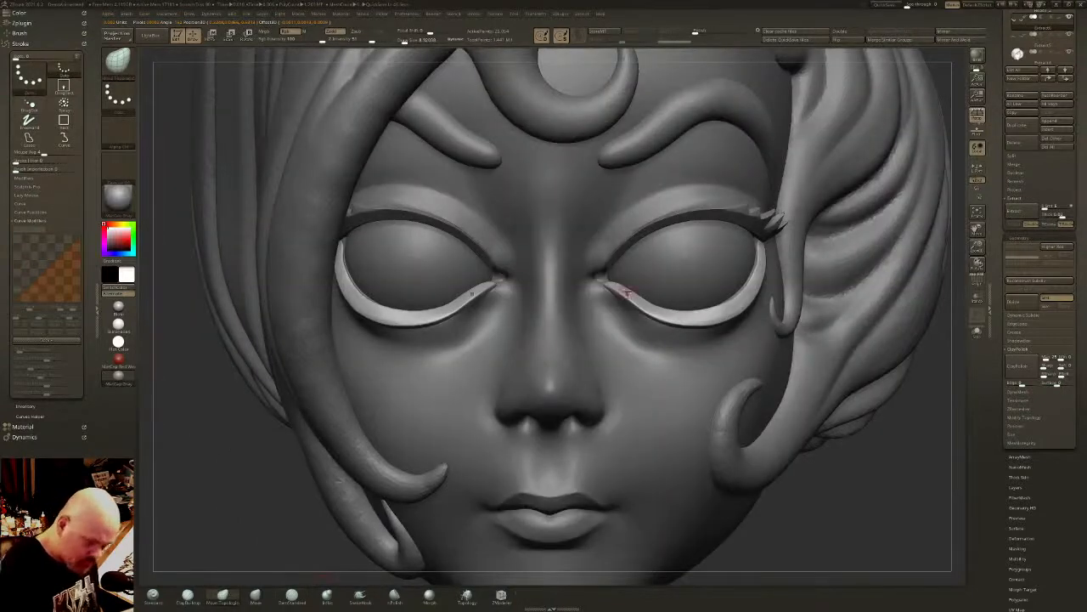
pyautogui.moveTo(624, 292)
pyautogui.mouseDown(button='right')
pyautogui.moveTo(656, 297)
pyautogui.moveTo(659, 279)
pyautogui.moveTo(756, 268)
pyautogui.moveTo(757, 293)
pyautogui.moveTo(728, 311)
pyautogui.mouseUp(button='right')
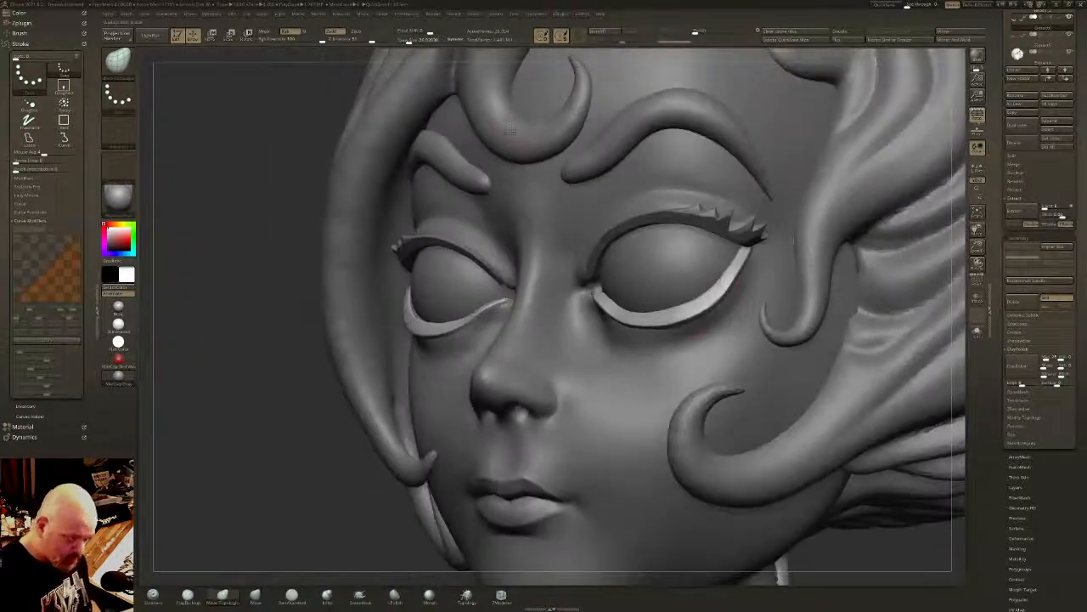
# - Reduce the draw size and choose the lasso masking brush that builds new mesh from a drawn shape
pyautogui.moveTo(409, 40); pyautogui.dragTo(406, 40)
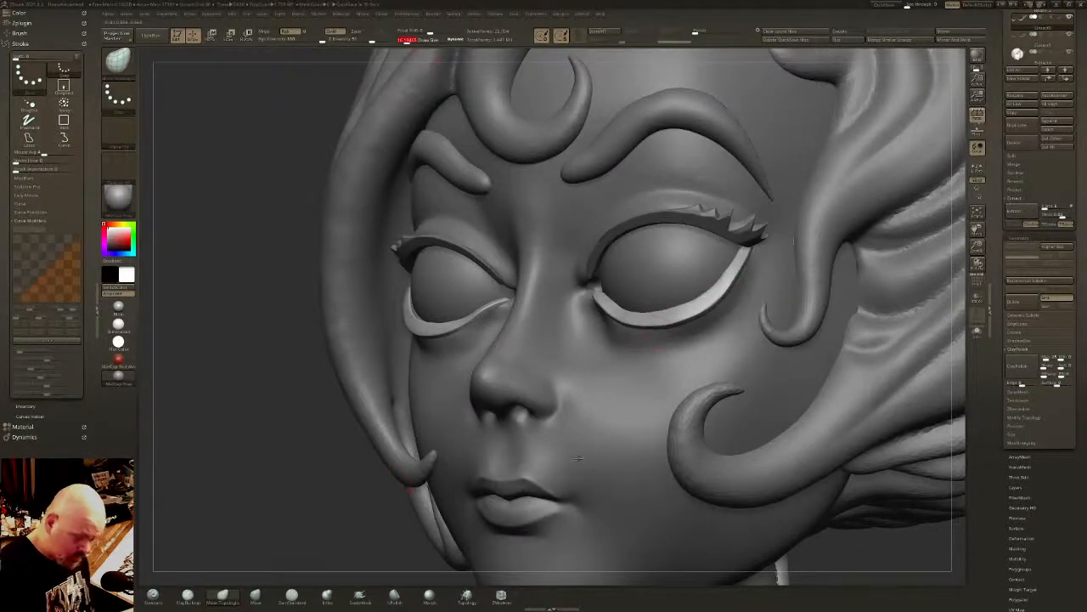
pyautogui.click(405, 40)
pyautogui.keyDown('ctrl'); pyautogui.click(118, 63); pyautogui.keyUp('ctrl')
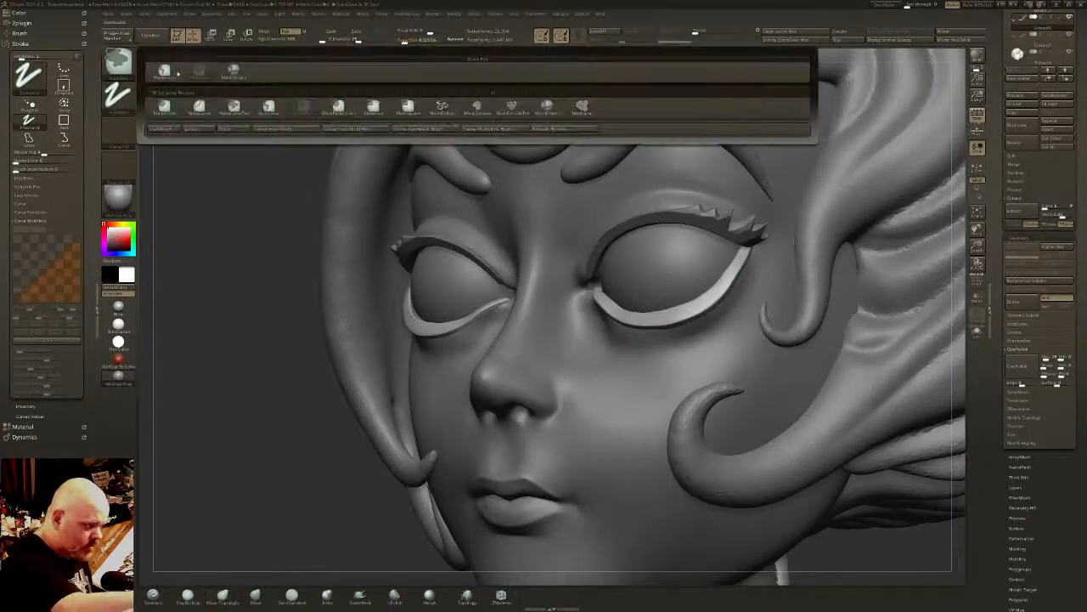
pyautogui.click(233, 72)
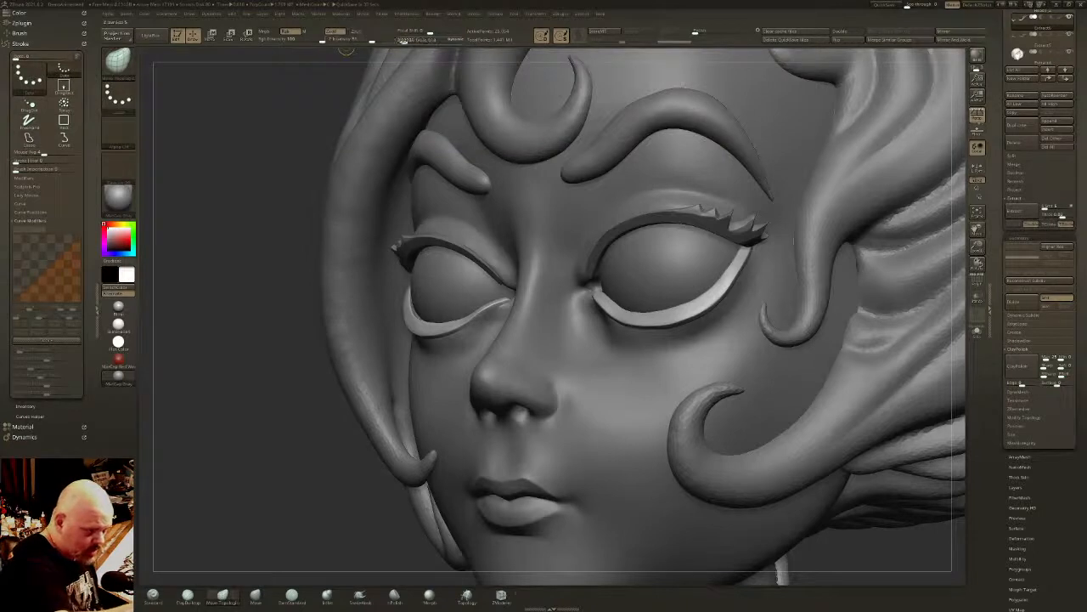
pyautogui.click(356, 40)
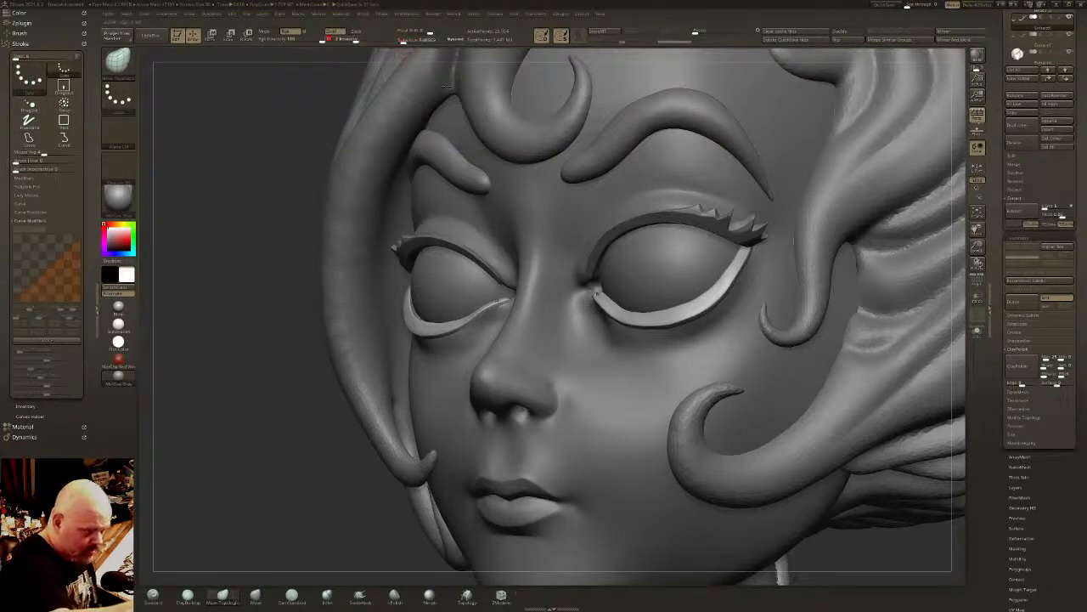
pyautogui.press('ctrl')
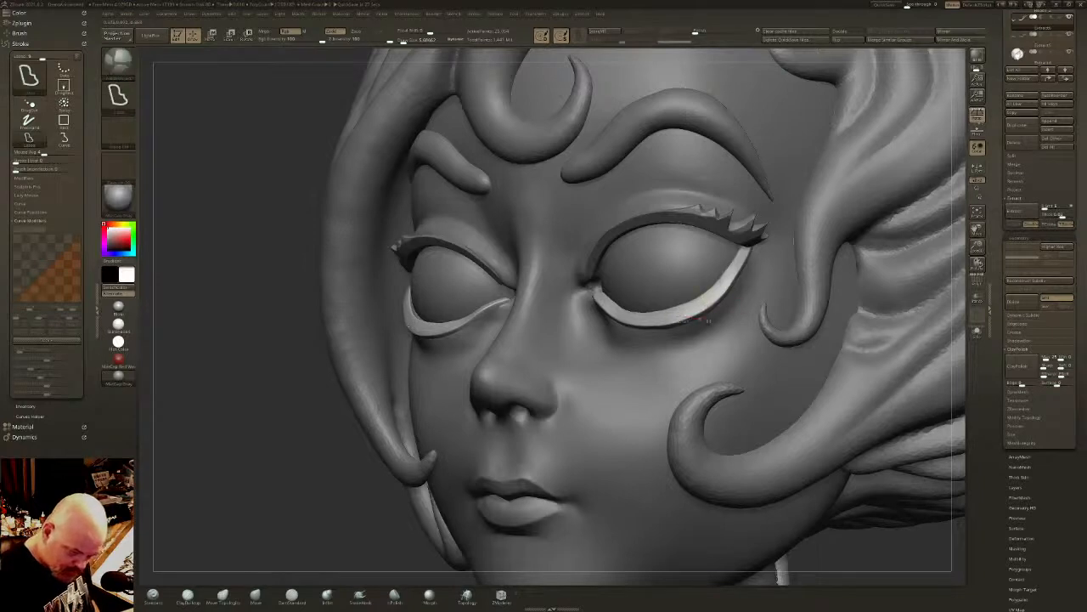
pyautogui.moveTo(681, 317)
pyautogui.keyDown('ctrl'); pyautogui.mouseDown()
pyautogui.moveTo(712, 293)
pyautogui.moveTo(702, 280)
pyautogui.moveTo(681, 308)
pyautogui.mouseUp(); pyautogui.keyUp('ctrl')
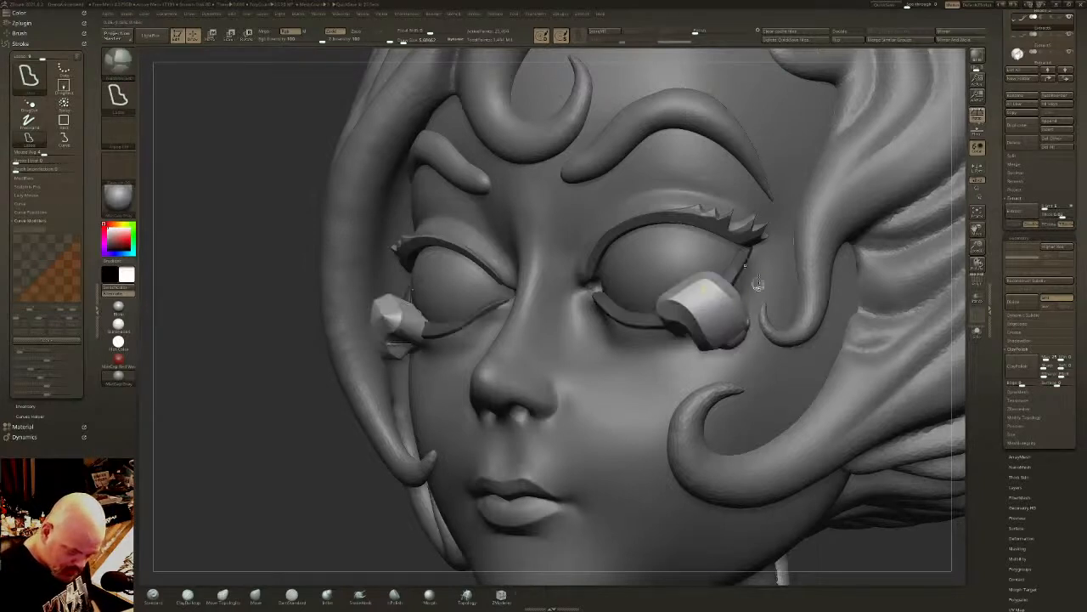
pyautogui.hotkey('ctrl', 'z')
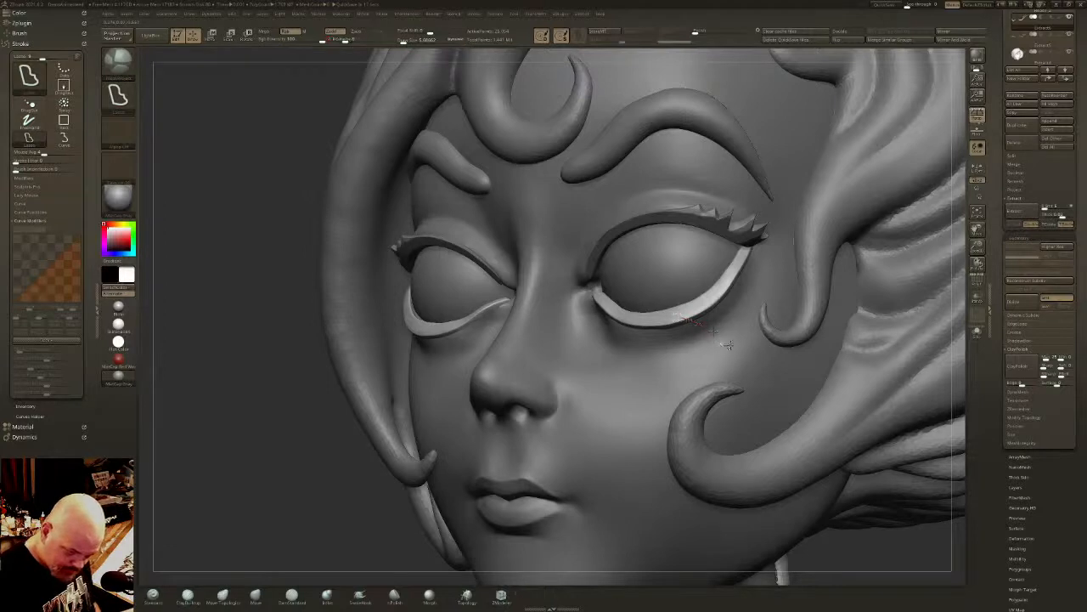
pyautogui.hotkey('ctrl', 'z')
pyautogui.hotkey('ctrl', 'z')
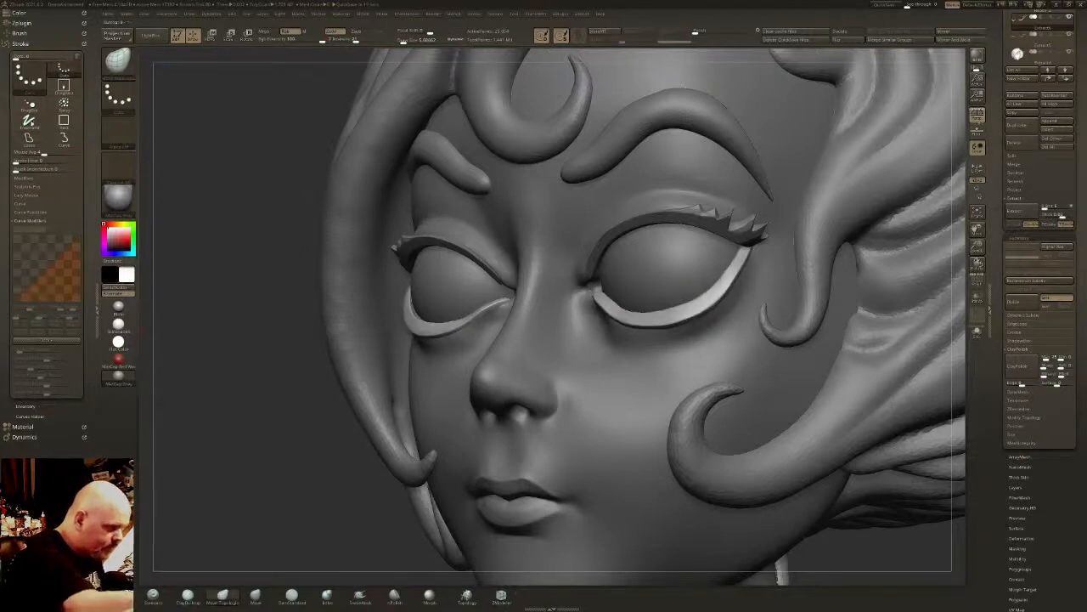
# - Adjust the Lazy Mouse radius for the lasso mesh-building brush
pyautogui.click(22, 197)
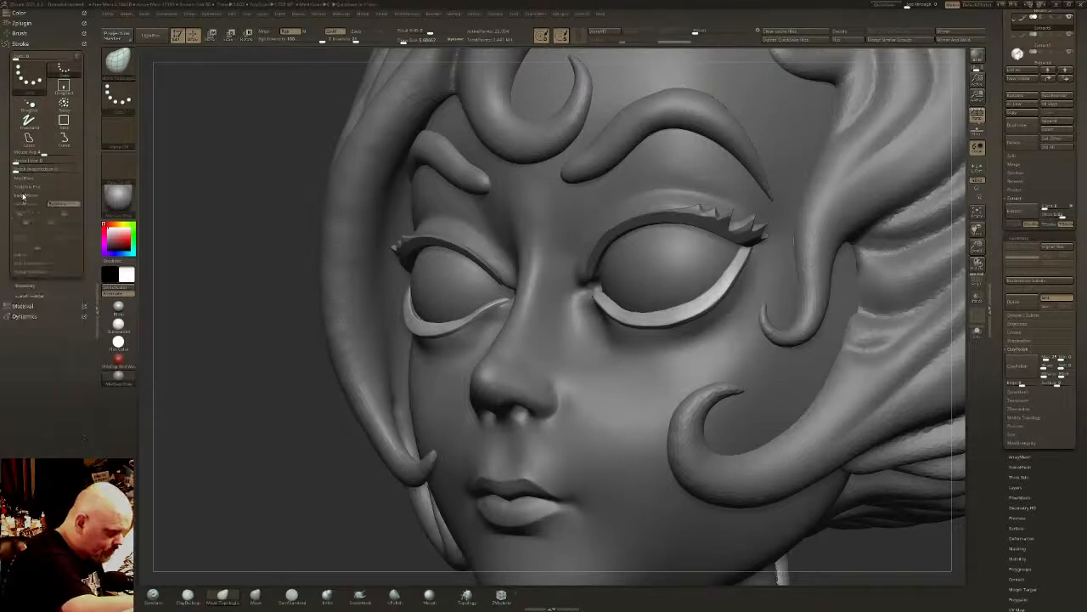
pyautogui.click(21, 255)
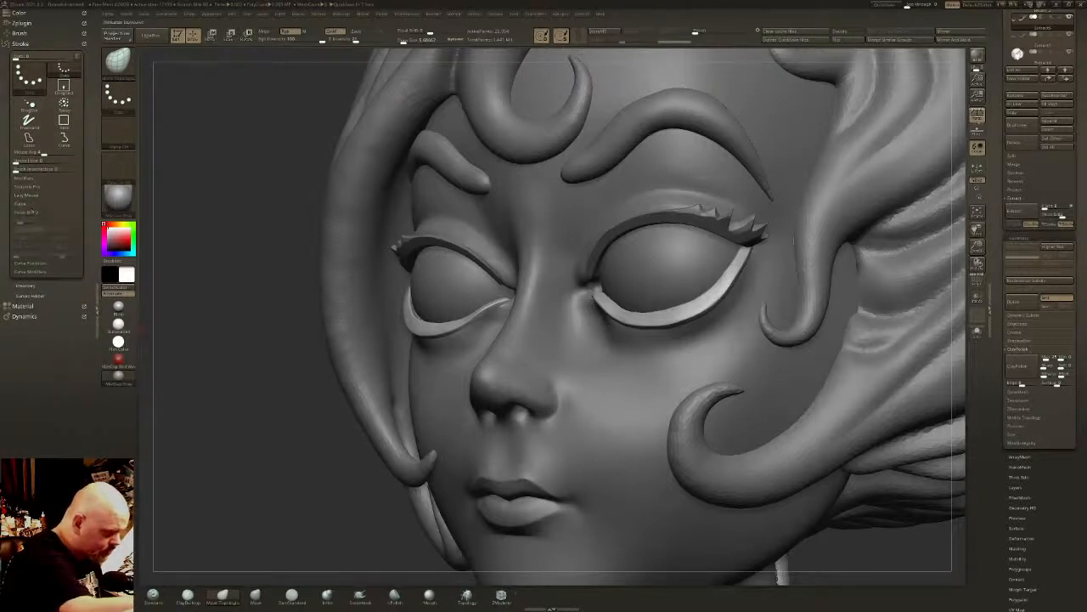
pyautogui.click(28, 136)
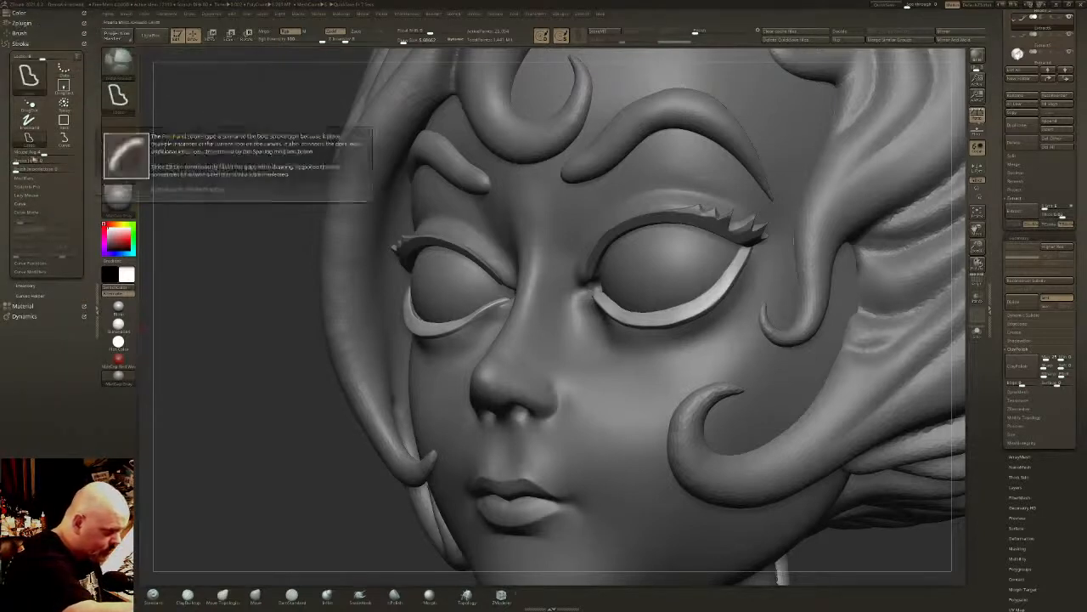
pyautogui.click(28, 195)
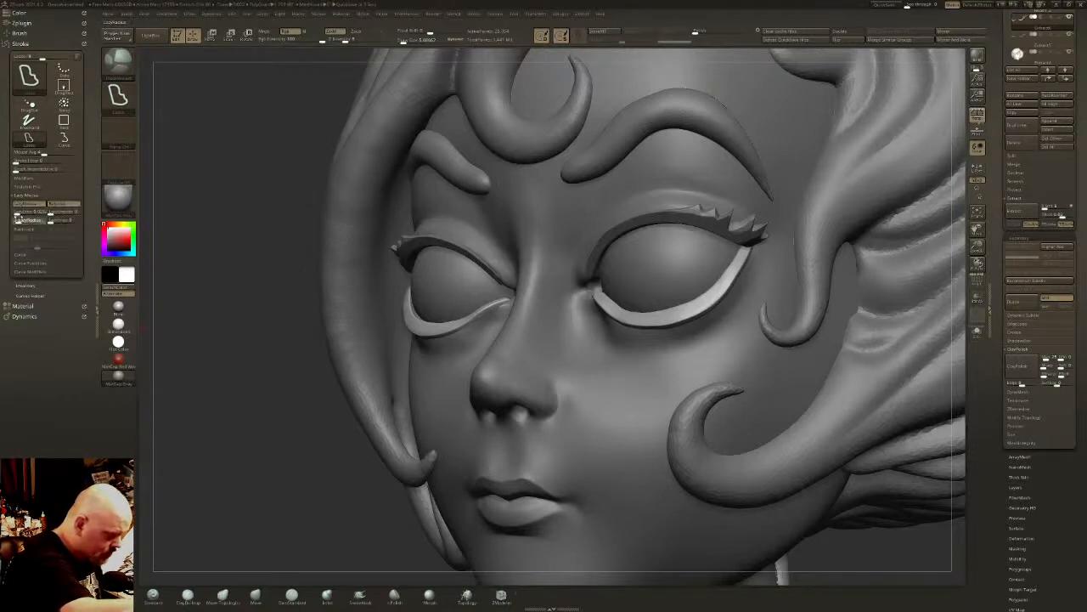
pyautogui.click(18, 220)
# - Draw four pointed lashes along the outer half of the lower lid bands, adjust them, and clear the mask
pyautogui.moveTo(679, 322)
pyautogui.keyDown('ctrl'); pyautogui.mouseDown()
pyautogui.moveTo(712, 316)
pyautogui.moveTo(689, 305)
pyautogui.moveTo(685, 313)
pyautogui.moveTo(775, 247)
pyautogui.moveTo(744, 249)
pyautogui.mouseUp(); pyautogui.keyUp('ctrl')
pyautogui.click(222, 596)
pyautogui.moveTo(748, 250)
pyautogui.mouseDown(button='right')
pyautogui.moveTo(799, 306)
pyautogui.moveTo(883, 340)
pyautogui.mouseUp(button='right')
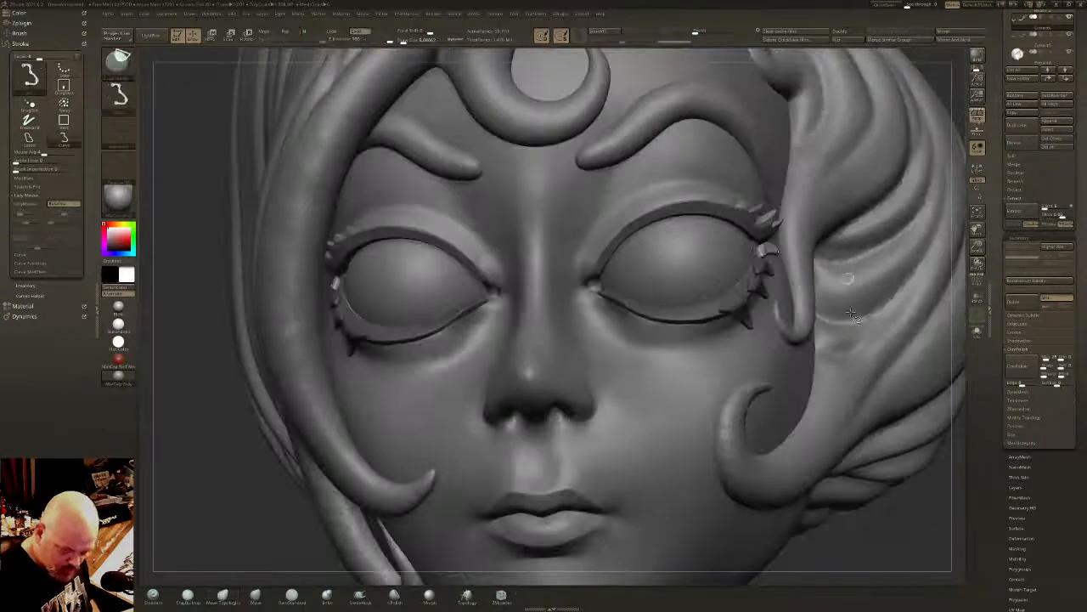
pyautogui.keyDown('ctrl'); pyautogui.moveTo(901, 544); pyautogui.dragTo(926, 560); pyautogui.keyUp('ctrl')
pyautogui.moveTo(884, 339)
pyautogui.keyDown('ctrl'); pyautogui.mouseDown(button='right')
pyautogui.moveTo(913, 408)
pyautogui.moveTo(892, 416)
pyautogui.mouseUp(button='right'); pyautogui.keyUp('ctrl')
# - Isolate the lower lid bands in Solo mode and flatten the raised lash bases with the polish brush
pyautogui.click(976, 331)
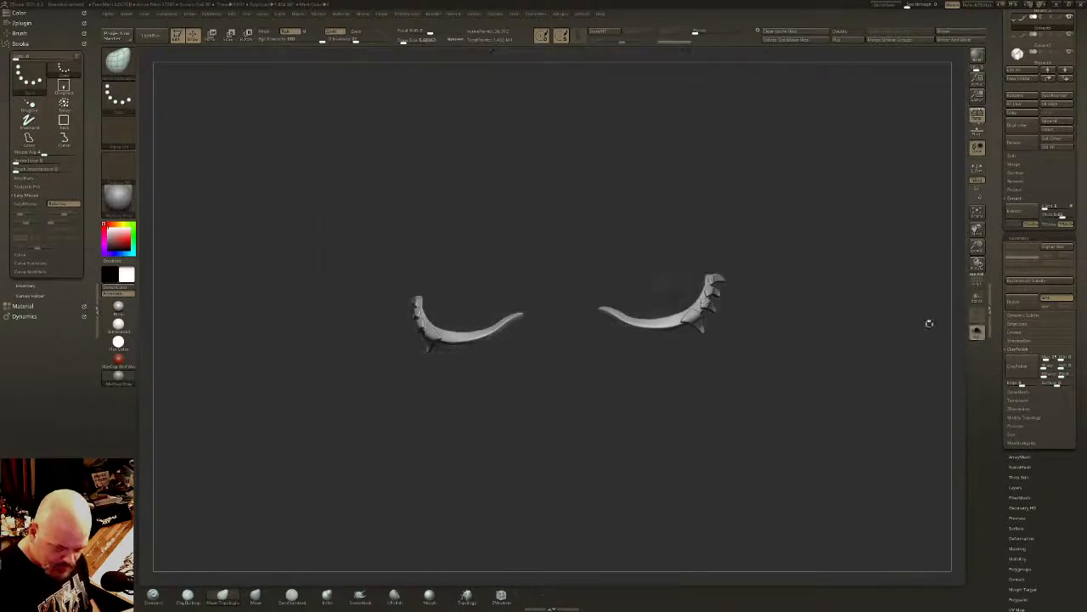
pyautogui.press('f')
pyautogui.click(395, 595)
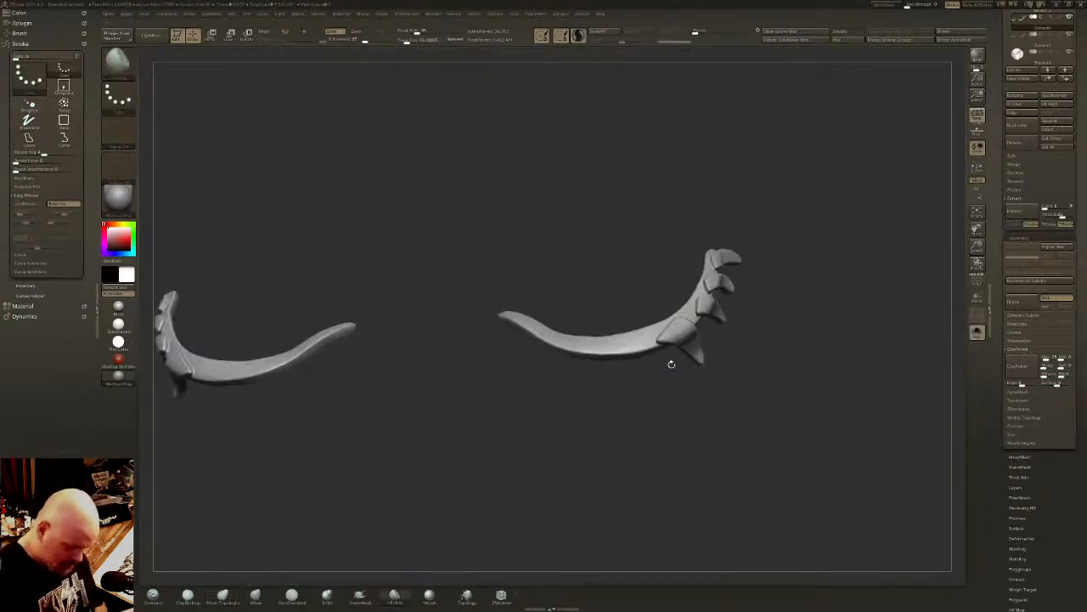
pyautogui.moveTo(672, 357); pyautogui.dragTo(676, 330, button='right')
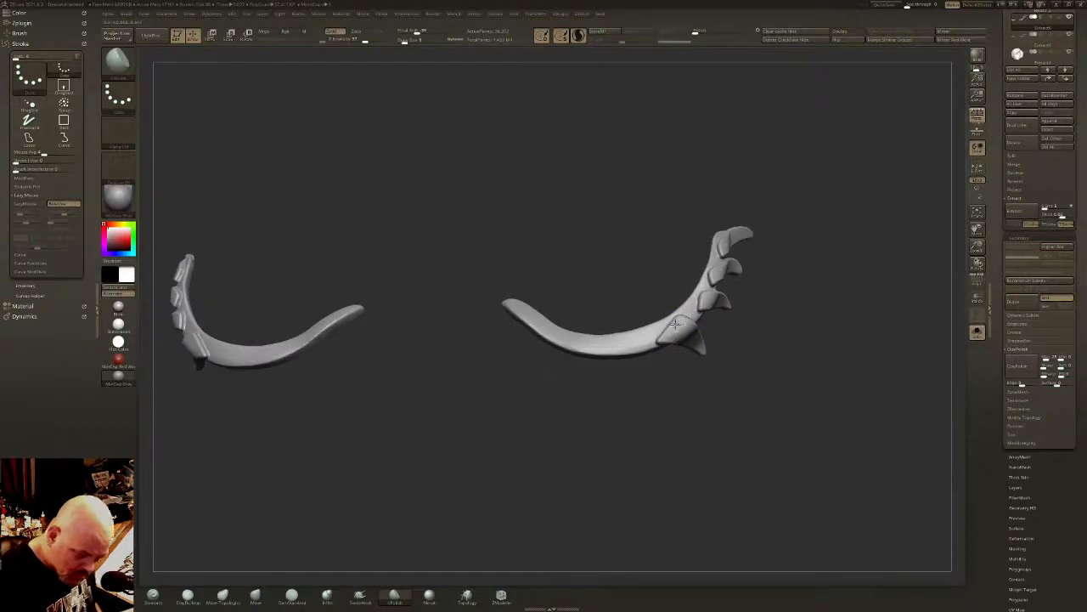
pyautogui.keyDown('shift'); pyautogui.moveTo(672, 326); pyautogui.dragTo(680, 324); pyautogui.keyUp('shift')
pyautogui.moveTo(704, 299)
pyautogui.mouseDown(button='right')
pyautogui.moveTo(794, 261)
pyautogui.moveTo(768, 265)
pyautogui.mouseUp(button='right')
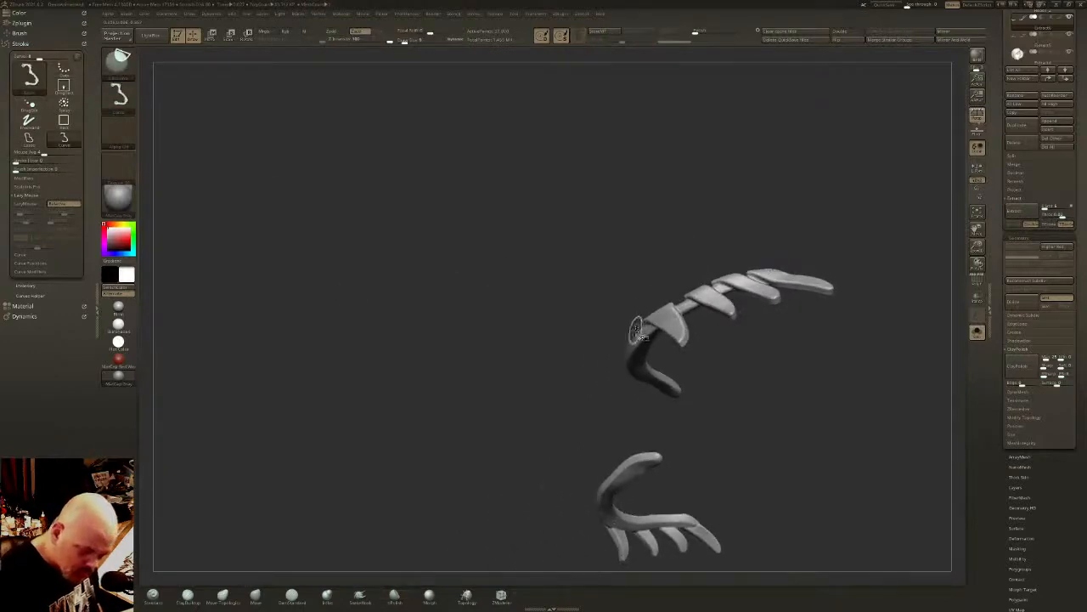
# - Trim the lash bases along a curve following the lid band, and smooth them into the band
pyautogui.moveTo(692, 294); pyautogui.dragTo(811, 269)
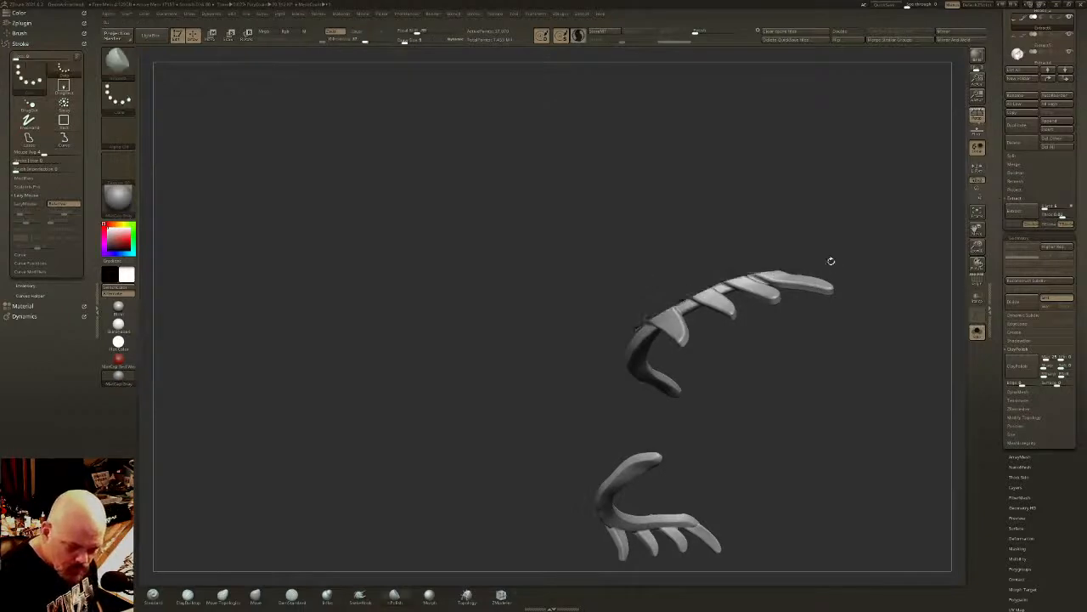
pyautogui.moveTo(830, 260)
pyautogui.mouseDown(button='right')
pyautogui.moveTo(806, 340)
pyautogui.moveTo(793, 296)
pyautogui.mouseUp(button='right')
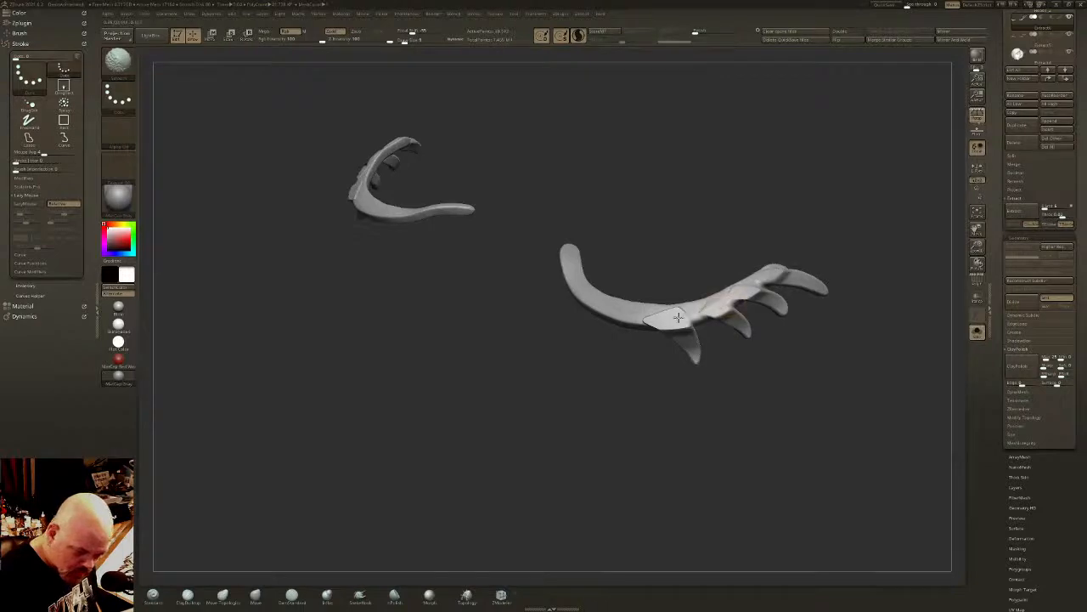
# - Smooth the base of the innermost lower lash and apply ClayPolish to the isolated lid bands
pyautogui.moveTo(668, 313); pyautogui.dragTo(681, 319, button='right')
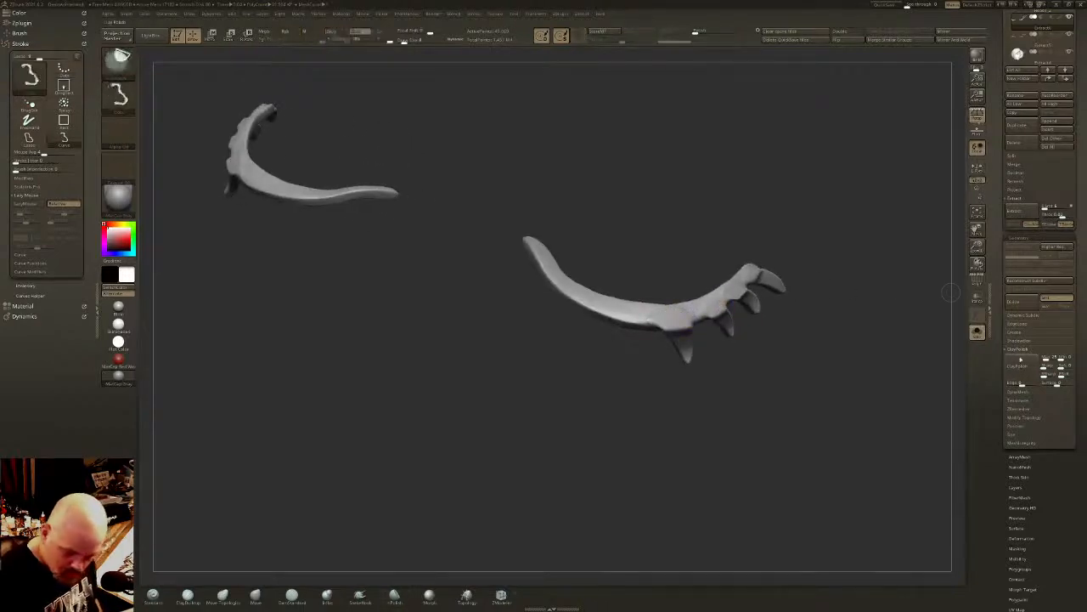
pyautogui.click(1023, 368)
pyautogui.keyDown('shift'); pyautogui.moveTo(887, 350); pyautogui.dragTo(855, 349, button='right'); pyautogui.keyUp('shift')
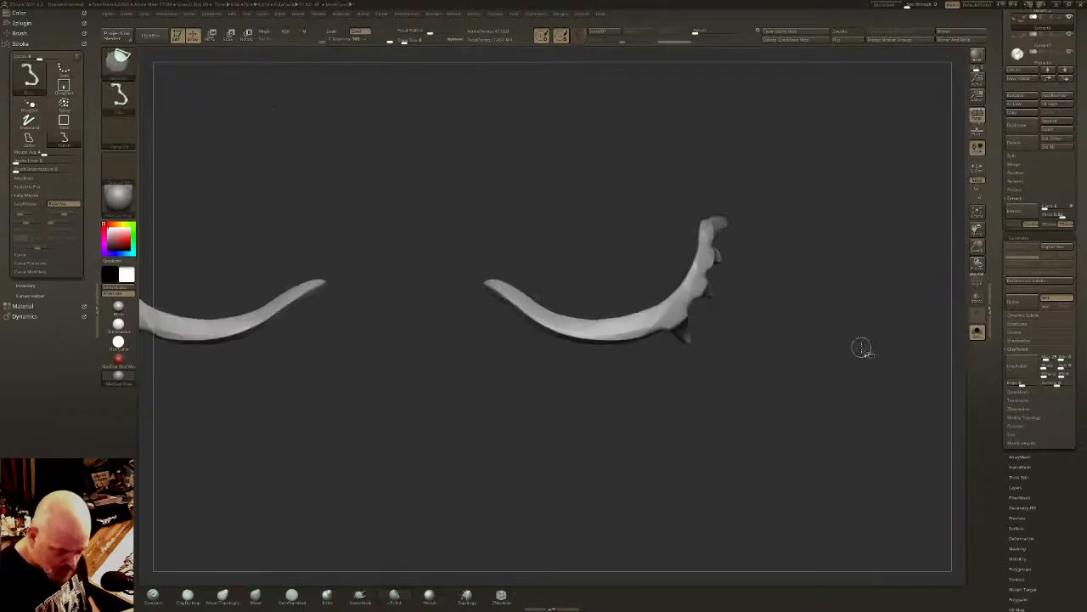
# - Smooth the lash roots and the middle of the lower lid bands, and run ClayPolish again on the refined shape
pyautogui.keyDown('ctrl'); pyautogui.moveTo(862, 346); pyautogui.dragTo(870, 353); pyautogui.keyUp('ctrl')
pyautogui.moveTo(858, 345); pyautogui.dragTo(741, 303, button='right')
pyautogui.keyDown('shift'); pyautogui.moveTo(728, 298); pyautogui.dragTo(718, 294); pyautogui.keyUp('shift')
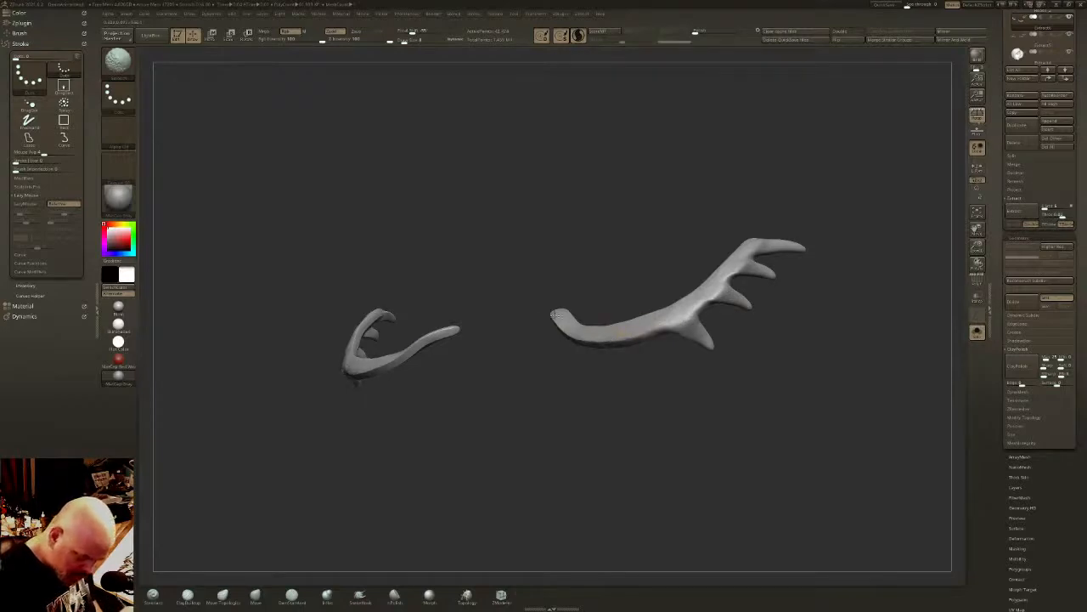
pyautogui.moveTo(665, 310); pyautogui.dragTo(622, 324, button='right')
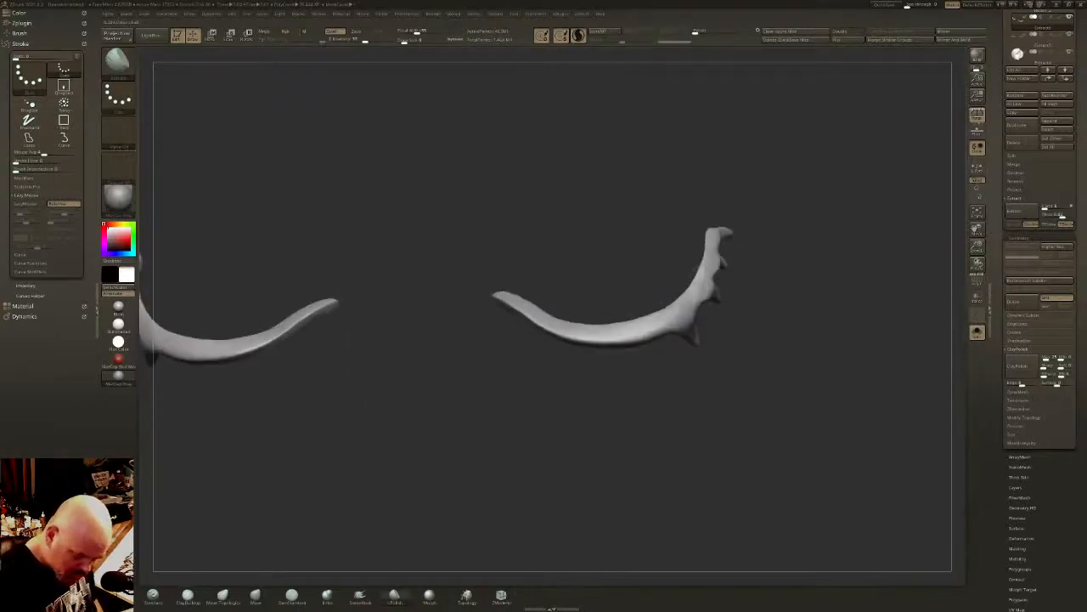
pyautogui.click(1024, 366)
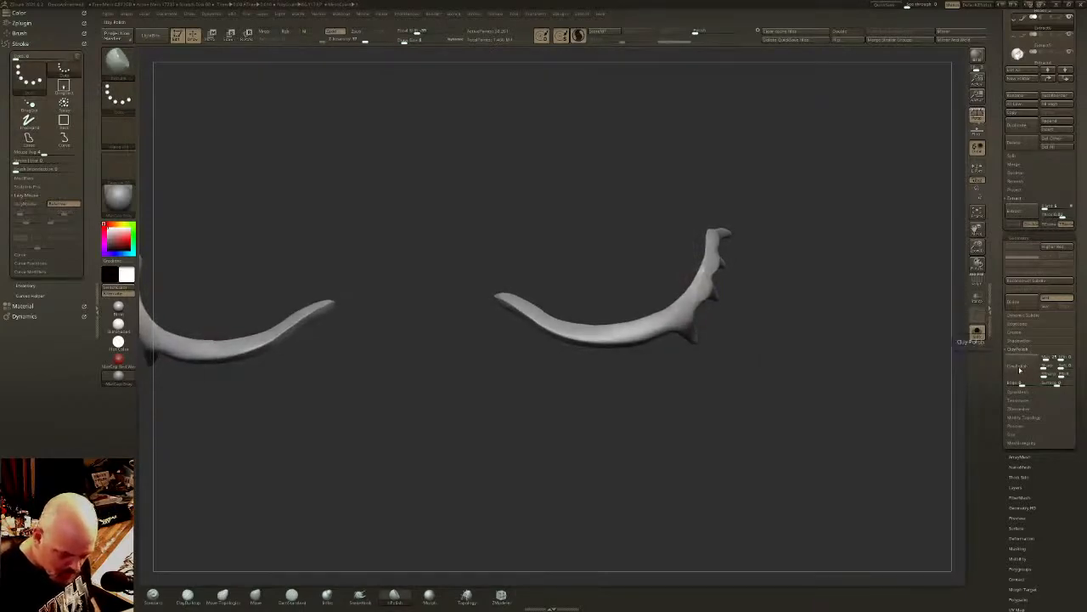
pyautogui.moveTo(822, 327)
pyautogui.mouseDown()
pyautogui.moveTo(853, 333)
pyautogui.moveTo(824, 332)
pyautogui.moveTo(837, 342)
pyautogui.mouseUp()
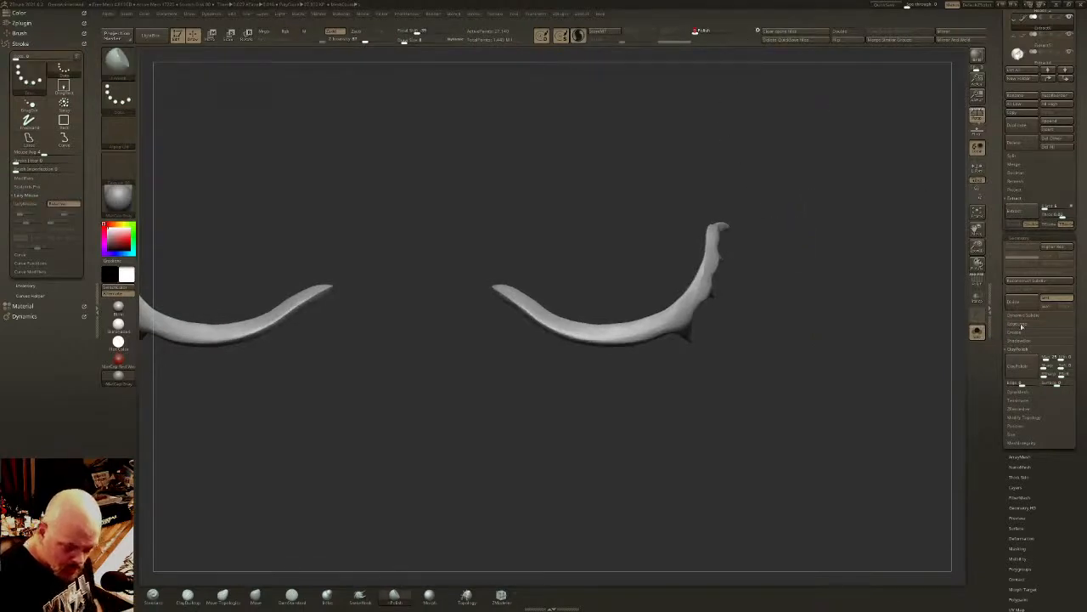
pyautogui.press('w')
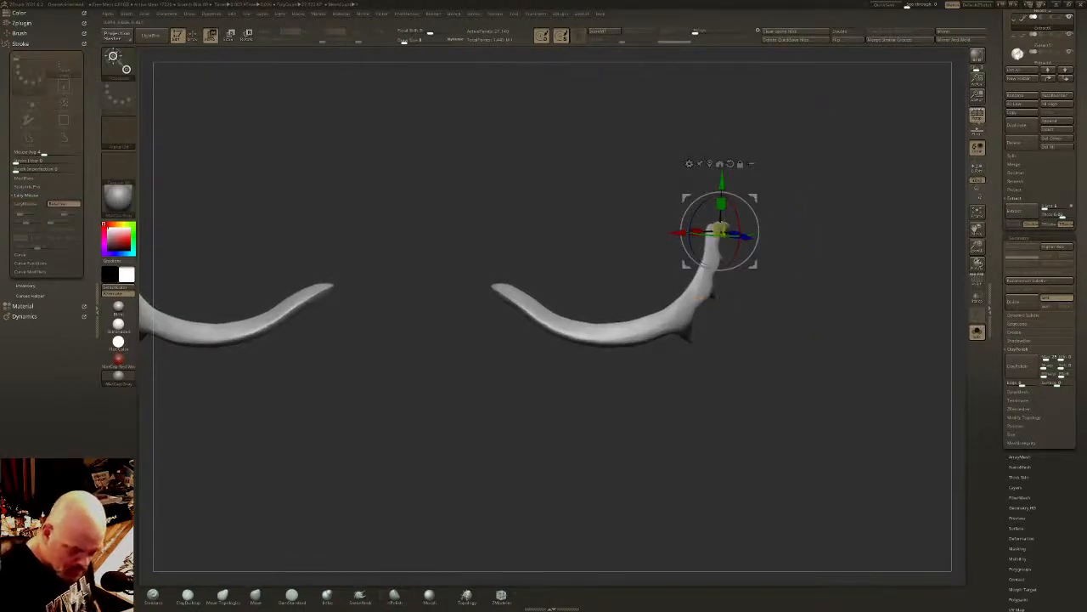
pyautogui.press('q')
pyautogui.moveTo(820, 346)
pyautogui.mouseDown()
pyautogui.moveTo(861, 349)
pyautogui.moveTo(956, 310)
pyautogui.mouseUp()
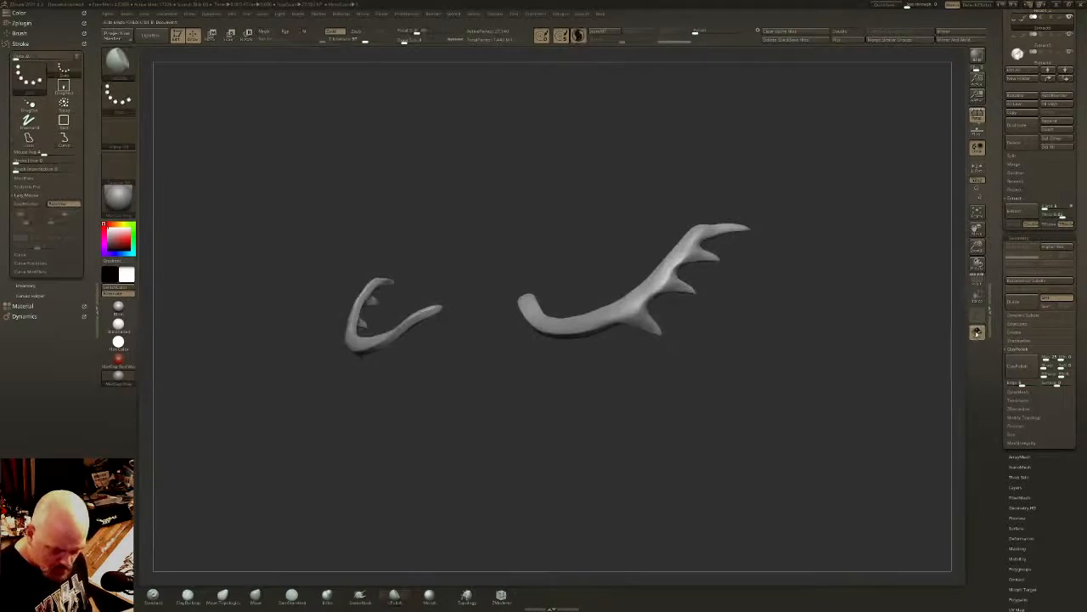
# - Check the lower lashes against the whole head from several angles, and isolate the lid bands again
pyautogui.click(977, 332)
pyautogui.moveTo(782, 256); pyautogui.dragTo(642, 247, button='right')
pyautogui.moveTo(642, 289); pyautogui.dragTo(747, 263, button='right')
pyautogui.moveTo(707, 342)
pyautogui.mouseDown(button='right')
pyautogui.moveTo(707, 292)
pyautogui.moveTo(752, 313)
pyautogui.moveTo(720, 311)
pyautogui.moveTo(741, 303)
pyautogui.mouseUp(button='right')
pyautogui.click(976, 333)
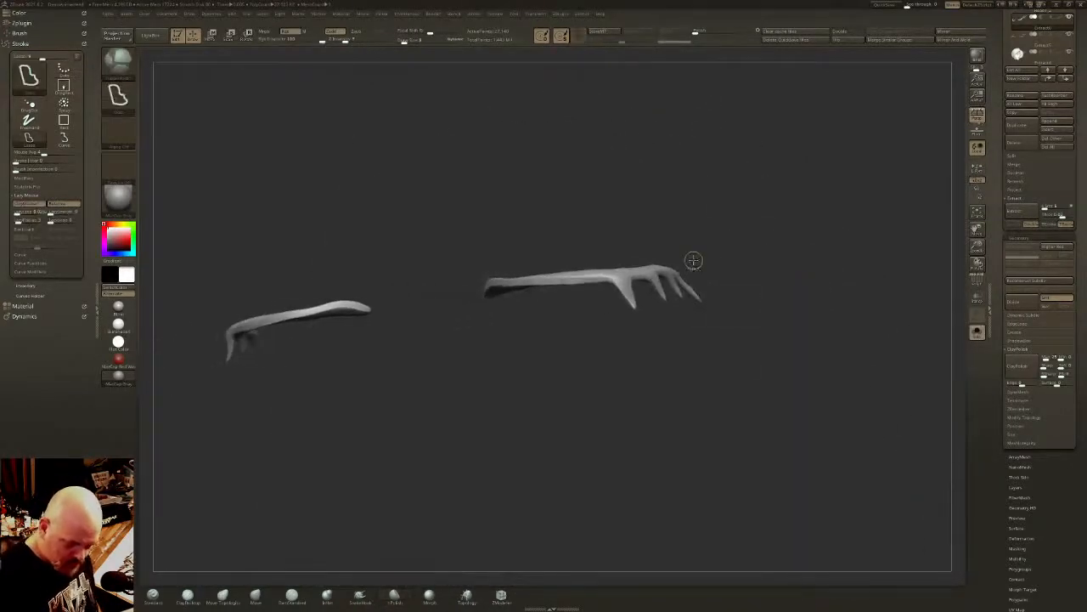
# - Lasso-mask the lashes, invert the mask to protect the lid bands, and reposition the lashes with the gizmo
pyautogui.keyDown('ctrl'); pyautogui.moveTo(642, 347); pyautogui.dragTo(727, 293); pyautogui.keyUp('ctrl')
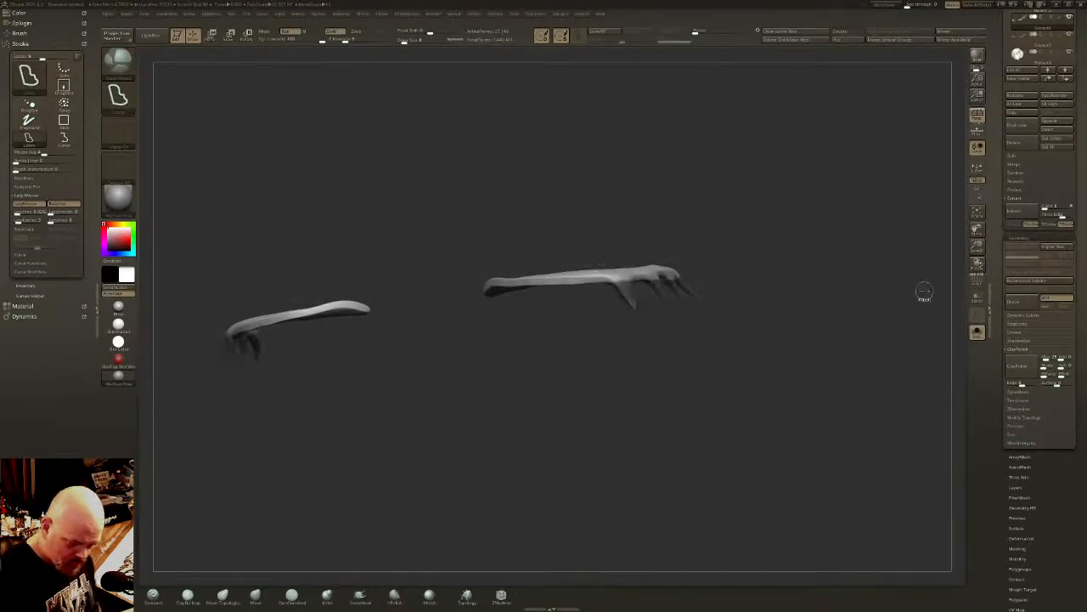
pyautogui.keyDown('ctrl'); pyautogui.click(722, 268); pyautogui.keyUp('ctrl')
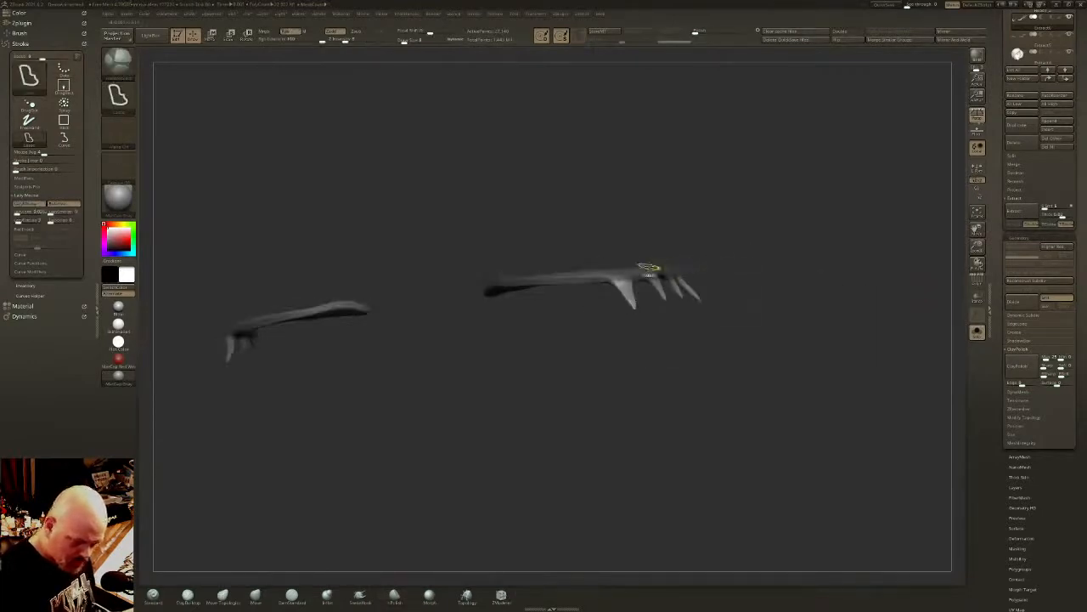
pyautogui.moveTo(711, 262); pyautogui.dragTo(709, 302, button='right')
pyautogui.press('w')
pyautogui.click(619, 300)
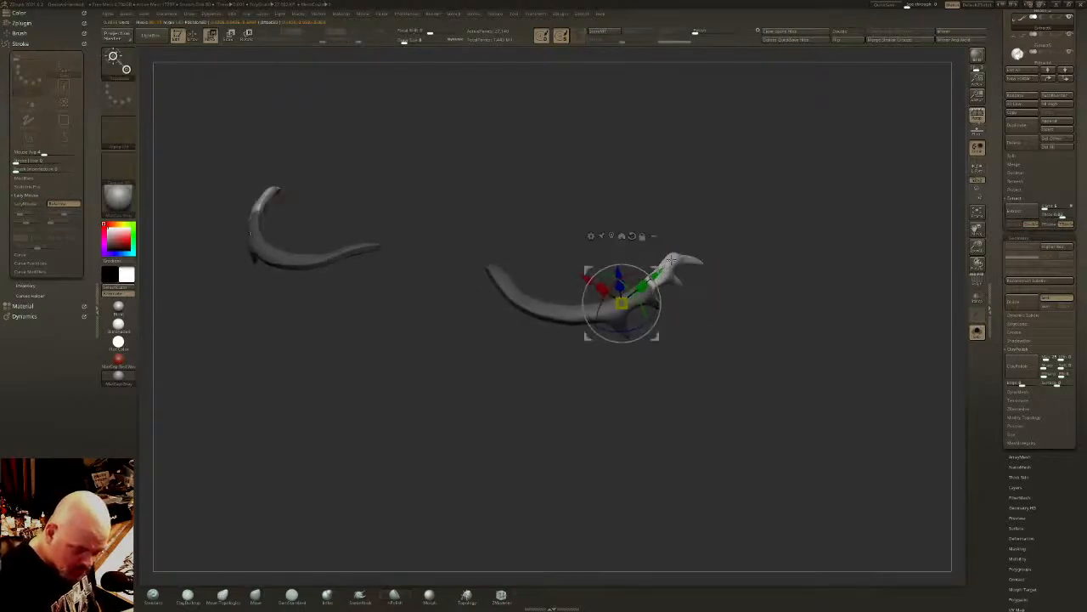
pyautogui.click(671, 260)
pyautogui.click(619, 302)
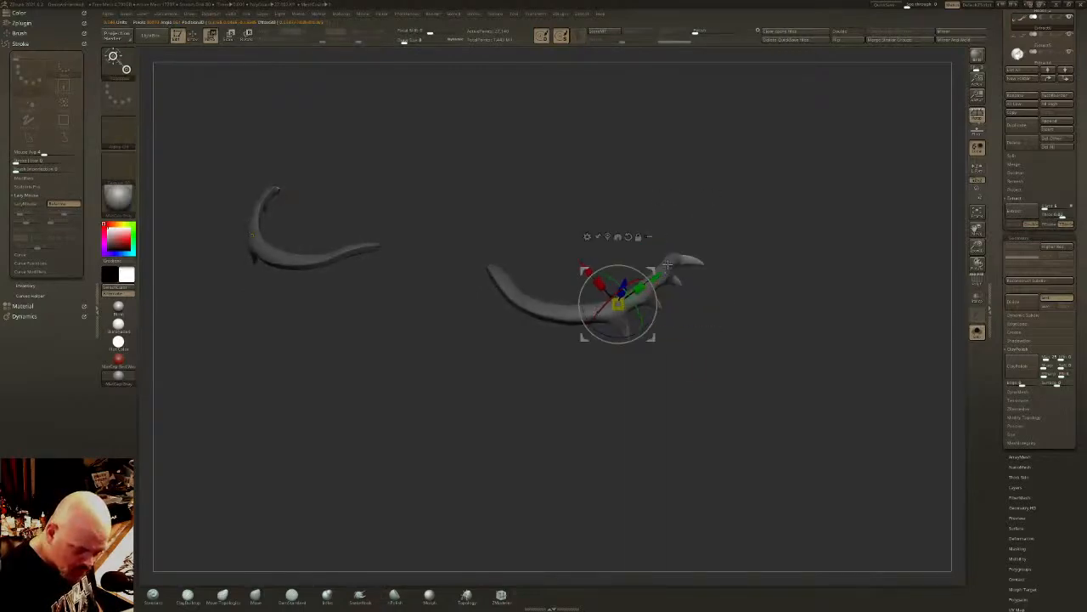
pyautogui.moveTo(642, 315); pyautogui.dragTo(622, 282)
pyautogui.press('q')
# - Build up the lash roots with the Inflate brush and smooth them where they join the band, undoing the last stroke
pyautogui.moveTo(699, 291)
pyautogui.mouseDown()
pyautogui.moveTo(703, 314)
pyautogui.moveTo(711, 243)
pyautogui.moveTo(696, 286)
pyautogui.moveTo(659, 294)
pyautogui.mouseUp()
pyautogui.click(328, 596)
pyautogui.press('shift')
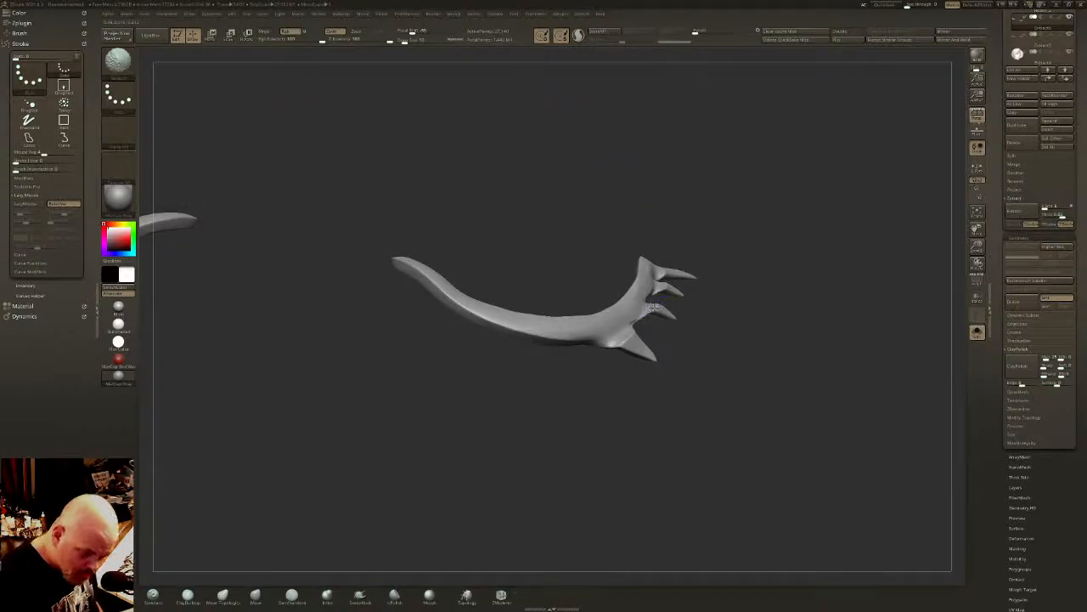
pyautogui.moveTo(621, 330)
pyautogui.mouseDown()
pyautogui.moveTo(615, 338)
pyautogui.moveTo(647, 310)
pyautogui.mouseUp()
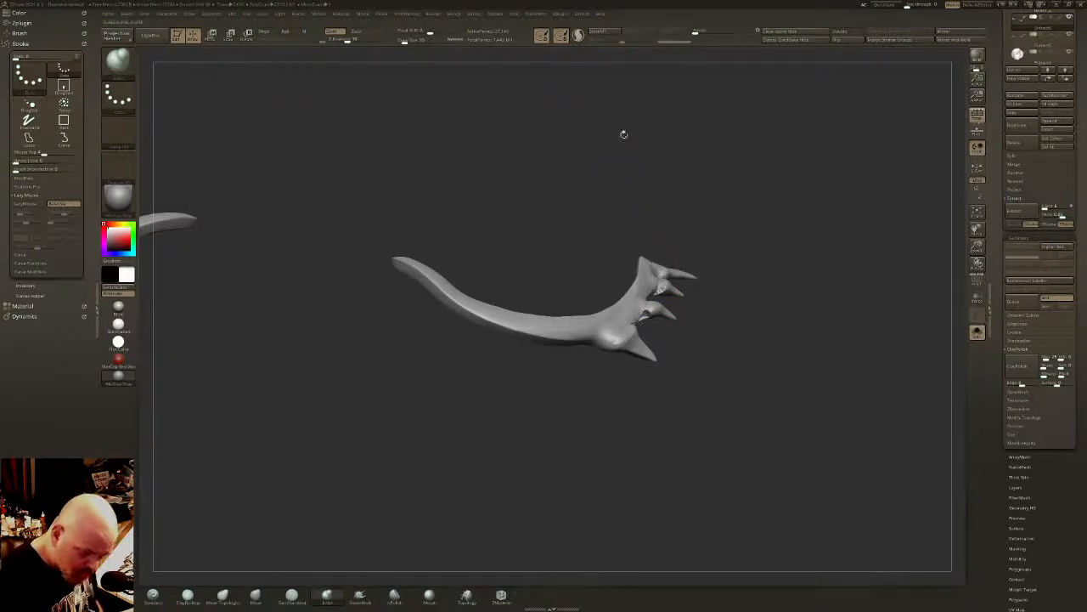
pyautogui.moveTo(602, 73); pyautogui.dragTo(682, 257)
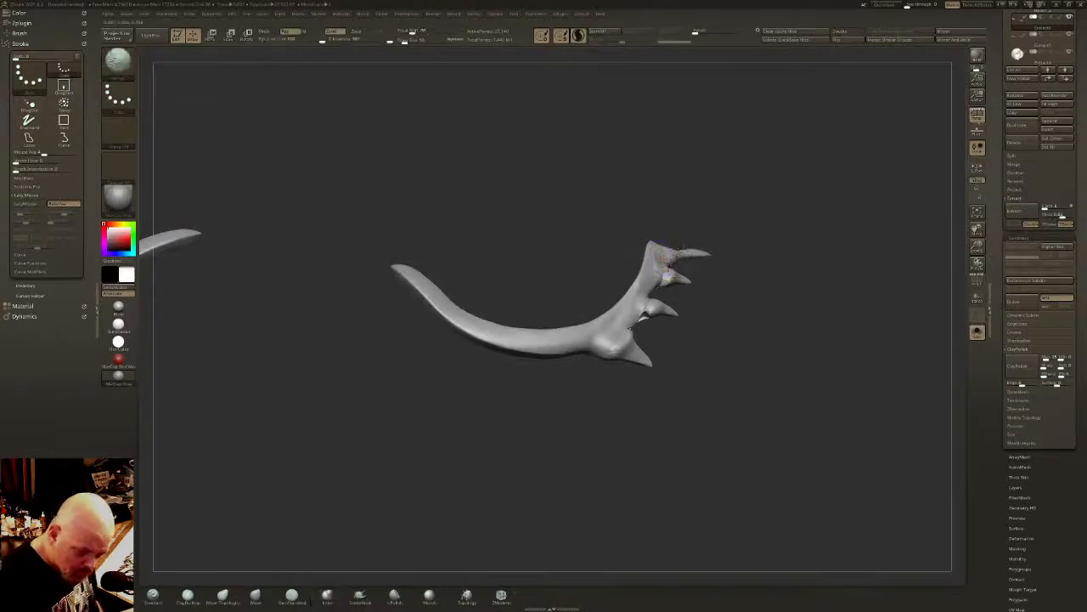
pyautogui.moveTo(652, 305)
pyautogui.keyDown('shift'); pyautogui.mouseDown()
pyautogui.moveTo(613, 350)
pyautogui.moveTo(623, 359)
pyautogui.moveTo(644, 358)
pyautogui.moveTo(650, 307)
pyautogui.moveTo(674, 259)
pyautogui.mouseUp(); pyautogui.keyUp('shift')
pyautogui.hotkey('ctrl', 'z')
# - Thicken the four lower lashes and the root of the innermost one with the Inflate brush
pyautogui.click(327, 596)
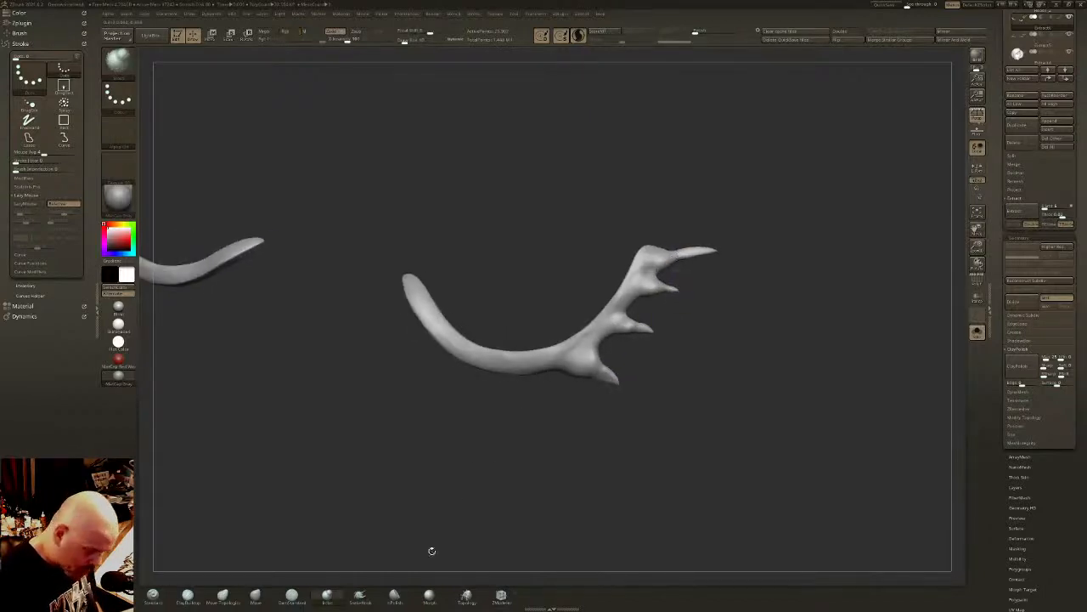
pyautogui.moveTo(671, 287); pyautogui.dragTo(664, 286)
pyautogui.moveTo(699, 251)
pyautogui.mouseDown()
pyautogui.moveTo(661, 257)
pyautogui.moveTo(710, 250)
pyautogui.mouseUp()
pyautogui.moveTo(645, 322)
pyautogui.mouseDown()
pyautogui.moveTo(633, 321)
pyautogui.moveTo(651, 327)
pyautogui.mouseUp()
pyautogui.moveTo(597, 355)
pyautogui.mouseDown()
pyautogui.moveTo(610, 377)
pyautogui.moveTo(601, 367)
pyautogui.mouseUp()
pyautogui.moveTo(595, 357)
pyautogui.keyDown('shift'); pyautogui.mouseDown()
pyautogui.moveTo(604, 369)
pyautogui.moveTo(613, 344)
pyautogui.moveTo(631, 350)
pyautogui.mouseUp(); pyautogui.keyUp('shift')
# - Flatten the swollen lash roots with the polish brush and smooth the innermost lash into the lid band
pyautogui.click(394, 594)
pyautogui.moveTo(604, 324); pyautogui.dragTo(639, 293)
pyautogui.moveTo(562, 359)
pyautogui.mouseDown()
pyautogui.moveTo(596, 339)
pyautogui.moveTo(555, 372)
pyautogui.mouseUp()
pyautogui.moveTo(579, 367); pyautogui.dragTo(566, 371)
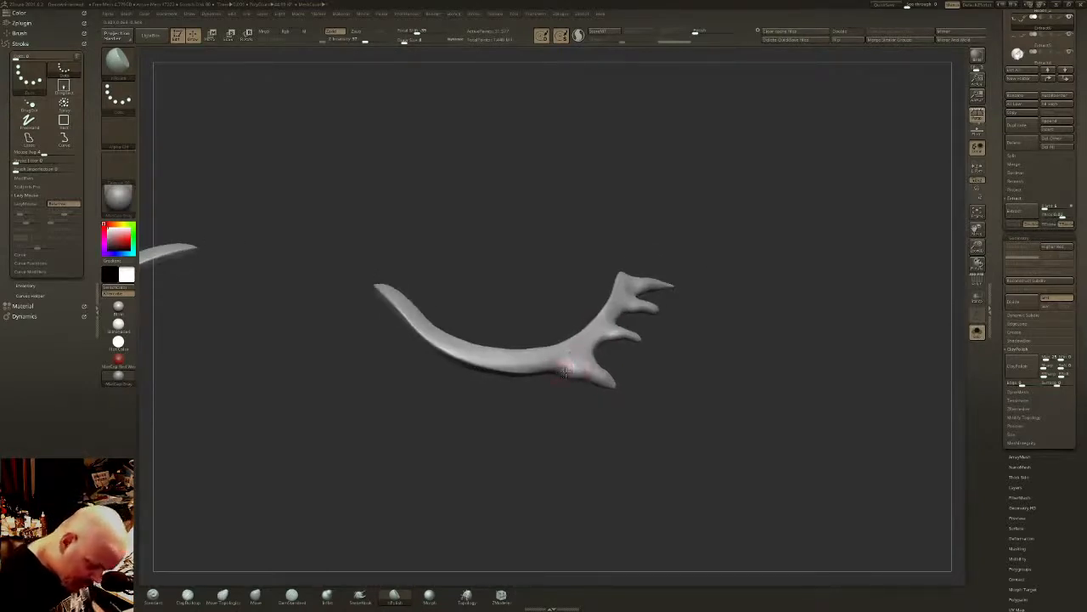
pyautogui.moveTo(580, 378); pyautogui.dragTo(563, 378, button='right')
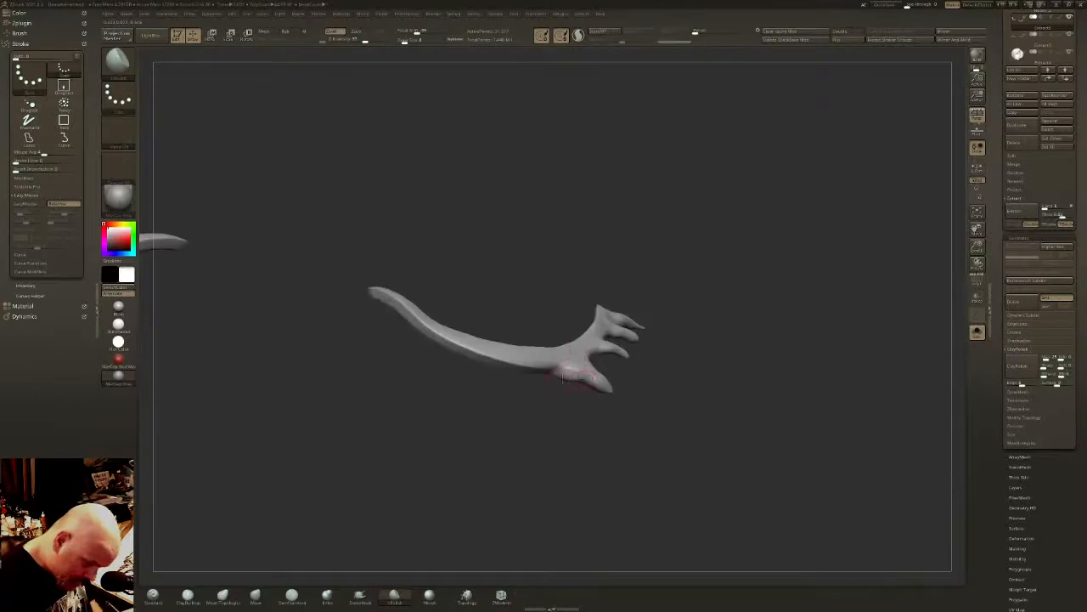
pyautogui.press(']')
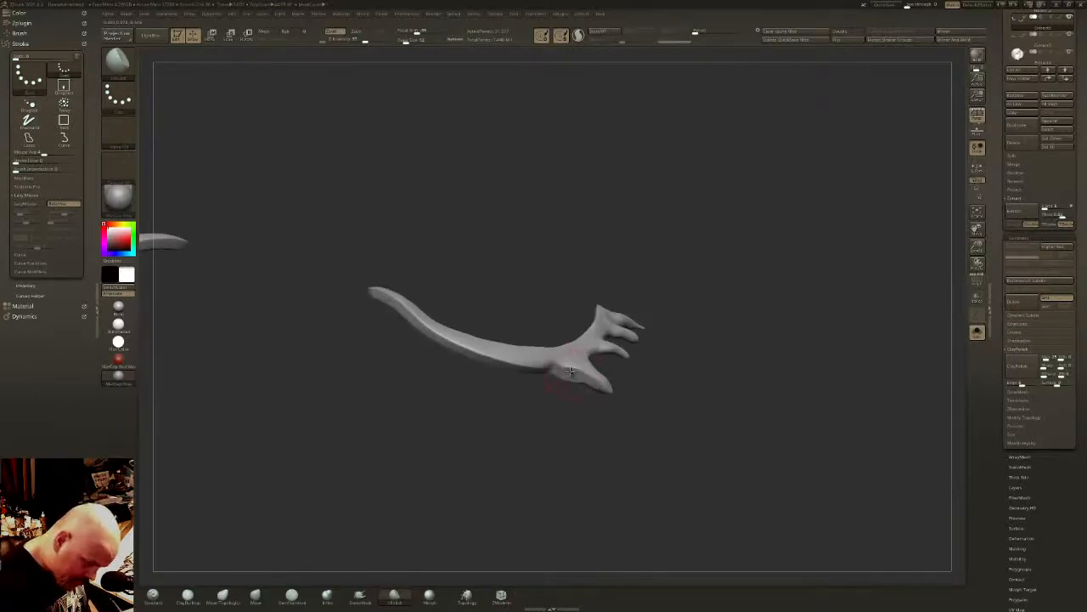
pyautogui.moveTo(569, 372); pyautogui.dragTo(589, 371, button='right')
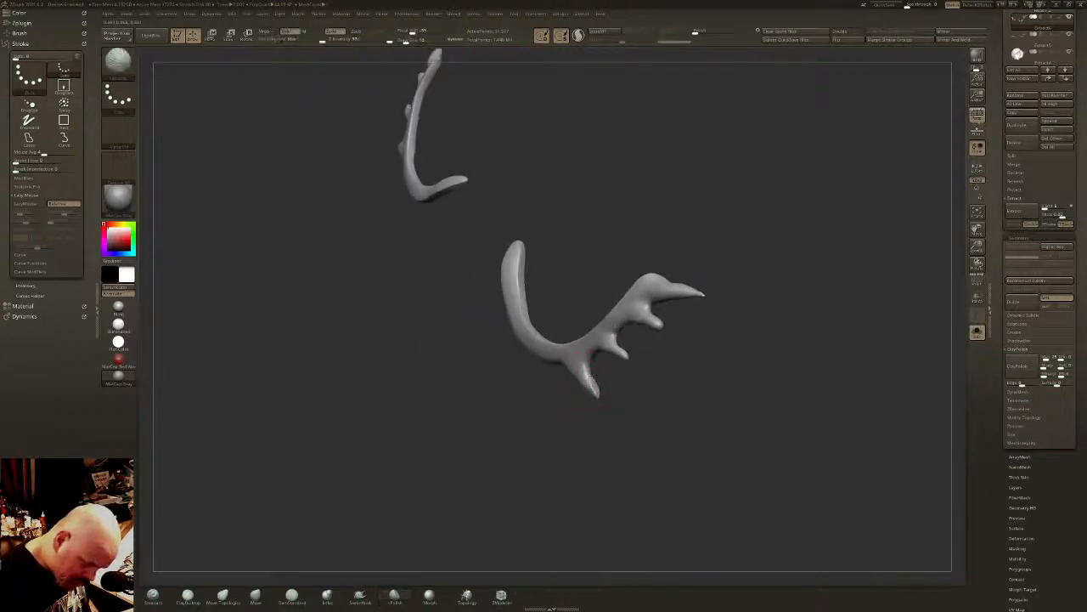
pyautogui.moveTo(595, 378); pyautogui.dragTo(611, 349, button='right')
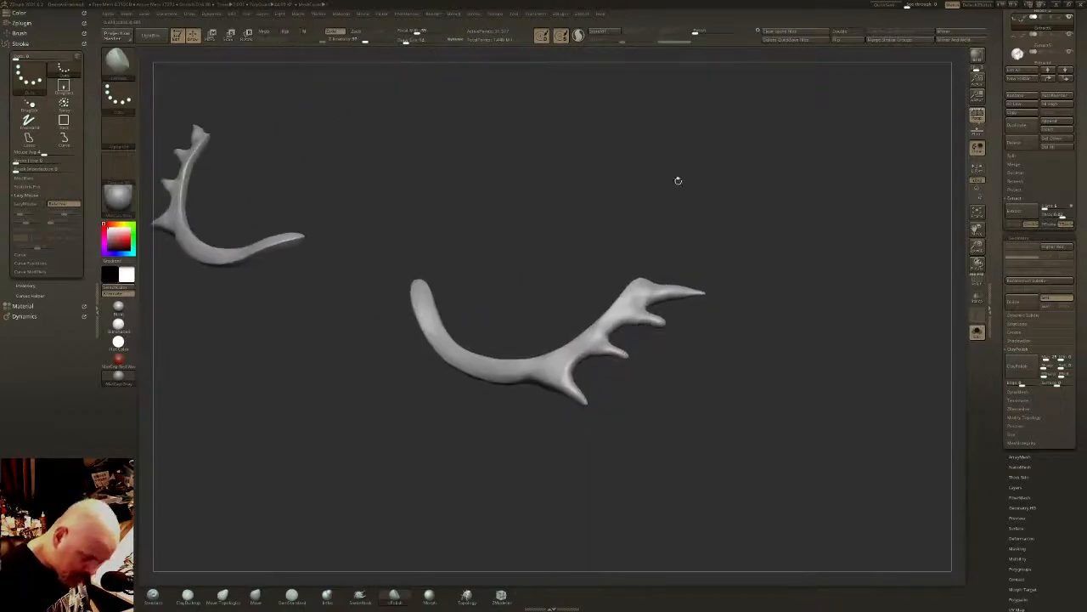
# - Show the full head again, smooth and polish the lower lash tips, and undo the last polish stroke
pyautogui.click(978, 331)
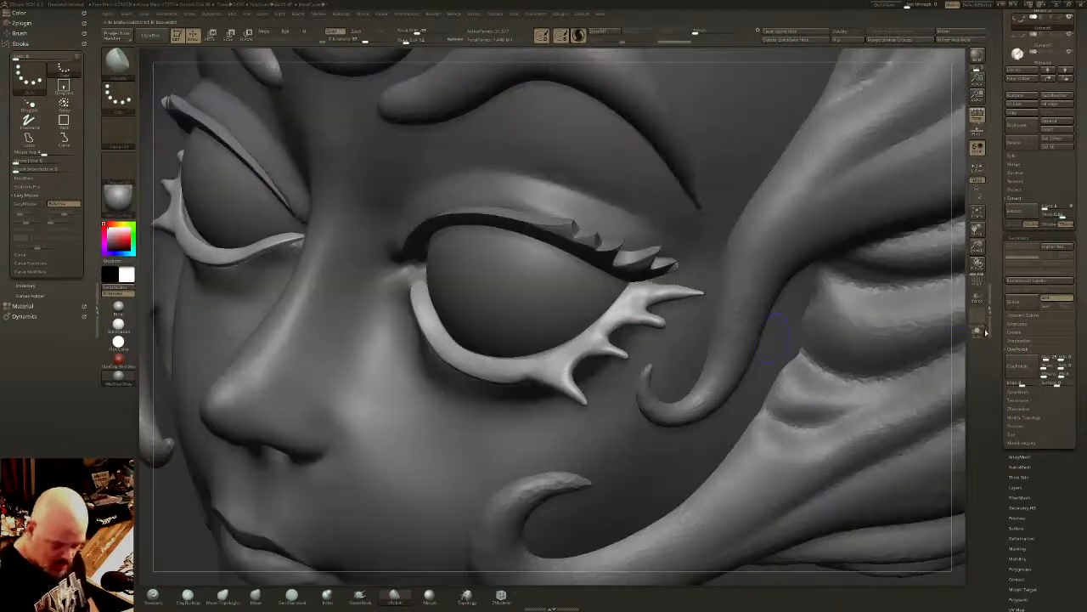
pyautogui.moveTo(654, 321)
pyautogui.keyDown('shift'); pyautogui.mouseDown()
pyautogui.moveTo(642, 319)
pyautogui.moveTo(683, 291)
pyautogui.mouseUp(); pyautogui.keyUp('shift')
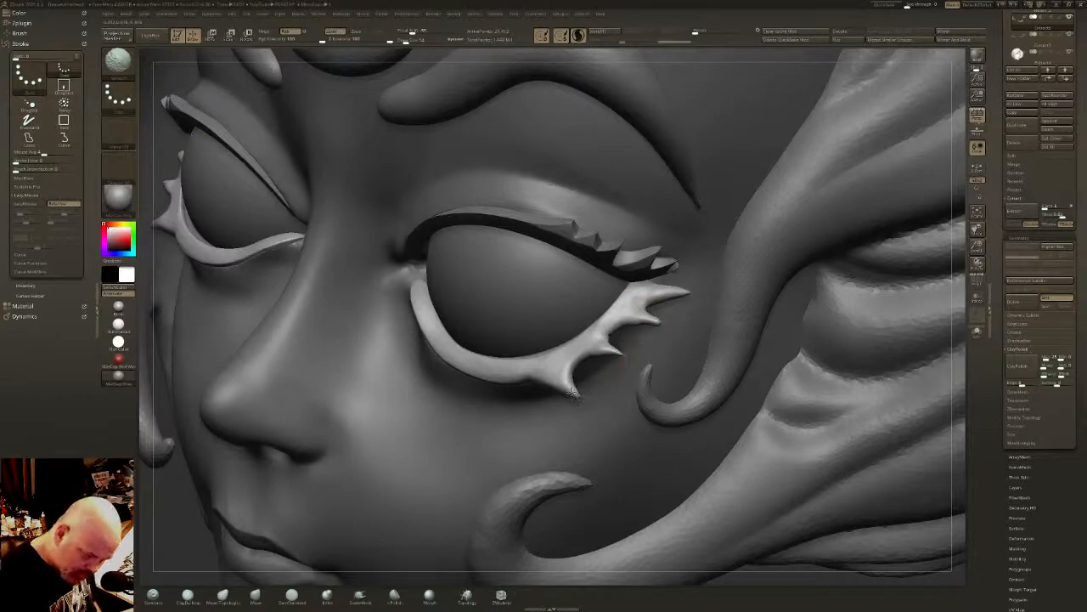
pyautogui.keyDown('shift'); pyautogui.moveTo(573, 393); pyautogui.dragTo(556, 394); pyautogui.keyUp('shift')
pyautogui.moveTo(667, 357); pyautogui.dragTo(620, 350, button='right')
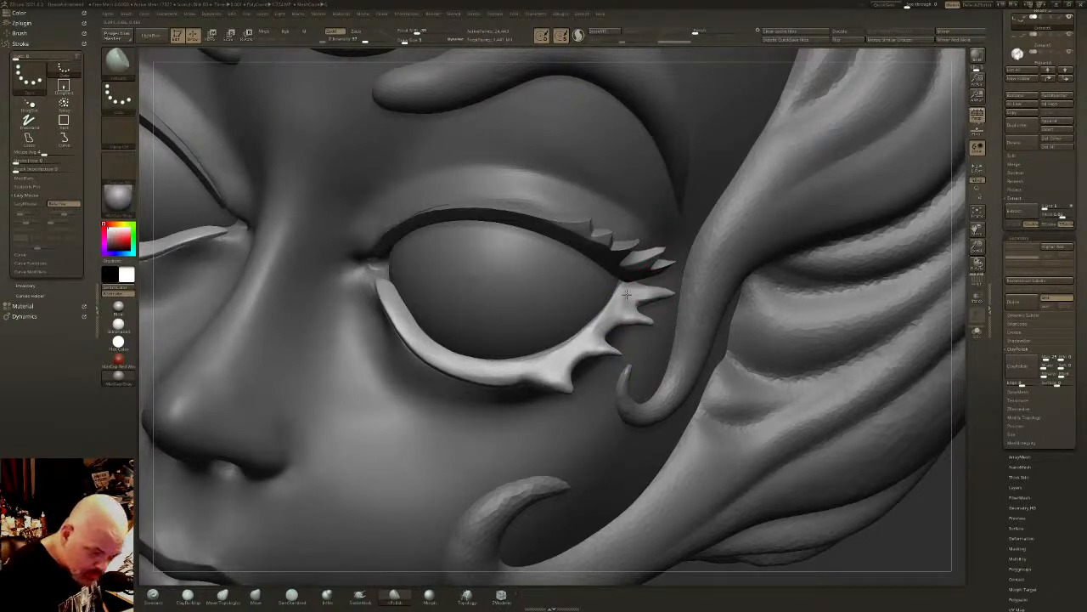
pyautogui.moveTo(648, 293); pyautogui.dragTo(672, 293)
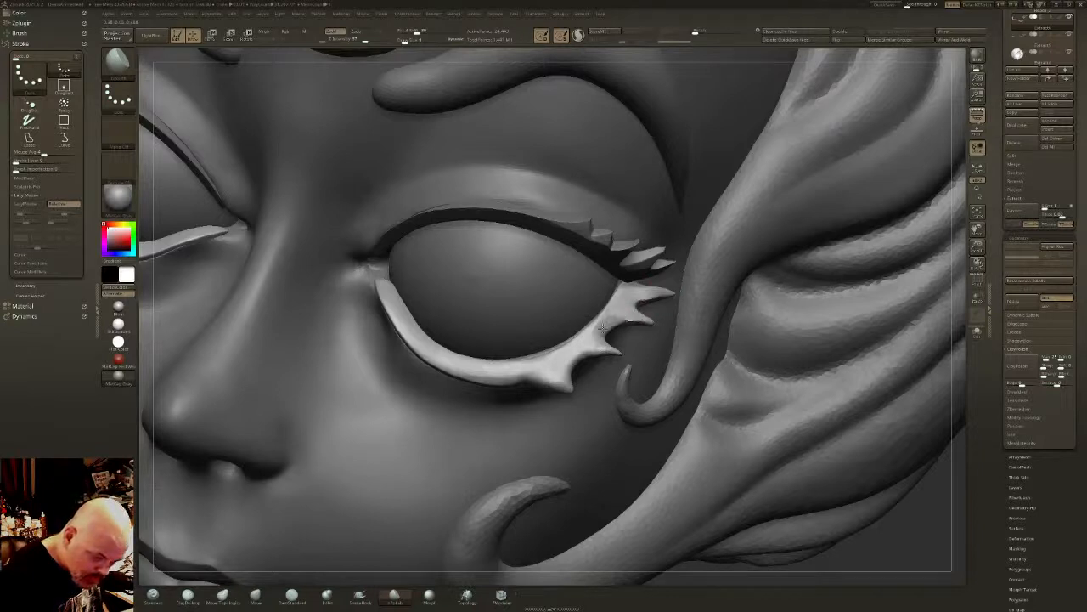
pyautogui.hotkey('ctrl', 'z')
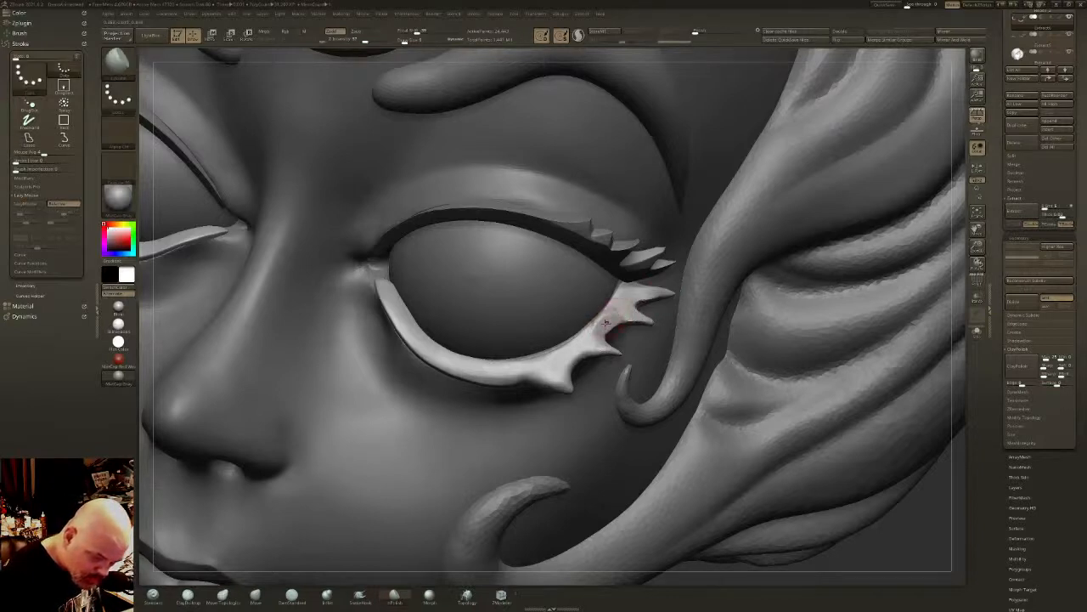
# - Polish the planes between the lower lashes and reshape the root of the innermost lash with polish and smooth strokes
pyautogui.moveTo(605, 322)
pyautogui.keyDown('shift'); pyautogui.mouseDown()
pyautogui.moveTo(629, 307)
pyautogui.moveTo(639, 318)
pyautogui.moveTo(659, 296)
pyautogui.moveTo(626, 301)
pyautogui.moveTo(565, 384)
pyautogui.moveTo(526, 374)
pyautogui.moveTo(560, 383)
pyautogui.mouseUp(); pyautogui.keyUp('shift')
pyautogui.moveTo(561, 382); pyautogui.dragTo(545, 352, button='right')
pyautogui.moveTo(537, 385)
pyautogui.mouseDown()
pyautogui.moveTo(554, 382)
pyautogui.moveTo(526, 383)
pyautogui.moveTo(542, 384)
pyautogui.mouseUp()
pyautogui.moveTo(545, 380)
pyautogui.mouseDown(button='right')
pyautogui.moveTo(528, 334)
pyautogui.moveTo(550, 414)
pyautogui.mouseUp(button='right')
pyautogui.press('shift')
pyautogui.moveTo(558, 384); pyautogui.dragTo(553, 368)
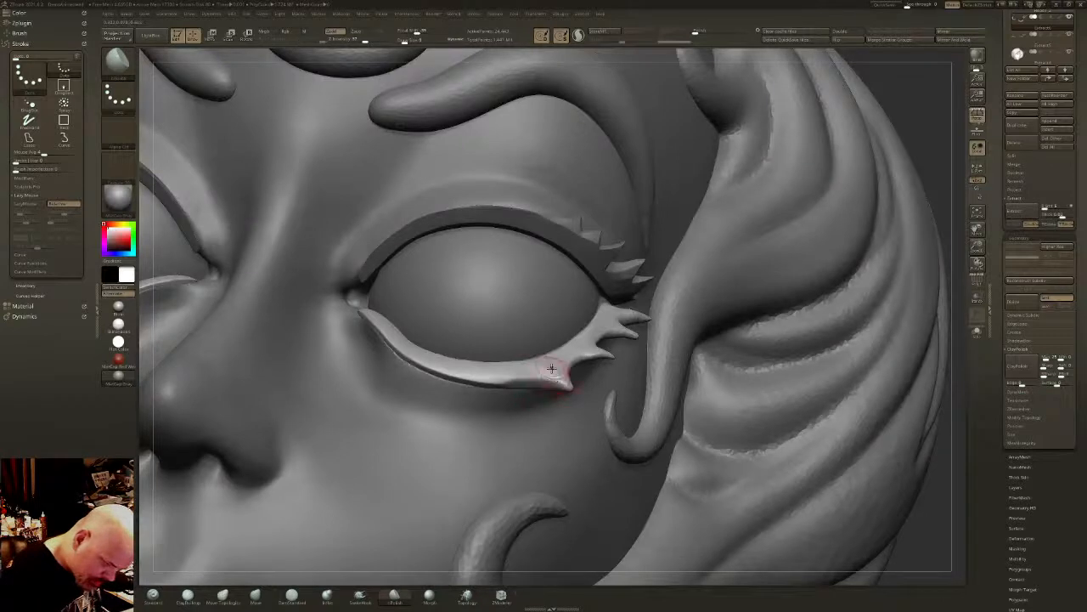
pyautogui.moveTo(553, 369); pyautogui.dragTo(565, 379, button='right')
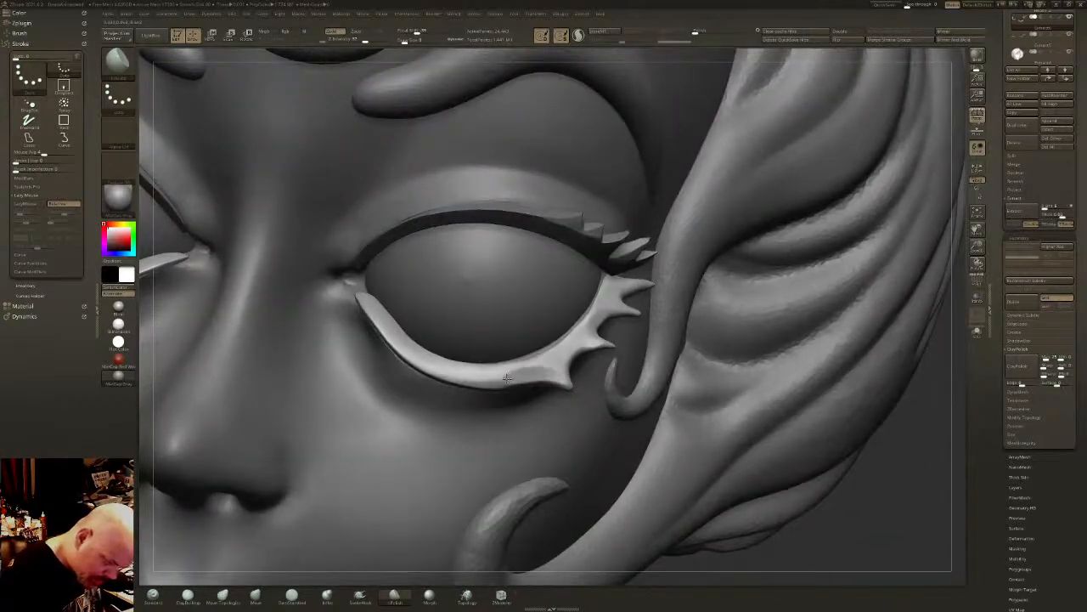
# - Flatten the lower lid band along its middle up to the innermost lash, and apply ClayPolish
pyautogui.moveTo(487, 380); pyautogui.dragTo(446, 373)
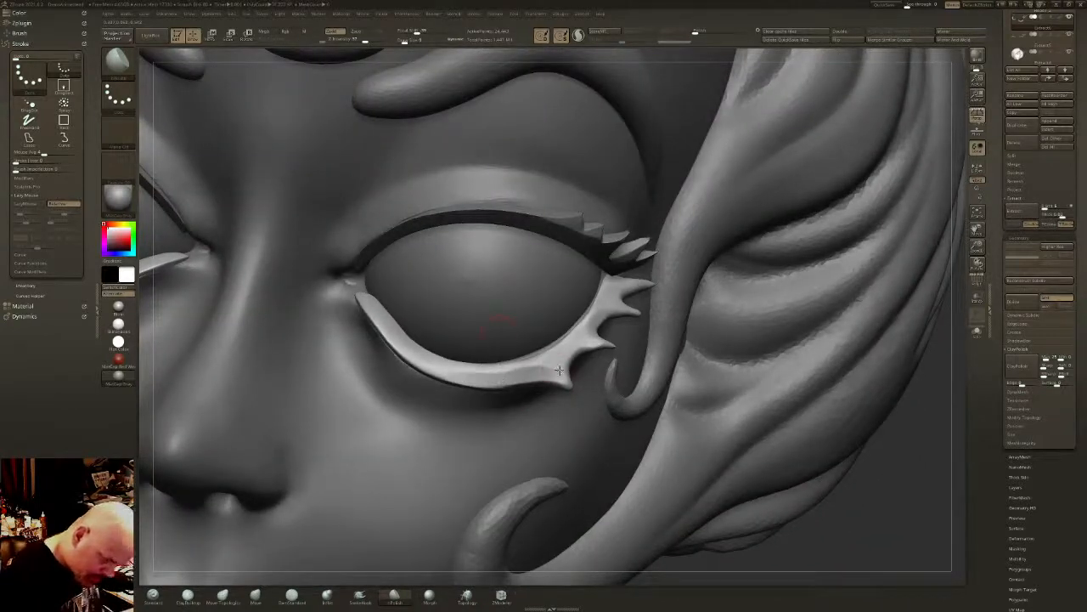
pyautogui.moveTo(525, 367)
pyautogui.mouseDown()
pyautogui.moveTo(467, 372)
pyautogui.moveTo(556, 367)
pyautogui.mouseUp()
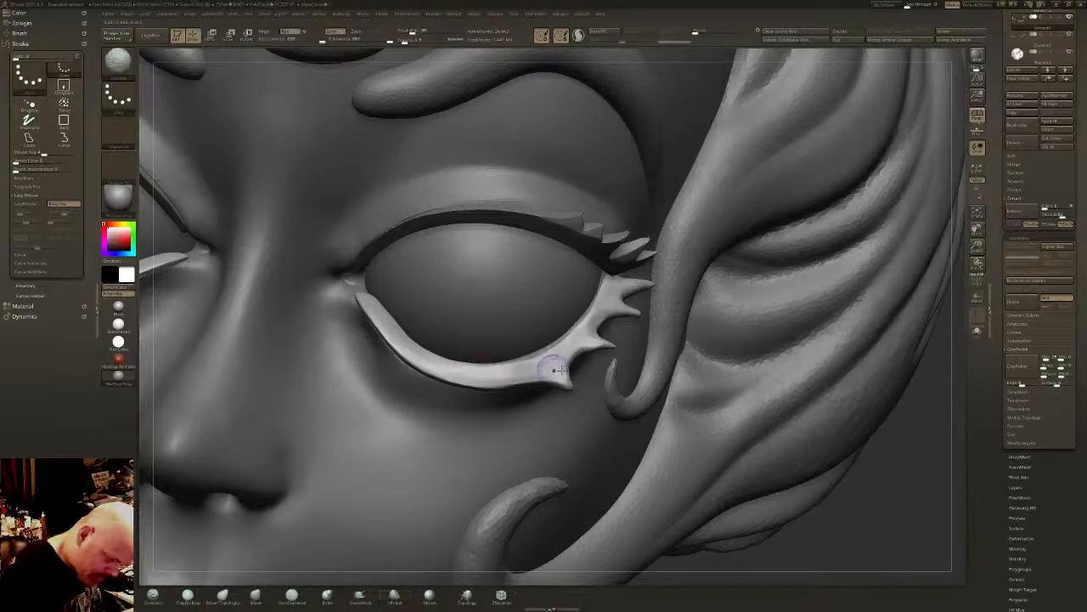
pyautogui.click(1019, 364)
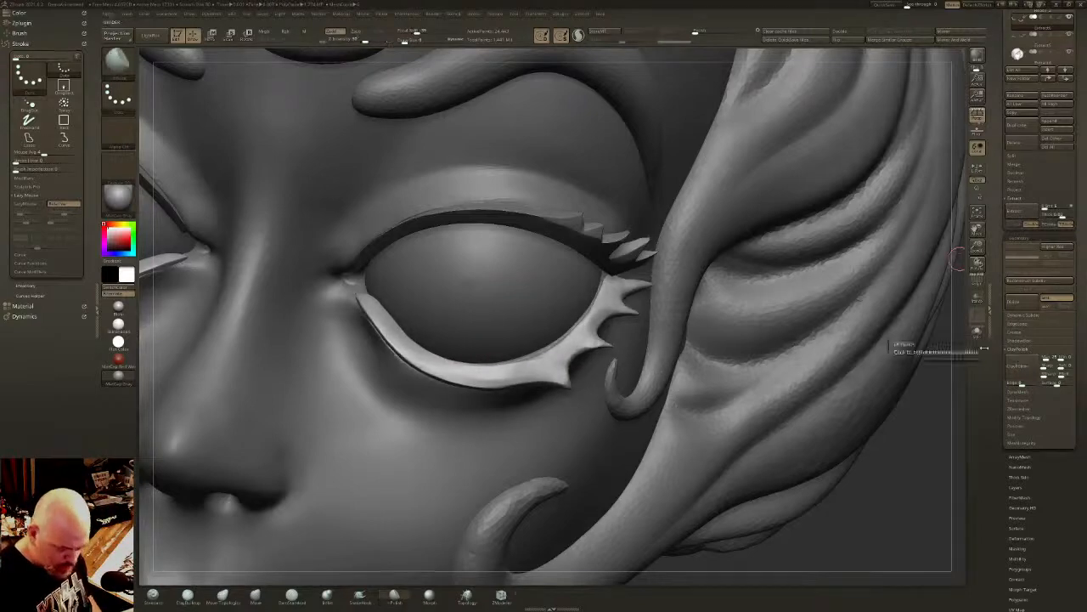
# - Adjust the innermost lower lash with the Move Topological brush while viewing the face from the front
pyautogui.moveTo(896, 343)
pyautogui.mouseDown(button='right')
pyautogui.moveTo(913, 382)
pyautogui.moveTo(730, 372)
pyautogui.moveTo(737, 364)
pyautogui.moveTo(671, 367)
pyautogui.moveTo(701, 370)
pyautogui.moveTo(727, 403)
pyautogui.moveTo(603, 384)
pyautogui.mouseUp(button='right')
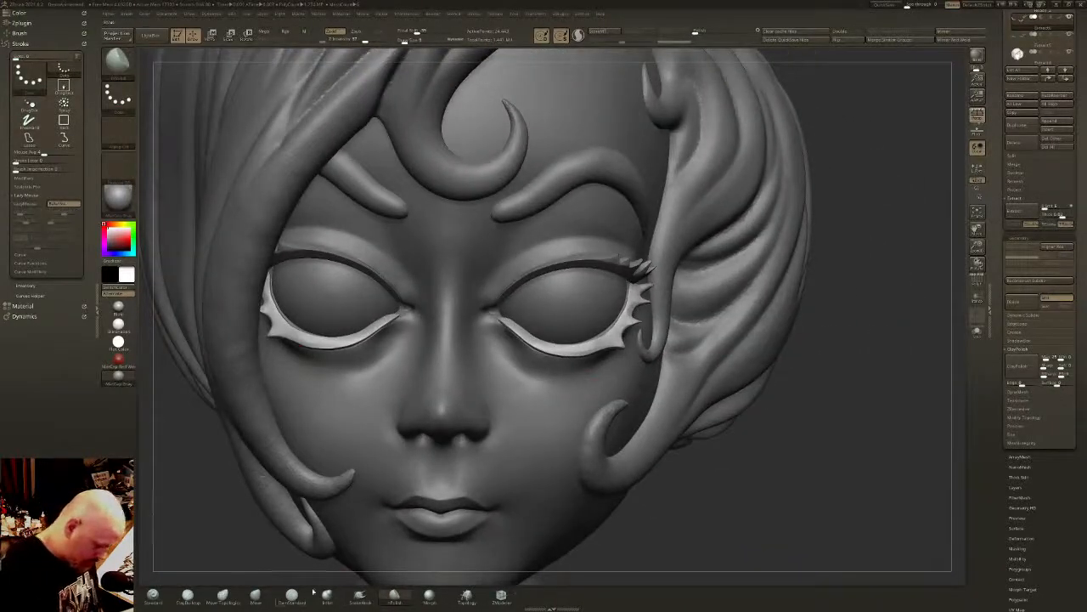
pyautogui.click(223, 595)
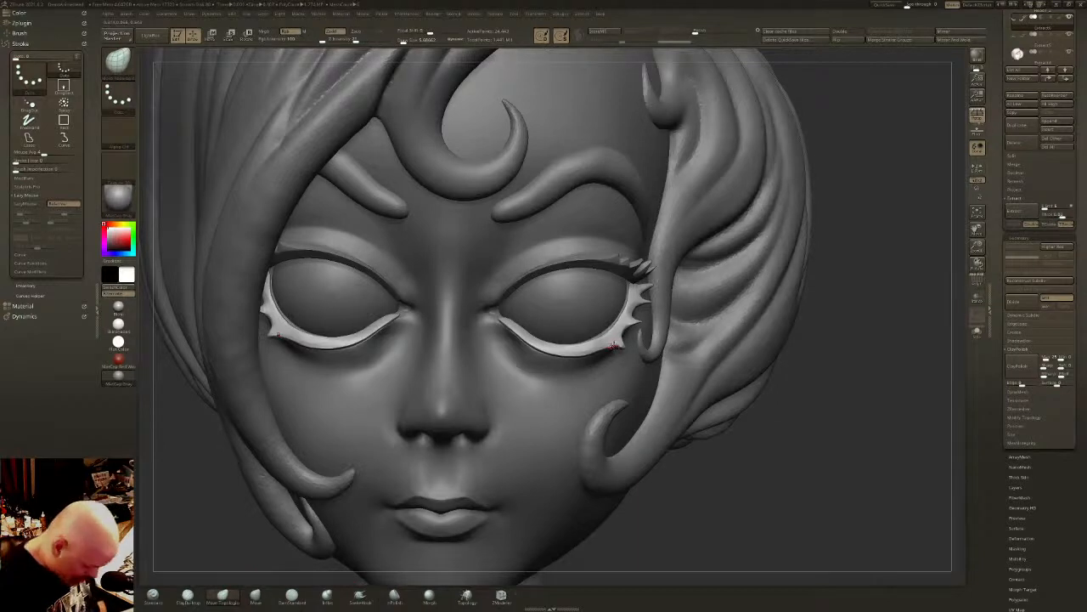
pyautogui.moveTo(614, 347); pyautogui.dragTo(620, 346)
pyautogui.moveTo(642, 347); pyautogui.dragTo(622, 343, button='right')
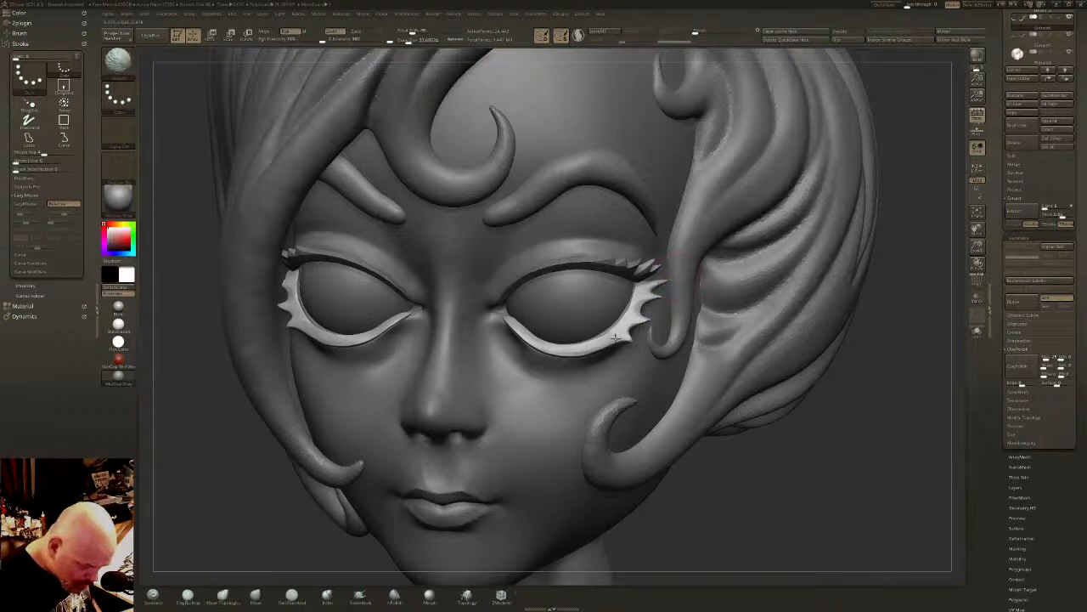
# - Touch up the outer end of the lower lid band near its lashes and check it against the whole head
pyautogui.moveTo(616, 336)
pyautogui.mouseDown(button='right')
pyautogui.moveTo(646, 323)
pyautogui.moveTo(629, 308)
pyautogui.mouseUp(button='right')
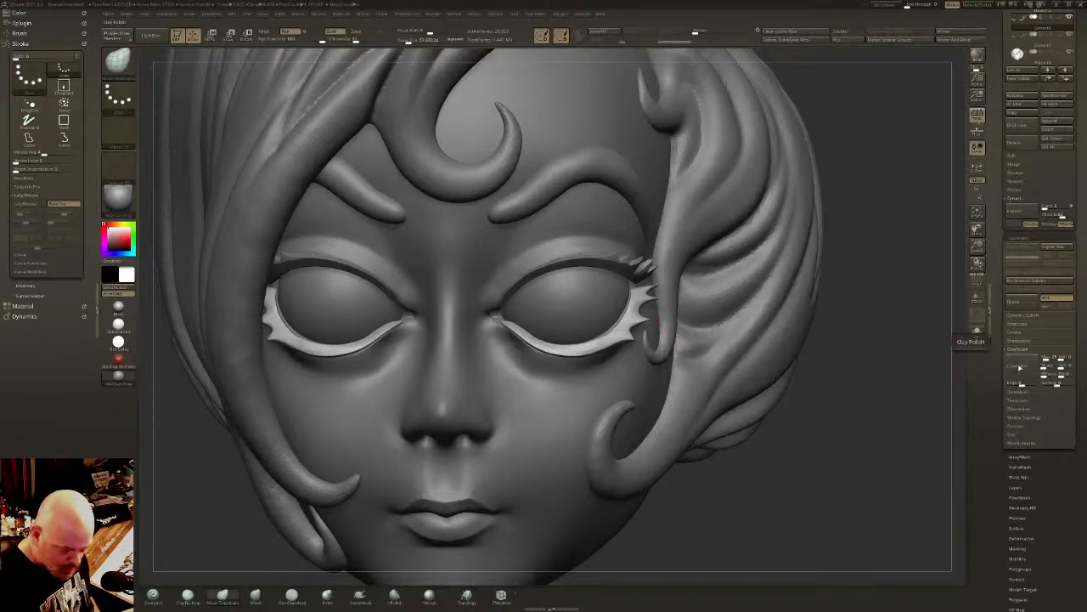
pyautogui.keyDown('ctrl'); pyautogui.moveTo(804, 396); pyautogui.dragTo(808, 351, button='right'); pyautogui.keyUp('ctrl')
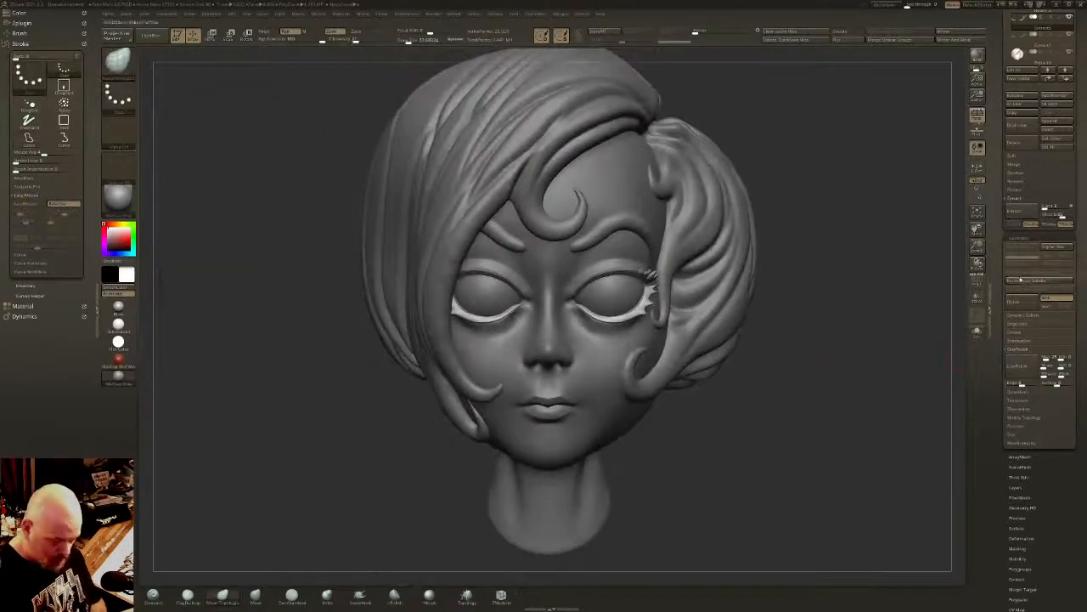
pyautogui.moveTo(828, 299)
pyautogui.mouseDown(button='right')
pyautogui.moveTo(820, 315)
pyautogui.moveTo(796, 315)
pyautogui.moveTo(799, 287)
pyautogui.moveTo(564, 316)
pyautogui.moveTo(680, 335)
pyautogui.mouseUp(button='right')
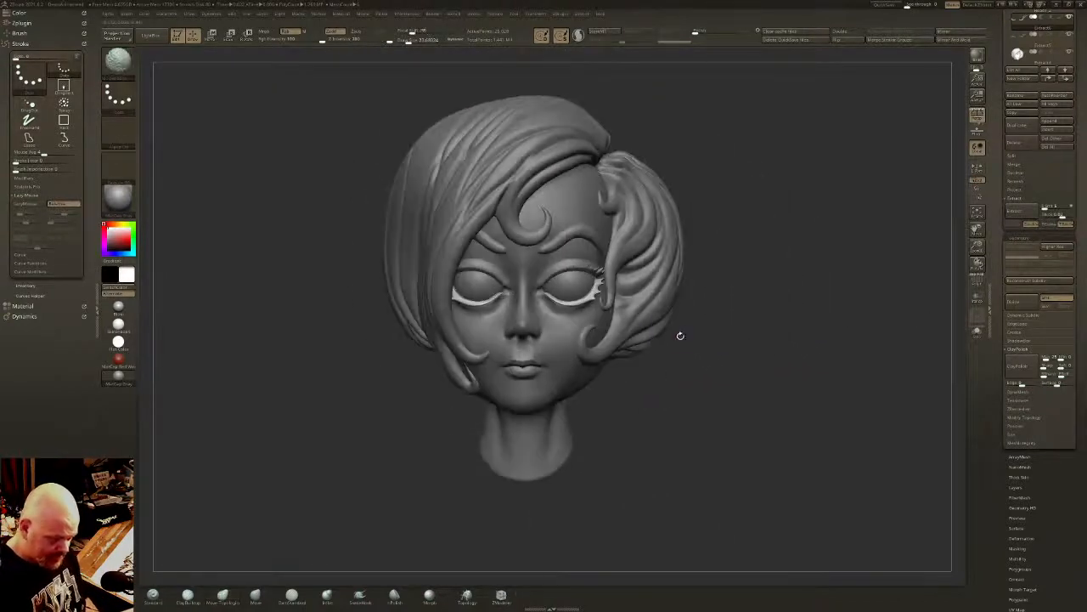
# - Make the eyeballs the active subtool, isolate them with their wireframe shown, and drop them to their lowest subdivision level
pyautogui.keyDown('alt'); pyautogui.click(576, 287); pyautogui.keyUp('alt')
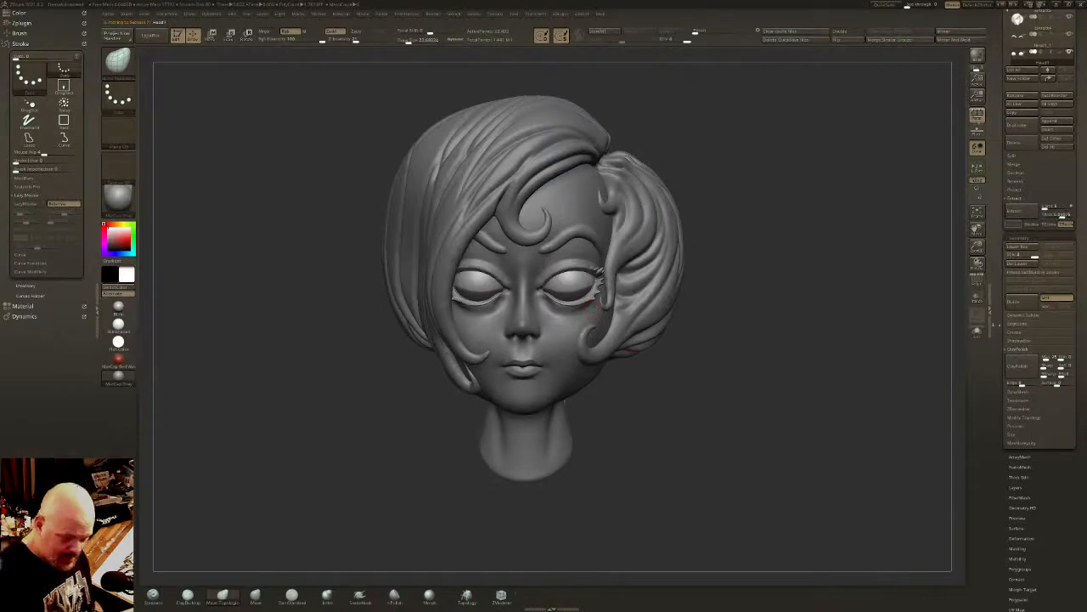
pyautogui.click(977, 331)
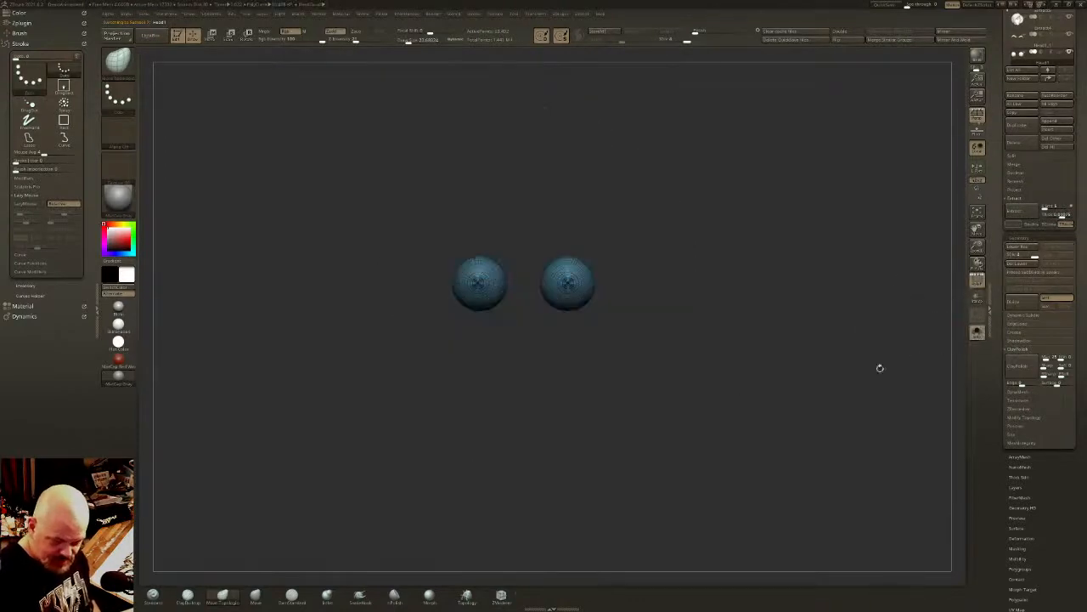
pyautogui.keyDown('ctrl'); pyautogui.moveTo(880, 368); pyautogui.dragTo(668, 370, button='right'); pyautogui.keyUp('ctrl')
pyautogui.hotkey('shift', 'd')
pyautogui.hotkey('shift', 'd')
pyautogui.hotkey('shift', 'd')
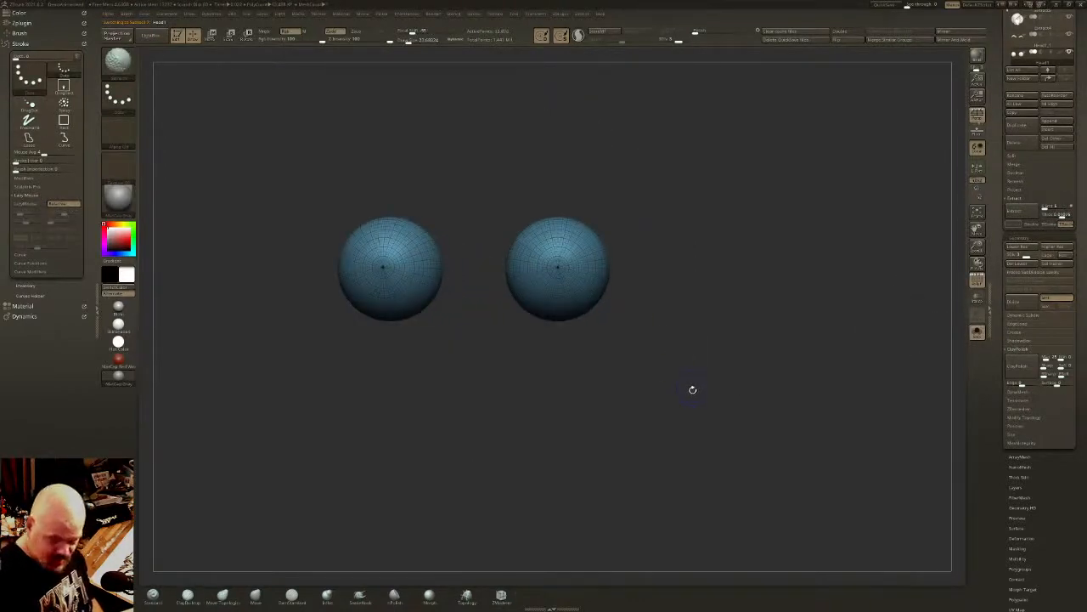
pyautogui.moveTo(816, 315)
pyautogui.keyDown('alt'); pyautogui.mouseDown(button='right')
pyautogui.moveTo(840, 345)
pyautogui.moveTo(714, 319)
pyautogui.mouseUp(button='right'); pyautogui.keyUp('alt')
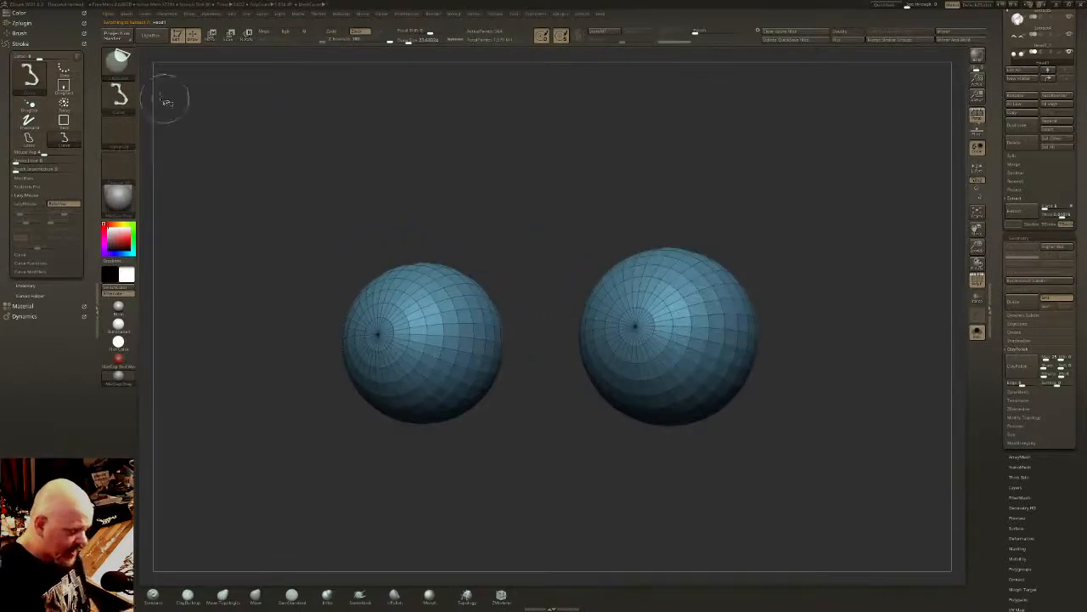
# - Create separate polygroups for the pupil, iris and outer eyeball by growing and shrinking the visible area around the front pole
pyautogui.keyDown('ctrl'); pyautogui.keyDown('shift'); pyautogui.click(118, 64); pyautogui.keyUp('shift'); pyautogui.keyUp('ctrl')
pyautogui.keyDown('ctrl'); pyautogui.keyDown('shift'); pyautogui.click(201, 69); pyautogui.keyUp('shift'); pyautogui.keyUp('ctrl')
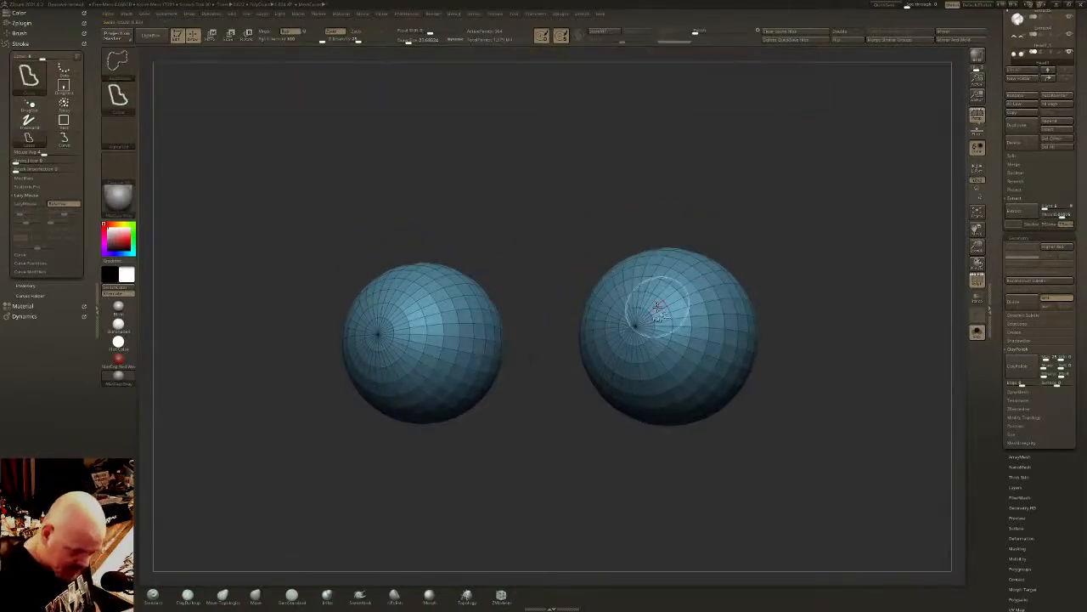
pyautogui.keyDown('ctrl'); pyautogui.keyDown('shift'); pyautogui.click(655, 303); pyautogui.keyUp('shift'); pyautogui.keyUp('ctrl')
pyautogui.hotkey('ctrl', 'shift', 's')
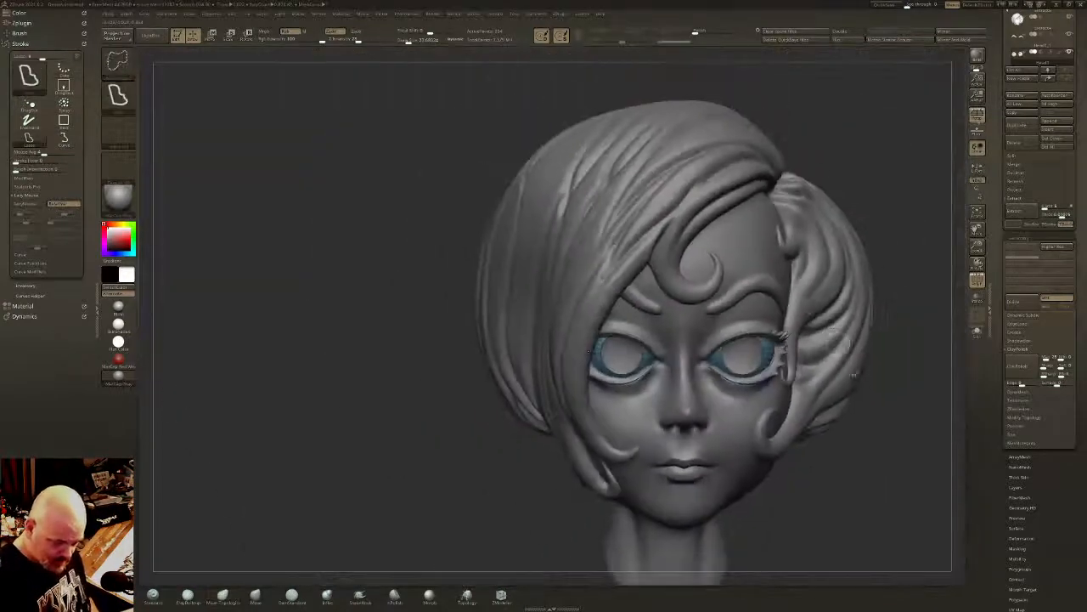
pyautogui.keyDown('ctrl'); pyautogui.keyDown('shift'); pyautogui.click(881, 431); pyautogui.keyUp('shift'); pyautogui.keyUp('ctrl')
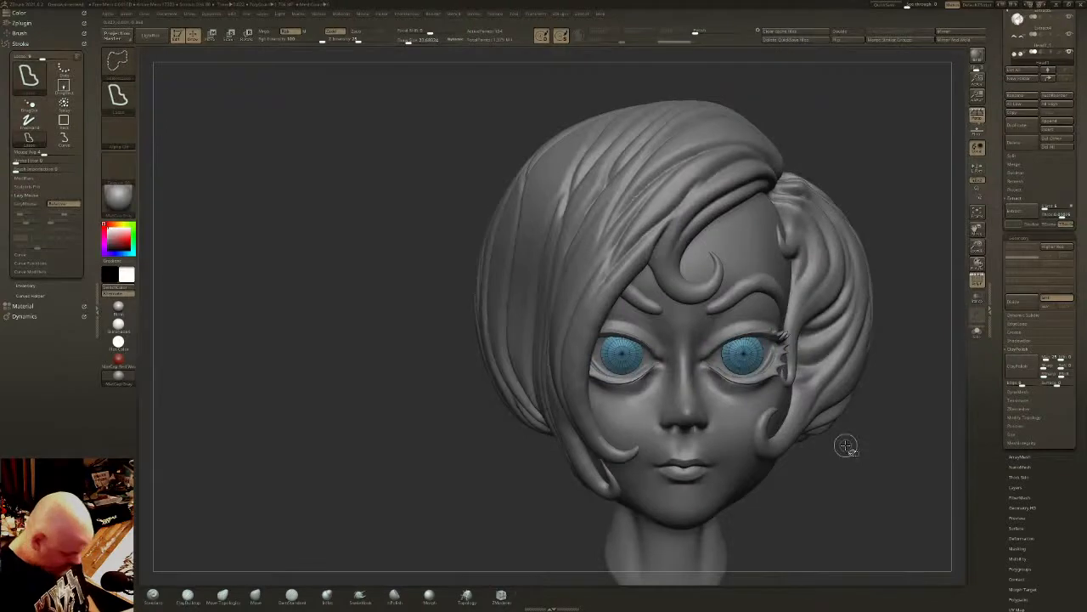
pyautogui.hotkey('ctrl', 'shift', 's')
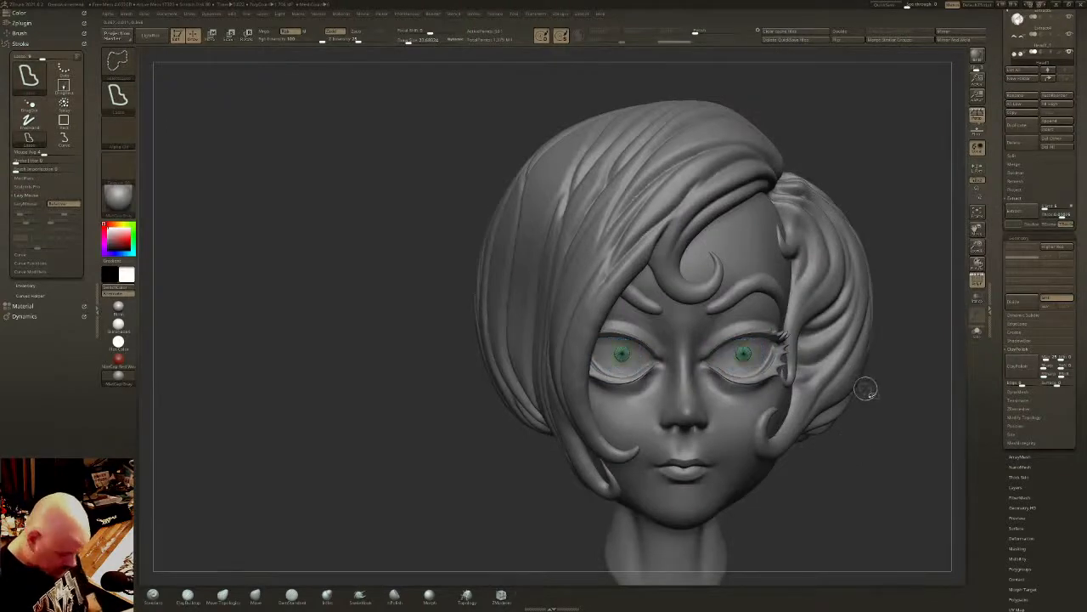
pyautogui.keyDown('ctrl'); pyautogui.keyDown('shift'); pyautogui.click(878, 389); pyautogui.keyUp('shift'); pyautogui.keyUp('ctrl')
pyautogui.moveTo(878, 388); pyautogui.dragTo(816, 375)
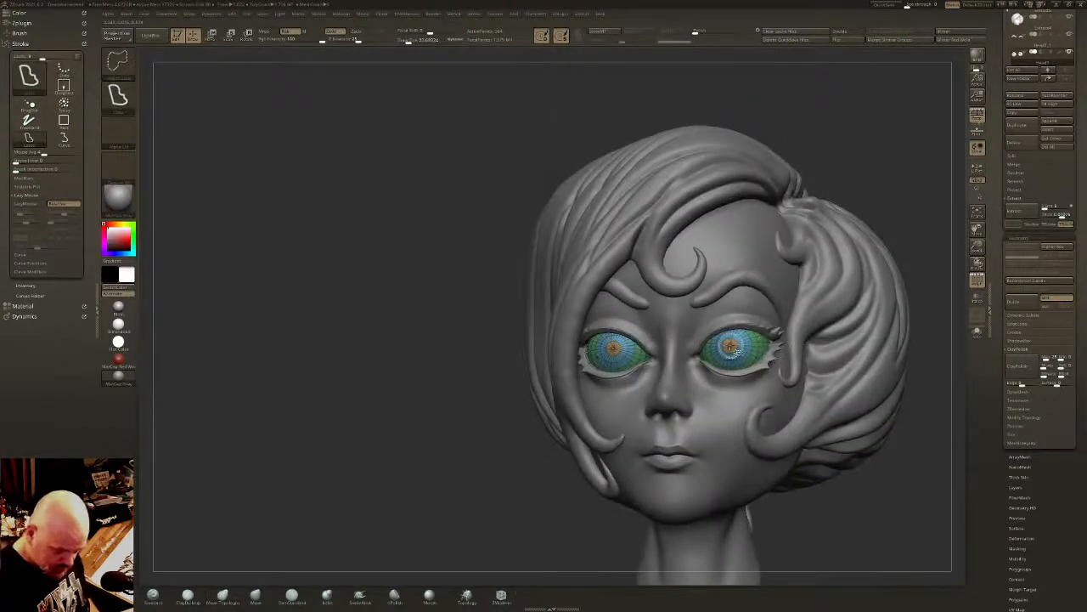
# - Inset the iris polygroup with the ZModeler polygon action Inset, targeting Polygroup All
pyautogui.keyDown('ctrl'); pyautogui.moveTo(741, 348); pyautogui.dragTo(772, 413, button='right'); pyautogui.keyUp('ctrl')
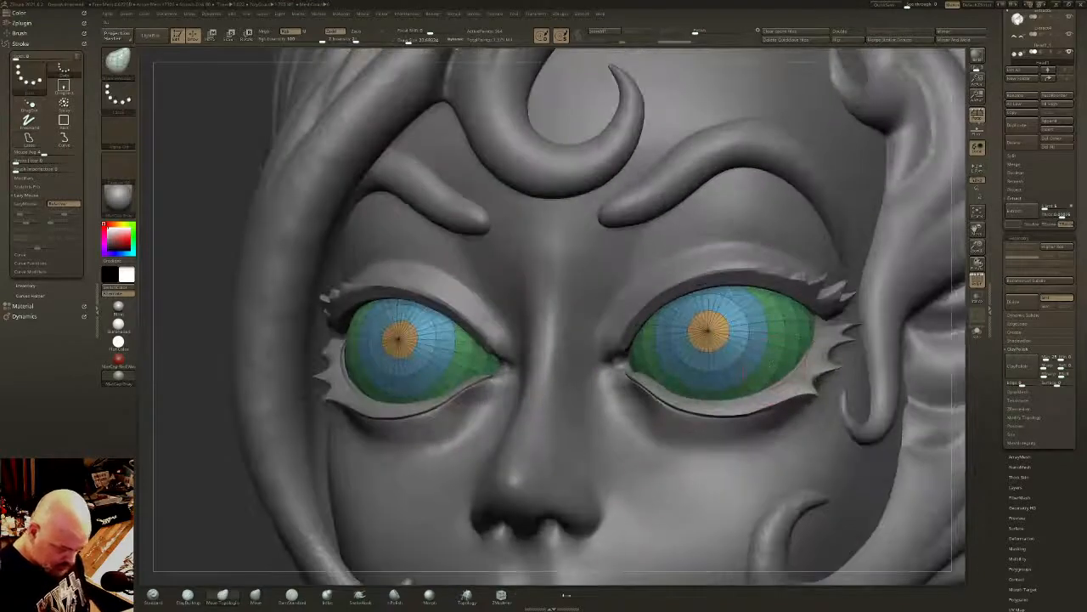
pyautogui.click(501, 597)
pyautogui.press('space')
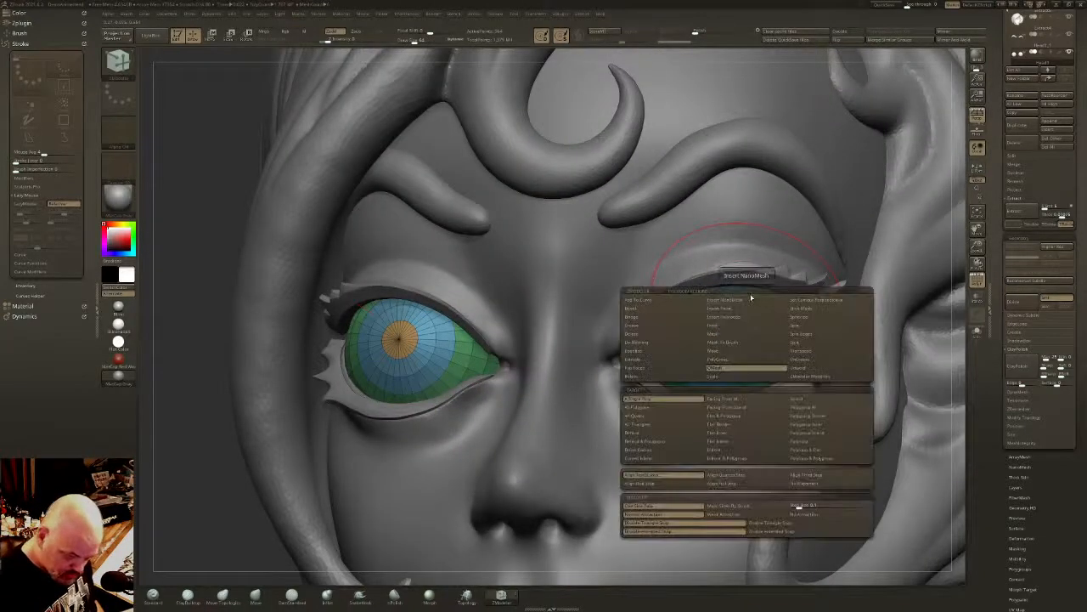
pyautogui.click(719, 326)
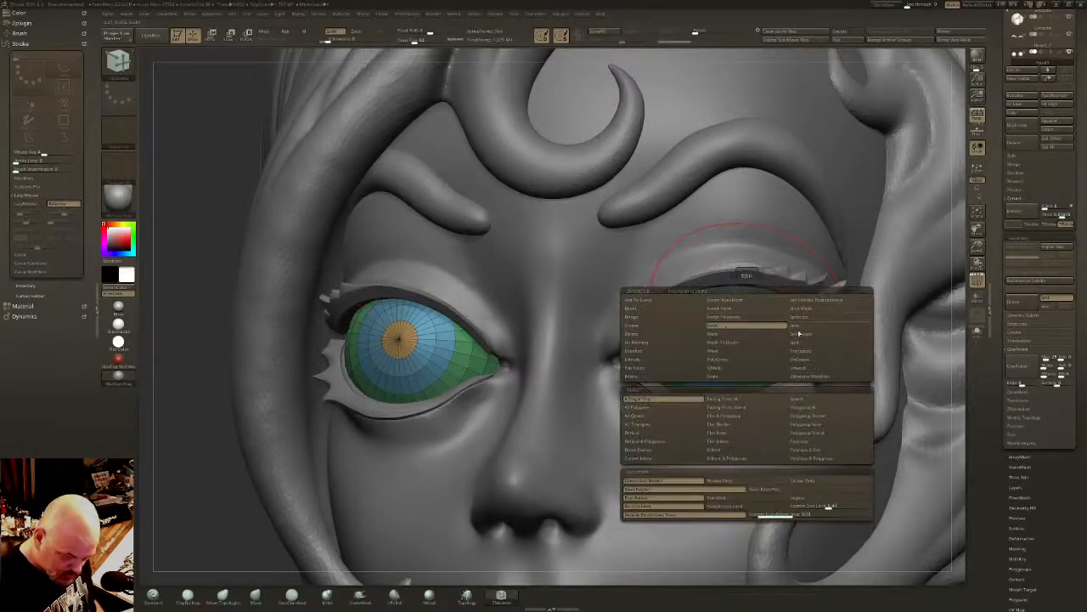
pyautogui.click(806, 408)
pyautogui.keyDown('ctrl'); pyautogui.keyDown('shift'); pyautogui.click(708, 331); pyautogui.keyUp('shift'); pyautogui.keyUp('ctrl')
# - Isolate the iris ring on both eyes and assign it a single new polygroup
pyautogui.keyDown('ctrl'); pyautogui.keyDown('shift'); pyautogui.click(776, 304); pyautogui.keyUp('shift'); pyautogui.keyUp('ctrl')
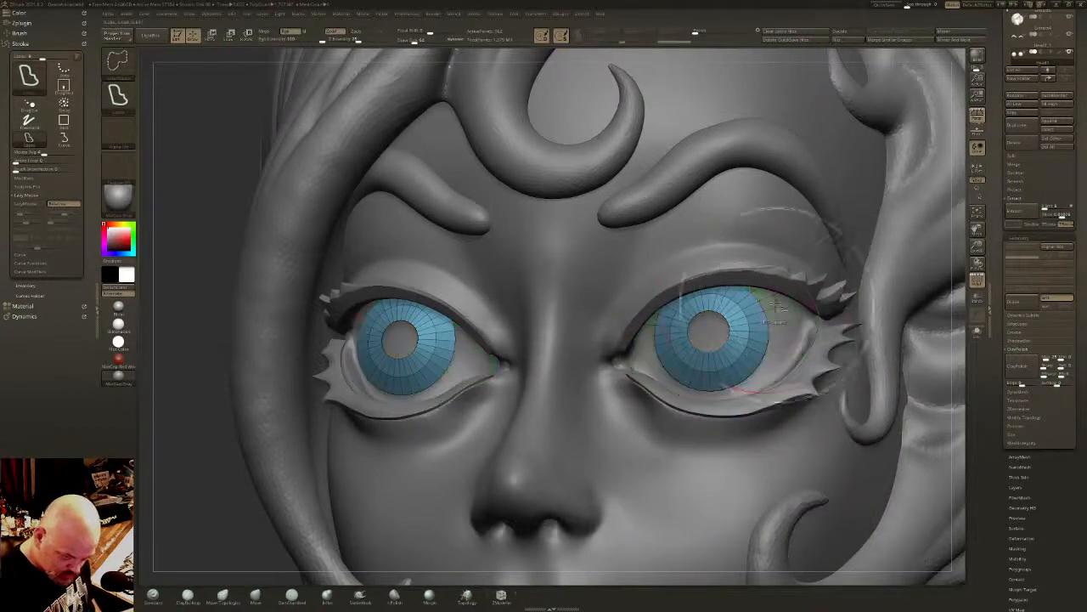
pyautogui.hotkey('ctrl', 'w')
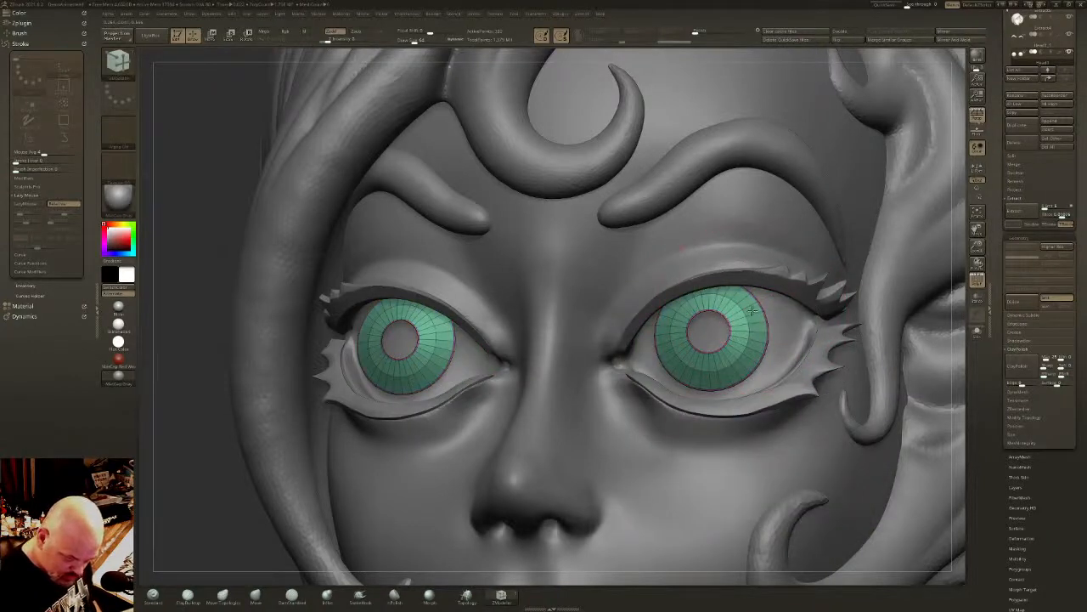
pyautogui.hotkey('ctrl', 'w')
# - Insert an edge loop around the iris ring with ZModeler and show the complete eyeballs again
pyautogui.moveTo(758, 302); pyautogui.dragTo(745, 303, button='right')
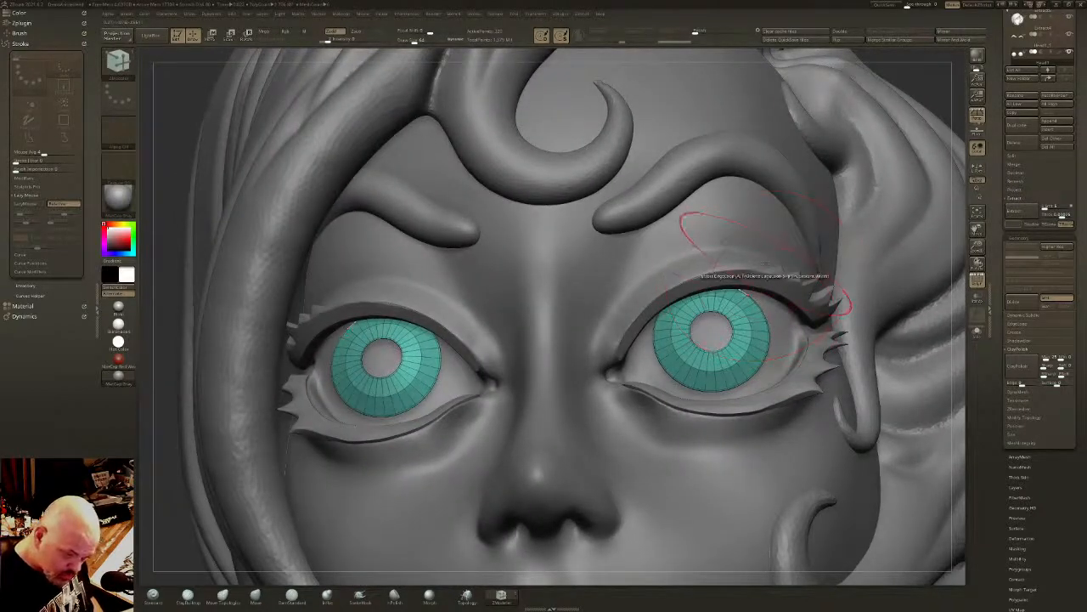
pyautogui.moveTo(741, 306); pyautogui.dragTo(809, 198, button='right')
pyautogui.keyDown('ctrl'); pyautogui.keyDown('shift'); pyautogui.click(852, 168); pyautogui.keyUp('shift'); pyautogui.keyUp('ctrl')
pyautogui.moveTo(852, 168); pyautogui.dragTo(765, 264, button='right')
pyautogui.keyDown('ctrl'); pyautogui.keyDown('shift'); pyautogui.click(742, 312); pyautogui.keyUp('shift'); pyautogui.keyUp('ctrl')
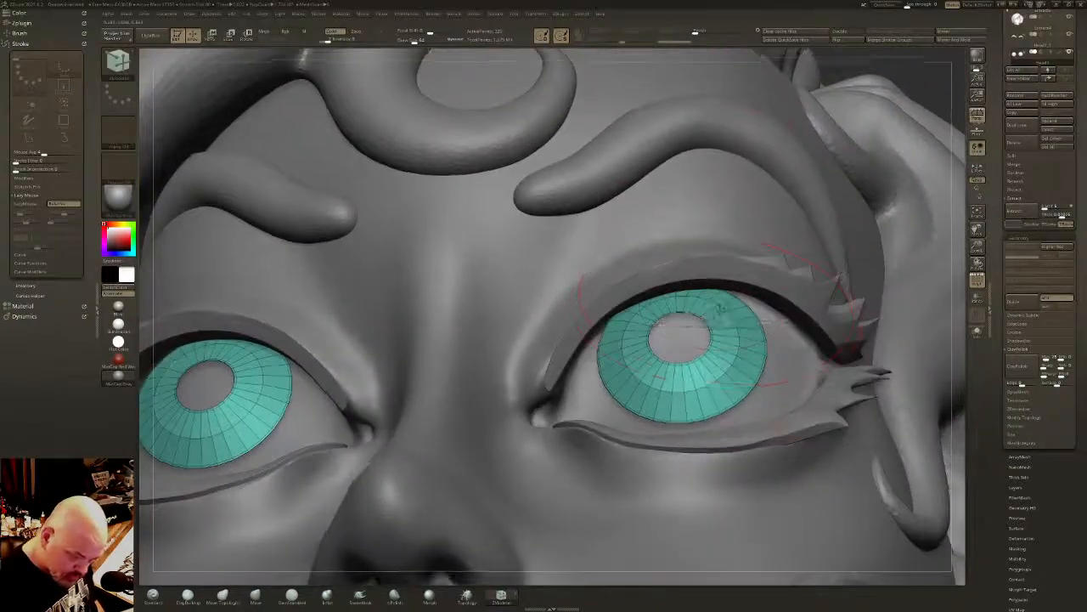
pyautogui.moveTo(724, 309)
pyautogui.mouseDown(button='right')
pyautogui.moveTo(722, 325)
pyautogui.moveTo(741, 341)
pyautogui.moveTo(719, 337)
pyautogui.moveTo(726, 324)
pyautogui.moveTo(714, 343)
pyautogui.moveTo(729, 310)
pyautogui.mouseUp(button='right')
pyautogui.keyDown('ctrl'); pyautogui.keyDown('shift'); pyautogui.click(941, 88); pyautogui.keyUp('shift'); pyautogui.keyUp('ctrl')
# - Isolate the pupil polygroup, mask the rest of the eyeballs, and push the pupils inward with the gizmo
pyautogui.press('space')
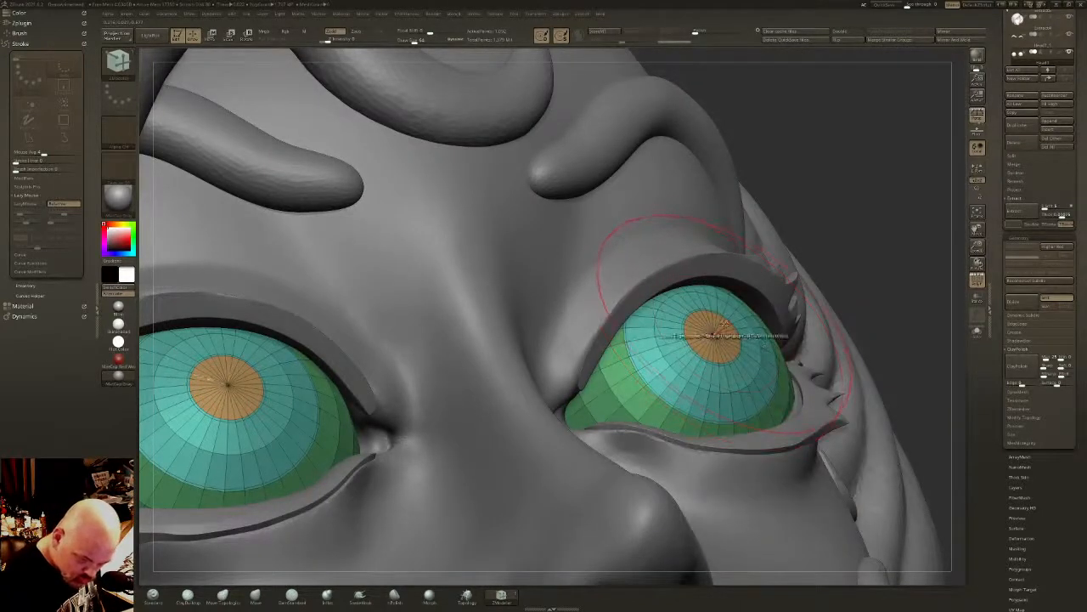
pyautogui.keyDown('ctrl'); pyautogui.keyDown('shift'); pyautogui.click(718, 330); pyautogui.keyUp('shift'); pyautogui.keyUp('ctrl')
pyautogui.keyDown('ctrl'); pyautogui.click(873, 204); pyautogui.keyUp('ctrl')
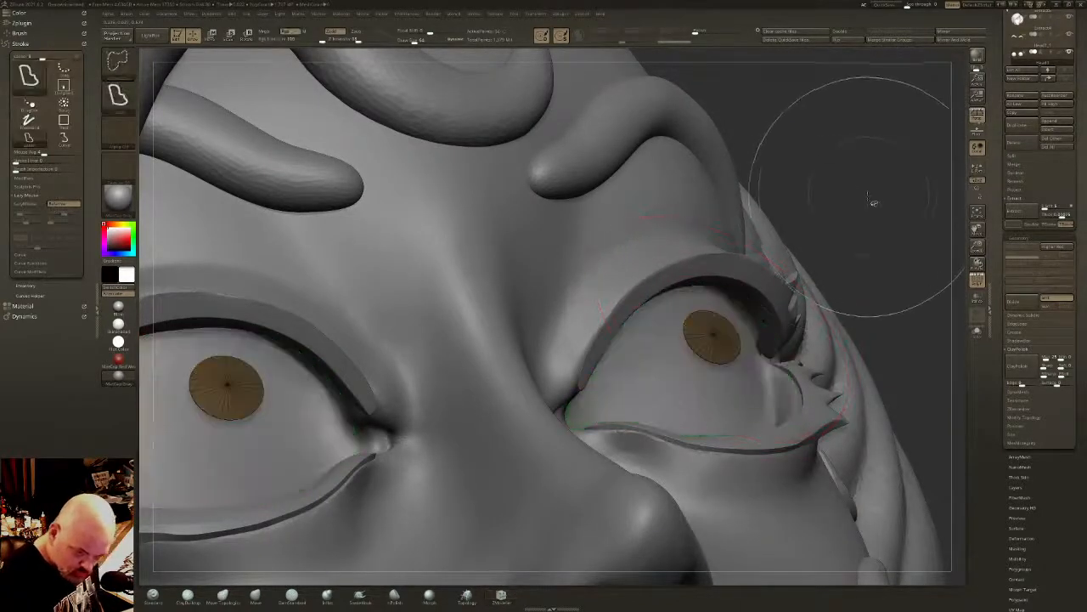
pyautogui.keyDown('ctrl'); pyautogui.keyDown('shift'); pyautogui.click(875, 201); pyautogui.keyUp('shift'); pyautogui.keyUp('ctrl')
pyautogui.keyDown('ctrl'); pyautogui.click(879, 197); pyautogui.keyUp('ctrl')
pyautogui.press('w')
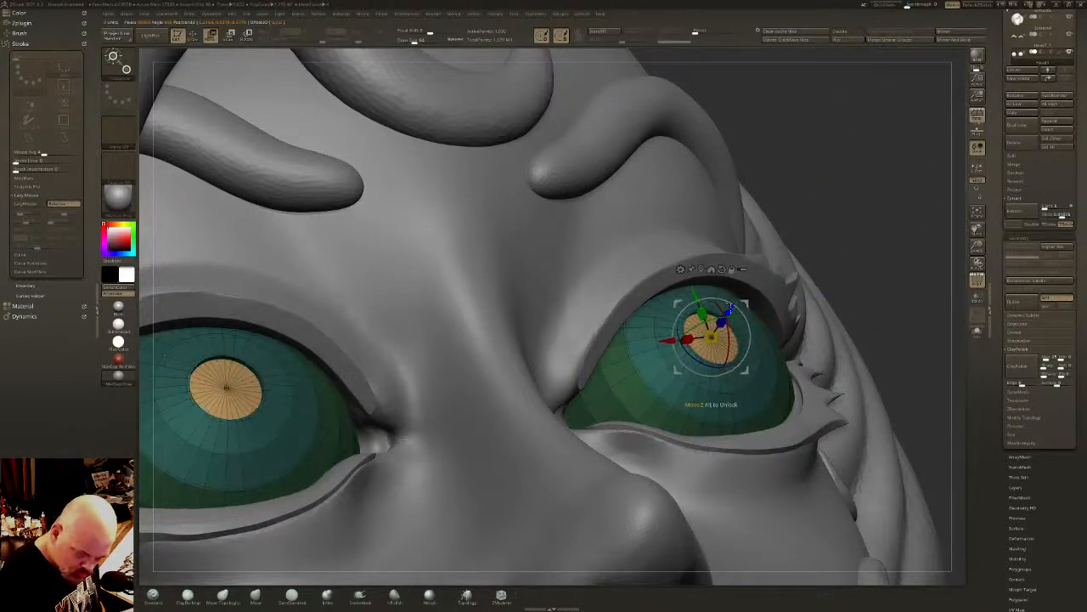
pyautogui.moveTo(720, 321); pyautogui.dragTo(725, 316)
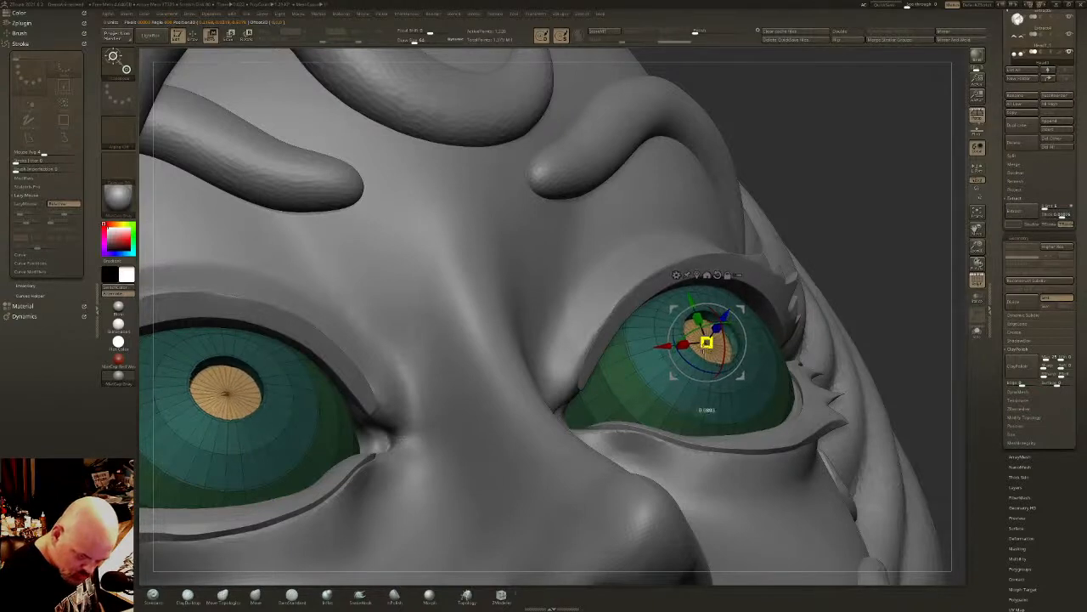
# - Scale the sunken pupil faces toward their center to form a surrounding ring, and soften the recess
pyautogui.moveTo(692, 364); pyautogui.dragTo(685, 180)
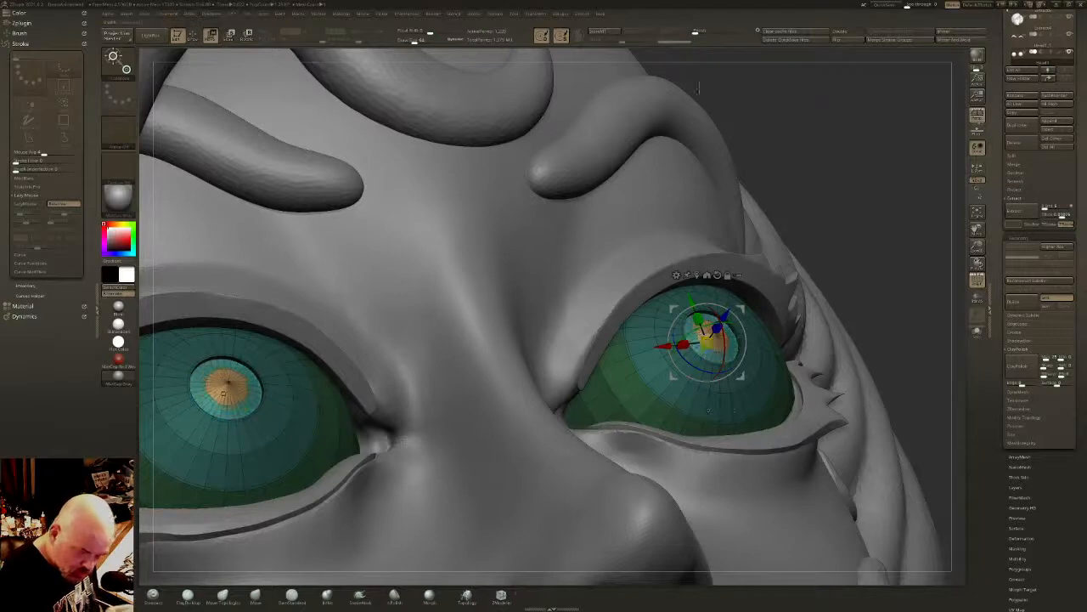
pyautogui.moveTo(710, 30); pyautogui.dragTo(714, 29)
pyautogui.moveTo(777, 282)
pyautogui.keyDown('shift'); pyautogui.mouseDown(button='right')
pyautogui.moveTo(762, 333)
pyautogui.moveTo(739, 318)
pyautogui.moveTo(741, 284)
pyautogui.mouseUp(button='right'); pyautogui.keyUp('shift')
# - Isolate the pupil center, grow the visible area over its surrounding ring, and group both as one polygroup
pyautogui.press('q')
pyautogui.keyDown('ctrl'); pyautogui.keyDown('shift'); pyautogui.click(659, 357); pyautogui.keyUp('shift'); pyautogui.keyUp('ctrl')
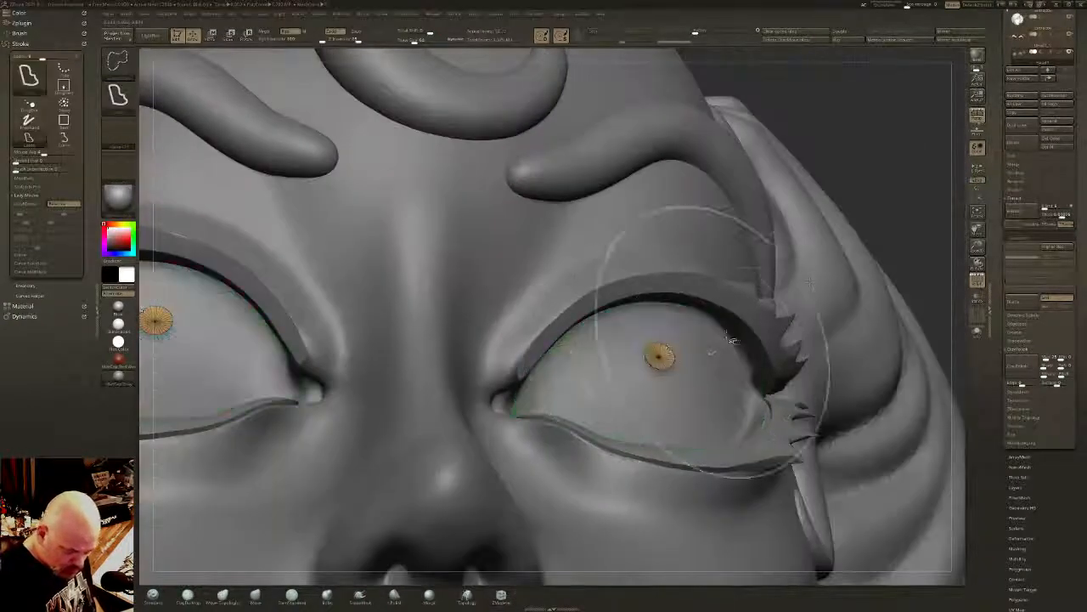
pyautogui.hotkey('ctrl', 'shift', 'x')
pyautogui.hotkey('ctrl', 'w')
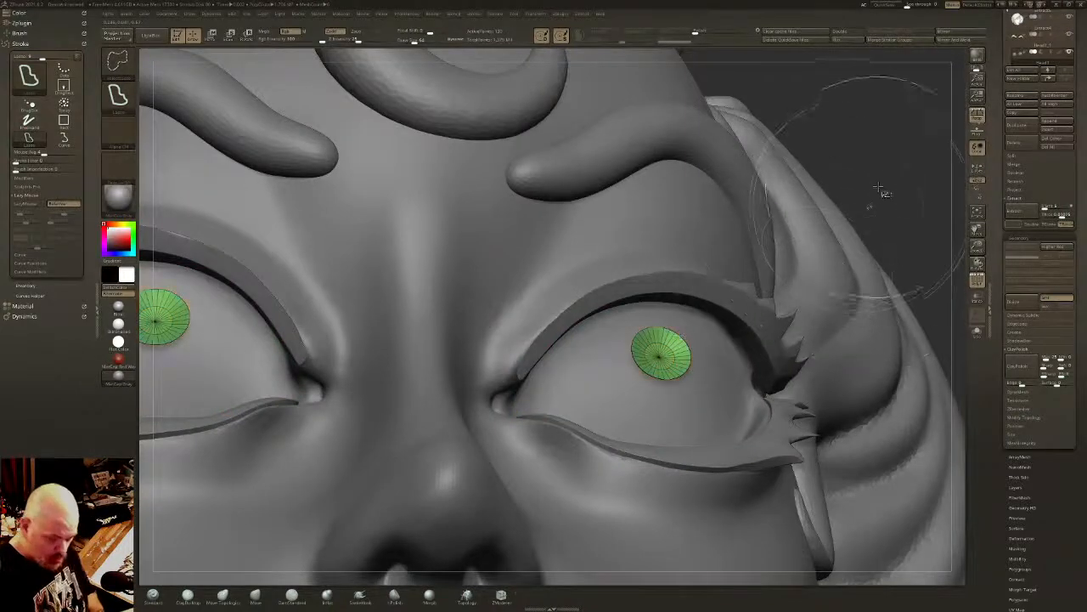
pyautogui.keyDown('ctrl'); pyautogui.keyDown('shift'); pyautogui.click(877, 199); pyautogui.keyUp('shift'); pyautogui.keyUp('ctrl')
# - Turn off the wireframe and preview the recessed pupils with dynamic subdivision against the whole face
pyautogui.moveTo(873, 201); pyautogui.dragTo(858, 167, button='right')
pyautogui.hotkey('shift', 'f')
pyautogui.keyDown('shift'); pyautogui.moveTo(757, 366); pyautogui.dragTo(756, 406, button='right'); pyautogui.keyUp('shift')
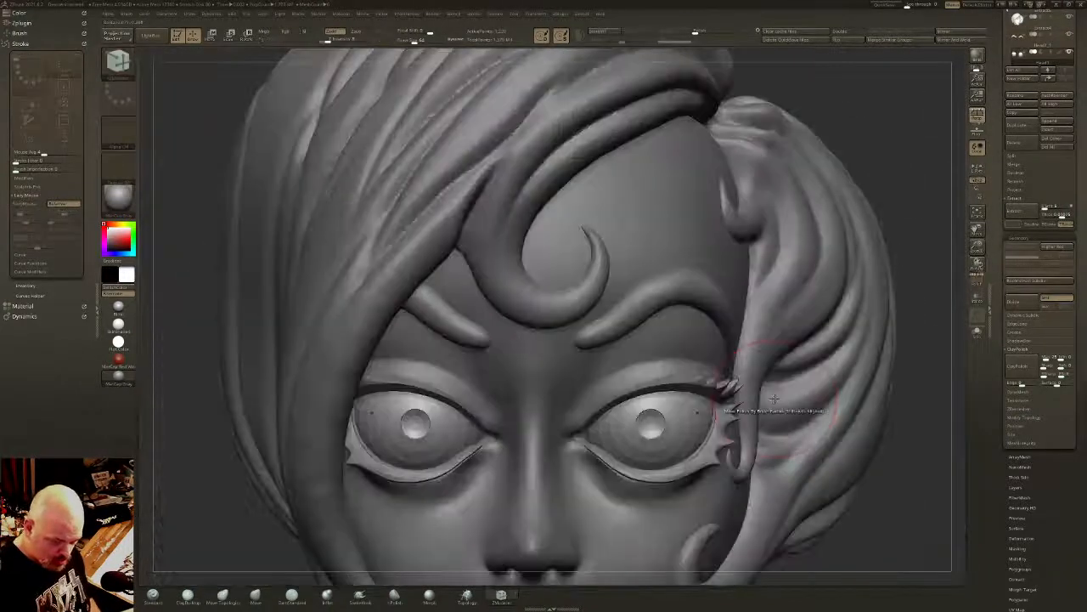
pyautogui.press('d')
pyautogui.click(574, 189)
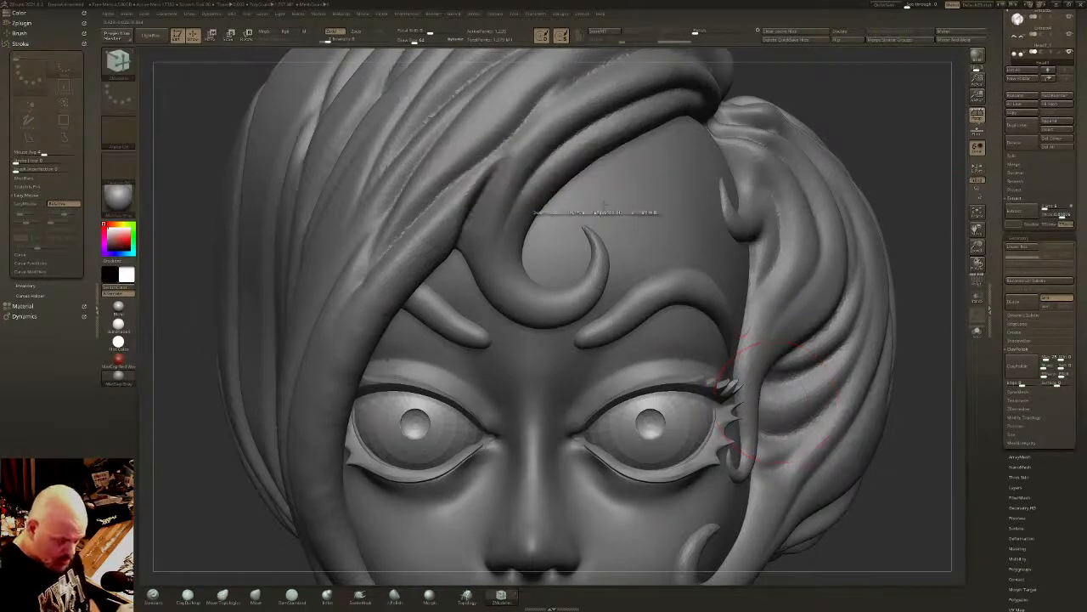
pyautogui.moveTo(776, 365); pyautogui.dragTo(756, 362, button='right')
pyautogui.keyDown('ctrl'); pyautogui.moveTo(712, 434); pyautogui.dragTo(641, 316, button='right'); pyautogui.keyUp('ctrl')
pyautogui.keyDown('alt'); pyautogui.moveTo(641, 316); pyautogui.dragTo(702, 217, button='right'); pyautogui.keyUp('alt')
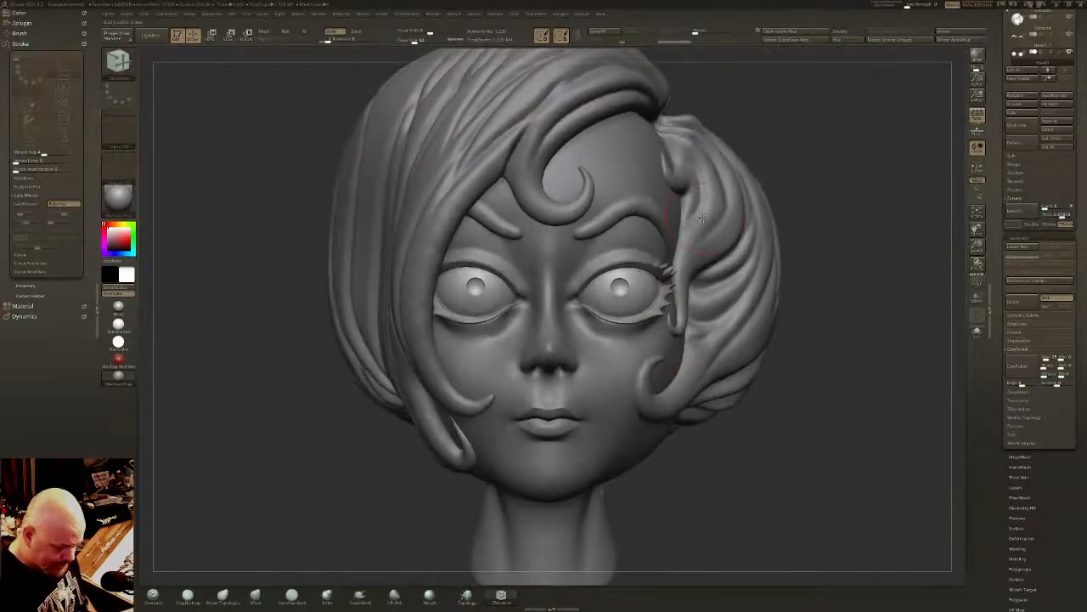
# - Show the wireframe, isolate the pupil with a surrounding band of the iris, and mask the eyeballs around that area
pyautogui.click(977, 282)
pyautogui.keyDown('ctrl'); pyautogui.moveTo(612, 238); pyautogui.dragTo(635, 301, button='right'); pyautogui.keyUp('ctrl')
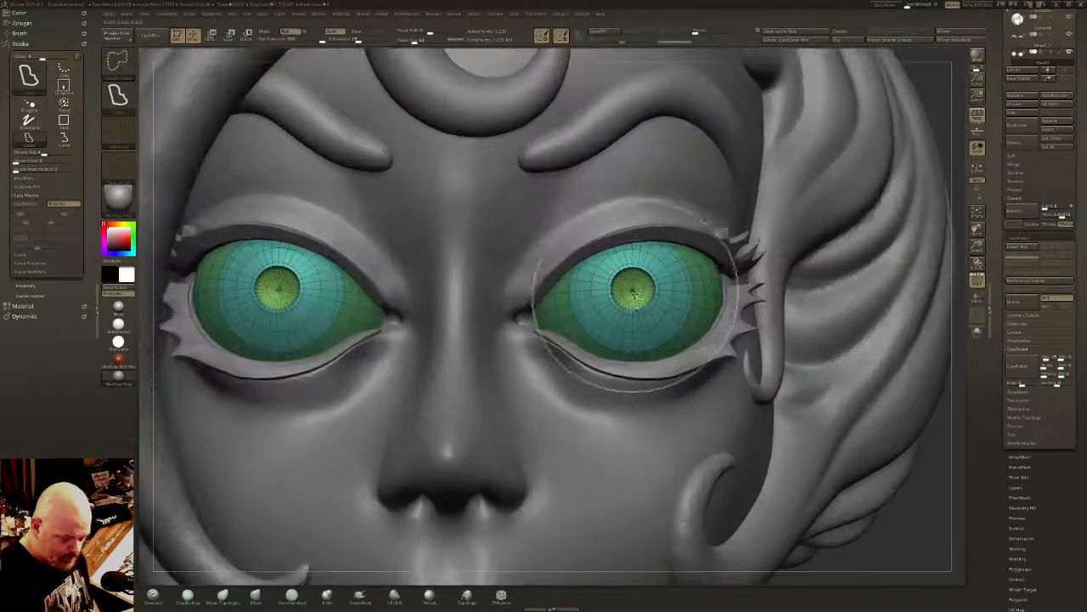
pyautogui.keyDown('ctrl'); pyautogui.keyDown('shift'); pyautogui.click(645, 292); pyautogui.keyUp('shift'); pyautogui.keyUp('ctrl')
pyautogui.hotkey('ctrl', 'shift', 'x')
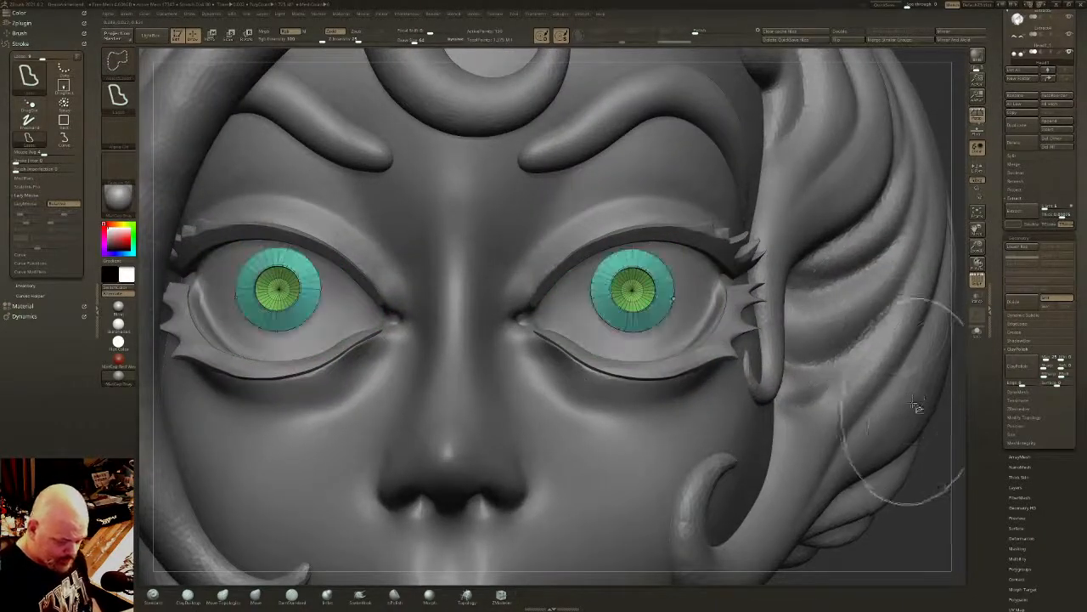
pyautogui.hotkey('ctrl', 'shift', 's')
pyautogui.keyDown('ctrl'); pyautogui.keyDown('shift'); pyautogui.click(952, 466); pyautogui.keyUp('shift'); pyautogui.keyUp('ctrl')
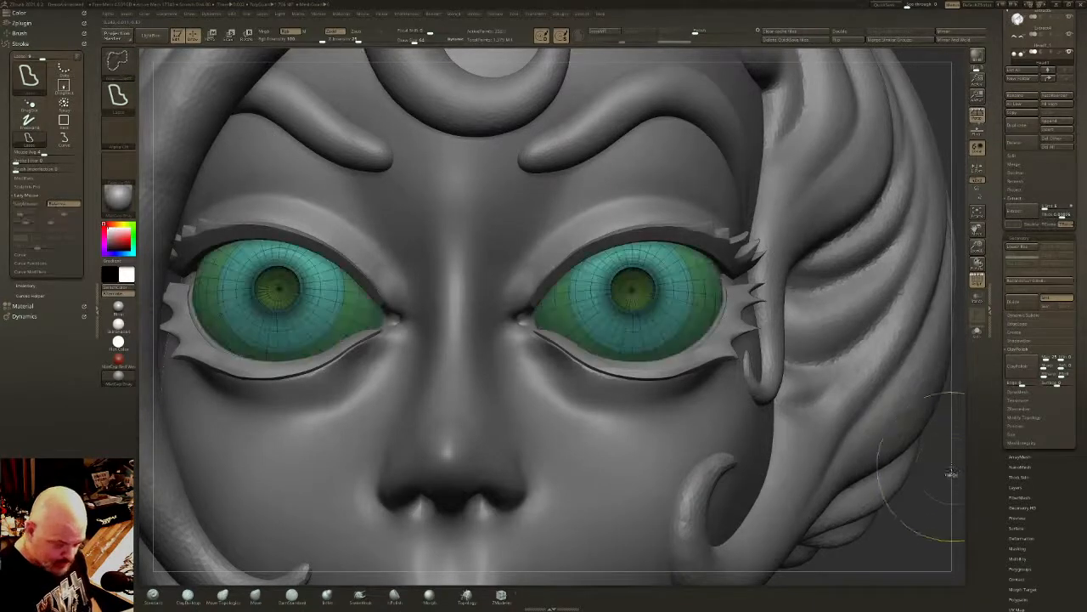
# - Sink the iris and pupil area deeper with the gizmo and soften it into a smooth bowl
pyautogui.press('w')
pyautogui.moveTo(632, 287); pyautogui.dragTo(462, 449)
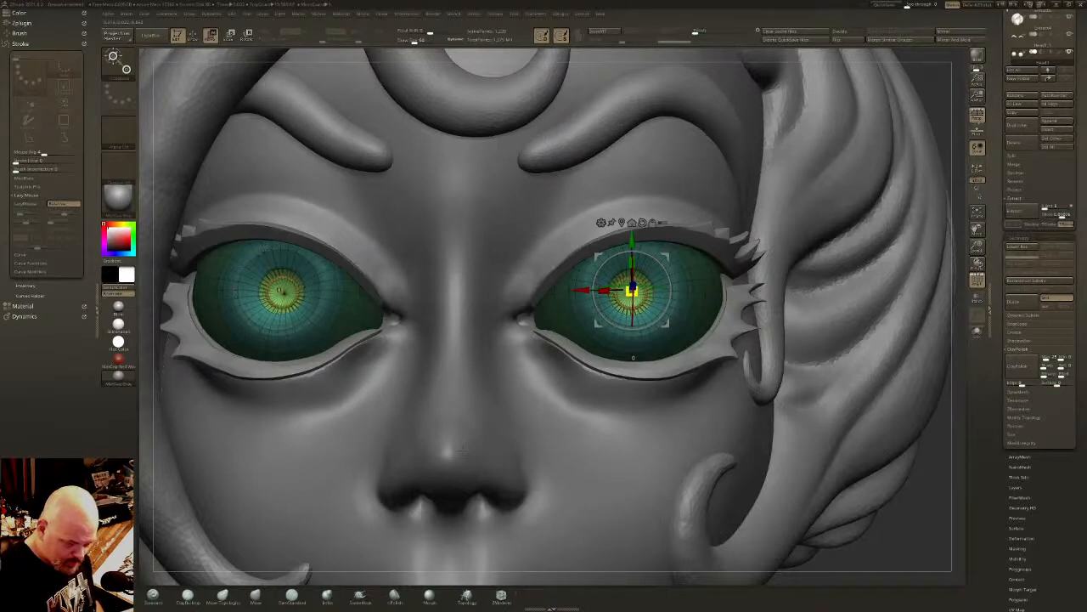
pyautogui.press('q')
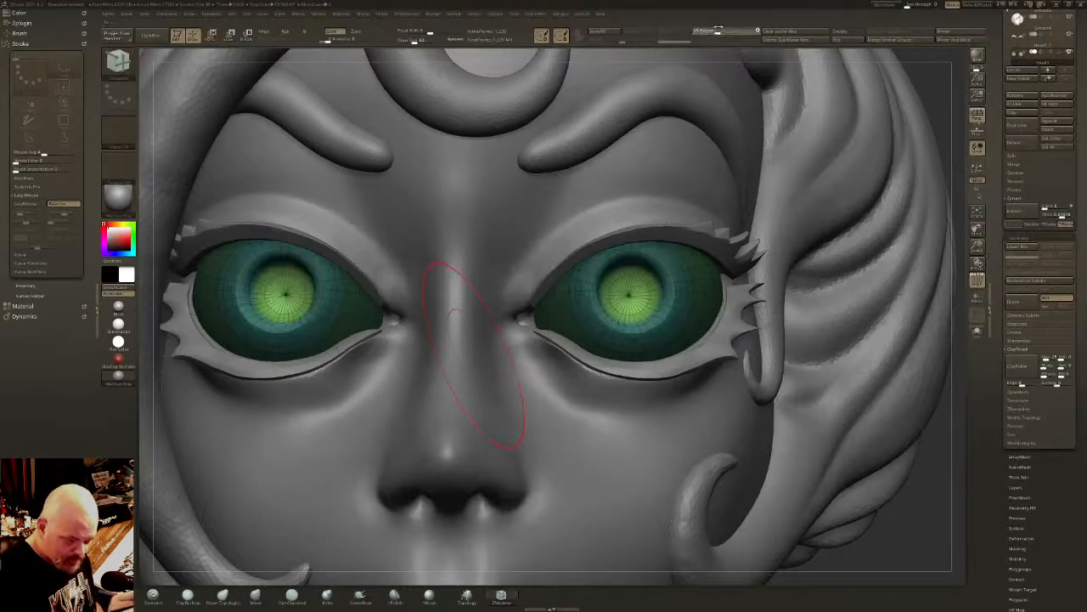
pyautogui.click(712, 30)
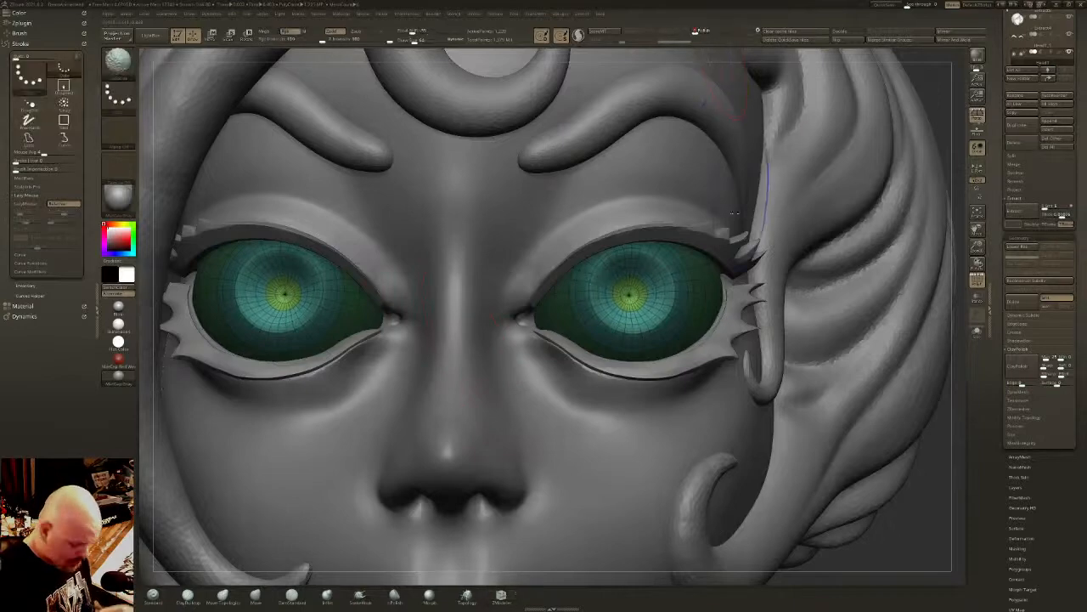
# - Turn off the smoothed preview, isolate the pupil center, grow the visible area outward over the iris, and group it as one polygroup
pyautogui.hotkey('shift', 'd')
pyautogui.moveTo(809, 260); pyautogui.dragTo(702, 279, button='right')
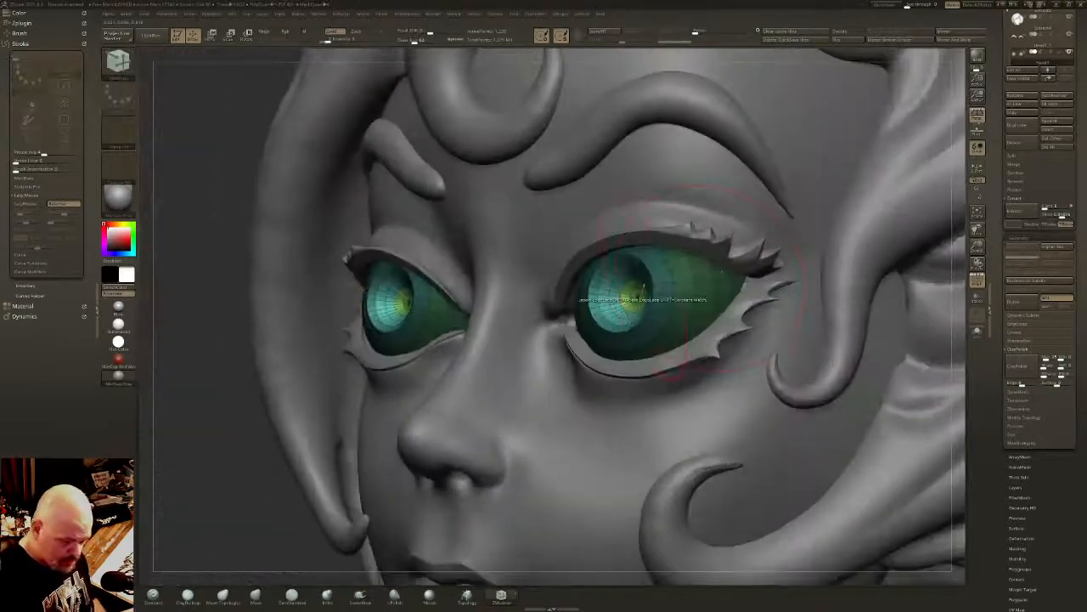
pyautogui.keyDown('ctrl'); pyautogui.keyDown('shift'); pyautogui.click(634, 295); pyautogui.keyUp('shift'); pyautogui.keyUp('ctrl')
pyautogui.keyDown('ctrl'); pyautogui.moveTo(637, 299); pyautogui.dragTo(743, 374, button='right'); pyautogui.keyUp('ctrl')
pyautogui.hotkey('ctrl', 'shift', 'x')
pyautogui.hotkey('ctrl', 'shift', 'x')
pyautogui.hotkey('ctrl', 'shift', 'x')
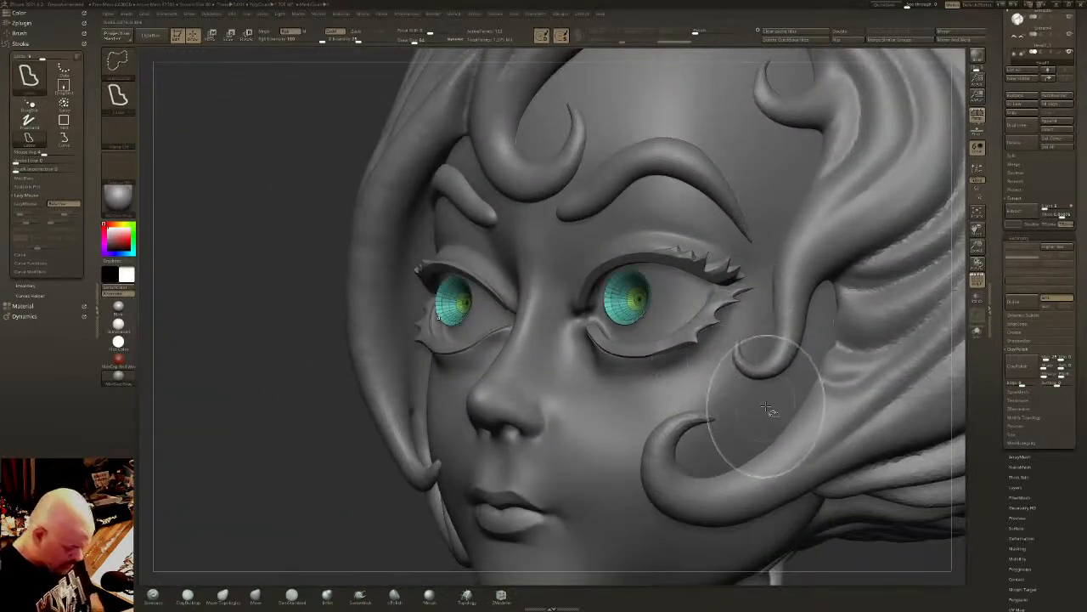
pyautogui.hotkey('ctrl', 'w')
pyautogui.hotkey('ctrl', 'w')
pyautogui.moveTo(668, 378); pyautogui.dragTo(646, 375, button='right')
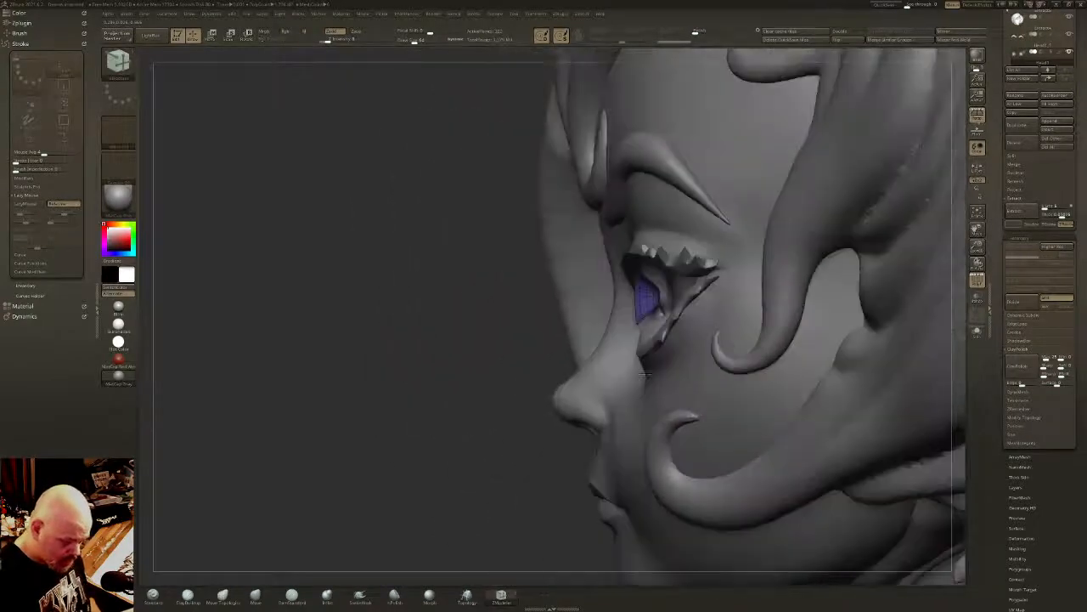
# - Try placing the gizmo on the isolated iris bowl, moving it from the center toward the outer rim
pyautogui.press('w')
pyautogui.moveTo(263, 279); pyautogui.dragTo(404, 279, button='right')
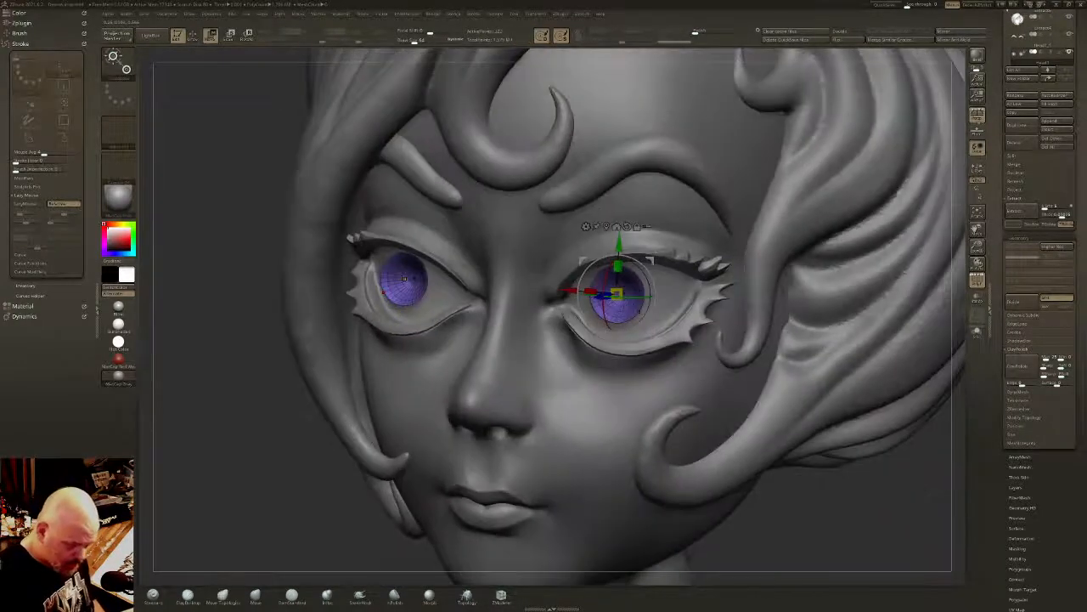
pyautogui.click(404, 279)
pyautogui.click(618, 293)
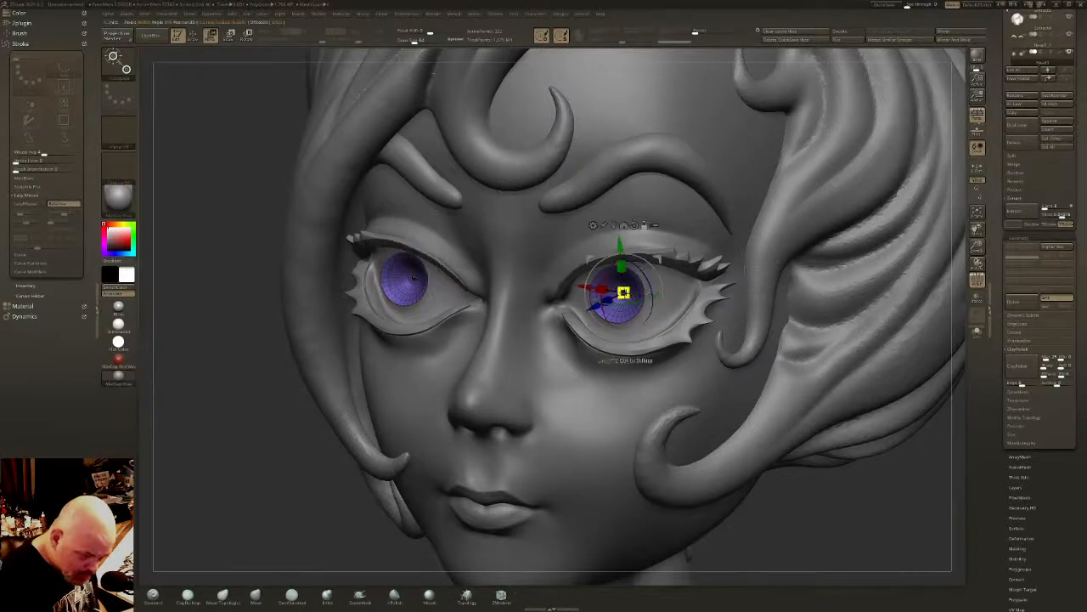
pyautogui.moveTo(618, 293); pyautogui.dragTo(603, 304, button='right')
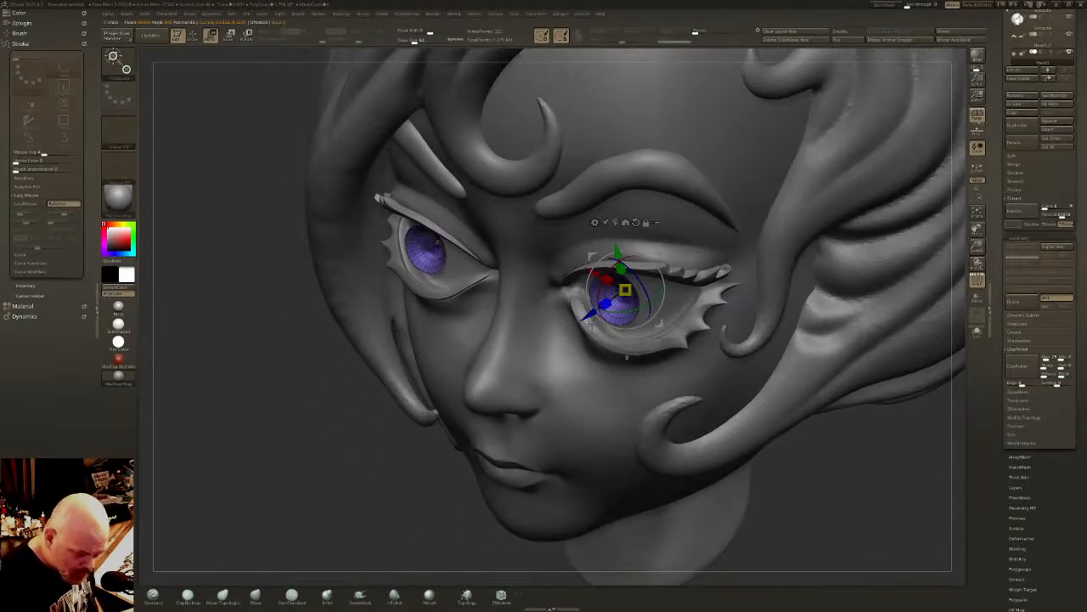
pyautogui.keyDown('ctrl'); pyautogui.moveTo(630, 348); pyautogui.dragTo(715, 301, button='right'); pyautogui.keyUp('ctrl')
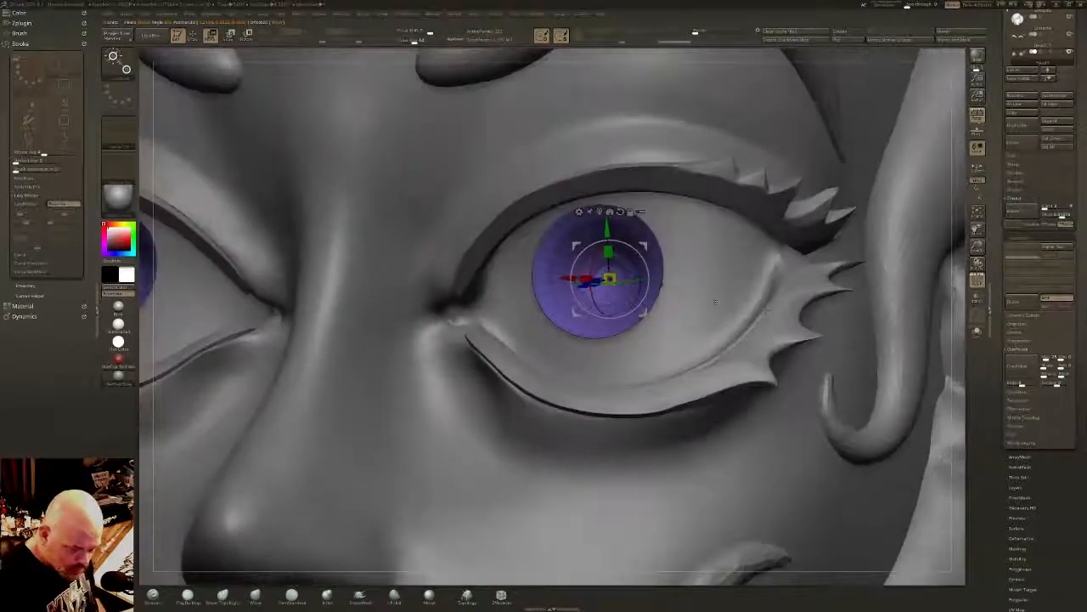
pyautogui.keyDown('ctrl'); pyautogui.moveTo(627, 307); pyautogui.dragTo(630, 333, button='right'); pyautogui.keyUp('ctrl')
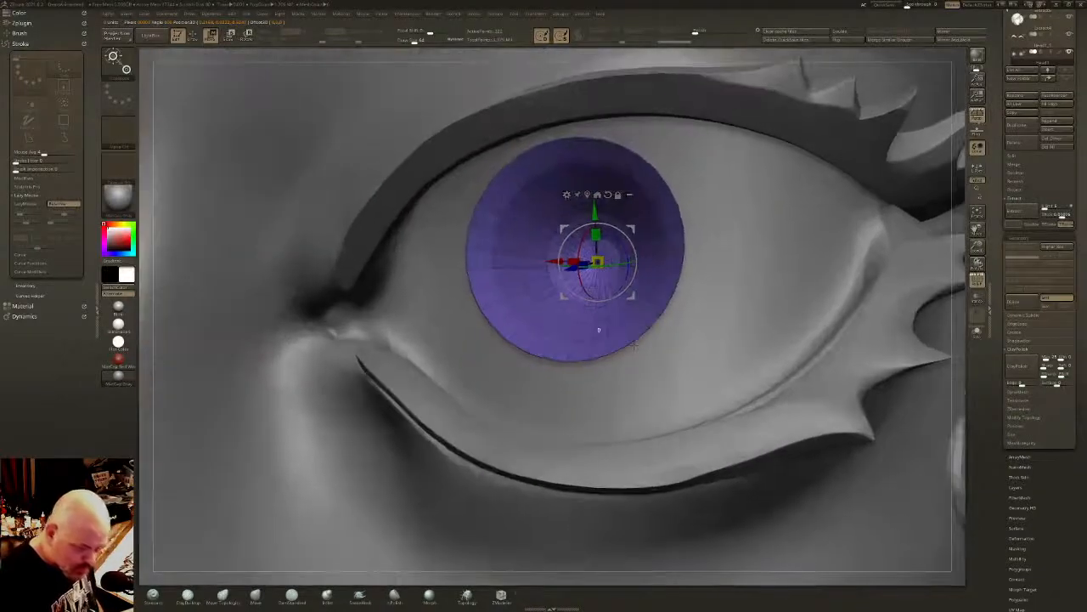
pyautogui.moveTo(628, 293); pyautogui.dragTo(658, 282, button='right')
pyautogui.keyDown('alt'); pyautogui.click(687, 257); pyautogui.keyUp('alt')
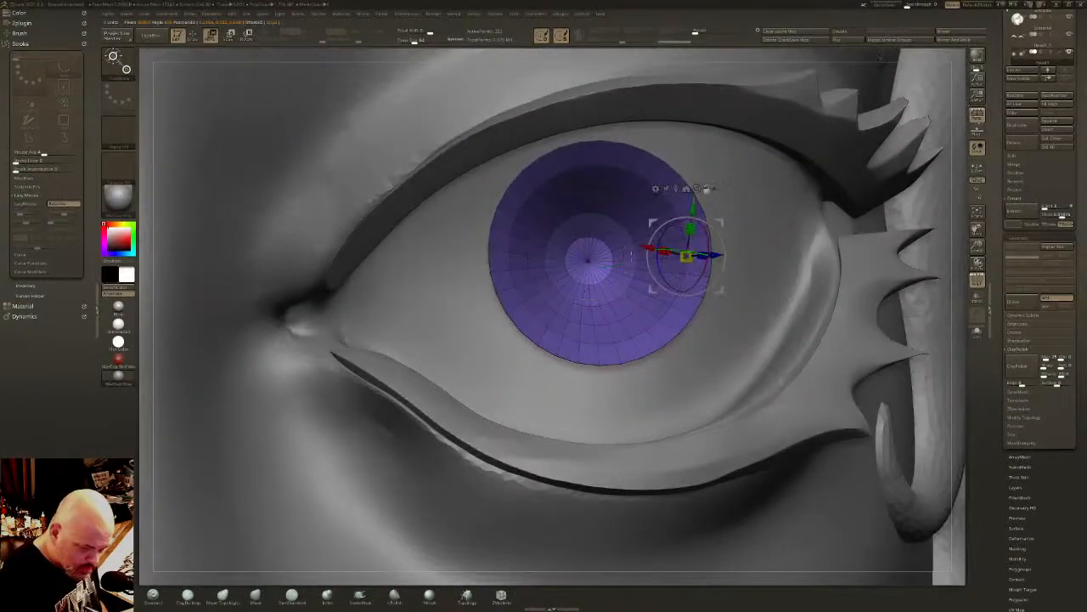
# - Try repositioning and reorienting the gizmo against the upper wall of the iris bowl
pyautogui.keyDown('alt'); pyautogui.click(588, 261); pyautogui.keyUp('alt')
pyautogui.click(598, 193)
pyautogui.moveTo(627, 255); pyautogui.dragTo(588, 221, button='right')
pyautogui.keyDown('alt'); pyautogui.click(648, 214); pyautogui.keyUp('alt')
pyautogui.keyDown('alt'); pyautogui.click(586, 217); pyautogui.keyUp('alt')
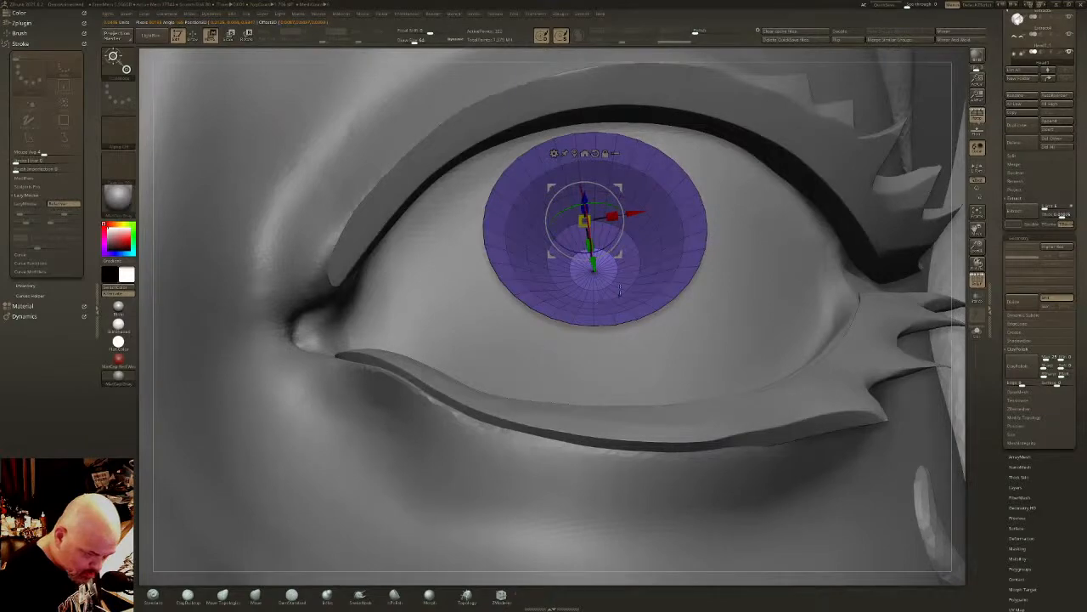
pyautogui.moveTo(620, 291); pyautogui.dragTo(583, 268, button='right')
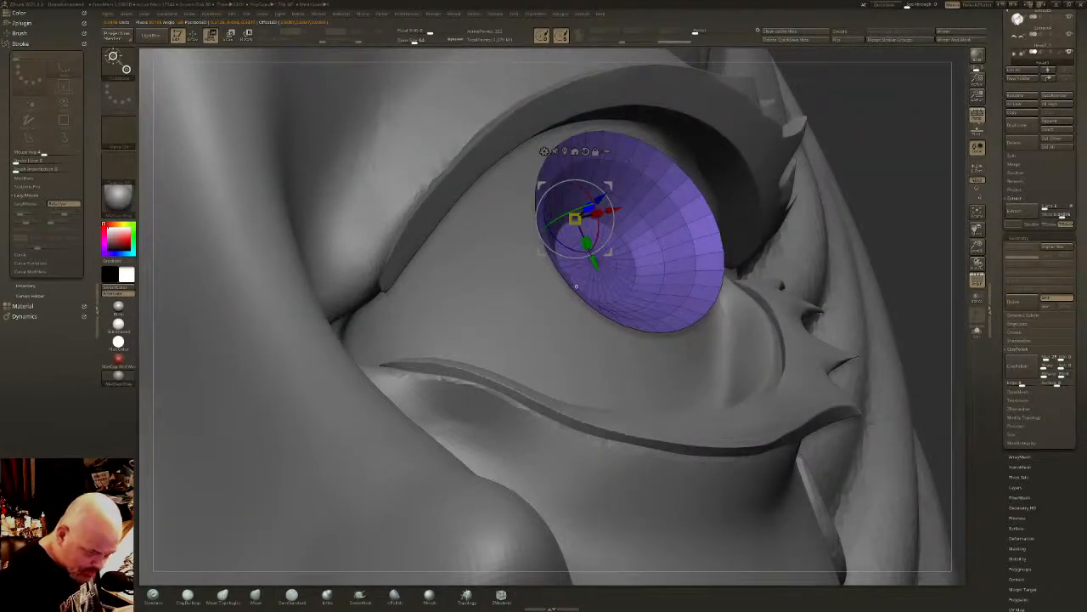
# - Bring back the complete eyeballs and hide the wireframe to inspect the recessed irises against the face
pyautogui.press('q')
pyautogui.moveTo(629, 166)
pyautogui.mouseDown(button='right')
pyautogui.moveTo(709, 212)
pyautogui.moveTo(761, 123)
pyautogui.mouseUp(button='right')
pyautogui.keyDown('ctrl'); pyautogui.keyDown('shift'); pyautogui.click(931, 397); pyautogui.keyUp('shift'); pyautogui.keyUp('ctrl')
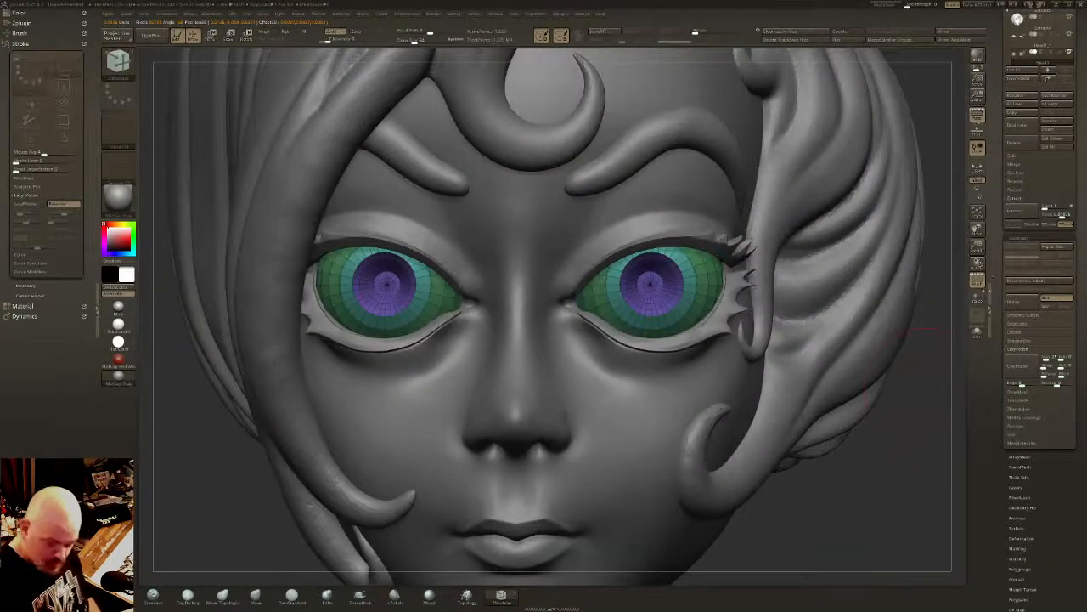
pyautogui.hotkey('shift', 'f')
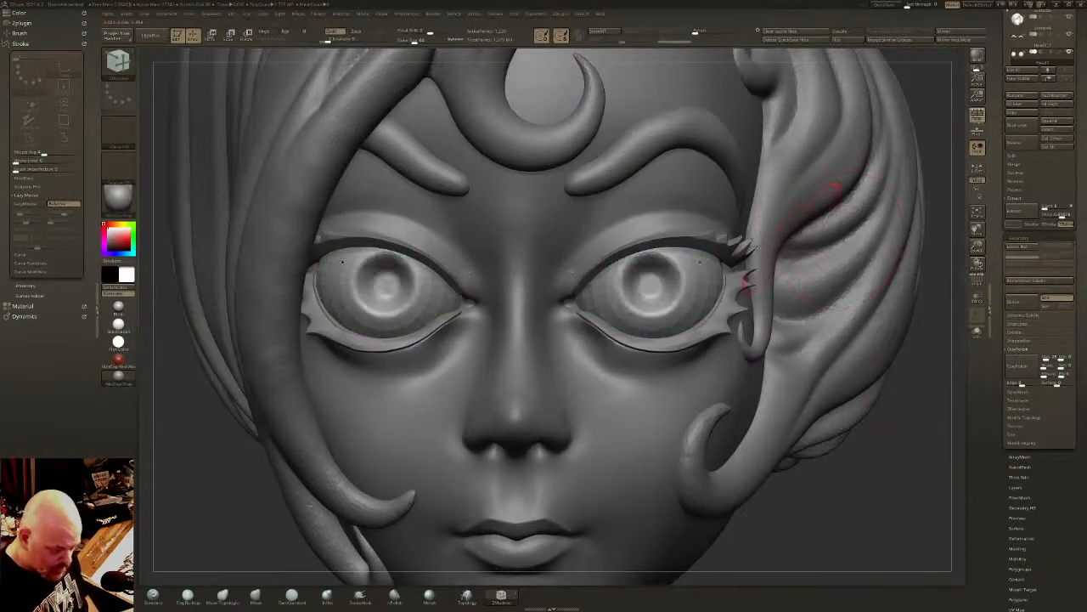
pyautogui.moveTo(816, 248)
pyautogui.mouseDown(button='right')
pyautogui.moveTo(820, 208)
pyautogui.moveTo(686, 278)
pyautogui.moveTo(691, 325)
pyautogui.mouseUp(button='right')
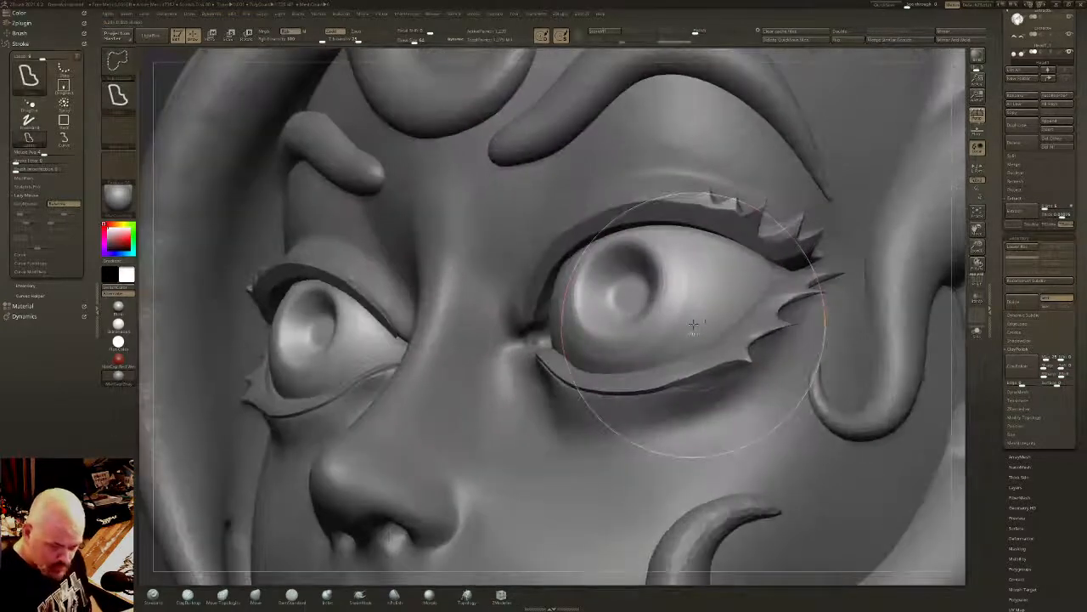
# - Show the wireframe and insert supporting edge loops along the rim of the recessed bowl and the outer edge of the iris ring
pyautogui.hotkey('shift', 'f')
pyautogui.moveTo(626, 284); pyautogui.dragTo(669, 269, button='right')
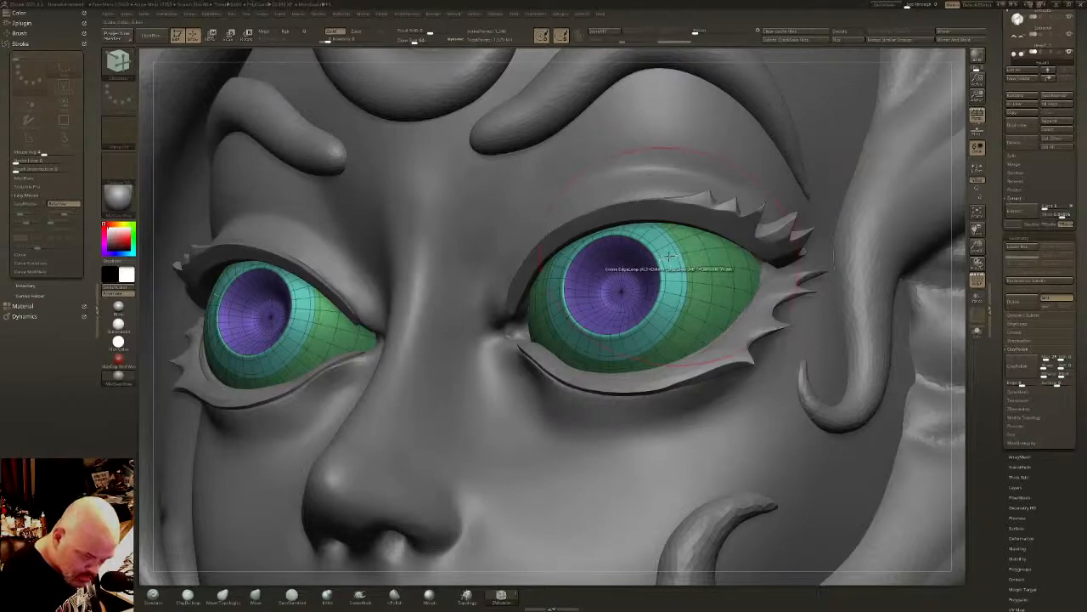
pyautogui.moveTo(668, 259); pyautogui.dragTo(687, 254, button='right')
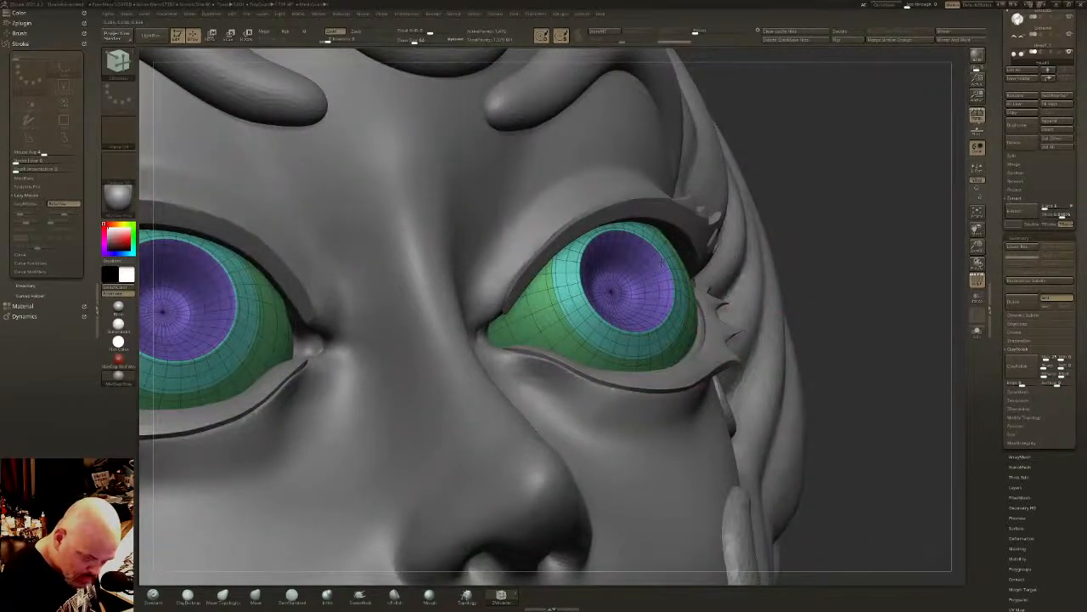
pyautogui.moveTo(662, 261); pyautogui.dragTo(704, 270, button='right')
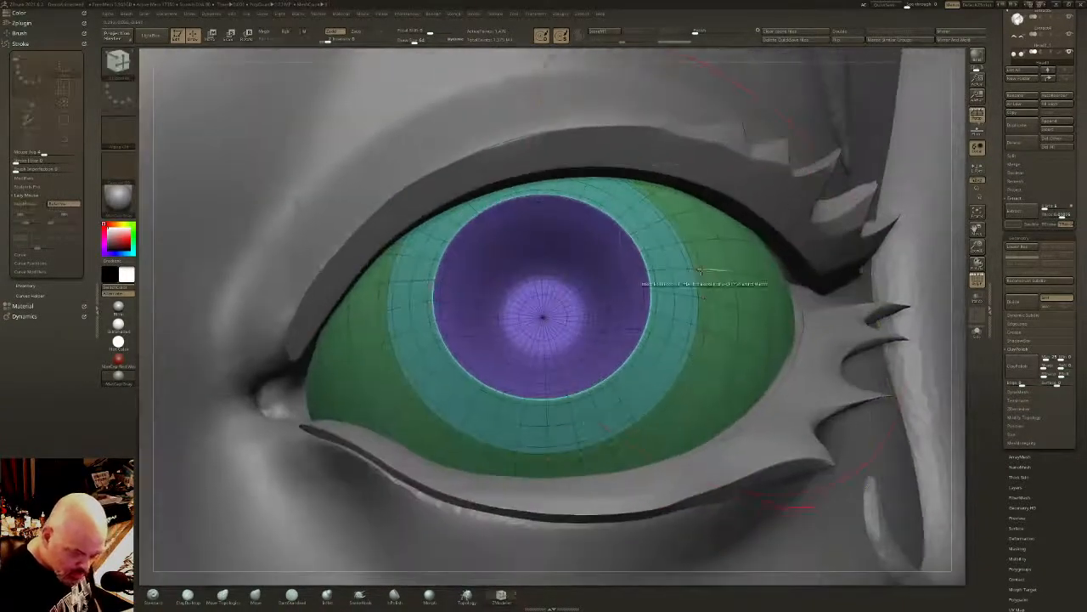
pyautogui.moveTo(701, 294)
pyautogui.mouseDown(button='right')
pyautogui.moveTo(724, 286)
pyautogui.moveTo(700, 258)
pyautogui.mouseUp(button='right')
pyautogui.press('d')
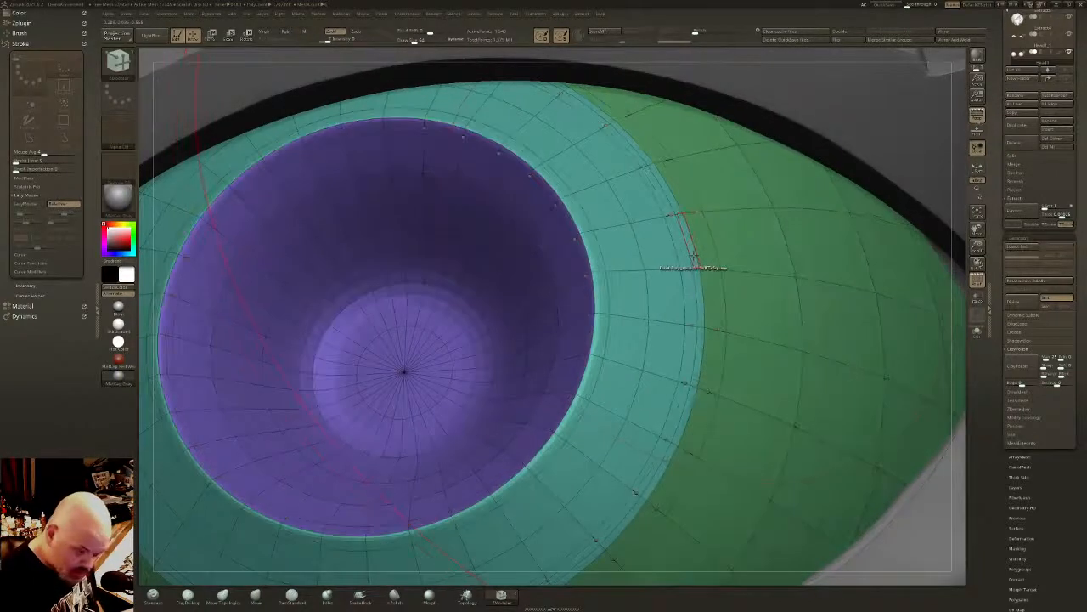
# - Set the ZModeler polygon action to Inflate with the Polyloop target and inflate the narrow loop along the iris ring's outer edge
pyautogui.press('space')
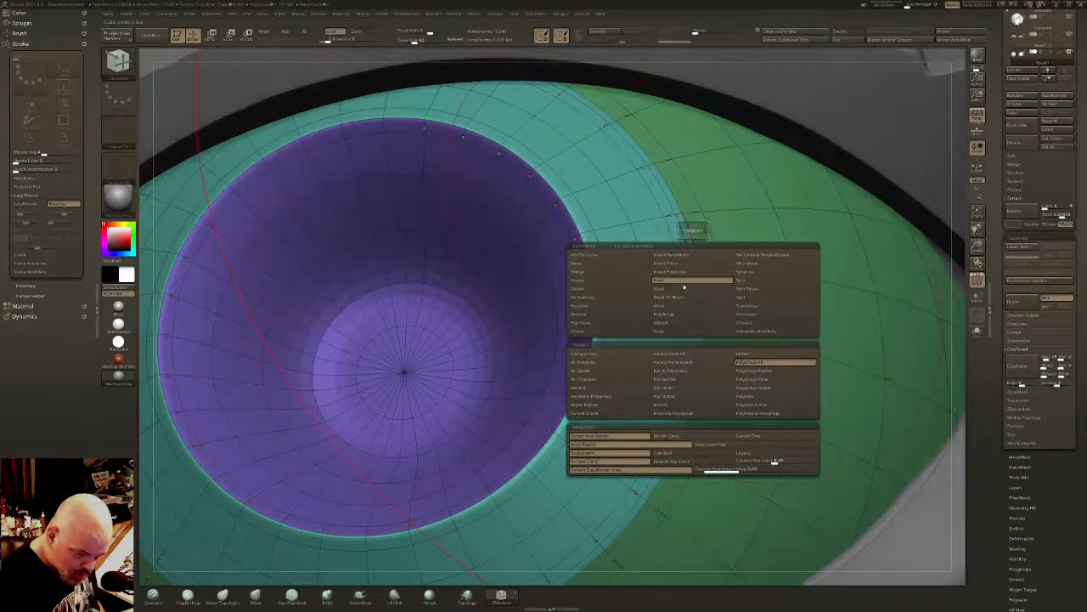
pyautogui.click(608, 330)
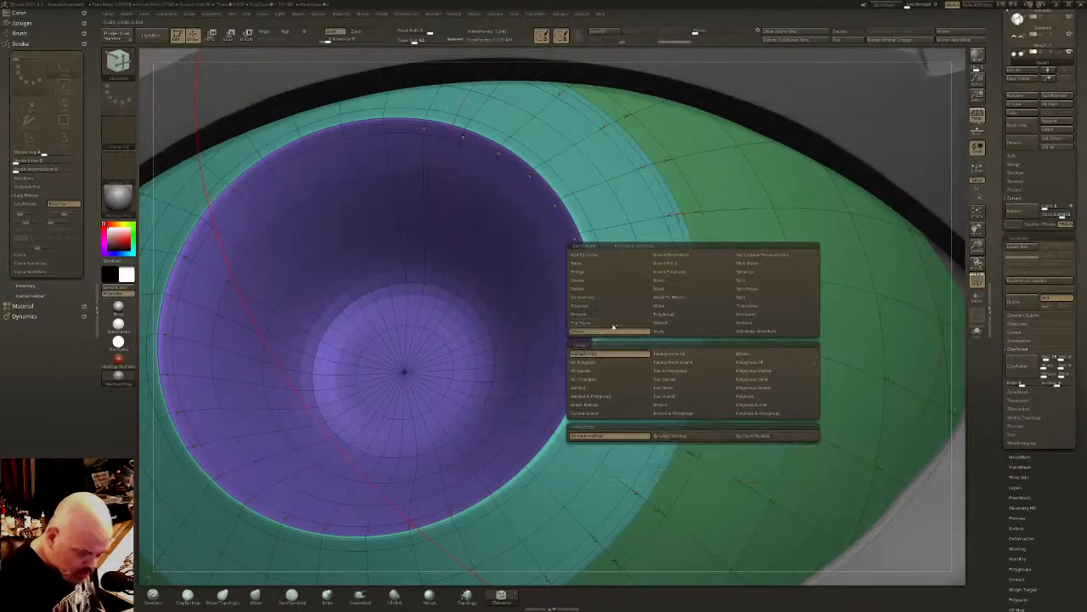
pyautogui.click(745, 394)
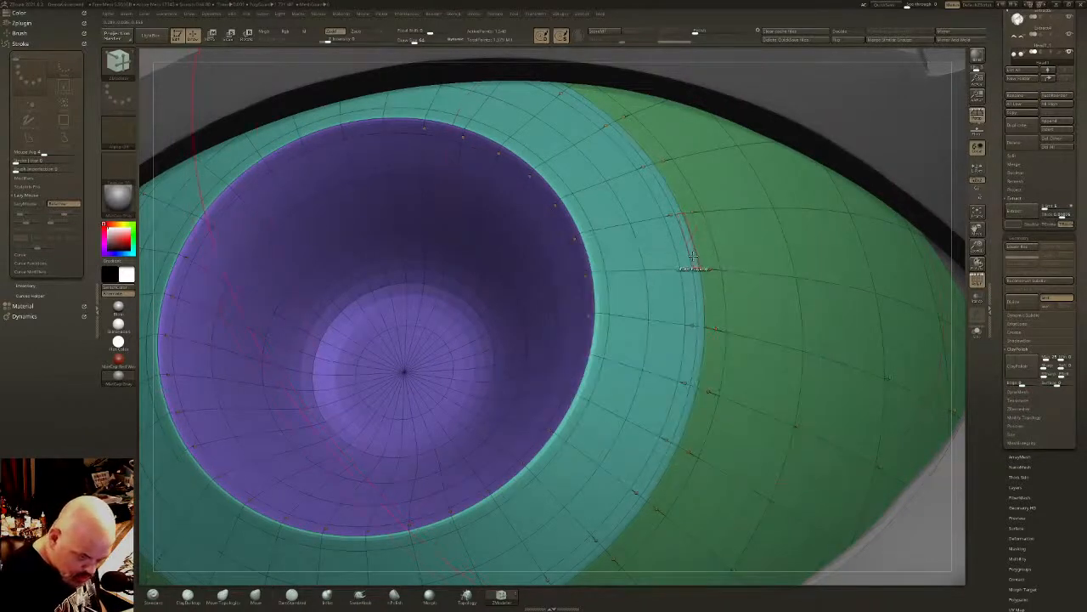
pyautogui.click(693, 254)
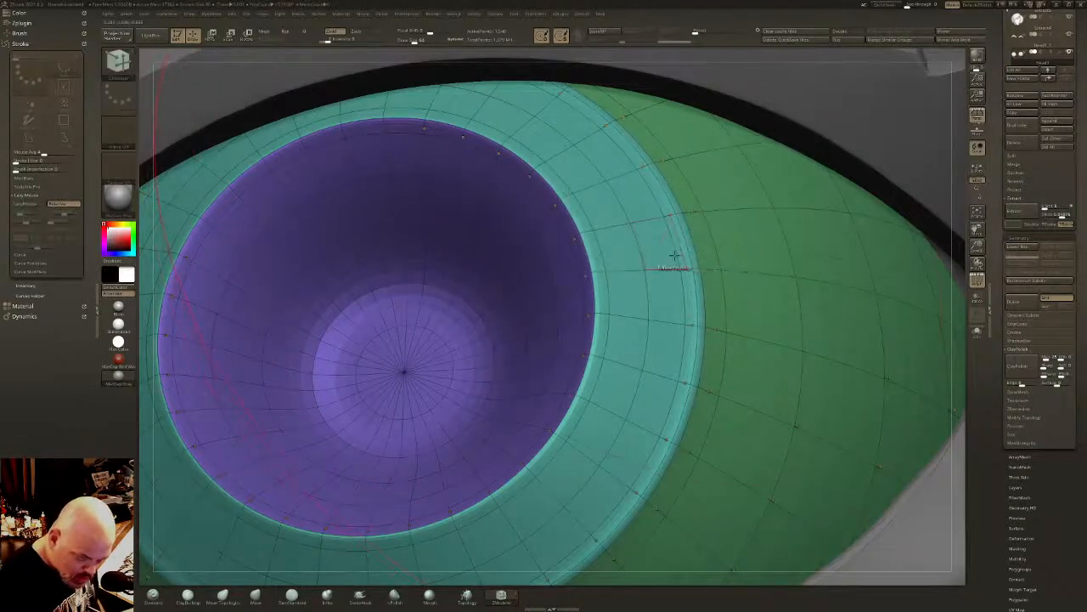
pyautogui.click(668, 252)
pyautogui.keyDown('ctrl'); pyautogui.moveTo(673, 257); pyautogui.dragTo(701, 153, button='right'); pyautogui.keyUp('ctrl')
# - Hide the wireframe, frame the model, and examine the eyes on the whole head from front and three-quarter views
pyautogui.click(979, 282)
pyautogui.keyDown('ctrl'); pyautogui.moveTo(837, 370); pyautogui.dragTo(747, 393, button='right'); pyautogui.keyUp('ctrl')
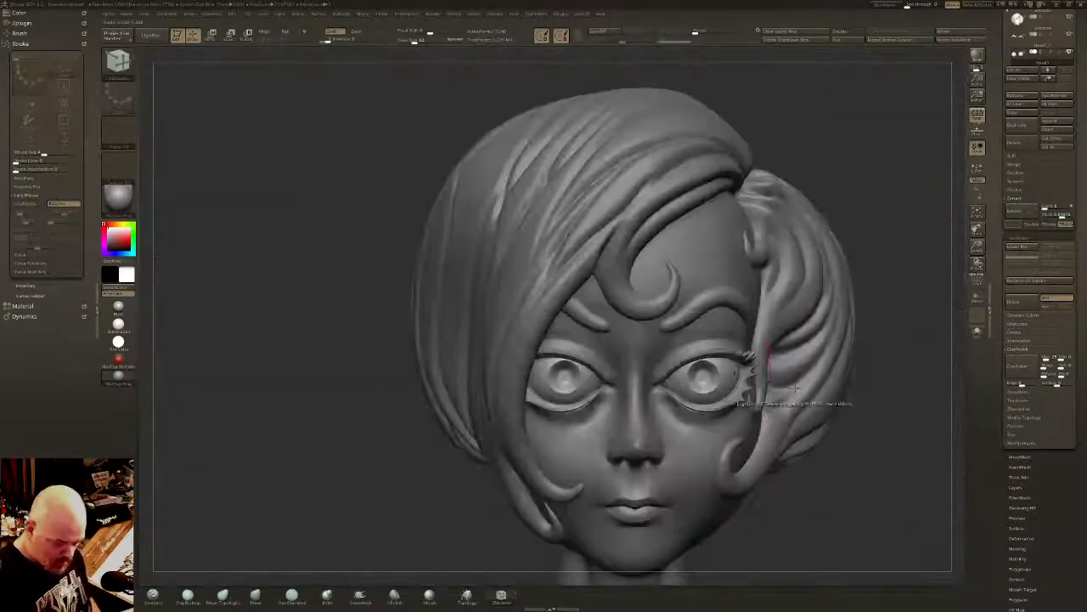
pyautogui.press('f')
pyautogui.moveTo(823, 375)
pyautogui.mouseDown(button='right')
pyautogui.moveTo(772, 382)
pyautogui.moveTo(648, 317)
pyautogui.moveTo(697, 323)
pyautogui.moveTo(698, 399)
pyautogui.mouseUp(button='right')
pyautogui.moveTo(763, 415)
pyautogui.mouseDown(button='right')
pyautogui.moveTo(732, 338)
pyautogui.moveTo(756, 357)
pyautogui.moveTo(740, 351)
pyautogui.moveTo(747, 380)
pyautogui.mouseUp(button='right')
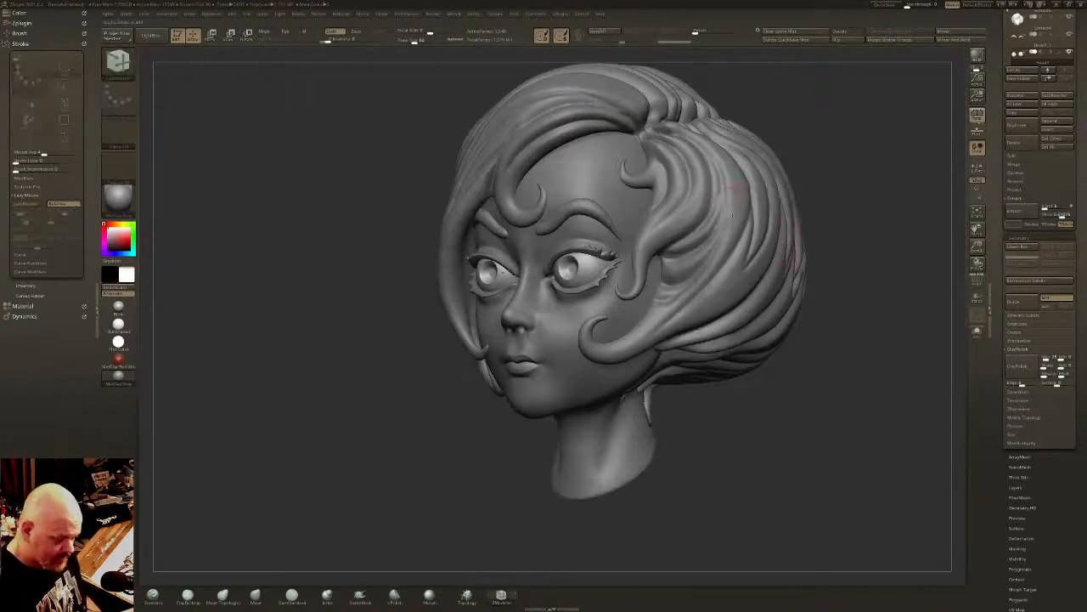
pyautogui.moveTo(731, 215)
pyautogui.mouseDown(button='right')
pyautogui.moveTo(753, 224)
pyautogui.moveTo(738, 222)
pyautogui.mouseUp(button='right')
# - Reset the gizmo's orientation on the eyeballs and fine-tune their gaze from the front
pyautogui.press('w')
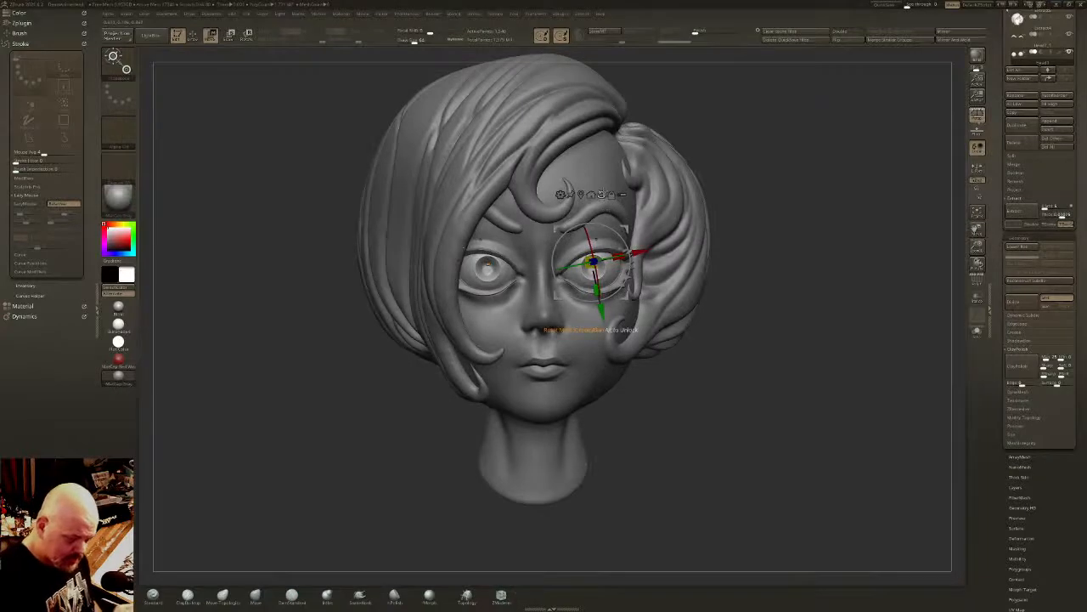
pyautogui.keyDown('alt'); pyautogui.click(601, 195); pyautogui.keyUp('alt')
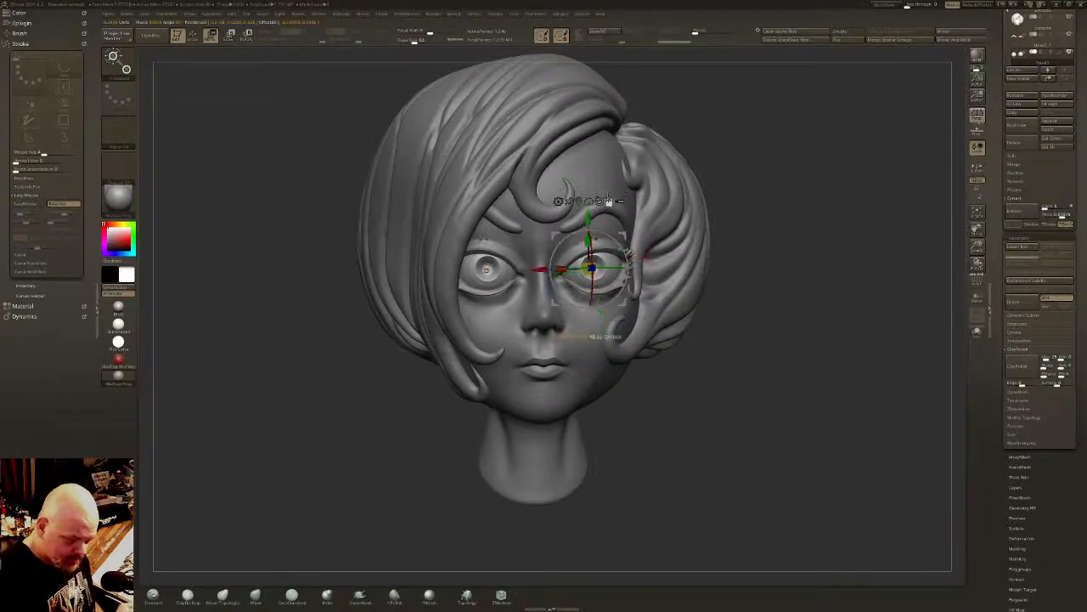
pyautogui.moveTo(622, 241); pyautogui.dragTo(606, 242, button='right')
pyautogui.moveTo(593, 265); pyautogui.dragTo(621, 237)
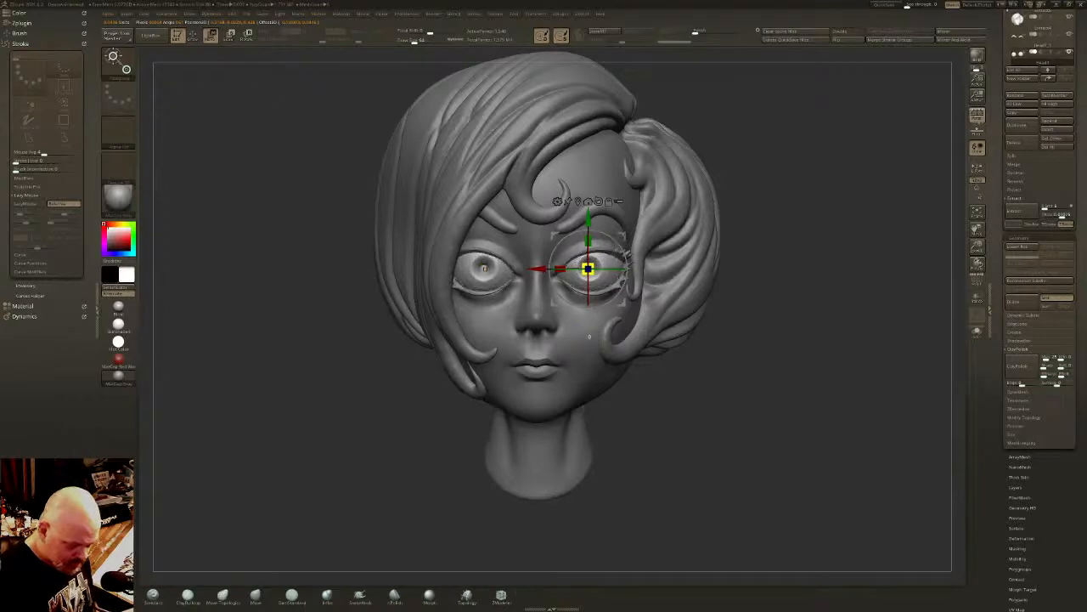
pyautogui.moveTo(627, 228); pyautogui.dragTo(710, 216, button='right')
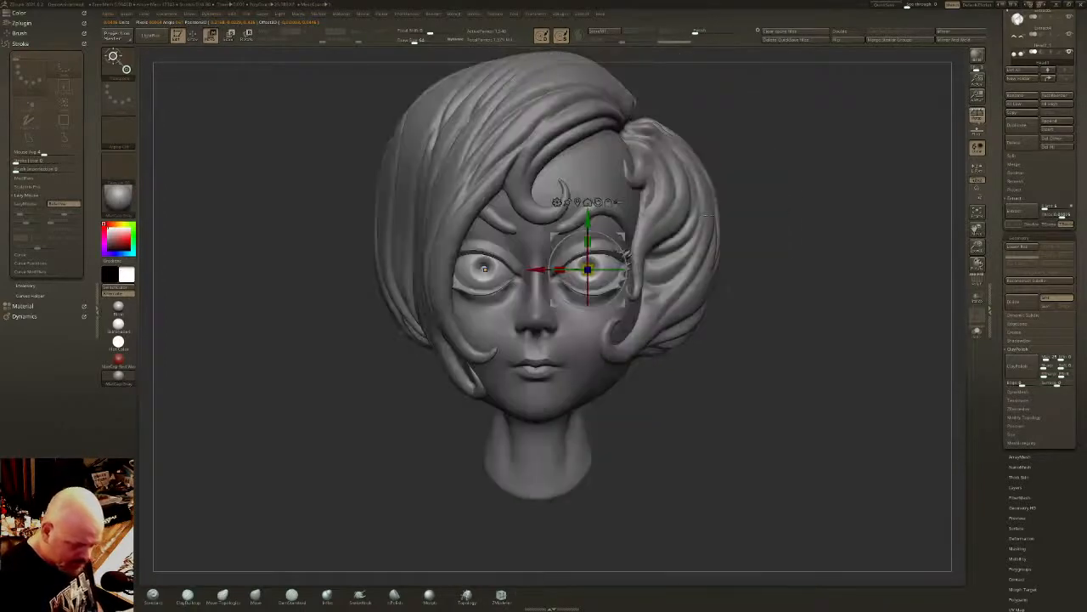
pyautogui.press('q')
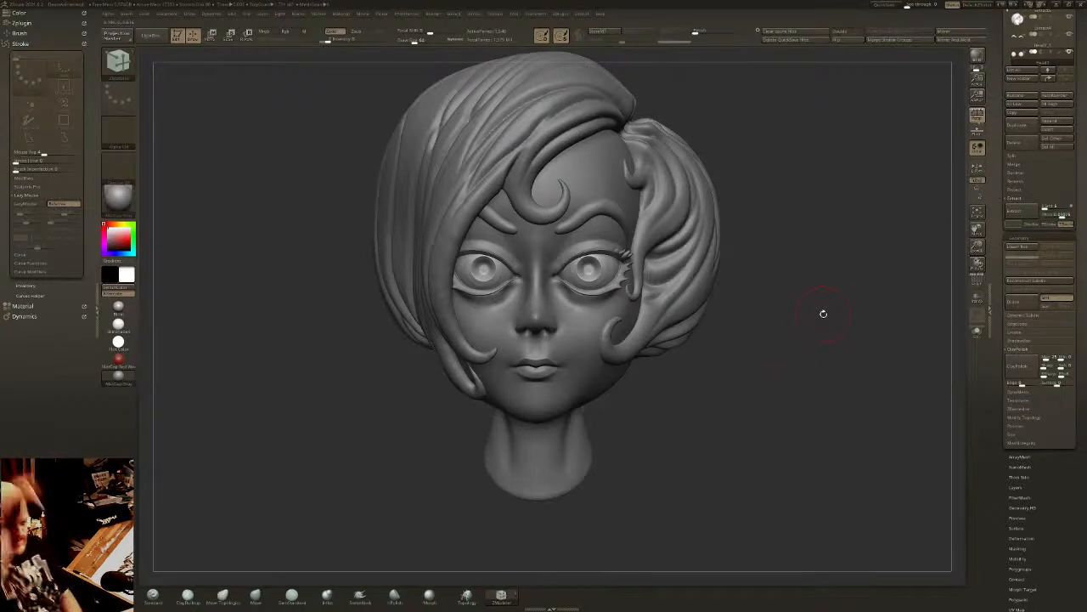
# - Enlarge the Move brush and reshape the hair edge beside the neck from underneath the head
pyautogui.moveTo(823, 313)
pyautogui.mouseDown()
pyautogui.moveTo(706, 285)
pyautogui.moveTo(645, 318)
pyautogui.moveTo(630, 314)
pyautogui.moveTo(643, 319)
pyautogui.moveTo(636, 284)
pyautogui.moveTo(603, 344)
pyautogui.mouseUp()
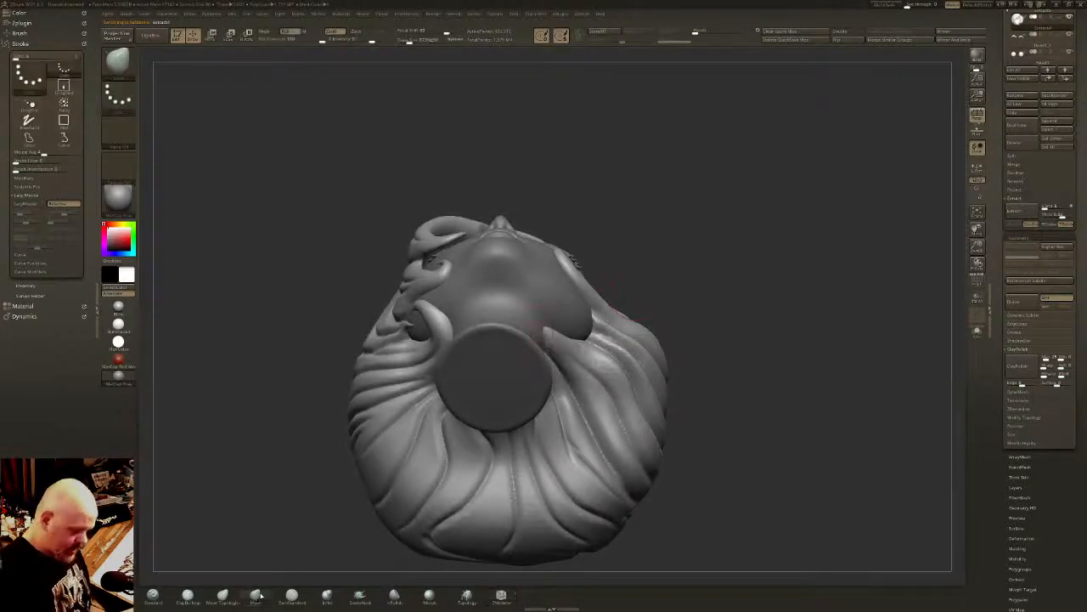
pyautogui.moveTo(410, 41); pyautogui.dragTo(429, 47)
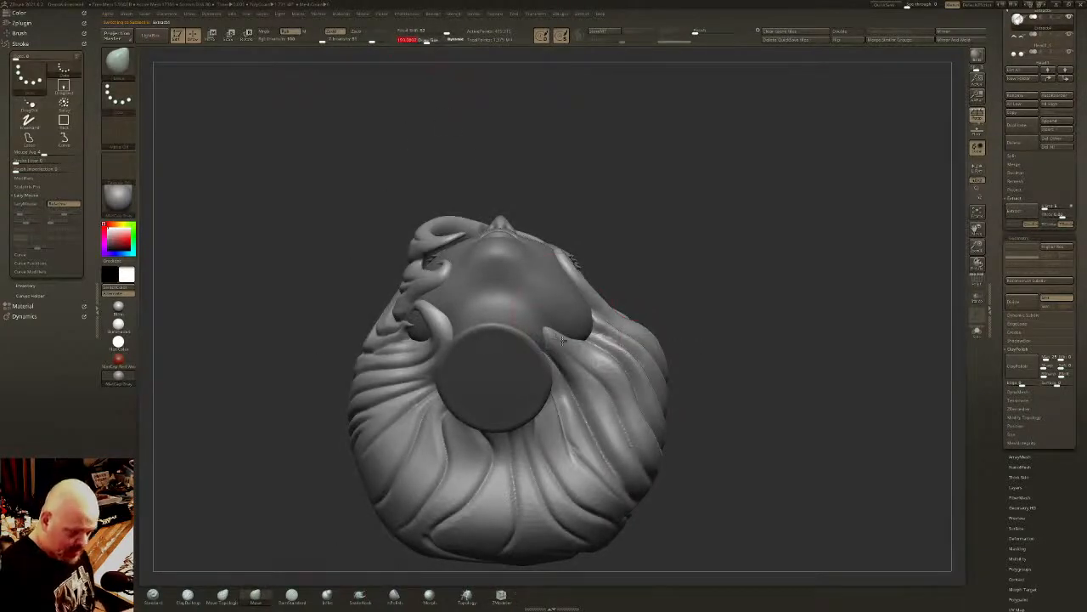
pyautogui.moveTo(561, 339); pyautogui.dragTo(571, 158, button='right')
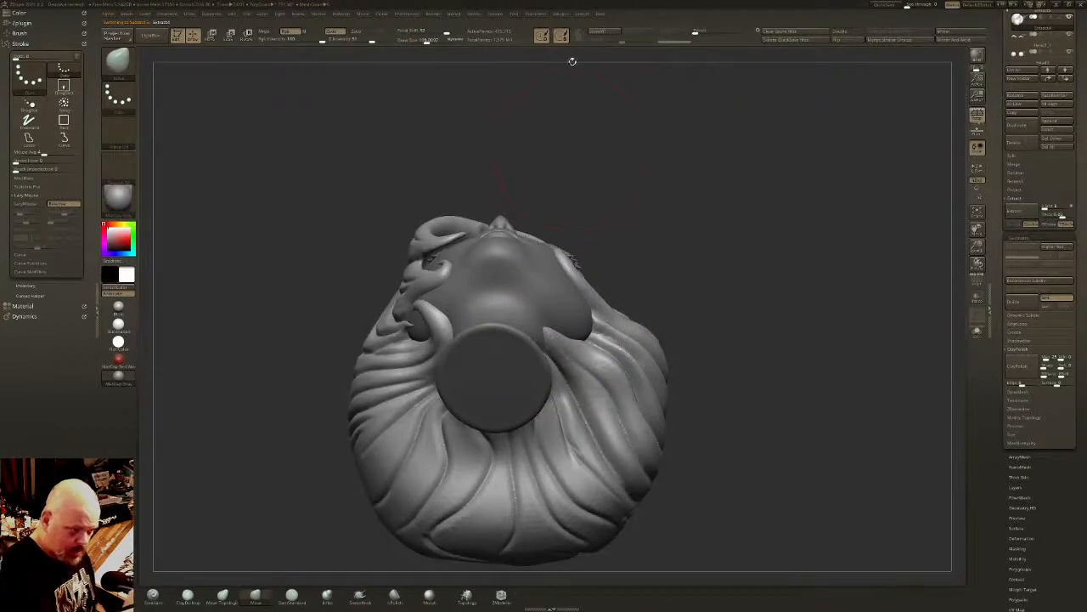
pyautogui.moveTo(547, 330); pyautogui.dragTo(568, 333)
pyautogui.moveTo(633, 324)
pyautogui.mouseDown(button='right')
pyautogui.moveTo(695, 416)
pyautogui.moveTo(709, 377)
pyautogui.mouseUp(button='right')
# - Find the head mesh in the subtool list and make it the active subtool
pyautogui.moveTo(1076, 17); pyautogui.dragTo(1075, 204)
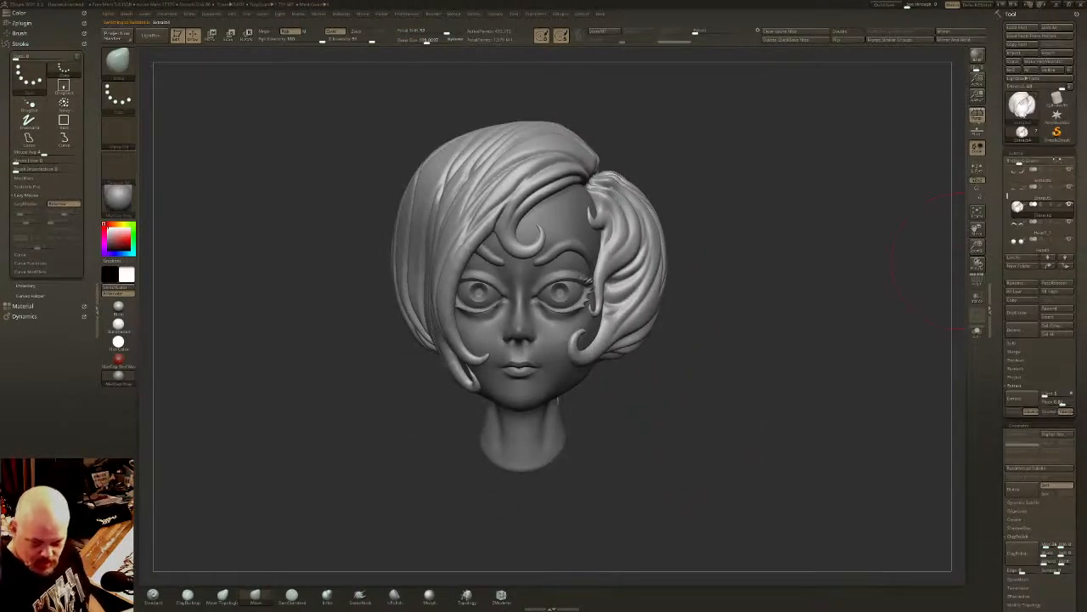
pyautogui.moveTo(1008, 194); pyautogui.dragTo(1043, 164)
pyautogui.click(1056, 197)
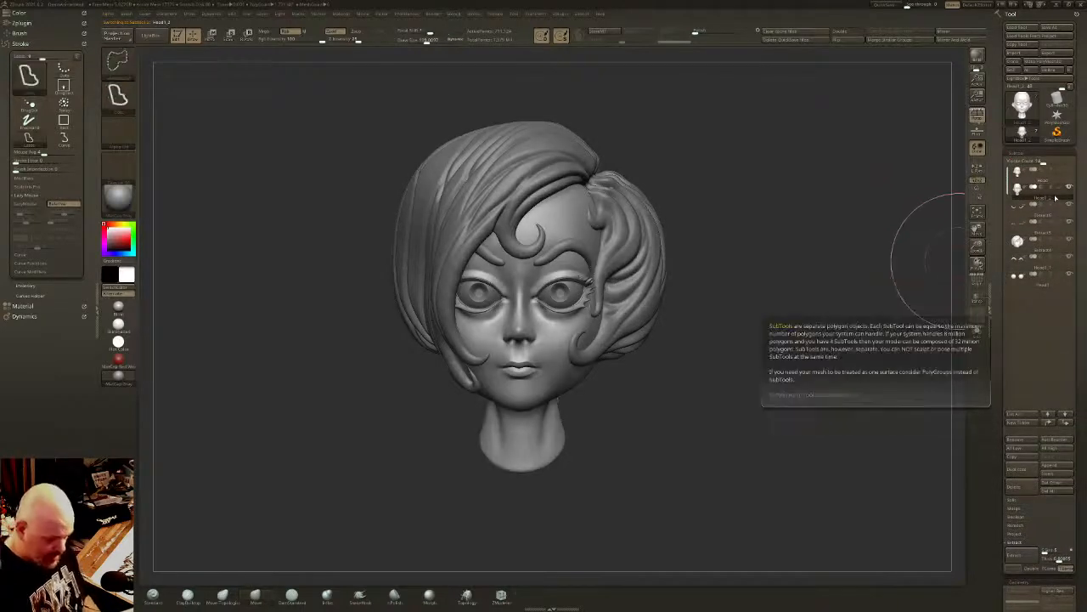
pyautogui.hotkey('ctrl', 'shift')
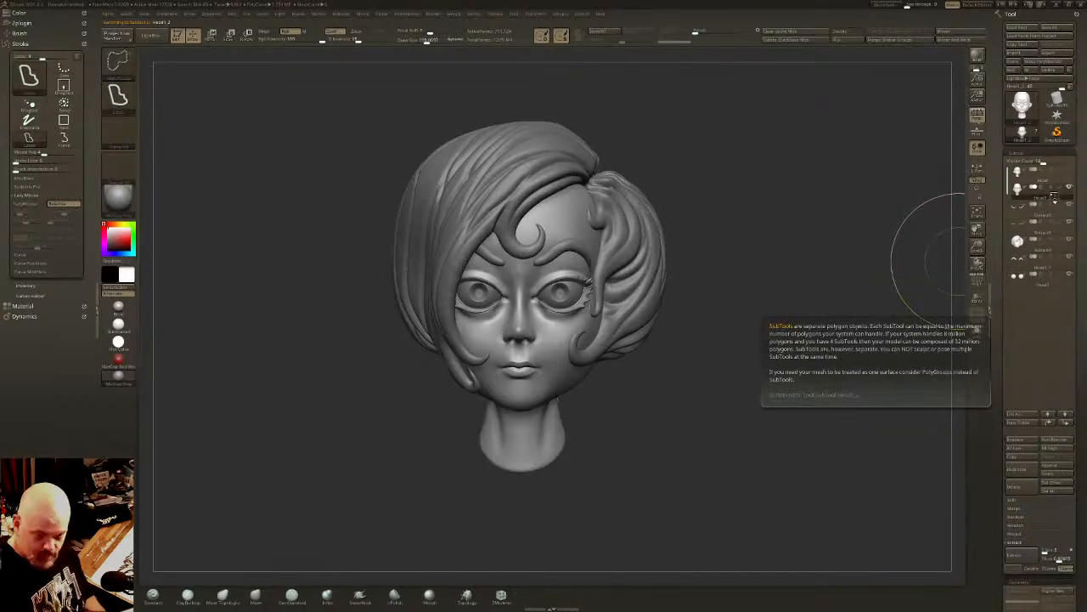
# - Duplicate the head mesh, move the copy directly below the hair in the subtool list, and set it to subtract
pyautogui.hotkey('ctrl', 'shift', 'd')
pyautogui.press('Down')
pyautogui.hotkey('ctrl', 'Down')
pyautogui.hotkey('ctrl', 'Down')
pyautogui.hotkey('ctrl', 'Down')
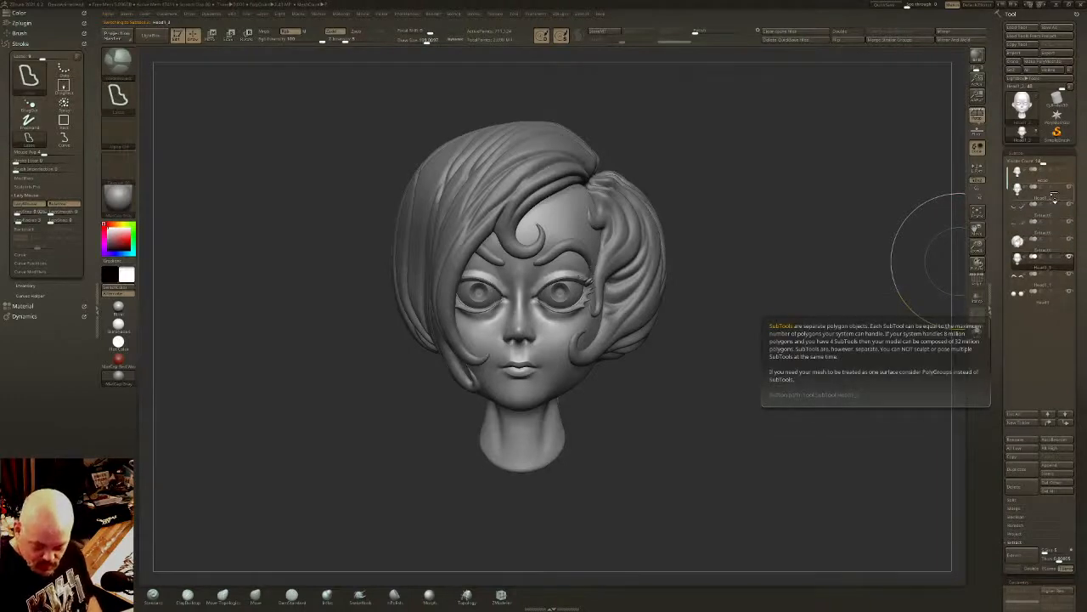
pyautogui.click(1043, 256)
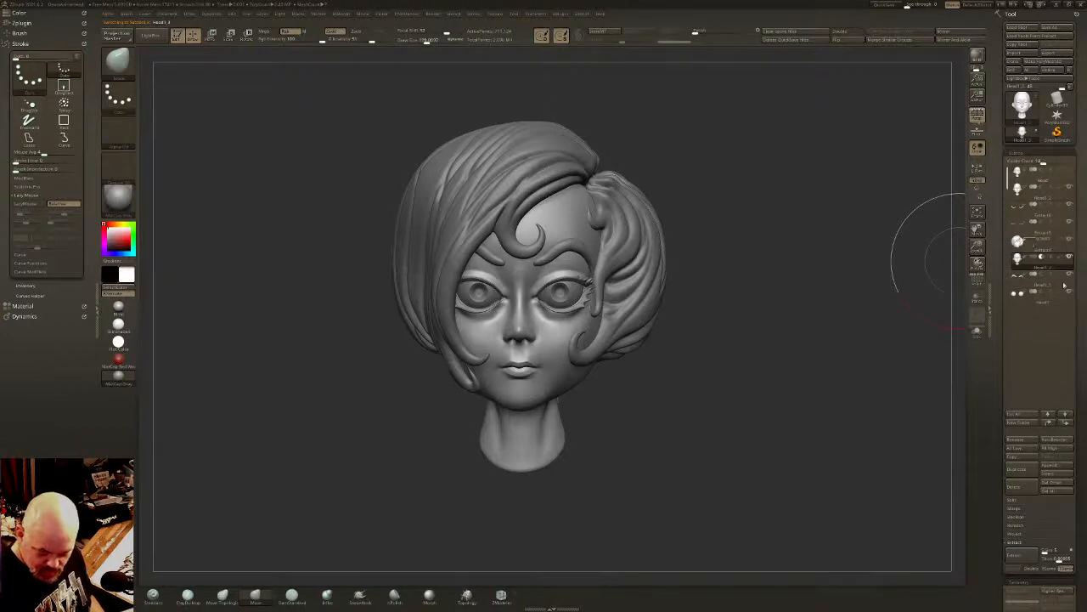
# - Hide the eyebrows, eyeballs, lashes and original head, leaving the hair visible and the head copy active
pyautogui.click(1068, 275)
pyautogui.click(1069, 291)
pyautogui.click(1069, 222)
pyautogui.click(1068, 205)
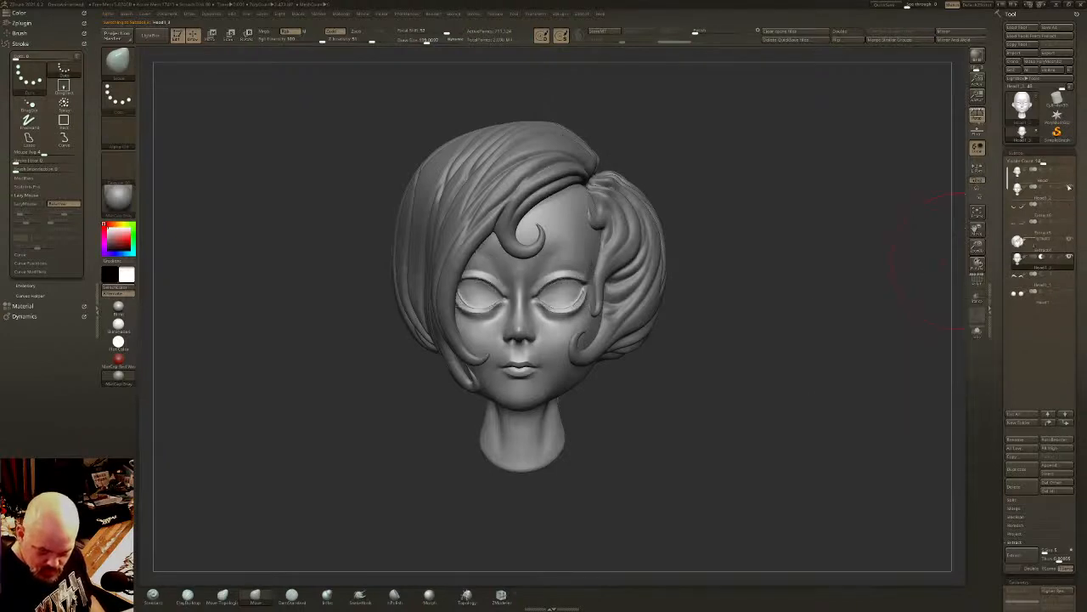
pyautogui.click(1050, 247)
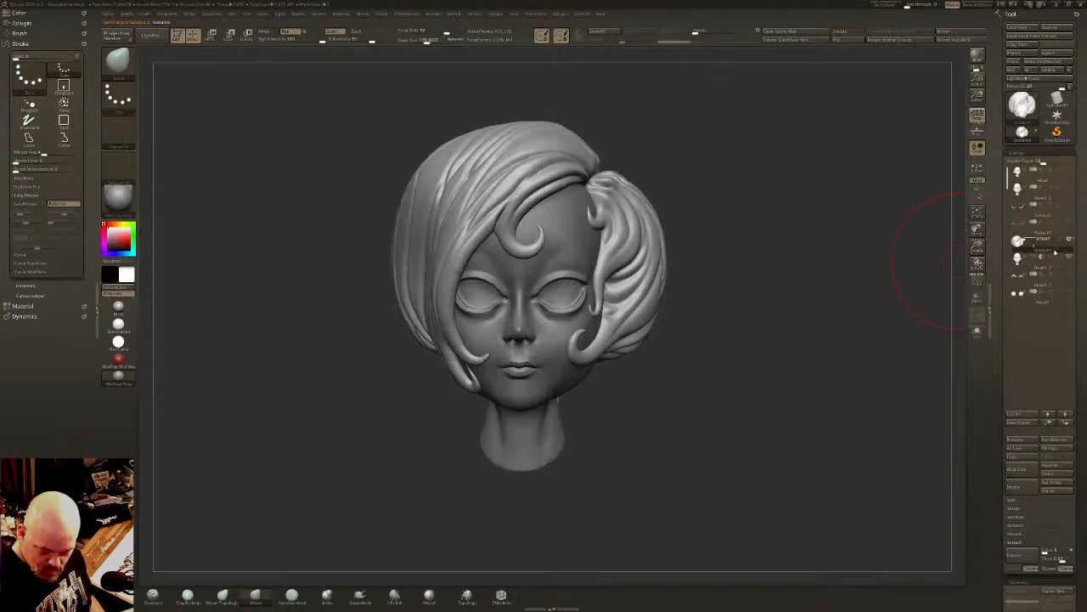
pyautogui.click(1050, 265)
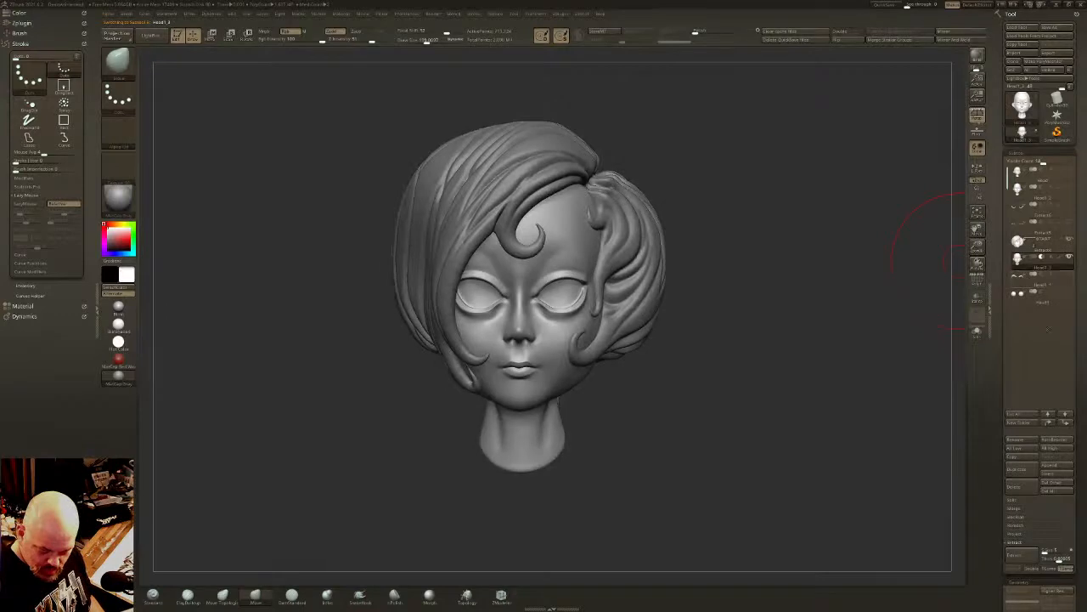
# - Merge the head copy down with the eyebrow mesh beneath it
pyautogui.click(1019, 511)
pyautogui.click(1026, 517)
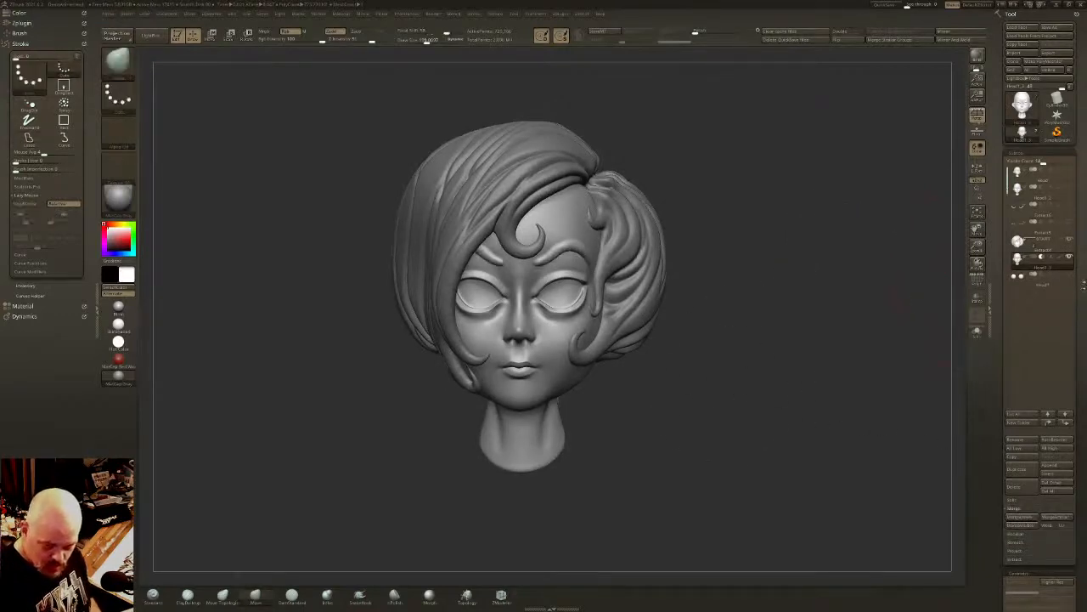
pyautogui.scroll(-5, 1084, 277)
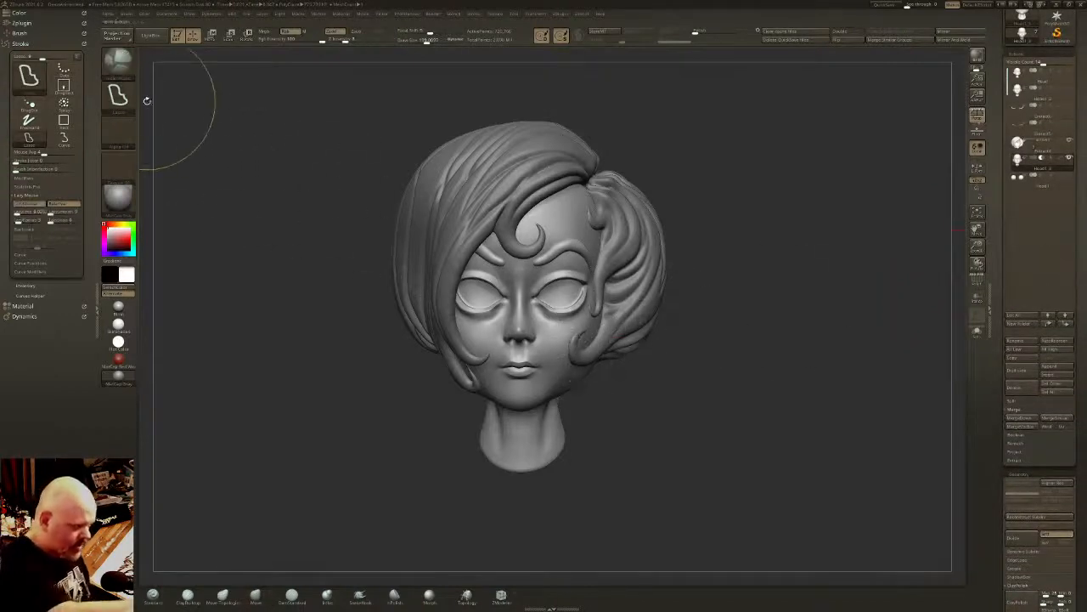
# - Turn on Solo and cycle through the hair, head copy and neighbouring subtools to inspect each mesh separately
pyautogui.keyDown('ctrl'); pyautogui.keyDown('shift'); pyautogui.click(118, 62); pyautogui.keyUp('shift'); pyautogui.keyUp('ctrl')
pyautogui.click(236, 73)
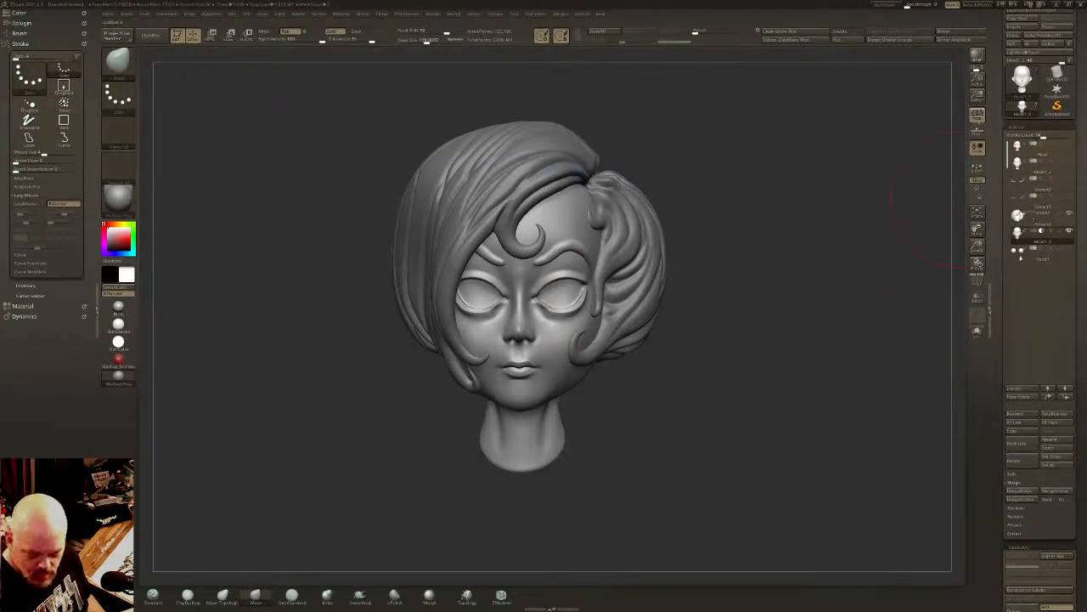
pyautogui.click(984, 328)
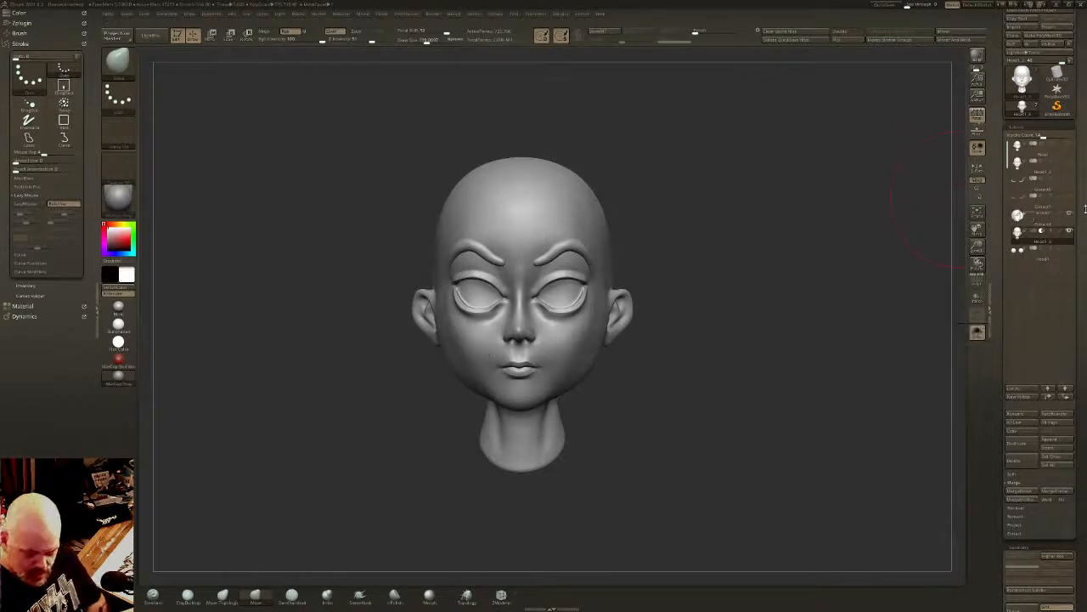
pyautogui.press('Up')
pyautogui.press('Up')
pyautogui.press('Down')
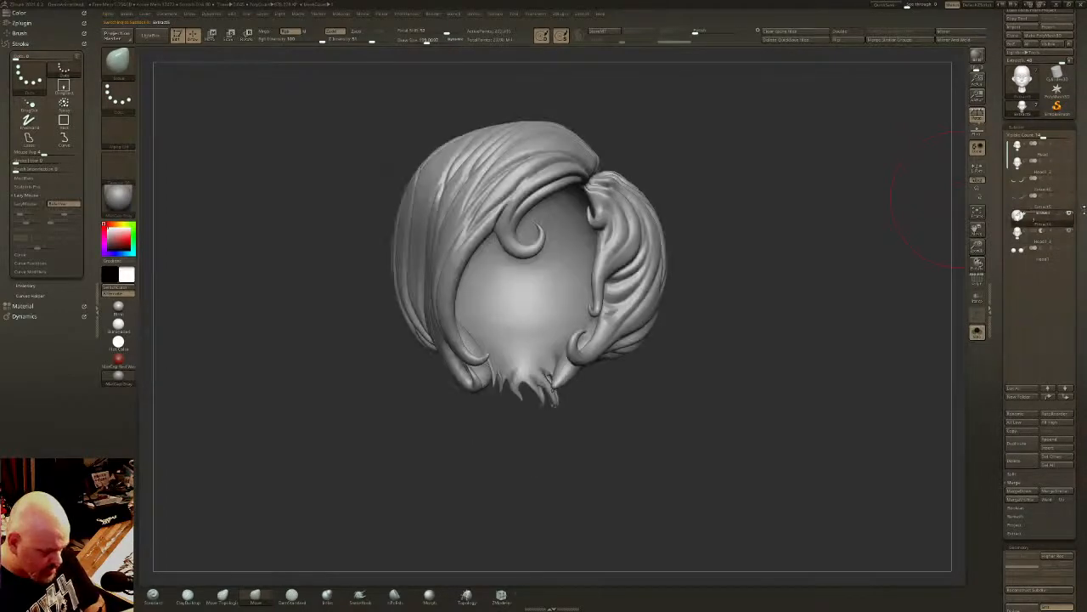
pyautogui.press('Up')
pyautogui.press('Up')
pyautogui.press('Up')
pyautogui.press('Down')
pyautogui.press('Down')
pyautogui.press('Down')
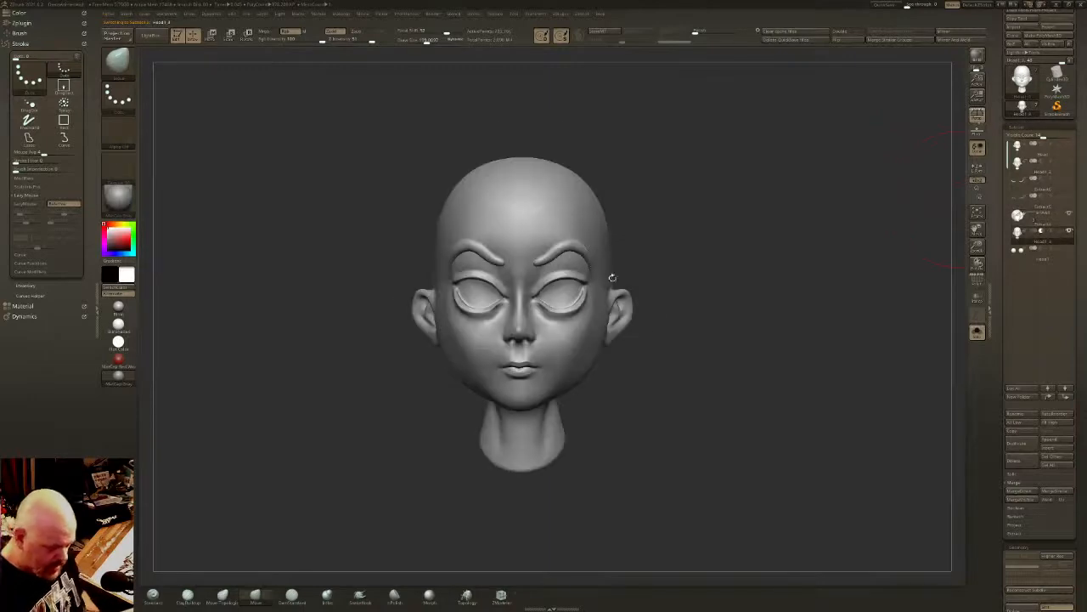
# - Isolate the eyebrows on the merged head copy and split the hidden head off into its own subtool
pyautogui.keyDown('ctrl'); pyautogui.keyDown('shift'); pyautogui.click(573, 247); pyautogui.keyUp('shift'); pyautogui.keyUp('ctrl')
pyautogui.keyDown('ctrl'); pyautogui.keyDown('shift'); pyautogui.moveTo(762, 255); pyautogui.dragTo(720, 301); pyautogui.keyUp('shift'); pyautogui.keyUp('ctrl')
pyautogui.keyDown('ctrl'); pyautogui.keyDown('shift'); pyautogui.click(693, 269); pyautogui.keyUp('shift'); pyautogui.keyUp('ctrl')
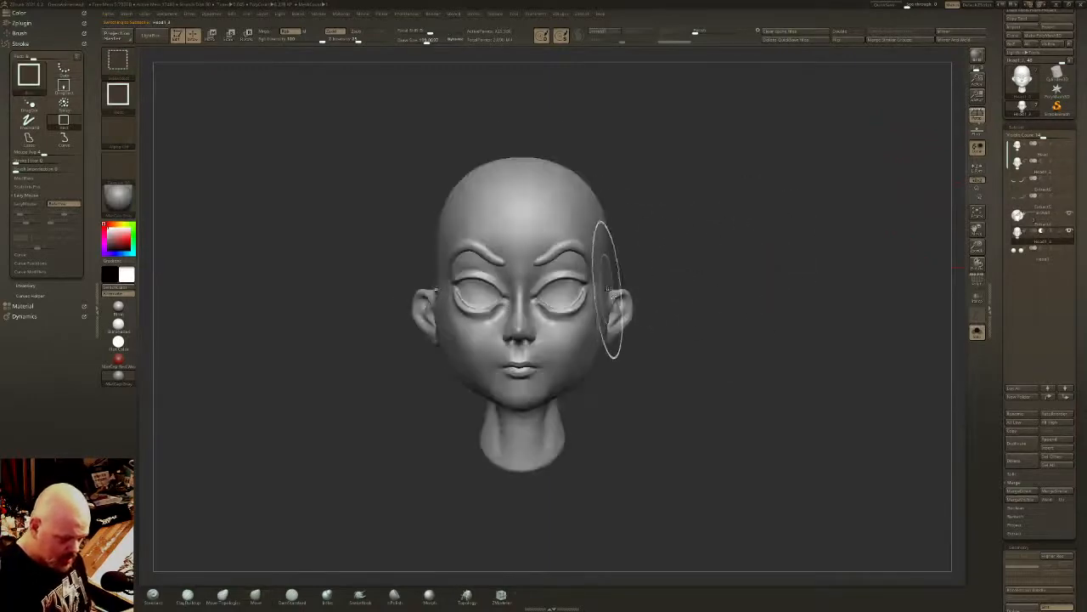
pyautogui.keyDown('ctrl'); pyautogui.keyDown('shift'); pyautogui.click(607, 289); pyautogui.keyUp('shift'); pyautogui.keyUp('ctrl')
pyautogui.keyDown('ctrl'); pyautogui.keyDown('shift'); pyautogui.moveTo(856, 330); pyautogui.dragTo(793, 387); pyautogui.keyUp('shift'); pyautogui.keyUp('ctrl')
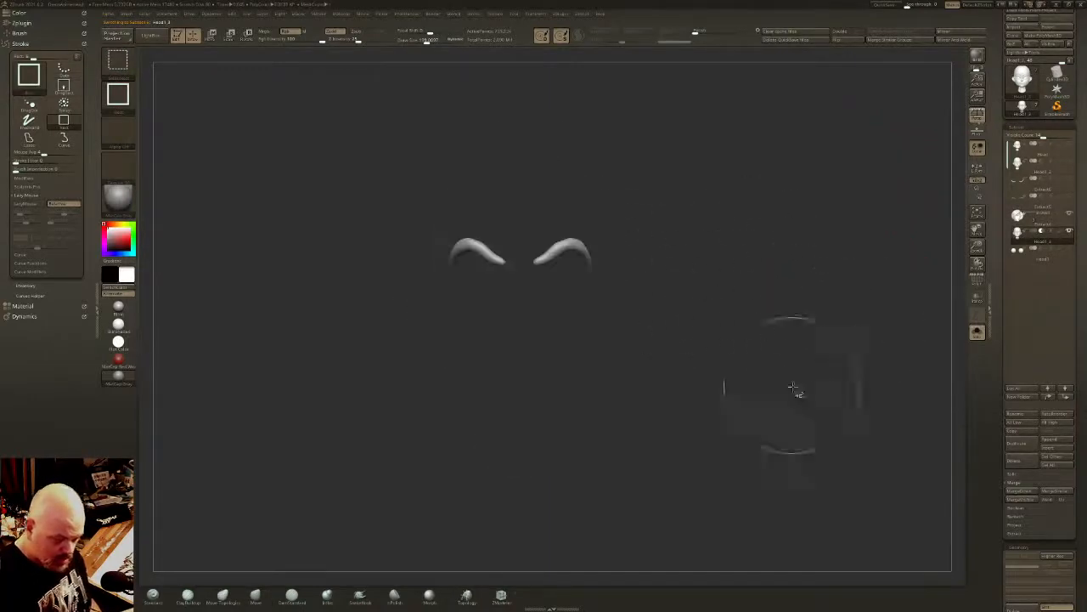
pyautogui.click(1024, 490)
pyautogui.click(1013, 473)
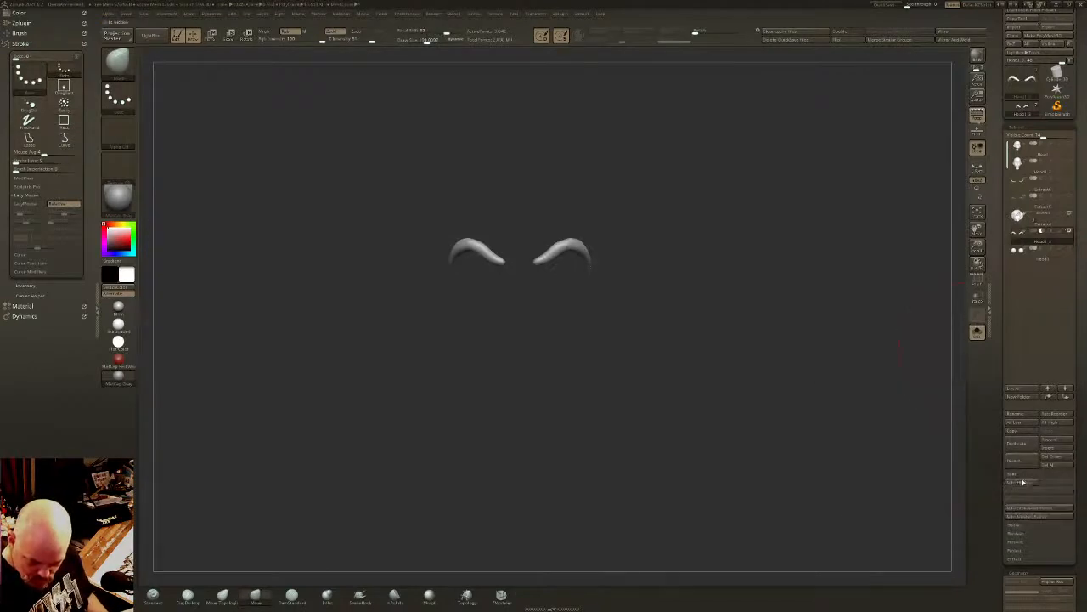
pyautogui.press('ctrl')
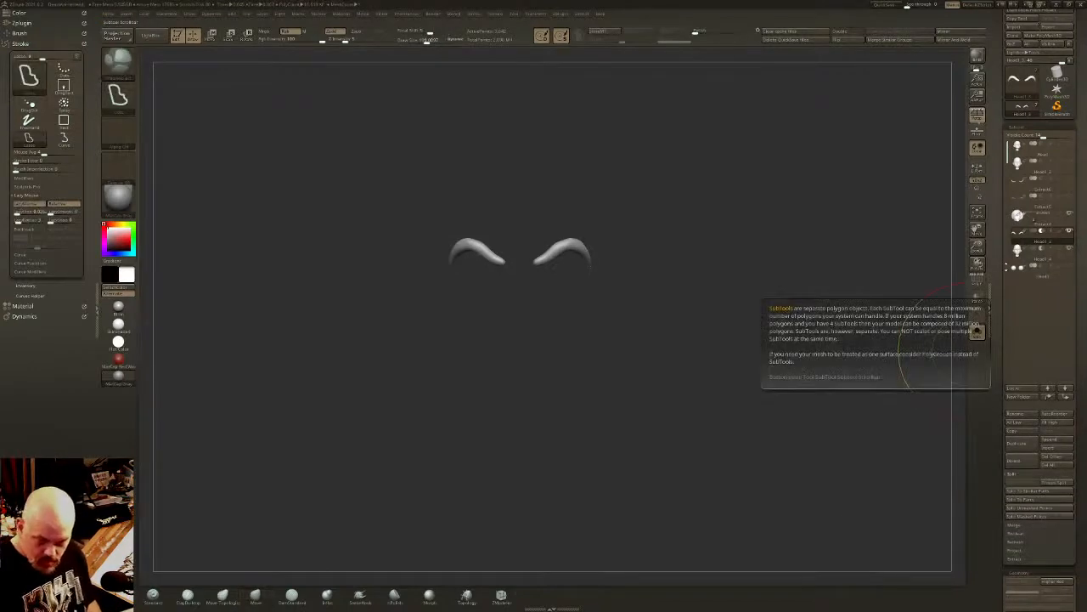
# - Move the separated eyebrows up the subtool list so they sit above the lashes
pyautogui.hotkey('ctrl', 'Up')
pyautogui.hotkey('ctrl', 'Up')
pyautogui.hotkey('ctrl', 'Up')
pyautogui.press('Down')
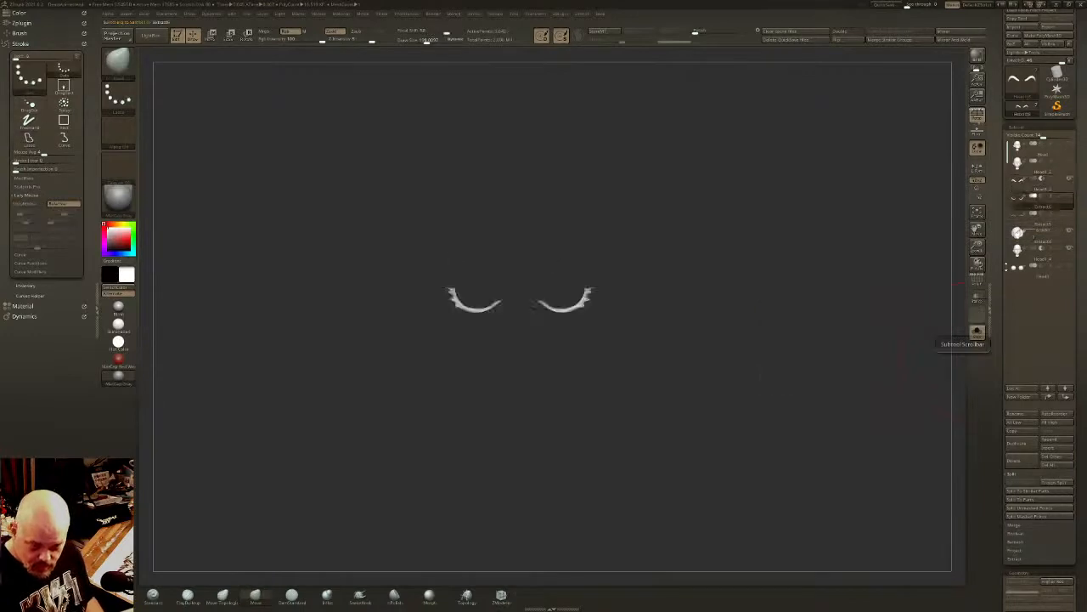
# - Make the hair the active subtool and remesh it with DynaMesh at a higher resolution
pyautogui.press('Down')
pyautogui.press('Down')
pyautogui.press('Down')
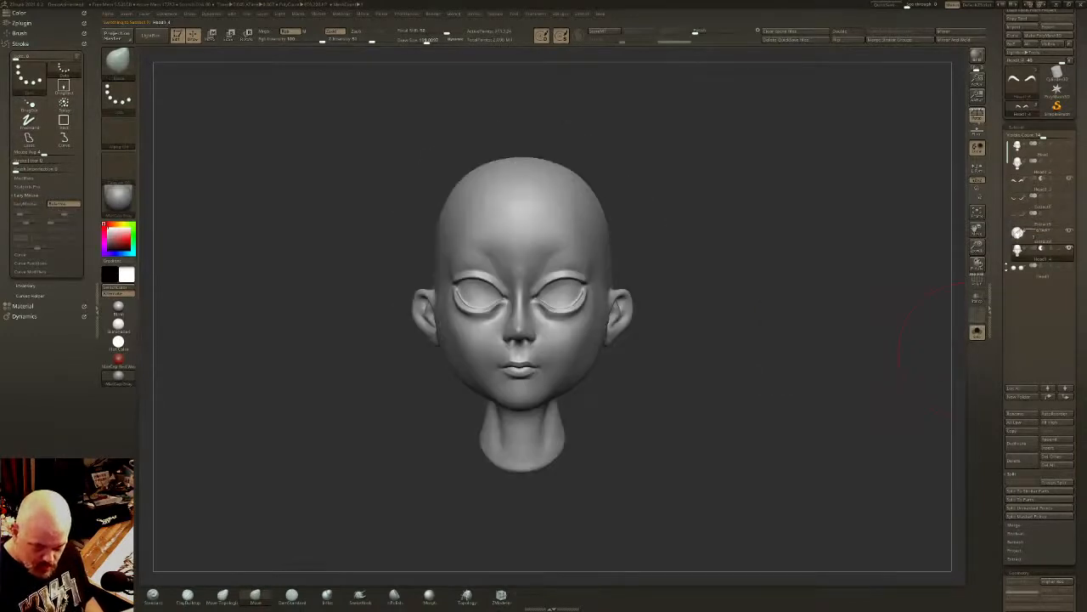
pyautogui.press('Up')
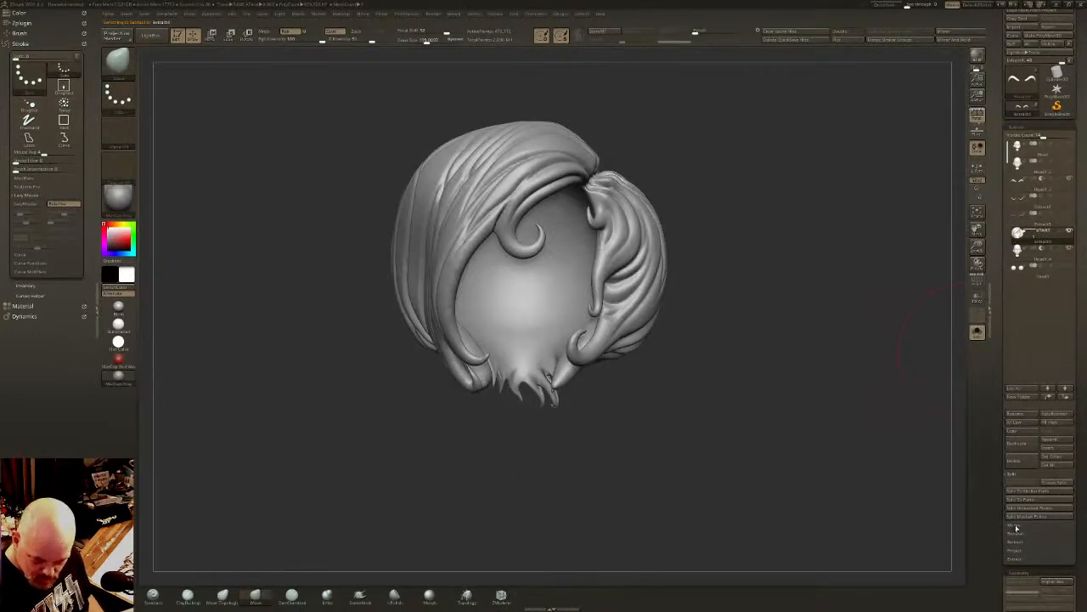
pyautogui.click(1016, 527)
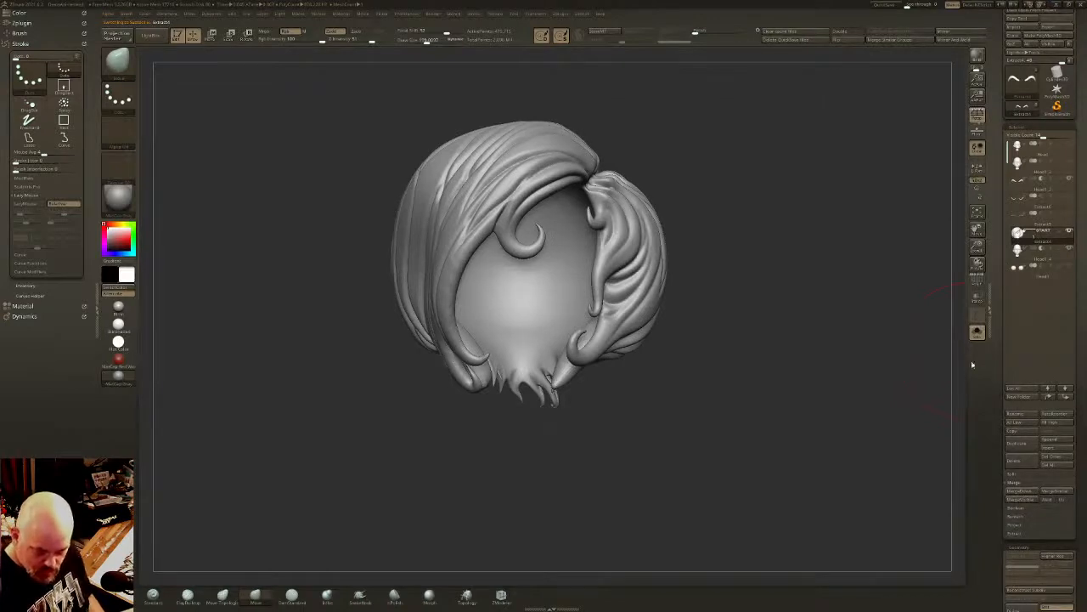
pyautogui.scroll(-10, 1053, 281)
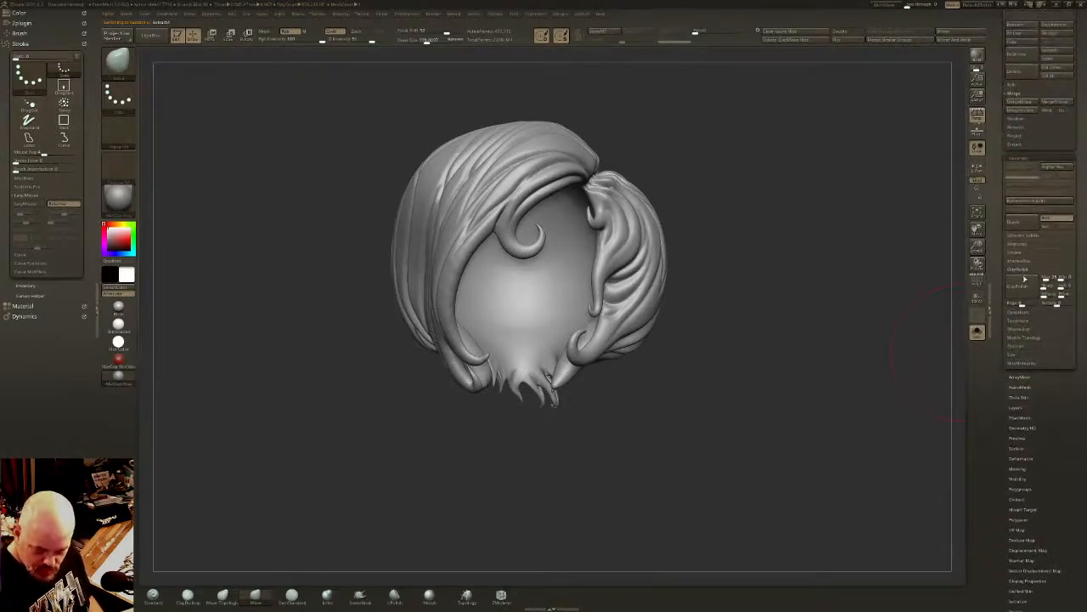
pyautogui.click(1019, 313)
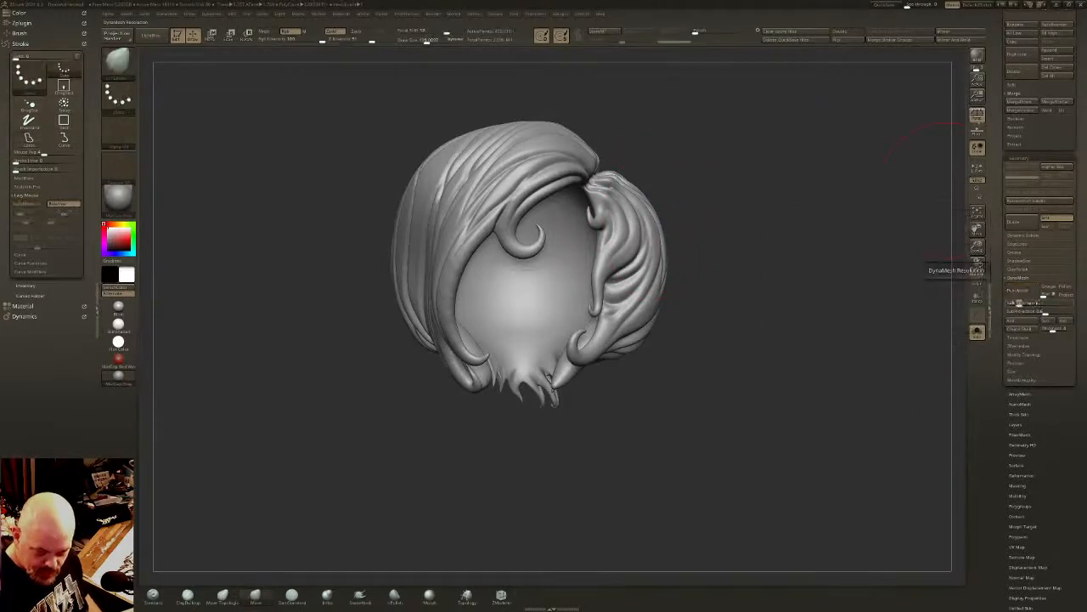
pyautogui.click(1026, 295)
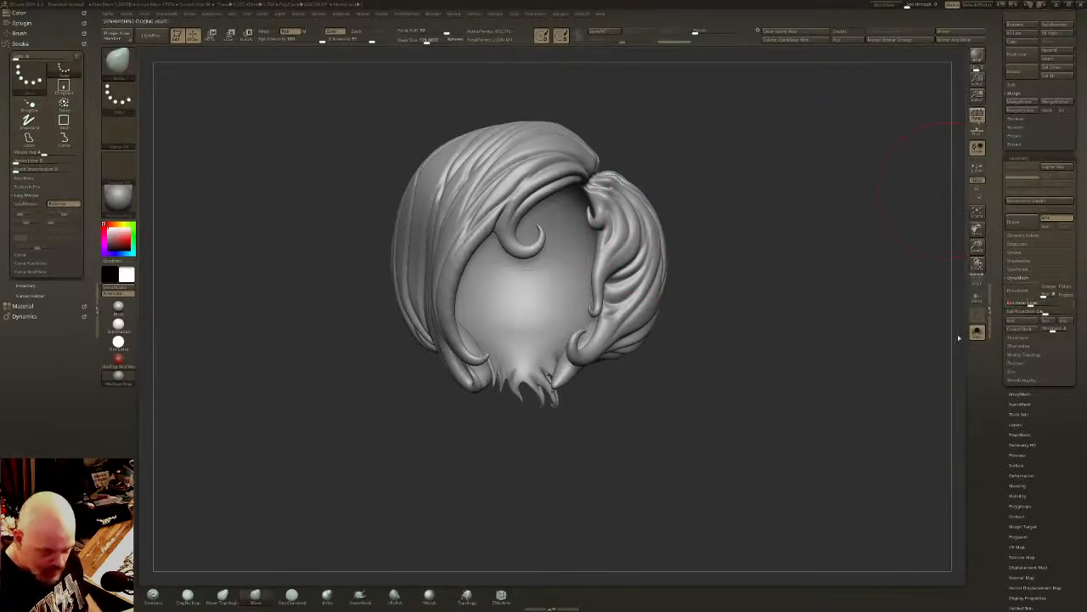
# - Merge the hair down with the subtractive head copy and update the DynaMesh to carve the head shape out of the hair
pyautogui.moveTo(1083, 193); pyautogui.dragTo(1081, 316)
pyautogui.press('Down')
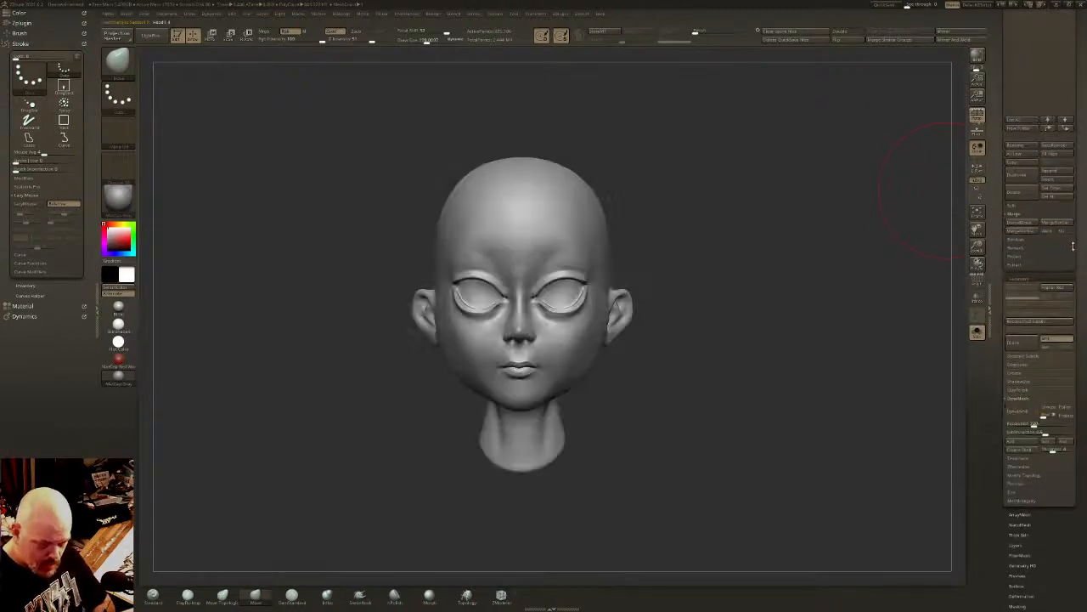
pyautogui.moveTo(1073, 31); pyautogui.dragTo(1069, 305)
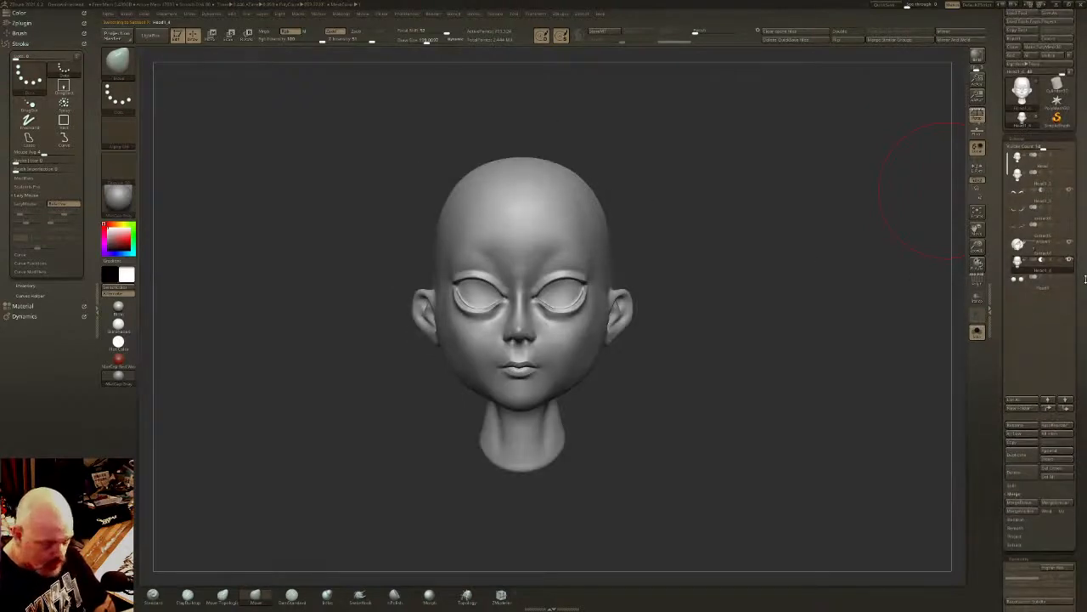
pyautogui.press('Up')
pyautogui.click(976, 333)
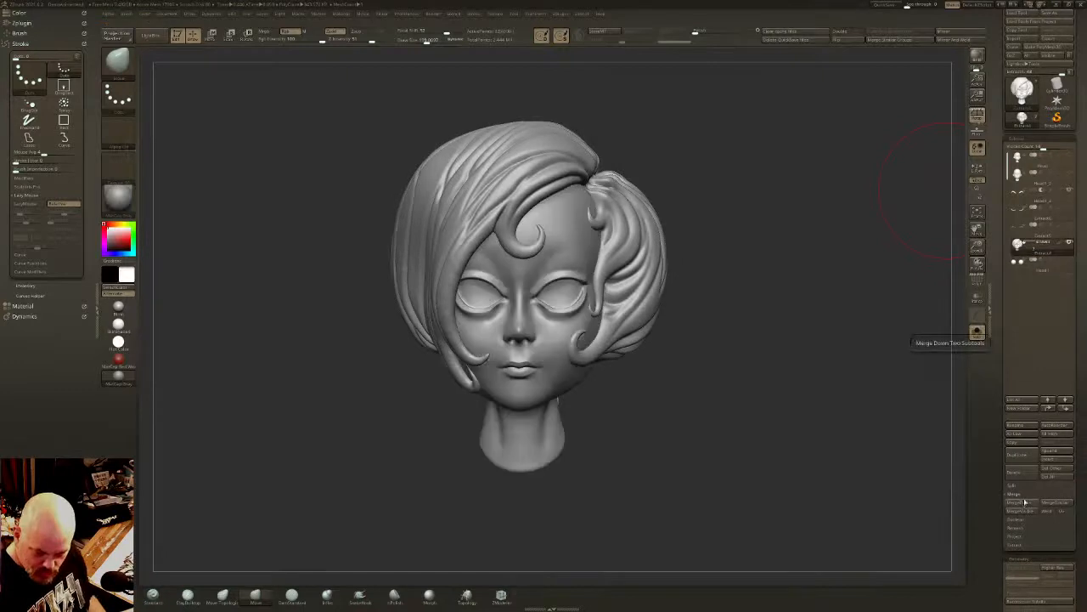
pyautogui.hotkey('ctrl', 'shift', 's')
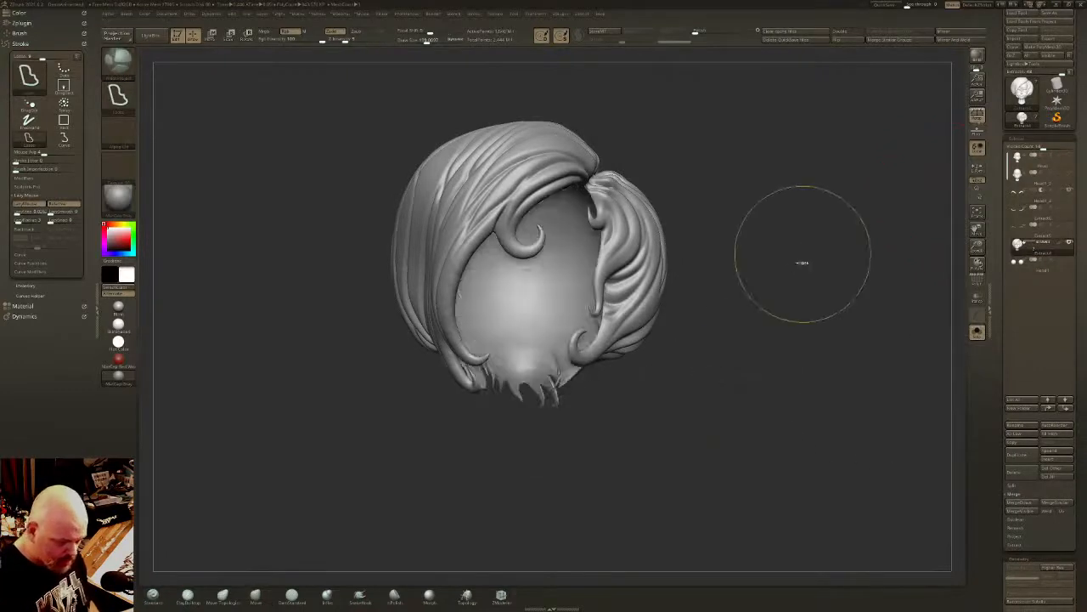
pyautogui.moveTo(733, 287)
pyautogui.mouseDown()
pyautogui.moveTo(736, 232)
pyautogui.moveTo(867, 283)
pyautogui.mouseUp()
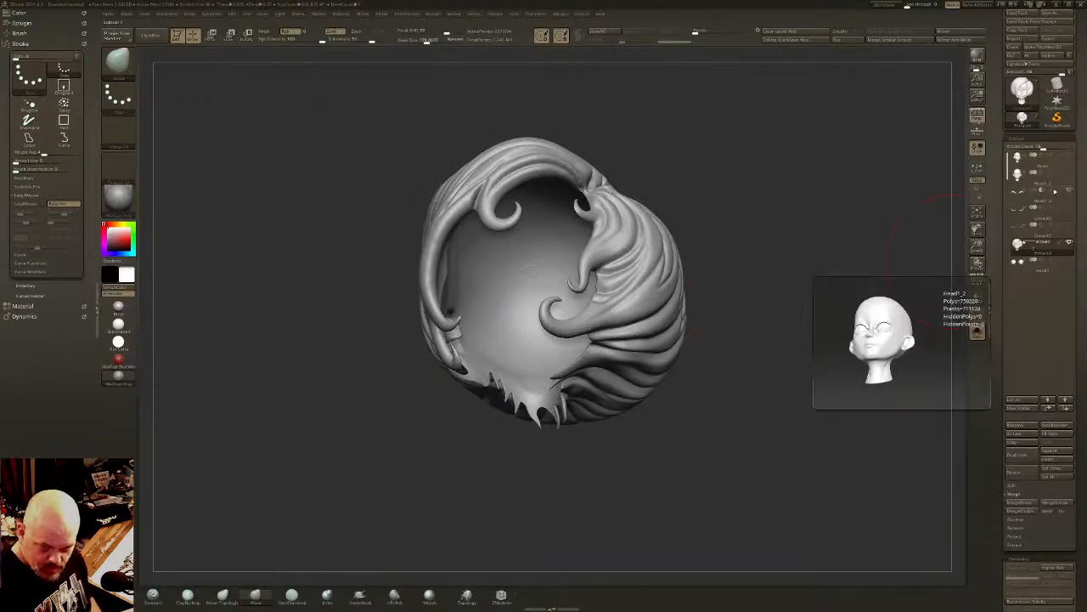
# - Show the original head, eyes, brows and lashes again and check the hollowed hair against the neck from underneath
pyautogui.click(1070, 173)
pyautogui.click(1070, 243)
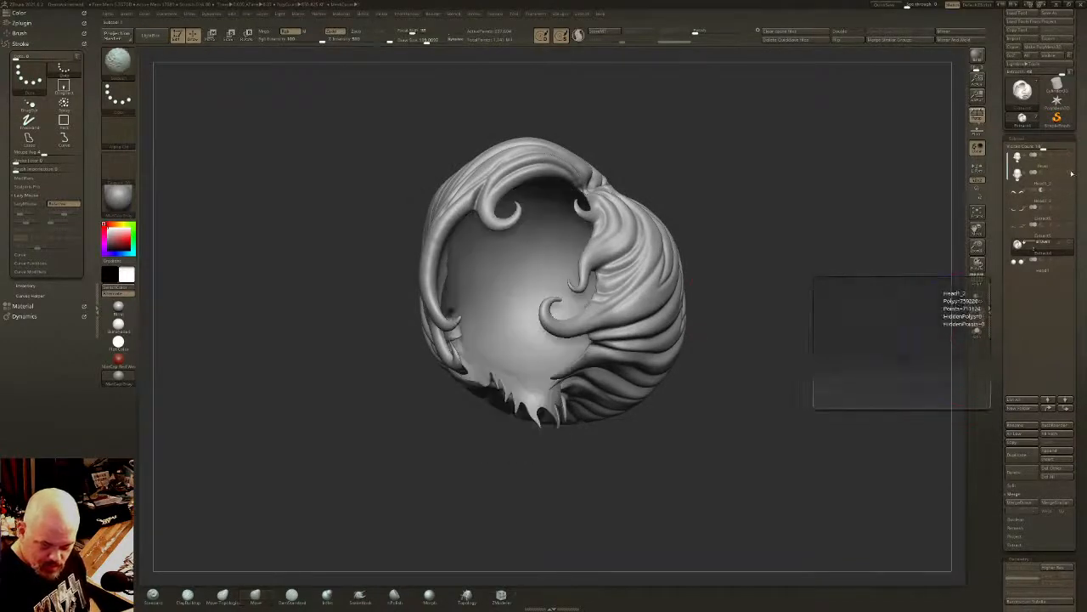
pyautogui.click(1070, 242)
pyautogui.moveTo(693, 339)
pyautogui.mouseDown()
pyautogui.moveTo(716, 338)
pyautogui.moveTo(665, 344)
pyautogui.moveTo(681, 339)
pyautogui.mouseUp()
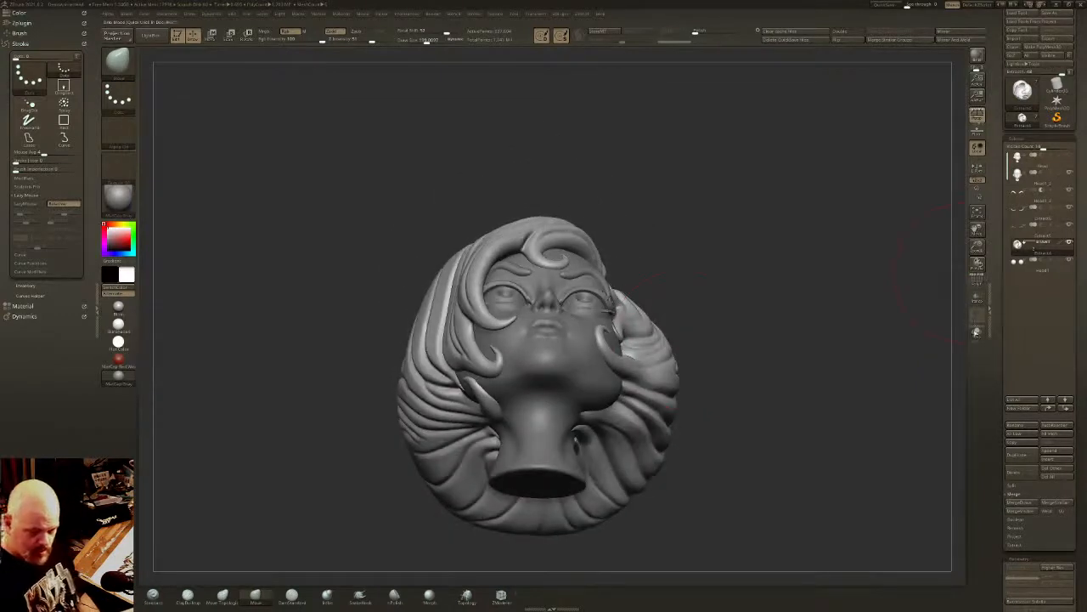
pyautogui.click(976, 332)
pyautogui.moveTo(791, 345); pyautogui.dragTo(694, 332)
pyautogui.click(976, 331)
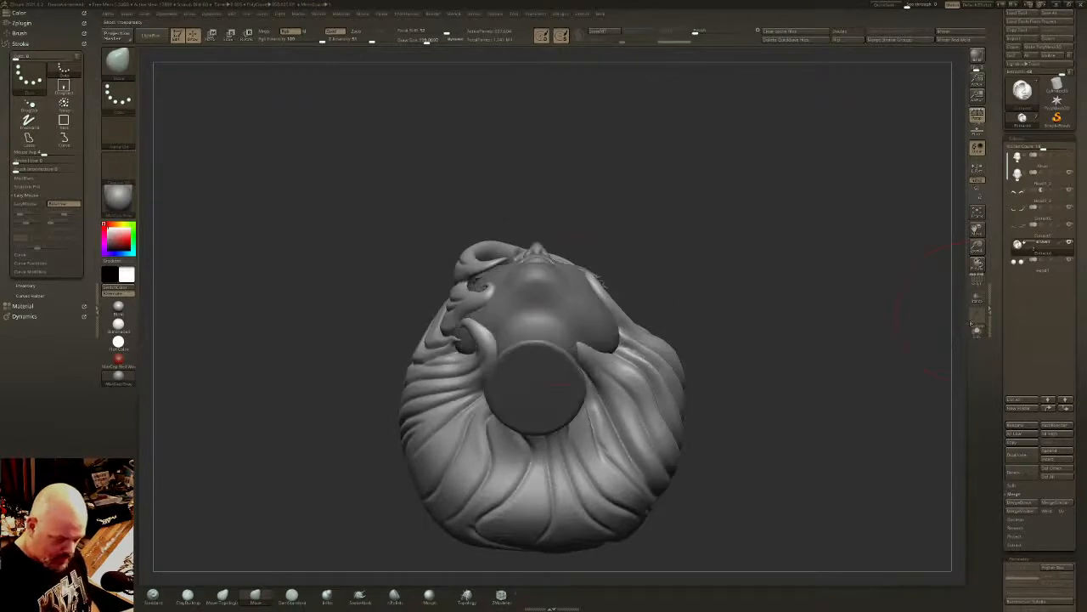
# - Enlarge the Move brush and pull the hair edges and side curls away from the neck and jaw from underneath
pyautogui.click(432, 41)
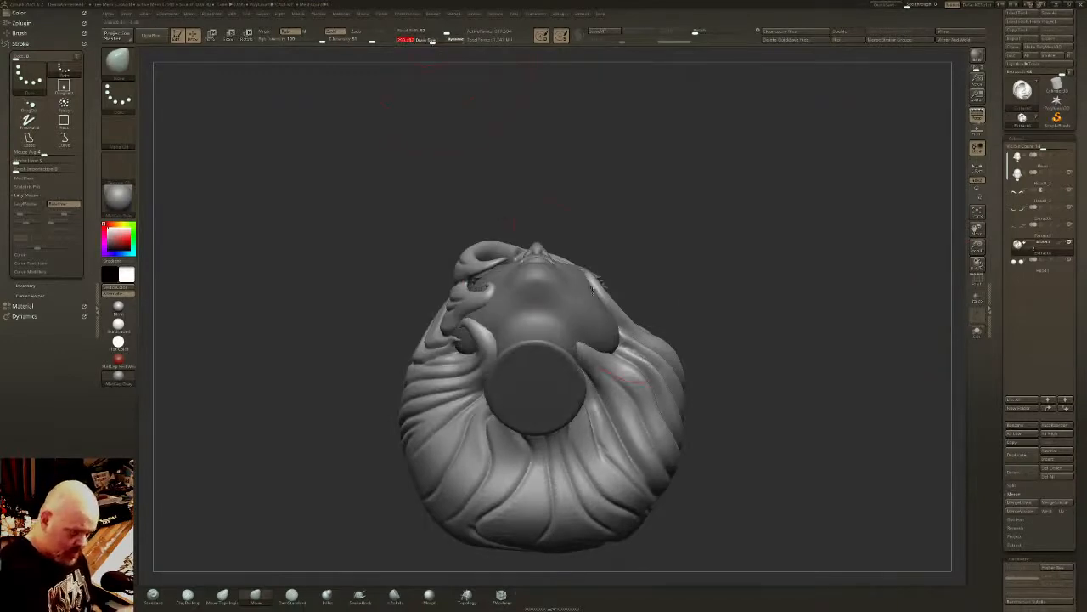
pyautogui.moveTo(595, 283); pyautogui.dragTo(605, 280)
pyautogui.moveTo(592, 350)
pyautogui.mouseDown()
pyautogui.moveTo(585, 370)
pyautogui.moveTo(601, 363)
pyautogui.moveTo(600, 377)
pyautogui.moveTo(622, 351)
pyautogui.mouseUp()
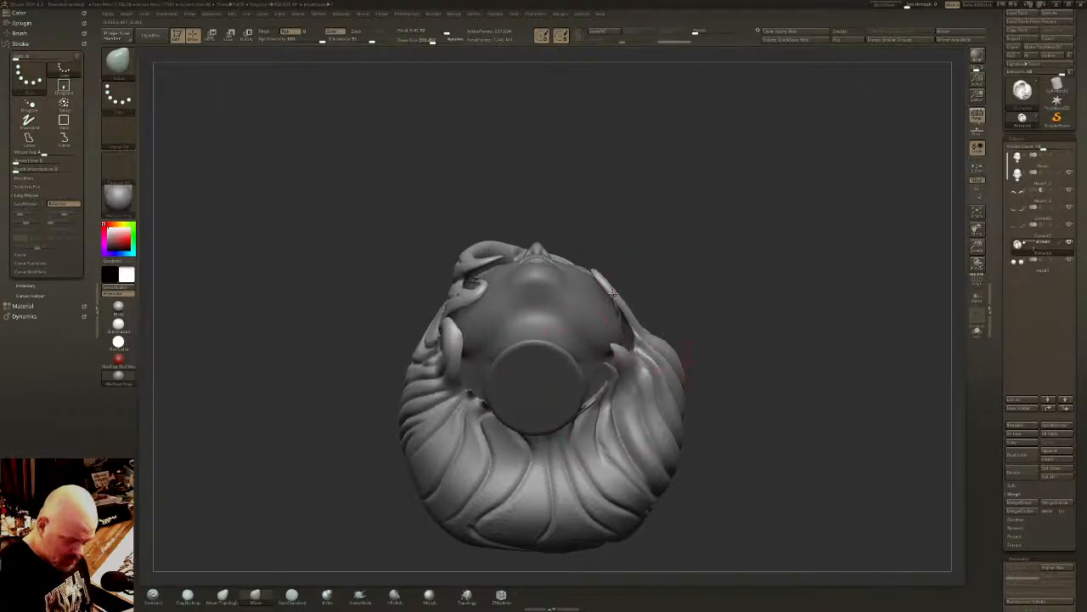
pyautogui.moveTo(612, 293)
pyautogui.mouseDown()
pyautogui.moveTo(616, 259)
pyautogui.moveTo(651, 297)
pyautogui.moveTo(656, 331)
pyautogui.moveTo(703, 316)
pyautogui.moveTo(625, 313)
pyautogui.mouseUp()
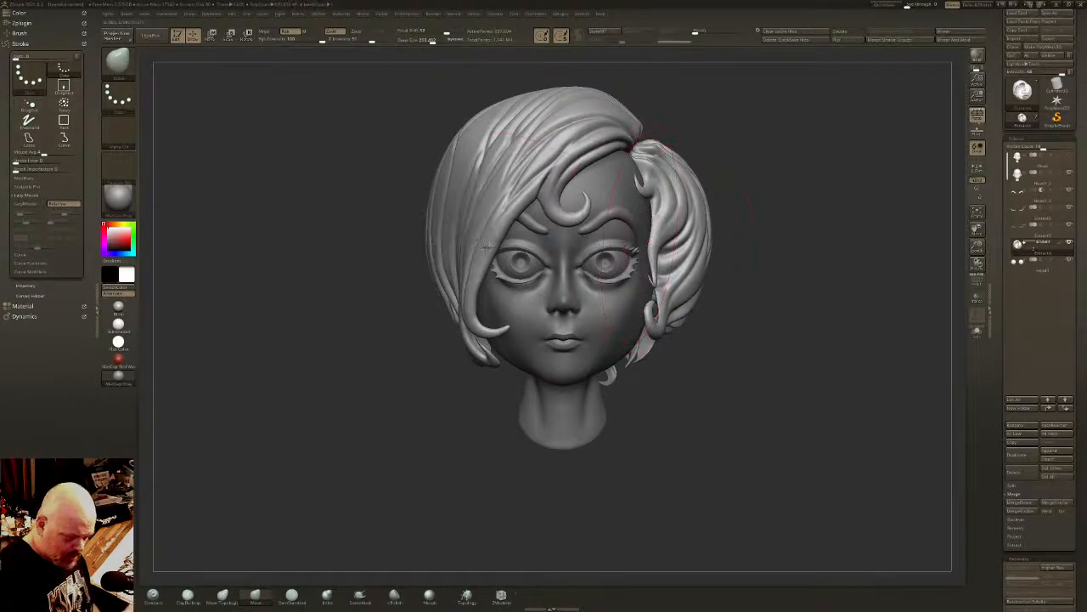
# - Nudge the long hair section covering one side of the face with the Move brush and check its shape from below
pyautogui.moveTo(487, 246); pyautogui.dragTo(492, 248)
pyautogui.moveTo(492, 248); pyautogui.dragTo(457, 243, button='right')
pyautogui.moveTo(501, 263); pyautogui.dragTo(507, 266)
pyautogui.moveTo(507, 280); pyautogui.dragTo(542, 321, button='right')
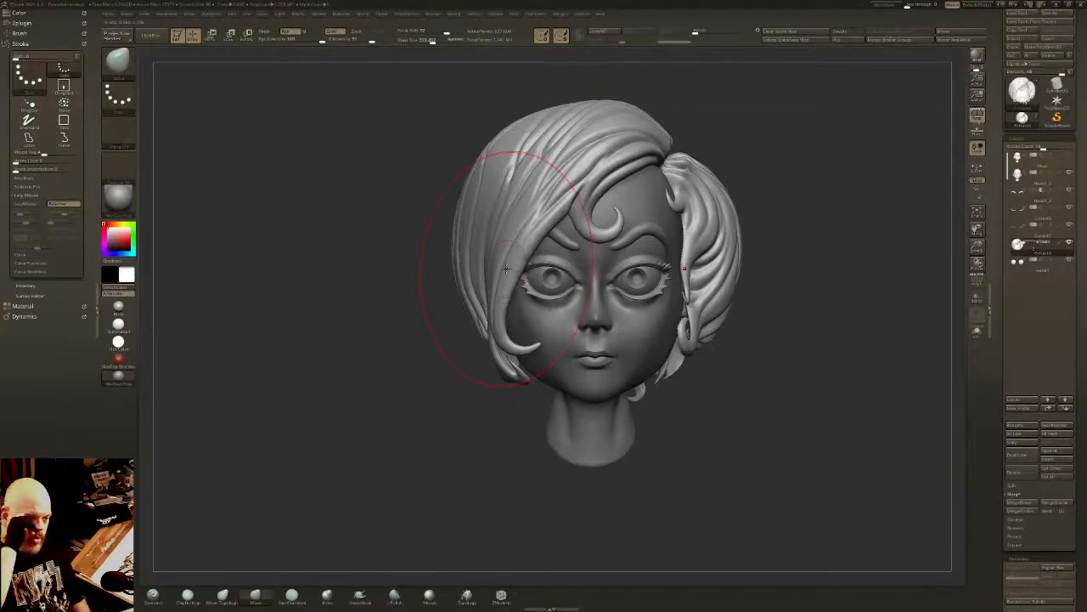
pyautogui.moveTo(505, 268); pyautogui.dragTo(712, 255, button='right')
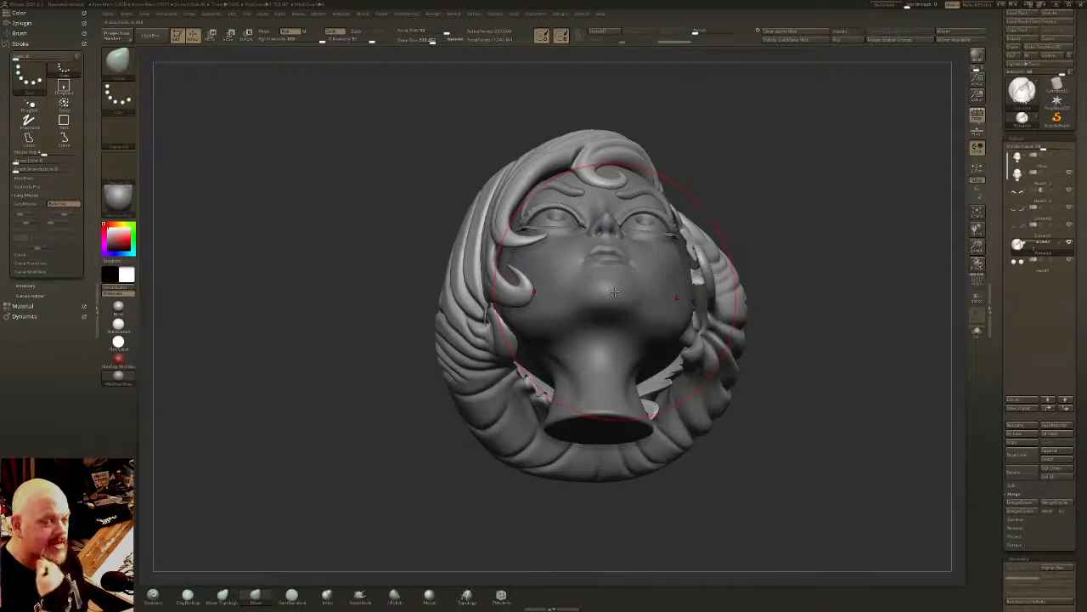
# - Resize the Move brush, then smooth and pull the hair strands around the nape from underneath
pyautogui.click(425, 41)
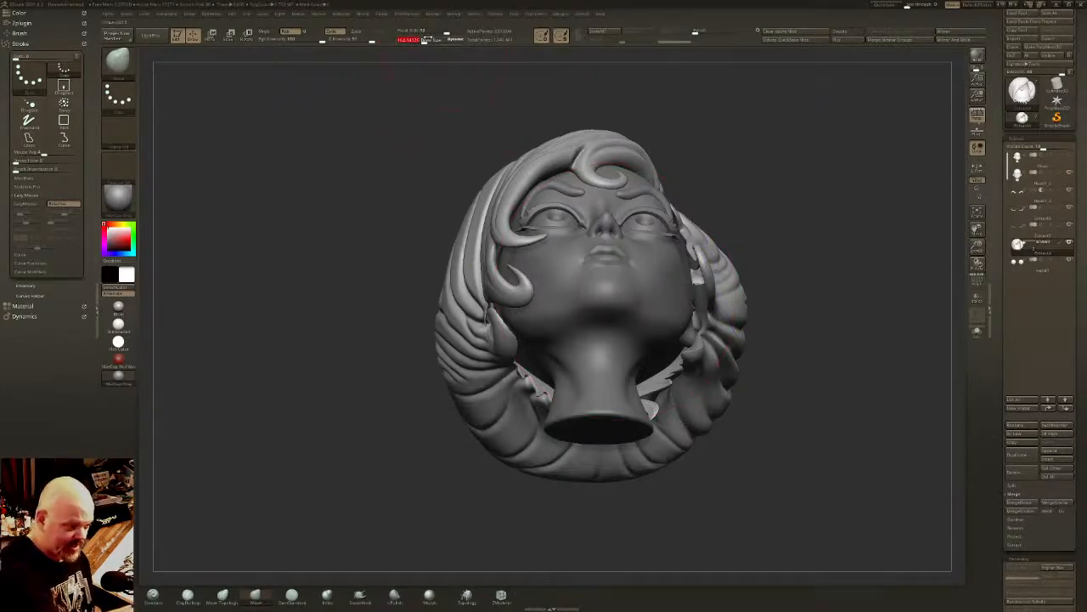
pyautogui.click(425, 41)
pyautogui.moveTo(425, 170); pyautogui.dragTo(344, 111)
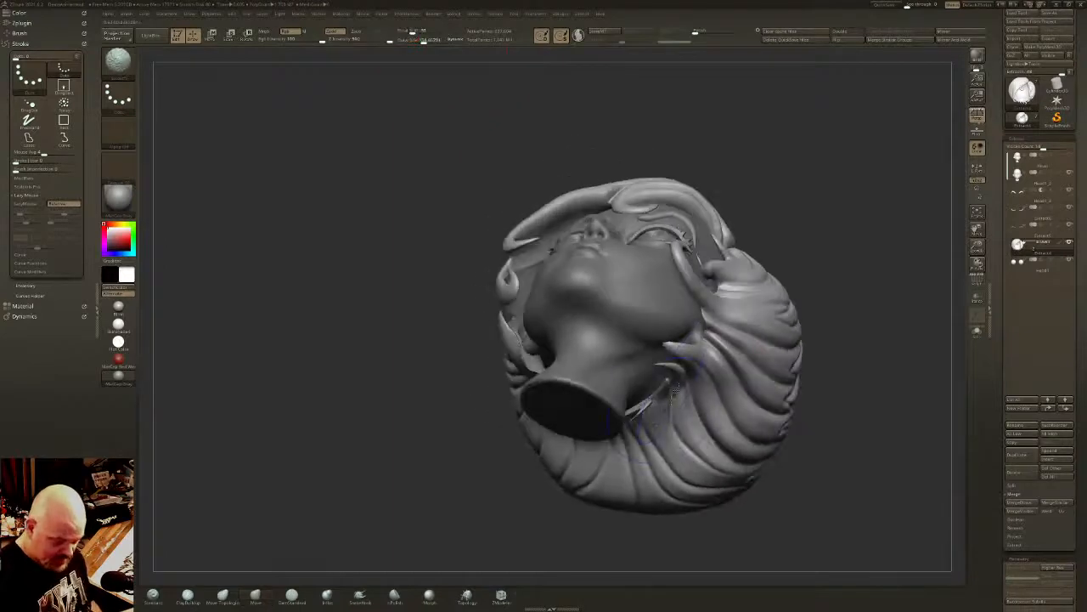
pyautogui.moveTo(680, 383); pyautogui.dragTo(599, 374, button='right')
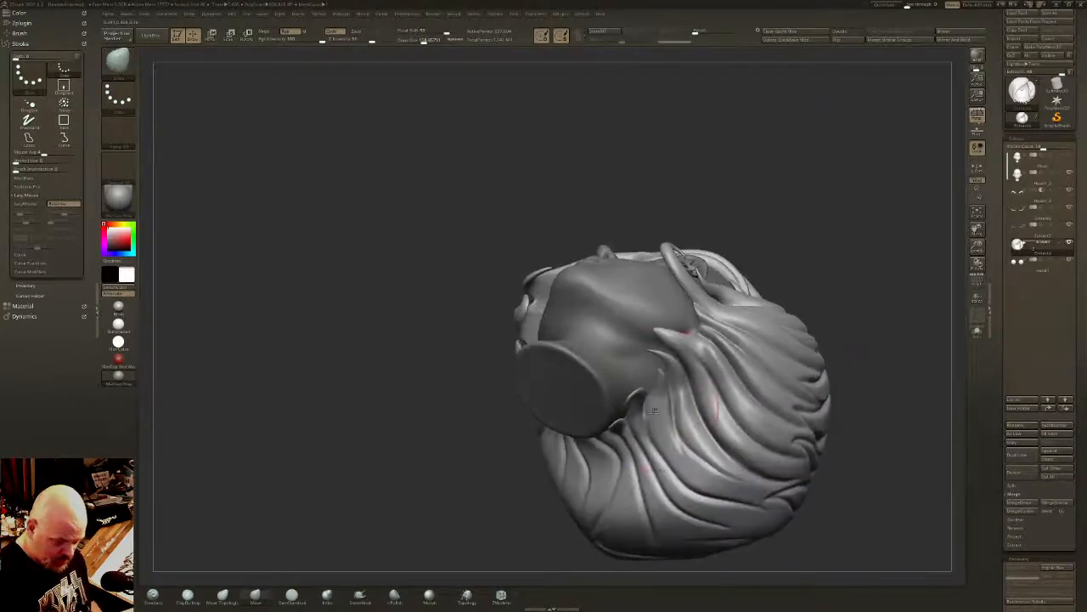
pyautogui.moveTo(654, 476)
pyautogui.mouseDown(button='right')
pyautogui.moveTo(636, 414)
pyautogui.moveTo(595, 449)
pyautogui.mouseUp(button='right')
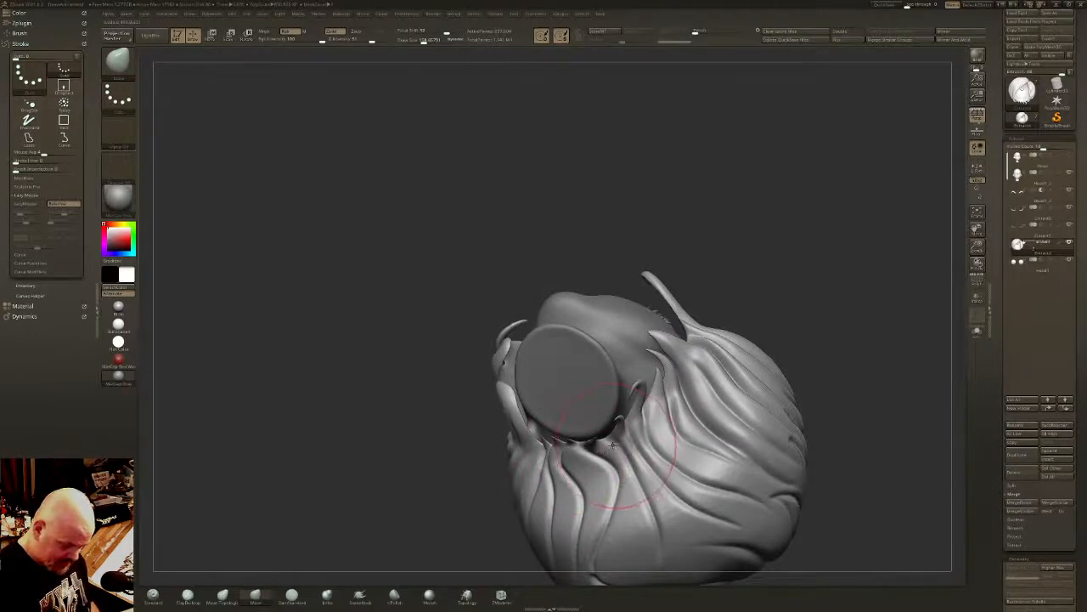
pyautogui.moveTo(611, 443)
pyautogui.mouseDown(button='right')
pyautogui.moveTo(638, 445)
pyautogui.moveTo(552, 463)
pyautogui.moveTo(442, 587)
pyautogui.mouseUp(button='right')
# - Thicken the thin hair tips along the nape and temple with the Inflate brush, then adjust the temple curl with the Move brush
pyautogui.click(362, 602)
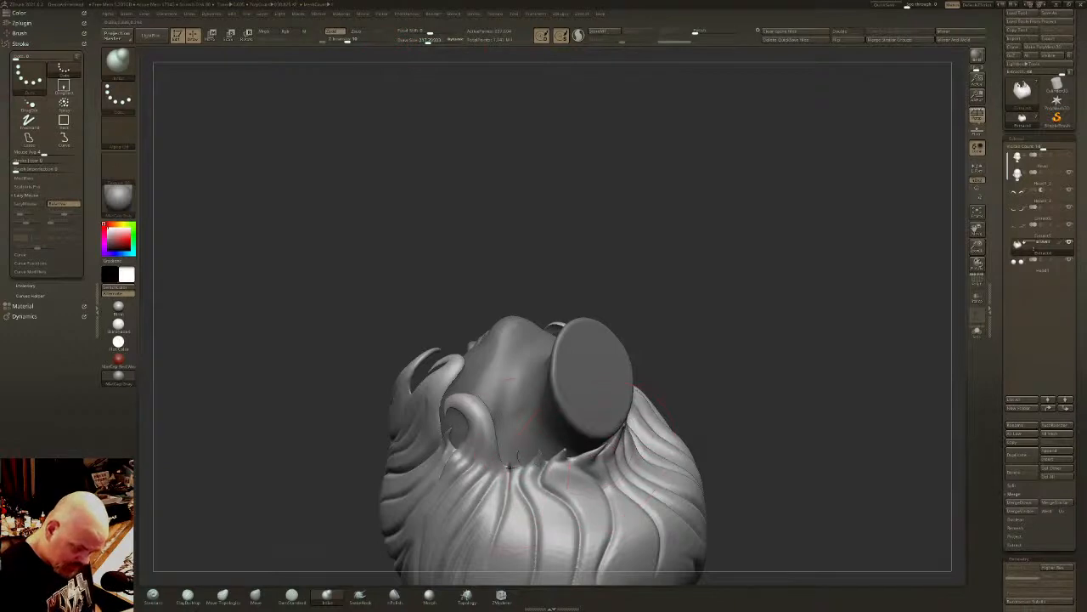
pyautogui.moveTo(525, 482); pyautogui.dragTo(491, 465, button='right')
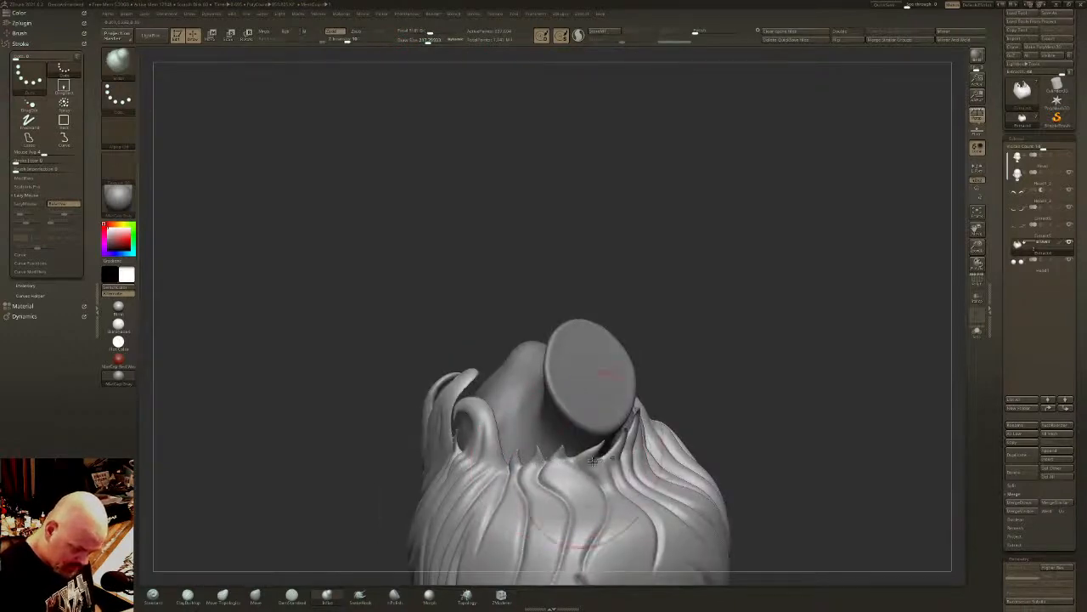
pyautogui.moveTo(593, 460)
pyautogui.mouseDown(button='right')
pyautogui.moveTo(652, 406)
pyautogui.moveTo(647, 388)
pyautogui.moveTo(636, 389)
pyautogui.mouseUp(button='right')
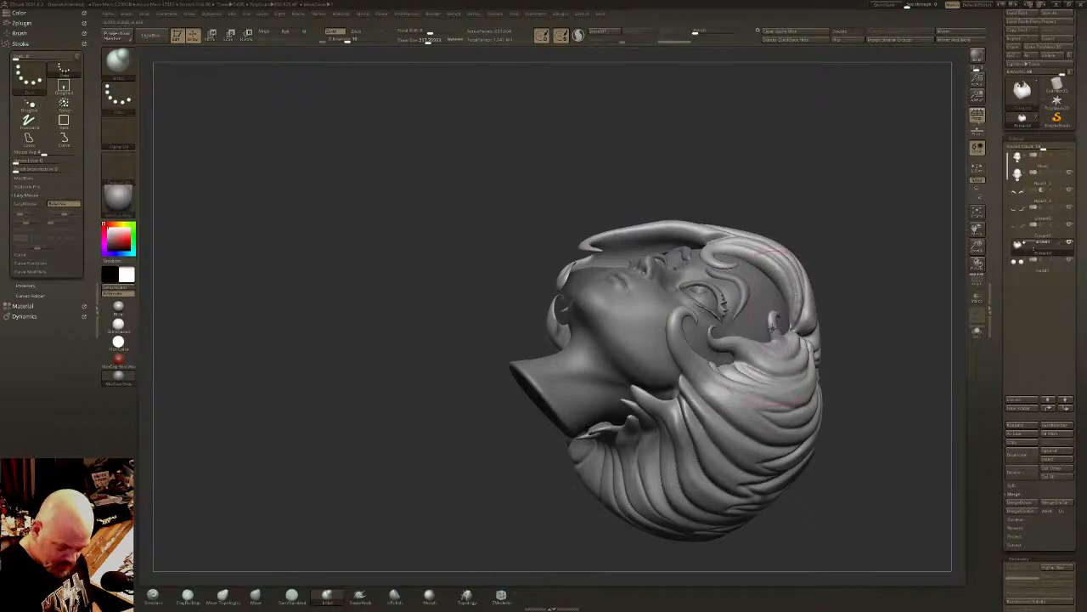
pyautogui.moveTo(772, 325)
pyautogui.mouseDown(button='right')
pyautogui.moveTo(722, 246)
pyautogui.moveTo(754, 227)
pyautogui.moveTo(741, 255)
pyautogui.moveTo(764, 280)
pyautogui.moveTo(791, 272)
pyautogui.mouseUp(button='right')
pyautogui.click(255, 595)
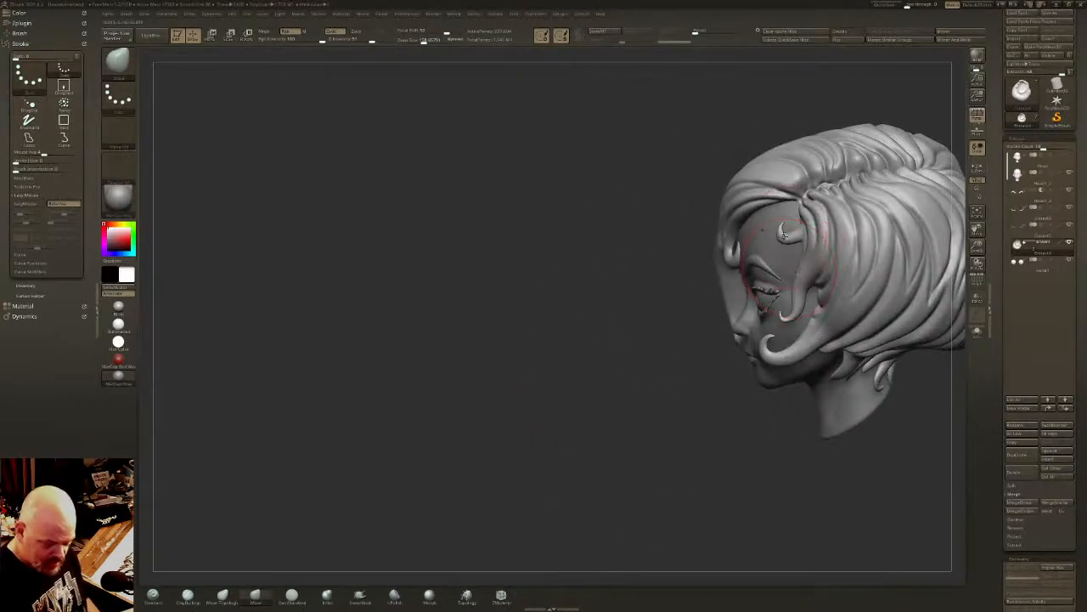
pyautogui.moveTo(783, 235)
pyautogui.mouseDown(button='right')
pyautogui.moveTo(742, 321)
pyautogui.moveTo(914, 286)
pyautogui.moveTo(724, 250)
pyautogui.moveTo(829, 290)
pyautogui.moveTo(815, 374)
pyautogui.mouseUp(button='right')
# - Isolate the hair and smooth around the hole inside the cavity with a smaller brush
pyautogui.click(979, 337)
pyautogui.moveTo(731, 357); pyautogui.dragTo(866, 340, button='right')
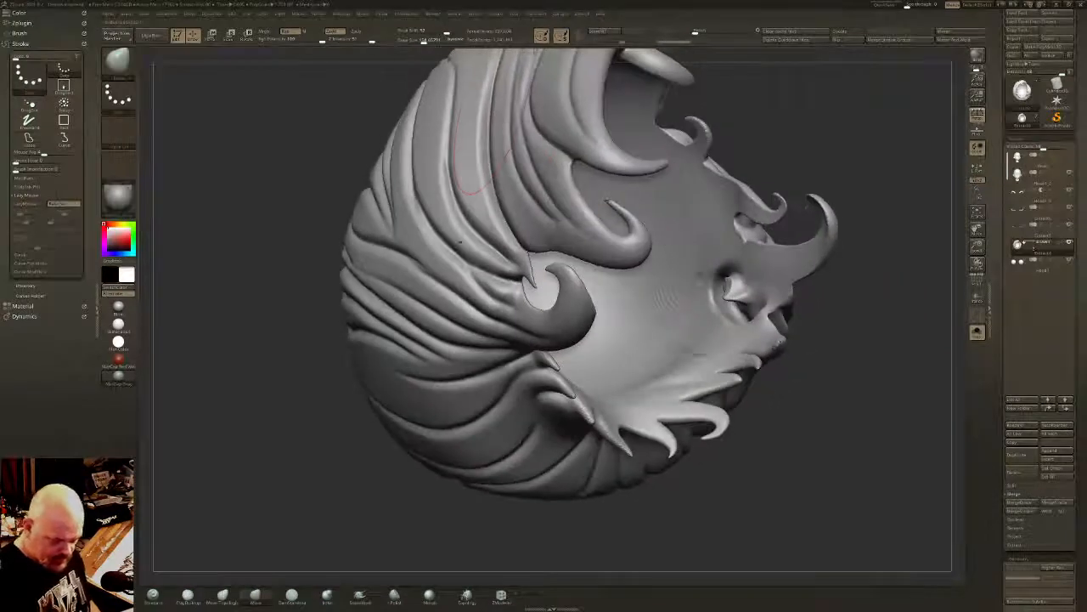
pyautogui.moveTo(423, 41); pyautogui.dragTo(416, 41)
pyautogui.keyDown('alt'); pyautogui.moveTo(732, 326); pyautogui.dragTo(667, 365, button='right'); pyautogui.keyUp('alt')
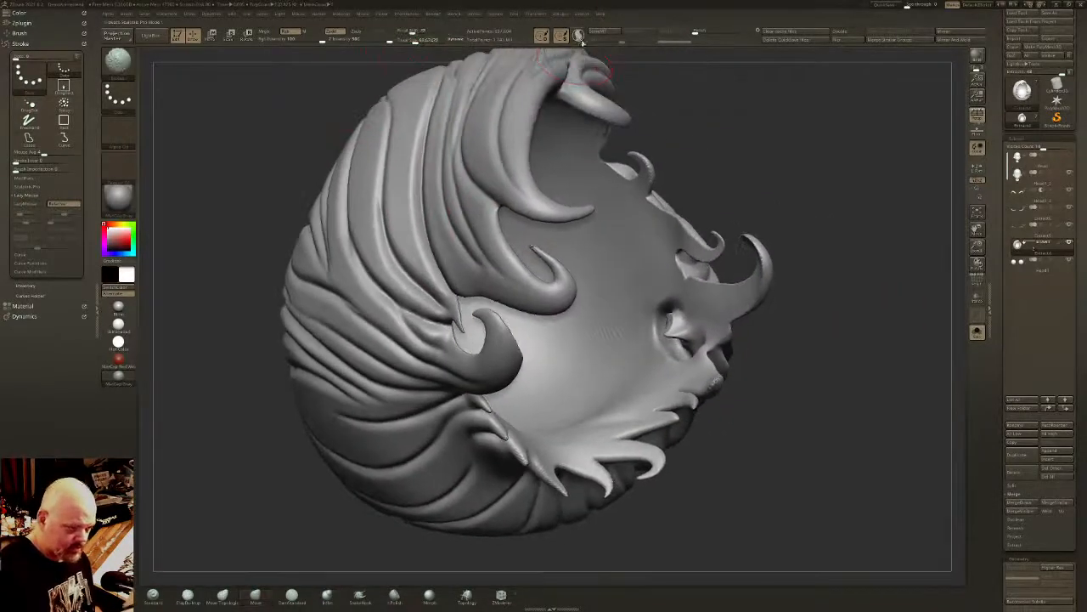
pyautogui.keyDown('shift'); pyautogui.moveTo(671, 339); pyautogui.dragTo(679, 323); pyautogui.keyUp('shift')
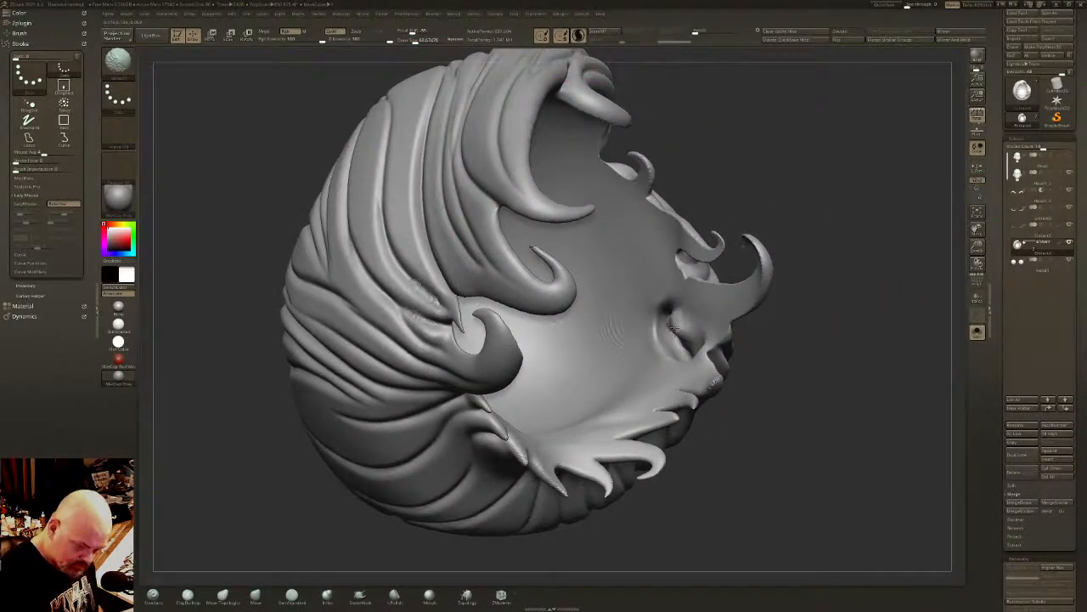
# - Isolate the inner cavity surface, mask the outer hair around it and soften the mask edge
pyautogui.keyDown('ctrl'); pyautogui.keyDown('shift'); pyautogui.click(653, 290); pyautogui.keyUp('shift'); pyautogui.keyUp('ctrl')
pyautogui.keyDown('ctrl'); pyautogui.click(771, 337); pyautogui.keyUp('ctrl')
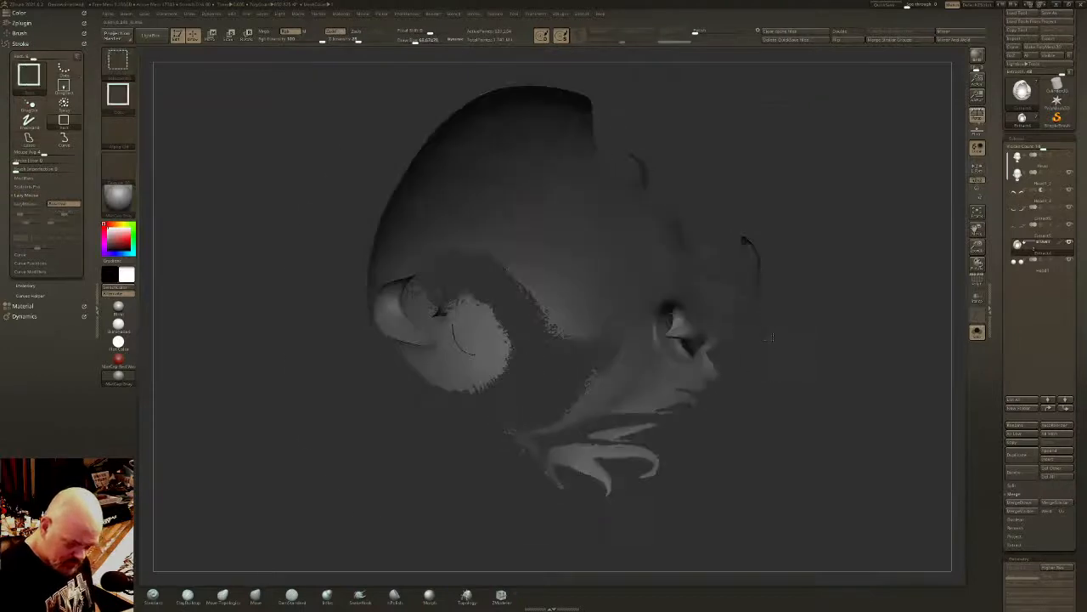
pyautogui.keyDown('ctrl'); pyautogui.keyDown('shift'); pyautogui.click(771, 337); pyautogui.keyUp('shift'); pyautogui.keyUp('ctrl')
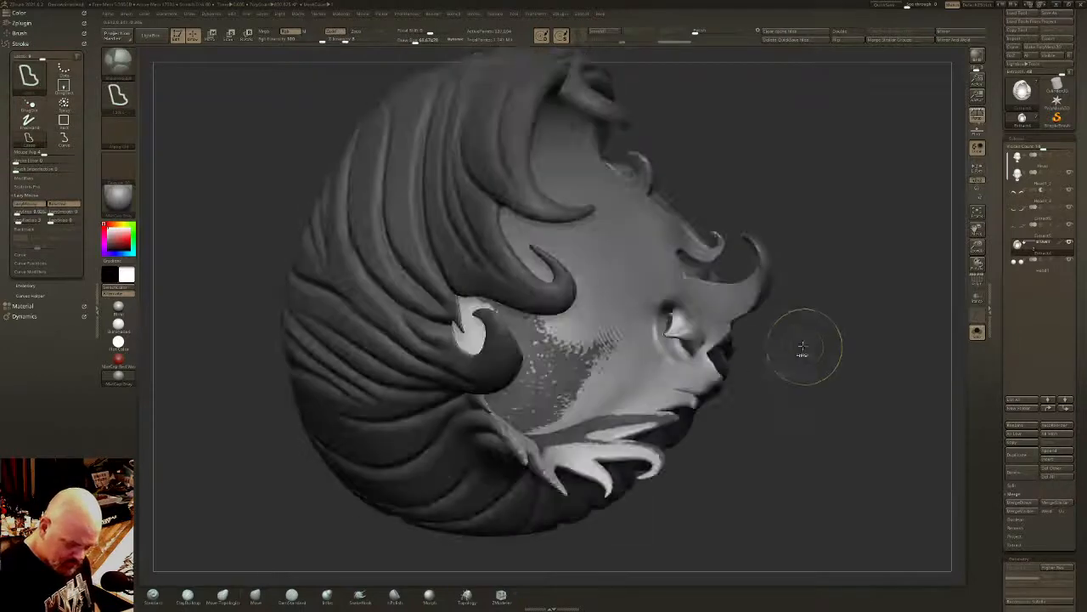
pyautogui.keyDown('ctrl'); pyautogui.click(572, 374); pyautogui.keyUp('ctrl')
pyautogui.keyDown('ctrl'); pyautogui.keyDown('alt'); pyautogui.click(559, 387); pyautogui.keyUp('alt'); pyautogui.keyUp('ctrl')
pyautogui.keyDown('ctrl'); pyautogui.click(559, 386); pyautogui.keyUp('ctrl')
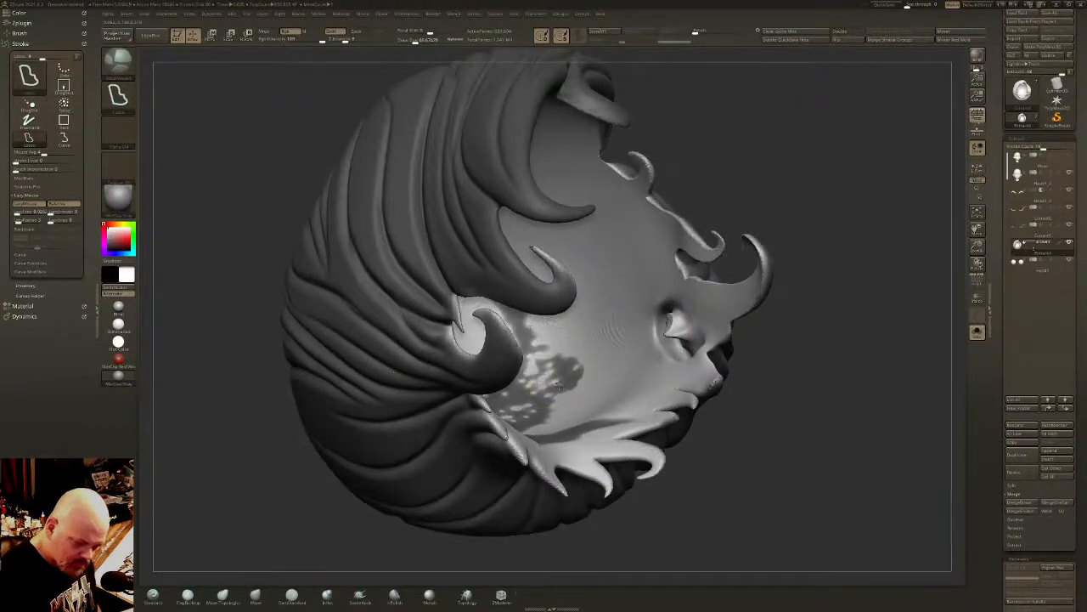
pyautogui.keyDown('ctrl'); pyautogui.keyDown('alt'); pyautogui.click(559, 386); pyautogui.keyUp('alt'); pyautogui.keyUp('ctrl')
pyautogui.keyDown('ctrl'); pyautogui.keyDown('alt'); pyautogui.click(559, 387); pyautogui.keyUp('alt'); pyautogui.keyUp('ctrl')
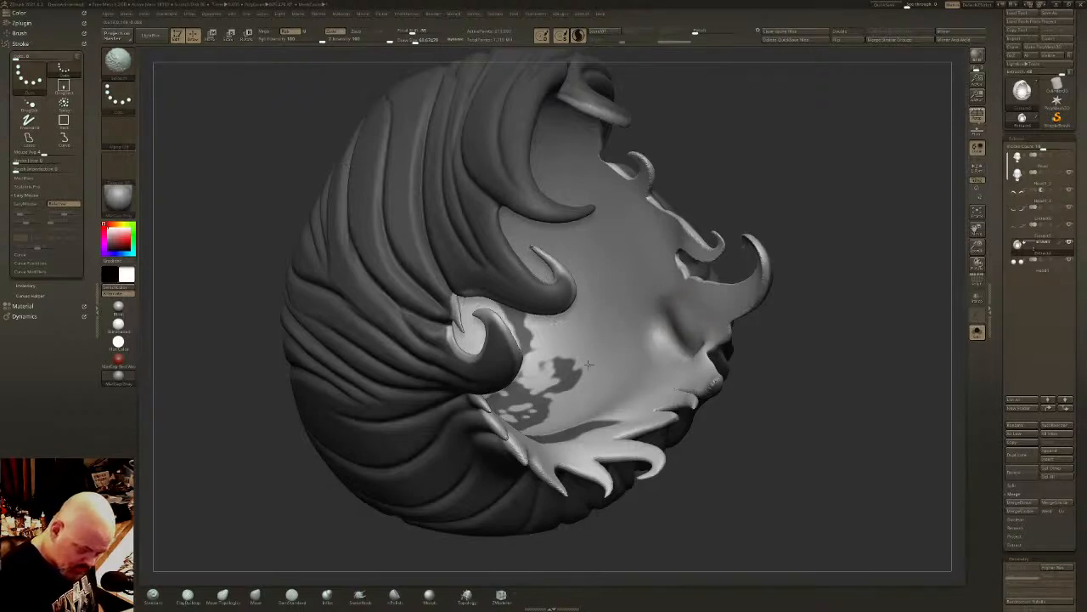
# - Smooth the uneven inner surface of the hair cavity and clear the mask
pyautogui.moveTo(598, 354); pyautogui.dragTo(513, 379, button='right')
pyautogui.hotkey('ctrl', 'z')
pyautogui.hotkey('ctrl', 'z')
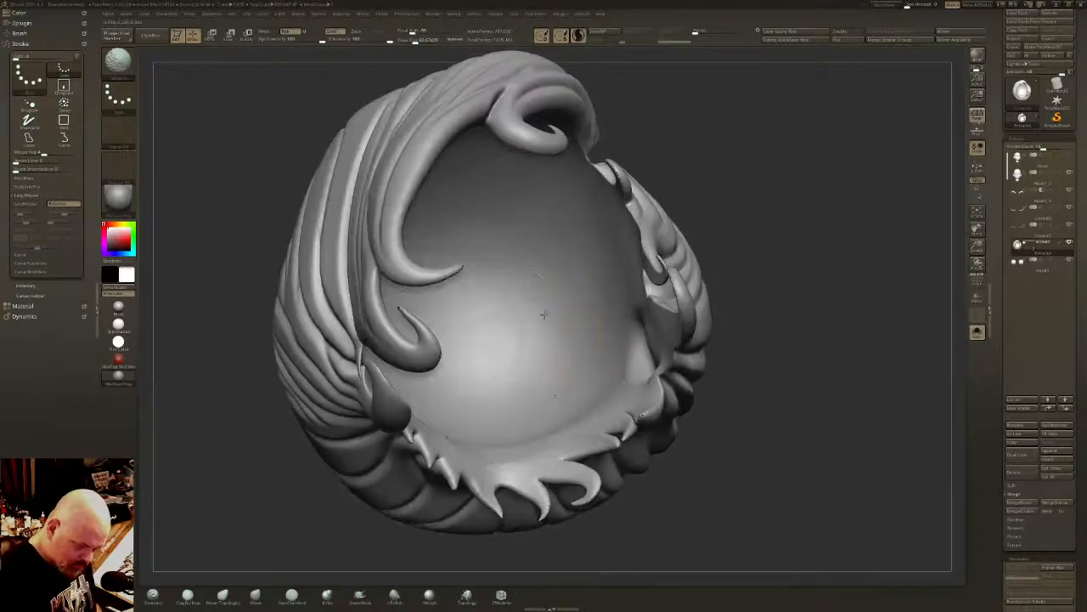
# - Reshape the inner side wall of the cavity with the Move and Move Topological brushes
pyautogui.moveTo(588, 383); pyautogui.dragTo(657, 360, button='right')
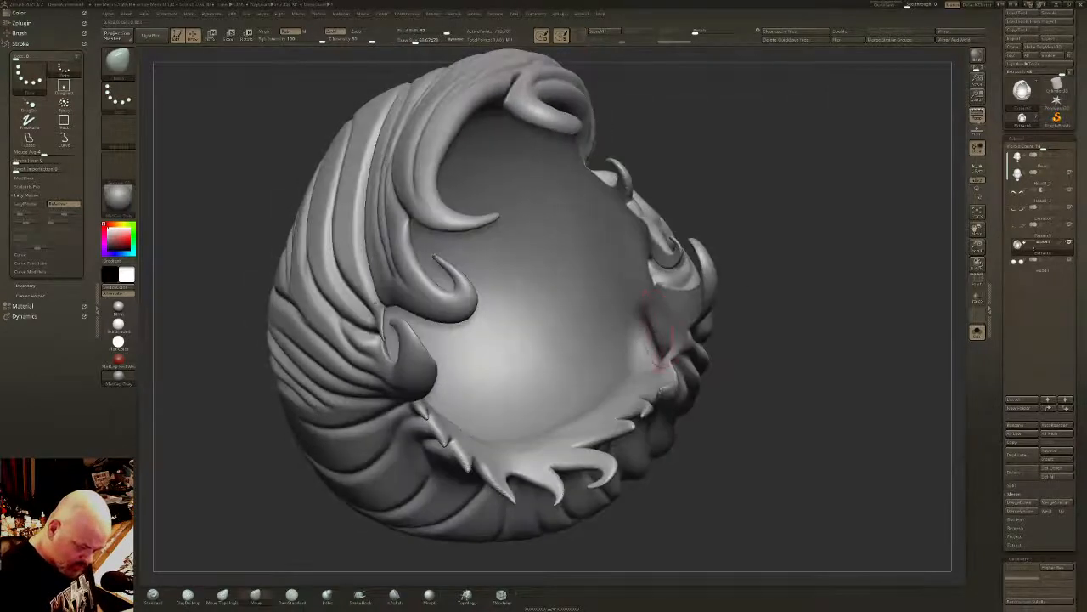
pyautogui.moveTo(429, 463); pyautogui.dragTo(663, 346, button='right')
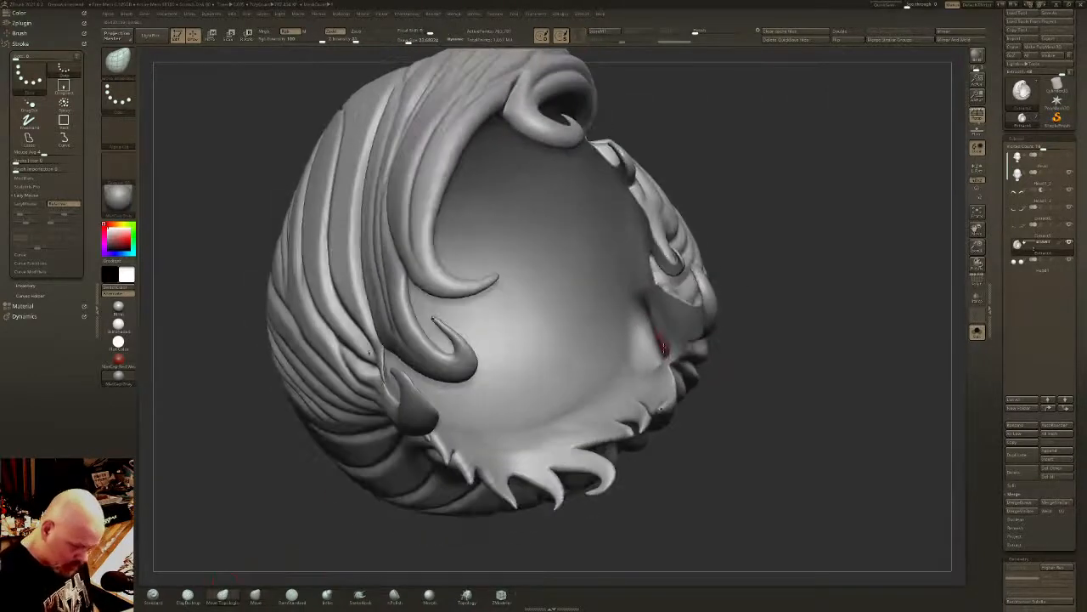
pyautogui.press('s')
pyautogui.moveTo(662, 341); pyautogui.dragTo(671, 340)
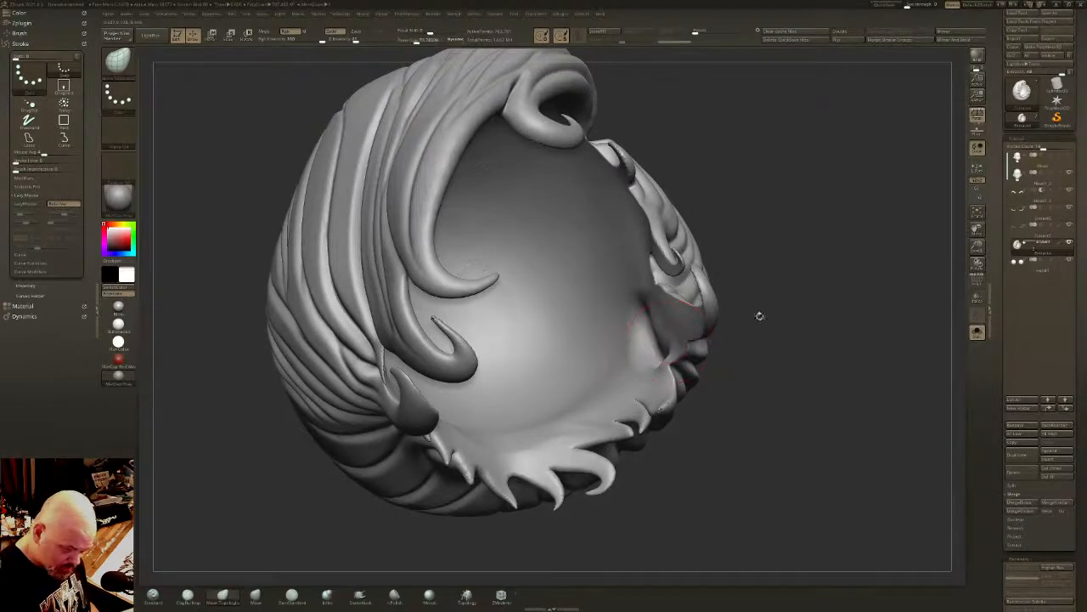
# - Turn on ghost transparency, compare the hair cavity with the head and isolate the hair again
pyautogui.click(978, 300)
pyautogui.moveTo(721, 323)
pyautogui.mouseDown(button='right')
pyautogui.moveTo(745, 322)
pyautogui.moveTo(528, 233)
pyautogui.moveTo(752, 330)
pyautogui.mouseUp(button='right')
pyautogui.click(978, 332)
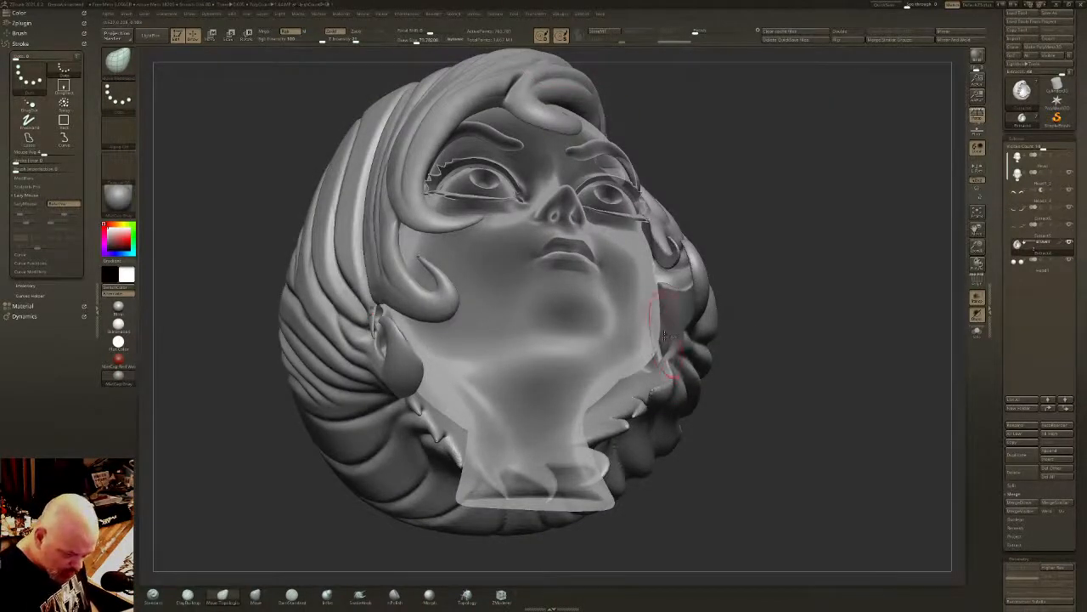
pyautogui.click(976, 331)
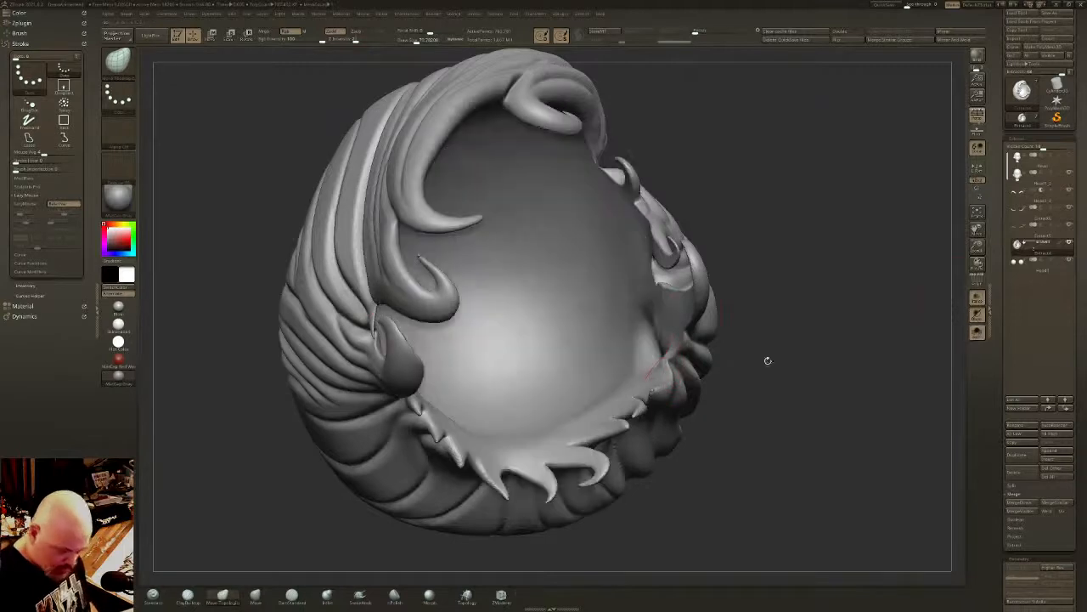
# - Push the cavity's inner side wall into shape with the Move brush and smooth the dent
pyautogui.click(255, 597)
pyautogui.moveTo(284, 576)
pyautogui.mouseDown()
pyautogui.moveTo(289, 599)
pyautogui.moveTo(302, 601)
pyautogui.mouseUp()
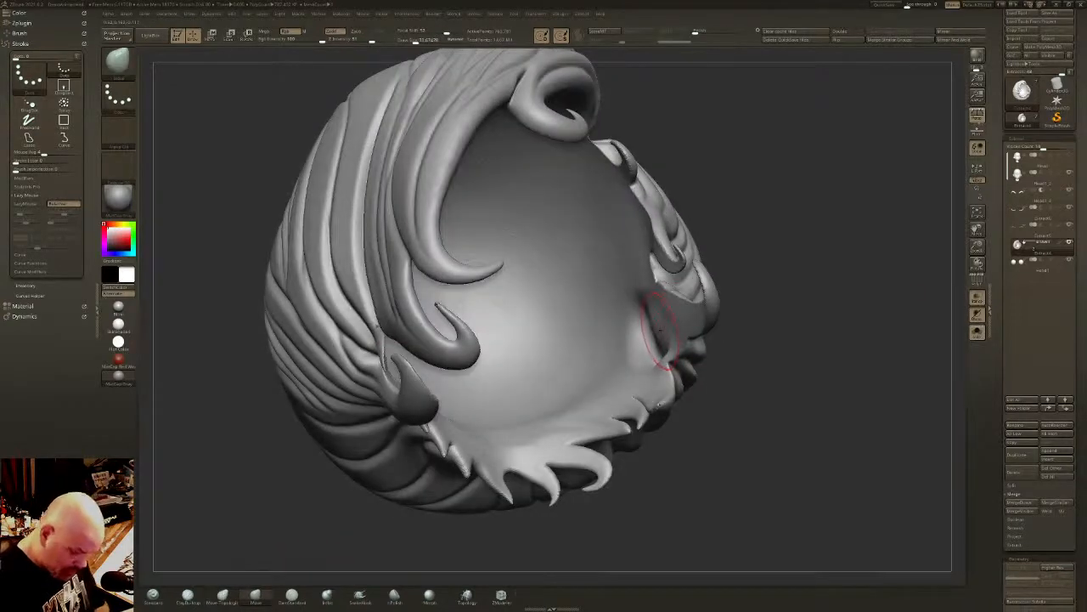
pyautogui.moveTo(664, 323)
pyautogui.mouseDown()
pyautogui.moveTo(659, 338)
pyautogui.moveTo(650, 315)
pyautogui.moveTo(637, 351)
pyautogui.mouseUp()
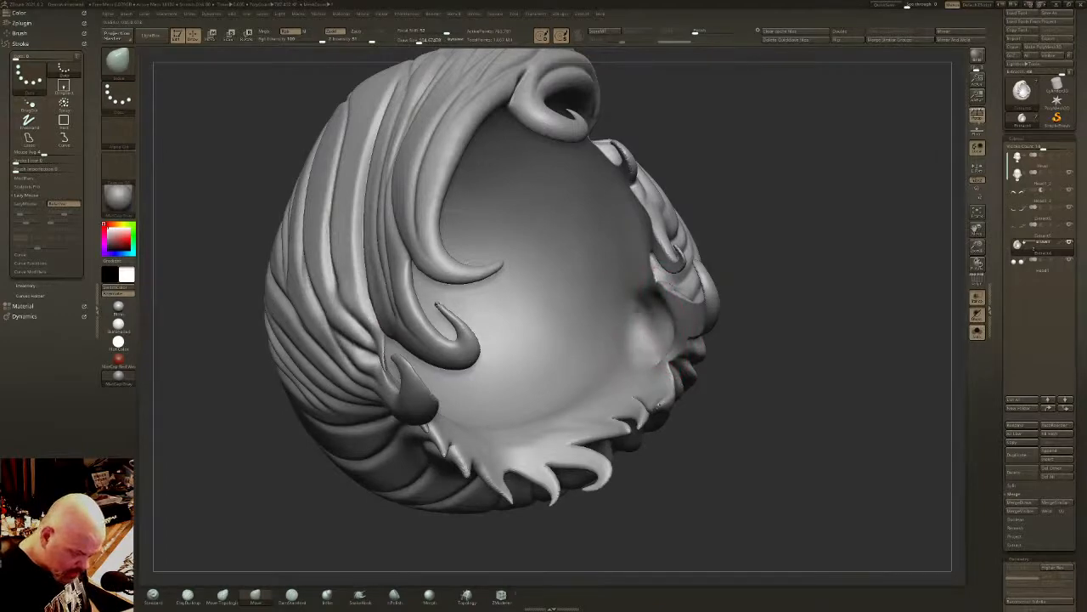
pyautogui.moveTo(737, 406); pyautogui.dragTo(786, 432)
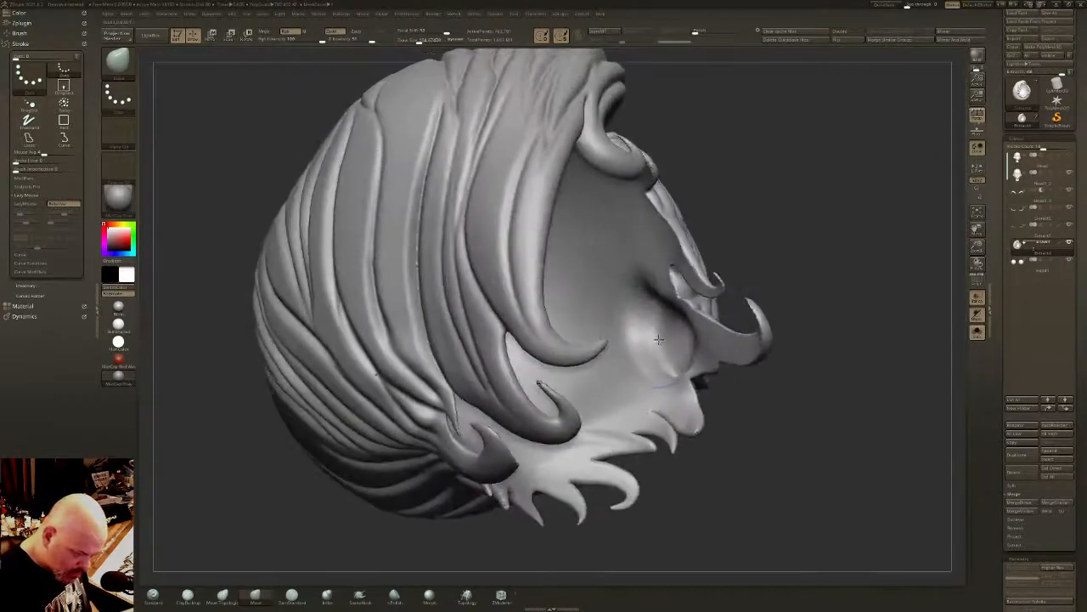
pyautogui.moveTo(660, 326)
pyautogui.keyDown('shift'); pyautogui.mouseDown()
pyautogui.moveTo(655, 342)
pyautogui.moveTo(661, 321)
pyautogui.moveTo(672, 356)
pyautogui.moveTo(653, 329)
pyautogui.moveTo(642, 338)
pyautogui.moveTo(672, 363)
pyautogui.moveTo(665, 357)
pyautogui.mouseUp(); pyautogui.keyUp('shift')
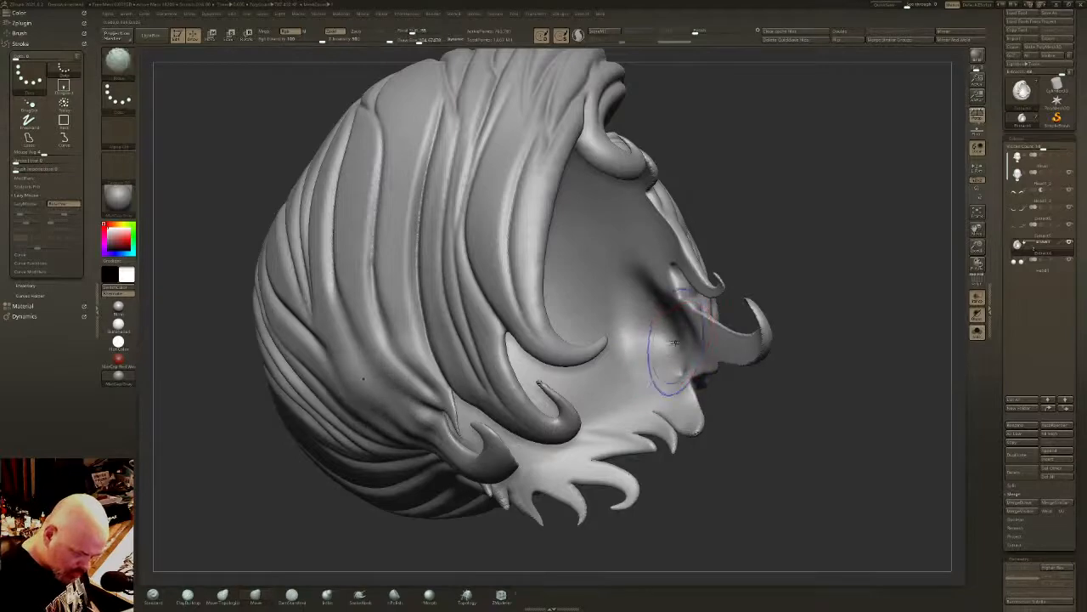
# - Show the head again and pull the side hair near the jaw to fit around the transparent face
pyautogui.moveTo(756, 273); pyautogui.dragTo(548, 279)
pyautogui.click(977, 333)
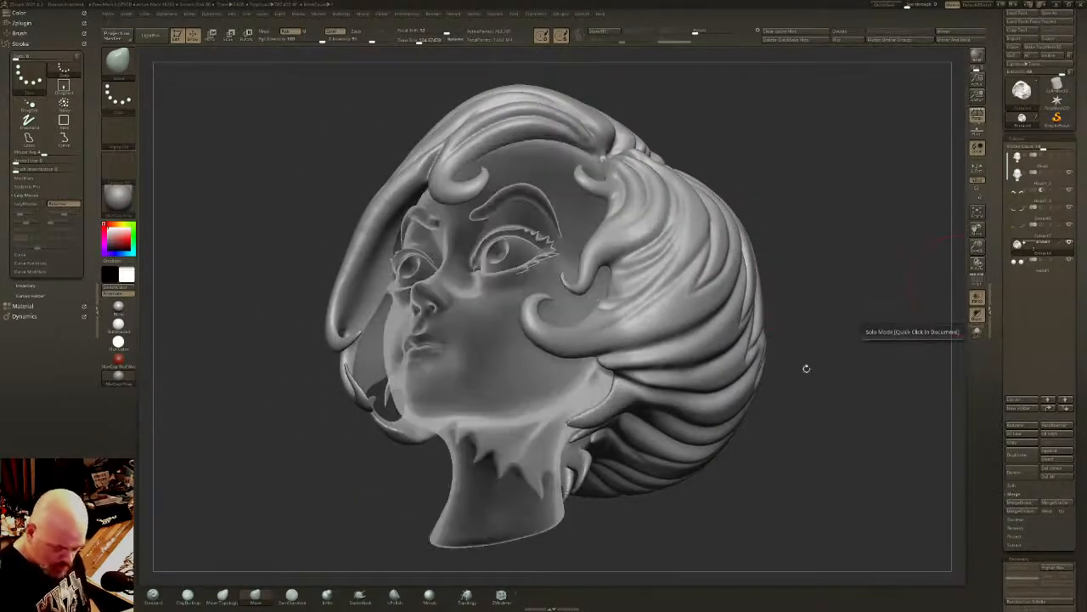
pyautogui.moveTo(806, 369); pyautogui.dragTo(713, 364)
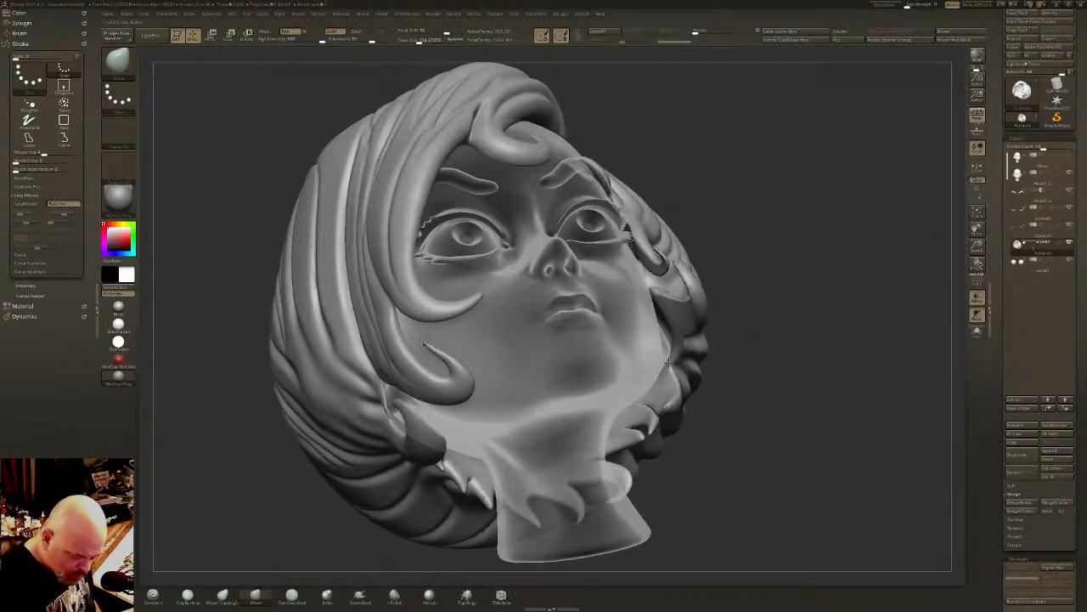
pyautogui.moveTo(669, 364)
pyautogui.mouseDown(button='right')
pyautogui.moveTo(668, 373)
pyautogui.moveTo(662, 342)
pyautogui.moveTo(619, 319)
pyautogui.mouseUp(button='right')
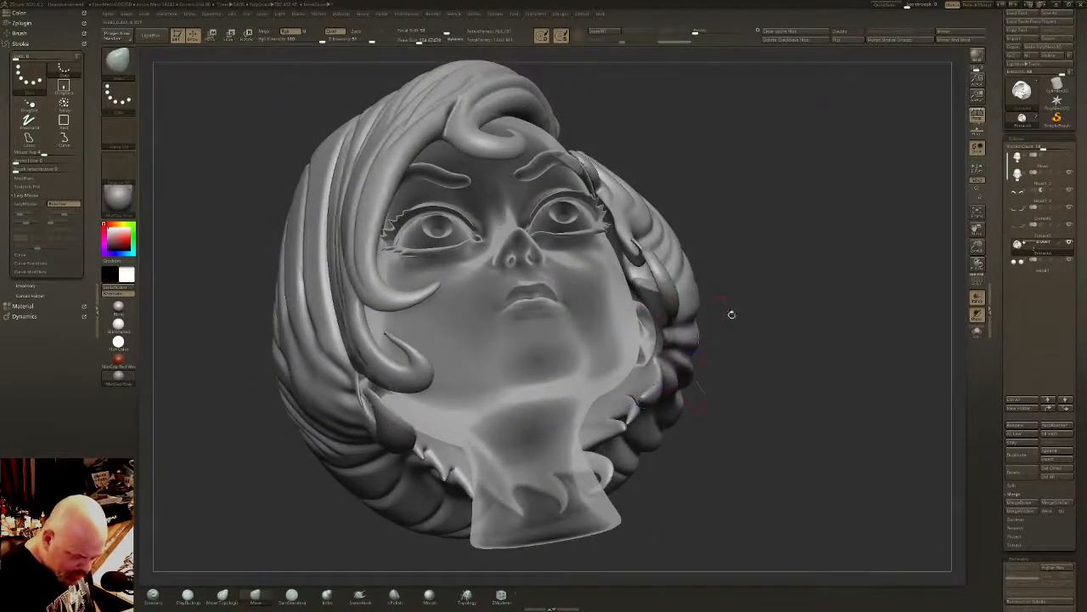
pyautogui.keyDown('ctrl'); pyautogui.moveTo(768, 295); pyautogui.dragTo(769, 305); pyautogui.keyUp('ctrl')
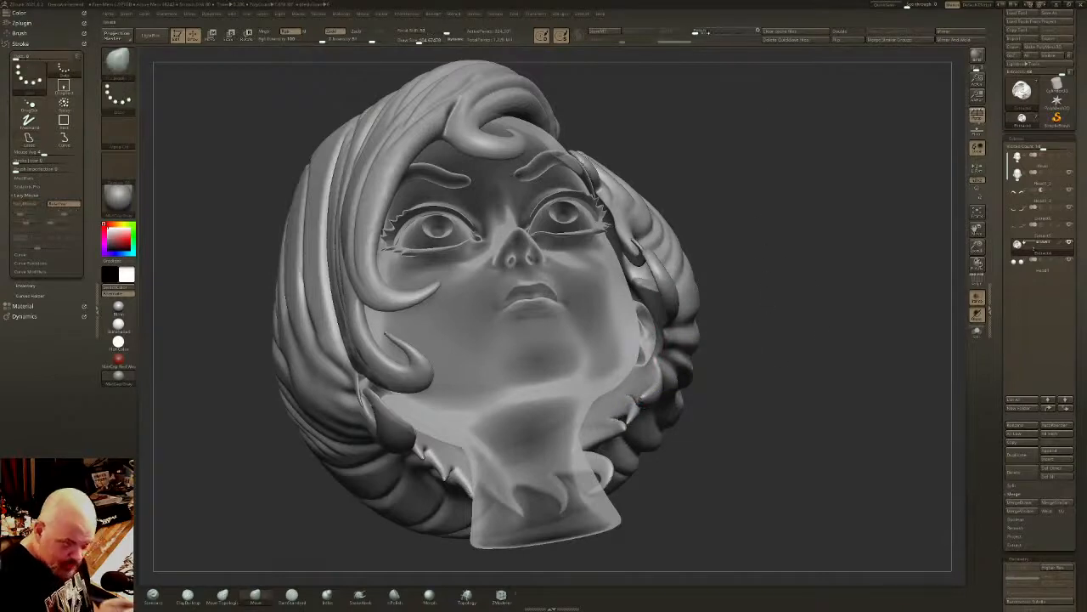
# - Apply ClayPolish to the hair mesh and check the result from the side
pyautogui.moveTo(709, 32); pyautogui.dragTo(716, 32)
pyautogui.moveTo(1072, 553); pyautogui.dragTo(1072, 326)
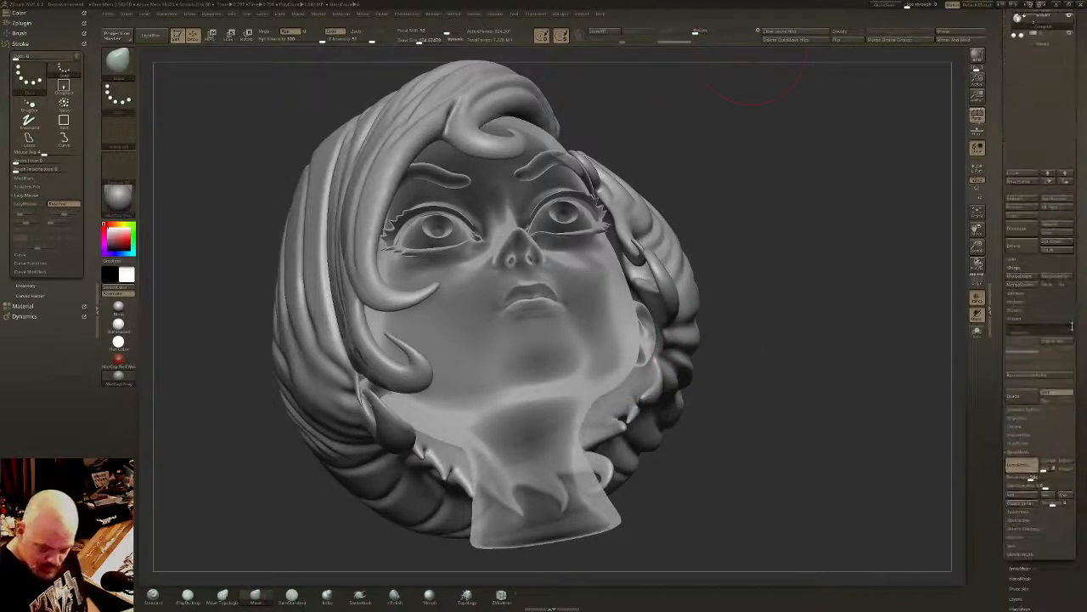
pyautogui.click(1022, 450)
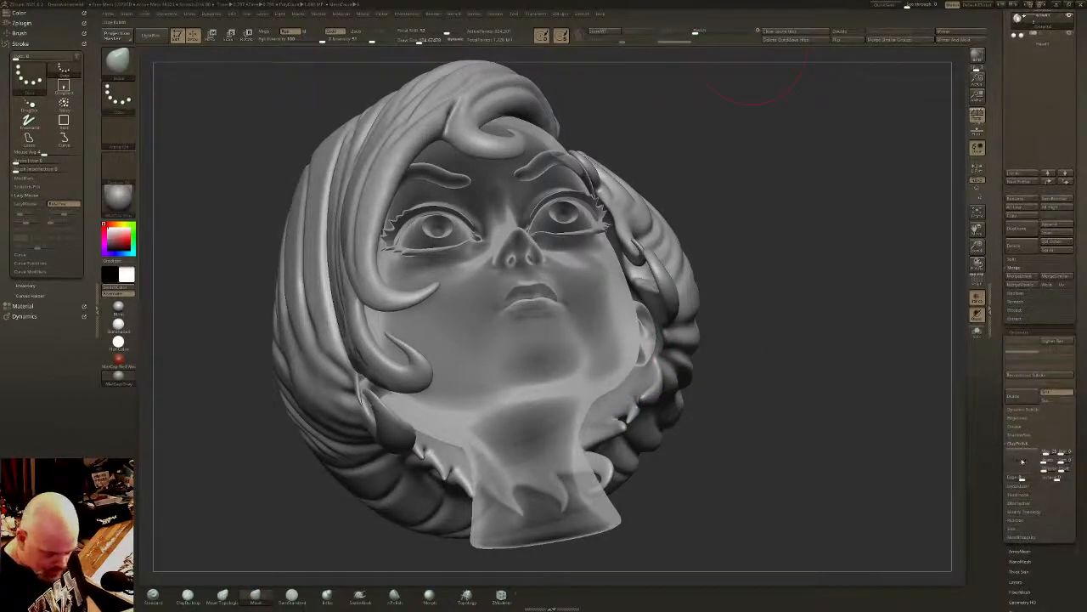
pyautogui.click(1022, 461)
pyautogui.moveTo(682, 372); pyautogui.dragTo(728, 342, button='right')
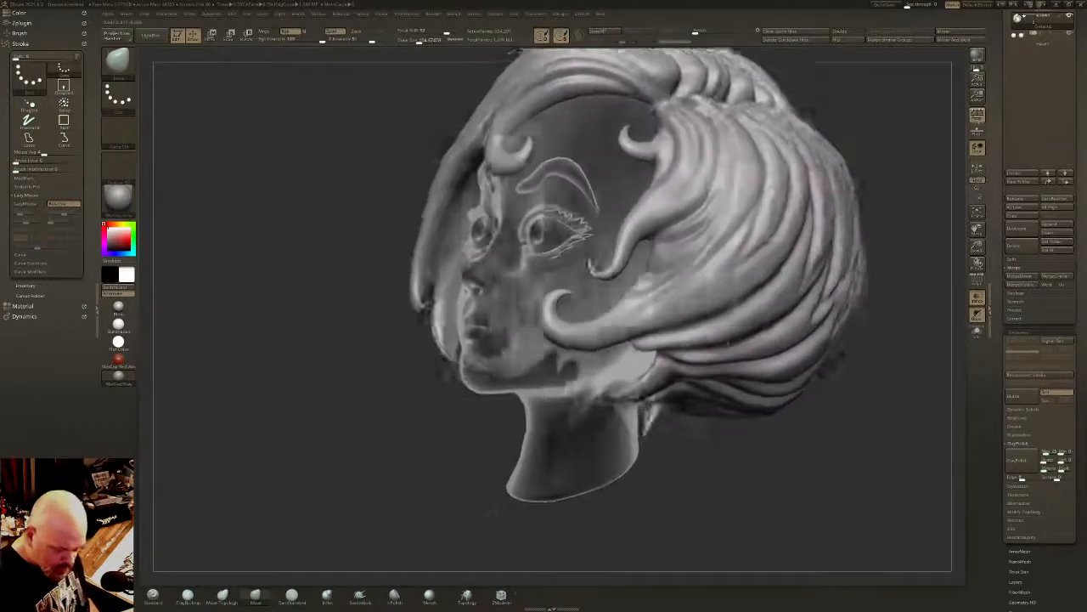
# - Pull the hair strand beside the eye closer to the face with the Move brush and smooth the side hair
pyautogui.moveTo(493, 511); pyautogui.dragTo(653, 252, button='right')
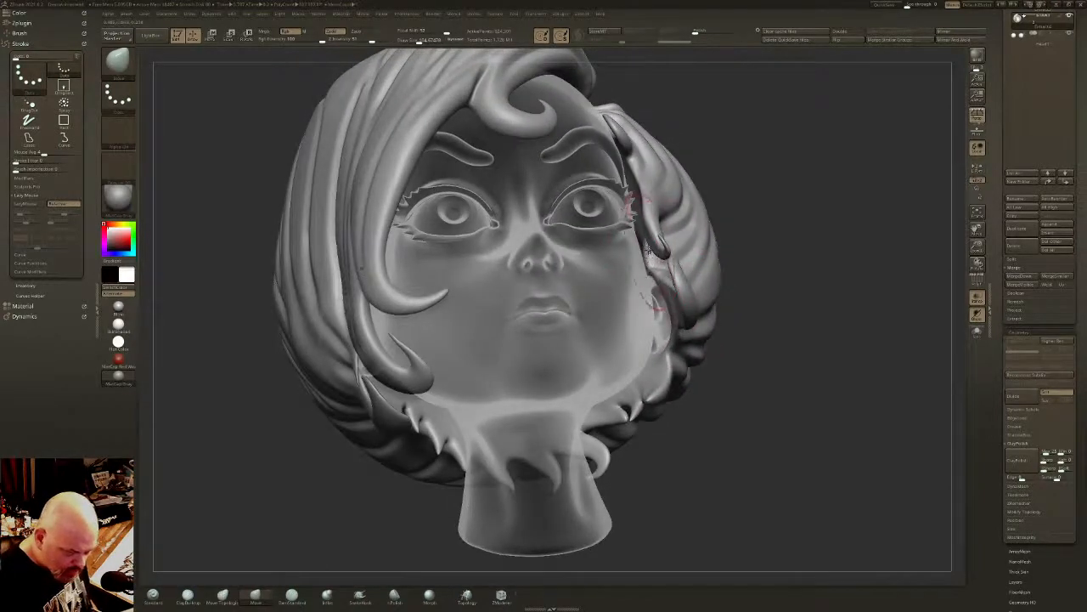
pyautogui.moveTo(630, 200); pyautogui.dragTo(635, 224, button='right')
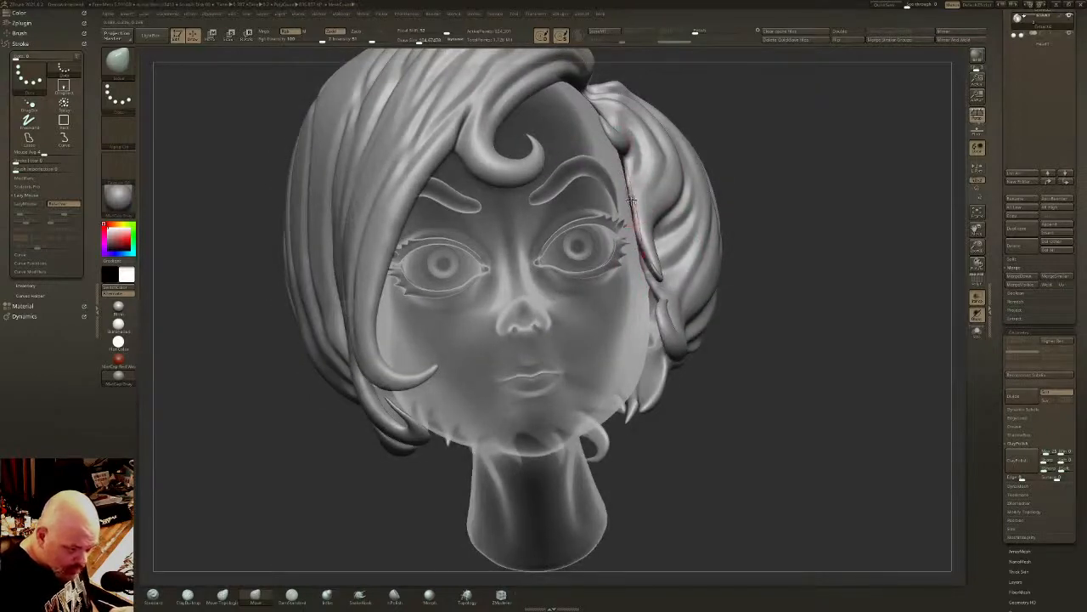
pyautogui.moveTo(636, 190); pyautogui.dragTo(475, 225, button='right')
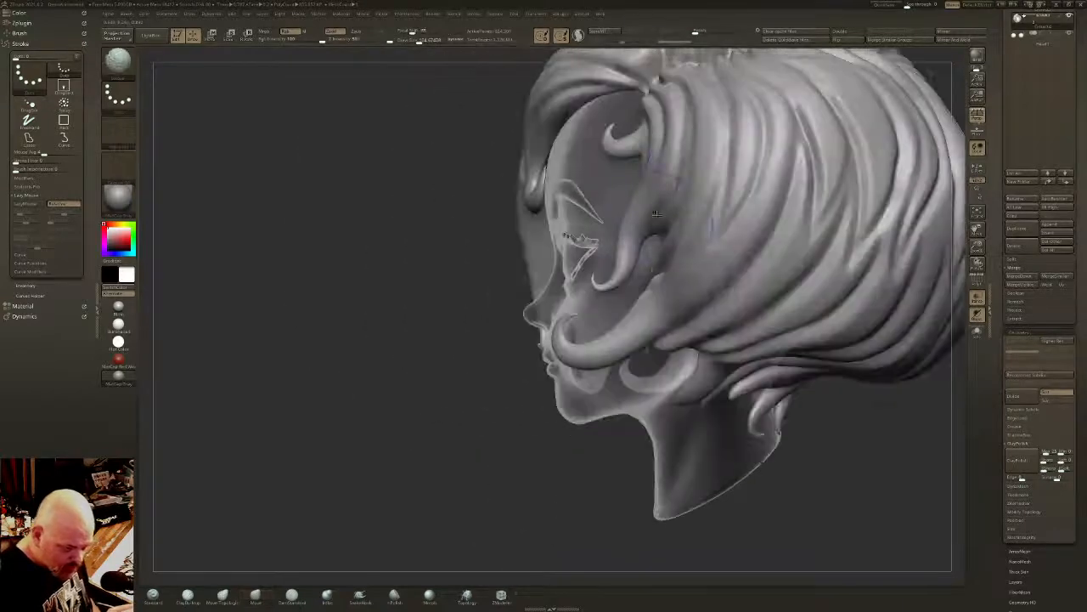
pyautogui.moveTo(687, 290)
pyautogui.keyDown('ctrl'); pyautogui.mouseDown(button='right')
pyautogui.moveTo(676, 251)
pyautogui.moveTo(839, 272)
pyautogui.moveTo(816, 281)
pyautogui.moveTo(721, 260)
pyautogui.moveTo(697, 267)
pyautogui.moveTo(735, 280)
pyautogui.moveTo(715, 299)
pyautogui.moveTo(702, 295)
pyautogui.mouseUp(button='right'); pyautogui.keyUp('ctrl')
# - Thicken the thin curl tips and side locks near the jaw with the Inflate brush and smooth their surfaces
pyautogui.click(329, 603)
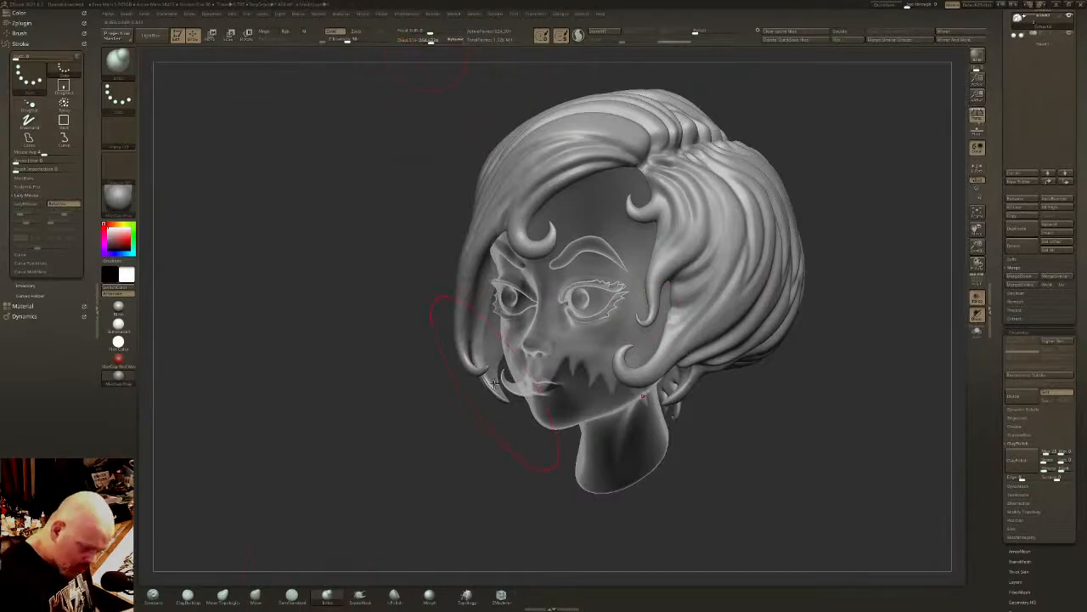
pyautogui.moveTo(496, 389); pyautogui.dragTo(491, 368)
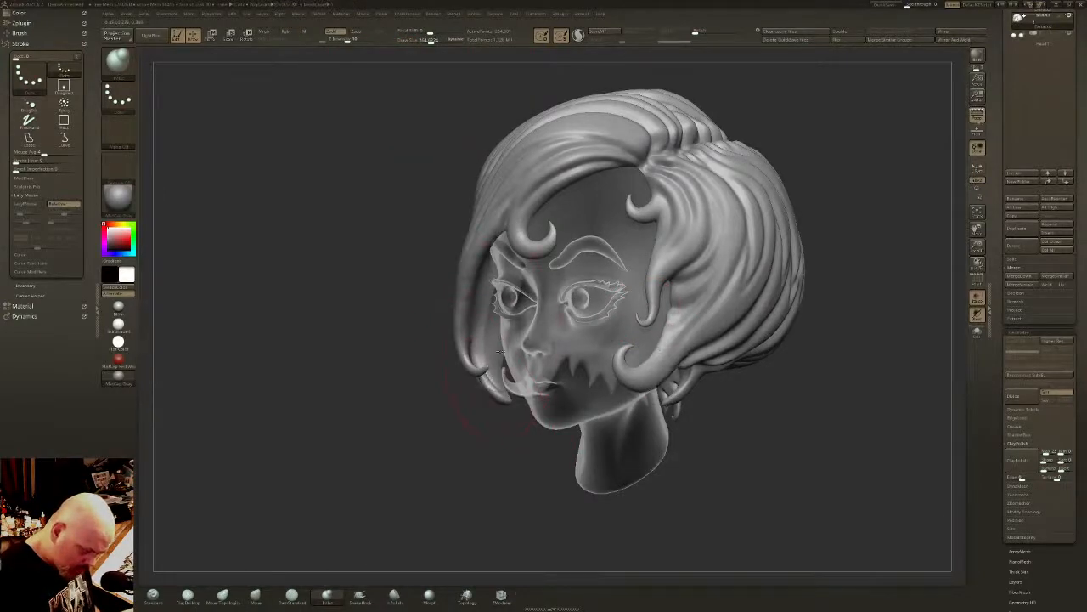
pyautogui.moveTo(501, 372); pyautogui.dragTo(595, 336, button='right')
pyautogui.press('shift')
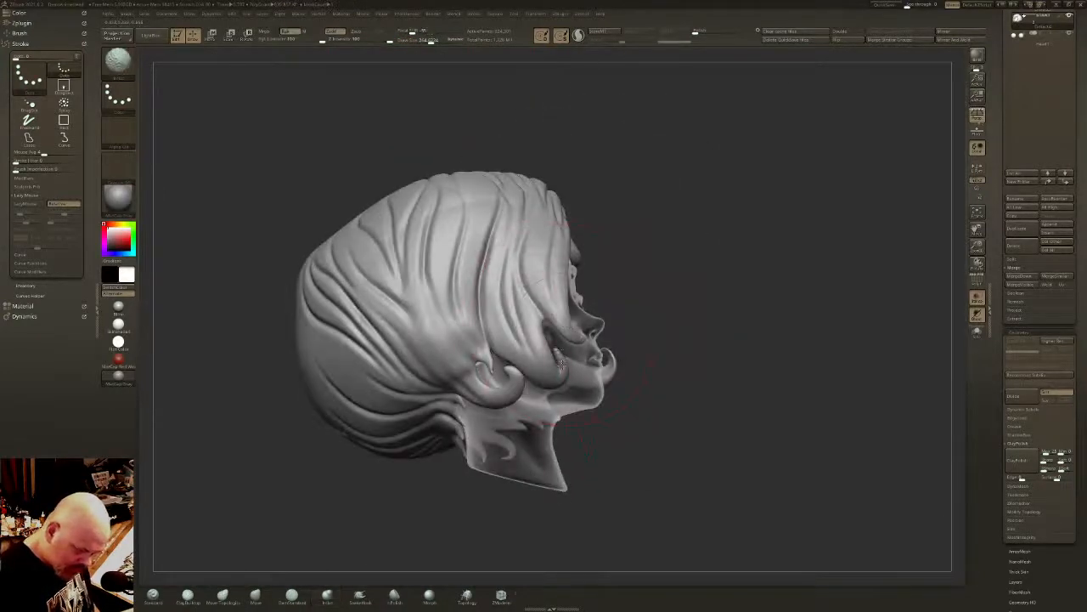
pyautogui.press('shift')
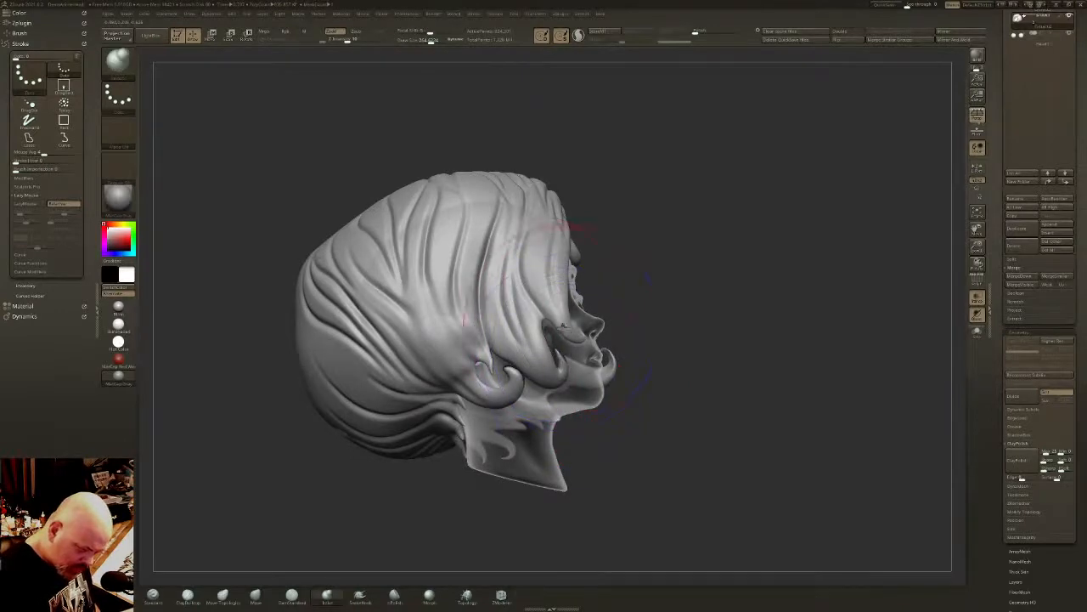
pyautogui.moveTo(586, 227); pyautogui.dragTo(534, 257, button='right')
pyautogui.press('shift')
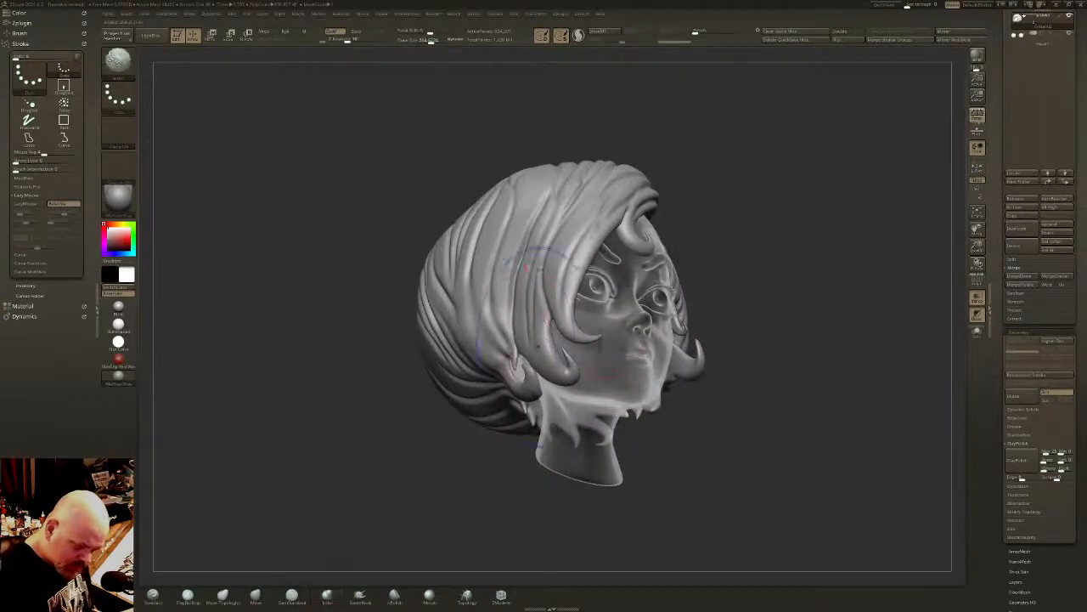
pyautogui.moveTo(519, 363); pyautogui.dragTo(507, 400, button='right')
pyautogui.moveTo(465, 436)
pyautogui.mouseDown(button='right')
pyautogui.moveTo(556, 405)
pyautogui.moveTo(466, 373)
pyautogui.mouseUp(button='right')
pyautogui.keyDown('alt'); pyautogui.moveTo(746, 247); pyautogui.dragTo(748, 318, button='right'); pyautogui.keyUp('alt')
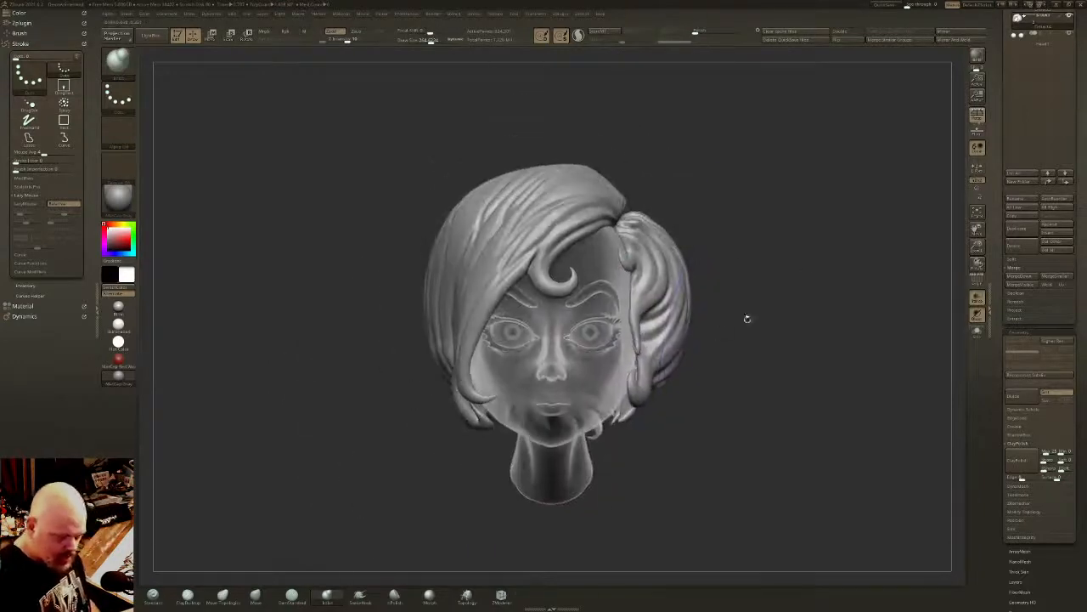
# - Turn off ghost transparency and check how the hair sits around the solid head
pyautogui.click(980, 296)
pyautogui.moveTo(831, 353)
pyautogui.mouseDown(button='right')
pyautogui.moveTo(801, 336)
pyautogui.moveTo(749, 344)
pyautogui.moveTo(893, 322)
pyautogui.moveTo(736, 292)
pyautogui.moveTo(733, 280)
pyautogui.moveTo(799, 319)
pyautogui.moveTo(749, 356)
pyautogui.moveTo(670, 459)
pyautogui.mouseUp(button='right')
pyautogui.moveTo(670, 459)
pyautogui.keyDown('alt'); pyautogui.mouseDown(button='right')
pyautogui.moveTo(664, 336)
pyautogui.moveTo(693, 313)
pyautogui.moveTo(666, 290)
pyautogui.moveTo(671, 335)
pyautogui.mouseUp(button='right'); pyautogui.keyUp('alt')
pyautogui.keyDown('alt'); pyautogui.moveTo(671, 335); pyautogui.dragTo(673, 319, button='right'); pyautogui.keyUp('alt')
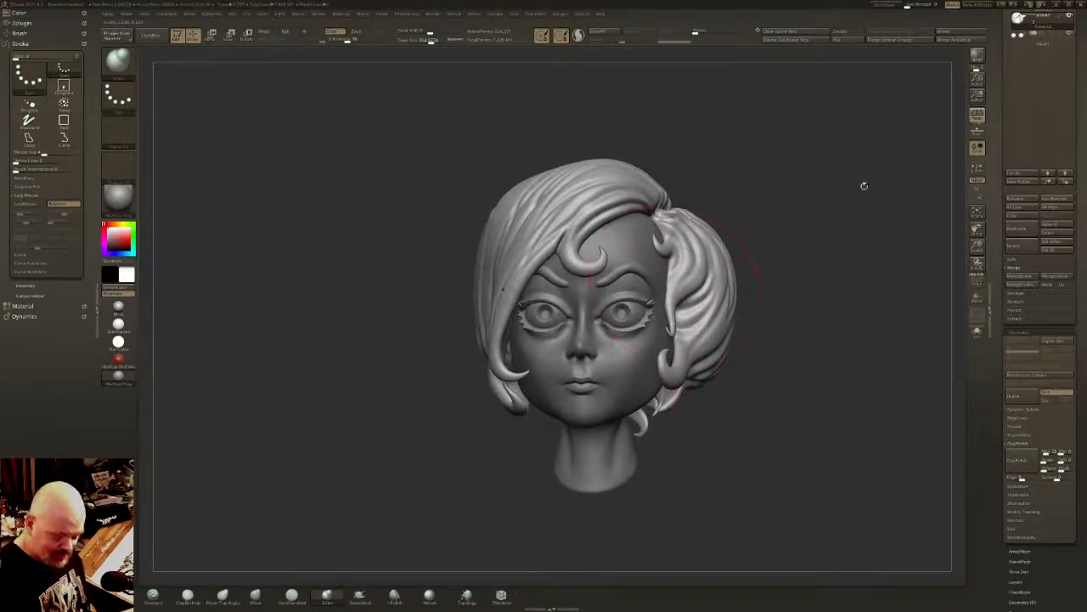
# - Select the head subtool and reshape the mouth corners, cheeks and jaw with the Move brush
pyautogui.moveTo(1084, 98); pyautogui.dragTo(1086, 158)
pyautogui.click(1050, 195)
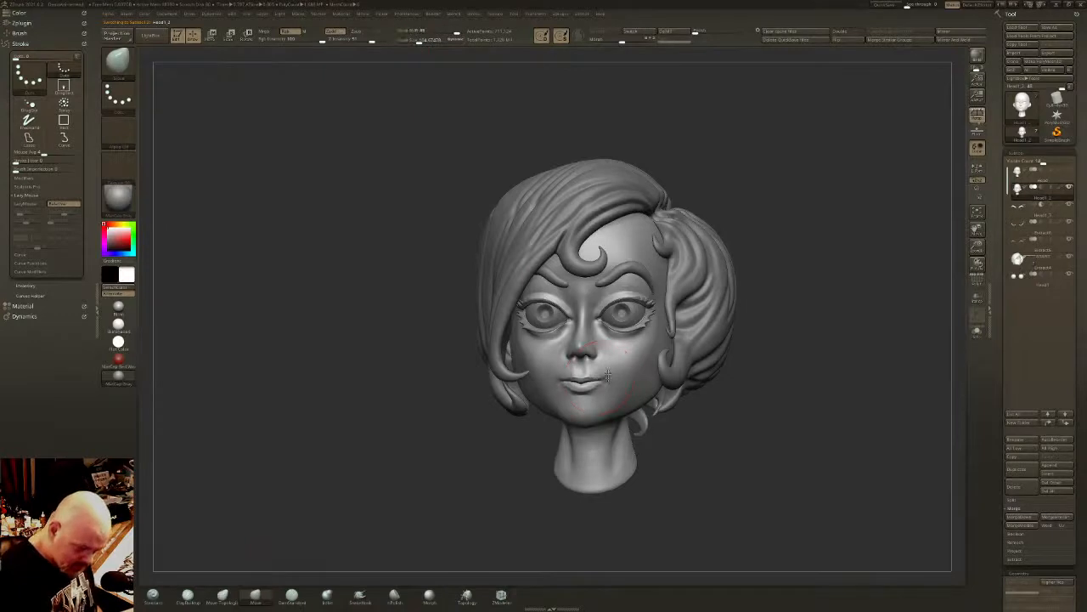
pyautogui.moveTo(613, 371); pyautogui.dragTo(609, 384, button='right')
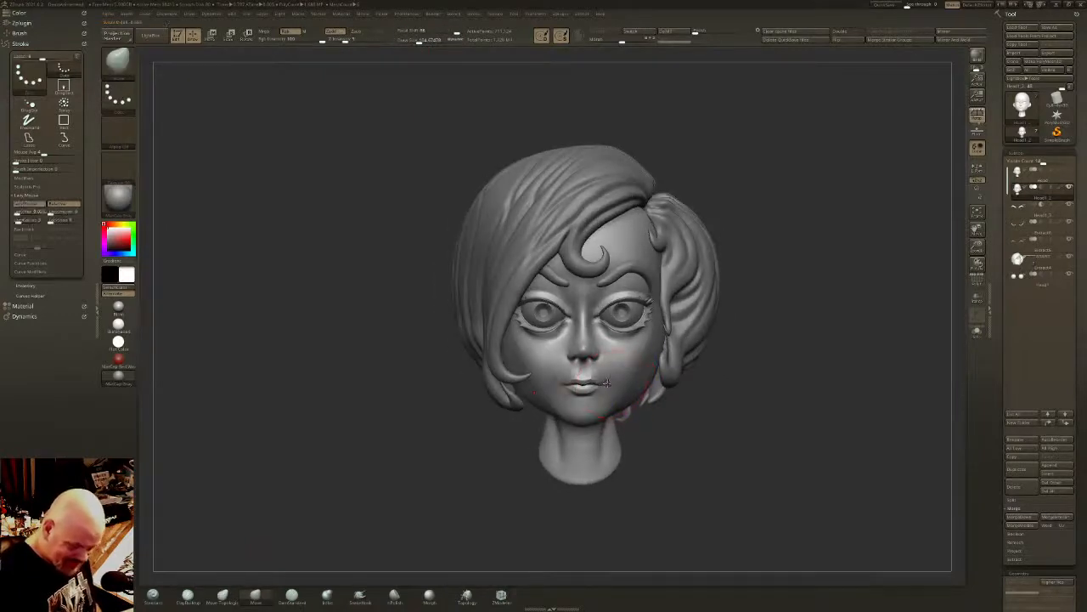
pyautogui.moveTo(625, 386); pyautogui.dragTo(620, 385, button='right')
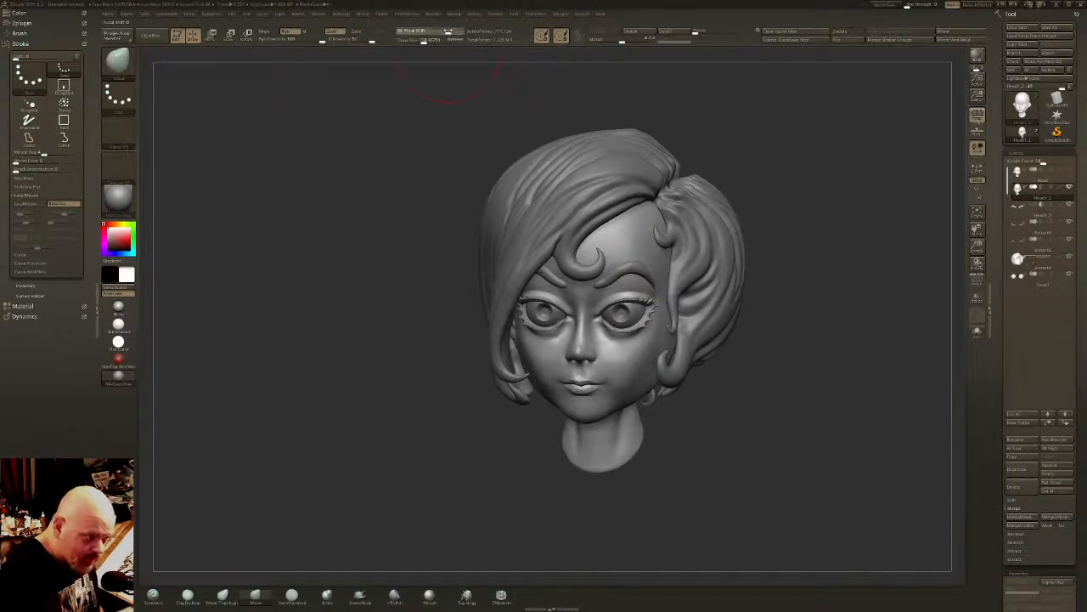
pyautogui.moveTo(623, 377); pyautogui.dragTo(640, 372, button='right')
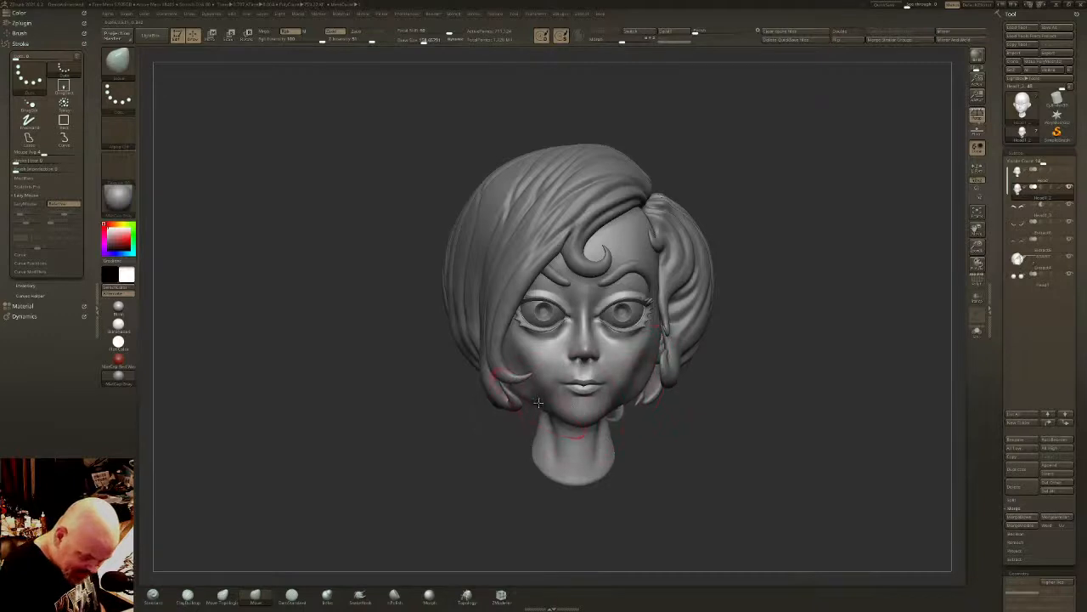
pyautogui.moveTo(630, 363)
pyautogui.mouseDown(button='right')
pyautogui.moveTo(622, 407)
pyautogui.moveTo(647, 408)
pyautogui.moveTo(629, 384)
pyautogui.moveTo(617, 409)
pyautogui.moveTo(633, 373)
pyautogui.mouseUp(button='right')
# - Switch between the hair and head subtools and review the face from the front and at three-quarter angle
pyautogui.moveTo(624, 412); pyautogui.dragTo(704, 360, button='right')
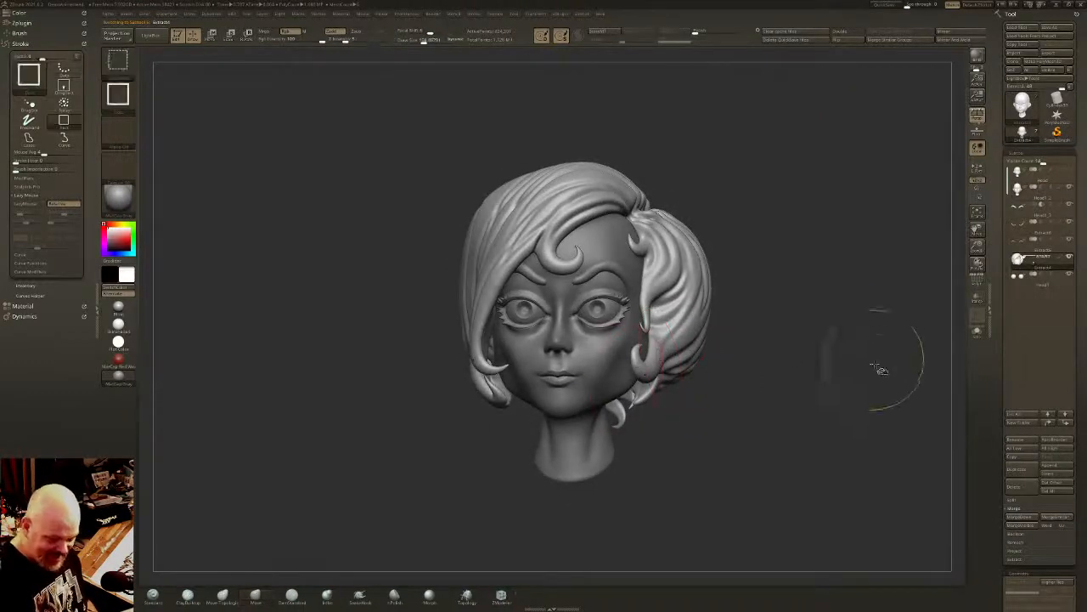
pyautogui.moveTo(832, 388); pyautogui.dragTo(906, 340, button='right')
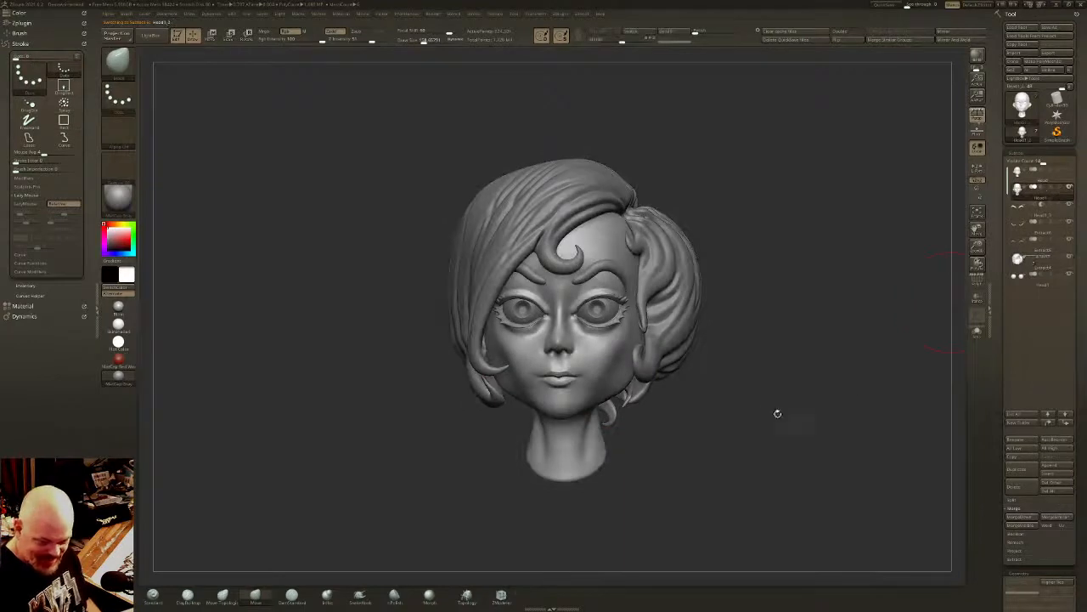
pyautogui.keyDown('ctrl'); pyautogui.moveTo(776, 413); pyautogui.dragTo(769, 406, button='right'); pyautogui.keyUp('ctrl')
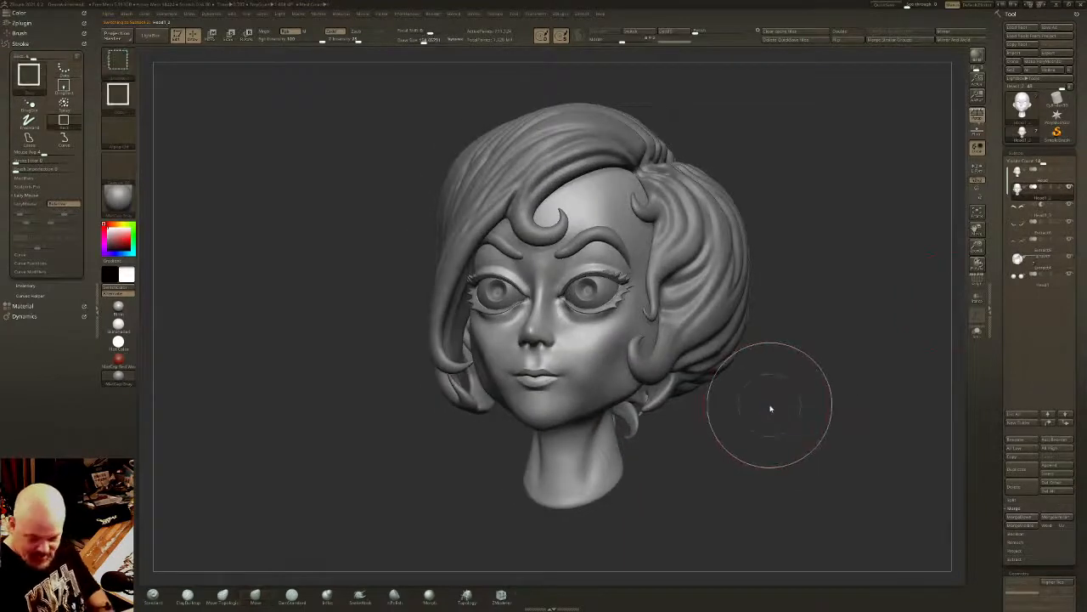